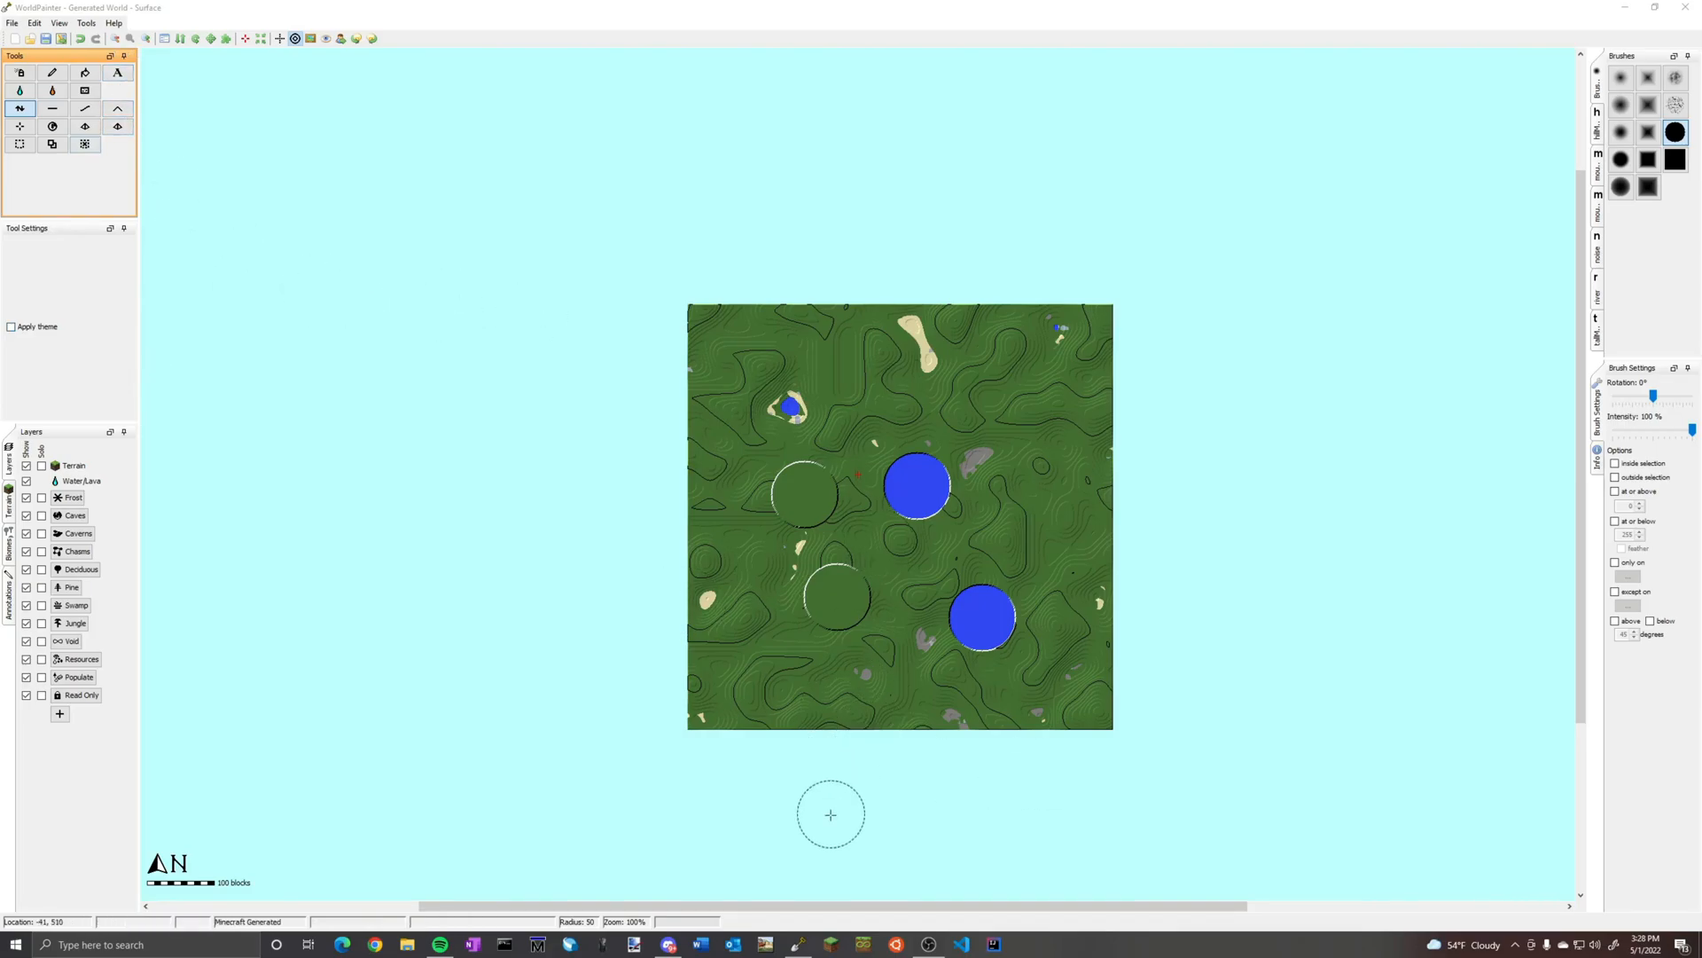
# Switch to World Machine, dismiss the update notice and open the project 1.18test2-v2.tmd
pyautogui.click(768, 945)
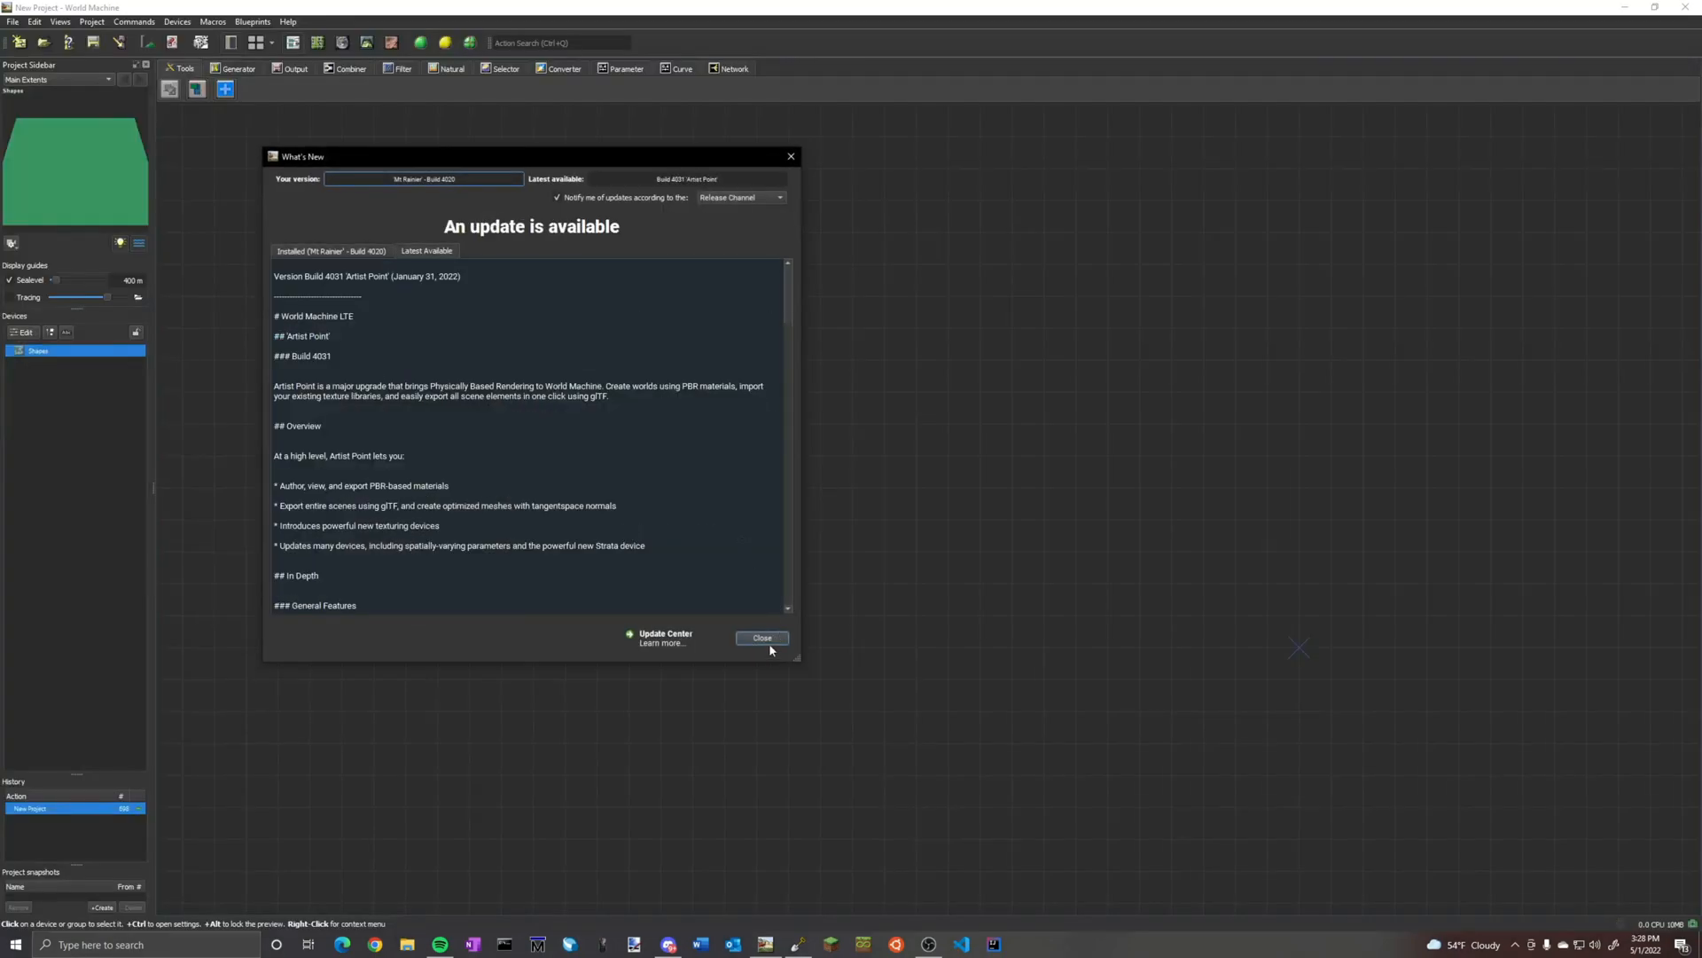
pyautogui.click(763, 639)
pyautogui.click(13, 23)
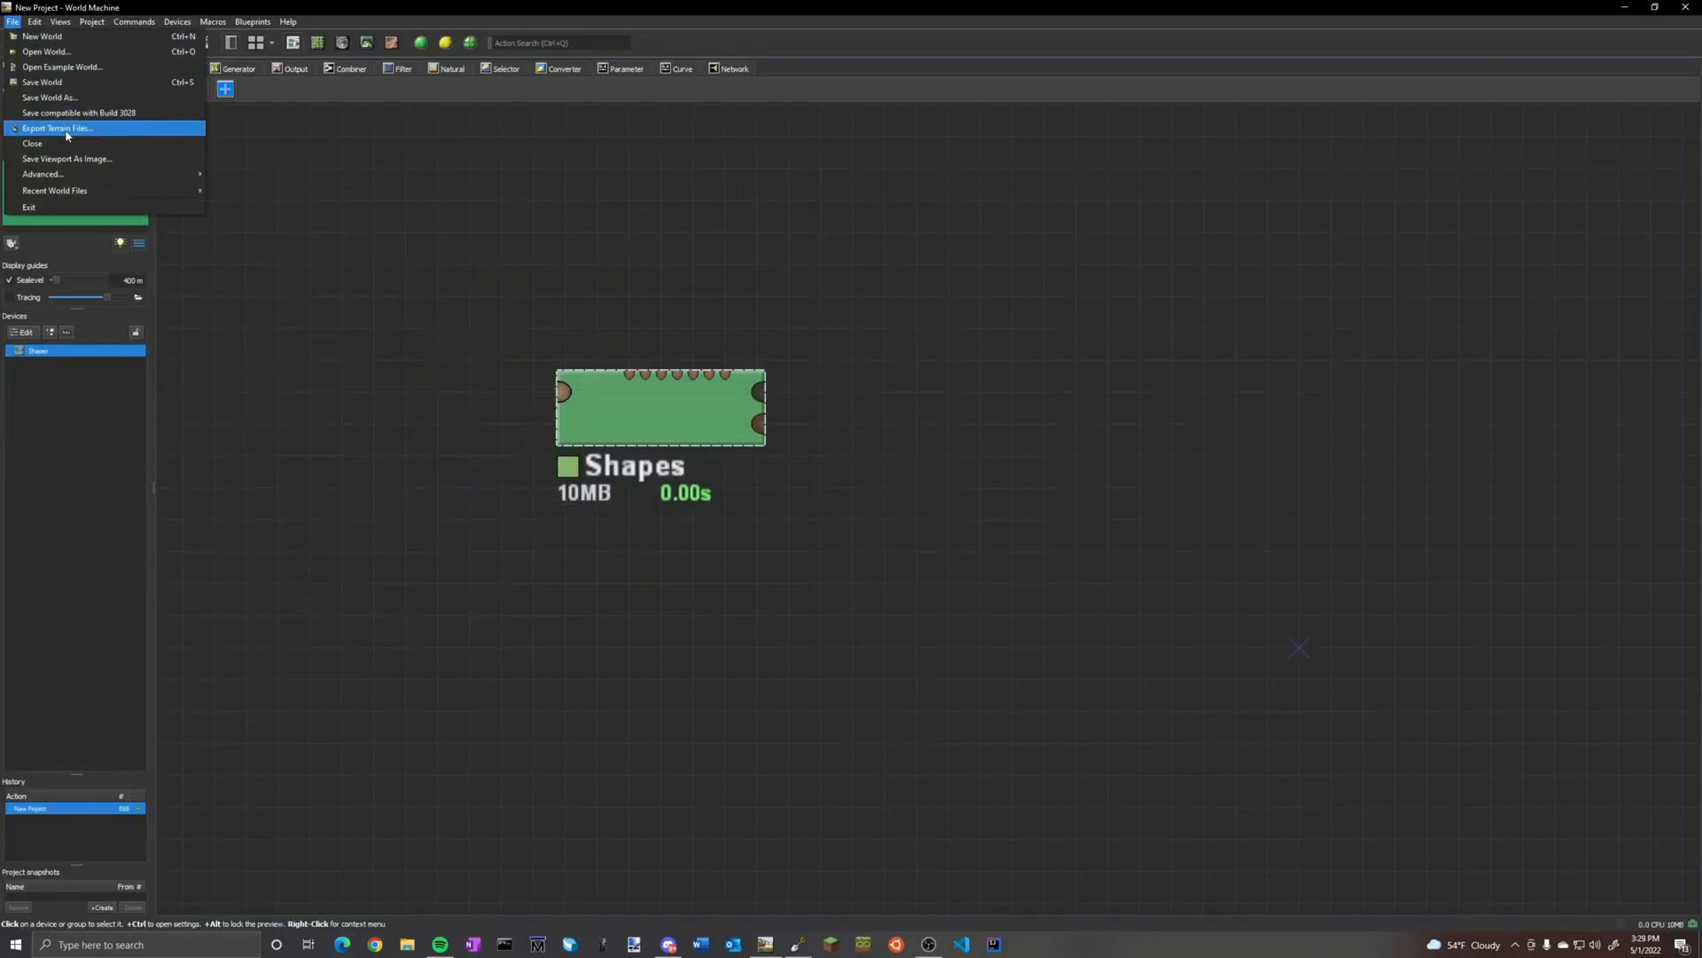
pyautogui.click(44, 52)
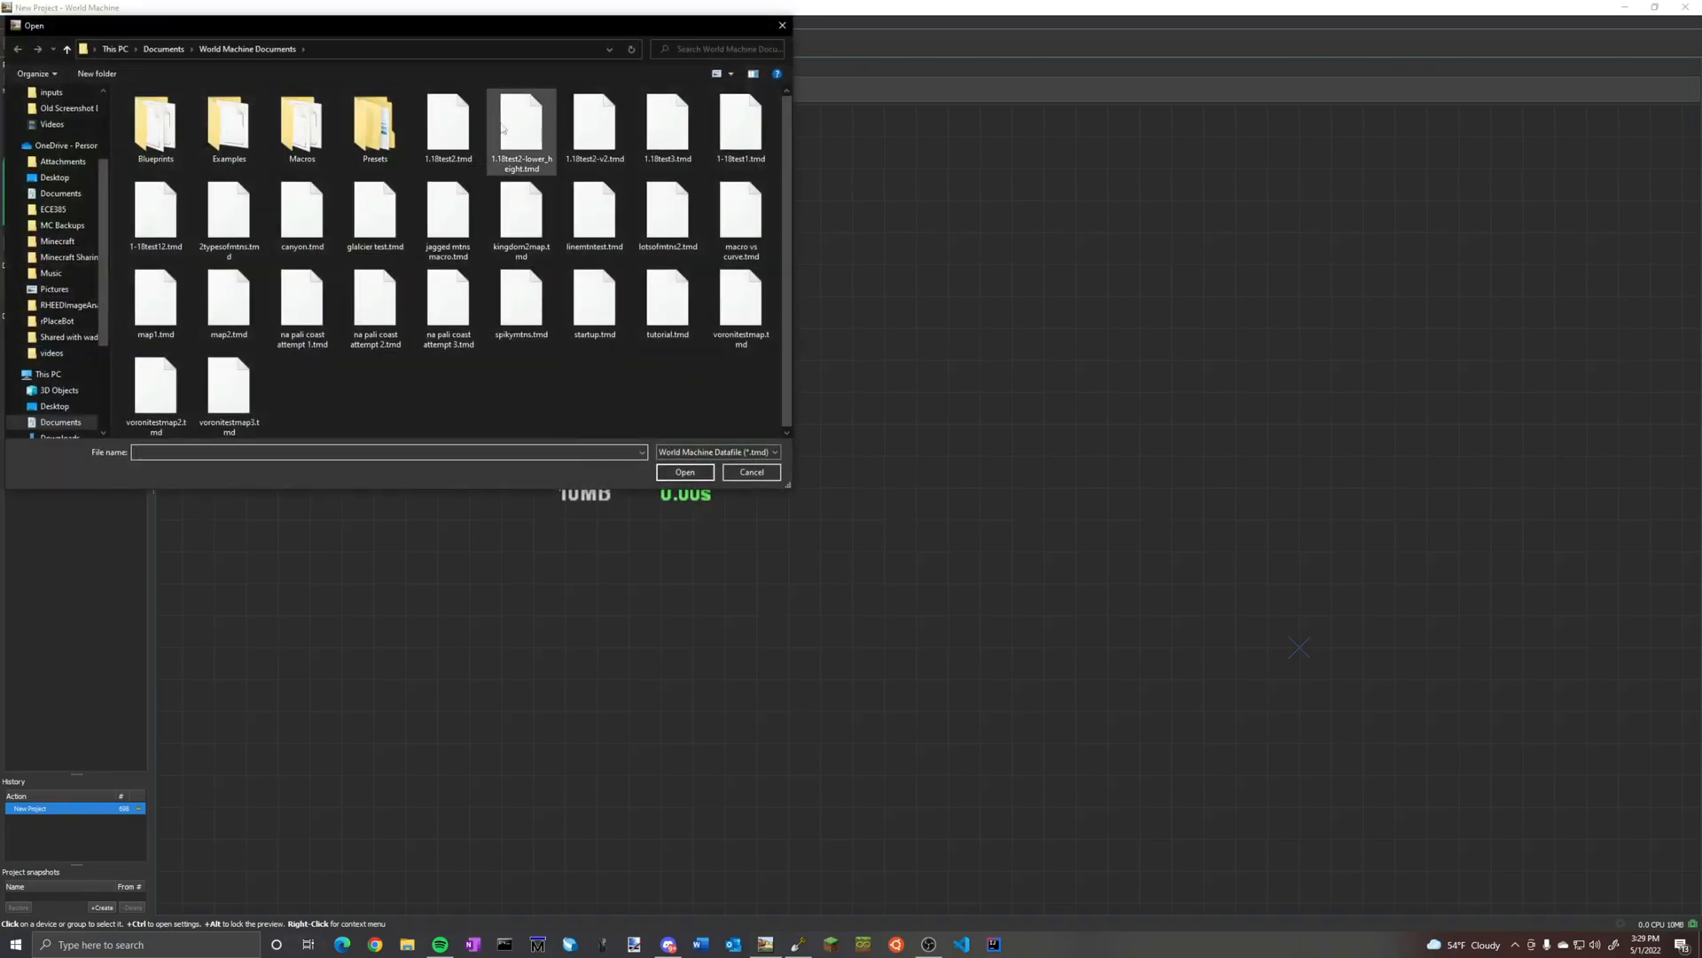
pyautogui.click(594, 124)
pyautogui.click(688, 471)
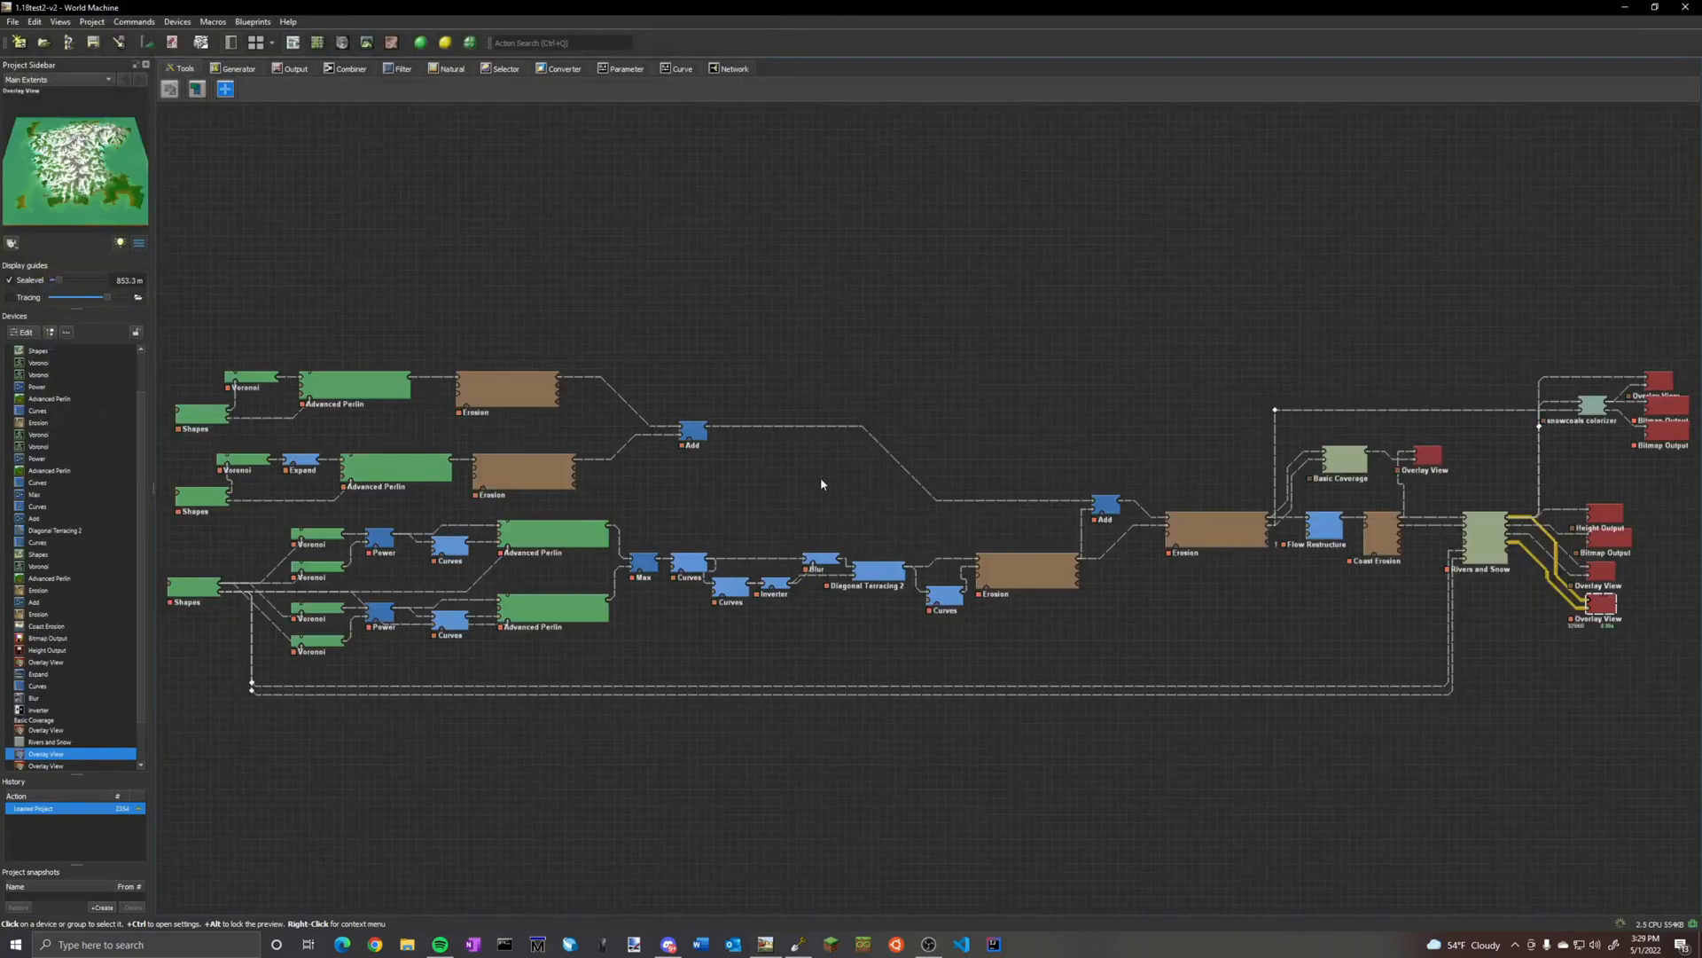
# Preview the height and bitmap output devices, and examine the snowcoals colorizer's upper Bitmap Output in 3D
pyautogui.scroll(-1, 1617, 644)
pyautogui.scroll(1, 1624, 647)
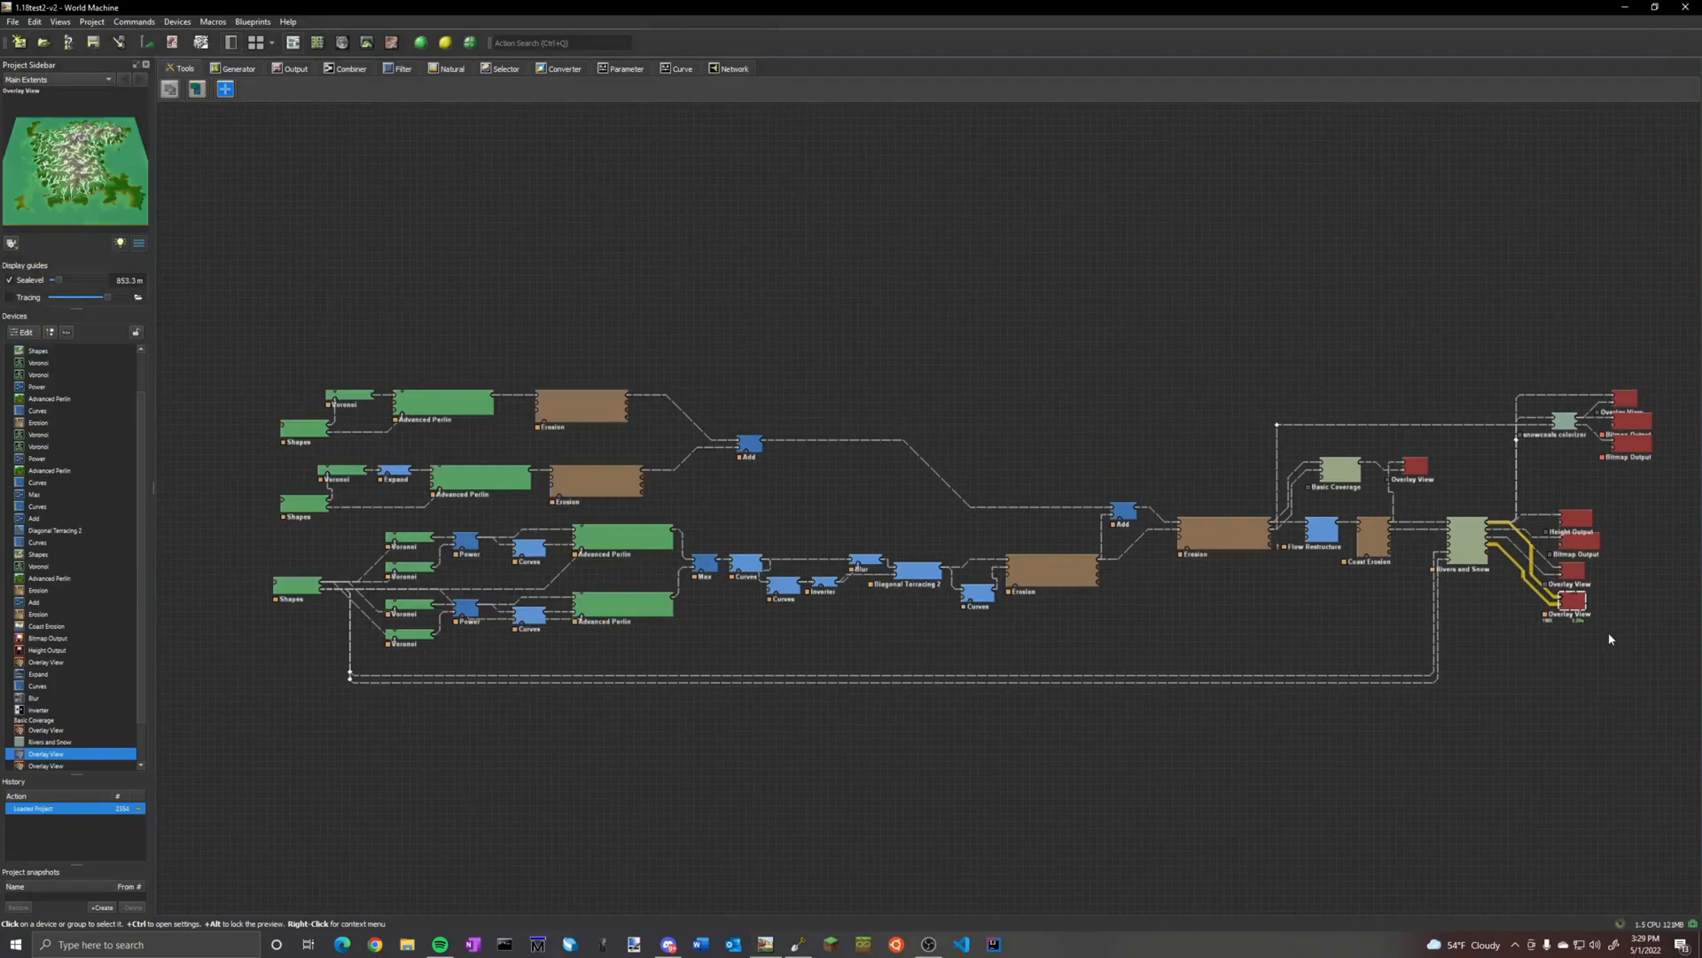
pyautogui.scroll(2, 1658, 549)
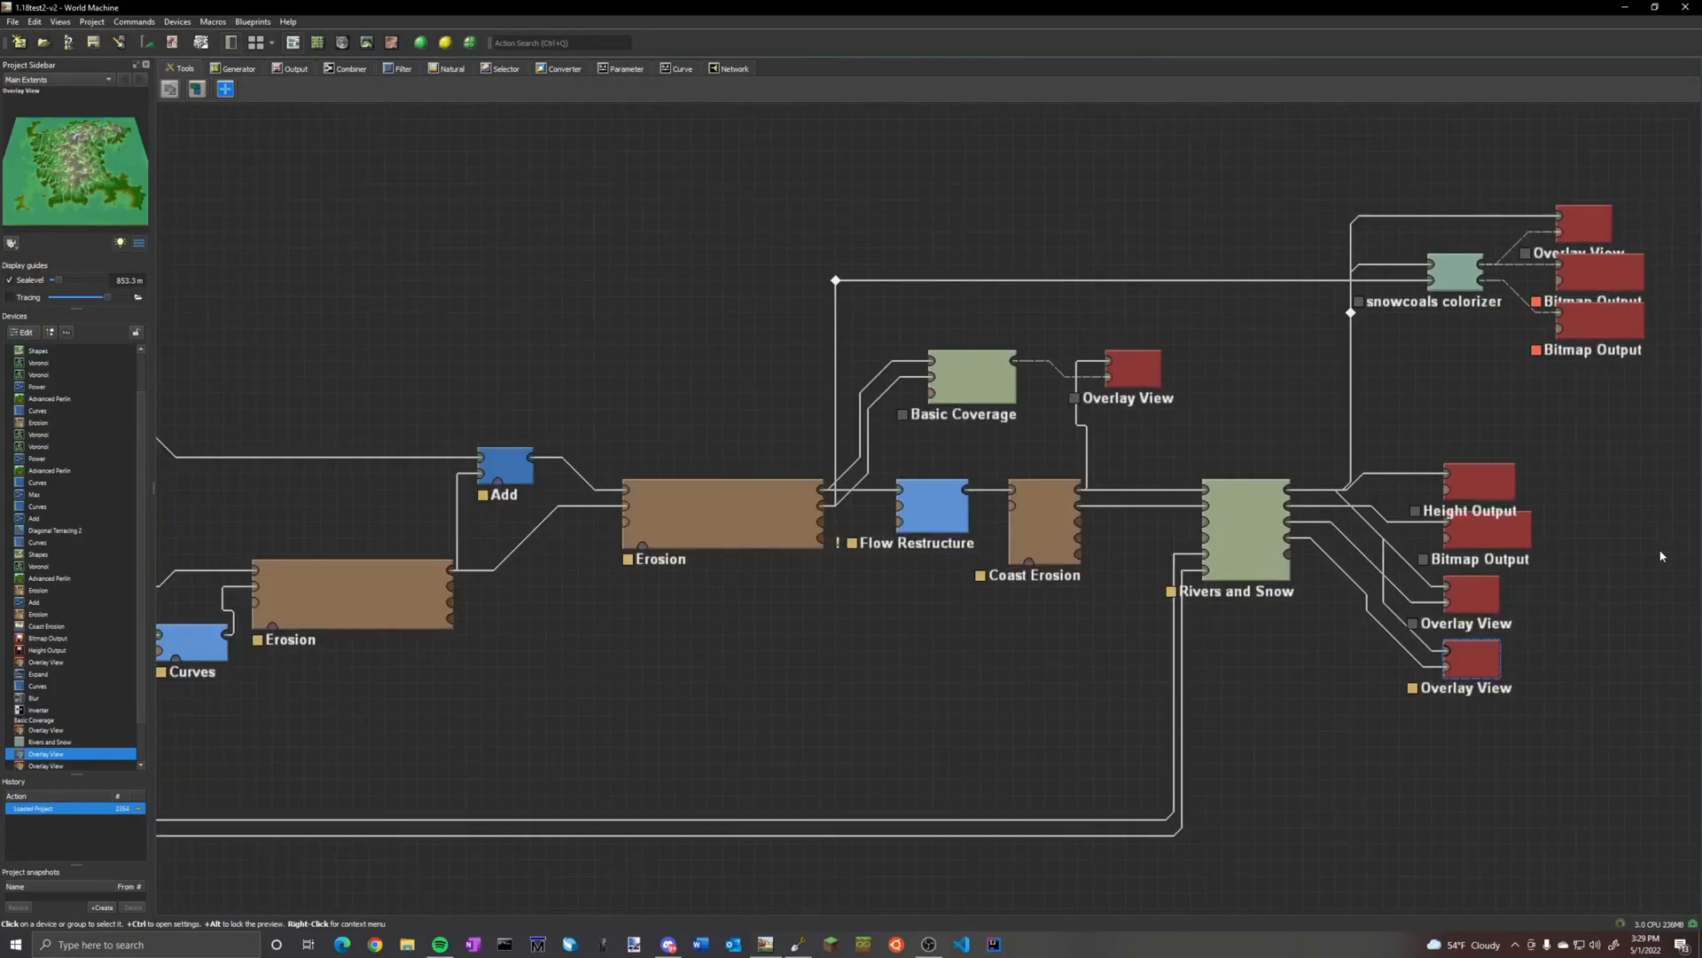
pyautogui.click(1478, 483)
pyautogui.click(1499, 530)
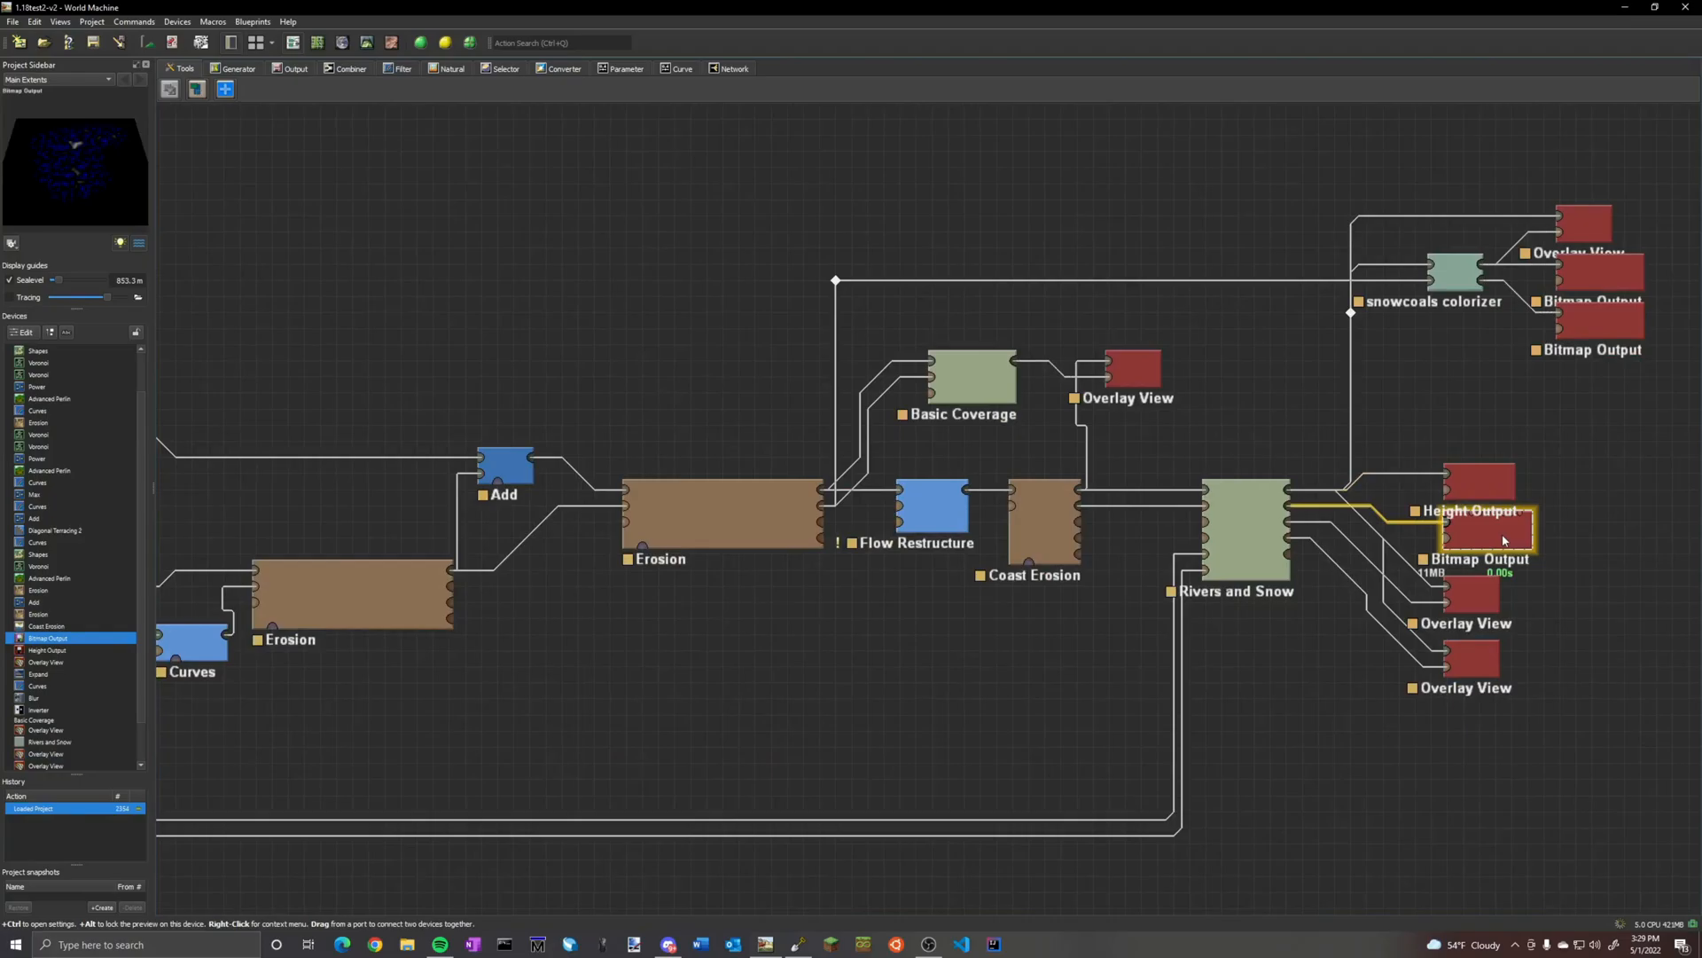
pyautogui.click(1599, 317)
pyautogui.click(1605, 273)
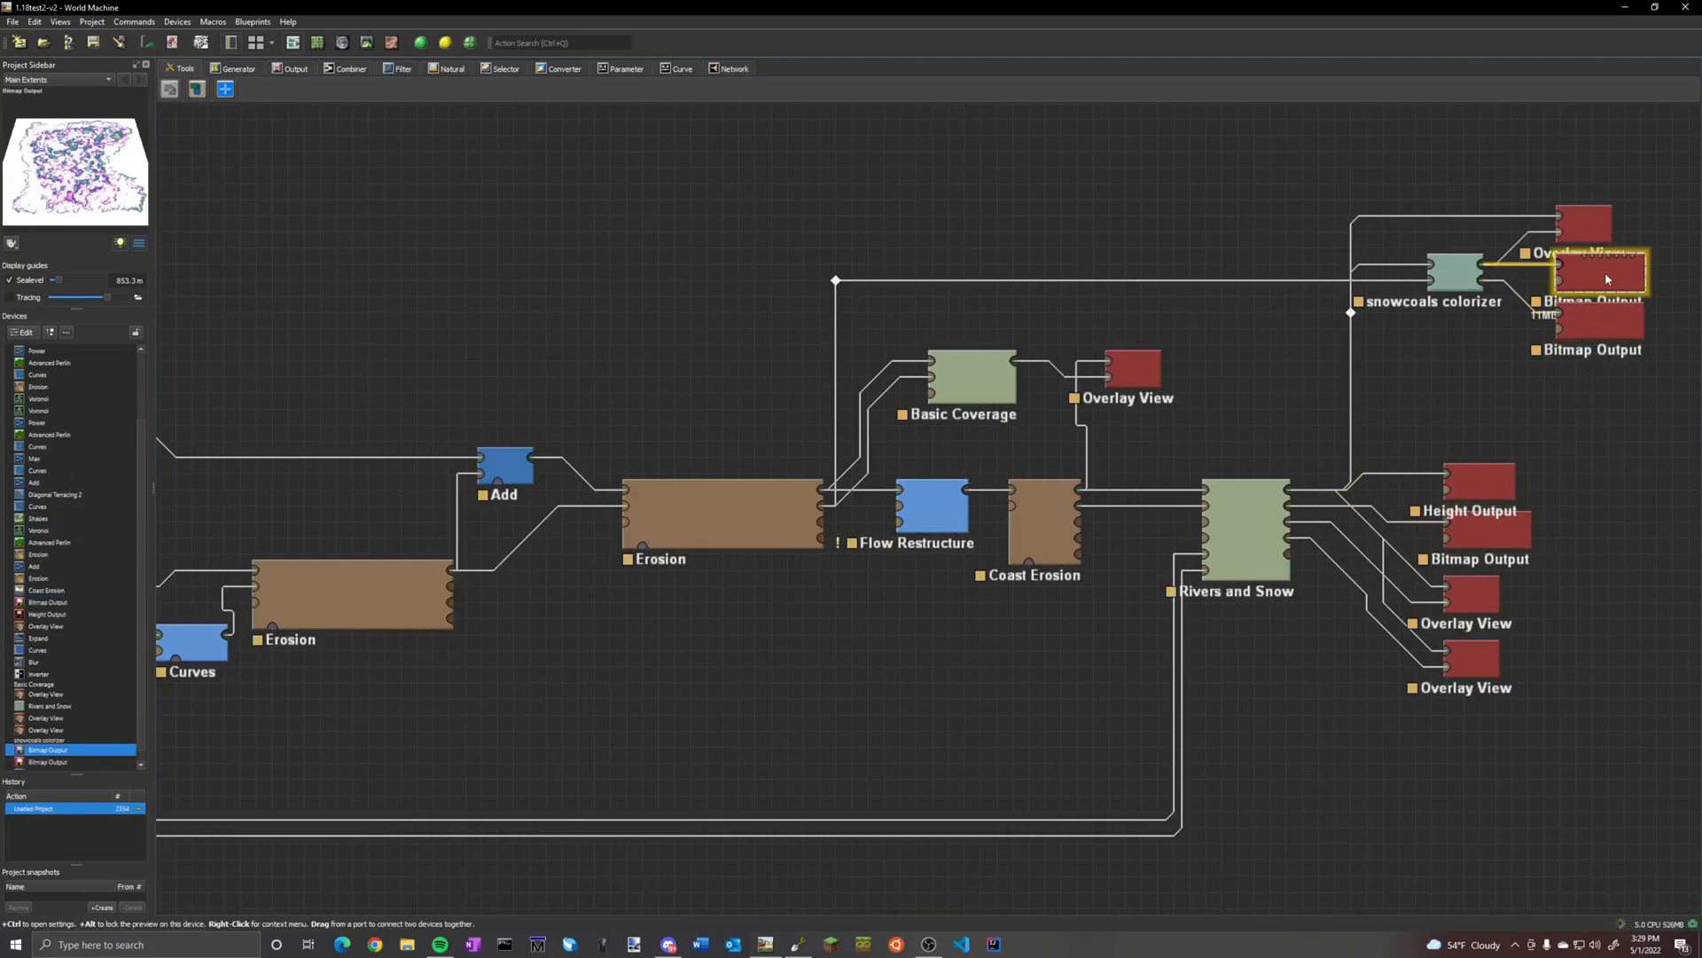
pyautogui.click(367, 42)
pyautogui.moveTo(568, 355); pyautogui.dragTo(1020, 536)
pyautogui.scroll(-4, 904, 461)
pyautogui.scroll(3, 1114, 429)
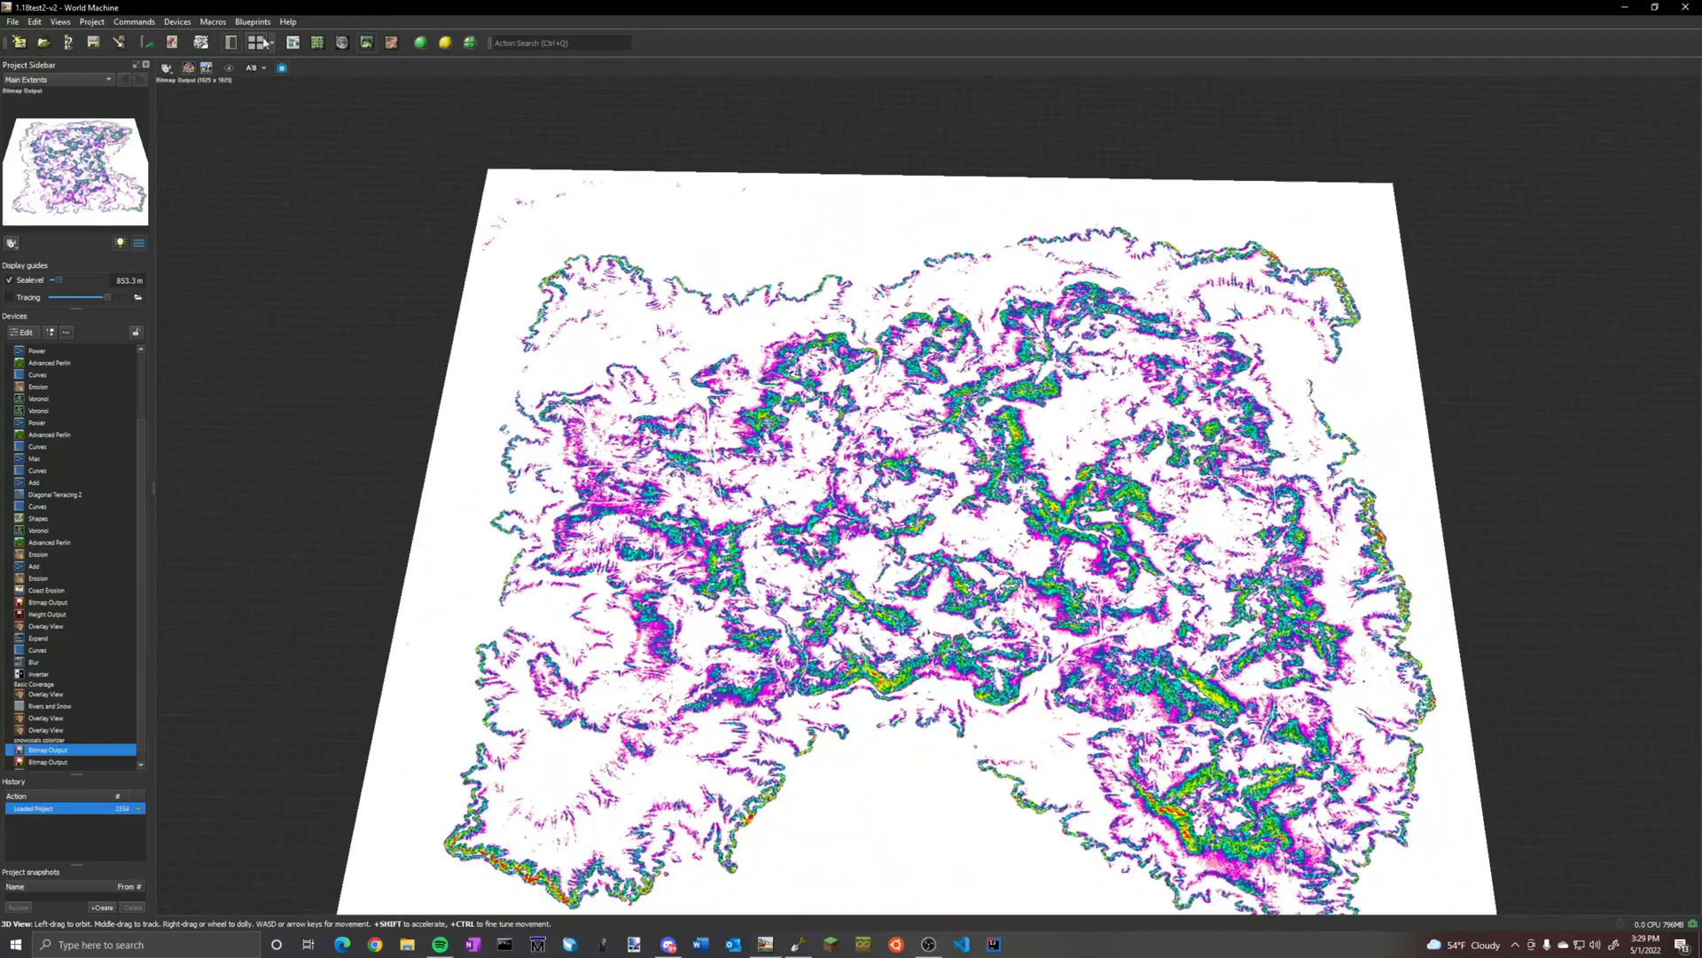
pyautogui.click(293, 43)
# Preview the remaining output devices and examine the Height Output terrain from several angles in the 3D view
pyautogui.click(1598, 324)
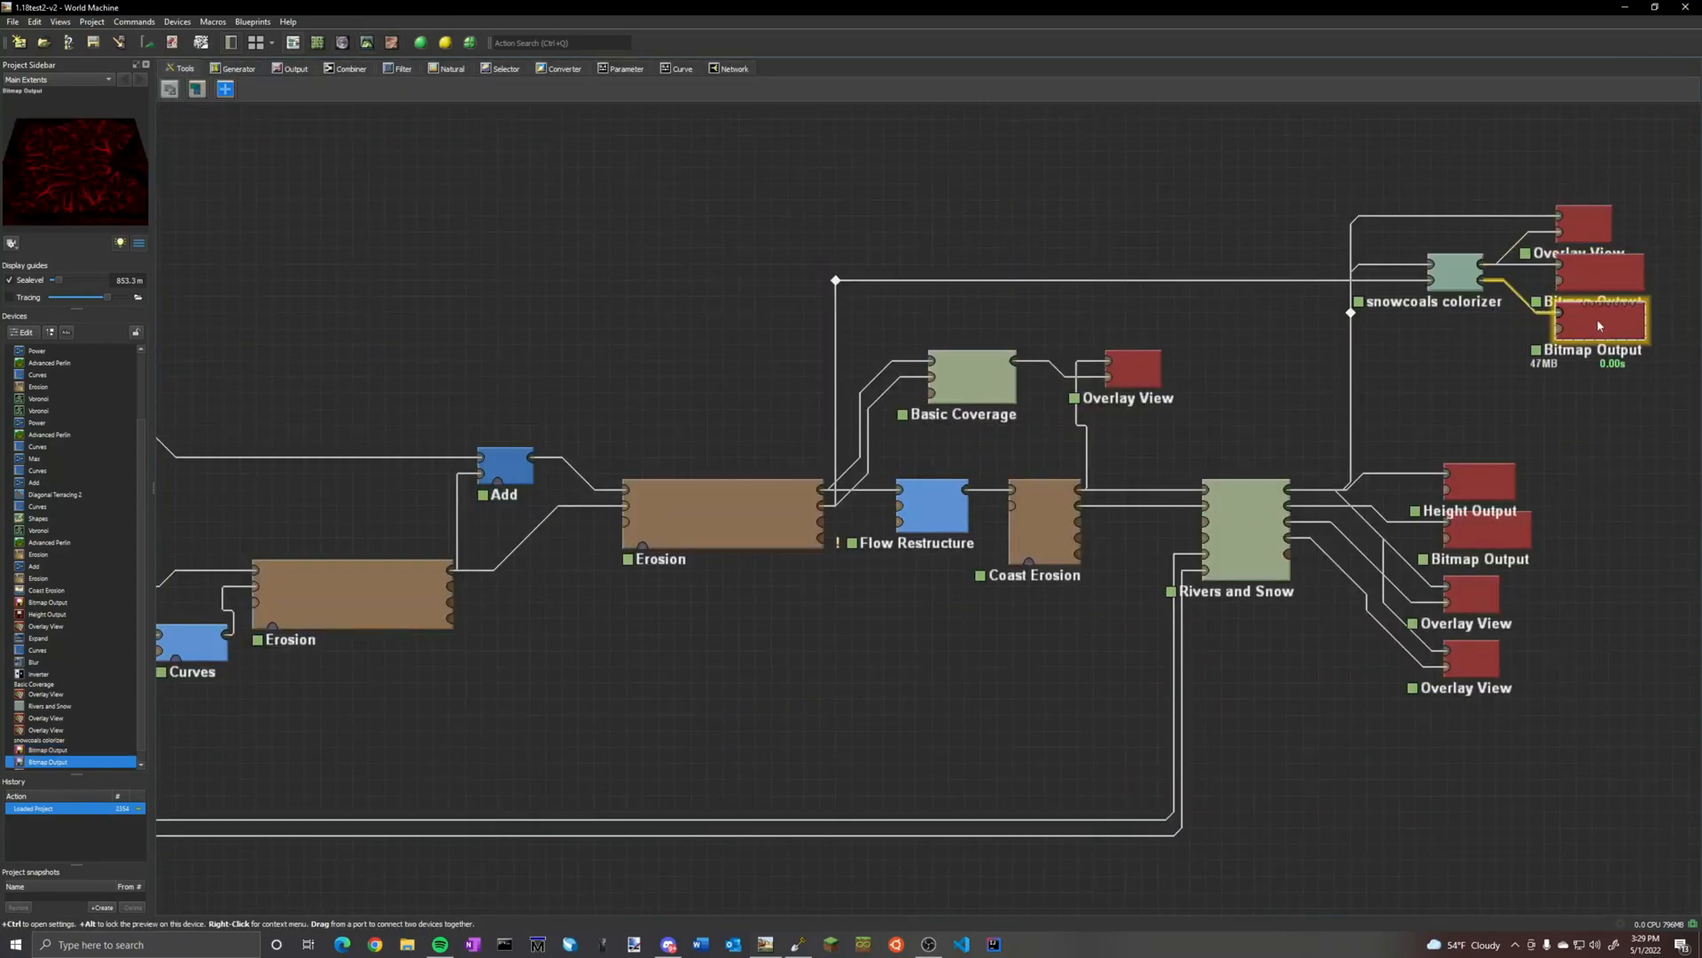
pyautogui.click(1503, 479)
pyautogui.click(1498, 532)
pyautogui.click(1495, 596)
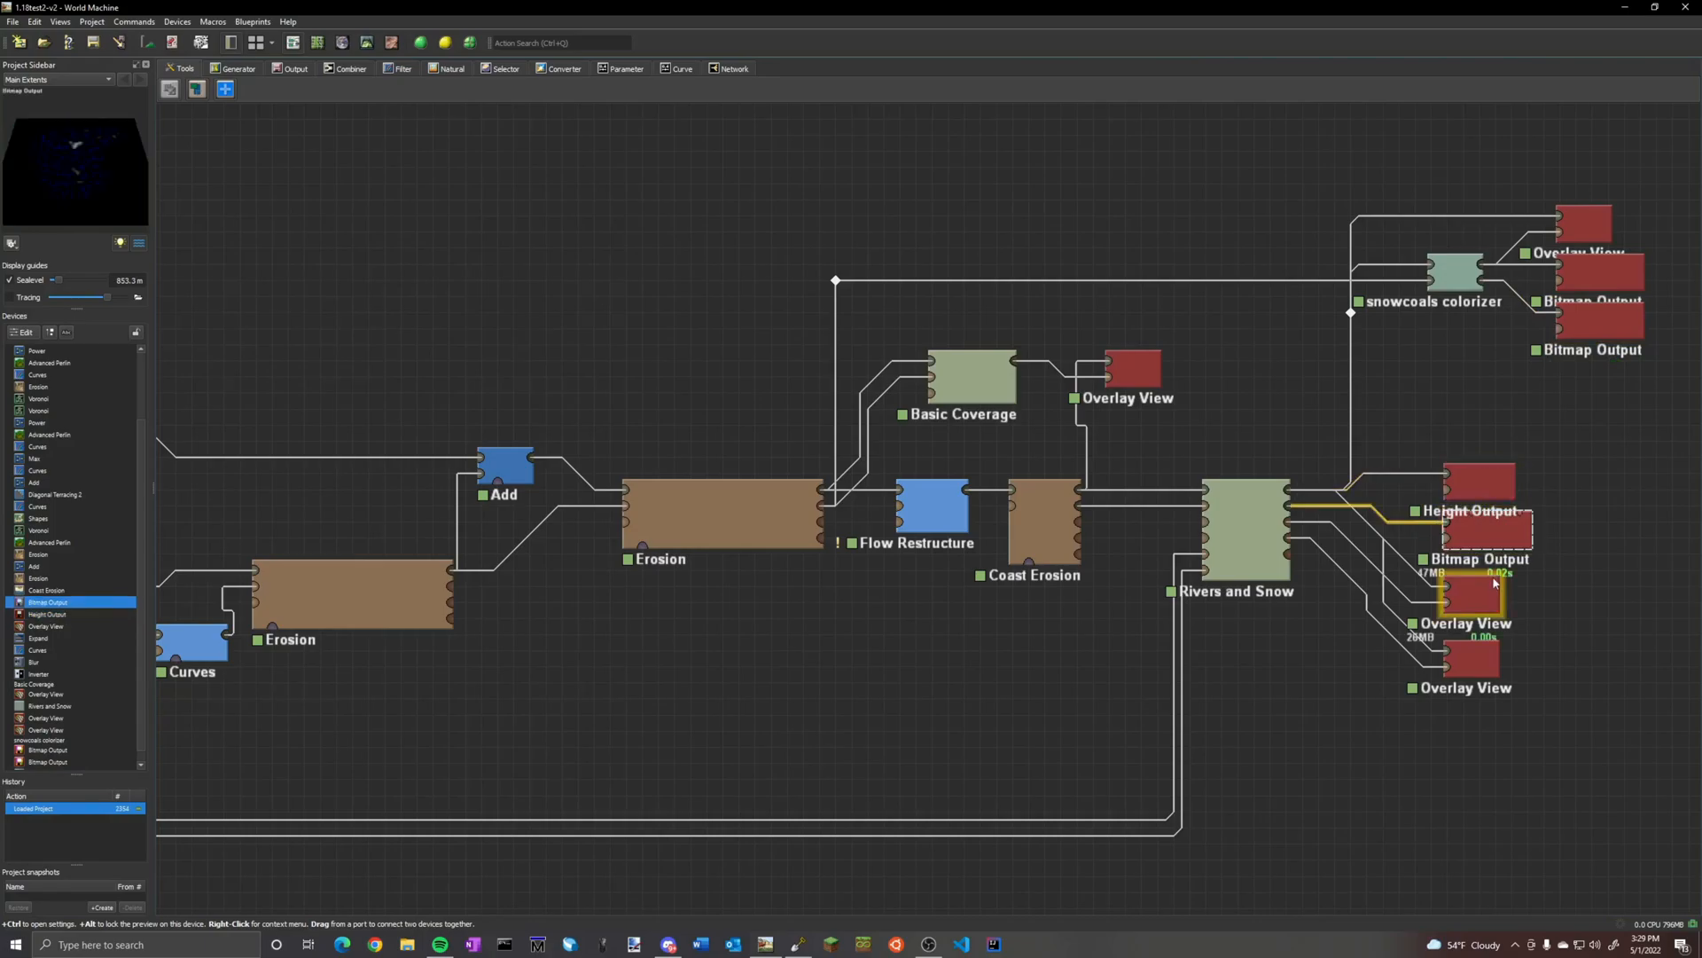
pyautogui.click(1478, 483)
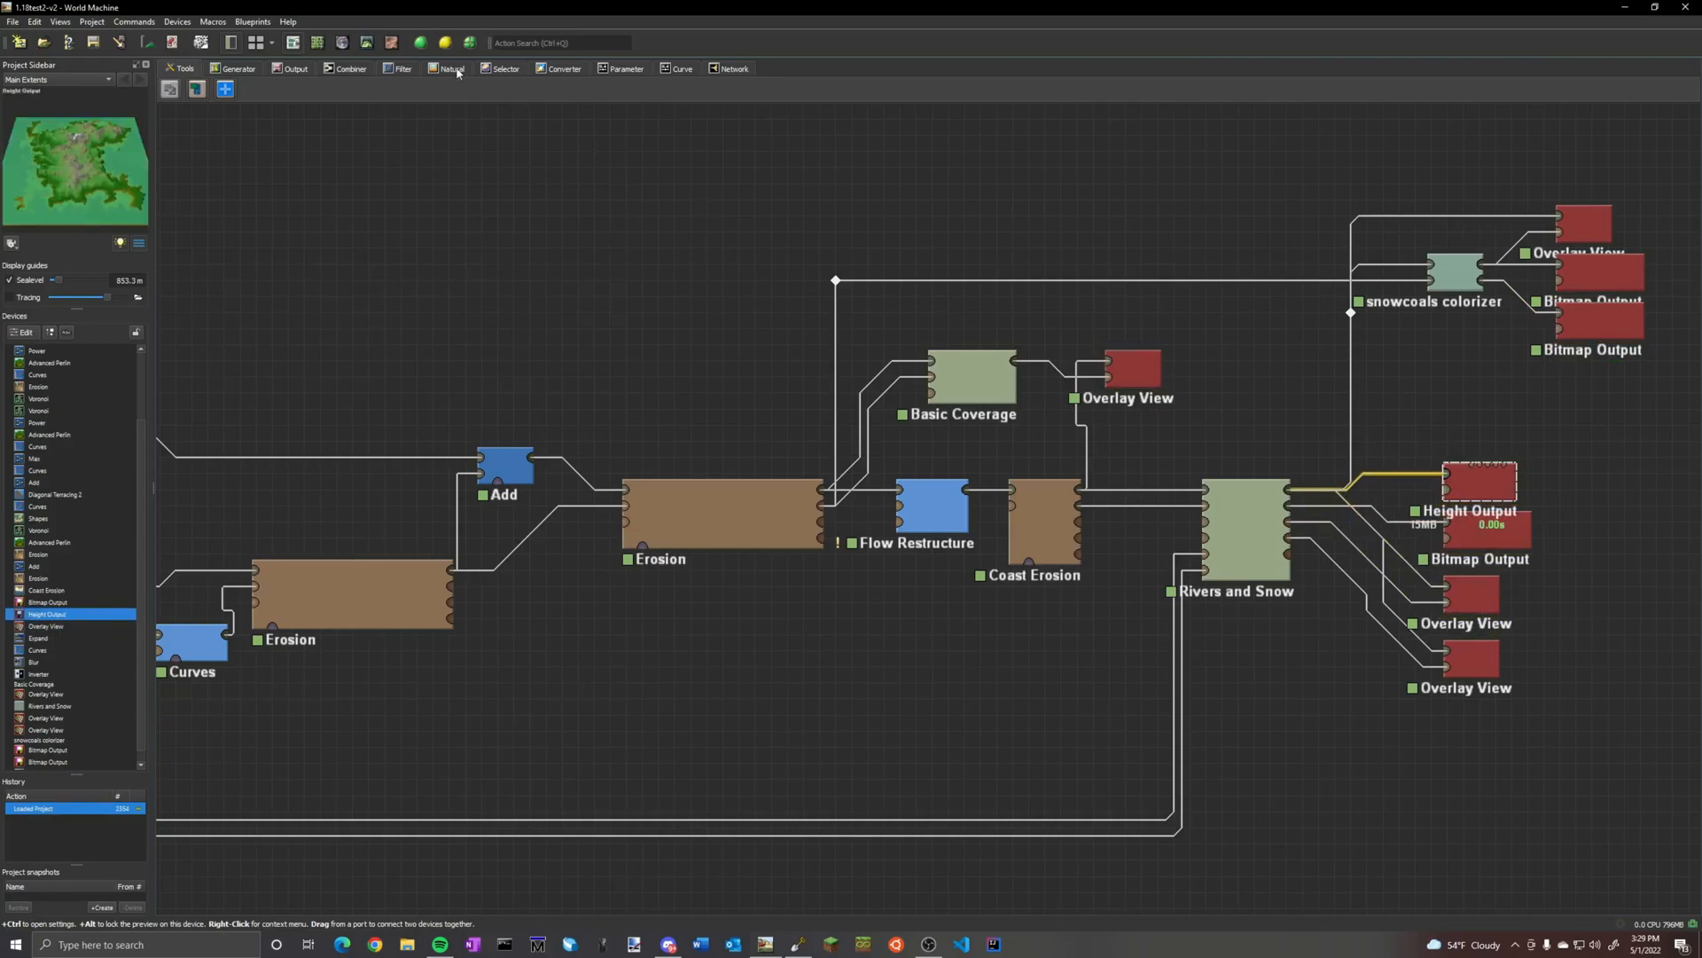
pyautogui.click(366, 43)
pyautogui.moveTo(567, 354); pyautogui.dragTo(1127, 323)
pyautogui.scroll(5, 975, 328)
pyautogui.scroll(-10, 1122, 301)
pyautogui.moveTo(1113, 258); pyautogui.dragTo(1367, 304)
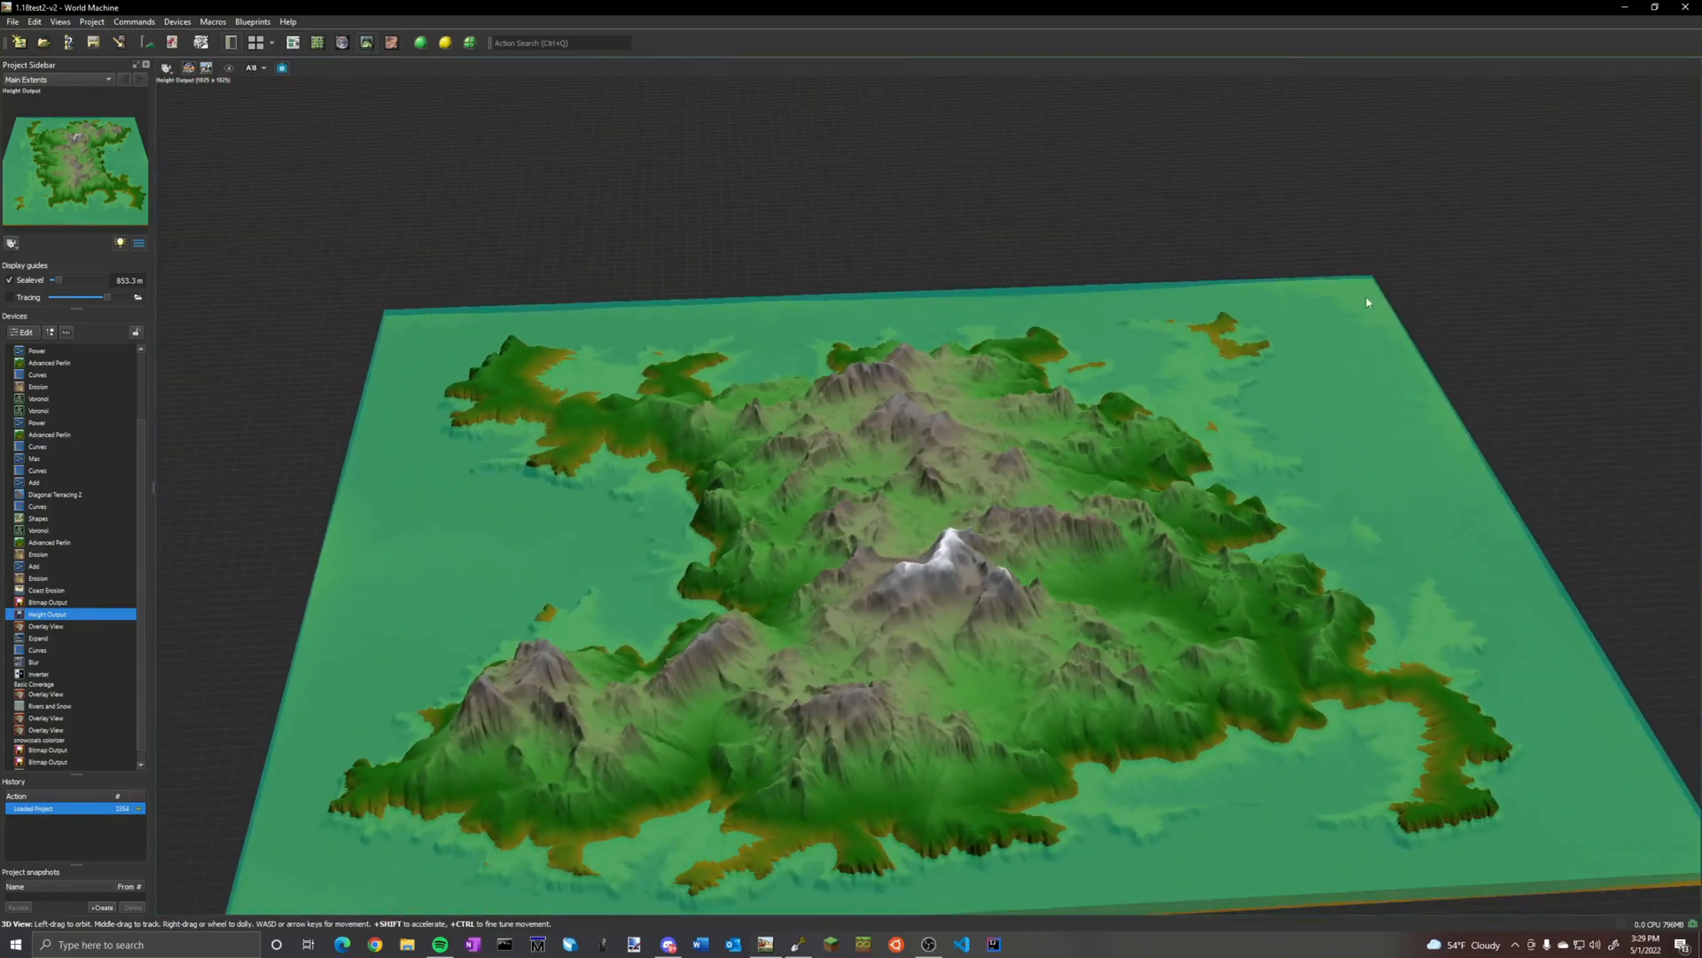
pyautogui.click(292, 42)
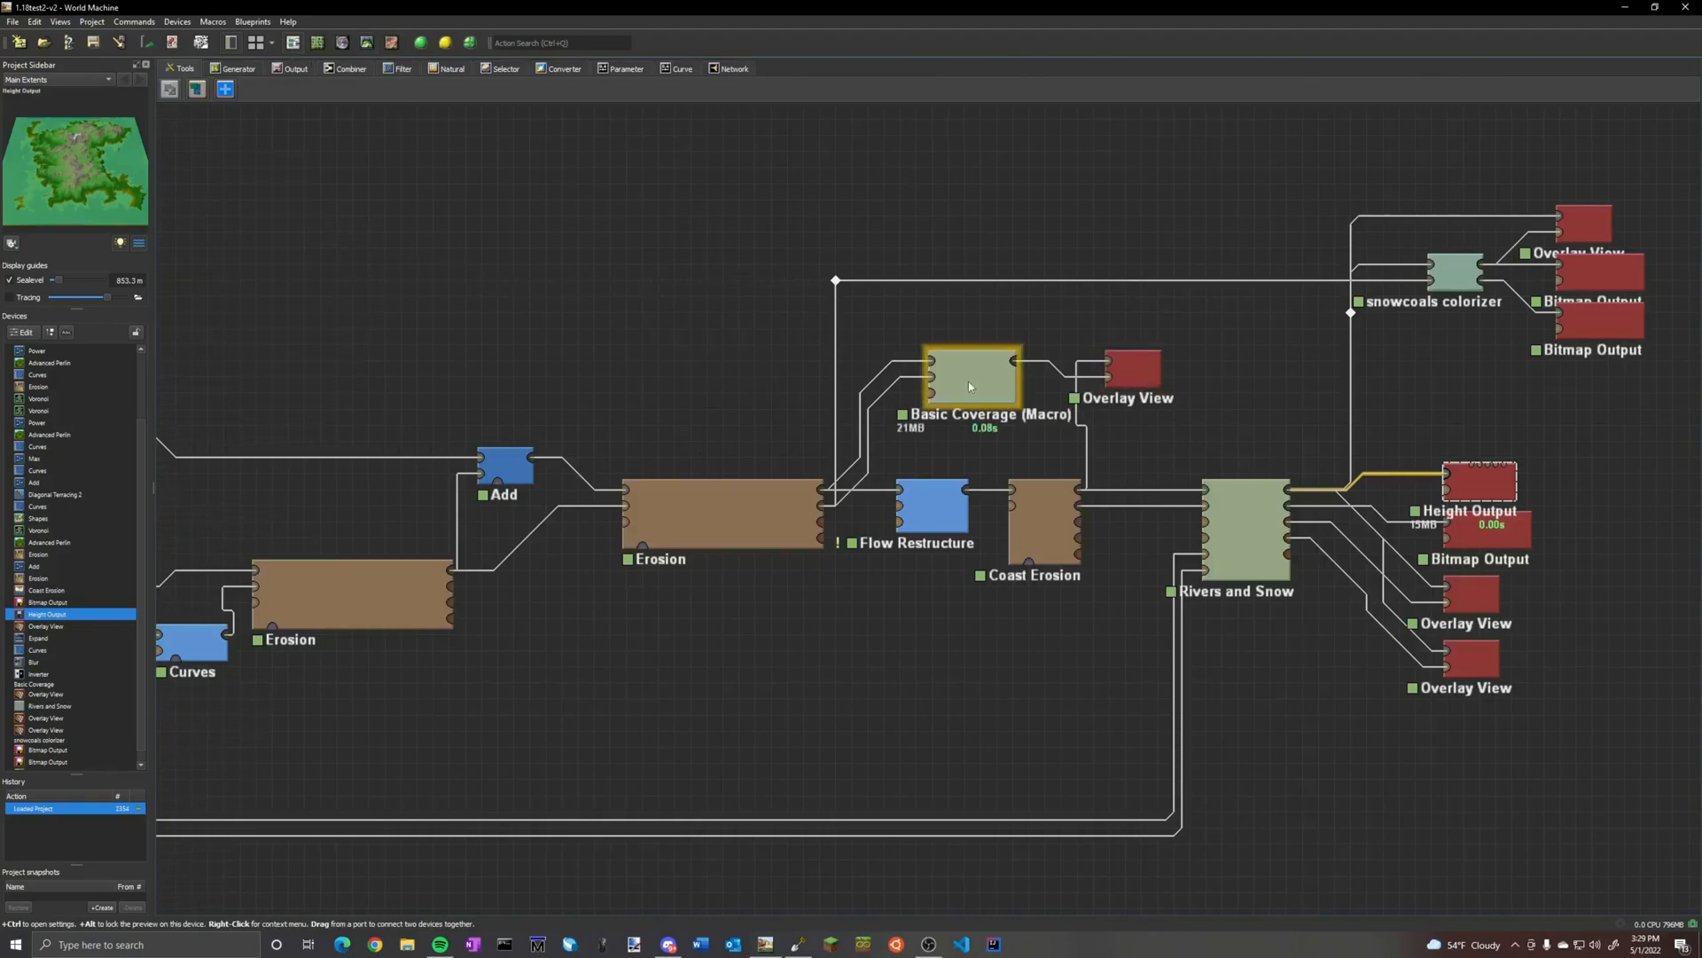
# Examine the whole device graph, from the Shapes, Voronoi and Perlin generators through erosion to the outputs
pyautogui.scroll(-5, 1037, 434)
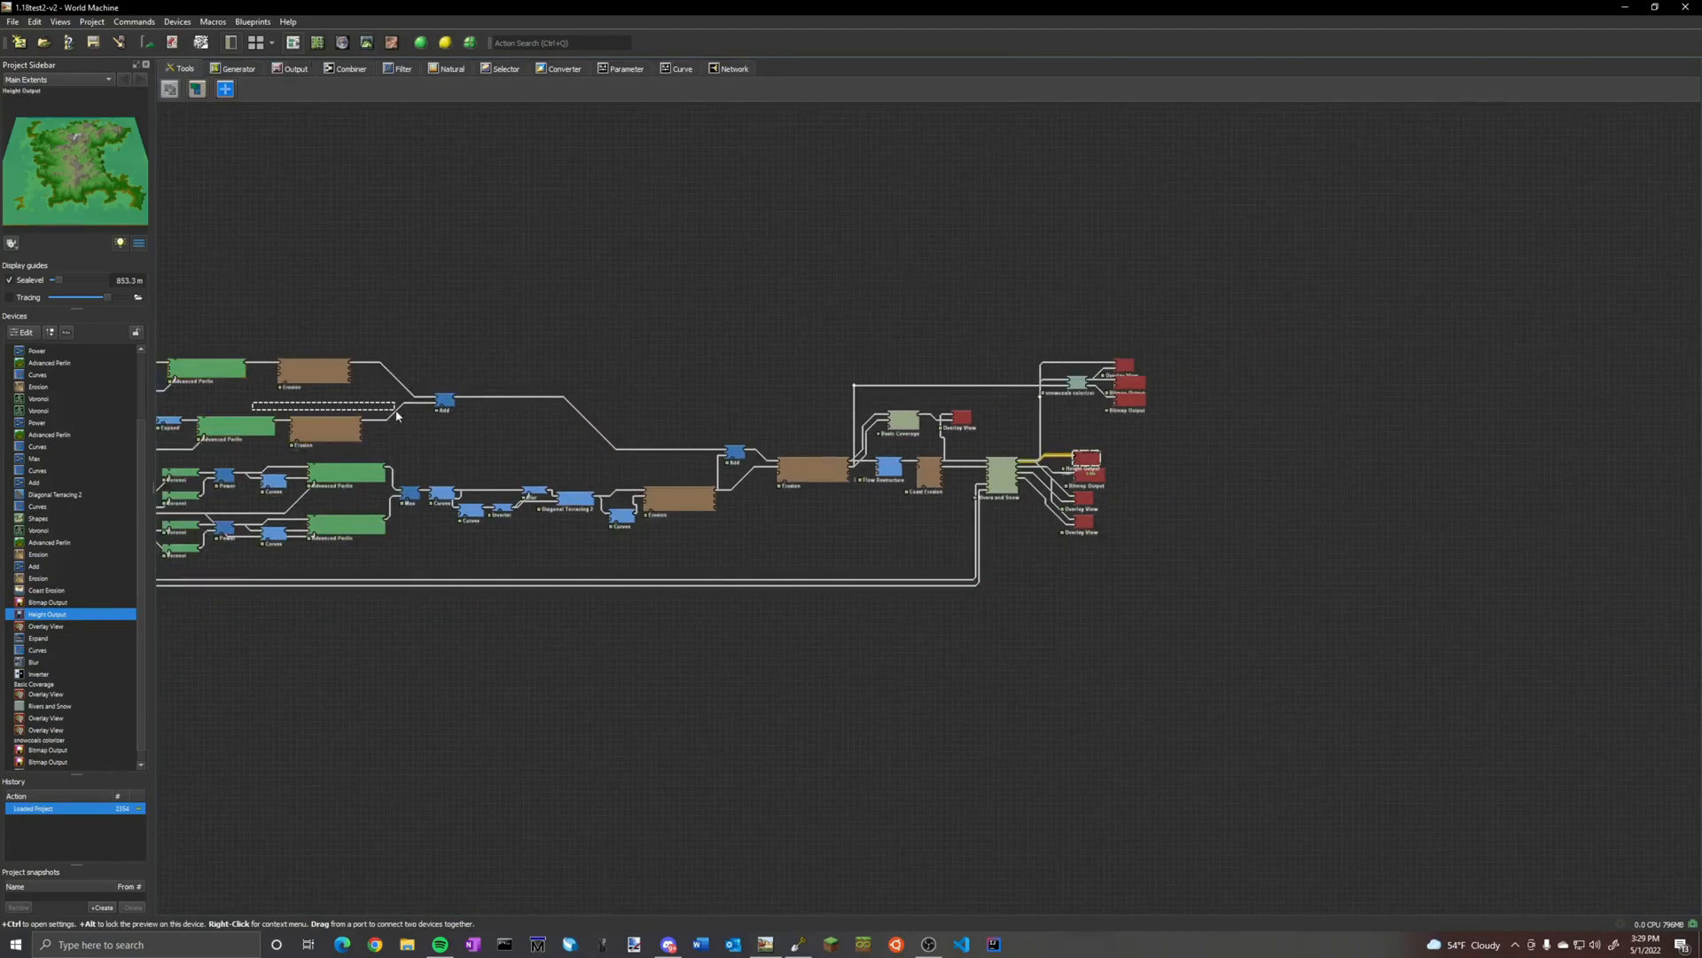
pyautogui.moveTo(619, 287); pyautogui.dragTo(871, 332, button='right')
pyautogui.scroll(2, 865, 499)
pyautogui.scroll(-3, 886, 515)
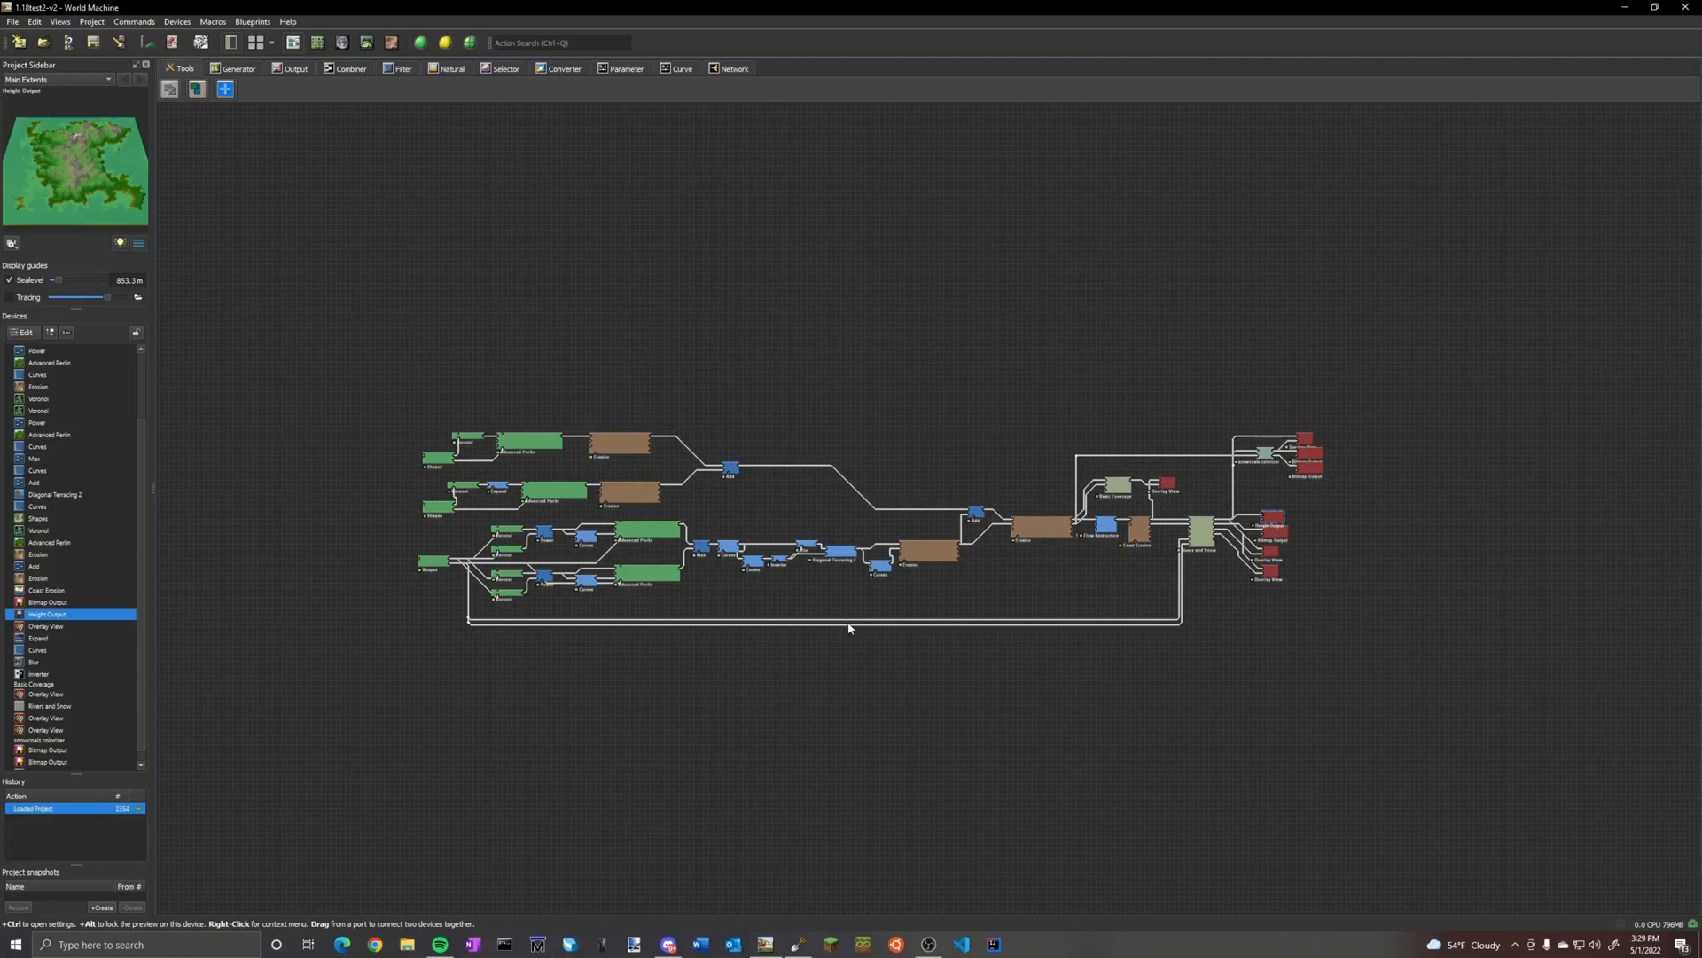
pyautogui.scroll(3, 1380, 560)
pyautogui.scroll(-2, 913, 523)
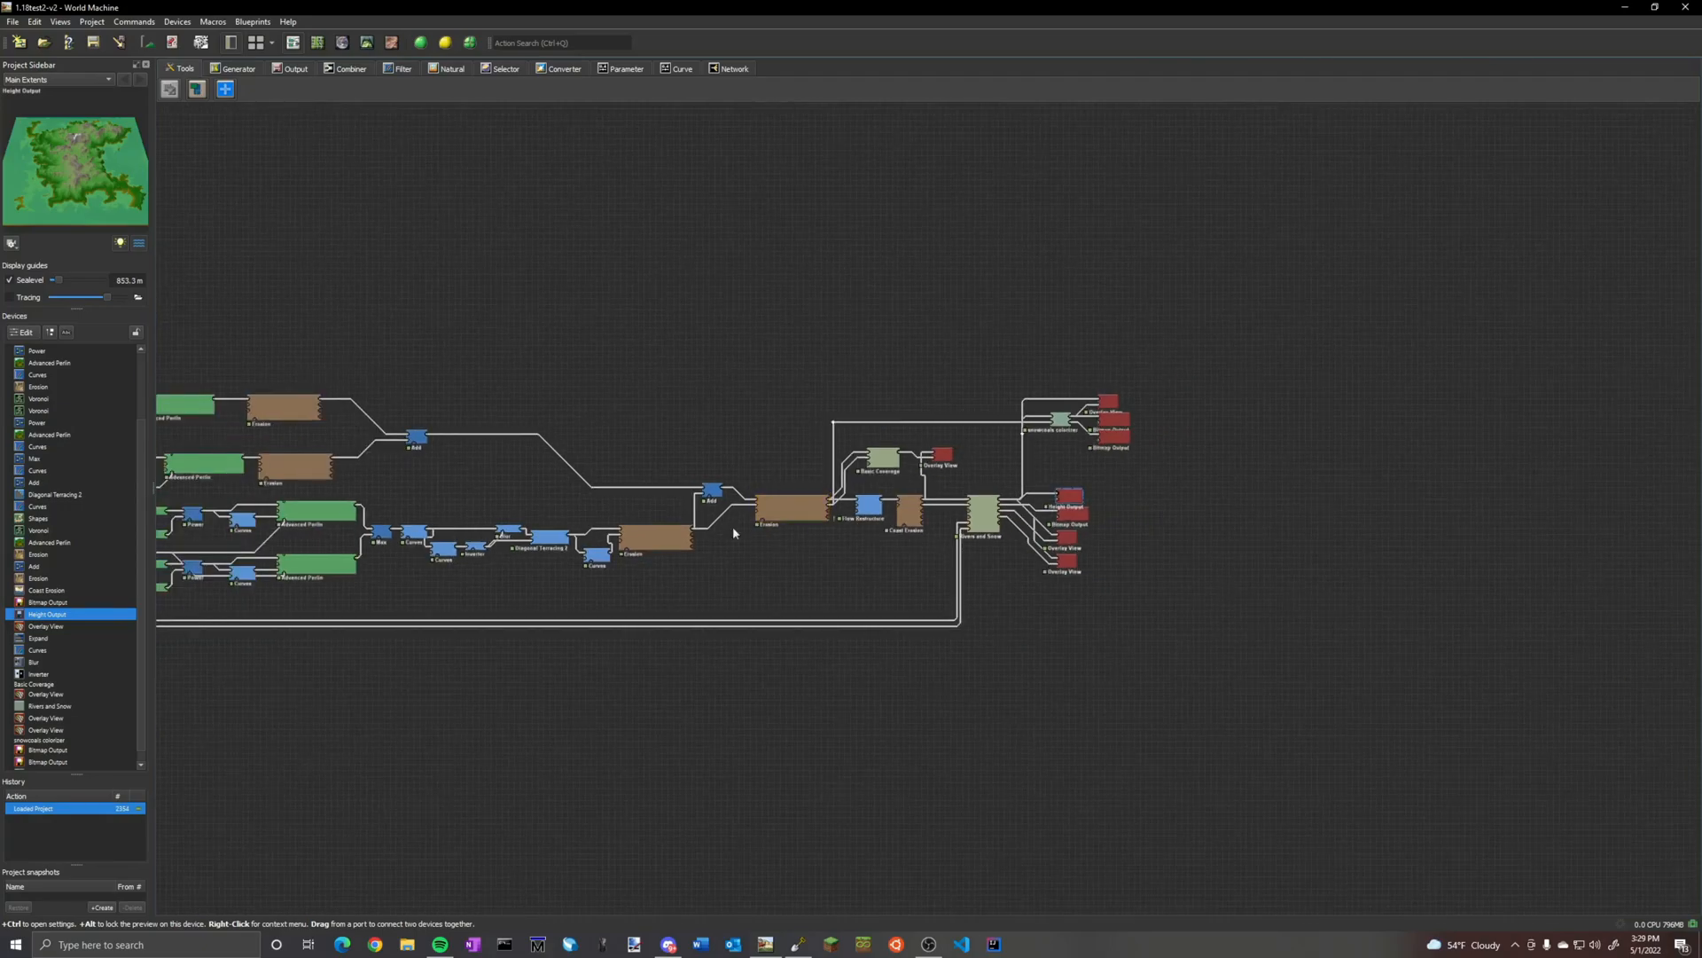
pyautogui.scroll(-1, 434, 483)
pyautogui.moveTo(423, 479); pyautogui.dragTo(651, 509, button='middle')
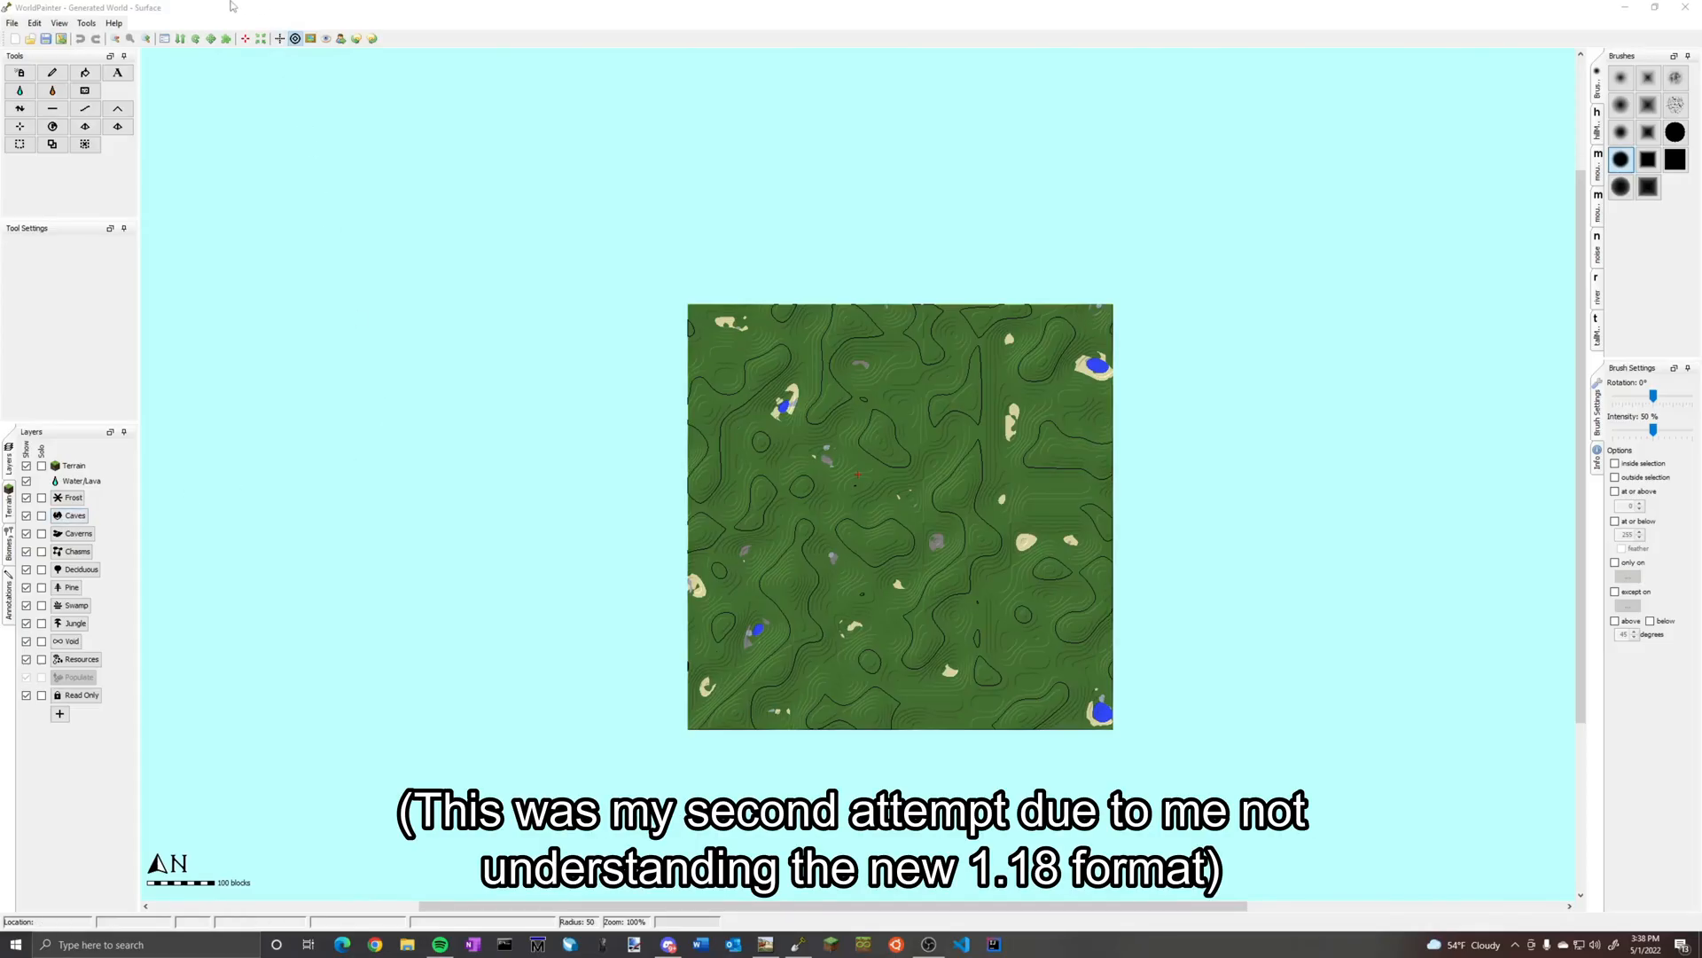
# Switch to WorldPainter and change the generated world's map format to [BETA] Minecraft 1.18 or later
pyautogui.click(86, 24)
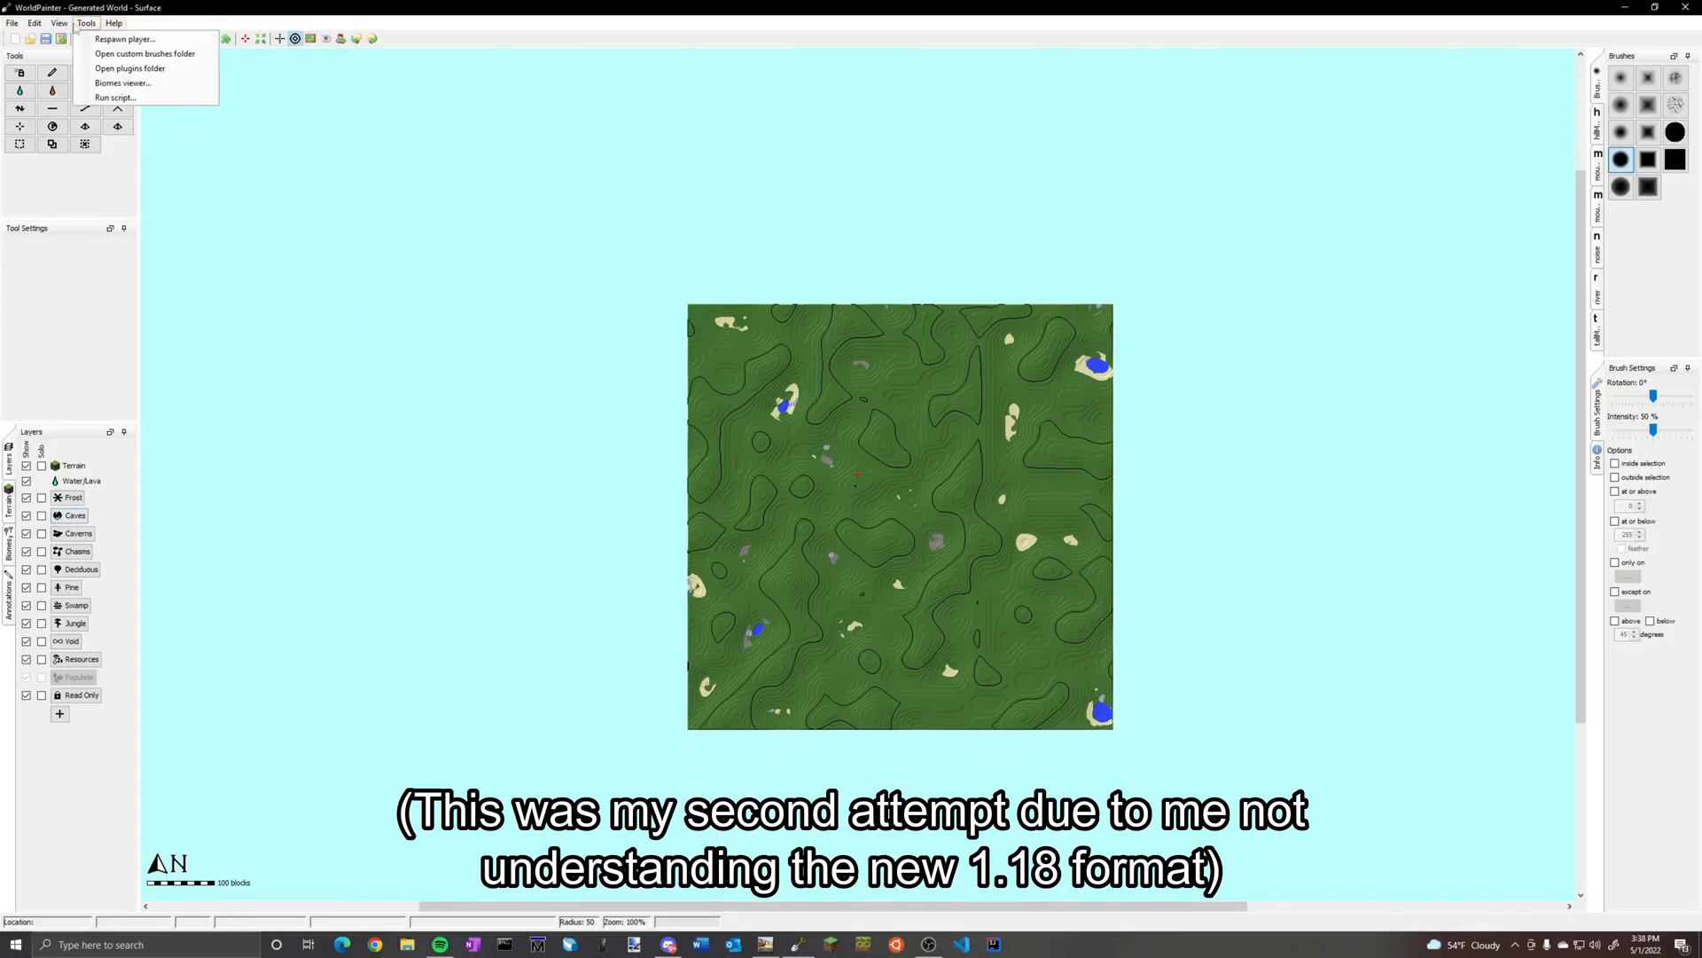
pyautogui.moveTo(34, 24)
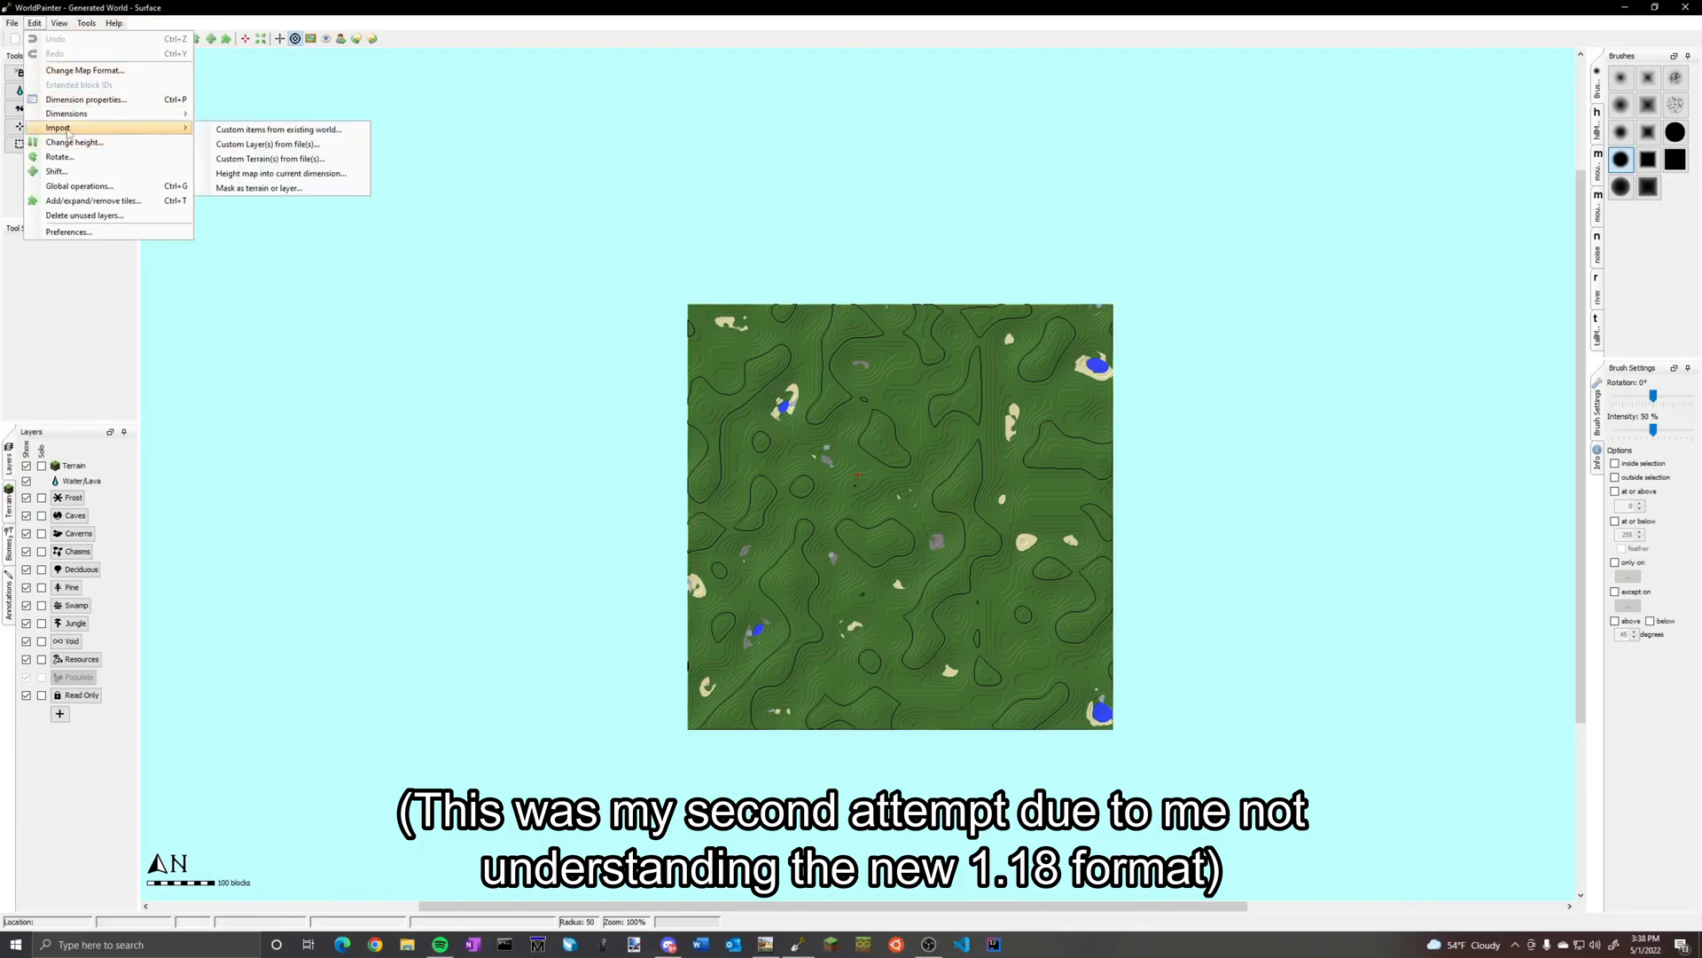
pyautogui.click(882, 255)
pyautogui.click(86, 24)
pyautogui.moveTo(53, 24)
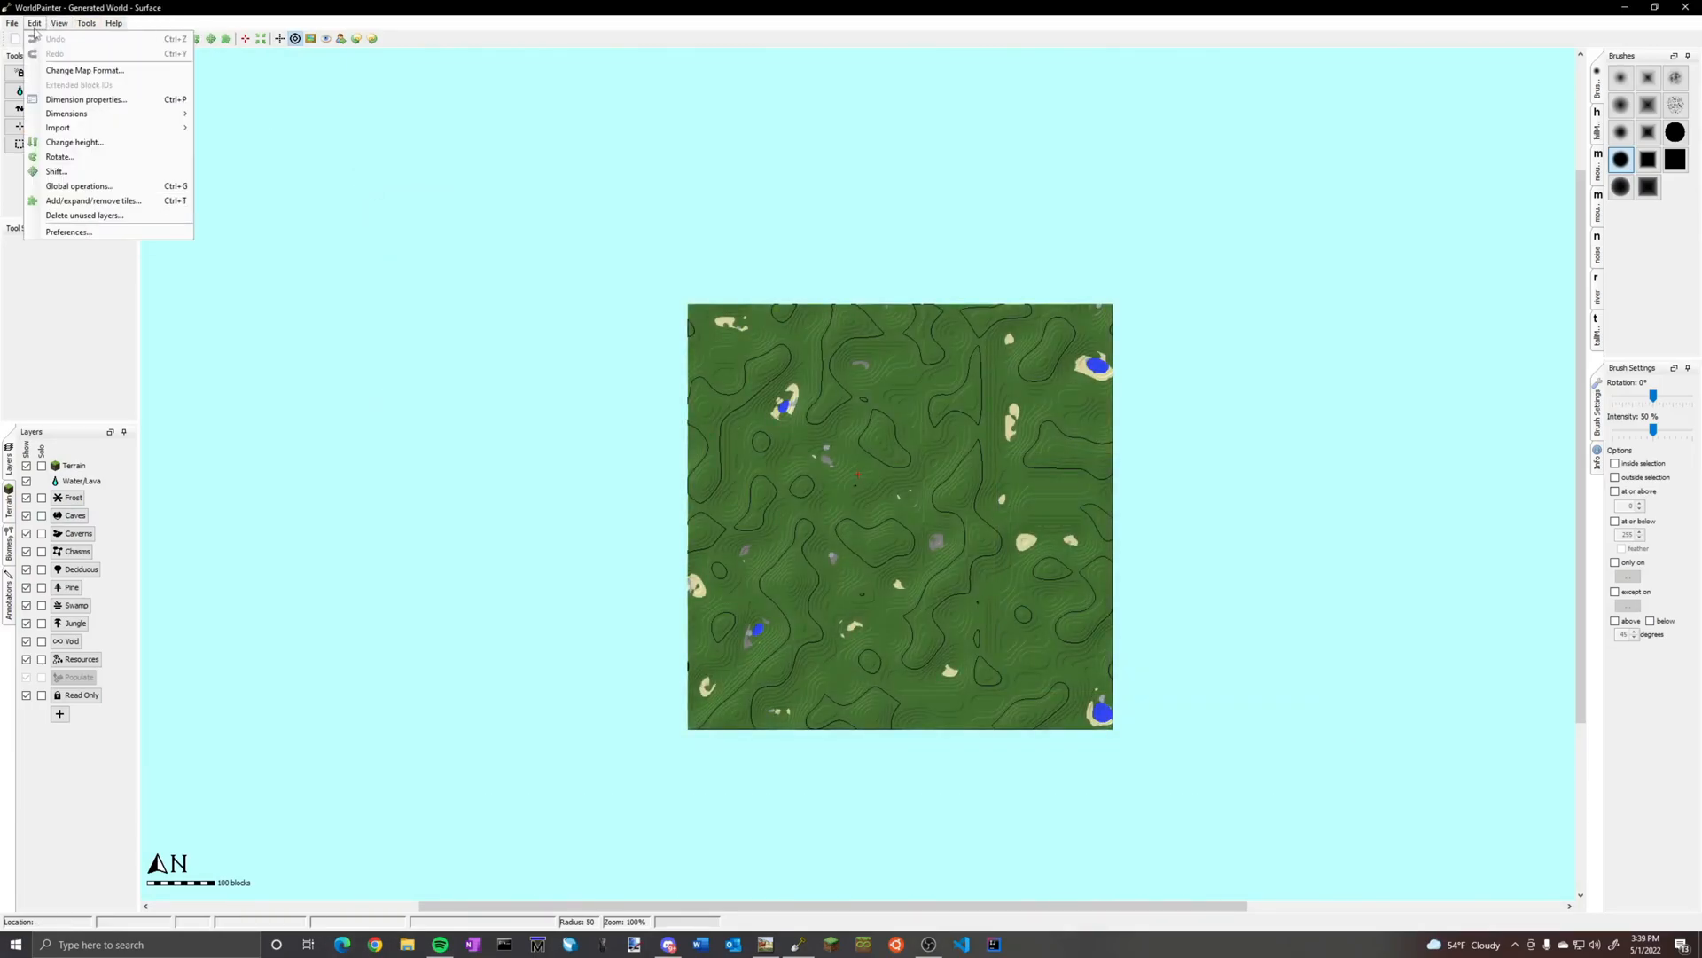
pyautogui.click(85, 70)
pyautogui.click(873, 388)
pyautogui.click(861, 437)
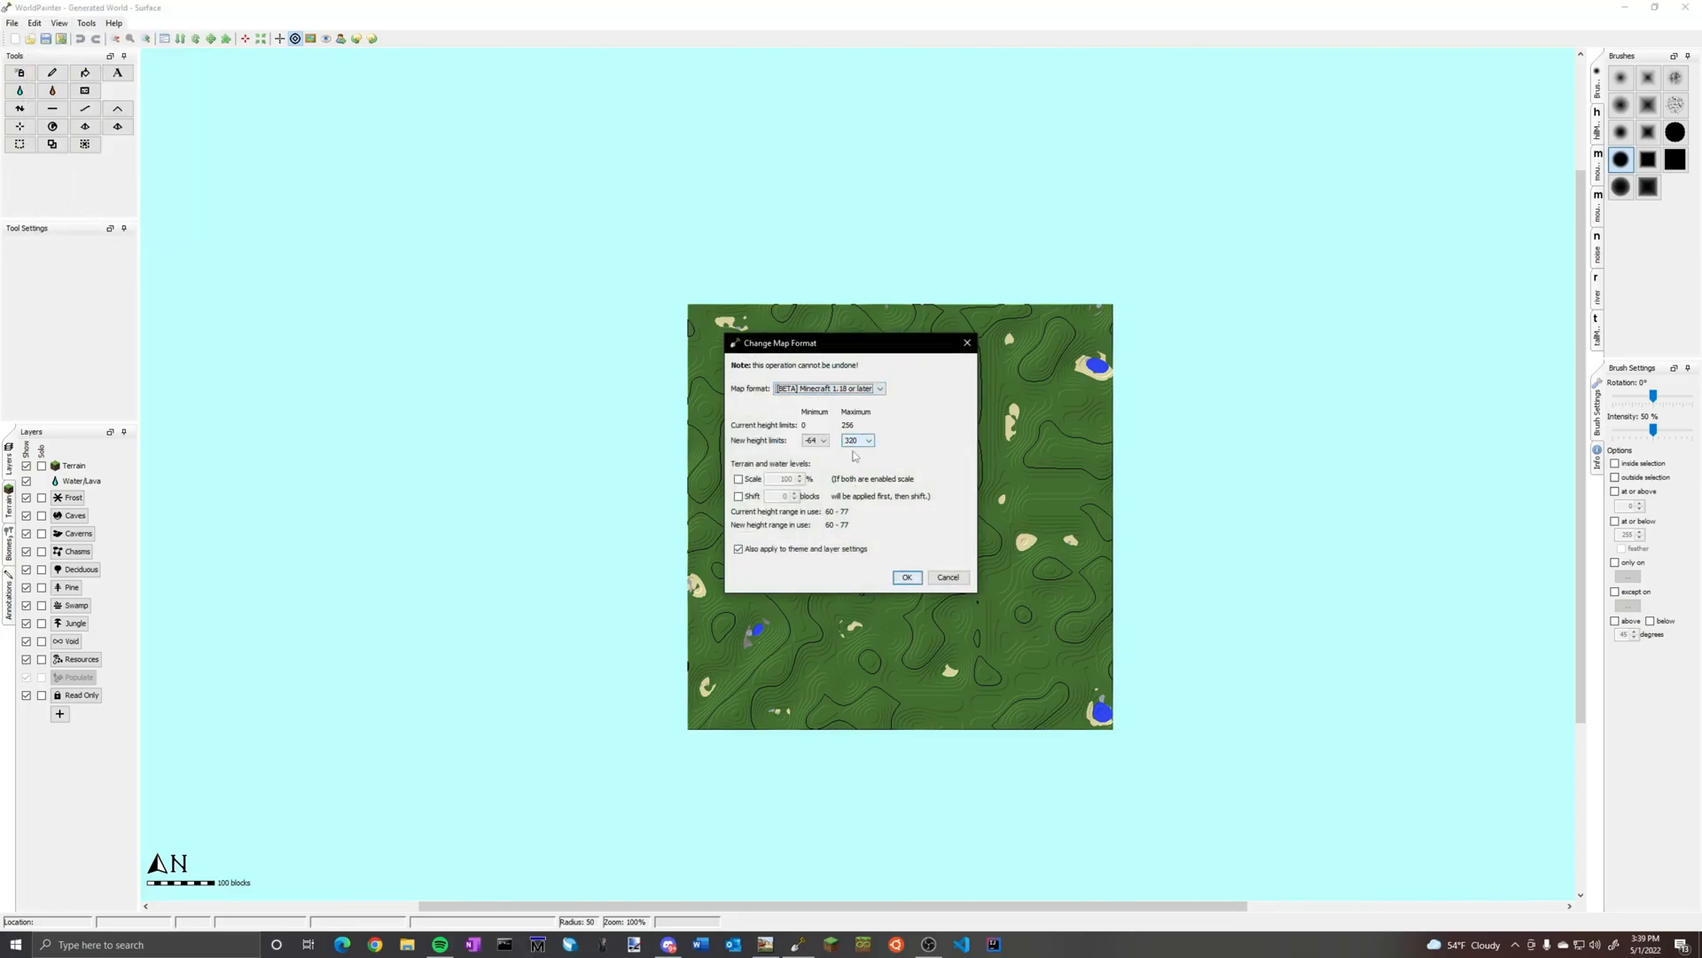
pyautogui.click(907, 577)
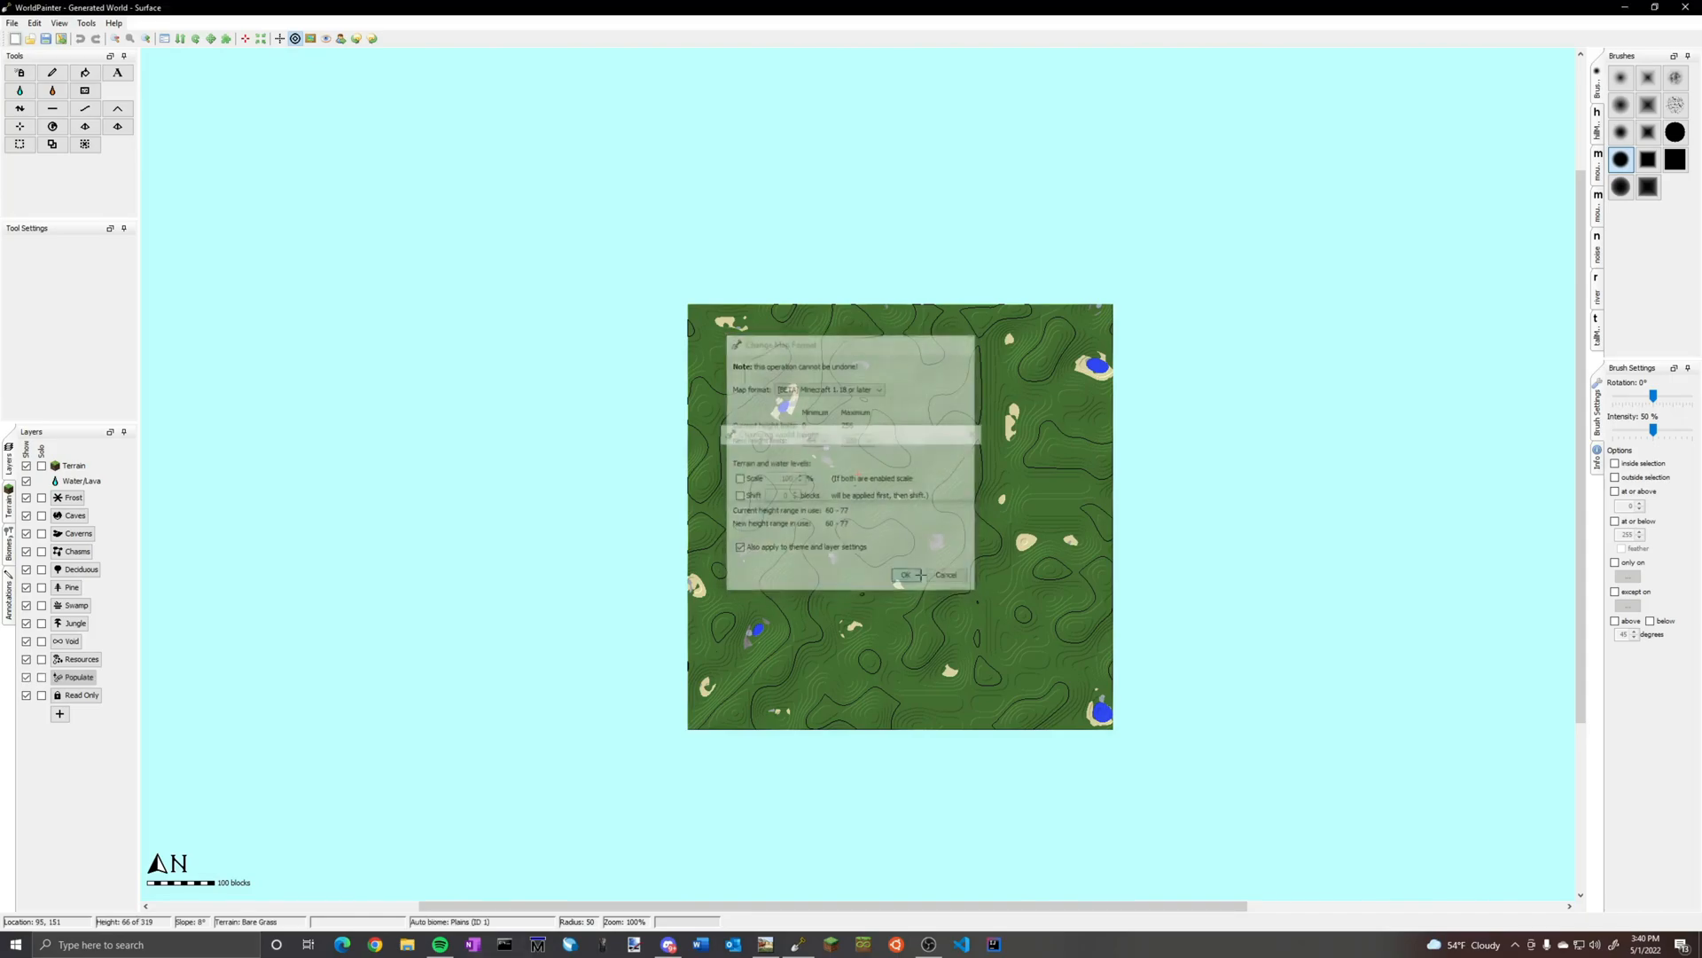
# Start importing a new world from a height map without saving the current one, using map format [BETA] Minecraft 1.18 or later
pyautogui.click(10, 23)
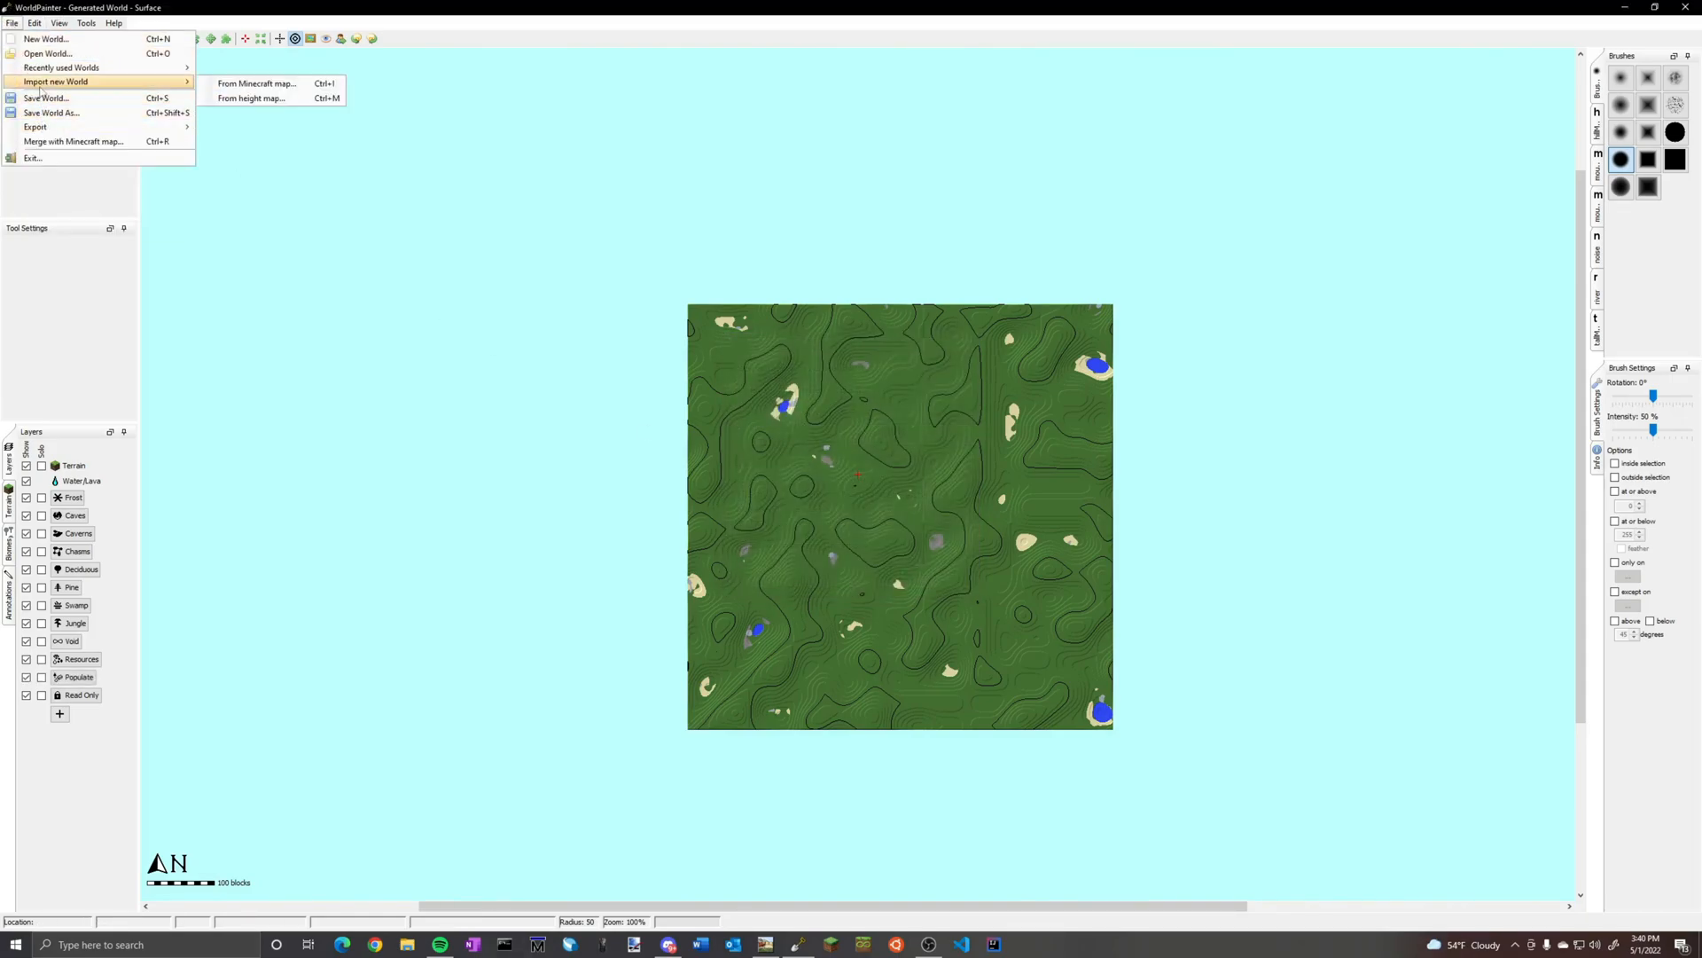
pyautogui.moveTo(175, 81)
pyautogui.click(290, 97)
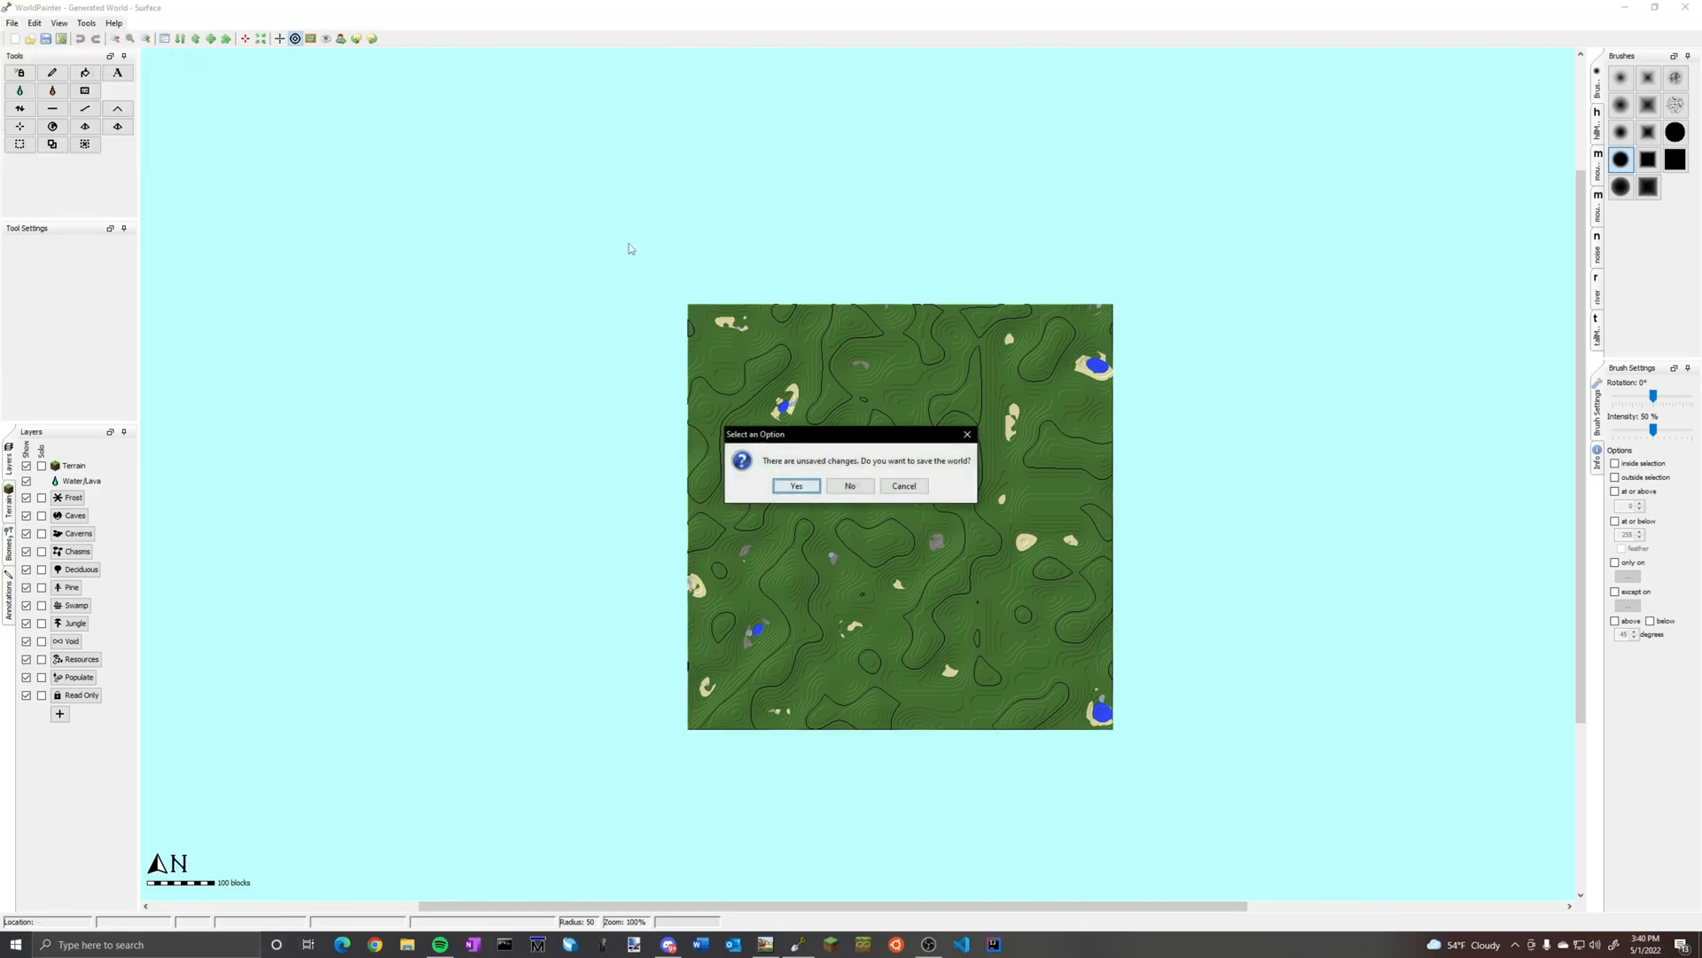
pyautogui.click(851, 487)
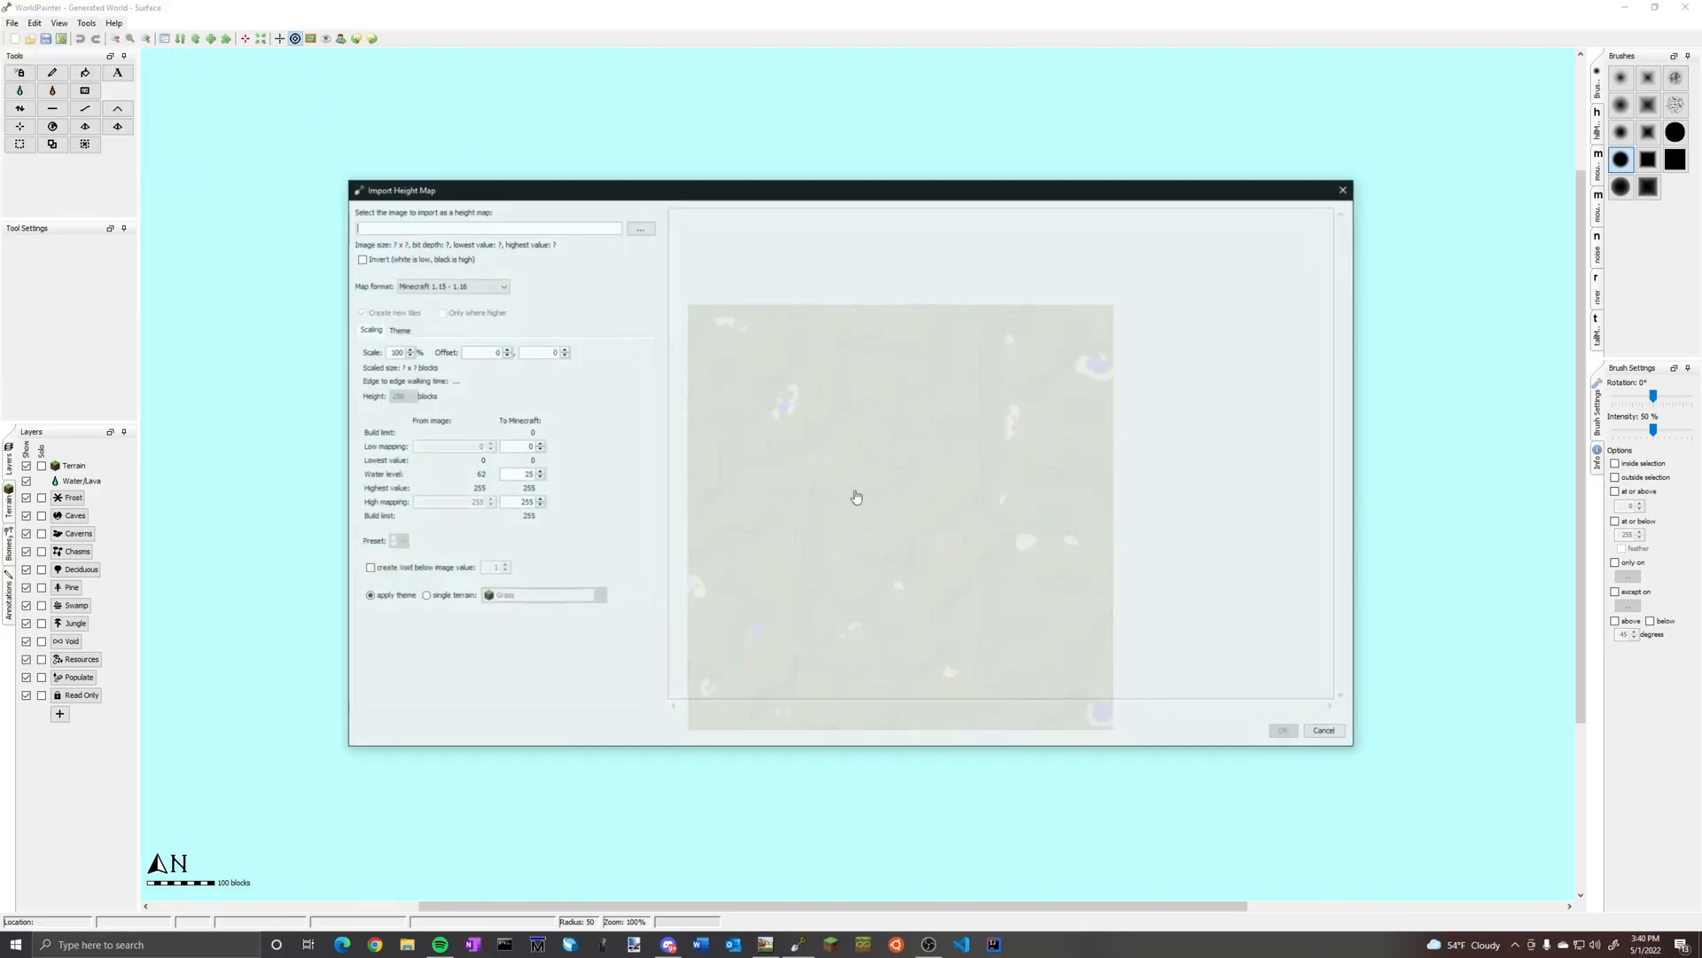
pyautogui.click(488, 286)
pyautogui.click(444, 341)
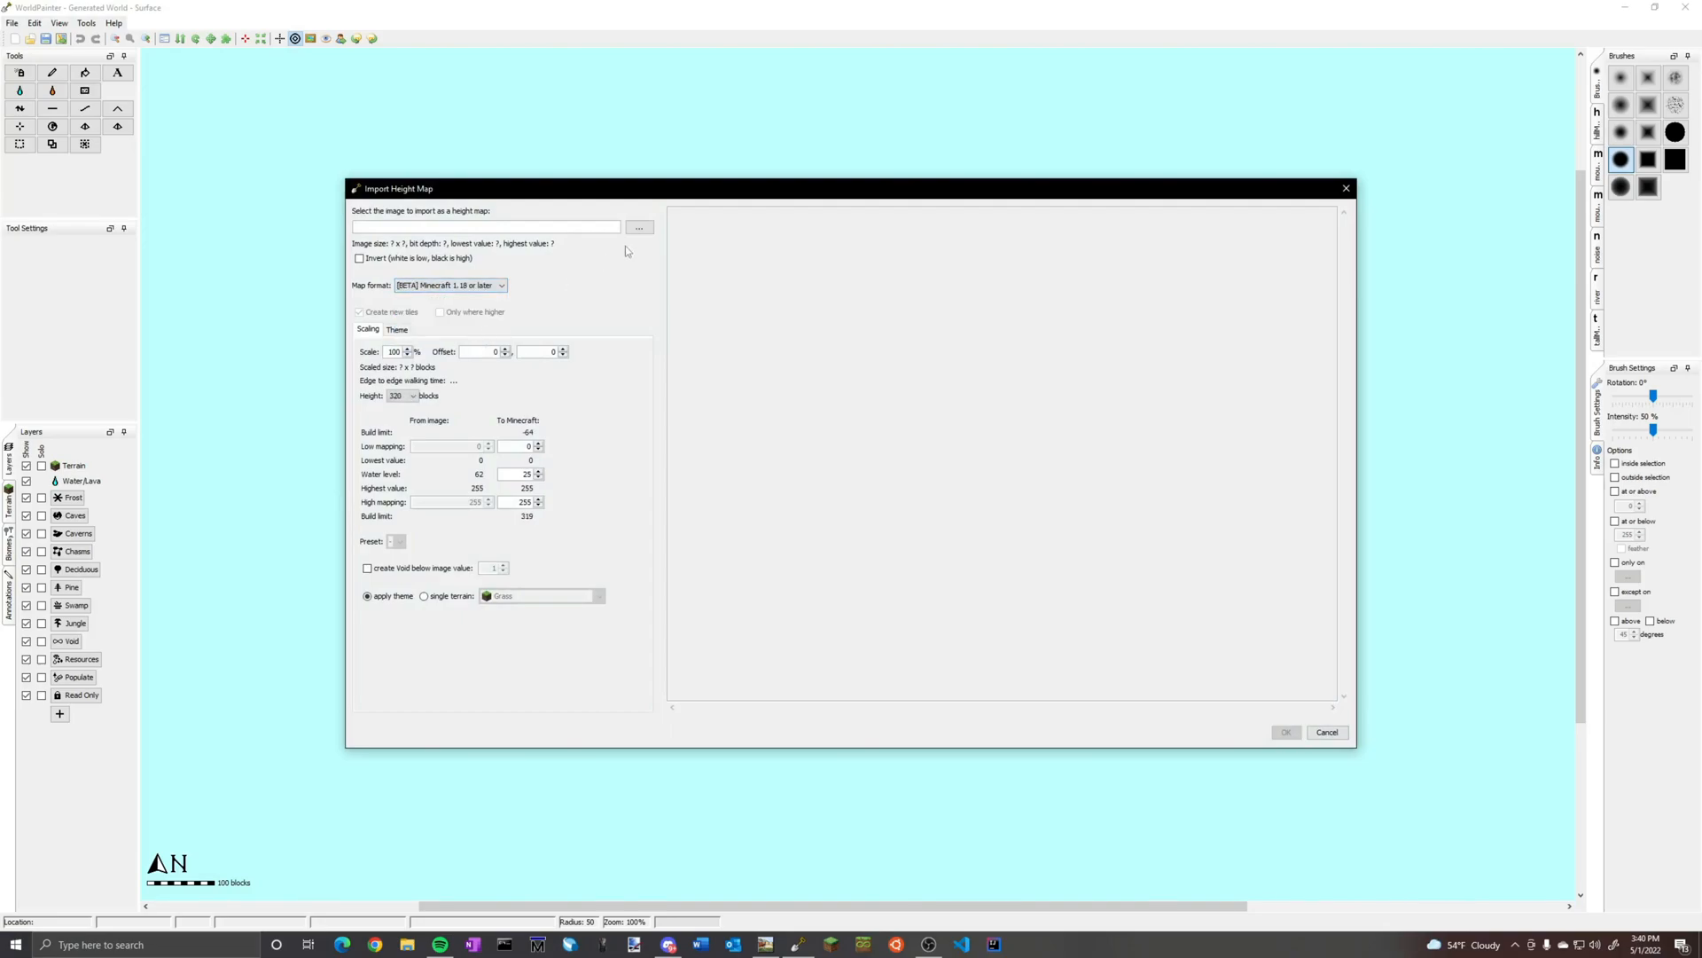
# Load 1.18test2-v2.png from World Machine Documents as the height map image
pyautogui.click(638, 227)
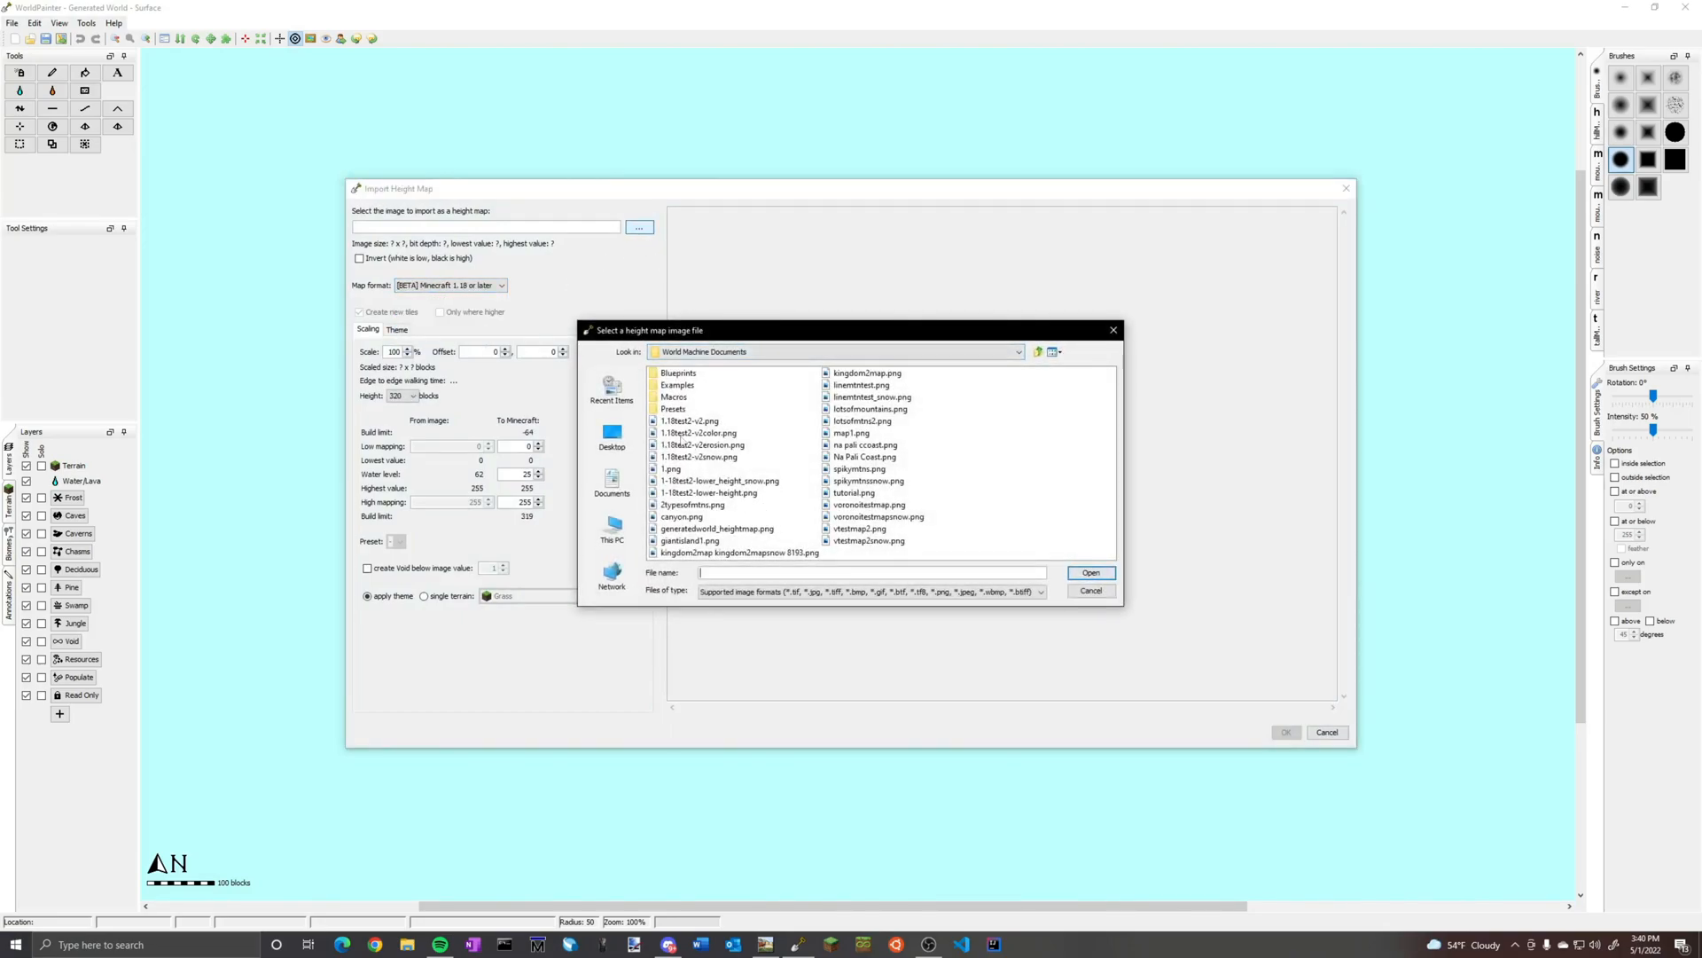
pyautogui.click(682, 421)
pyautogui.click(1090, 573)
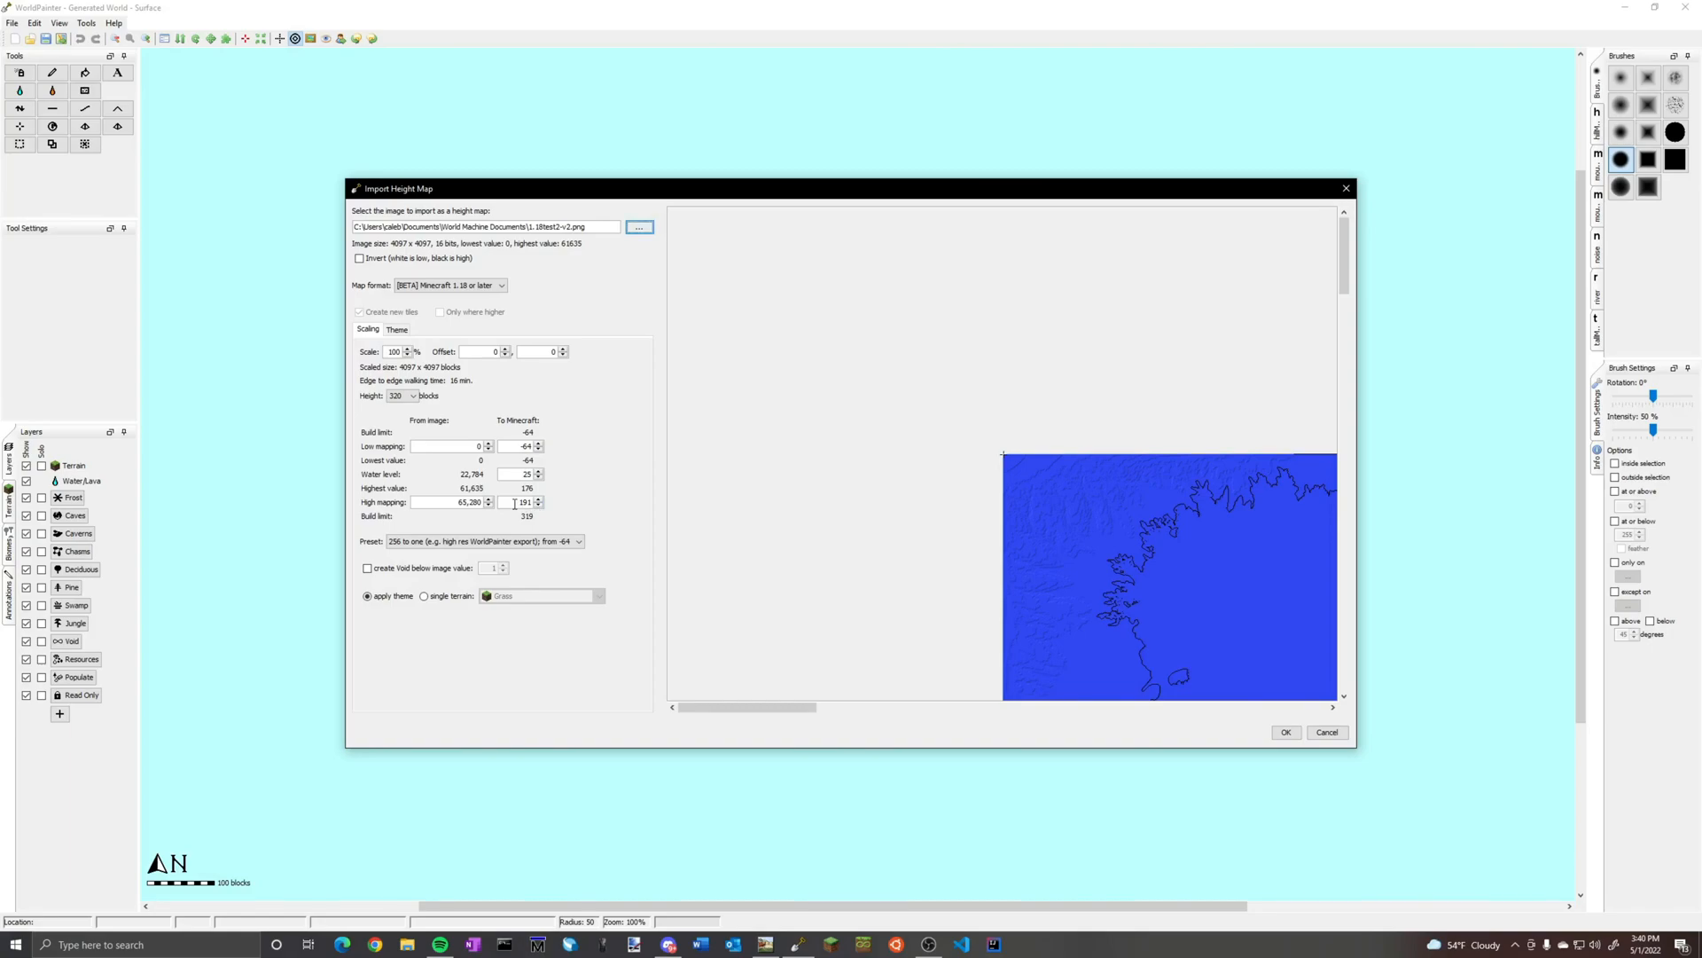
# Set the Minecraft high mapping to 319 and the water level to -50, and check the terrain preview
pyautogui.doubleClick(514, 503)
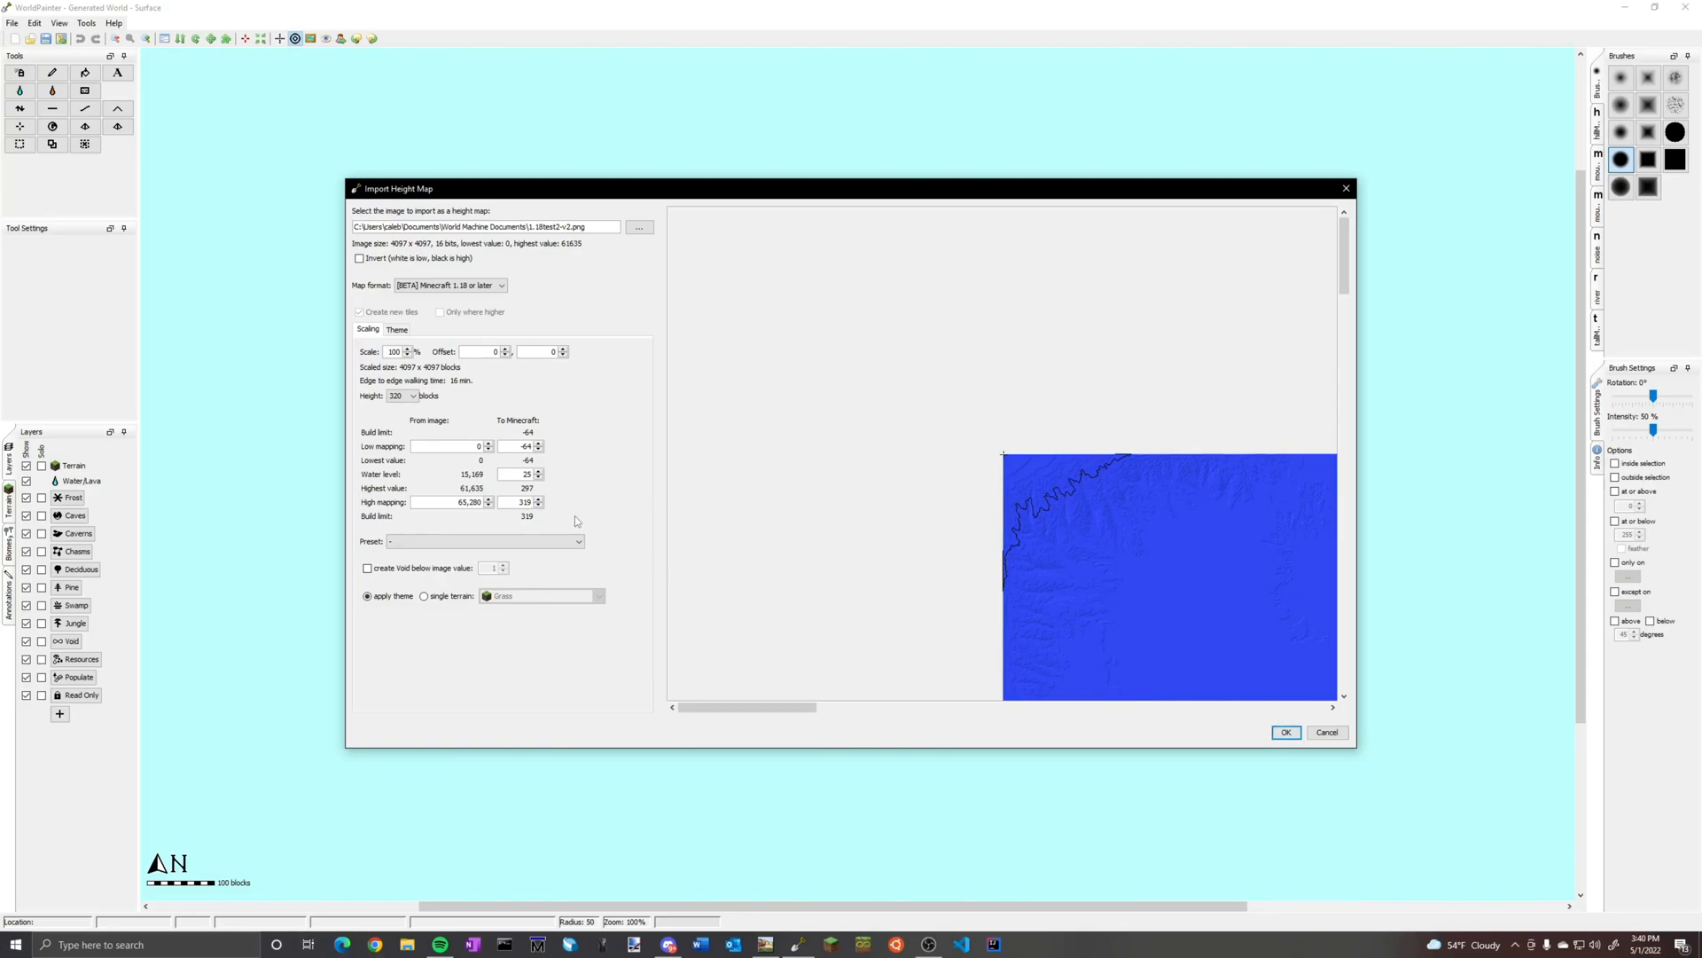
pyautogui.doubleClick(529, 475)
pyautogui.write('-50')
pyautogui.press('Return')
pyautogui.moveTo(1189, 543); pyautogui.dragTo(979, 367)
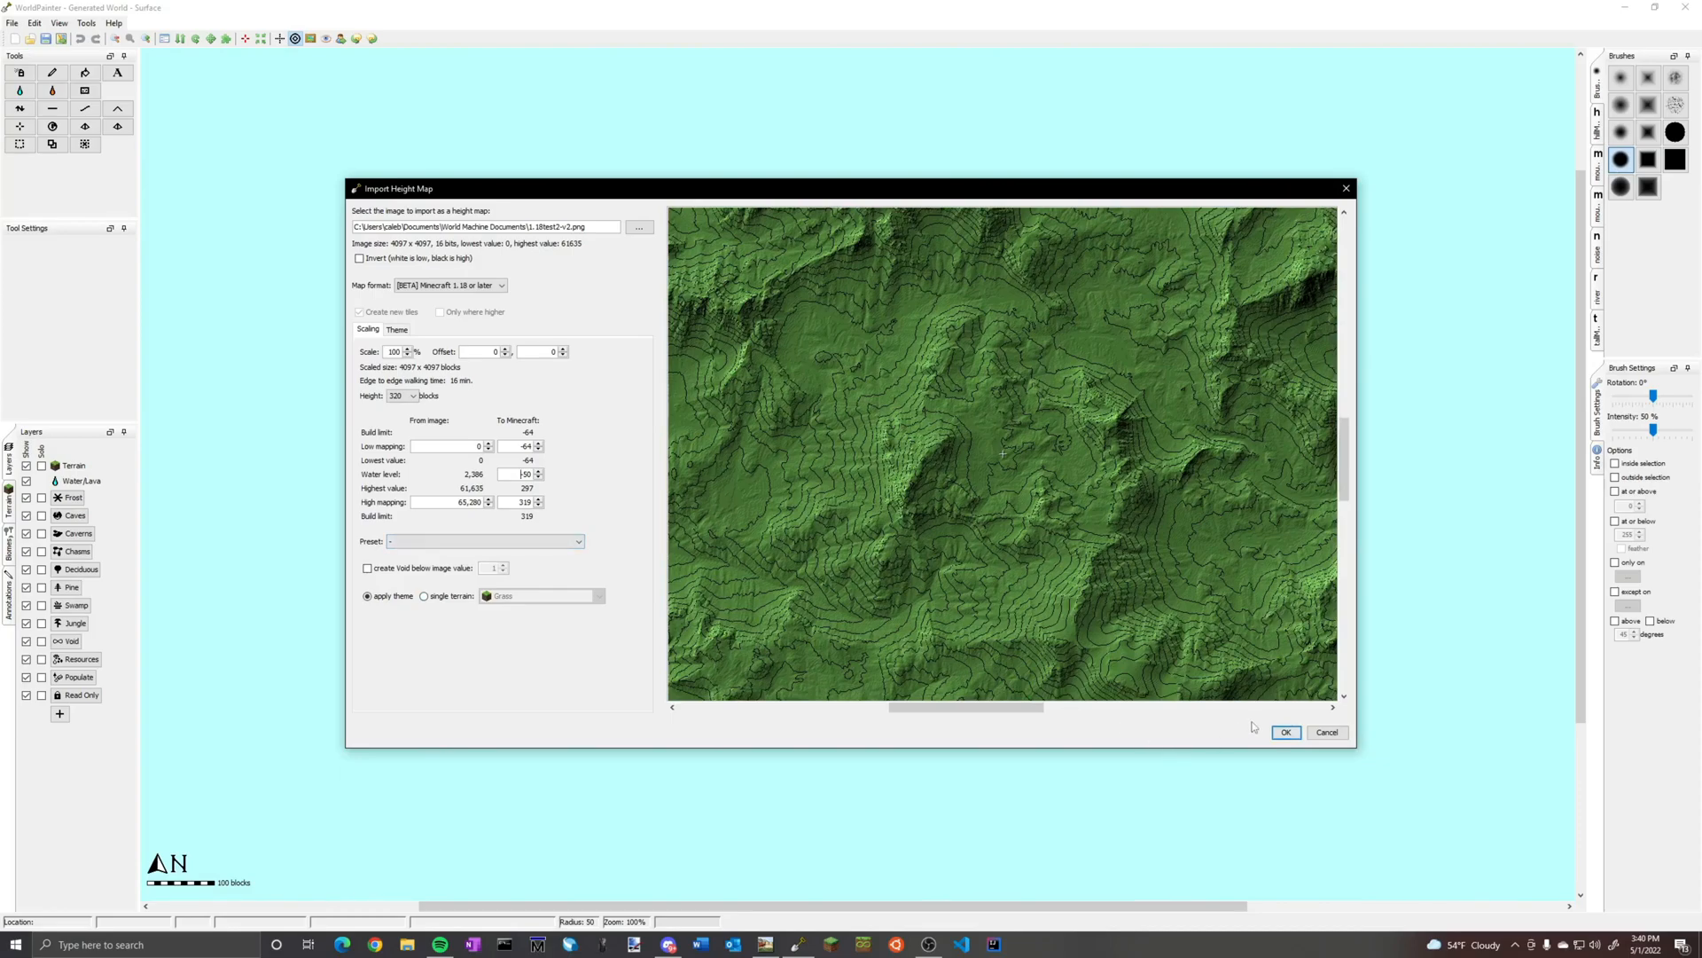
# Import the height map as a new world and inspect the island terrain
pyautogui.click(1286, 732)
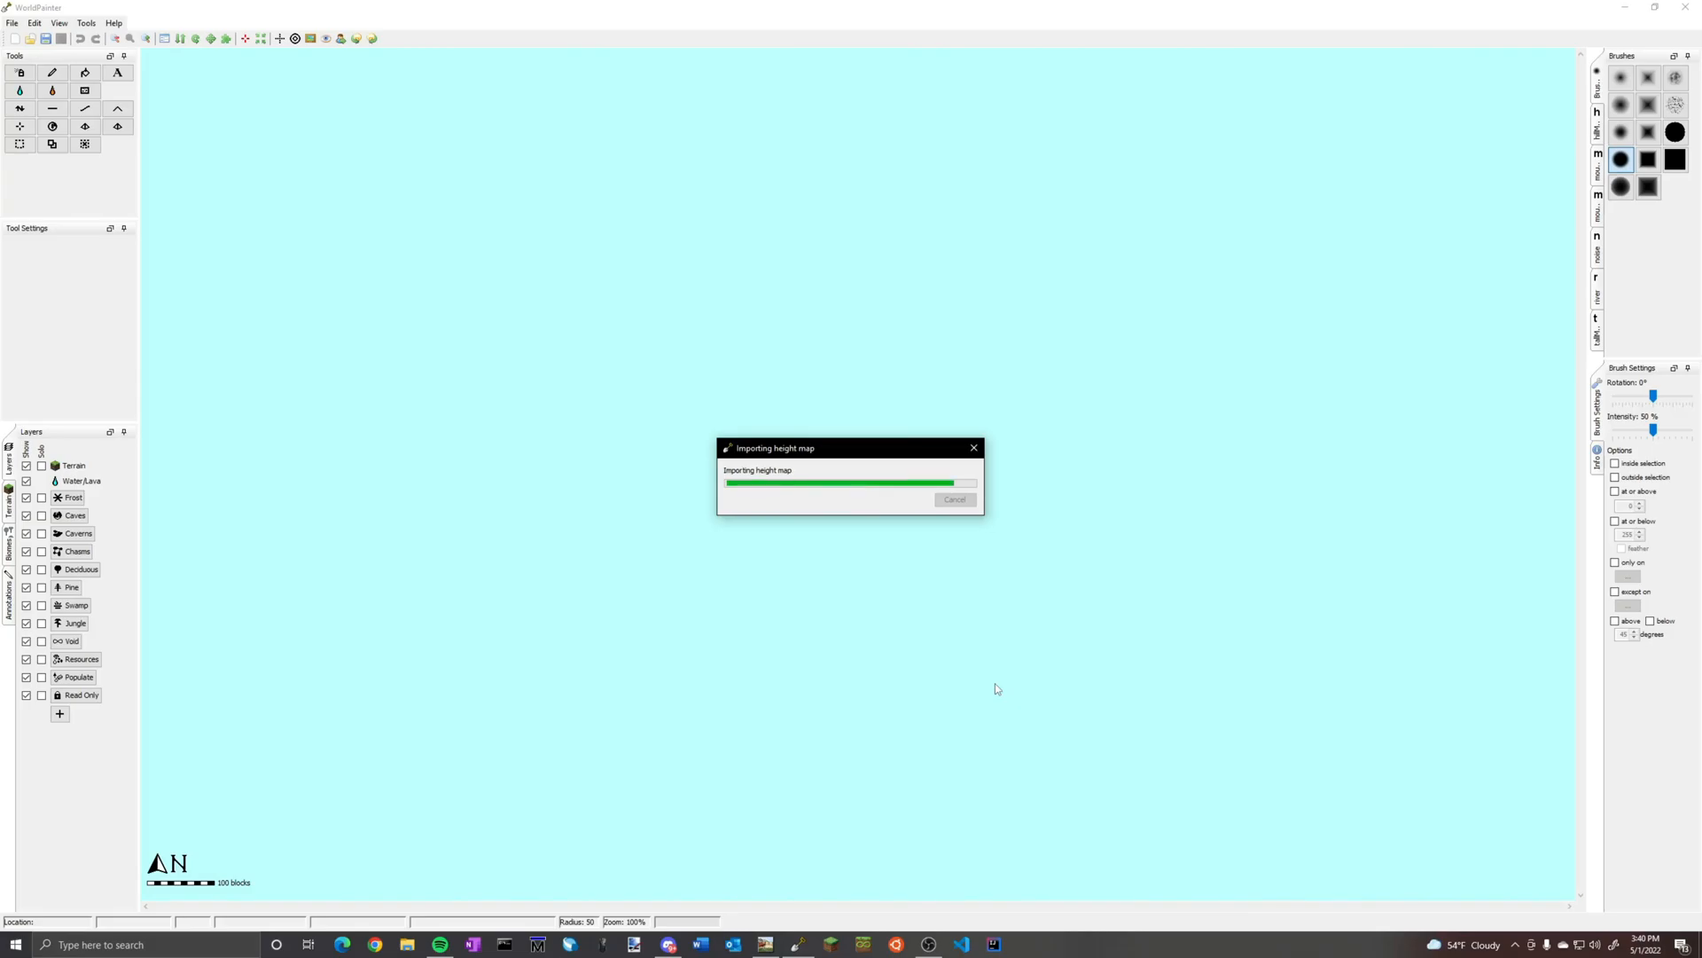
pyautogui.scroll(-3, 858, 473)
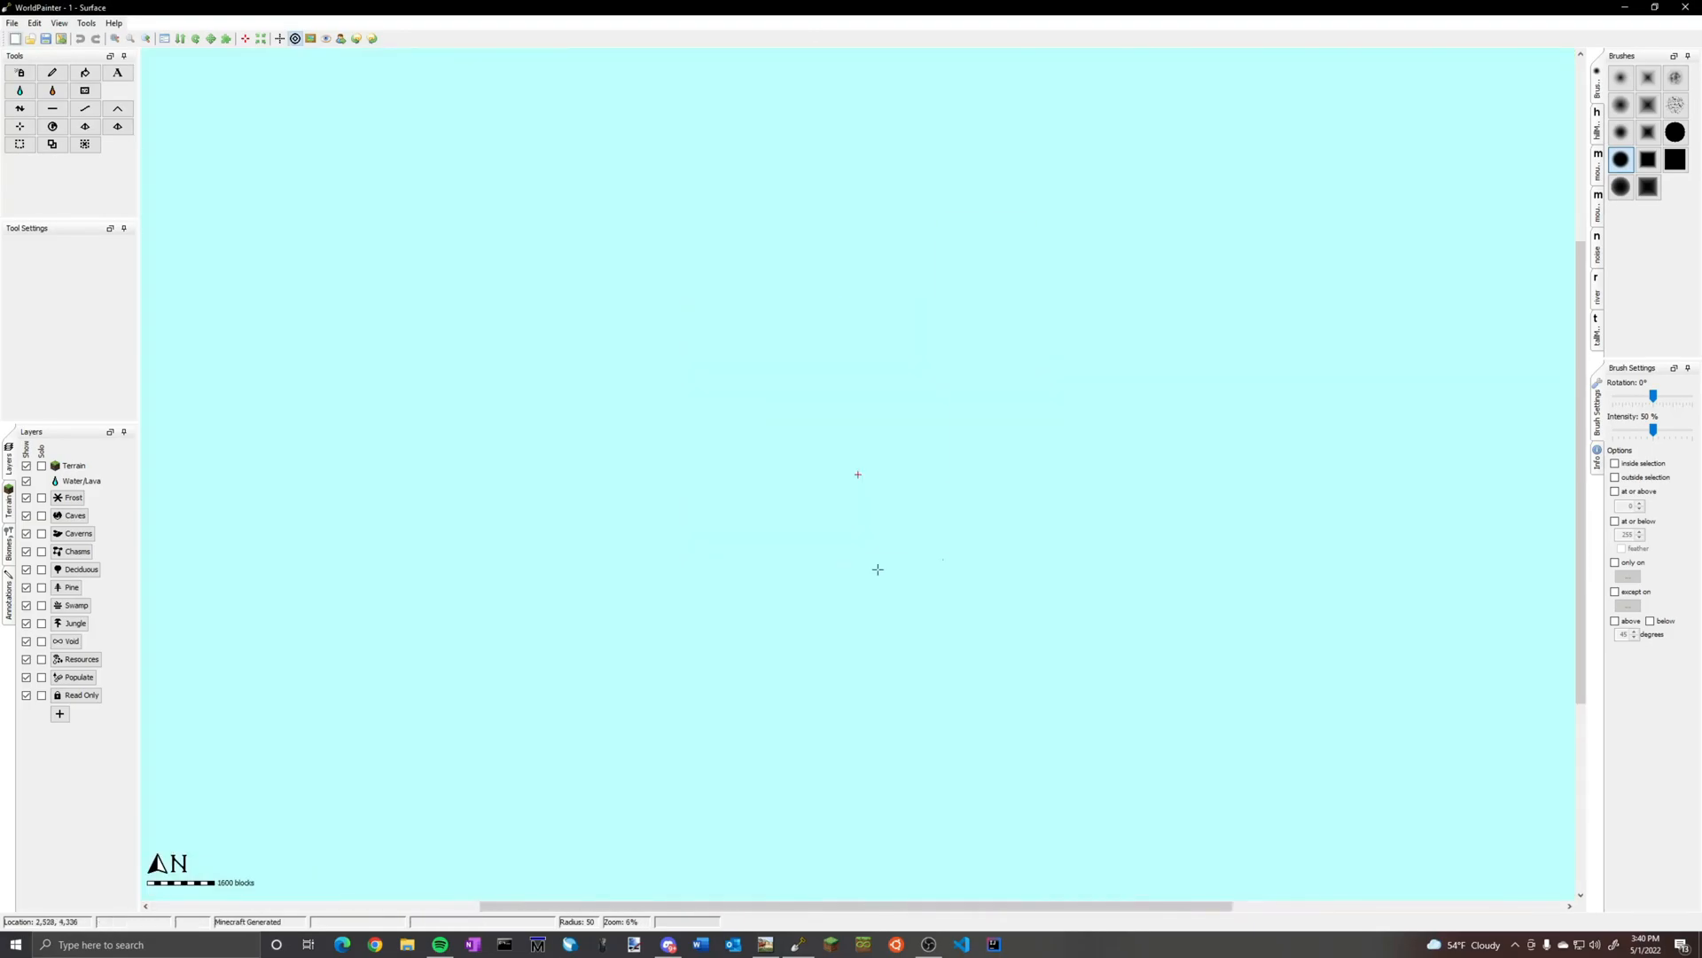
pyautogui.scroll(1, 891, 515)
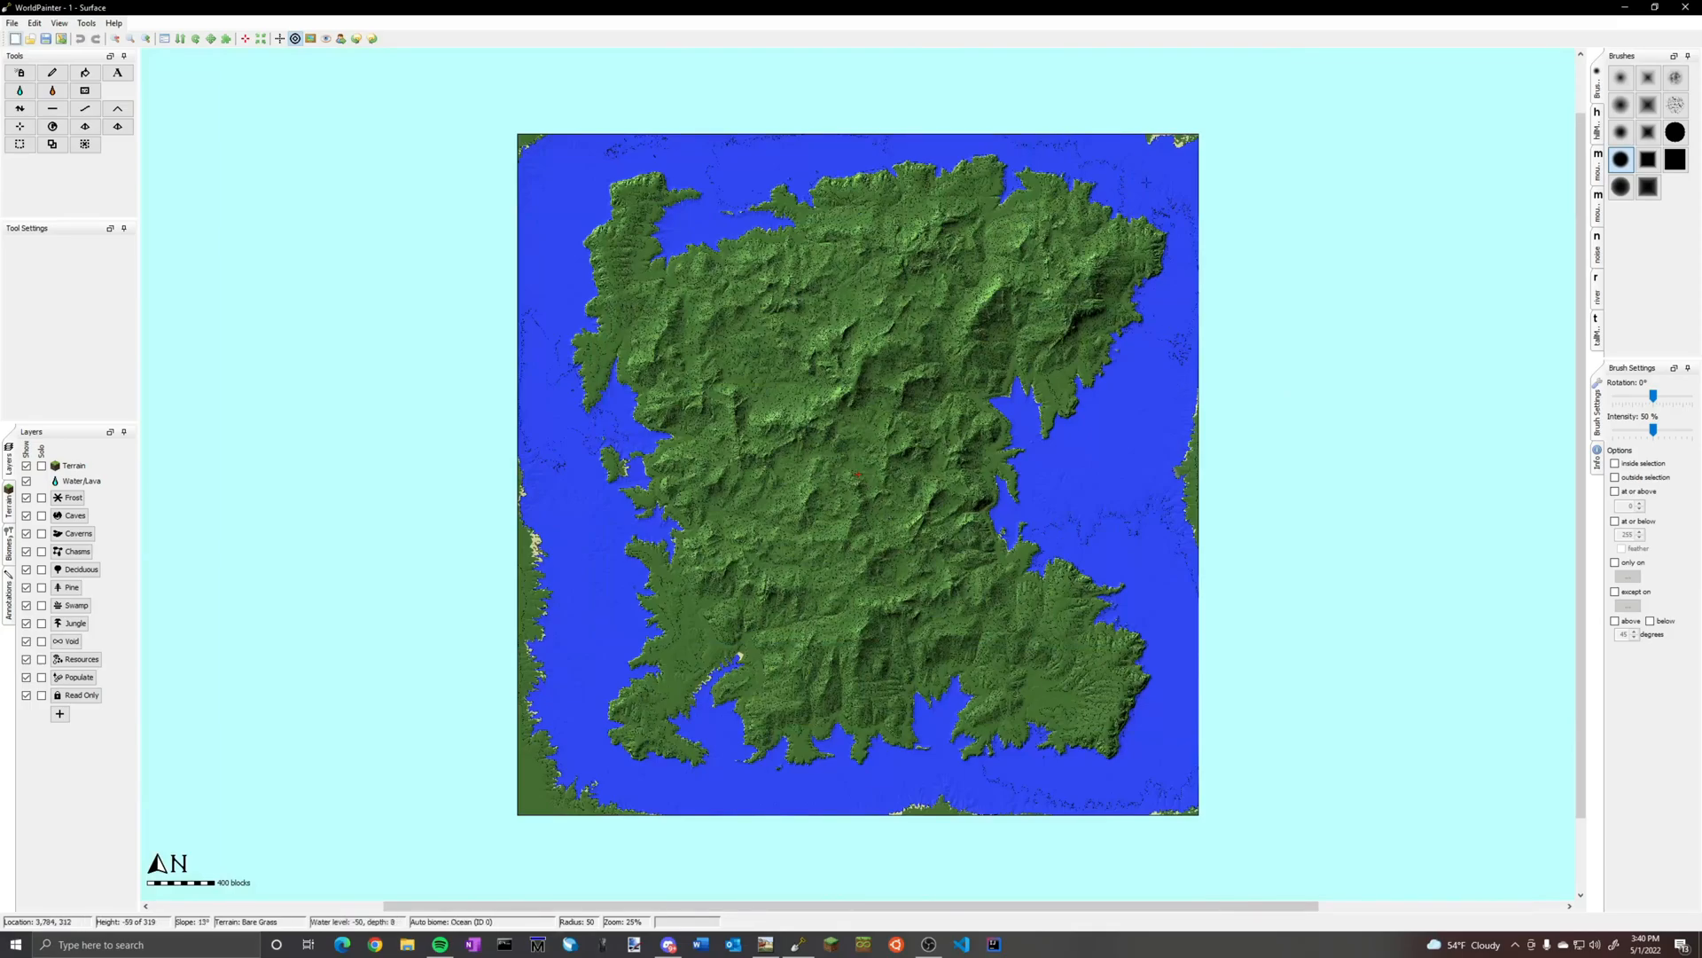
pyautogui.scroll(1, 1195, 857)
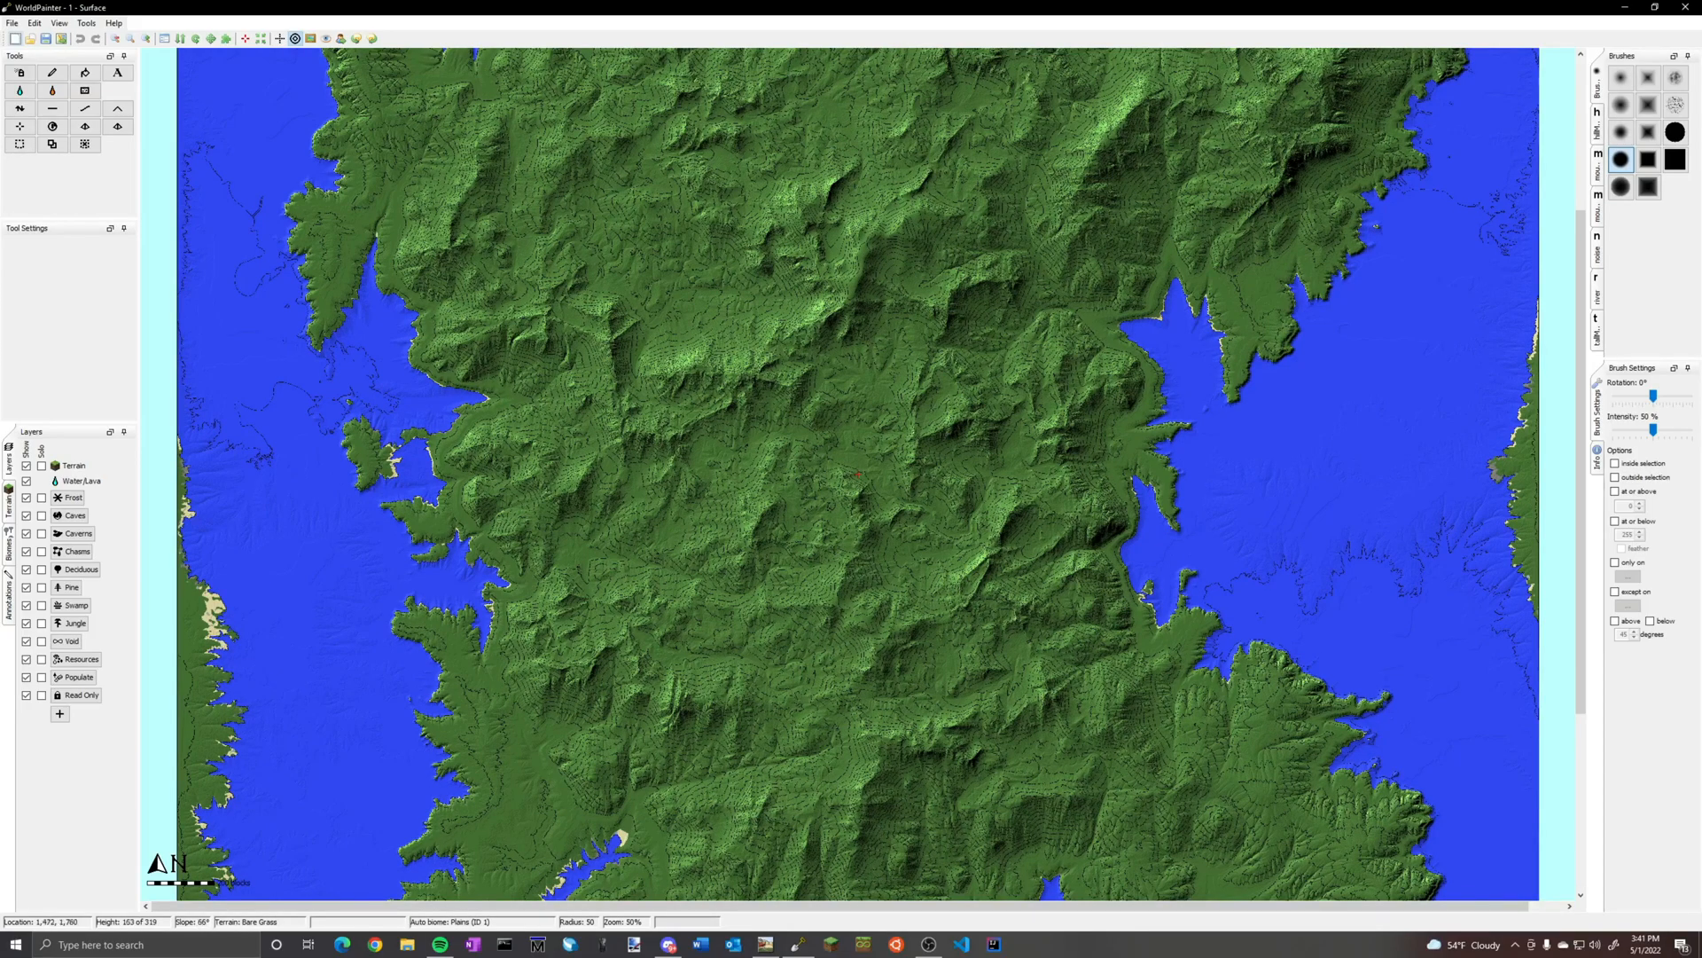
# Inspect the contours of the mountains in the middle of the imported island
pyautogui.scroll(3, 742, 523)
pyautogui.scroll(-4, 742, 523)
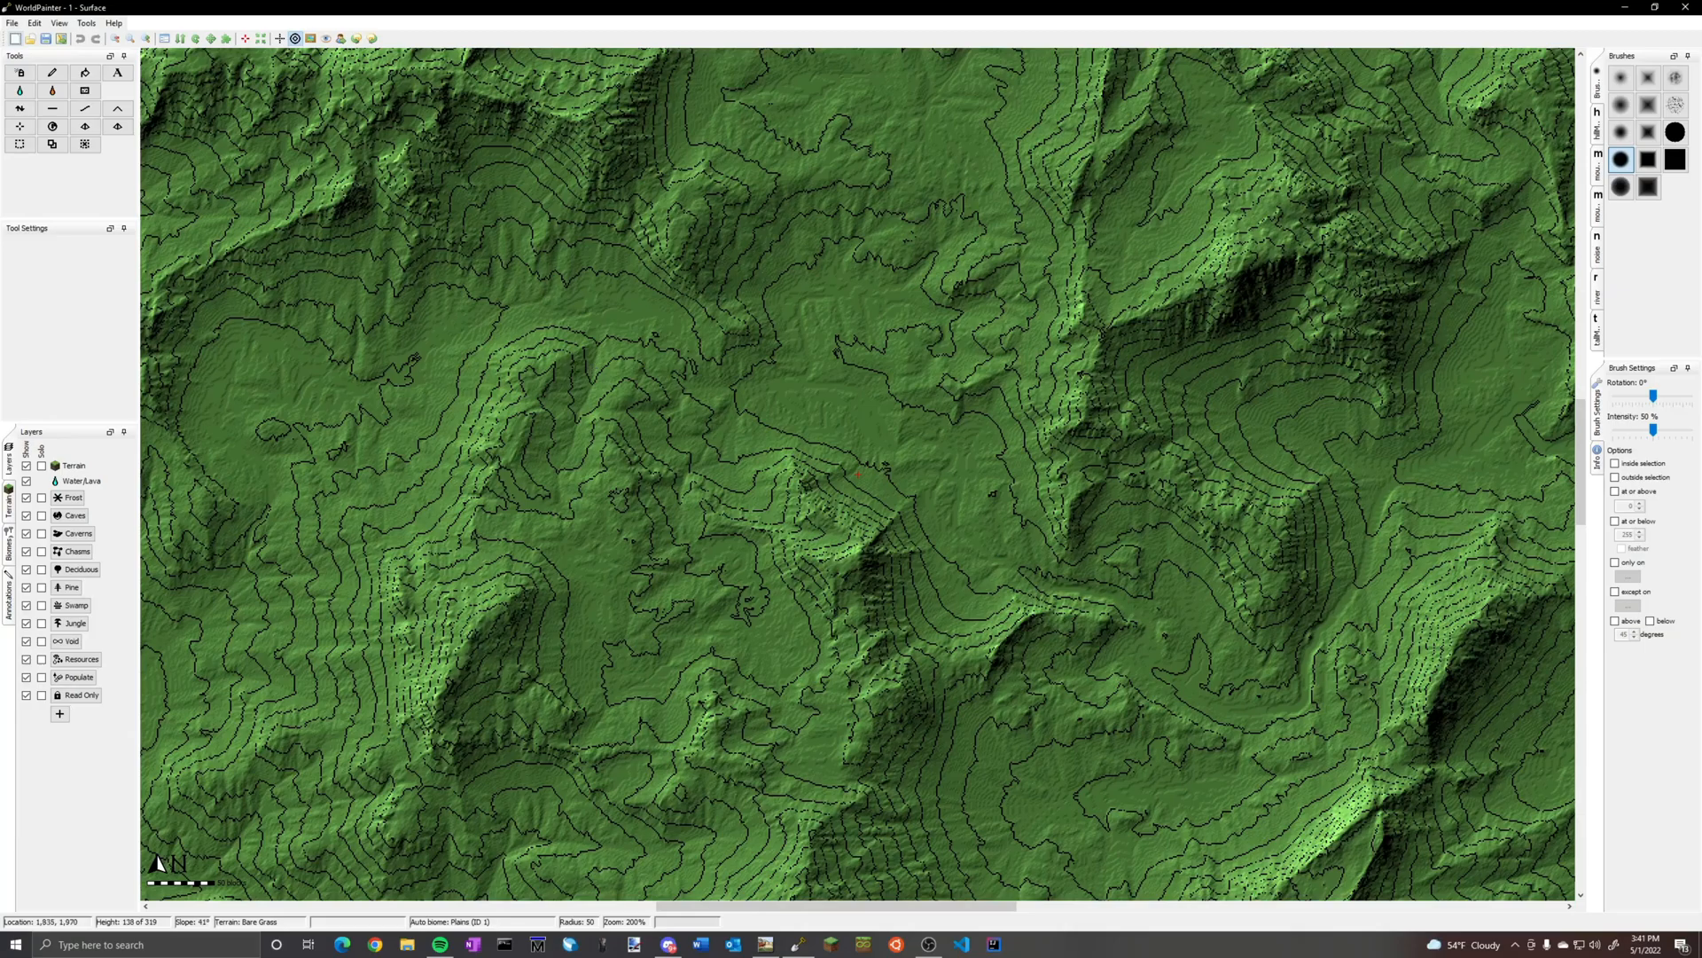
pyautogui.scroll(2, 839, 734)
pyautogui.scroll(-4, 839, 733)
pyautogui.scroll(3, 840, 733)
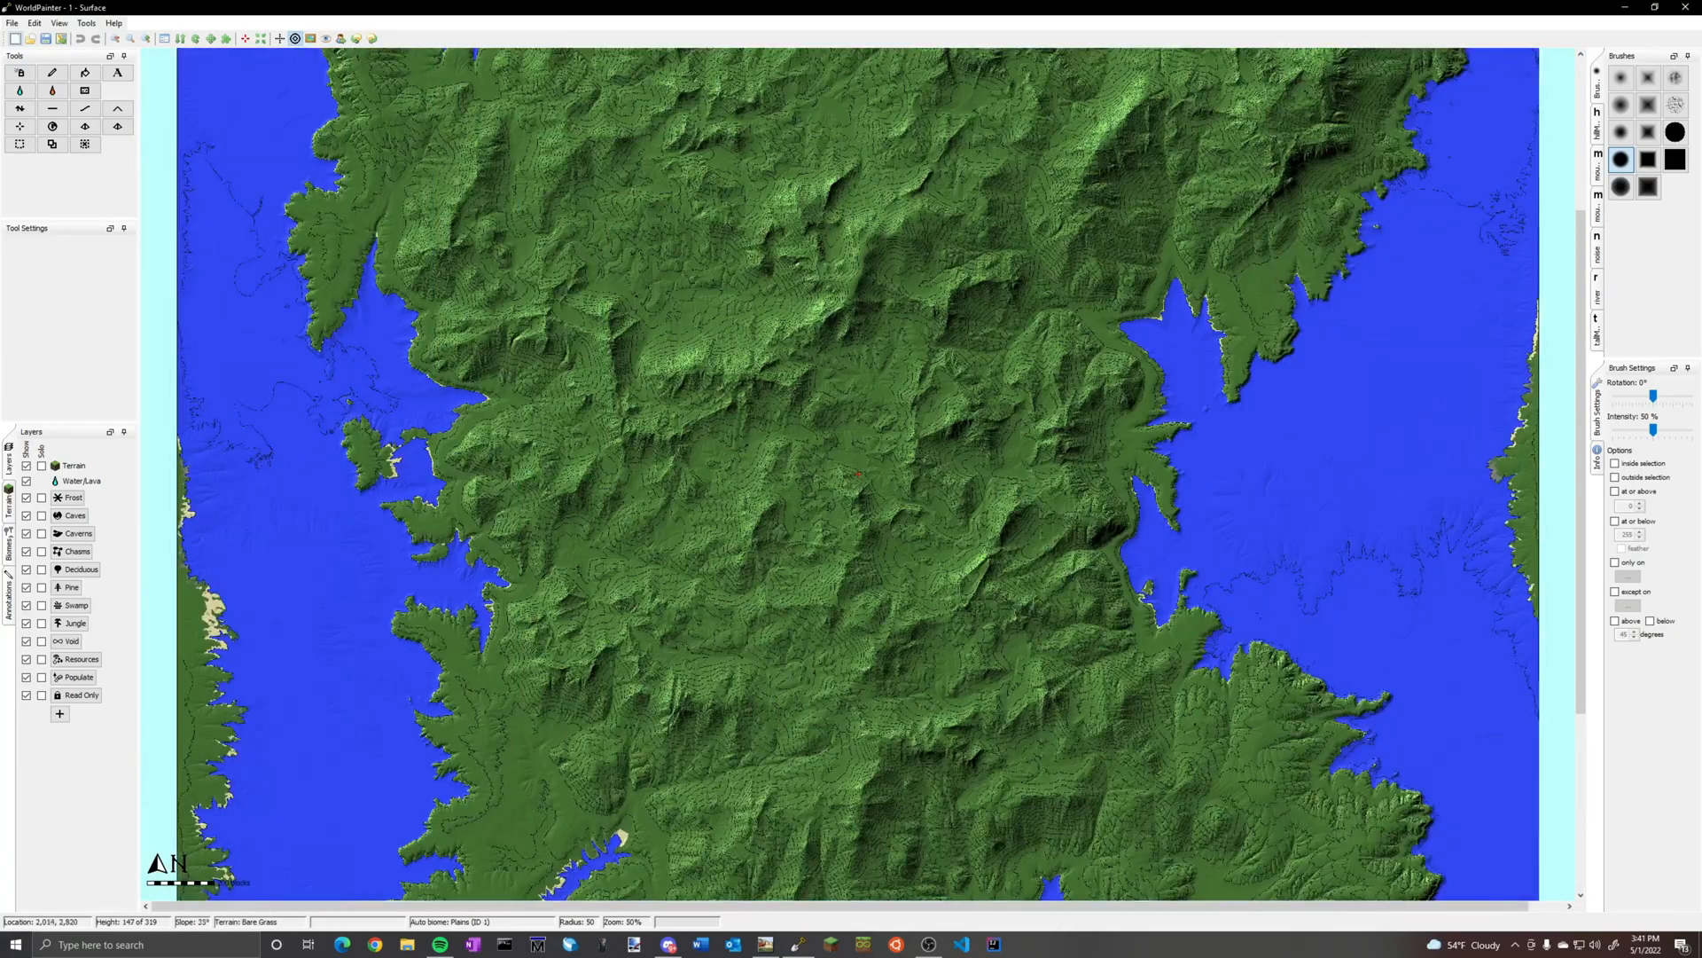
# Switch to World Machine and examine the height output in the 3D view from above, including the snowy central peak
pyautogui.click(798, 945)
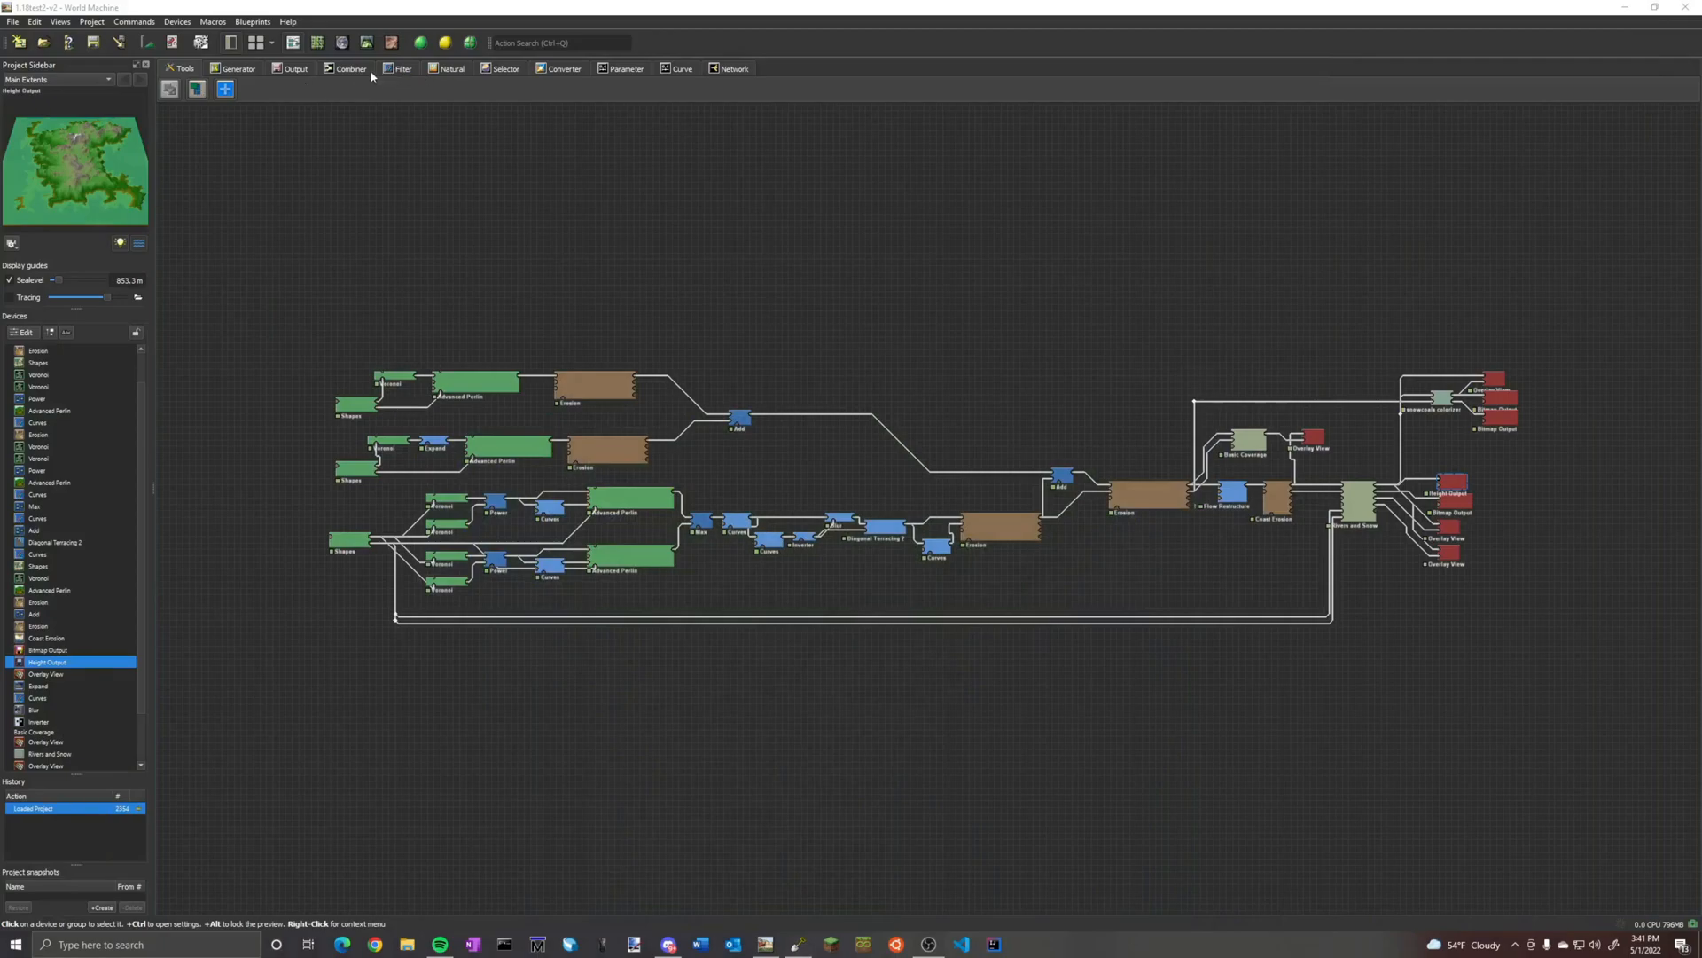
pyautogui.click(366, 43)
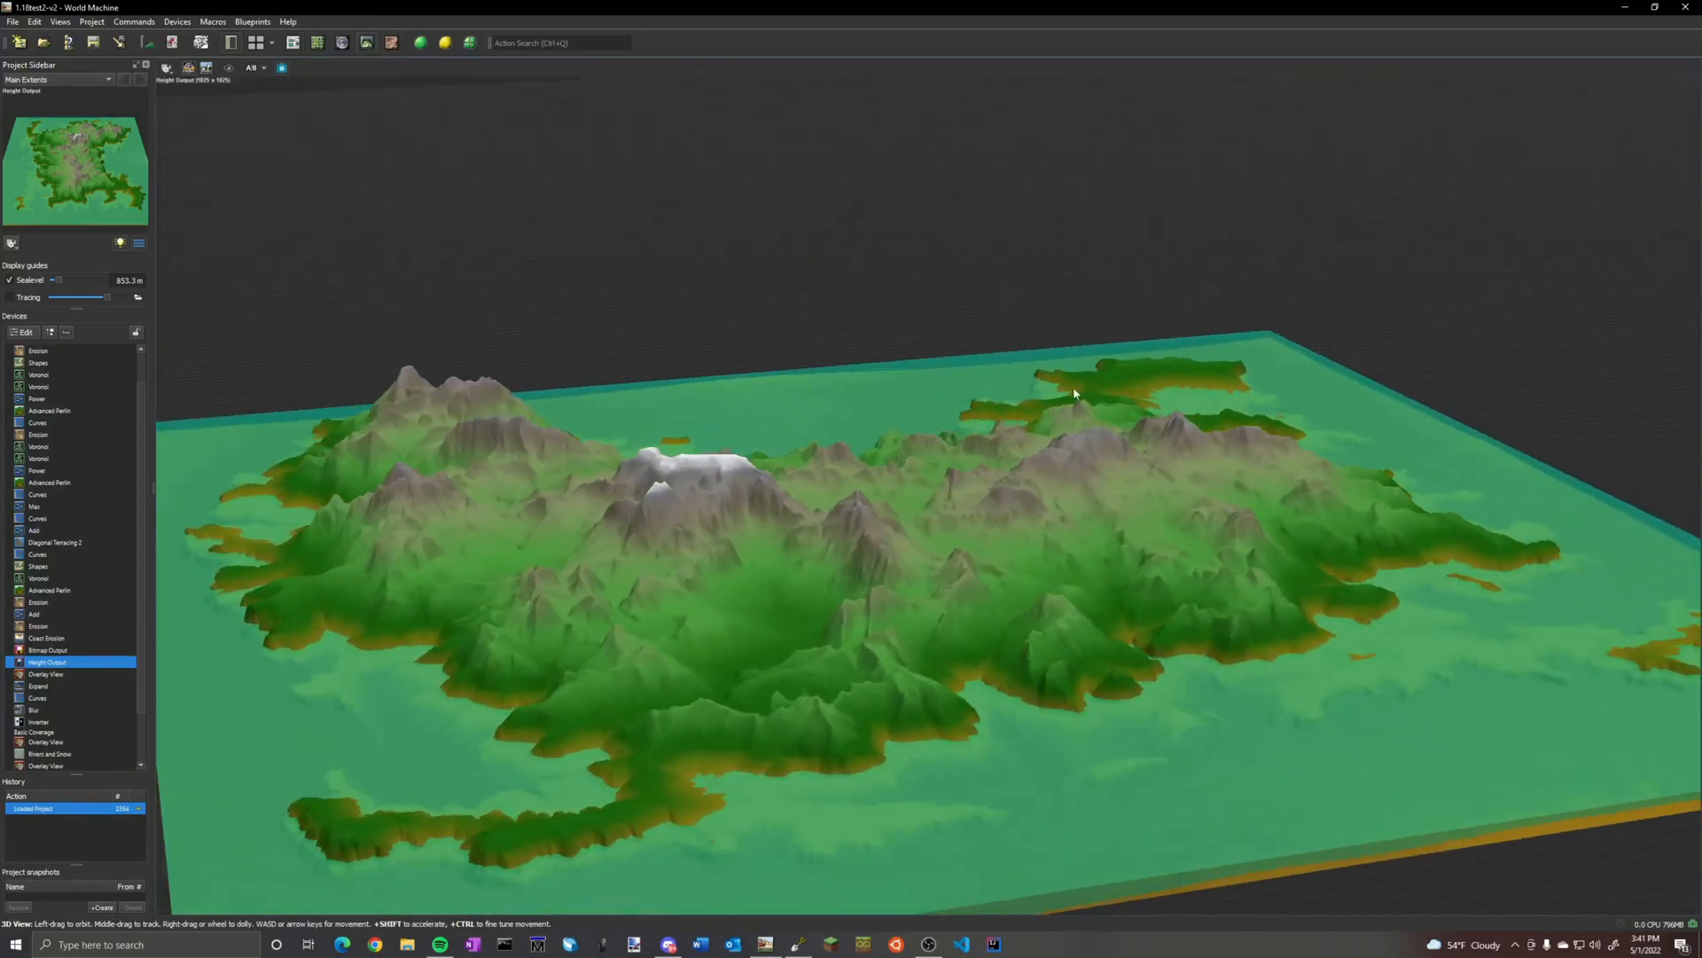
pyautogui.moveTo(1073, 387); pyautogui.dragTo(510, 955)
pyautogui.scroll(-8, 1021, 906)
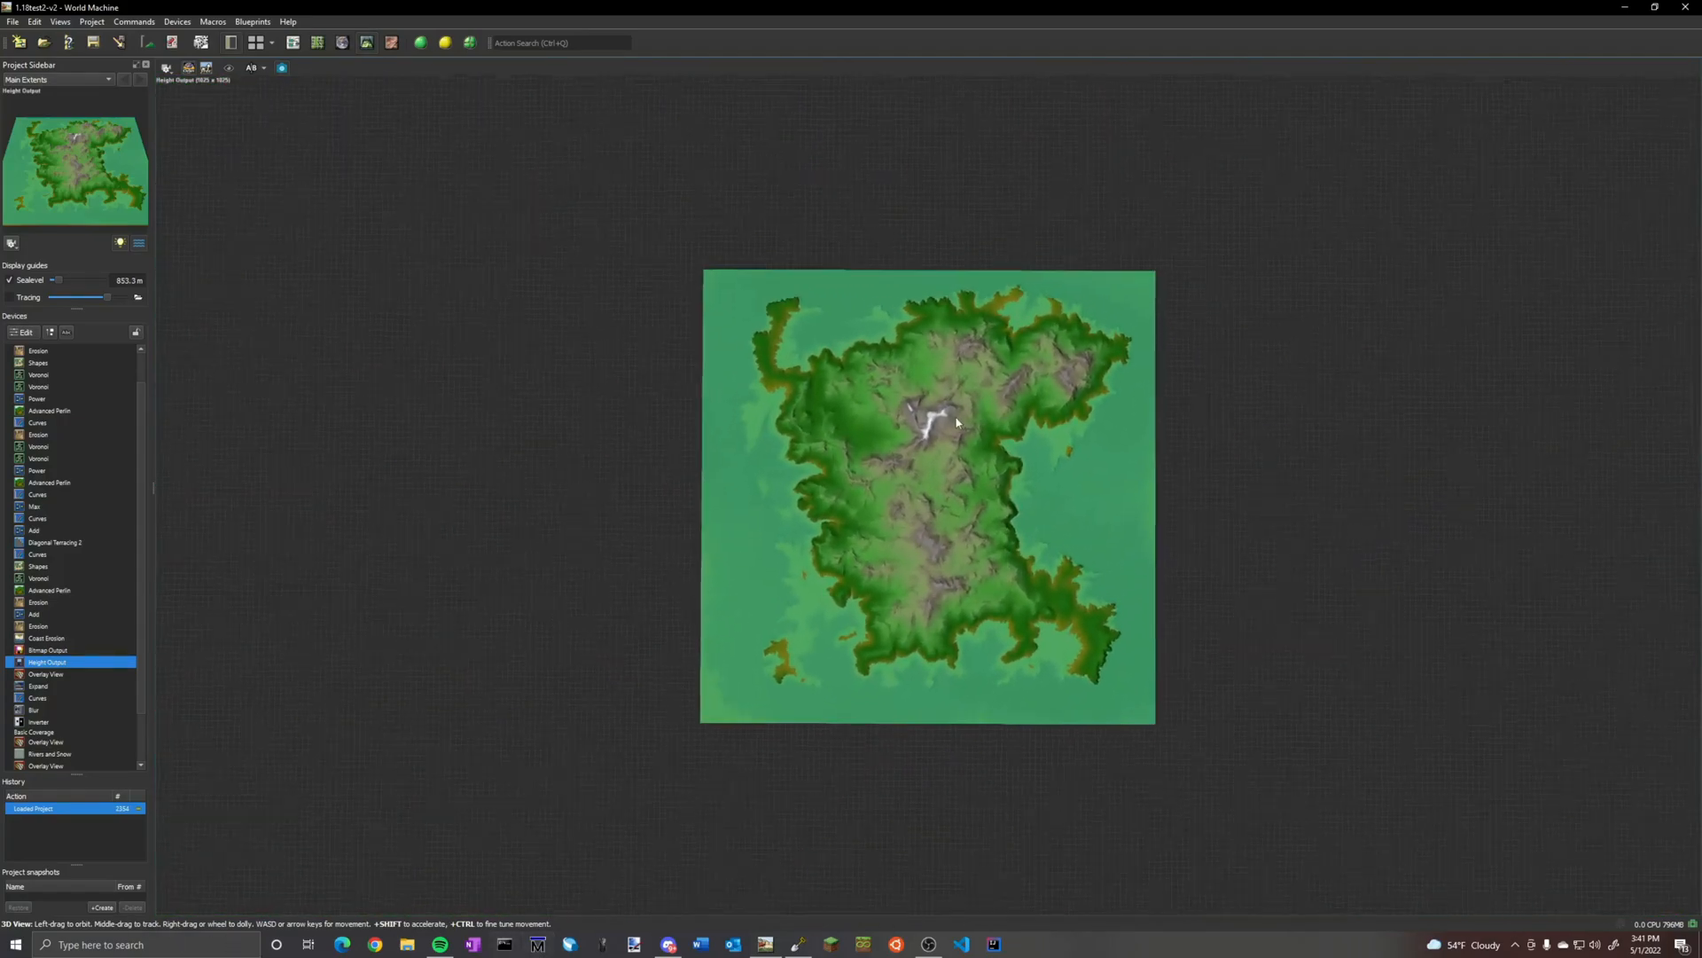
pyautogui.scroll(10, 956, 423)
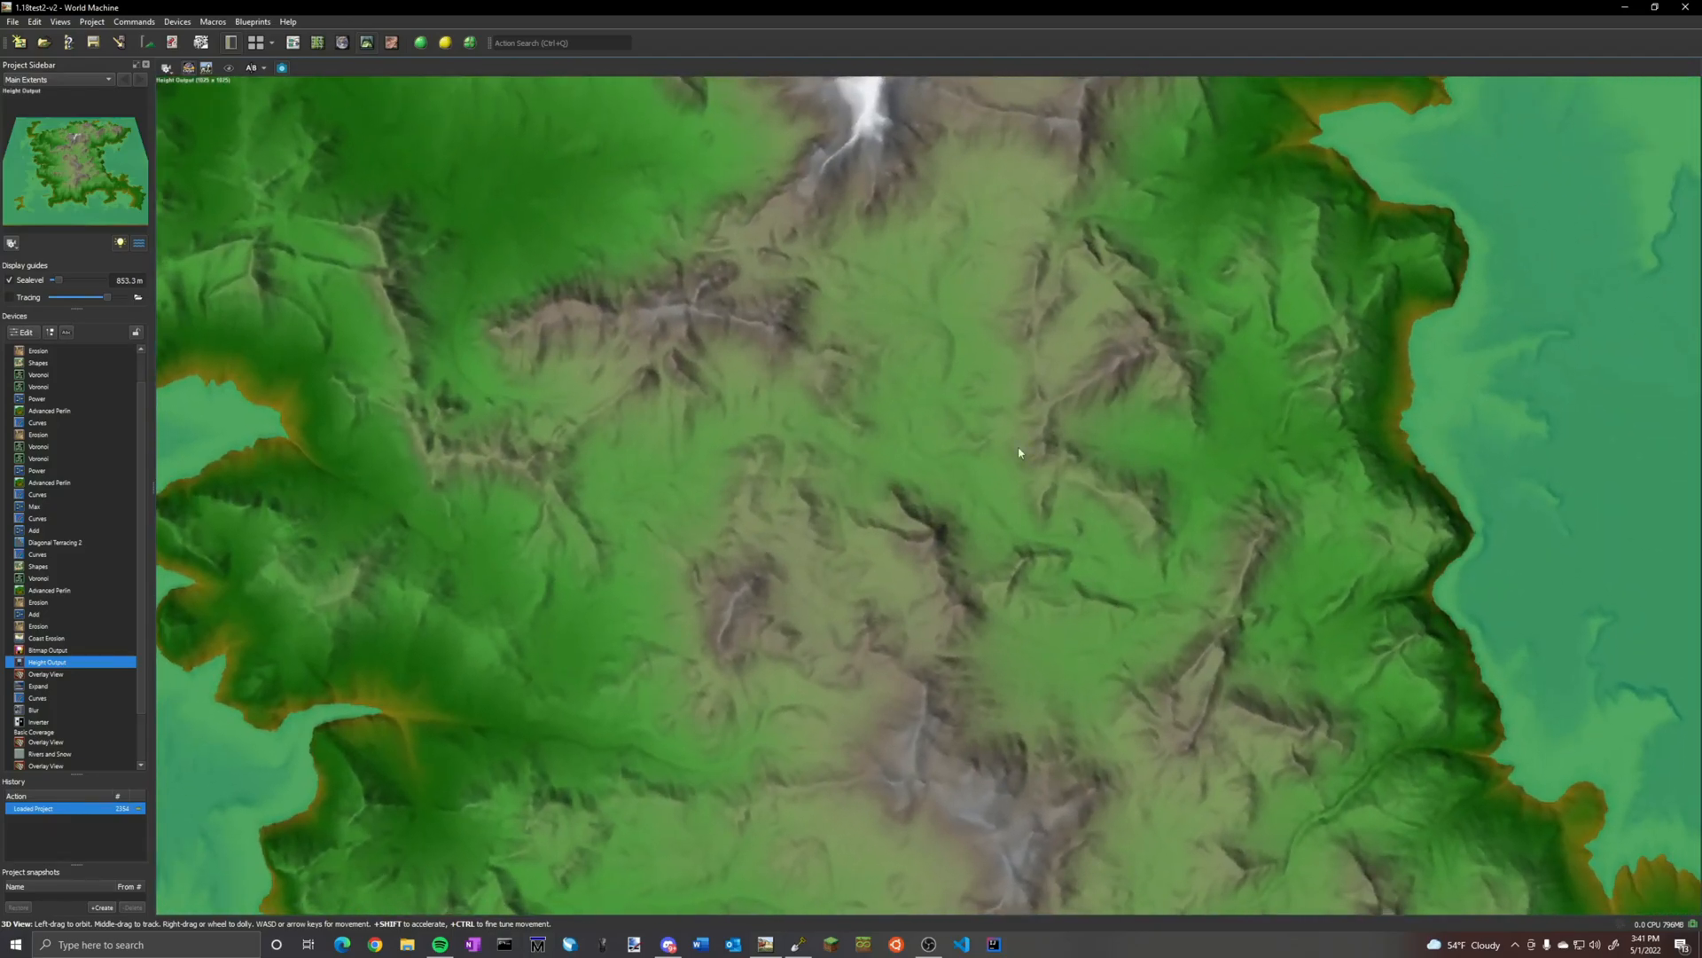
pyautogui.moveTo(1027, 479); pyautogui.dragTo(1000, 574, button='middle')
pyautogui.scroll(-8, 855, 489)
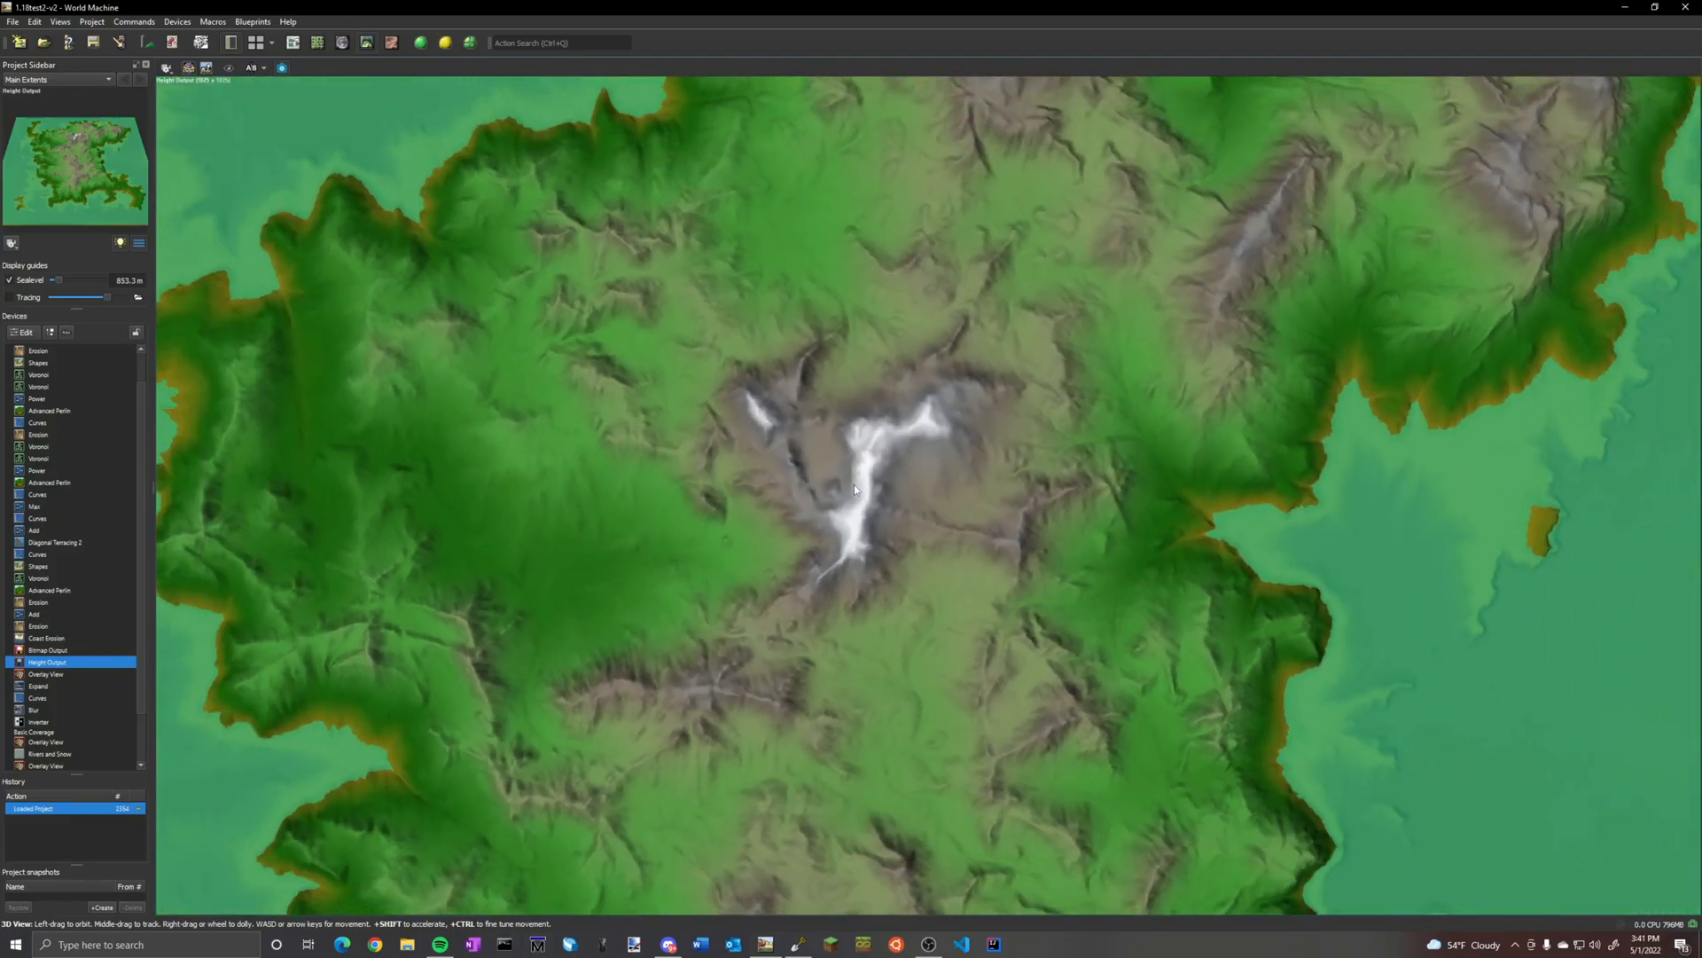
pyautogui.moveTo(855, 490); pyautogui.dragTo(871, 565)
# Switch to WorldPainter to inspect the matching high ridge and island outline, and compare them with the World Machine model
pyautogui.click(800, 945)
pyautogui.keyDown('ctrl'); pyautogui.scroll(3, 978, 553); pyautogui.keyUp('ctrl')
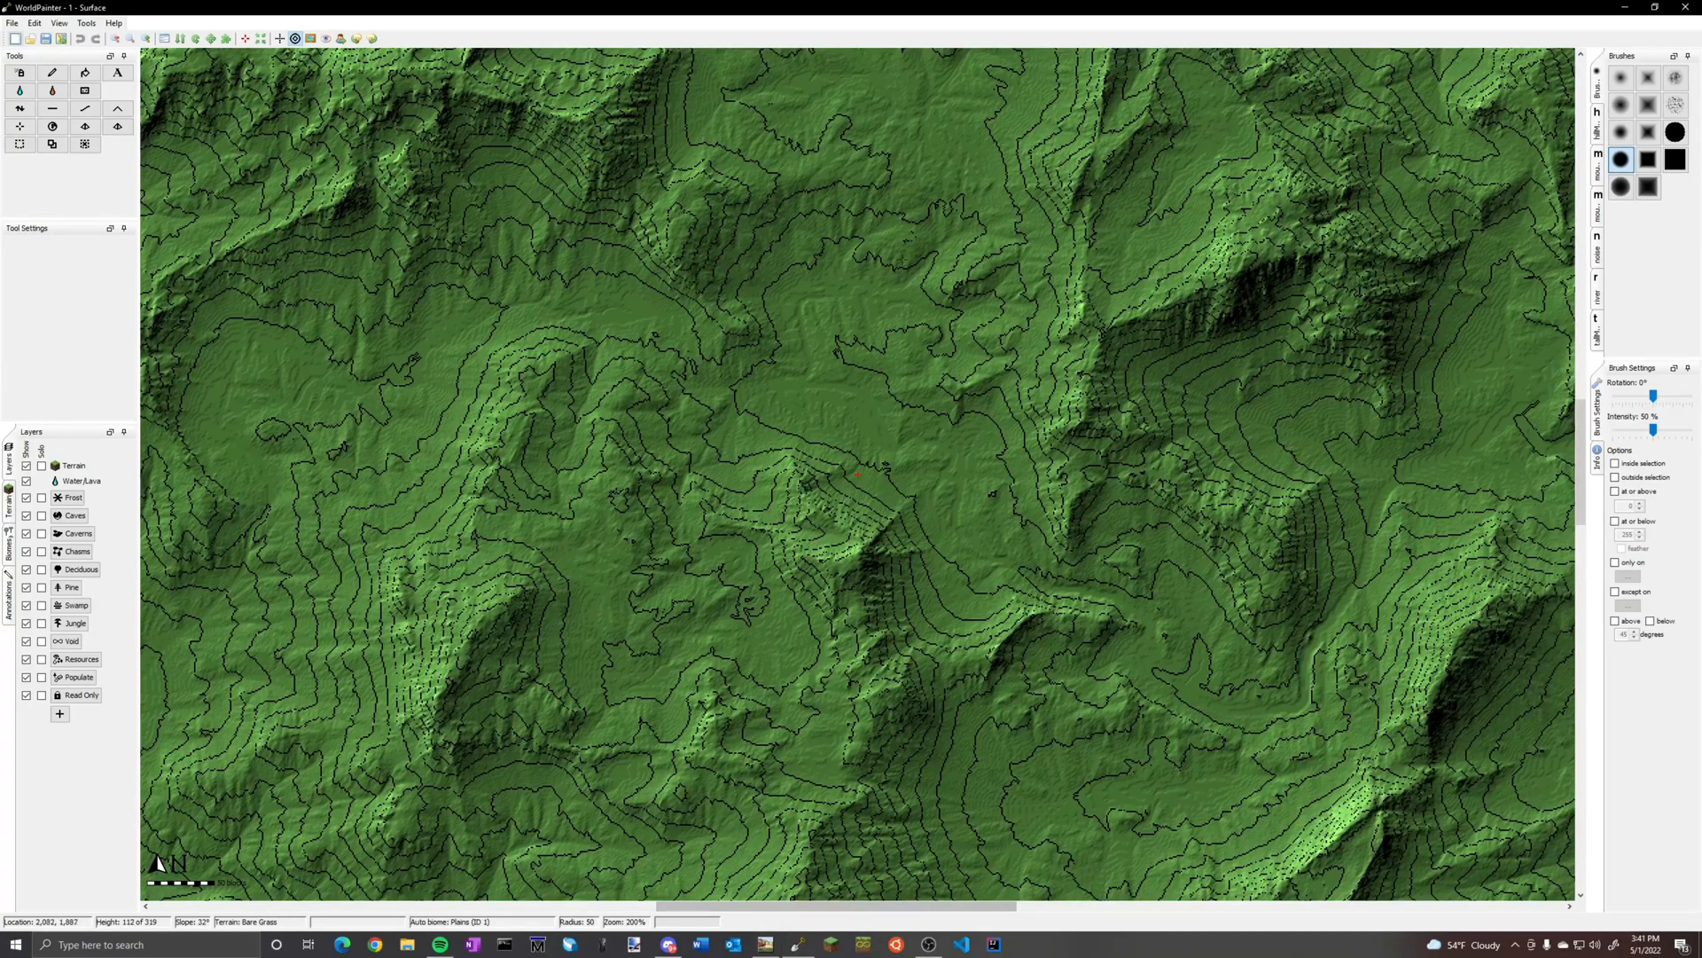
pyautogui.moveTo(876, 78); pyautogui.dragTo(860, 907, button='middle')
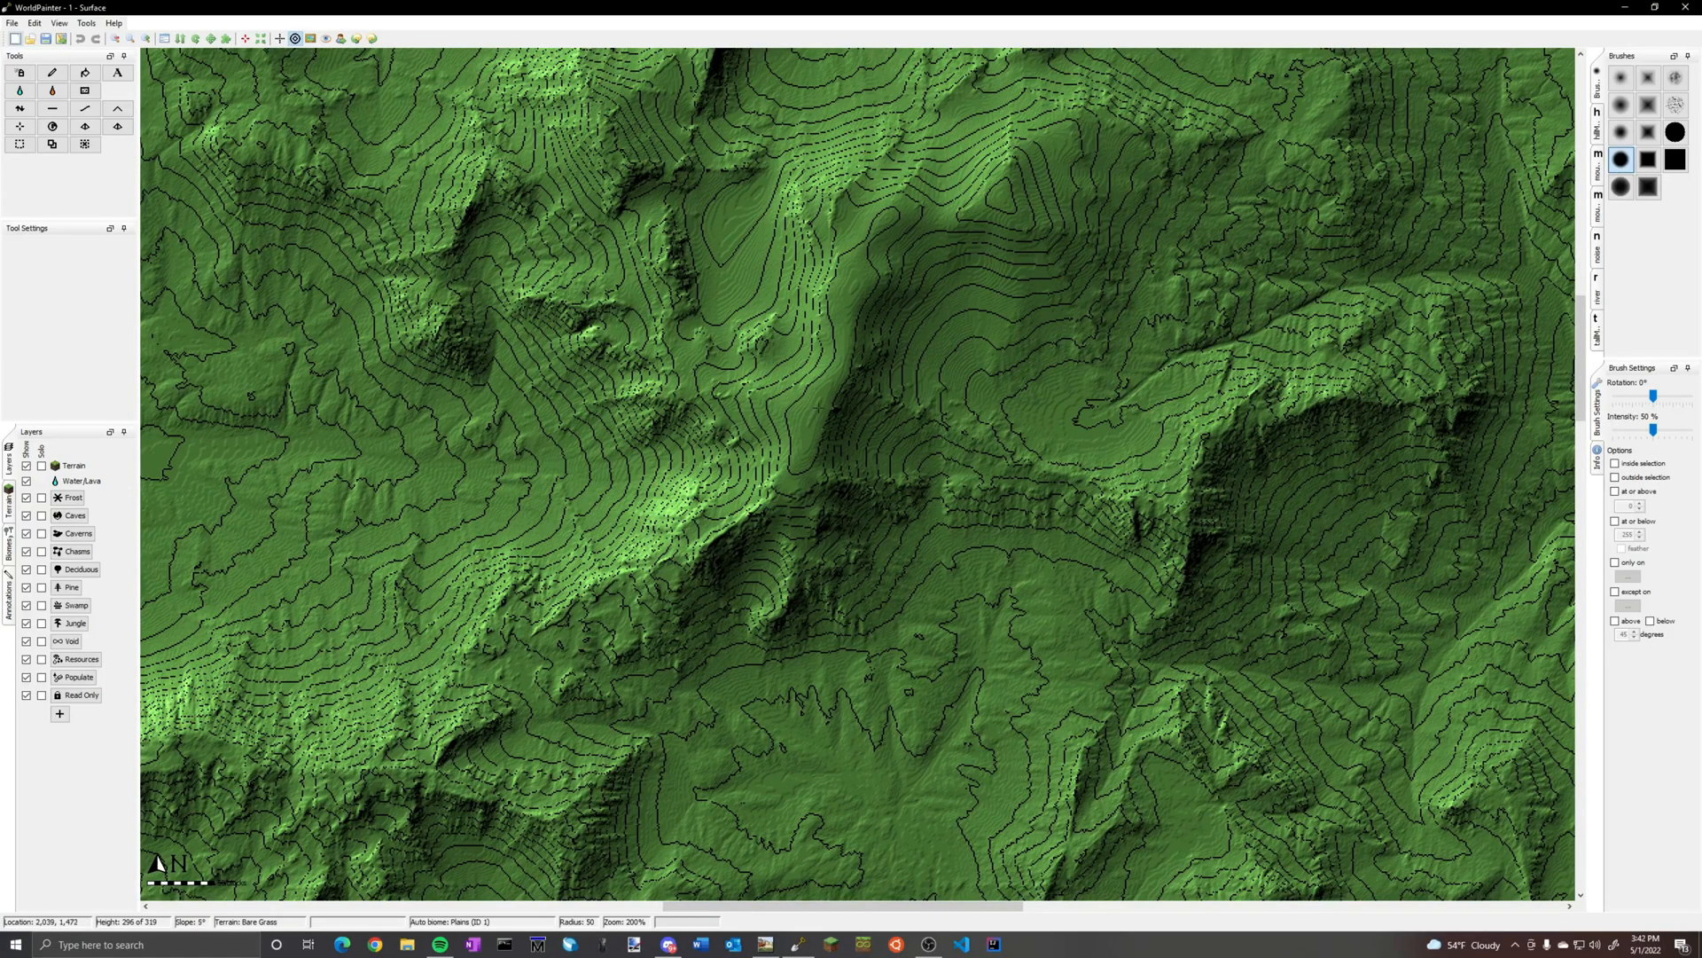
pyautogui.keyDown('ctrl'); pyautogui.scroll(-3, 855, 562); pyautogui.keyUp('ctrl')
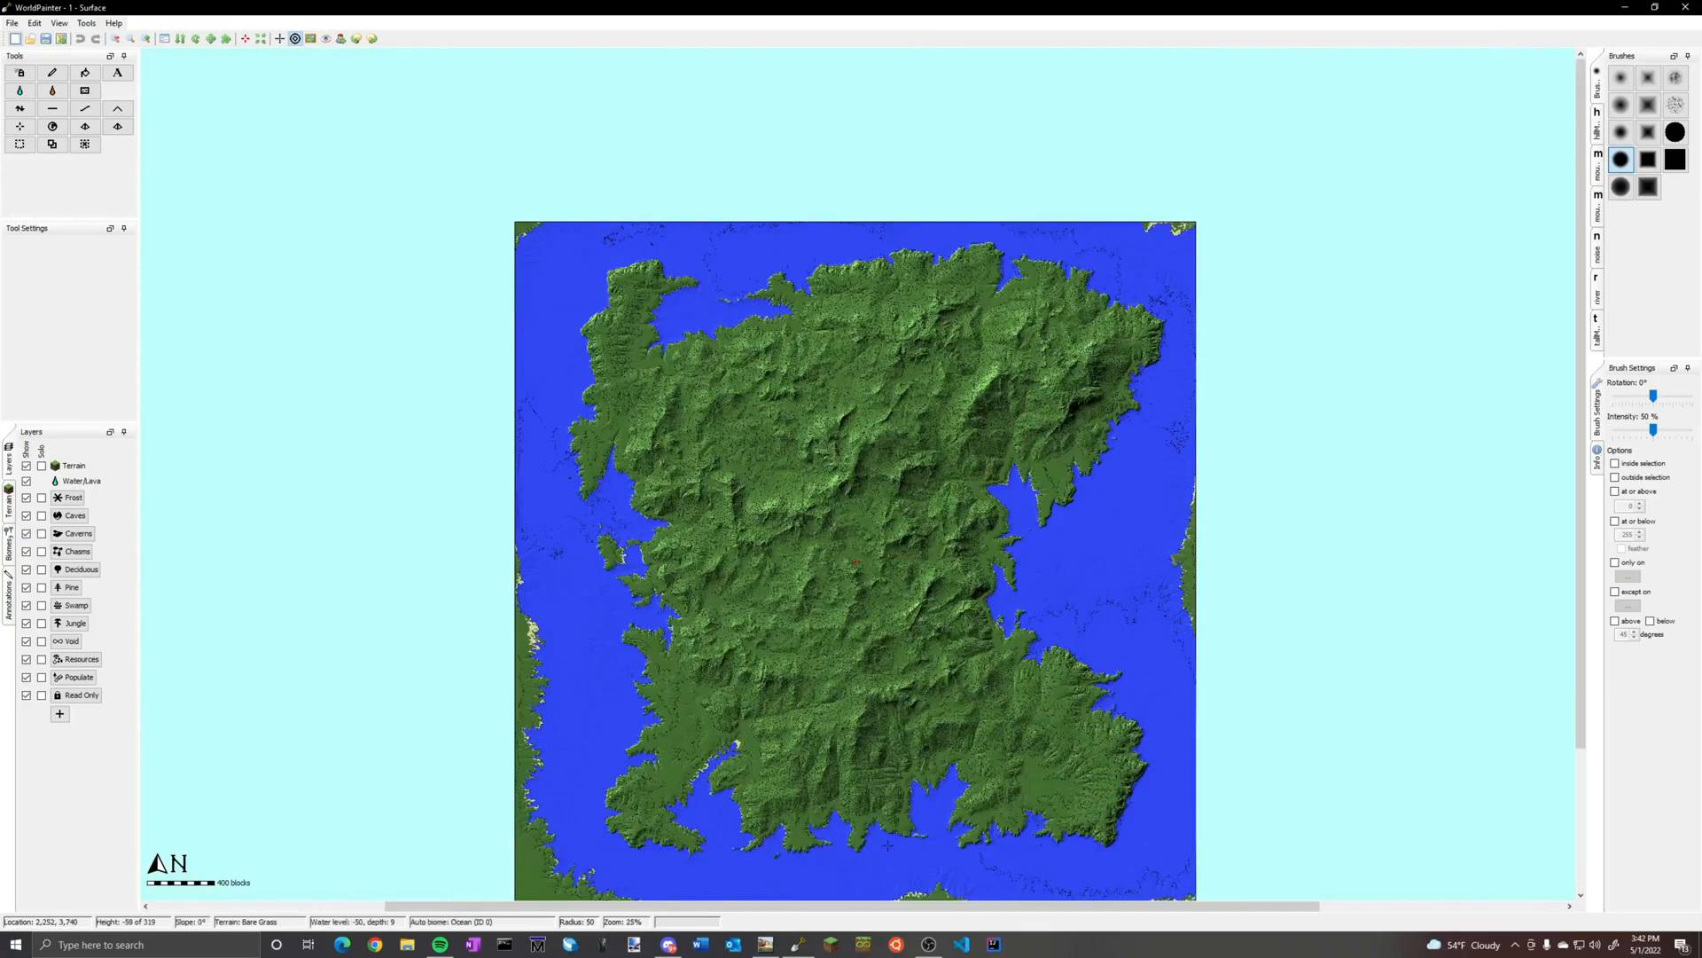
pyautogui.click(798, 944)
pyautogui.scroll(3, 687, 642)
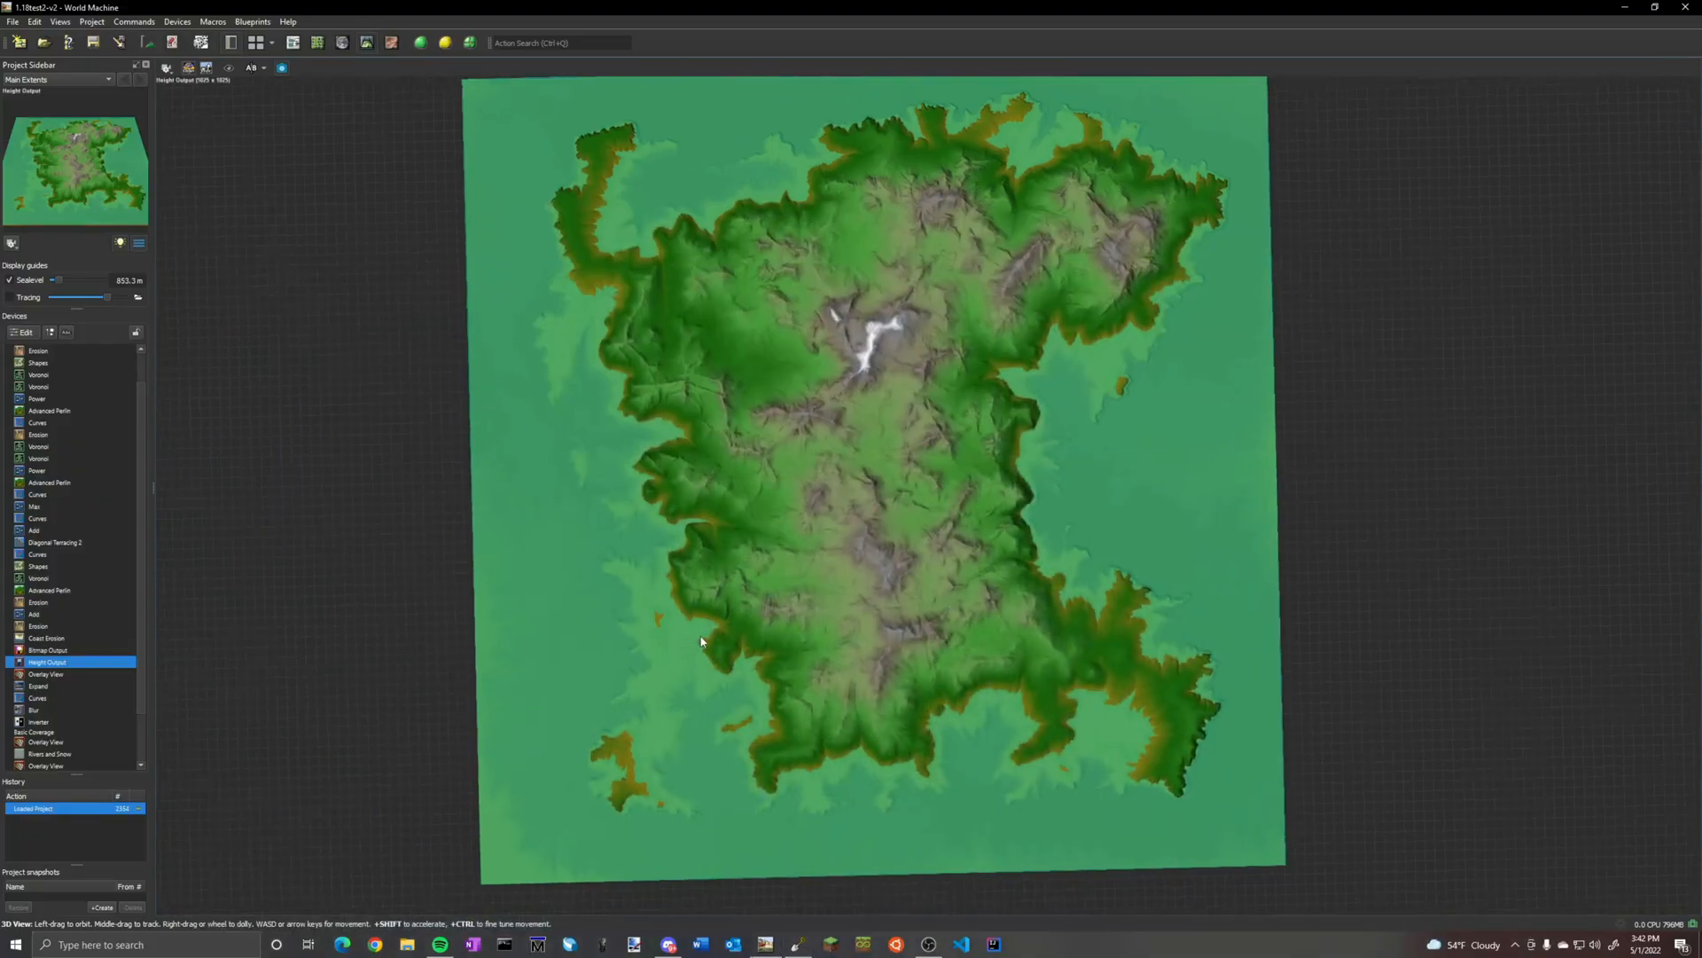
# Switch back to WorldPainter and examine the narrow inlet on the island's southwest coast
pyautogui.click(796, 943)
pyautogui.keyDown('ctrl'); pyautogui.scroll(3, 661, 681); pyautogui.keyUp('ctrl')
pyautogui.moveTo(661, 681); pyautogui.dragTo(780, 372, button='middle')
pyautogui.moveTo(674, 762); pyautogui.dragTo(700, 382, button='middle')
pyautogui.moveTo(603, 798); pyautogui.dragTo(851, 195, button='middle')
pyautogui.moveTo(461, 797); pyautogui.dragTo(762, 514, button='middle')
pyautogui.moveTo(483, 873); pyautogui.dragTo(606, 443, button='middle')
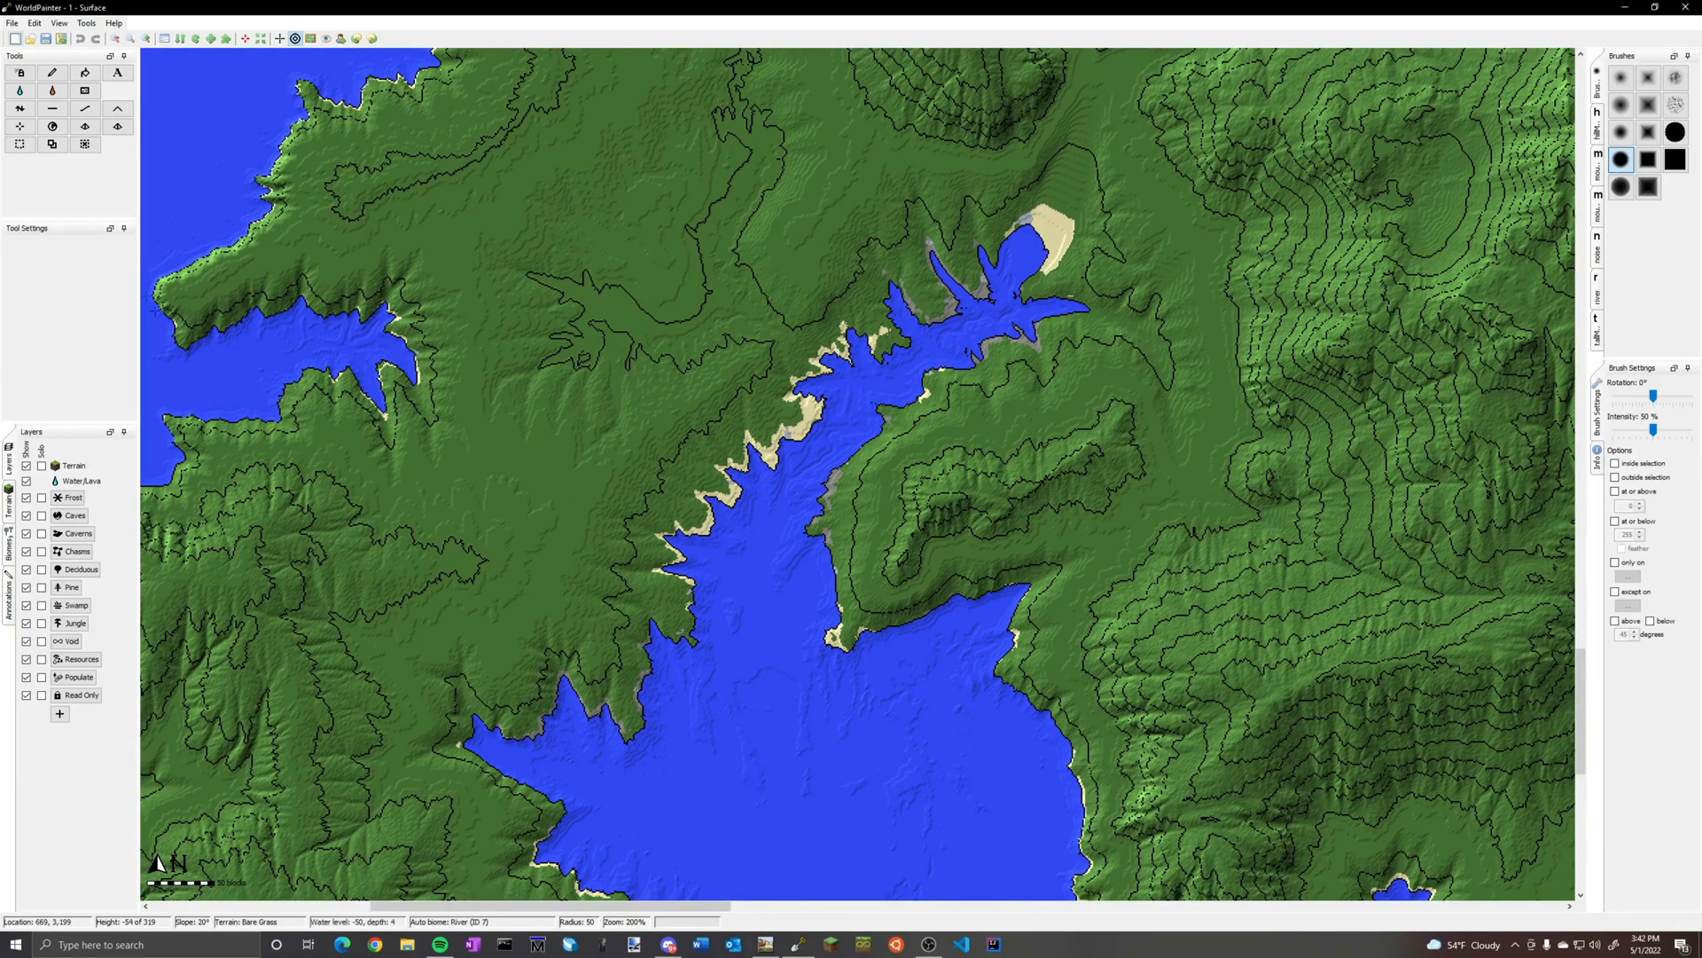
# Flood with water from the southwestern inlet to raise the water level around the island
pyautogui.click(19, 89)
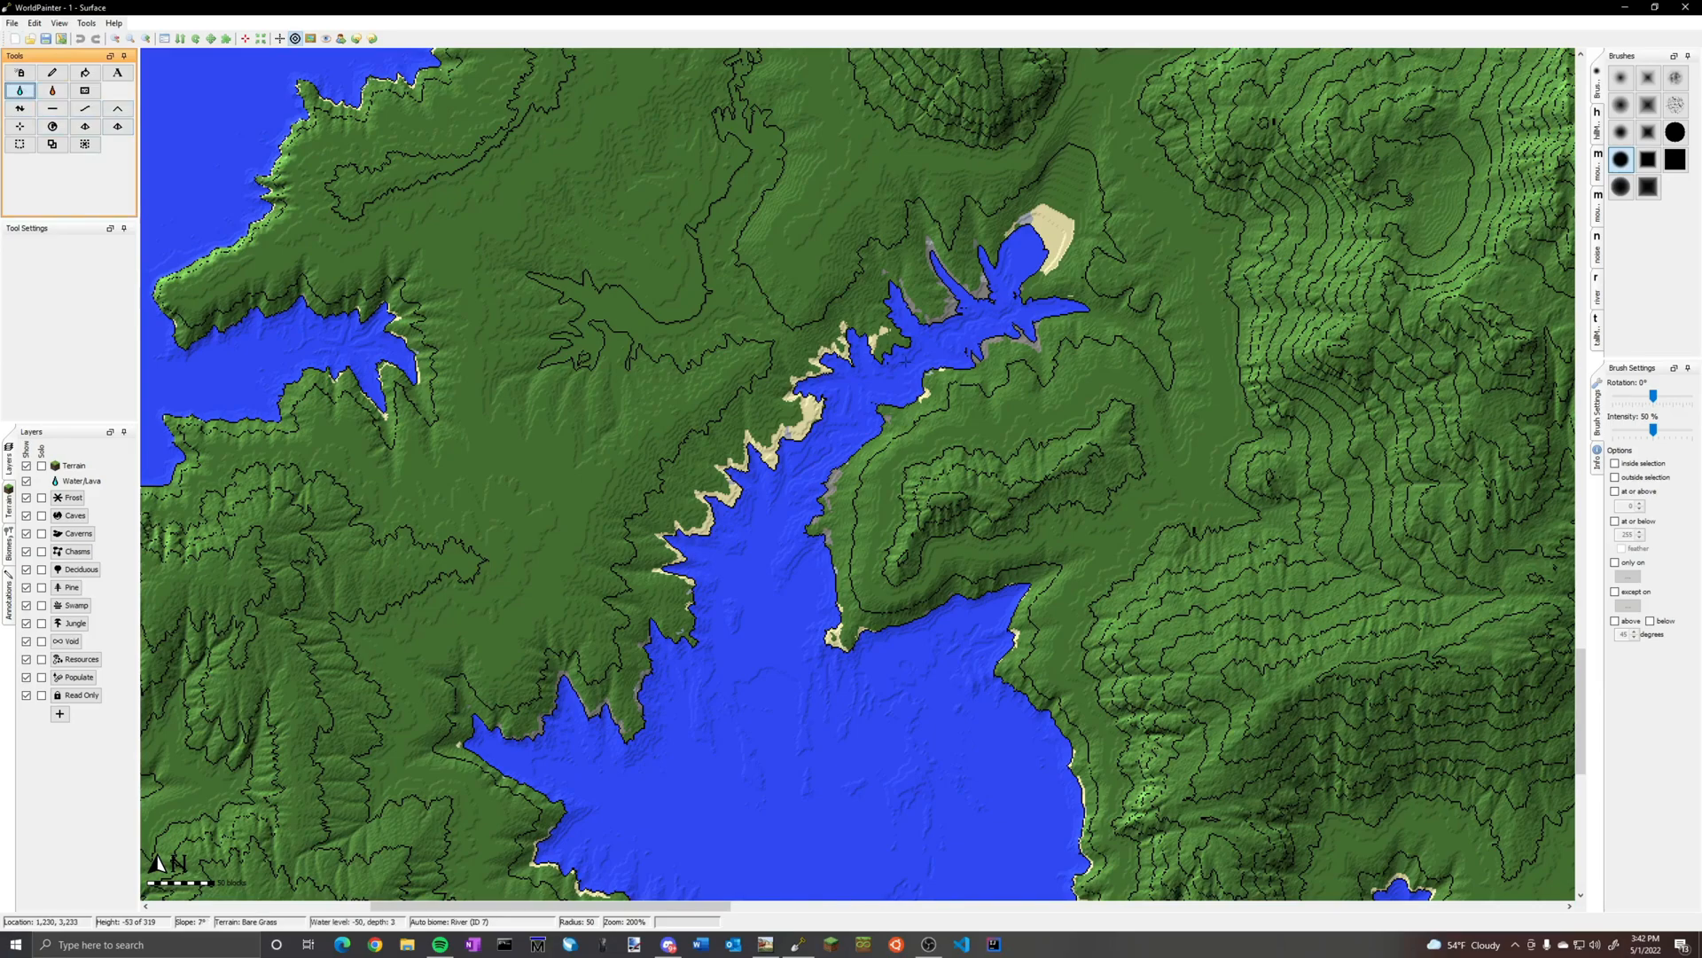
pyautogui.scroll(-1, 904, 360)
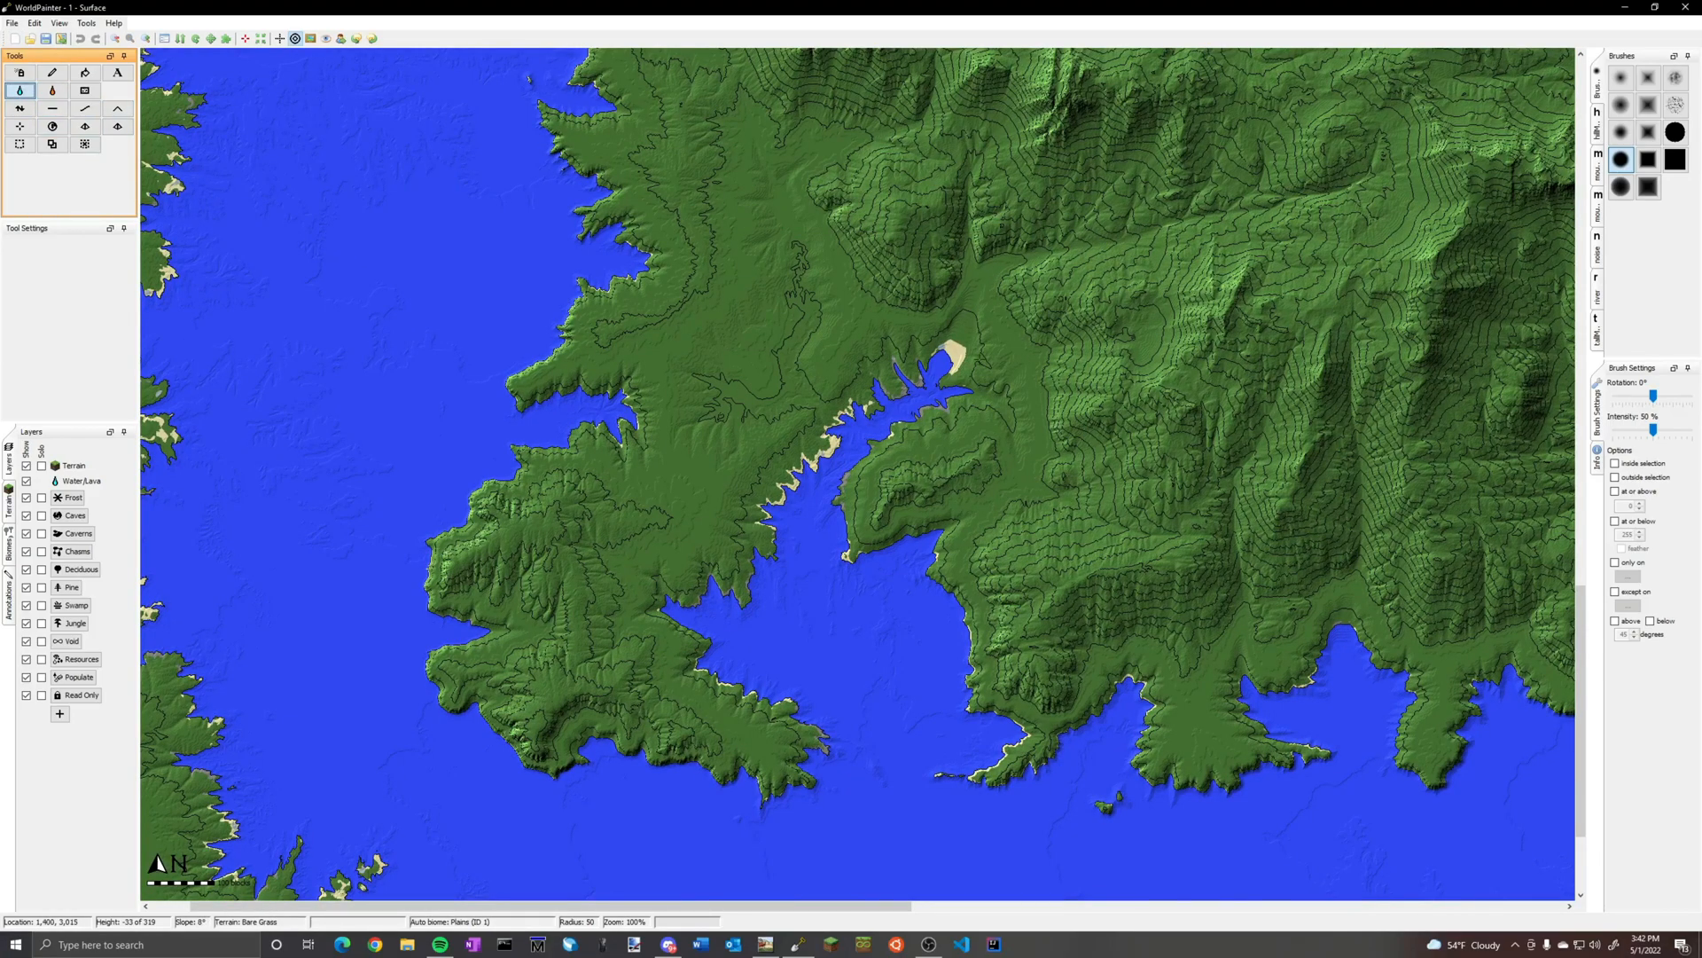
pyautogui.click(904, 360)
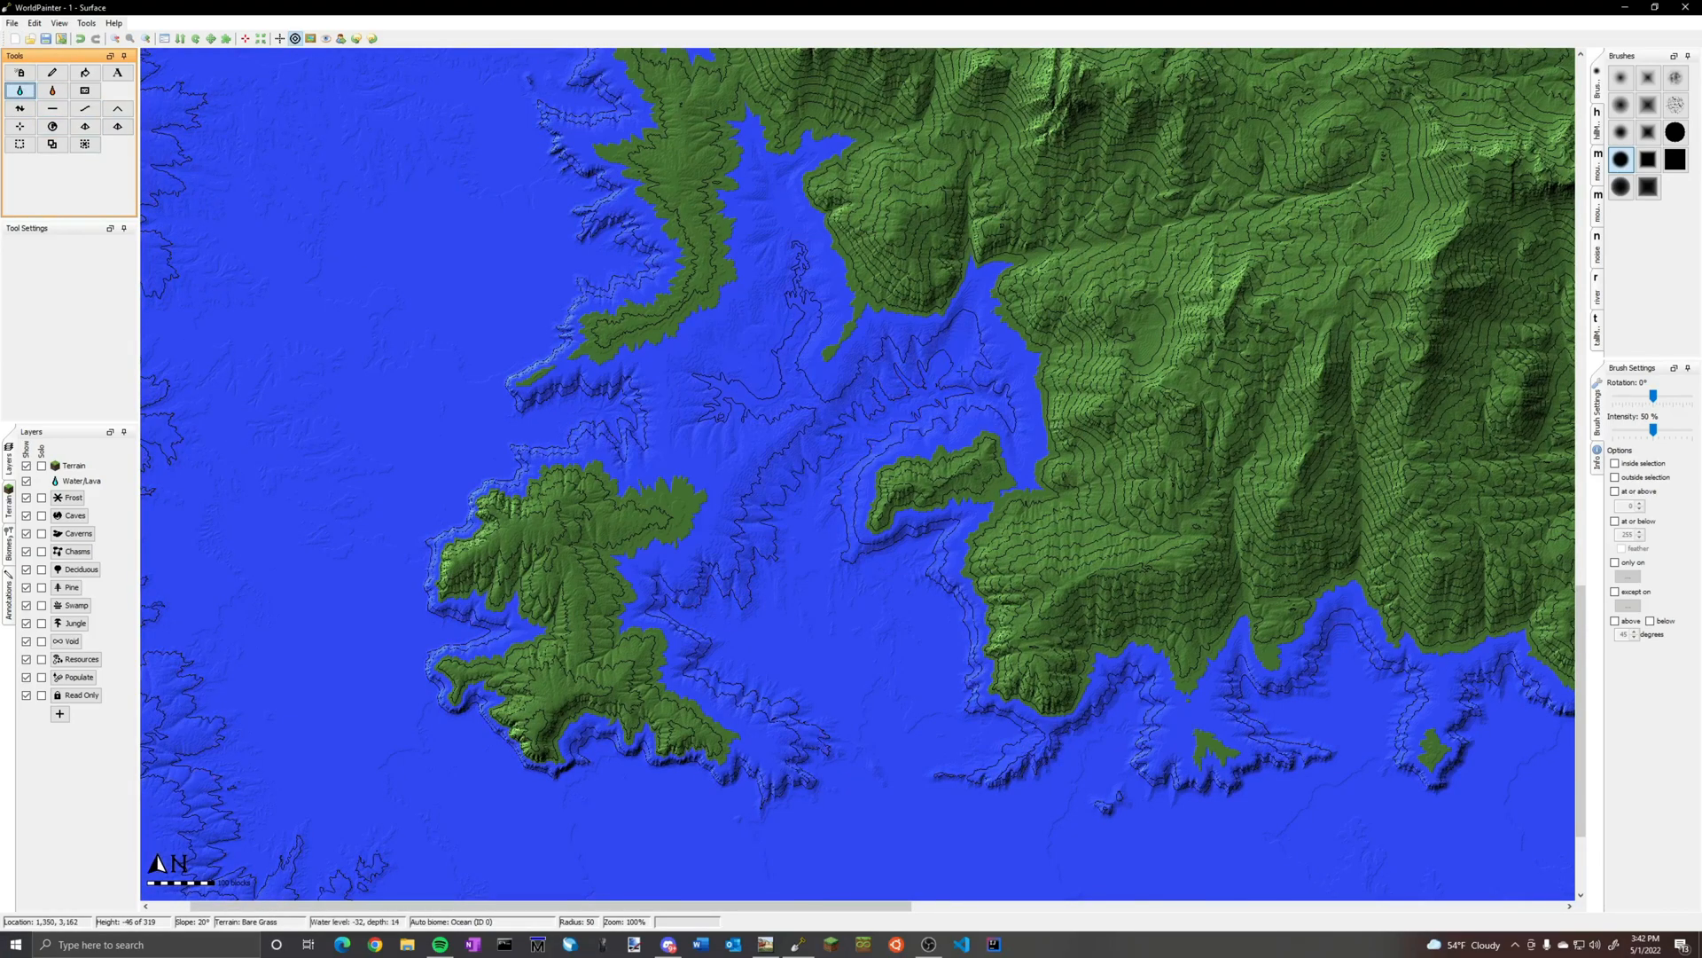
pyautogui.scroll(-3, 1032, 373)
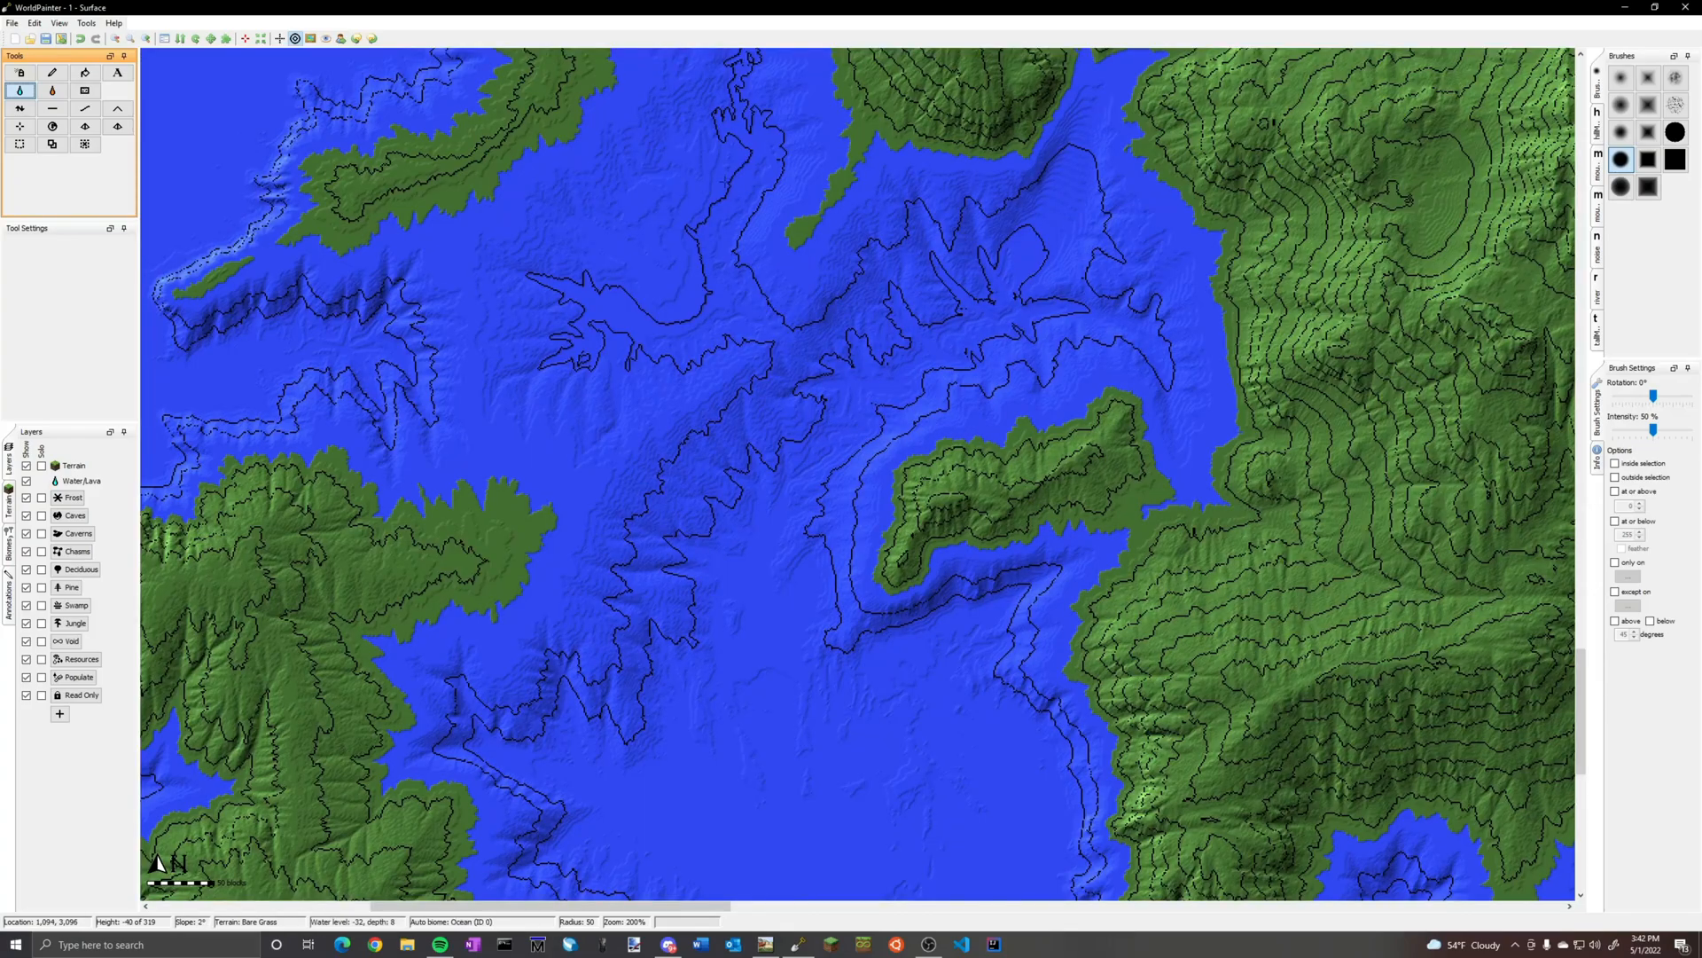
pyautogui.scroll(3, 1033, 374)
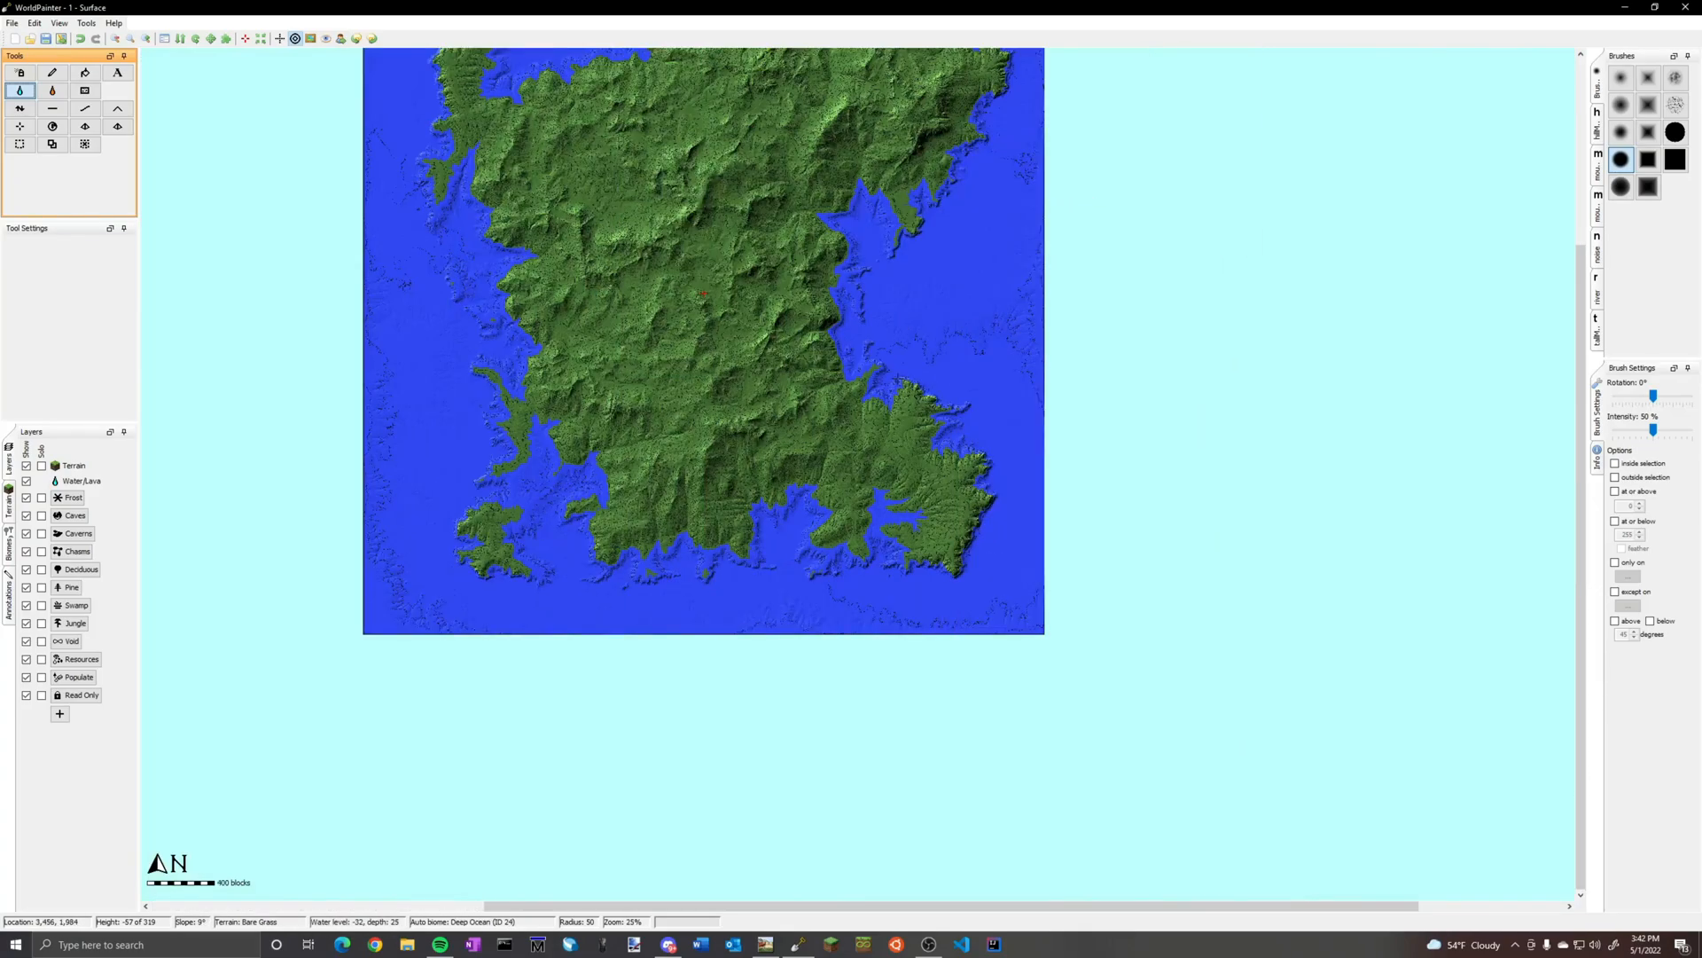
# Examine the flooded coastline around the southeastern bays and across the whole island
pyautogui.scroll(1, 1179, 667)
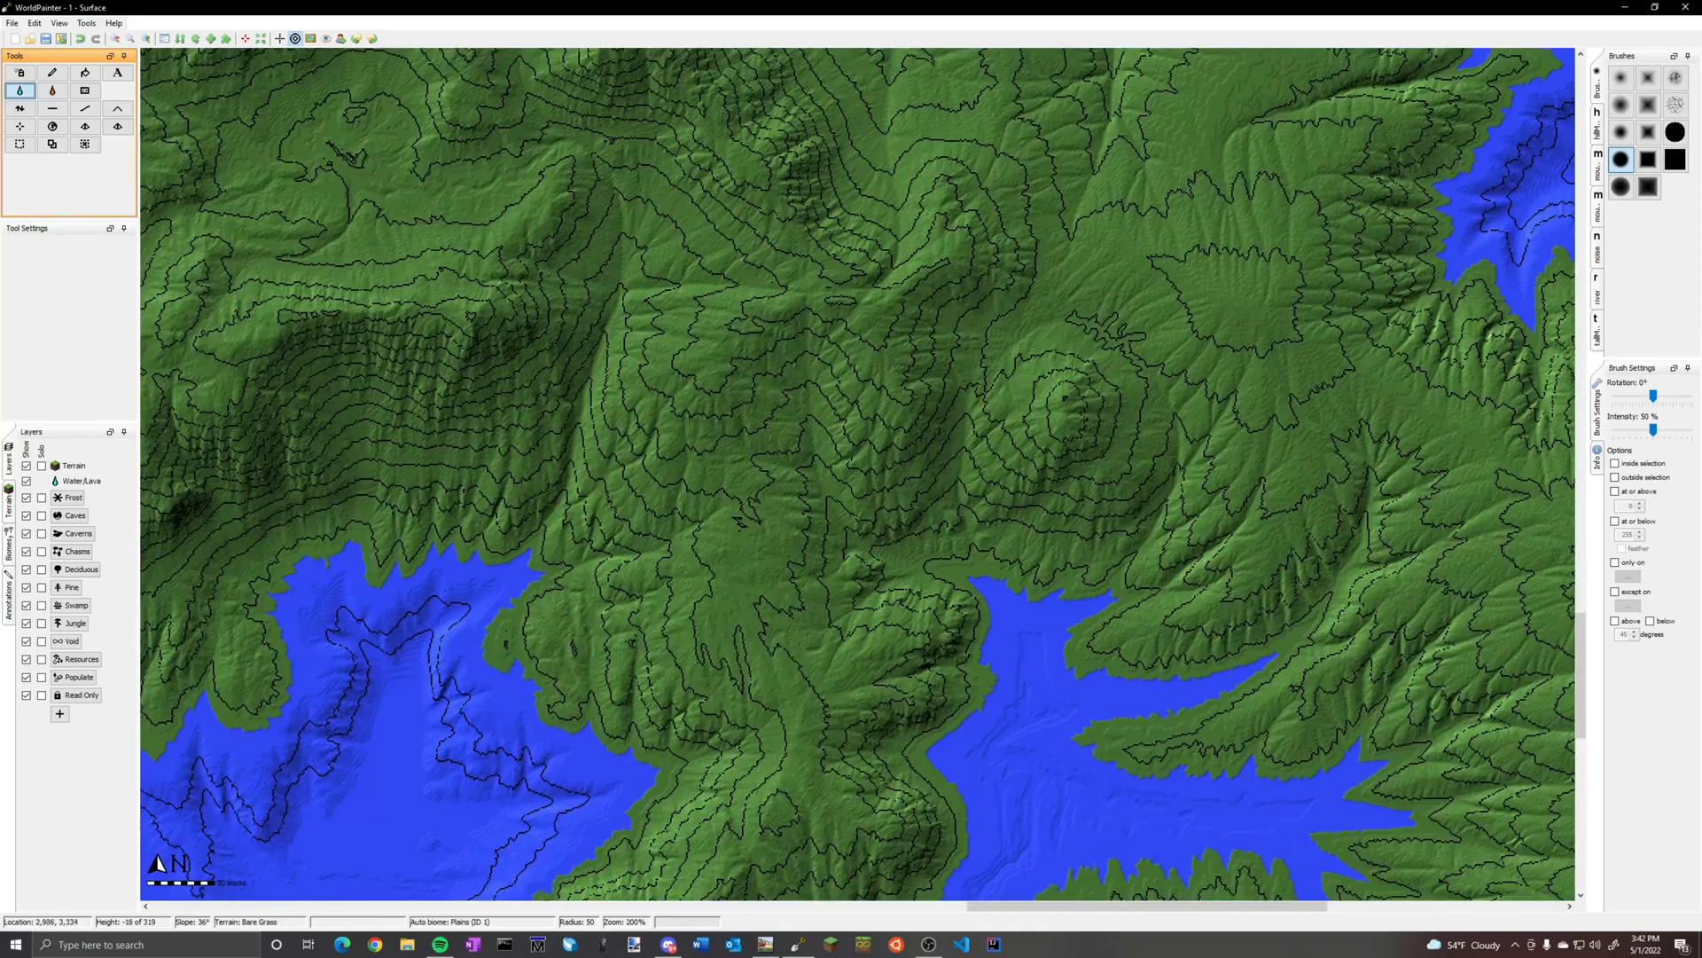
pyautogui.scroll(-1, 1179, 667)
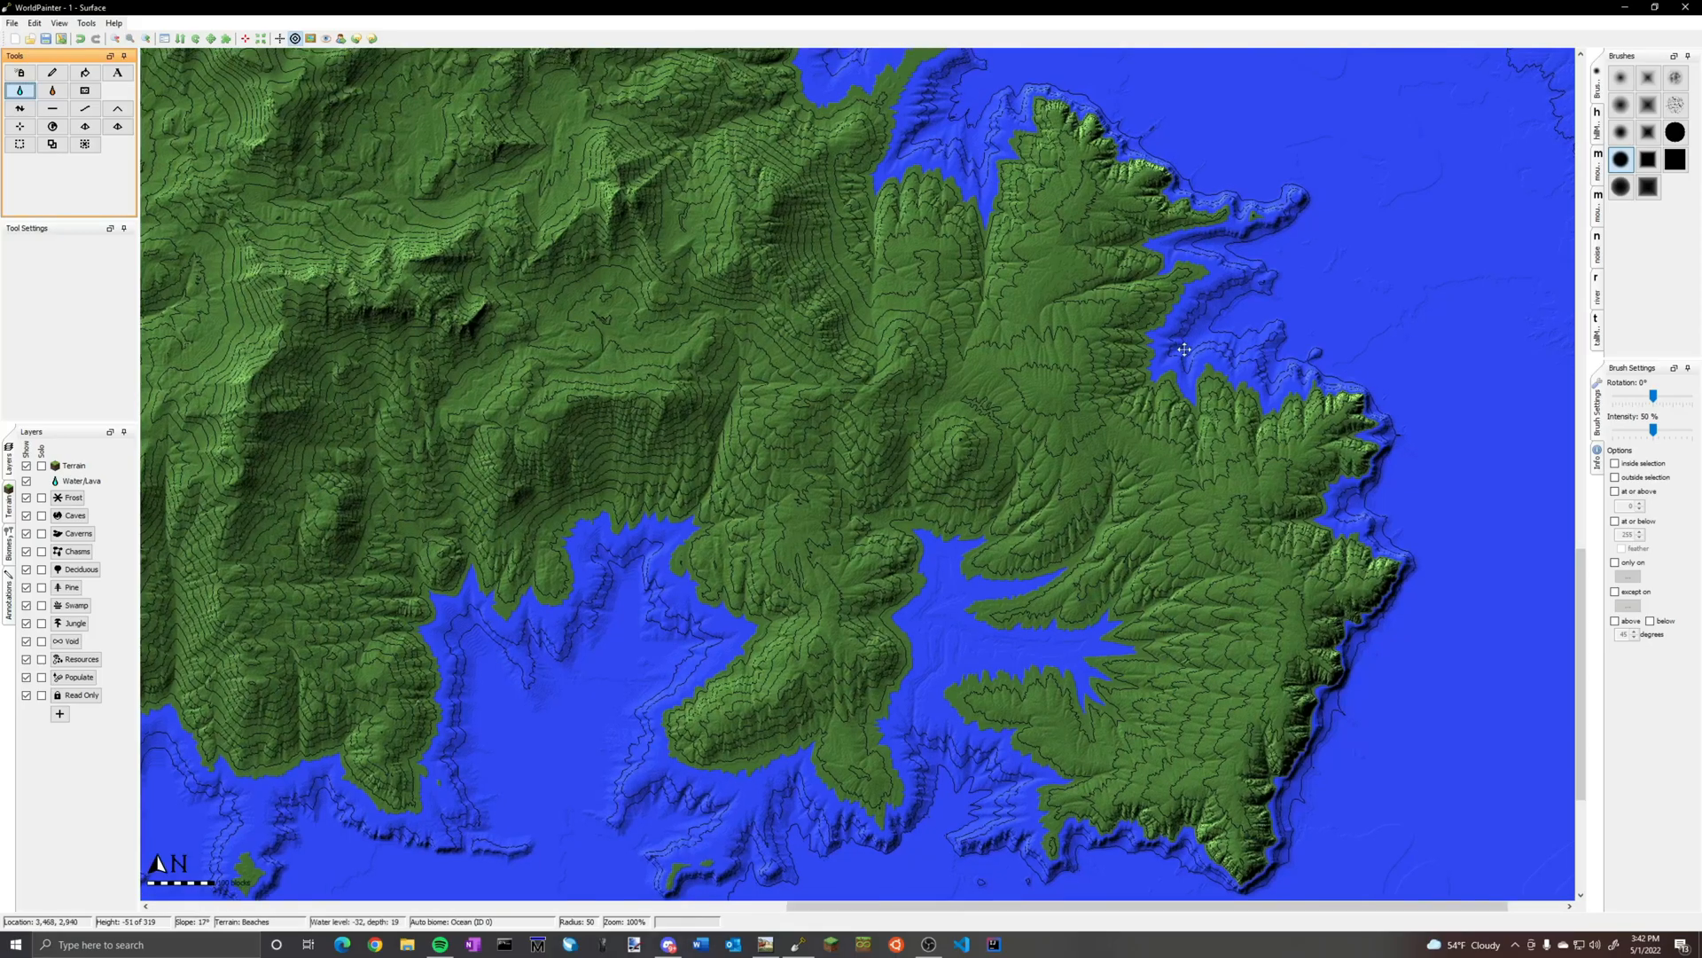
pyautogui.moveTo(1186, 343); pyautogui.dragTo(1119, 764, button='middle')
pyautogui.moveTo(856, 314); pyautogui.dragTo(829, 697, button='middle')
pyautogui.moveTo(755, 292); pyautogui.dragTo(1207, 656, button='middle')
pyautogui.keyDown('ctrl'); pyautogui.scroll(-2, 1207, 655); pyautogui.keyUp('ctrl')
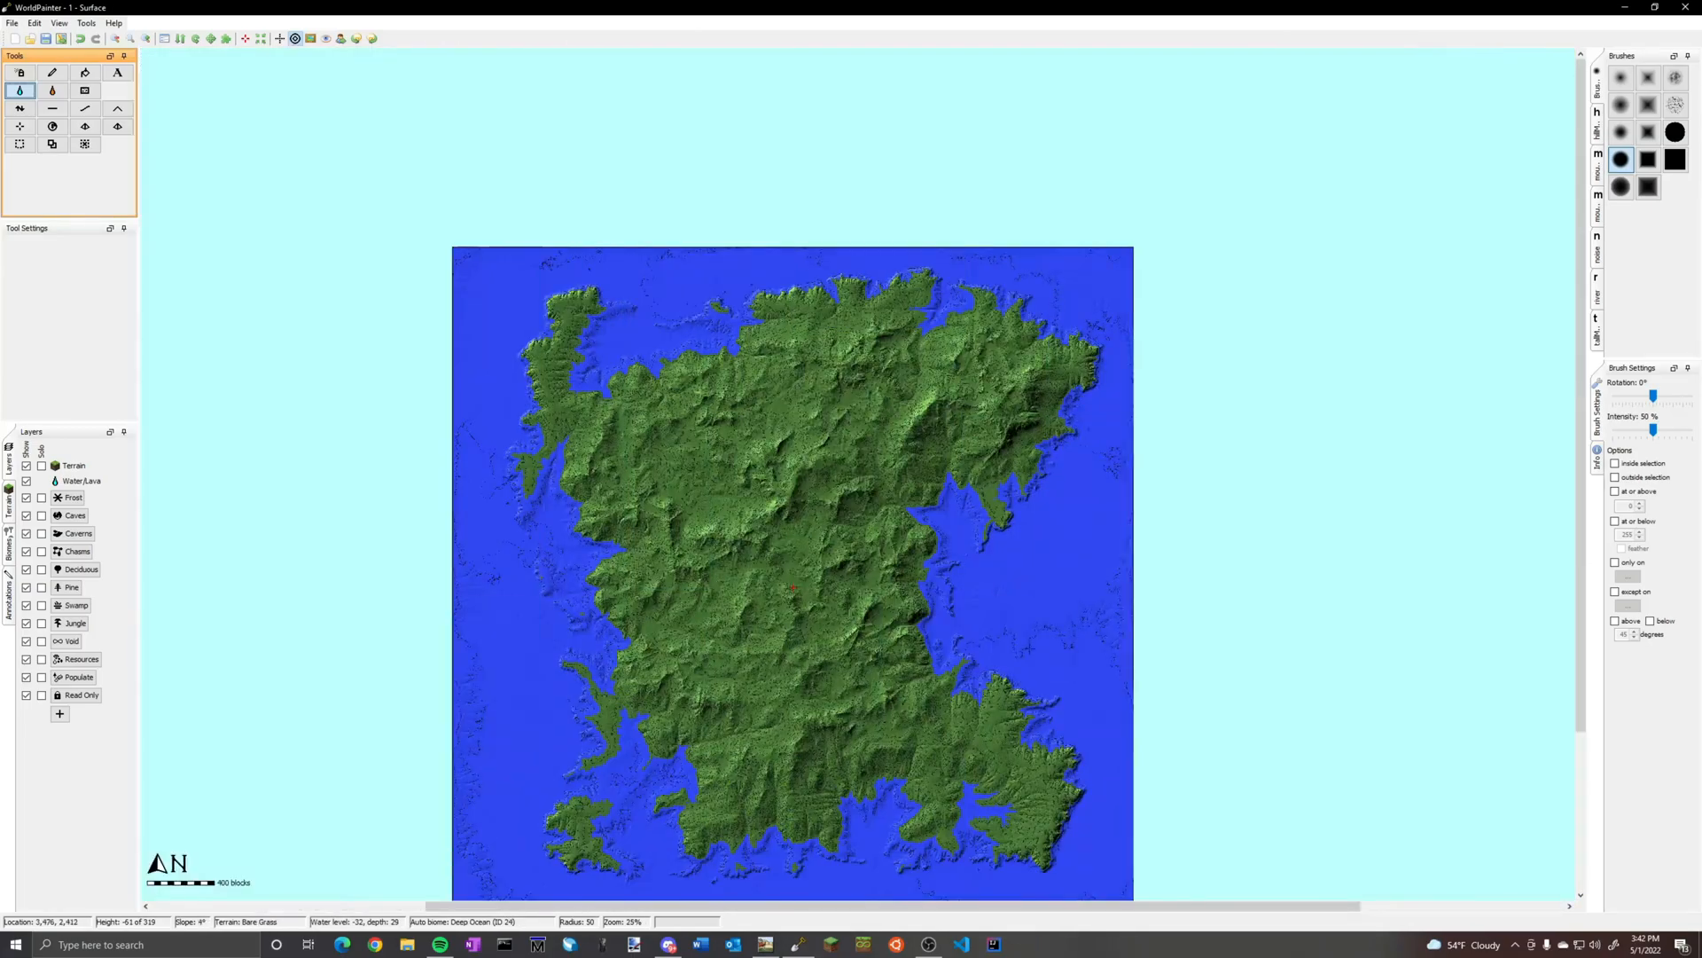
pyautogui.moveTo(517, 896); pyautogui.dragTo(567, 732, button='middle')
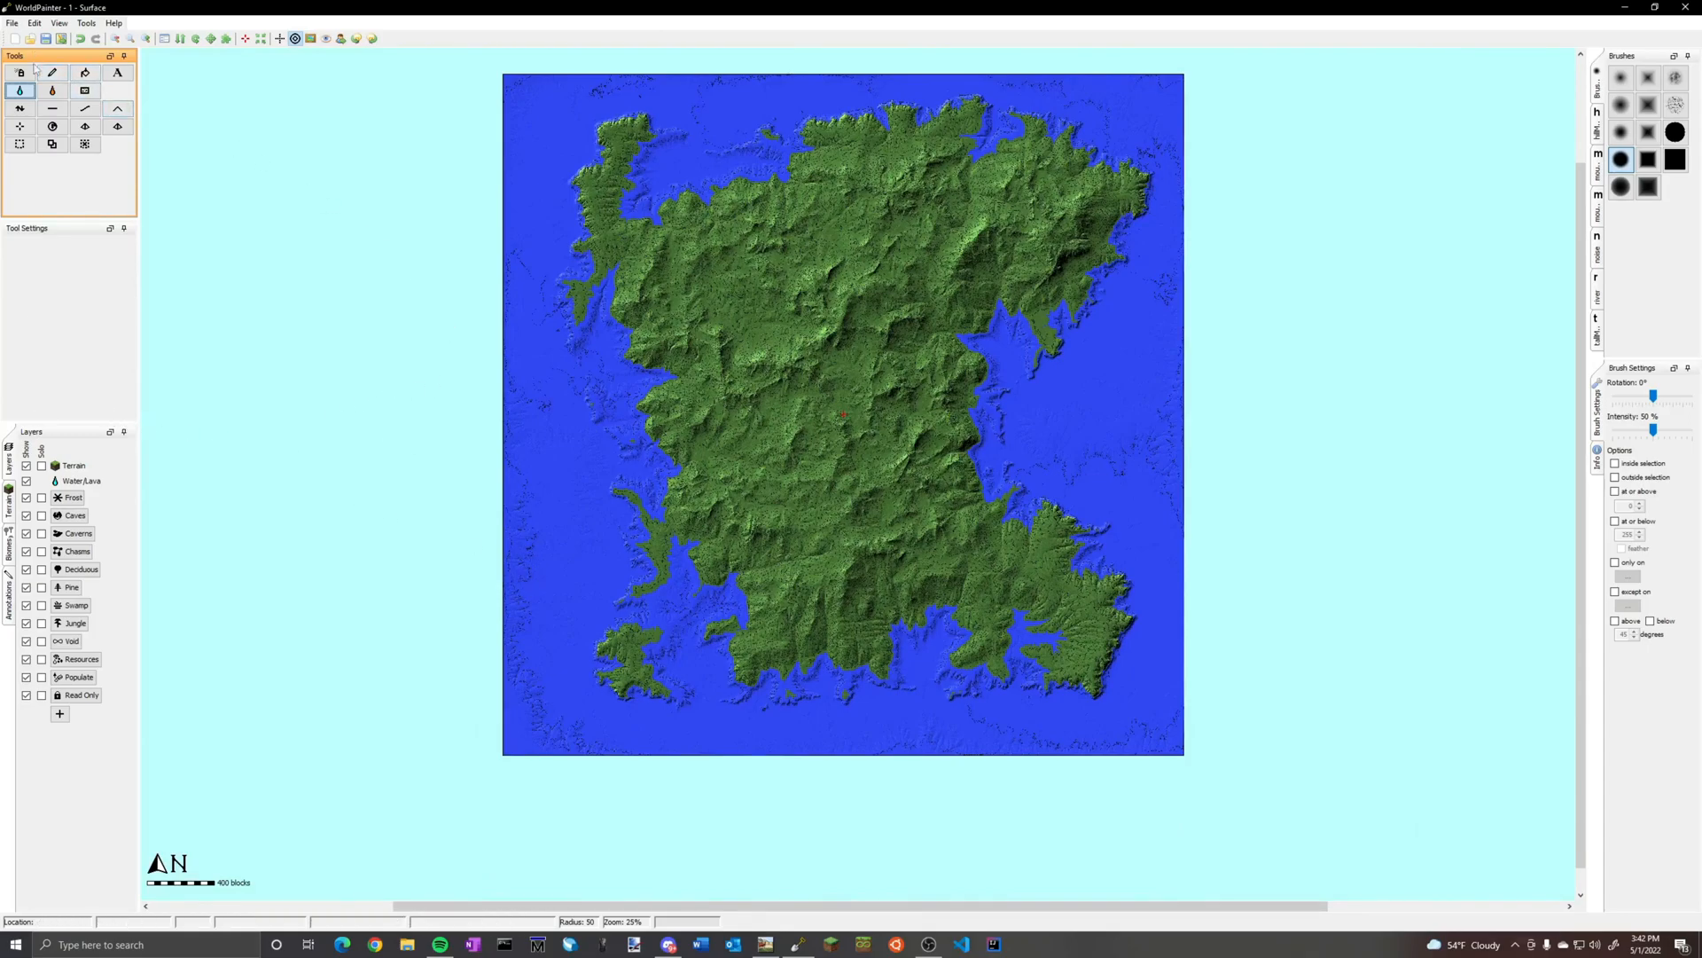
pyautogui.click(52, 126)
pyautogui.click(851, 357)
pyautogui.click(851, 395)
pyautogui.click(937, 604)
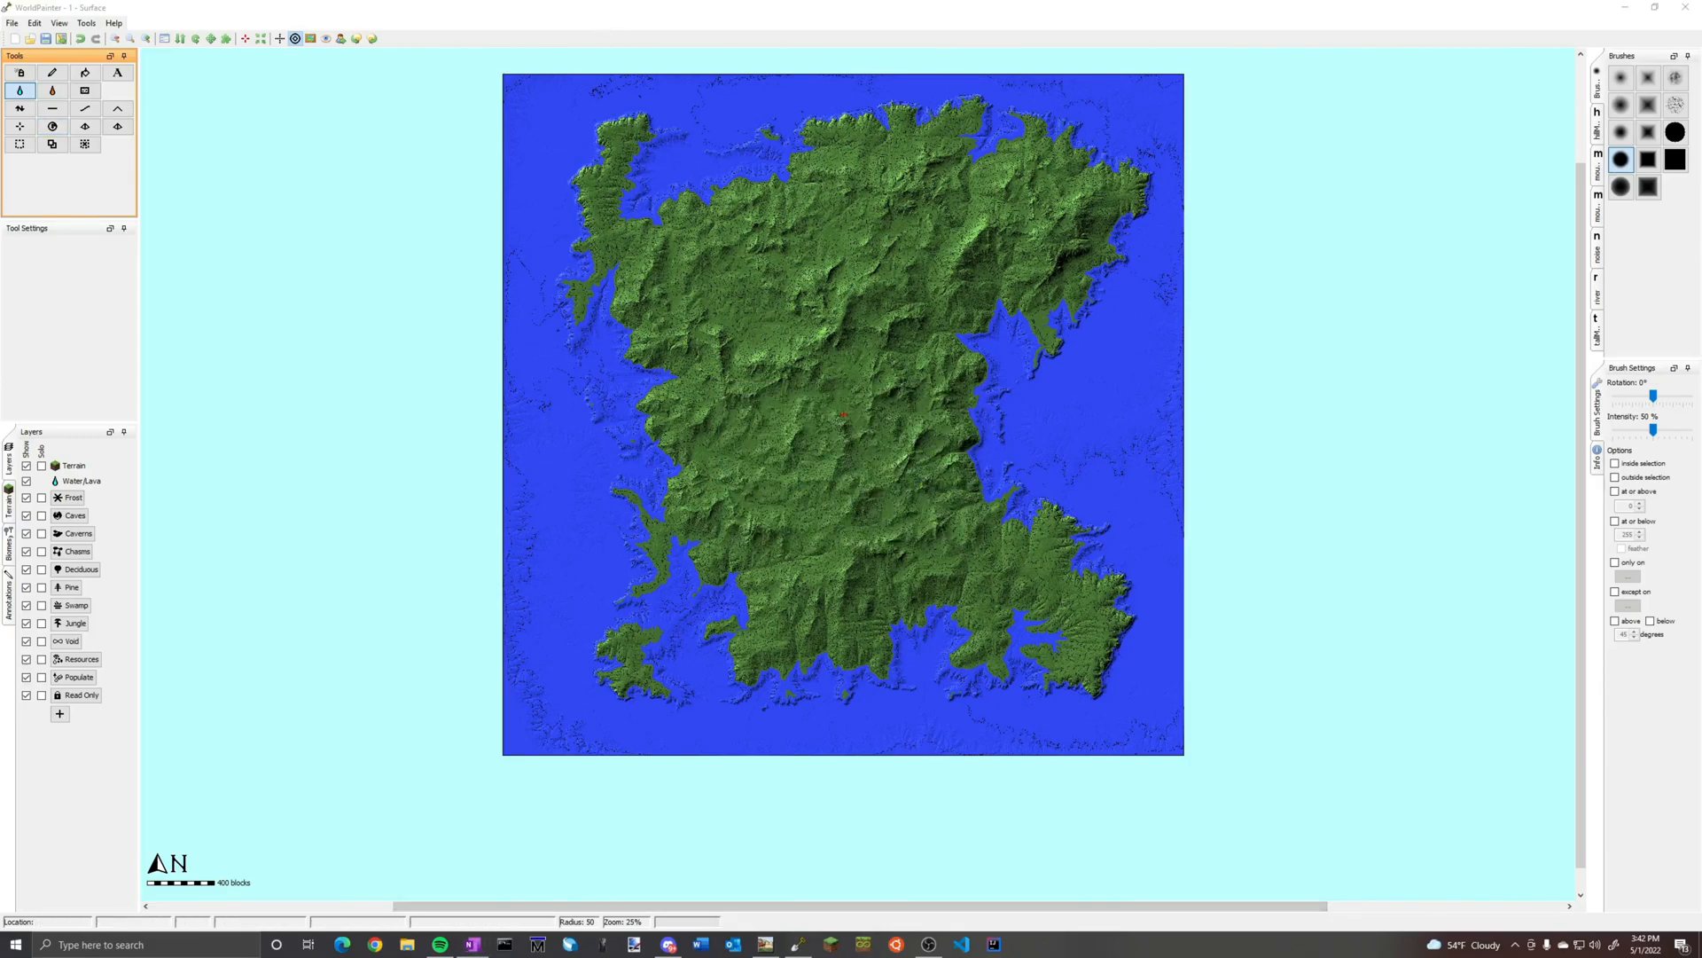
# Save the flooded island world as 1-18test2_real_height
pyautogui.click(12, 24)
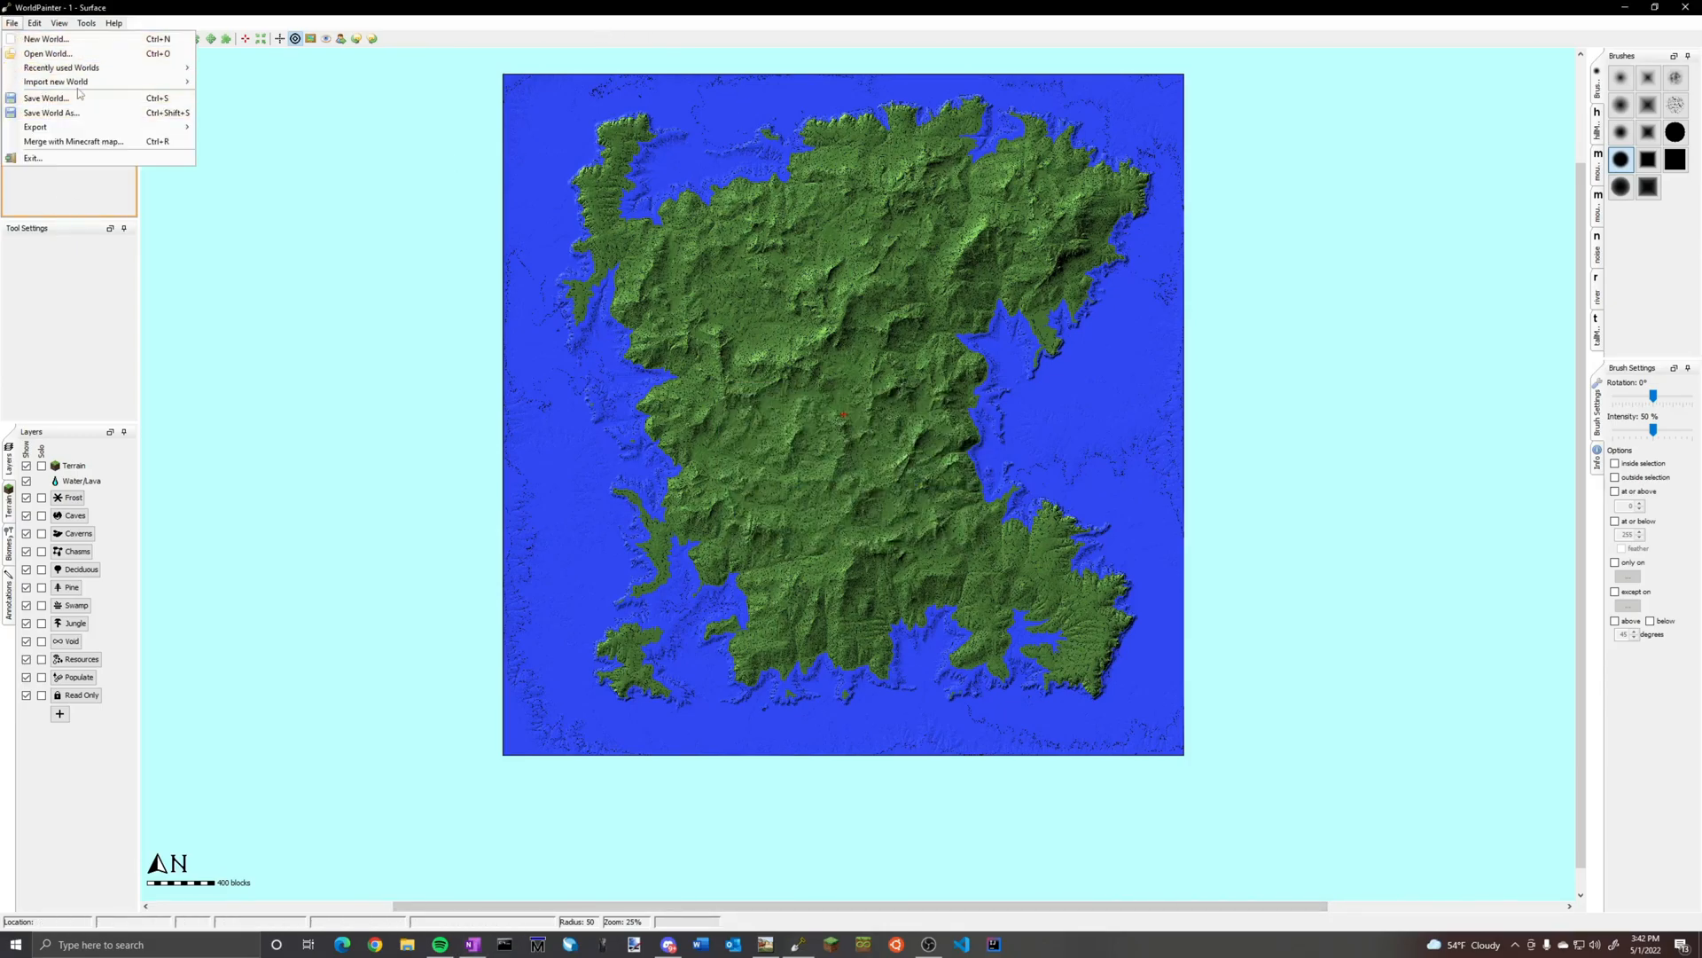
pyautogui.moveTo(62, 67)
pyautogui.click(266, 78)
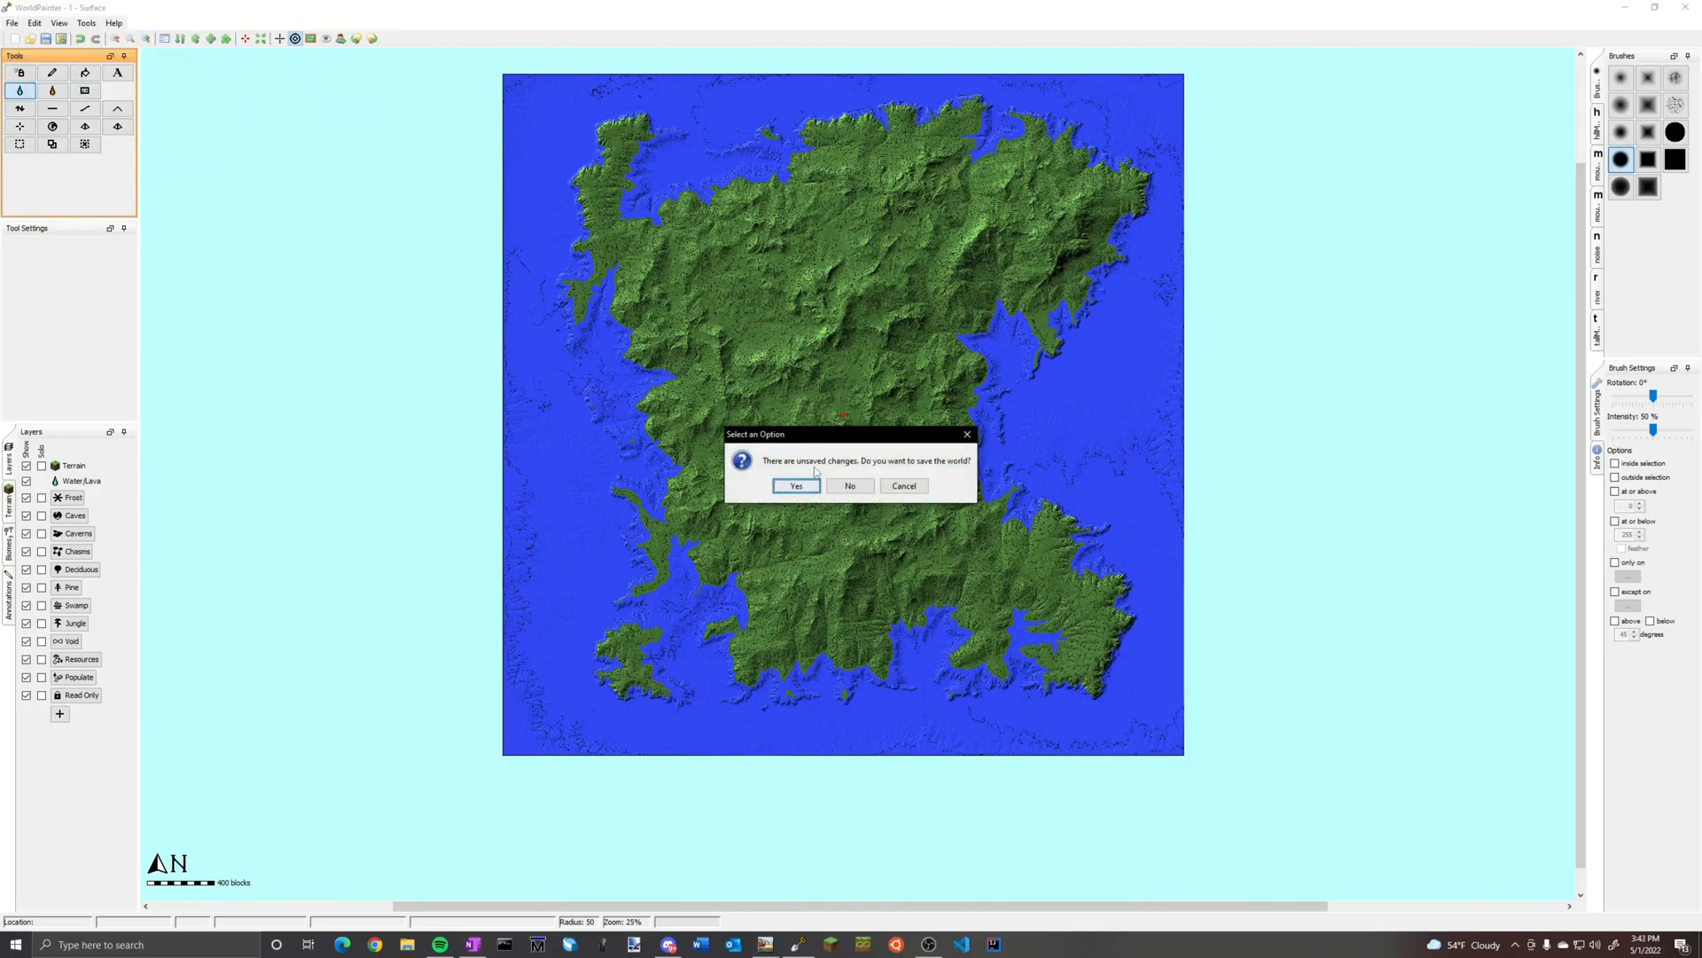
pyautogui.click(795, 487)
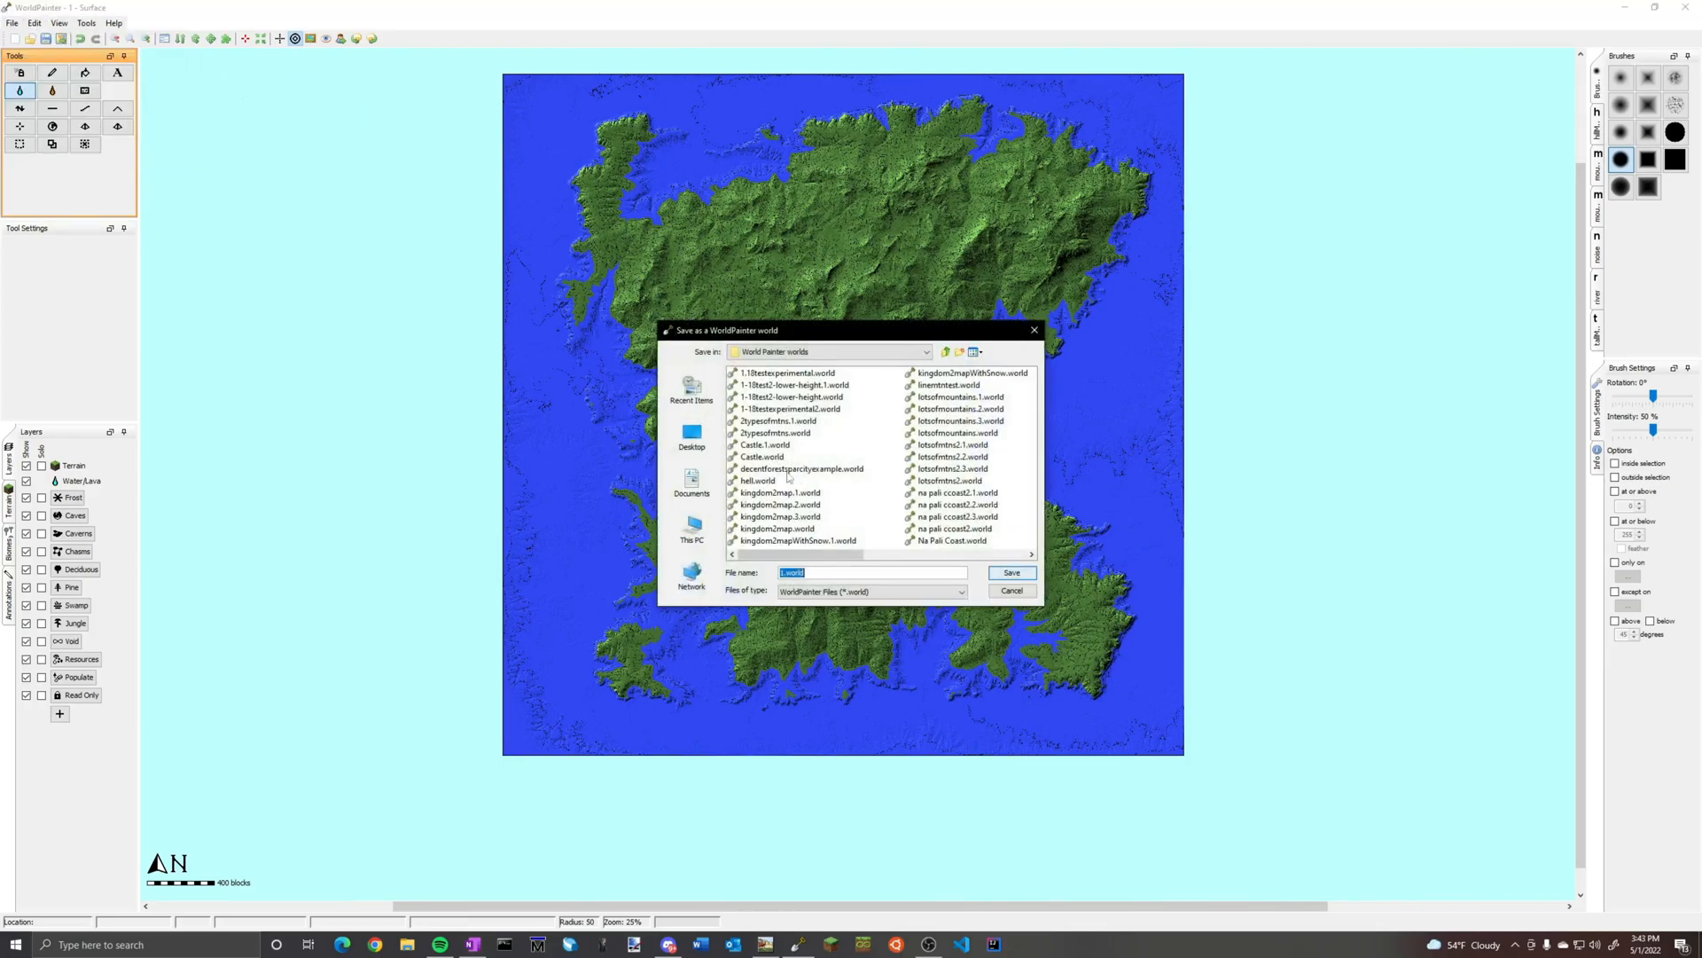
pyautogui.click(814, 578)
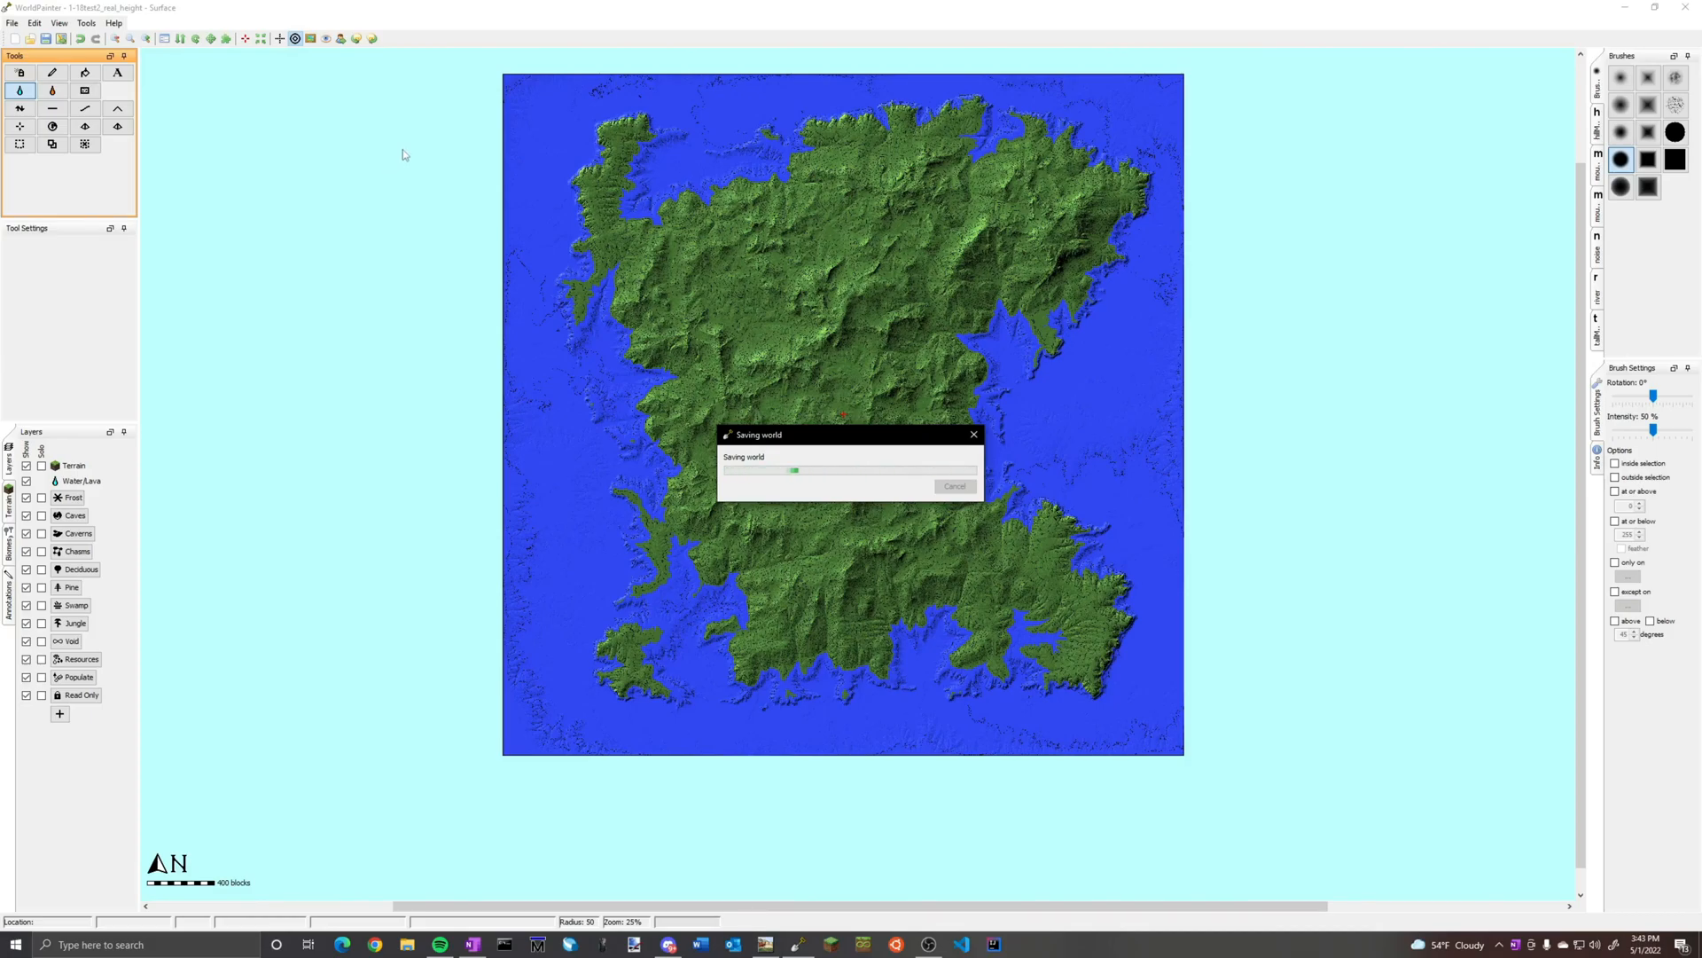
pyautogui.click(842, 490)
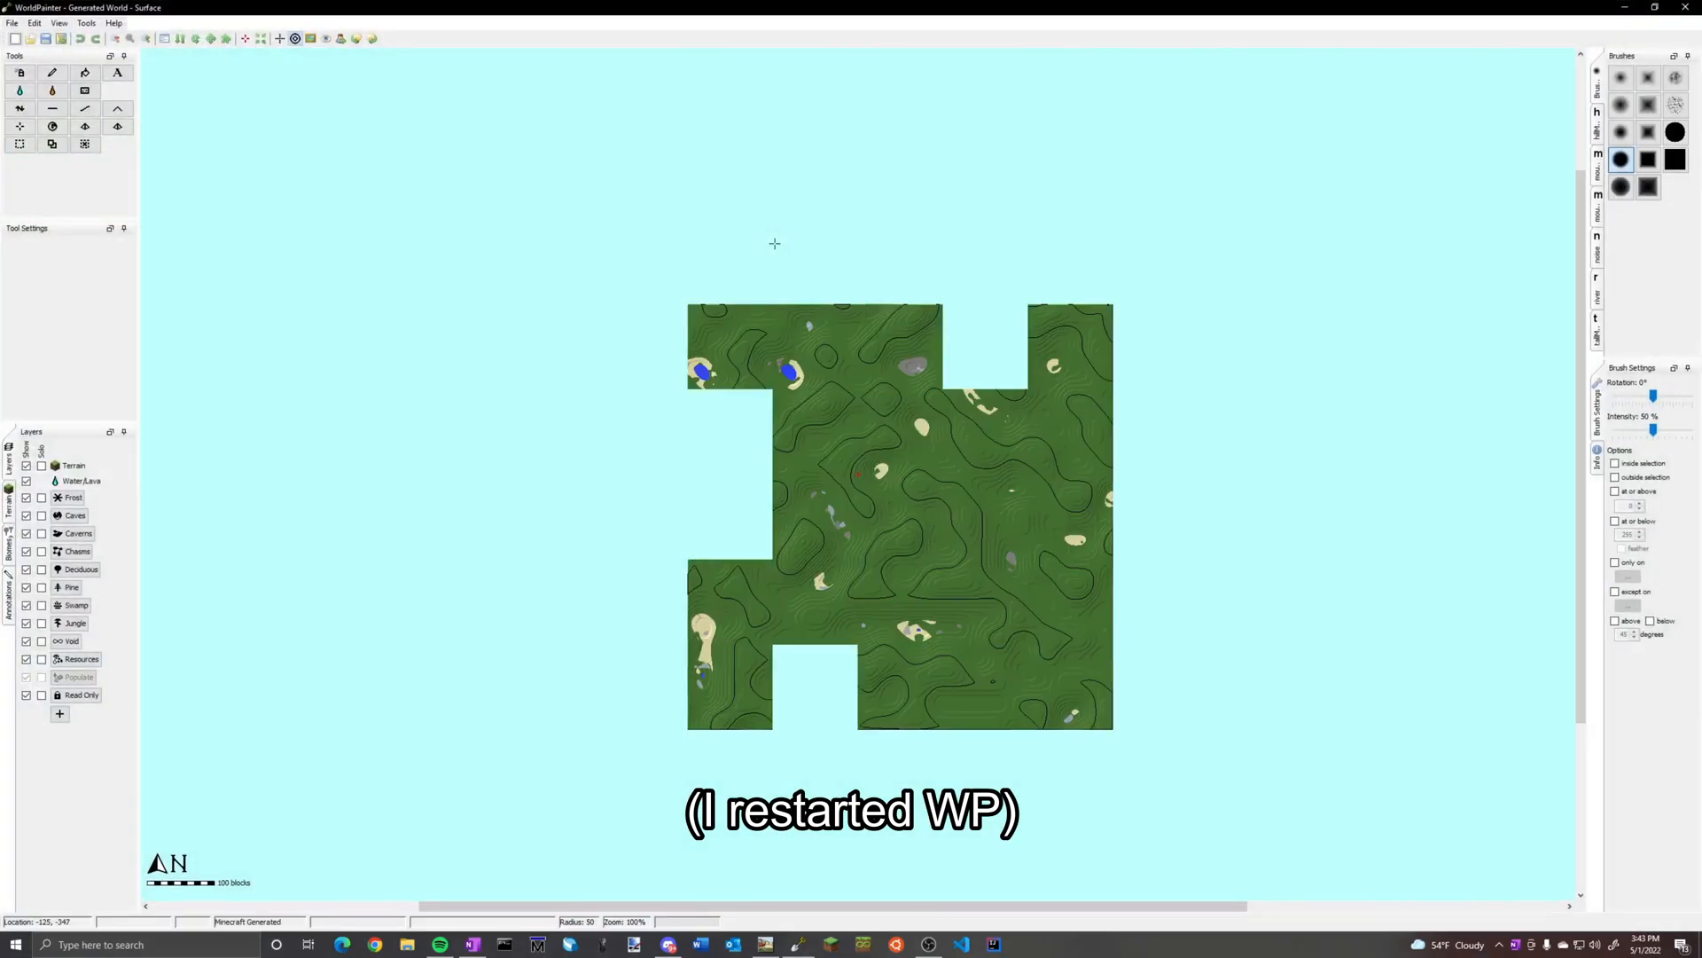
# Open the saved world 1-18test2_real_height.world and bring the whole island into view
pyautogui.click(14, 23)
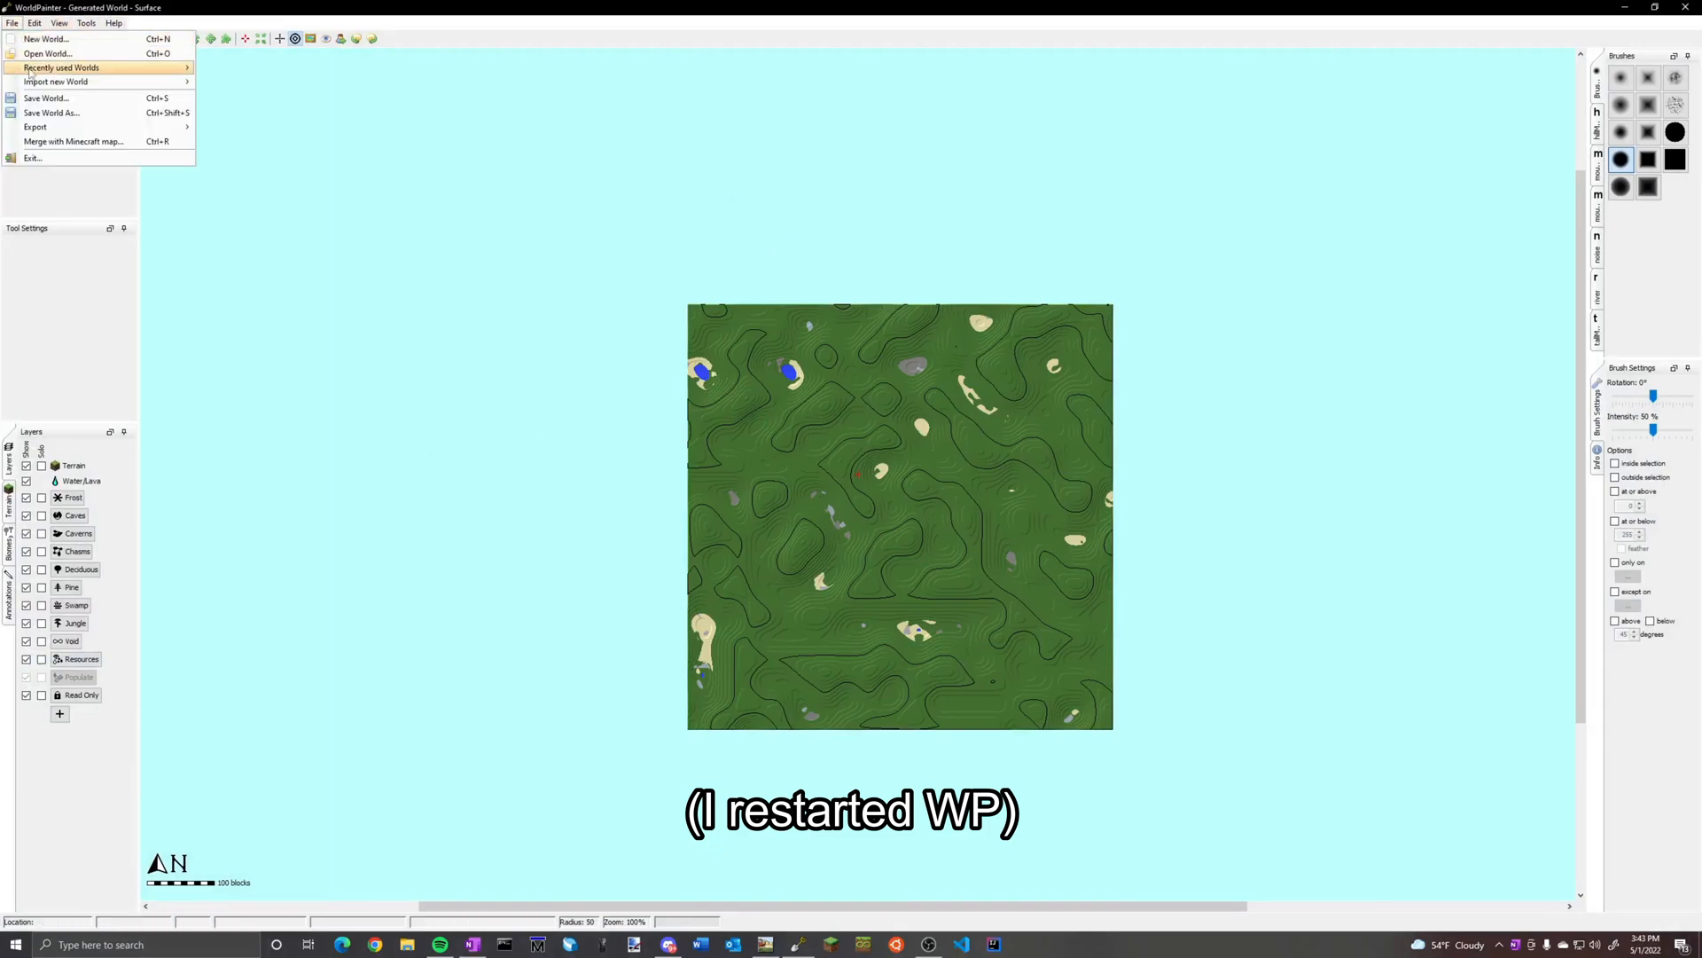
pyautogui.click(42, 55)
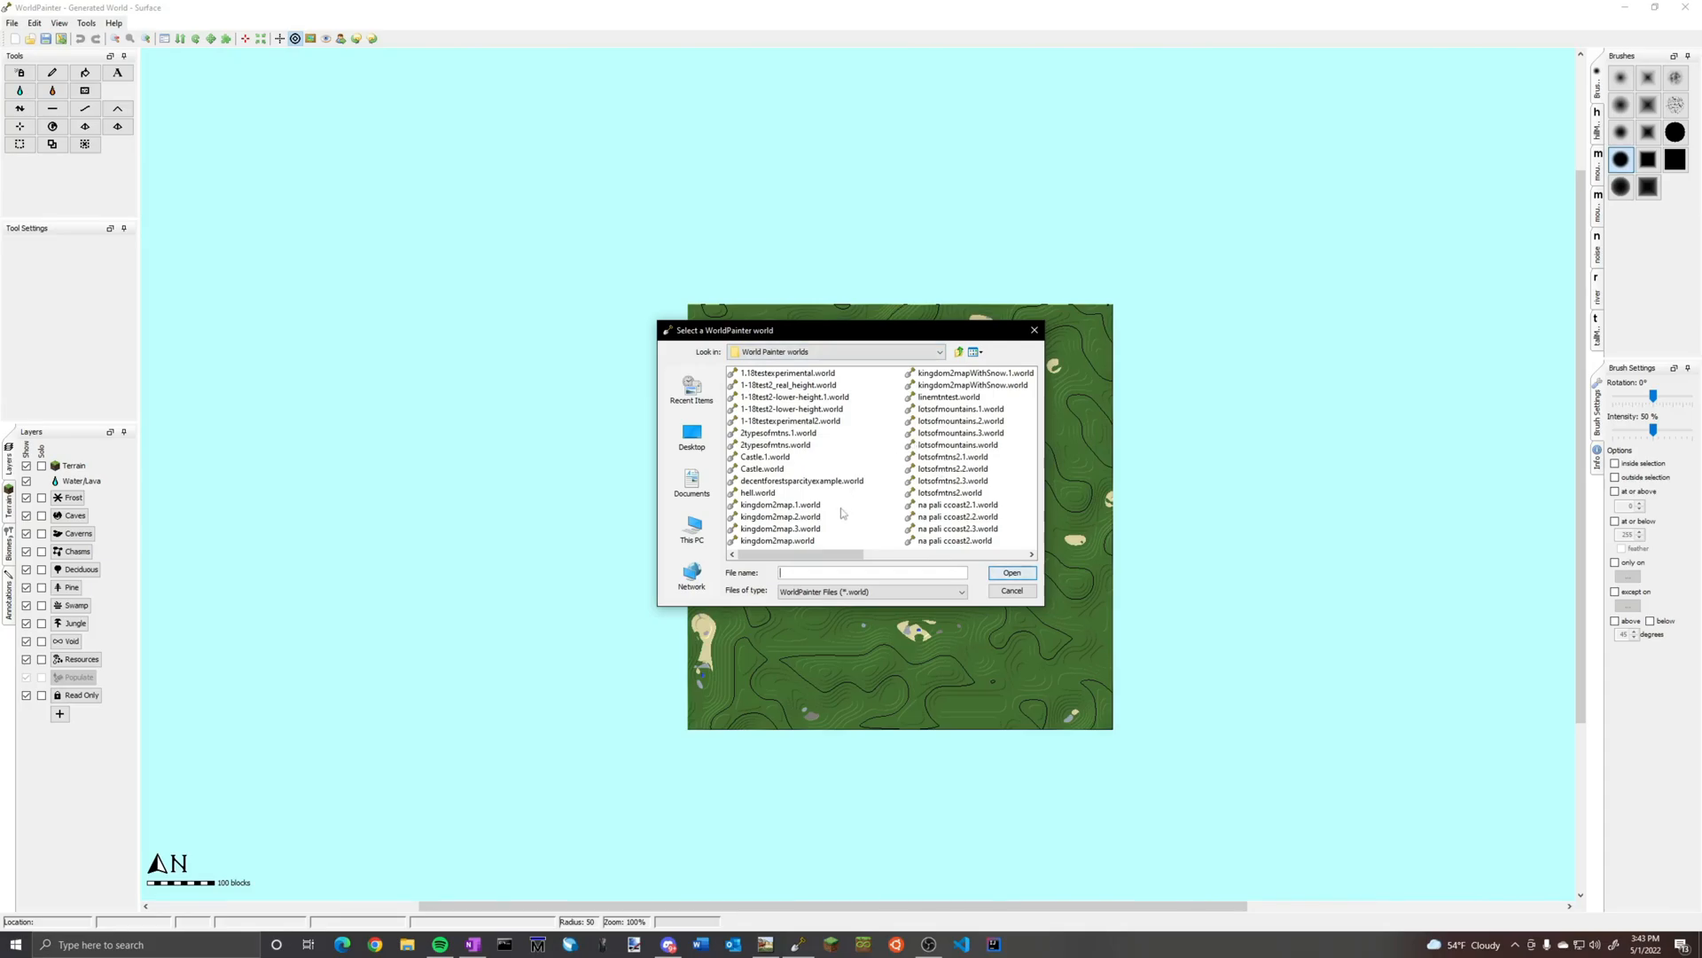
pyautogui.click(794, 386)
pyautogui.click(1014, 573)
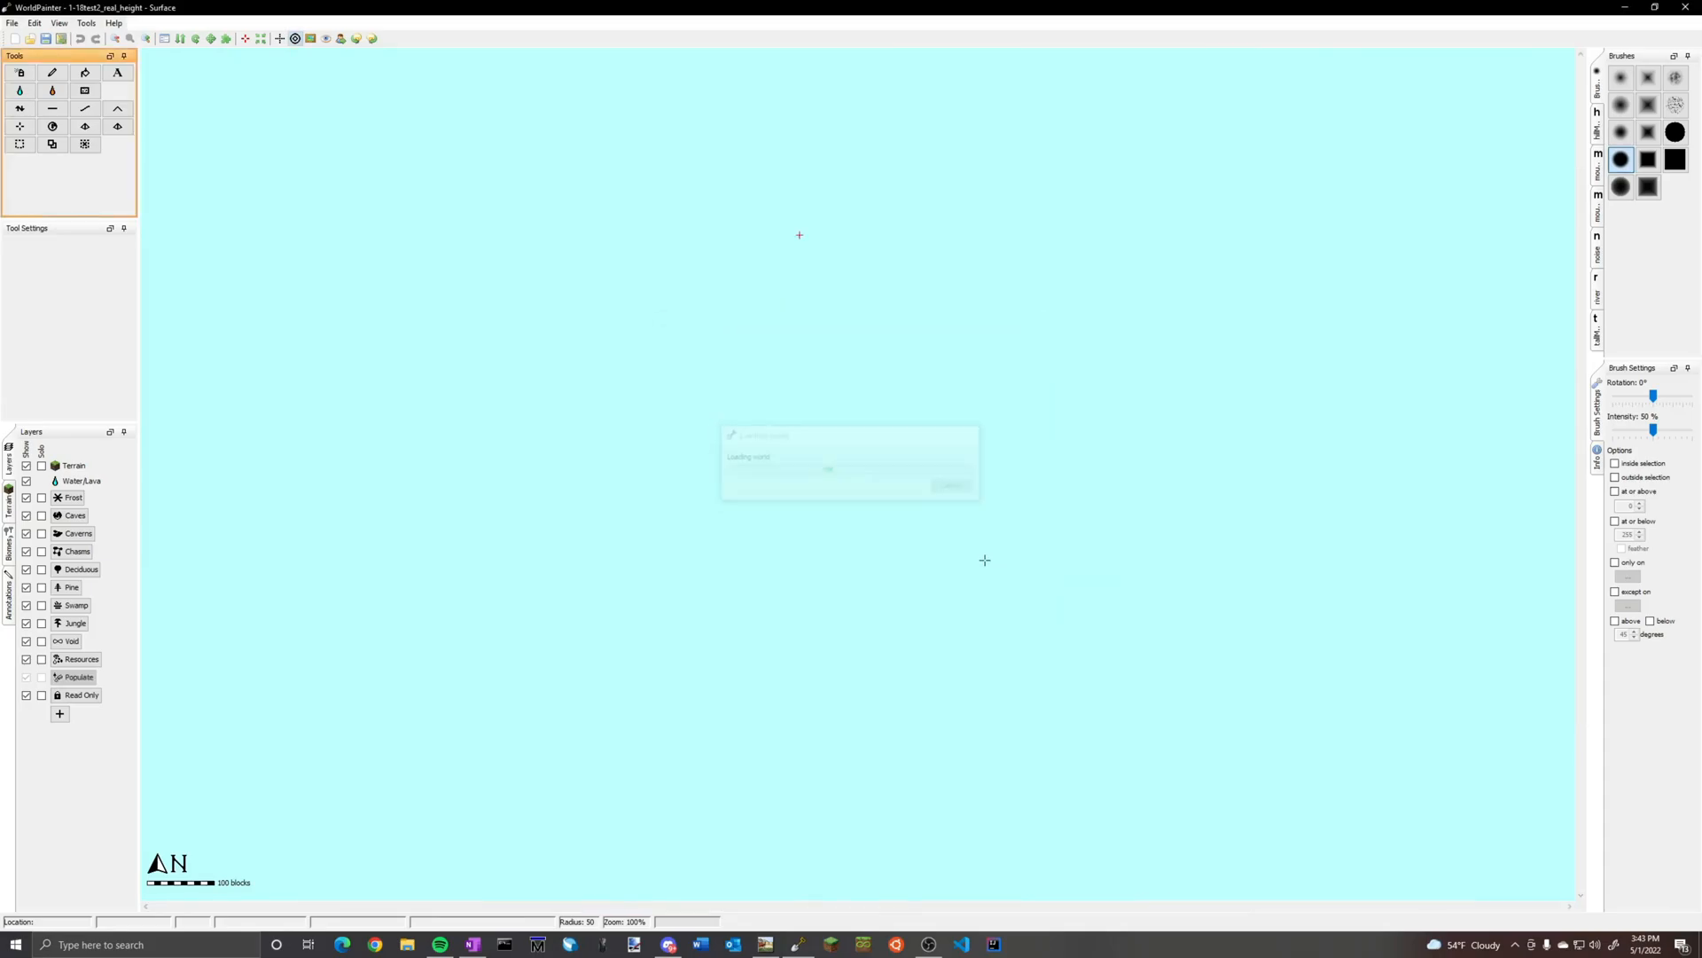
pyautogui.keyDown('ctrl'); pyautogui.scroll(-2, 856, 470); pyautogui.keyUp('ctrl')
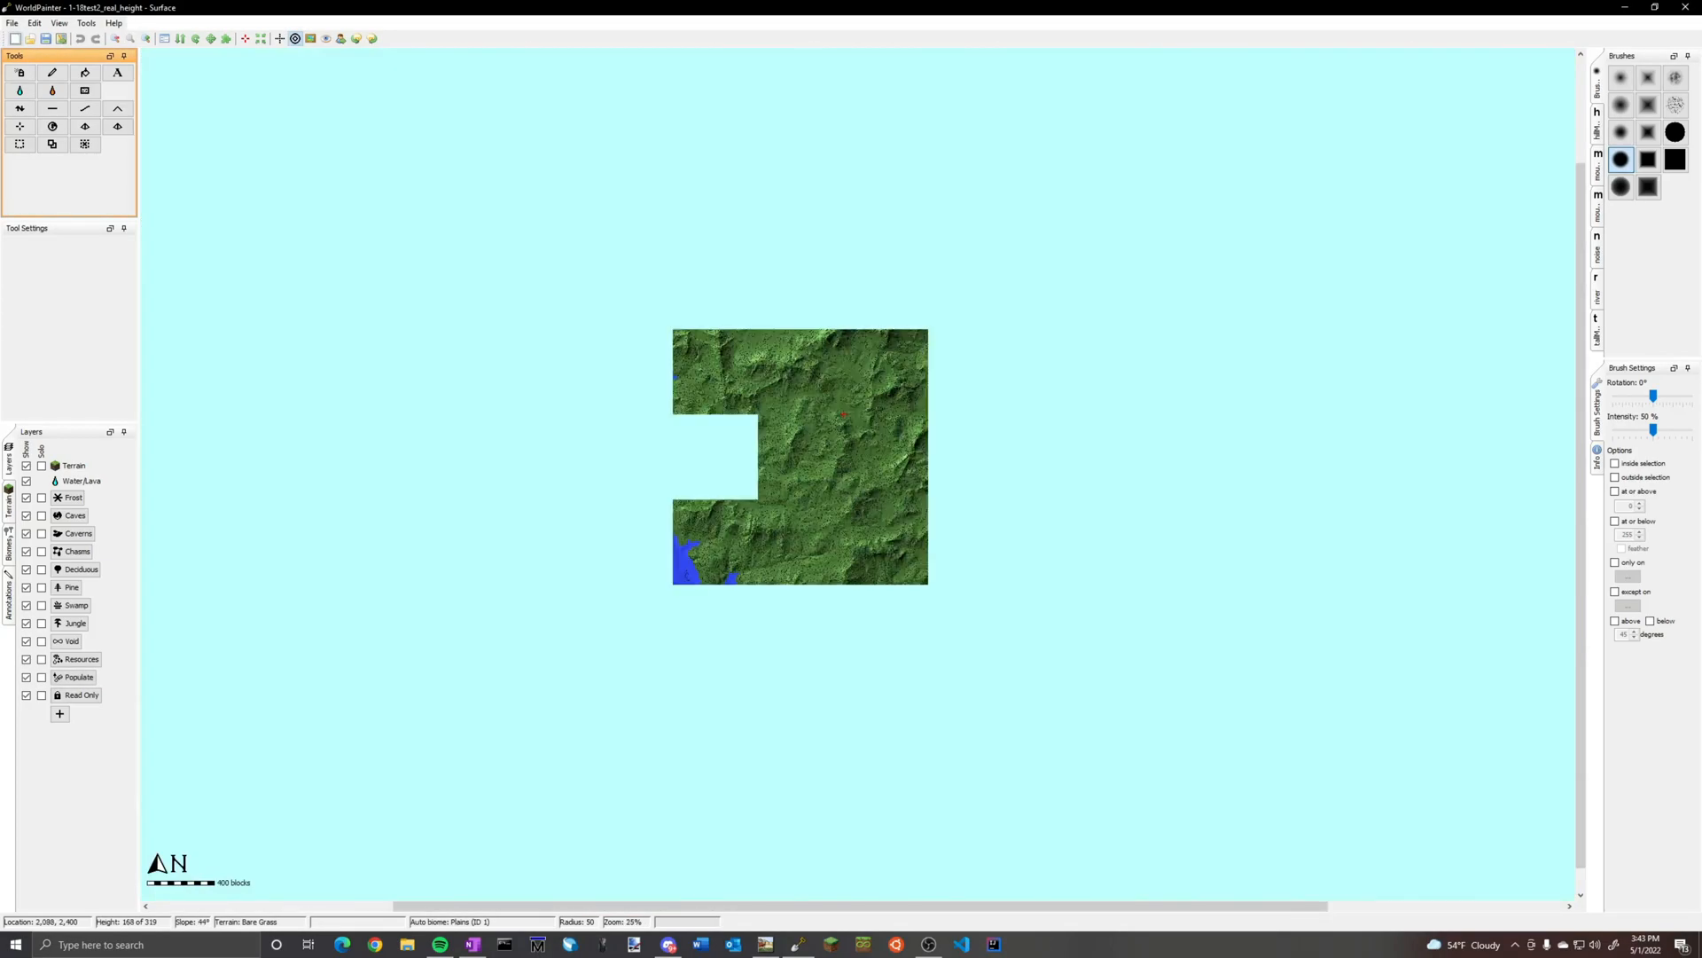
pyautogui.moveTo(1237, 347); pyautogui.dragTo(1250, 399, button='middle')
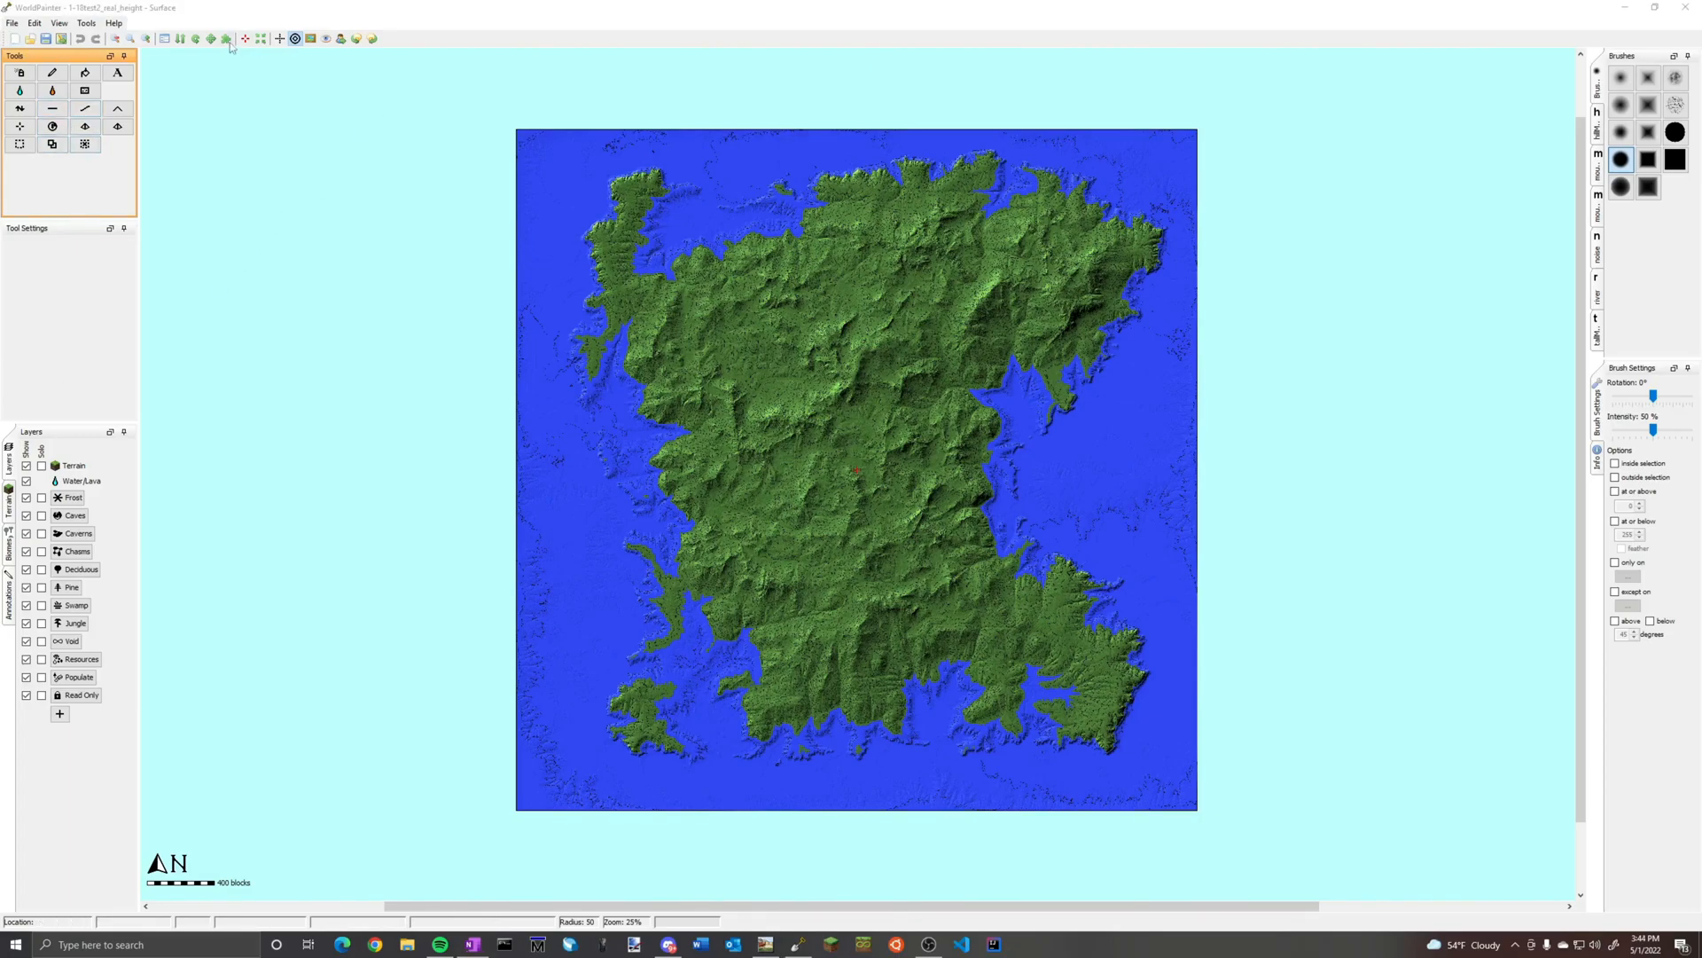
# Import the mask image 1.18test2-v2color.png as the Annotations layer at 100% scale with one to one mapping
pyautogui.click(33, 23)
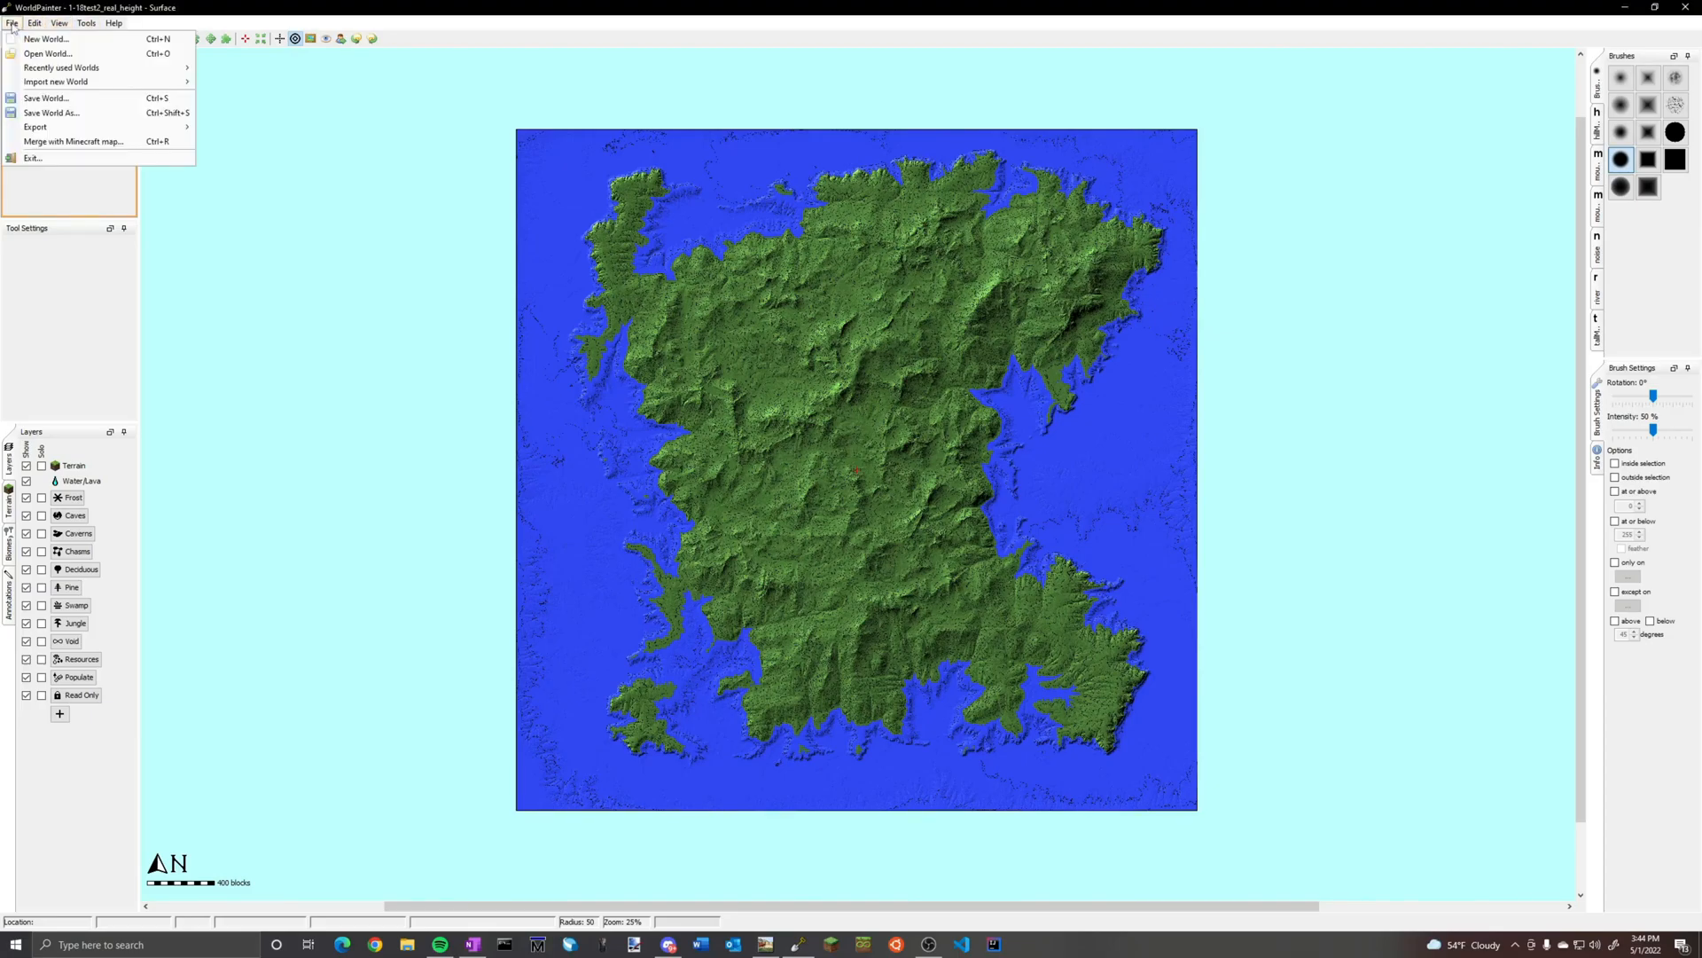
pyautogui.moveTo(11, 24)
pyautogui.moveTo(71, 128)
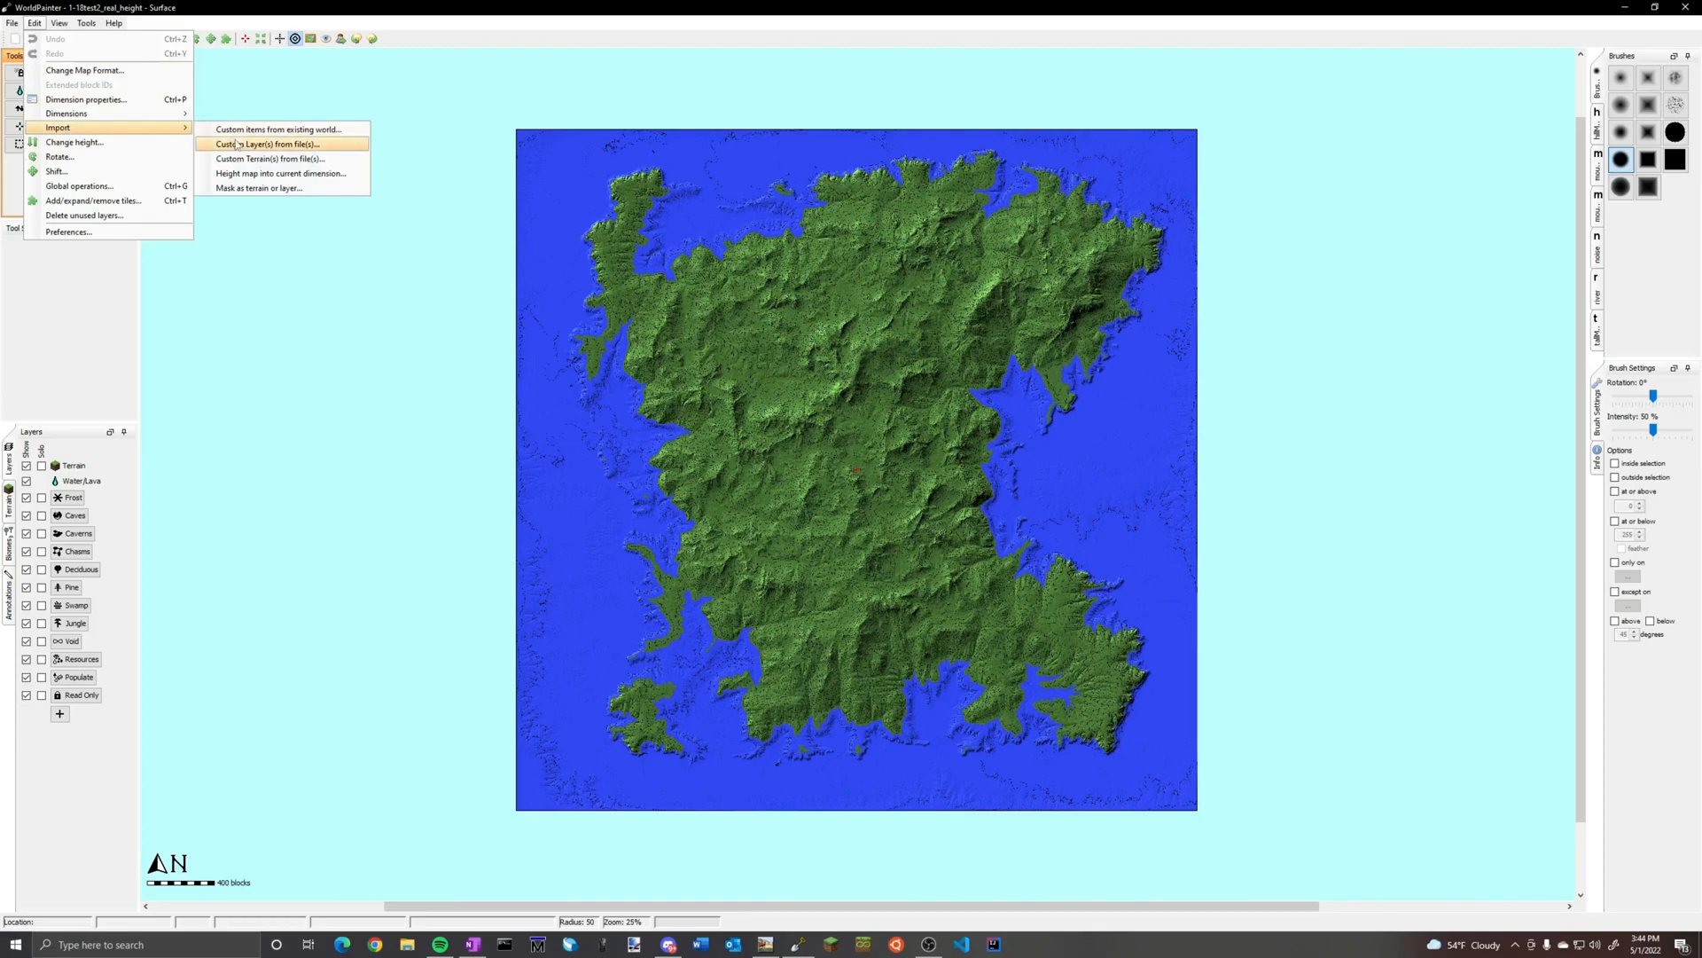
pyautogui.click(257, 188)
pyautogui.click(991, 380)
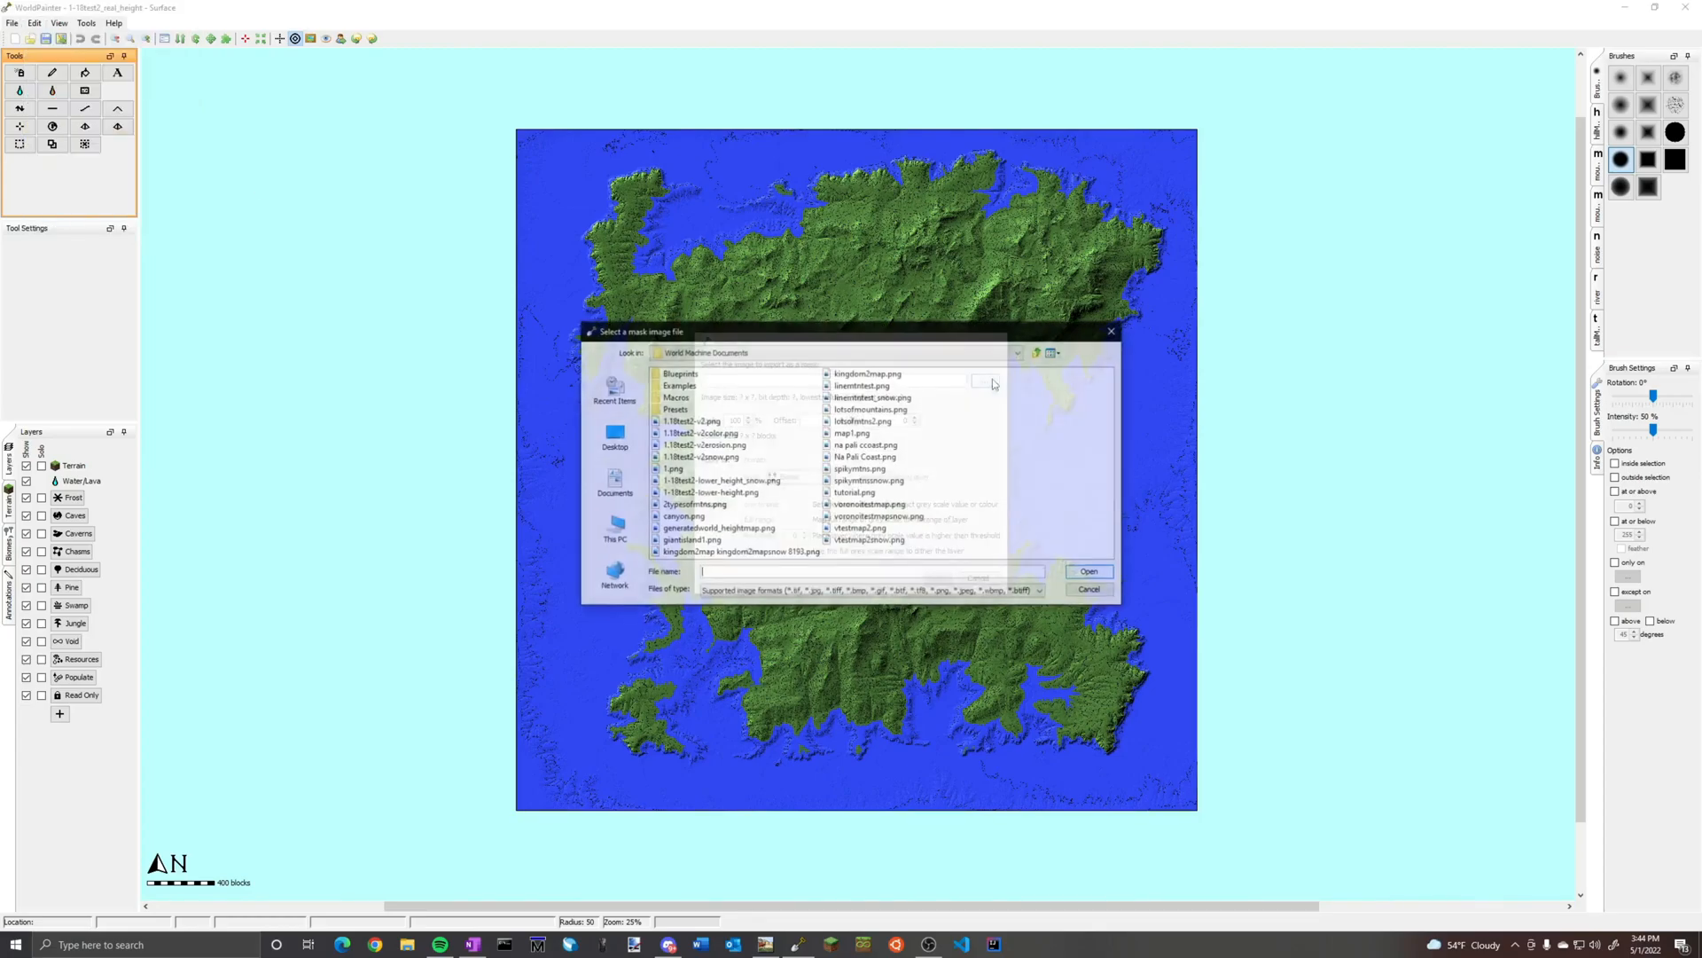
pyautogui.click(700, 433)
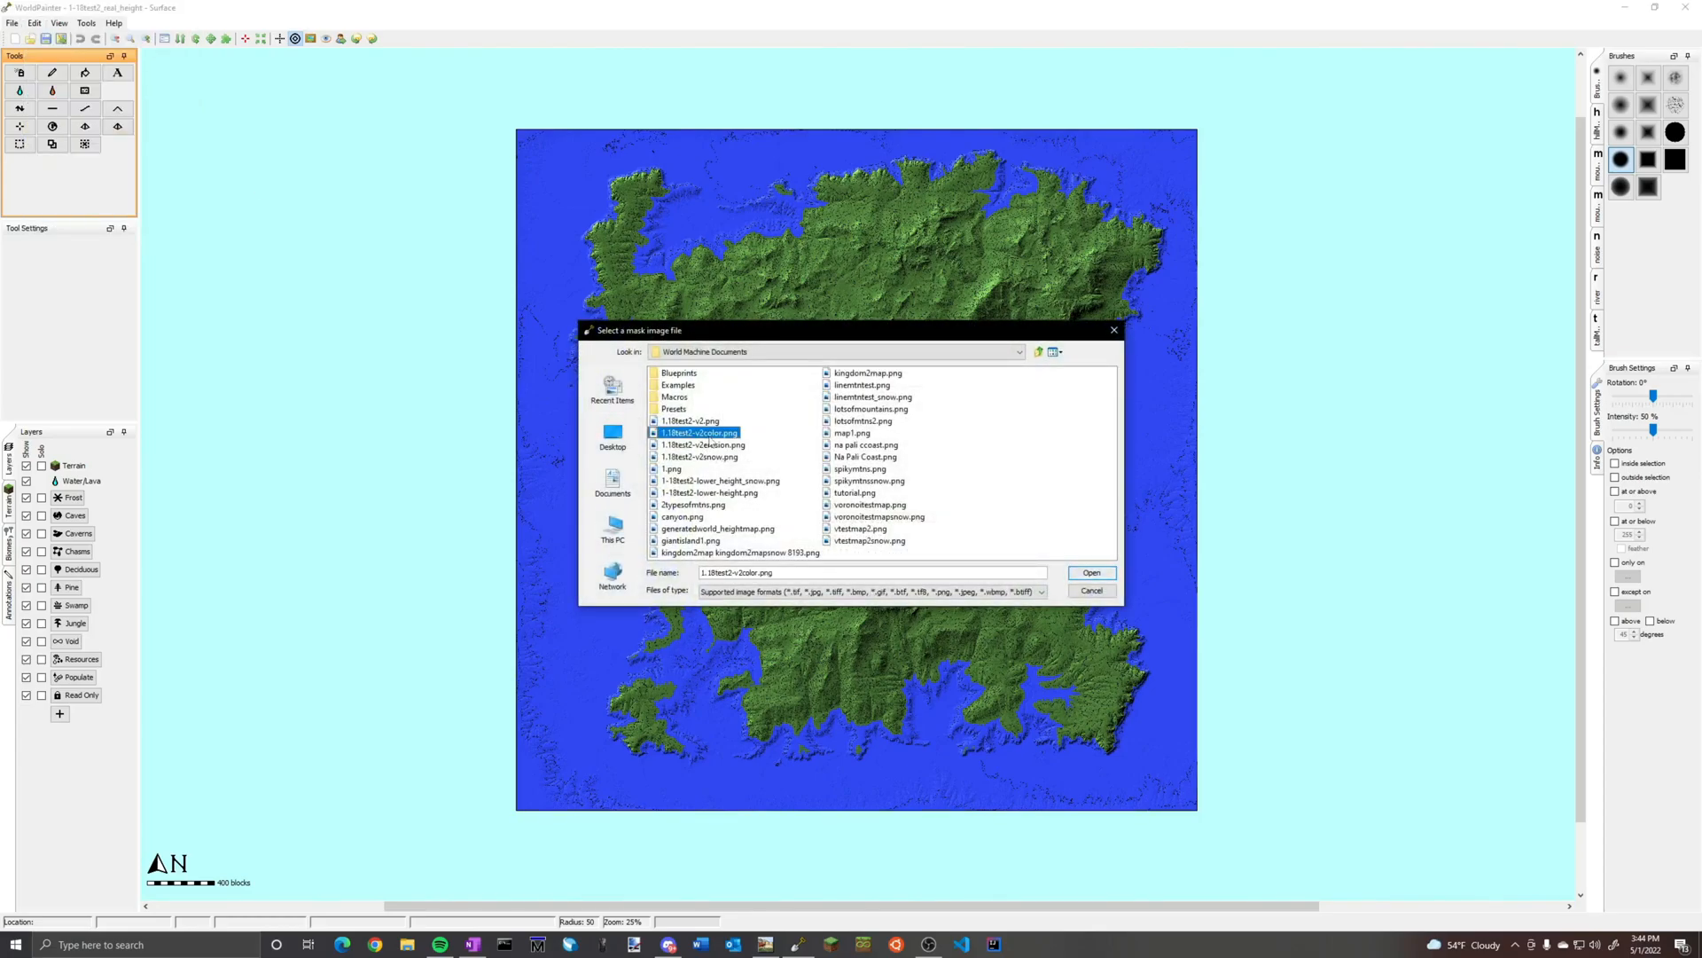
pyautogui.click(1091, 573)
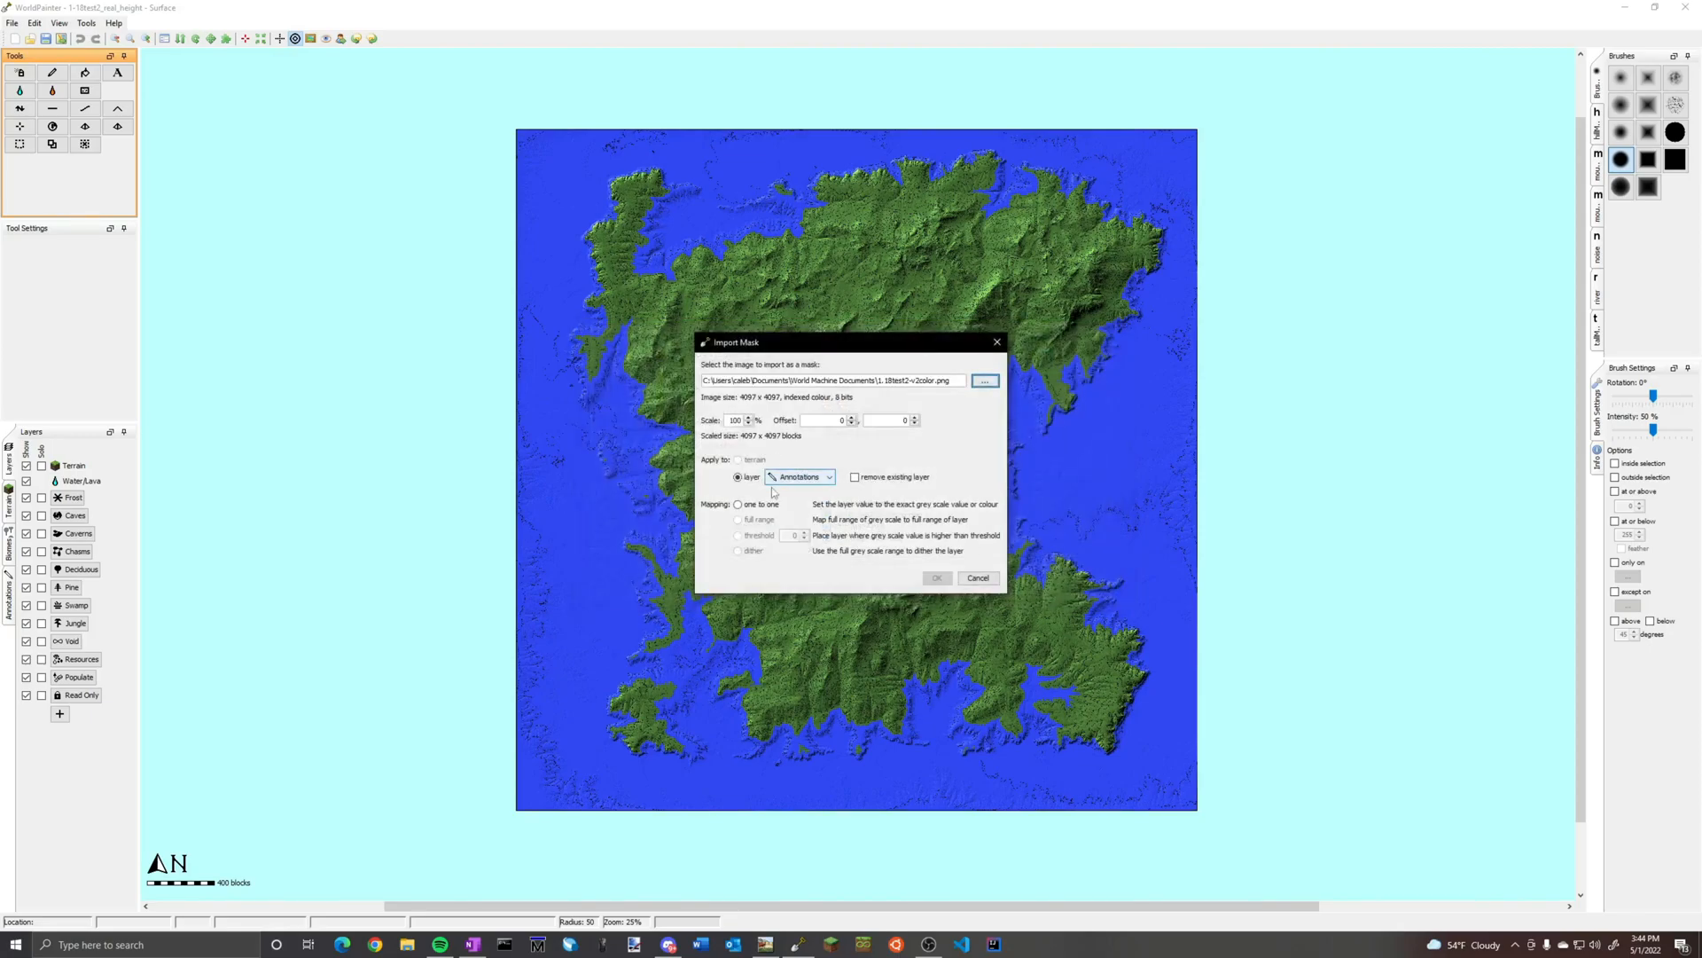
pyautogui.click(754, 503)
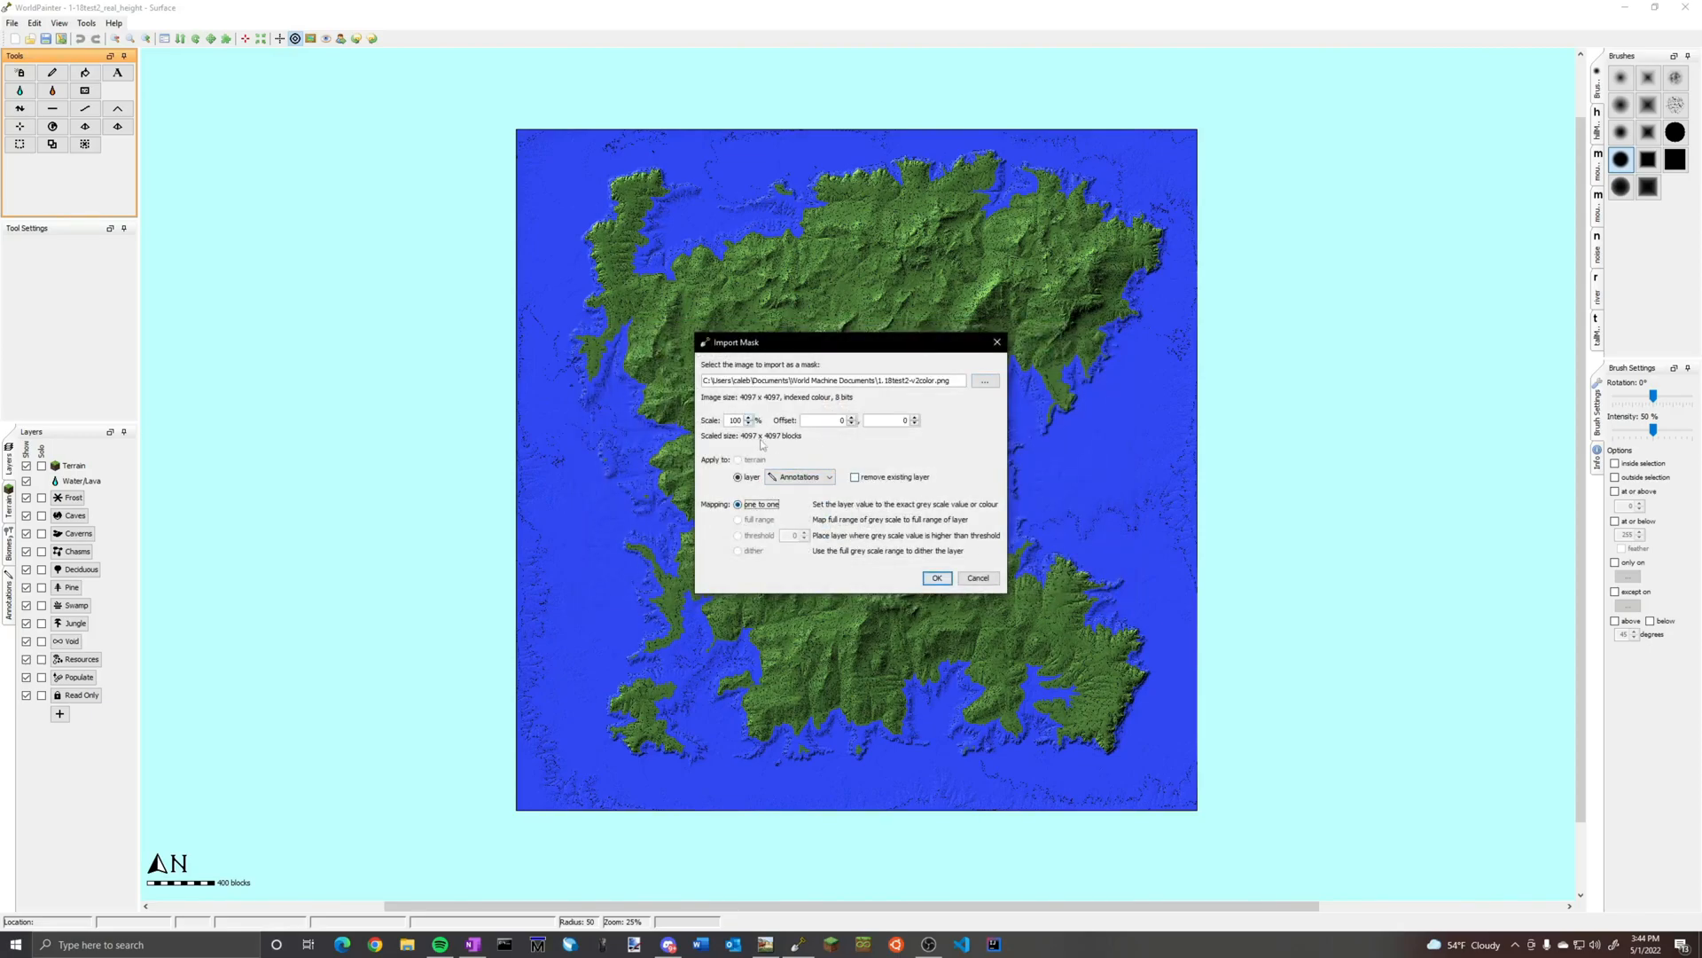
pyautogui.click(936, 579)
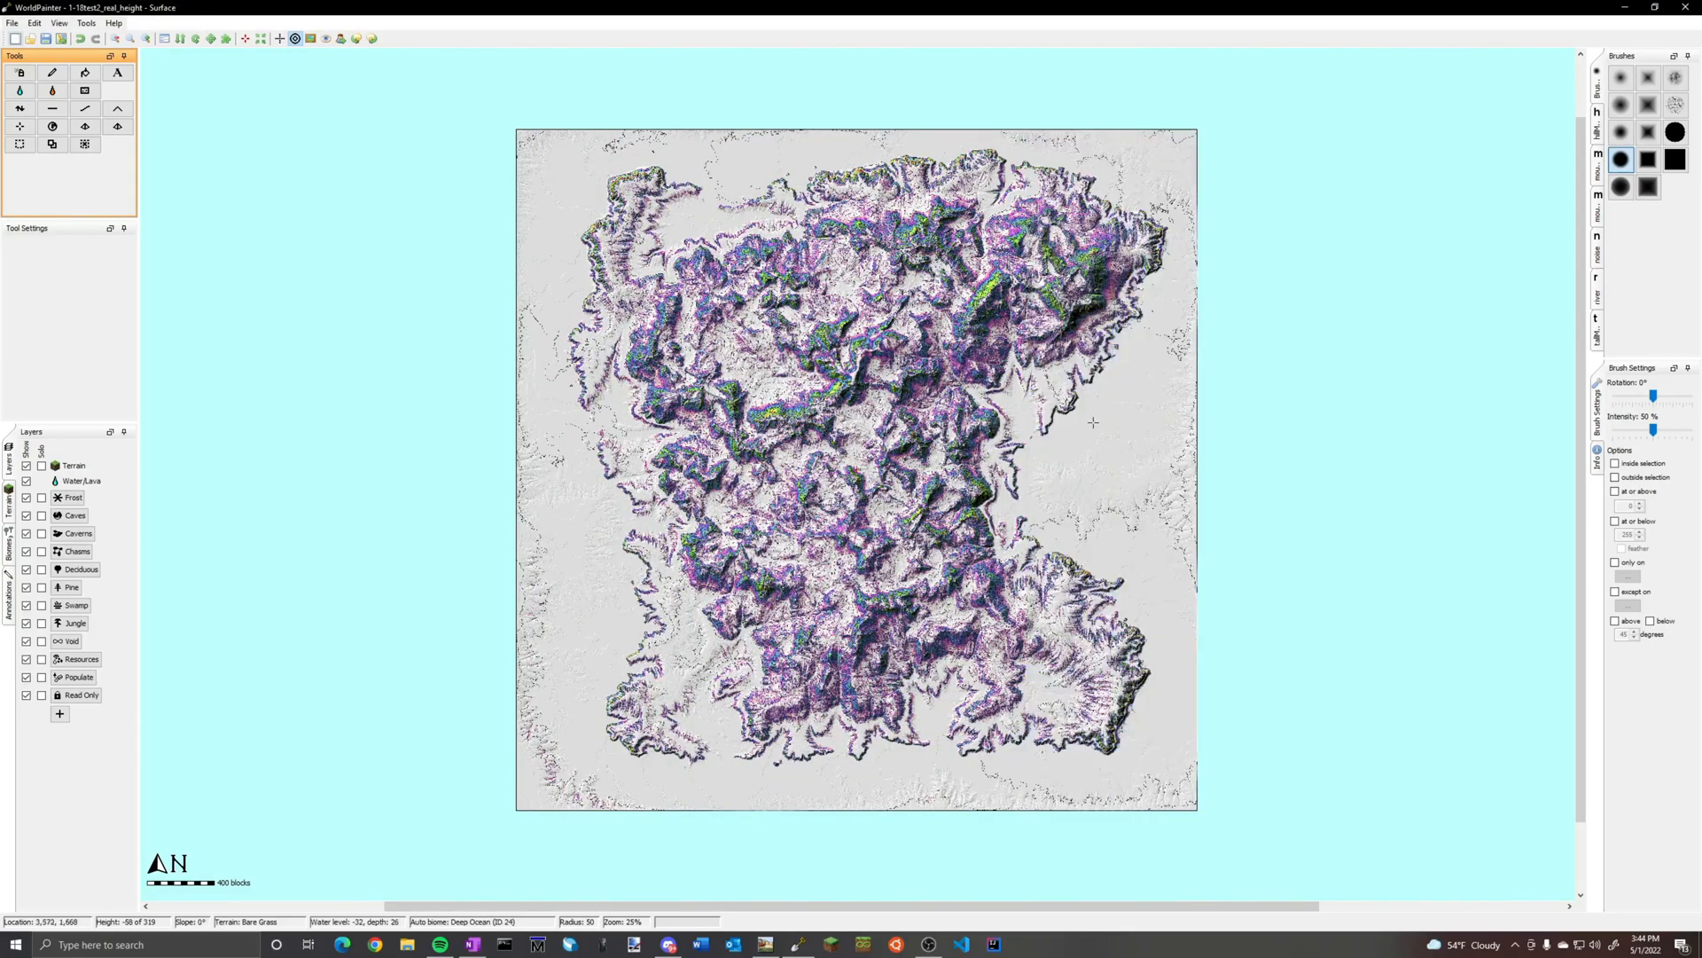
# Examine the imported colour annotations on the mountain slopes and across the whole island
pyautogui.scroll(1, 904, 335)
pyautogui.scroll(1, 905, 335)
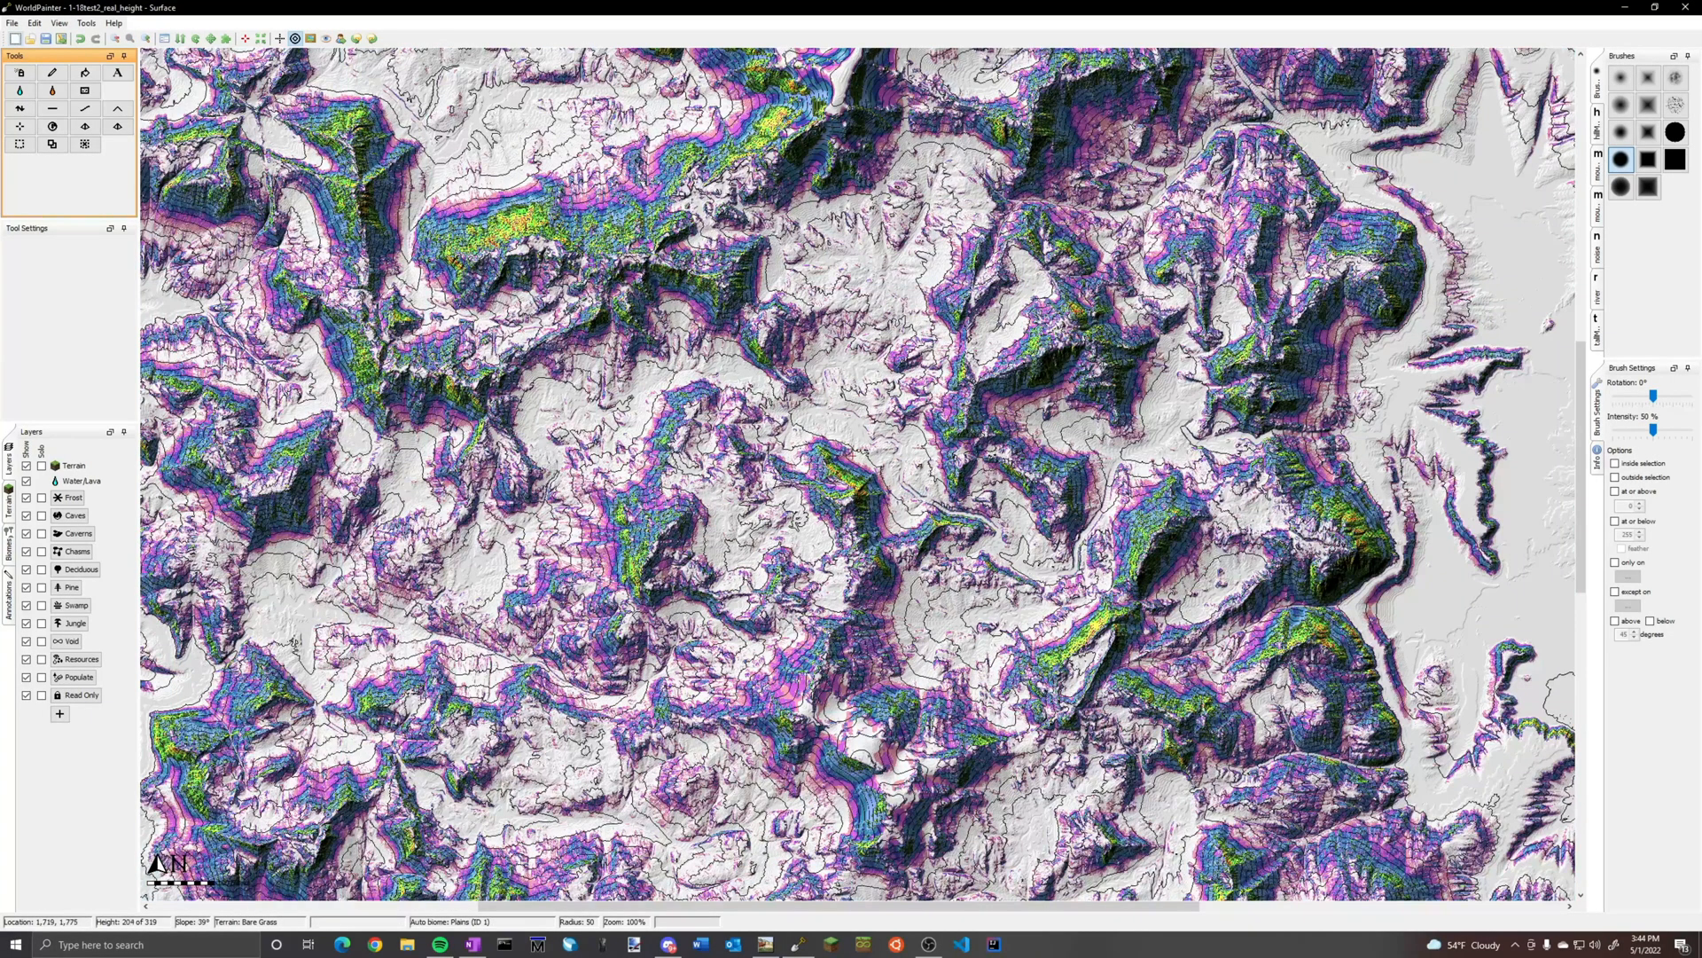
pyautogui.scroll(2, 1020, 476)
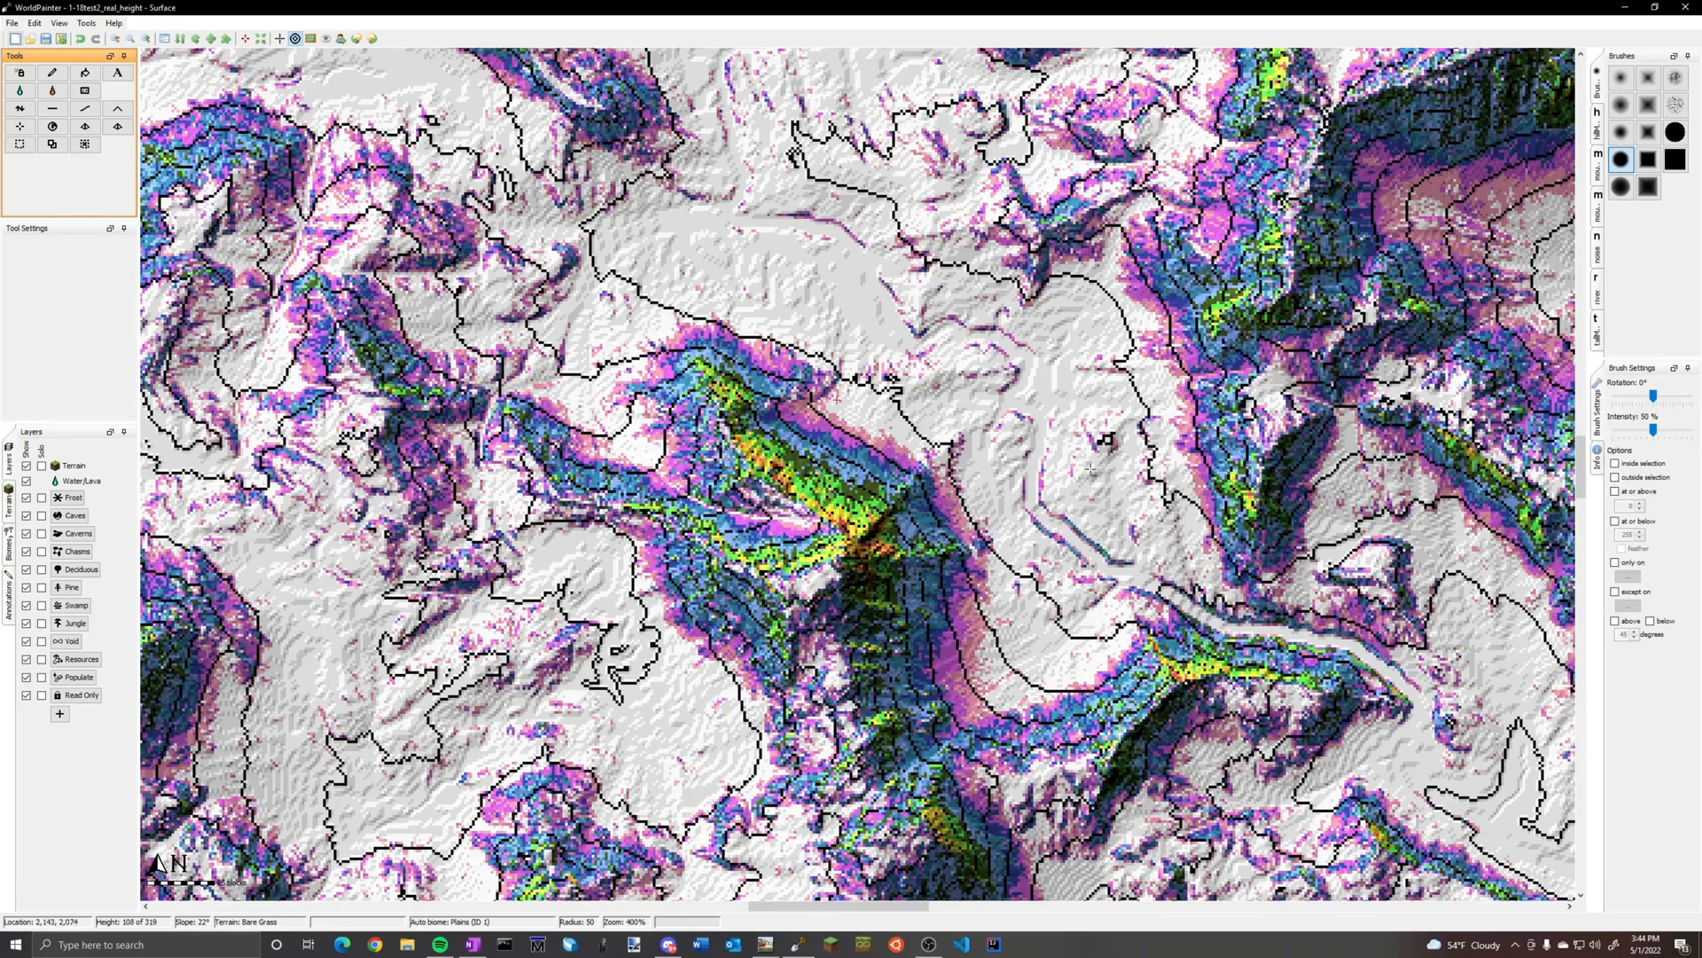
pyautogui.scroll(-3, 1091, 468)
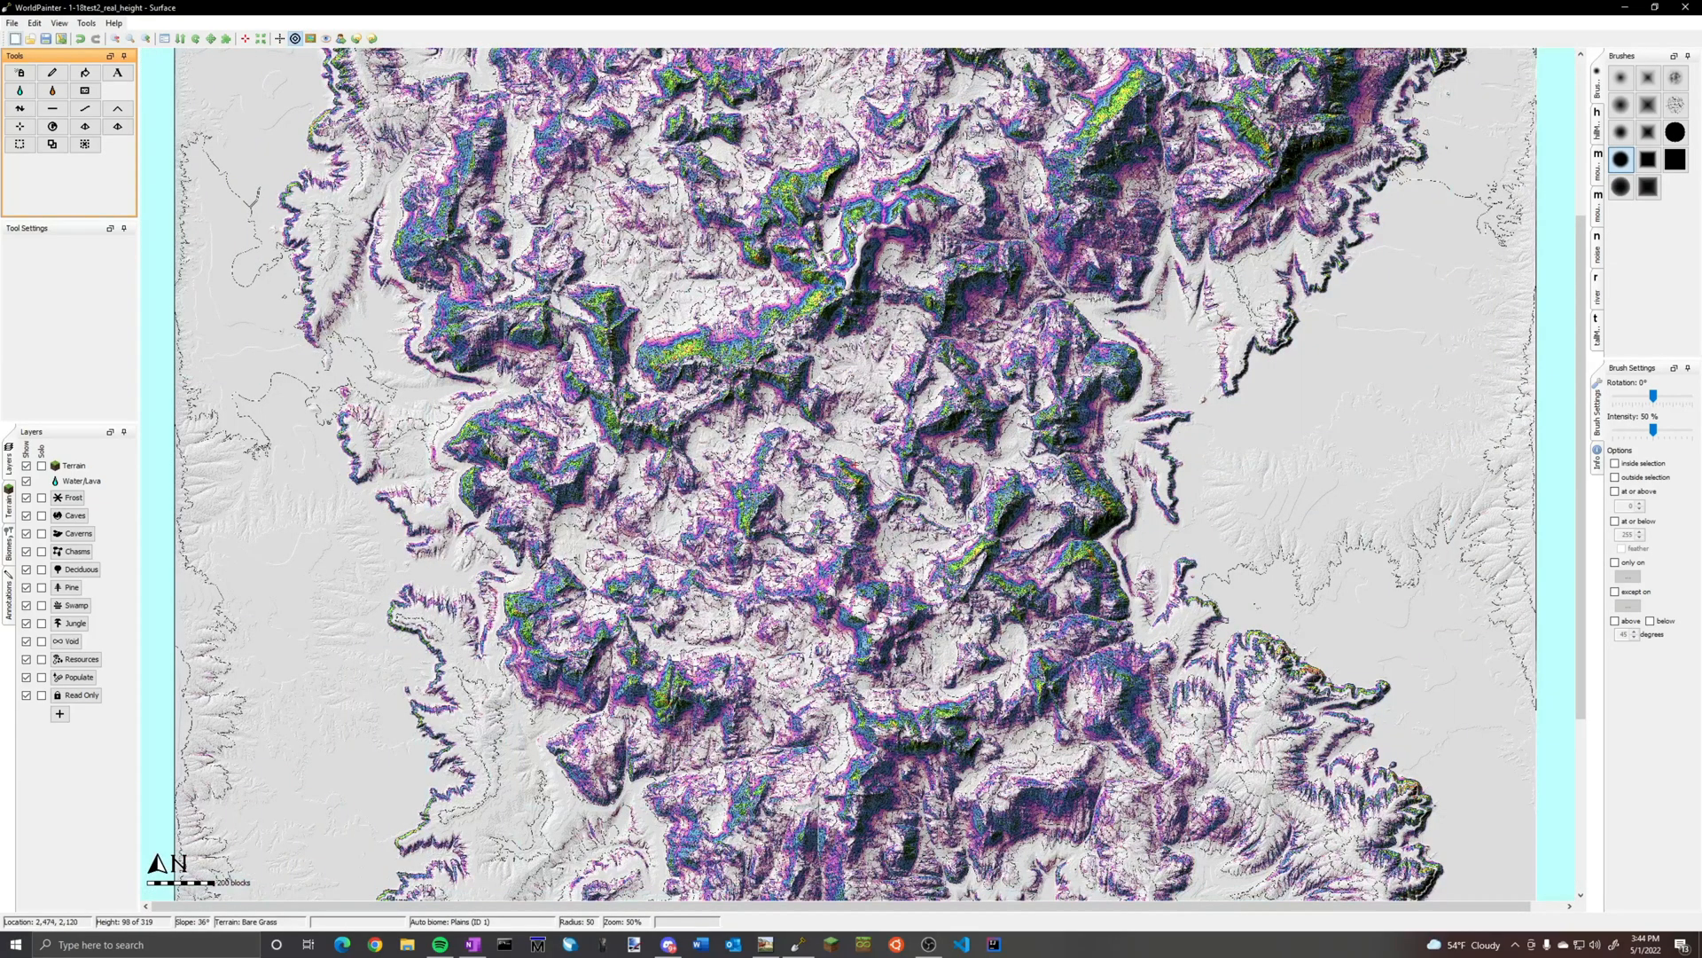
pyautogui.scroll(-1, 857, 471)
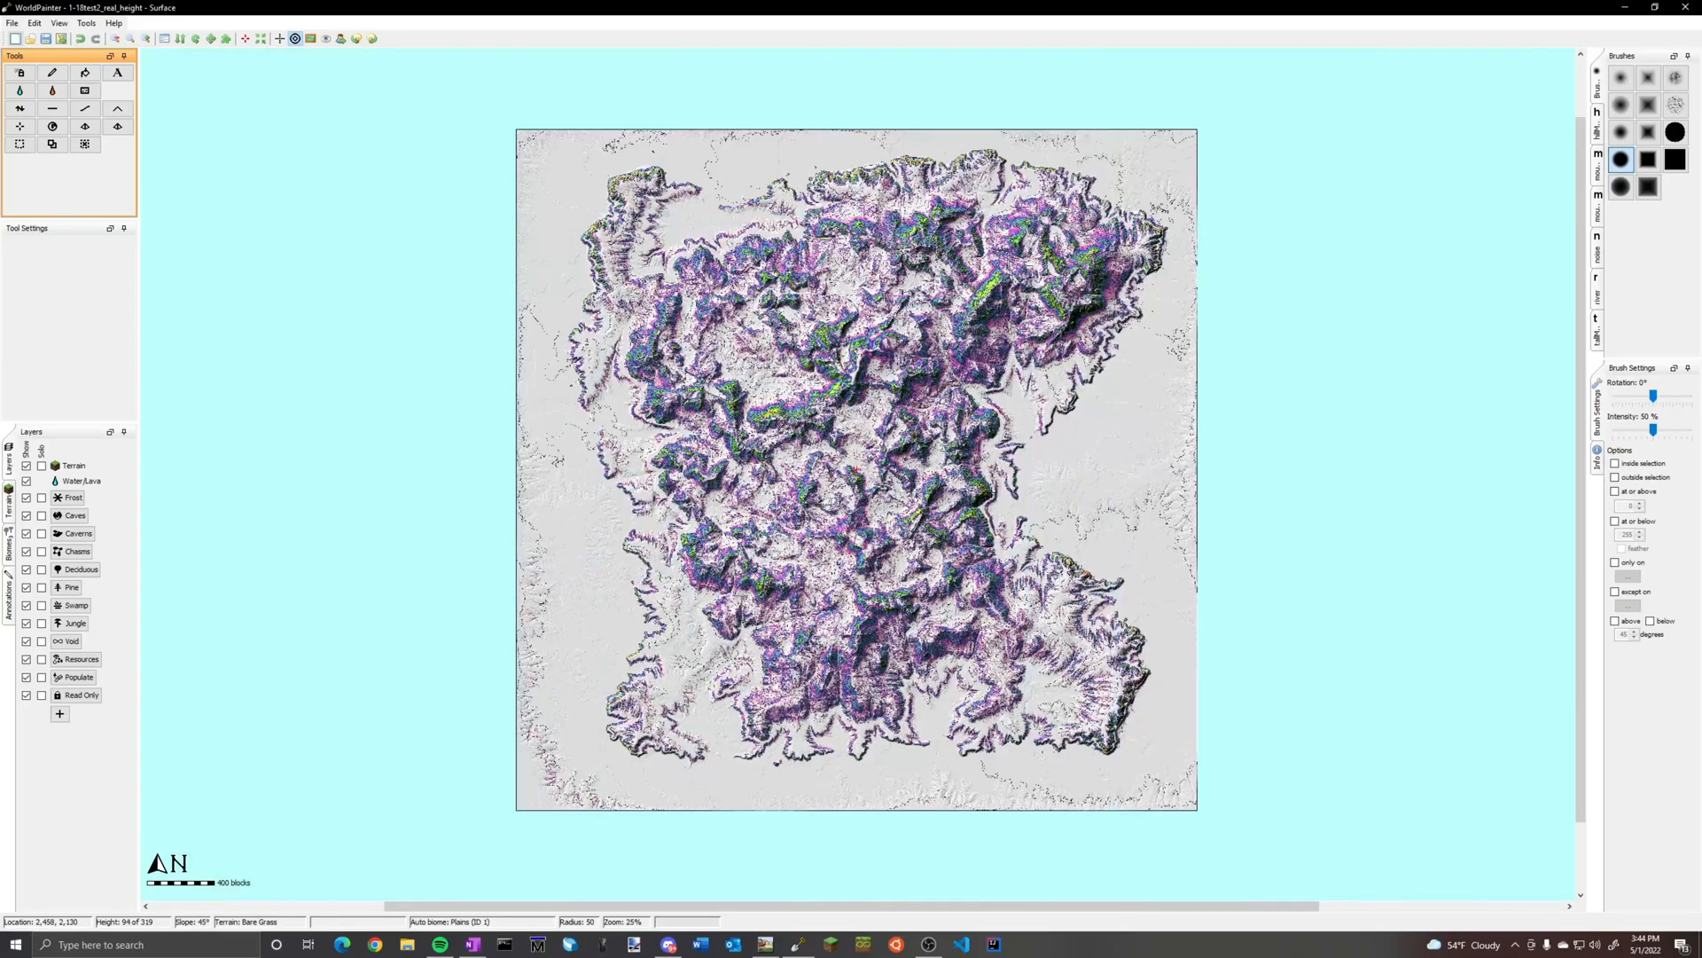
pyautogui.scroll(1, 858, 471)
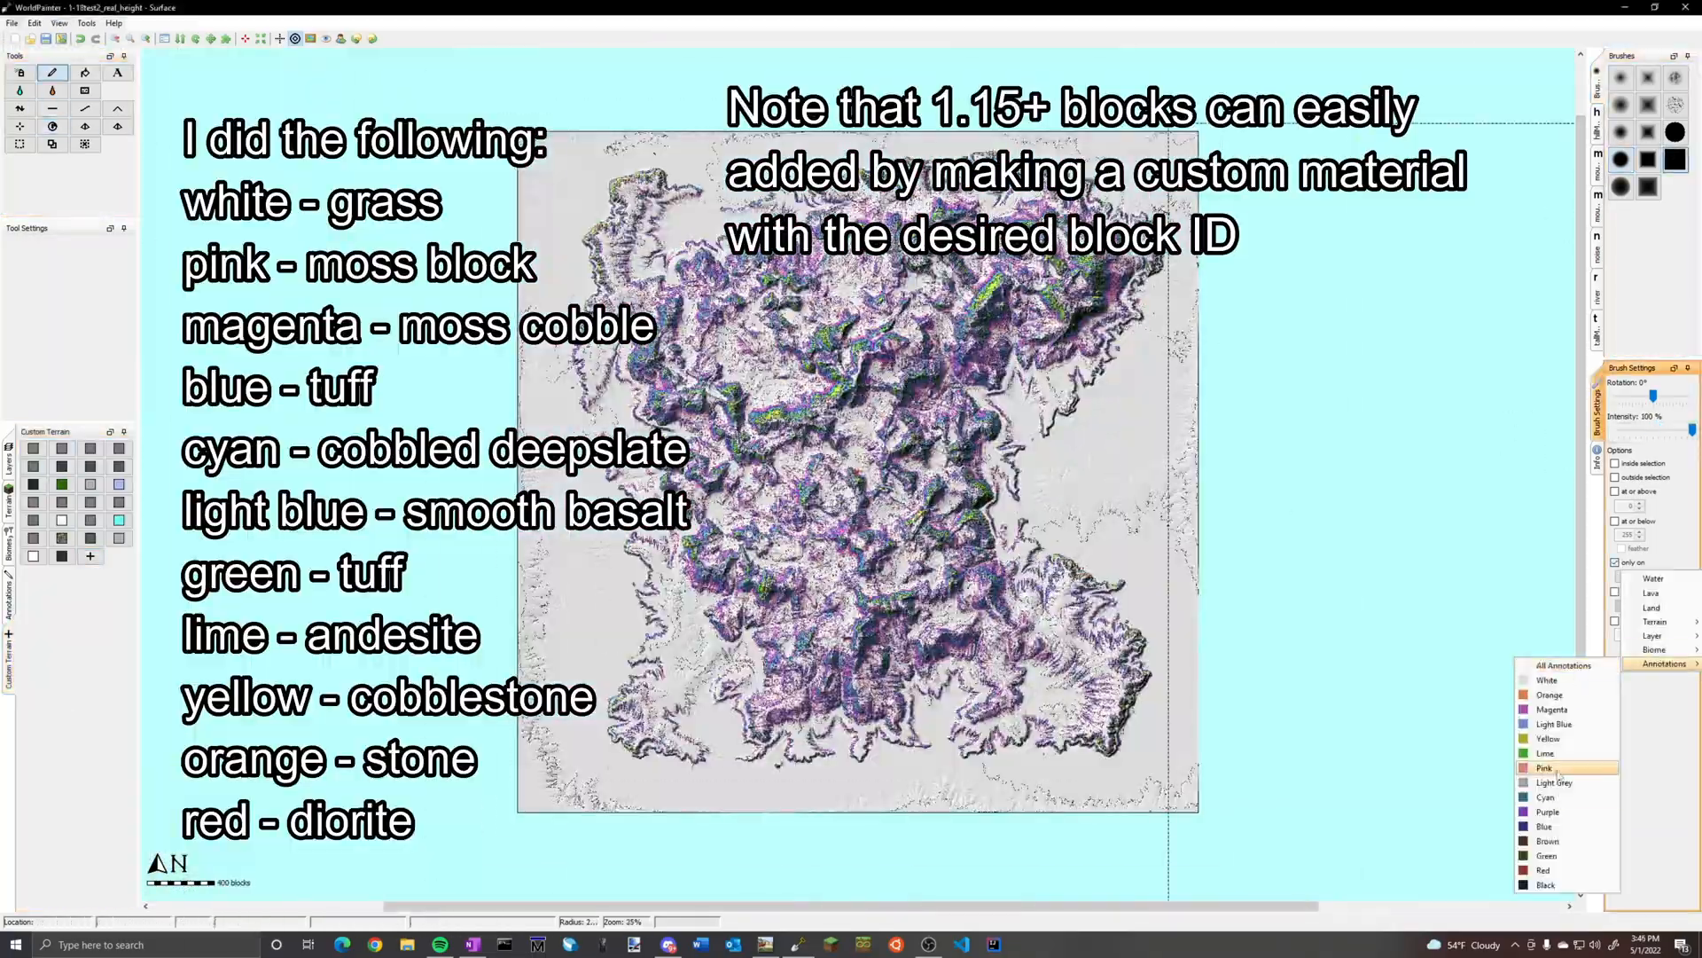
# Paint moss block only on the pink annotations and mossy cobblestone only on the magenta annotations
pyautogui.click(1559, 772)
pyautogui.scroll(-1, 857, 470)
pyautogui.click(1656, 577)
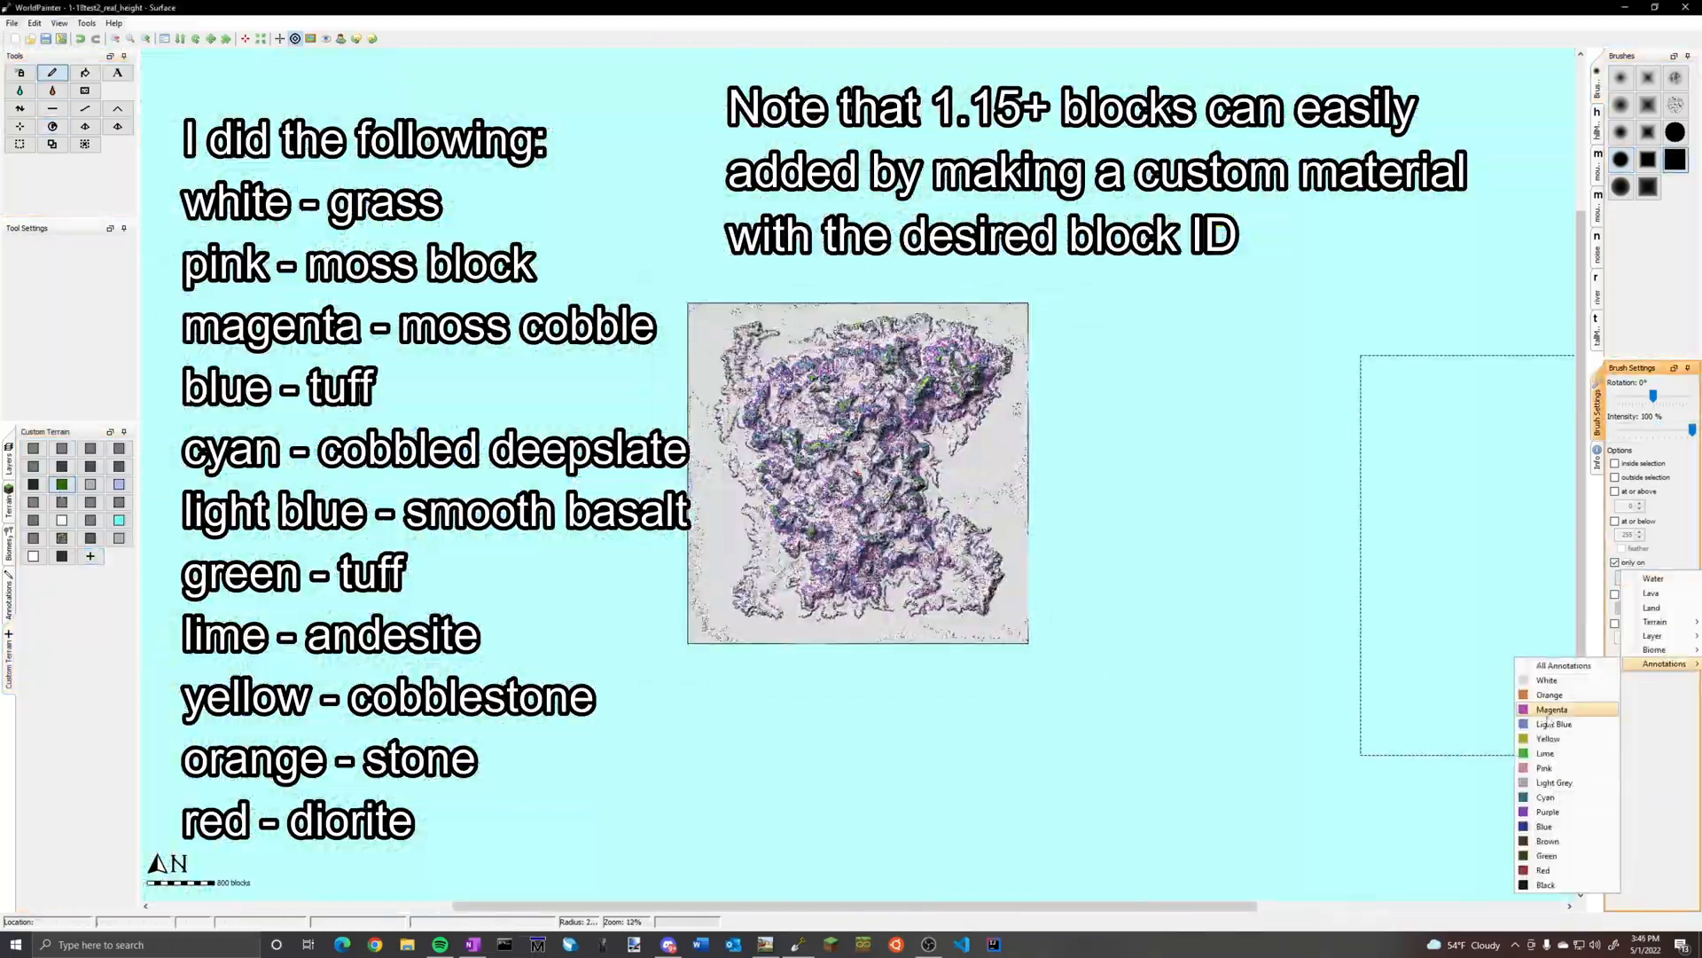
pyautogui.scroll(1, 858, 471)
# Paint the cobbled deepslate custom terrain over the island, restricted to the cyan annotations
pyautogui.click(91, 466)
pyautogui.click(1545, 797)
pyautogui.scroll(-1, 857, 471)
pyautogui.scroll(2, 764, 470)
pyautogui.scroll(-2, 855, 486)
# Paint smooth basalt only on the light blue annotations and tuff only on the green annotations
pyautogui.click(1656, 577)
pyautogui.click(1546, 724)
pyautogui.click(119, 467)
pyautogui.click(1656, 577)
pyautogui.moveTo(1656, 665)
pyautogui.click(1545, 857)
# Paint andesite only on the lime annotations and stone only on the orange annotations
pyautogui.click(1656, 578)
pyautogui.click(1546, 752)
pyautogui.click(1656, 577)
pyautogui.click(1546, 694)
pyautogui.click(90, 556)
pyautogui.scroll(1, 806, 524)
# Paint diorite only on the red annotations and cobblestone only on the yellow annotations
pyautogui.click(1656, 577)
pyautogui.scroll(2, 941, 527)
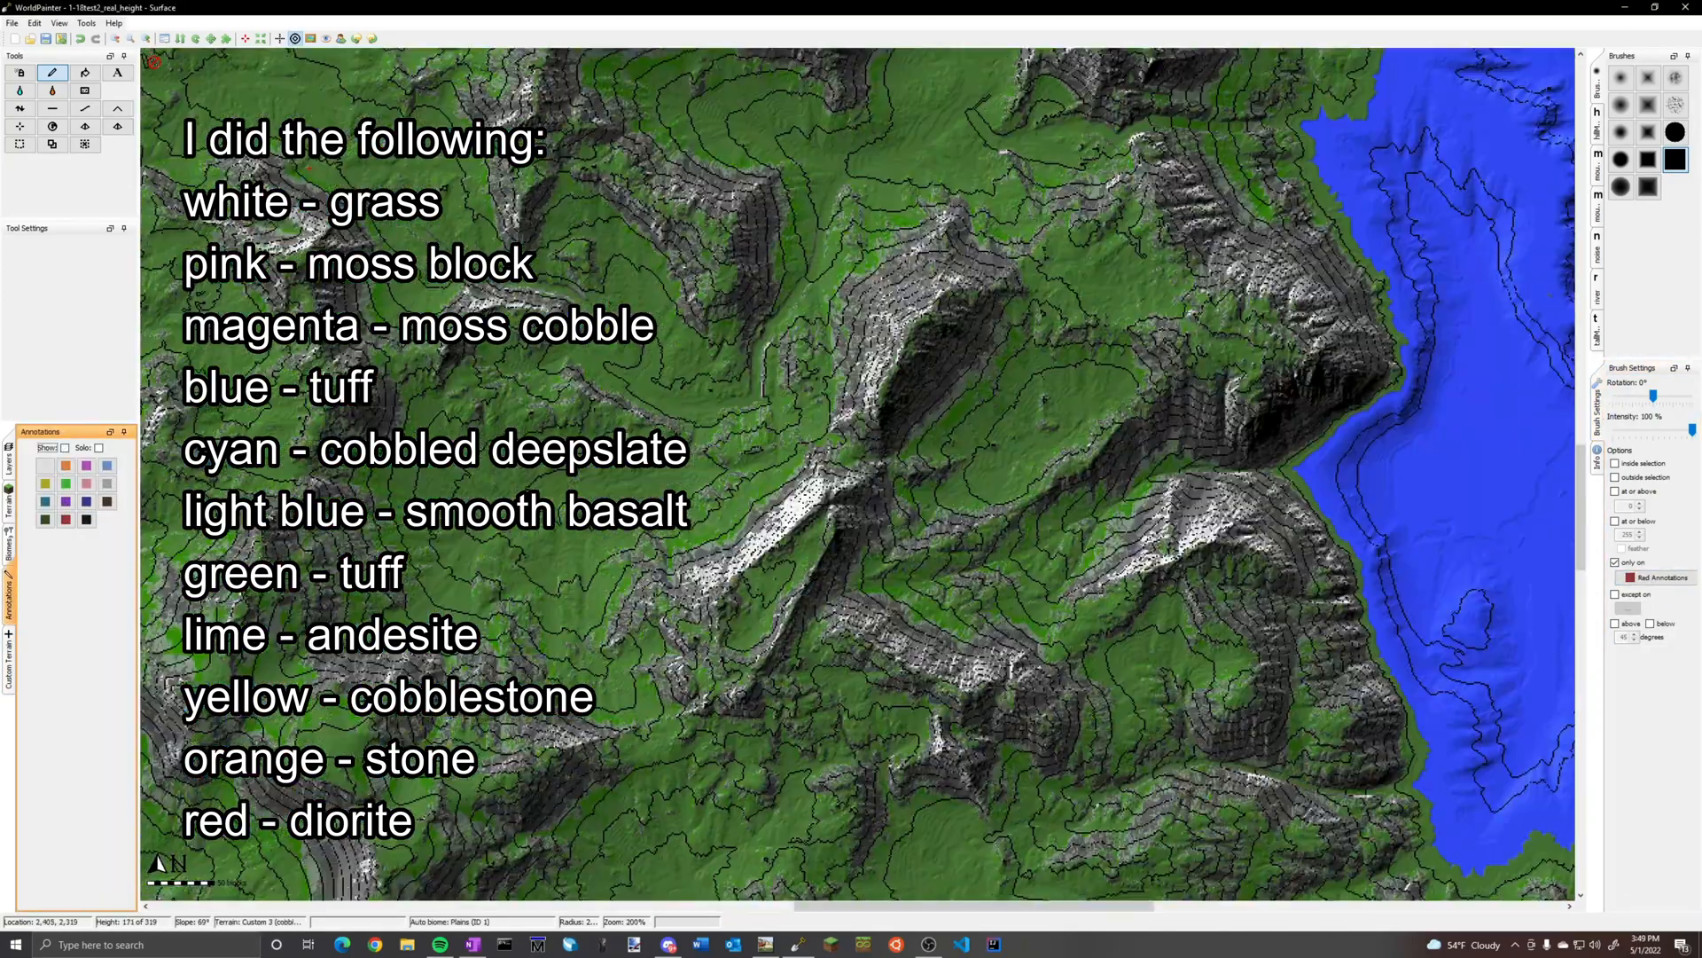
pyautogui.scroll(-2, 849, 479)
pyautogui.click(1656, 577)
pyautogui.click(1546, 739)
pyautogui.click(61, 502)
pyautogui.scroll(1, 843, 426)
pyautogui.scroll(-1, 812, 402)
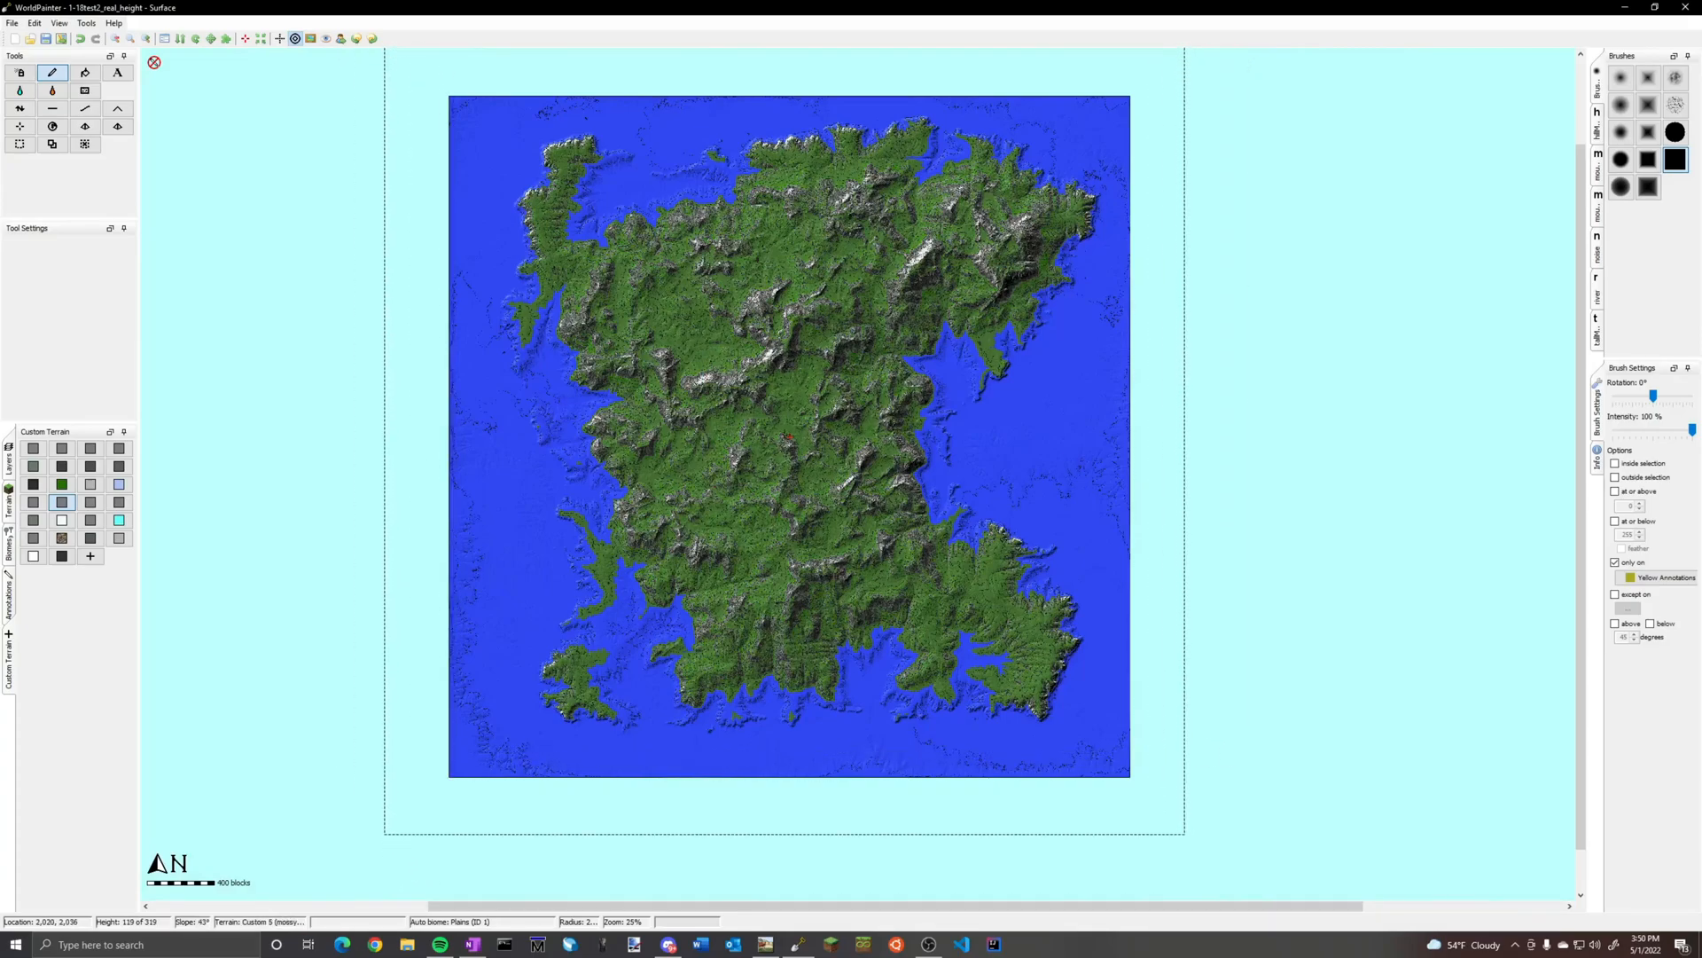
# Import the mask image 1.18test2-v2snow.png as the Annotations layer with one to one mapping
pyautogui.click(34, 23)
pyautogui.moveTo(102, 131)
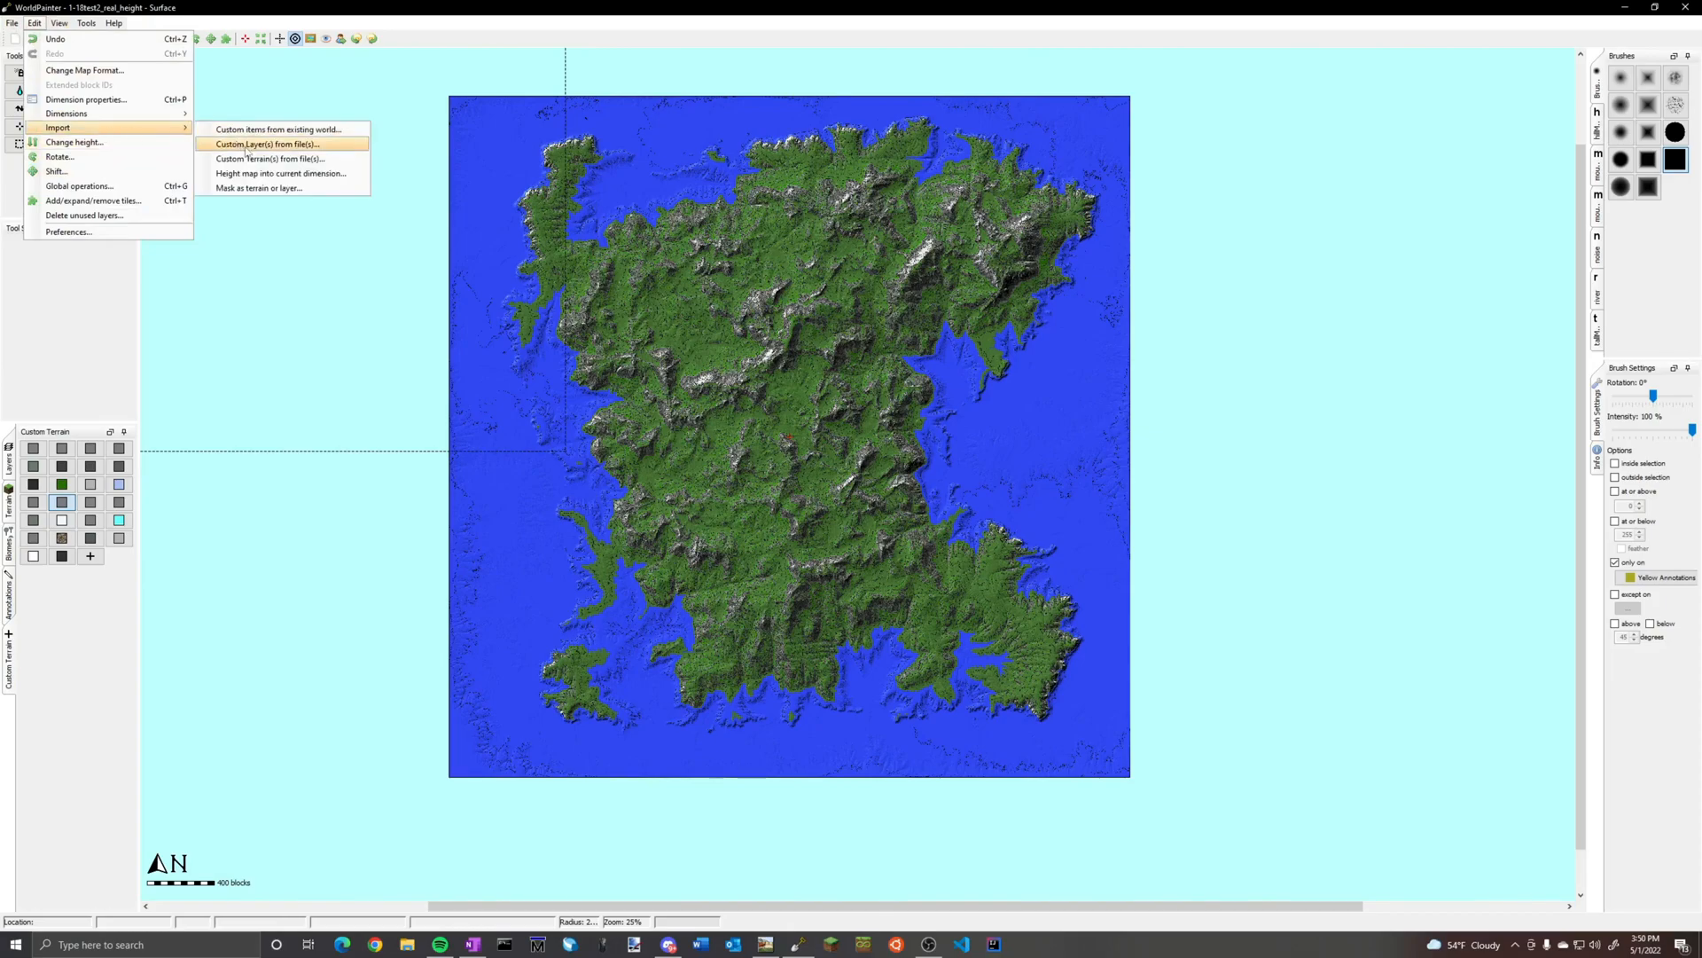
pyautogui.click(273, 188)
pyautogui.click(984, 380)
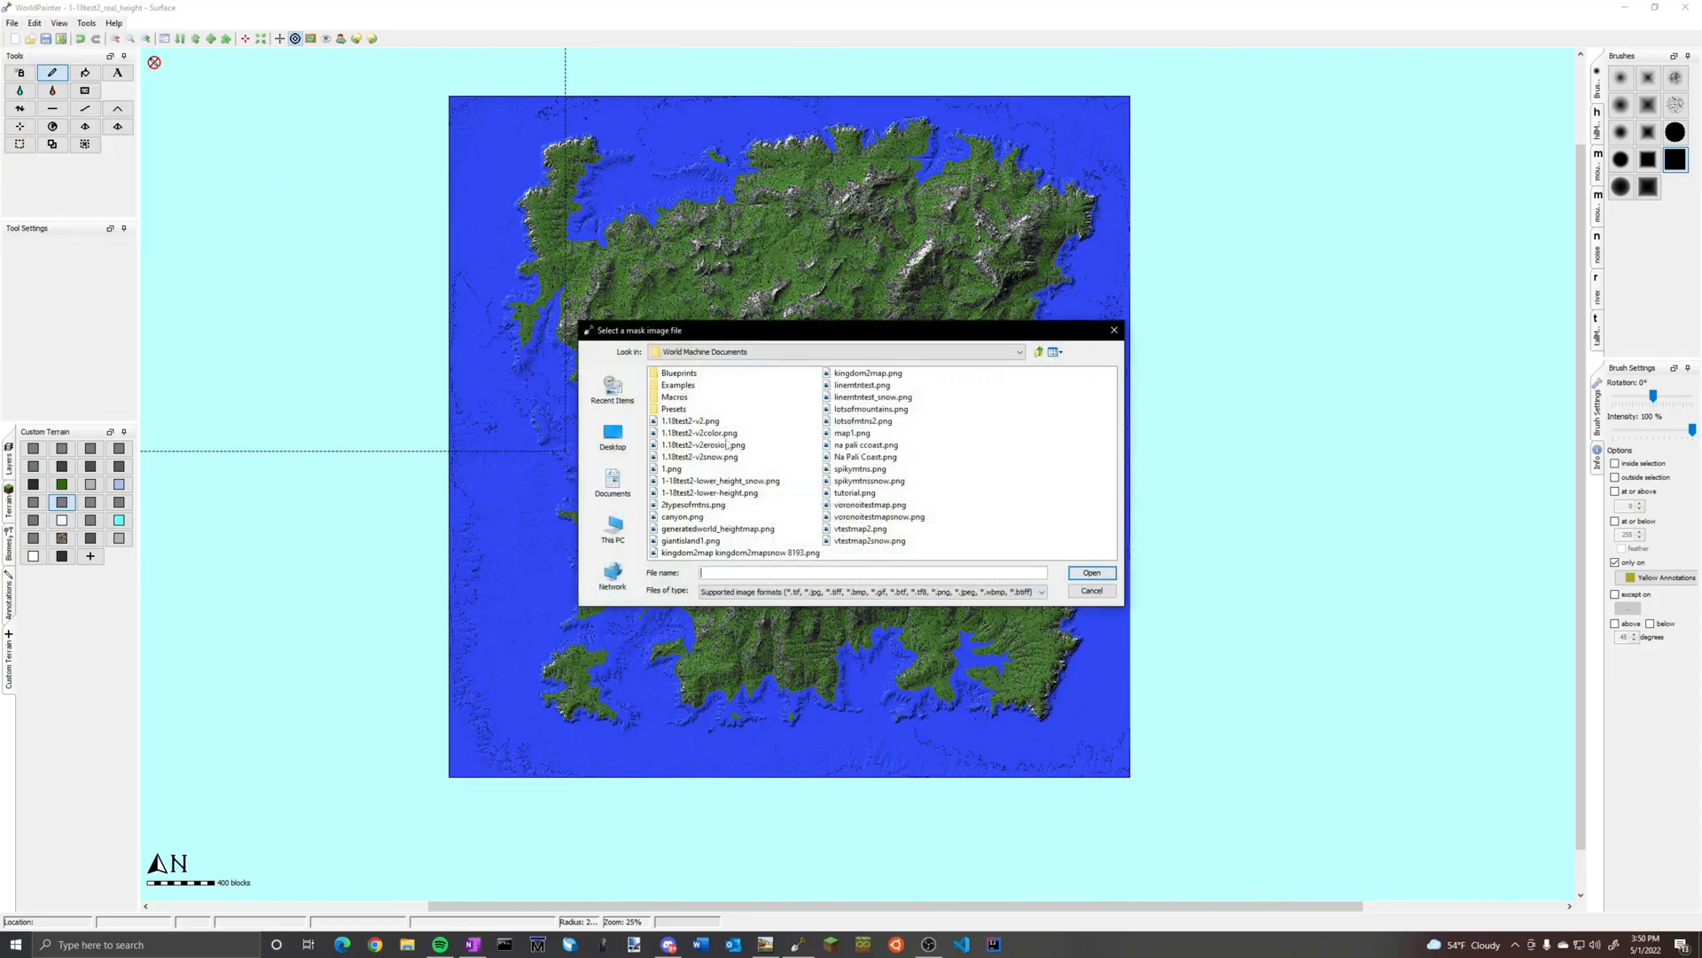
pyautogui.click(700, 457)
pyautogui.click(1090, 573)
pyautogui.click(738, 504)
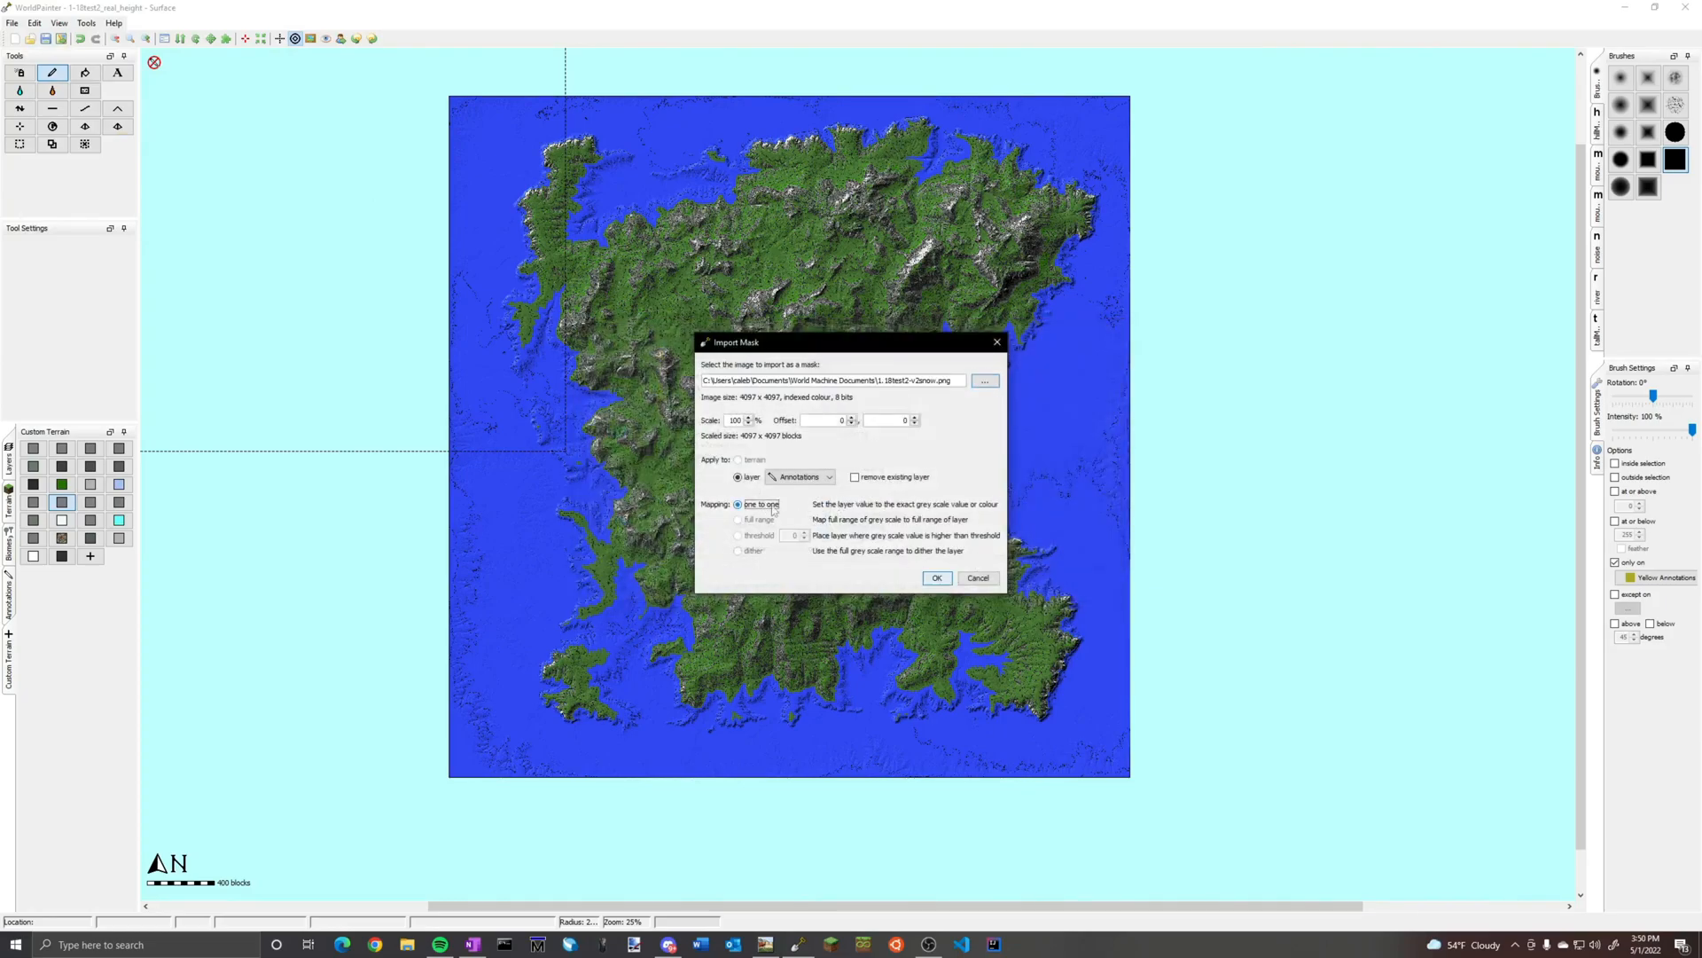
pyautogui.click(945, 577)
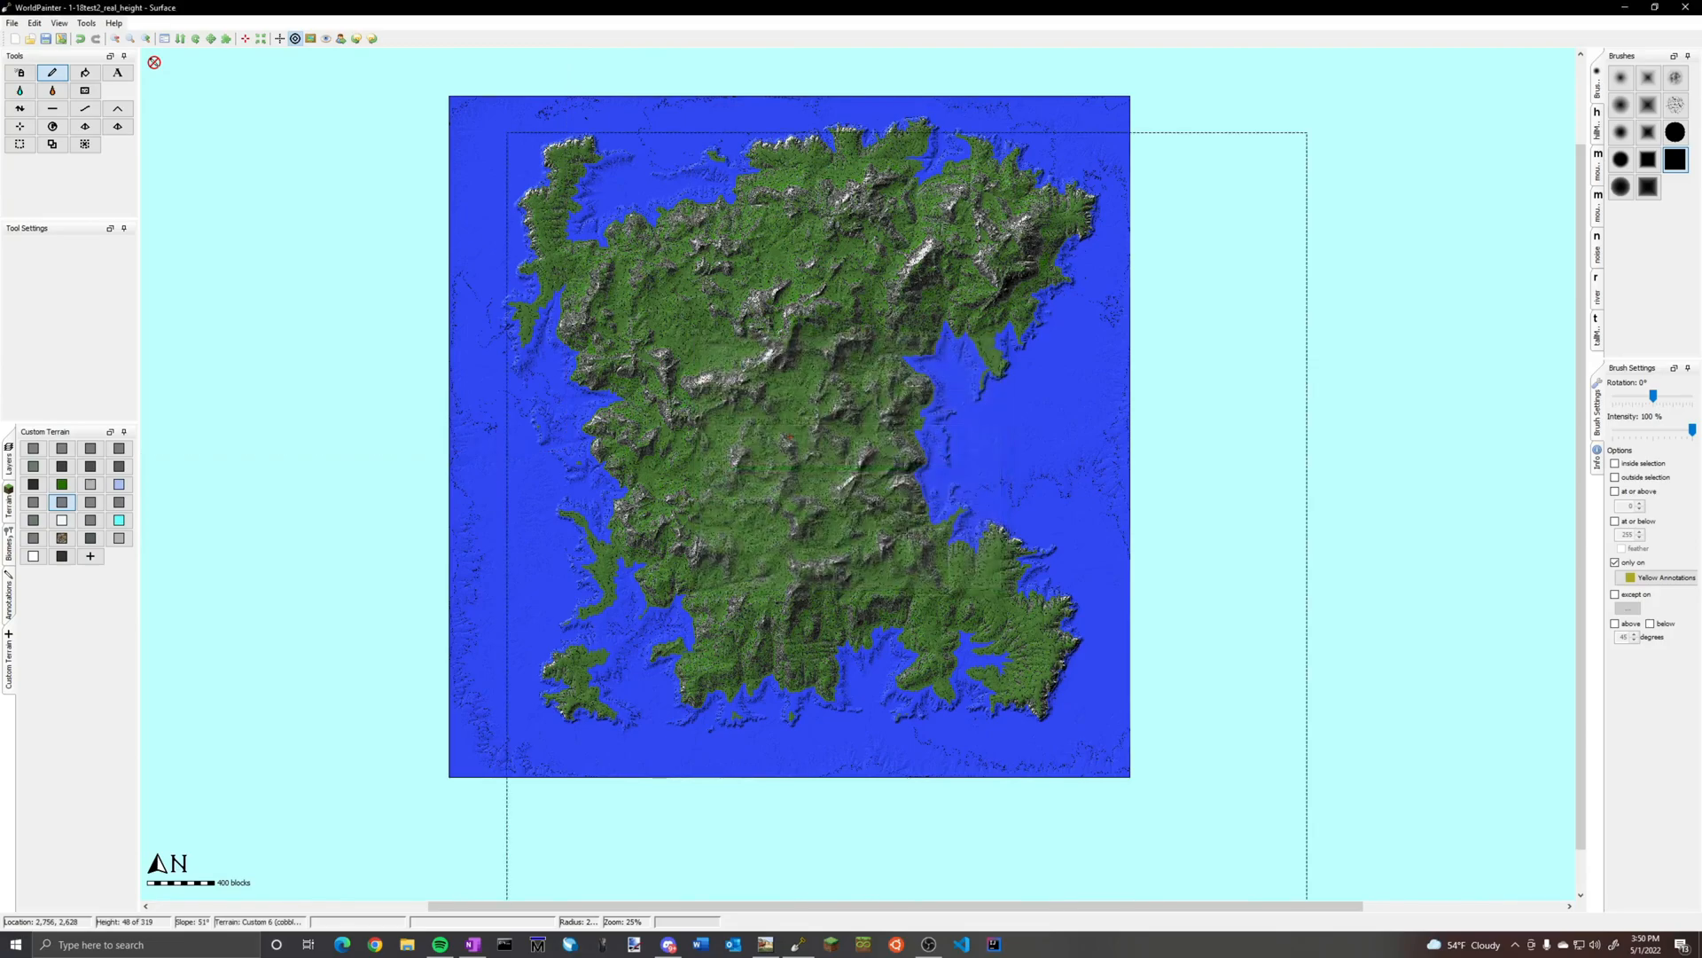
# Make the annotations visible and examine the imported snow mask across the island
pyautogui.scroll(1, 729, 371)
pyautogui.scroll(-1, 676, 417)
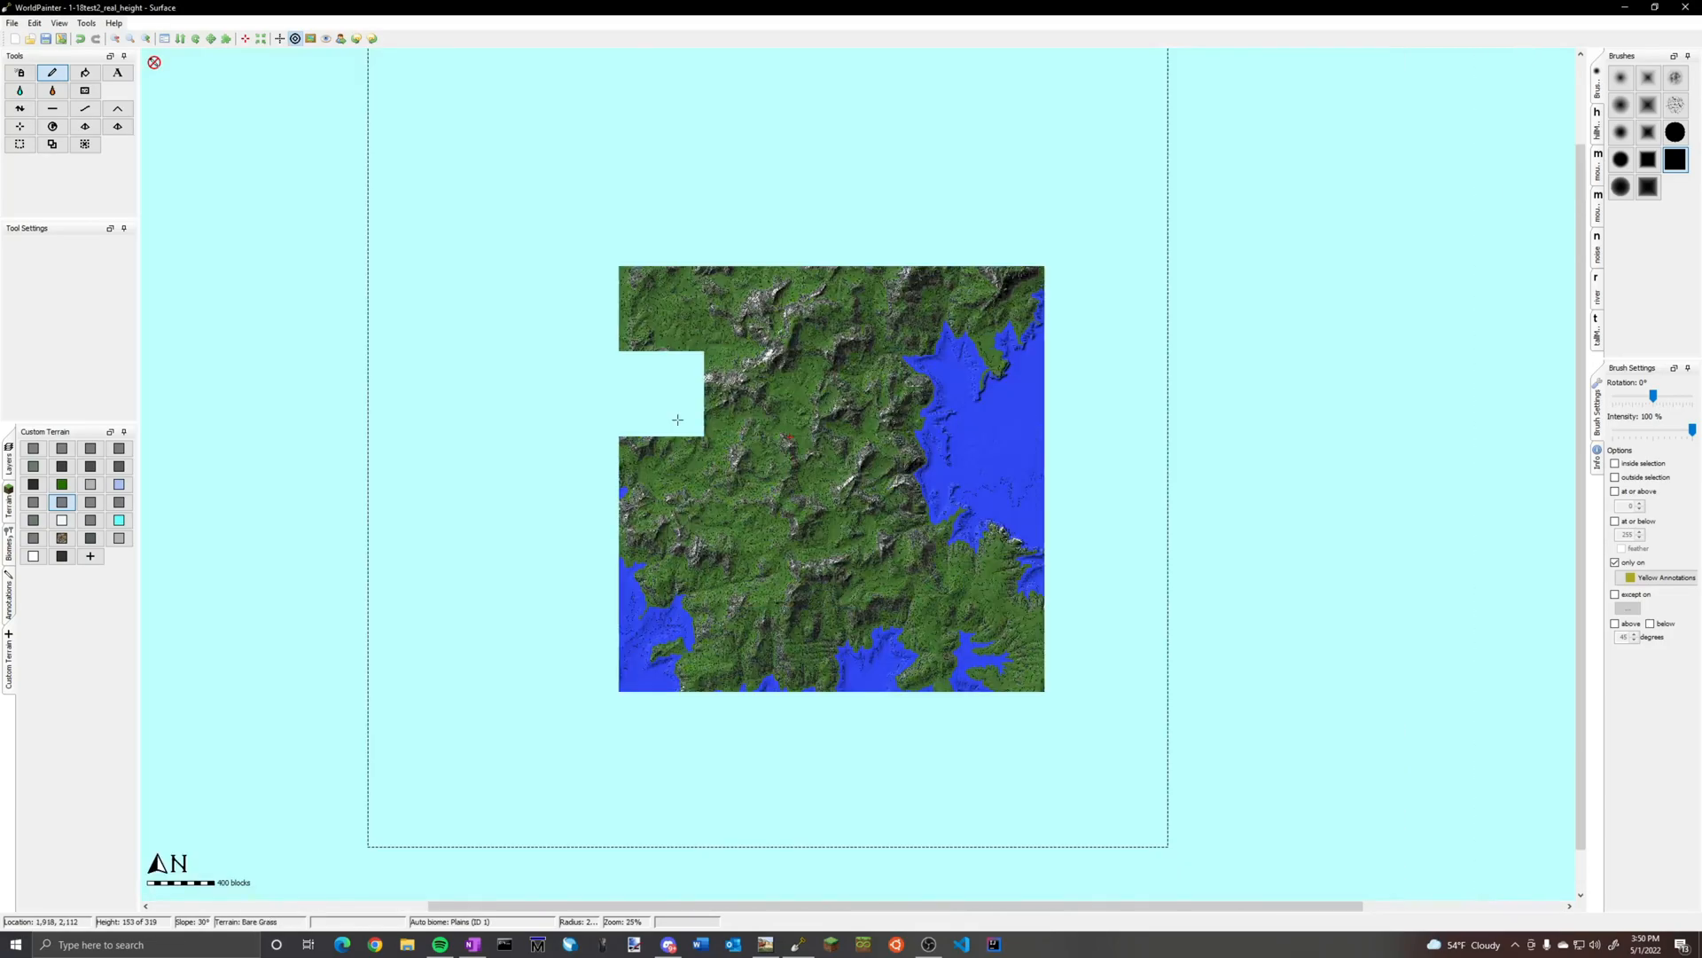
pyautogui.click(10, 601)
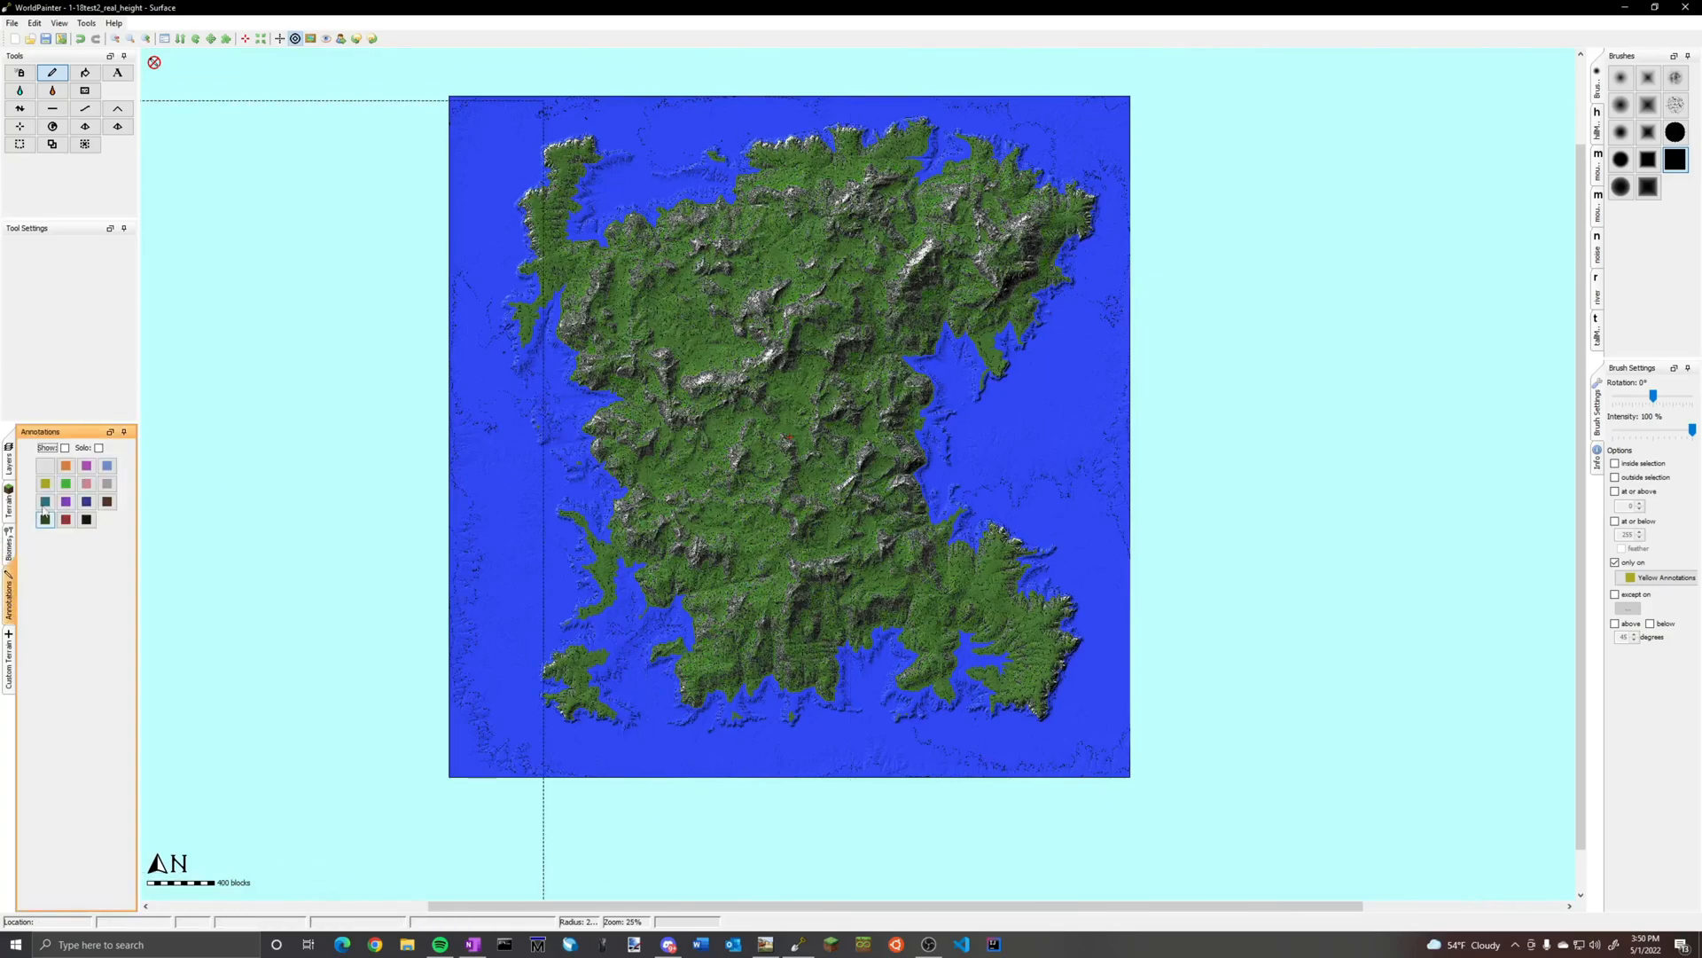
pyautogui.click(65, 447)
pyautogui.scroll(1, 857, 474)
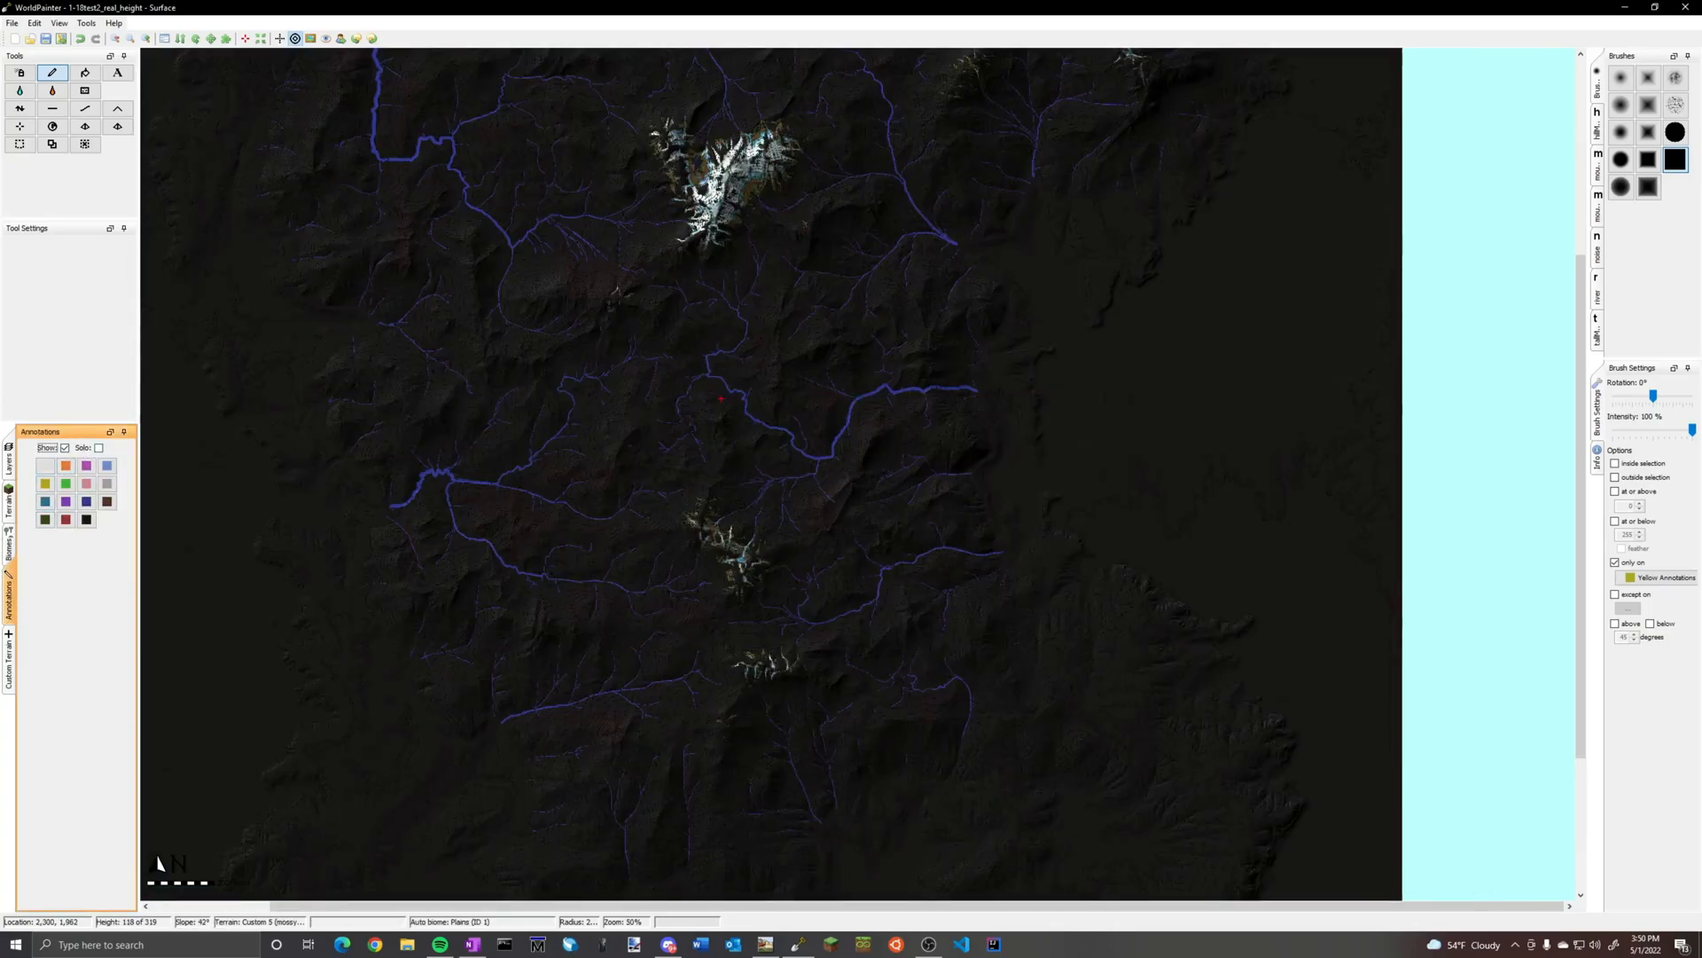
pyautogui.scroll(-1, 857, 474)
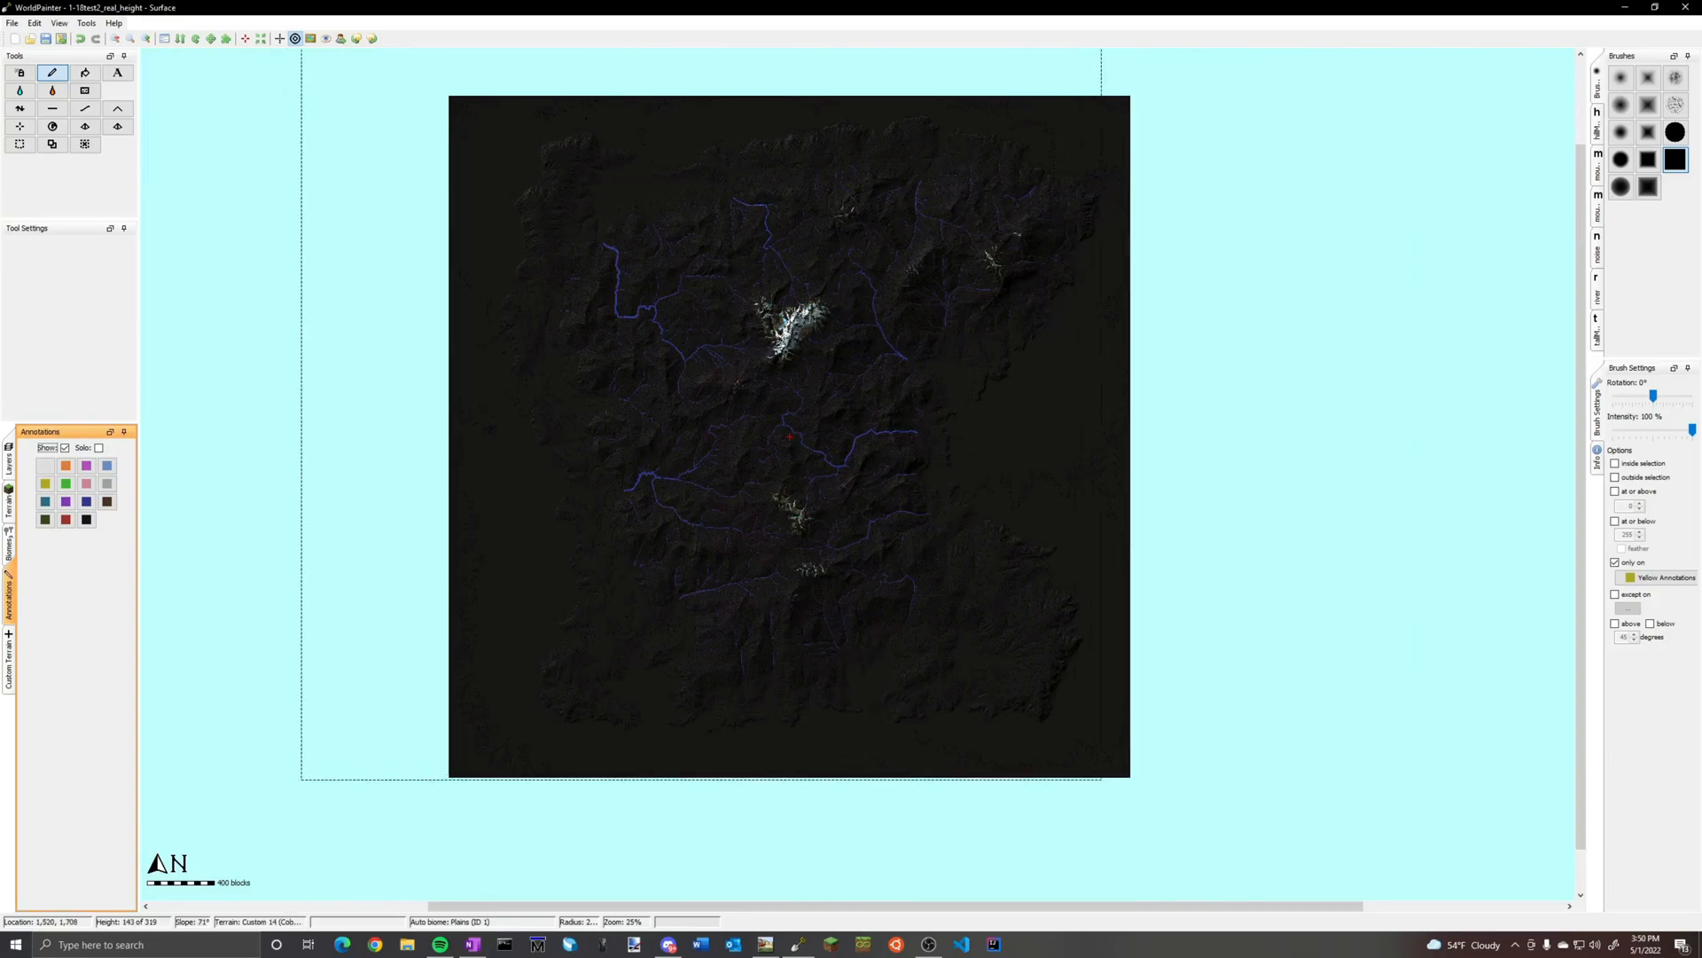
# Replace the cyan, brown, green and light gray annotations with white ones across the map
pyautogui.click(86, 518)
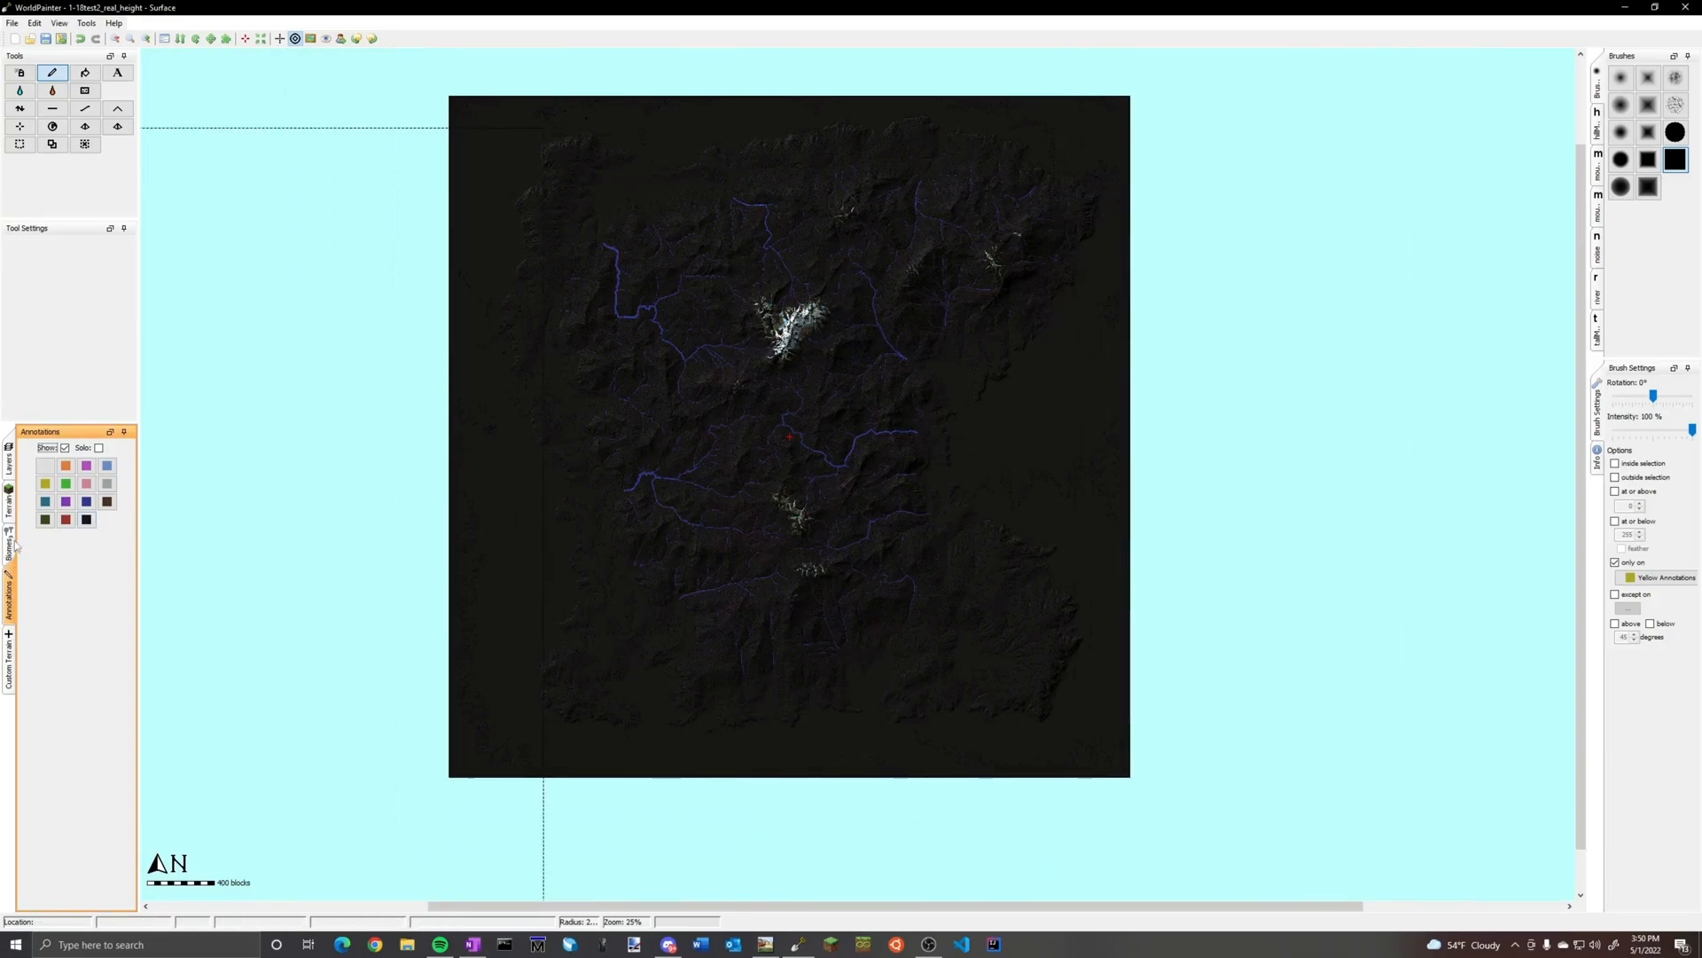
pyautogui.click(11, 544)
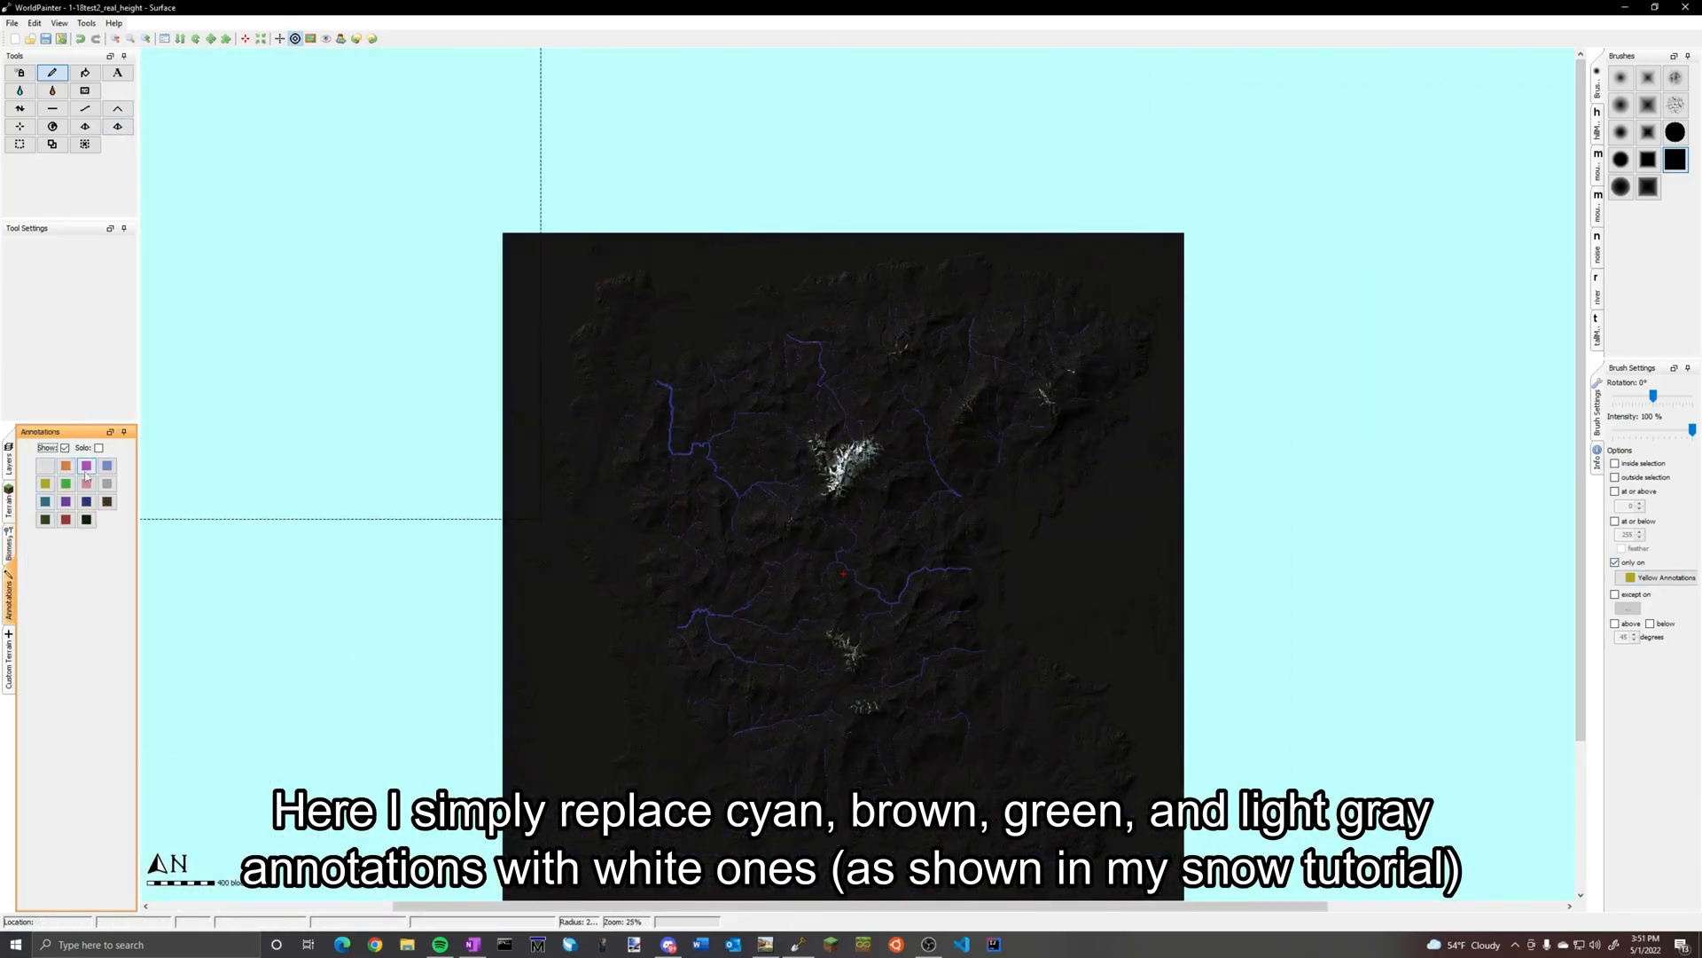
pyautogui.click(1662, 577)
pyautogui.click(1604, 887)
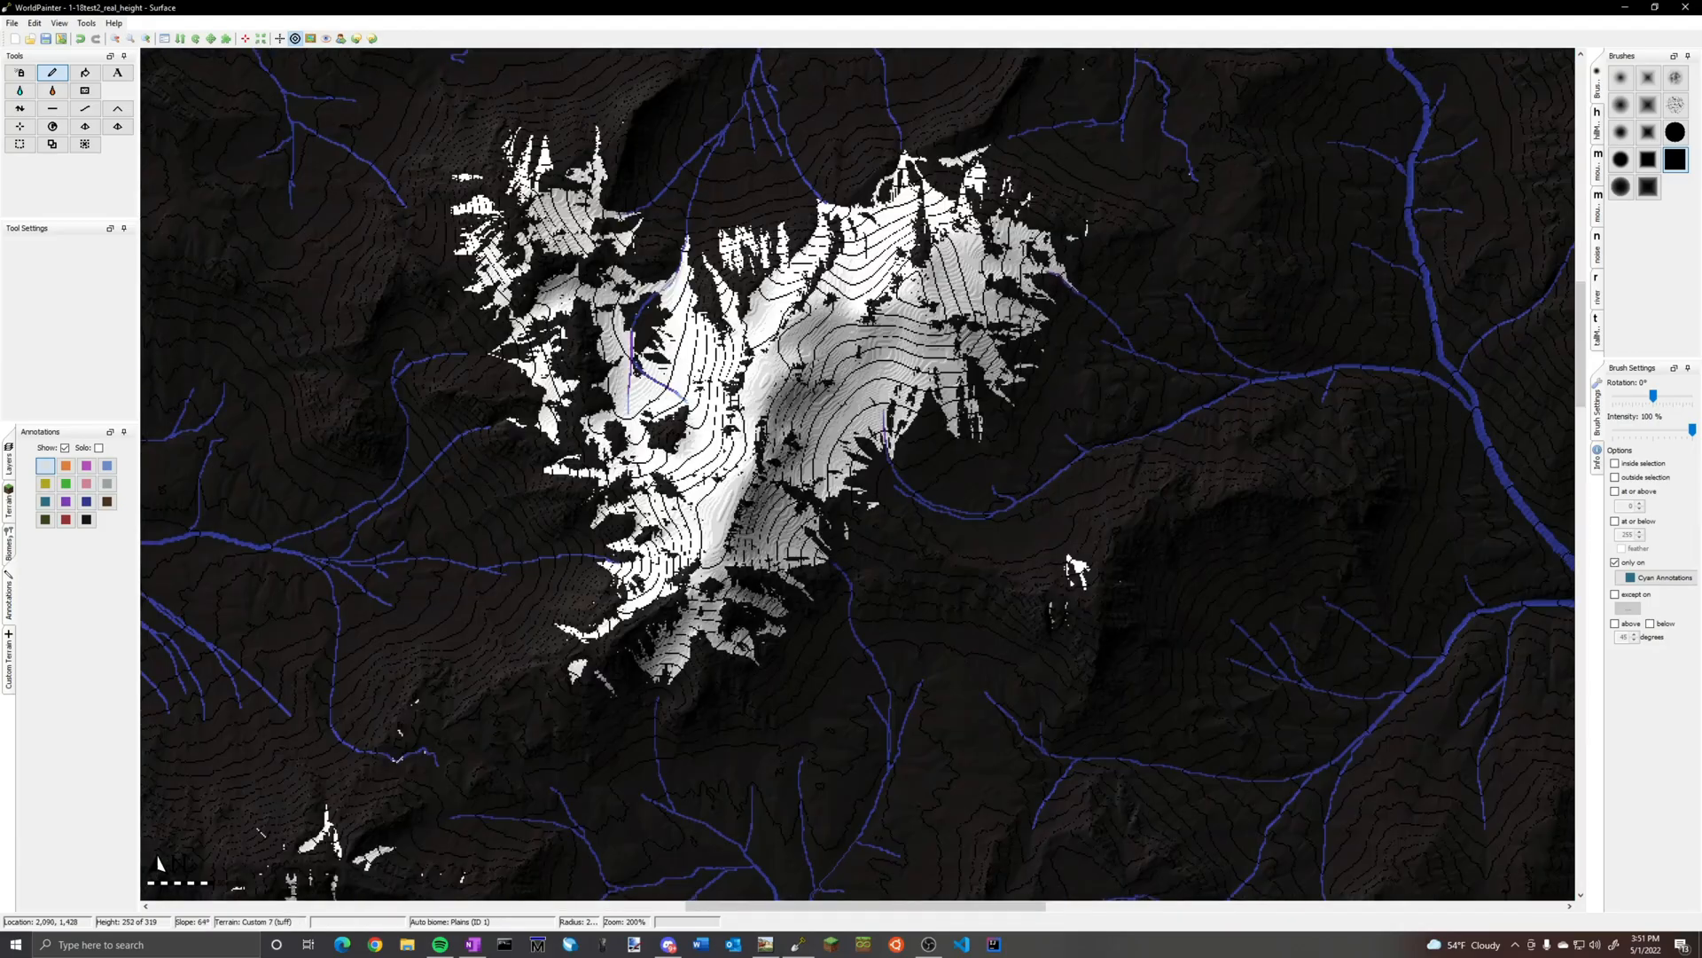
# Examine the white snow annotations on the central mountain and check the other peaks across the island
pyautogui.scroll(1, 710, 422)
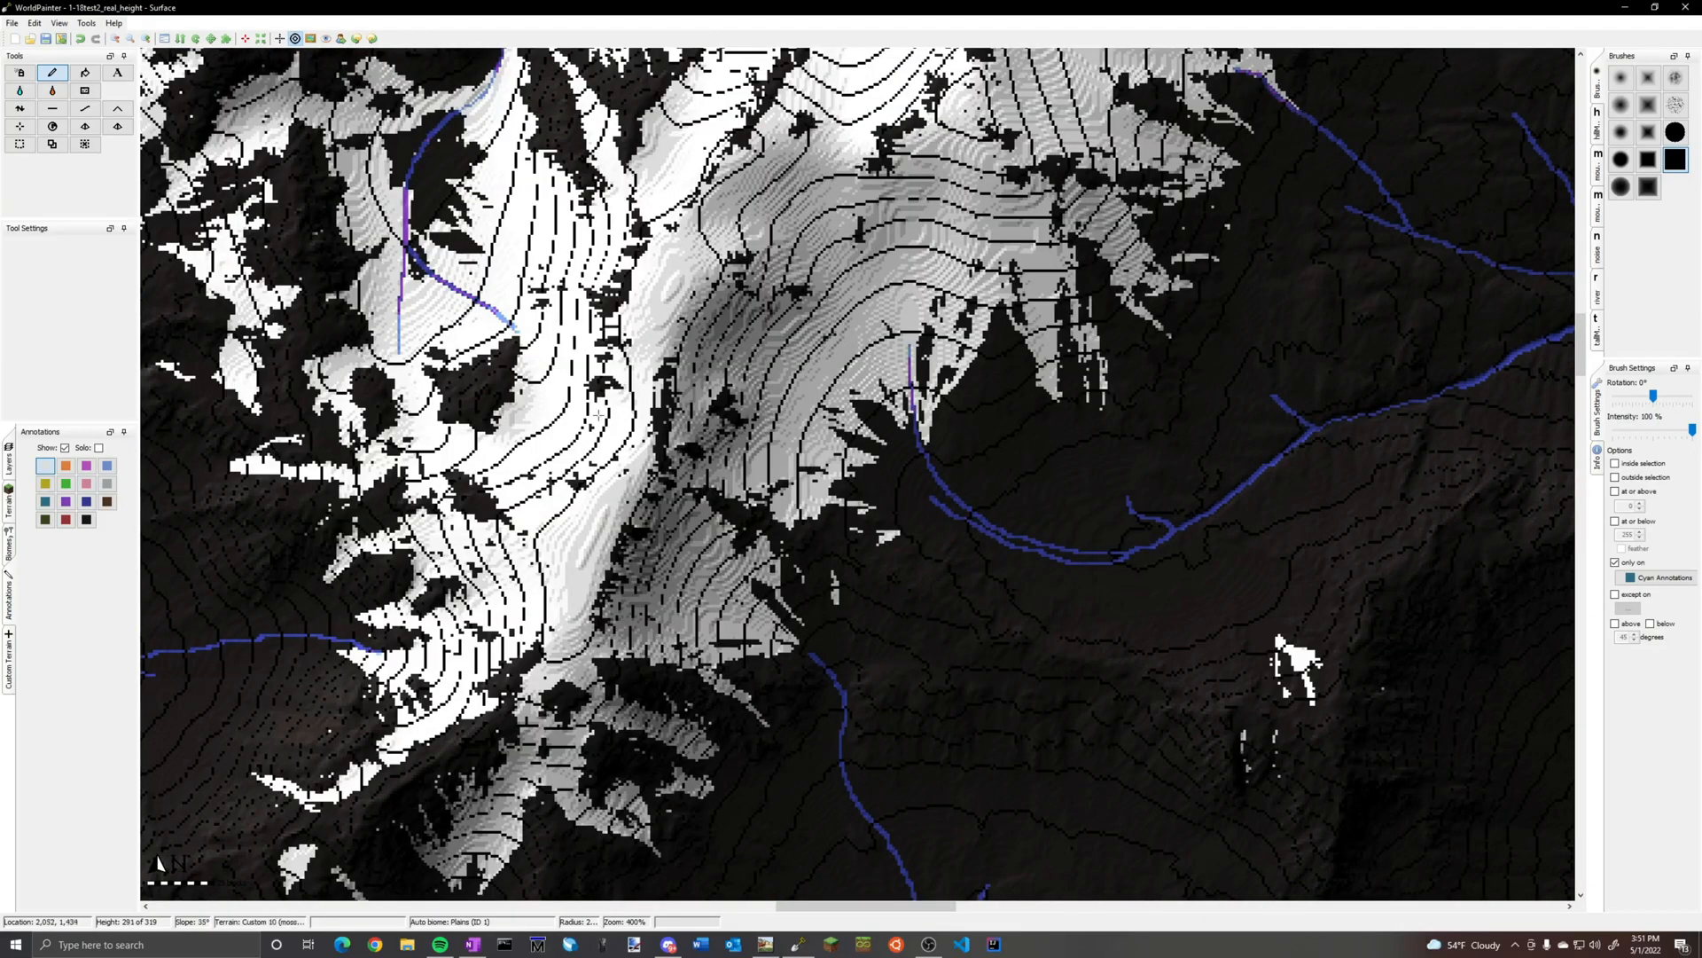
pyautogui.scroll(-1, 513, 345)
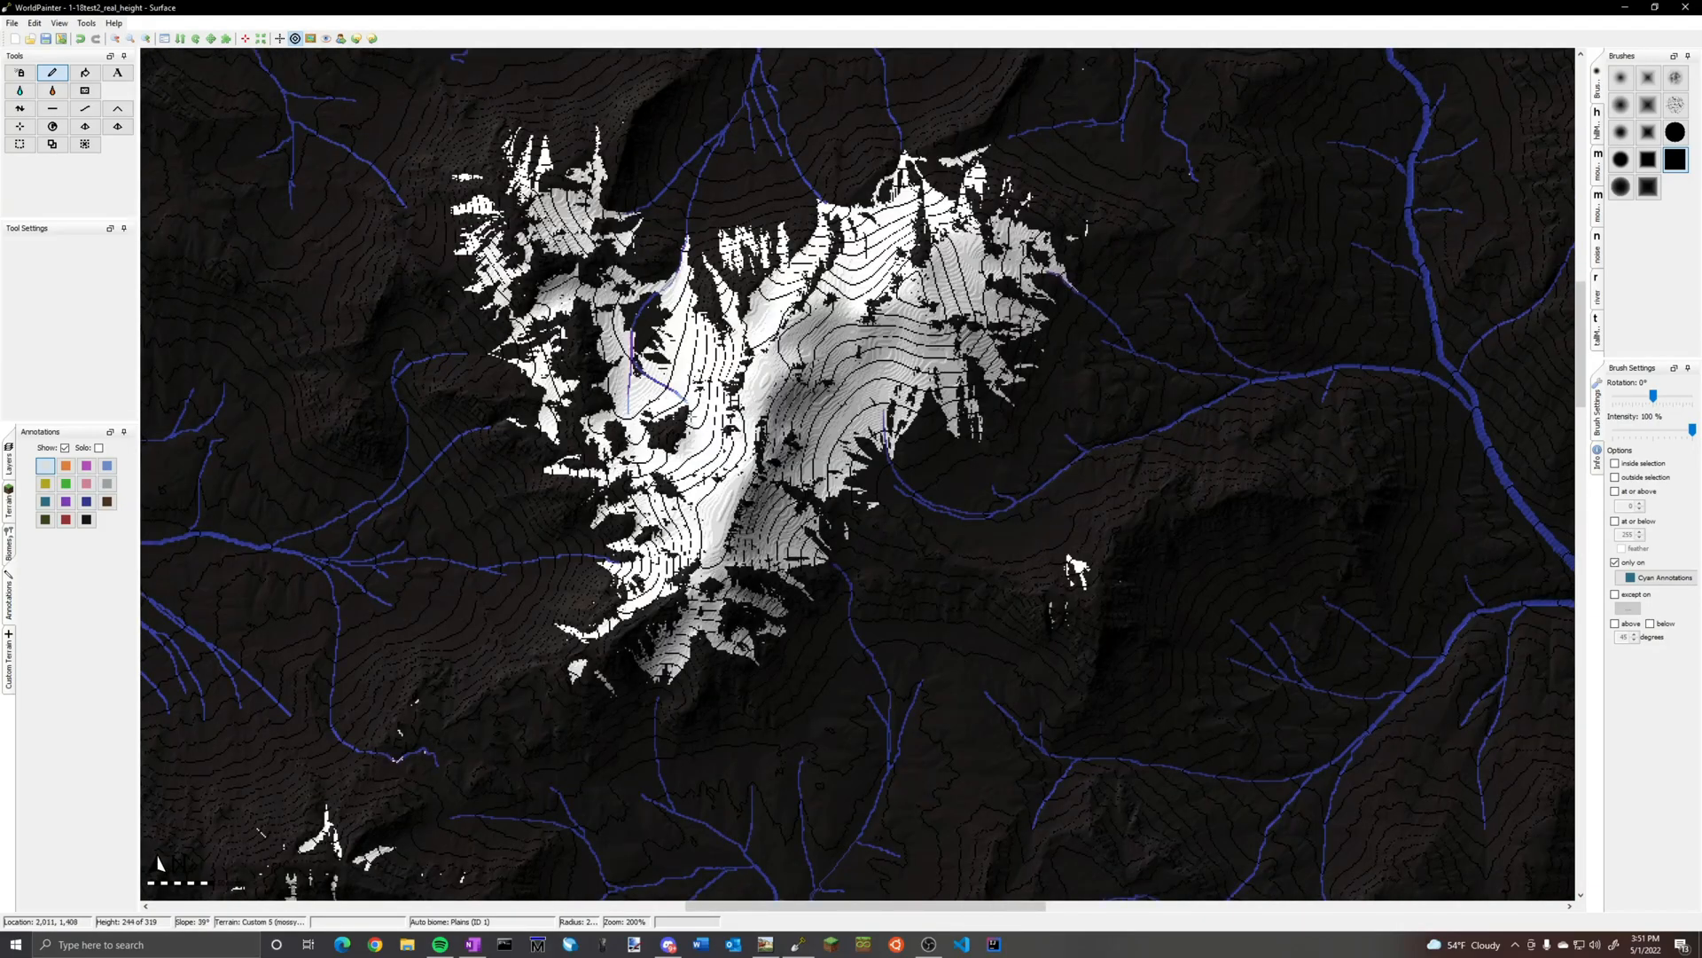
pyautogui.moveTo(1014, 477); pyautogui.dragTo(934, 550, button='middle')
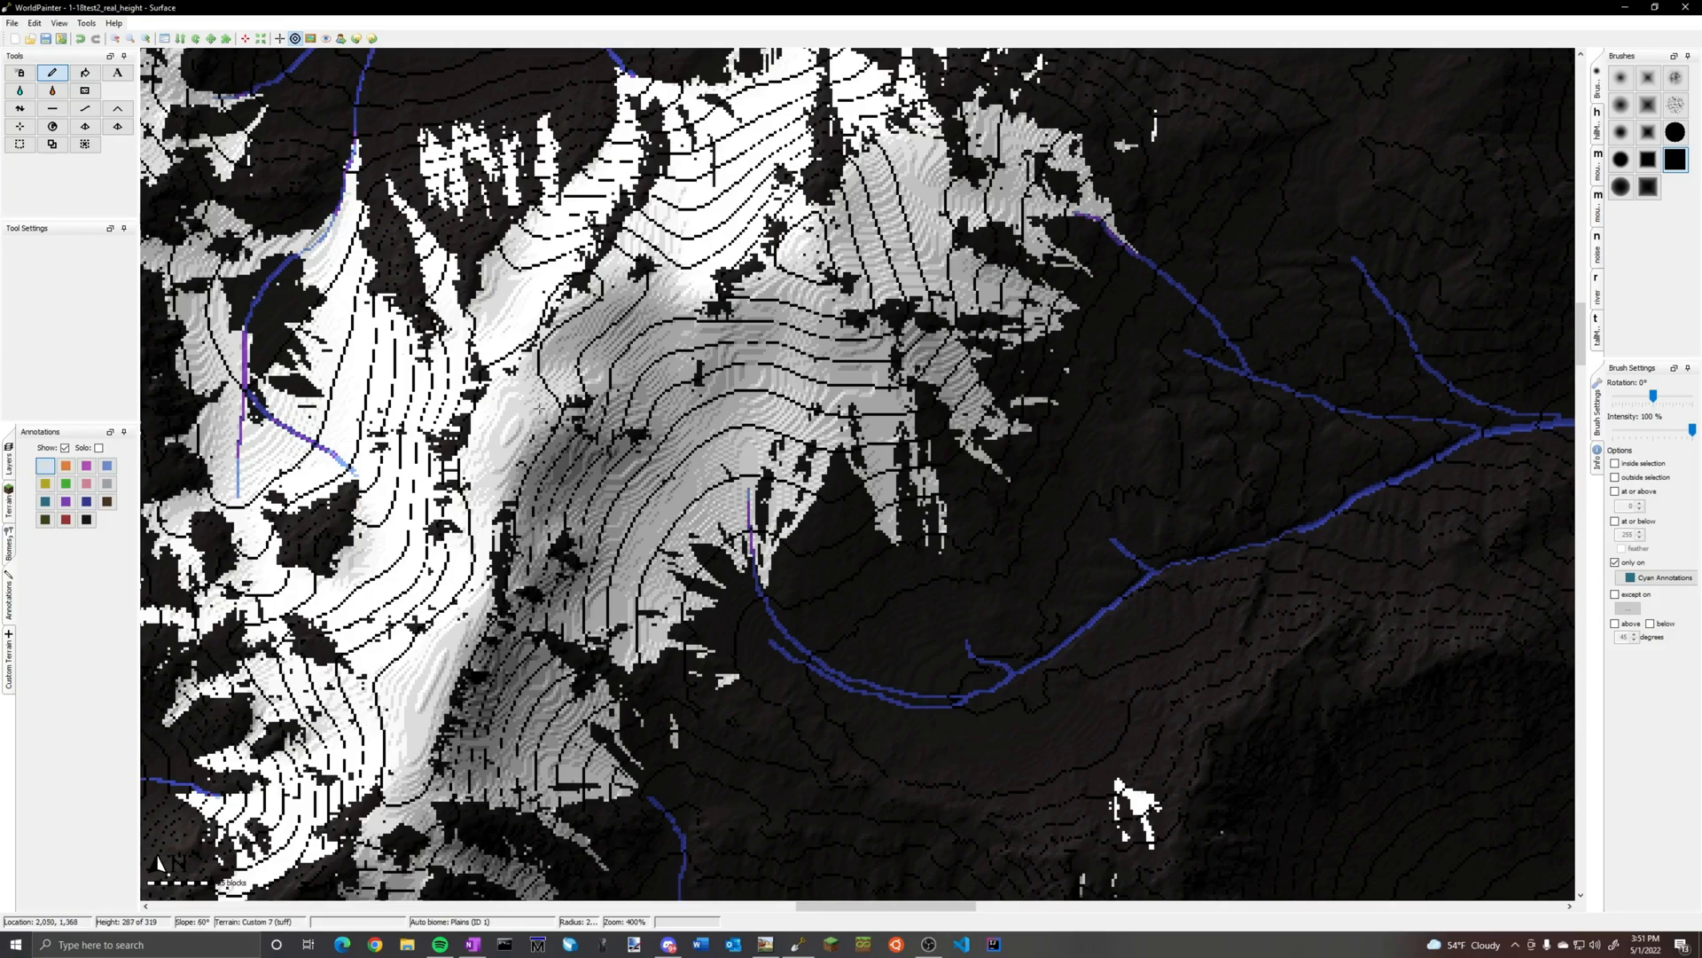
pyautogui.scroll(-1, 517, 404)
pyautogui.scroll(-1, 518, 403)
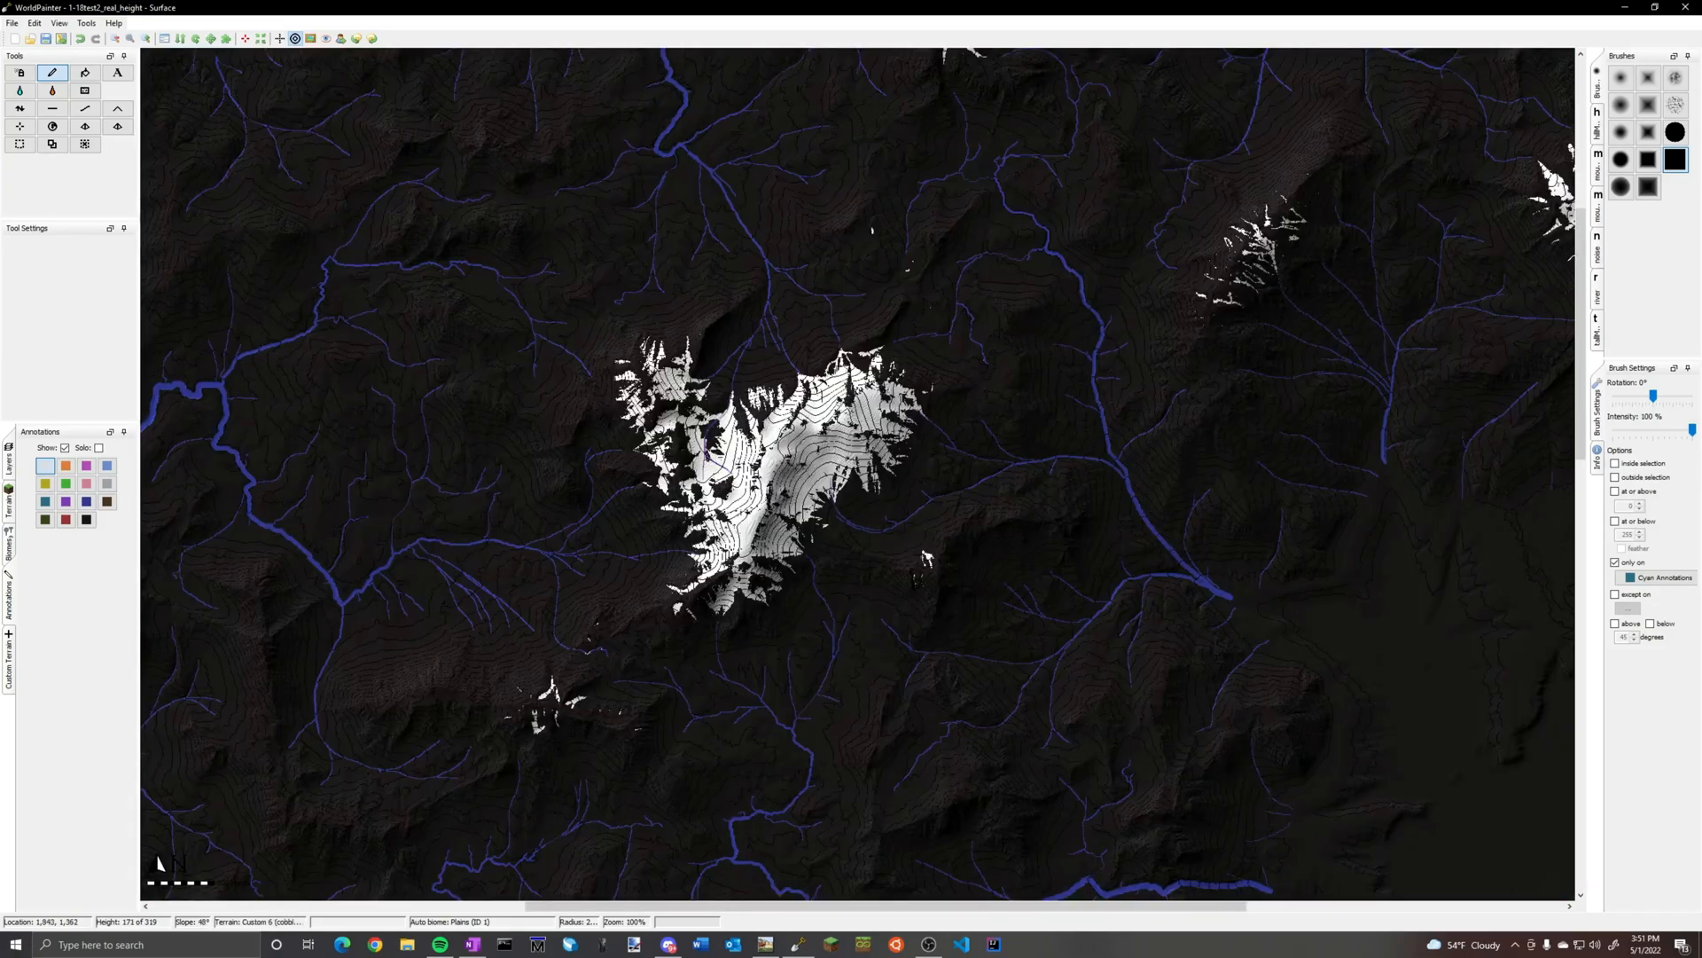
pyautogui.scroll(2, 696, 409)
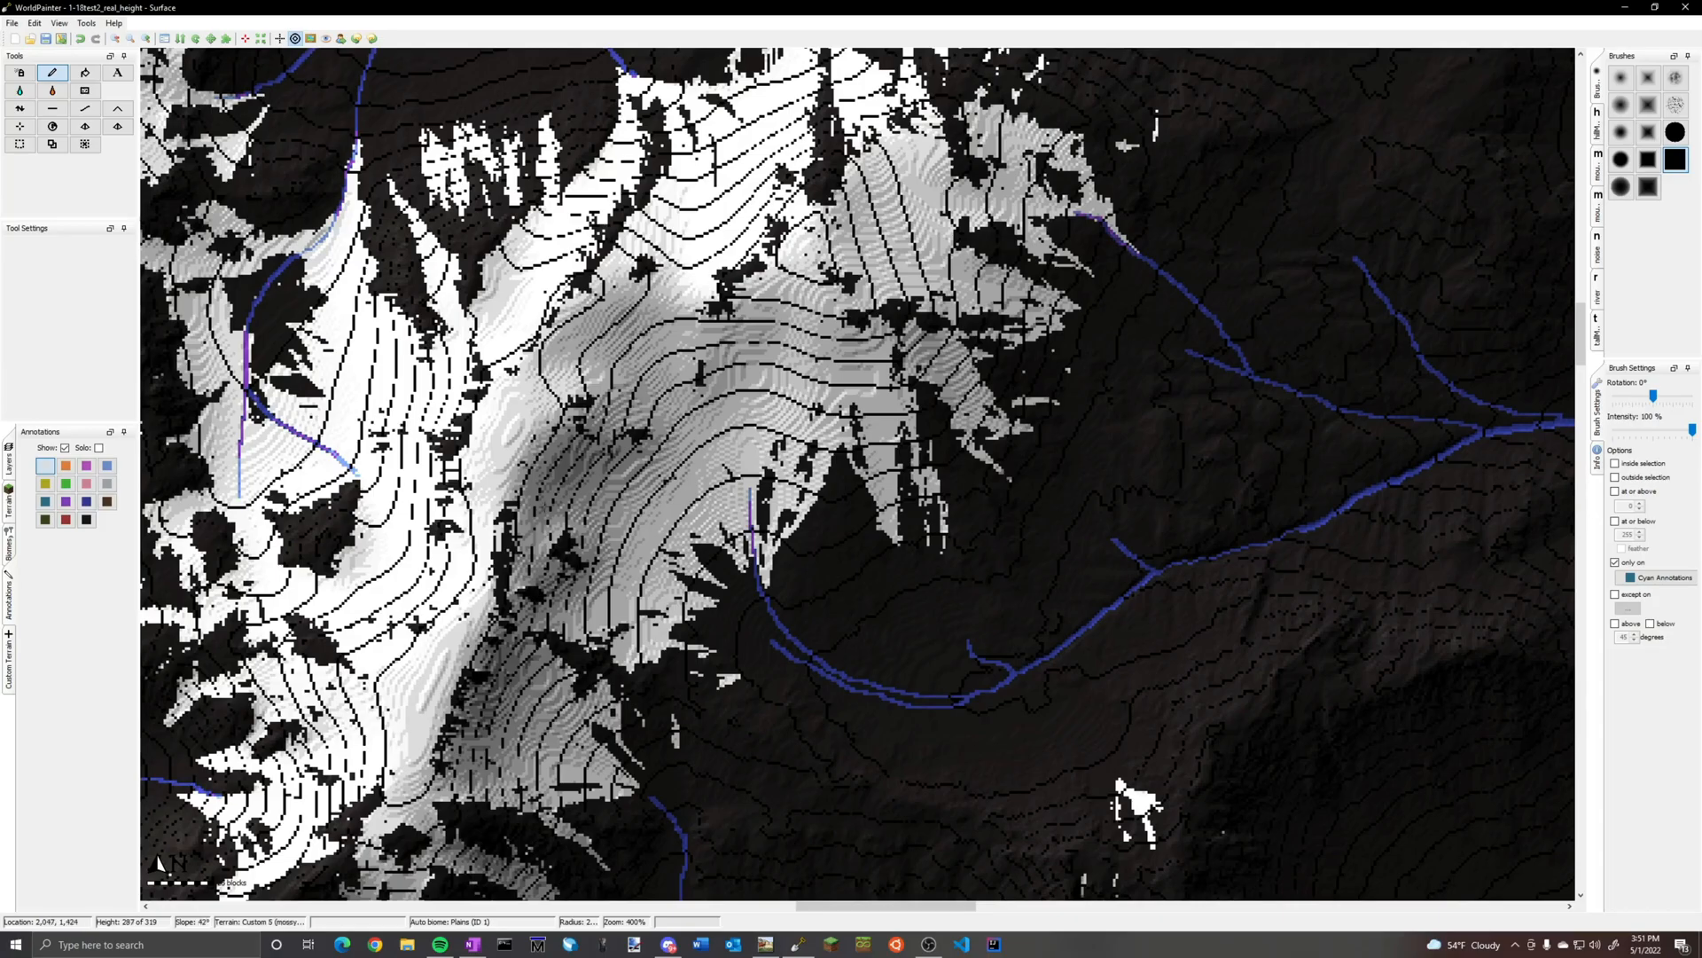
pyautogui.moveTo(436, 492); pyautogui.dragTo(760, 392, button='middle')
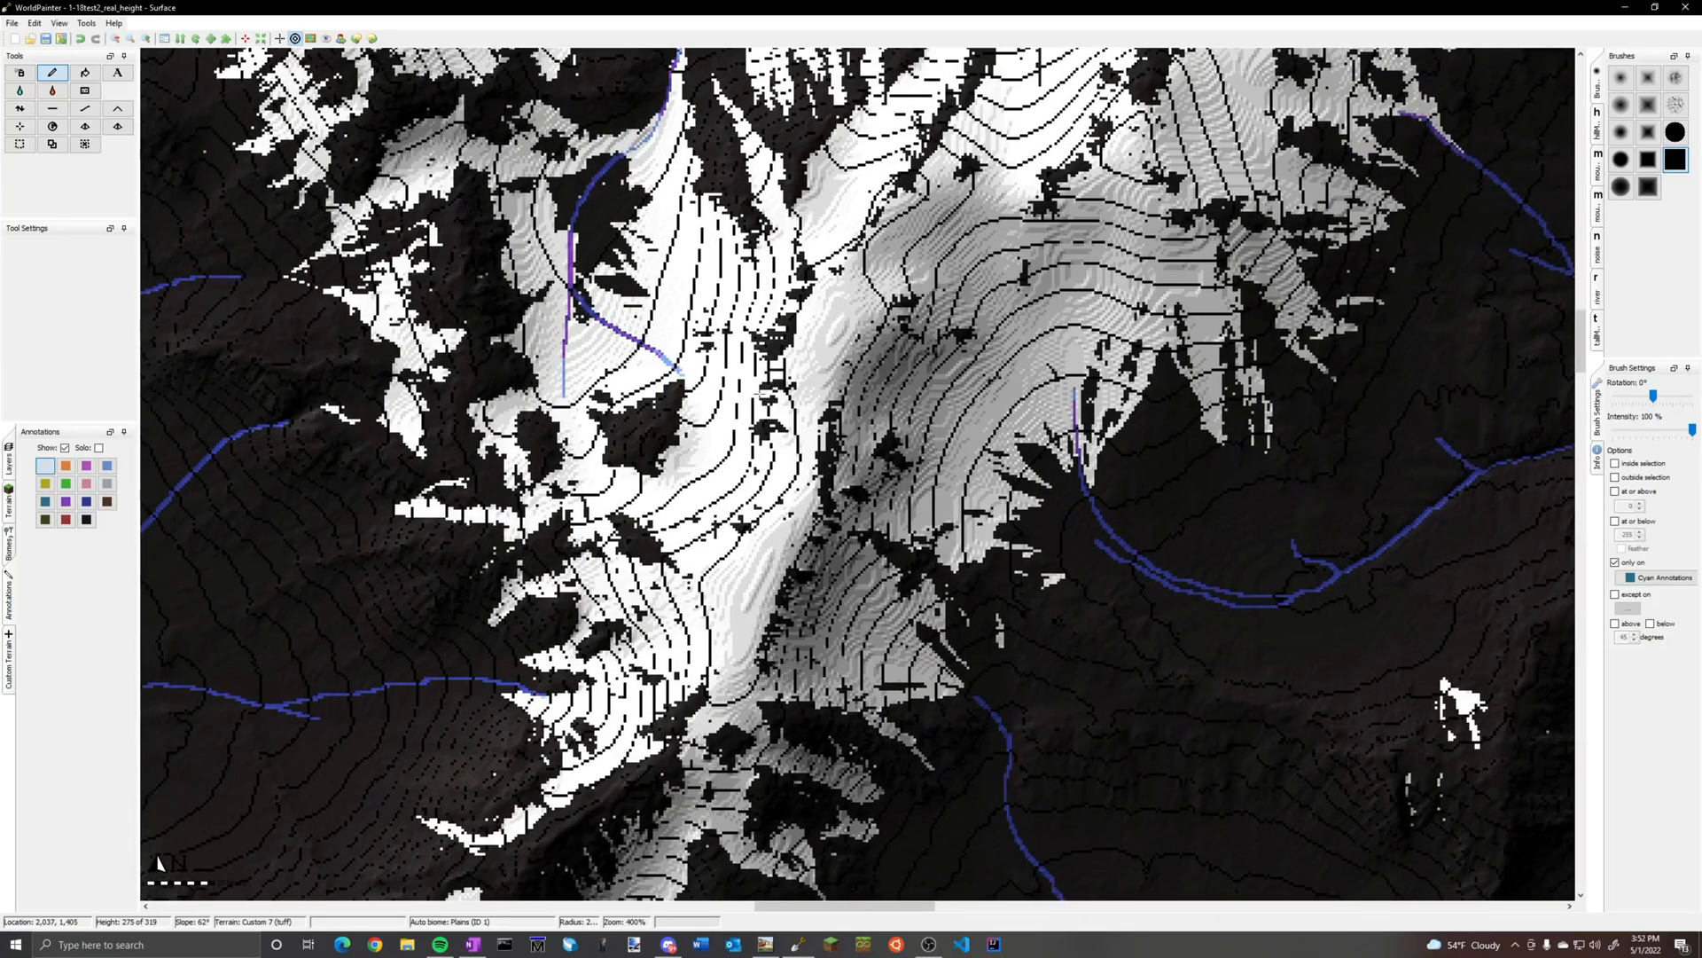
pyautogui.scroll(-2, 760, 403)
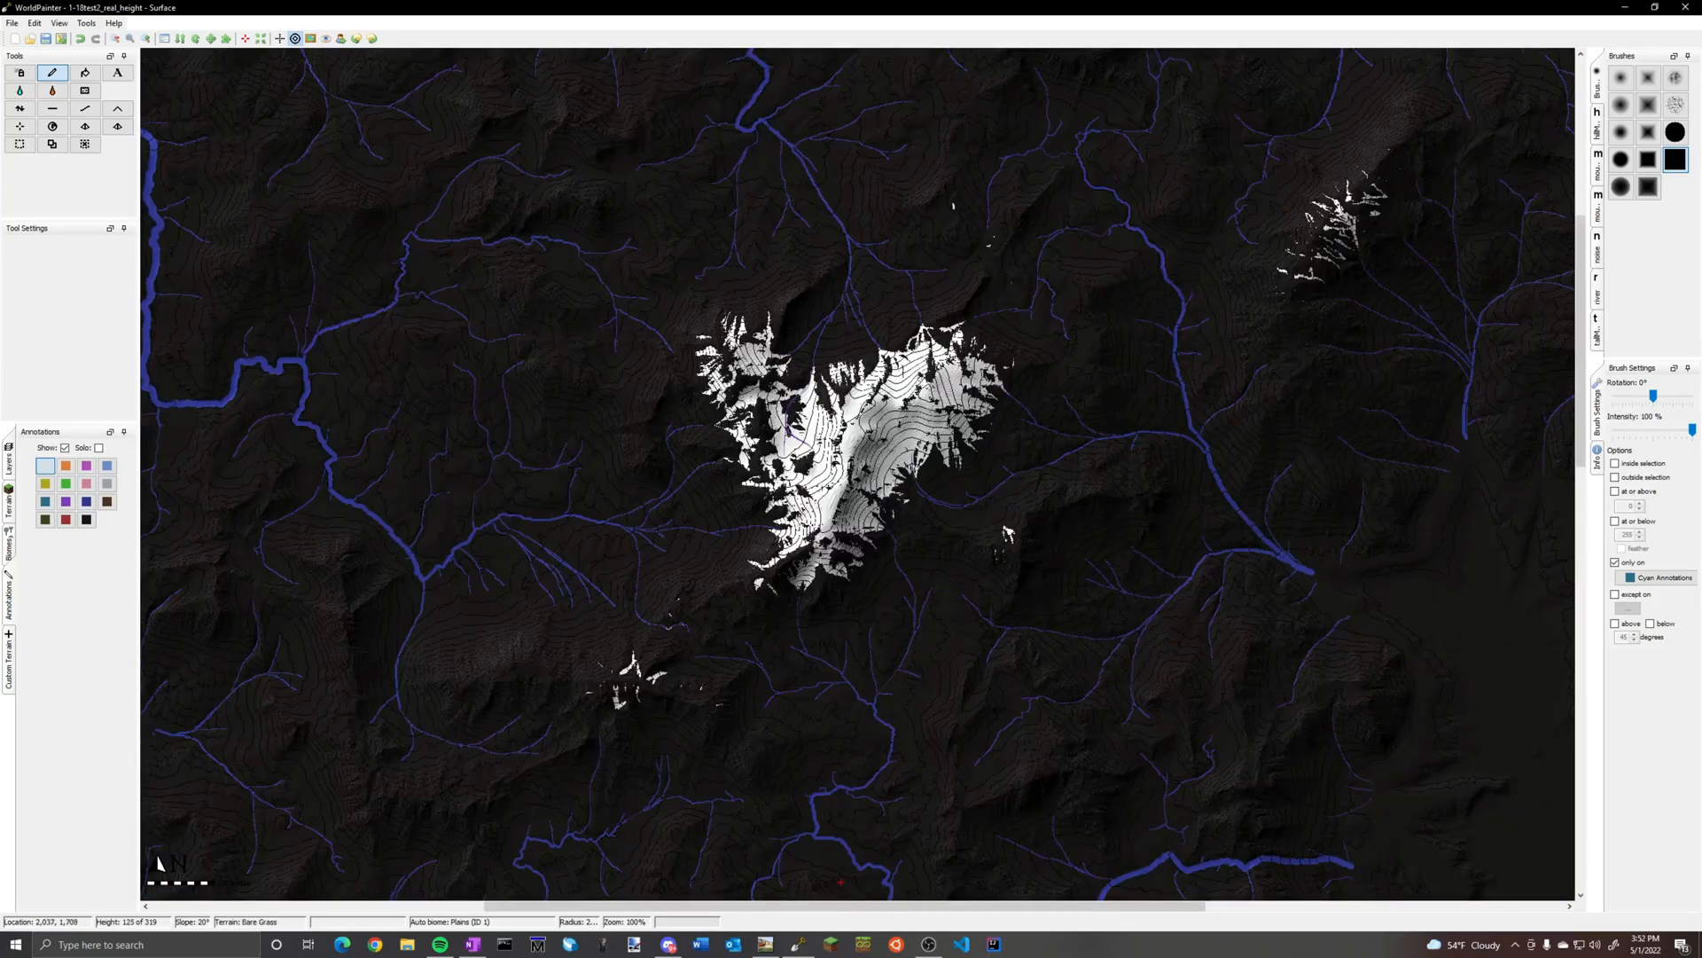
pyautogui.moveTo(866, 301); pyautogui.dragTo(896, 89, button='middle')
pyautogui.scroll(-1, 887, 270)
pyautogui.scroll(-1, 887, 270)
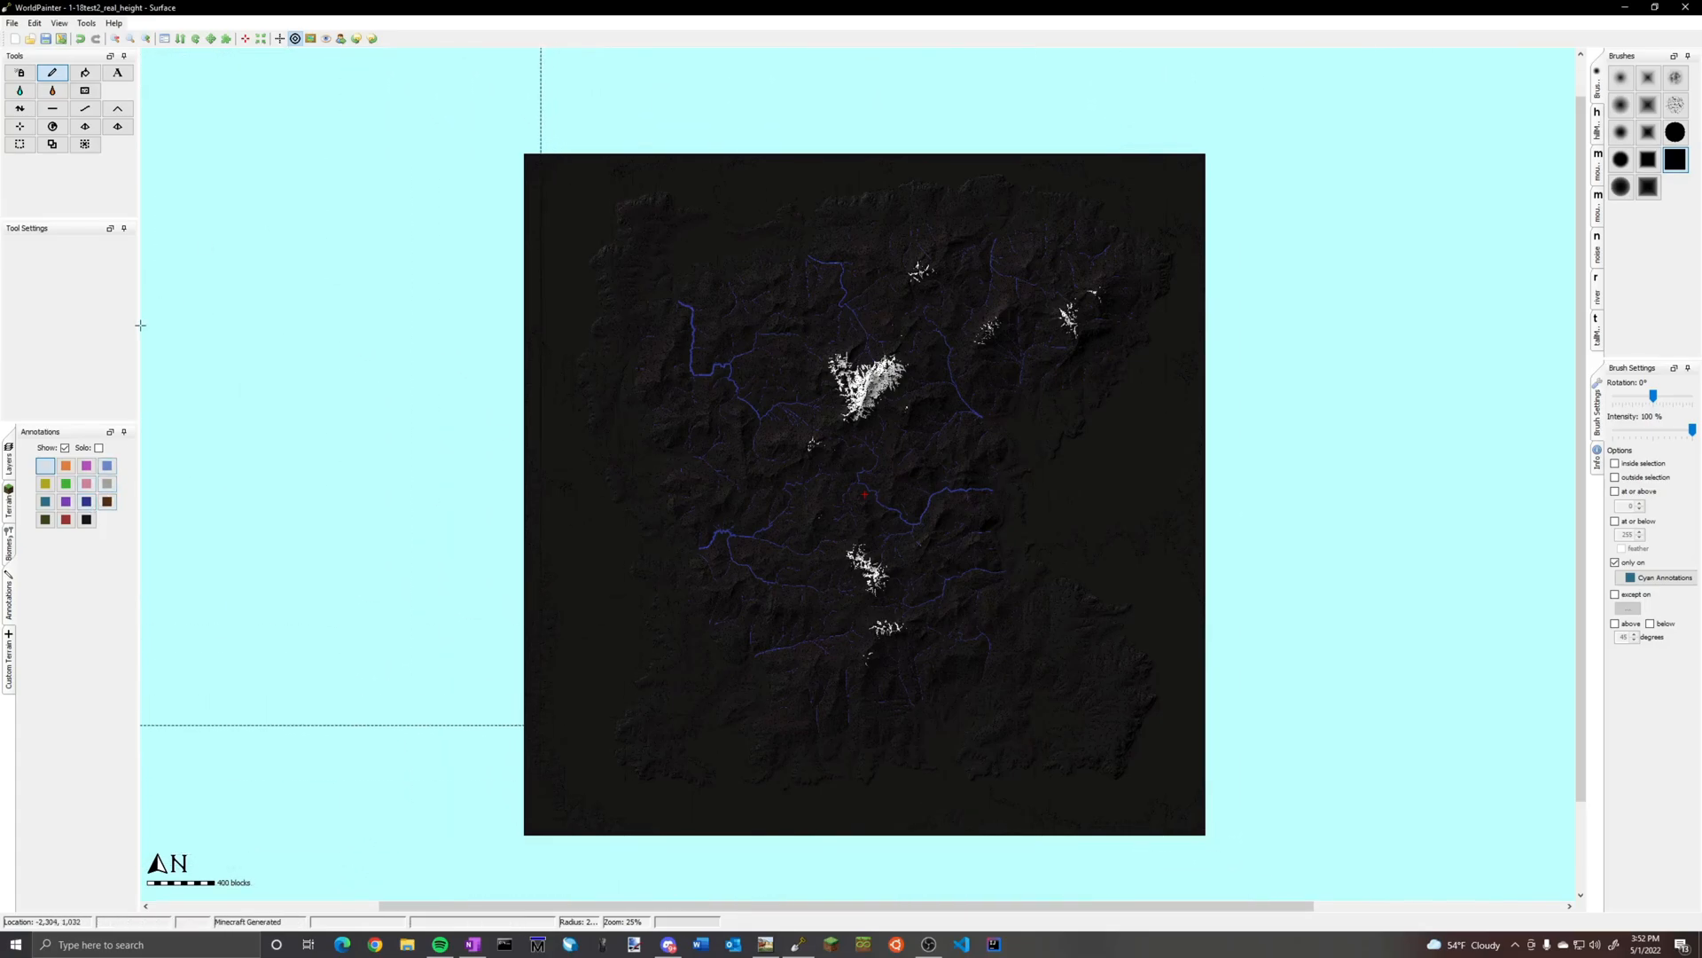
pyautogui.click(10, 505)
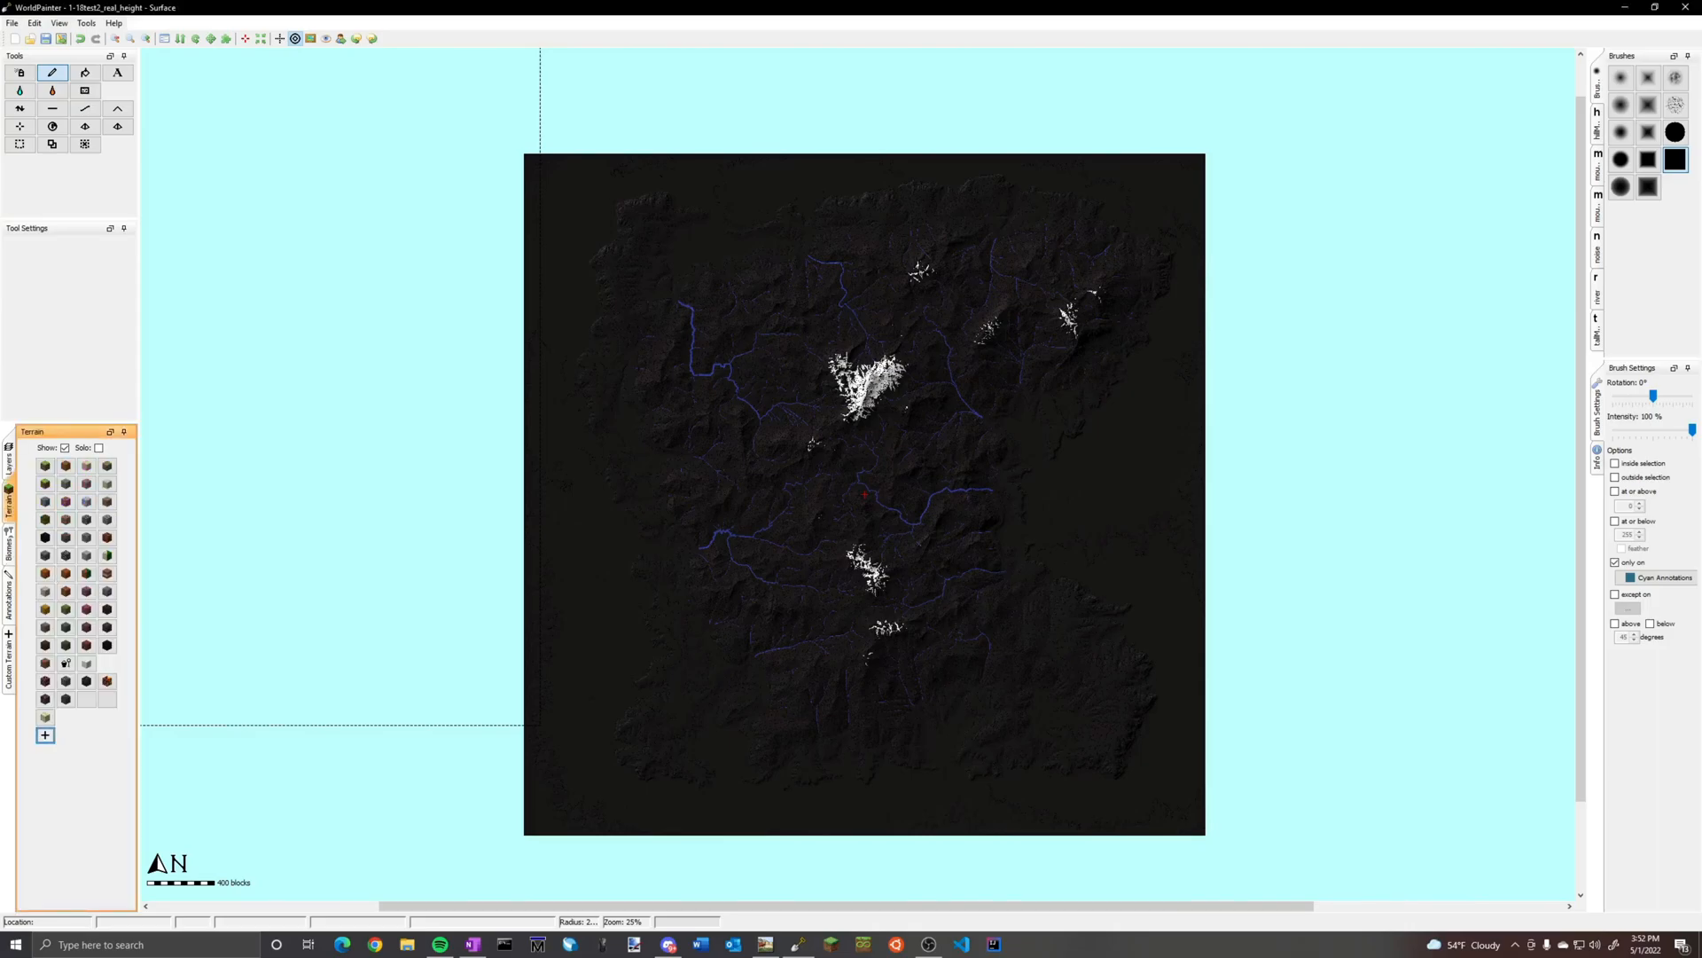
pyautogui.click(9, 661)
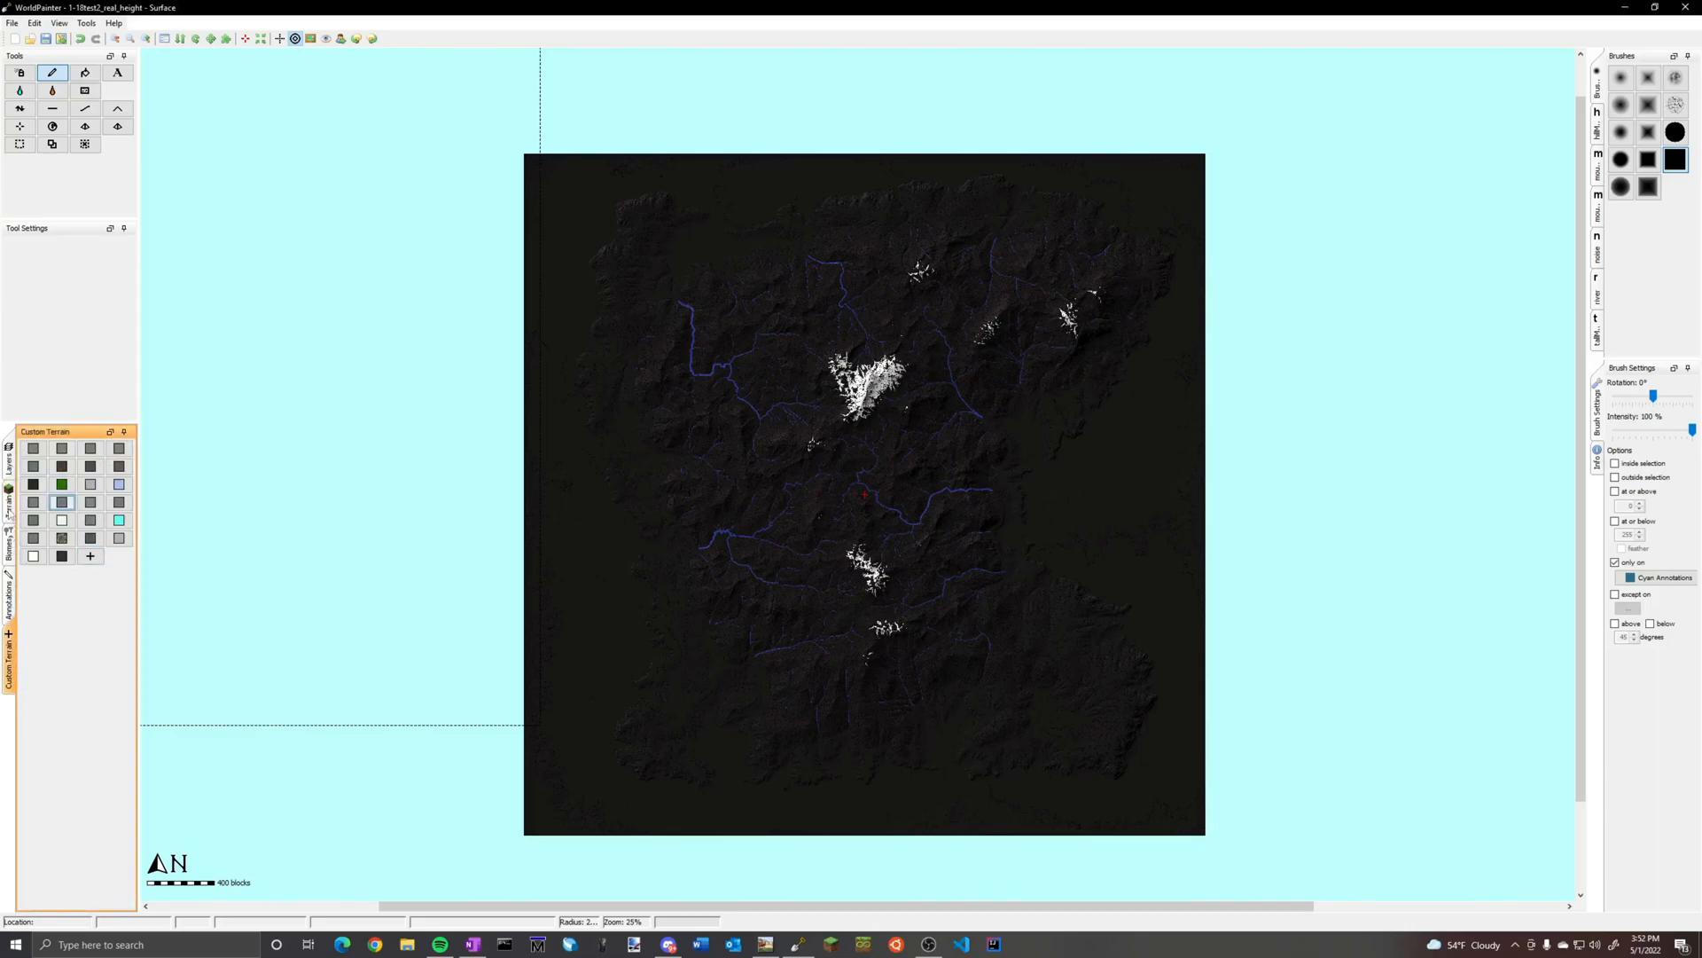
pyautogui.click(9, 510)
pyautogui.click(9, 461)
pyautogui.click(59, 714)
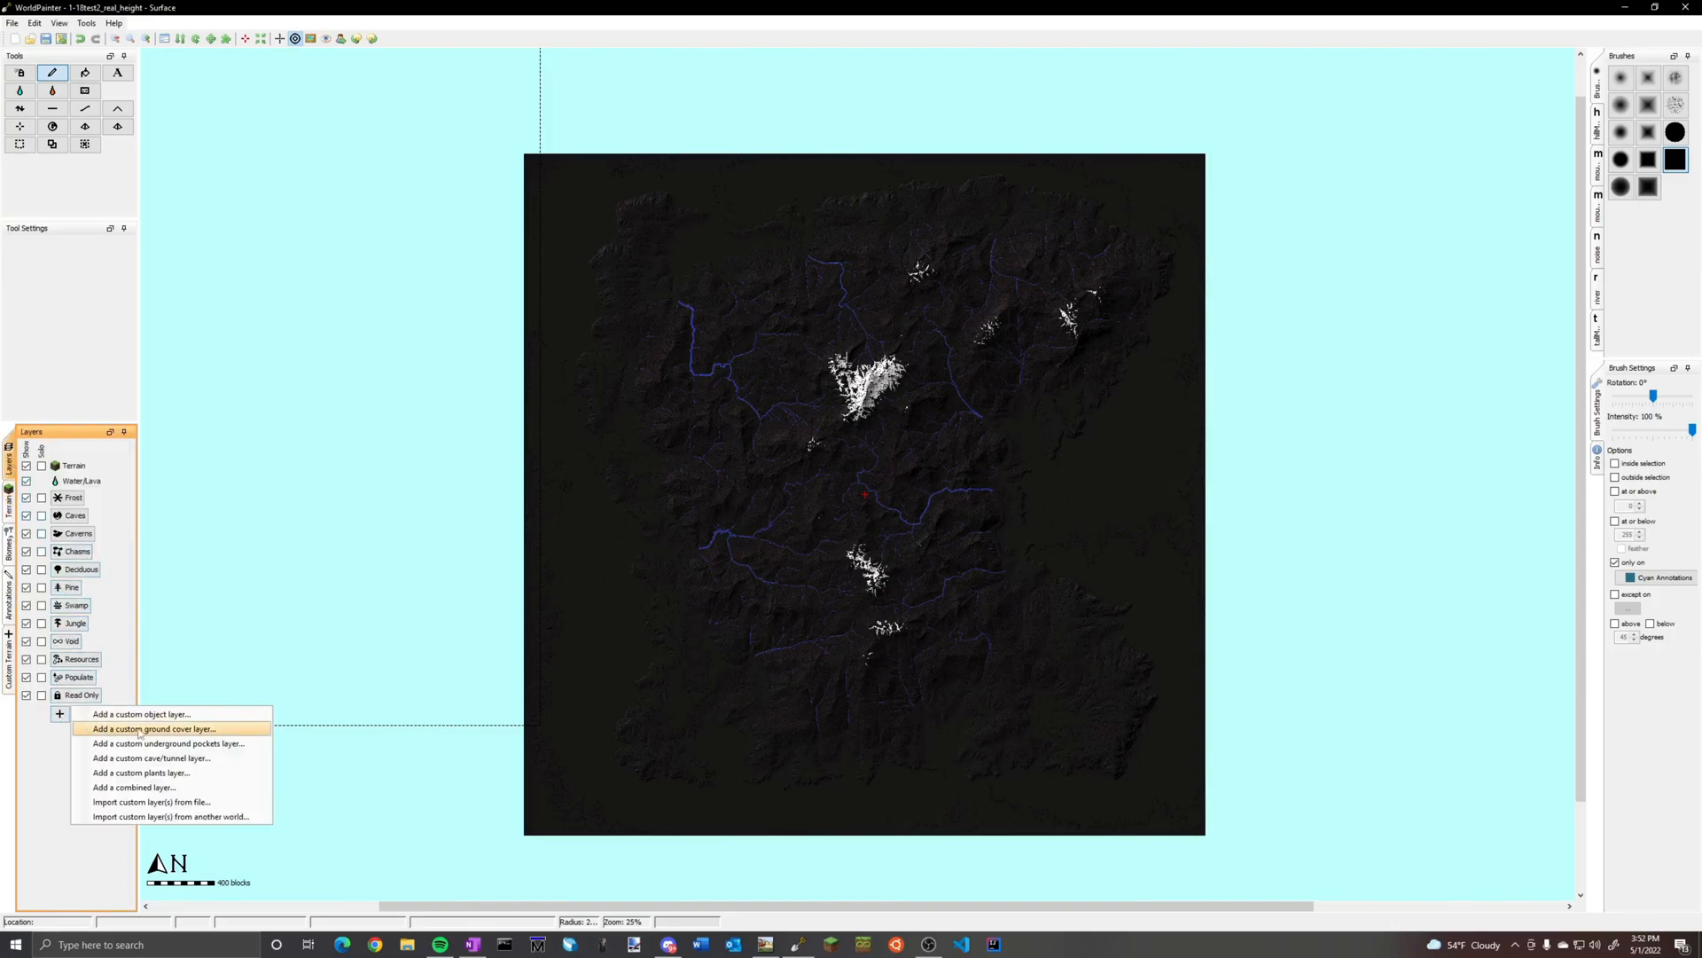
pyautogui.click(194, 803)
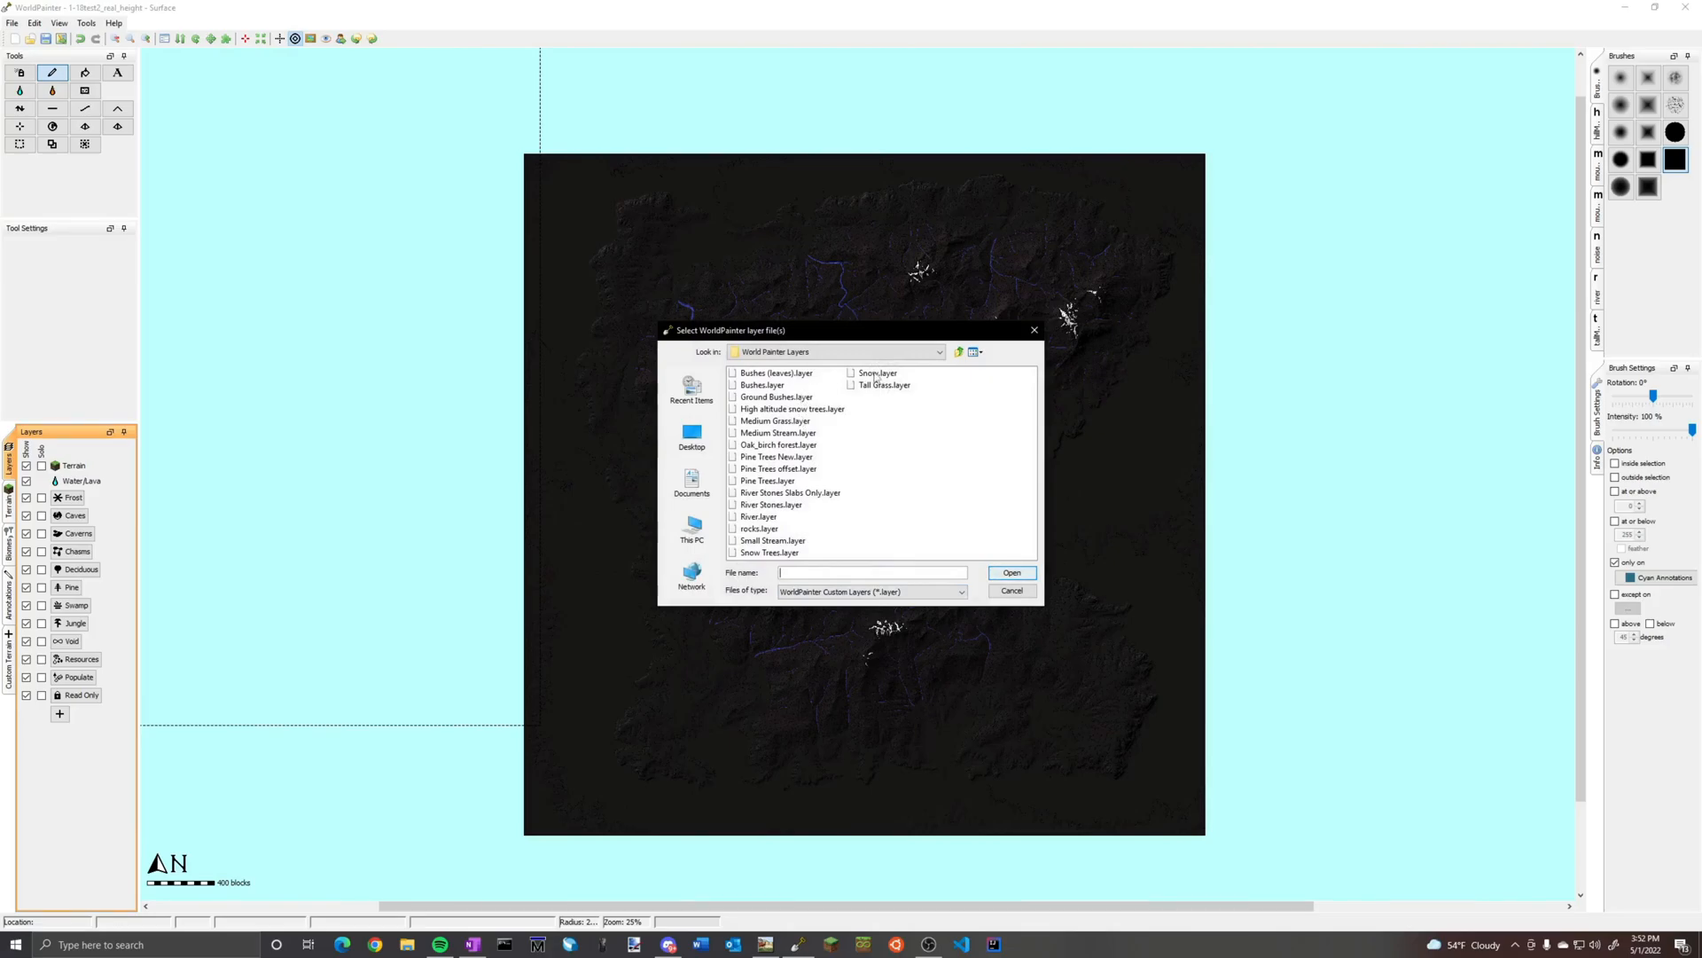
pyautogui.click(58, 721)
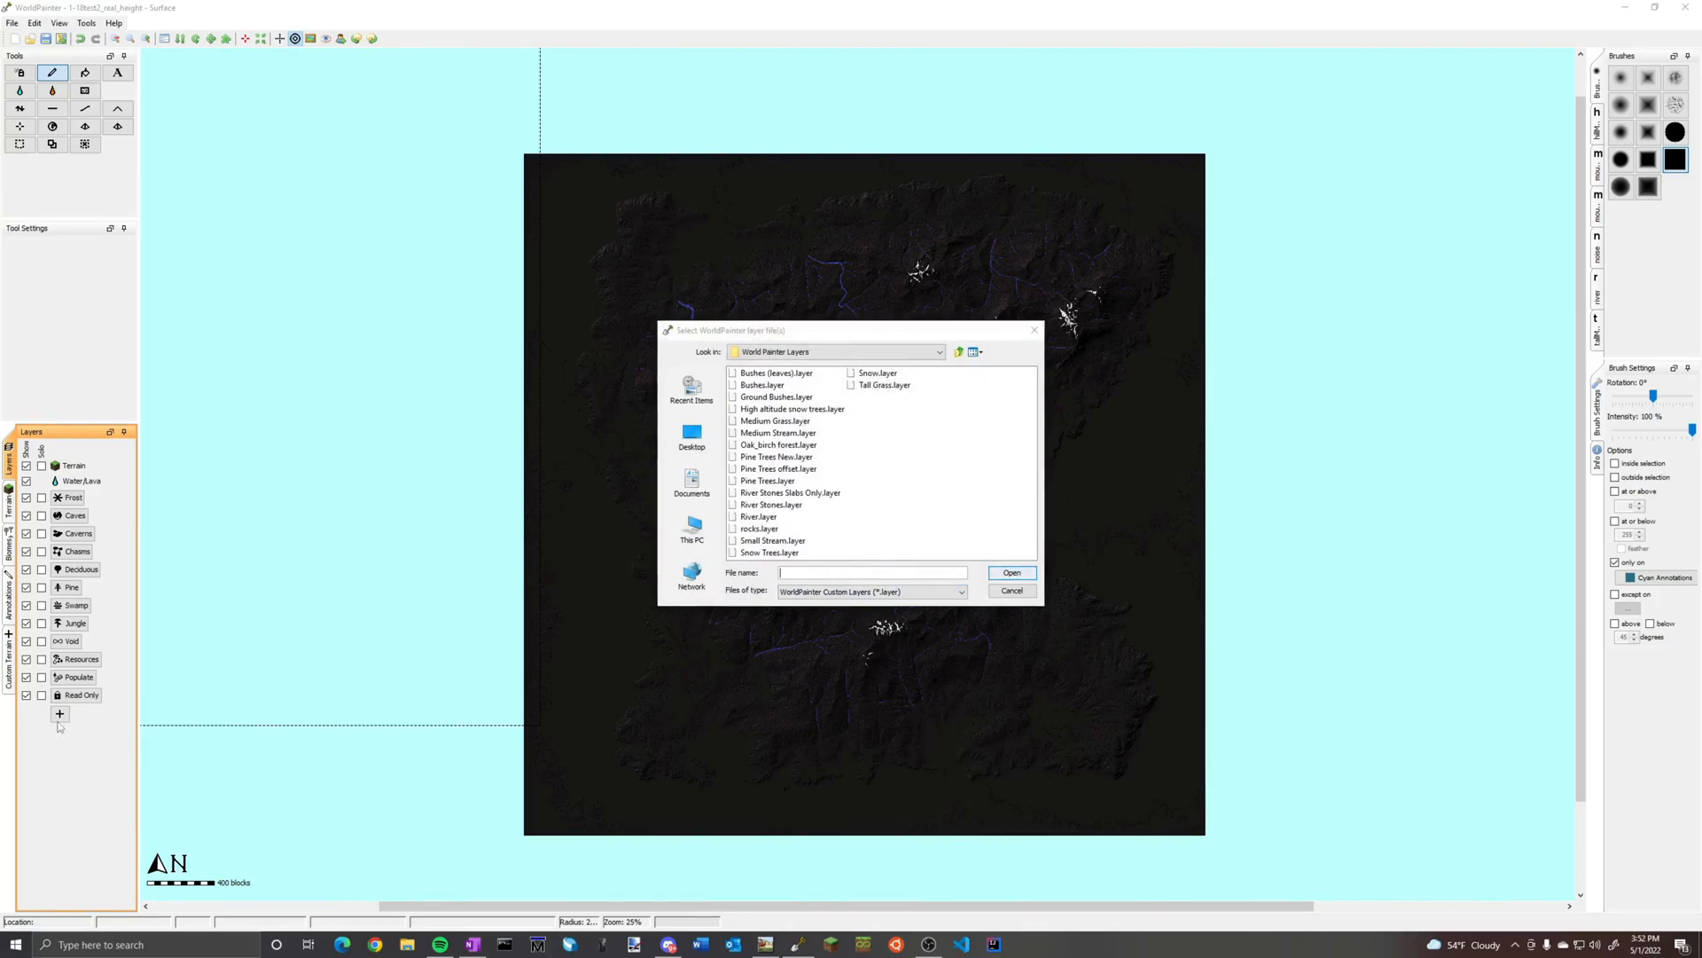
pyautogui.click(1012, 590)
# Import all custom layers from the existing world 1-18testexperimental2
pyautogui.click(59, 714)
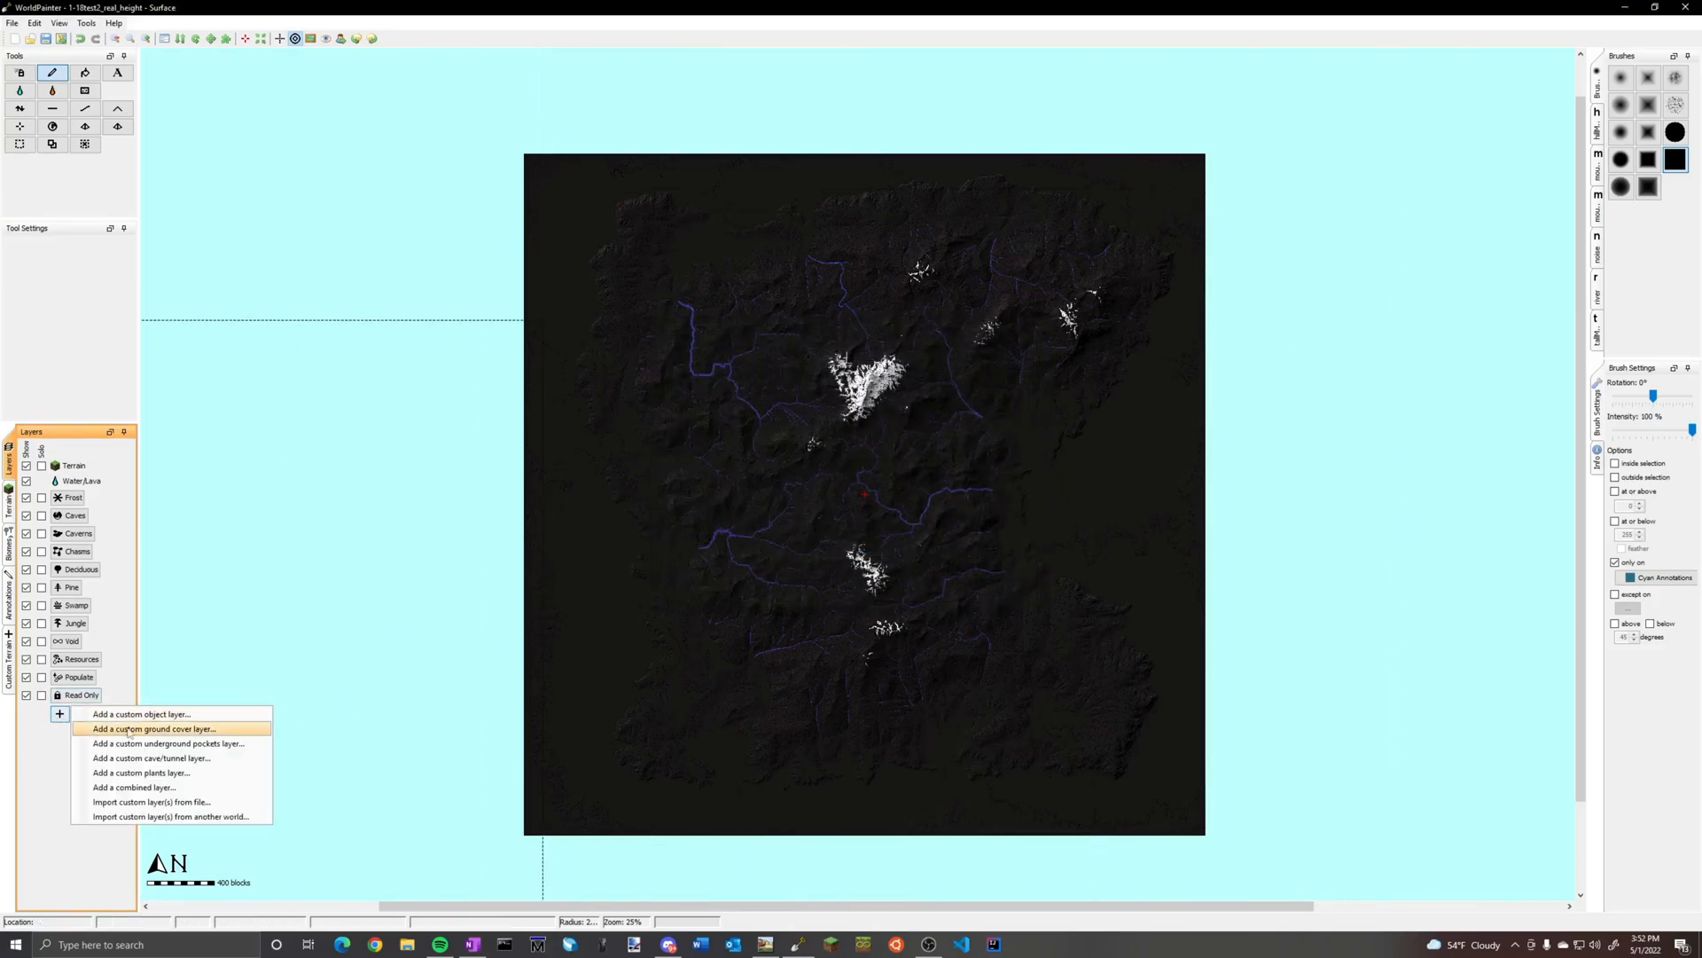
pyautogui.click(204, 817)
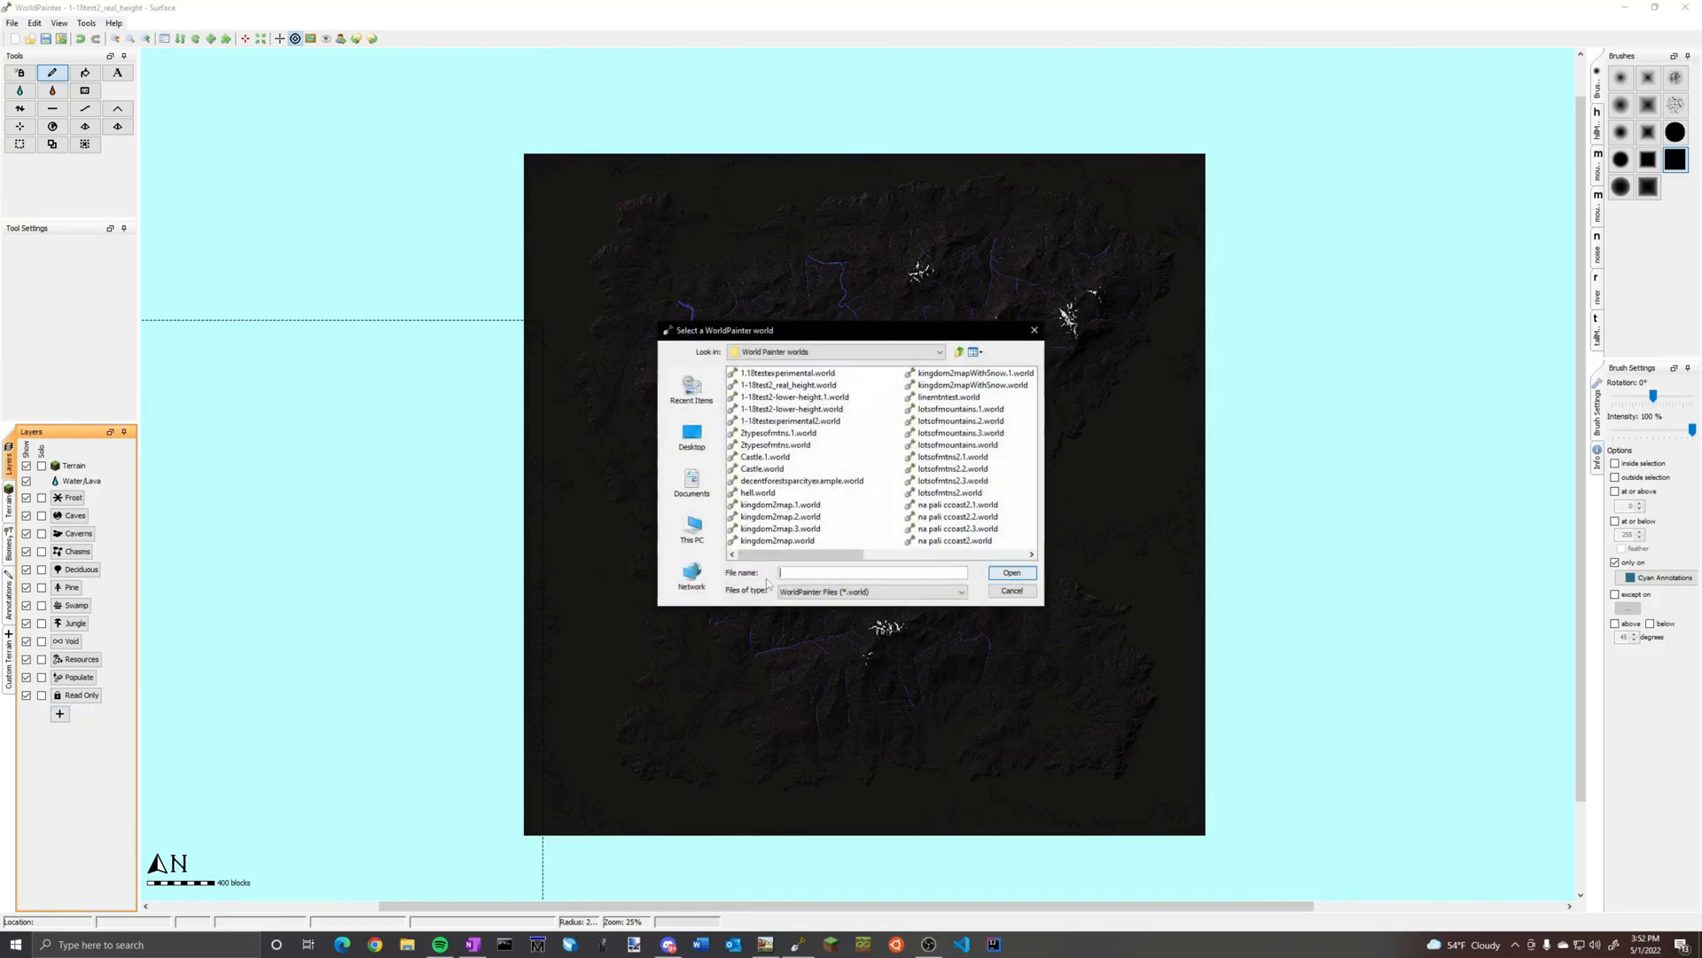
pyautogui.click(807, 422)
pyautogui.click(1011, 575)
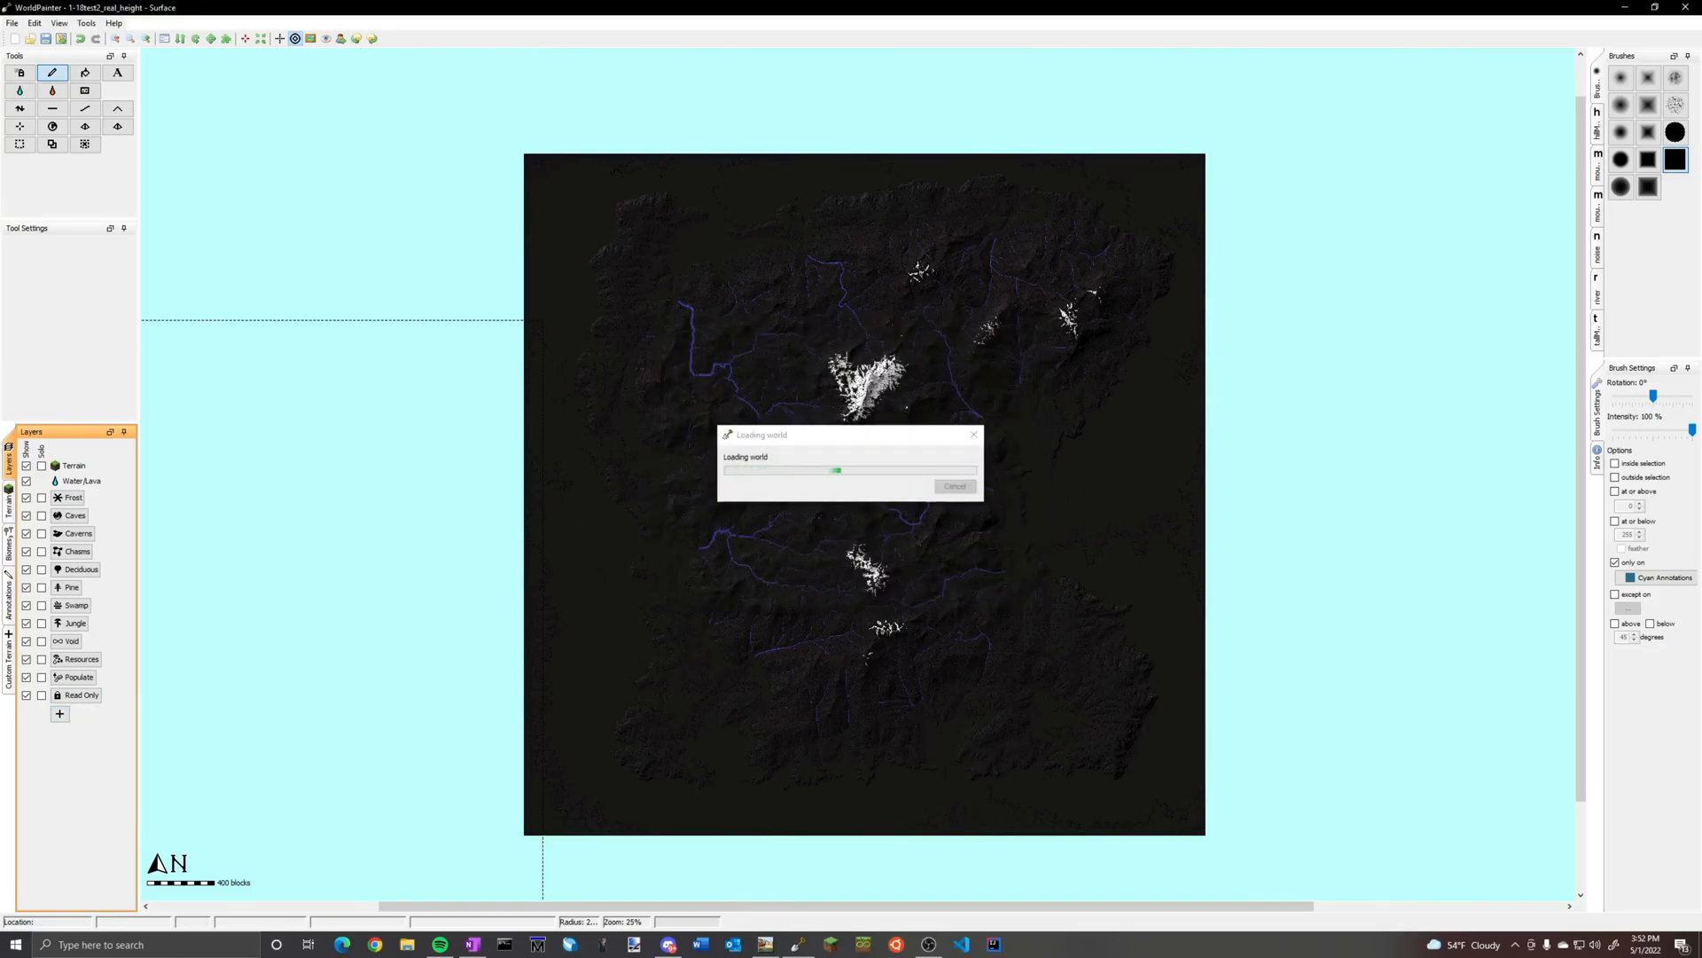
pyautogui.scroll(-2, 866, 528)
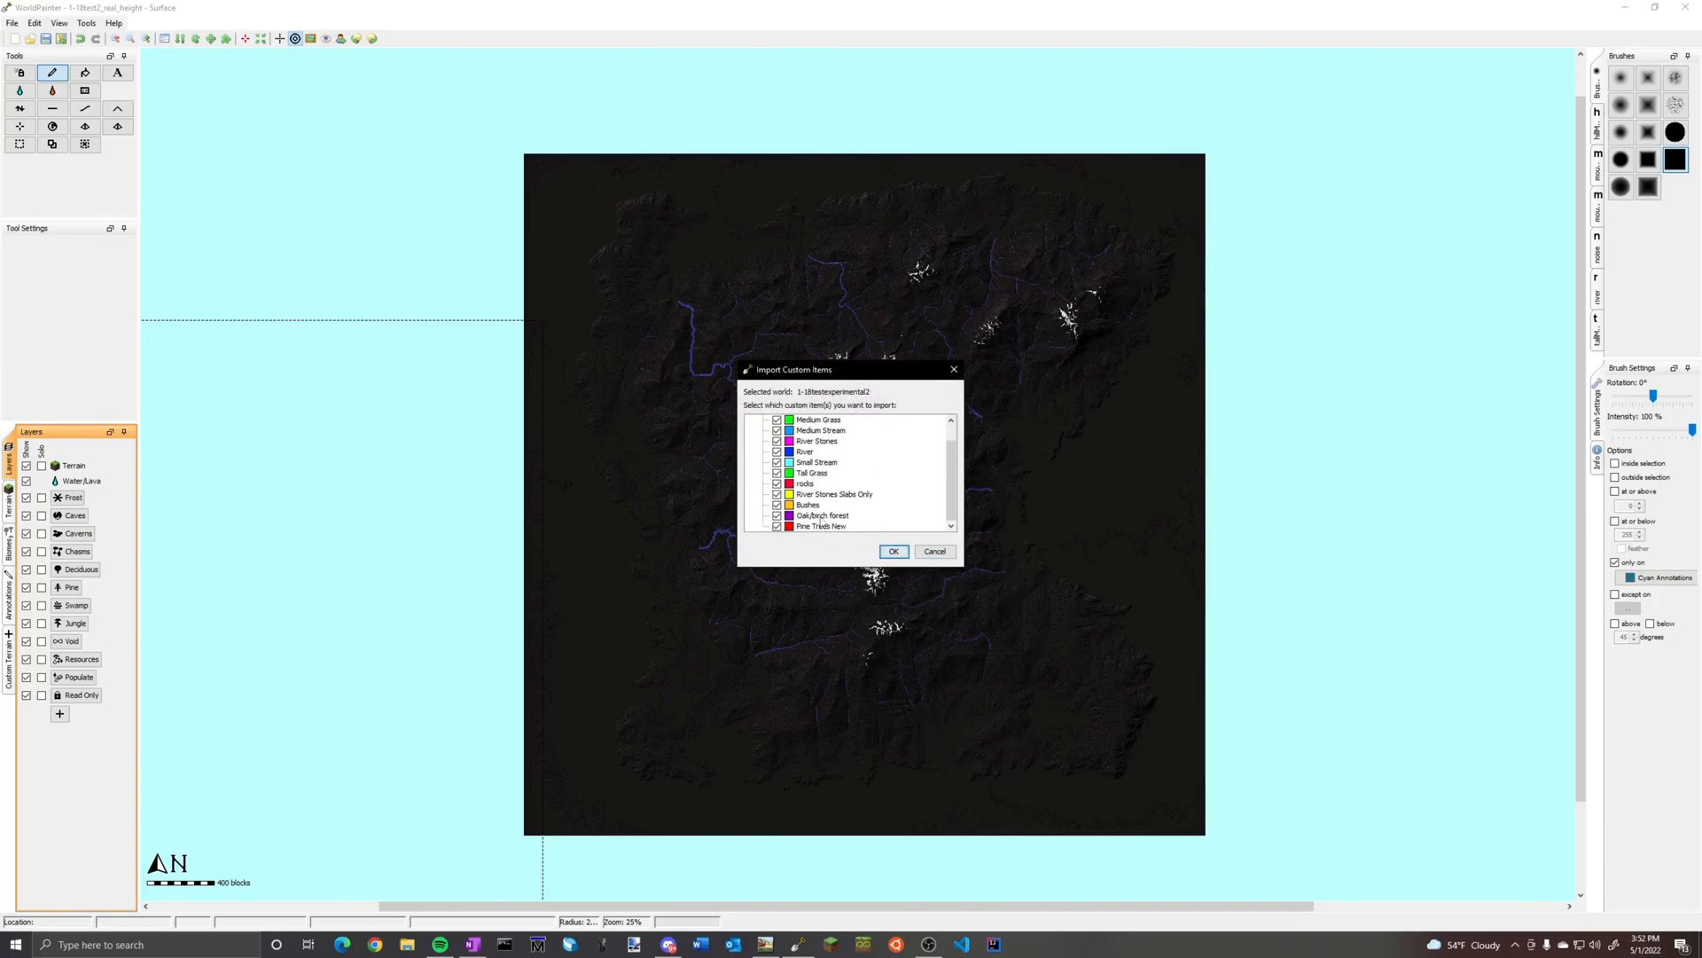
pyautogui.scroll(1, 823, 523)
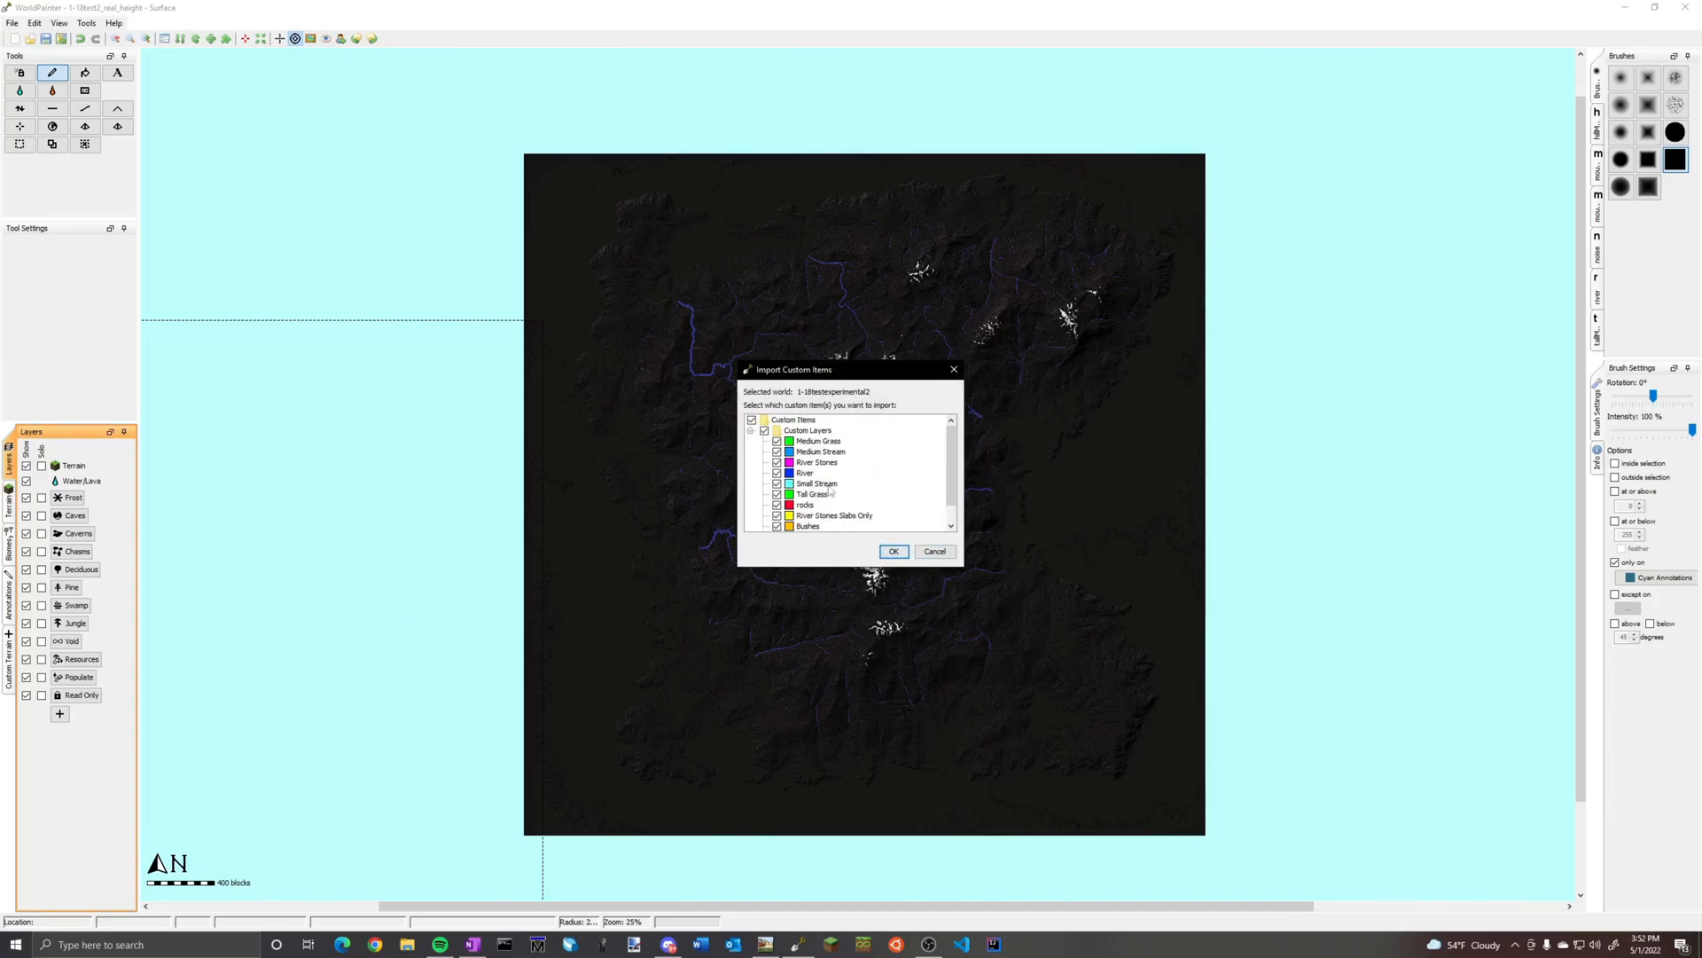
pyautogui.click(894, 551)
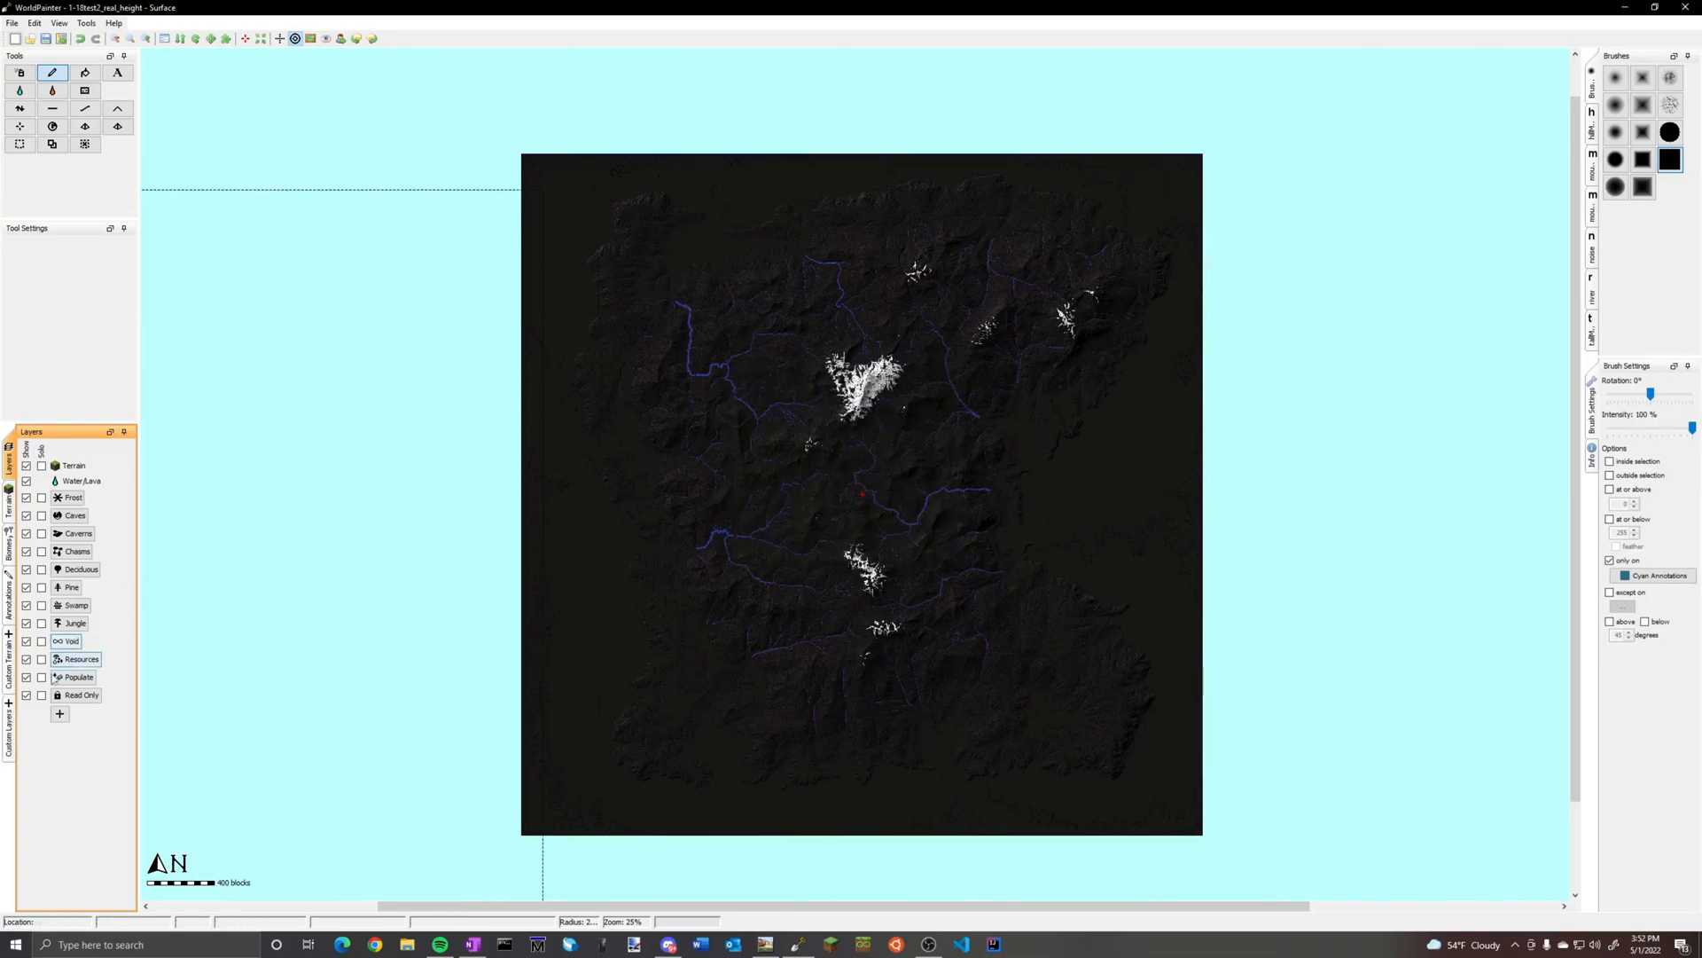
# Select the imported Medium Stream layer and examine its material, thickness and edge settings
pyautogui.click(11, 666)
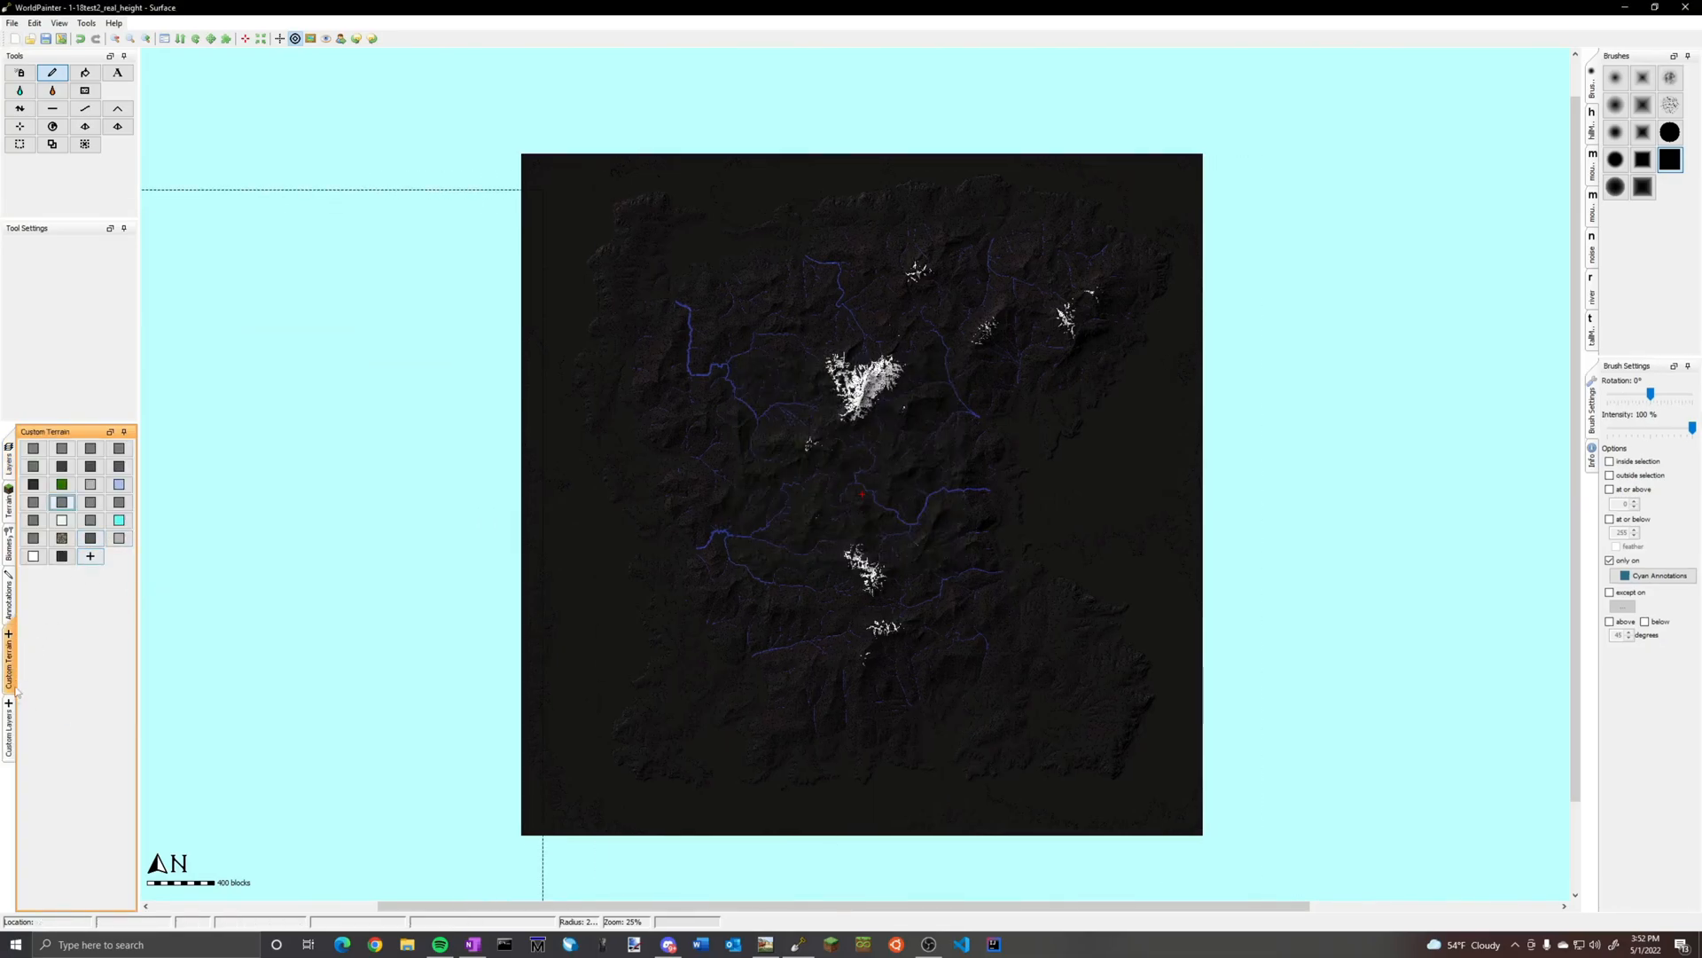
pyautogui.click(12, 719)
pyautogui.click(89, 485)
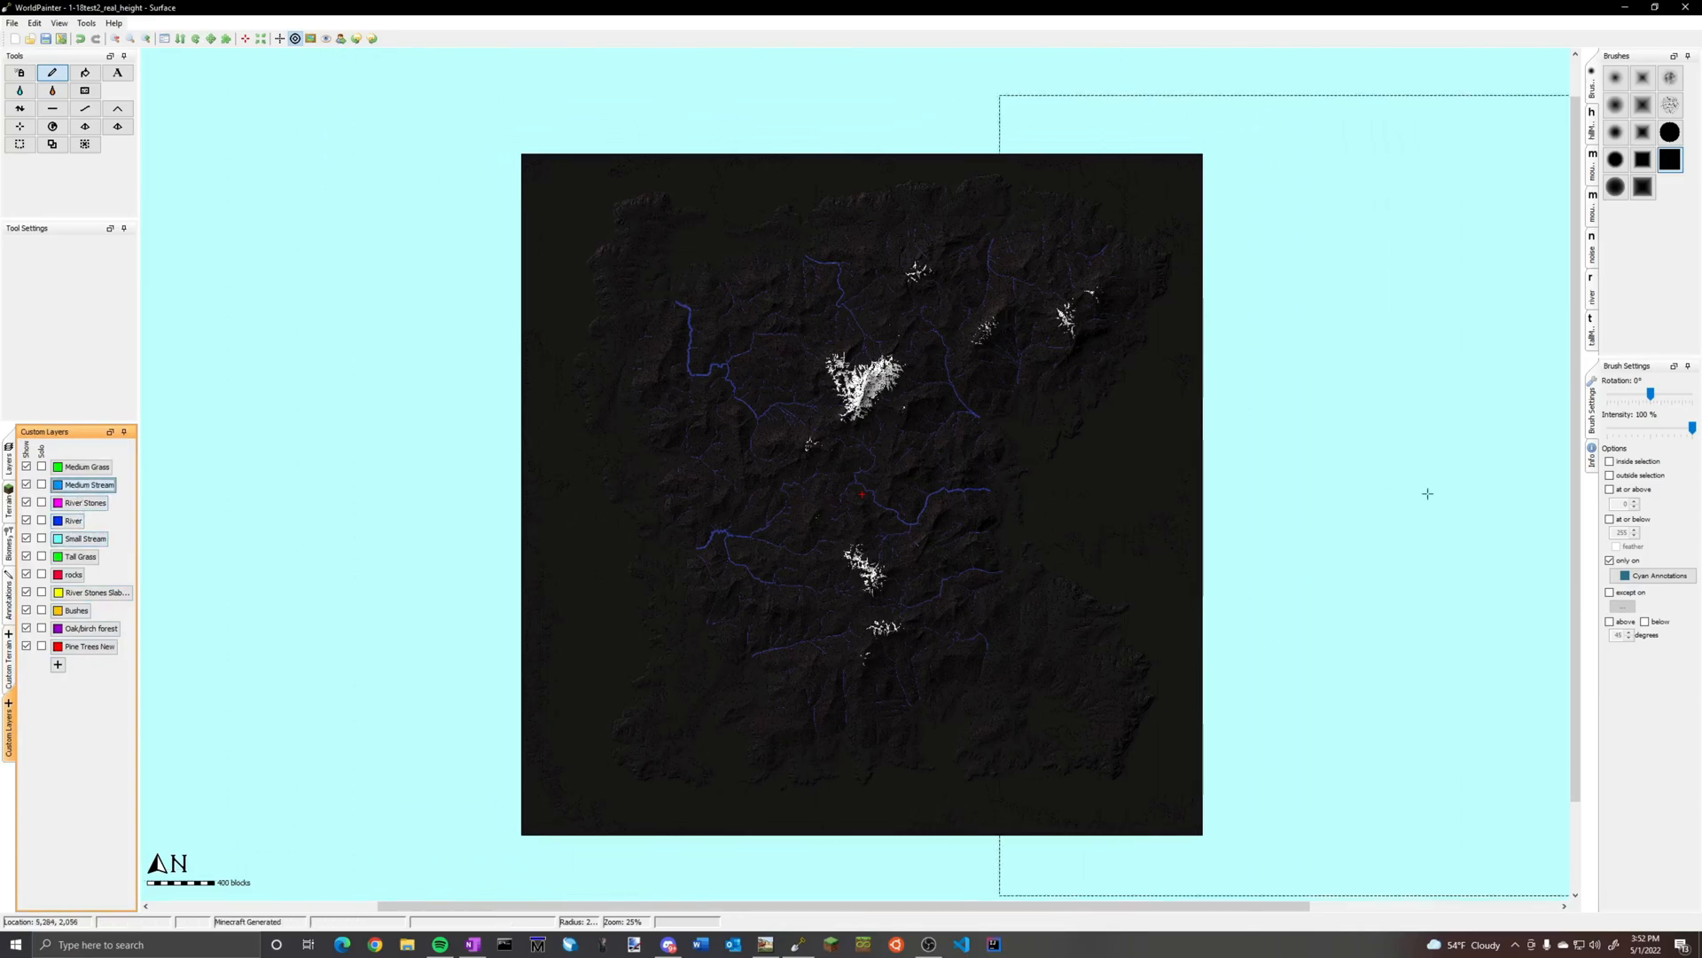
pyautogui.rightClick(106, 485)
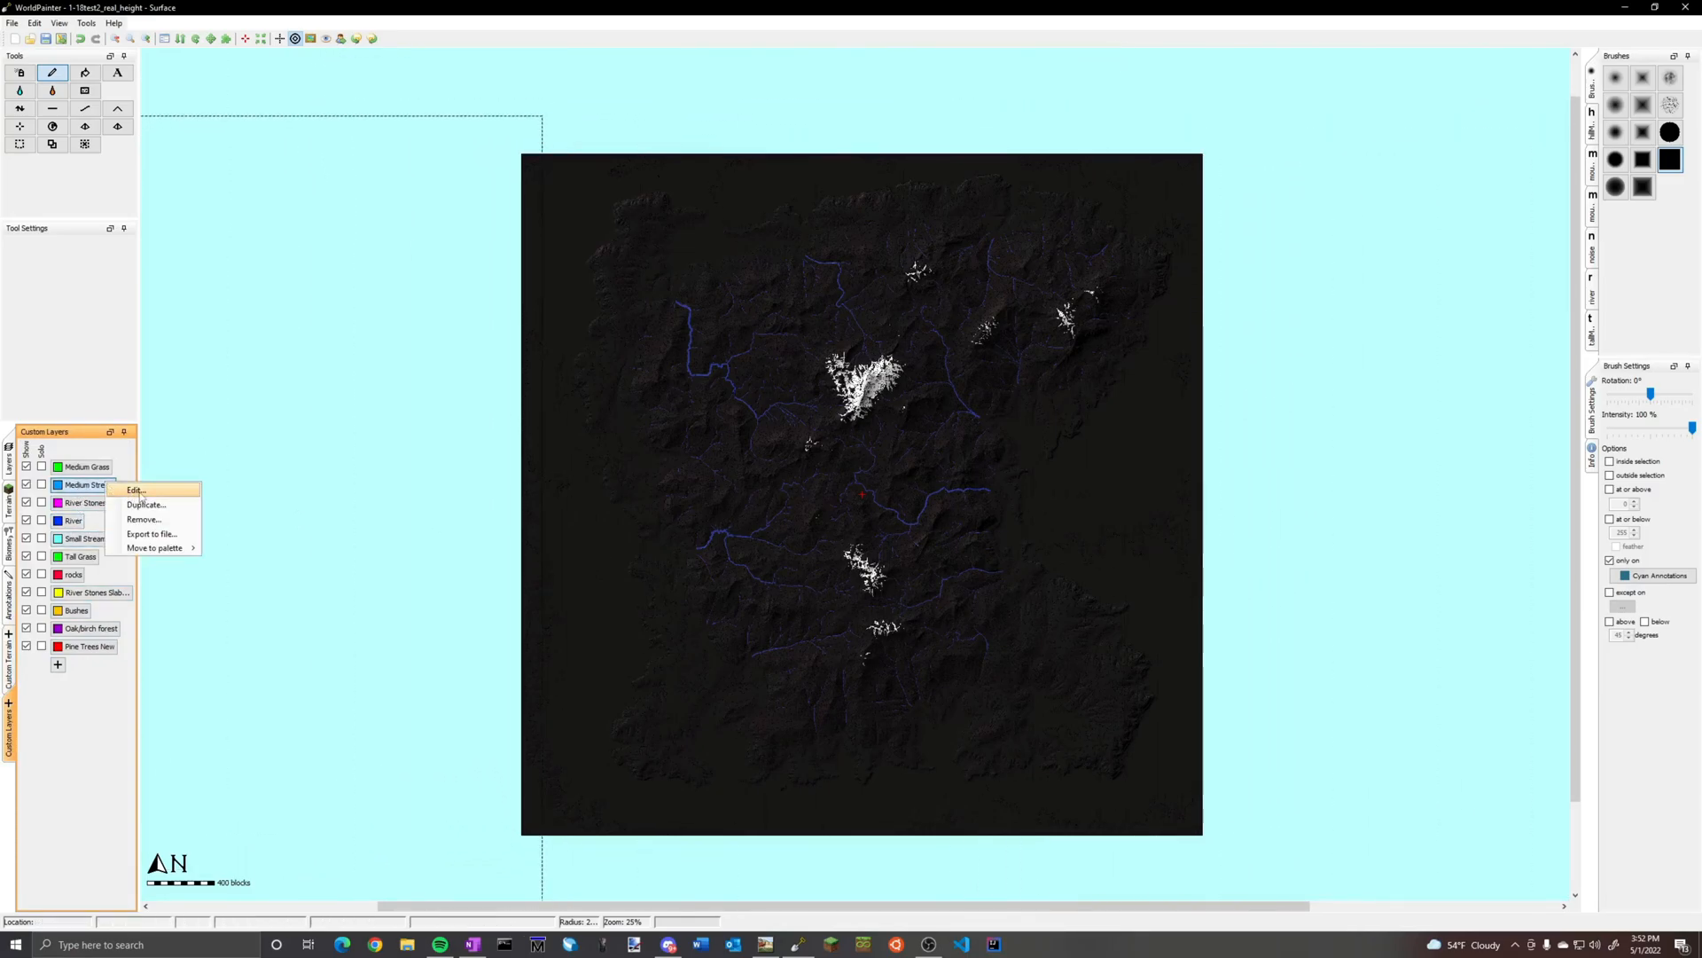
pyautogui.click(137, 492)
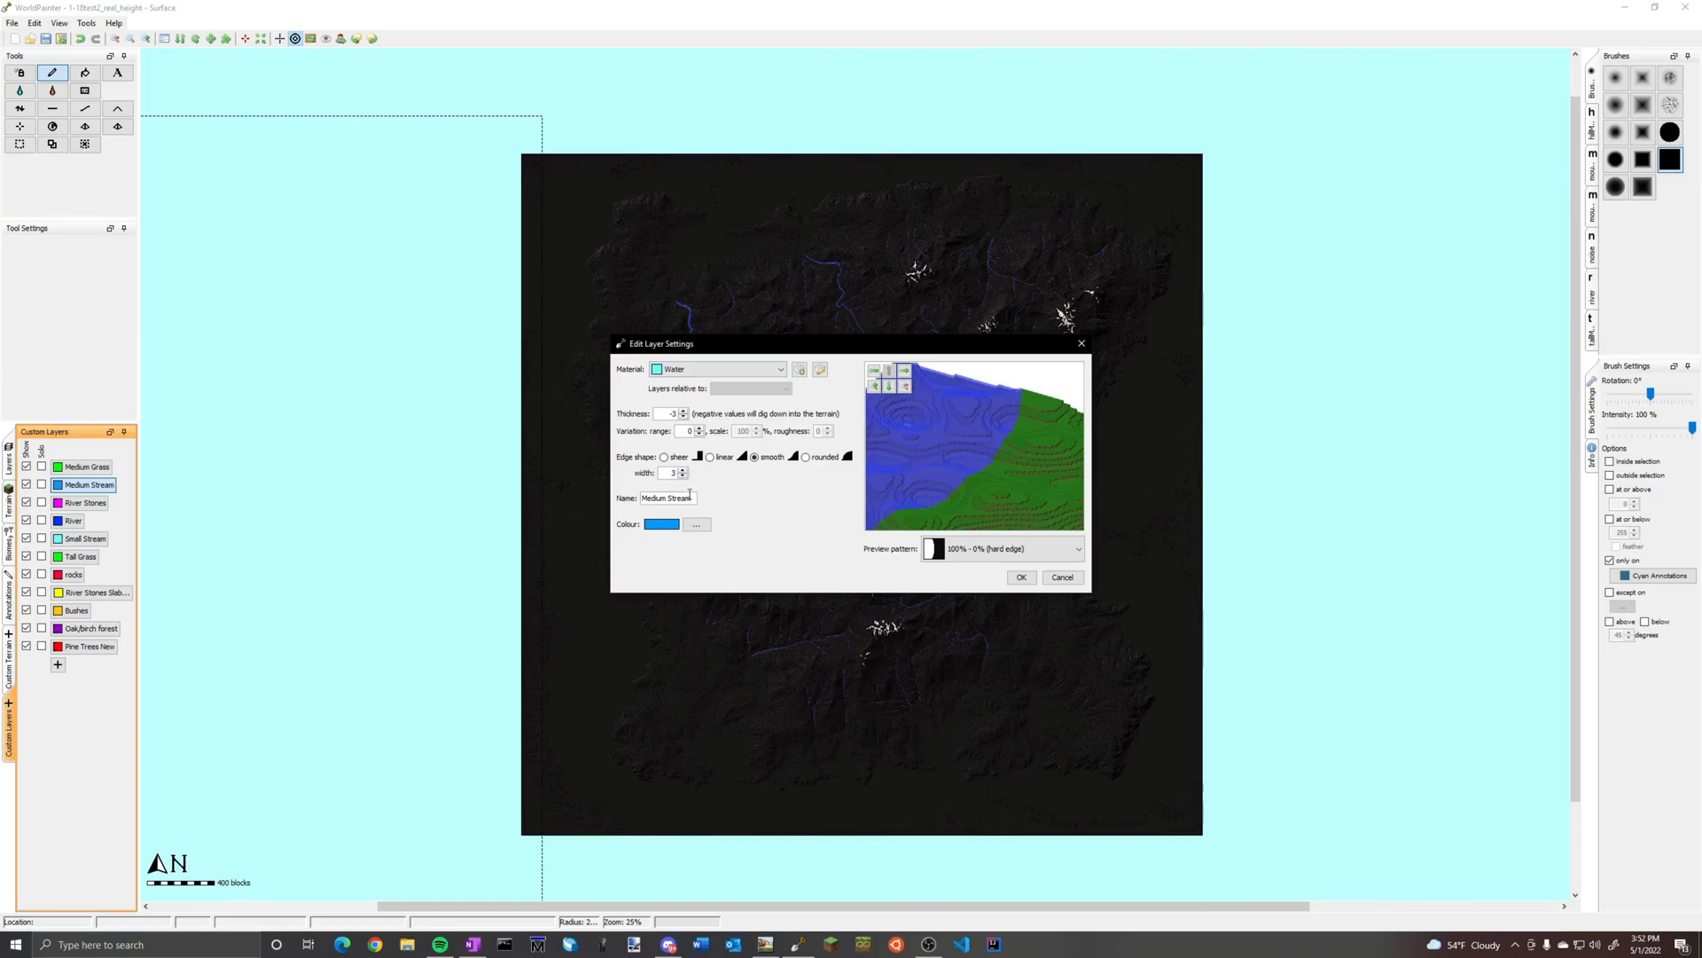
pyautogui.click(1019, 577)
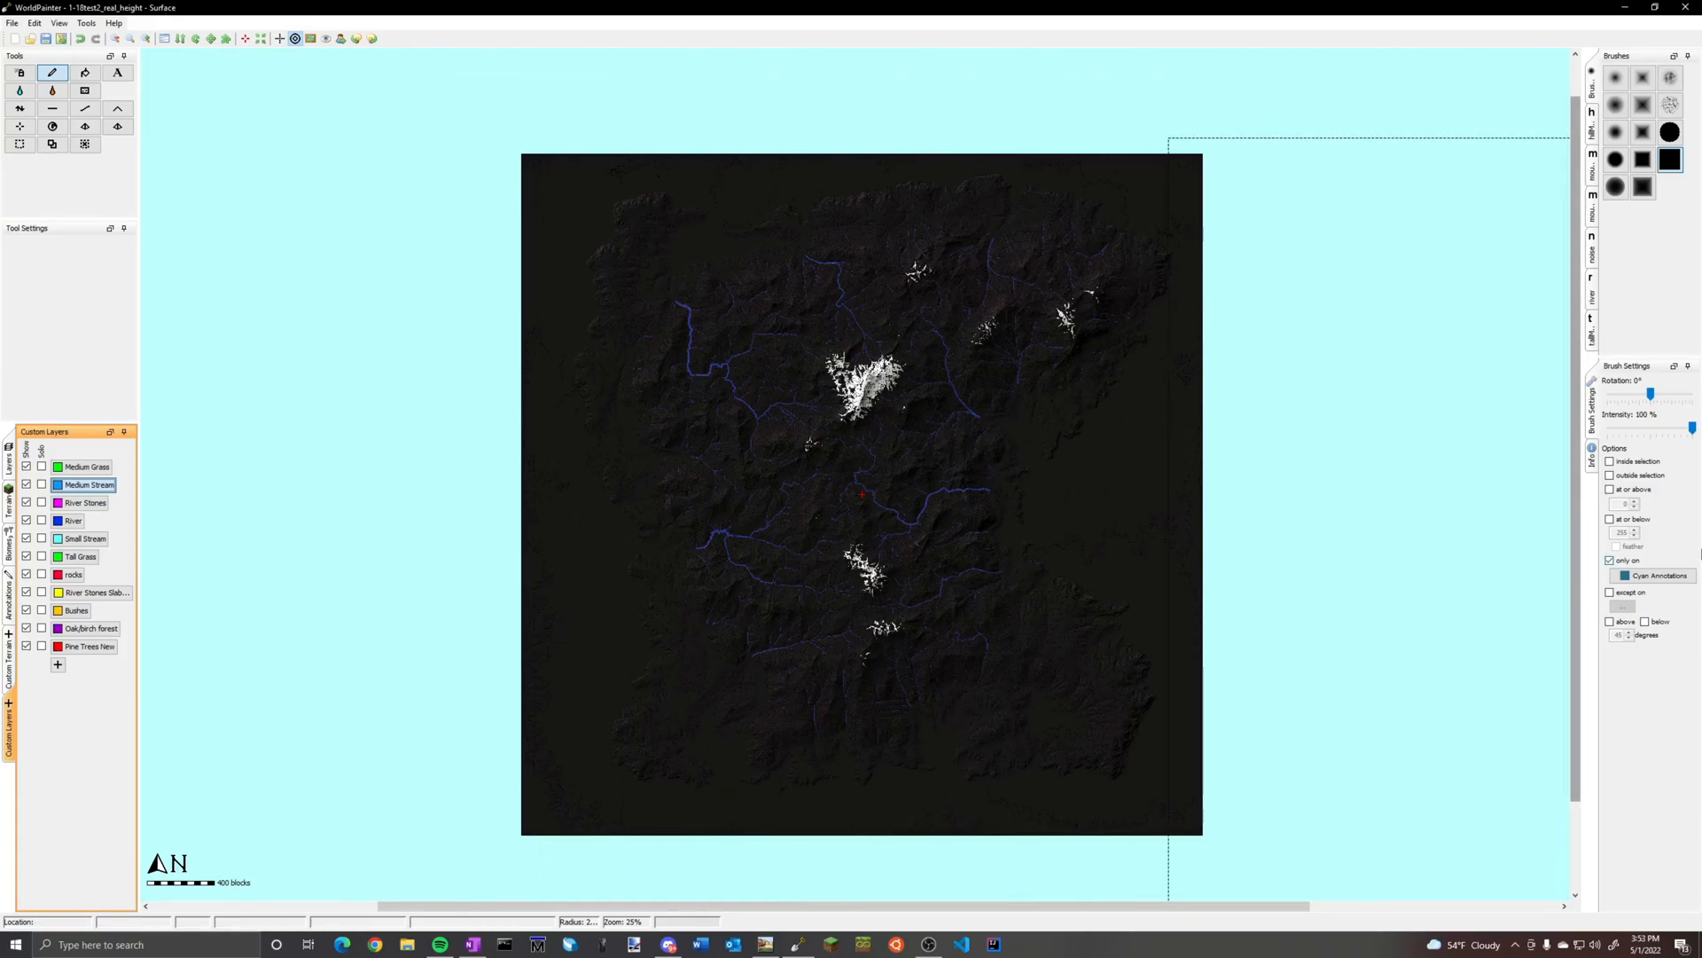
# Restrict the brush to blue annotations and to slopes below a lower angle limit for the Medium Stream layer
pyautogui.click(1655, 575)
pyautogui.moveTo(1664, 662)
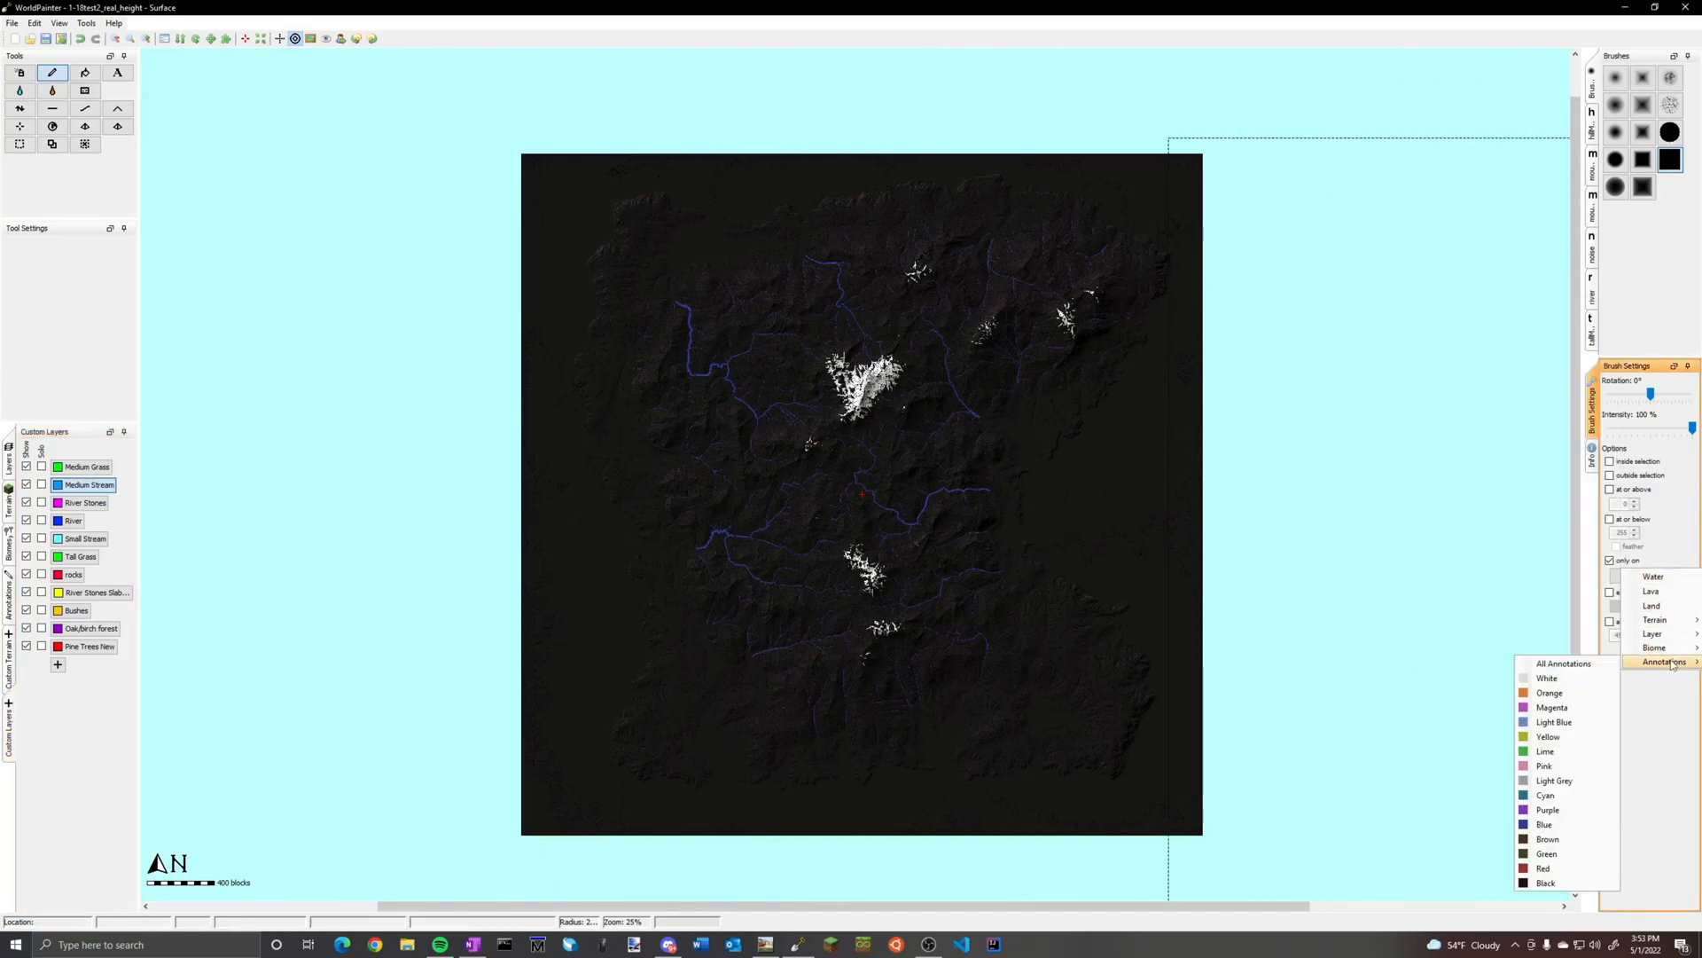
pyautogui.click(1563, 824)
pyautogui.click(1646, 622)
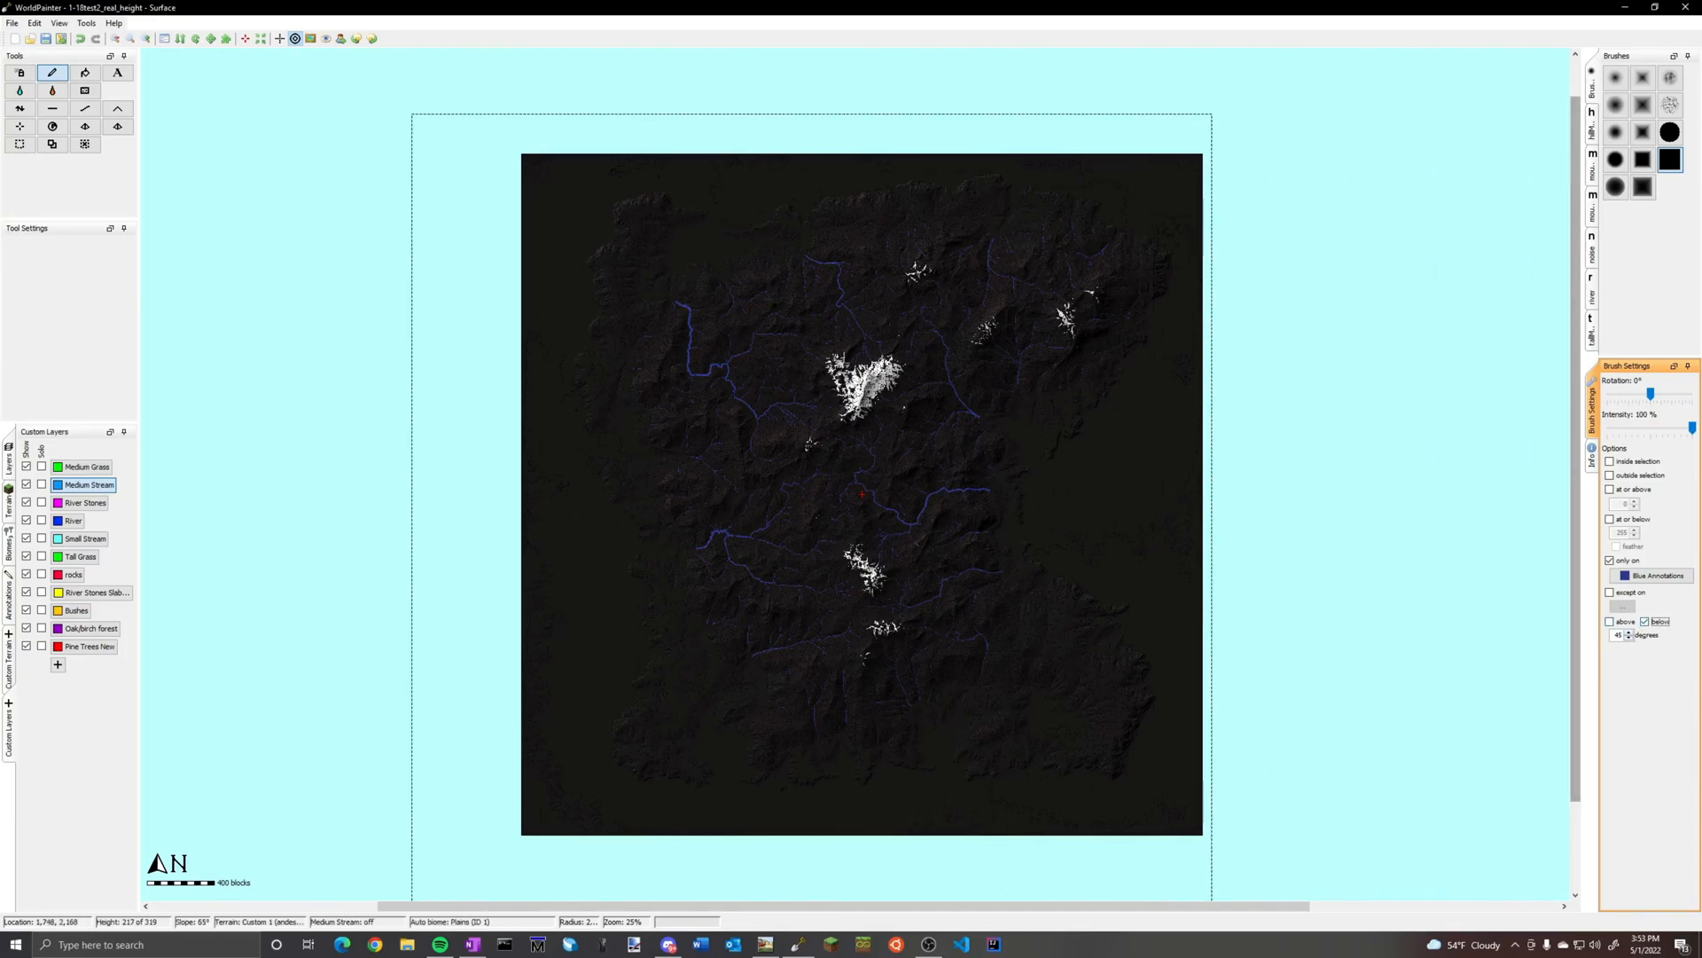
pyautogui.click(1627, 635)
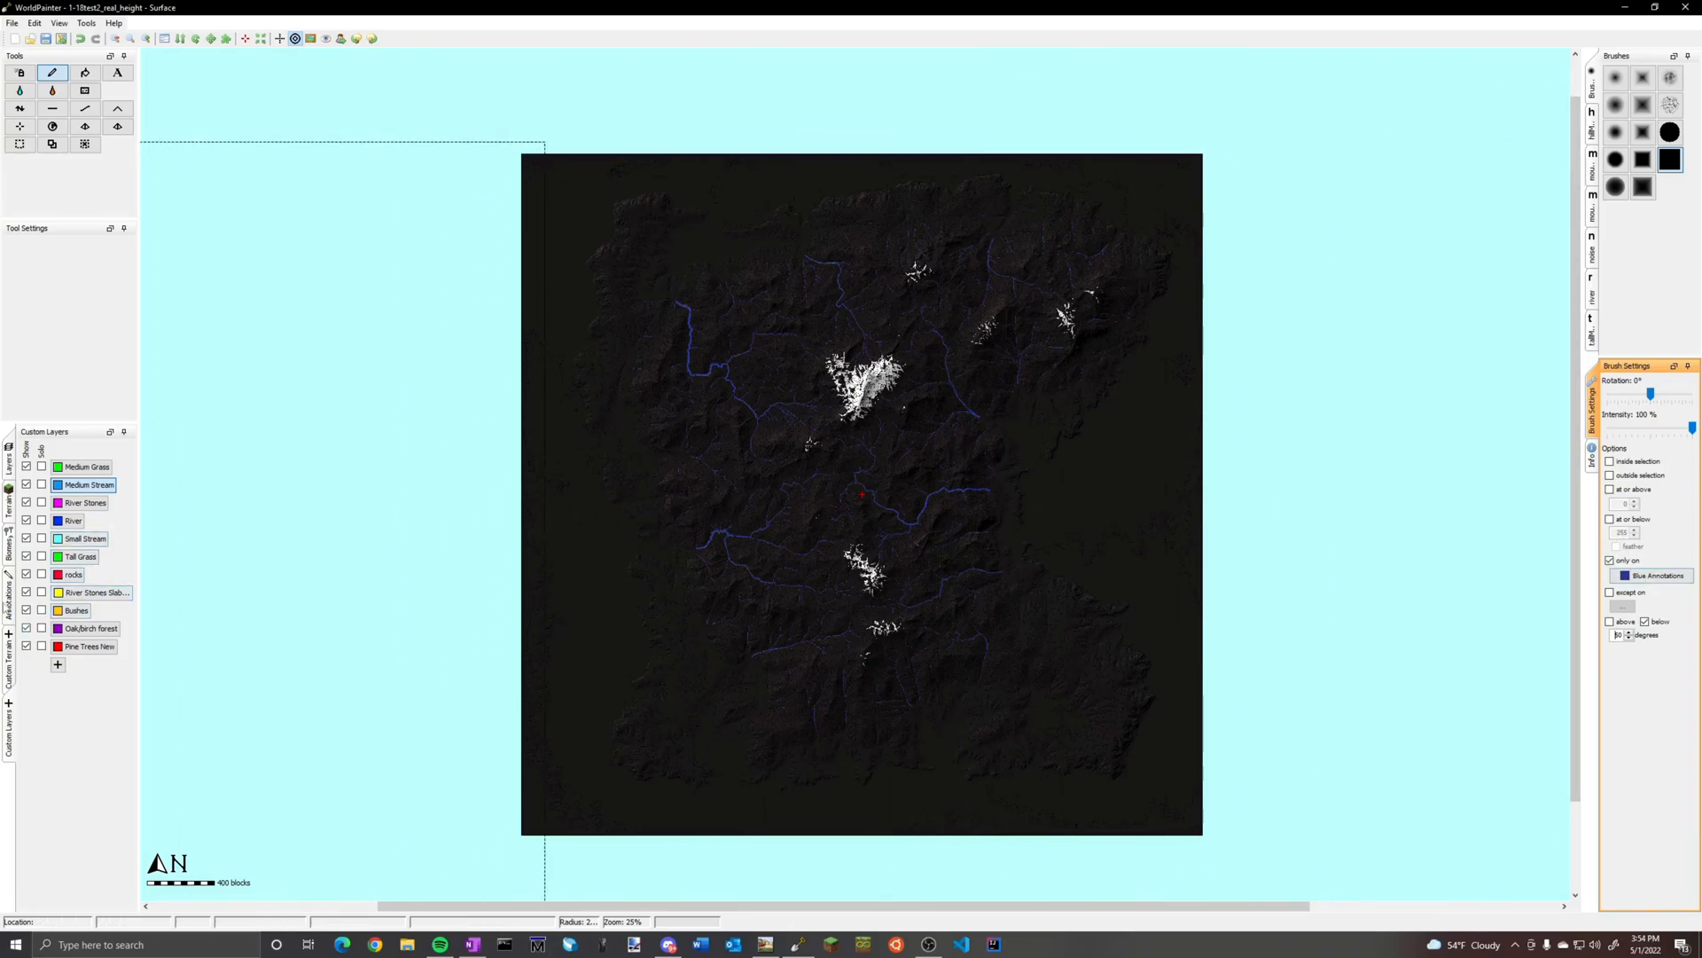
# Hide the annotations and examine the stream network closely across the island's valleys, mountains and coasts
pyautogui.click(10, 585)
pyautogui.click(49, 448)
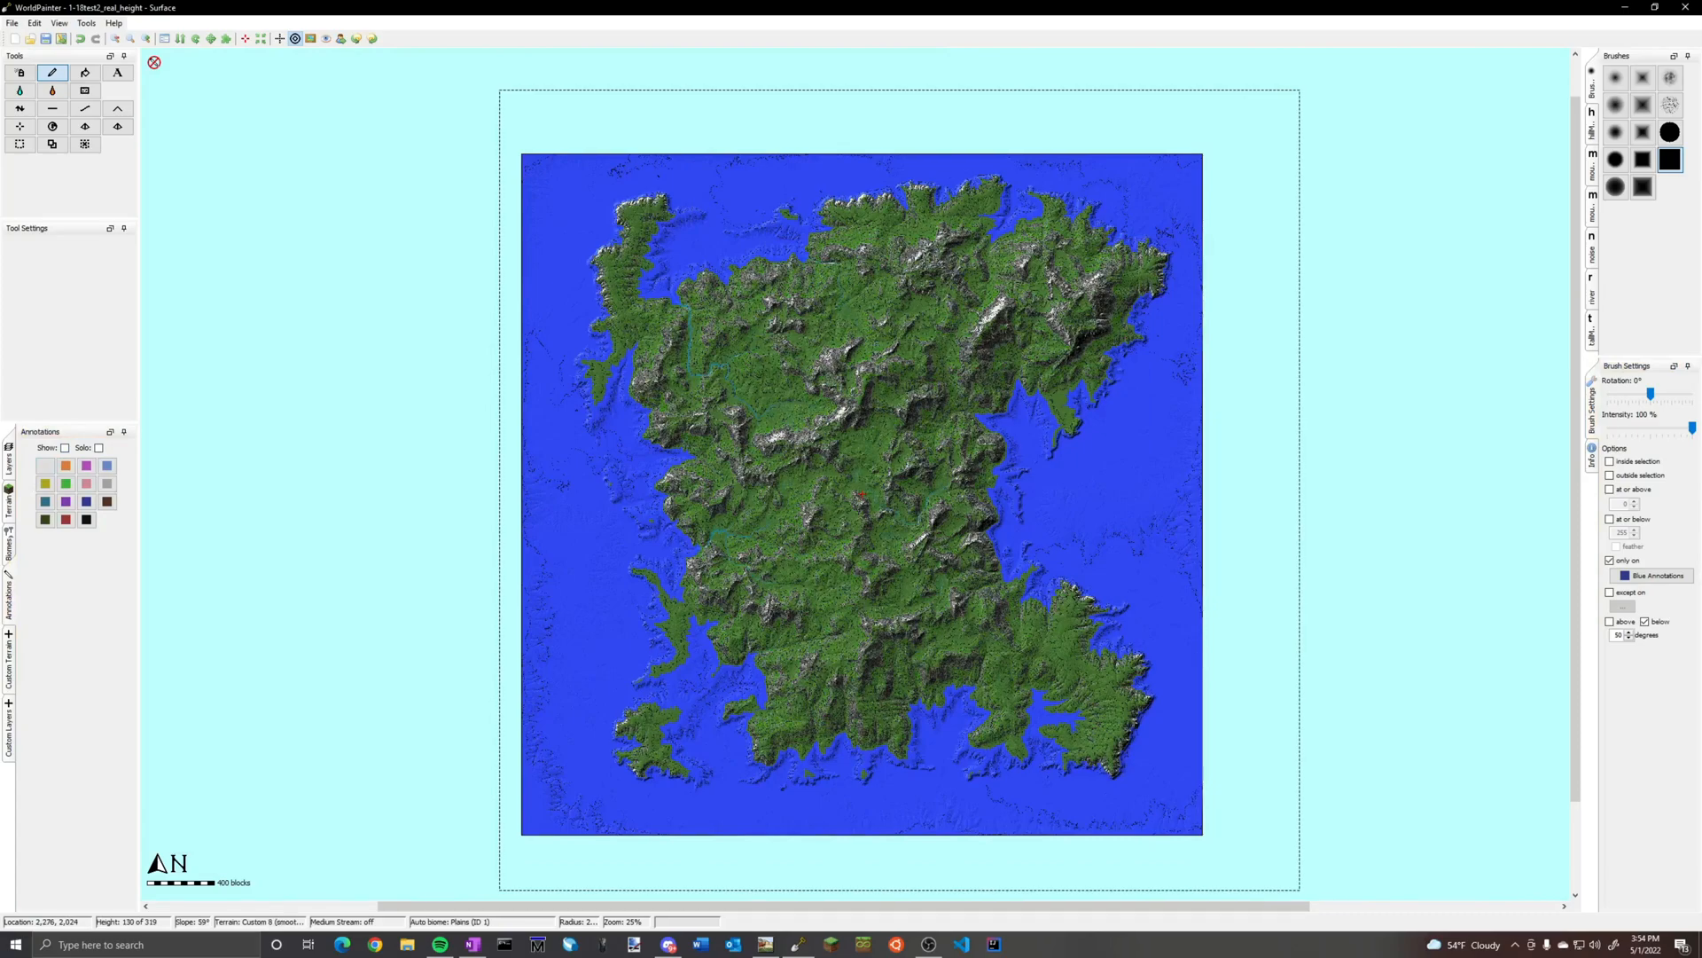
pyautogui.scroll(1, 860, 494)
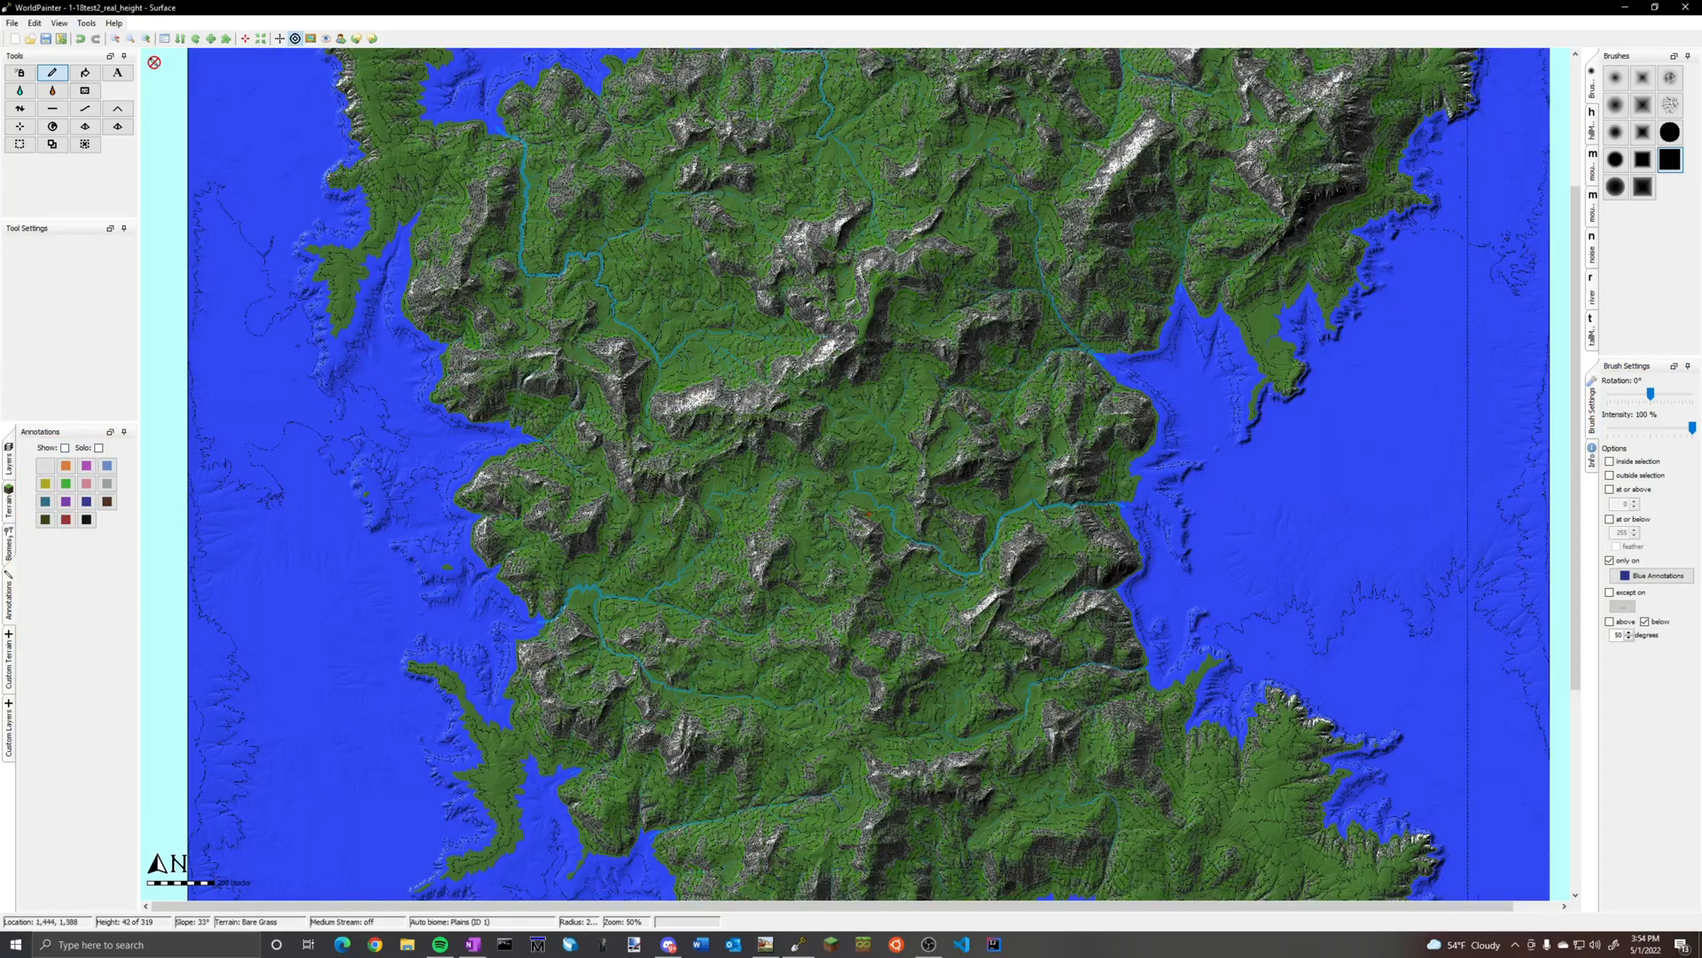
pyautogui.moveTo(1088, 294); pyautogui.dragTo(996, 483, button='middle')
pyautogui.scroll(1, 996, 483)
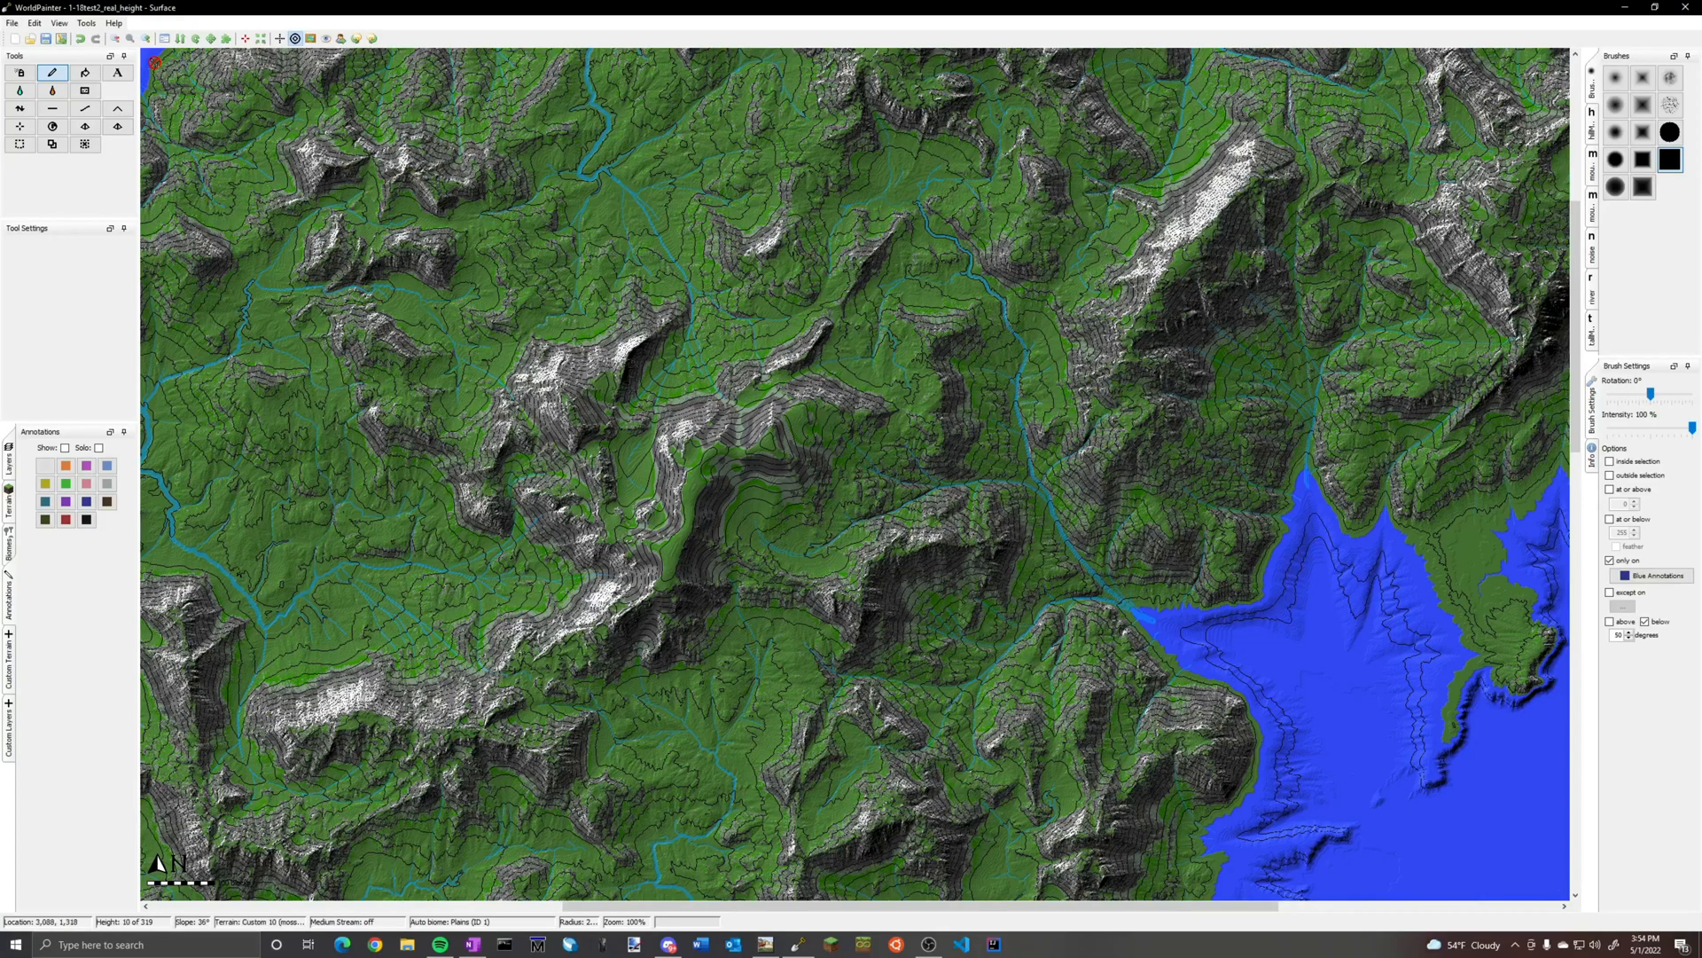
pyautogui.moveTo(1334, 306); pyautogui.dragTo(1193, 643, button='middle')
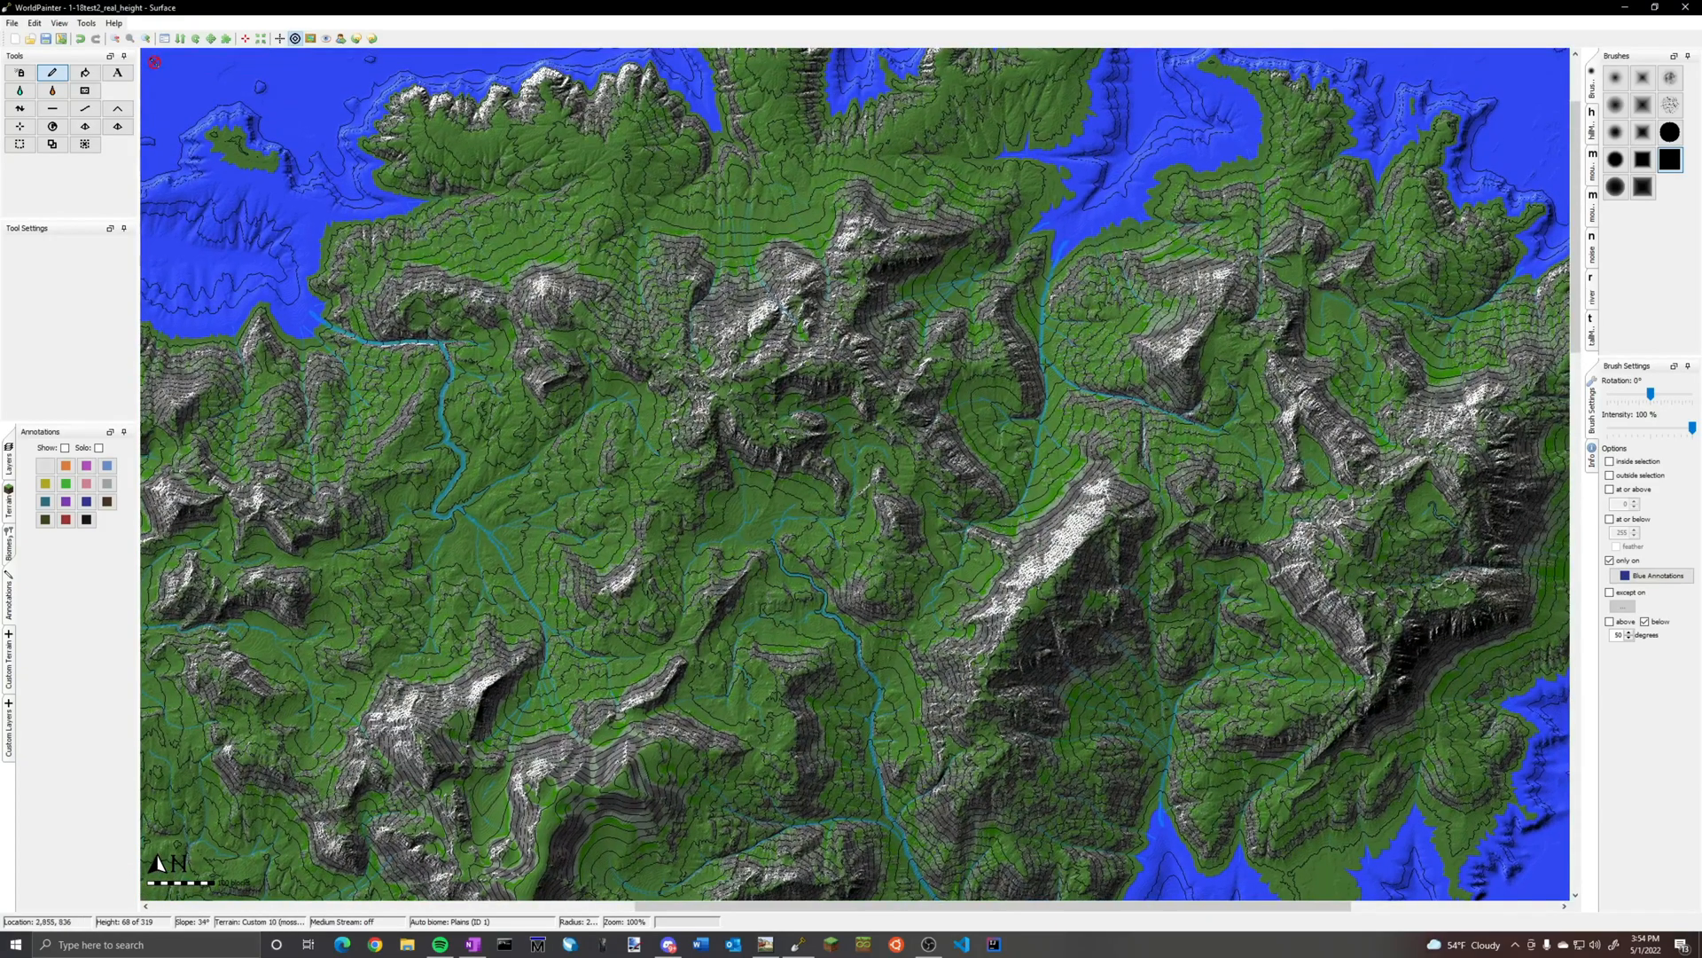
pyautogui.keyDown('ctrl'); pyautogui.scroll(1, 1068, 462); pyautogui.keyUp('ctrl')
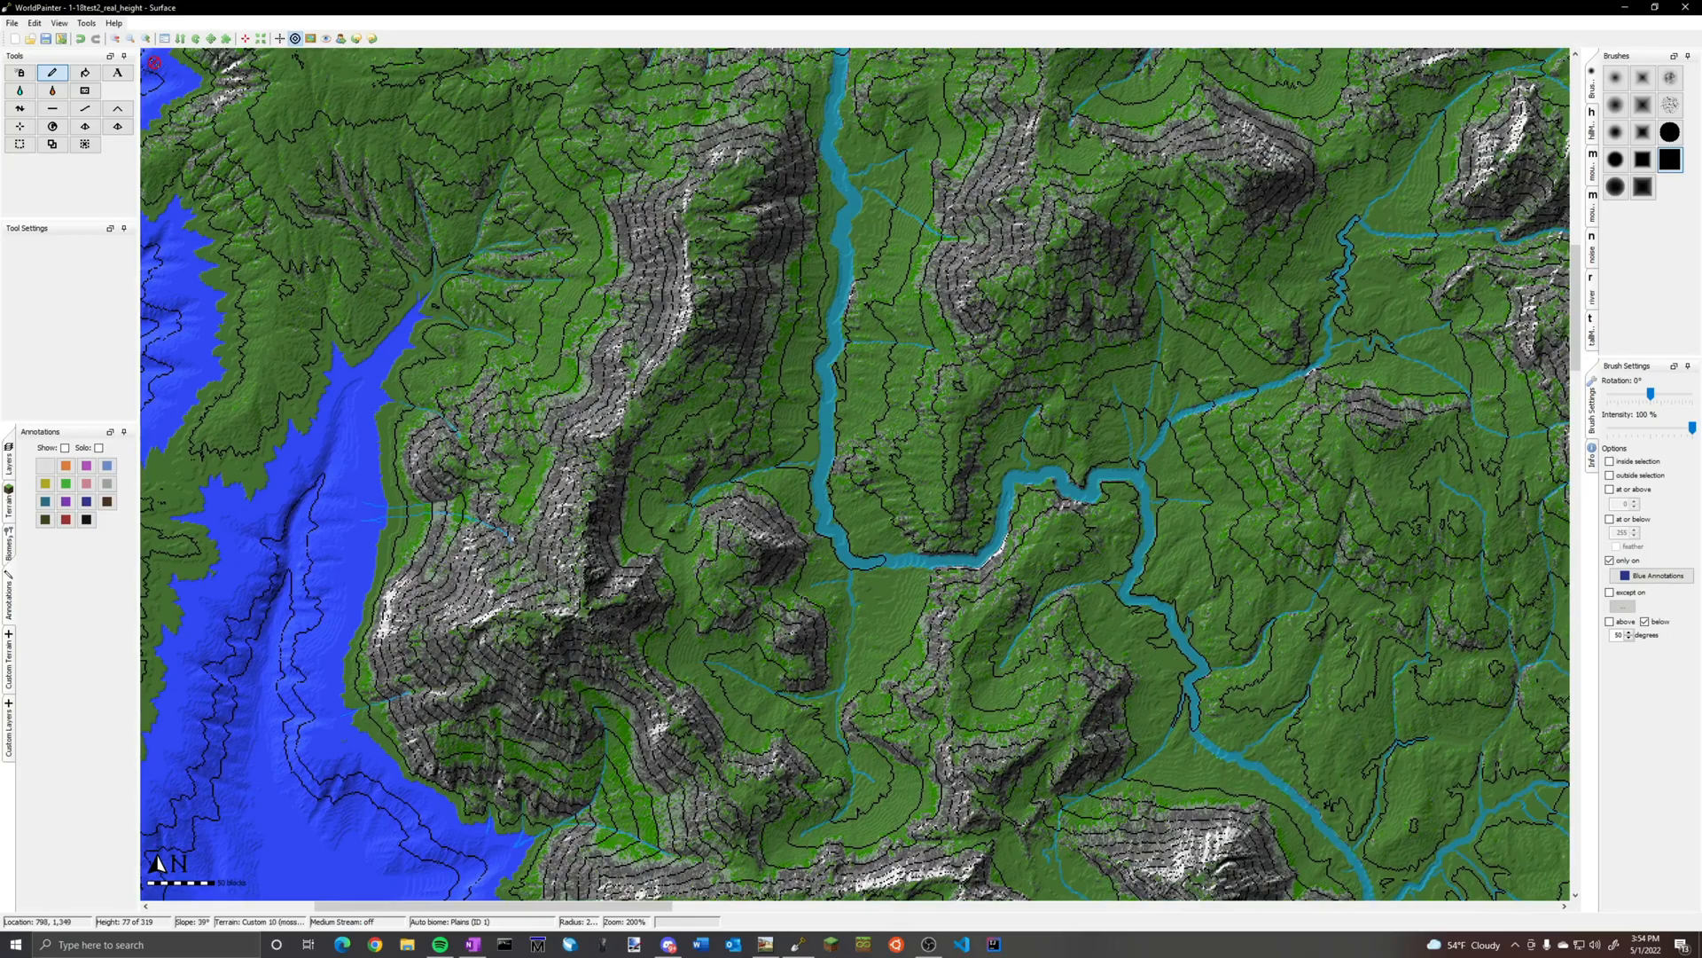
pyautogui.scroll(1, 292, 581)
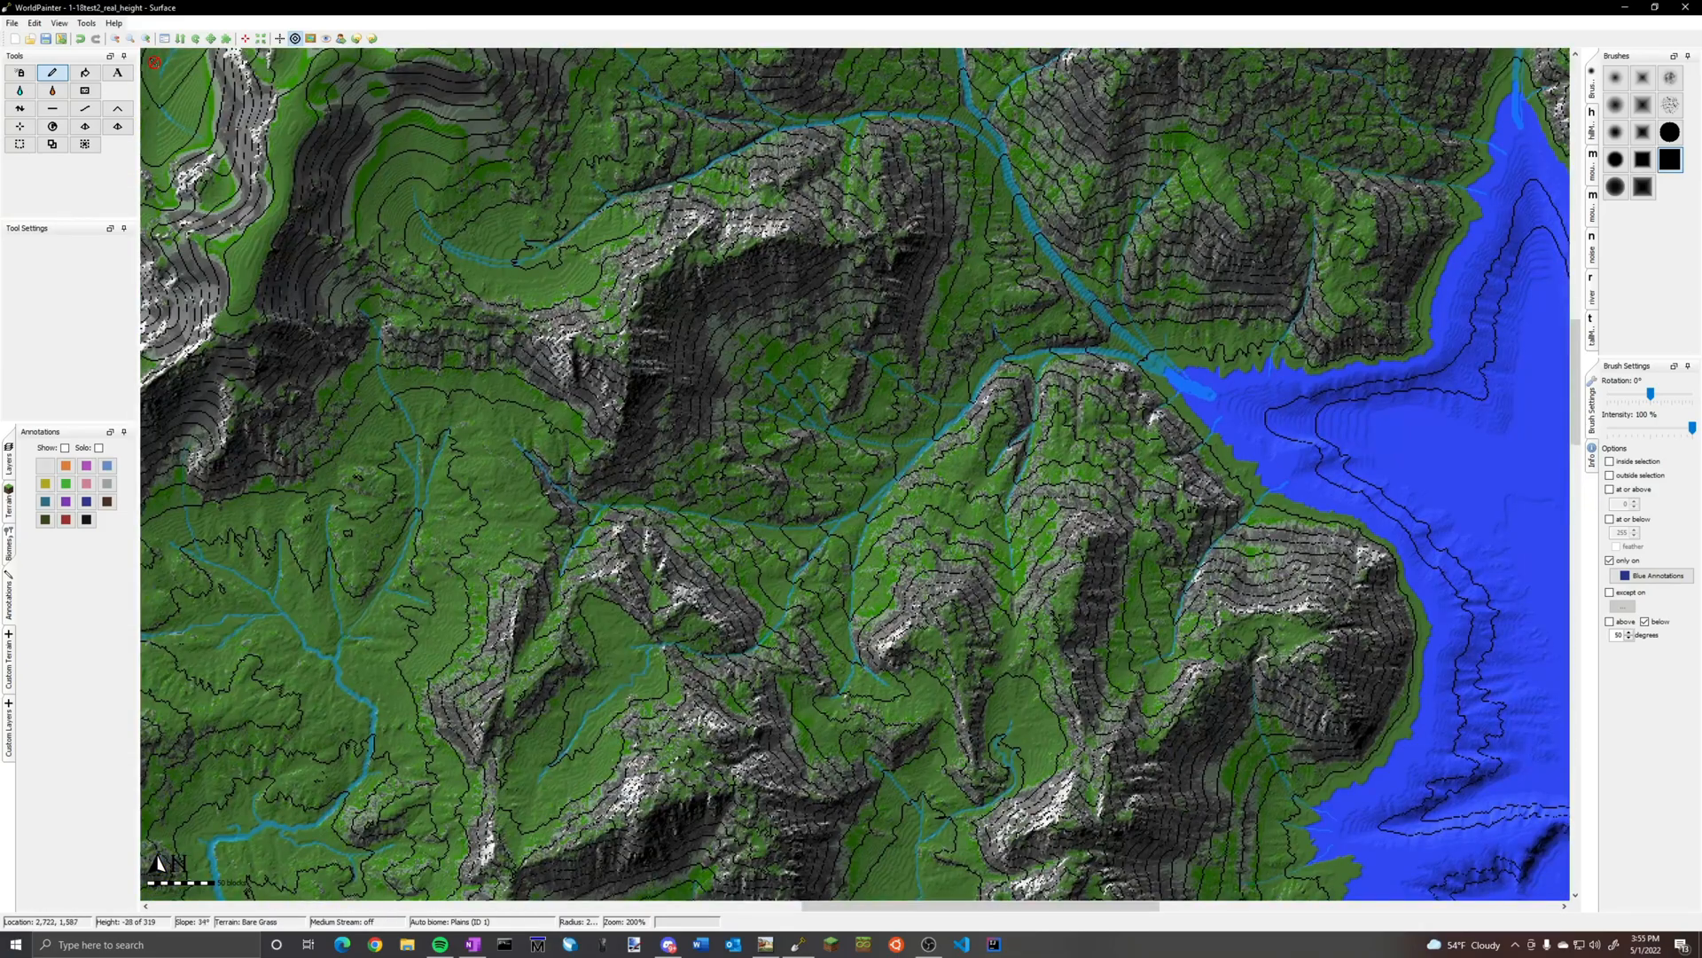
pyautogui.moveTo(662, 502); pyautogui.dragTo(1244, 354, button='middle')
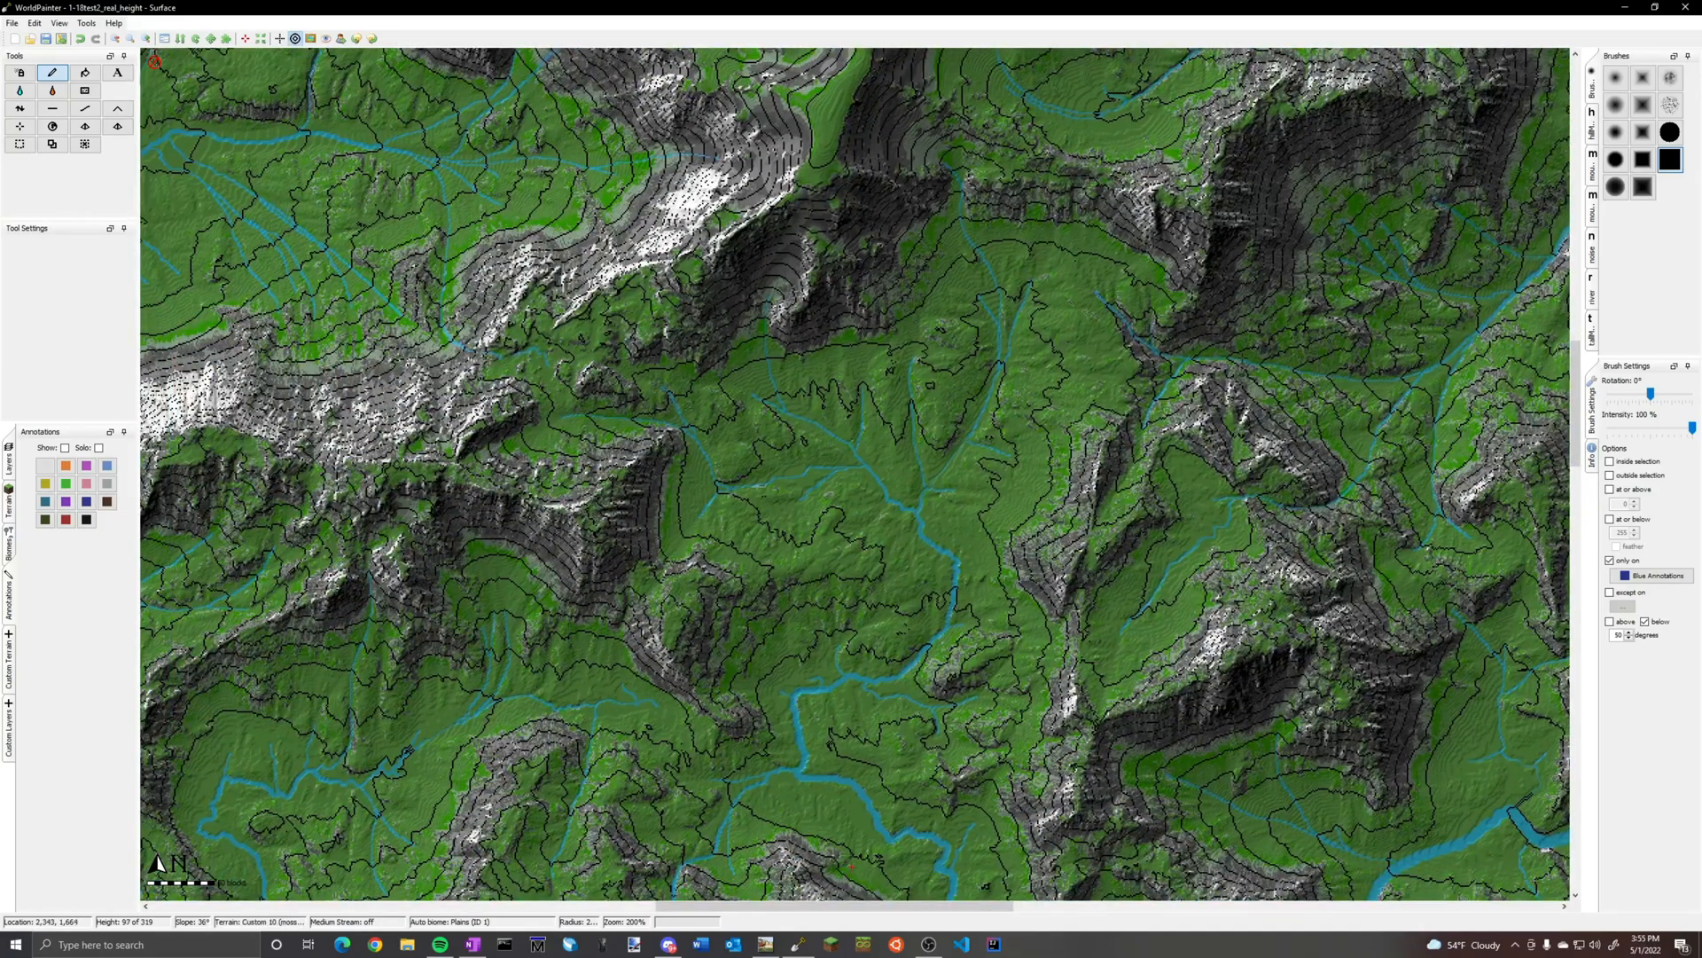
pyautogui.scroll(-3, 1244, 354)
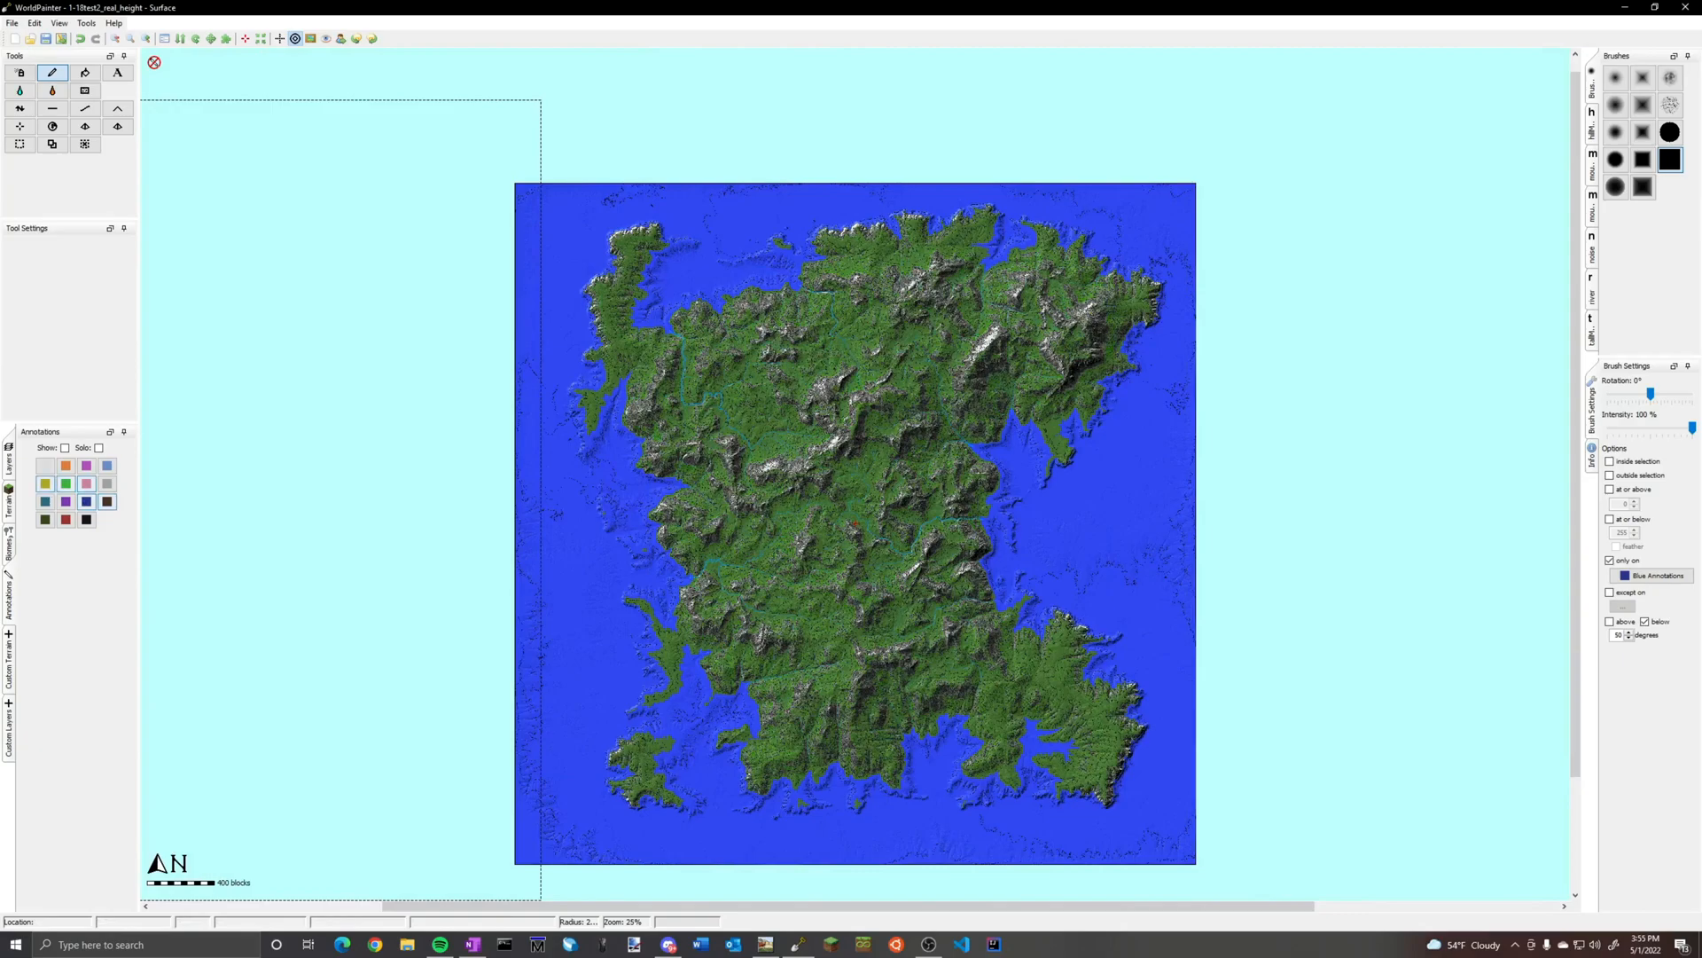
# Show the annotations again and fill the map globally with the Frost layer only on white annotations
pyautogui.click(9, 601)
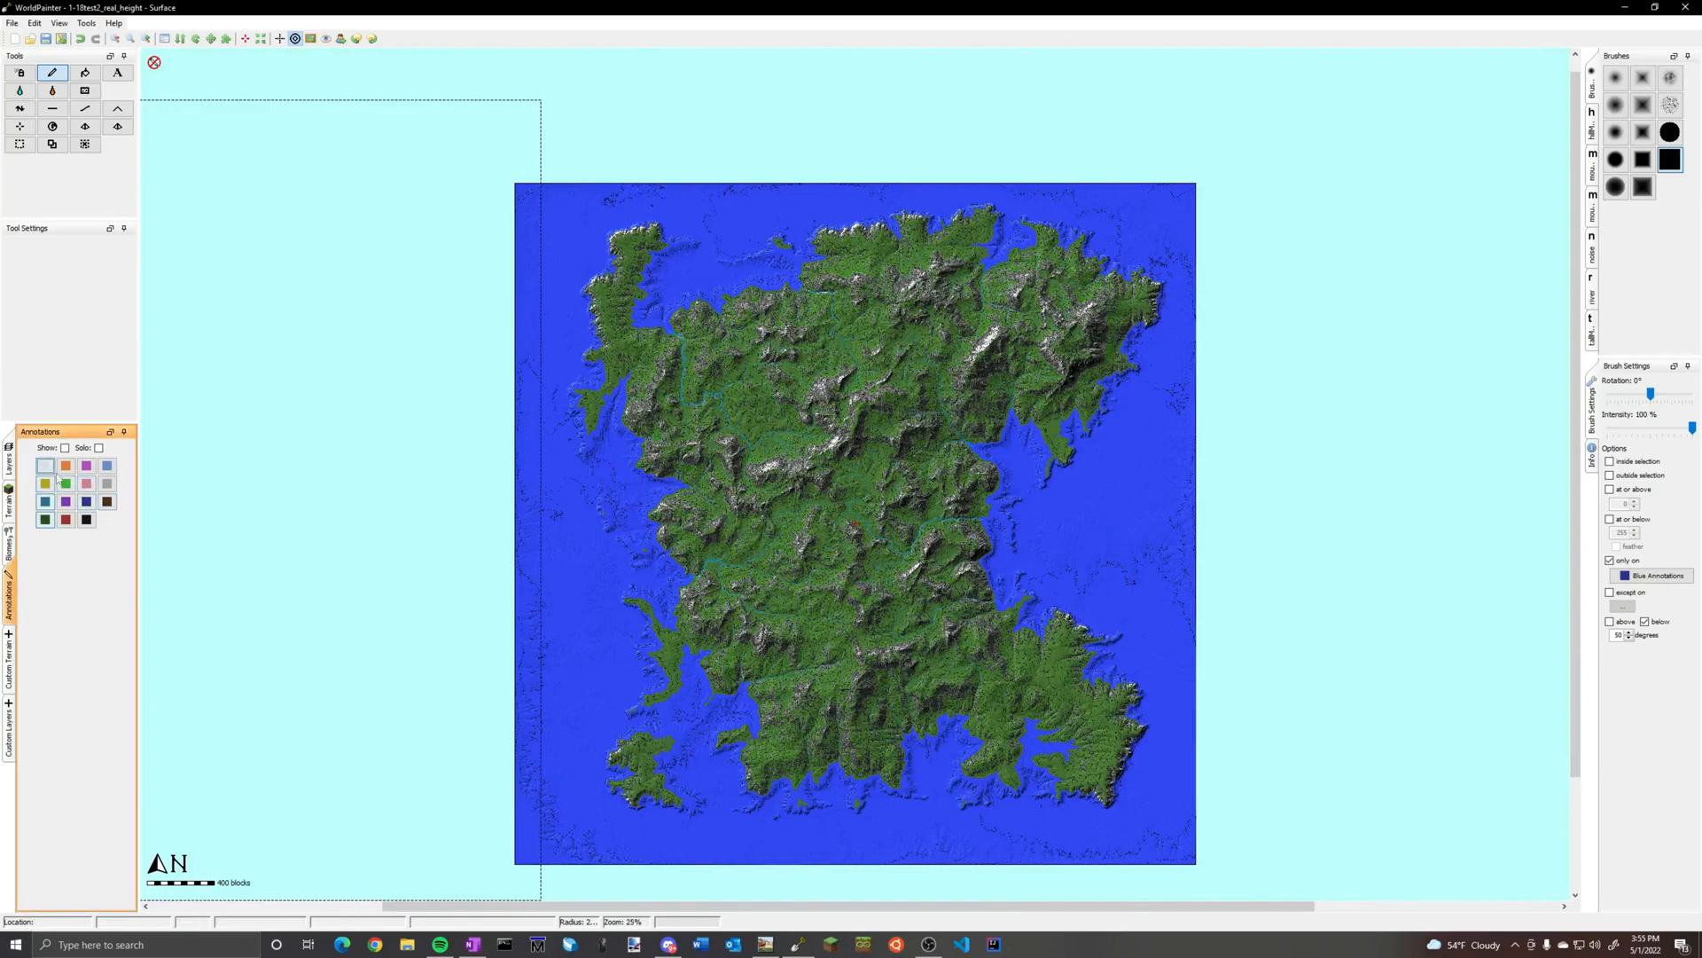
pyautogui.click(65, 448)
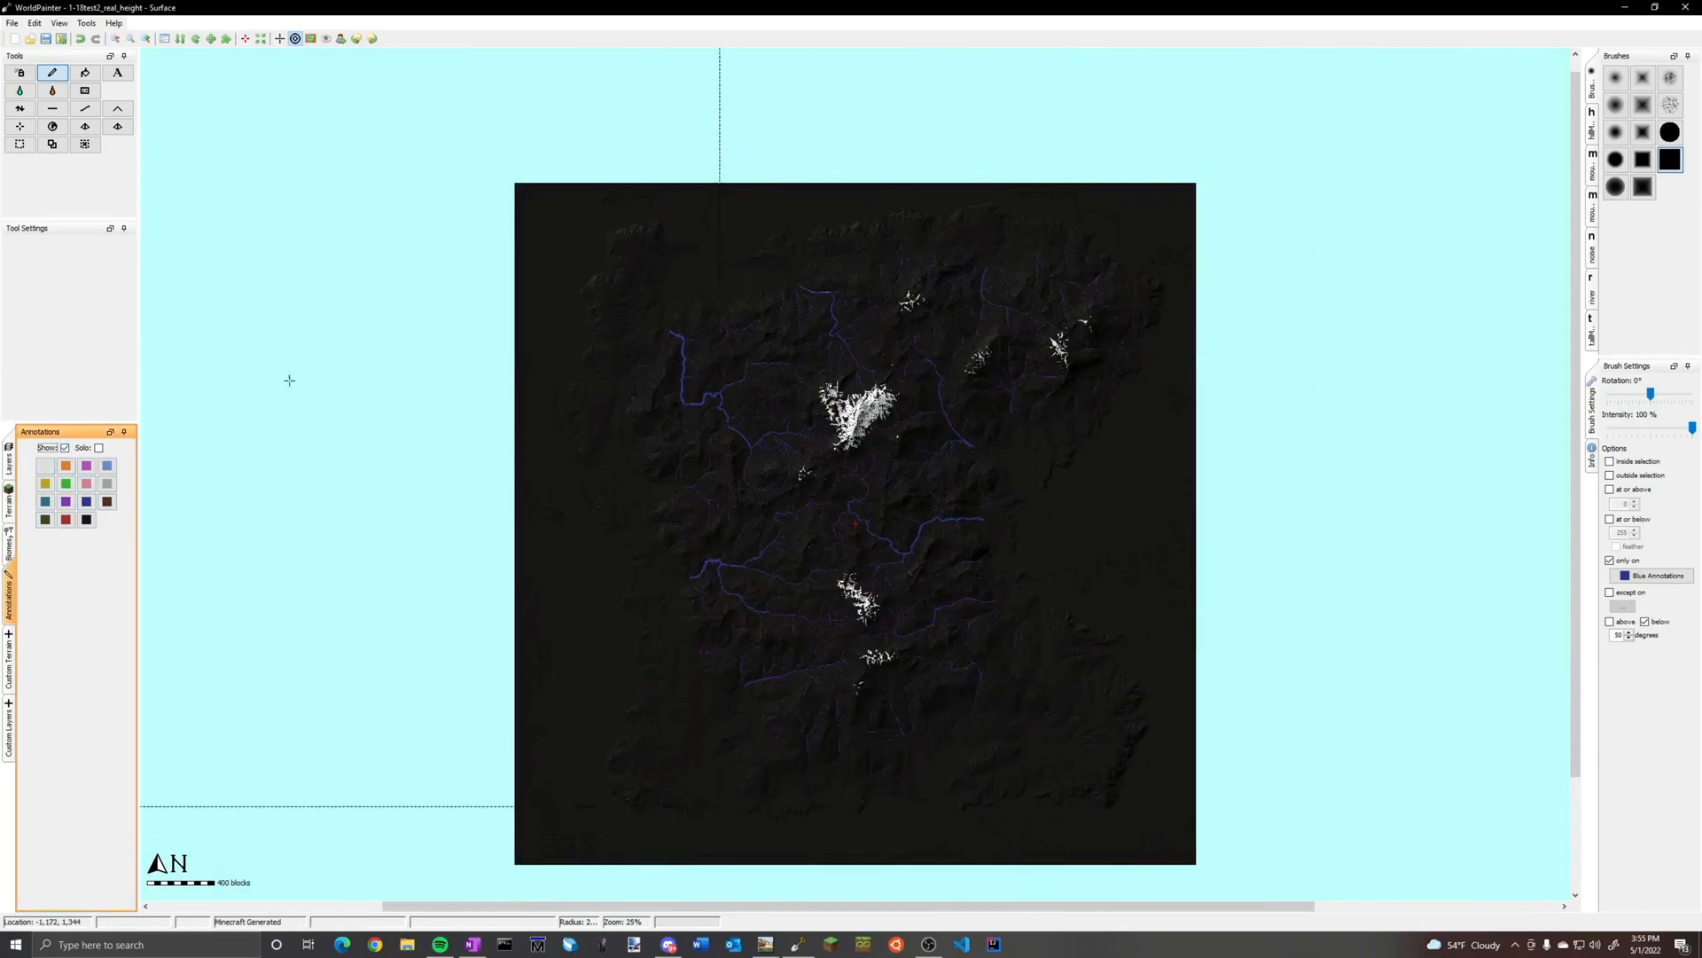
pyautogui.click(53, 125)
pyautogui.click(736, 407)
pyautogui.click(815, 407)
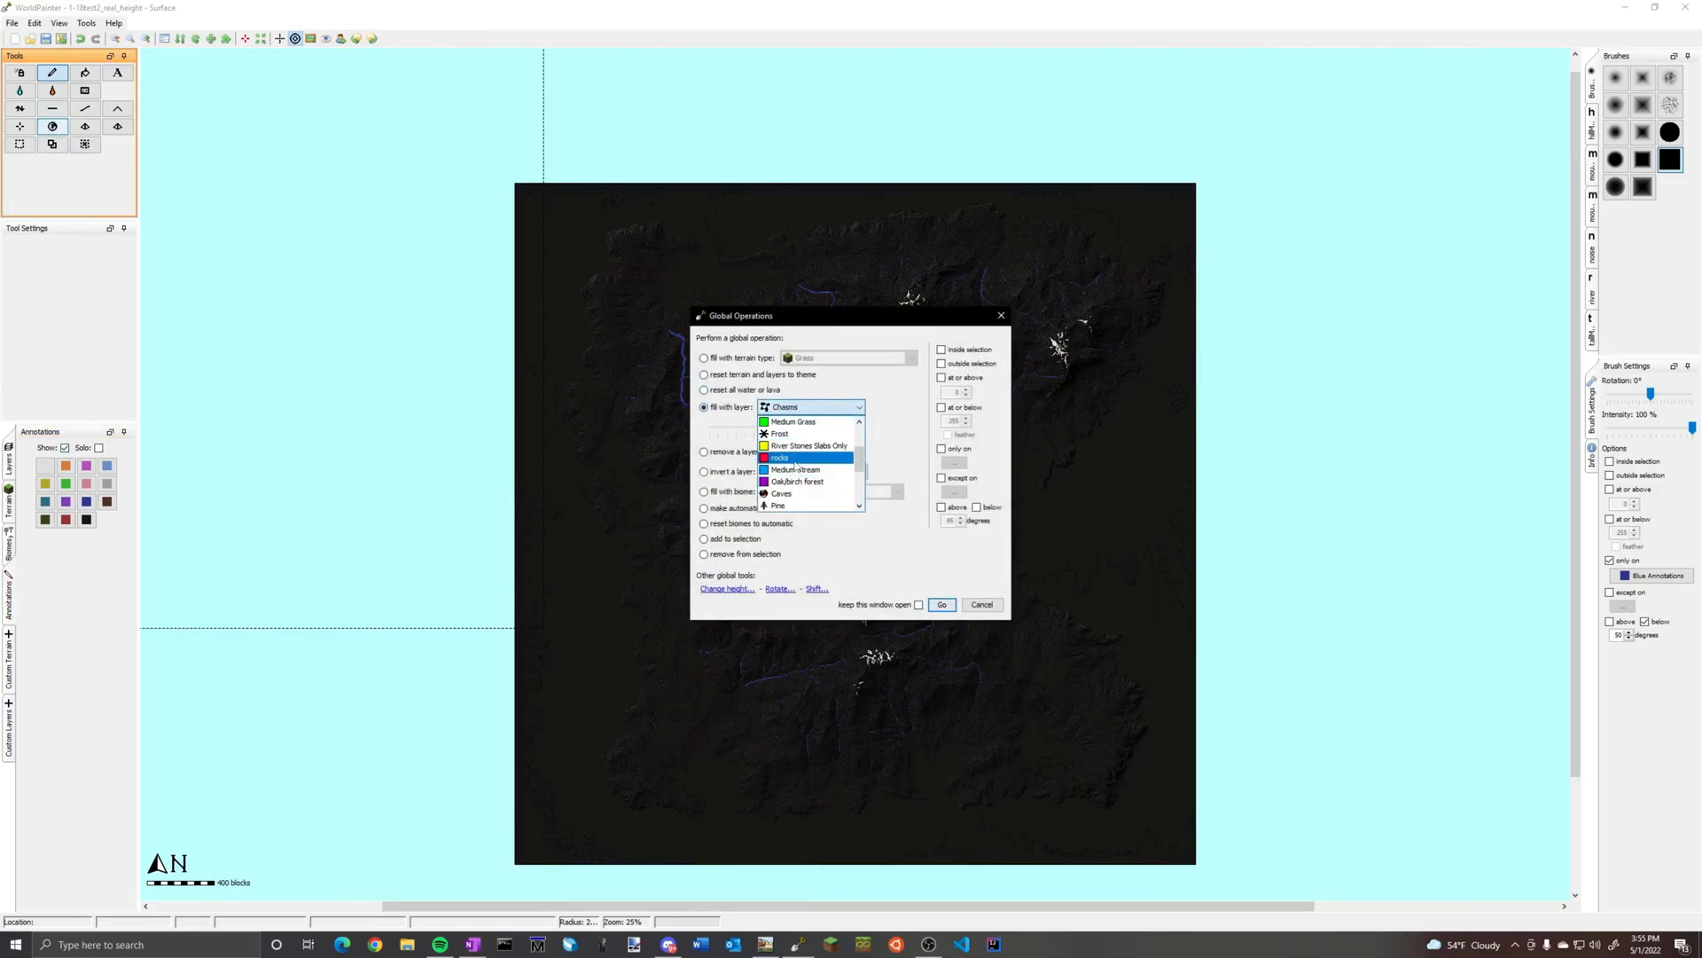
pyautogui.click(782, 434)
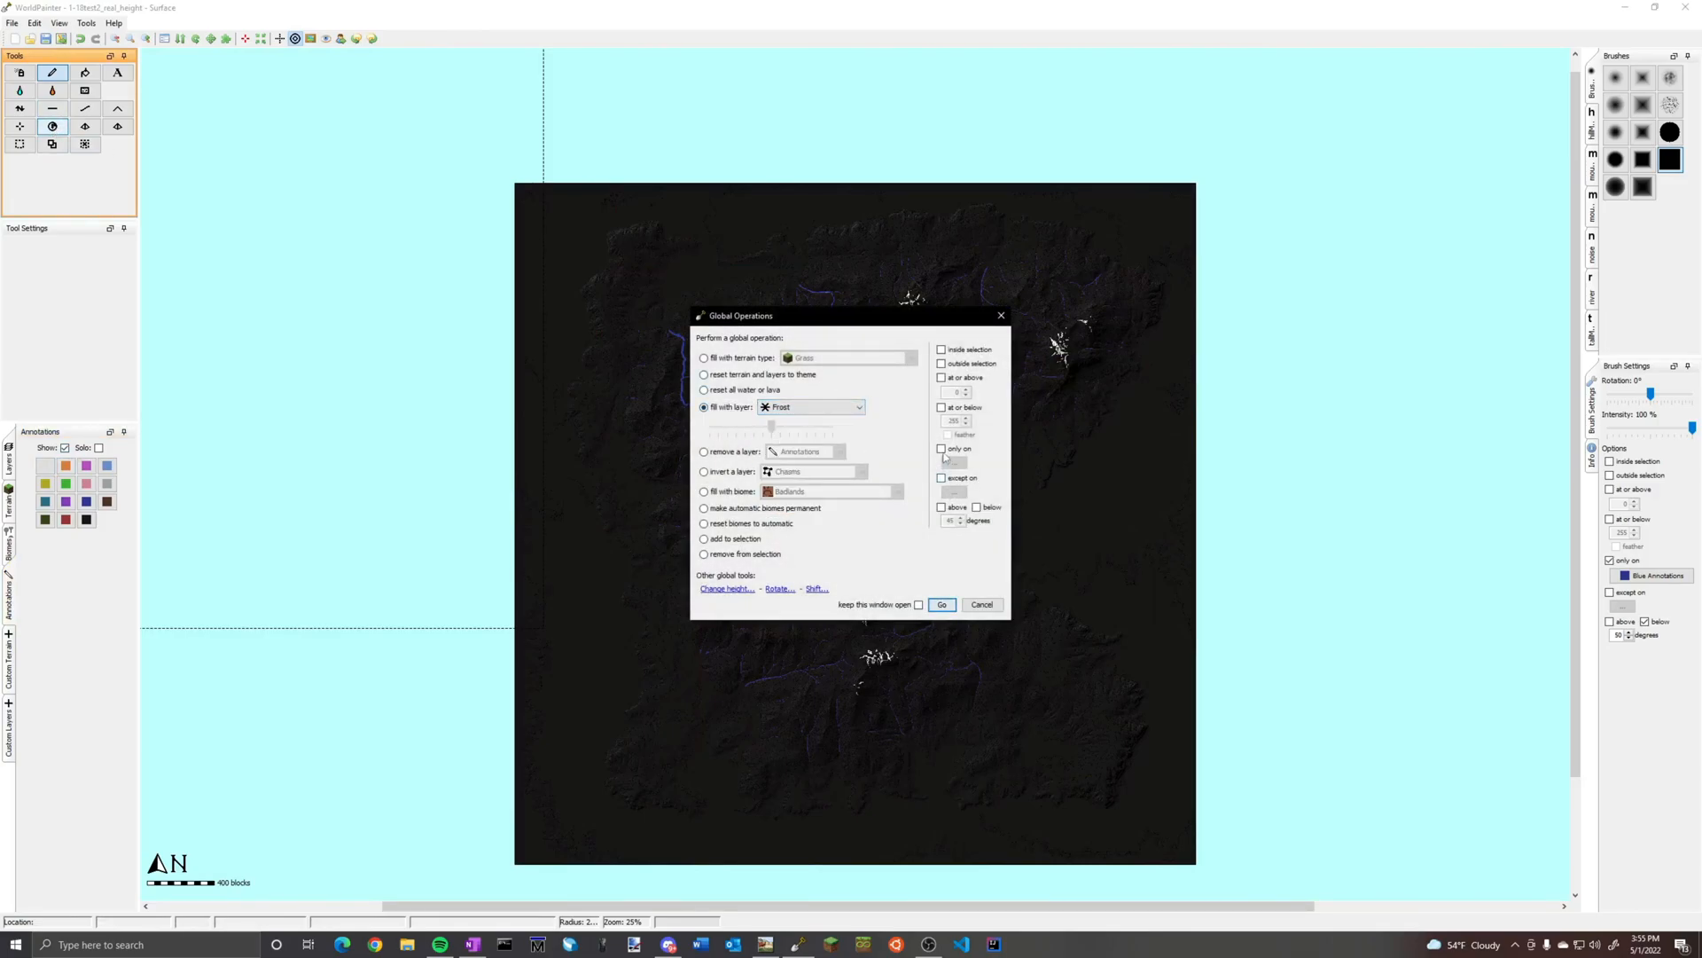
pyautogui.click(942, 448)
pyautogui.moveTo(1032, 545)
pyautogui.click(1100, 568)
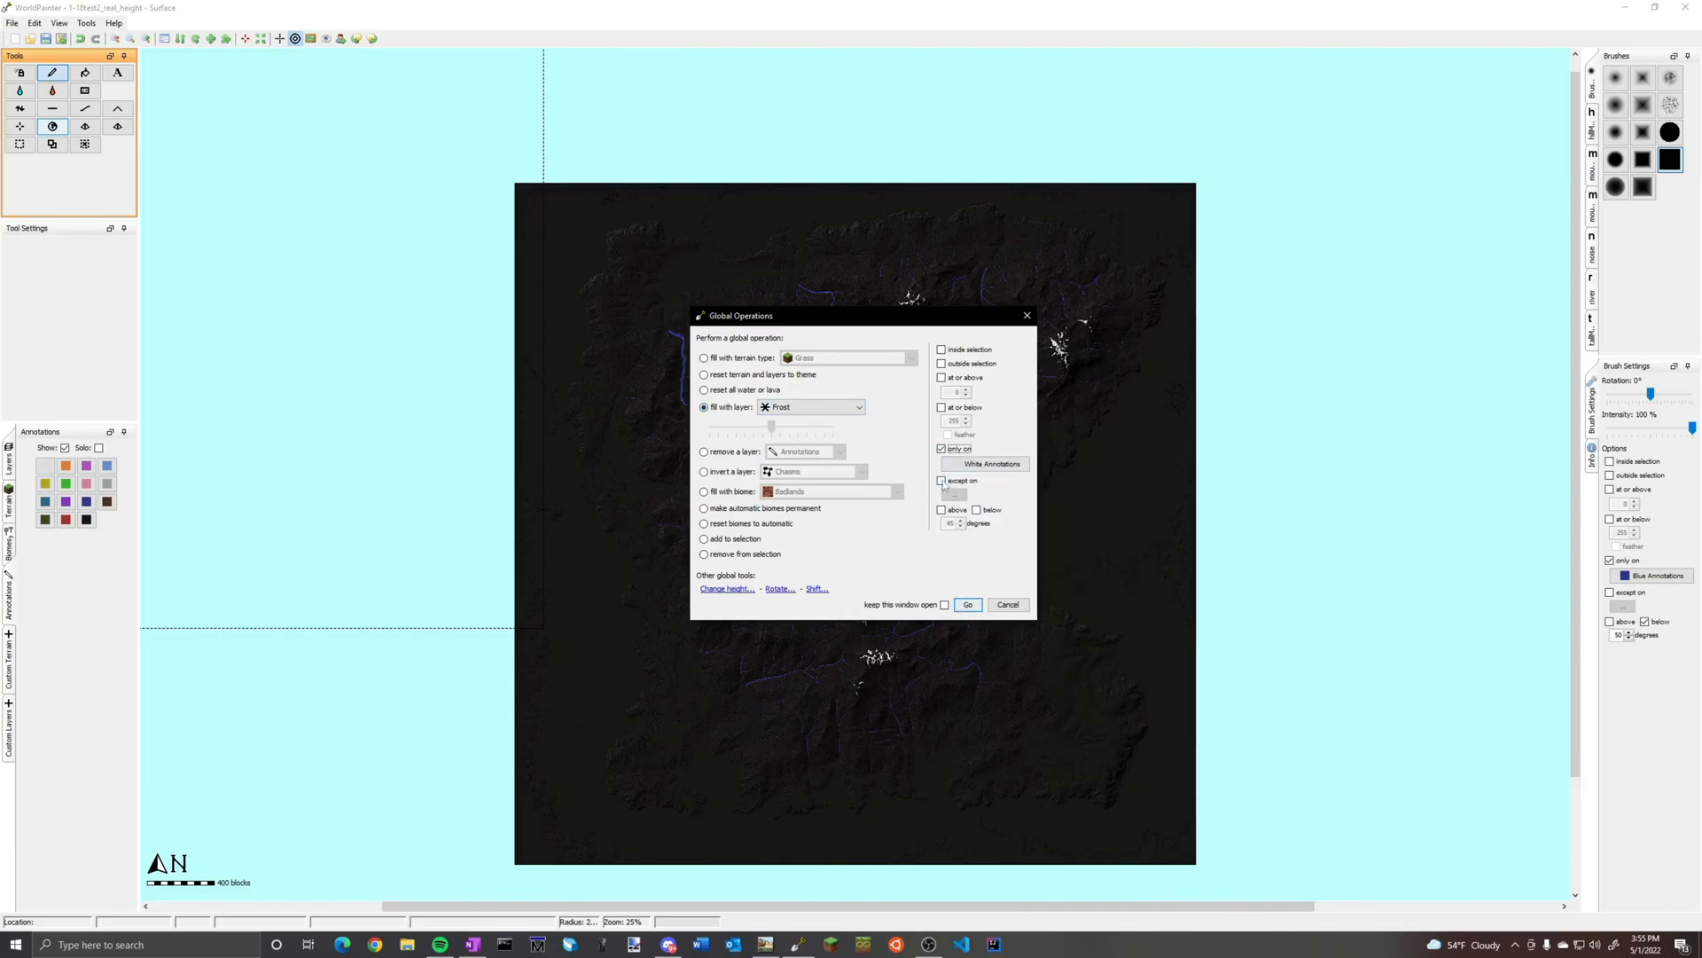
pyautogui.click(969, 609)
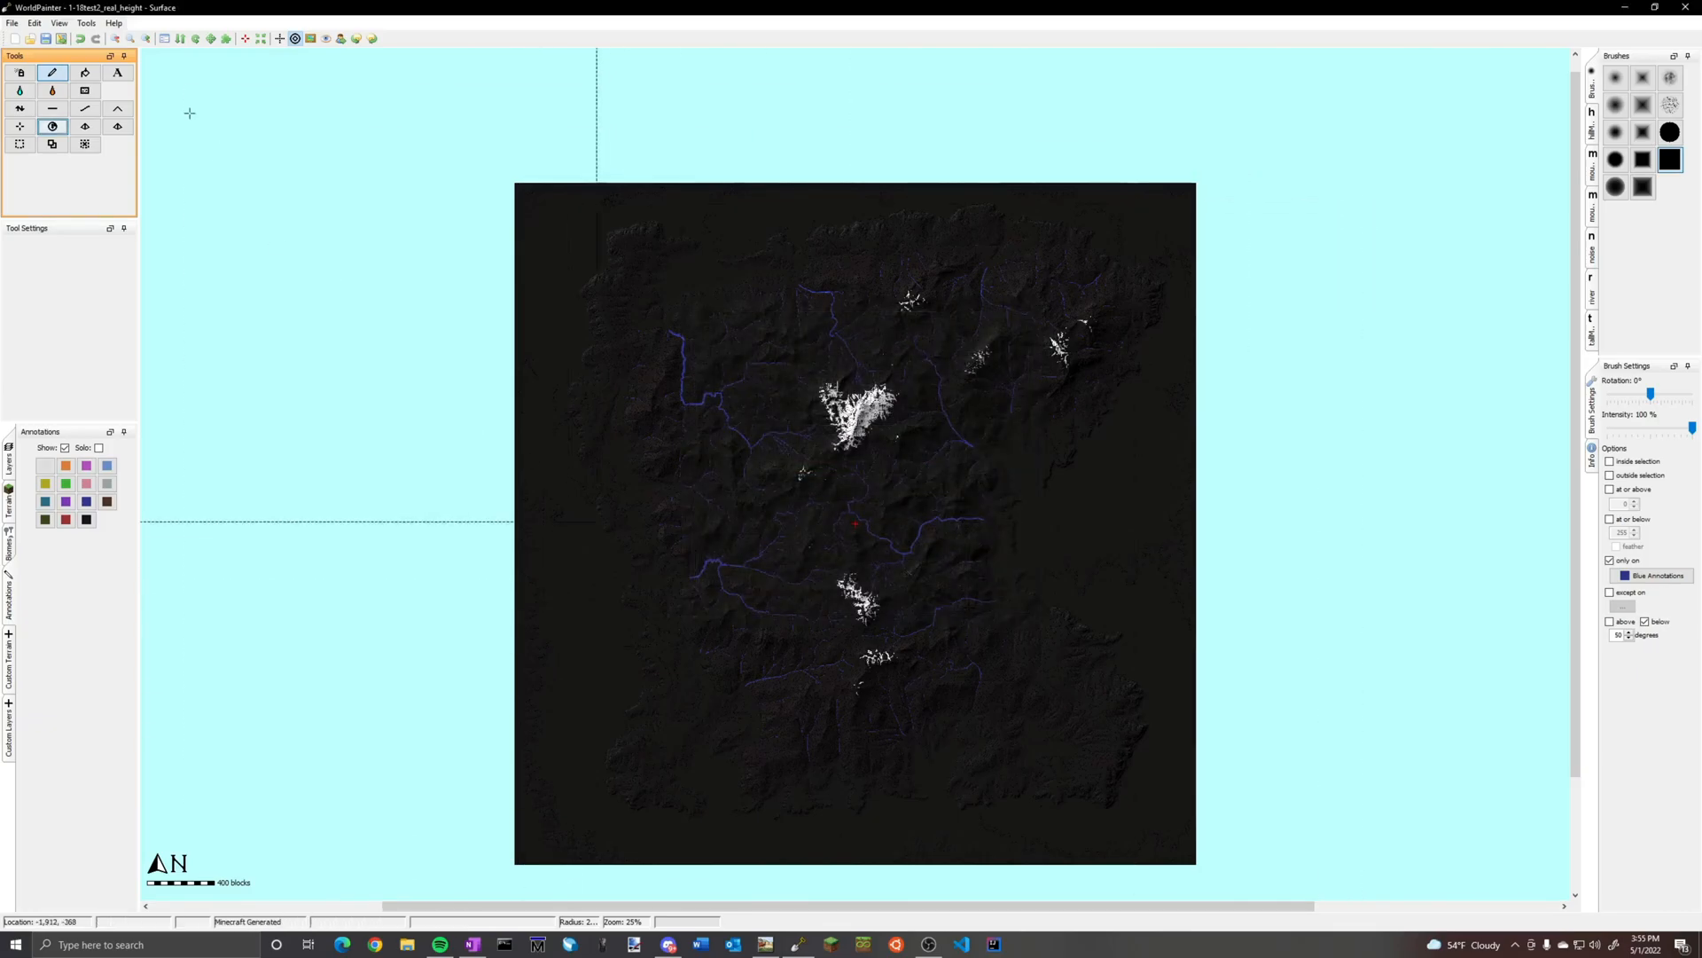
# Fill the map globally with the Deep Snow terrain type only on white annotations
pyautogui.click(52, 127)
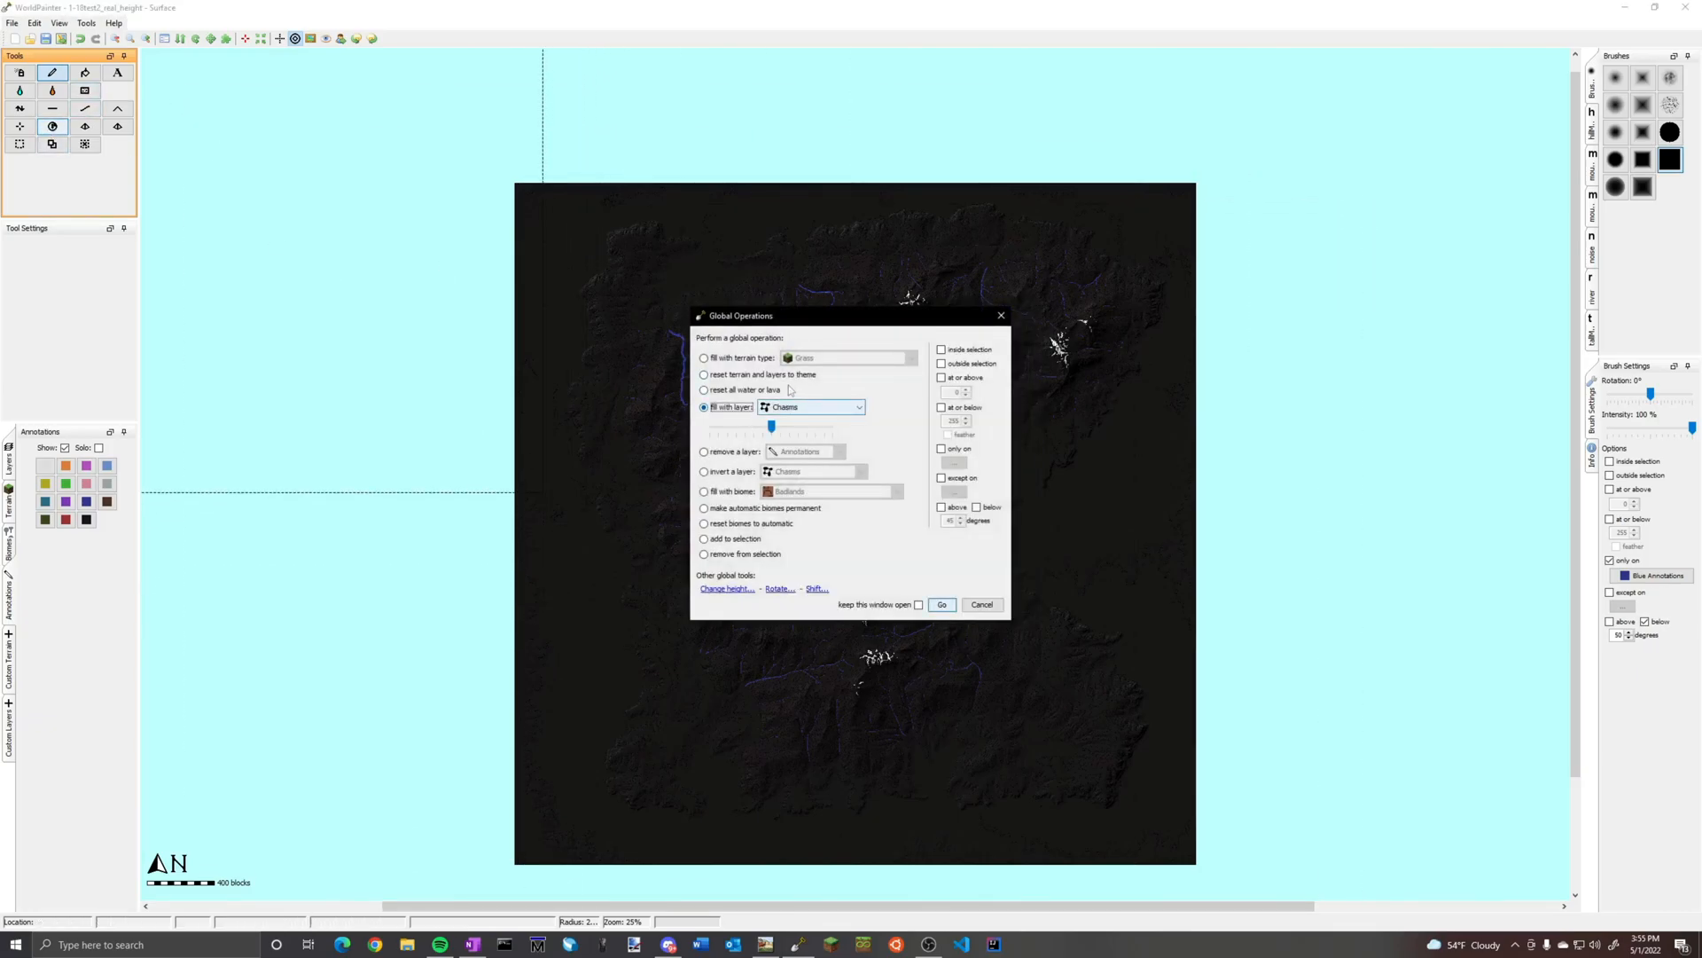
pyautogui.click(721, 360)
pyautogui.click(849, 357)
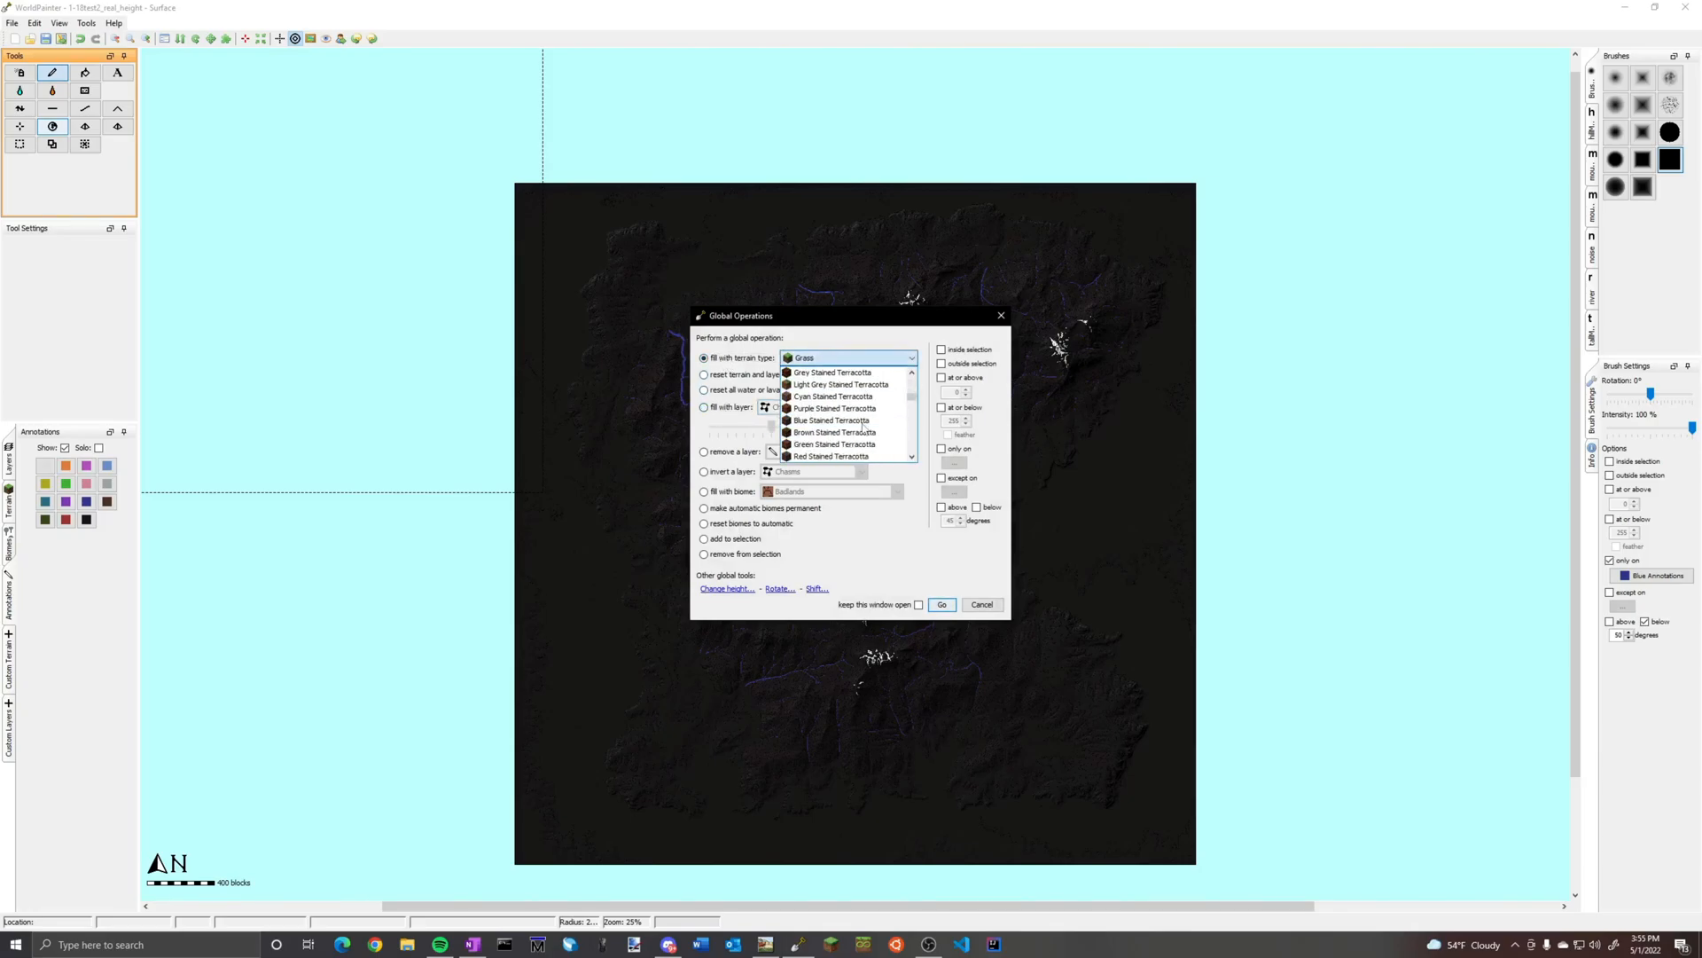
pyautogui.click(856, 420)
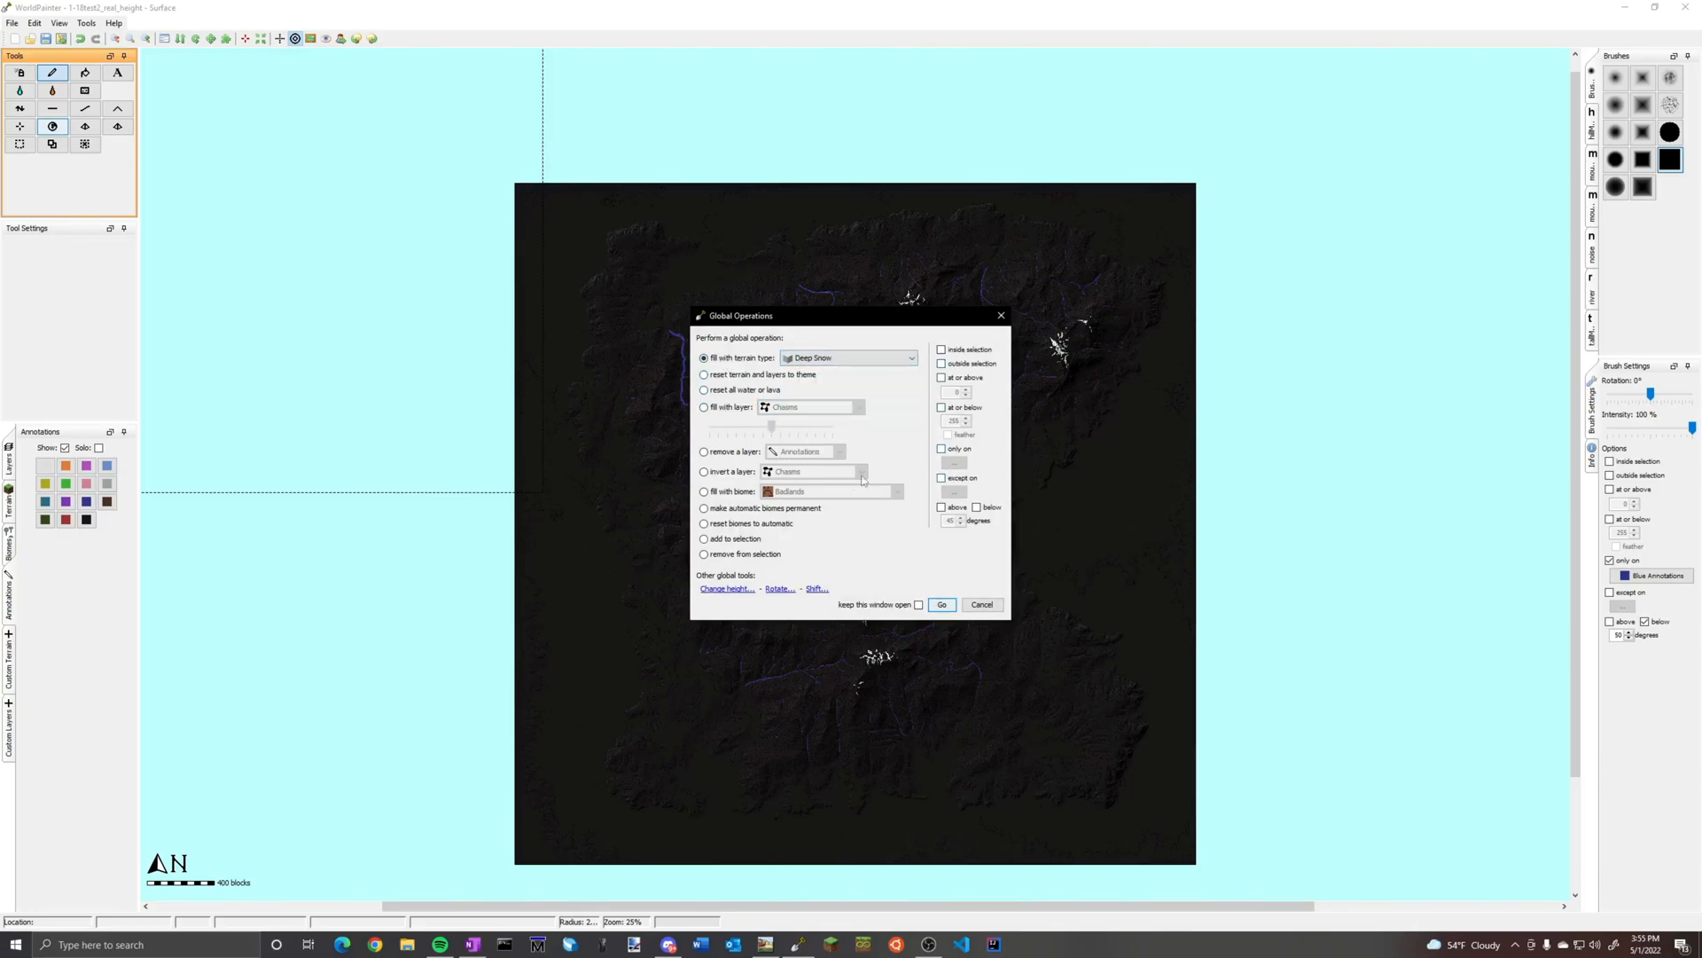
pyautogui.click(941, 448)
pyautogui.click(954, 462)
pyautogui.moveTo(1011, 550)
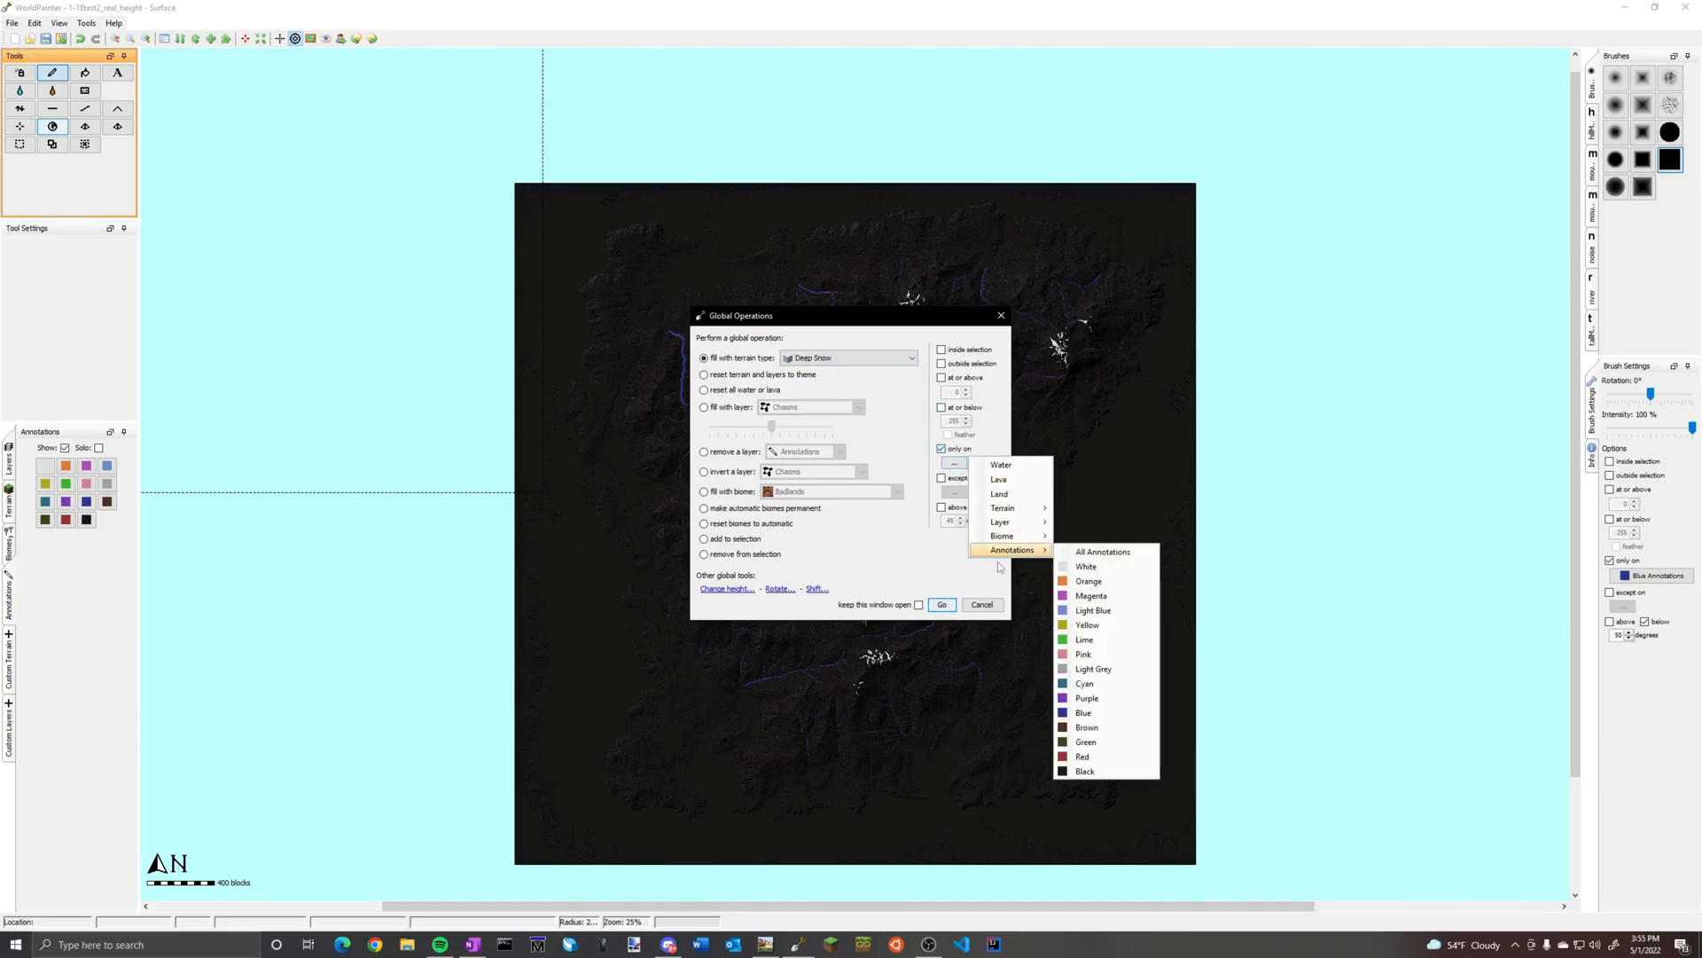
pyautogui.click(1087, 567)
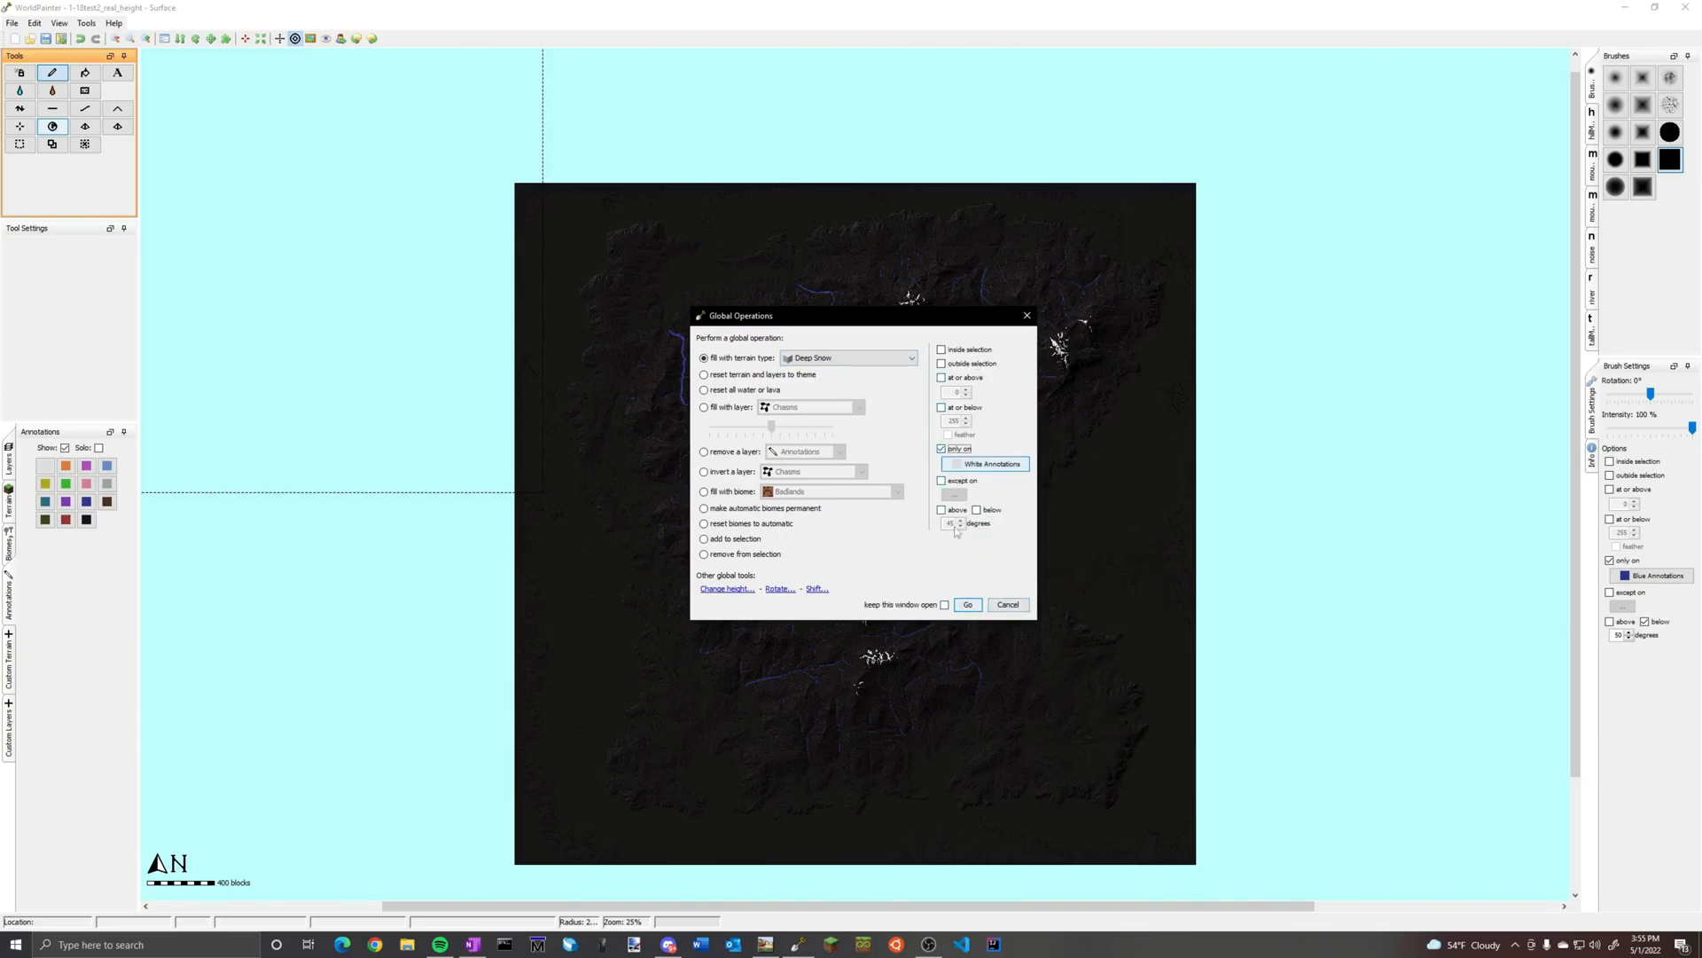
pyautogui.click(976, 608)
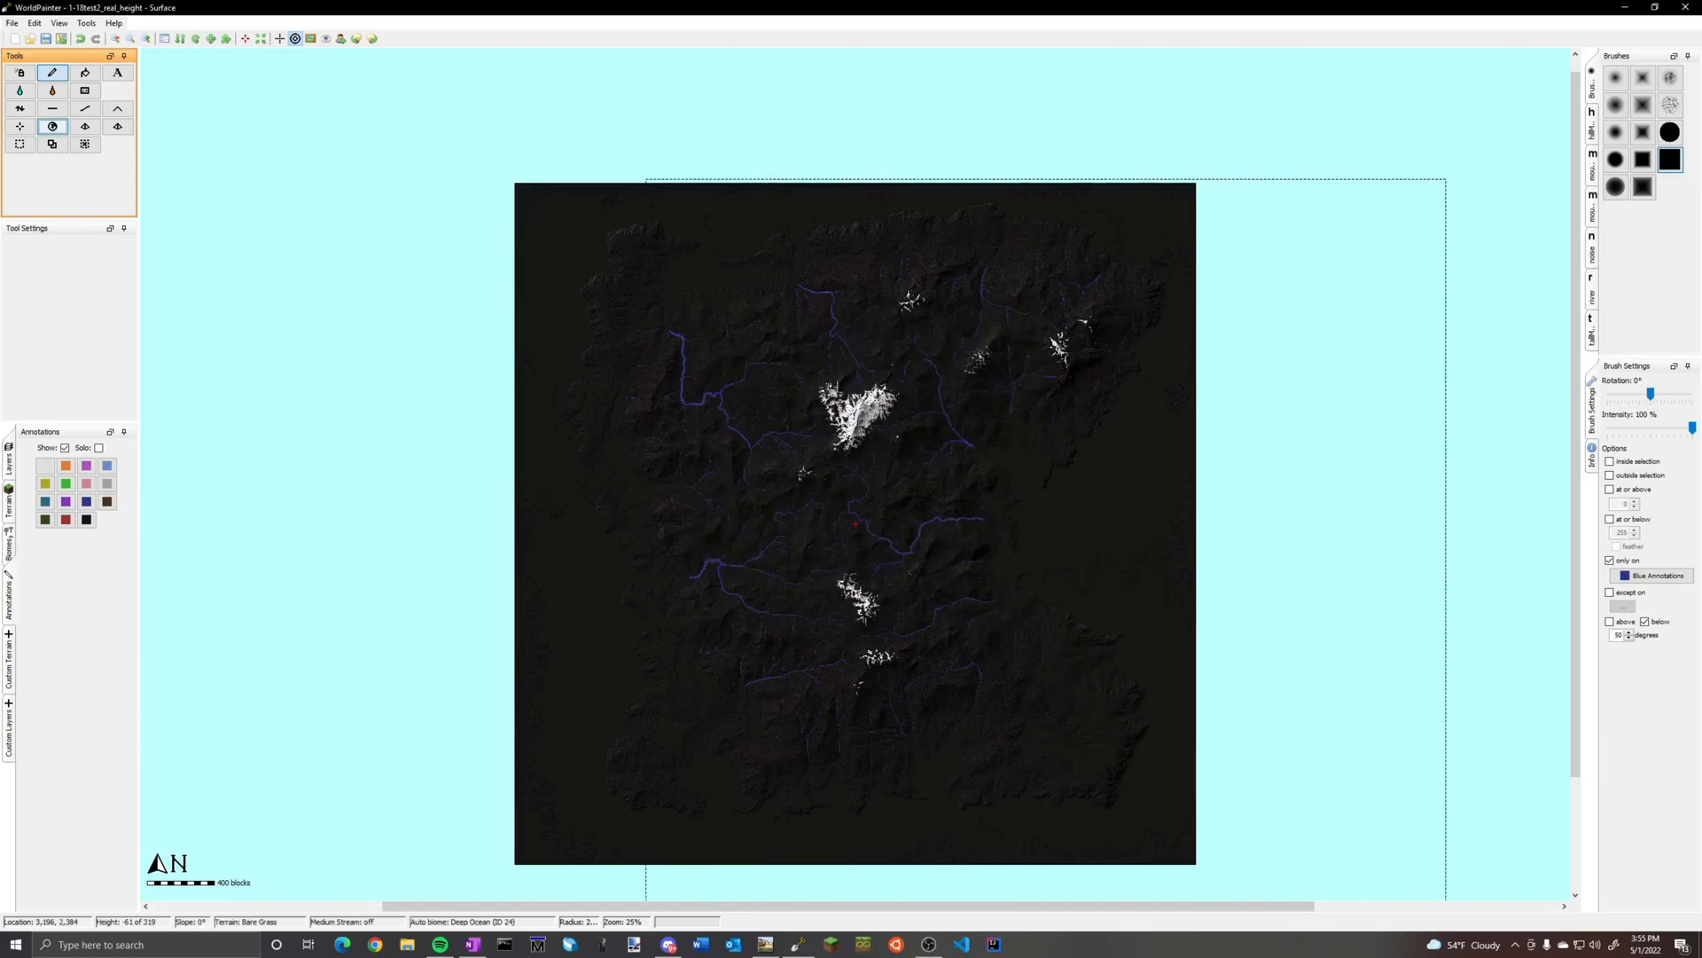
# Hide the annotations and examine the deep snow coverage on the large central mountain
pyautogui.click(65, 448)
pyautogui.scroll(3, 873, 470)
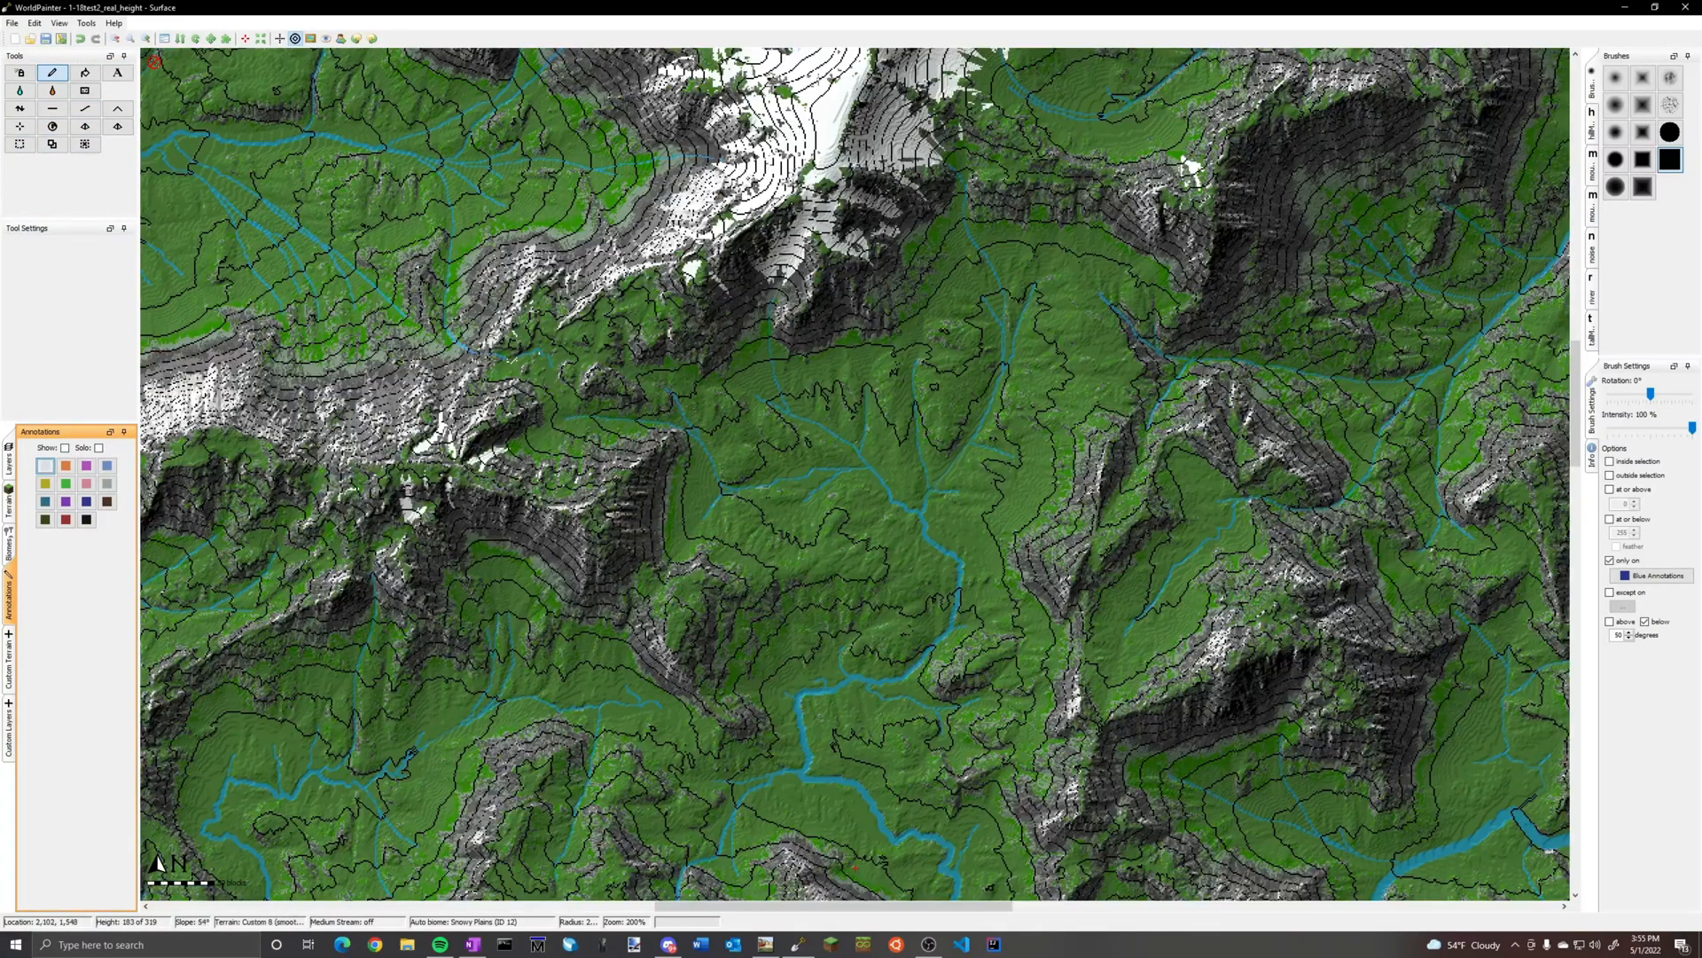
pyautogui.moveTo(925, 170); pyautogui.dragTo(885, 563, button='middle')
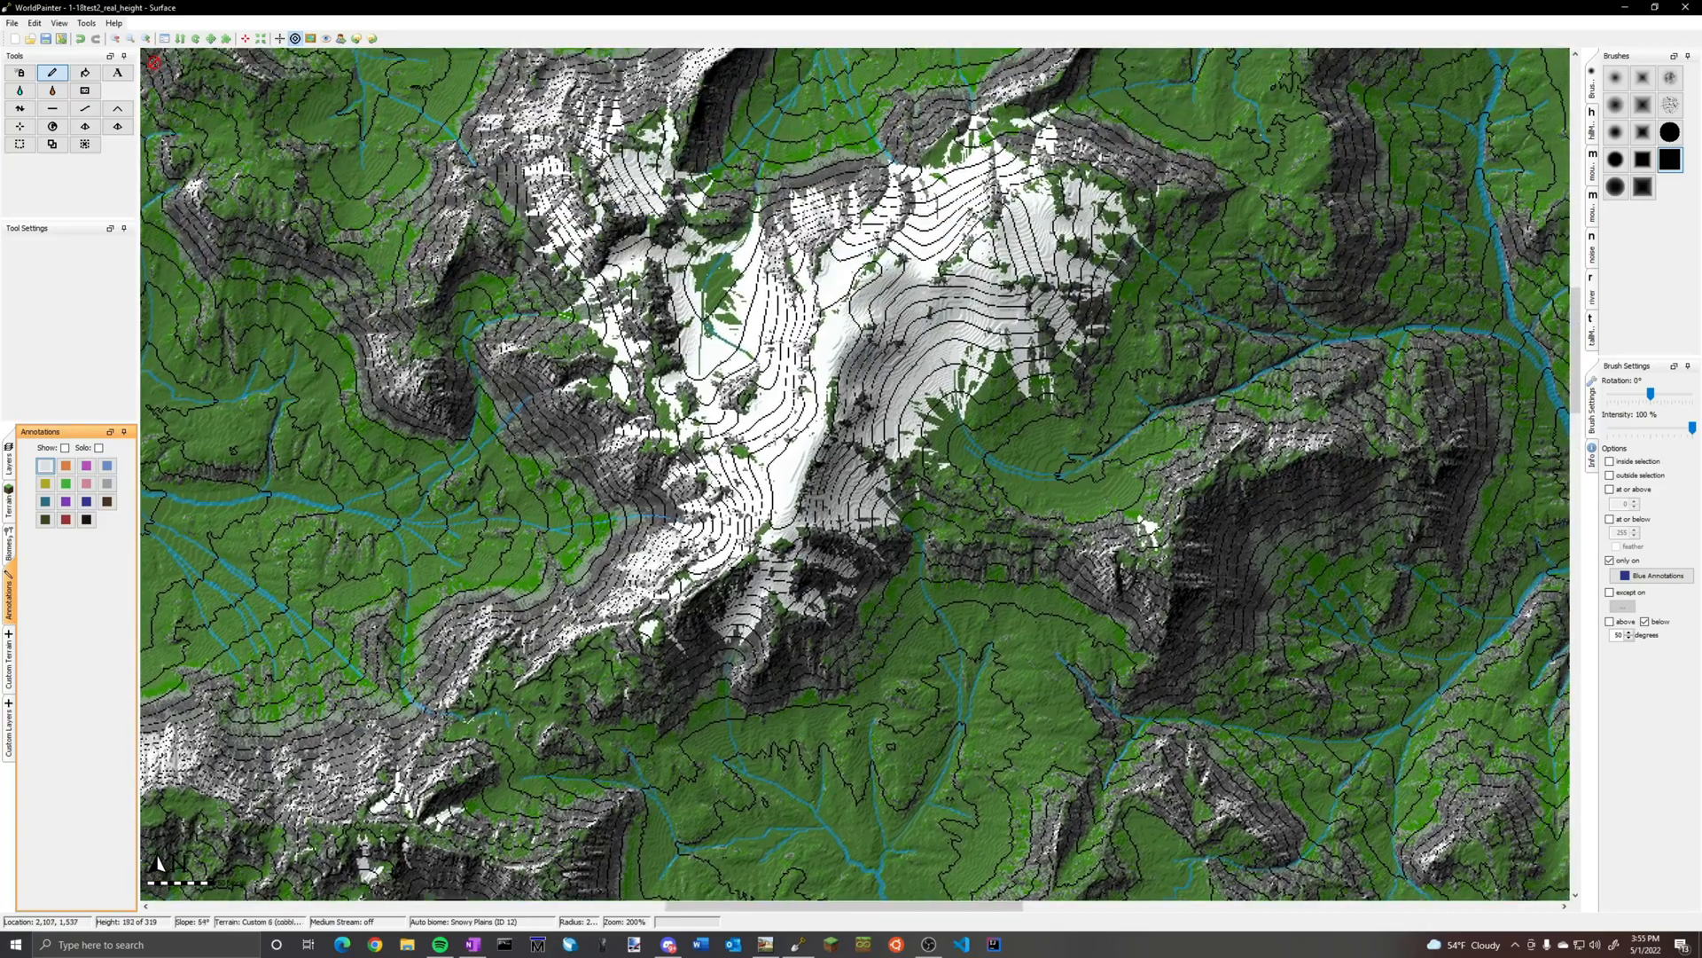
pyautogui.scroll(1, 884, 563)
pyautogui.scroll(-4, 851, 461)
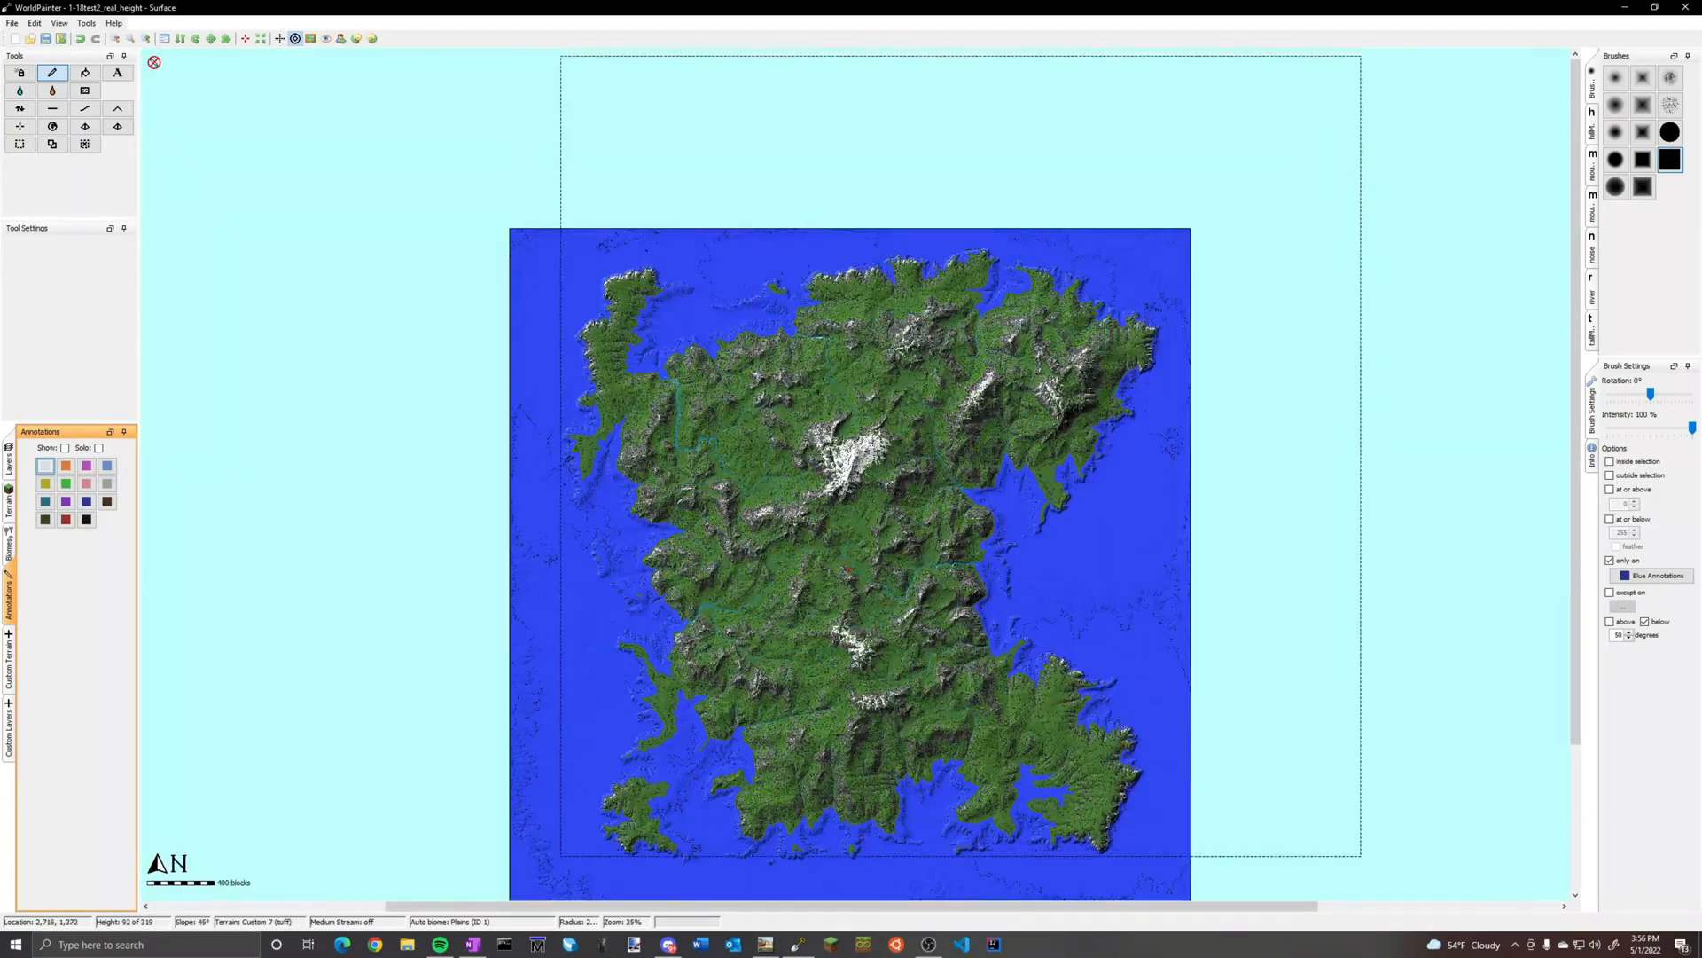
# Show the annotations again and inspect the purple and light blue stream lines that cross the snowy mountain
pyautogui.click(64, 448)
pyautogui.scroll(1, 856, 418)
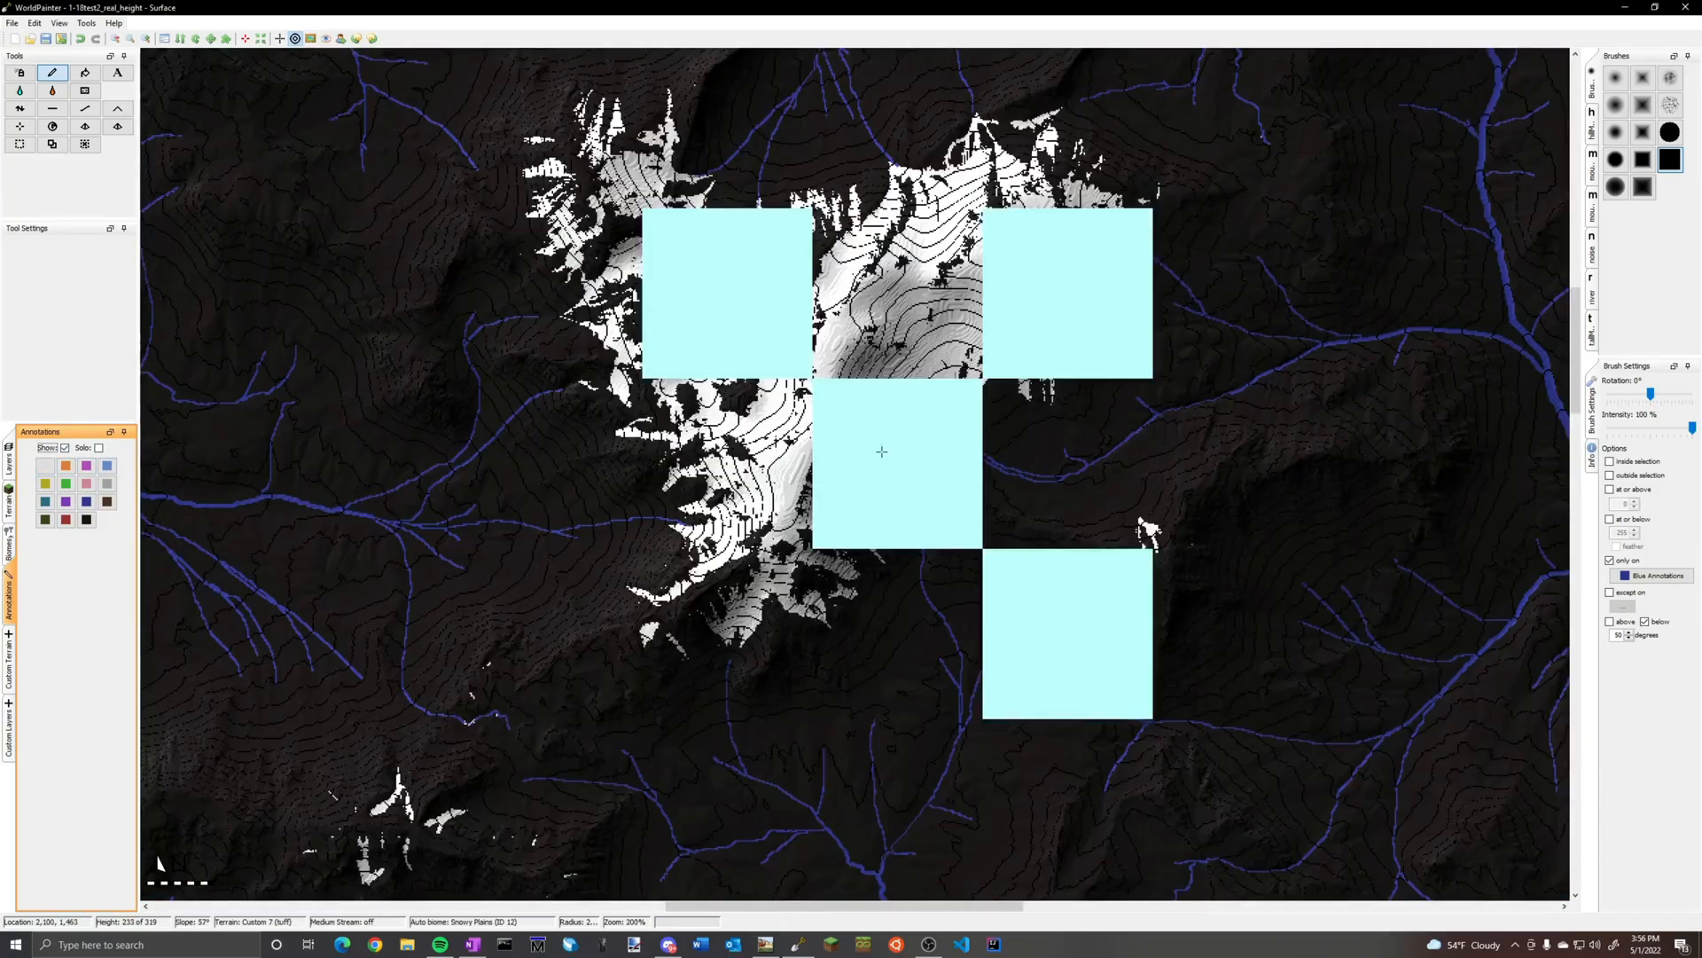
pyautogui.scroll(3, 883, 449)
pyautogui.keyDown('ctrl'); pyautogui.scroll(1, 530, 196); pyautogui.keyUp('ctrl')
pyautogui.moveTo(544, 190); pyautogui.dragTo(1034, 702, button='middle')
pyautogui.keyDown('ctrl'); pyautogui.scroll(1, 715, 321); pyautogui.keyUp('ctrl')
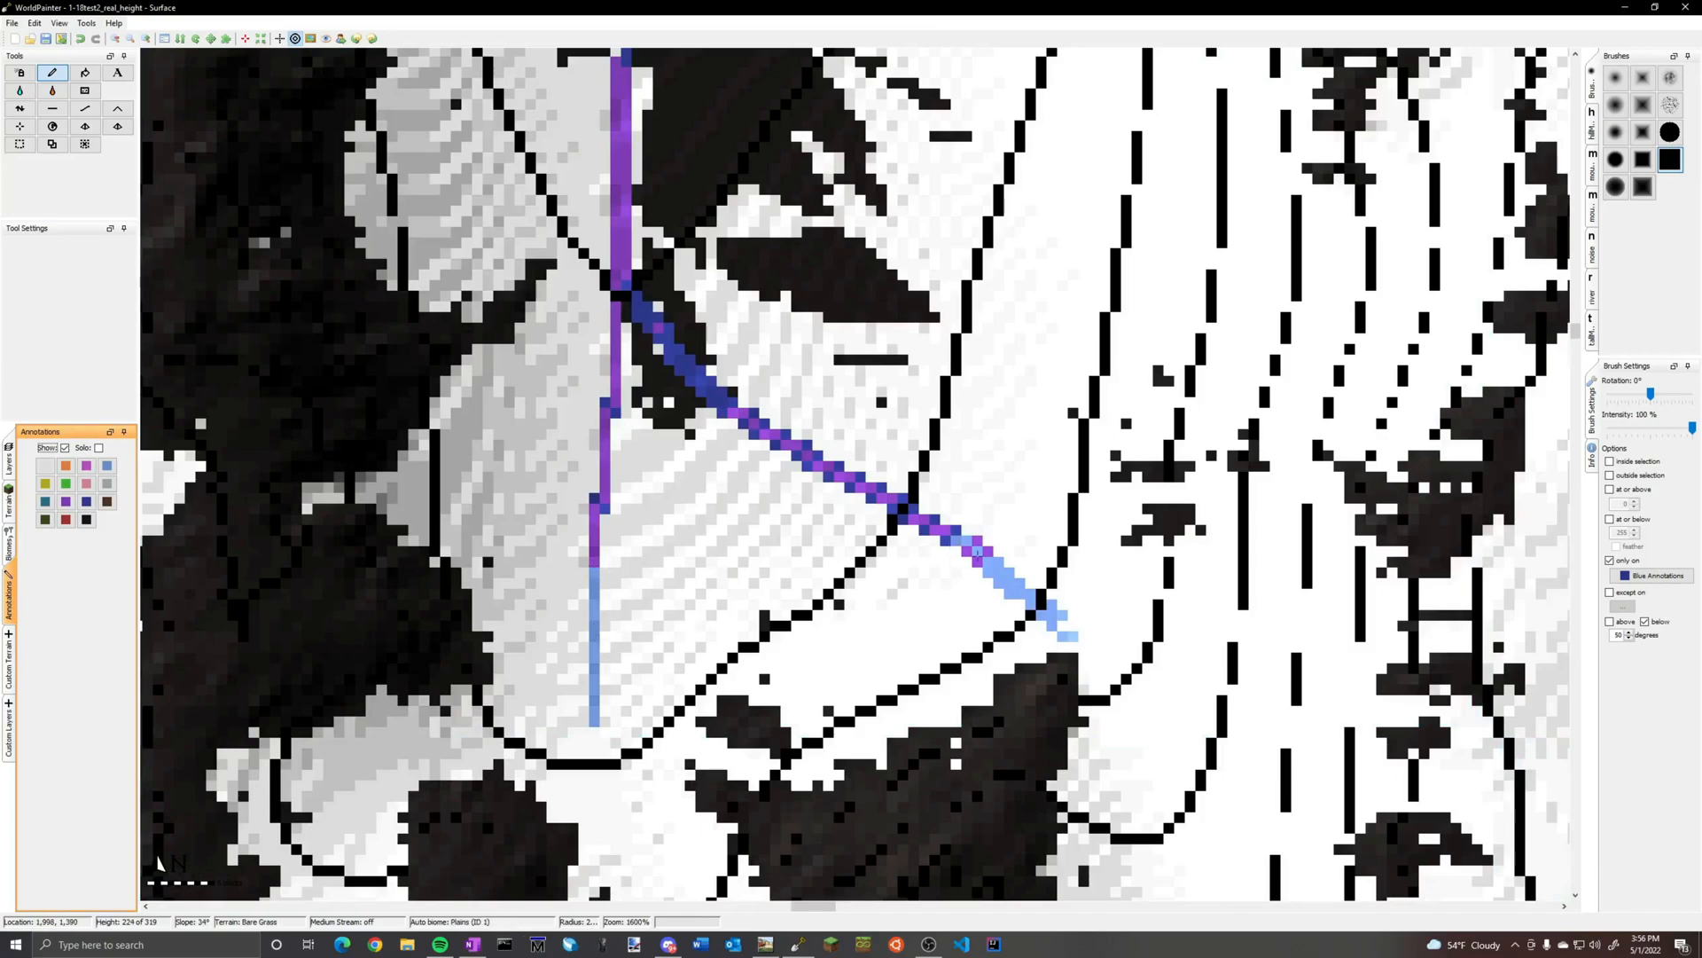
pyautogui.scroll(-2, 977, 554)
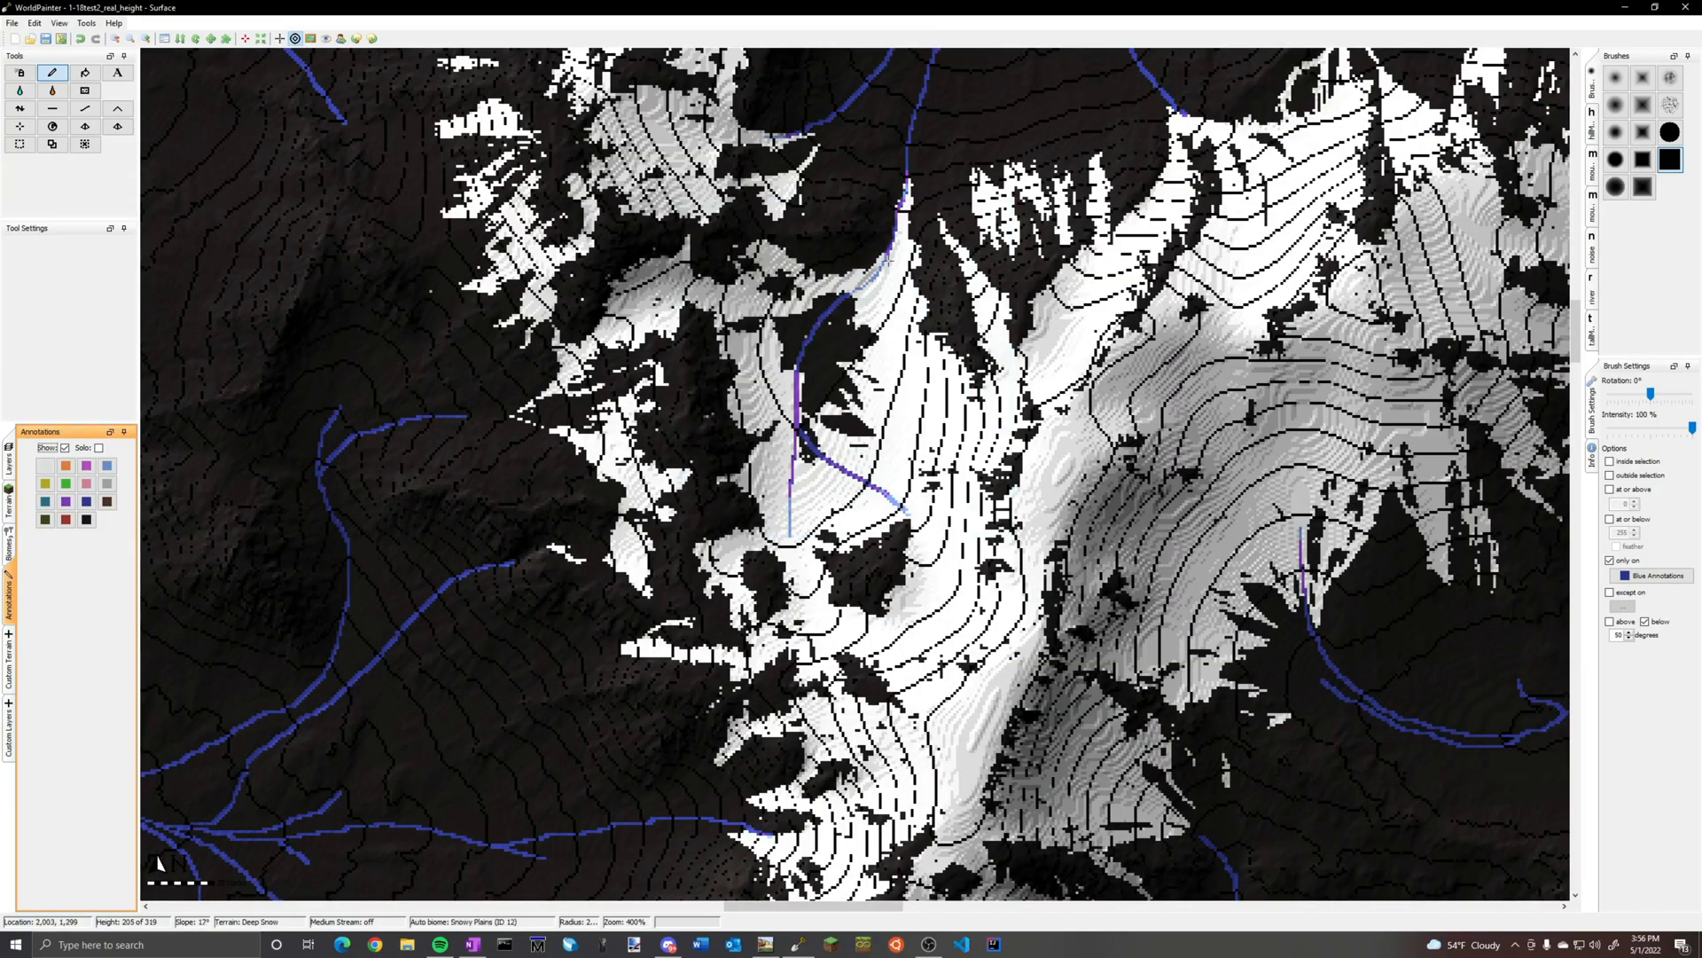
pyautogui.scroll(-4, 864, 585)
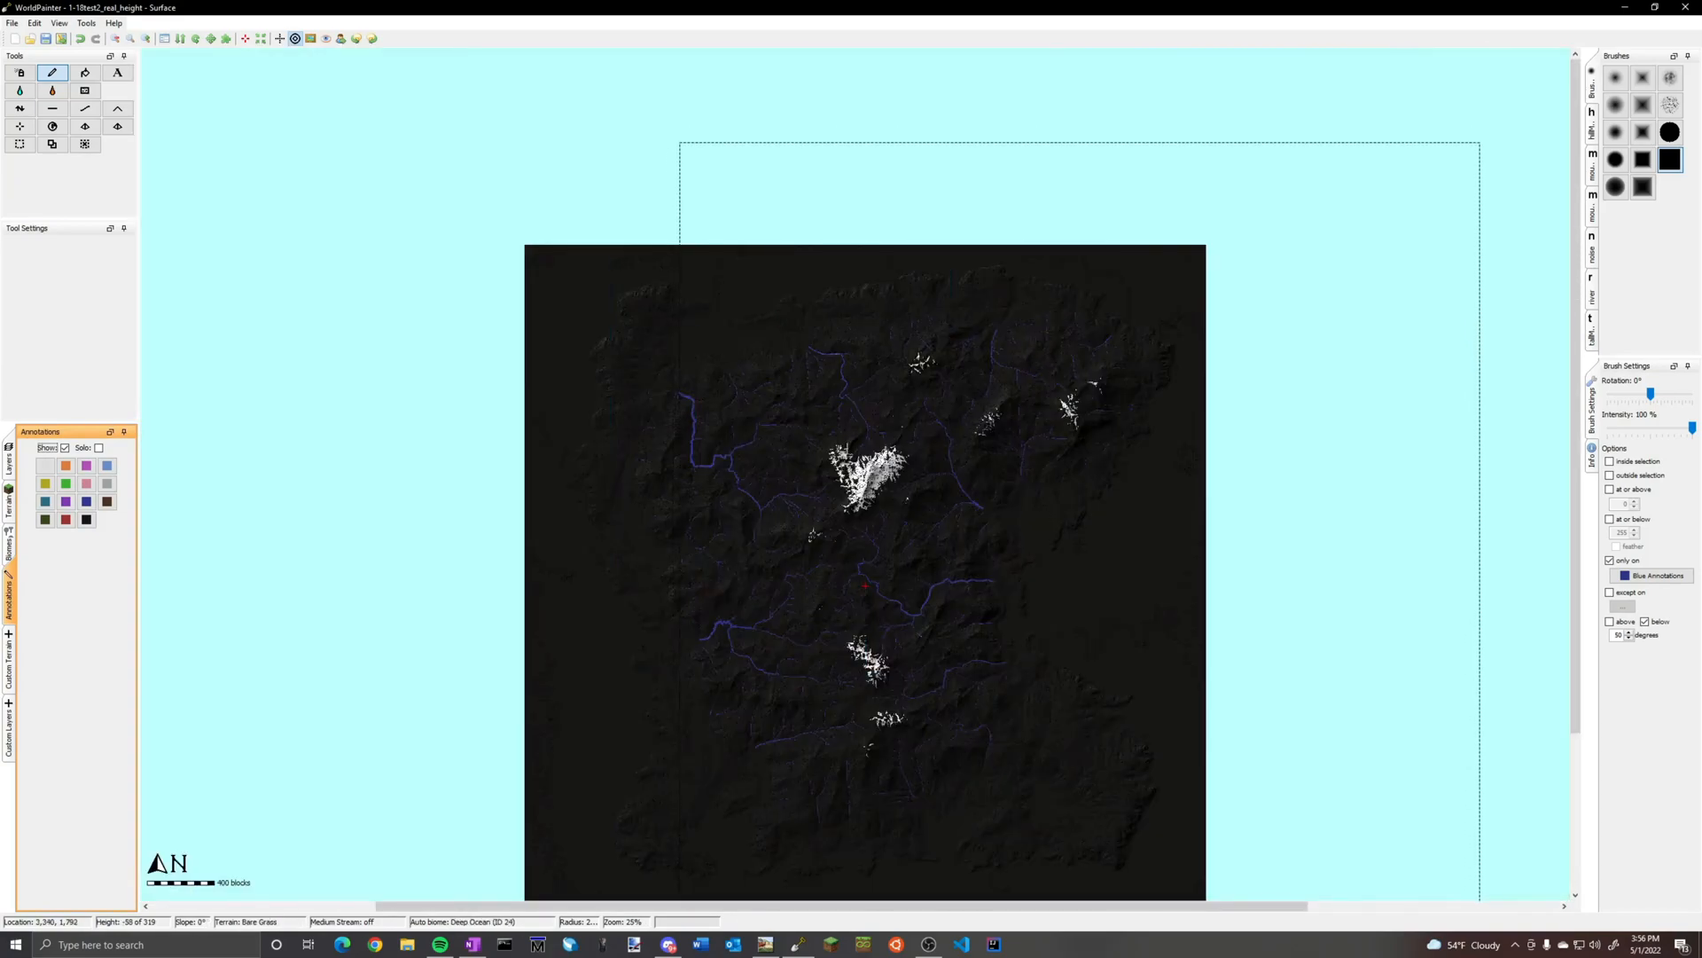
pyautogui.moveTo(1015, 576); pyautogui.dragTo(812, 486, button='middle')
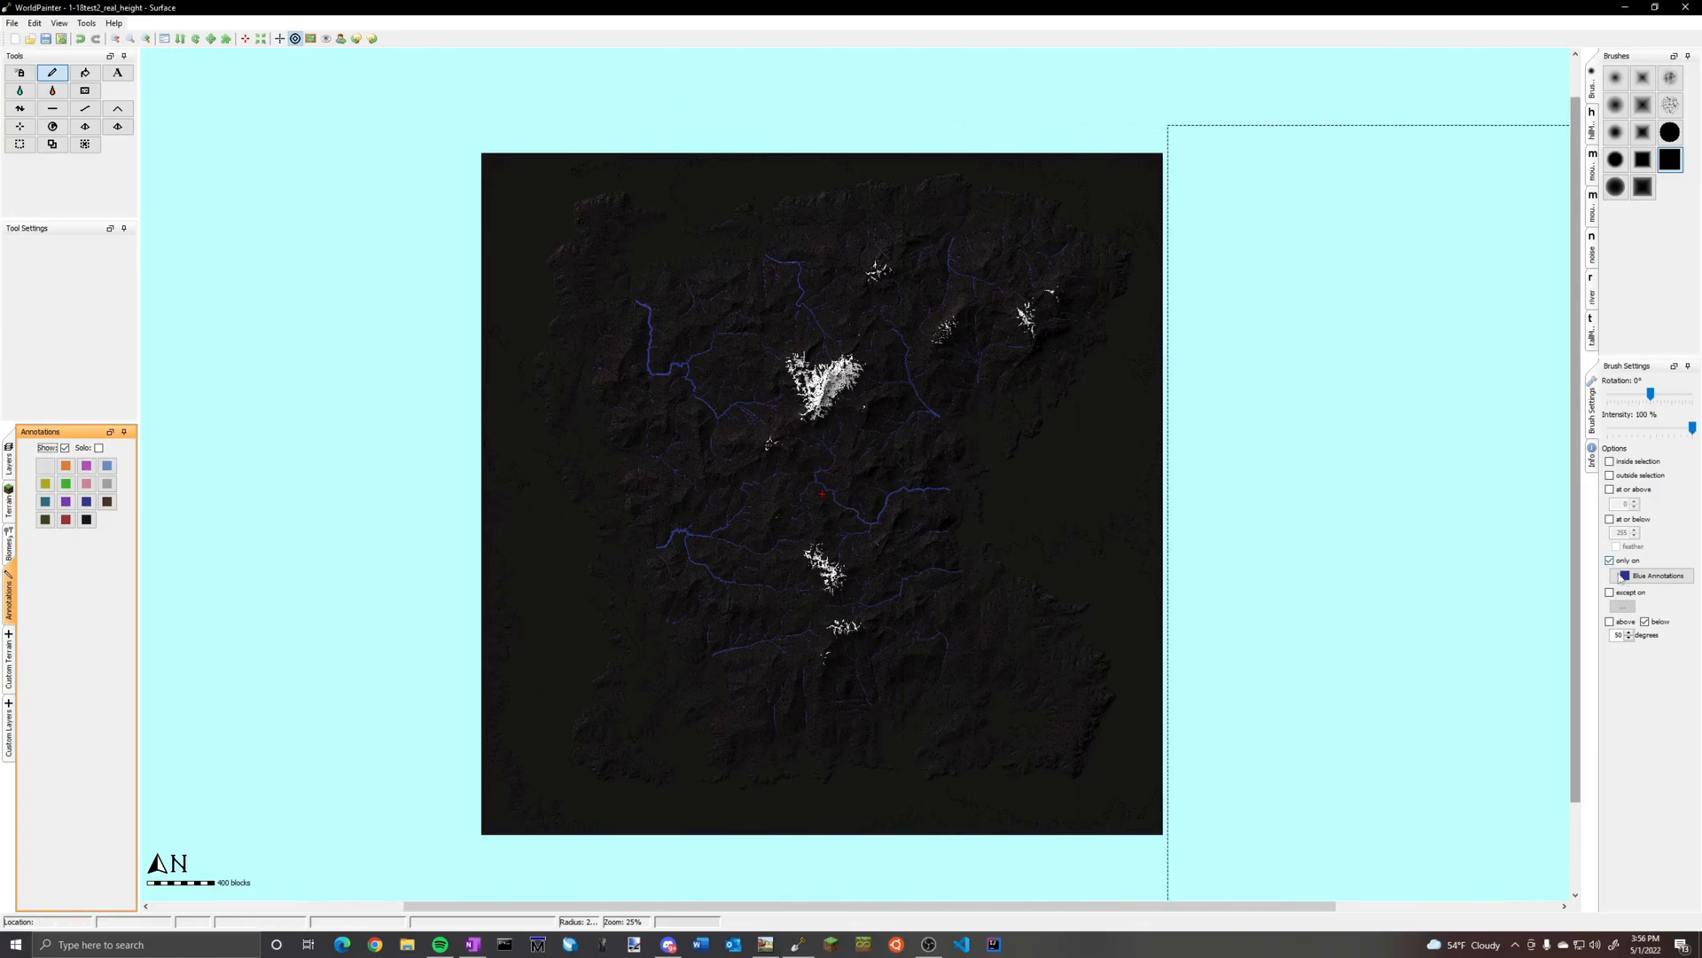
# Paint the pale blue custom terrain across the map only on purple annotations, with the slope limit turned off
pyautogui.click(1629, 576)
pyautogui.moveTo(1665, 661)
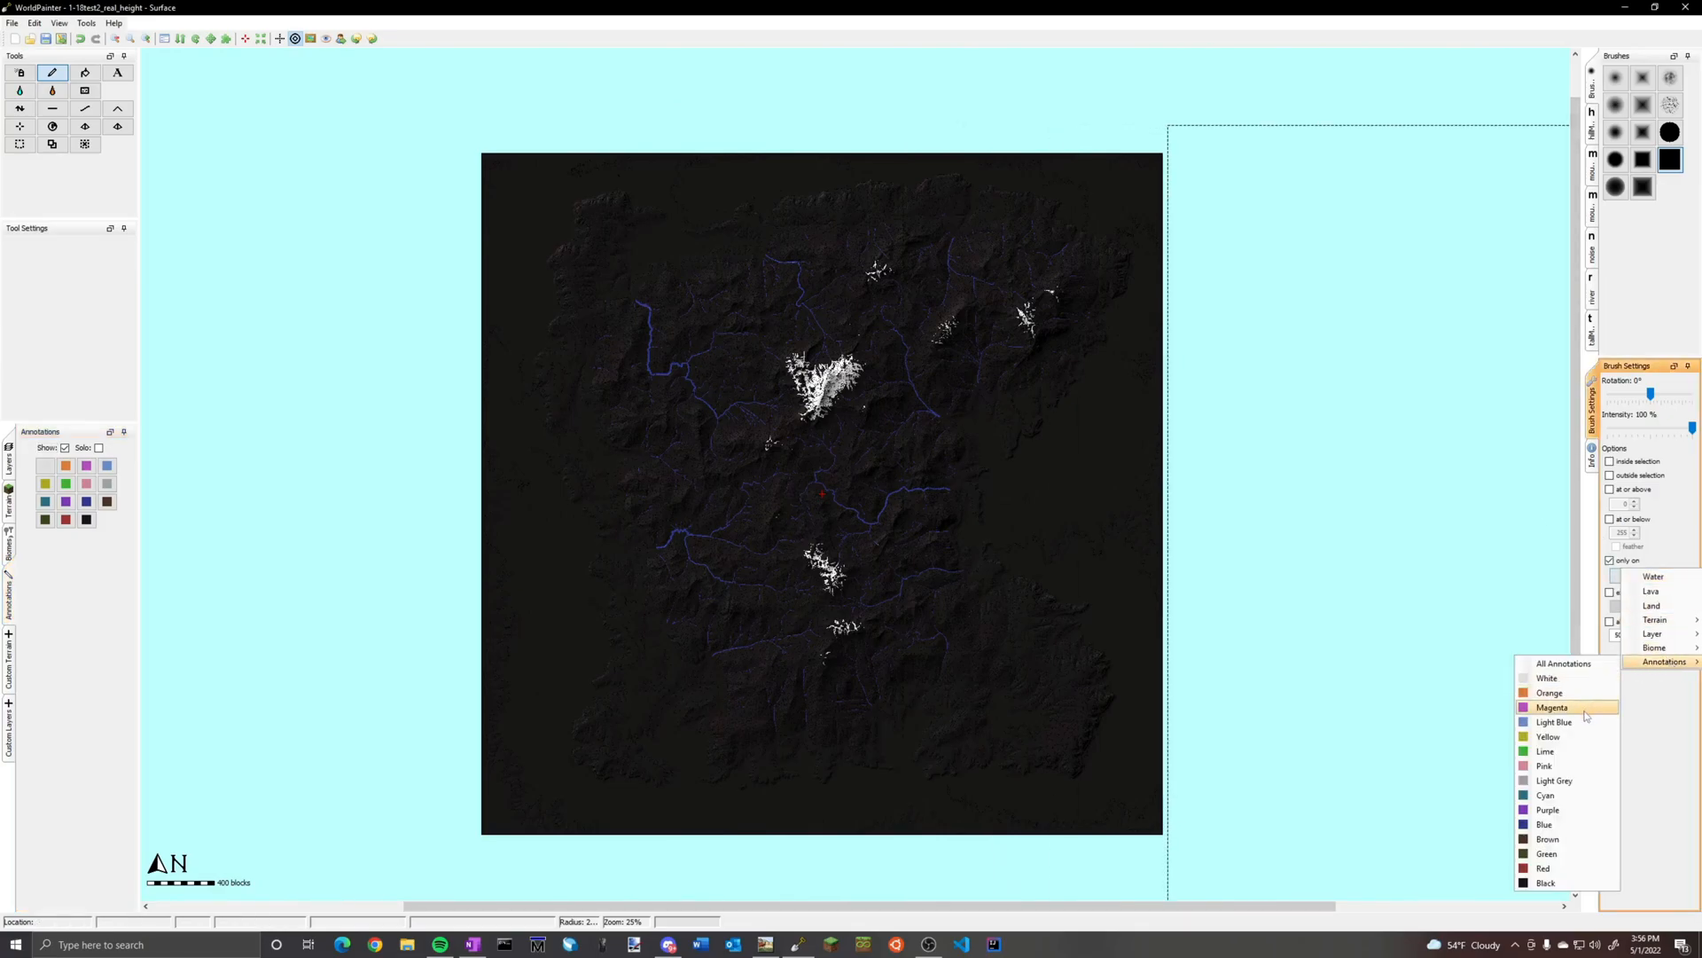
pyautogui.click(1548, 810)
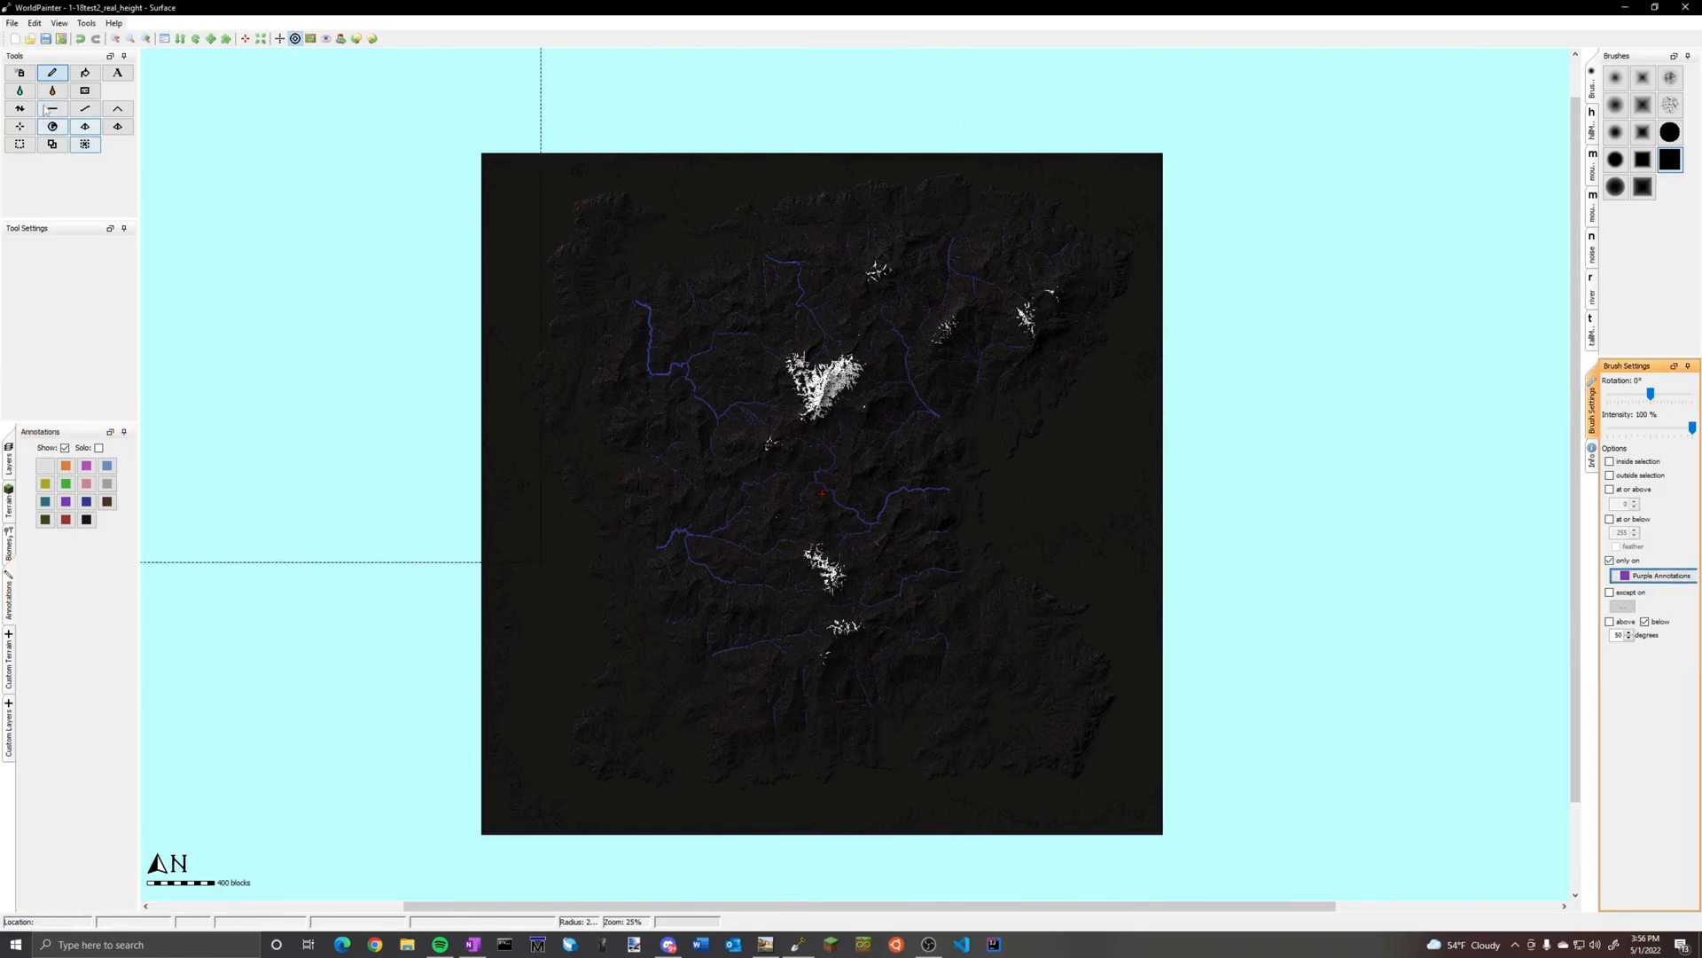
pyautogui.click(11, 654)
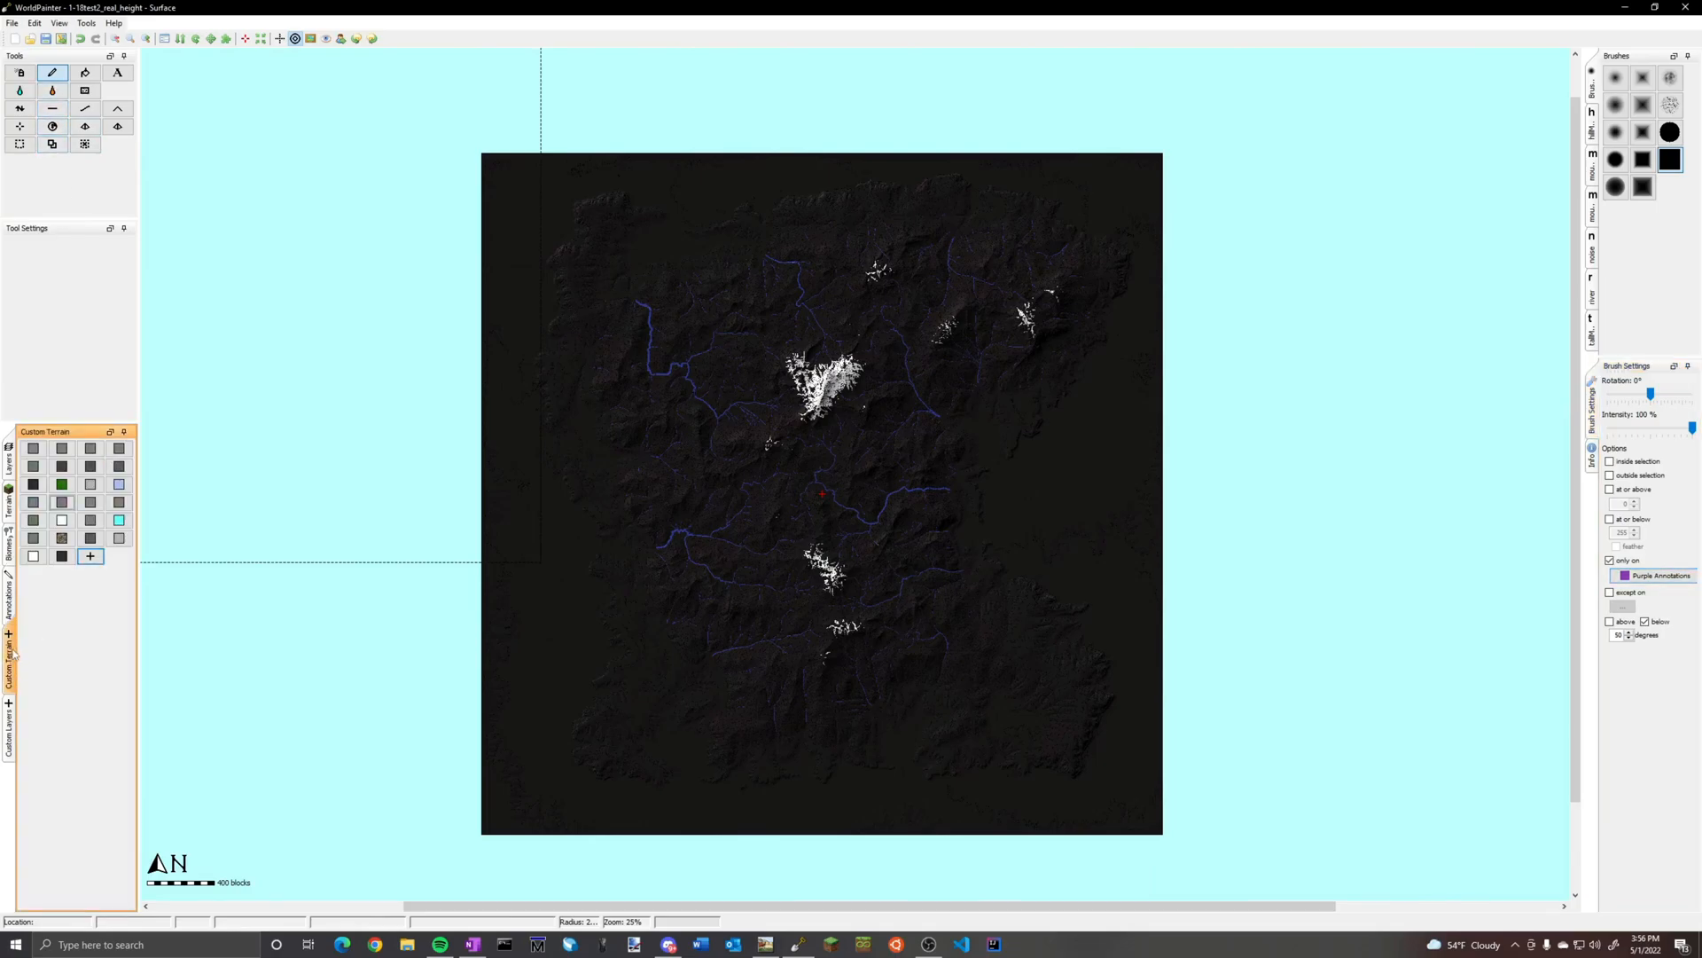
pyautogui.click(120, 485)
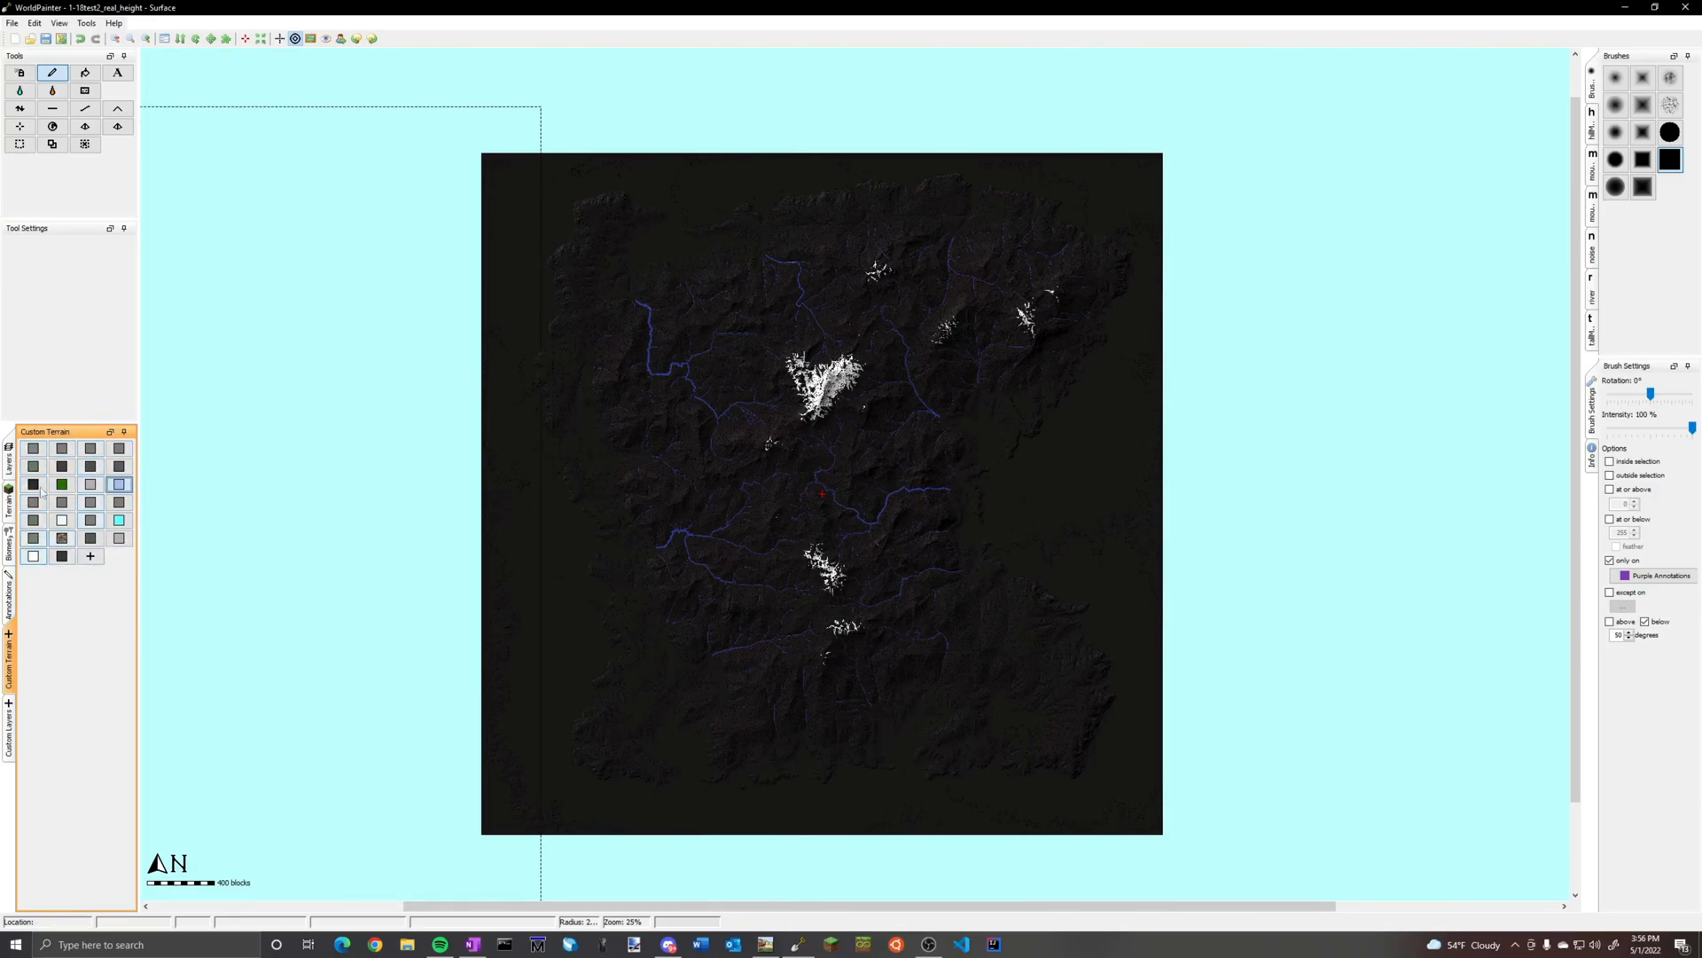
pyautogui.click(10, 501)
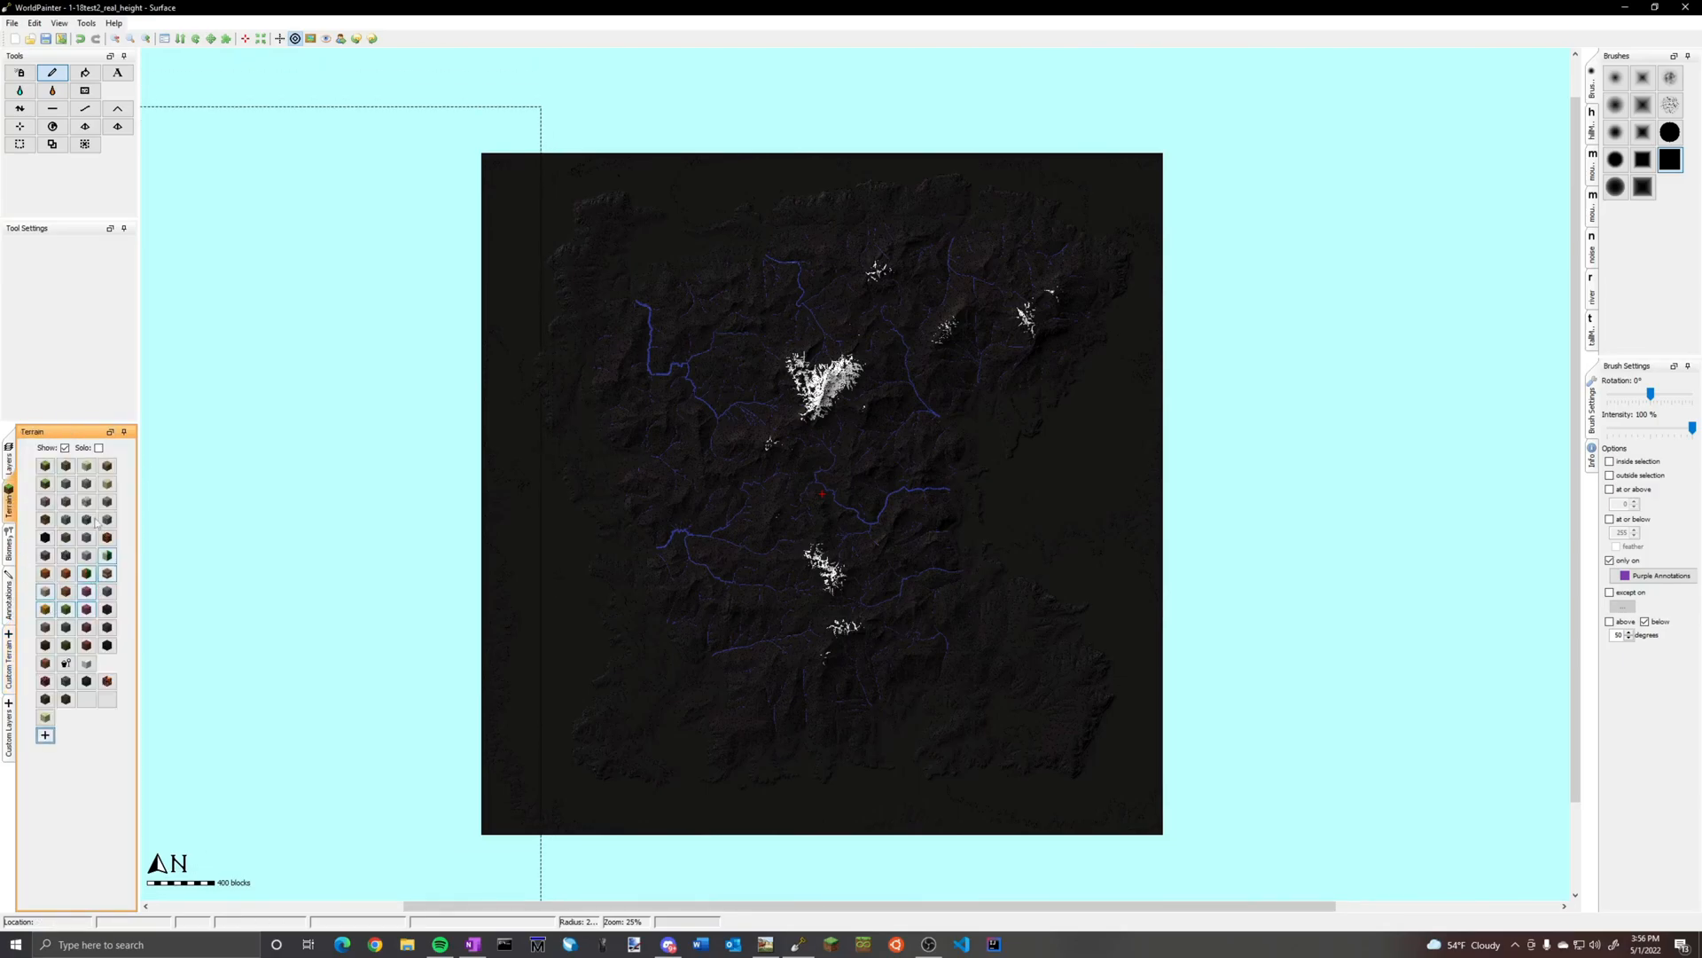
pyautogui.click(10, 661)
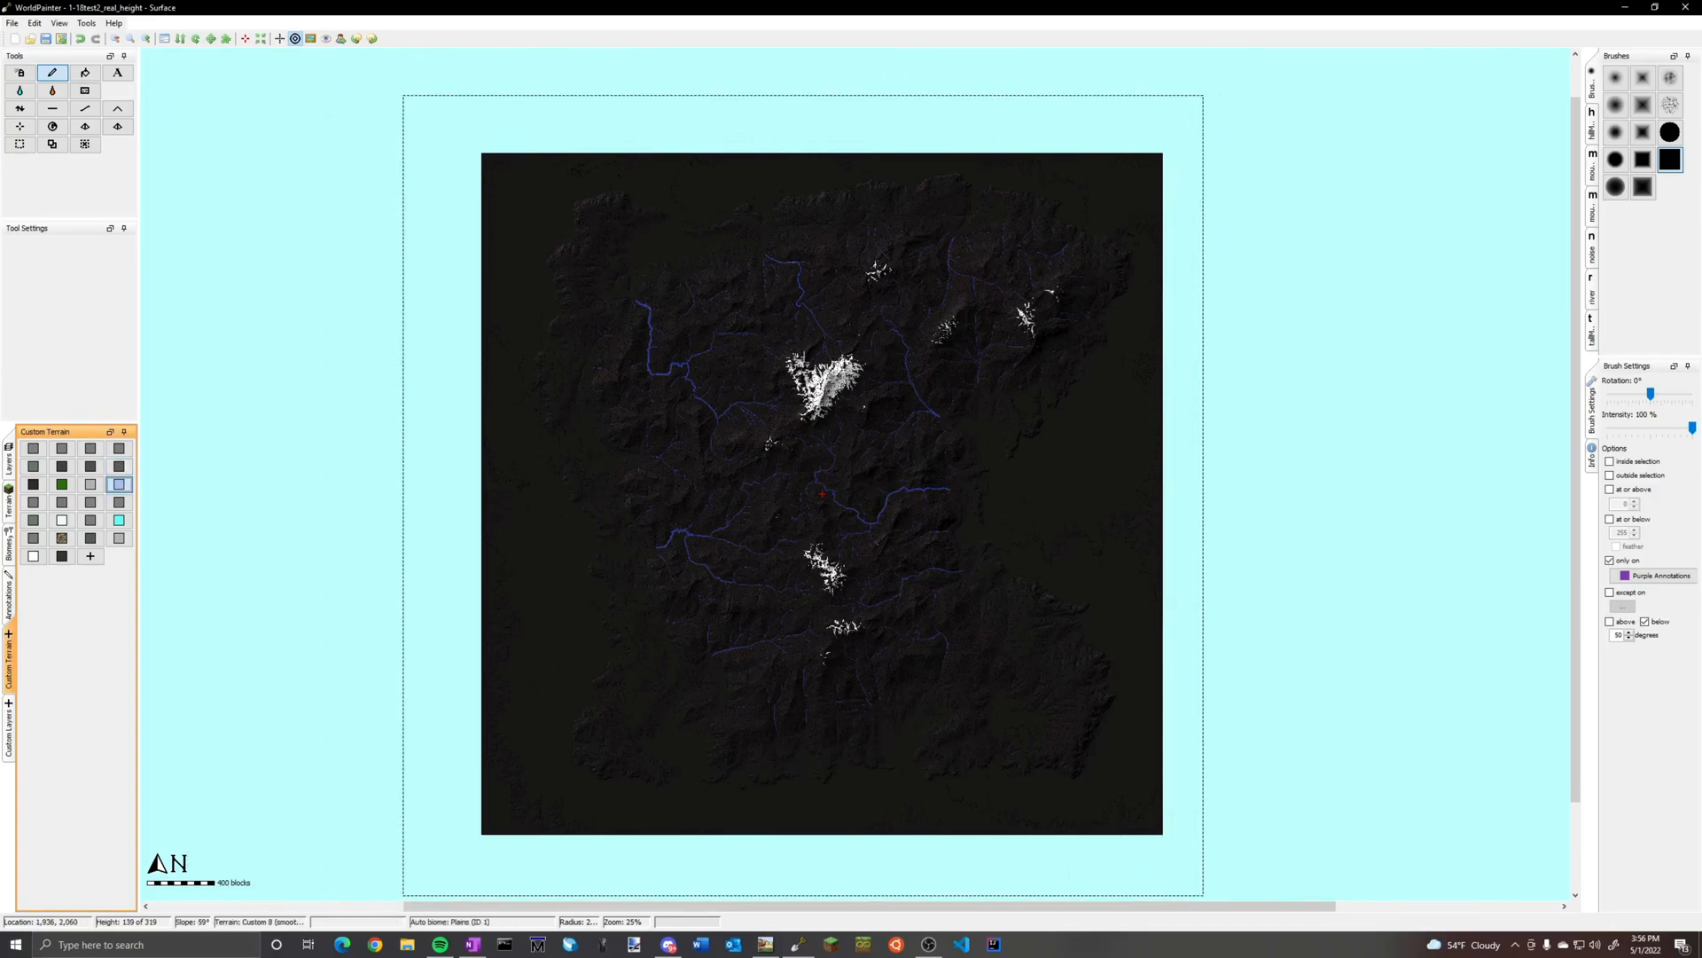
pyautogui.click(1645, 622)
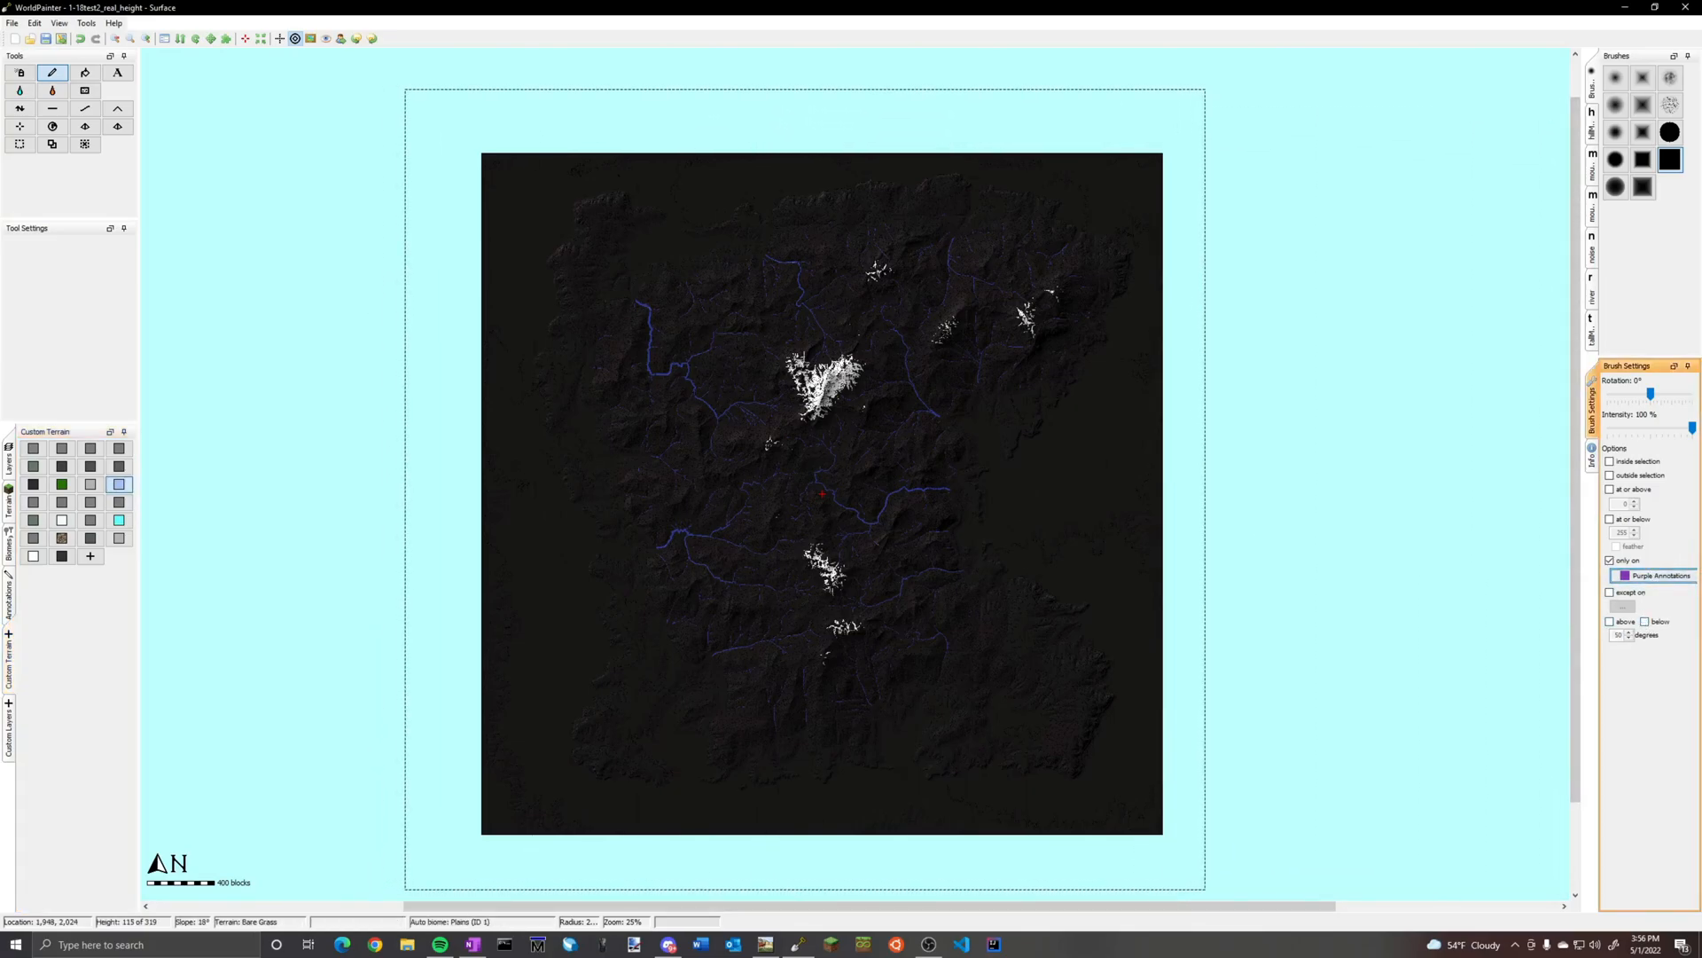
pyautogui.click(805, 489)
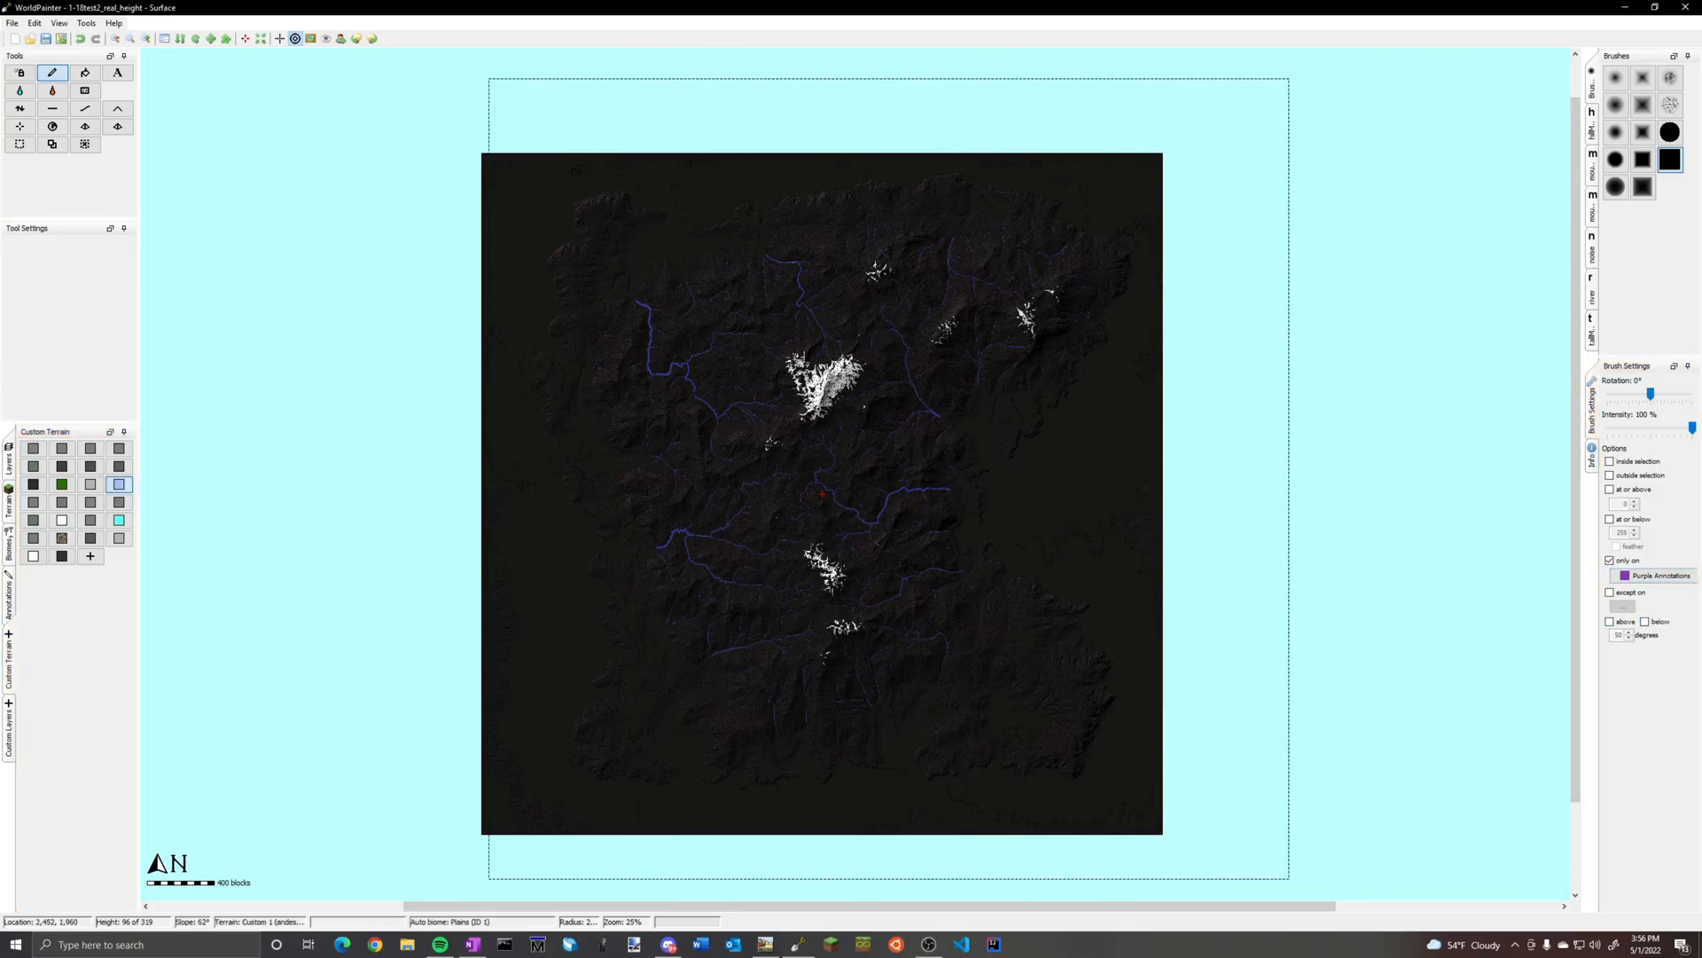
# Inspect the painted terrain along the snowy mountain's purple stream lines with annotations hidden, then show the annotations again
pyautogui.keyDown('ctrl'); pyautogui.scroll(2, 789, 376); pyautogui.keyUp('ctrl')
pyautogui.keyDown('ctrl'); pyautogui.scroll(1, 789, 375); pyautogui.keyUp('ctrl')
pyautogui.moveTo(788, 375); pyautogui.dragTo(1037, 856, button='middle')
pyautogui.keyDown('ctrl'); pyautogui.scroll(2, 839, 201); pyautogui.keyUp('ctrl')
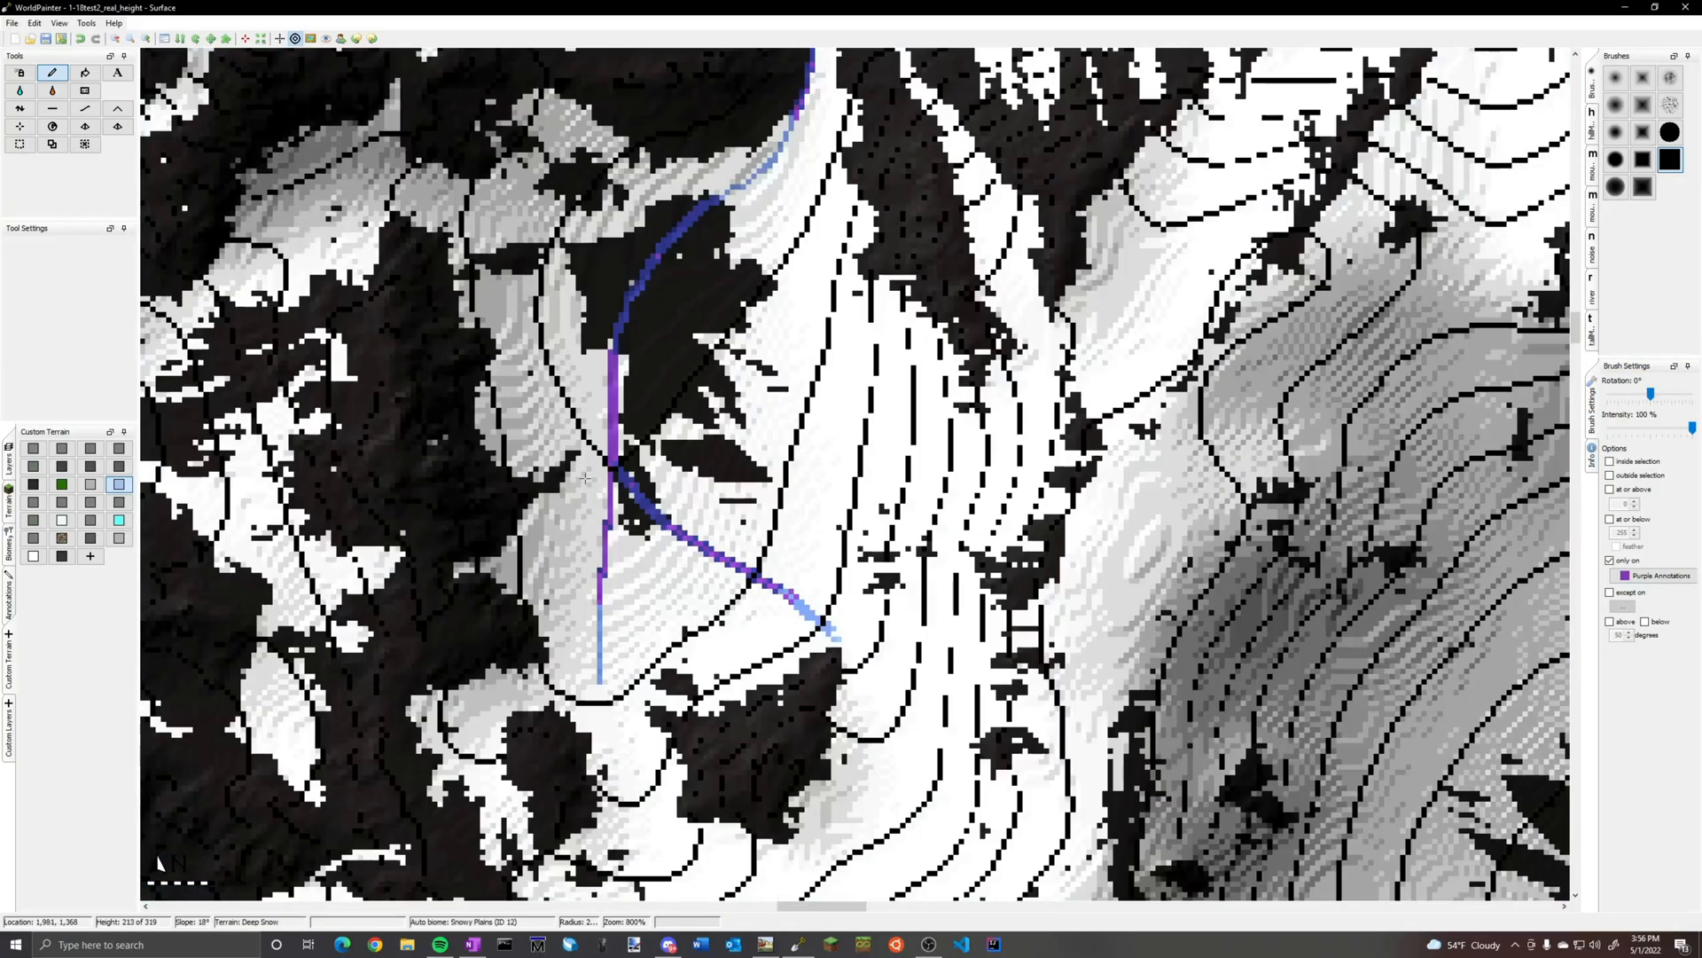
pyautogui.click(8, 596)
pyautogui.click(64, 447)
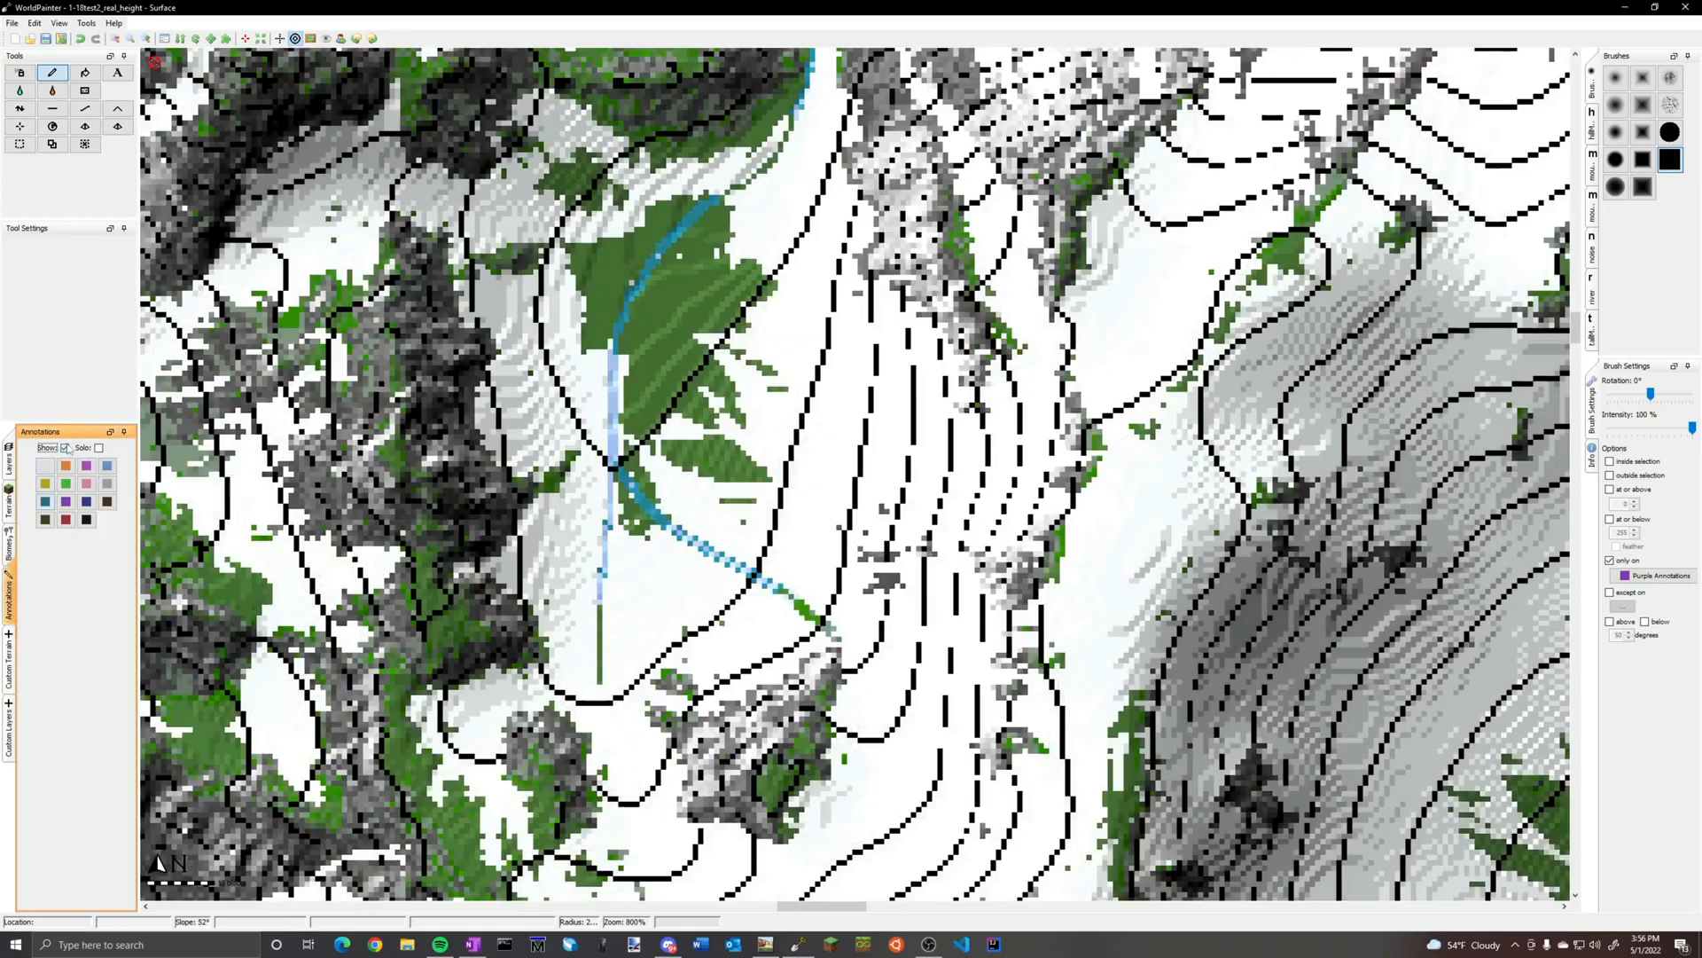
pyautogui.click(65, 447)
pyautogui.keyDown('ctrl'); pyautogui.scroll(-5, 828, 570); pyautogui.keyUp('ctrl')
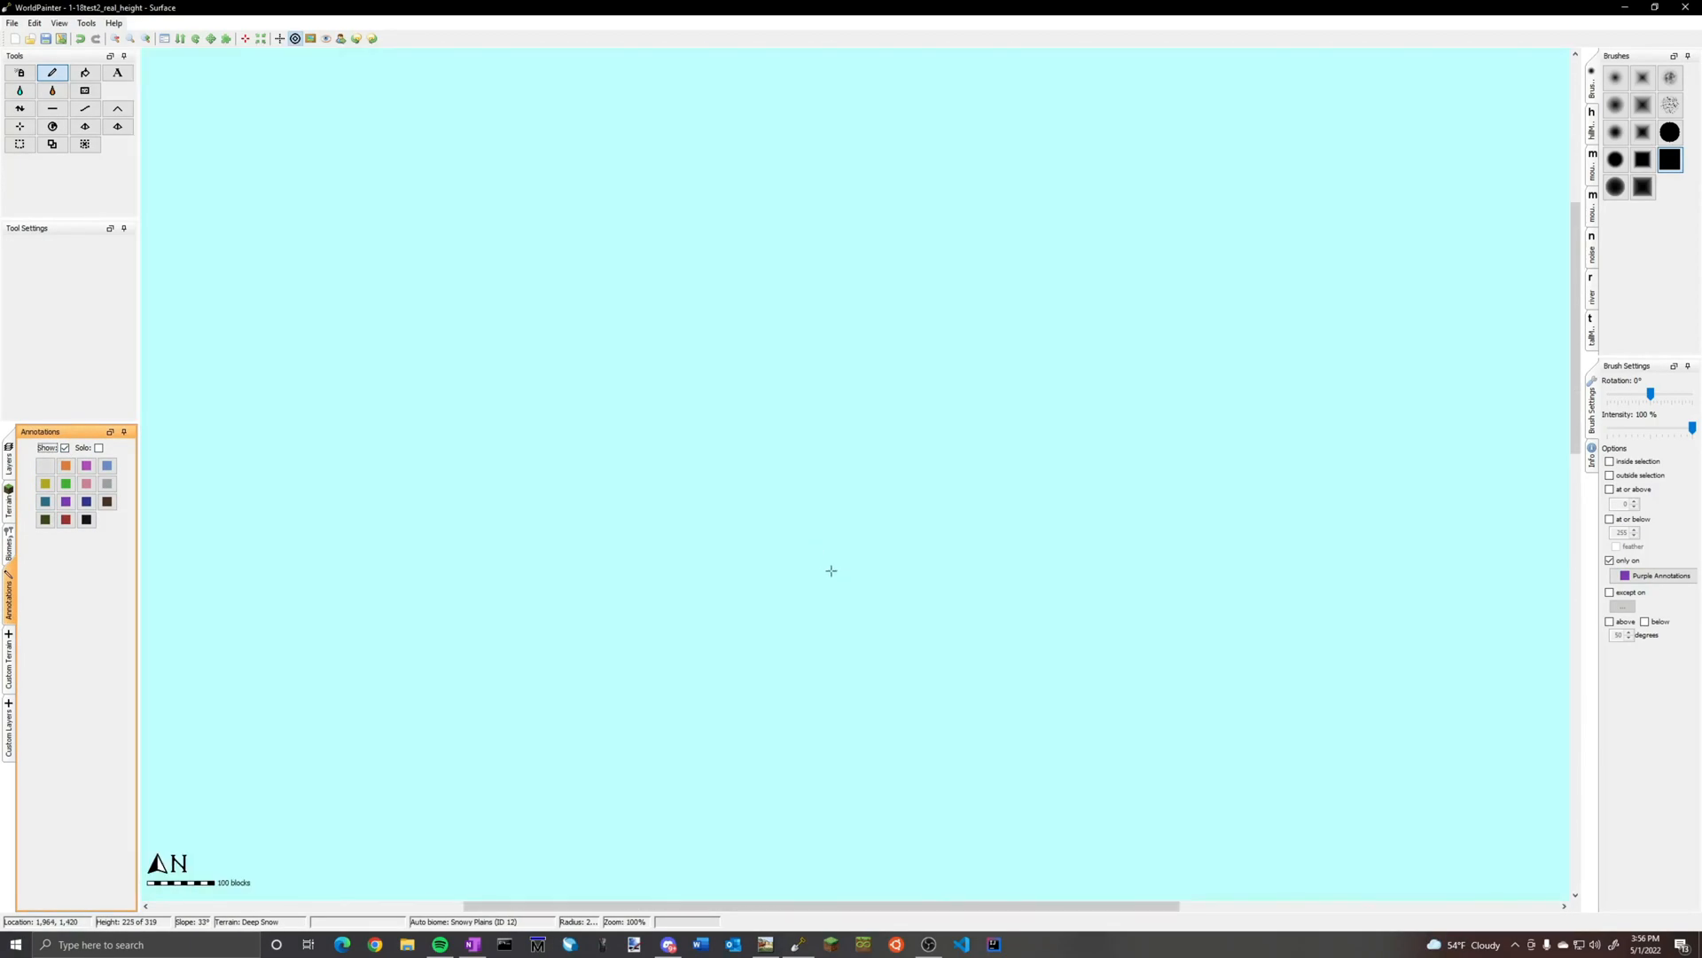
pyautogui.keyDown('ctrl'); pyautogui.scroll(5, 861, 588); pyautogui.keyUp('ctrl')
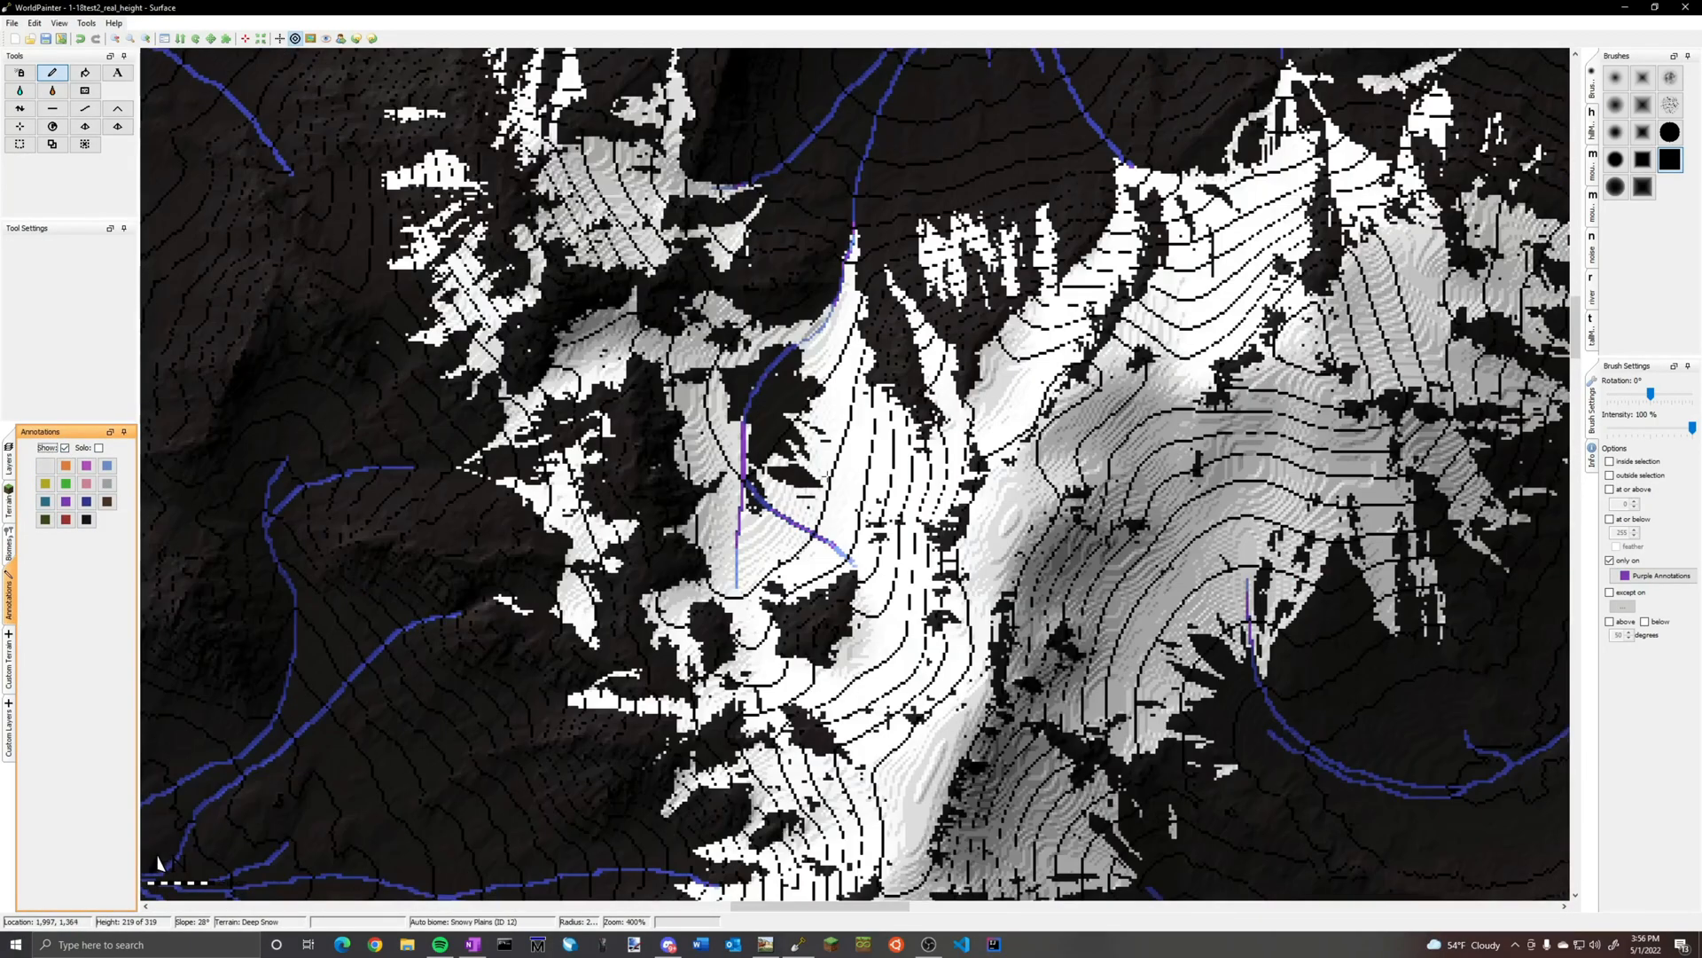
pyautogui.keyDown('ctrl'); pyautogui.scroll(-5, 821, 629); pyautogui.keyUp('ctrl')
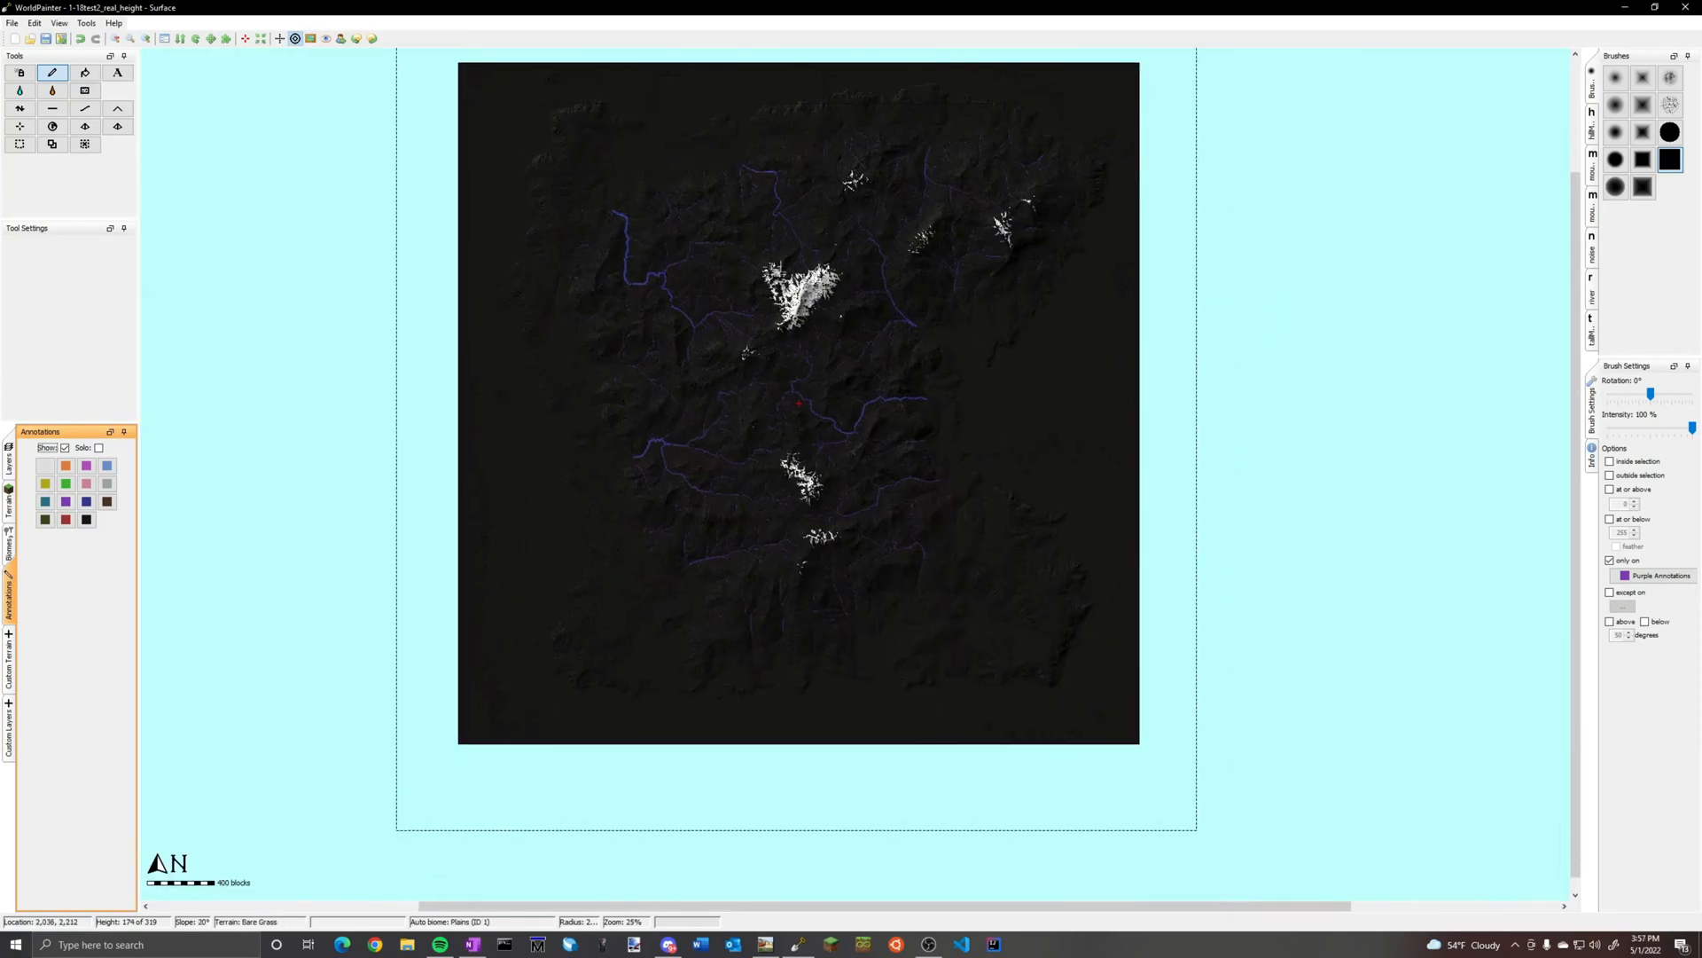
# Restrict the brush to light blue annotations and paint the same pale blue custom terrain across the map
pyautogui.click(1626, 574)
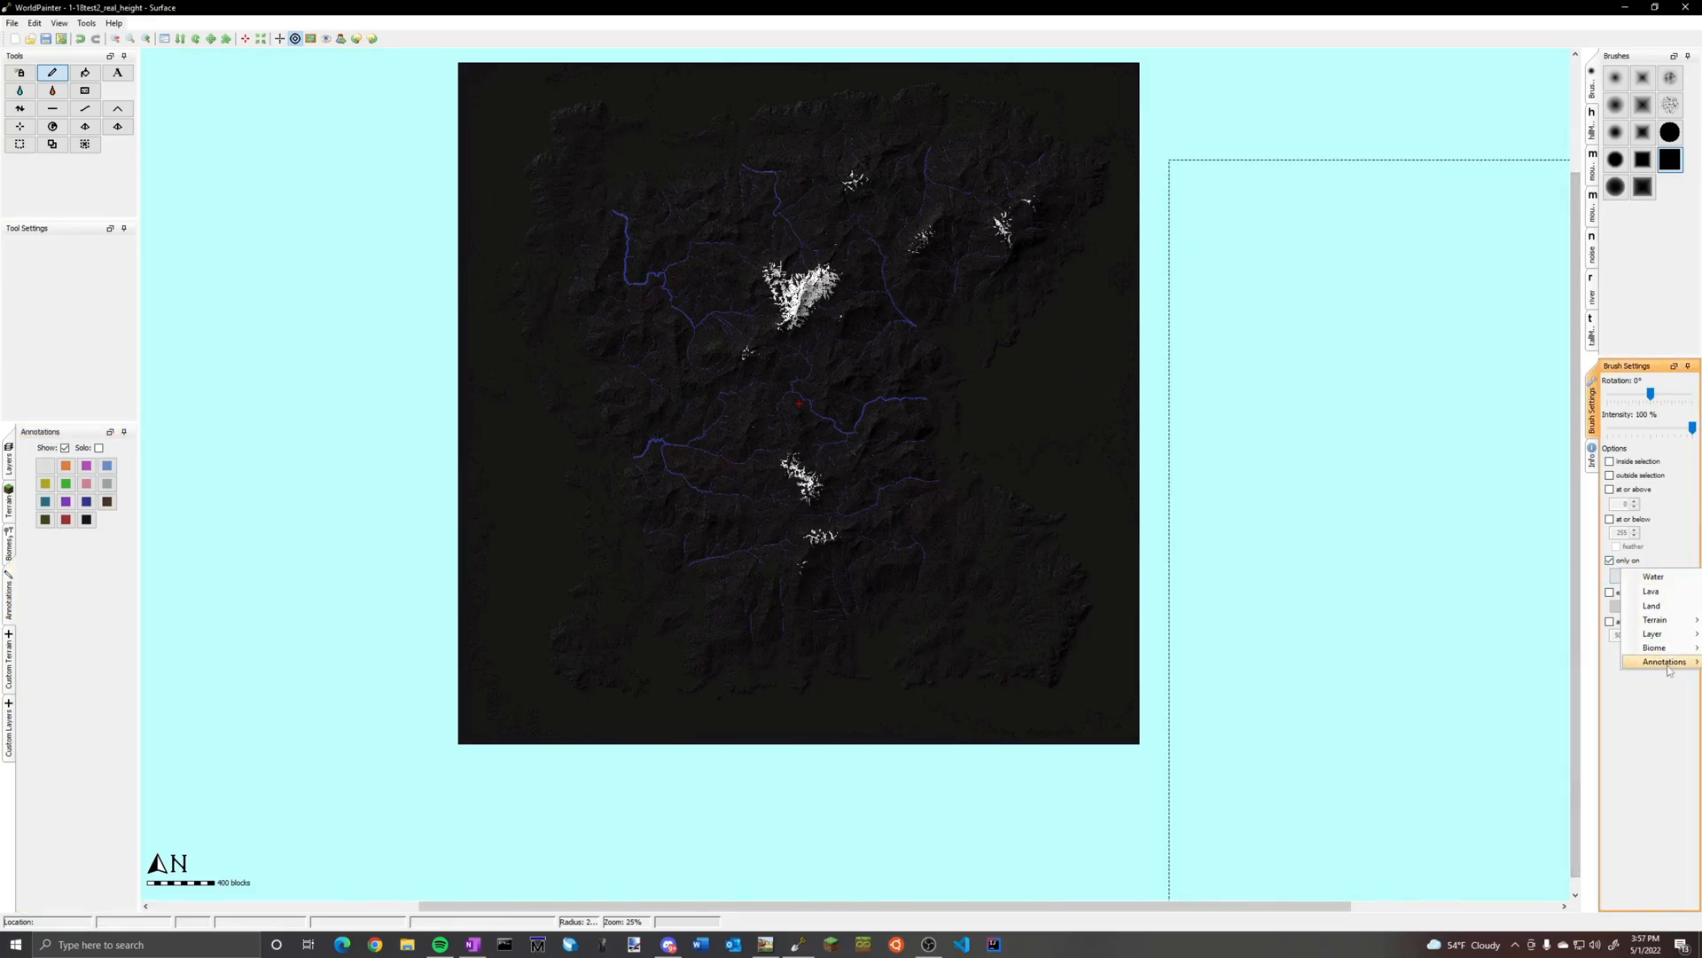
pyautogui.moveTo(1665, 661)
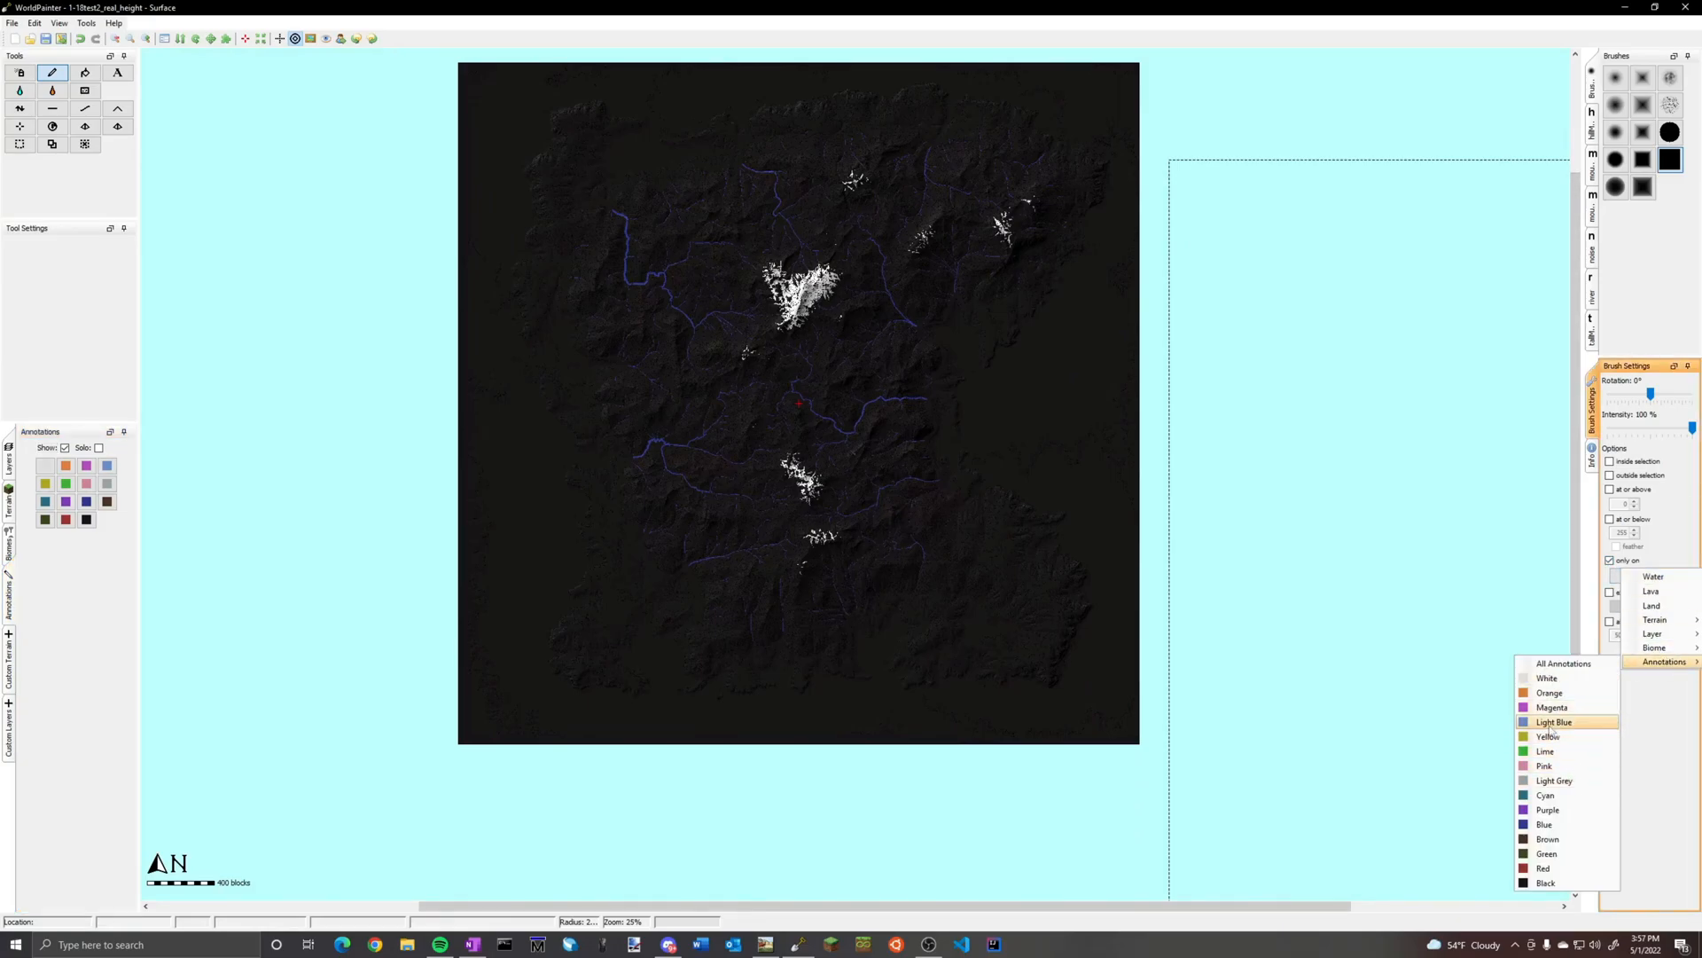
pyautogui.click(1553, 722)
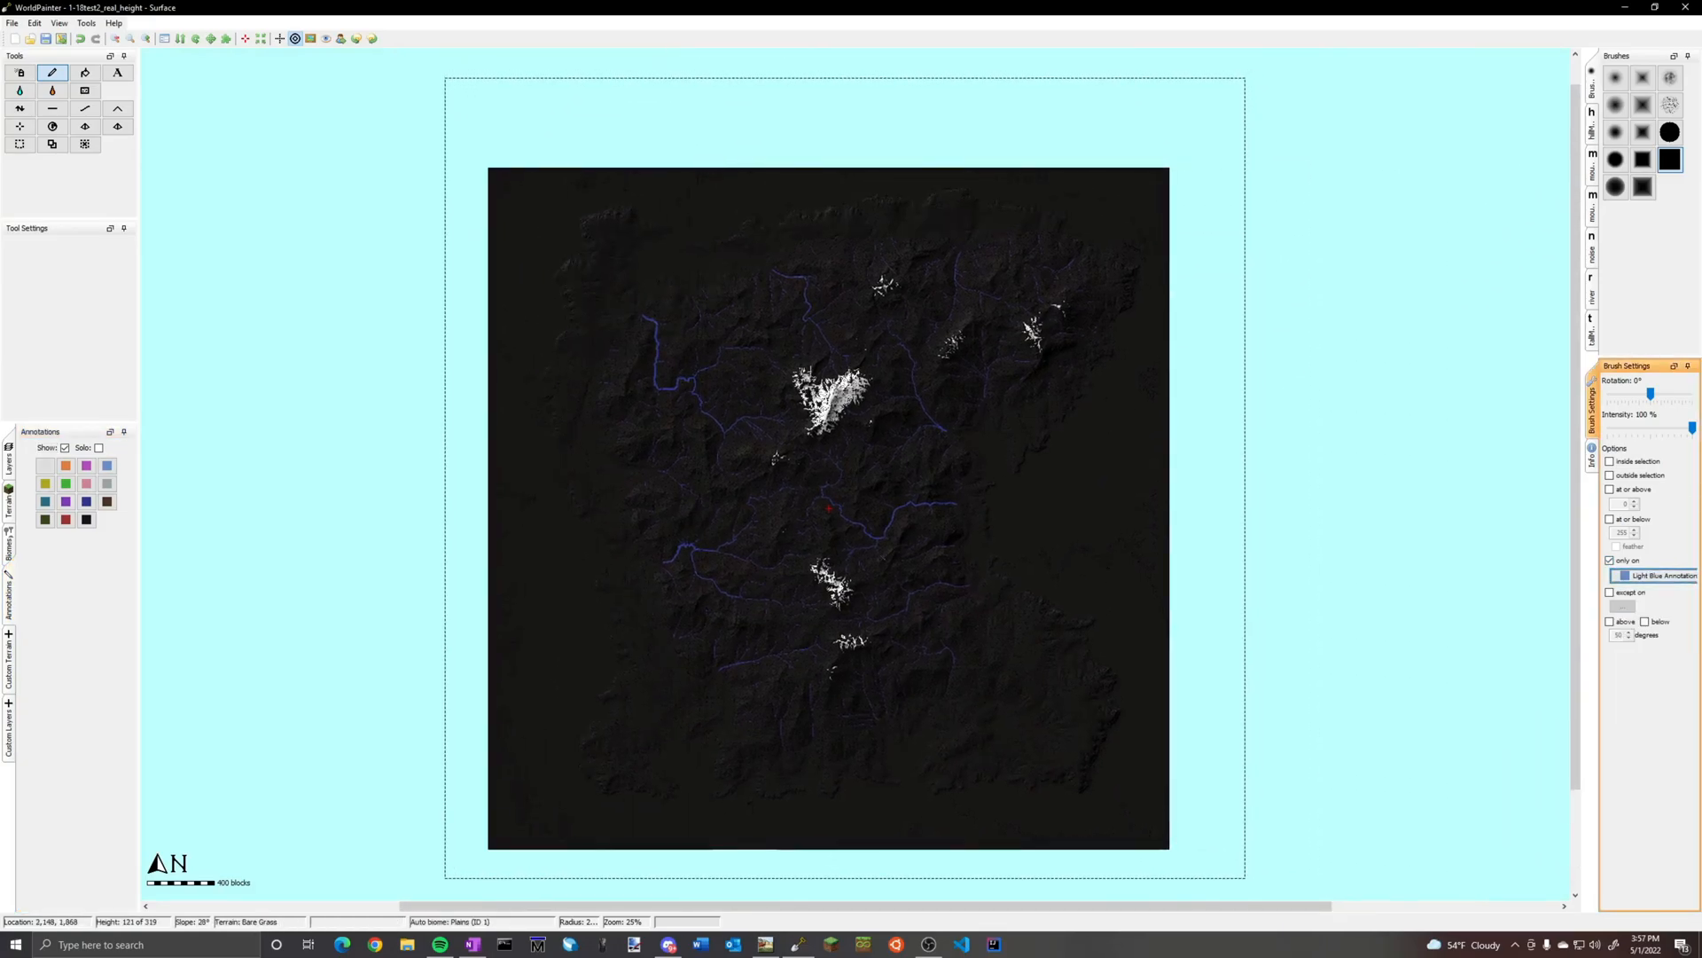
pyautogui.click(844, 477)
# Hide the annotations and examine the stream heads in the snow, the surrounding mountain and the whole island
pyautogui.scroll(3, 780, 377)
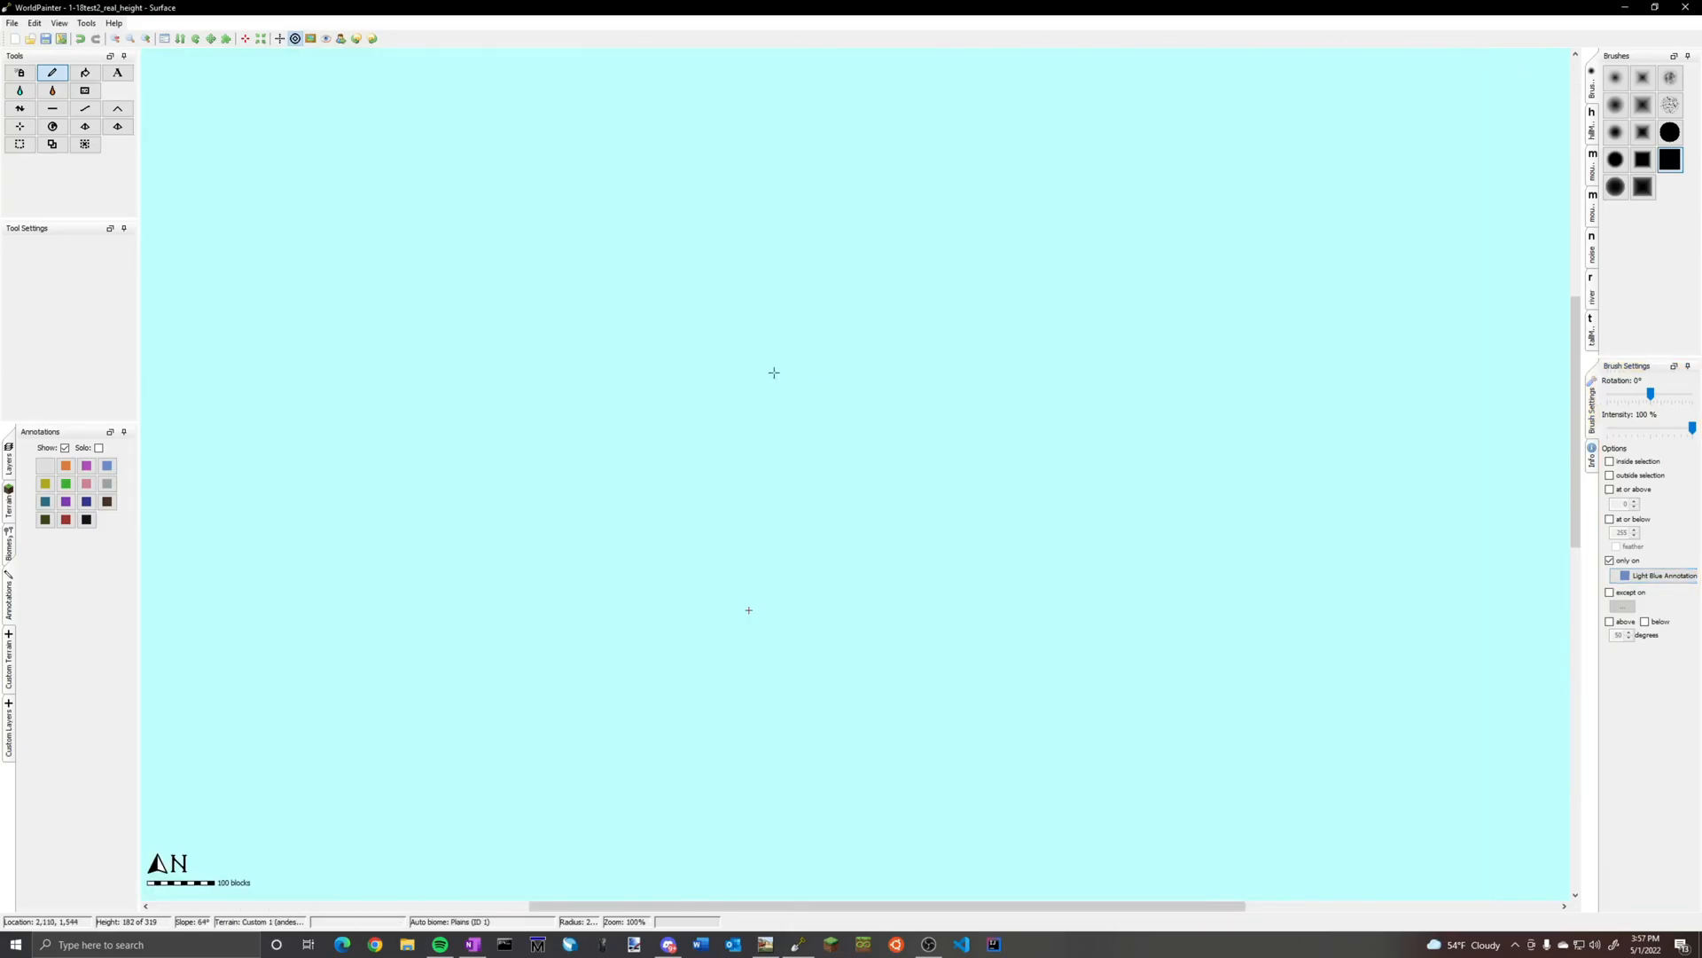
pyautogui.scroll(3, 783, 383)
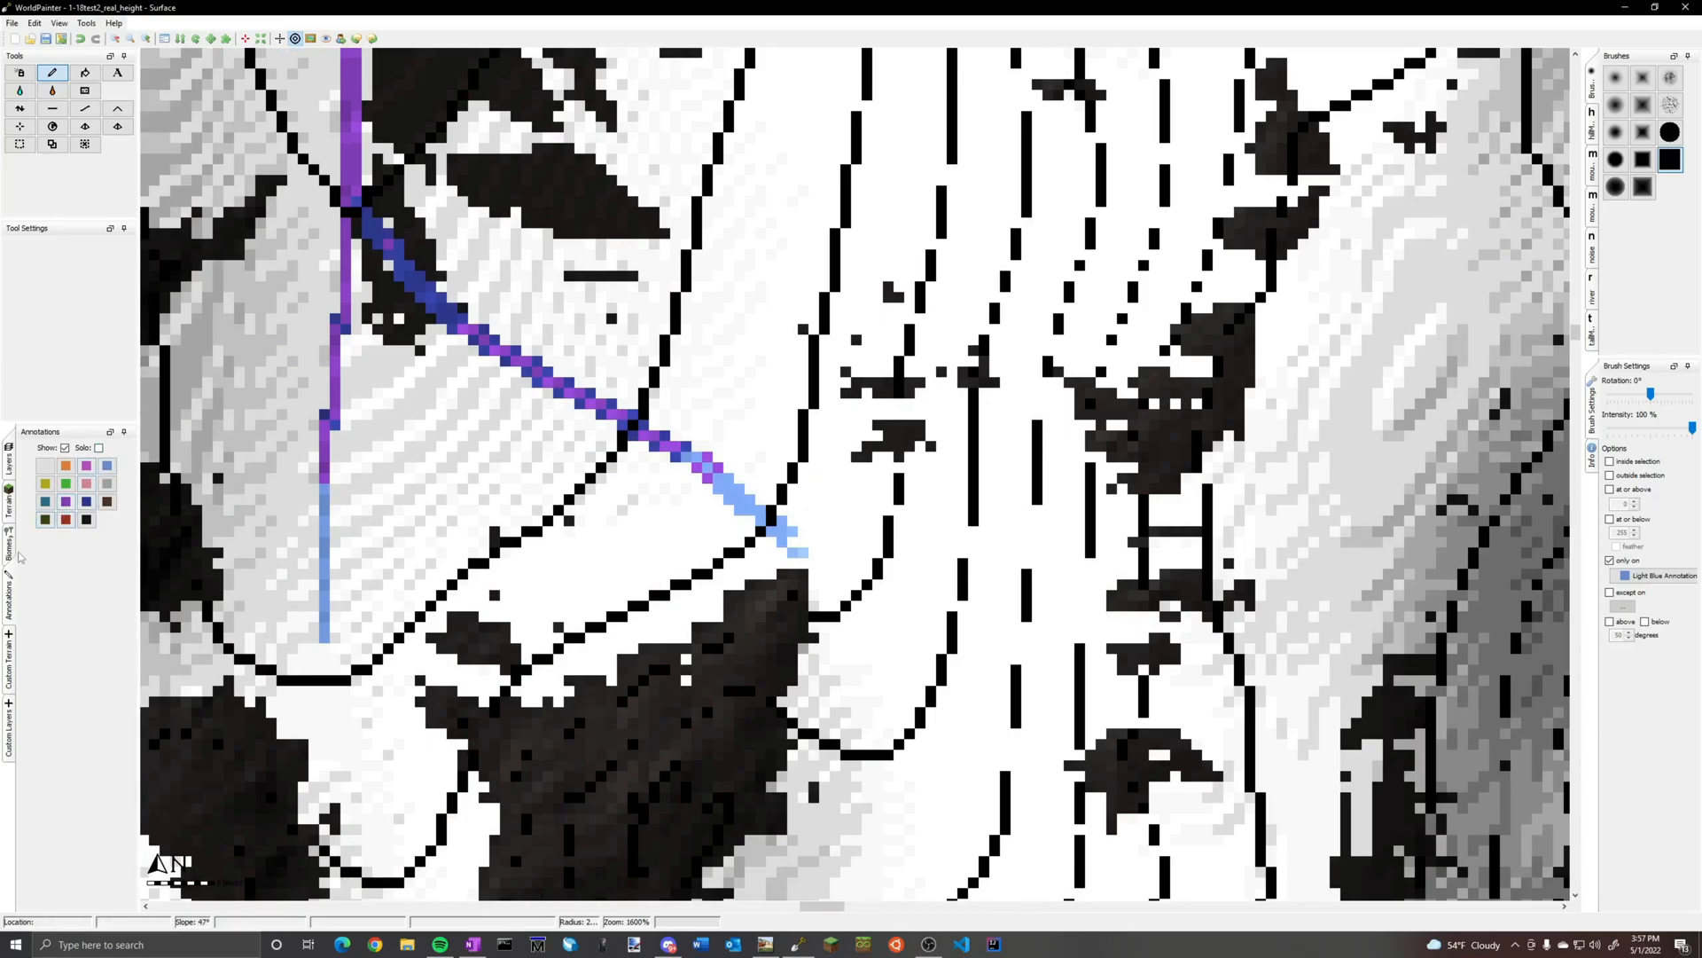
pyautogui.click(64, 448)
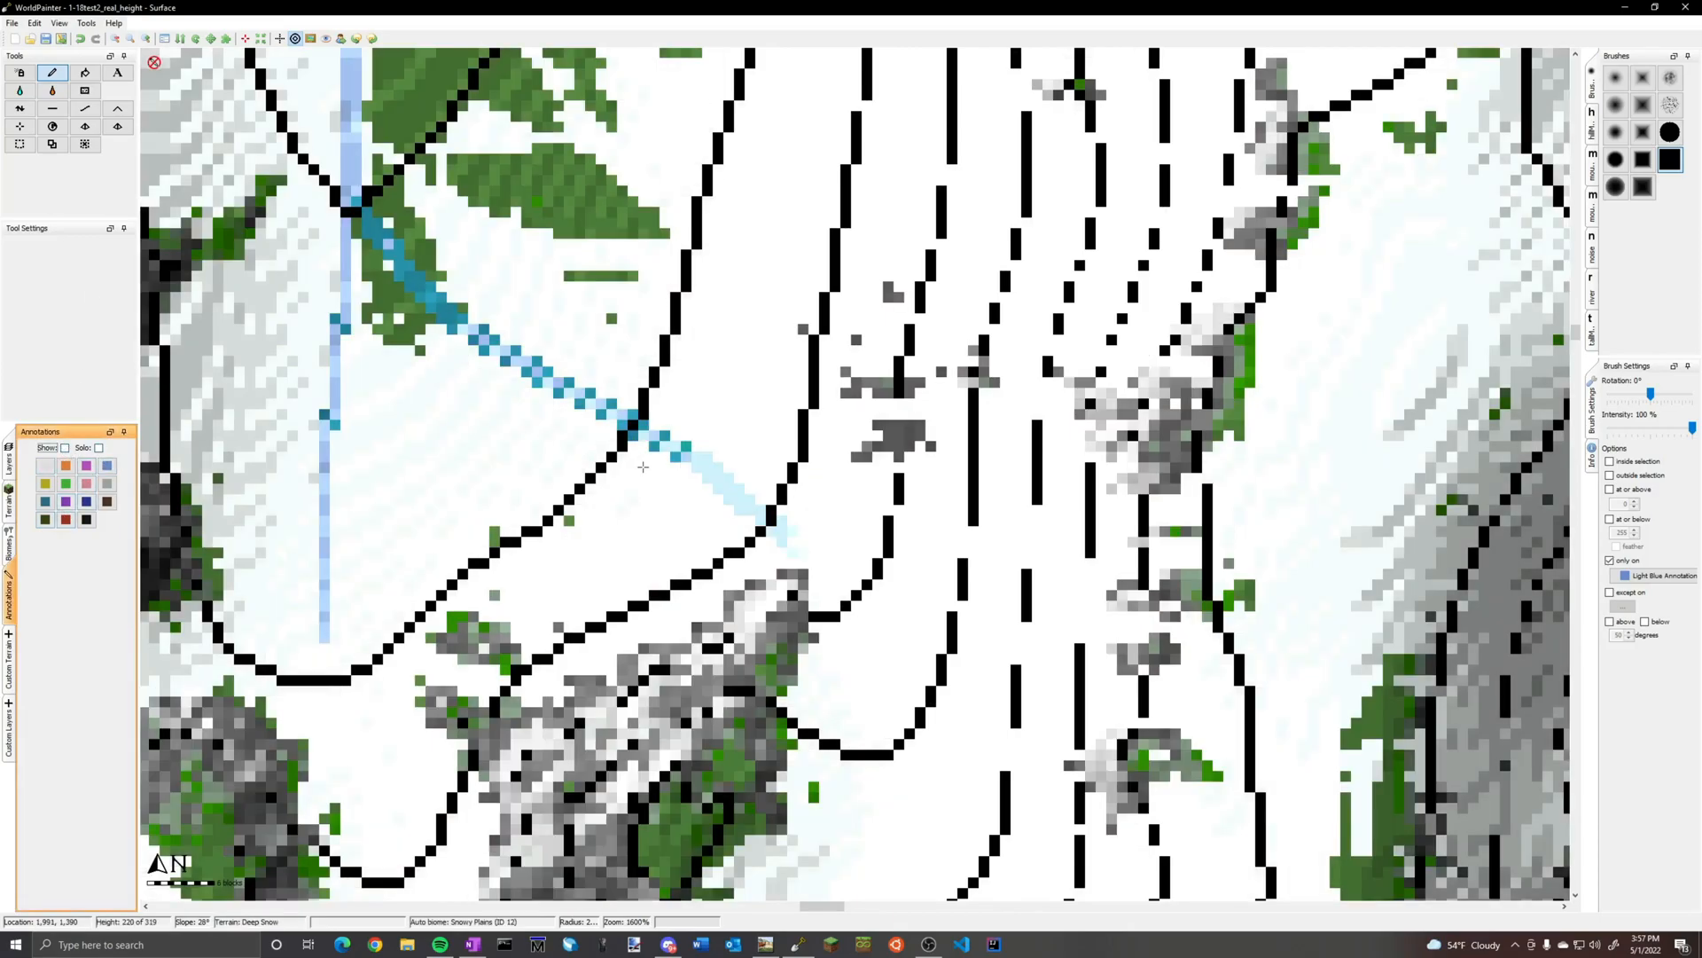
pyautogui.scroll(-1, 643, 467)
pyautogui.scroll(-2, 734, 489)
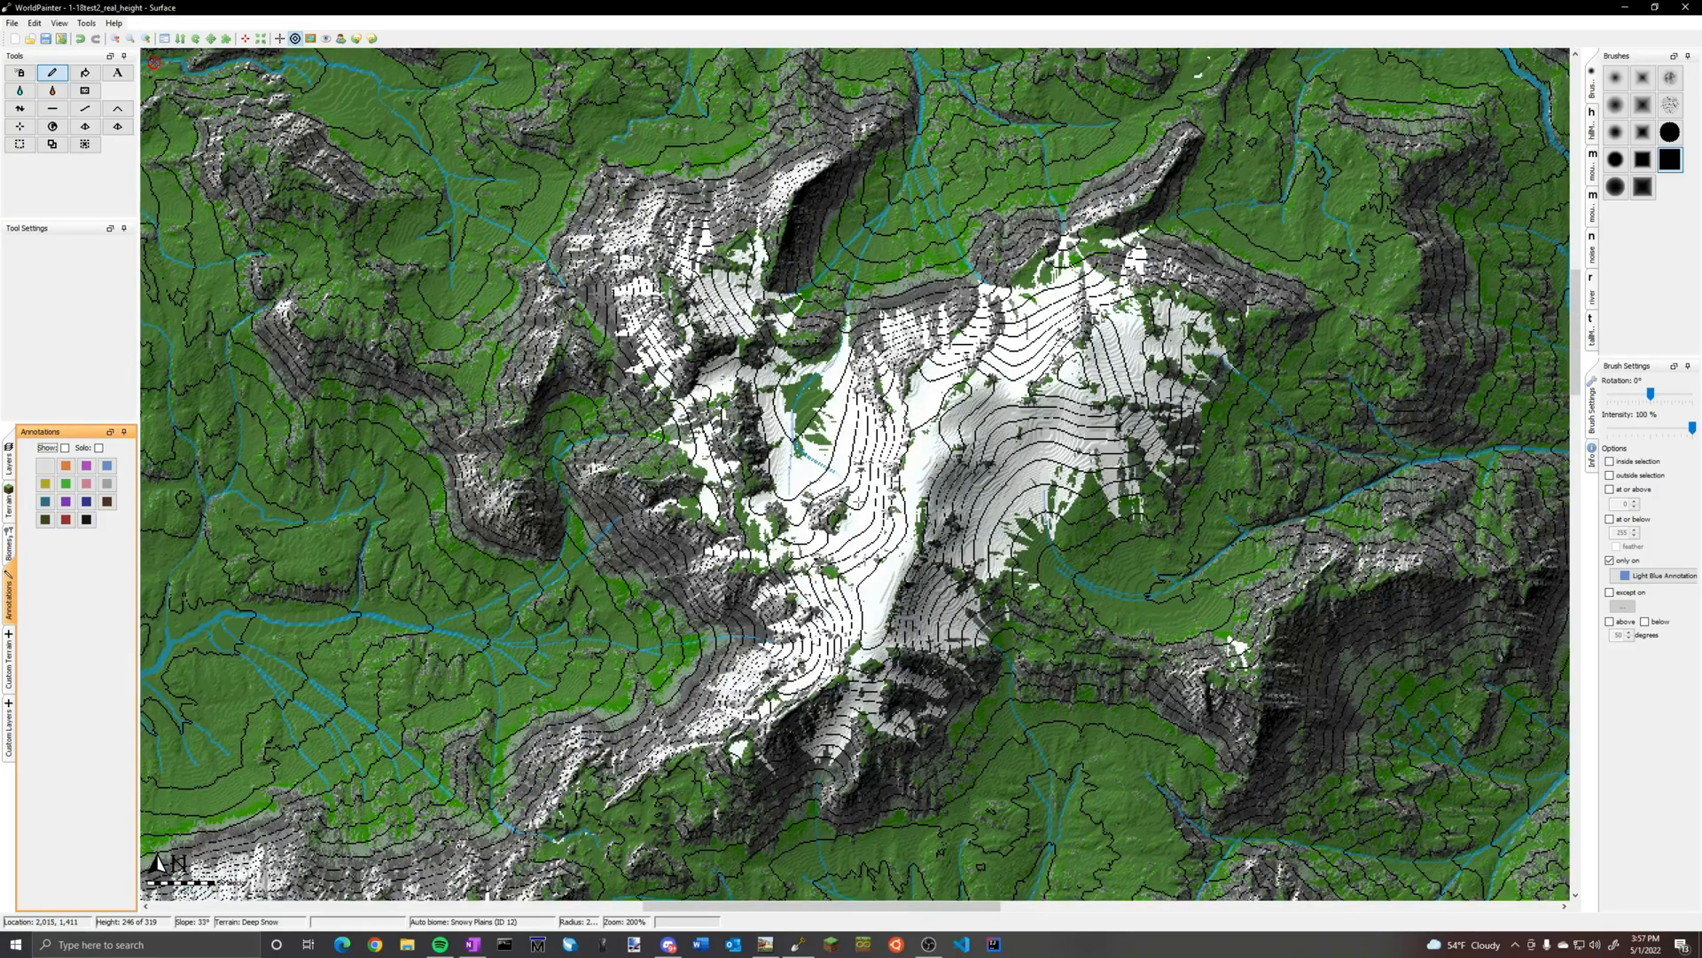
pyautogui.scroll(-3, 816, 453)
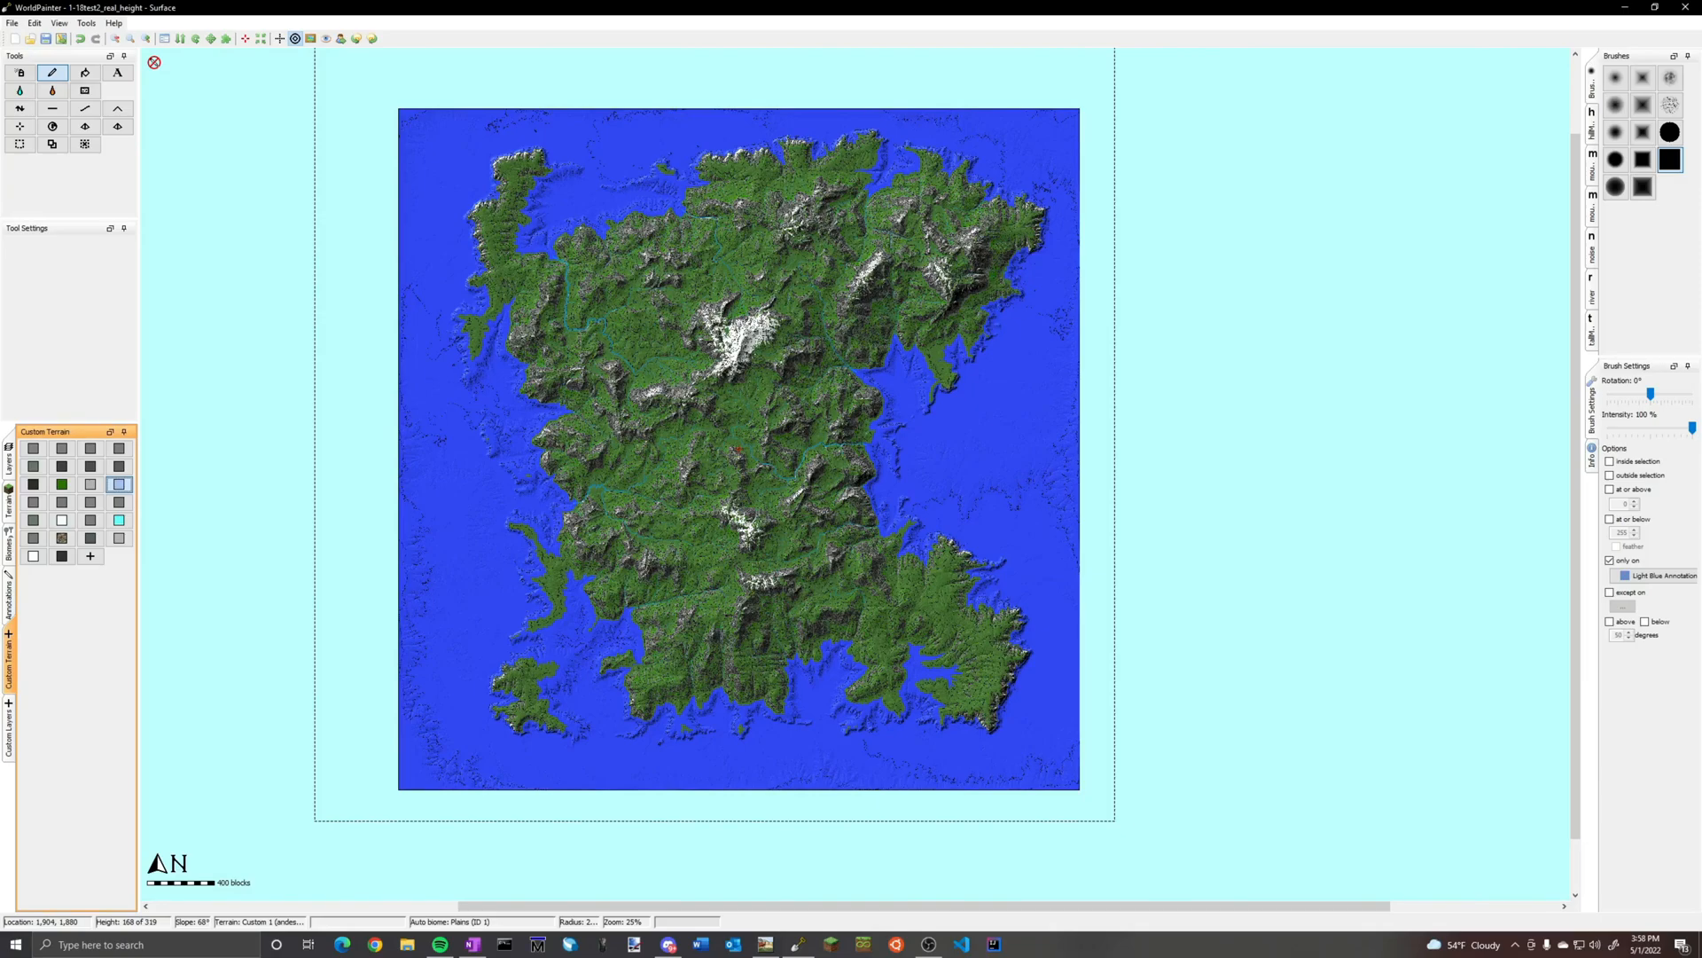
pyautogui.moveTo(696, 377)
pyautogui.mouseDown(button='middle')
pyautogui.moveTo(786, 427)
pyautogui.moveTo(839, 398)
pyautogui.mouseUp(button='middle')
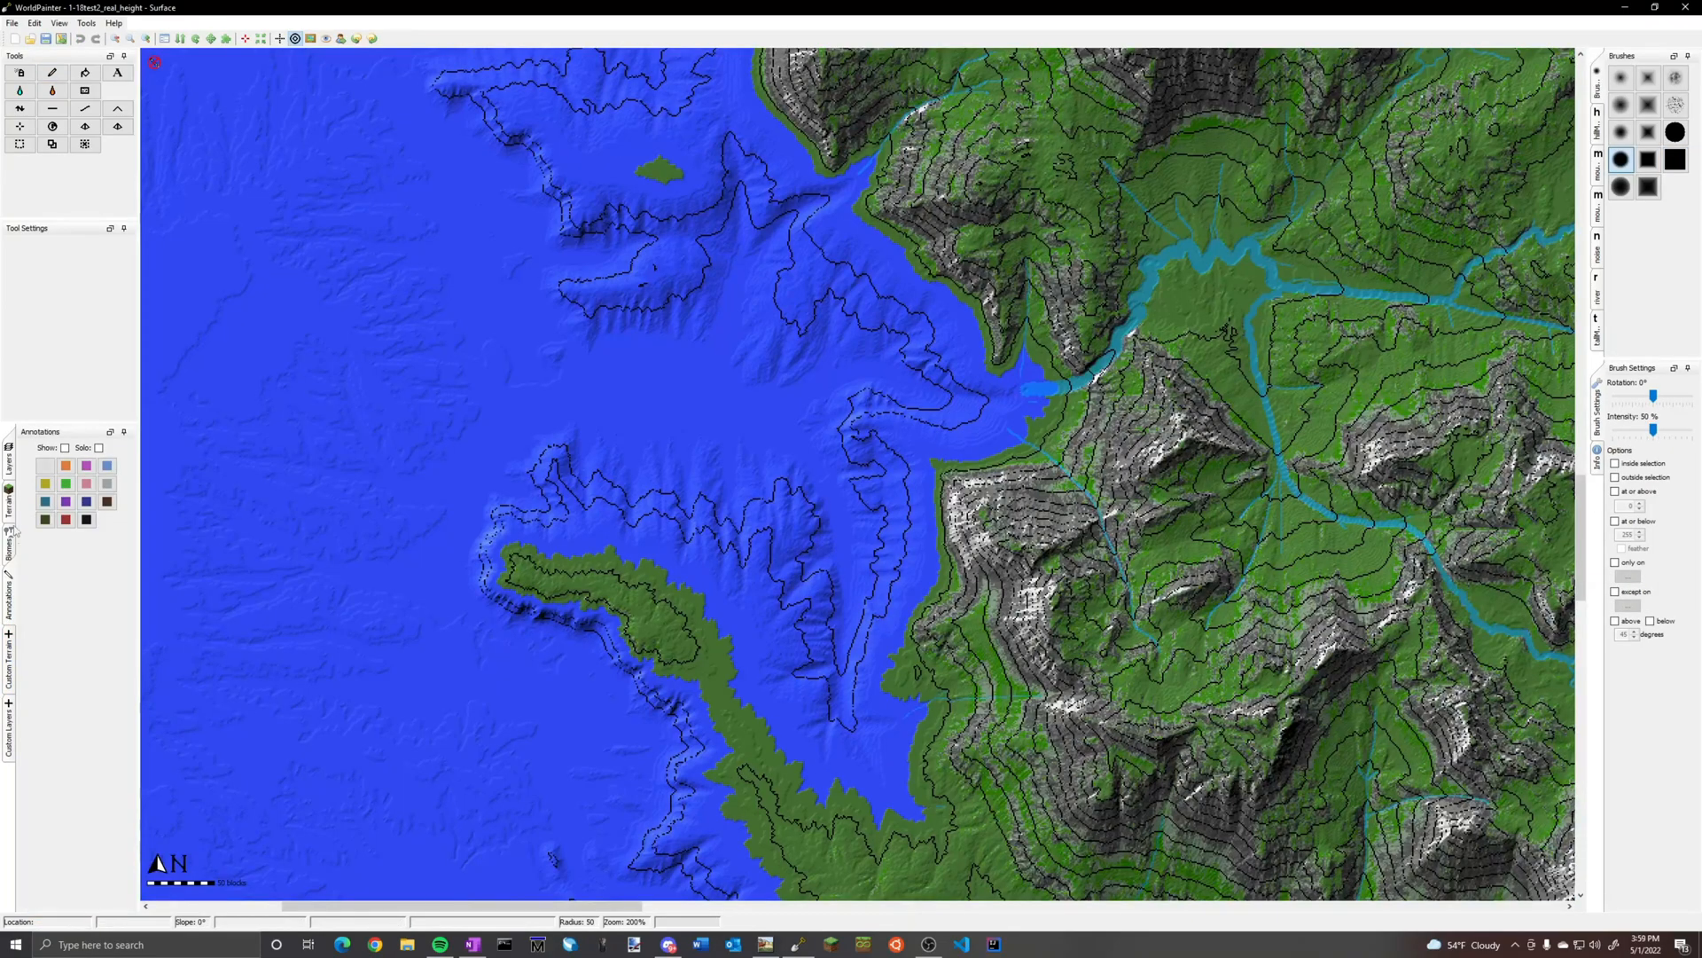
# Set up the spray paint tool with Sand, a plateau circle brush and 72% intensity, restricted to Bare Grass
pyautogui.click(10, 502)
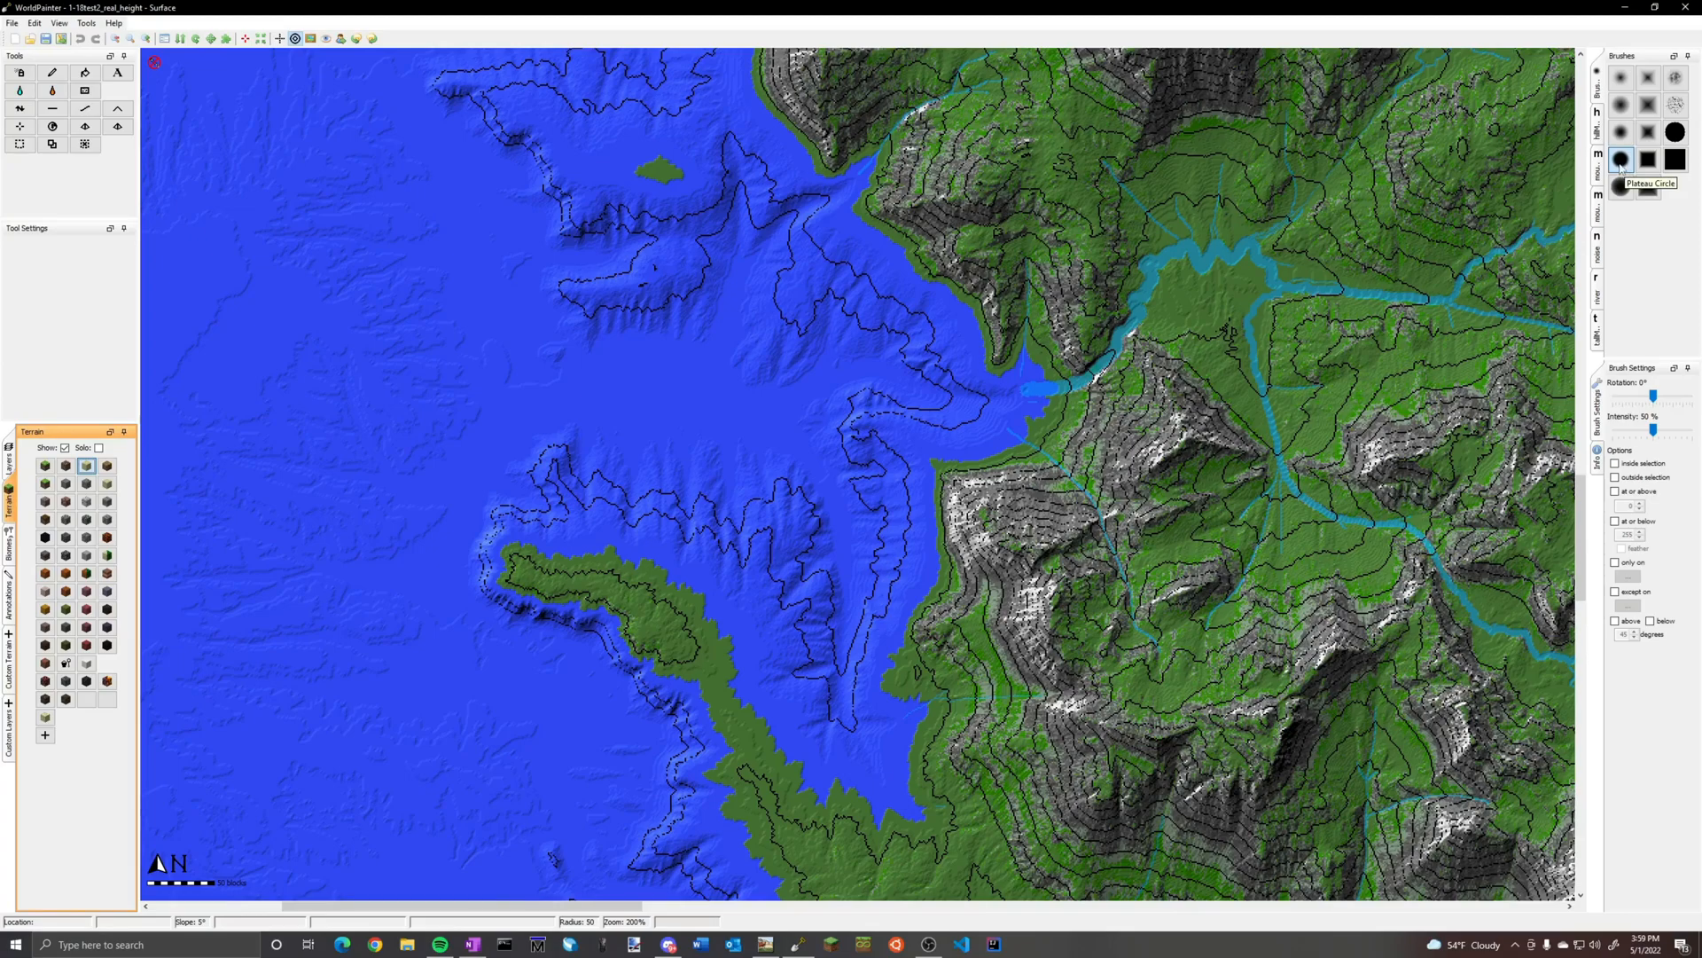
pyautogui.click(5, 75)
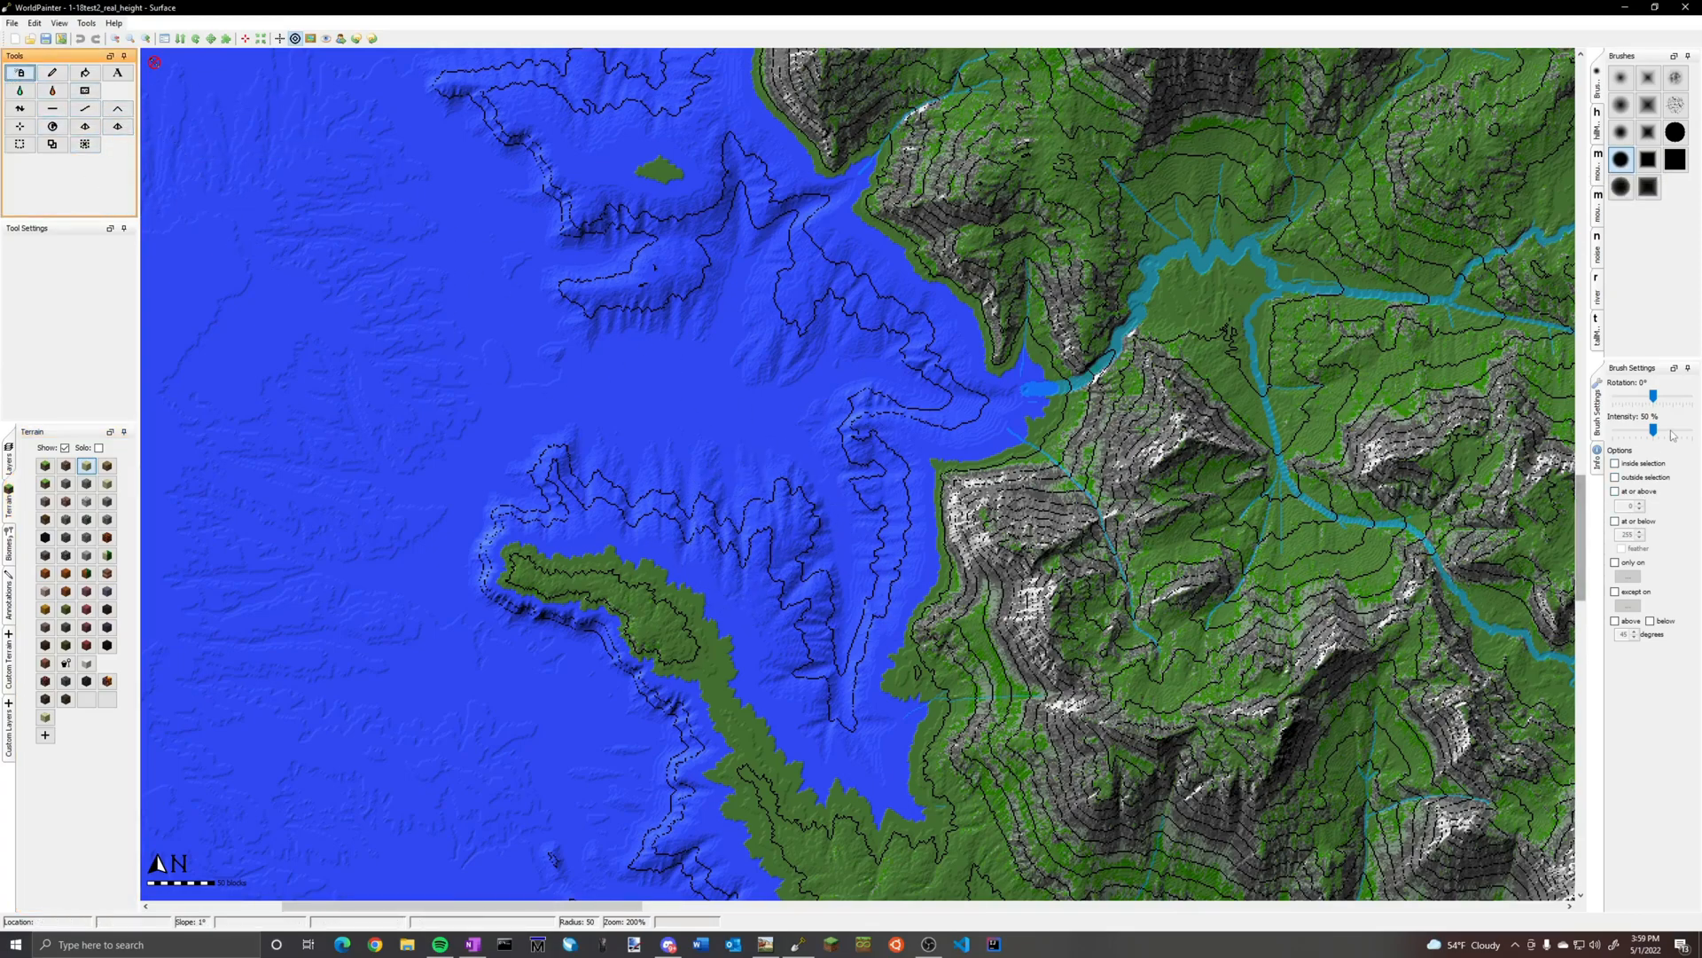
pyautogui.moveTo(1654, 431); pyautogui.dragTo(1662, 433)
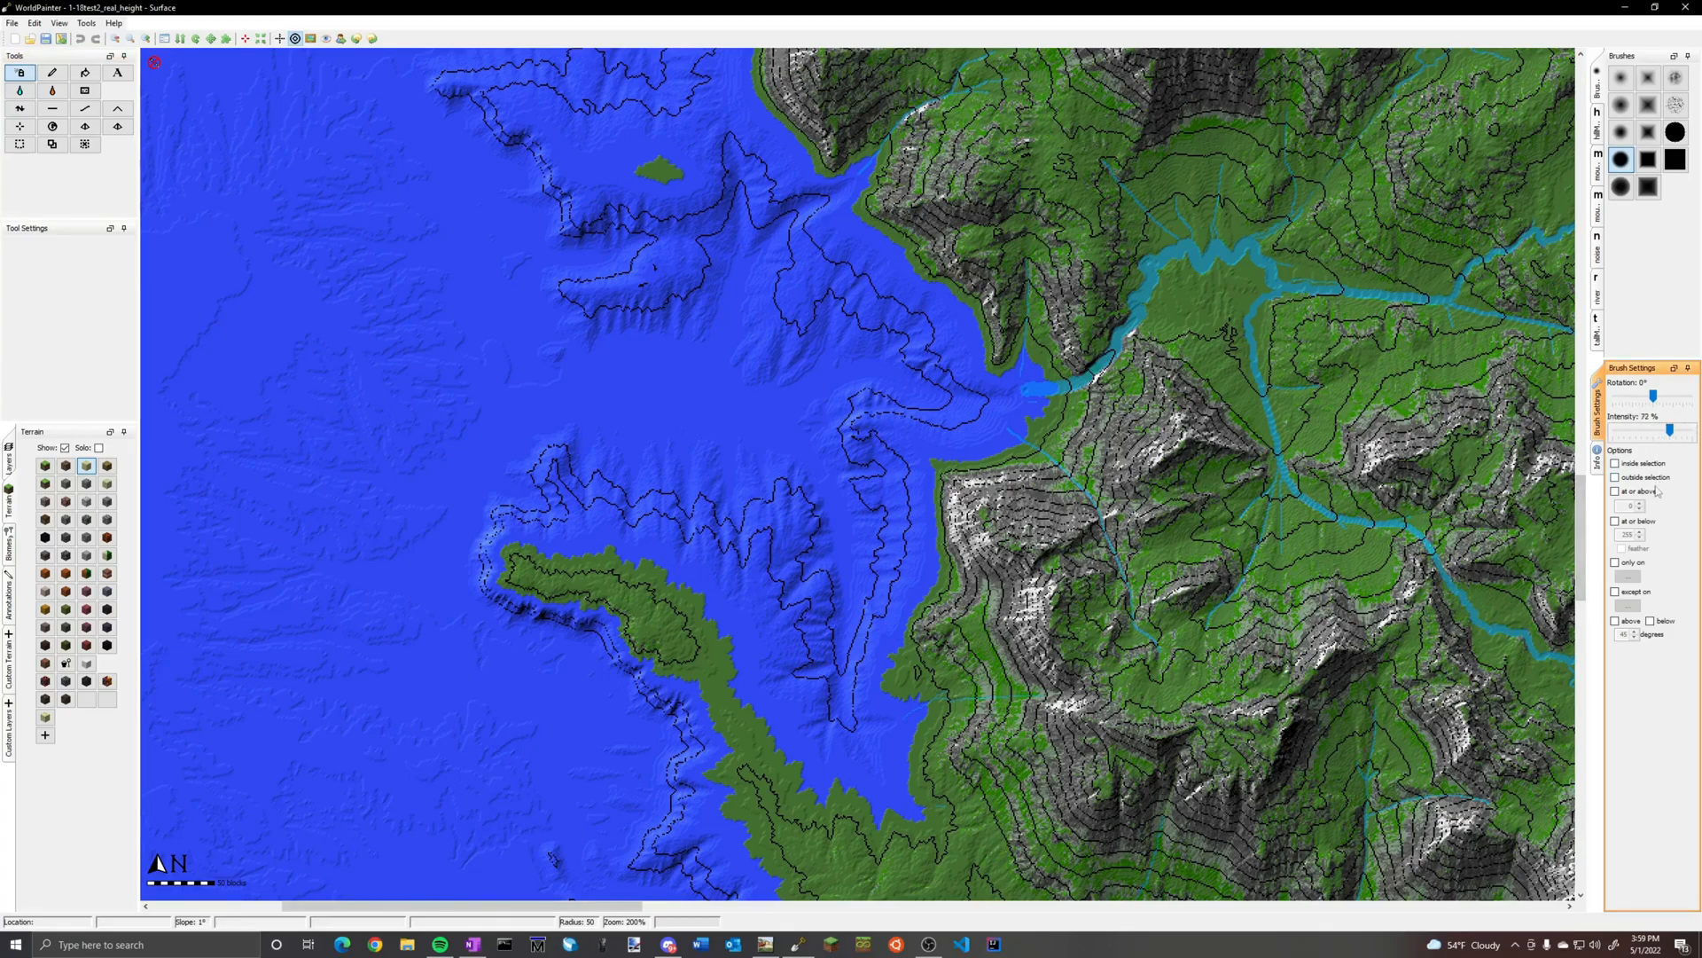
pyautogui.click(1615, 563)
pyautogui.moveTo(1632, 623)
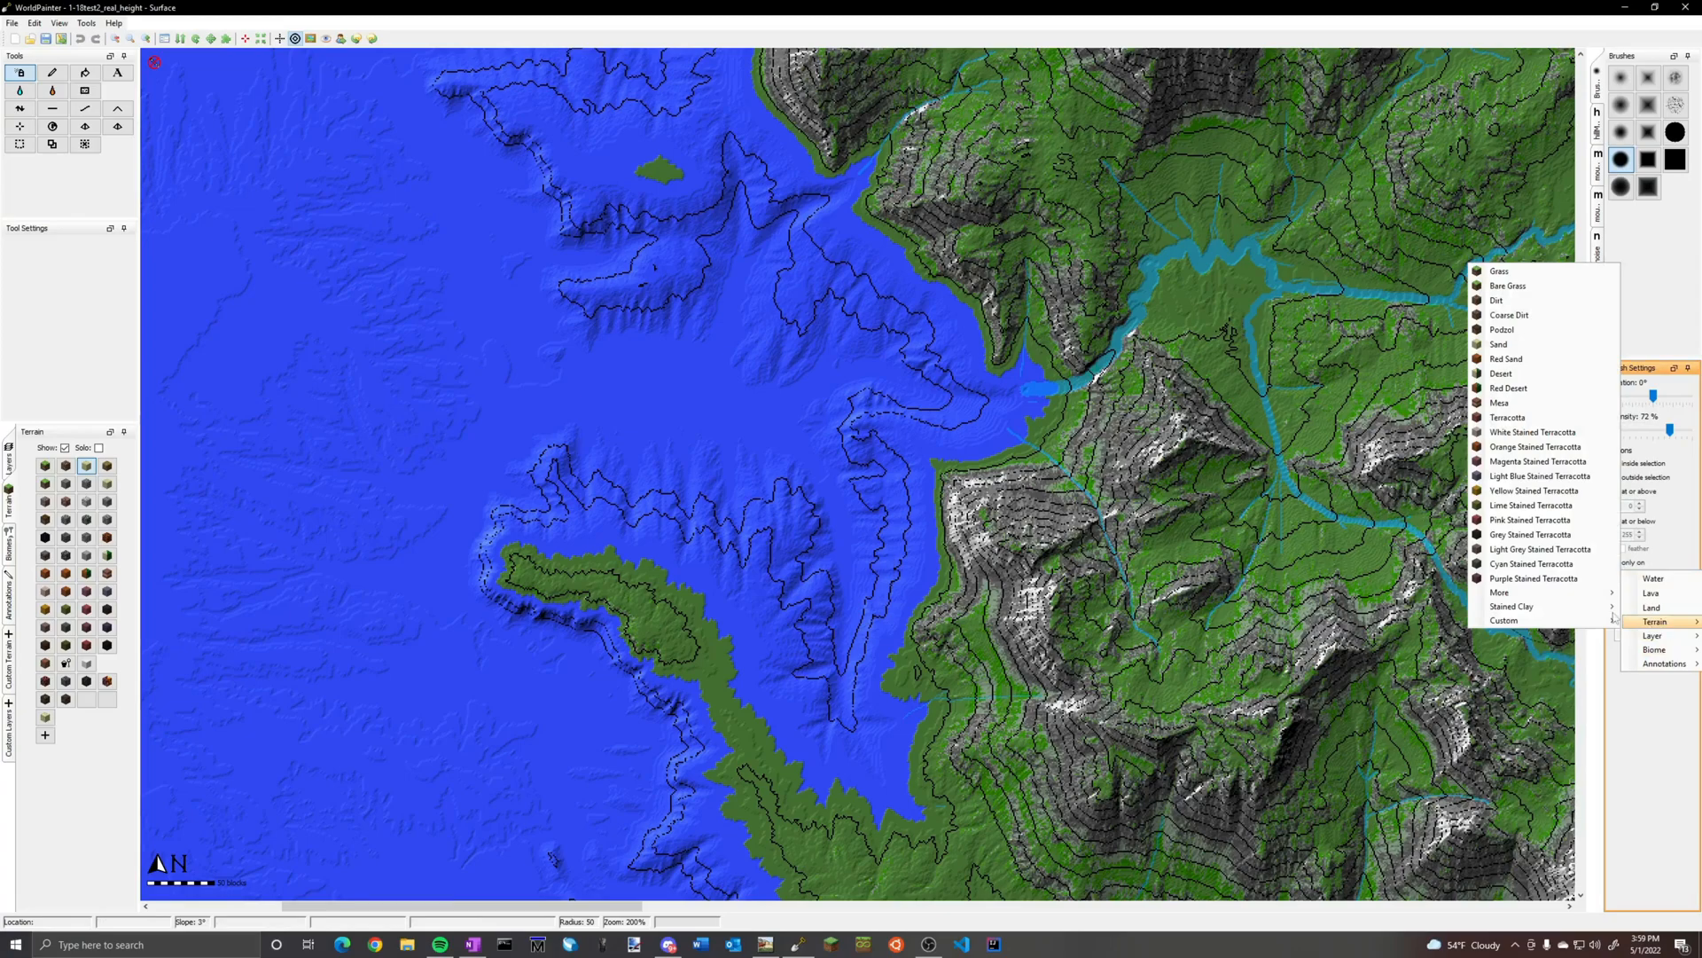
pyautogui.click(1518, 286)
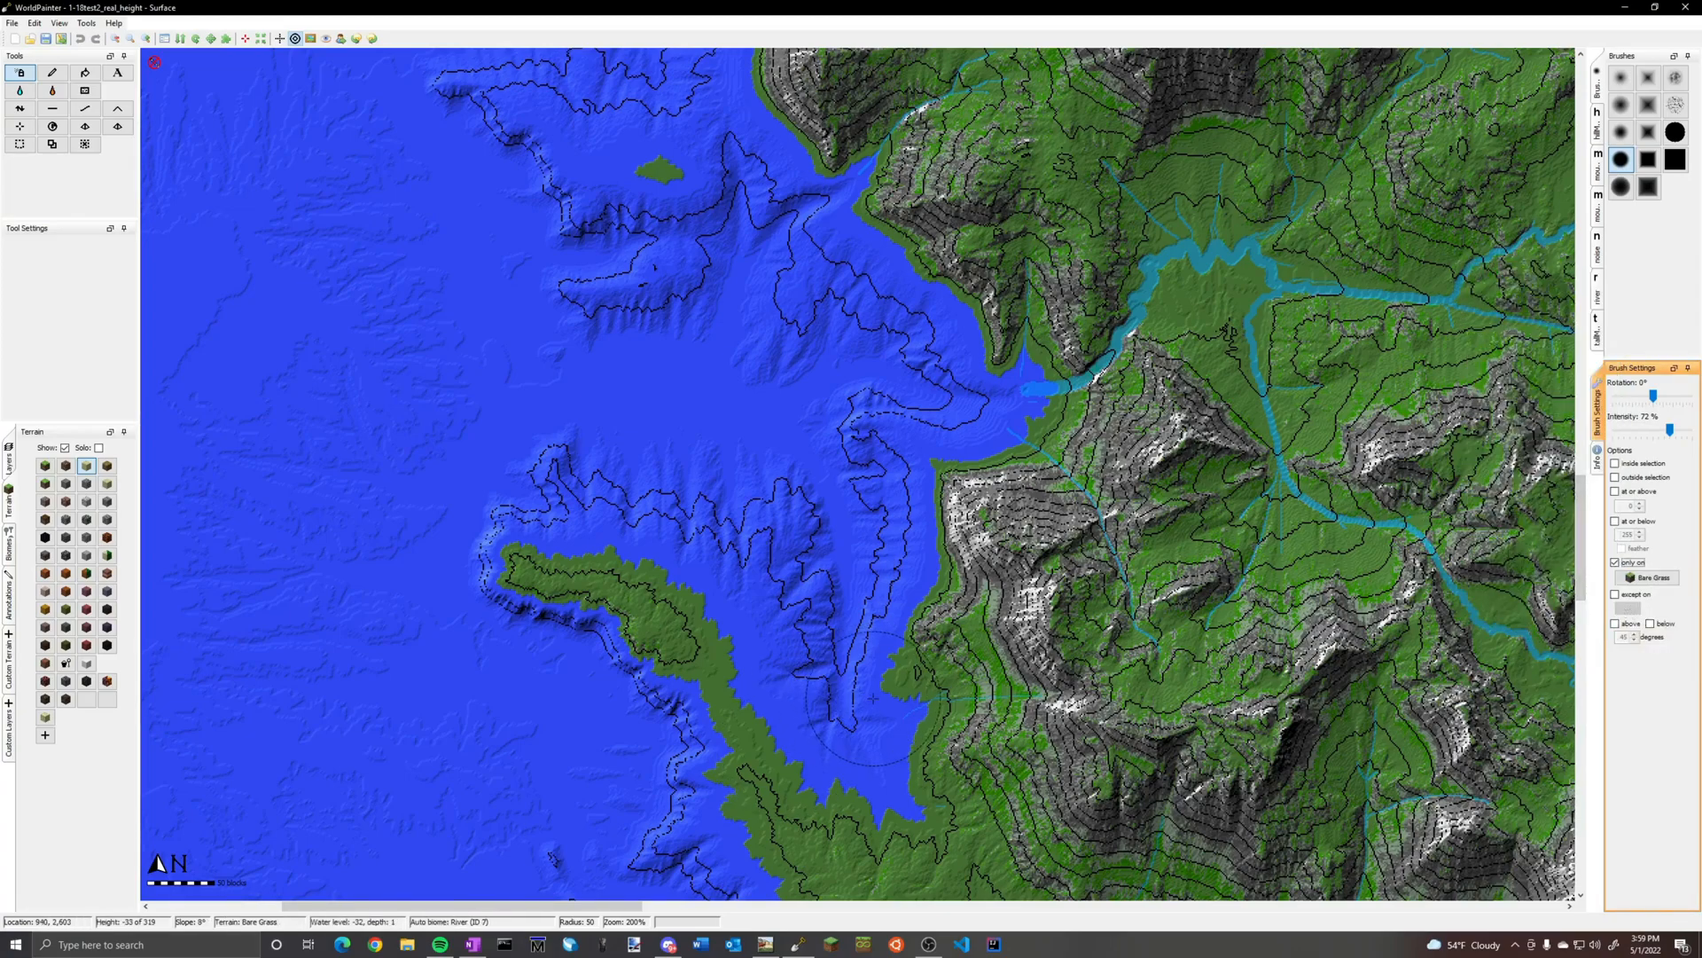
# Limit the sand brush to heights at or below -30
pyautogui.scroll(1, 872, 699)
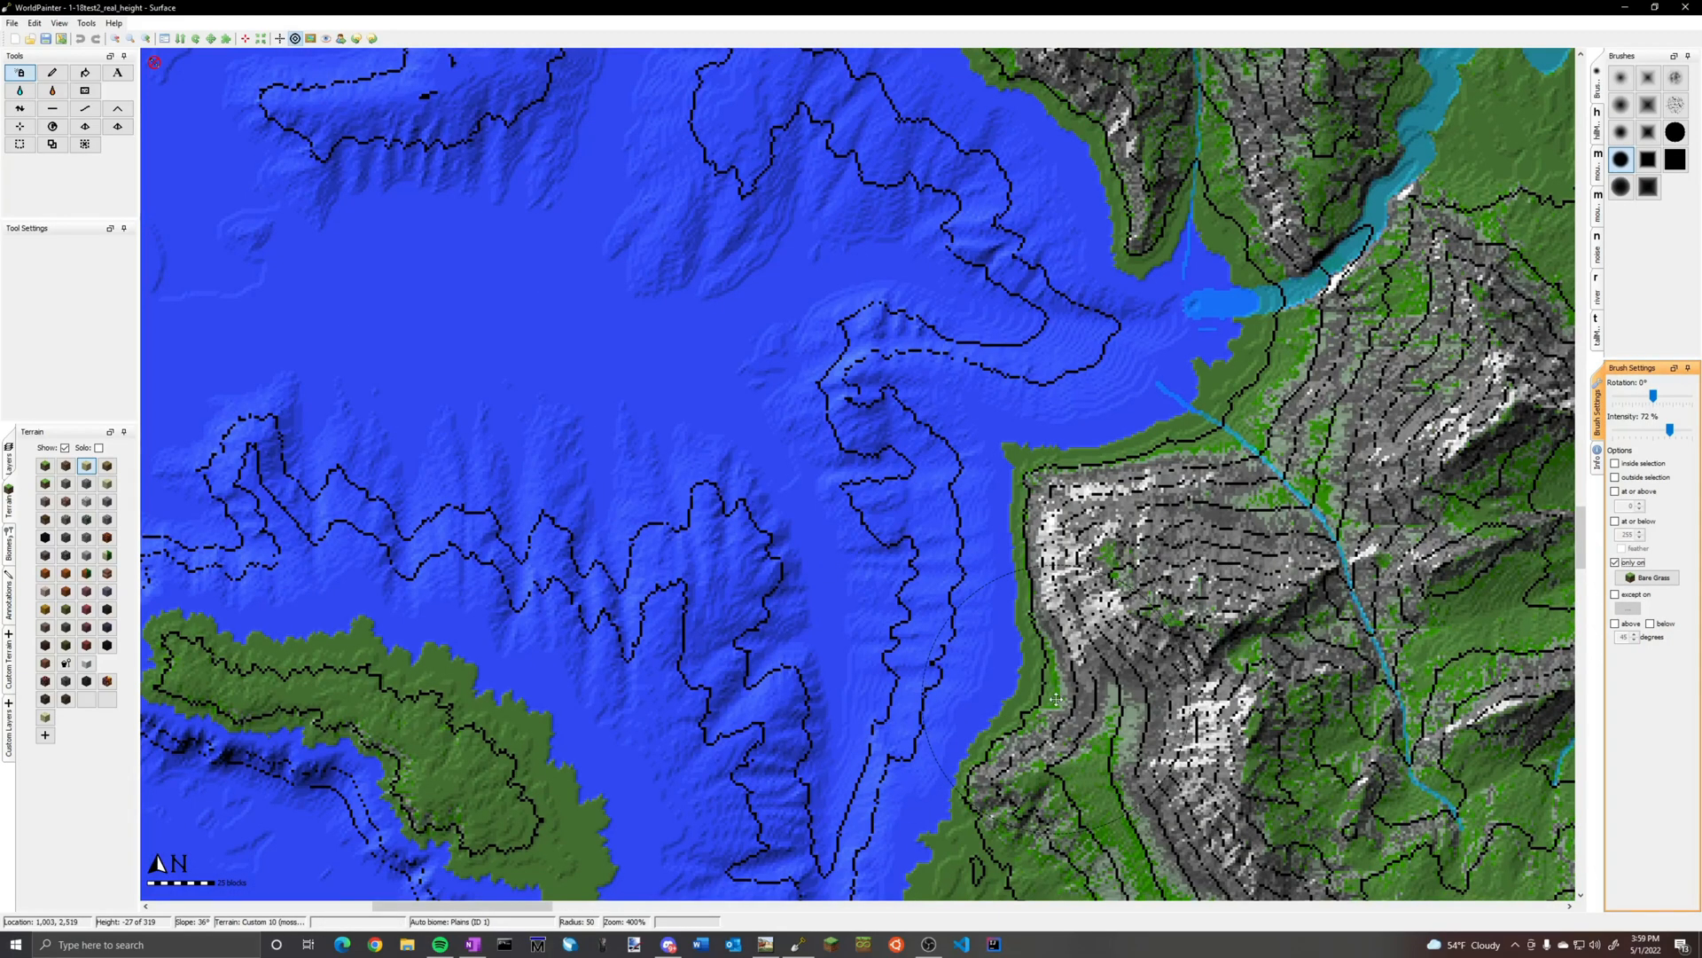
pyautogui.moveTo(1056, 698); pyautogui.dragTo(1051, 616, button='middle')
pyautogui.scroll(1, 1070, 645)
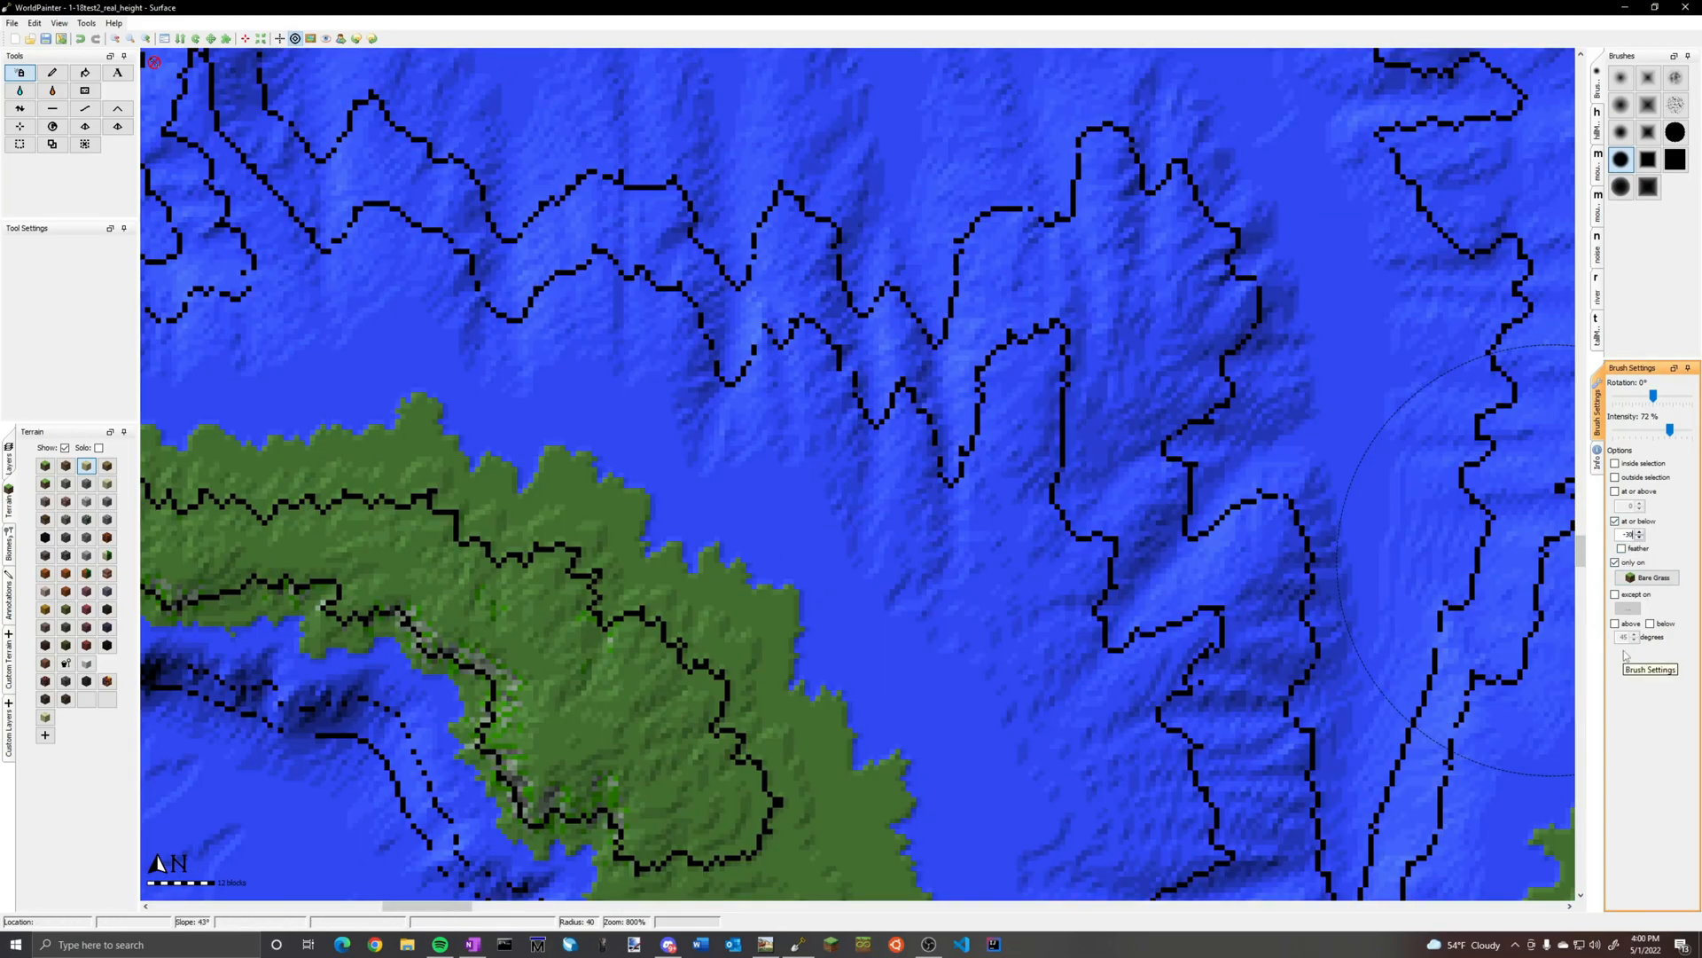
pyautogui.click(894, 602)
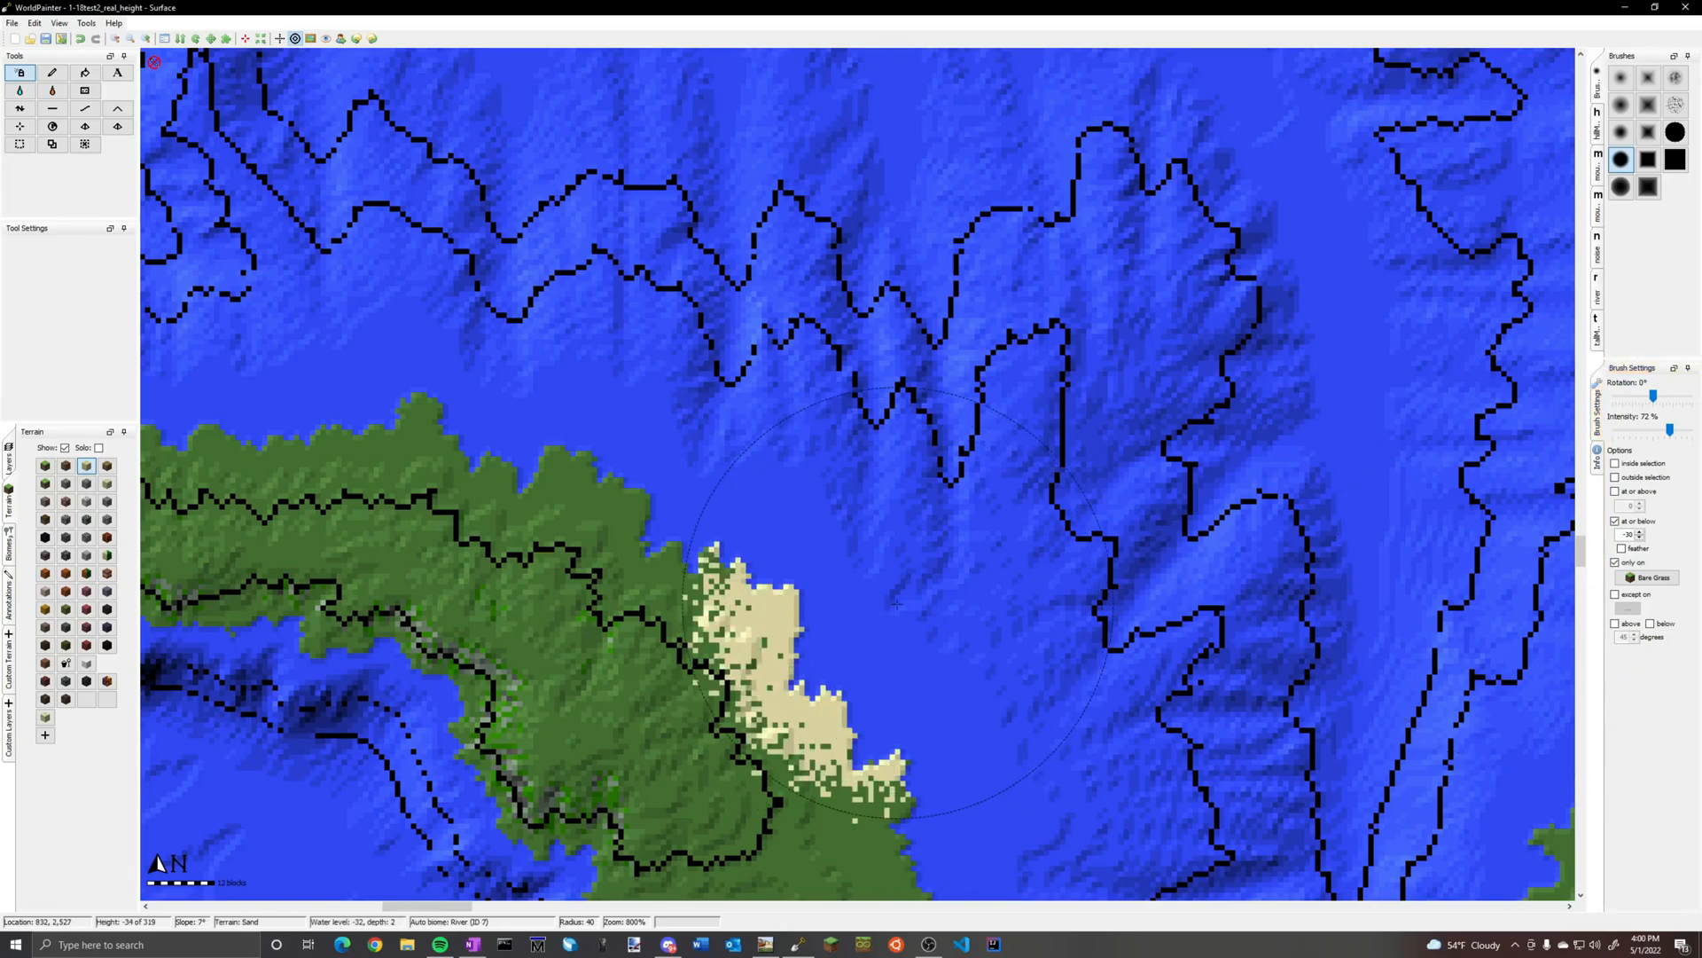
pyautogui.hotkey('ctrl', 'z')
pyautogui.moveTo(886, 563)
pyautogui.mouseDown()
pyautogui.moveTo(652, 610)
pyautogui.moveTo(494, 735)
pyautogui.mouseUp()
pyautogui.hotkey('ctrl', 'z')
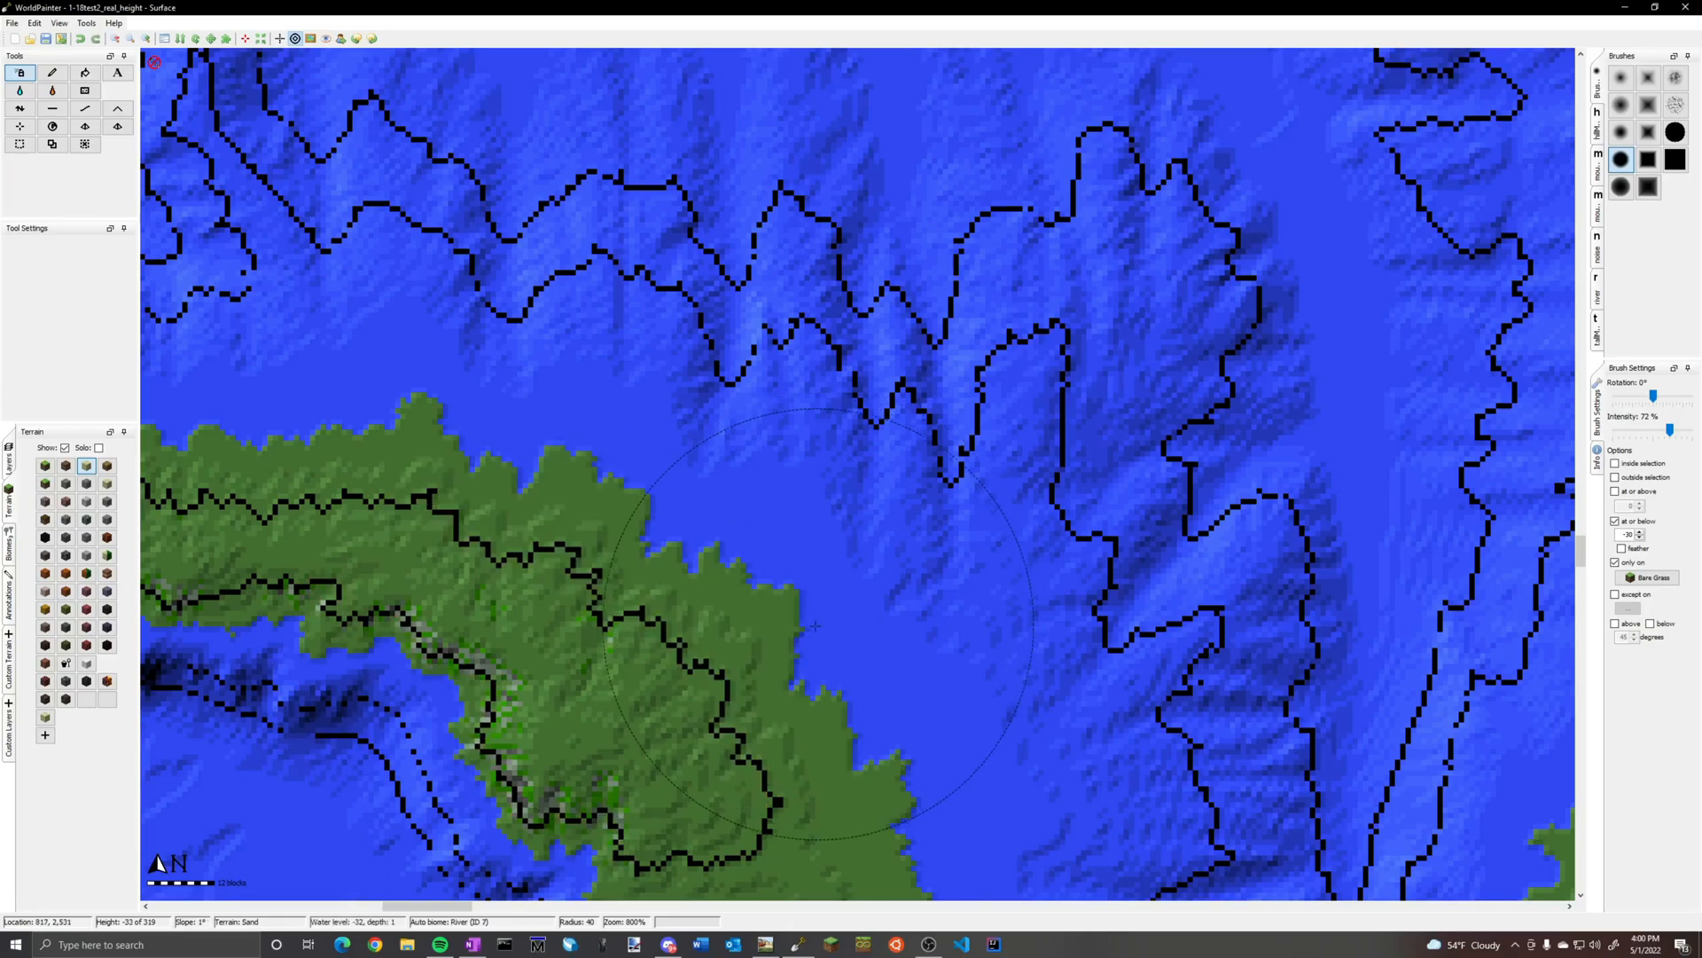
# Spray sand around the shores of the narrow western peninsula and along its neck into the neighbouring bay
pyautogui.scroll(-2, 968, 594)
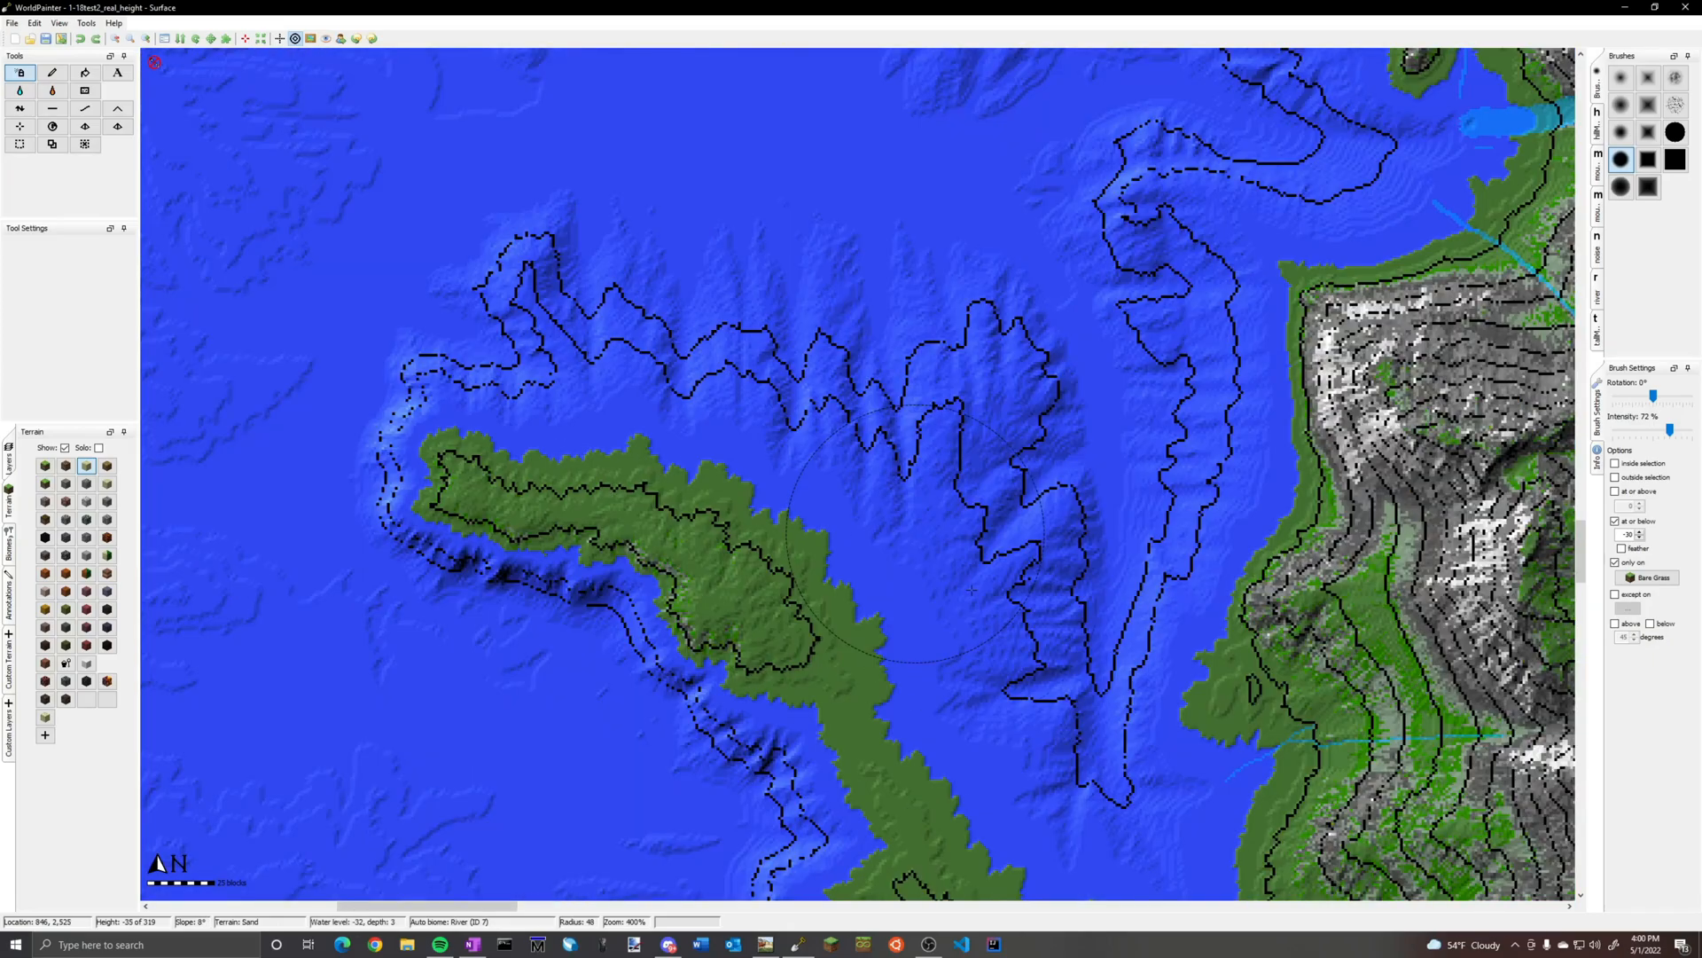
pyautogui.moveTo(861, 480); pyautogui.dragTo(813, 448)
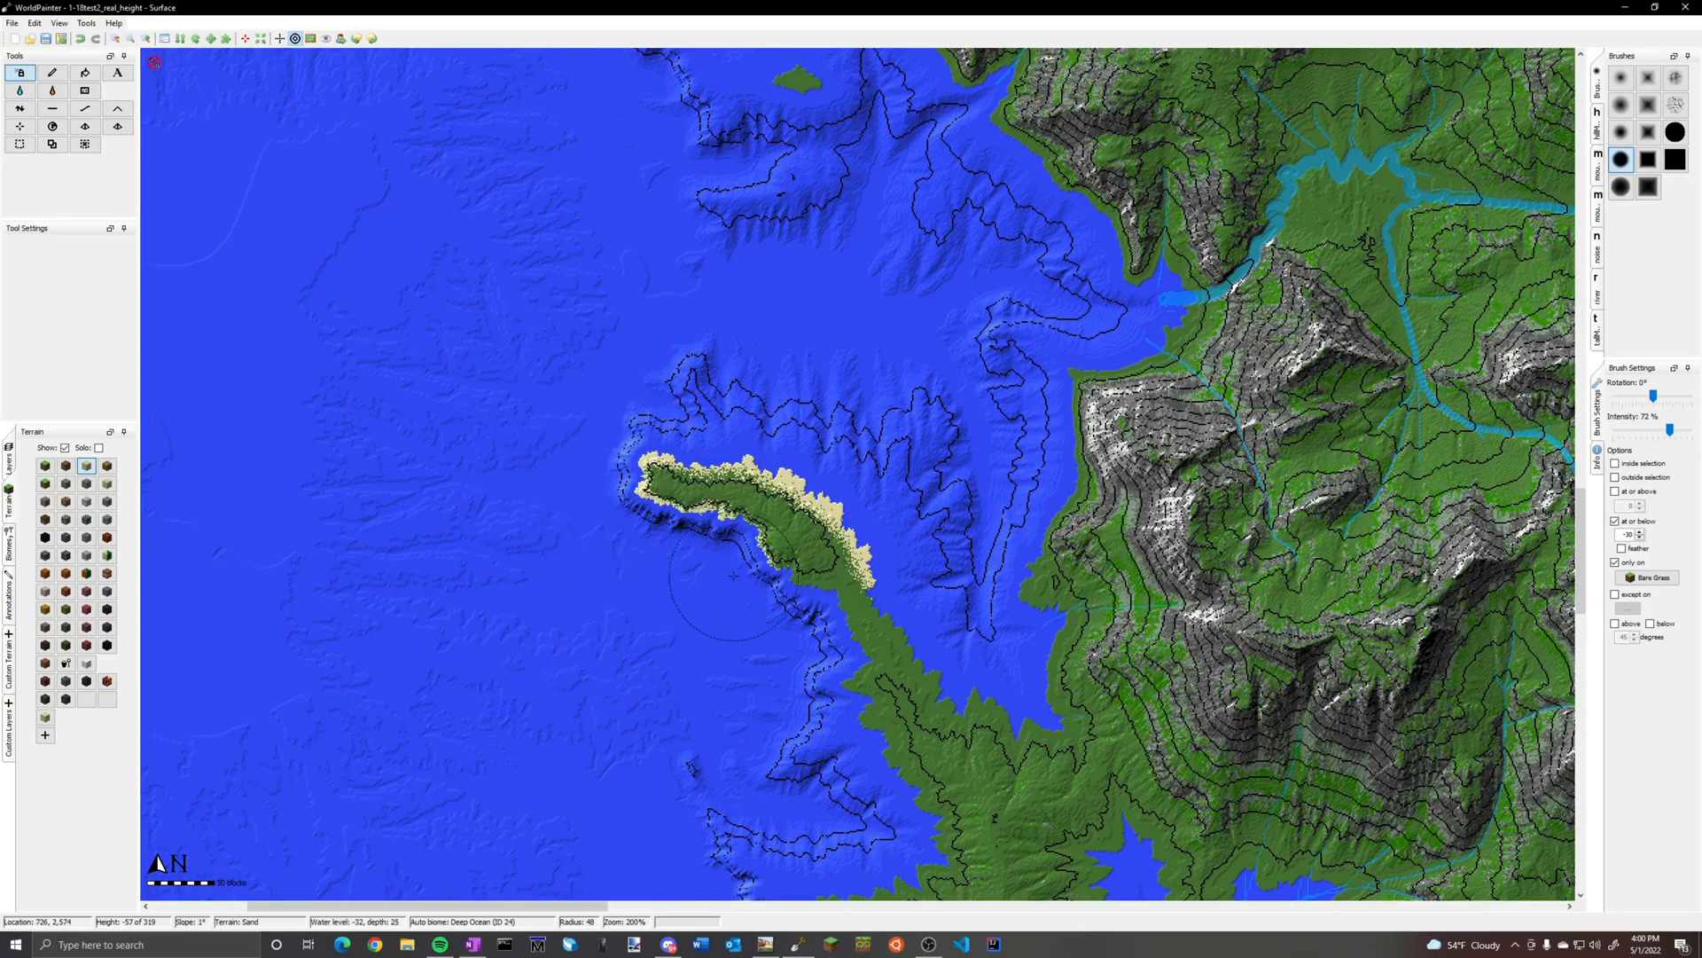
pyautogui.moveTo(737, 581)
pyautogui.mouseDown()
pyautogui.moveTo(842, 621)
pyautogui.moveTo(874, 701)
pyautogui.moveTo(901, 517)
pyautogui.mouseUp()
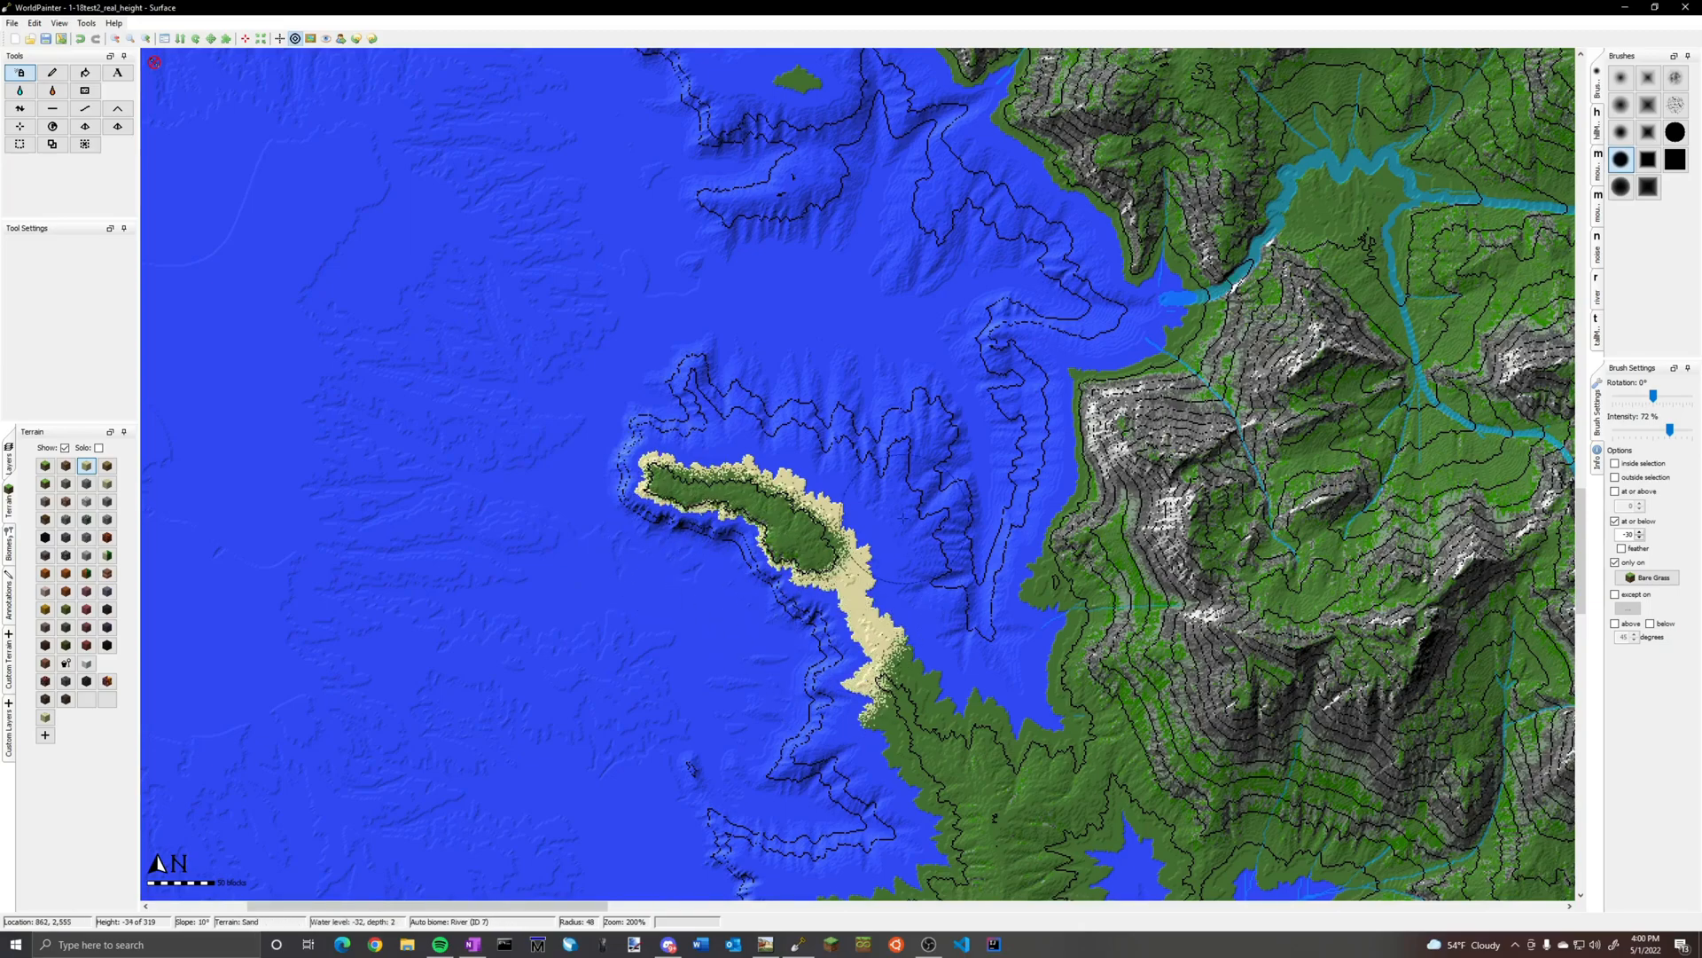
pyautogui.scroll(1, 829, 549)
pyautogui.keyDown('ctrl'); pyautogui.scroll(1, 608, 638); pyautogui.keyUp('ctrl')
pyautogui.moveTo(567, 697); pyautogui.dragTo(812, 420, button='middle')
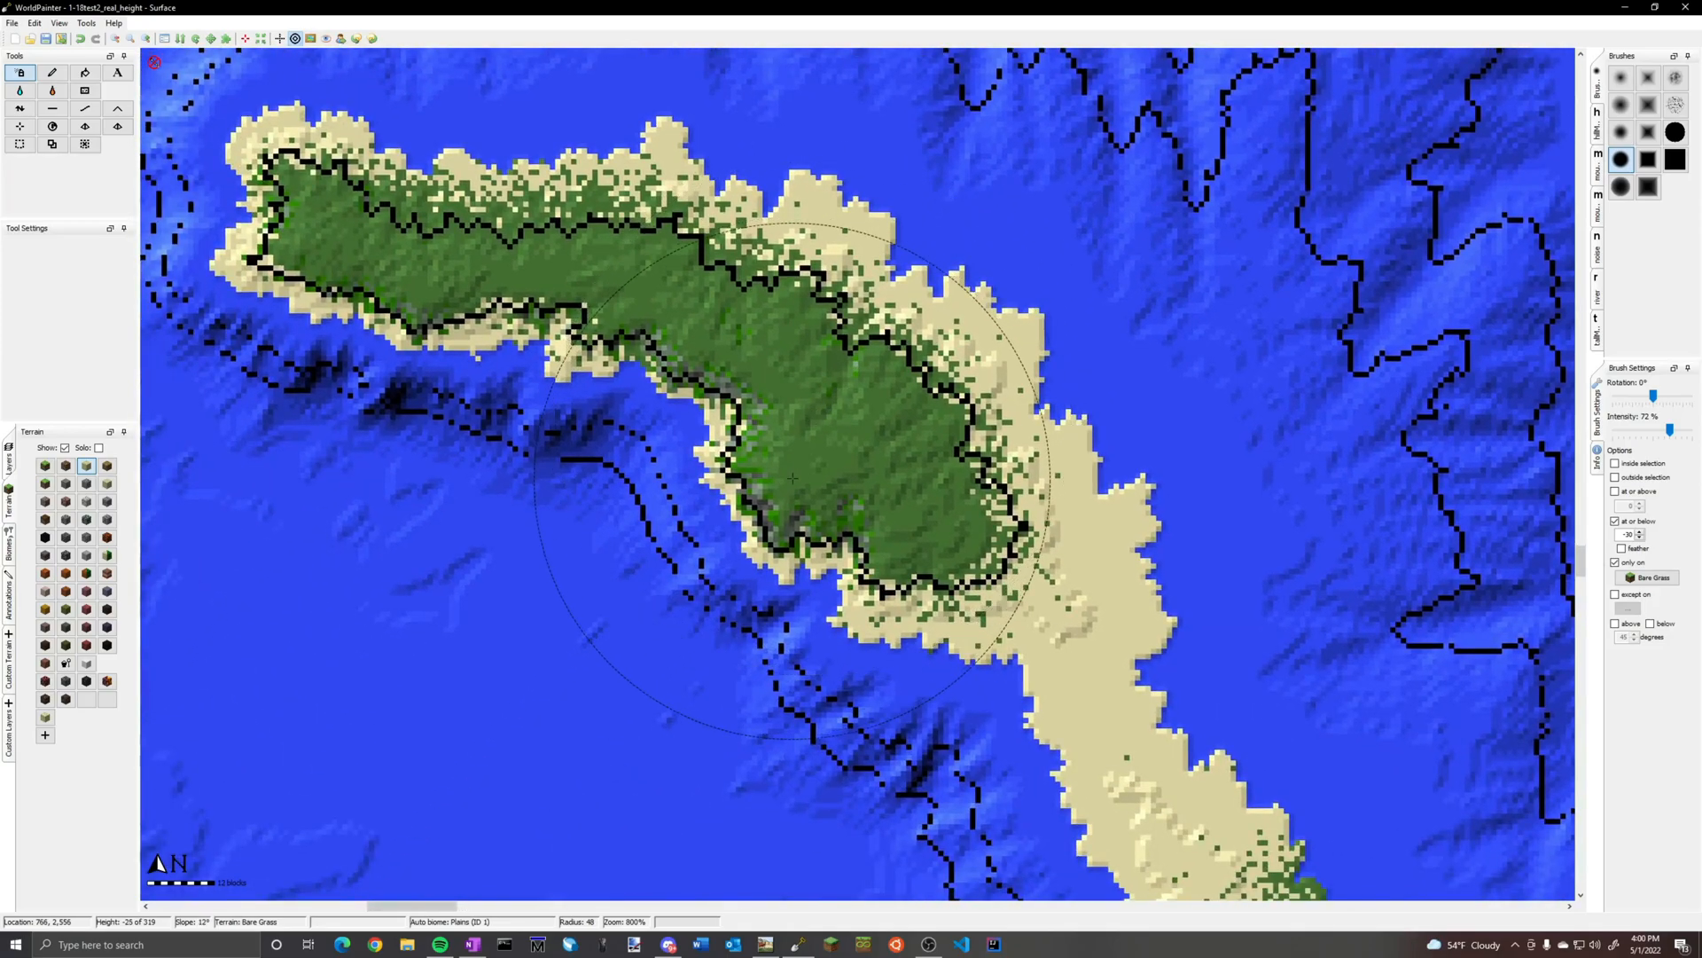
pyautogui.scroll(-1, 792, 479)
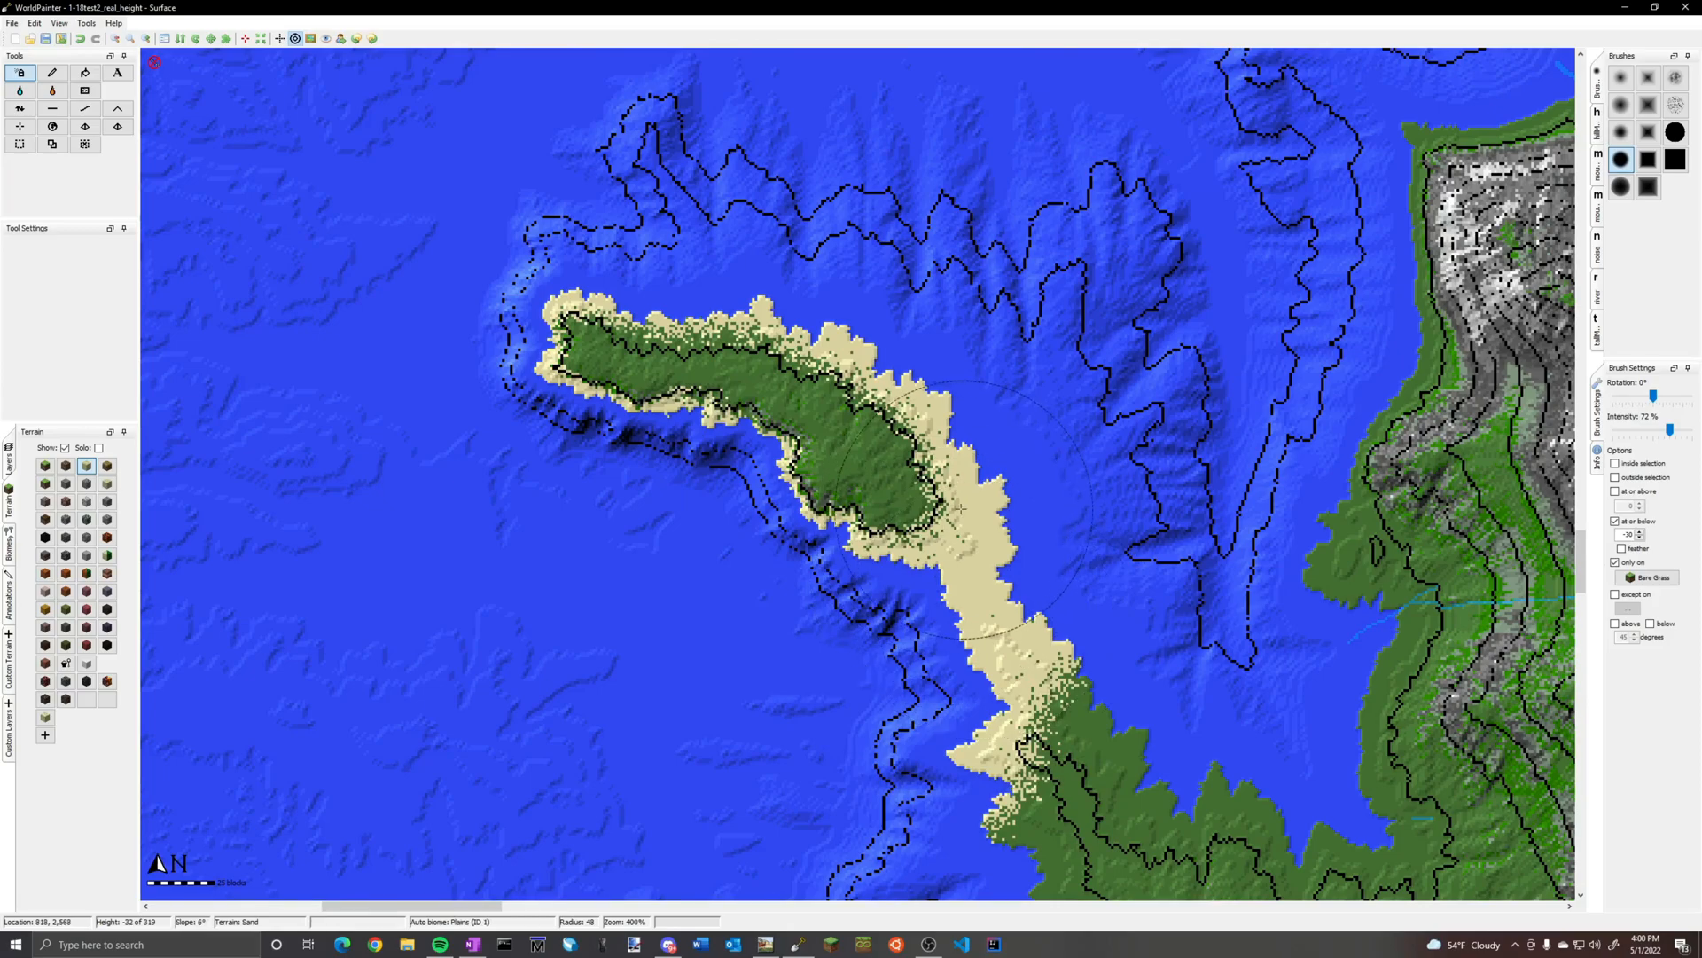
pyautogui.moveTo(1146, 619); pyautogui.dragTo(1226, 711)
pyautogui.moveTo(1226, 711); pyautogui.dragTo(859, 532, button='middle')
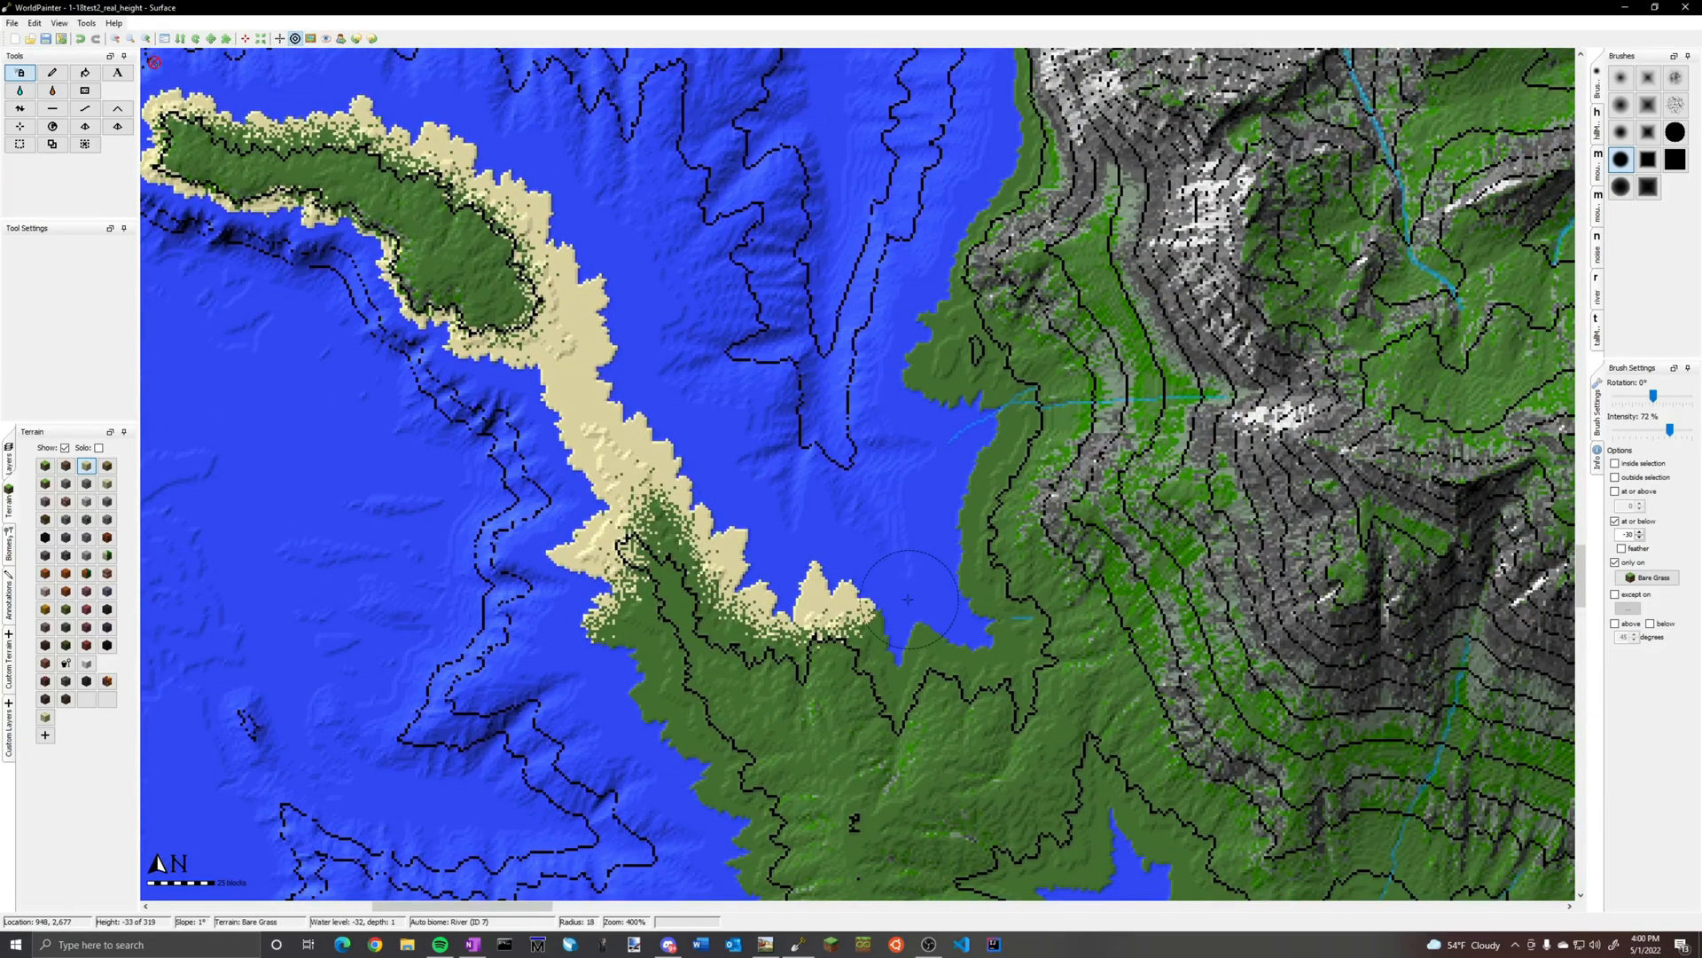
# Spray a sand beach northward along the west coast, around the rocky headland and up to the narrow river inlet
pyautogui.moveTo(907, 614)
pyautogui.mouseDown()
pyautogui.moveTo(909, 661)
pyautogui.moveTo(975, 594)
pyautogui.moveTo(991, 153)
pyautogui.mouseUp()
pyautogui.moveTo(991, 153); pyautogui.dragTo(910, 693, button='middle')
pyautogui.moveTo(910, 692)
pyautogui.mouseDown()
pyautogui.moveTo(1019, 434)
pyautogui.moveTo(1007, 223)
pyautogui.mouseUp()
pyautogui.moveTo(1006, 224); pyautogui.dragTo(1128, 520, button='middle')
pyautogui.moveTo(1128, 520); pyautogui.dragTo(913, 290)
pyautogui.moveTo(913, 289); pyautogui.dragTo(962, 574, button='middle')
pyautogui.moveTo(963, 574)
pyautogui.mouseDown()
pyautogui.moveTo(831, 442)
pyautogui.moveTo(585, 439)
pyautogui.mouseUp()
pyautogui.moveTo(598, 426); pyautogui.dragTo(944, 741, button='middle')
pyautogui.moveTo(1077, 612)
pyautogui.mouseDown()
pyautogui.moveTo(1184, 350)
pyautogui.moveTo(965, 299)
pyautogui.moveTo(1030, 110)
pyautogui.mouseUp()
pyautogui.moveTo(1030, 110); pyautogui.dragTo(840, 605, button='middle')
pyautogui.moveTo(841, 606)
pyautogui.mouseDown()
pyautogui.moveTo(1131, 377)
pyautogui.moveTo(1419, 259)
pyautogui.moveTo(1383, 255)
pyautogui.mouseUp()
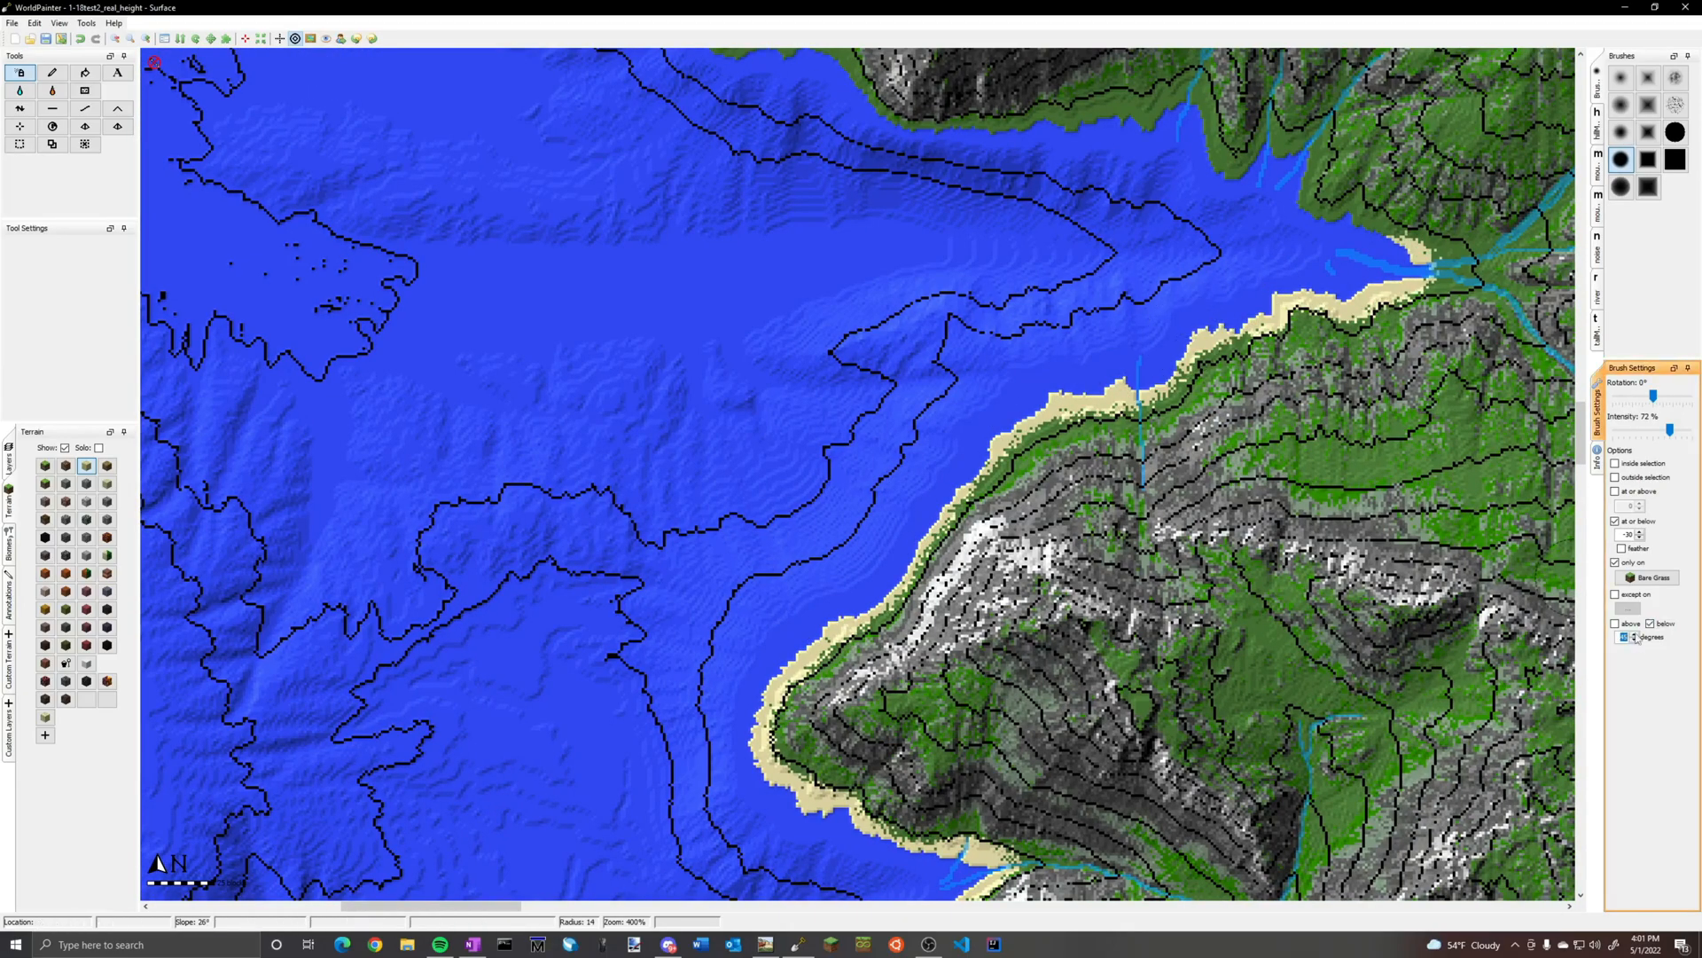
# Restrict the sand brush to slopes below 20 degrees and spray both shores of the narrow western inlet
pyautogui.moveTo(1375, 253); pyautogui.dragTo(1249, 424, button='middle')
pyautogui.moveTo(1249, 425)
pyautogui.mouseDown()
pyautogui.moveTo(1157, 324)
pyautogui.moveTo(932, 304)
pyautogui.mouseUp()
pyautogui.scroll(2, 932, 304)
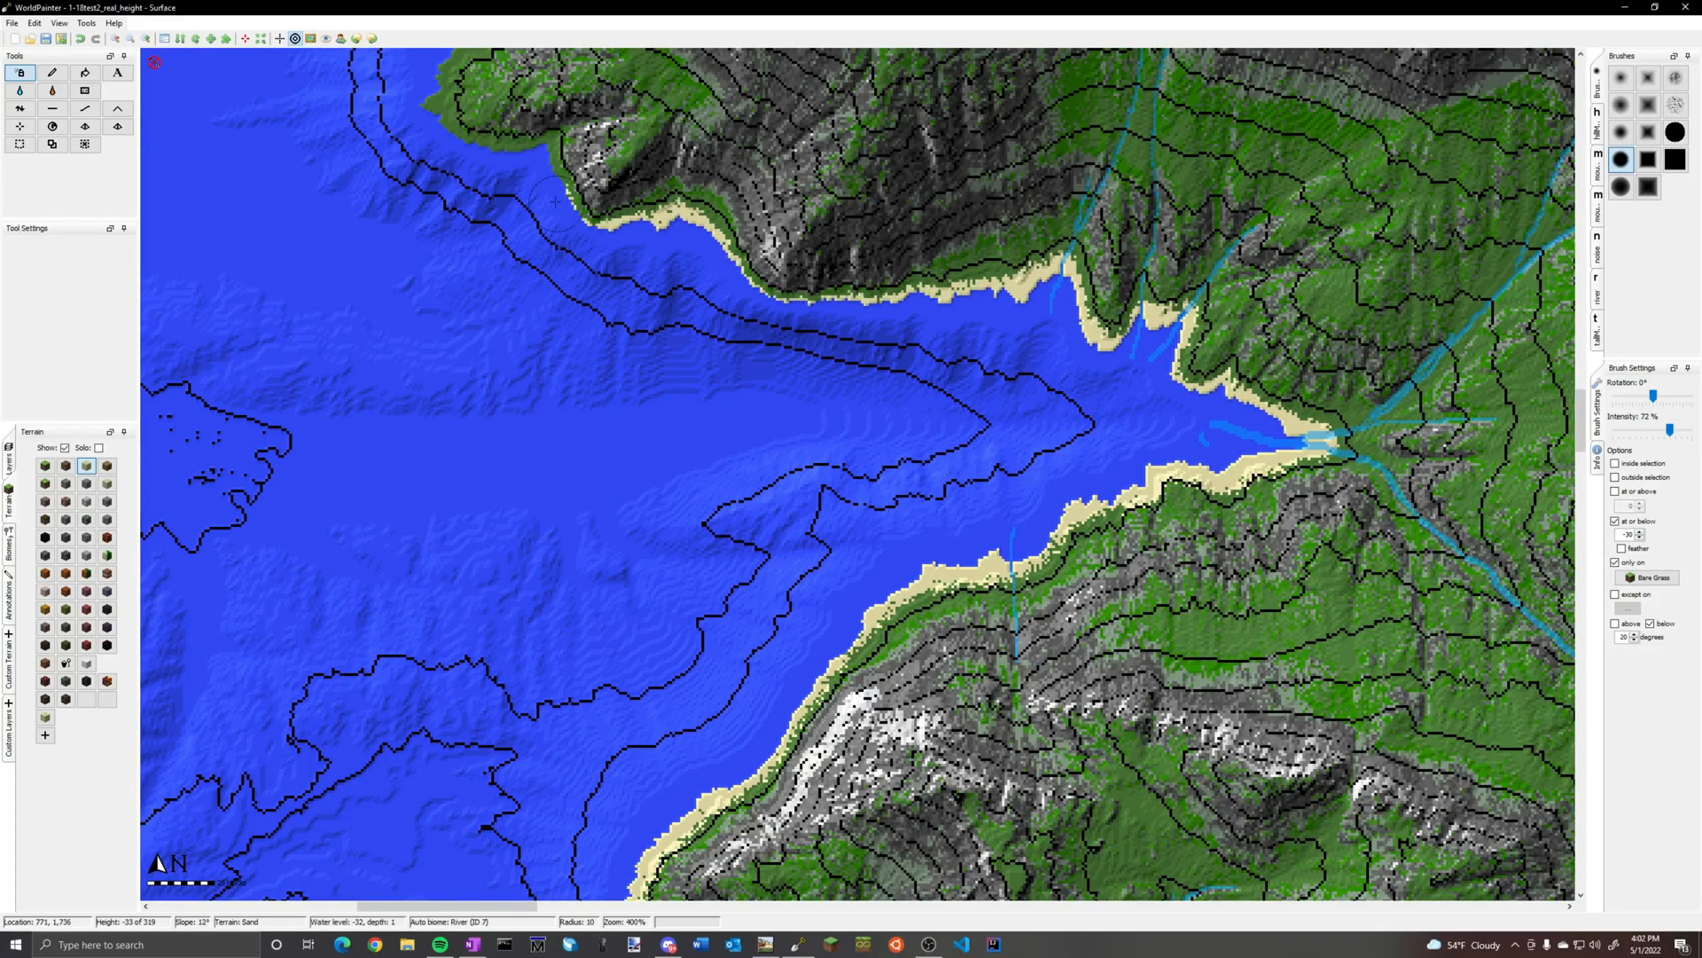
# Spray sand beaches along the remaining northwestern and northern coastline as far as the northeast coast, undoing stray strokes
pyautogui.moveTo(555, 204); pyautogui.dragTo(454, 129)
pyautogui.keyDown('ctrl'); pyautogui.scroll(2, 834, 416); pyautogui.keyUp('ctrl')
pyautogui.keyDown('ctrl'); pyautogui.scroll(-2, 855, 381); pyautogui.keyUp('ctrl')
pyautogui.moveTo(470, 116); pyautogui.dragTo(905, 568, button='middle')
pyautogui.moveTo(896, 563)
pyautogui.mouseDown()
pyautogui.moveTo(982, 397)
pyautogui.moveTo(990, 105)
pyautogui.moveTo(904, 64)
pyautogui.mouseUp()
pyautogui.moveTo(905, 63); pyautogui.dragTo(1108, 530, button='middle')
pyautogui.moveTo(1104, 528)
pyautogui.mouseDown()
pyautogui.moveTo(1009, 477)
pyautogui.moveTo(886, 215)
pyautogui.mouseUp()
pyautogui.moveTo(886, 214); pyautogui.dragTo(1034, 669, button='middle')
pyautogui.keyDown('ctrl'); pyautogui.scroll(-4, 1035, 668); pyautogui.keyUp('ctrl')
pyautogui.keyDown('ctrl'); pyautogui.scroll(4, 1035, 669); pyautogui.keyUp('ctrl')
pyautogui.moveTo(1033, 665); pyautogui.dragTo(1101, 144)
pyautogui.moveTo(1101, 145); pyautogui.dragTo(1105, 482, button='middle')
pyautogui.moveTo(1105, 482); pyautogui.dragTo(1189, 275)
pyautogui.moveTo(1071, 400)
pyautogui.mouseDown()
pyautogui.moveTo(842, 638)
pyautogui.moveTo(687, 700)
pyautogui.moveTo(700, 536)
pyautogui.moveTo(283, 592)
pyautogui.moveTo(395, 647)
pyautogui.mouseUp()
pyautogui.scroll(3, 886, 576)
pyautogui.moveTo(395, 647); pyautogui.dragTo(716, 400, button='middle')
pyautogui.moveTo(716, 399)
pyautogui.mouseDown()
pyautogui.moveTo(634, 563)
pyautogui.moveTo(723, 631)
pyautogui.moveTo(761, 829)
pyautogui.mouseUp()
pyautogui.moveTo(761, 829); pyautogui.dragTo(805, 535, button='middle')
pyautogui.moveTo(805, 536)
pyautogui.mouseDown()
pyautogui.moveTo(838, 713)
pyautogui.moveTo(966, 629)
pyautogui.moveTo(1109, 211)
pyautogui.mouseUp()
pyautogui.scroll(-6, 847, 741)
pyautogui.moveTo(1108, 210); pyautogui.dragTo(745, 860, button='middle')
pyautogui.moveTo(718, 638)
pyautogui.mouseDown()
pyautogui.moveTo(754, 444)
pyautogui.moveTo(523, 217)
pyautogui.moveTo(390, 186)
pyautogui.mouseUp()
pyautogui.moveTo(391, 186); pyautogui.dragTo(669, 682, button='middle')
pyautogui.moveTo(709, 612)
pyautogui.mouseDown()
pyautogui.moveTo(931, 523)
pyautogui.moveTo(780, 138)
pyautogui.mouseUp()
pyautogui.moveTo(755, 246); pyautogui.dragTo(809, 798, button='middle')
pyautogui.moveTo(860, 700); pyautogui.dragTo(780, 235)
pyautogui.moveTo(741, 191); pyautogui.dragTo(767, 590, button='middle')
pyautogui.moveTo(754, 567)
pyautogui.mouseDown()
pyautogui.moveTo(1077, 311)
pyautogui.moveTo(1232, 89)
pyautogui.mouseUp()
pyautogui.moveTo(1232, 89); pyautogui.dragTo(944, 572, button='middle')
pyautogui.moveTo(913, 532); pyautogui.dragTo(829, 177)
pyautogui.moveTo(829, 177); pyautogui.dragTo(429, 540, button='middle')
pyautogui.moveTo(1023, 399); pyautogui.dragTo(1041, 794)
pyautogui.moveTo(1041, 793); pyautogui.dragTo(827, 354, button='middle')
pyautogui.moveTo(838, 355); pyautogui.dragTo(736, 780)
pyautogui.moveTo(736, 780); pyautogui.dragTo(909, 287, button='middle')
pyautogui.moveTo(909, 287)
pyautogui.mouseDown()
pyautogui.moveTo(820, 377)
pyautogui.moveTo(955, 592)
pyautogui.moveTo(781, 740)
pyautogui.mouseUp()
pyautogui.moveTo(781, 740)
pyautogui.mouseDown(button='middle')
pyautogui.moveTo(969, 361)
pyautogui.moveTo(961, 339)
pyautogui.mouseUp(button='middle')
pyautogui.moveTo(961, 339)
pyautogui.mouseDown()
pyautogui.moveTo(1055, 669)
pyautogui.moveTo(1446, 766)
pyautogui.mouseUp()
pyautogui.moveTo(1446, 767); pyautogui.dragTo(771, 520, button='middle')
pyautogui.moveTo(772, 520)
pyautogui.mouseDown()
pyautogui.moveTo(923, 523)
pyautogui.moveTo(1157, 109)
pyautogui.mouseUp()
pyautogui.moveTo(1157, 109); pyautogui.dragTo(940, 577, button='middle')
pyautogui.moveTo(940, 577)
pyautogui.mouseDown()
pyautogui.moveTo(1379, 634)
pyautogui.moveTo(1489, 518)
pyautogui.mouseUp()
pyautogui.moveTo(1490, 519); pyautogui.dragTo(576, 616, button='middle')
pyautogui.moveTo(576, 616)
pyautogui.mouseDown()
pyautogui.moveTo(523, 429)
pyautogui.moveTo(758, 487)
pyautogui.mouseUp()
pyautogui.hotkey('ctrl', 'z')
pyautogui.moveTo(612, 439)
pyautogui.mouseDown()
pyautogui.moveTo(1069, 310)
pyautogui.moveTo(1536, 294)
pyautogui.mouseUp()
pyautogui.moveTo(1536, 294); pyautogui.dragTo(640, 503, button='middle')
pyautogui.moveTo(641, 503)
pyautogui.mouseDown()
pyautogui.moveTo(891, 452)
pyautogui.moveTo(1250, 106)
pyautogui.mouseUp()
pyautogui.moveTo(1250, 106); pyautogui.dragTo(667, 346, button='middle')
pyautogui.moveTo(667, 345); pyautogui.dragTo(496, 100)
pyautogui.moveTo(497, 100); pyautogui.dragTo(1206, 355, button='middle')
pyautogui.moveTo(830, 418)
pyautogui.mouseDown()
pyautogui.moveTo(628, 368)
pyautogui.moveTo(640, 273)
pyautogui.mouseUp()
pyautogui.hotkey('ctrl', 'z')
pyautogui.moveTo(657, 266)
pyautogui.mouseDown()
pyautogui.moveTo(640, 266)
pyautogui.moveTo(833, 424)
pyautogui.moveTo(794, 383)
pyautogui.mouseUp()
pyautogui.moveTo(1012, 258); pyautogui.dragTo(595, 470, button='middle')
pyautogui.moveTo(781, 497); pyautogui.dragTo(1490, 306)
pyautogui.moveTo(1507, 302); pyautogui.dragTo(562, 438, button='middle')
pyautogui.moveTo(563, 438)
pyautogui.mouseDown()
pyautogui.moveTo(1055, 439)
pyautogui.moveTo(1275, 244)
pyautogui.moveTo(1541, 244)
pyautogui.mouseUp()
pyautogui.moveTo(1541, 244); pyautogui.dragTo(645, 309, button='middle')
pyautogui.moveTo(644, 309)
pyautogui.mouseDown()
pyautogui.moveTo(846, 625)
pyautogui.moveTo(1087, 492)
pyautogui.moveTo(1532, 310)
pyautogui.mouseUp()
pyautogui.moveTo(1532, 310); pyautogui.dragTo(605, 461, button='middle')
pyautogui.moveTo(604, 461)
pyautogui.mouseDown()
pyautogui.moveTo(774, 321)
pyautogui.moveTo(924, 683)
pyautogui.mouseUp()
pyautogui.moveTo(922, 710); pyautogui.dragTo(1081, 294, button='middle')
pyautogui.scroll(-3, 1081, 294)
pyautogui.moveTo(1081, 294)
pyautogui.mouseDown()
pyautogui.moveTo(696, 545)
pyautogui.moveTo(933, 734)
pyautogui.moveTo(876, 784)
pyautogui.mouseUp()
pyautogui.moveTo(1527, 164); pyautogui.dragTo(789, 551, button='middle')
pyautogui.moveTo(789, 551)
pyautogui.mouseDown()
pyautogui.moveTo(862, 539)
pyautogui.moveTo(925, 567)
pyautogui.moveTo(1043, 780)
pyautogui.mouseUp()
pyautogui.moveTo(1042, 780); pyautogui.dragTo(1062, 245, button='middle')
pyautogui.moveTo(1062, 245); pyautogui.dragTo(860, 425)
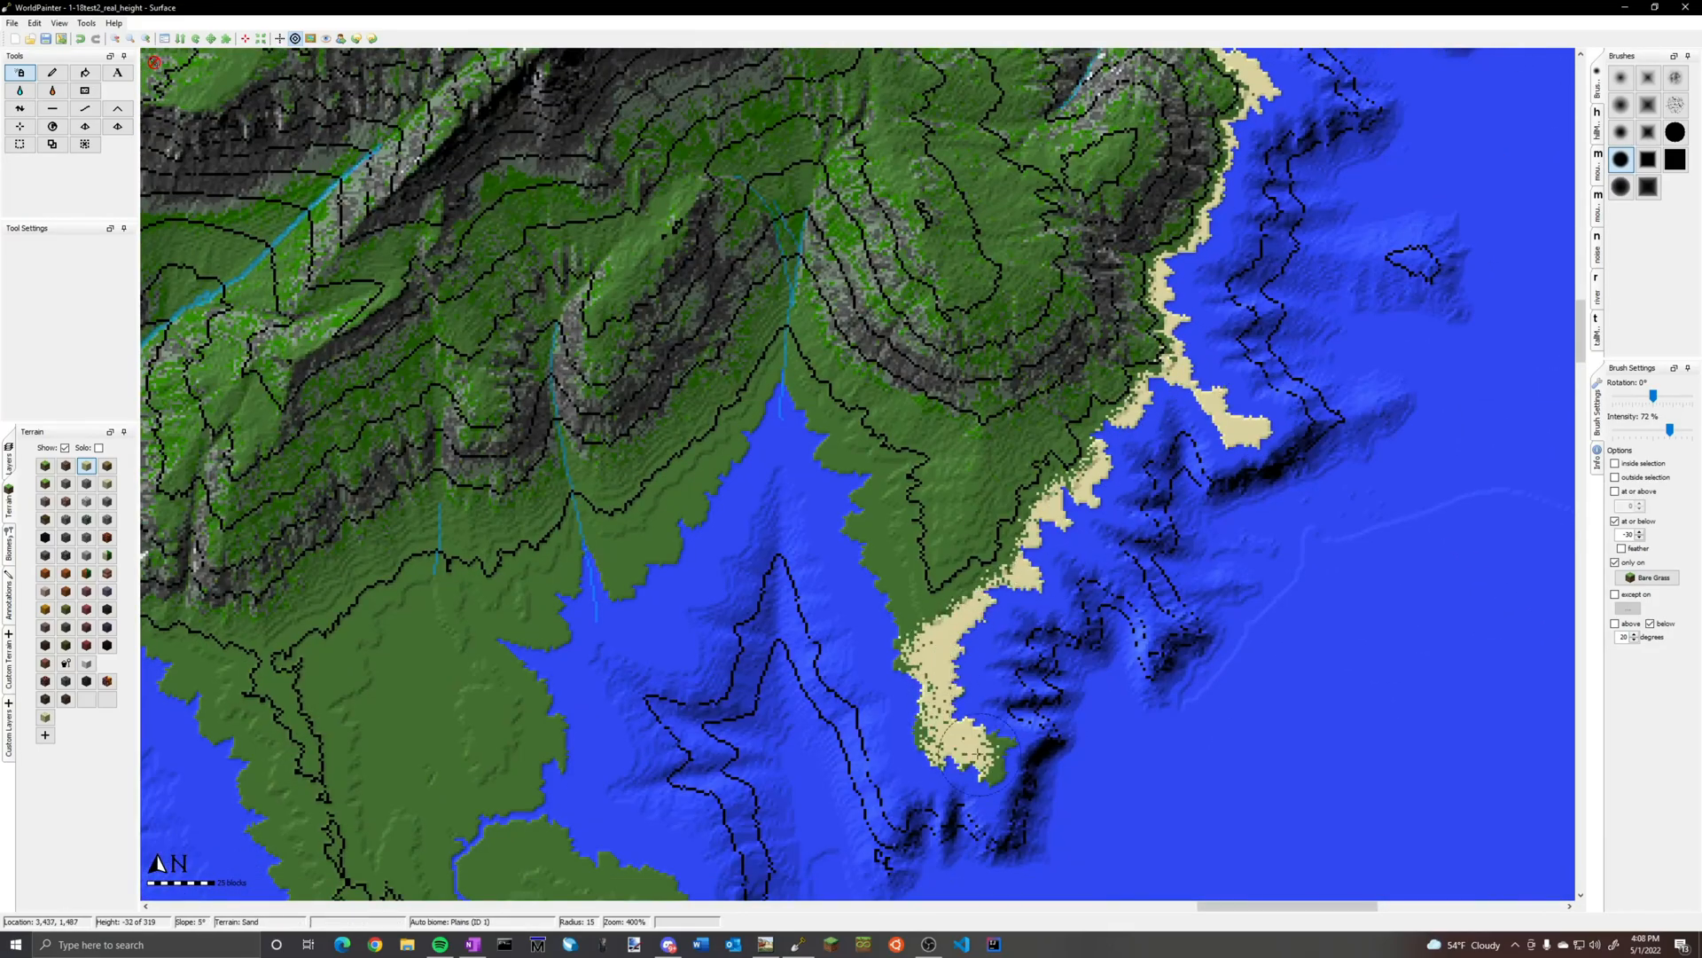
# Spray sand over the low flat land in the northeast and along both shores of the wide river inlet
pyautogui.moveTo(978, 753)
pyautogui.mouseDown()
pyautogui.moveTo(864, 497)
pyautogui.moveTo(611, 550)
pyautogui.moveTo(408, 673)
pyautogui.moveTo(476, 709)
pyautogui.mouseUp()
pyautogui.moveTo(851, 576); pyautogui.dragTo(621, 532)
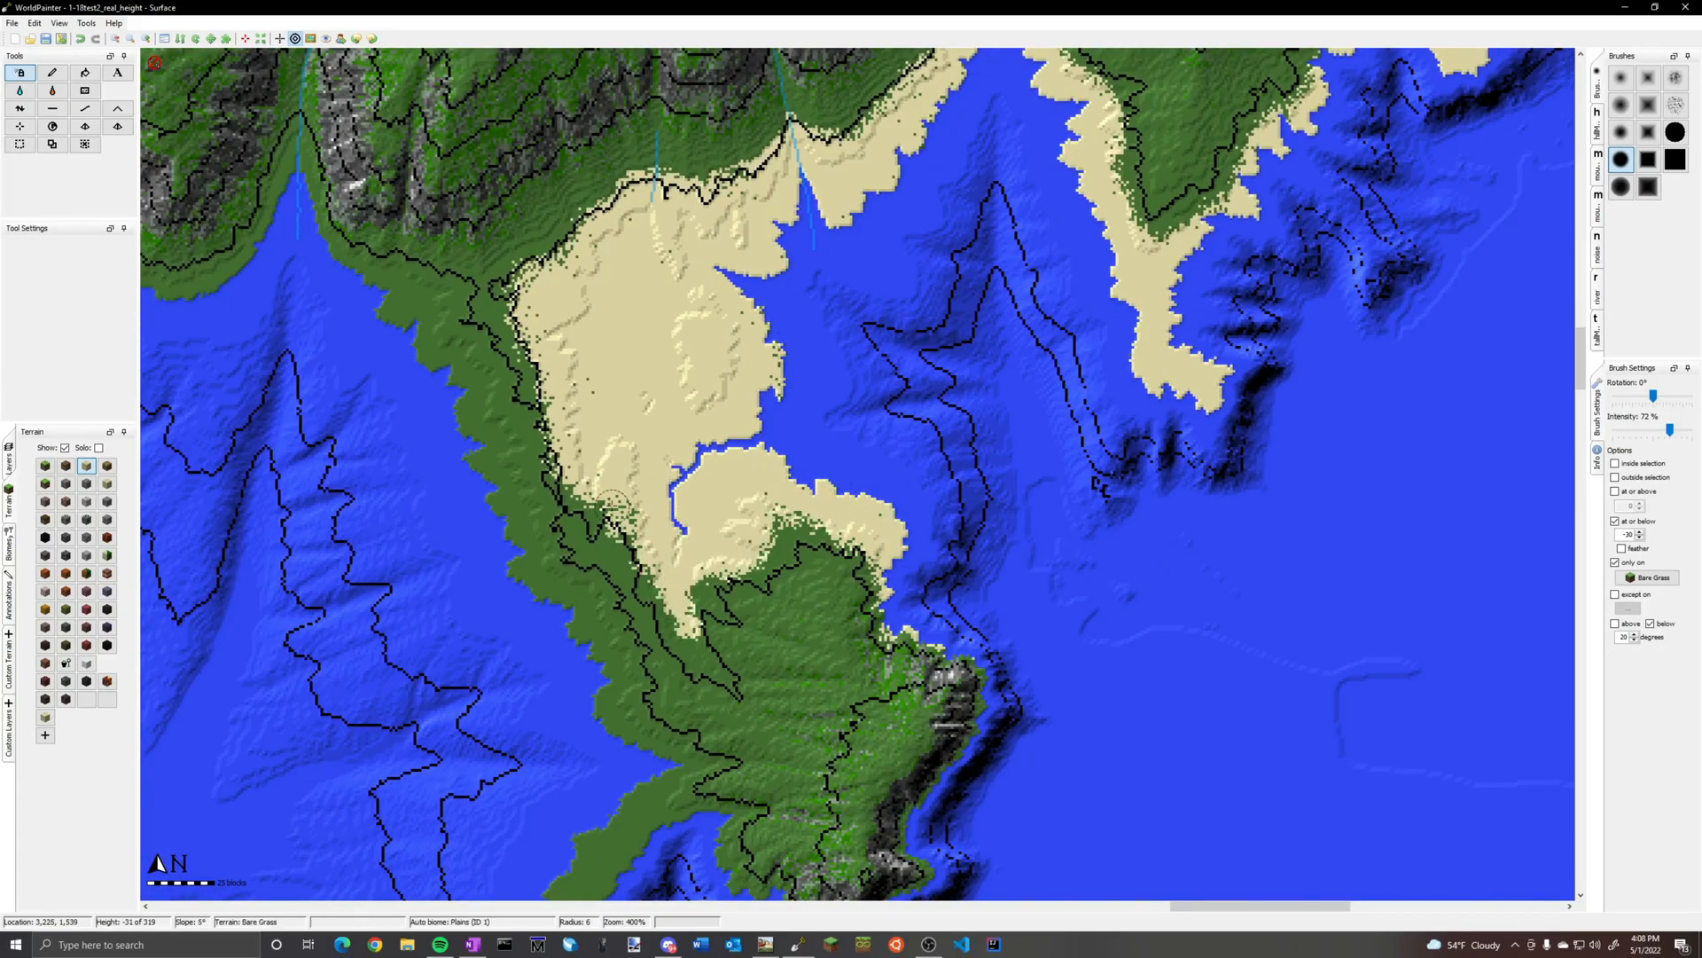
pyautogui.moveTo(621, 532); pyautogui.dragTo(558, 478)
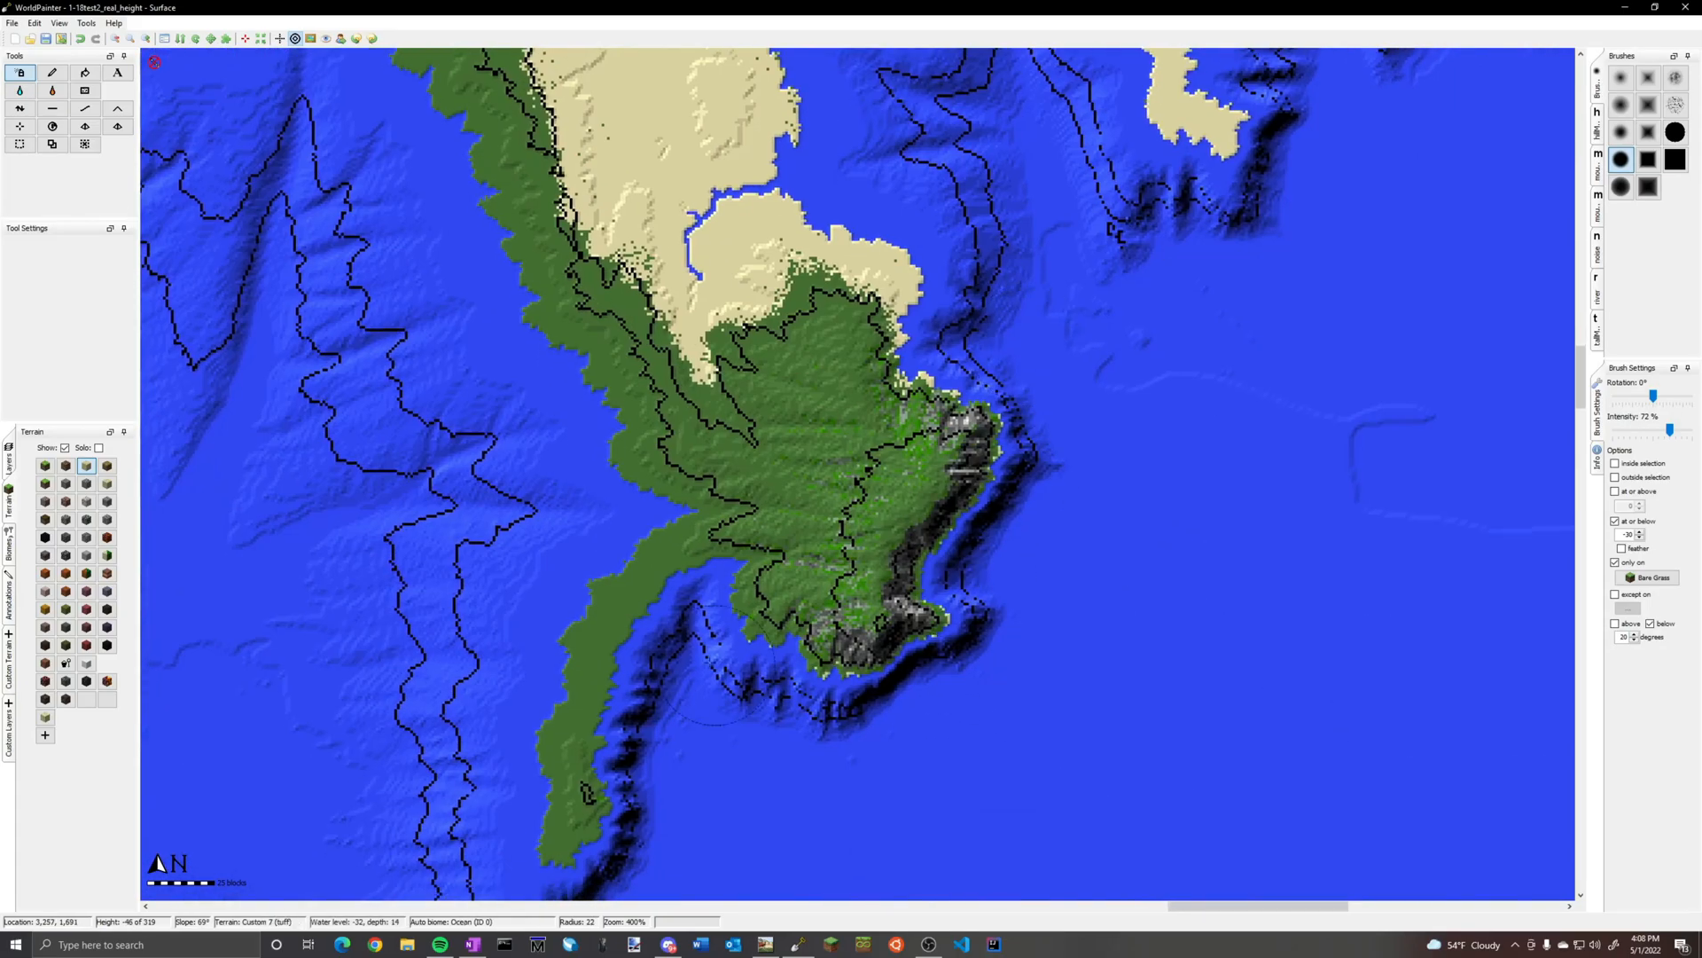
pyautogui.moveTo(567, 798)
pyautogui.mouseDown()
pyautogui.moveTo(615, 591)
pyautogui.moveTo(479, 125)
pyautogui.mouseUp()
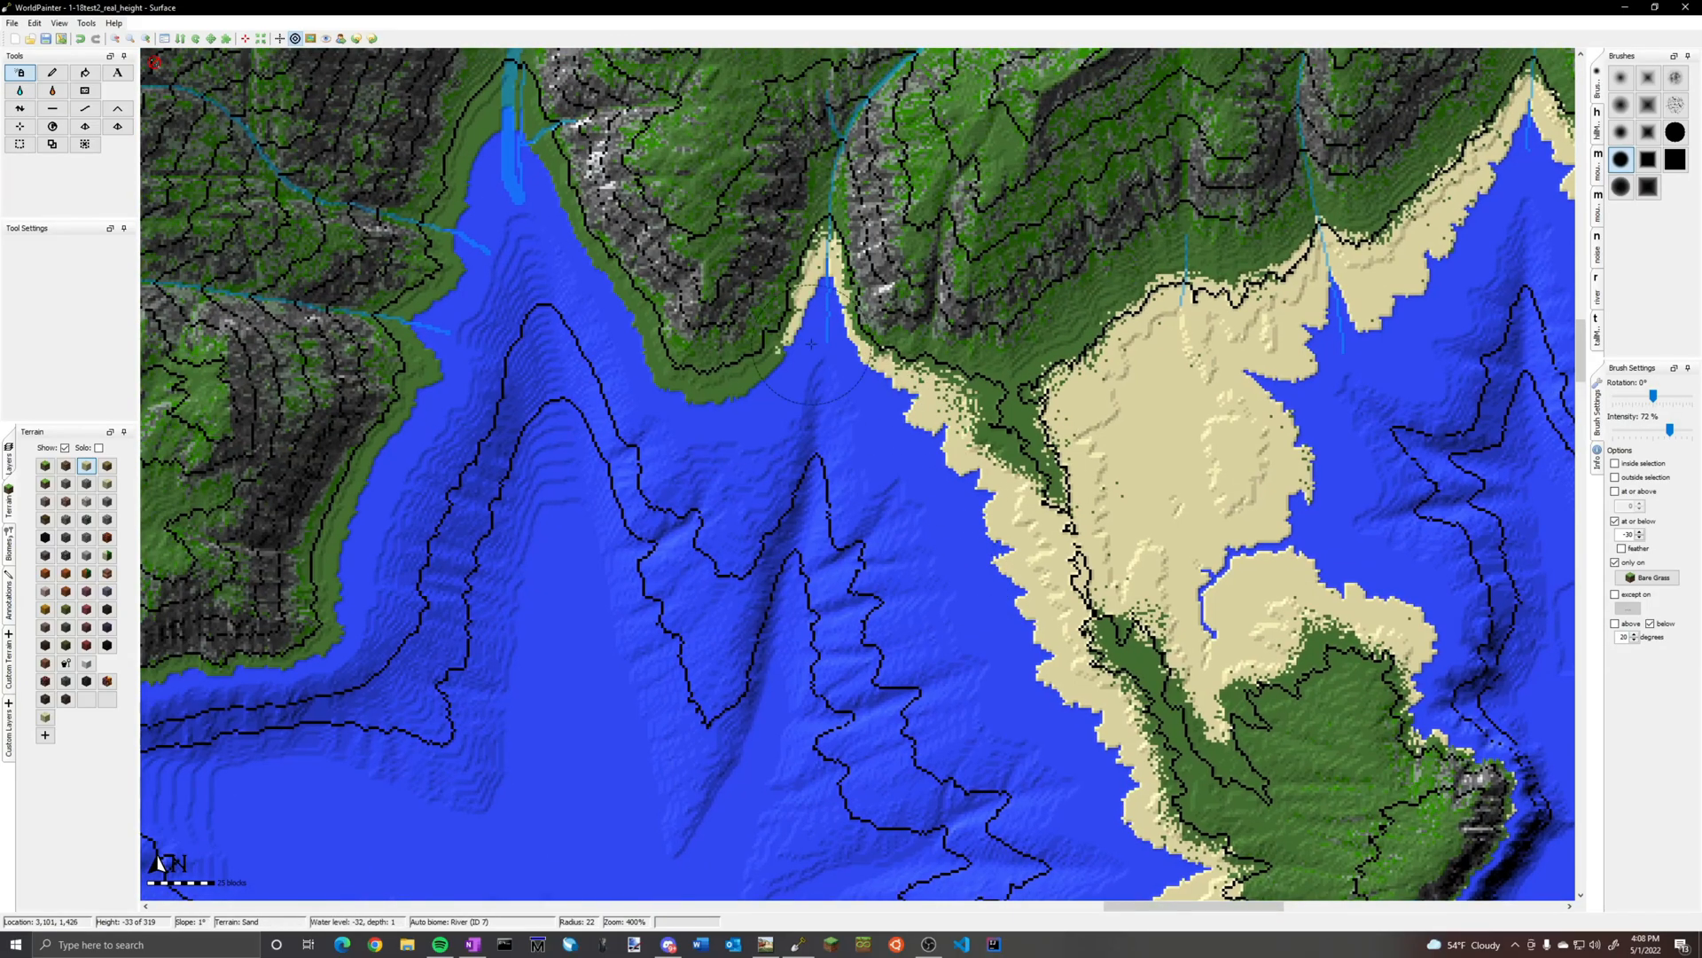
pyautogui.moveTo(780, 390); pyautogui.dragTo(461, 97)
pyautogui.moveTo(461, 98); pyautogui.dragTo(408, 417)
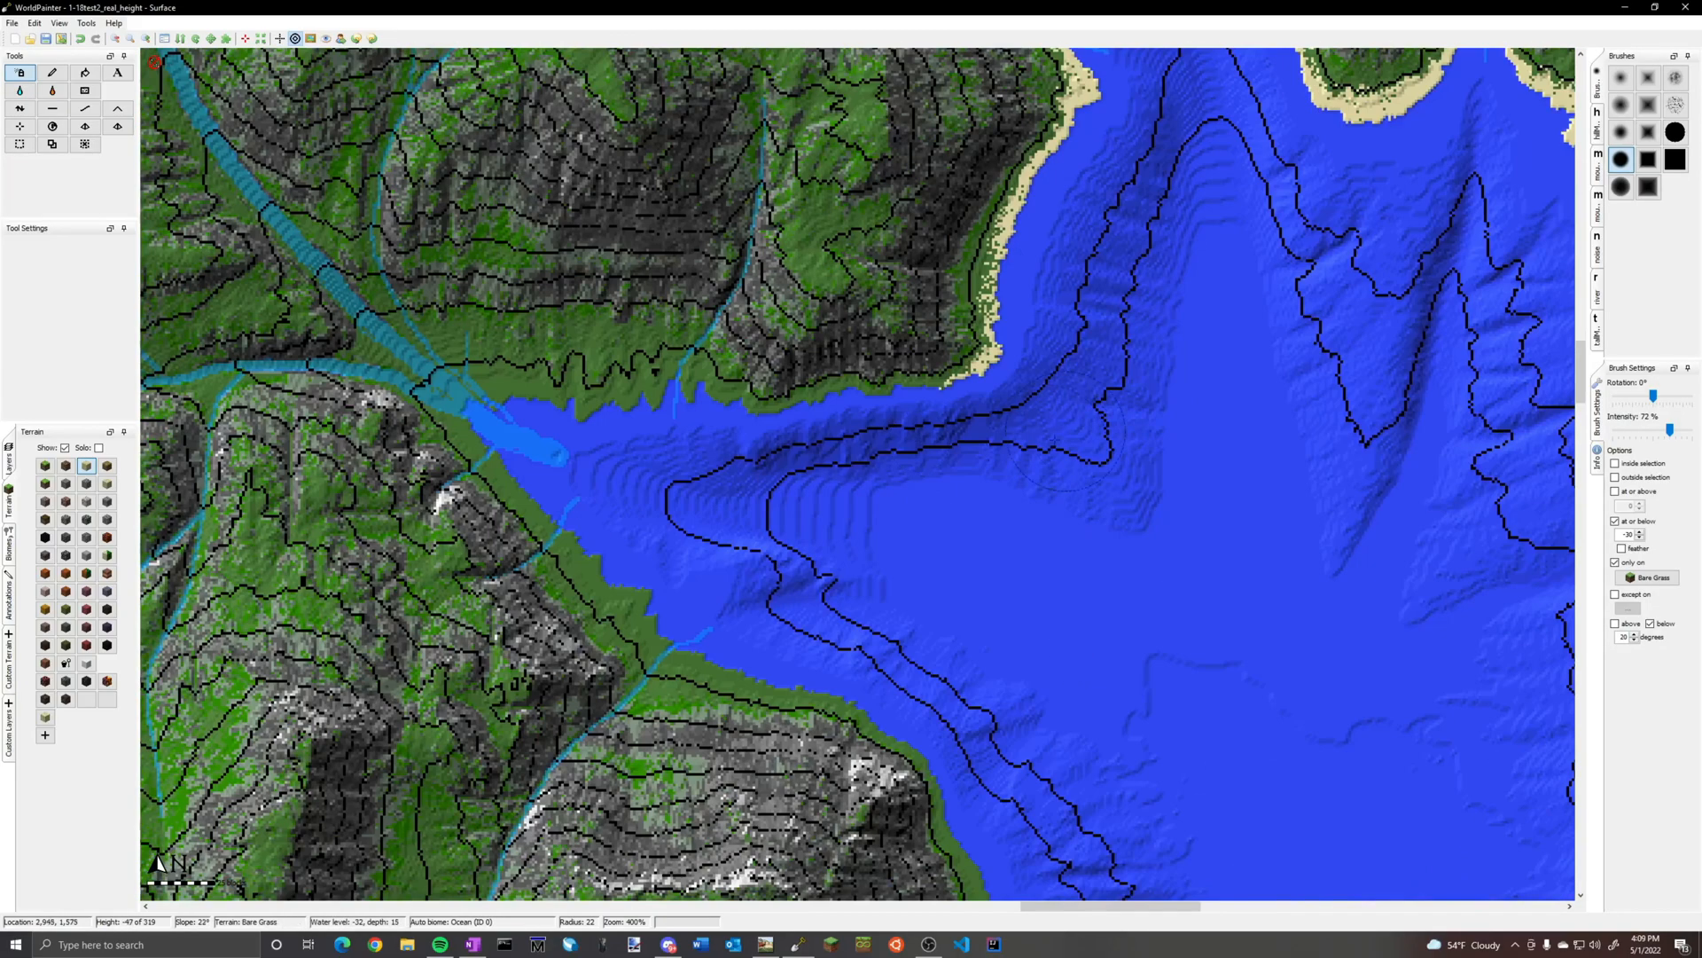
pyautogui.moveTo(1064, 439)
pyautogui.mouseDown()
pyautogui.moveTo(444, 403)
pyautogui.moveTo(922, 798)
pyautogui.mouseUp()
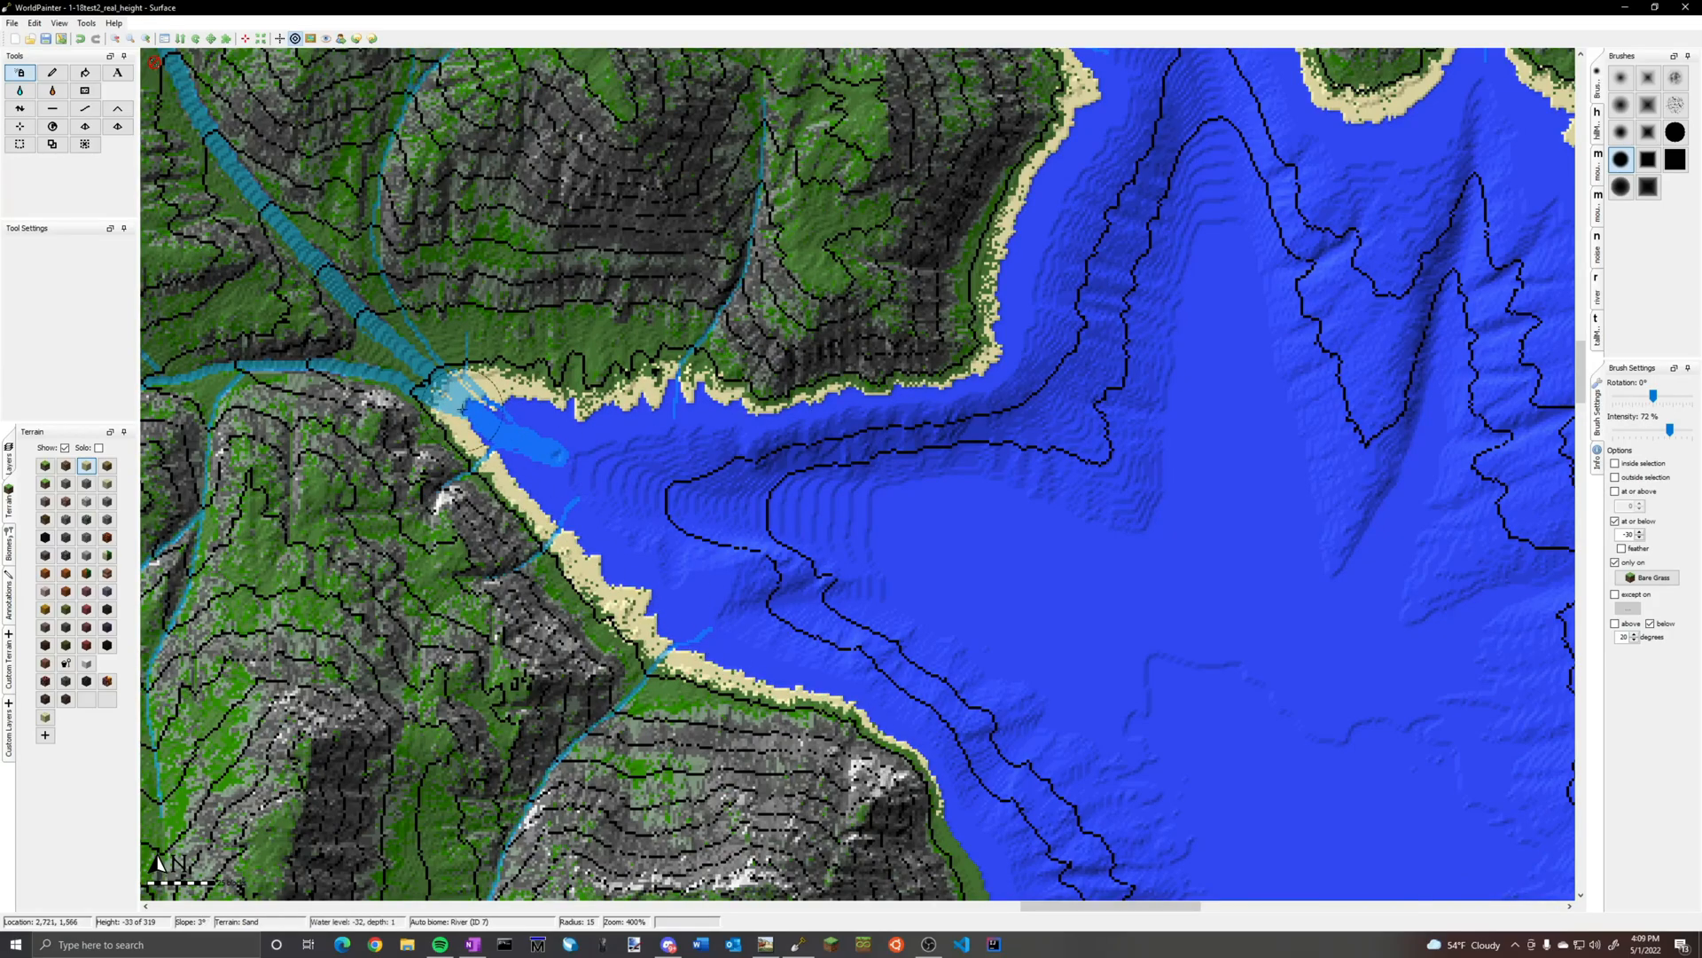
# Spray sand southward along the east coast, past the river mouths to the beach at the head of the next bay
pyautogui.moveTo(797, 479); pyautogui.dragTo(709, 843)
pyautogui.moveTo(1064, 479); pyautogui.dragTo(1002, 772)
pyautogui.moveTo(1126, 391); pyautogui.dragTo(1037, 532)
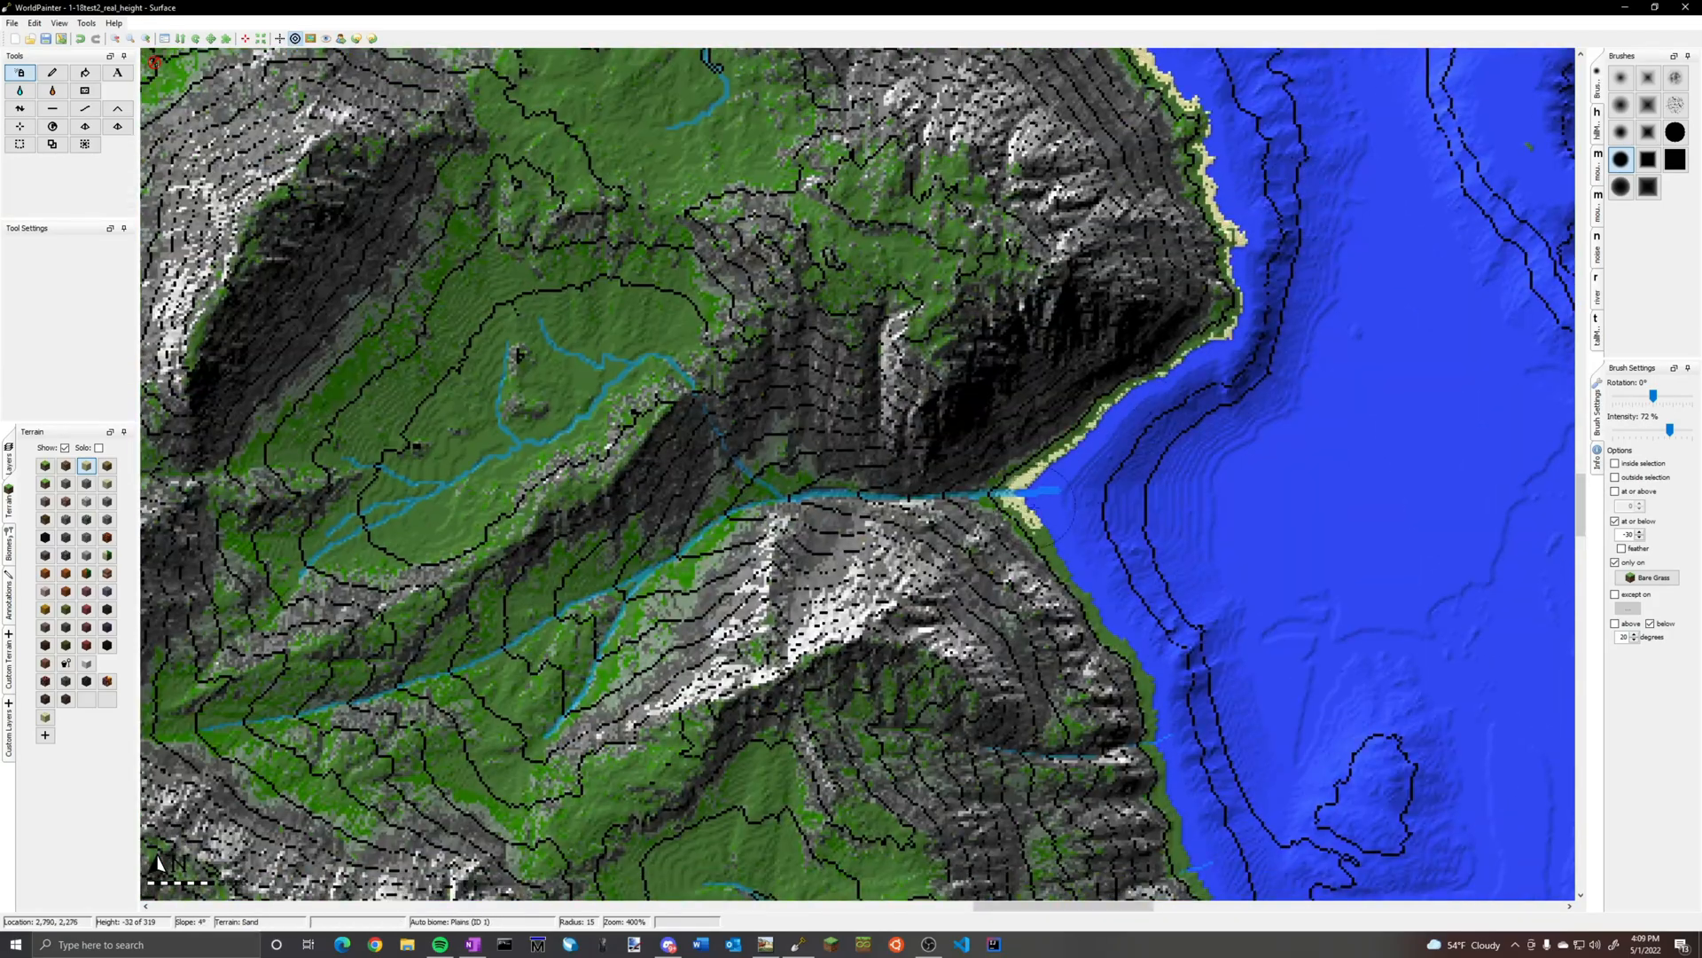
pyautogui.moveTo(1037, 532); pyautogui.dragTo(1108, 763)
pyautogui.moveTo(1046, 621); pyautogui.dragTo(1374, 798)
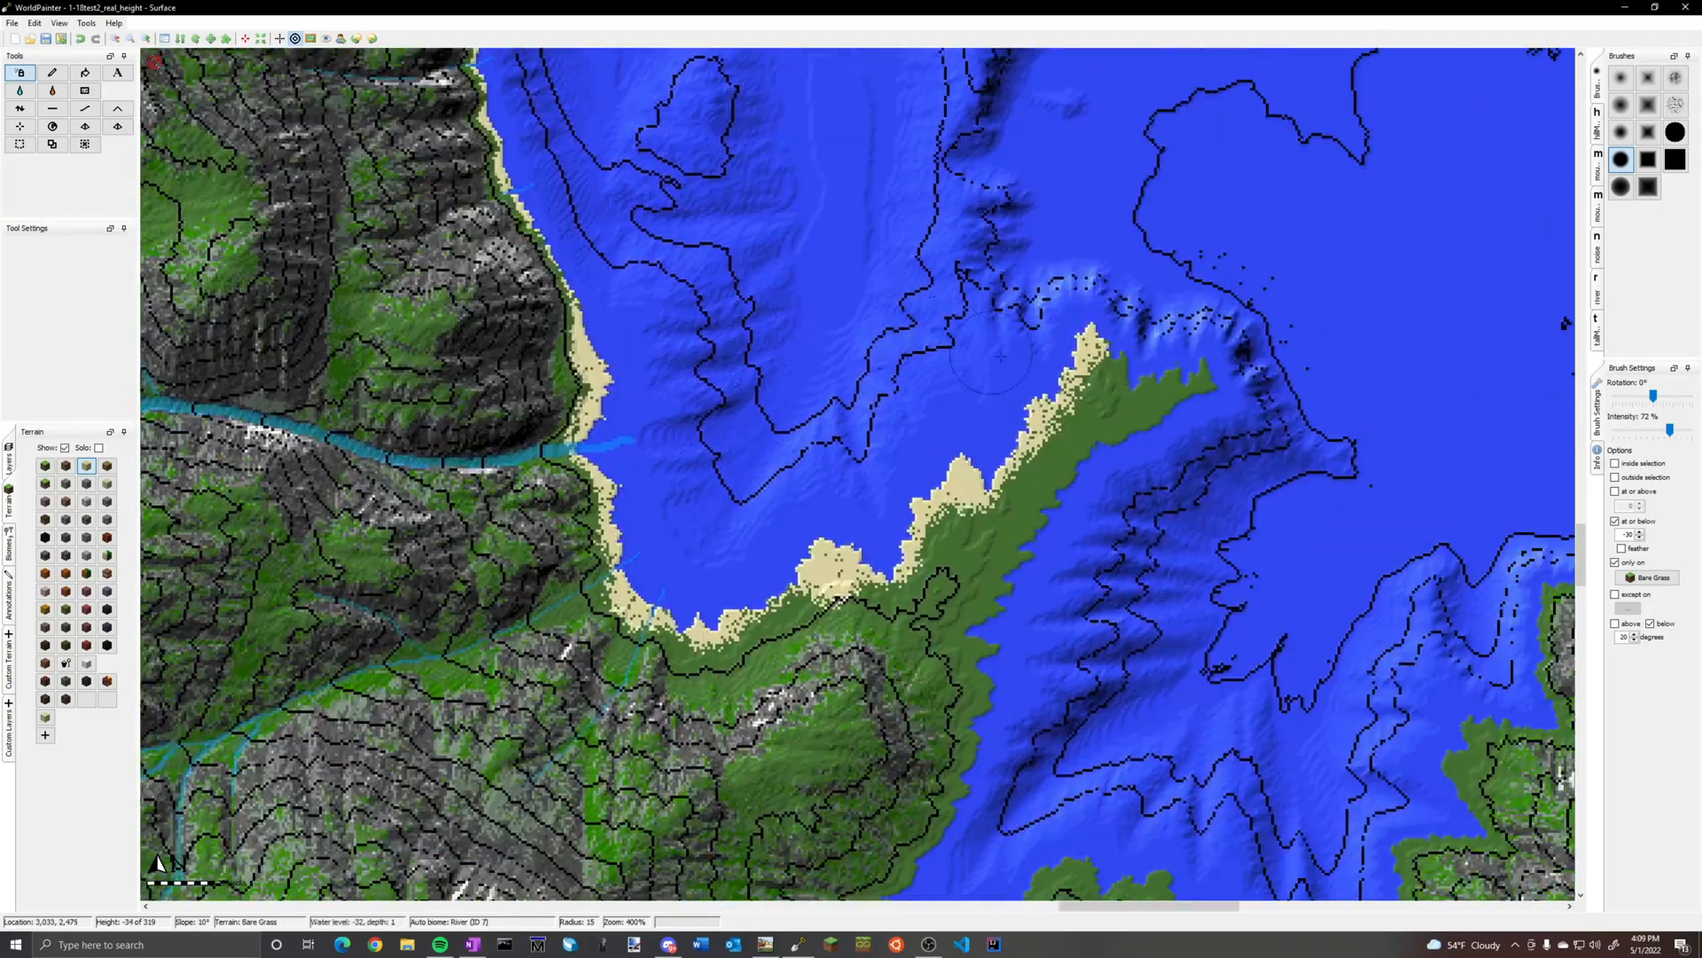
pyautogui.moveTo(1000, 357); pyautogui.dragTo(958, 532)
pyautogui.moveTo(958, 532); pyautogui.dragTo(780, 611)
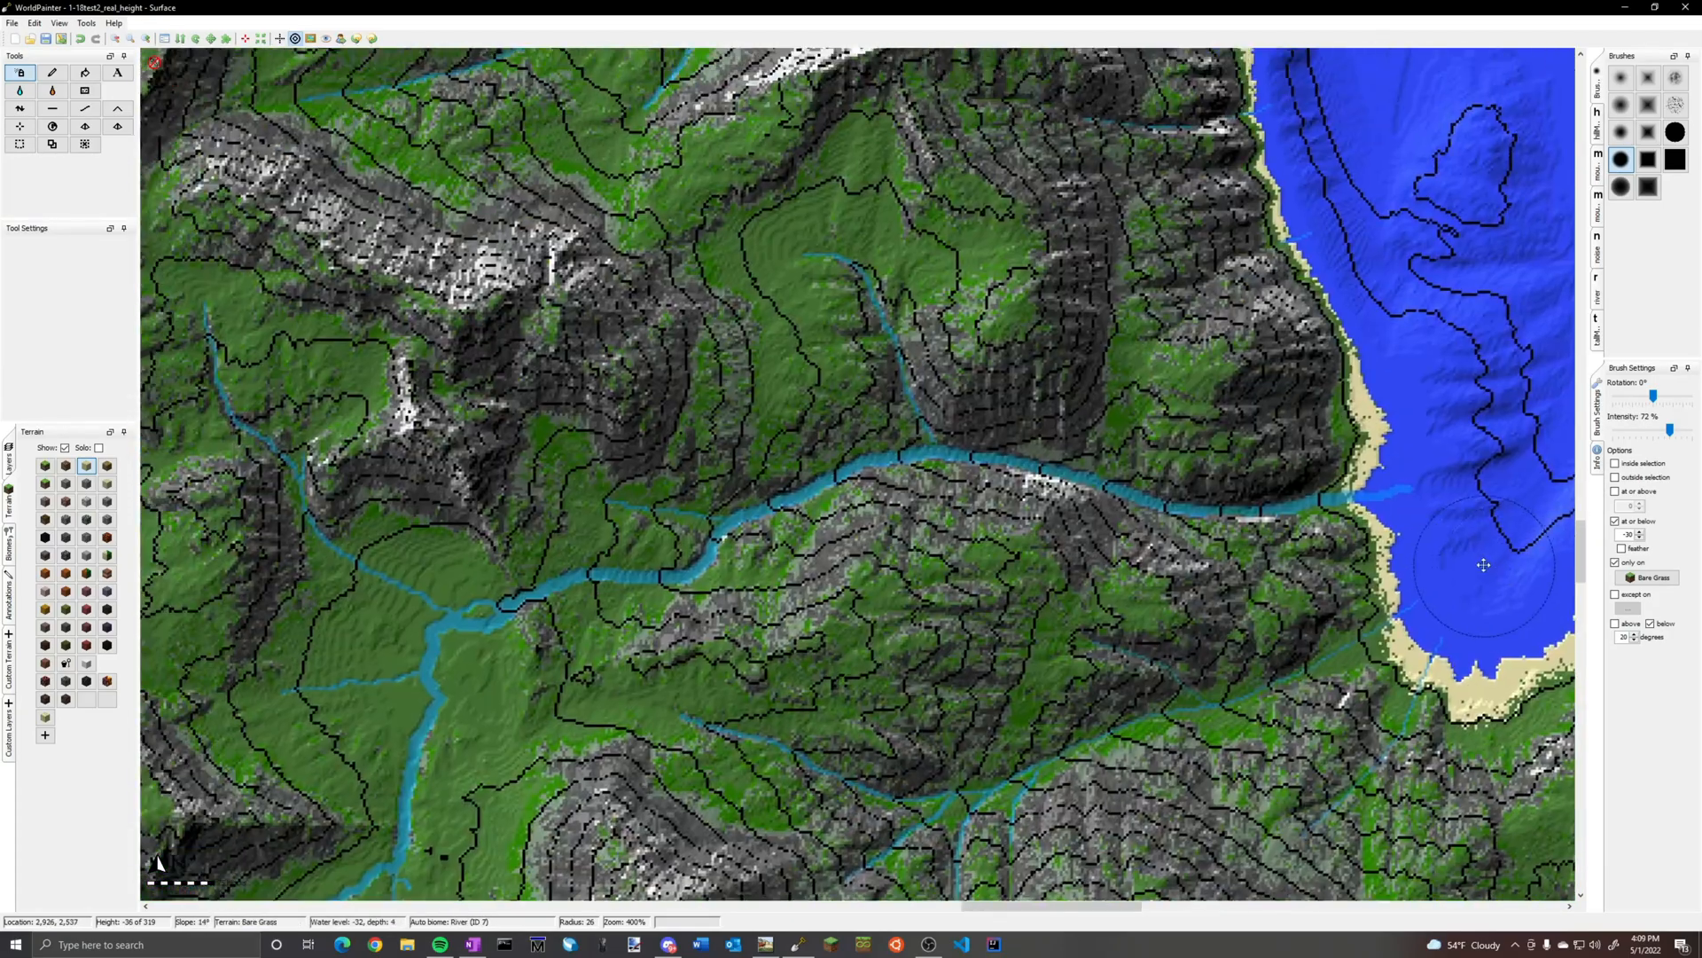
# Spray sand on the long eastern spit, the small islet and the coves of the southeast peninsula
pyautogui.moveTo(878, 638); pyautogui.dragTo(1210, 568)
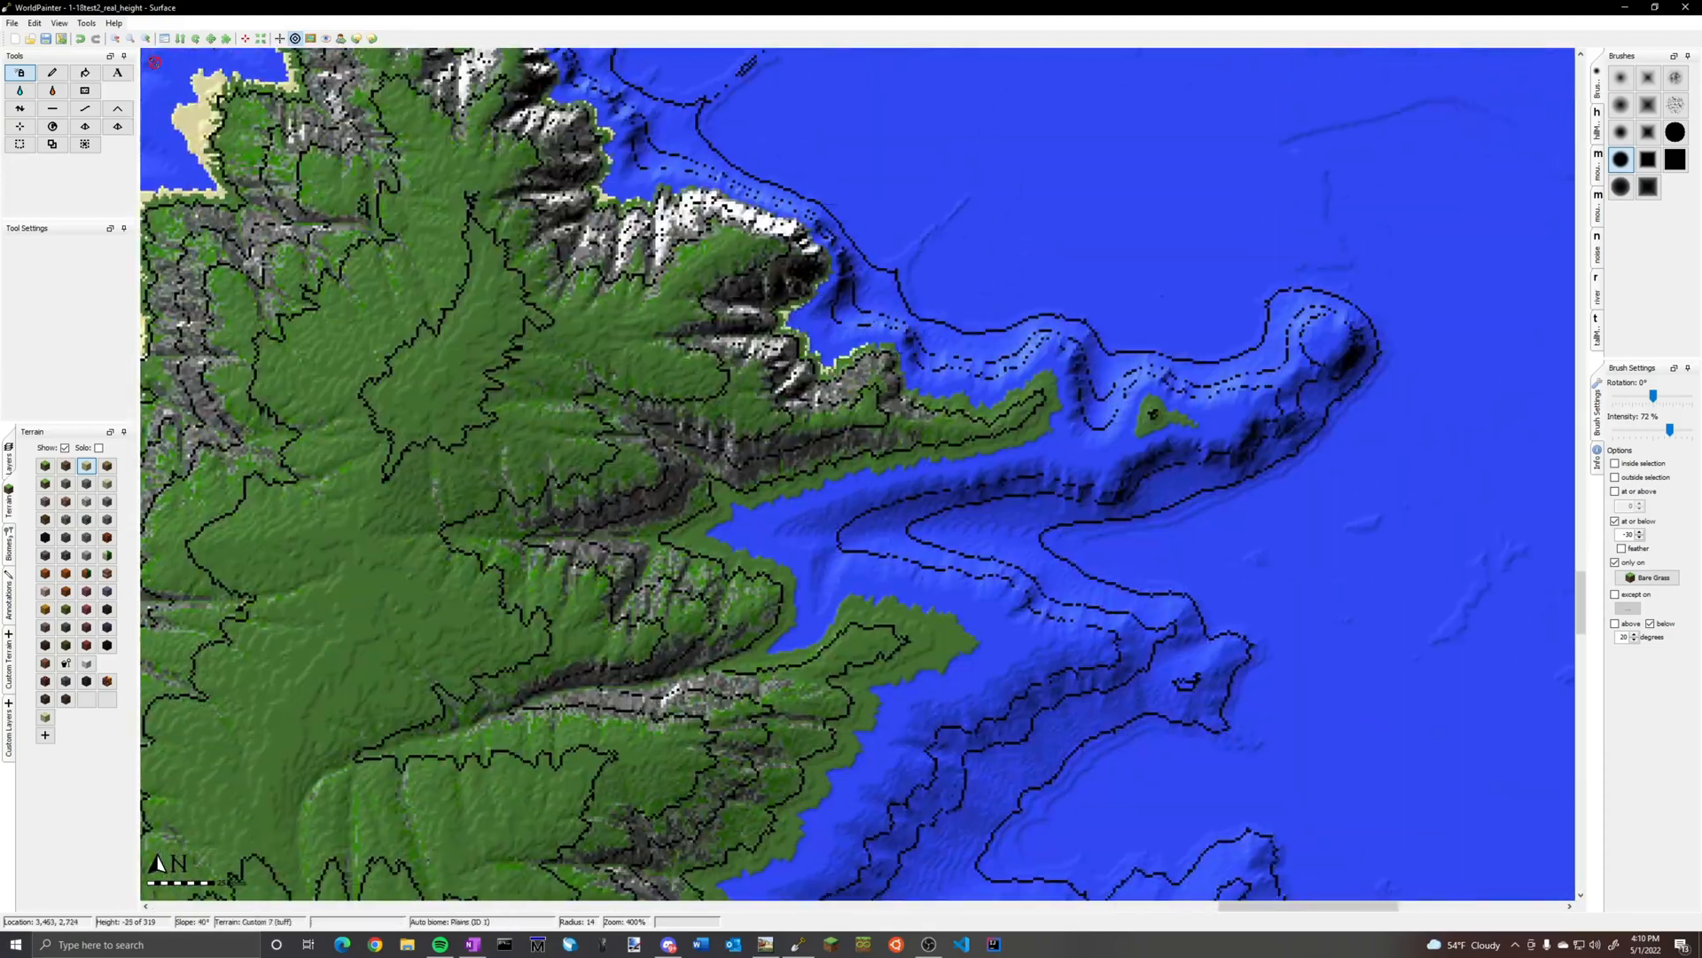
pyautogui.moveTo(1170, 421)
pyautogui.mouseDown()
pyautogui.moveTo(701, 532)
pyautogui.moveTo(882, 785)
pyautogui.mouseUp()
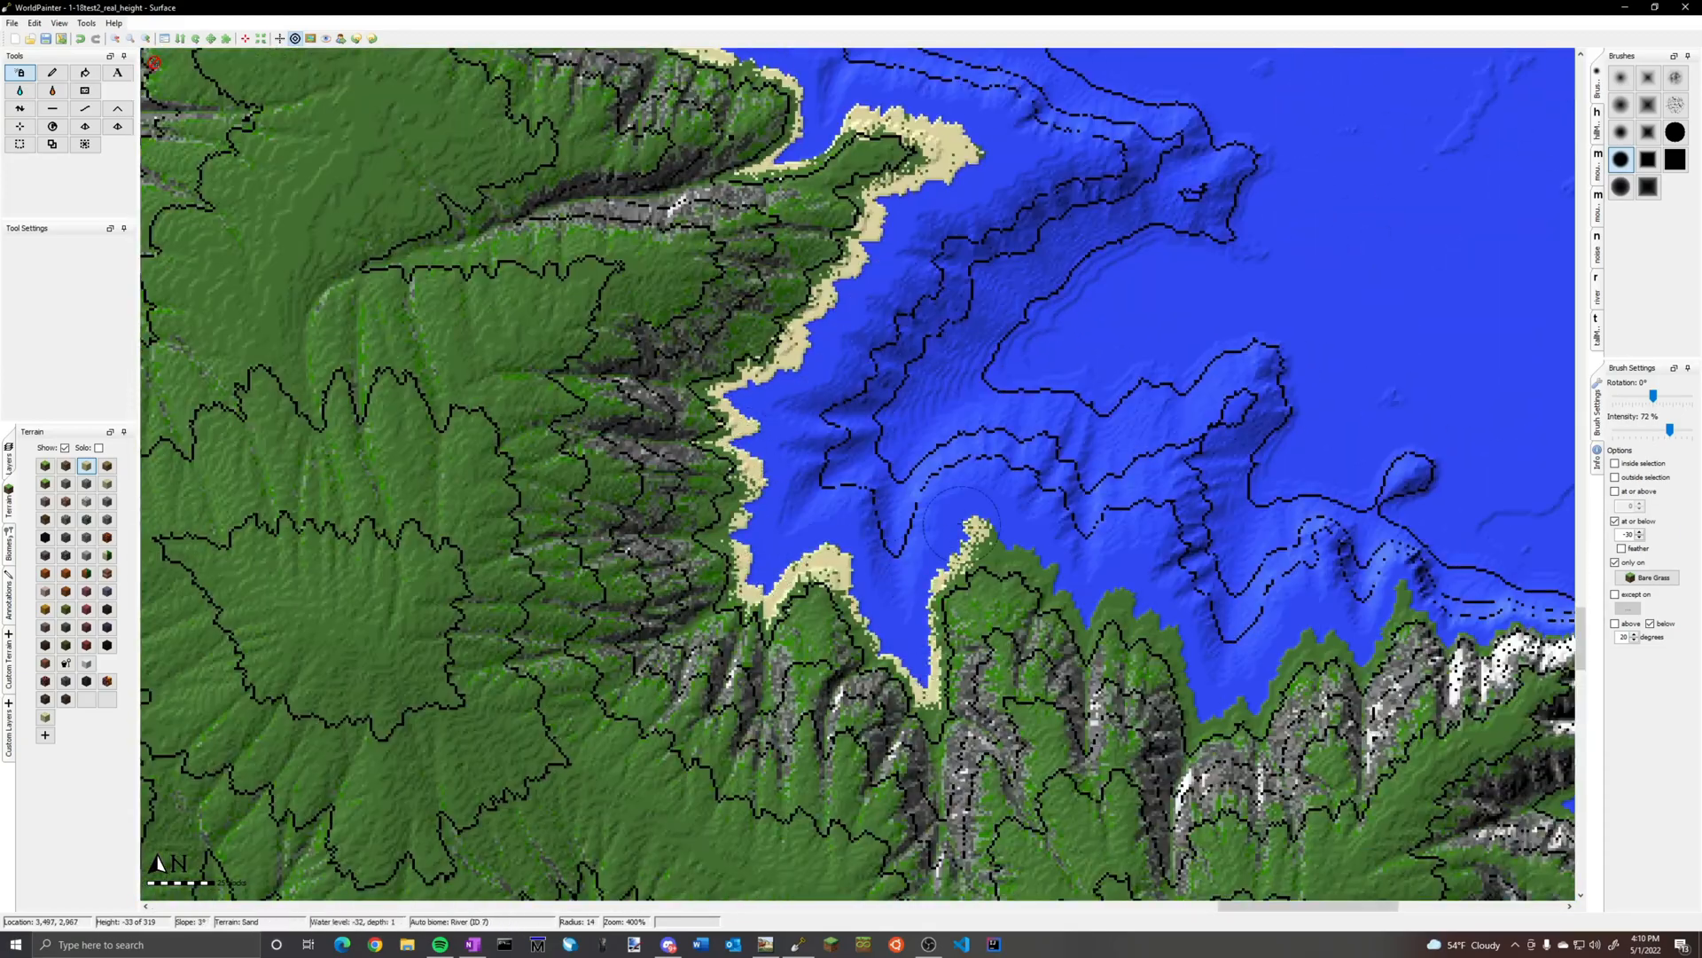
pyautogui.moveTo(966, 524); pyautogui.dragTo(1312, 656)
pyautogui.moveTo(612, 390); pyautogui.dragTo(766, 512)
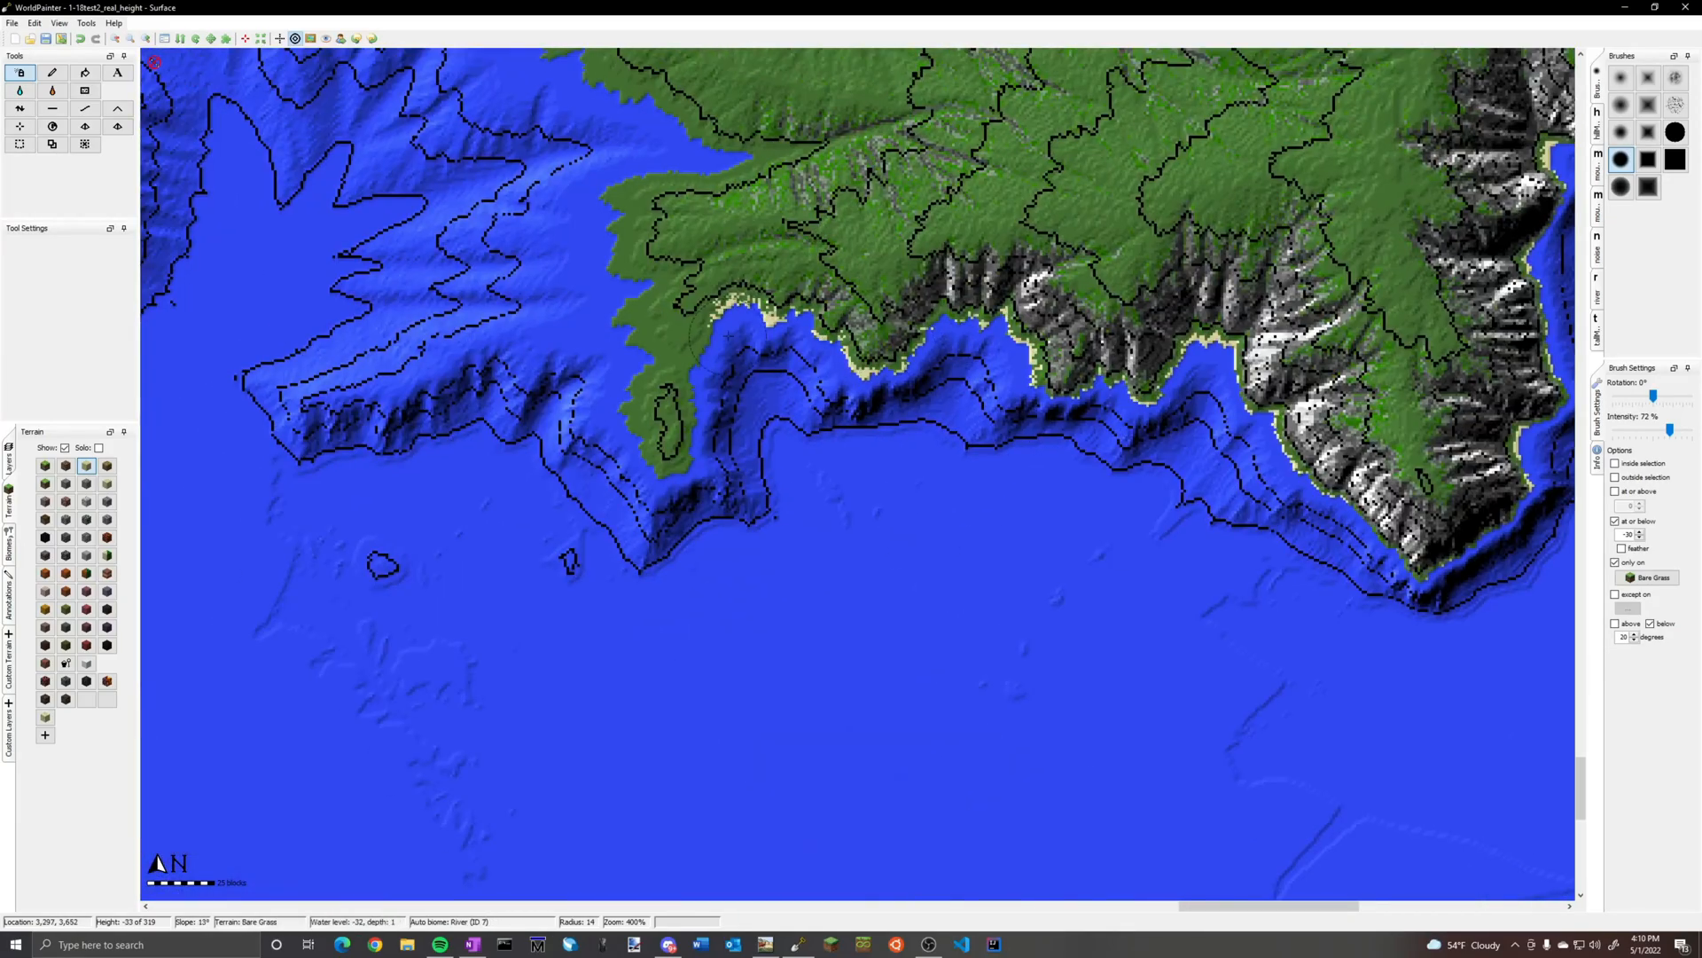
# Spray sand around the southern inlets, the offshore island and the facing headland in the southeast
pyautogui.moveTo(656, 444); pyautogui.dragTo(698, 164)
pyautogui.moveTo(763, 399)
pyautogui.mouseDown()
pyautogui.moveTo(470, 222)
pyautogui.moveTo(772, 133)
pyautogui.moveTo(1046, 372)
pyautogui.moveTo(1163, 160)
pyautogui.mouseUp()
pyautogui.moveTo(922, 461)
pyautogui.mouseDown()
pyautogui.moveTo(1153, 390)
pyautogui.moveTo(710, 266)
pyautogui.moveTo(878, 107)
pyautogui.mouseUp()
pyautogui.moveTo(709, 257)
pyautogui.mouseDown()
pyautogui.moveTo(455, 203)
pyautogui.moveTo(230, 89)
pyautogui.moveTo(190, 660)
pyautogui.mouseUp()
pyautogui.moveTo(762, 382)
pyautogui.mouseDown()
pyautogui.moveTo(709, 541)
pyautogui.moveTo(812, 763)
pyautogui.mouseUp()
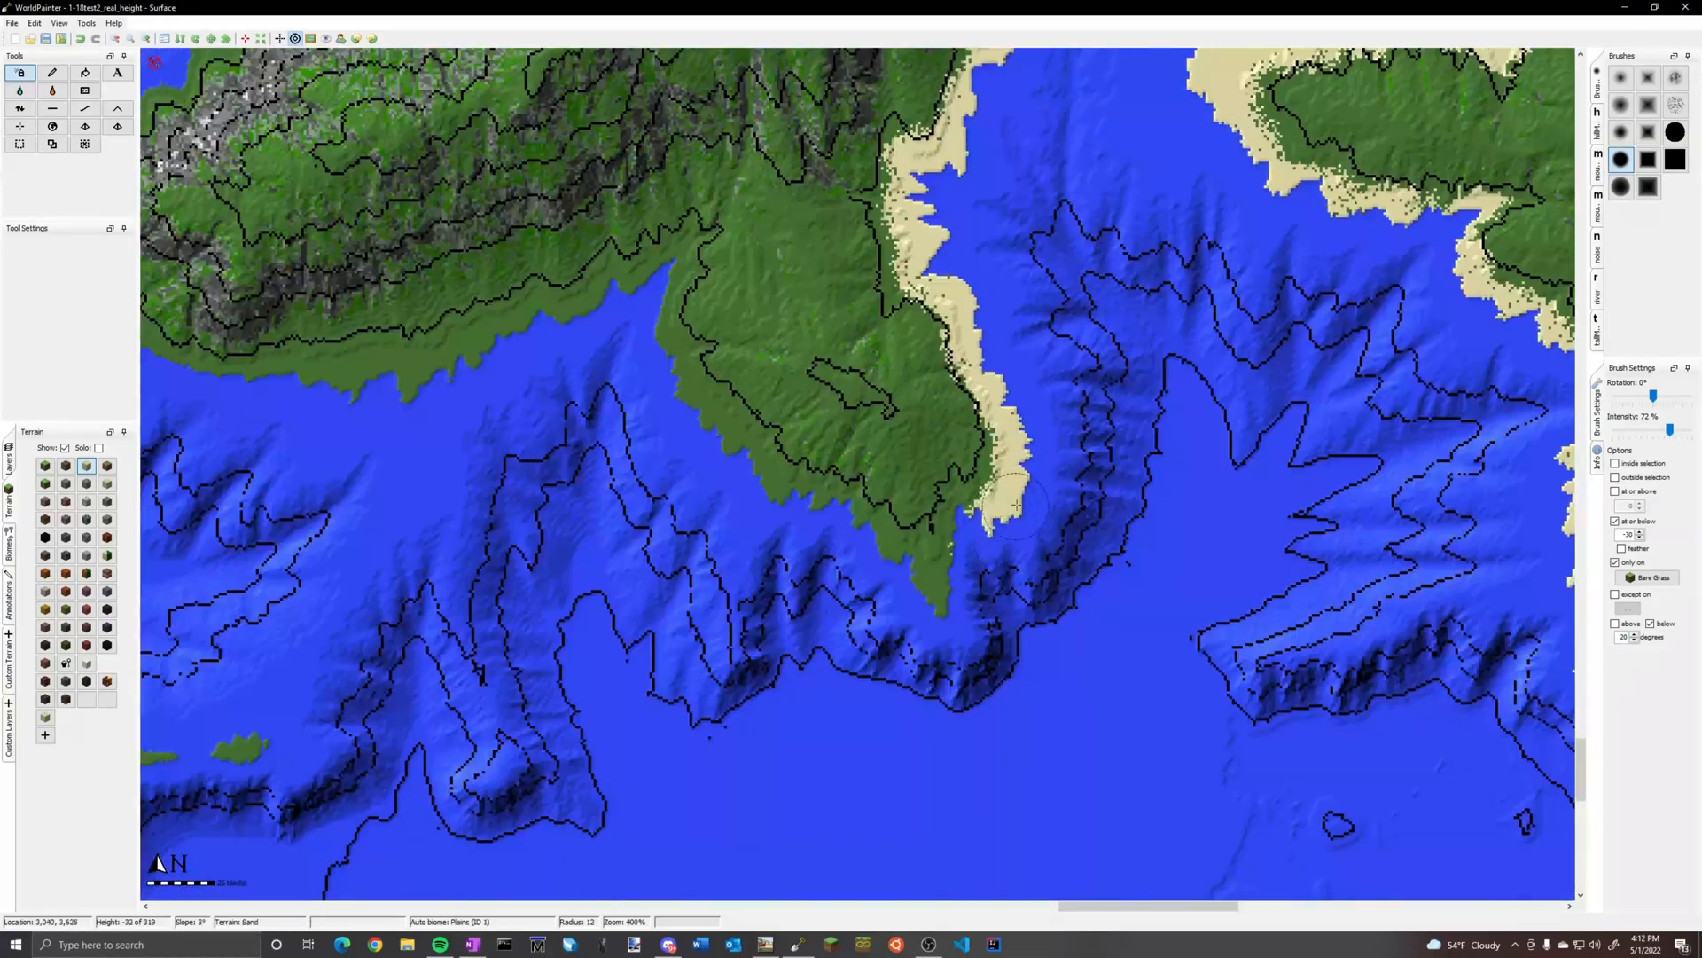
# Spray sand on the small southern islets and westward along the south coast to the bay below the stream's end
pyautogui.moveTo(1017, 505)
pyautogui.mouseDown()
pyautogui.moveTo(758, 470)
pyautogui.moveTo(568, 301)
pyautogui.moveTo(364, 390)
pyautogui.mouseUp()
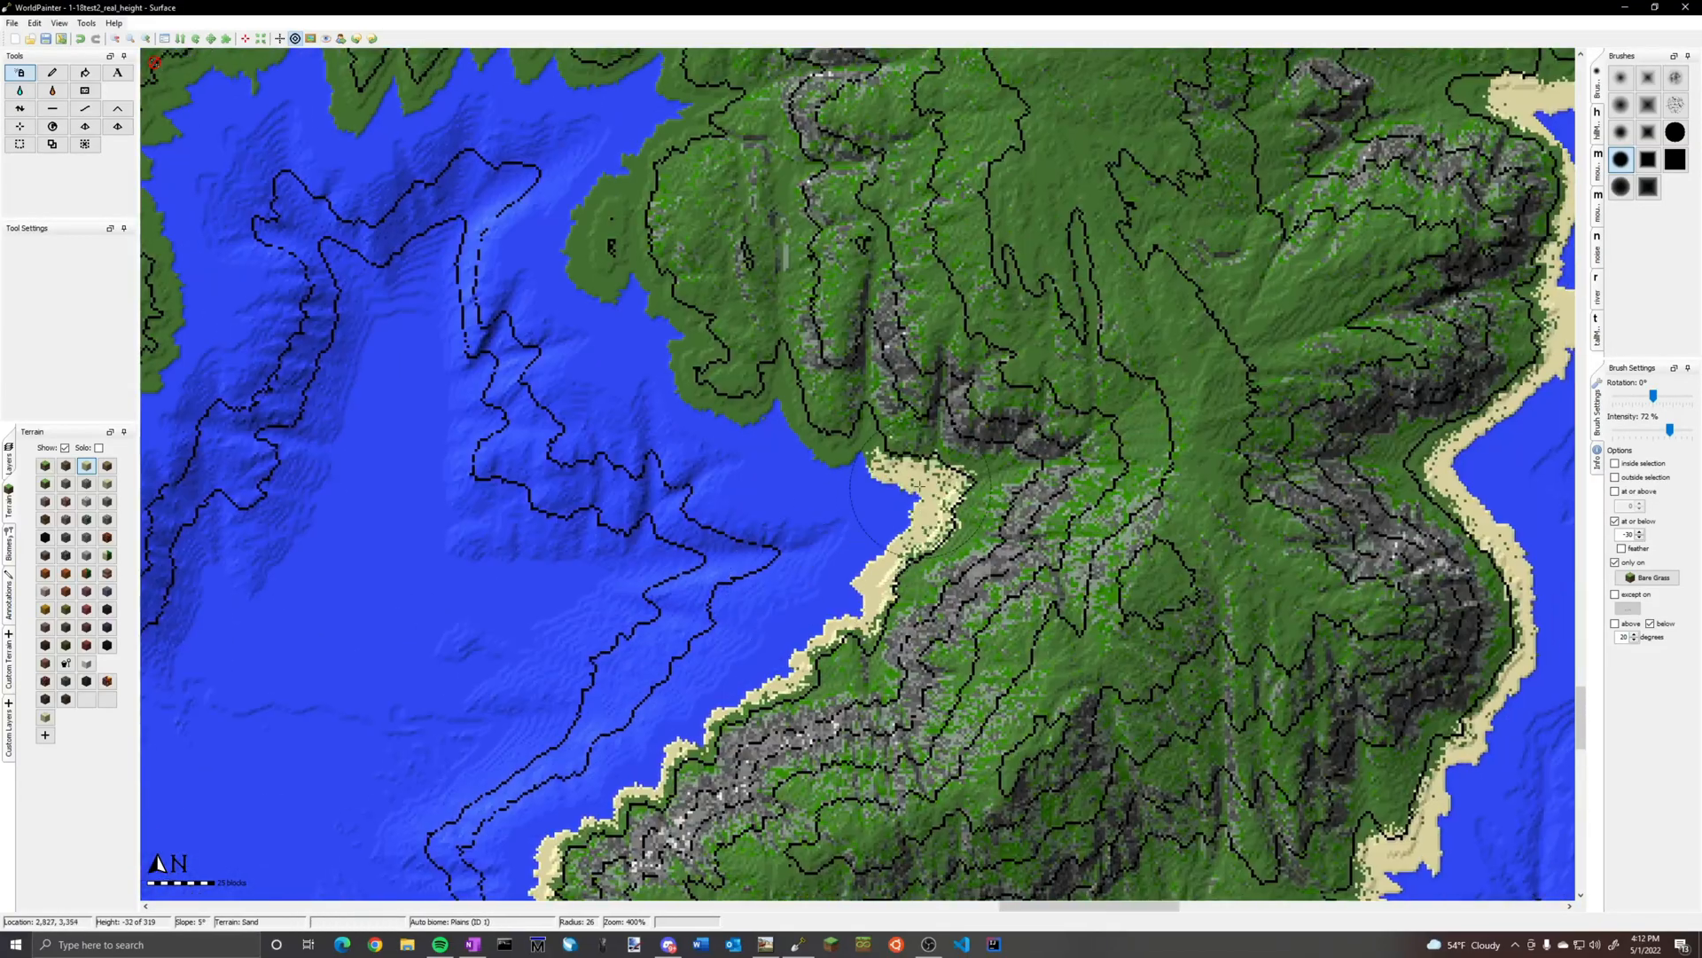
pyautogui.moveTo(869, 461); pyautogui.dragTo(639, 302)
pyautogui.moveTo(638, 301); pyautogui.dragTo(603, 195)
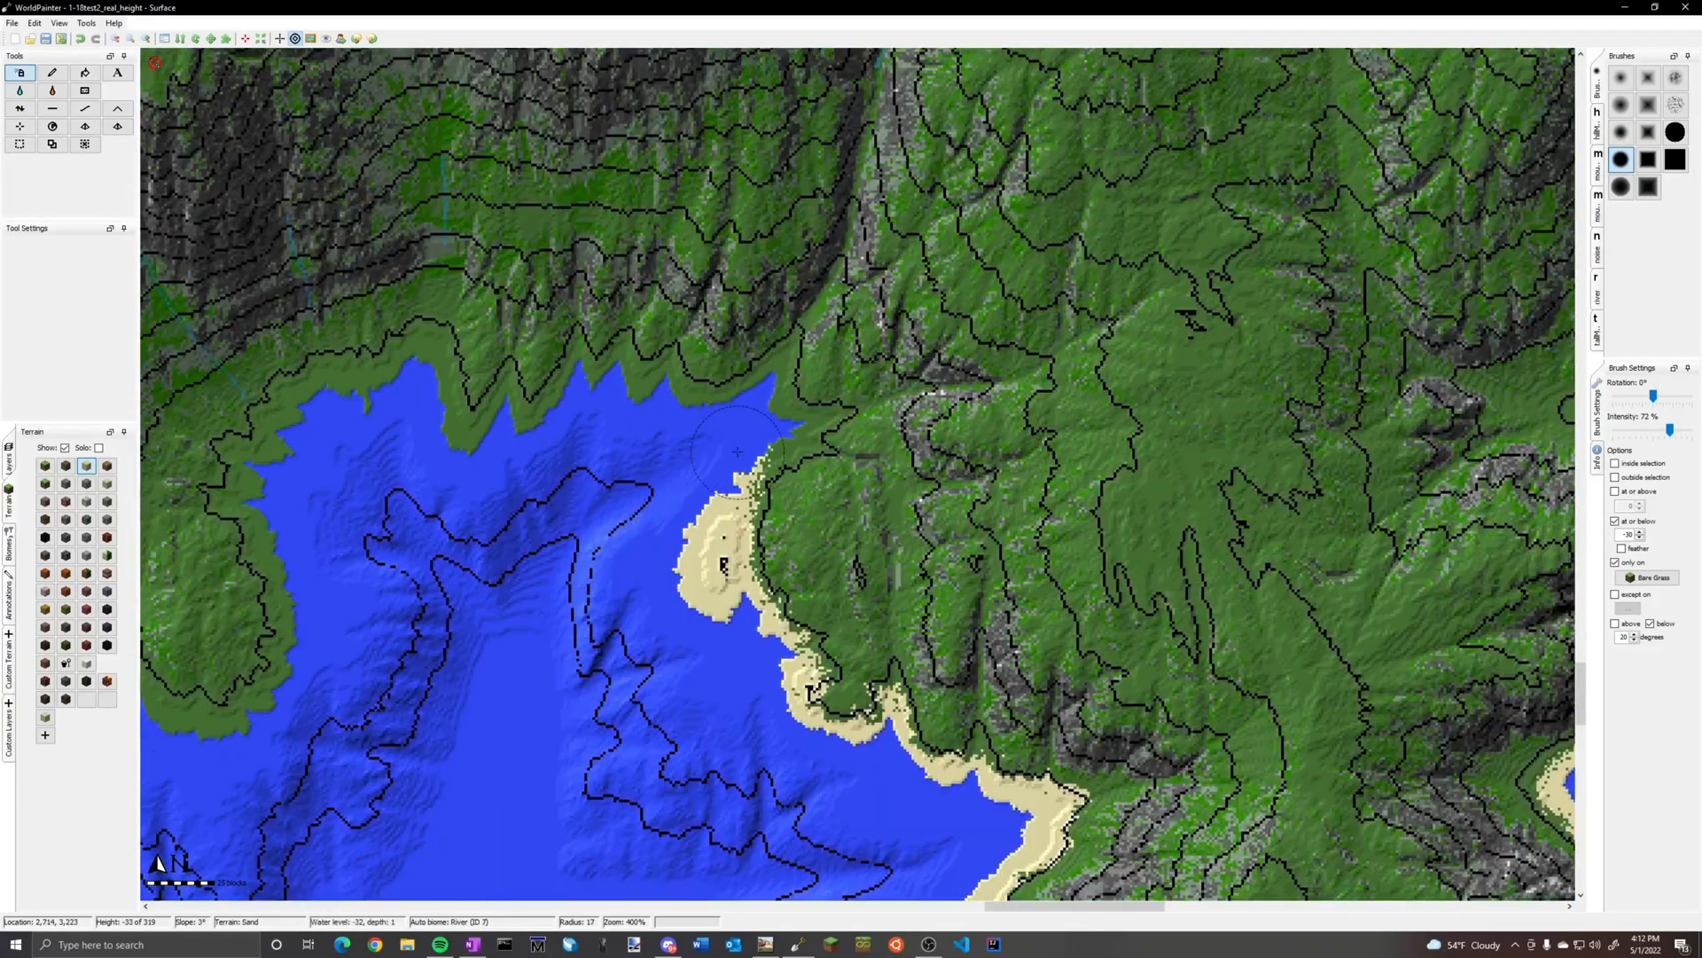
pyautogui.moveTo(737, 451)
pyautogui.mouseDown()
pyautogui.moveTo(541, 408)
pyautogui.moveTo(266, 461)
pyautogui.mouseUp()
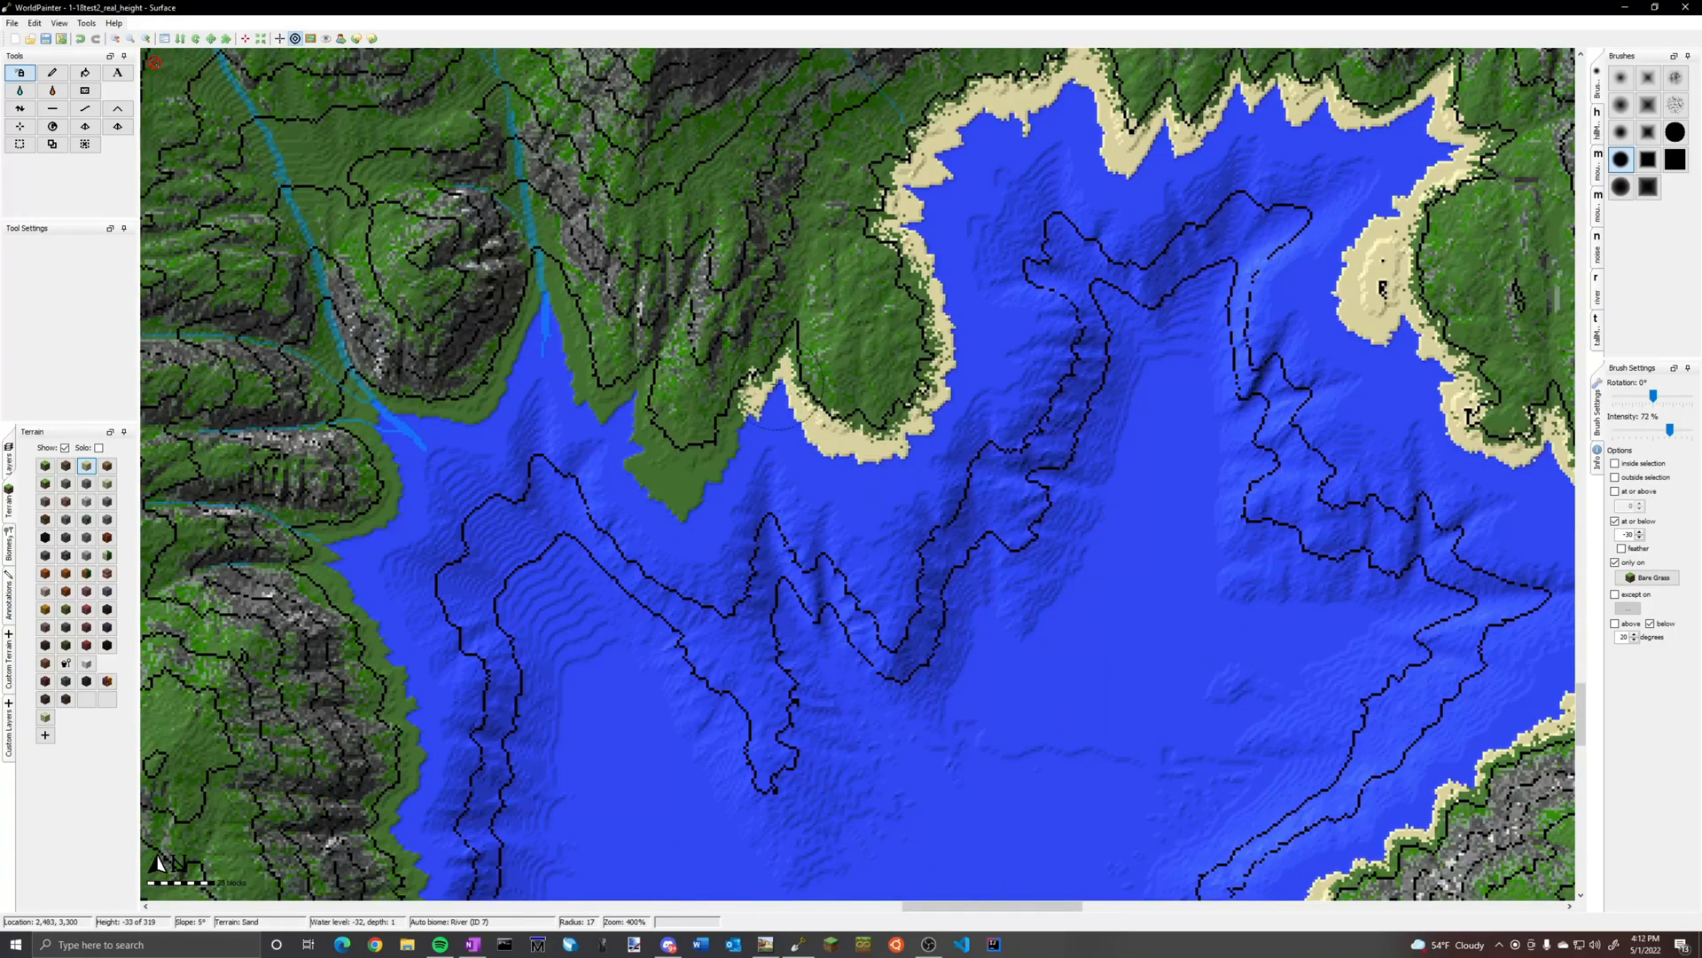
pyautogui.moveTo(692, 505)
pyautogui.mouseDown()
pyautogui.moveTo(539, 346)
pyautogui.moveTo(372, 735)
pyautogui.mouseUp()
pyautogui.moveTo(567, 443)
pyautogui.mouseDown()
pyautogui.moveTo(589, 745)
pyautogui.moveTo(390, 824)
pyautogui.mouseUp()
pyautogui.moveTo(391, 824); pyautogui.dragTo(266, 709)
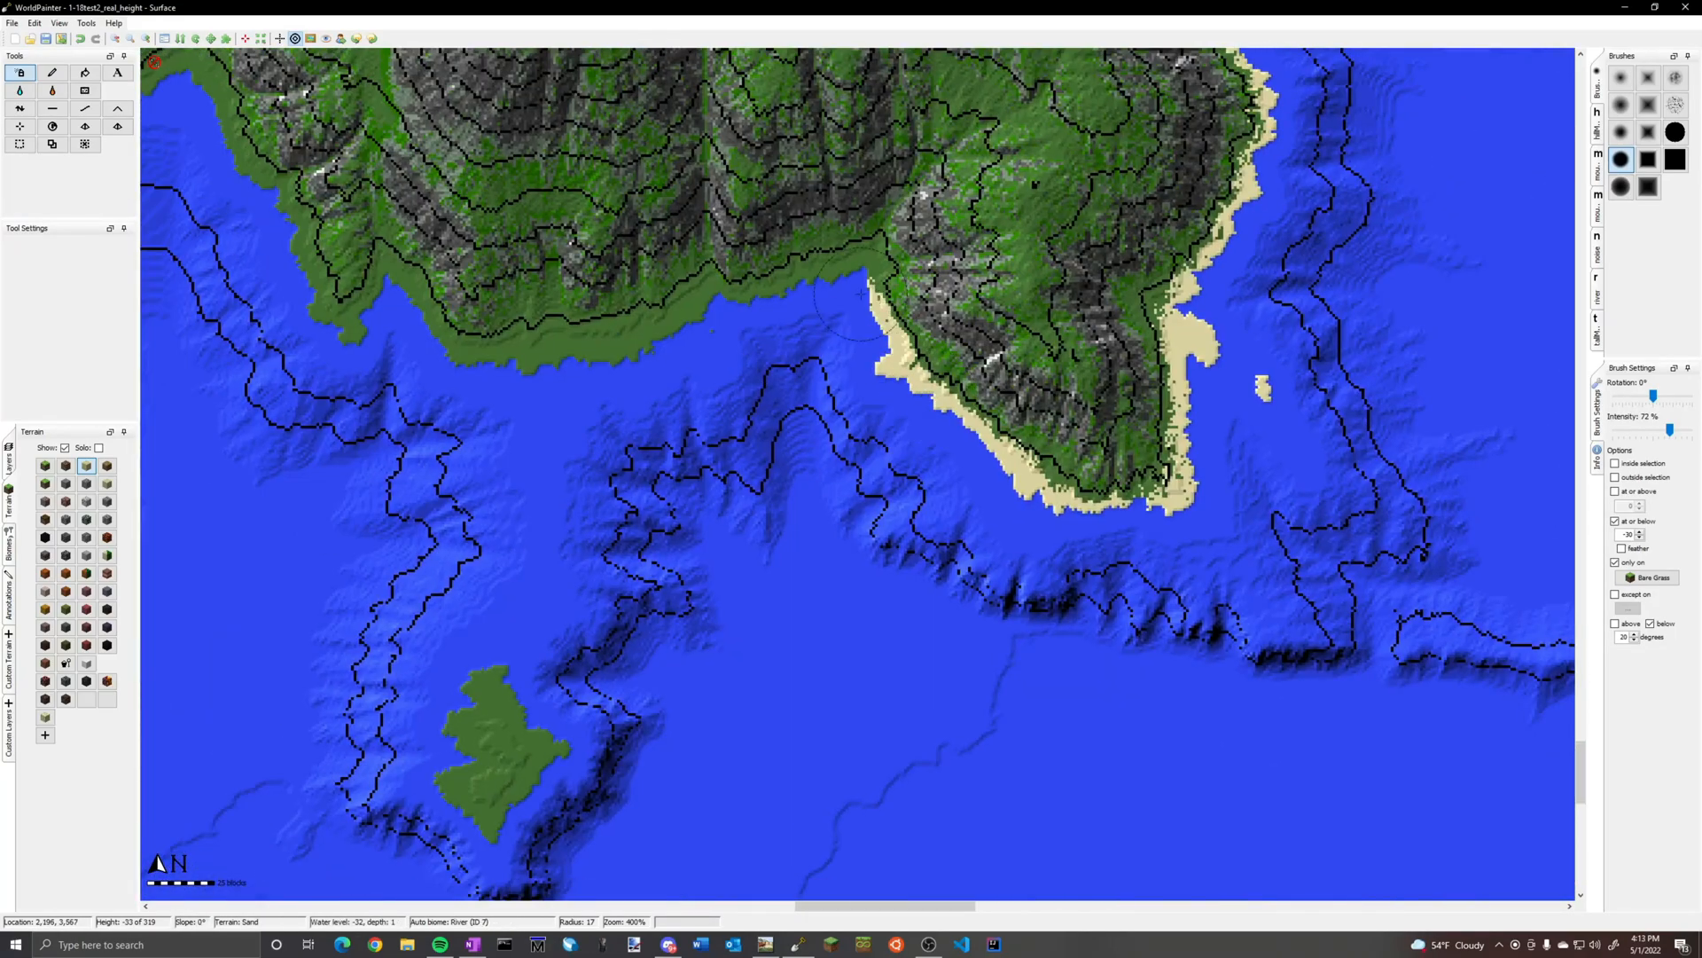
pyautogui.moveTo(860, 293); pyautogui.dragTo(346, 328)
pyautogui.moveTo(496, 674); pyautogui.dragTo(470, 825)
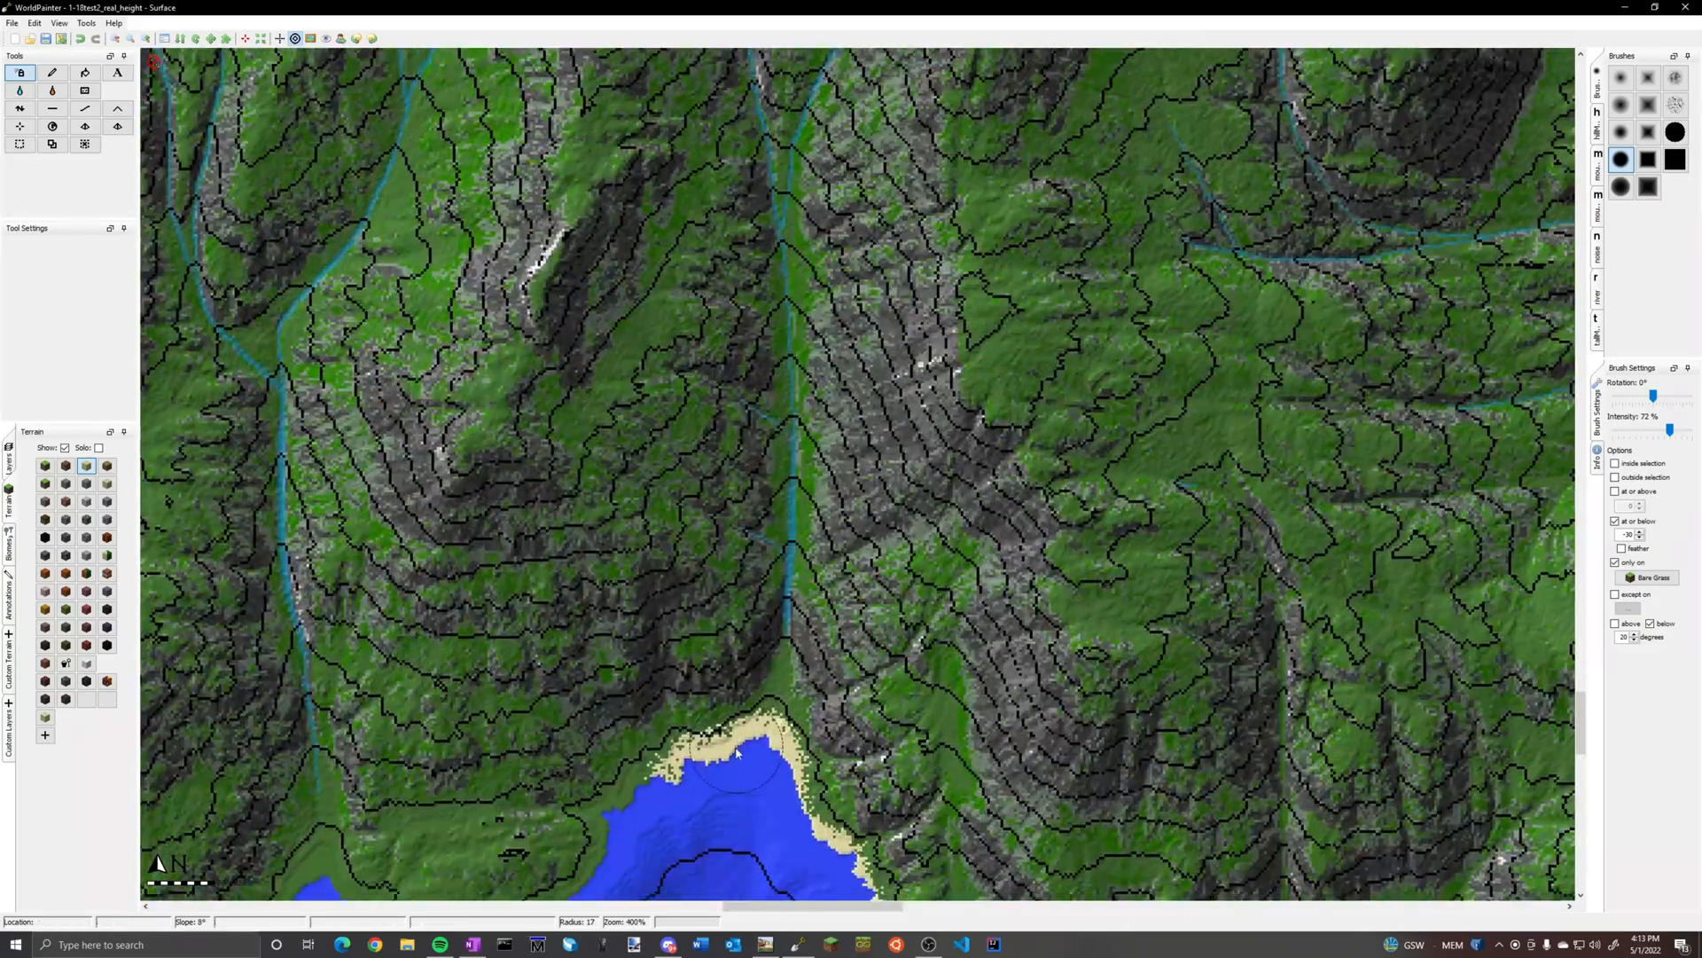
# Extend the stream to the bay with the Medium Stream layer, using the pencil with a radius 1 circle brush and all brush limits off
pyautogui.scroll(2, 798, 763)
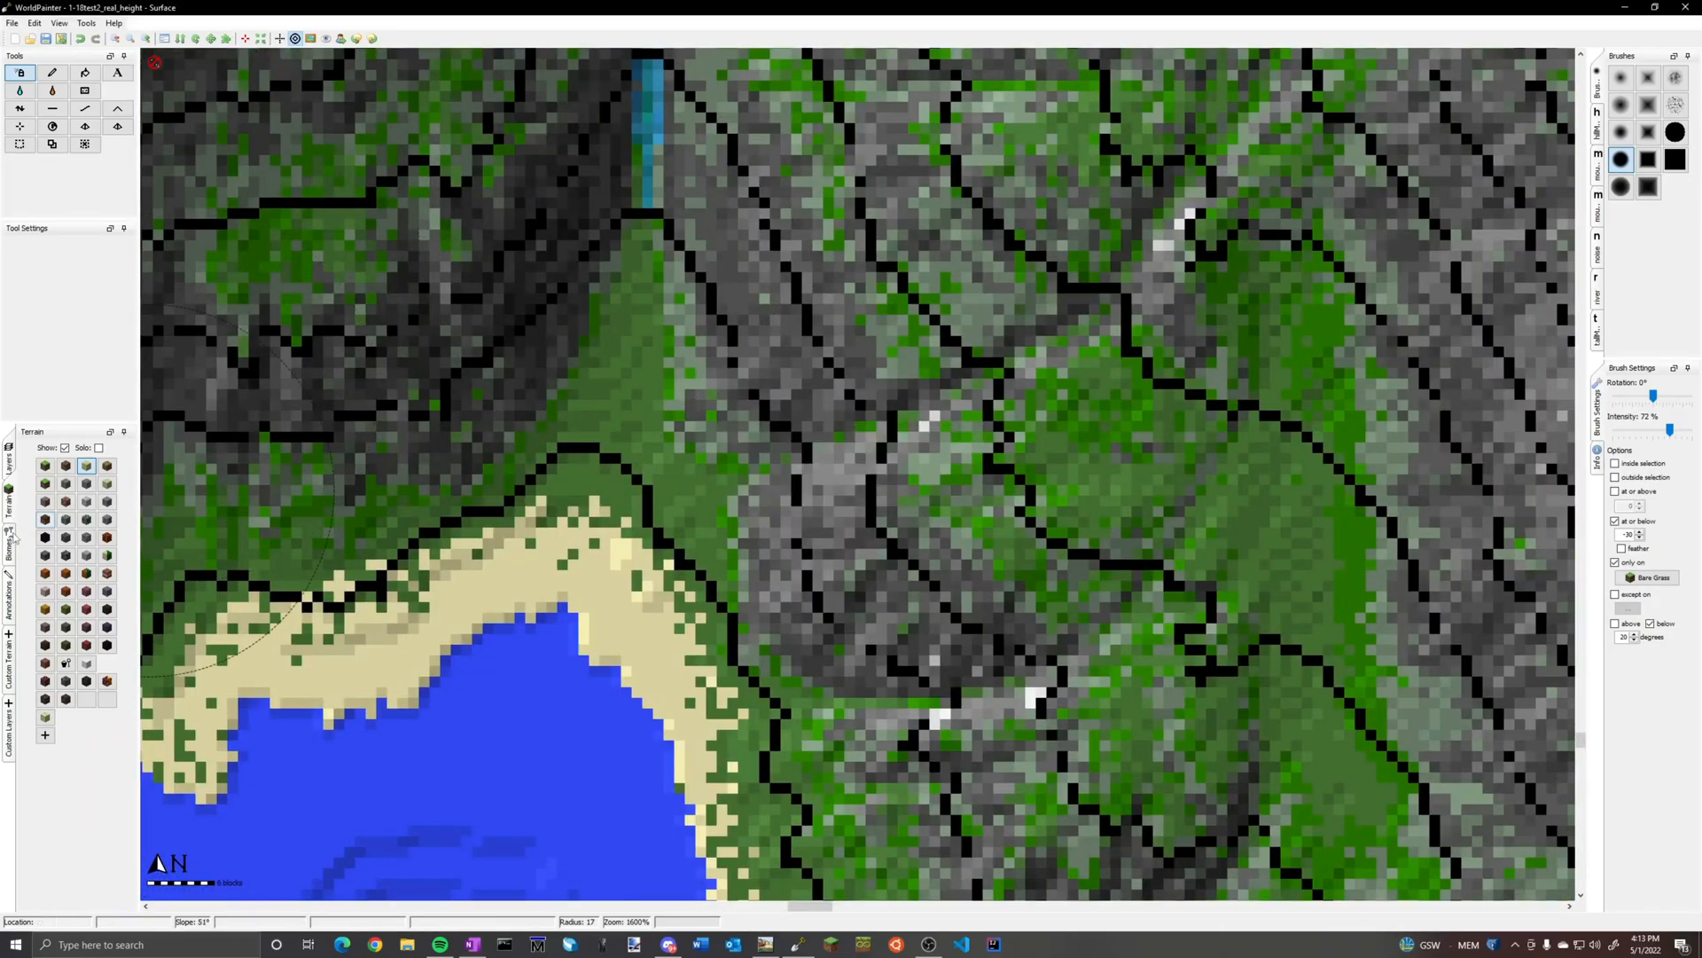
pyautogui.click(9, 732)
pyautogui.click(85, 485)
pyautogui.click(52, 73)
pyautogui.click(1675, 132)
pyautogui.scroll(-12, 674, 290)
pyautogui.click(1616, 562)
pyautogui.click(1616, 521)
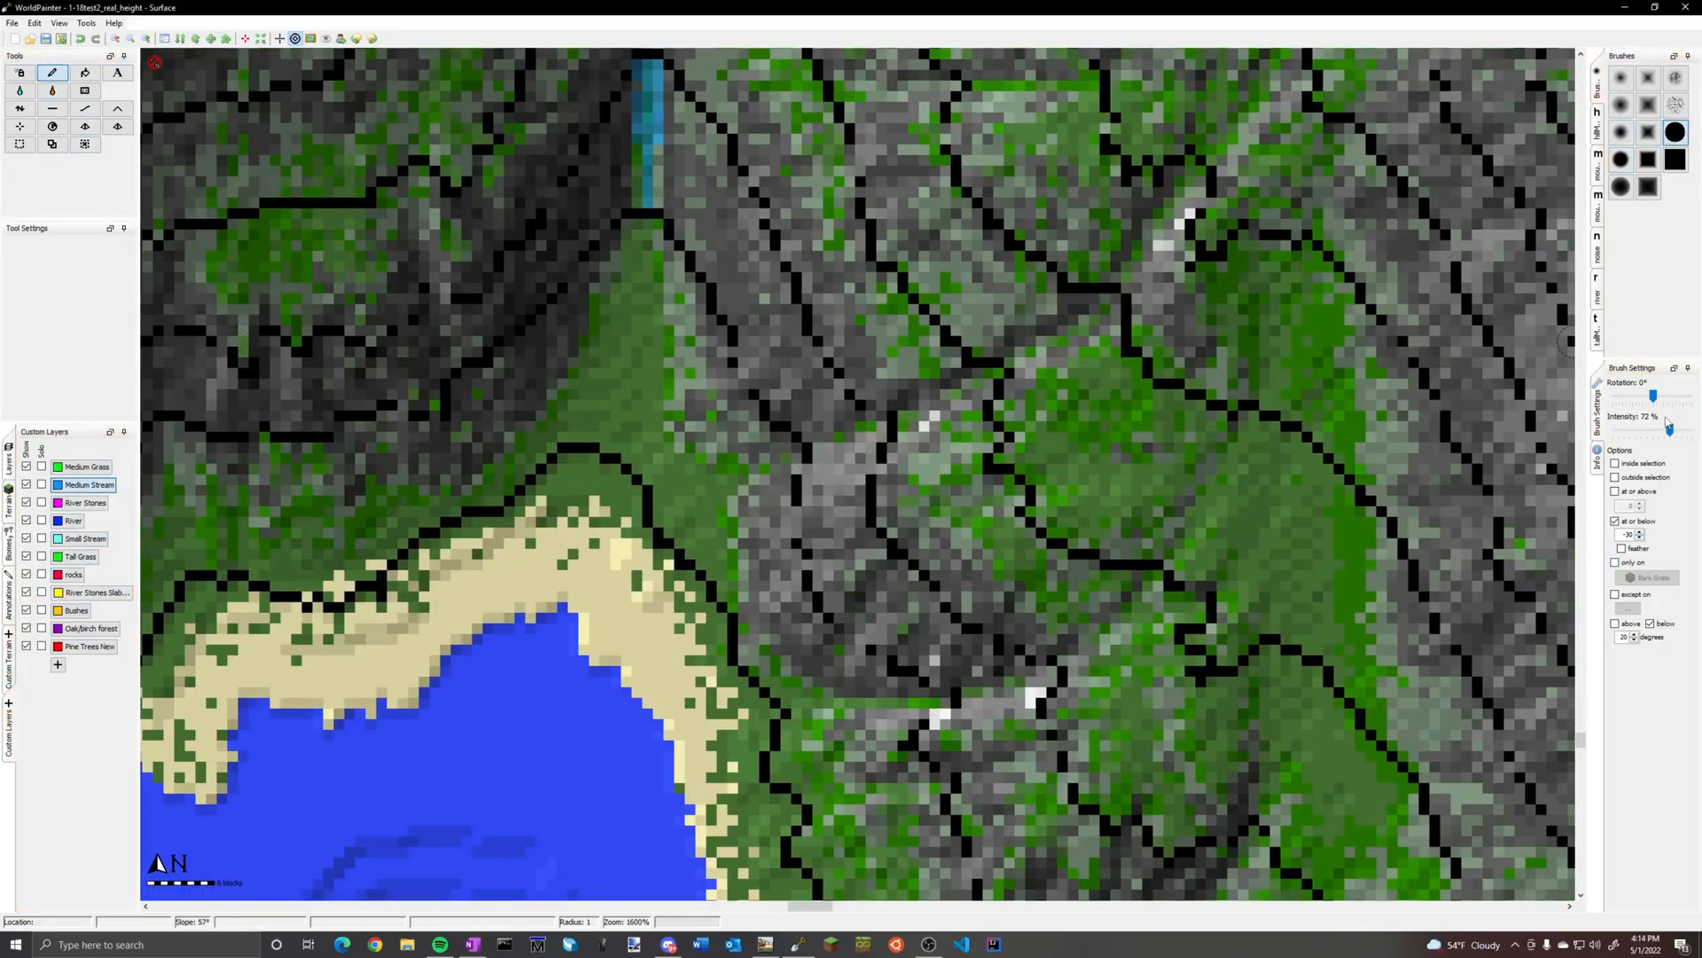
pyautogui.click(1650, 623)
pyautogui.moveTo(648, 225)
pyautogui.mouseDown()
pyautogui.moveTo(551, 675)
pyautogui.moveTo(615, 399)
pyautogui.moveTo(538, 642)
pyautogui.mouseUp()
pyautogui.hotkey('ctrl', 'z')
# Turn the brush limits back on: at or below -30, only on Bare Grass and below 20 degrees
pyautogui.click(1650, 623)
pyautogui.click(1615, 562)
pyautogui.click(1616, 521)
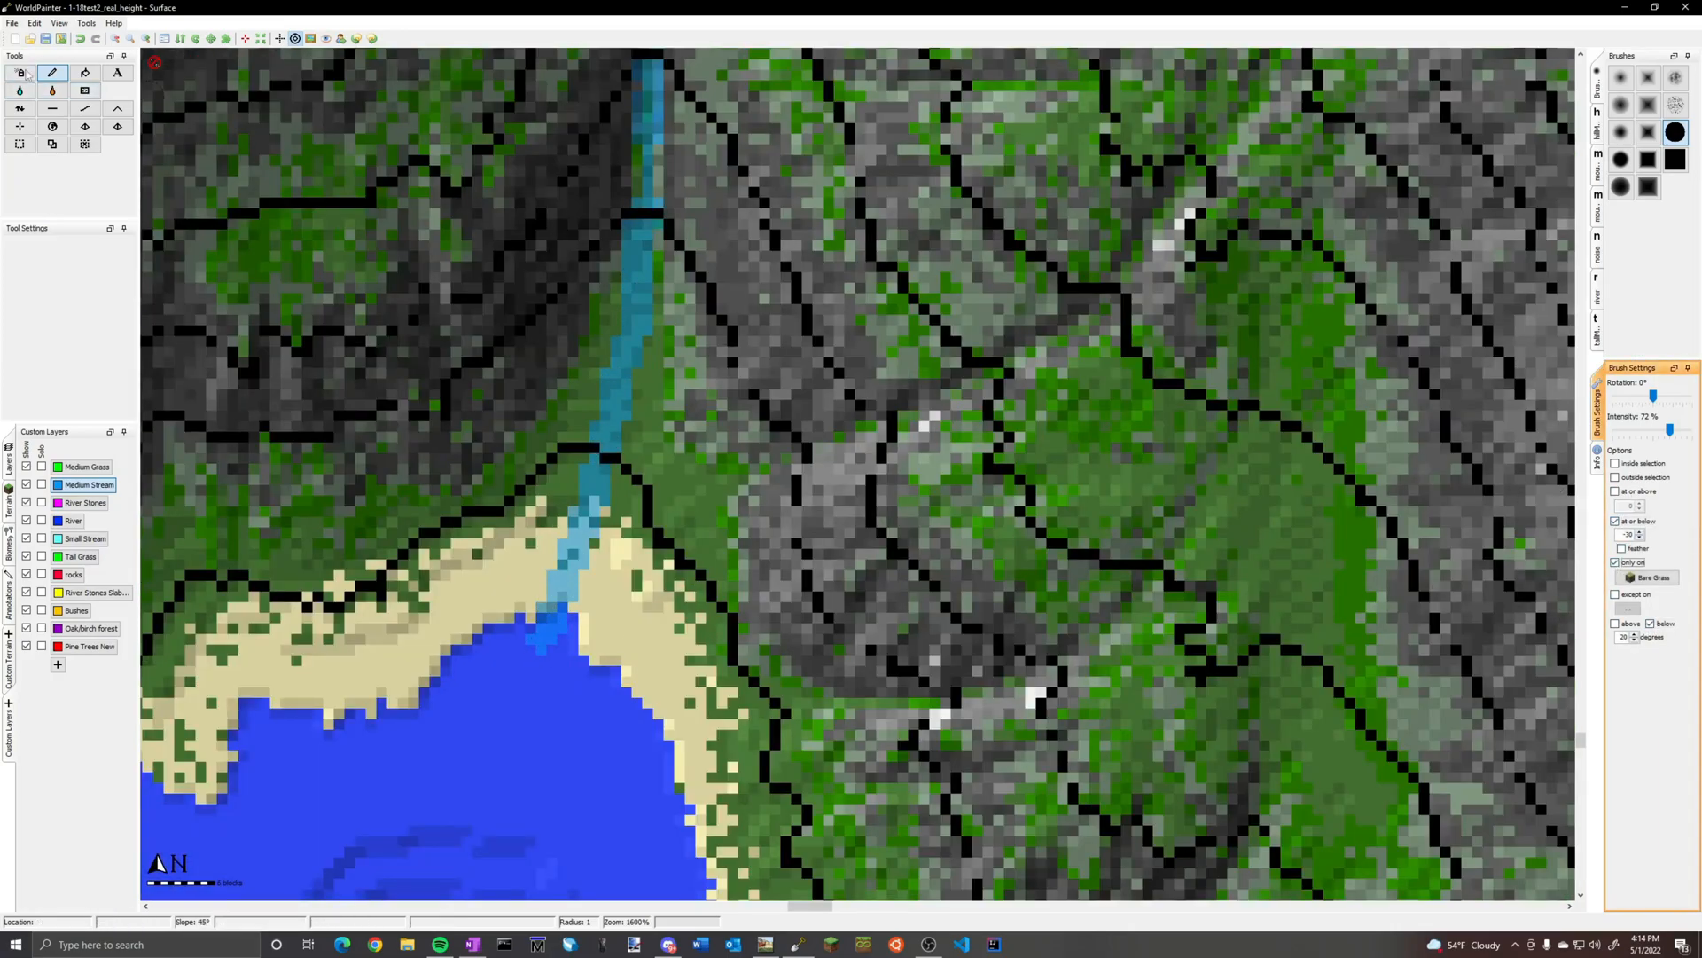
# Spray sand along the shore west of the stream's bay, around the headland and up into the next narrow inlet
pyautogui.click(20, 73)
pyautogui.click(1621, 160)
pyautogui.keyDown('ctrl'); pyautogui.scroll(-3, 922, 448); pyautogui.keyUp('ctrl')
pyautogui.keyDown('ctrl'); pyautogui.scroll(1, 811, 488); pyautogui.keyUp('ctrl')
pyautogui.click(9, 504)
pyautogui.click(86, 465)
pyautogui.moveTo(821, 501)
pyautogui.mouseDown()
pyautogui.moveTo(771, 567)
pyautogui.moveTo(521, 612)
pyautogui.moveTo(381, 736)
pyautogui.mouseUp()
pyautogui.moveTo(508, 523); pyautogui.dragTo(794, 795, button='middle')
pyautogui.keyDown('ctrl'); pyautogui.scroll(2, 796, 793); pyautogui.keyUp('ctrl')
pyautogui.moveTo(807, 678); pyautogui.dragTo(865, 303, button='middle')
# Extend the inlet's stream down into the water with the Medium Stream layer, using the pencil with a radius 0 circle brush and all limits off
pyautogui.click(9, 727)
pyautogui.click(89, 485)
pyautogui.click(1650, 623)
pyautogui.click(1615, 562)
pyautogui.click(1616, 521)
pyautogui.click(52, 73)
pyautogui.click(1674, 132)
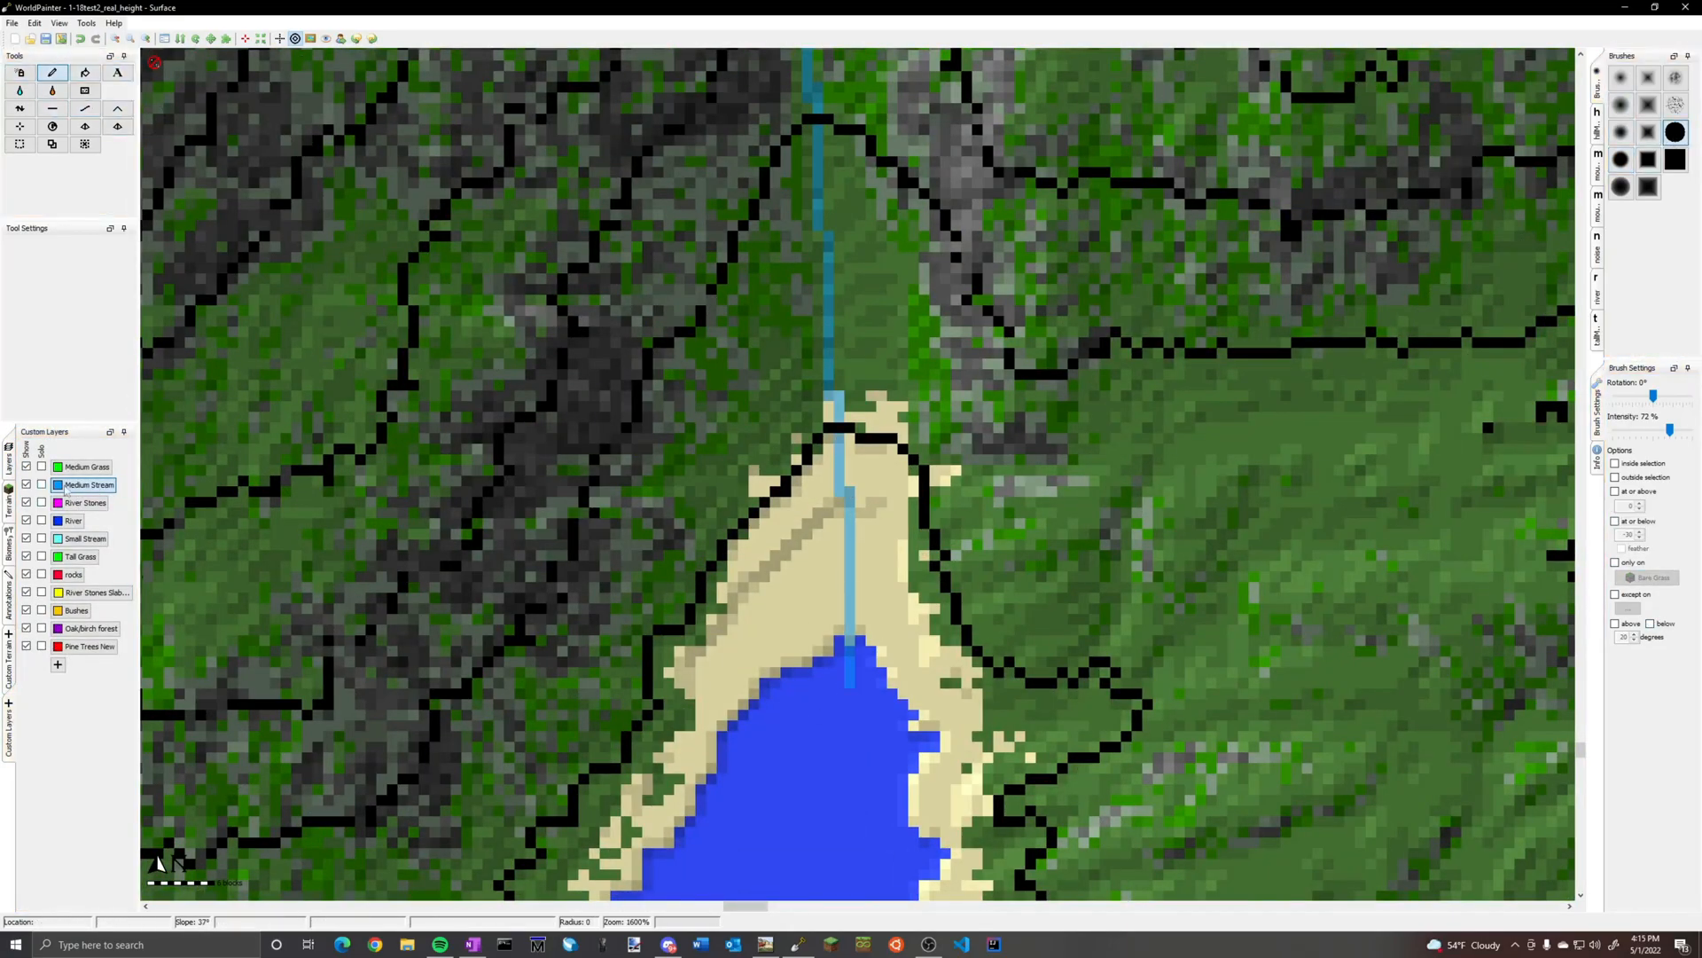
# Spray sand on the inlet's western shore, restoring the limits at or below -30, only on Bare Grass and below 20 degrees
pyautogui.click(9, 504)
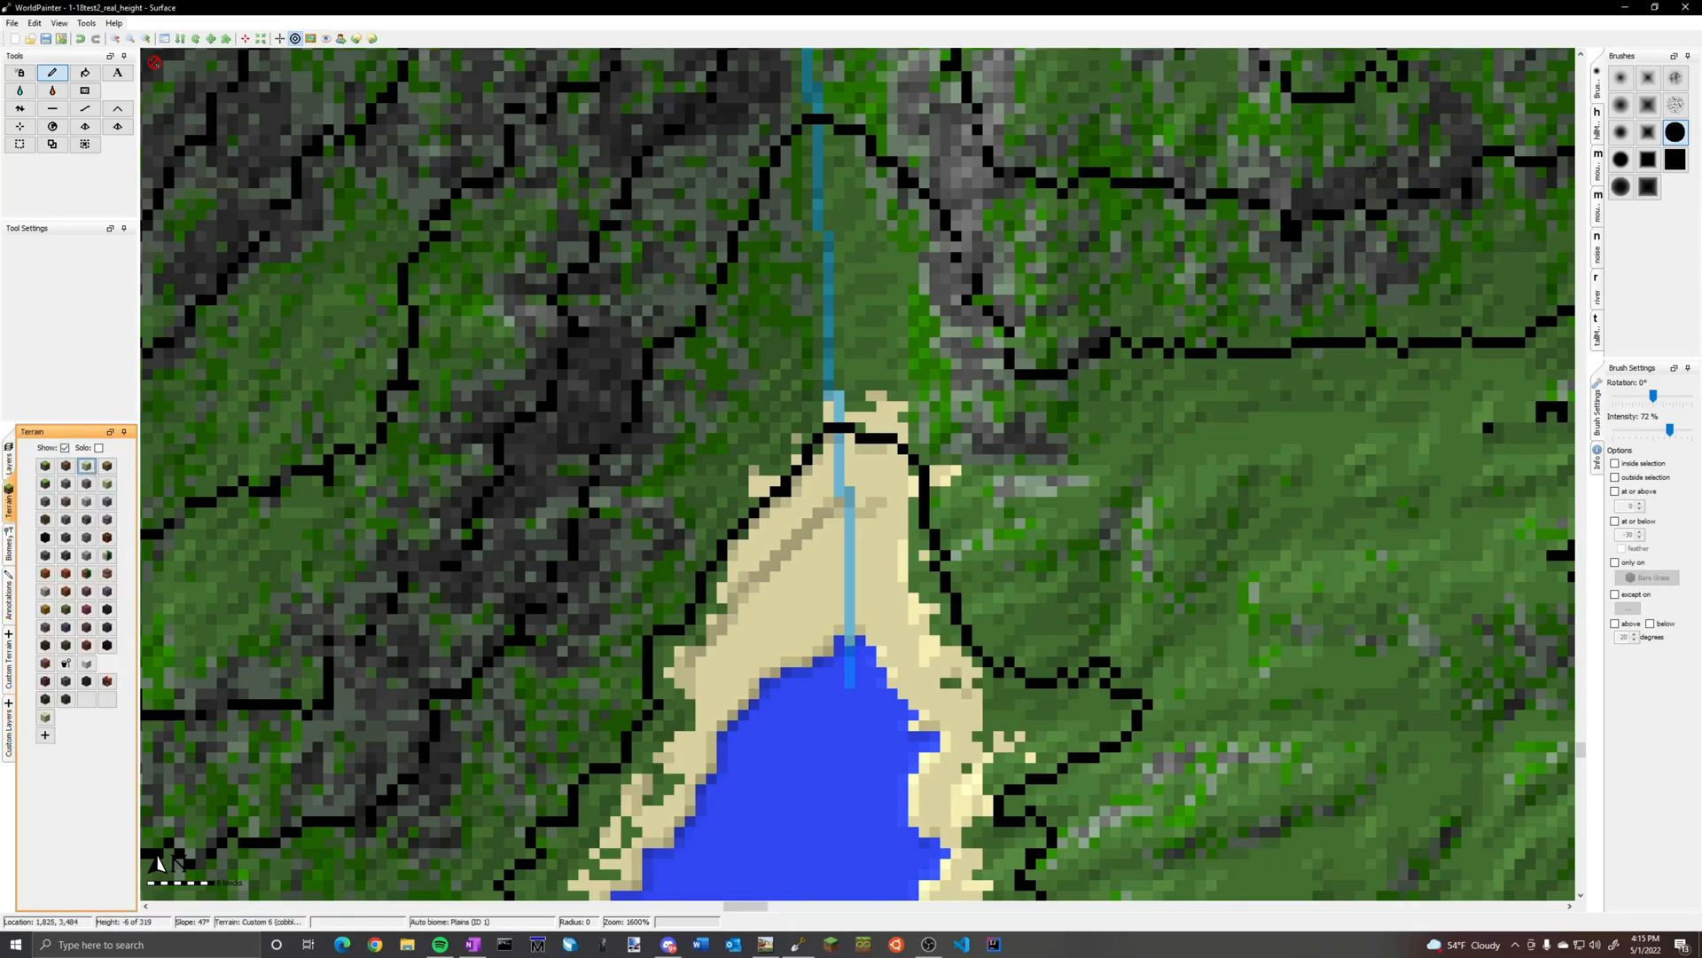
pyautogui.click(20, 73)
pyautogui.click(1621, 160)
pyautogui.click(1615, 522)
pyautogui.click(1615, 562)
pyautogui.click(1616, 623)
pyautogui.moveTo(898, 703); pyautogui.dragTo(1170, 273, button='middle')
pyautogui.keyDown('ctrl'); pyautogui.scroll(-2, 885, 457); pyautogui.keyUp('ctrl')
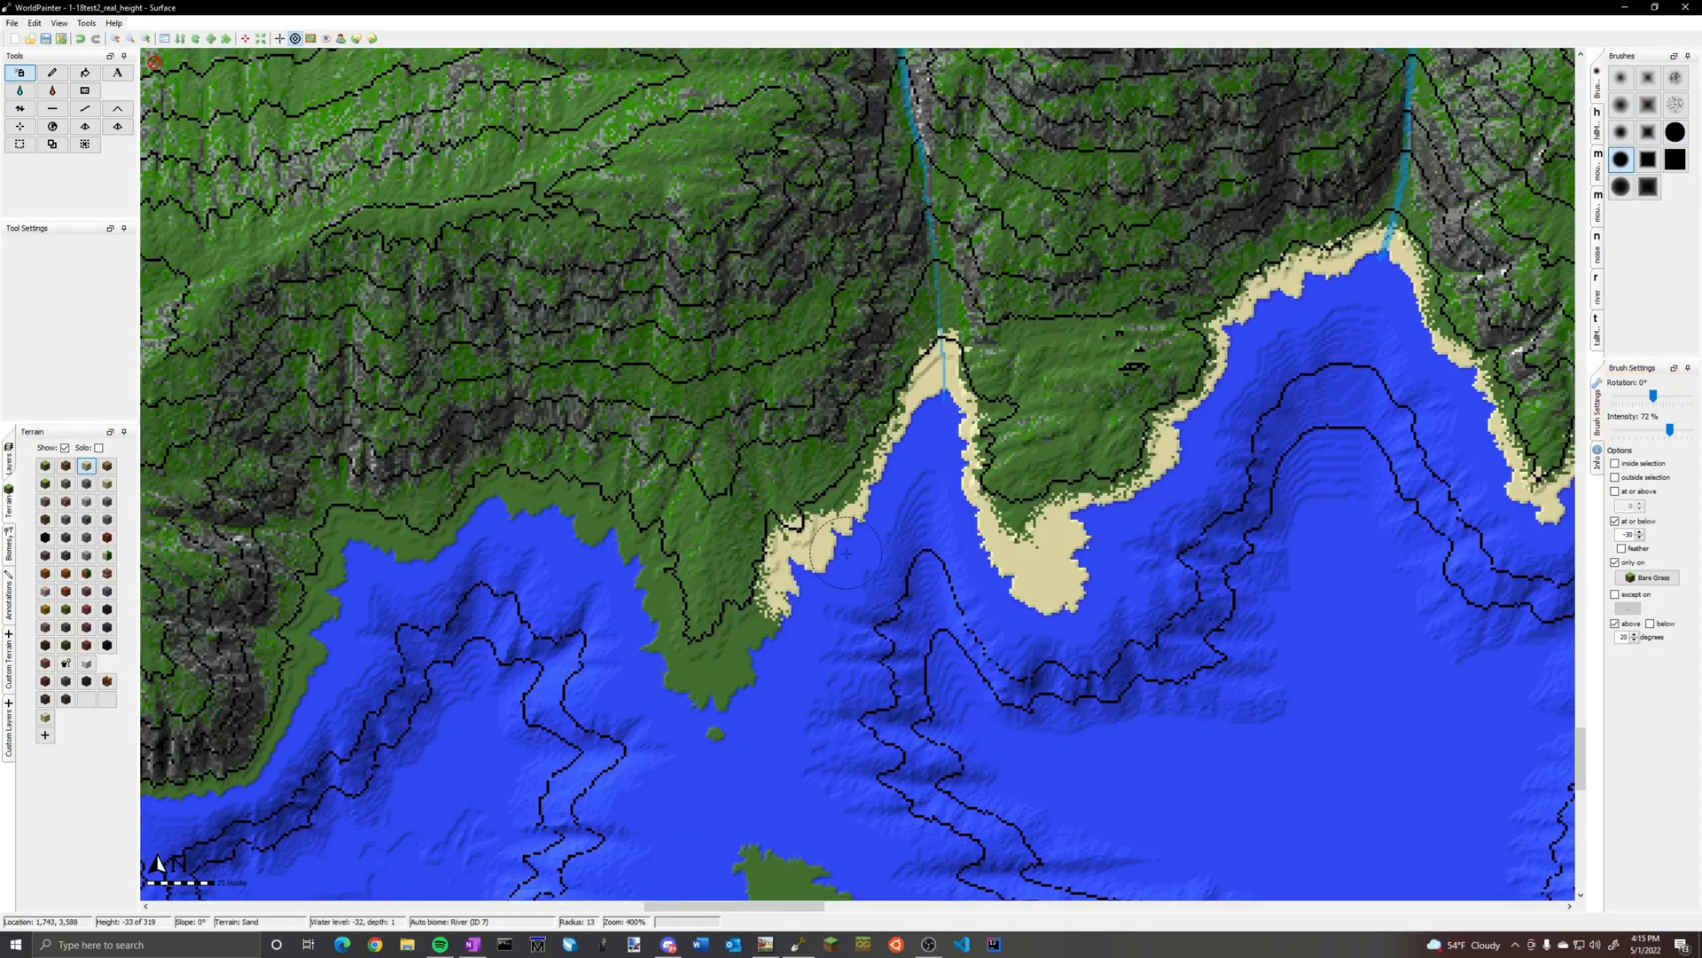
pyautogui.click(1650, 623)
pyautogui.click(86, 465)
# Spray sand around the next headland, the bay west of it and the small offshore islands
pyautogui.scroll(-5, 790, 571)
pyautogui.moveTo(784, 594)
pyautogui.mouseDown()
pyautogui.moveTo(676, 643)
pyautogui.moveTo(310, 689)
pyautogui.moveTo(226, 785)
pyautogui.mouseUp()
pyautogui.moveTo(399, 825); pyautogui.dragTo(677, 455, button='middle')
pyautogui.moveTo(1055, 523); pyautogui.dragTo(1143, 603)
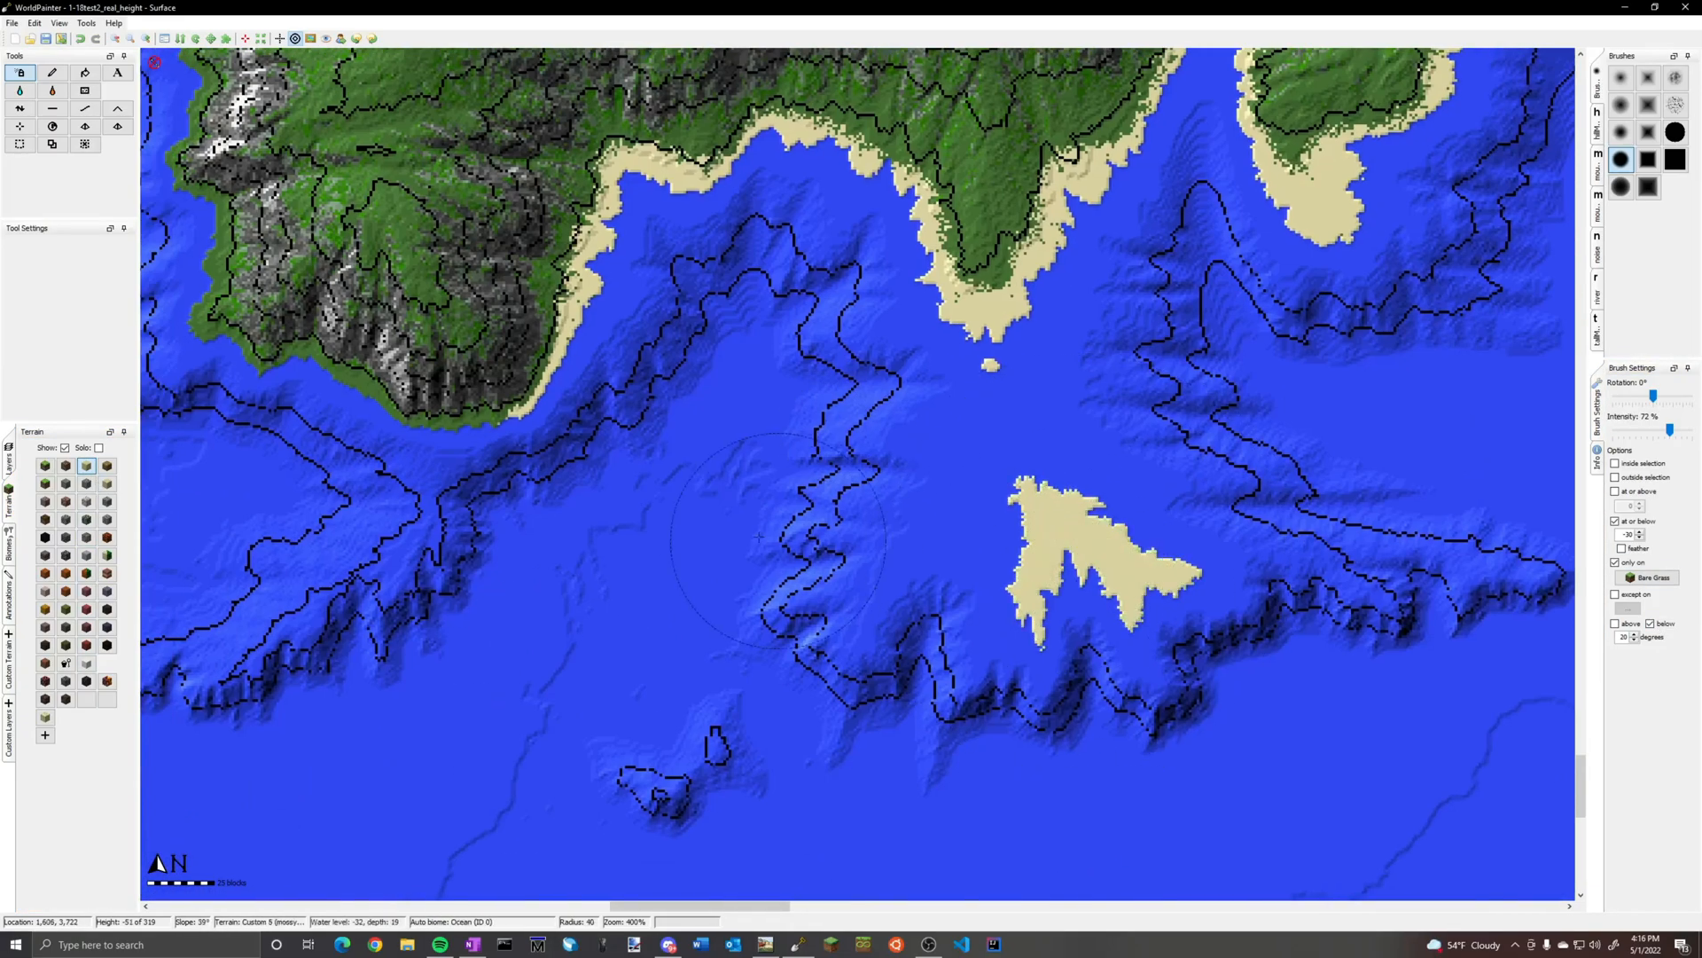
# Spray sand around the southwest cape and the small peninsula on the southwest coast
pyautogui.moveTo(492, 421); pyautogui.dragTo(341, 390)
pyautogui.moveTo(302, 381); pyautogui.dragTo(1175, 678, button='middle')
pyautogui.moveTo(1064, 648); pyautogui.dragTo(998, 284)
pyautogui.moveTo(940, 97); pyautogui.dragTo(1073, 841, button='middle')
pyautogui.moveTo(1059, 833)
pyautogui.mouseDown()
pyautogui.moveTo(1077, 372)
pyautogui.moveTo(1059, 111)
pyautogui.moveTo(612, 496)
pyautogui.moveTo(1056, 410)
pyautogui.mouseUp()
pyautogui.moveTo(1187, 244); pyautogui.dragTo(870, 647, button='middle')
pyautogui.moveTo(870, 647); pyautogui.dragTo(911, 293)
pyautogui.moveTo(918, 266); pyautogui.dragTo(1077, 648, button='middle')
pyautogui.moveTo(1072, 639)
pyautogui.mouseDown()
pyautogui.moveTo(878, 177)
pyautogui.moveTo(253, 558)
pyautogui.mouseUp()
# Spray sand along the southwestern bays and around both shores of the long western peninsula
pyautogui.moveTo(346, 301); pyautogui.dragTo(1017, 805, button='middle')
pyautogui.moveTo(1017, 789)
pyautogui.mouseDown()
pyautogui.moveTo(873, 426)
pyautogui.moveTo(824, 177)
pyautogui.mouseUp()
pyautogui.moveTo(826, 177); pyautogui.dragTo(969, 392, button='middle')
pyautogui.moveTo(968, 392)
pyautogui.mouseDown()
pyautogui.moveTo(678, 479)
pyautogui.moveTo(643, 803)
pyautogui.mouseUp()
pyautogui.moveTo(642, 803); pyautogui.dragTo(836, 440, button='middle')
pyautogui.moveTo(836, 443)
pyautogui.mouseDown()
pyautogui.moveTo(816, 648)
pyautogui.moveTo(382, 877)
pyautogui.mouseUp()
pyautogui.moveTo(382, 878); pyautogui.dragTo(841, 602, button='middle')
pyautogui.moveTo(833, 607); pyautogui.dragTo(828, 452)
pyautogui.scroll(-3, 828, 454)
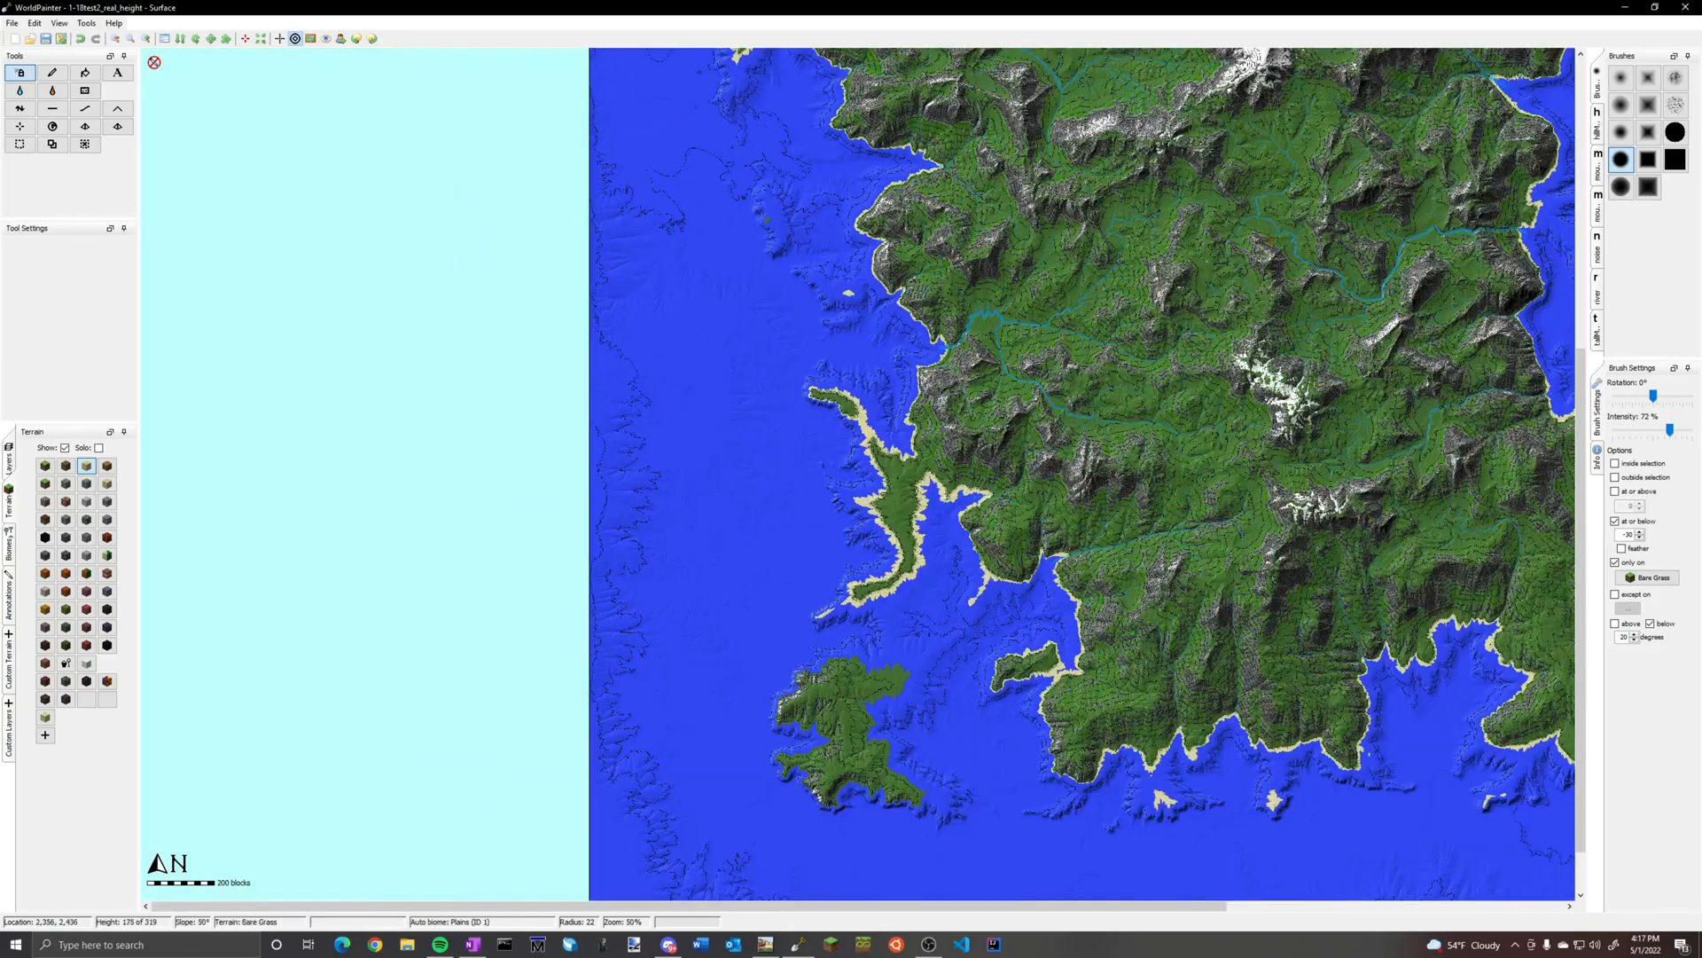
pyautogui.moveTo(680, 450); pyautogui.dragTo(160, 496, button='middle')
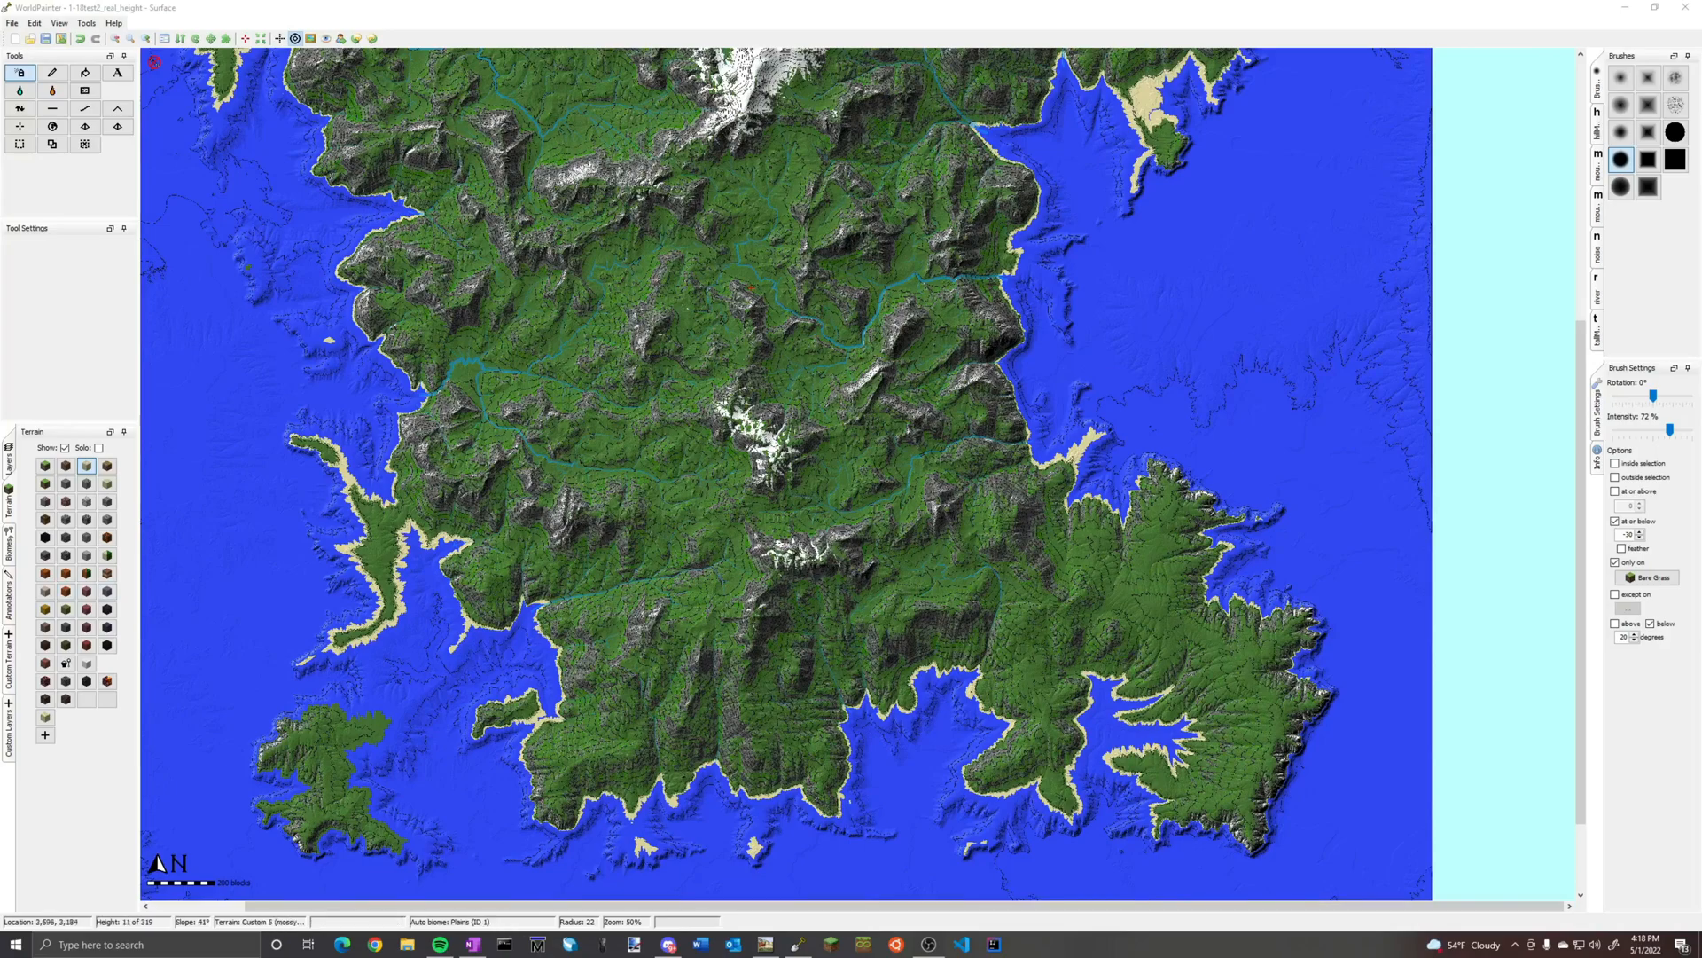
pyautogui.moveTo(1280, 312)
pyautogui.mouseDown(button='middle')
pyautogui.moveTo(1268, 481)
pyautogui.moveTo(1379, 652)
pyautogui.moveTo(1270, 729)
pyautogui.mouseUp(button='middle')
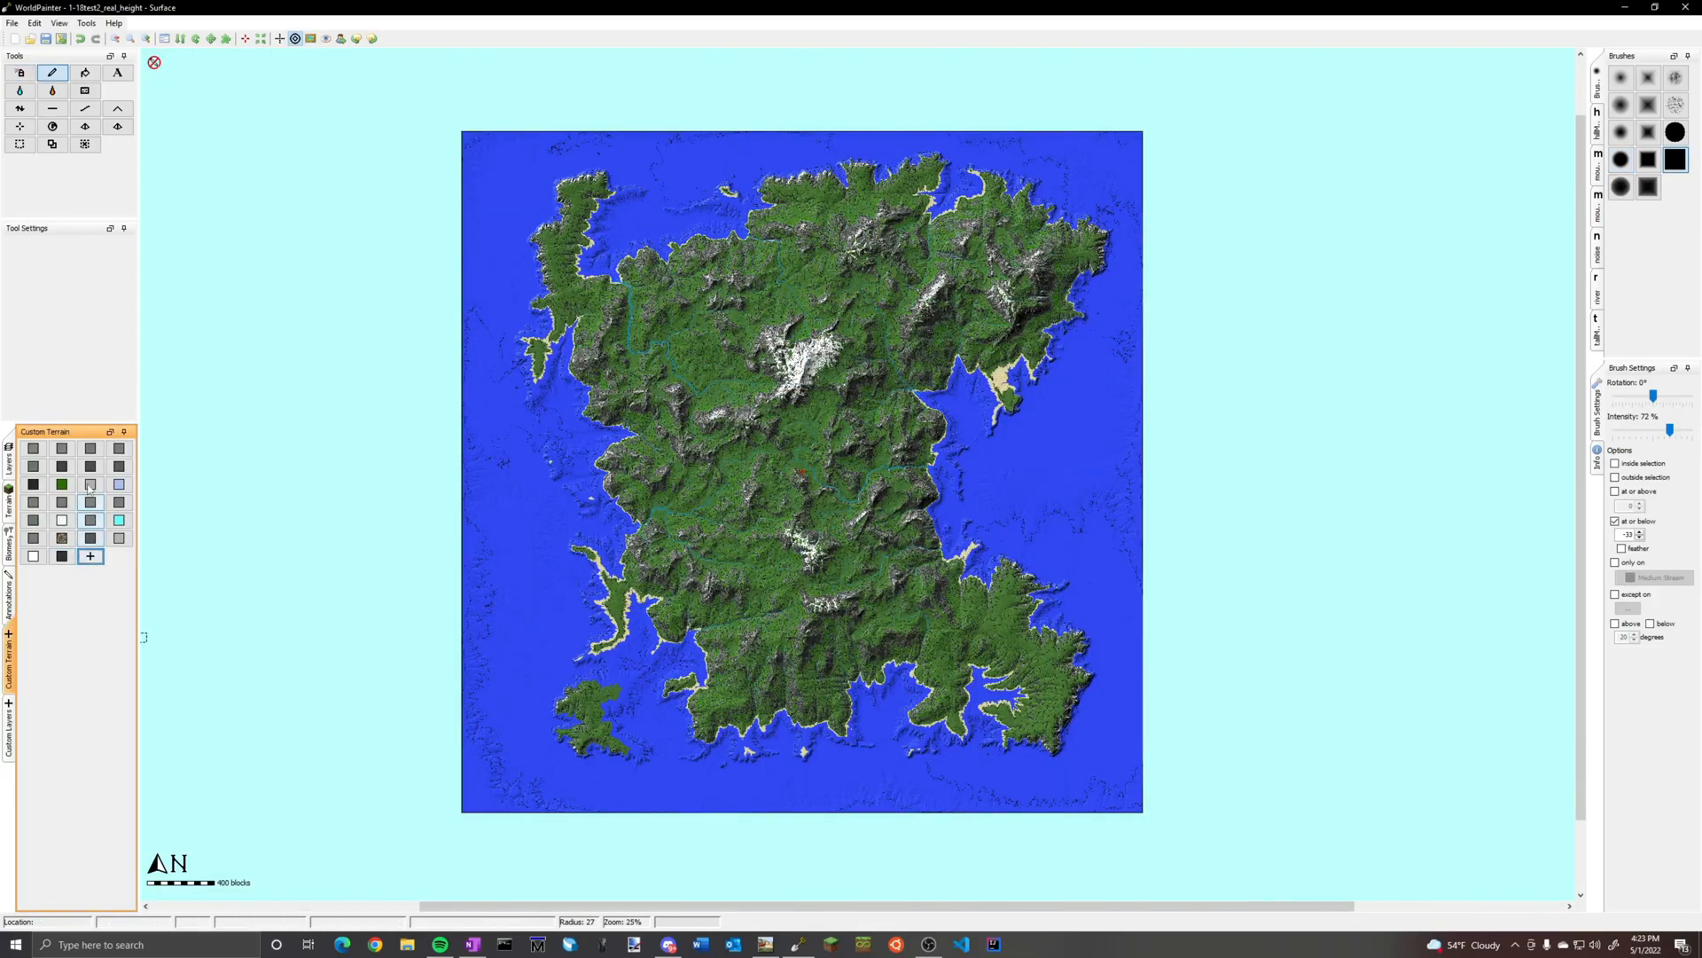
# Paint sand over the whole seabed with a large square pencil brush limited to at or below -33 and below 20 degrees
pyautogui.click(9, 517)
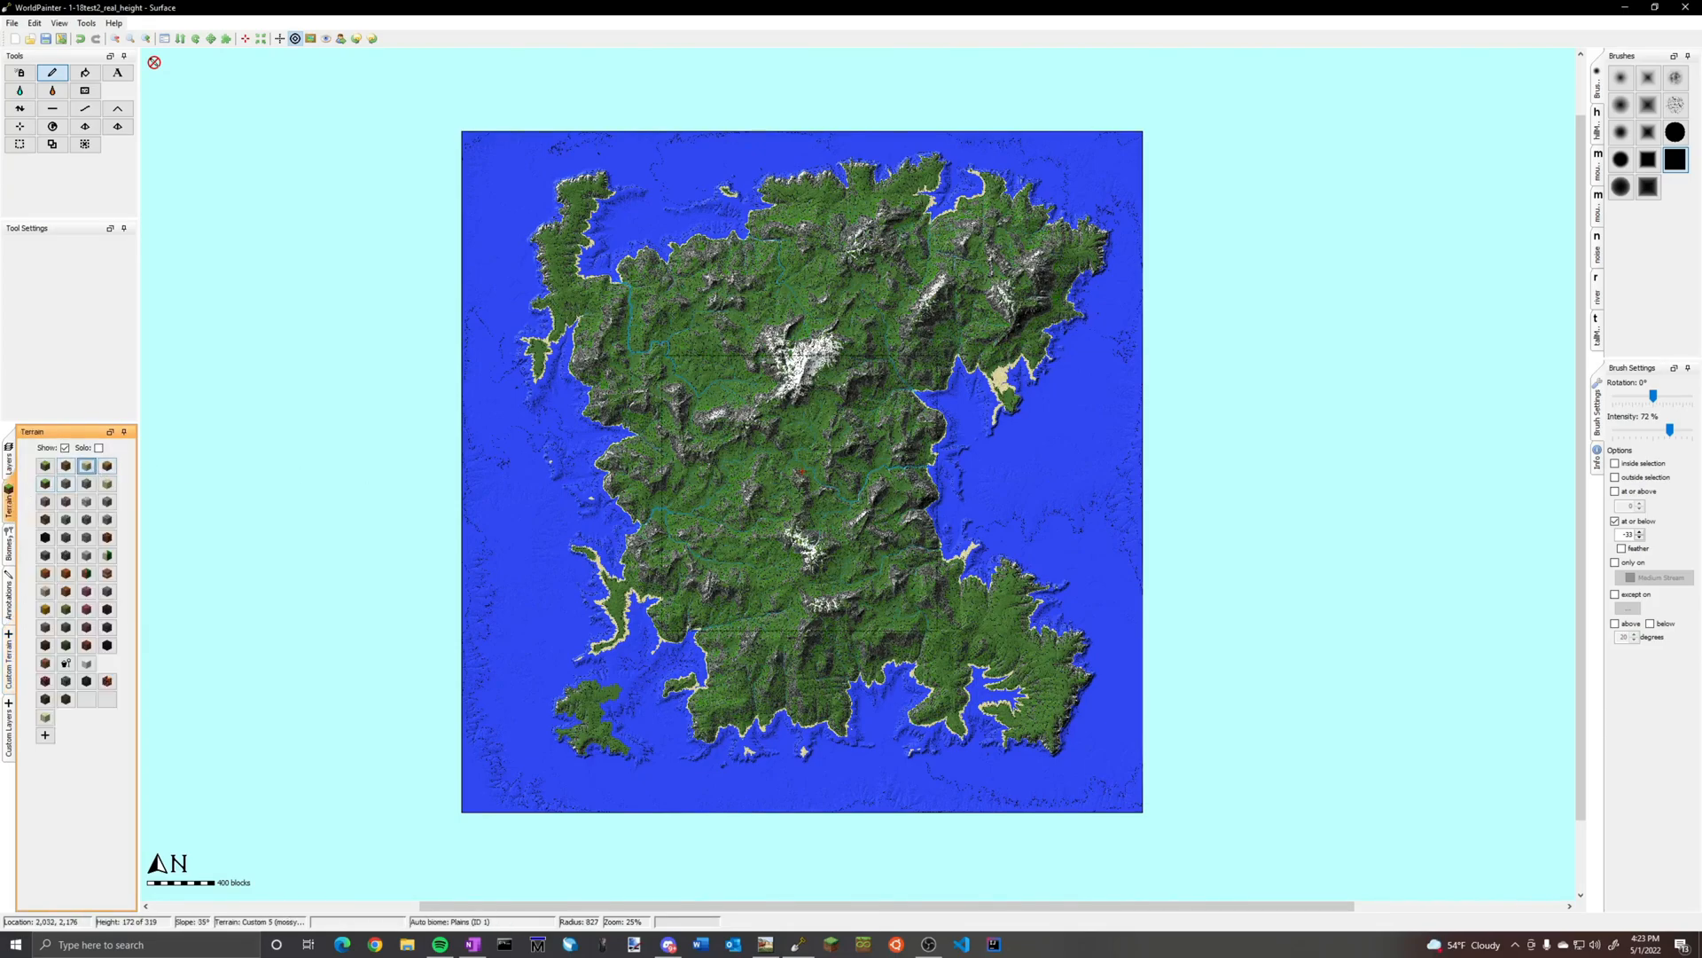
pyautogui.scroll(3, 795, 487)
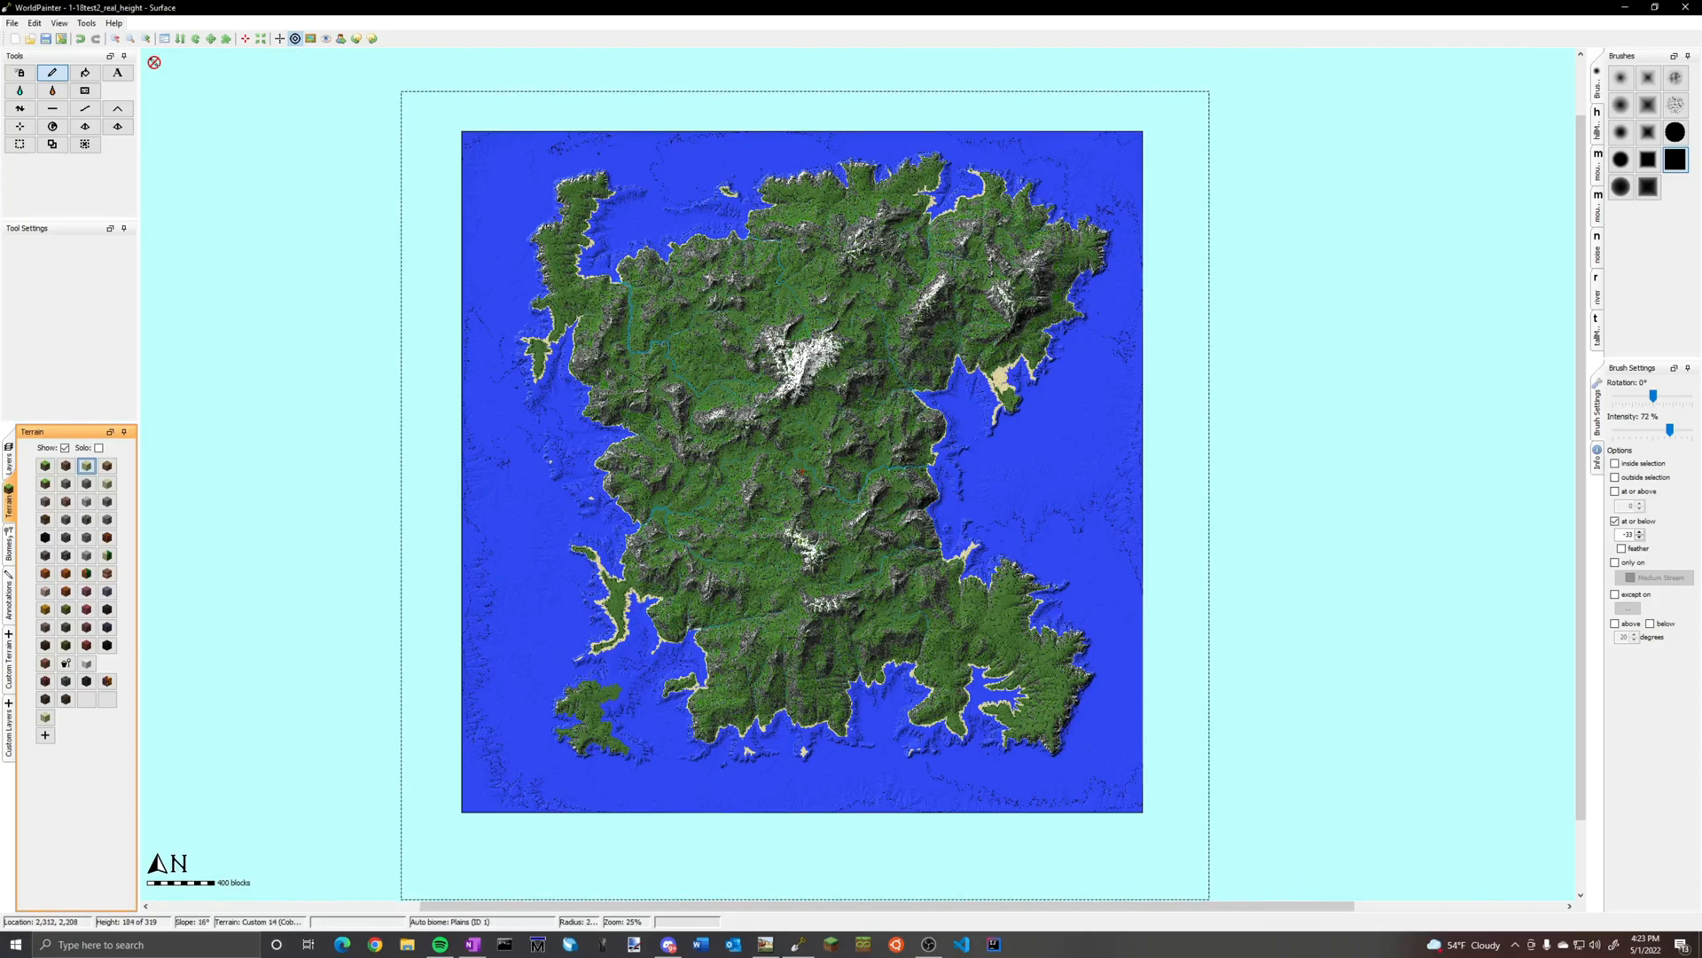
pyautogui.click(1650, 623)
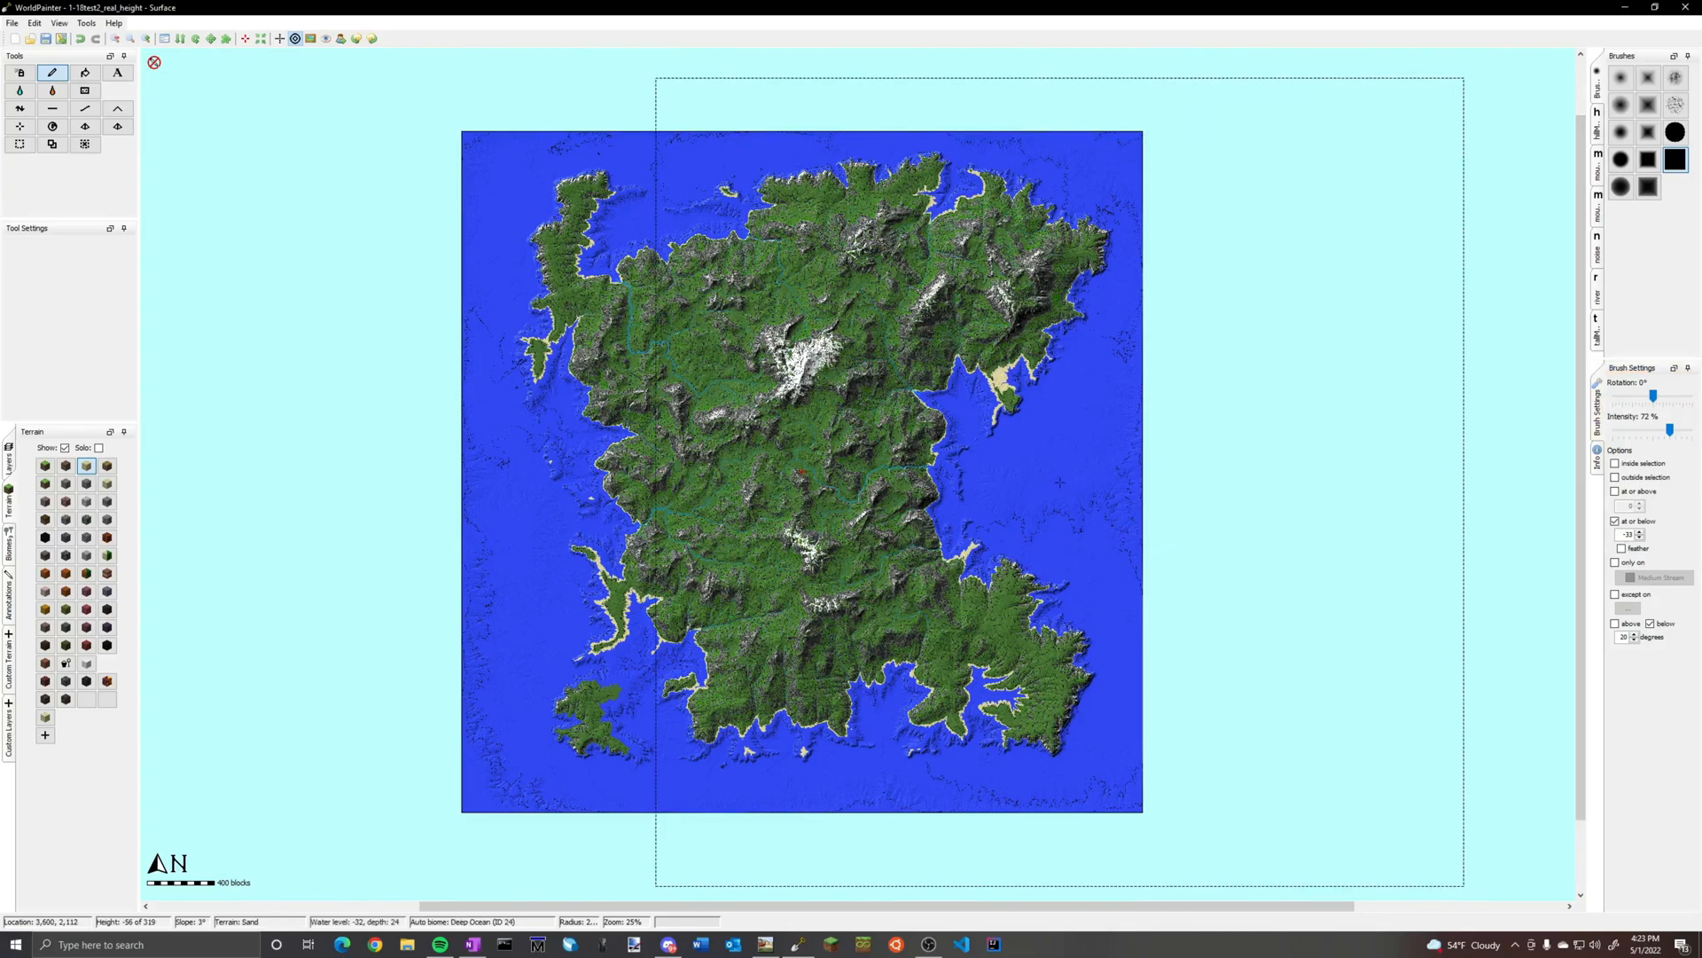
# Paint the steep seabed with the second custom terrain, limited to at or below -33 and above 19 degrees
pyautogui.click(1650, 623)
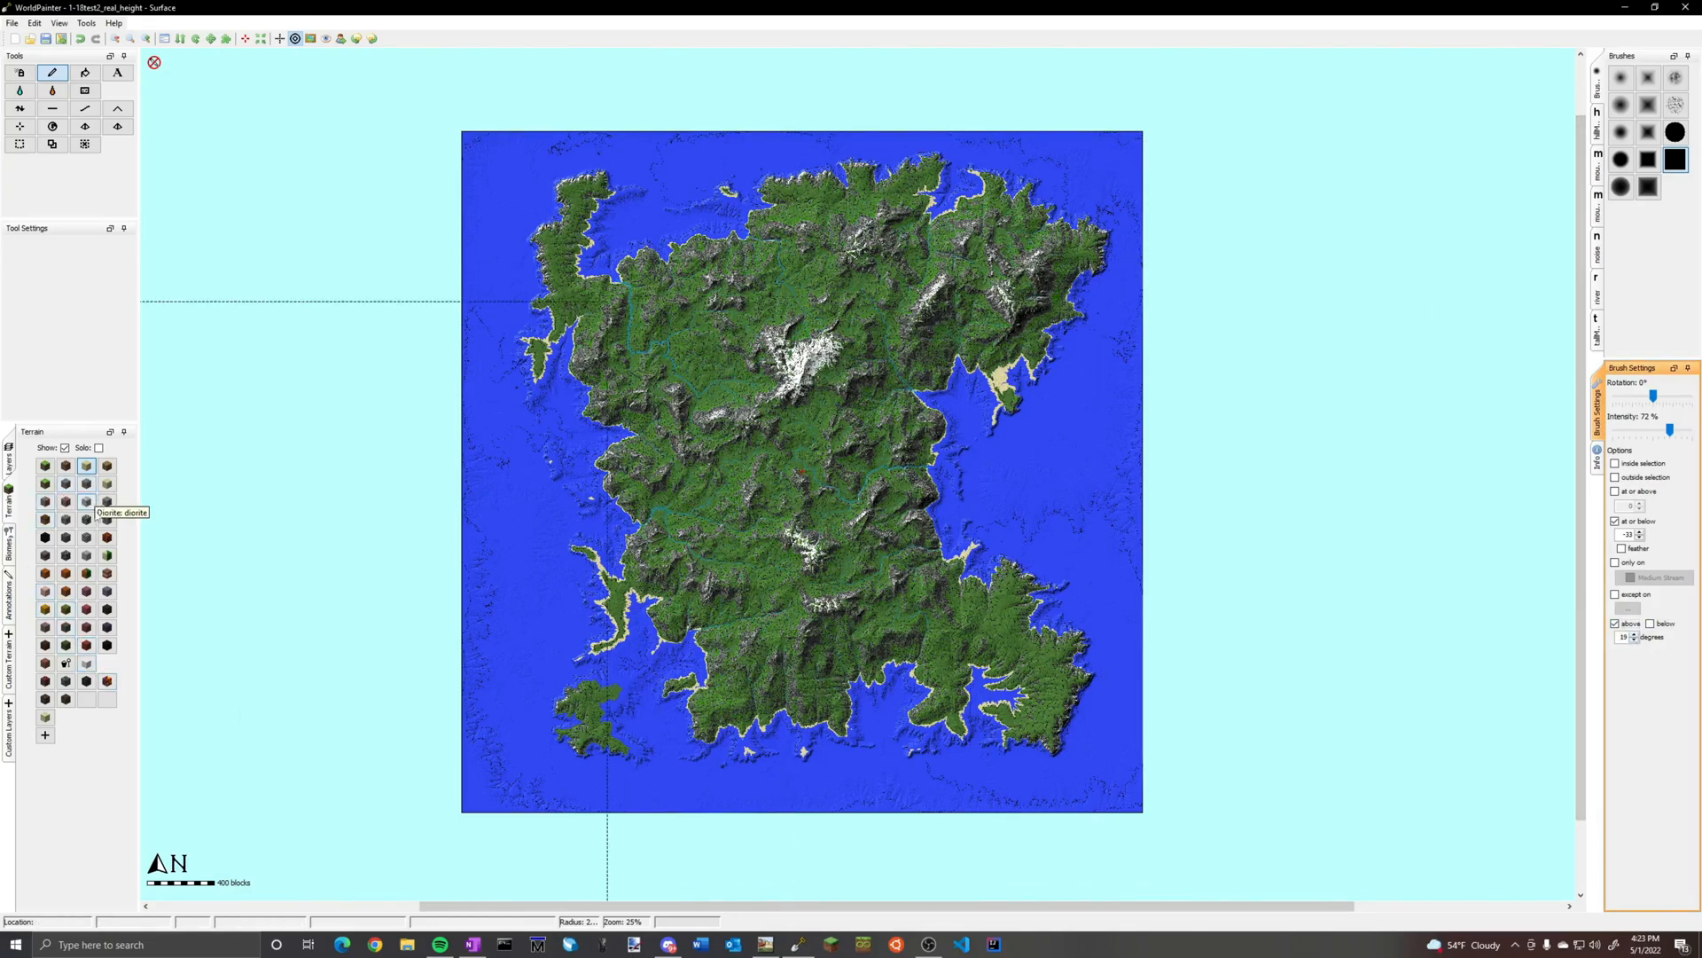
pyautogui.click(86, 484)
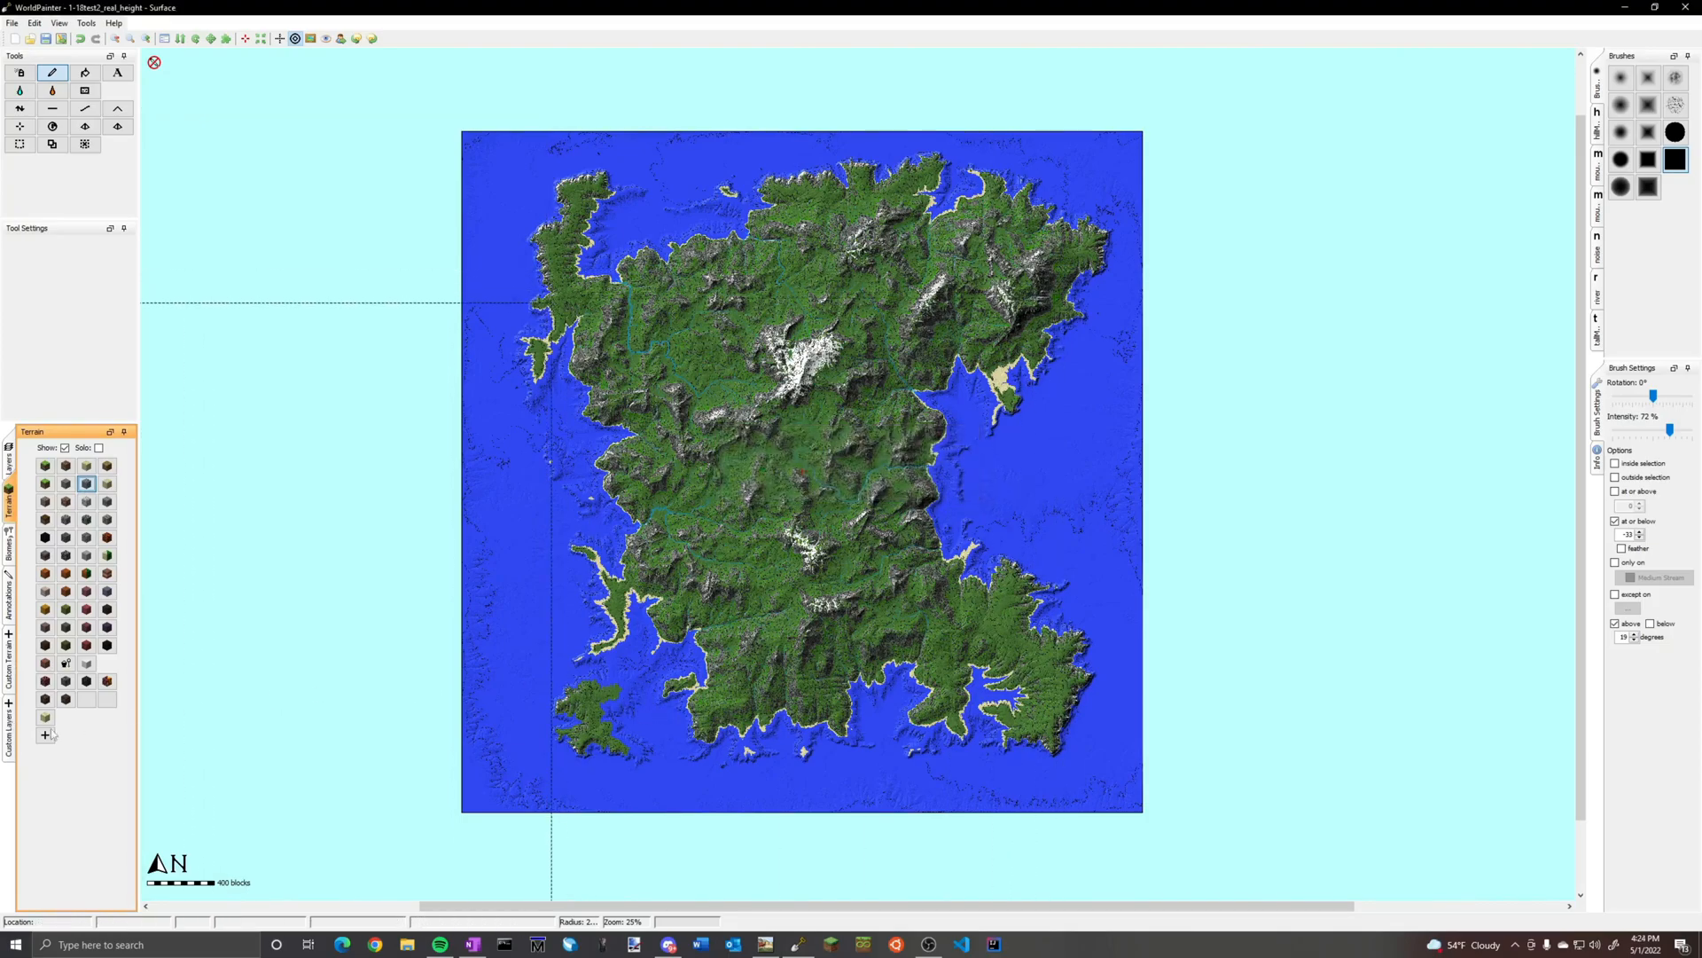
pyautogui.click(11, 718)
pyautogui.click(12, 672)
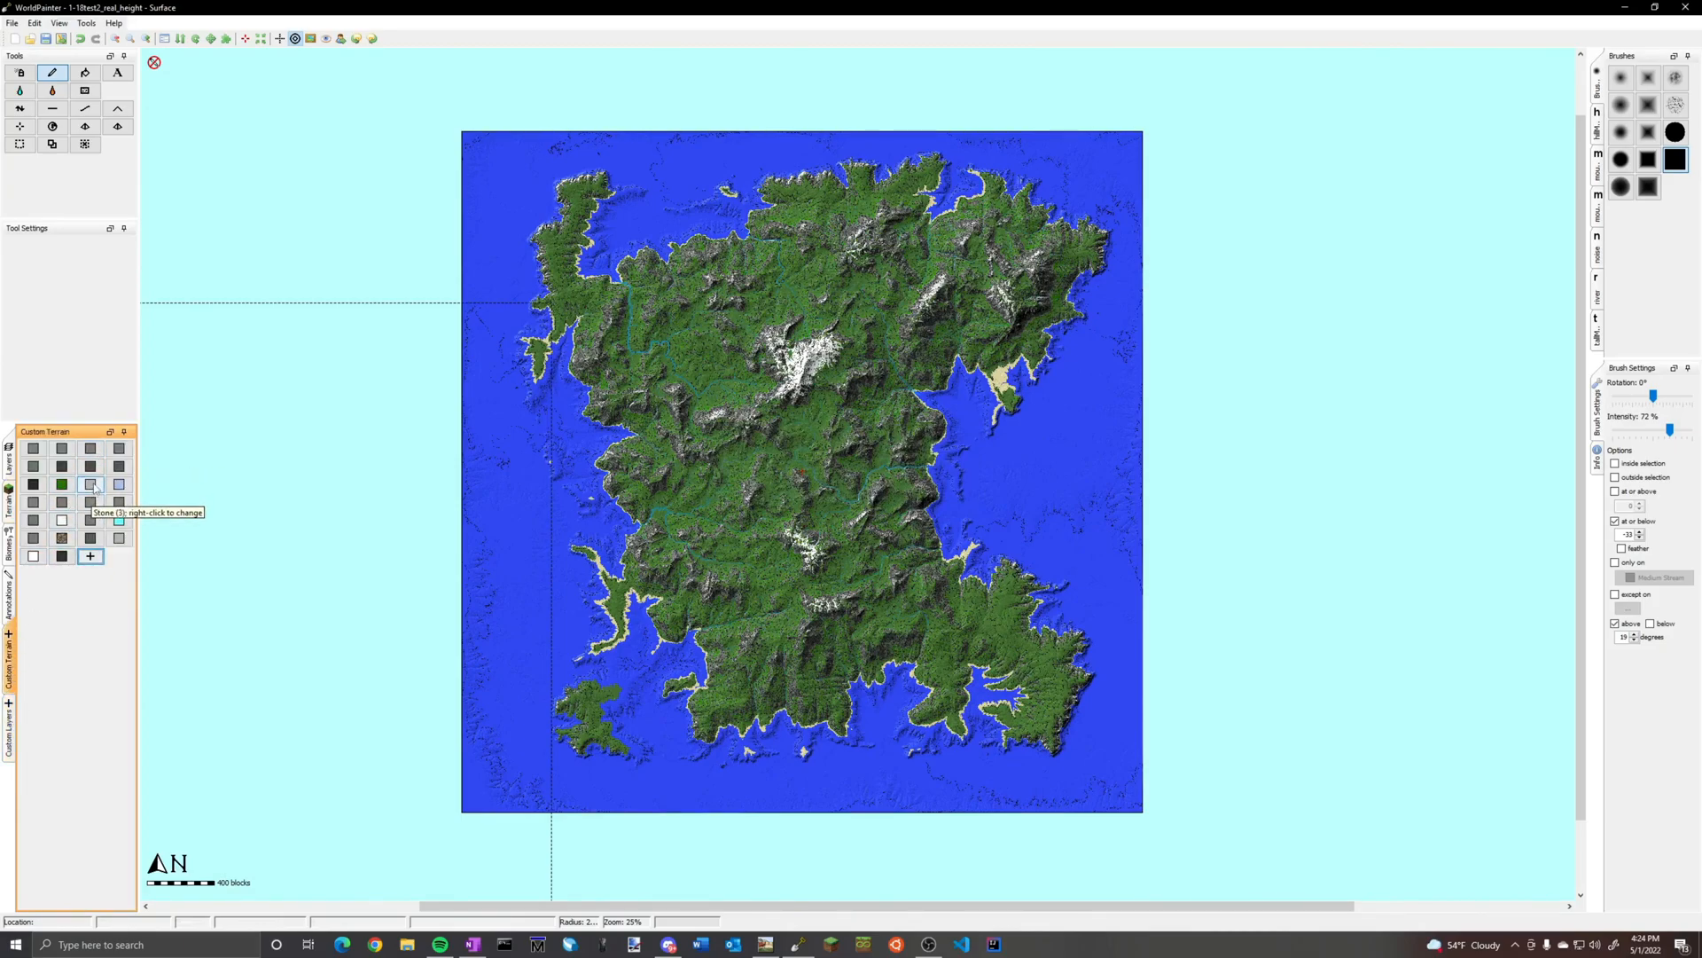
pyautogui.click(62, 448)
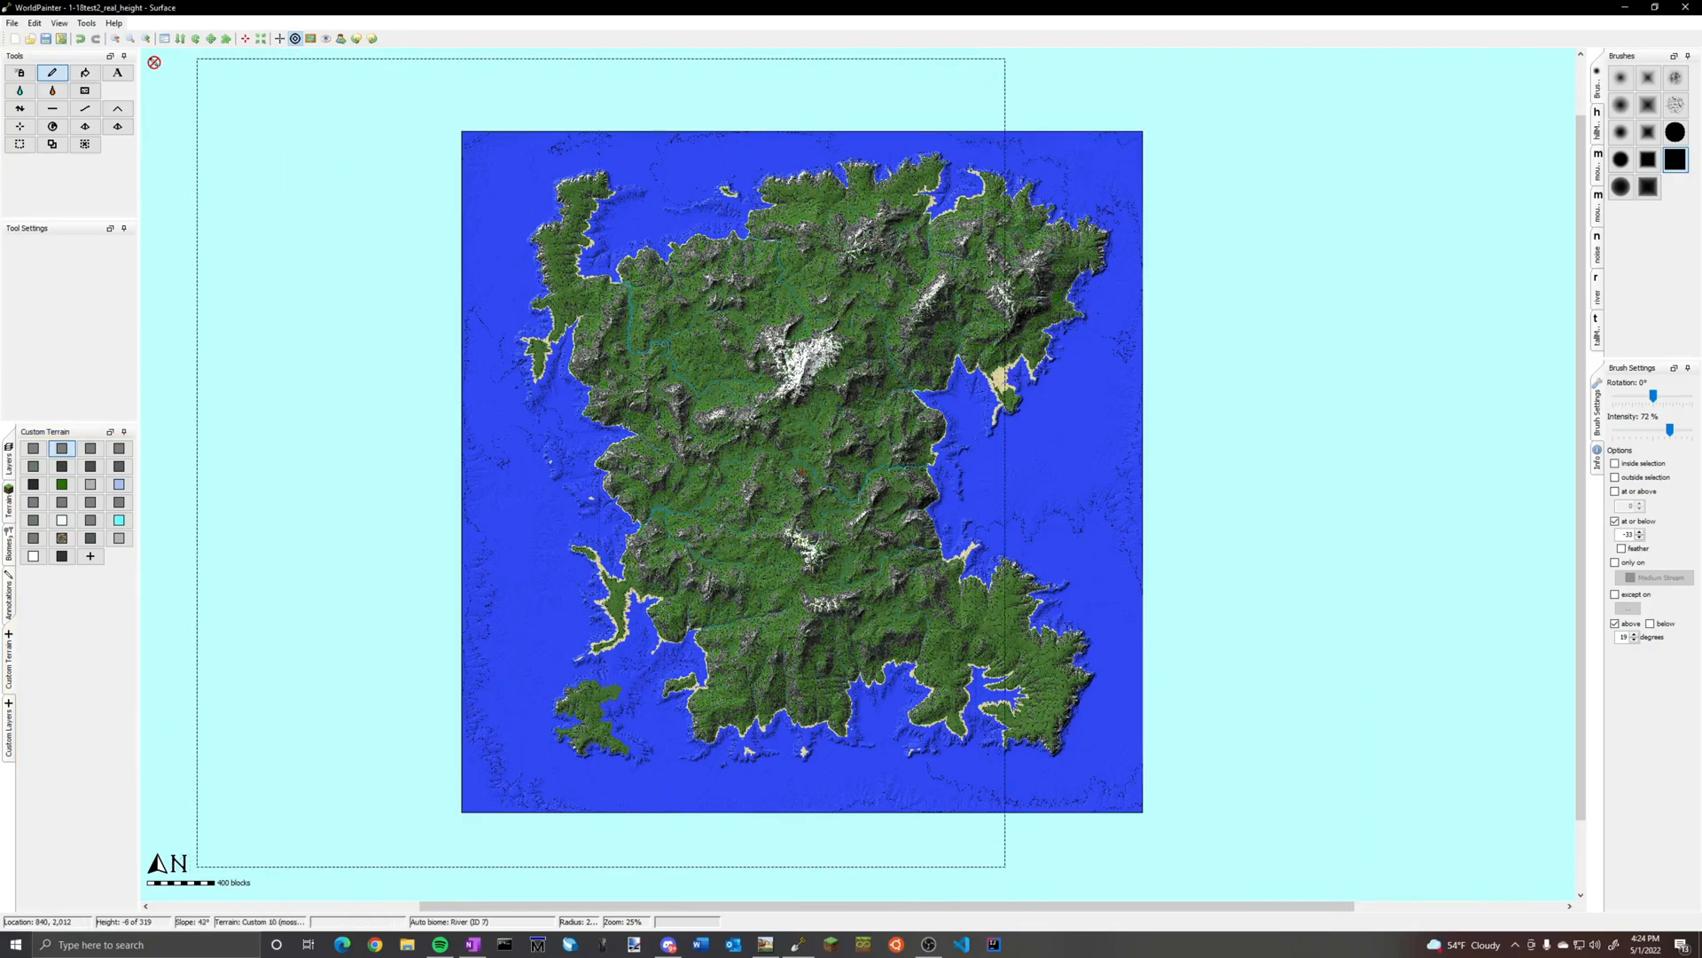
# Examine the seabed and underwater slopes off the east coast up close
pyautogui.scroll(2, 591, 471)
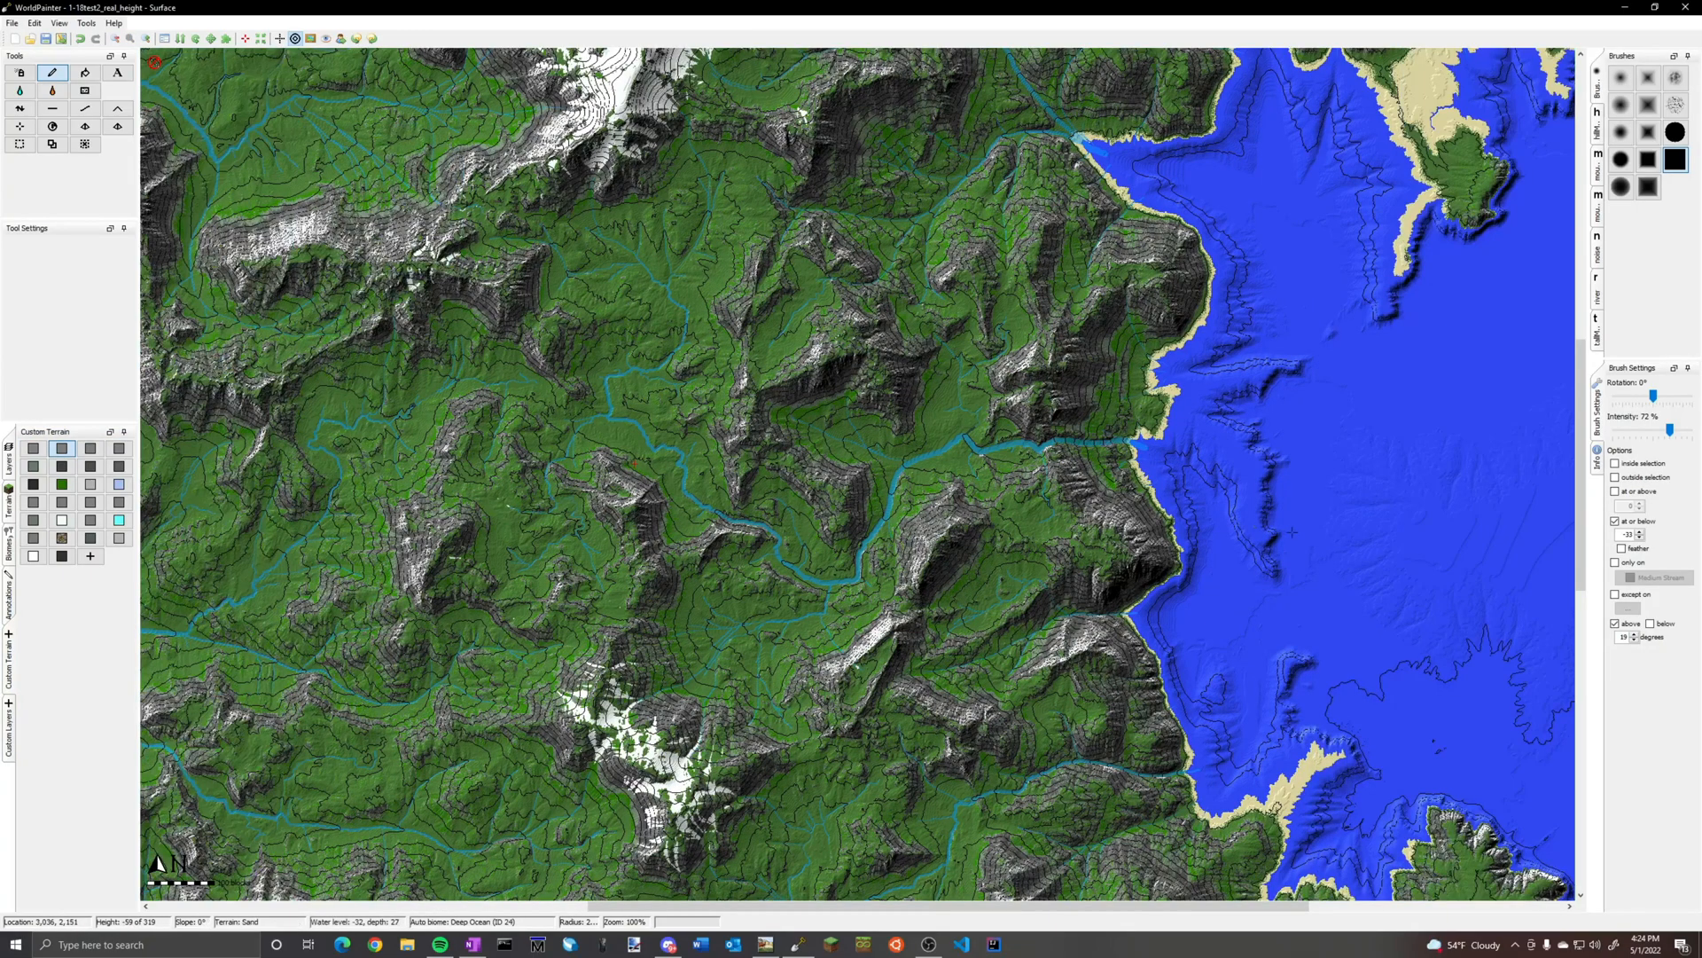
pyautogui.moveTo(1313, 540); pyautogui.dragTo(699, 508, button='middle')
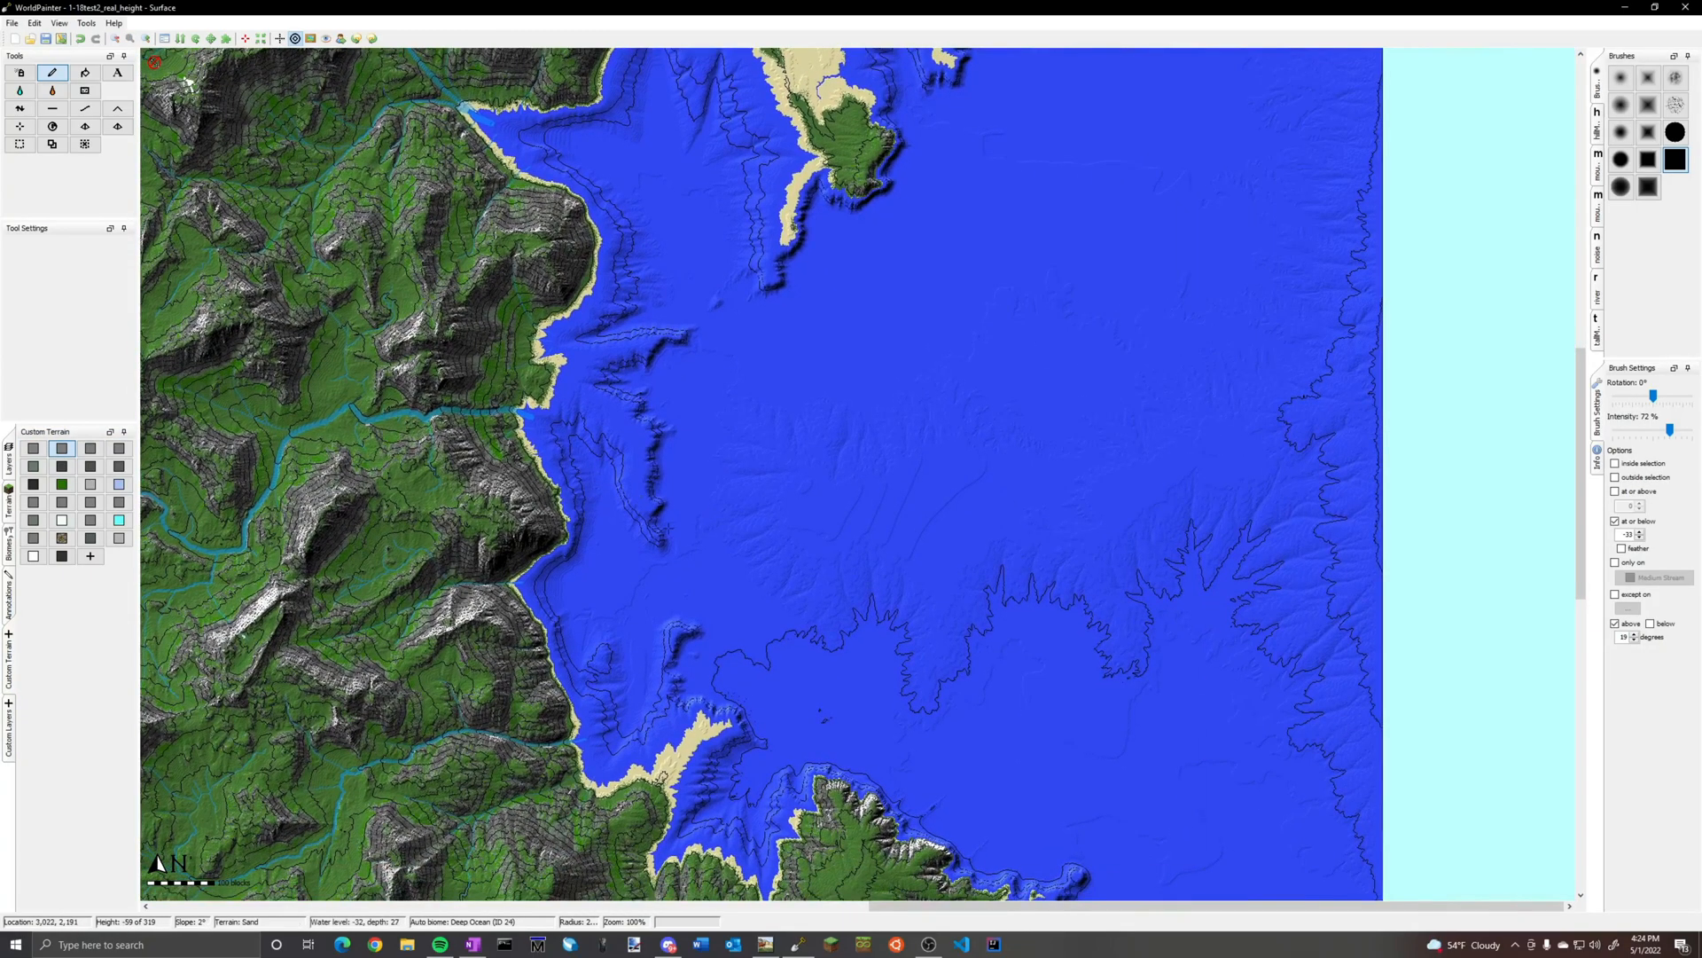
pyautogui.scroll(1, 549, 532)
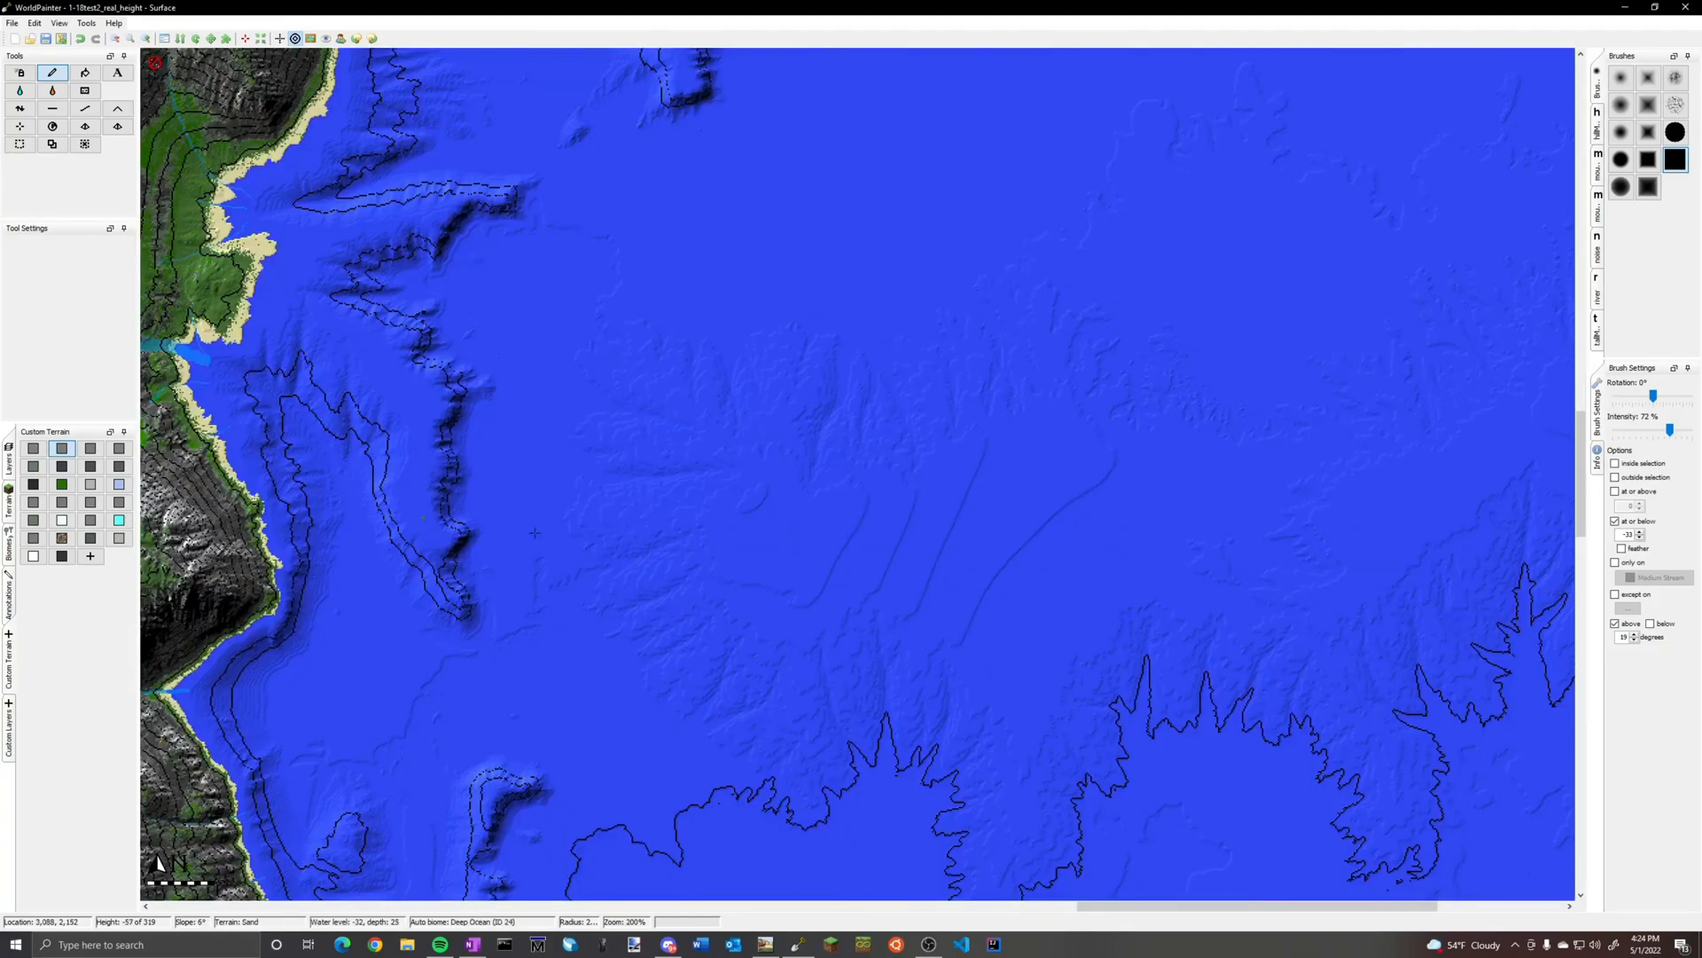
pyautogui.scroll(2, 418, 527)
pyautogui.moveTo(512, 530); pyautogui.dragTo(1334, 480, button='middle')
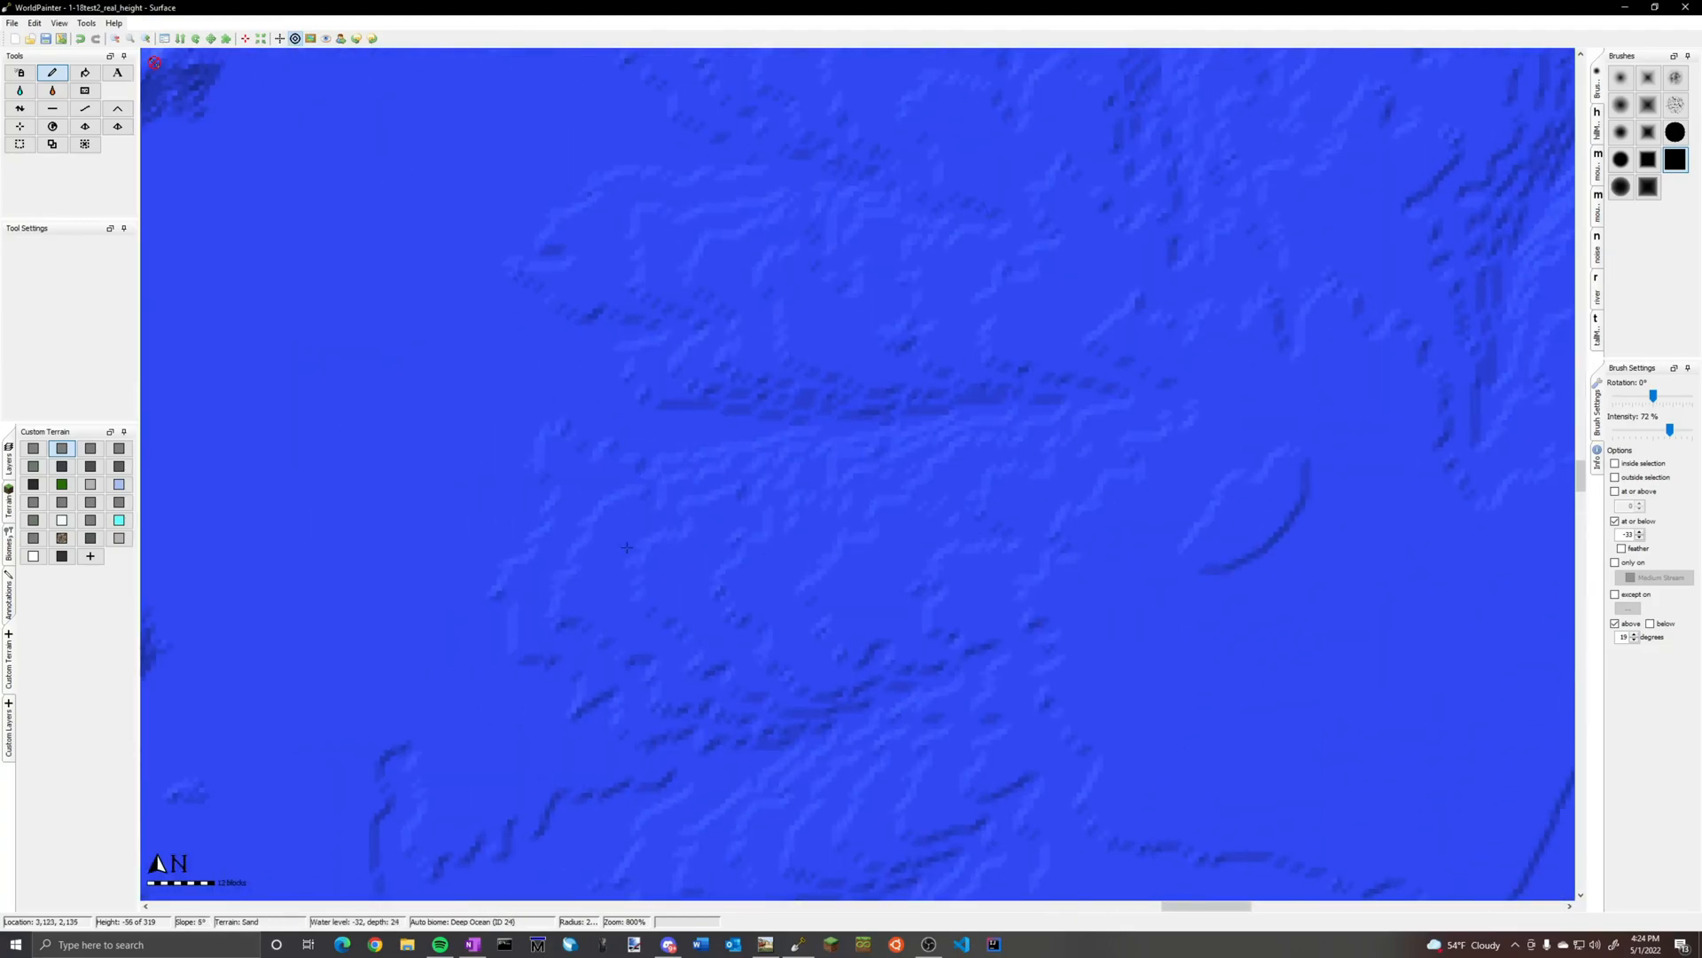
pyautogui.moveTo(617, 545); pyautogui.dragTo(1105, 527, button='middle')
pyautogui.scroll(-3, 766, 509)
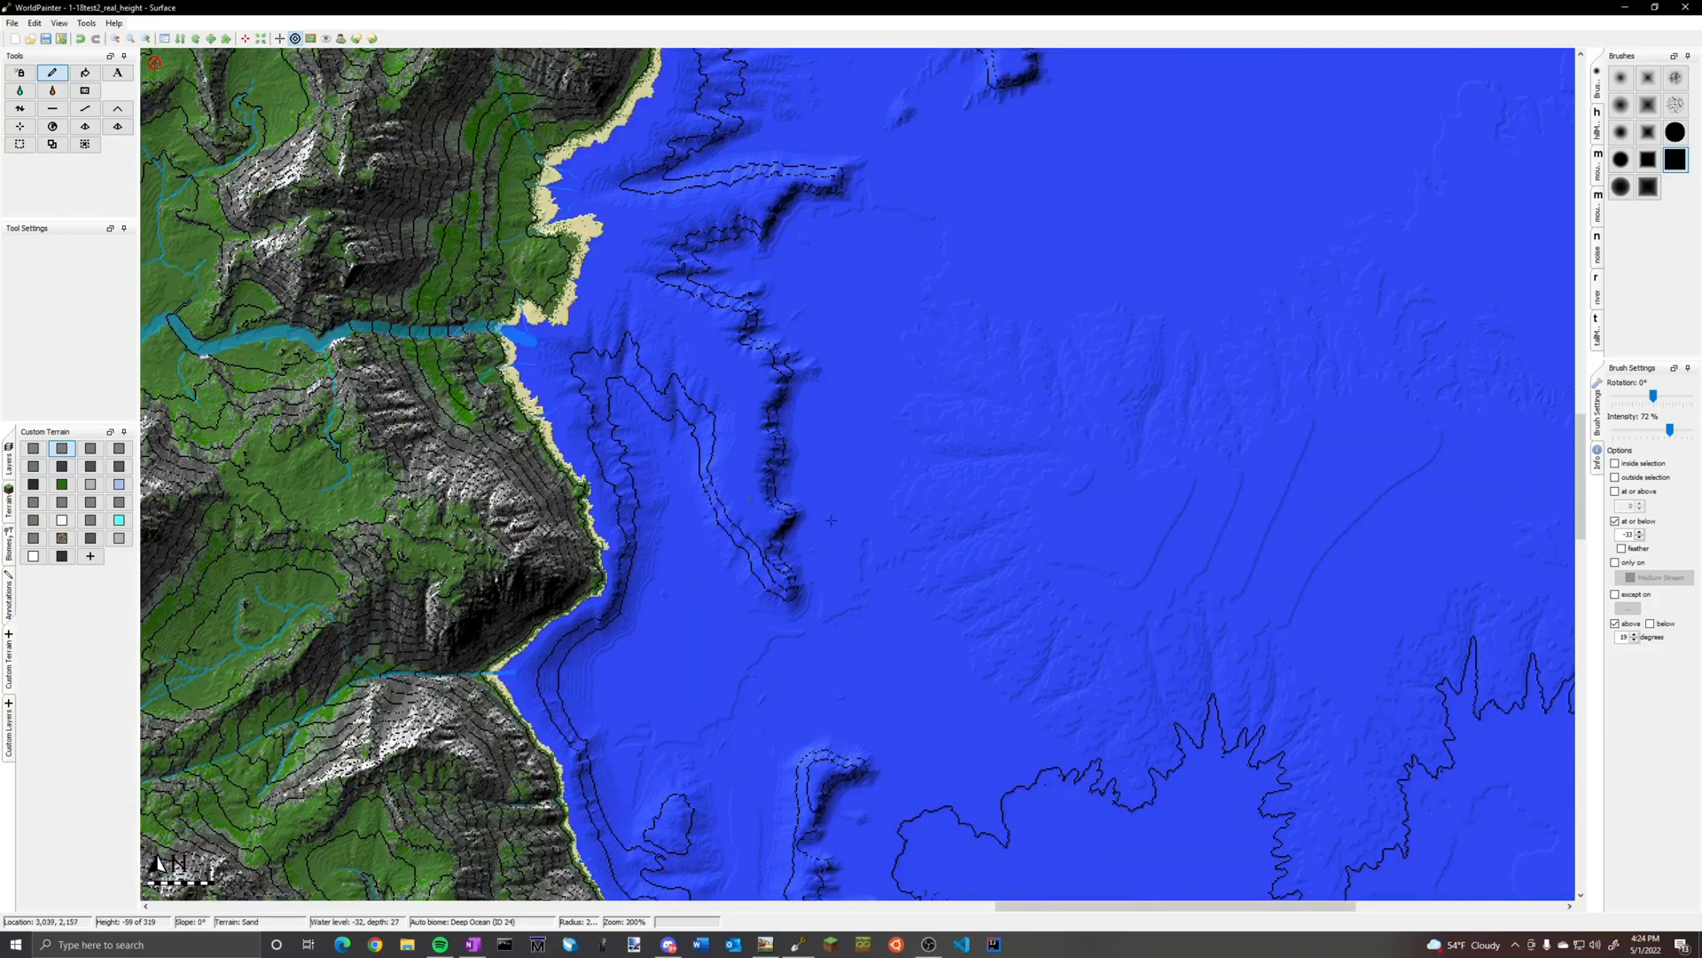
pyautogui.scroll(-2, 843, 526)
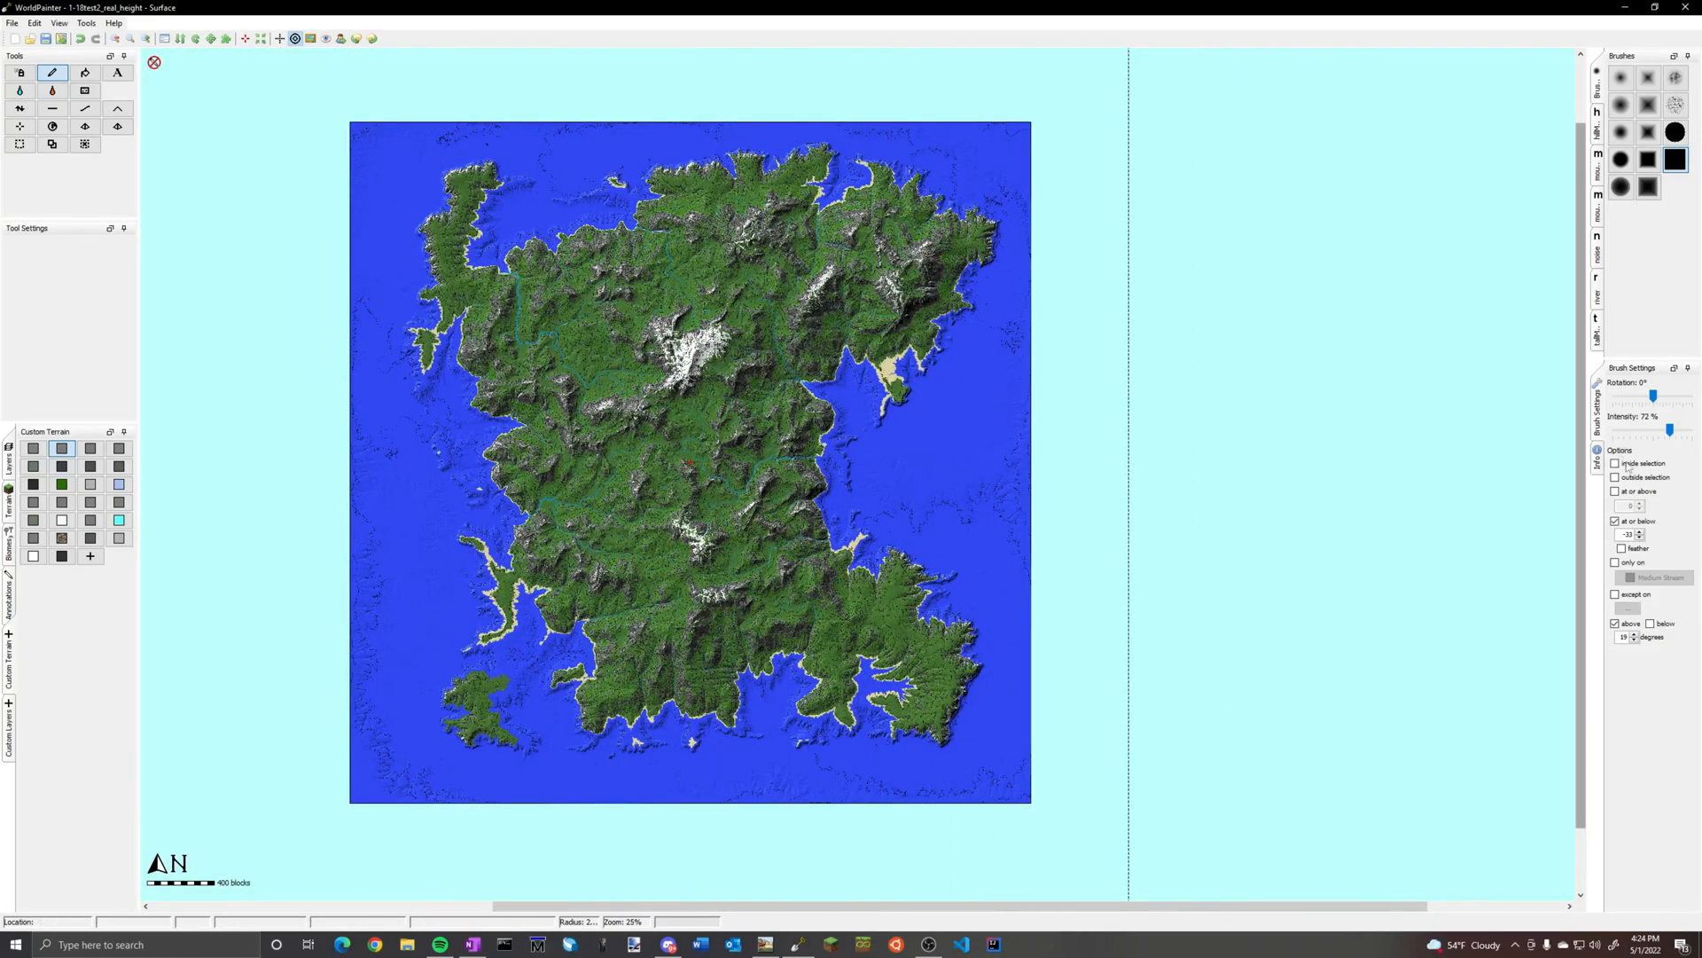
# Paint the wet riverbed terrain across the map with a large square brush, only on Medium Stream and without height or slope limits
pyautogui.click(1615, 521)
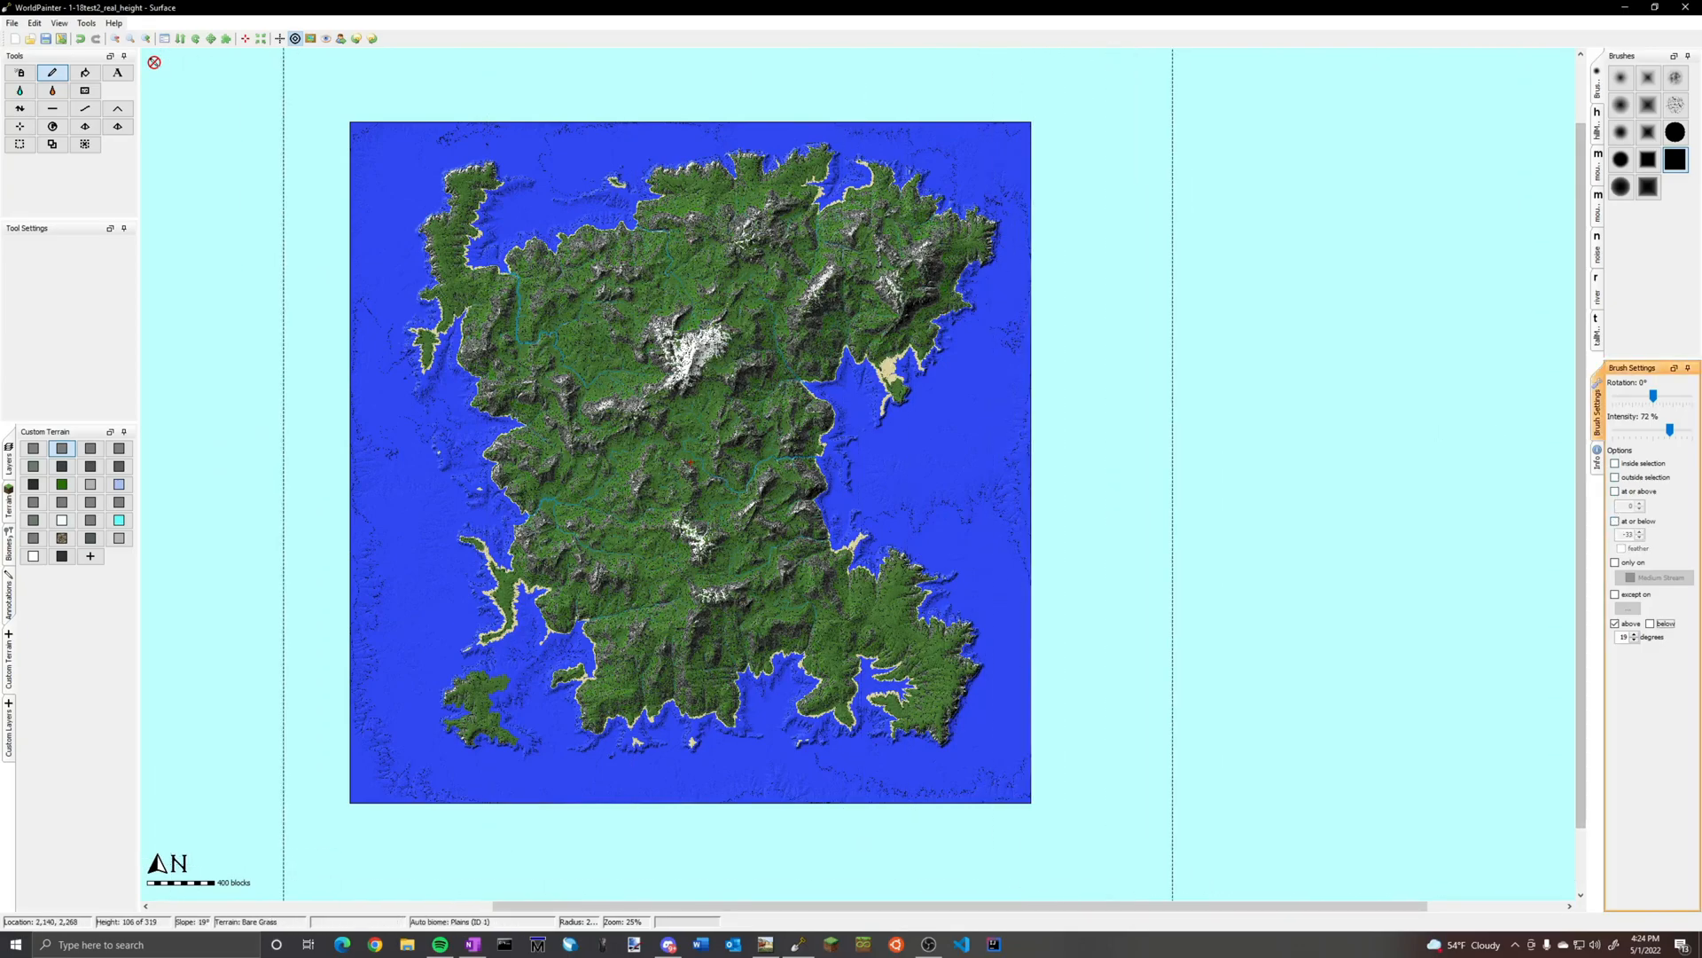
pyautogui.click(72, 542)
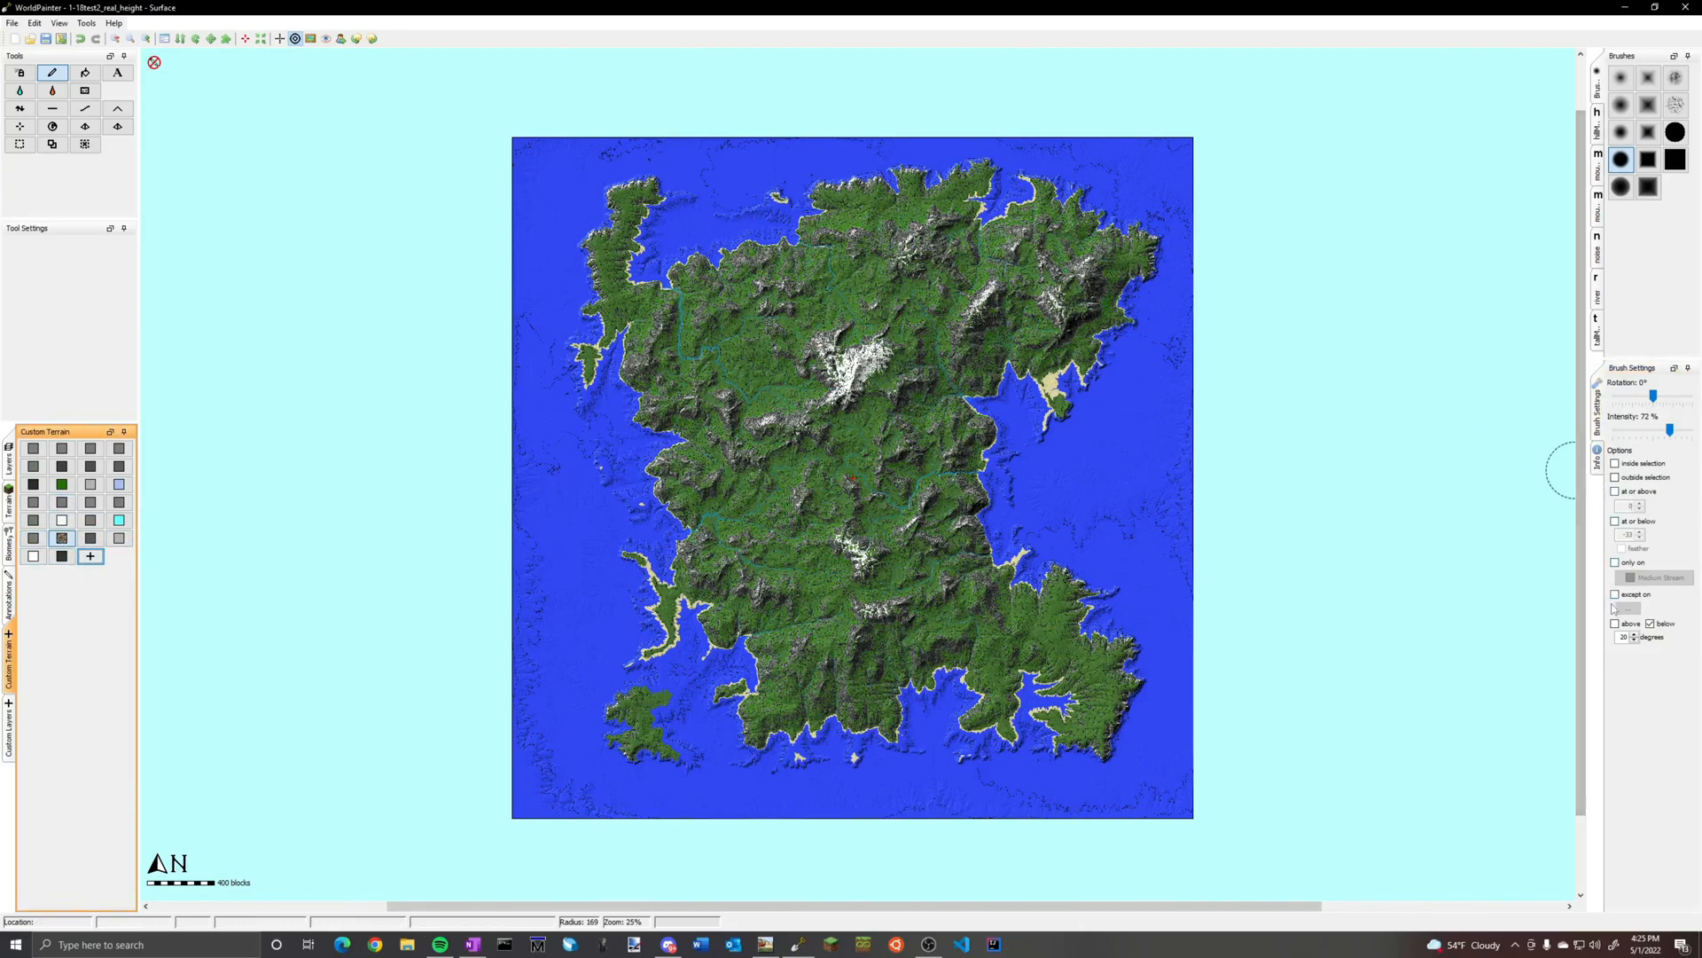
pyautogui.click(1650, 625)
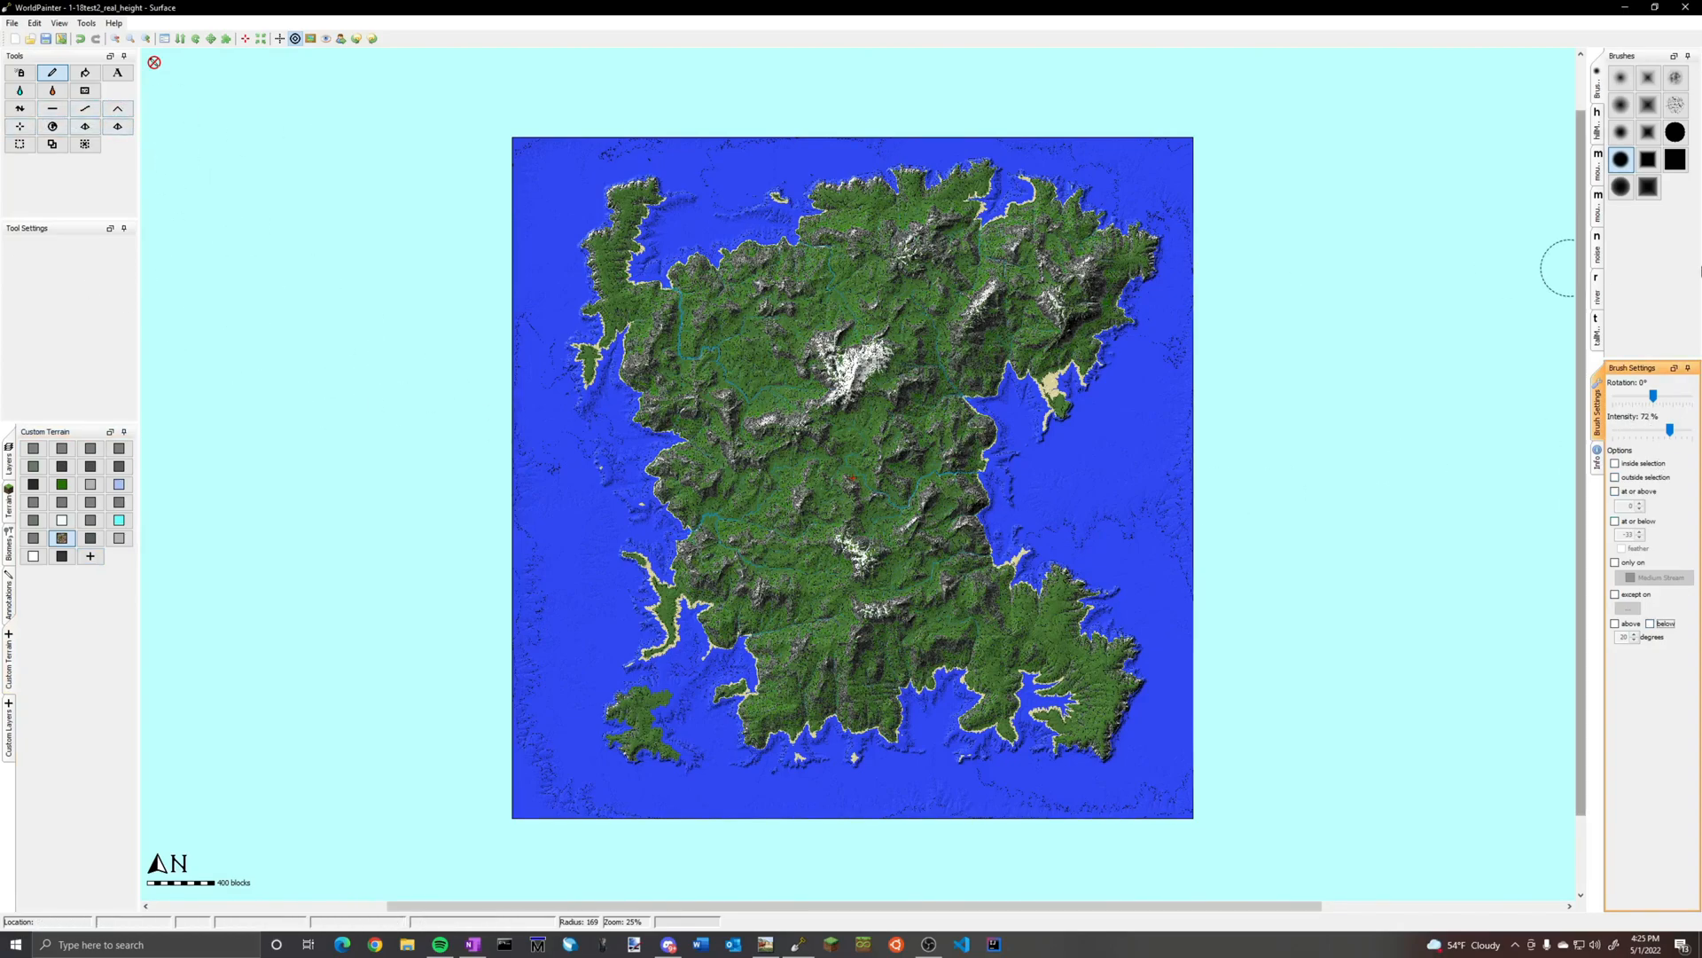
pyautogui.click(1674, 159)
pyautogui.scroll(-13, 895, 434)
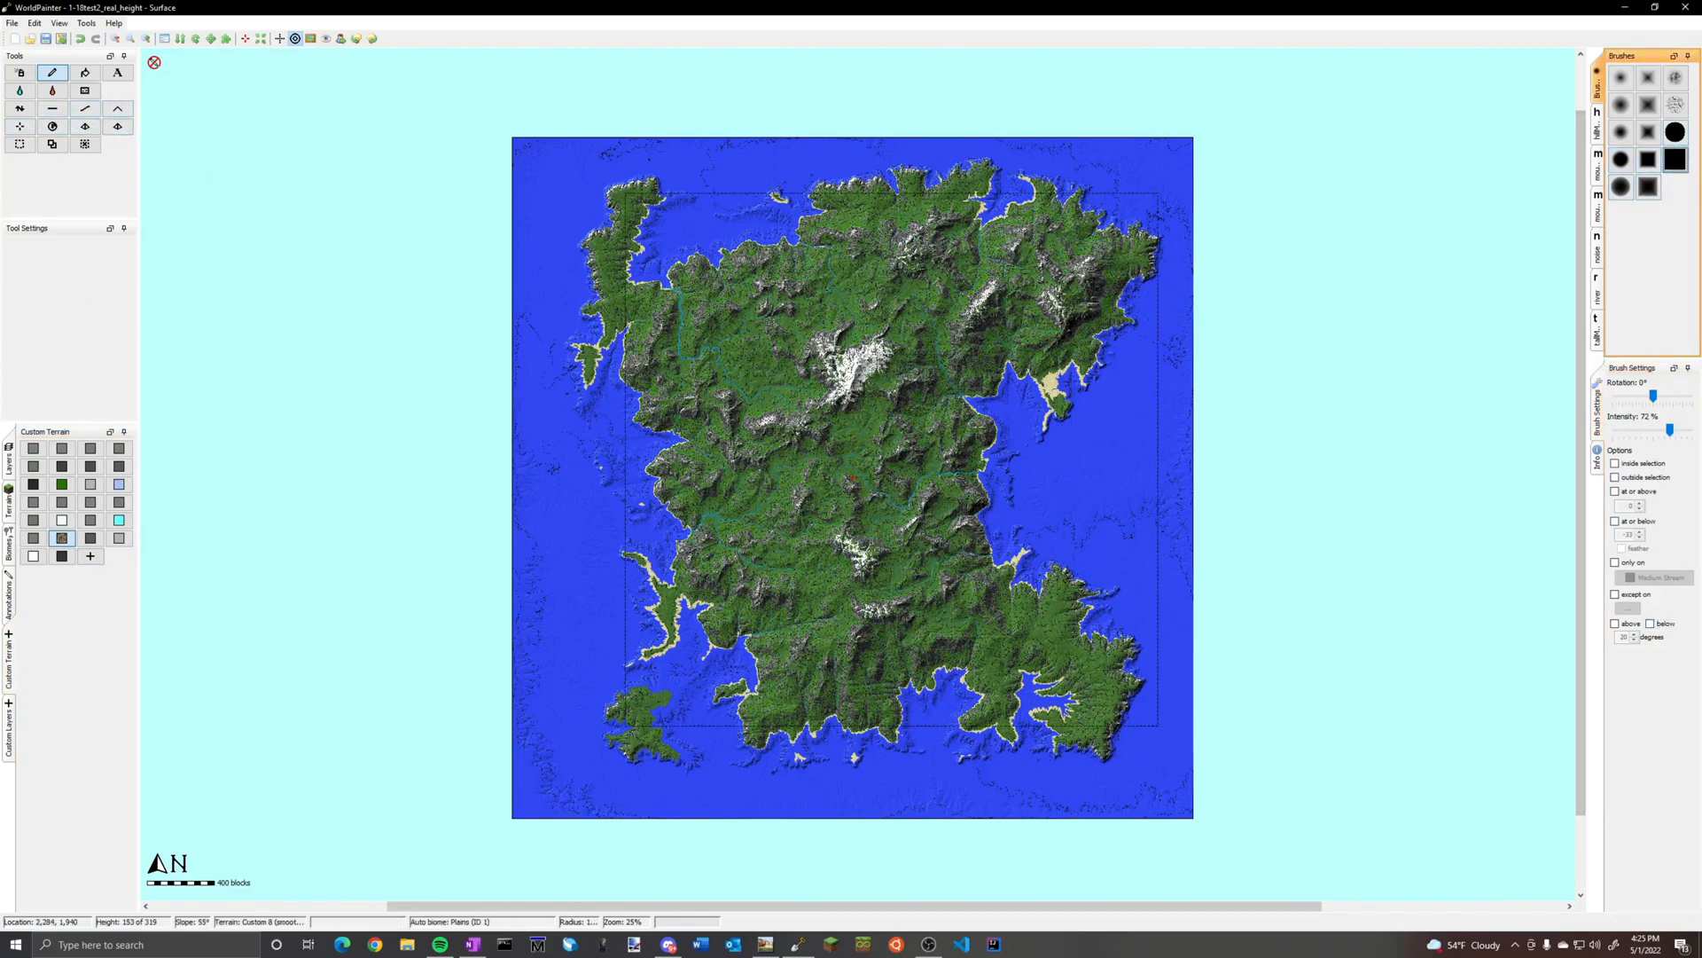
pyautogui.click(1626, 563)
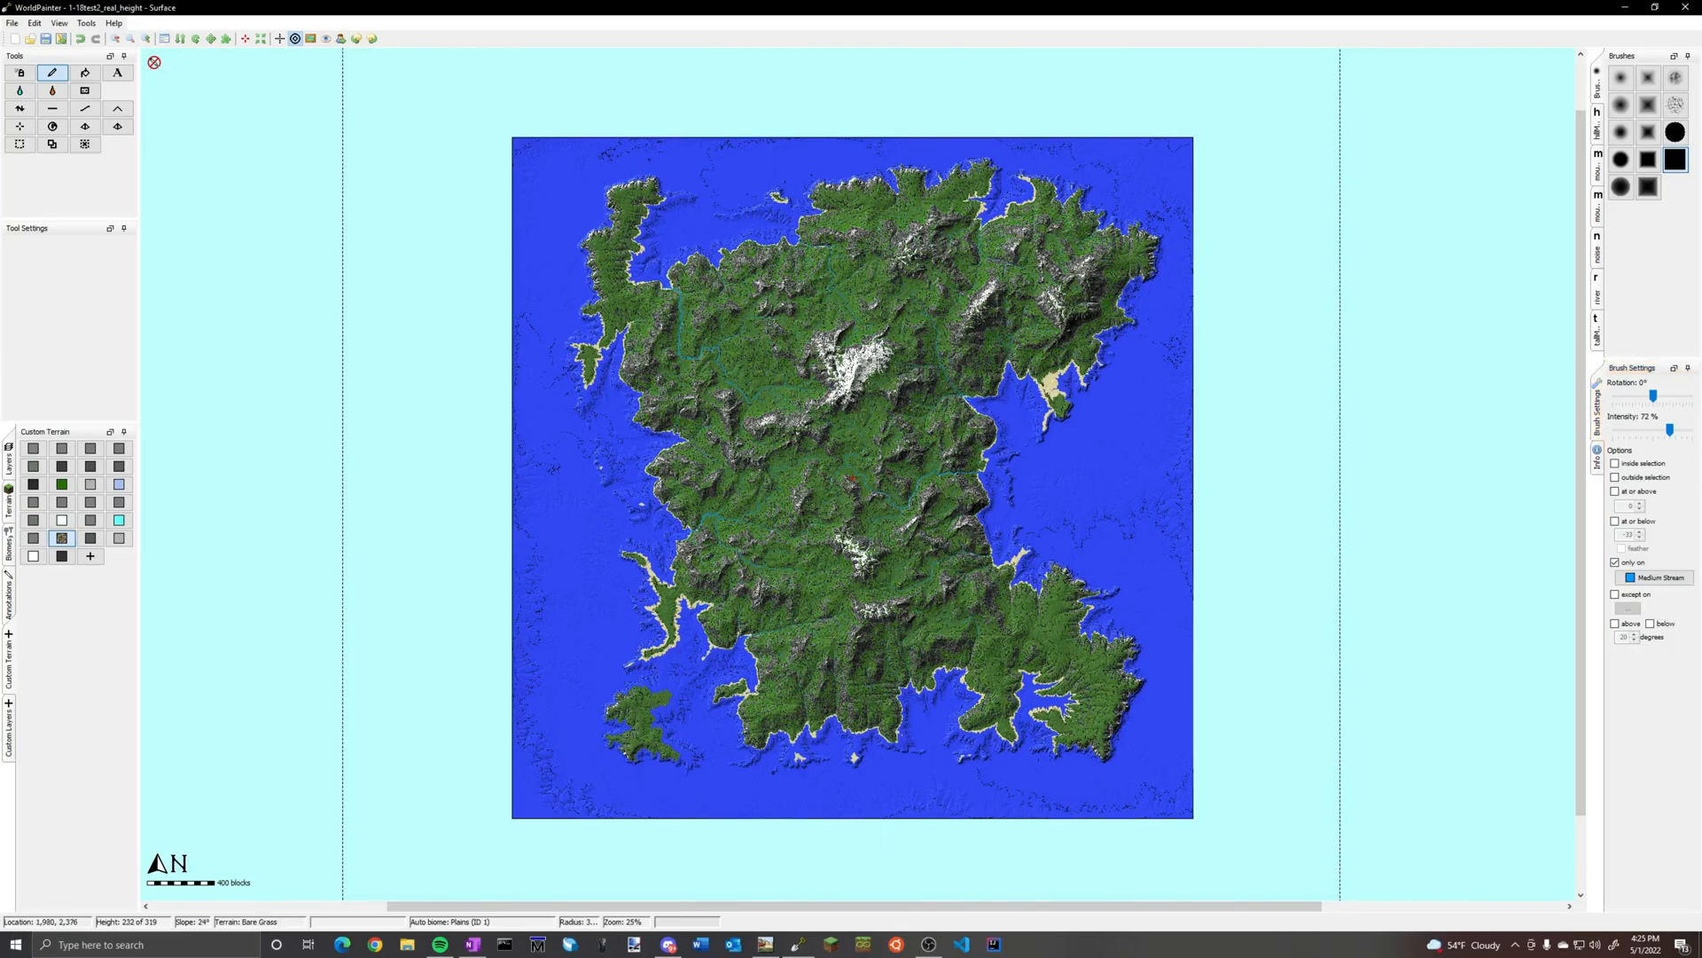
# Check the painted streams inland and review the block mix of the wet riverbed custom material
pyautogui.scroll(4, 846, 479)
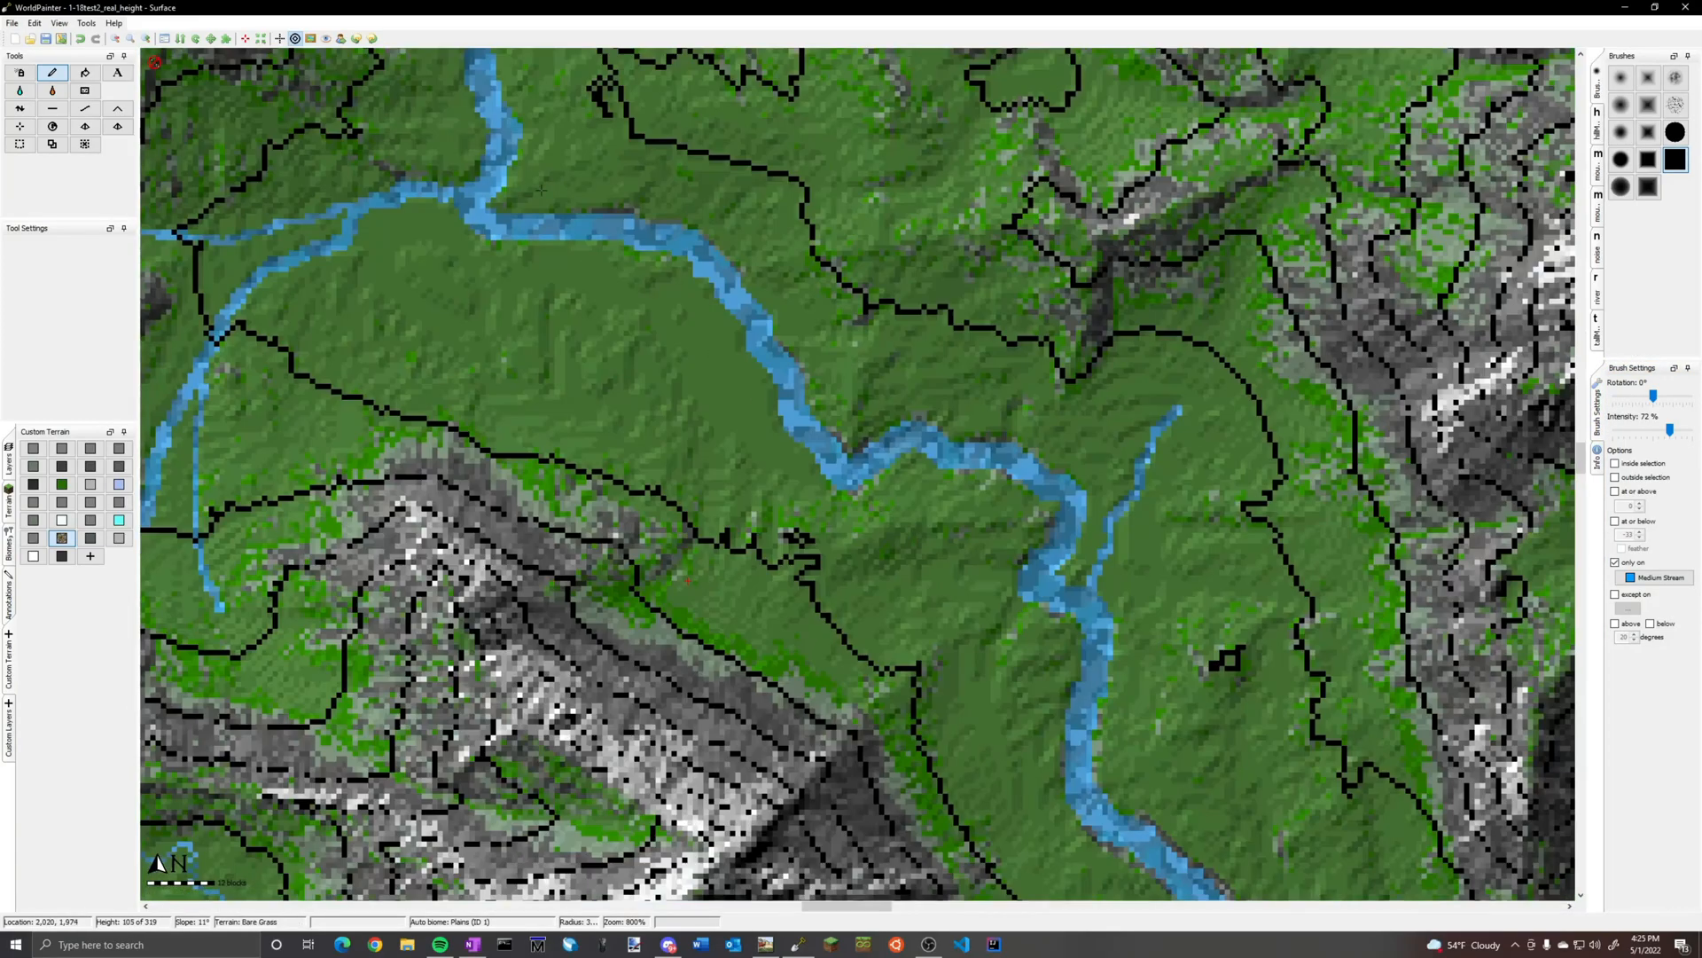
pyautogui.scroll(-3, 836, 487)
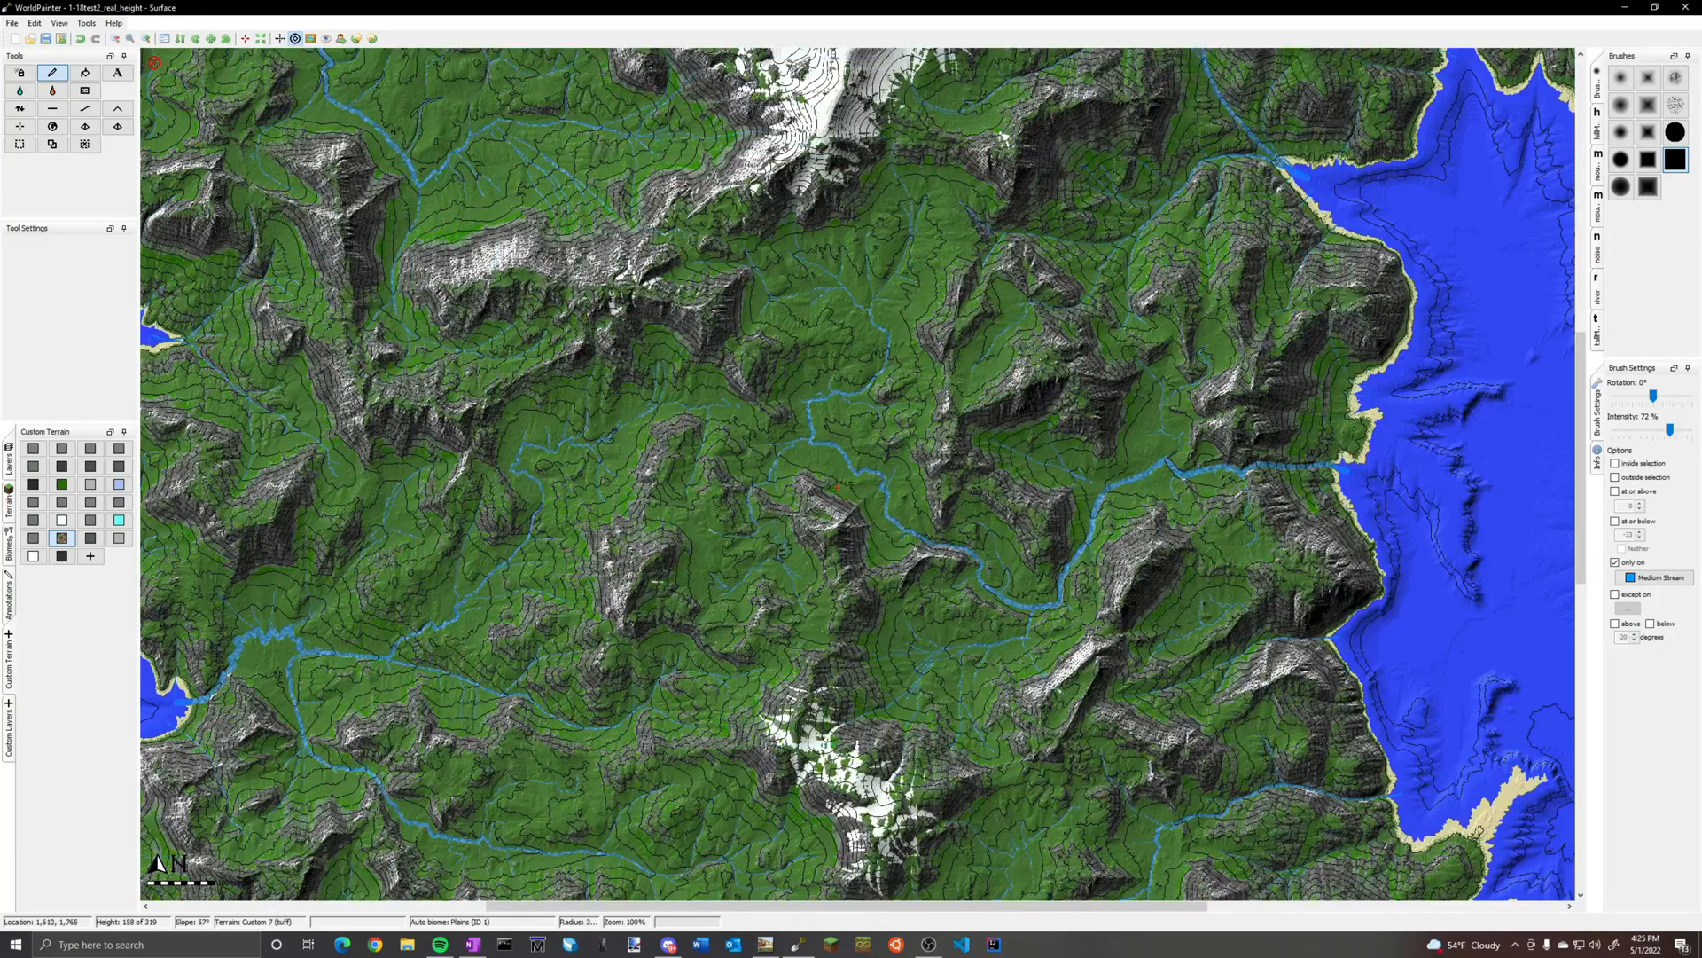
pyautogui.scroll(1, 849, 473)
pyautogui.moveTo(849, 473); pyautogui.dragTo(1443, 256, button='middle')
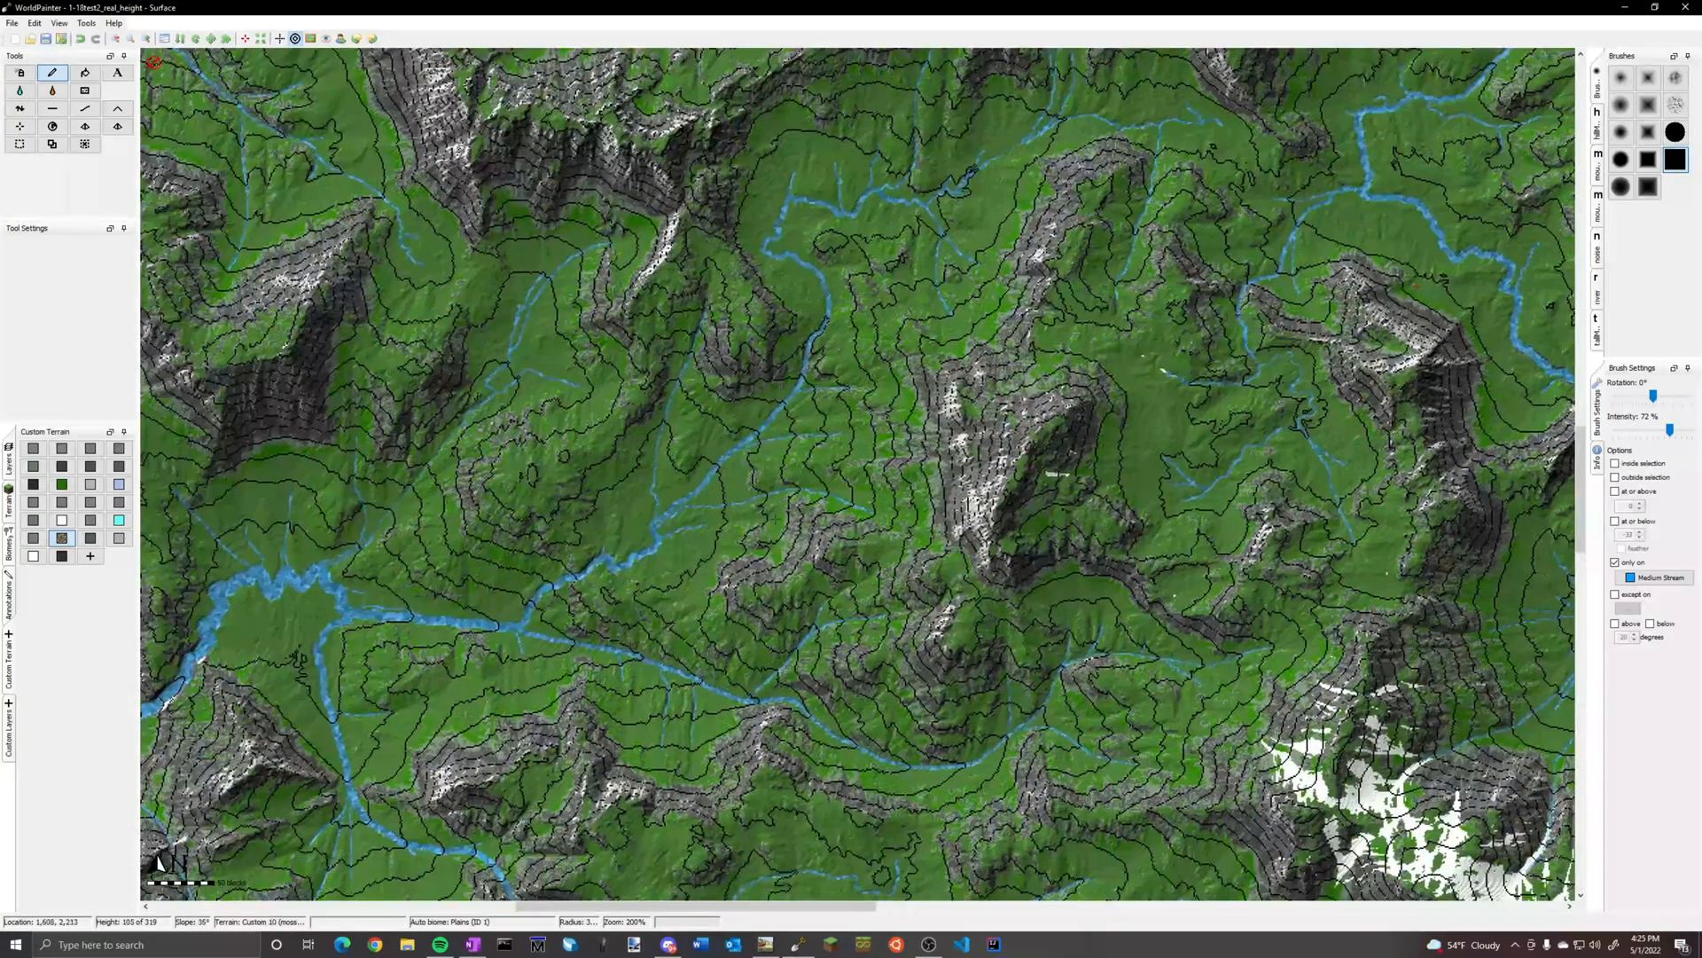
pyautogui.rightClick(75, 538)
pyautogui.click(115, 540)
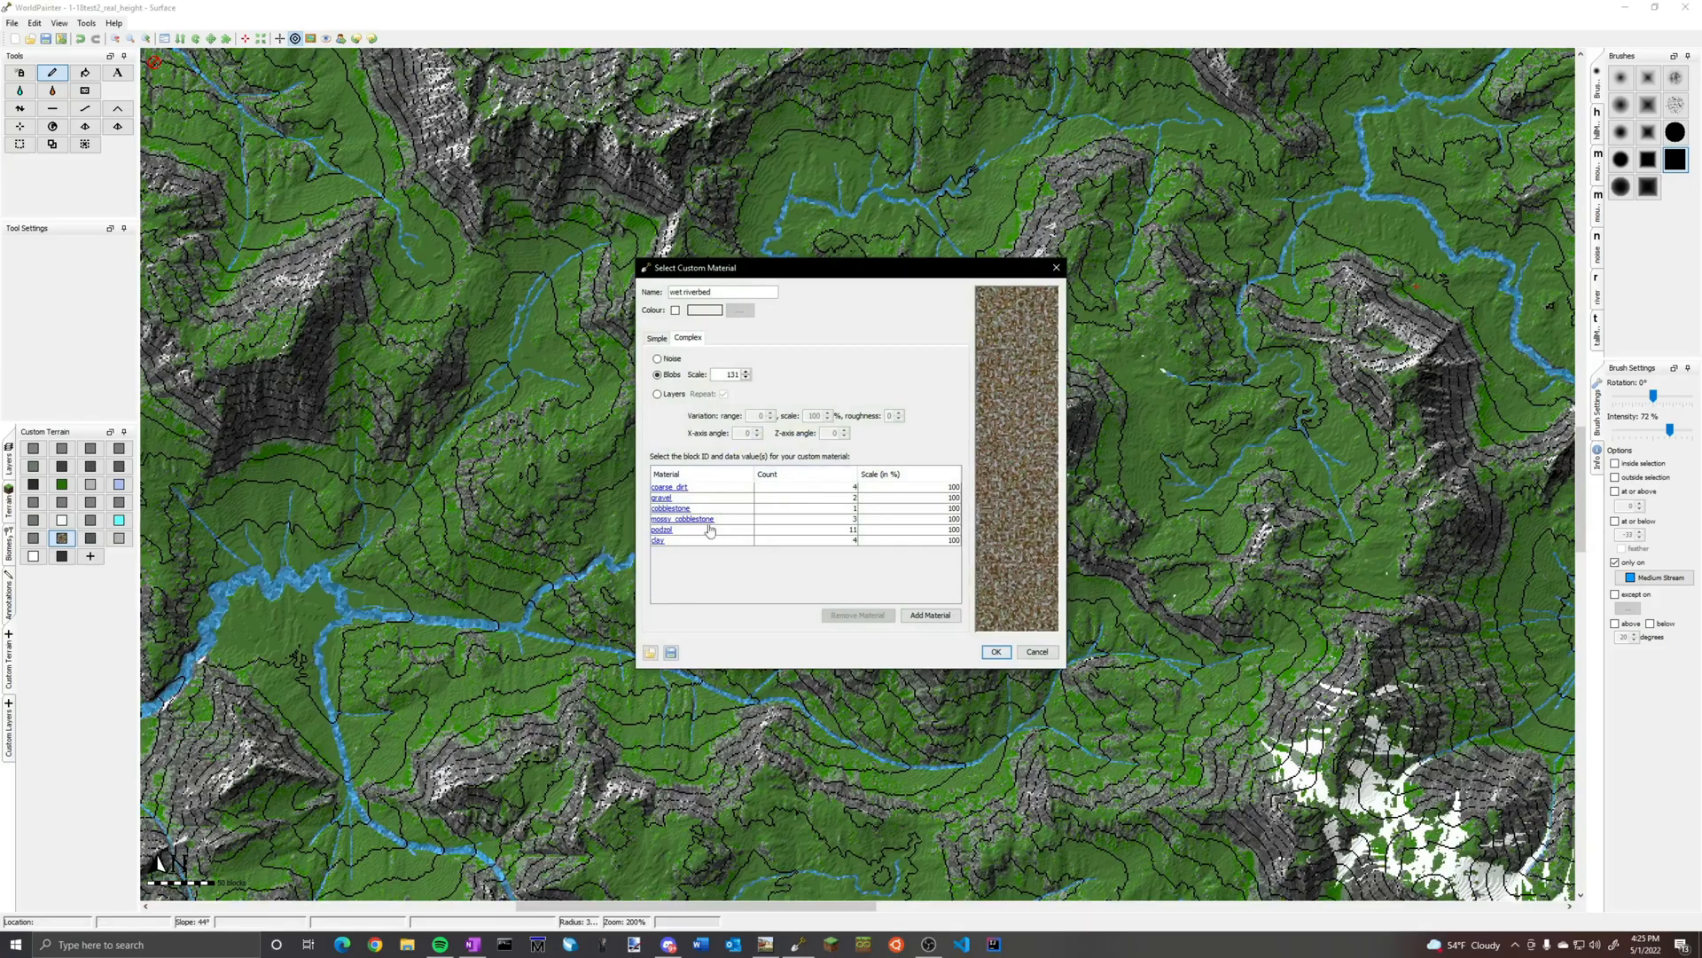
pyautogui.click(1005, 658)
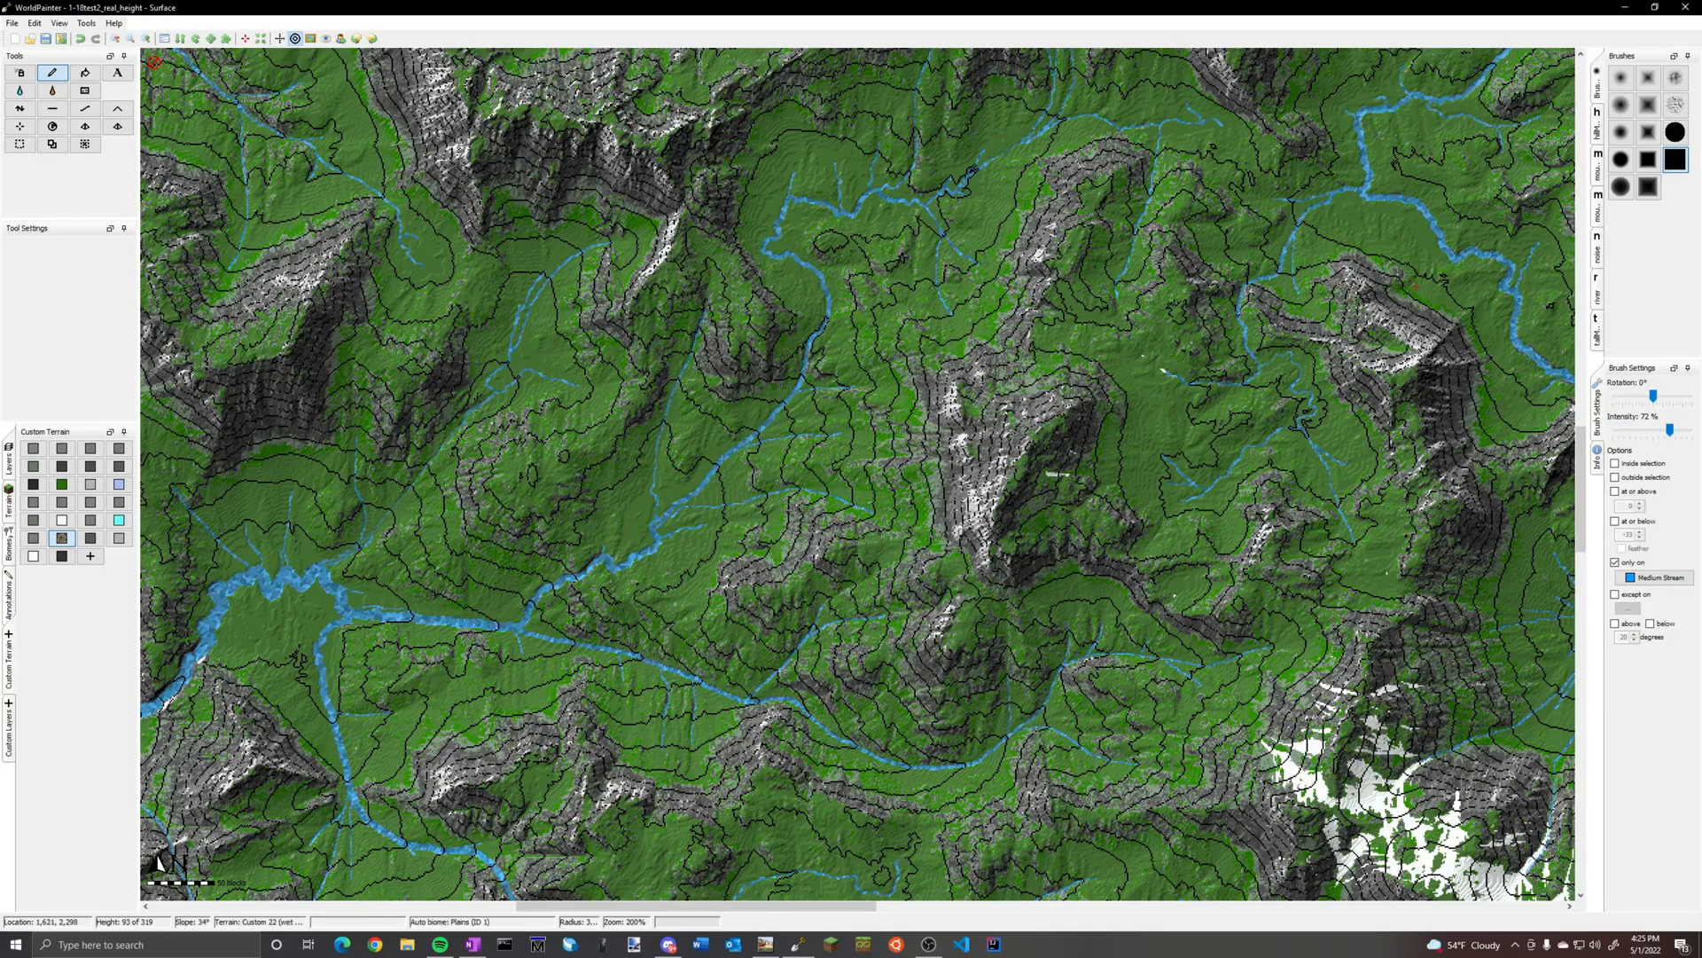
pyautogui.keyDown('ctrl'); pyautogui.scroll(1, 609, 579); pyautogui.keyUp('ctrl')
pyautogui.keyDown('ctrl'); pyautogui.scroll(-3, 609, 579); pyautogui.keyUp('ctrl')
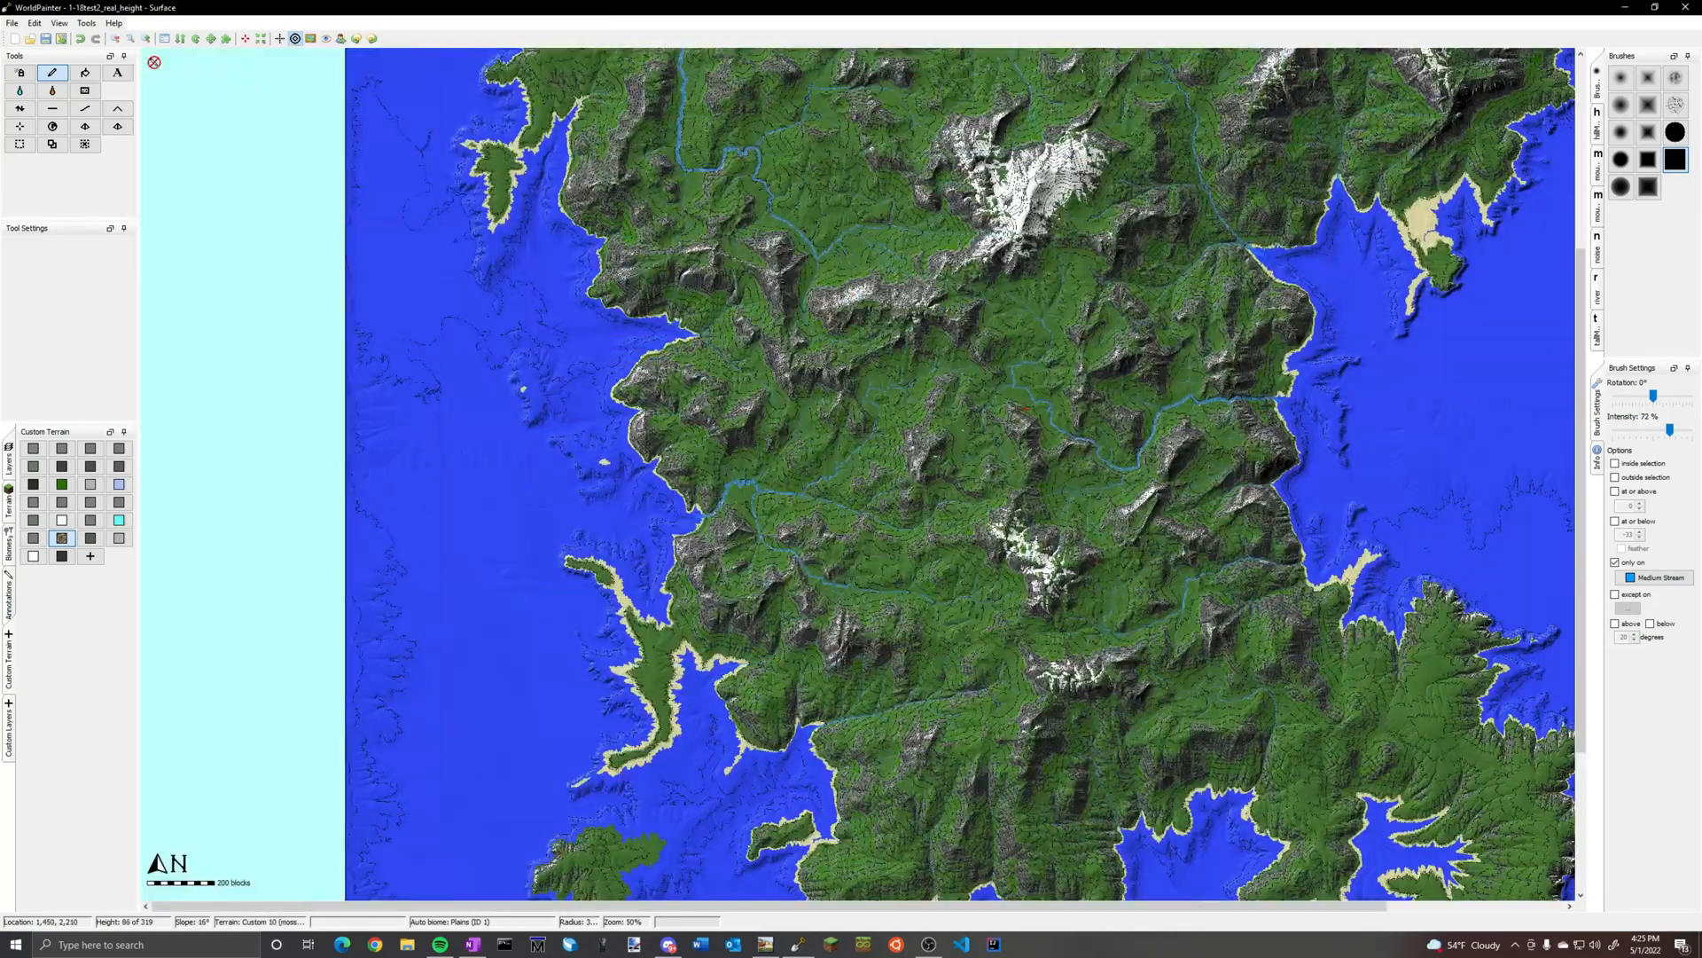
# Set up the gravel custom terrain with a medium round brush, dropping the Medium Stream restriction and limiting it to slopes below 20 degrees
pyautogui.click(36, 539)
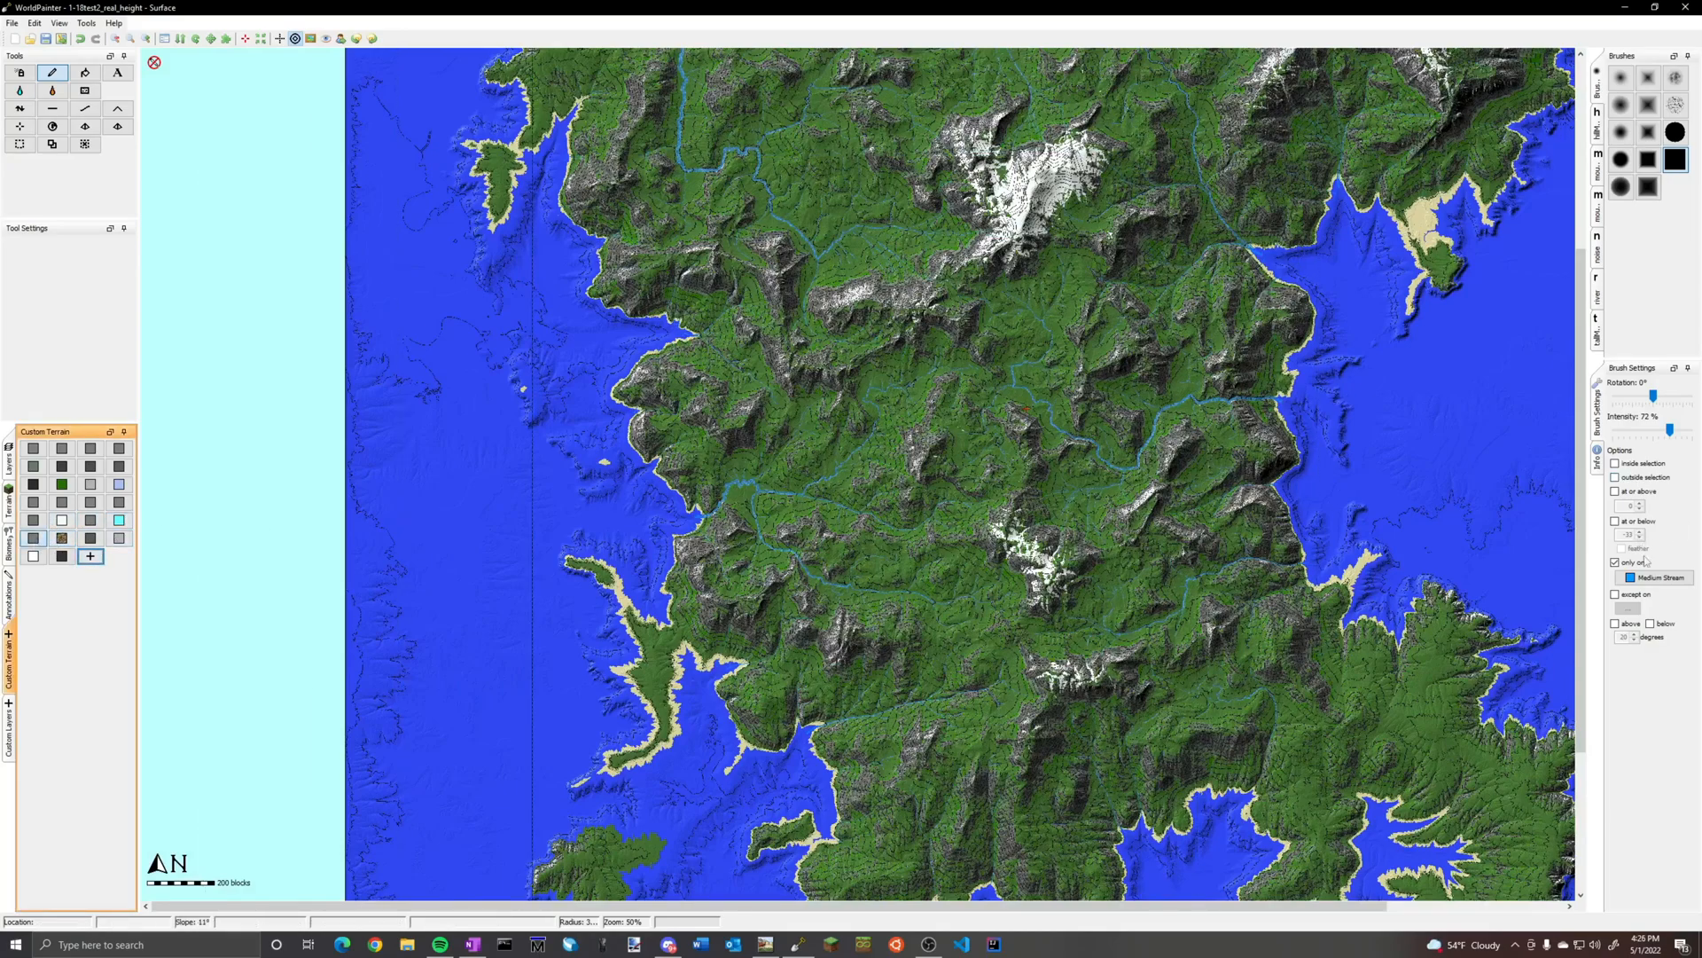
pyautogui.click(1616, 564)
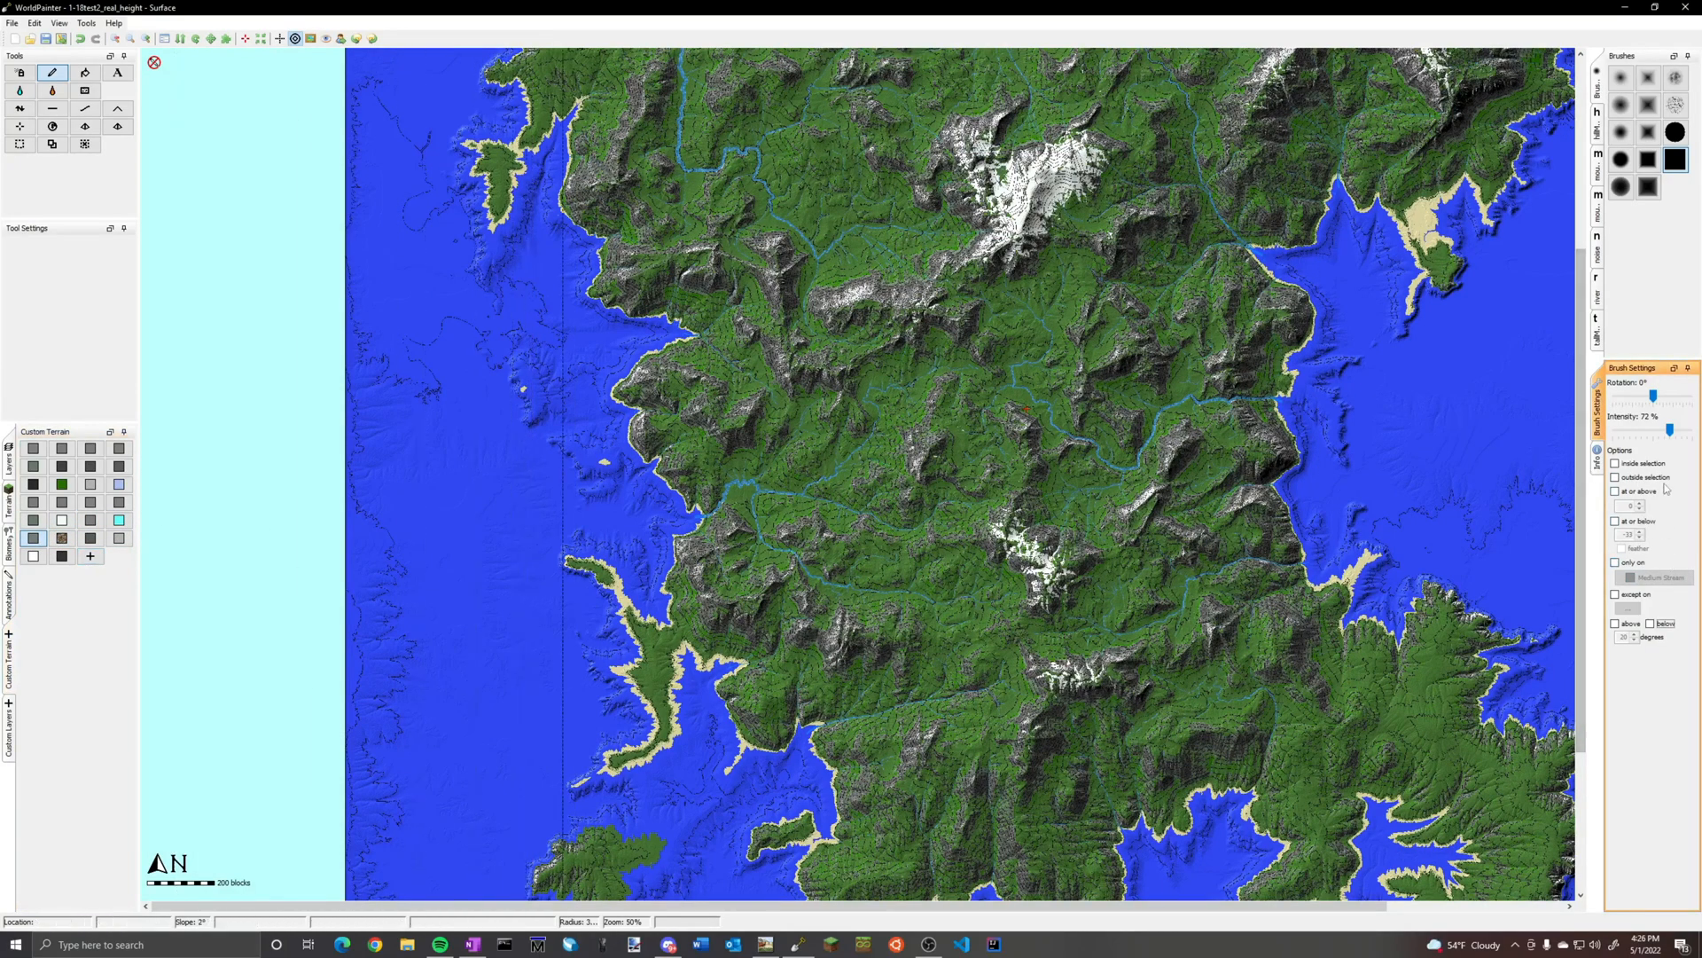
pyautogui.click(1650, 625)
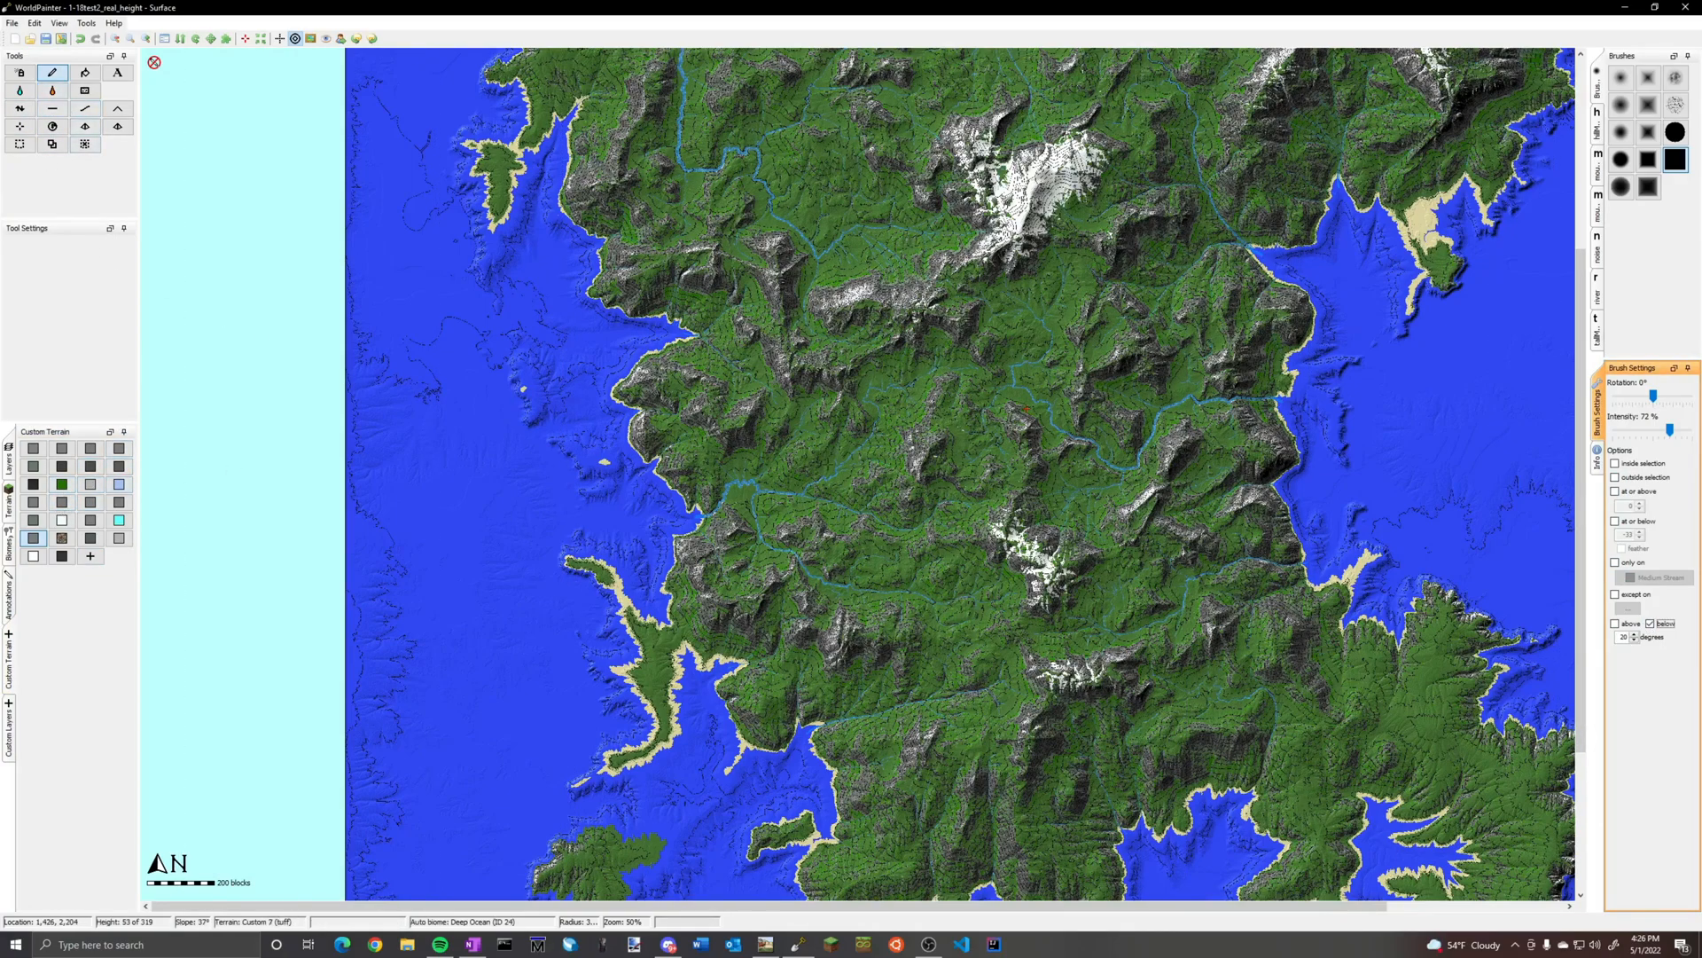
pyautogui.click(1622, 160)
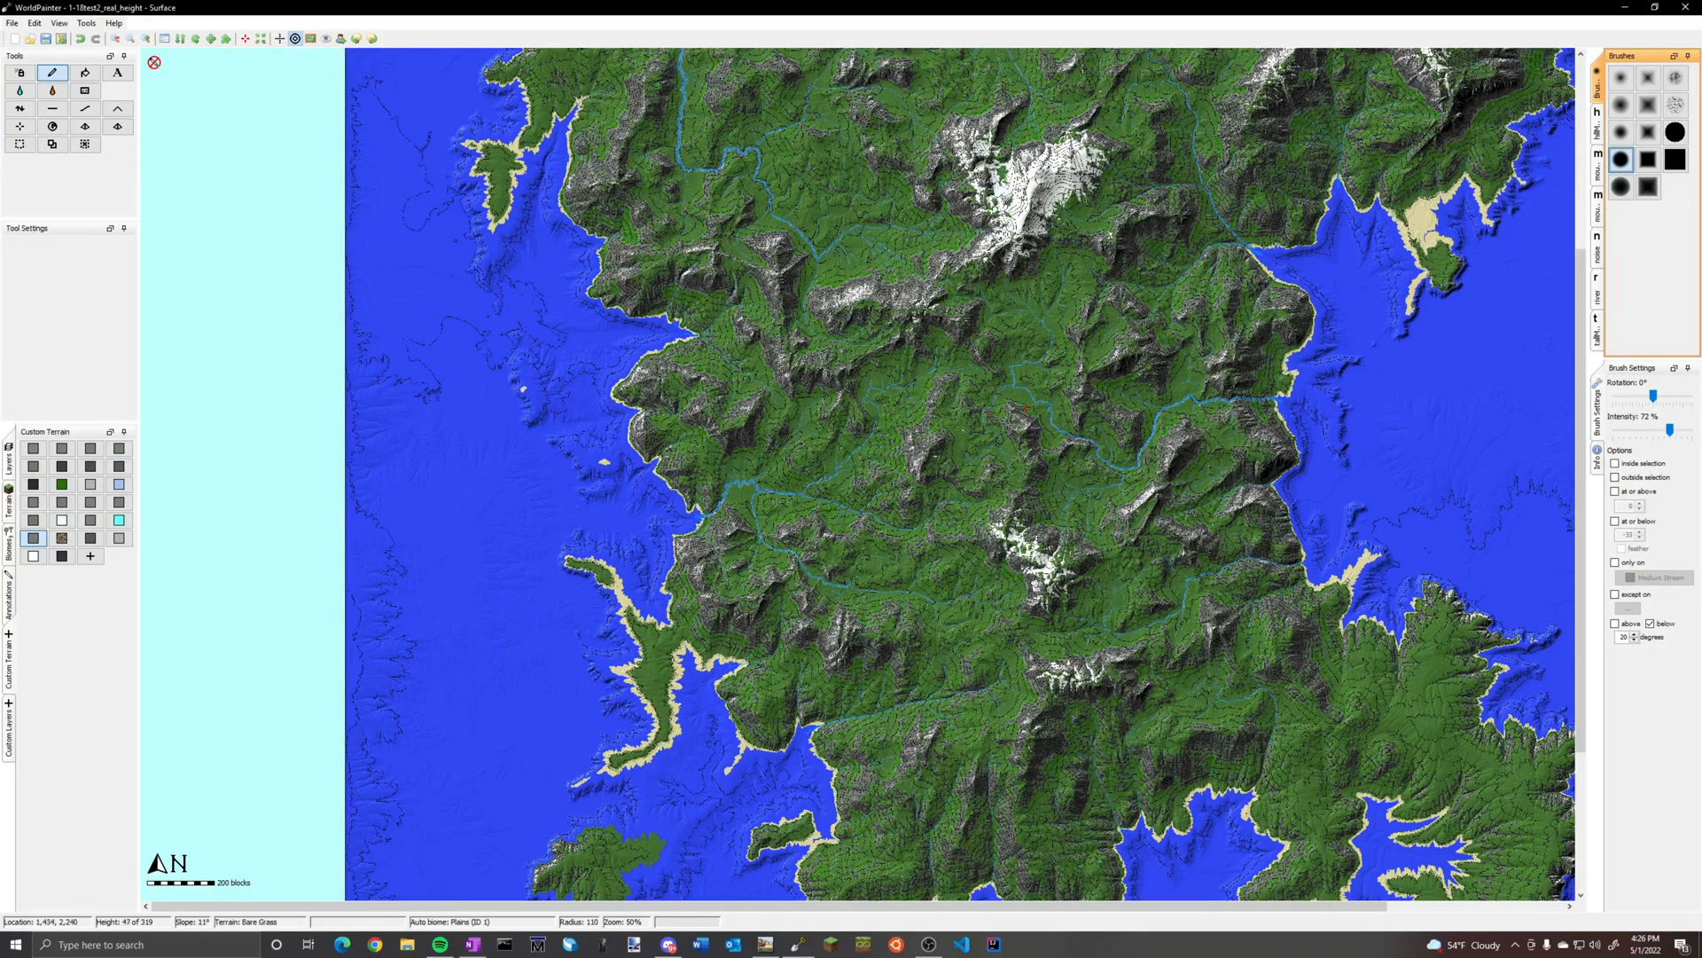
# Examine the inland streams up close for a winding stretch suited to gravel banks
pyautogui.scroll(1, 851, 483)
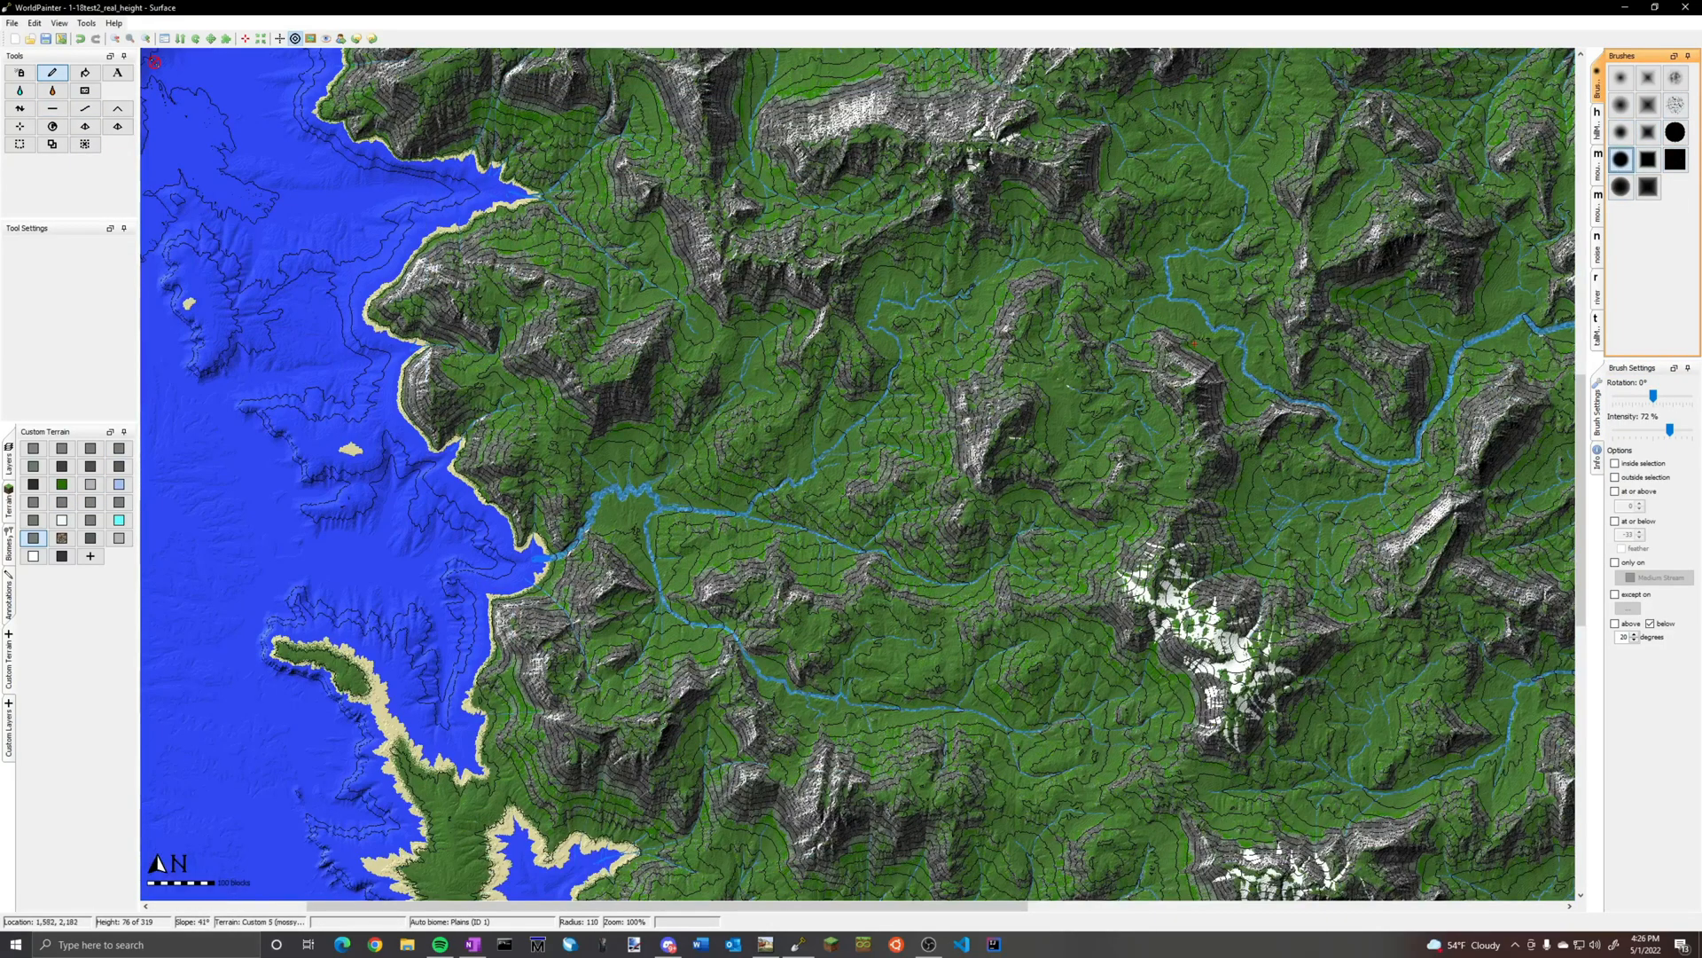
pyautogui.scroll(5, 759, 514)
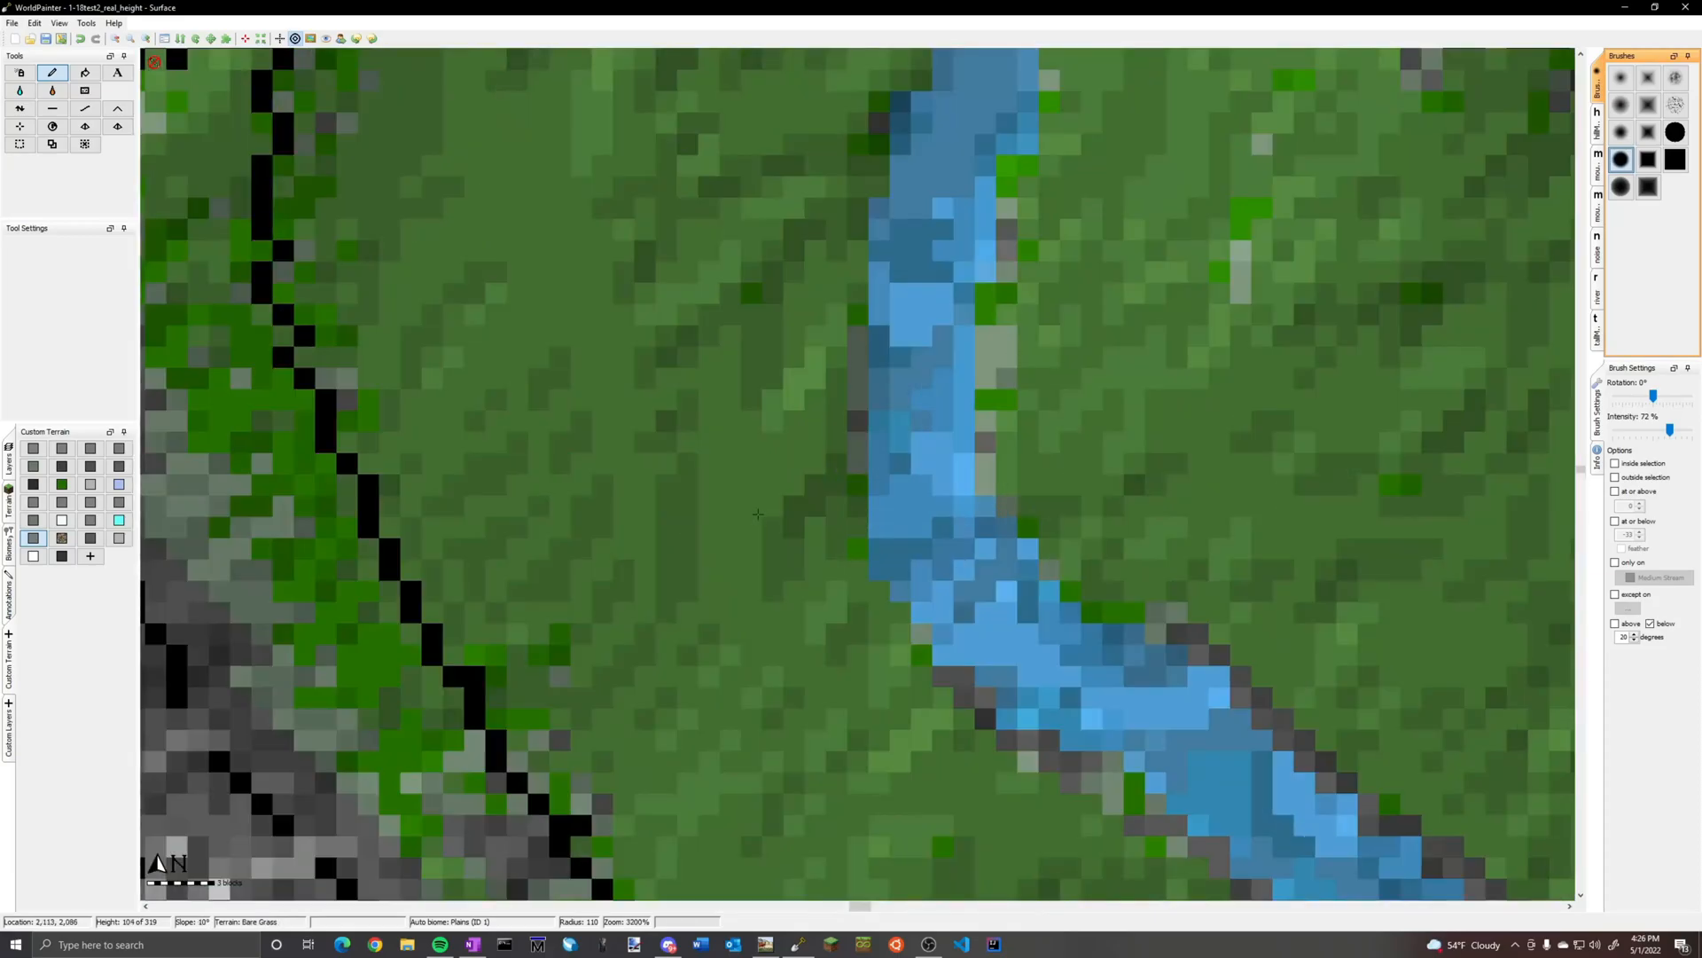
pyautogui.scroll(-2, 758, 513)
pyautogui.moveTo(933, 366); pyautogui.dragTo(692, 390, button='middle')
pyautogui.scroll(-3, 692, 390)
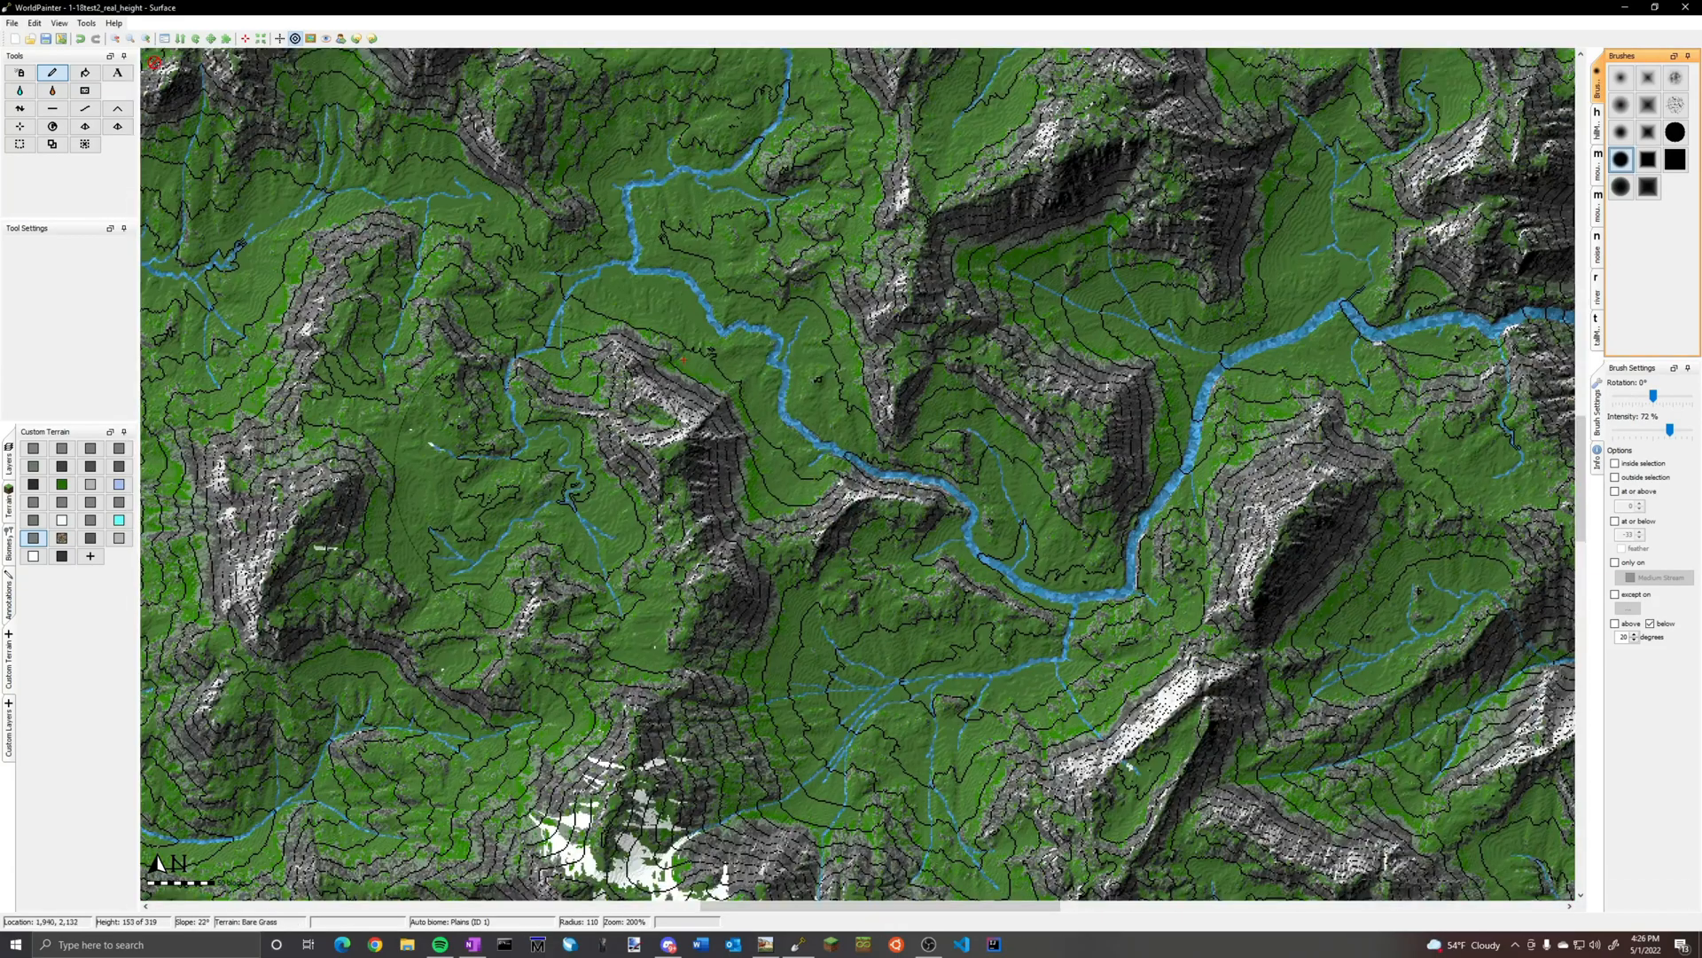
pyautogui.scroll(1, 684, 359)
pyautogui.scroll(1, 542, 361)
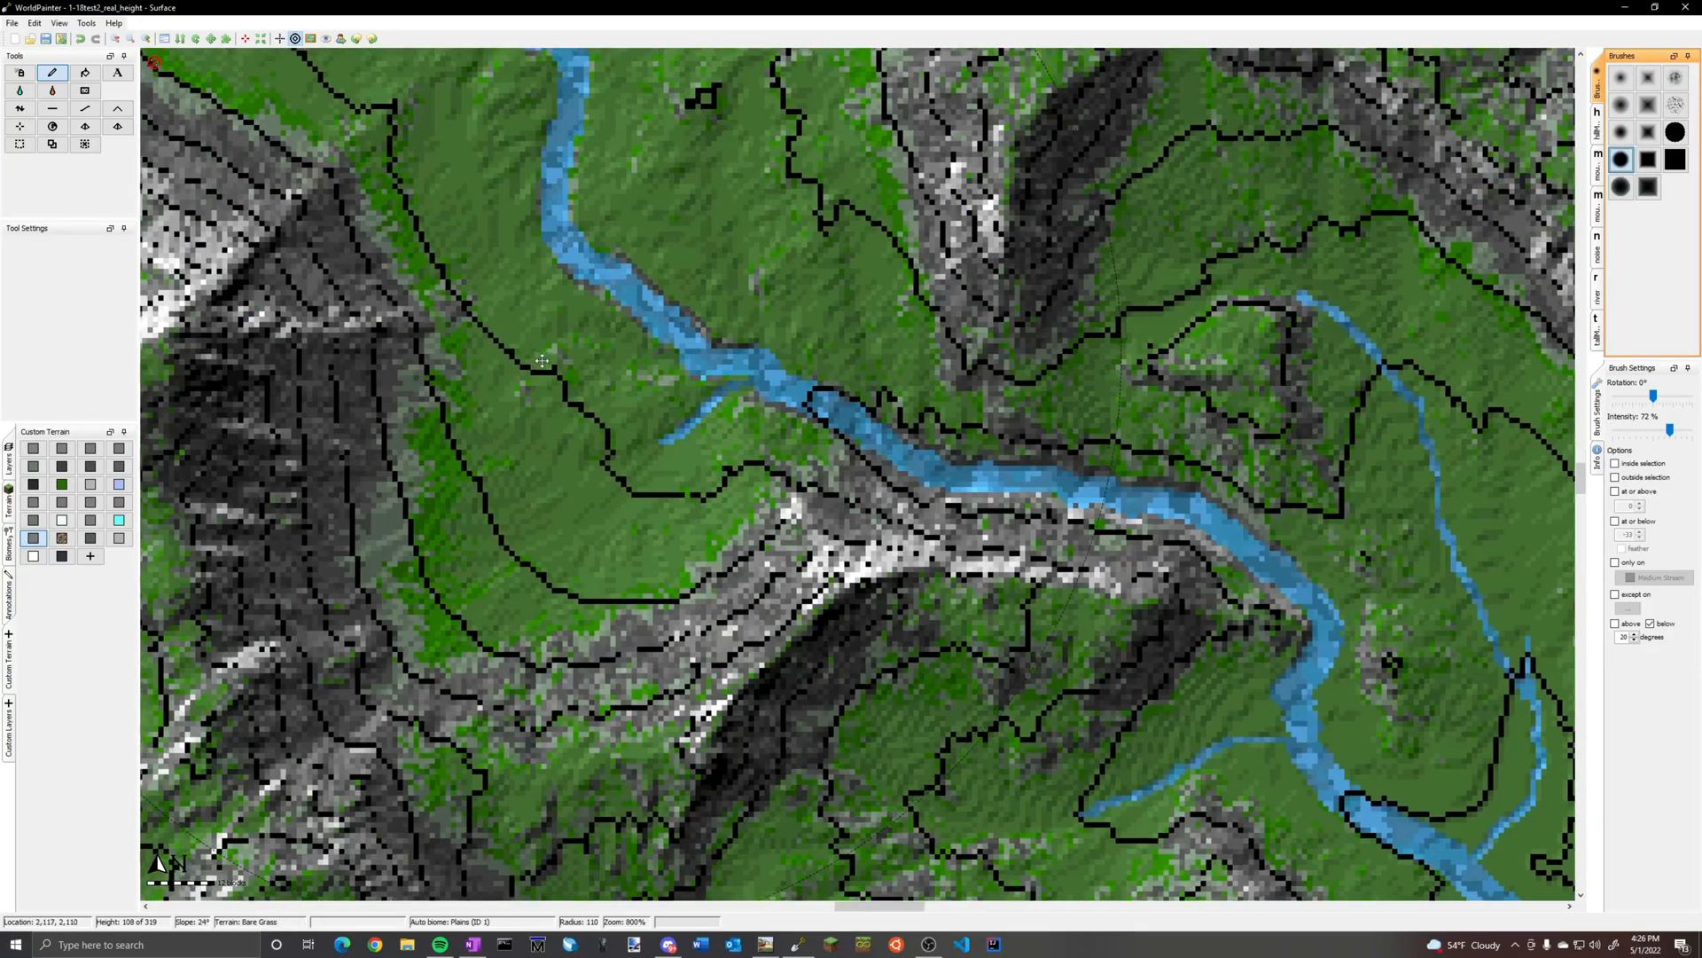
pyautogui.moveTo(542, 361); pyautogui.dragTo(886, 826, button='middle')
pyautogui.moveTo(594, 443); pyautogui.dragTo(1037, 73, button='middle')
pyautogui.moveTo(546, 580); pyautogui.dragTo(665, 457, button='middle')
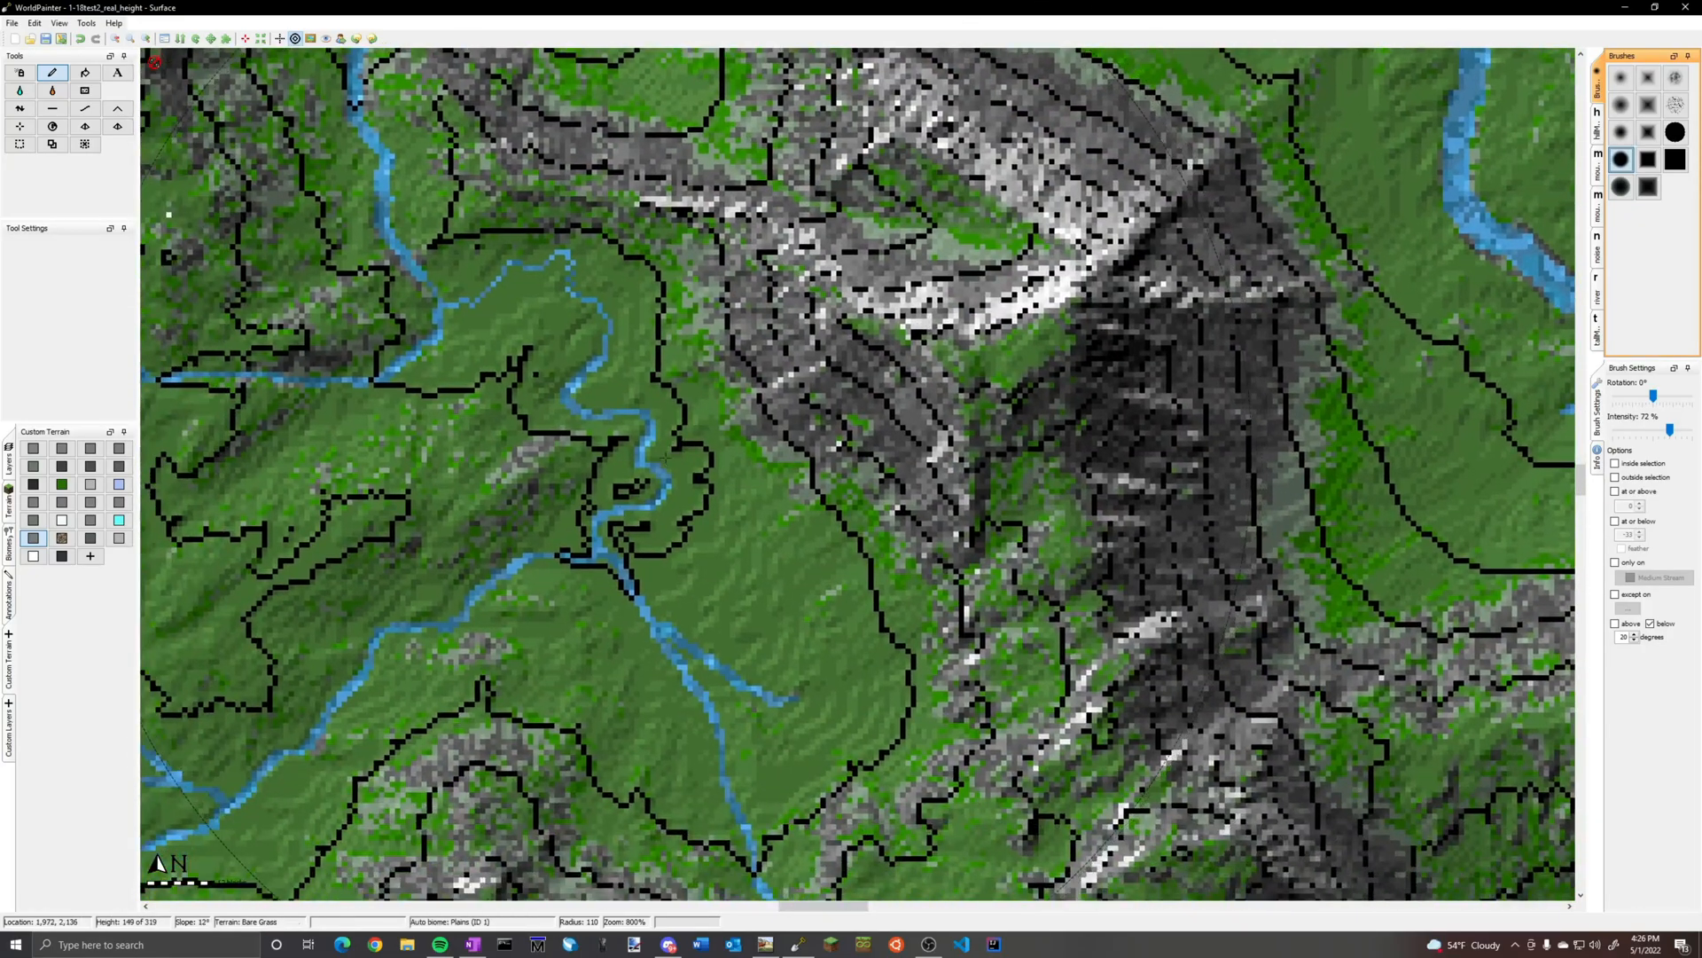
pyautogui.scroll(1, 665, 457)
pyautogui.scroll(-19, 370, 538)
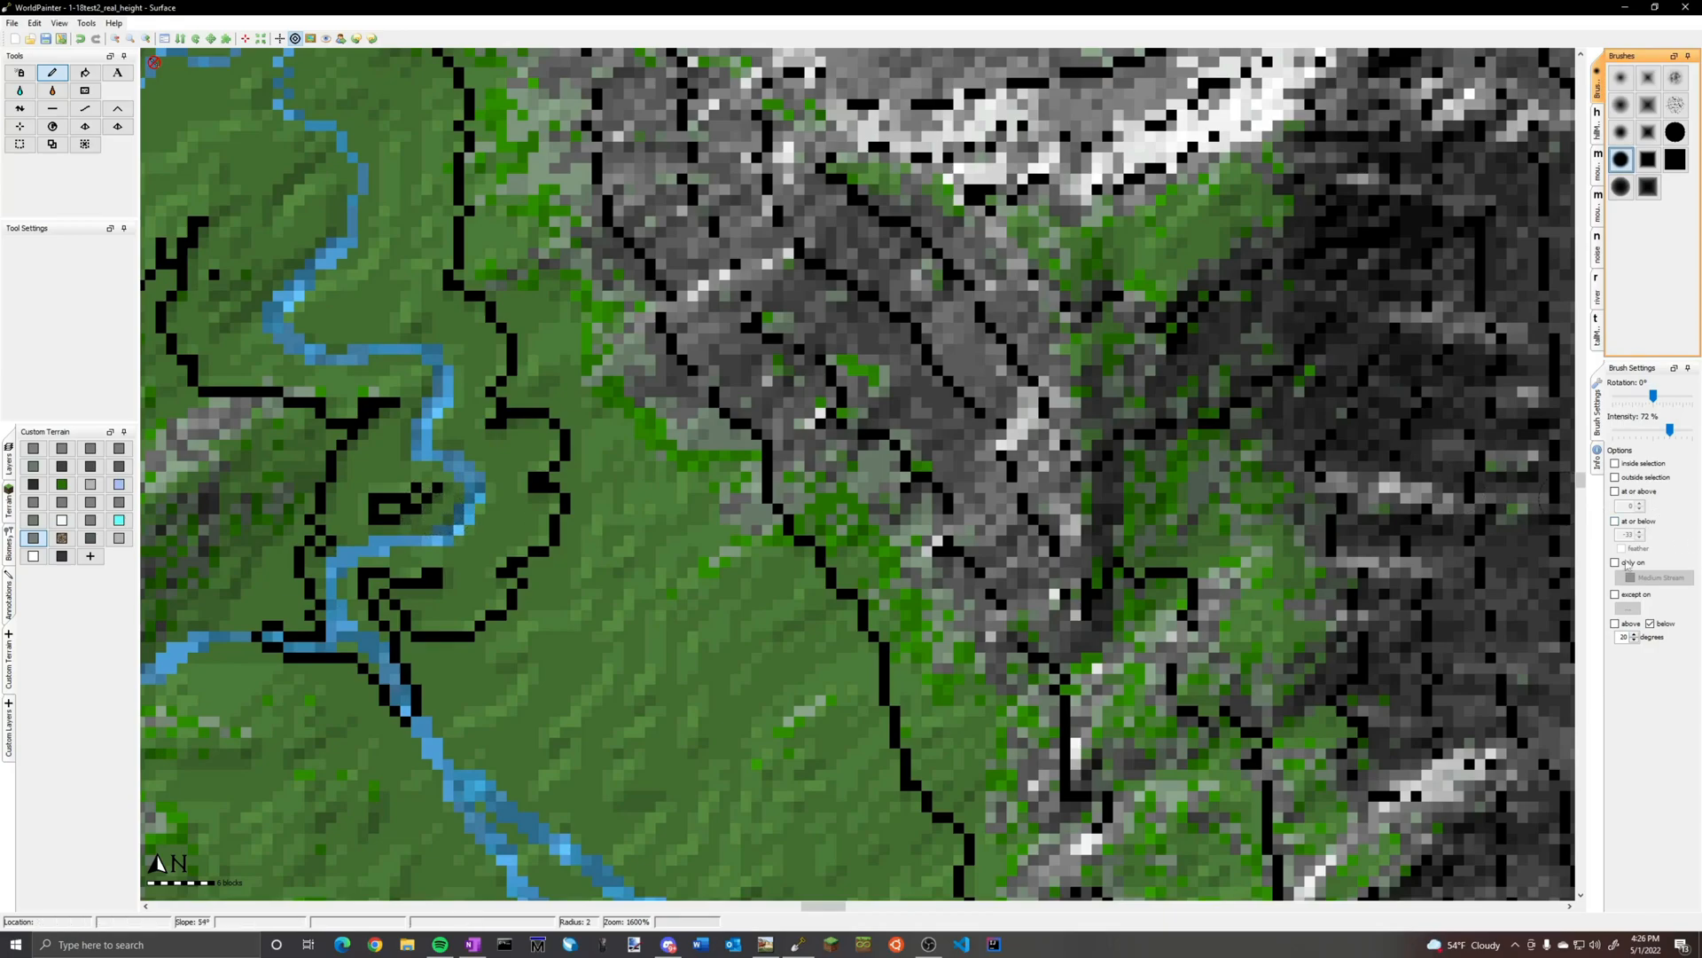
# Exclude Medium Stream from the brush and test the gravel with radius 2 inside the stream's eastward bend
pyautogui.click(1628, 608)
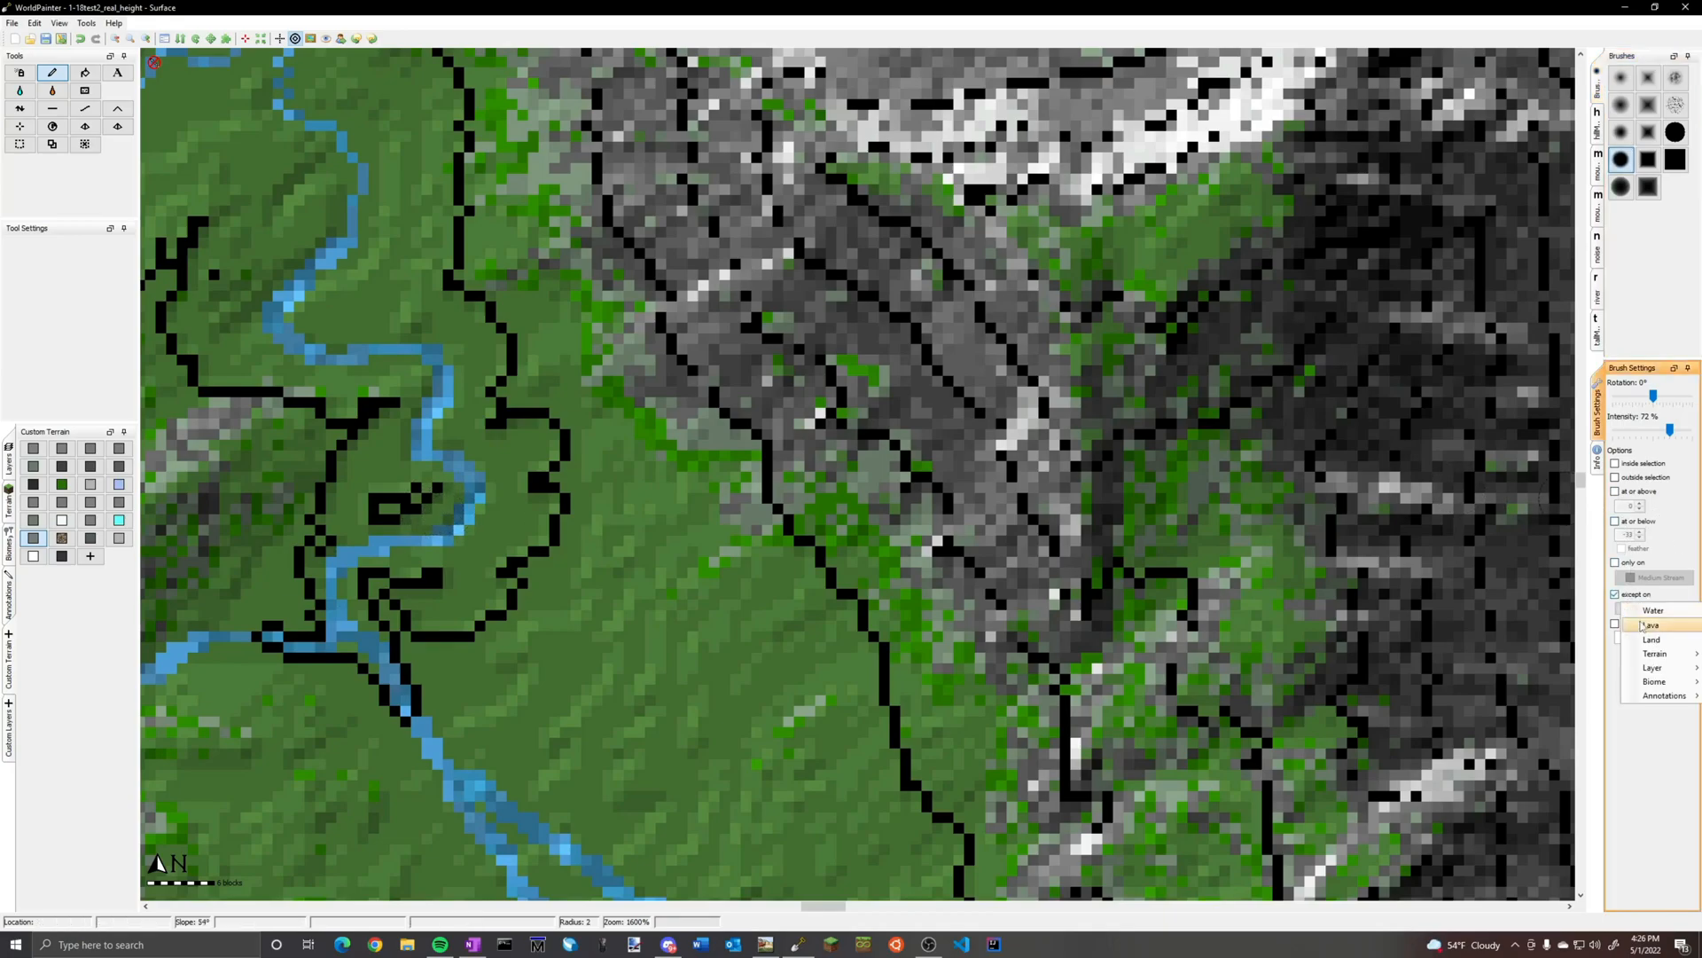
pyautogui.moveTo(1654, 680)
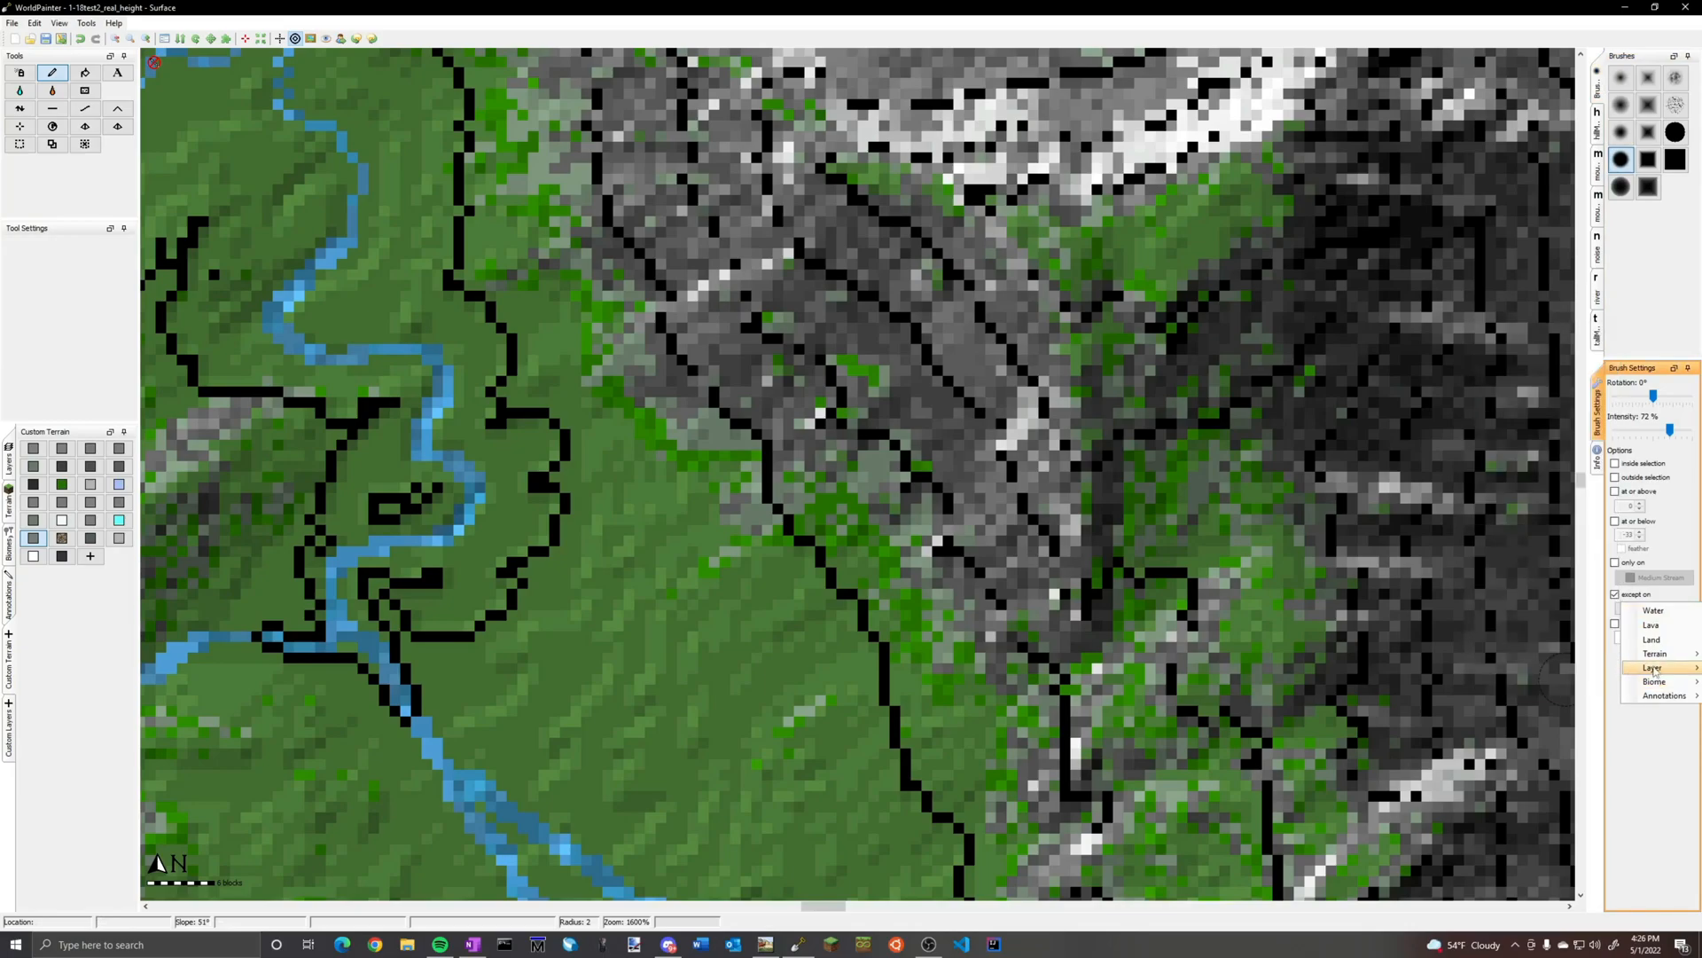
pyautogui.click(1540, 667)
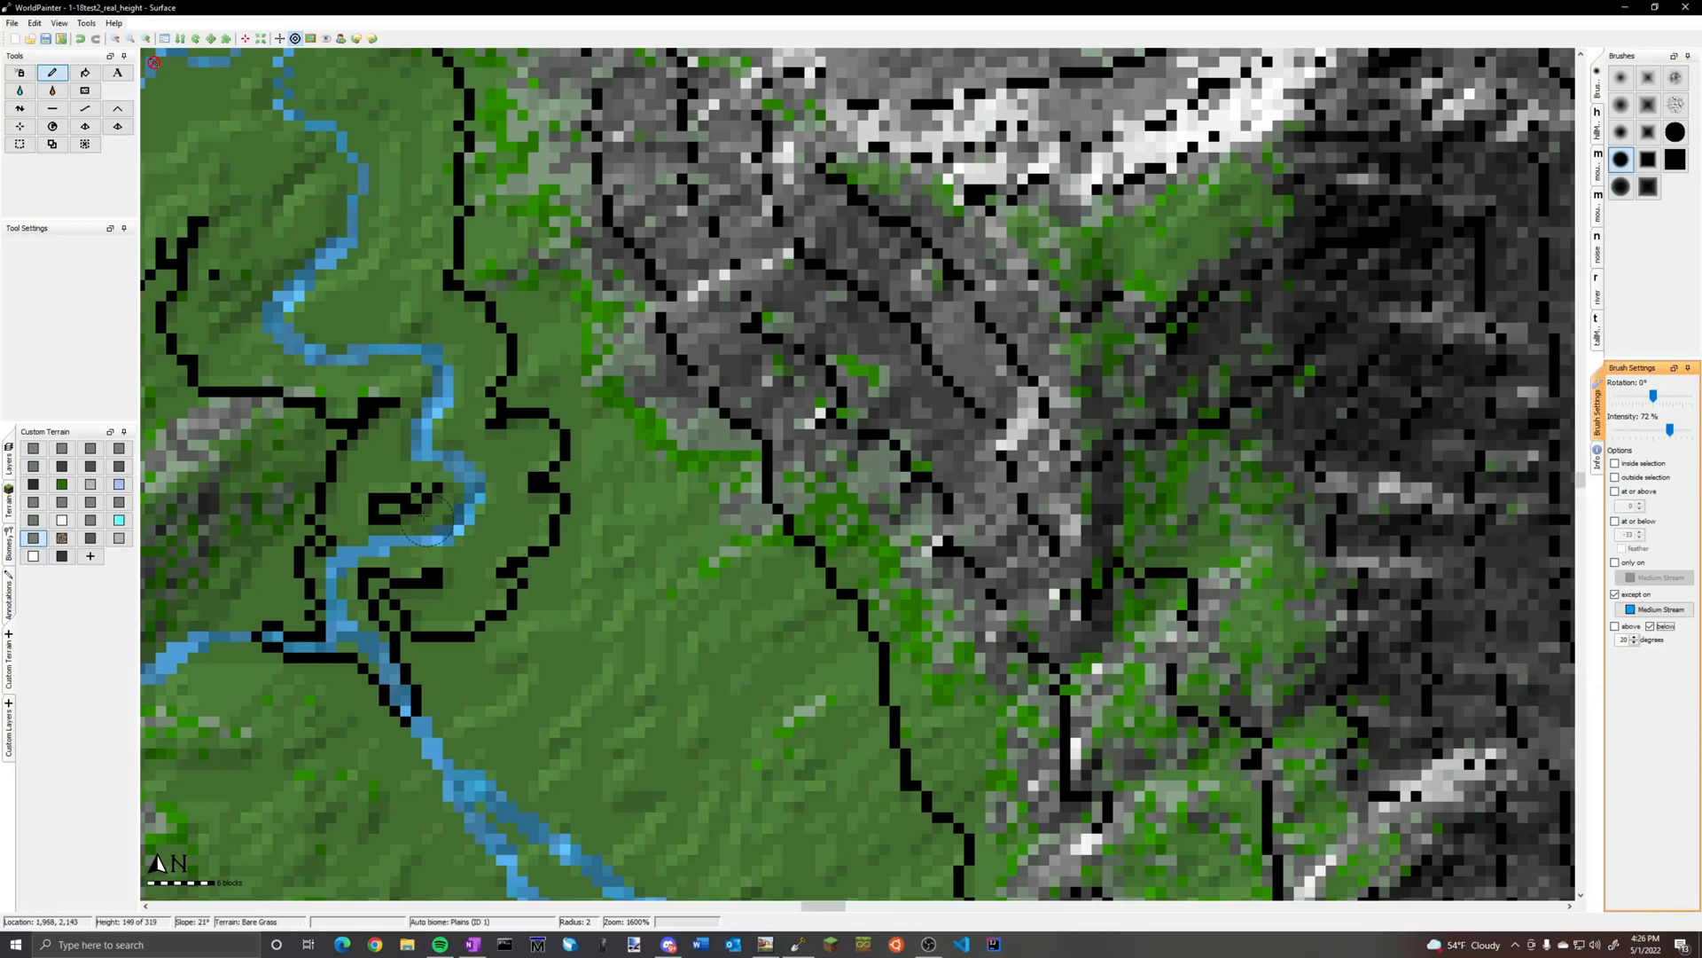
pyautogui.moveTo(420, 530)
pyautogui.mouseDown()
pyautogui.moveTo(444, 501)
pyautogui.moveTo(434, 462)
pyautogui.moveTo(415, 461)
pyautogui.moveTo(458, 521)
pyautogui.mouseUp()
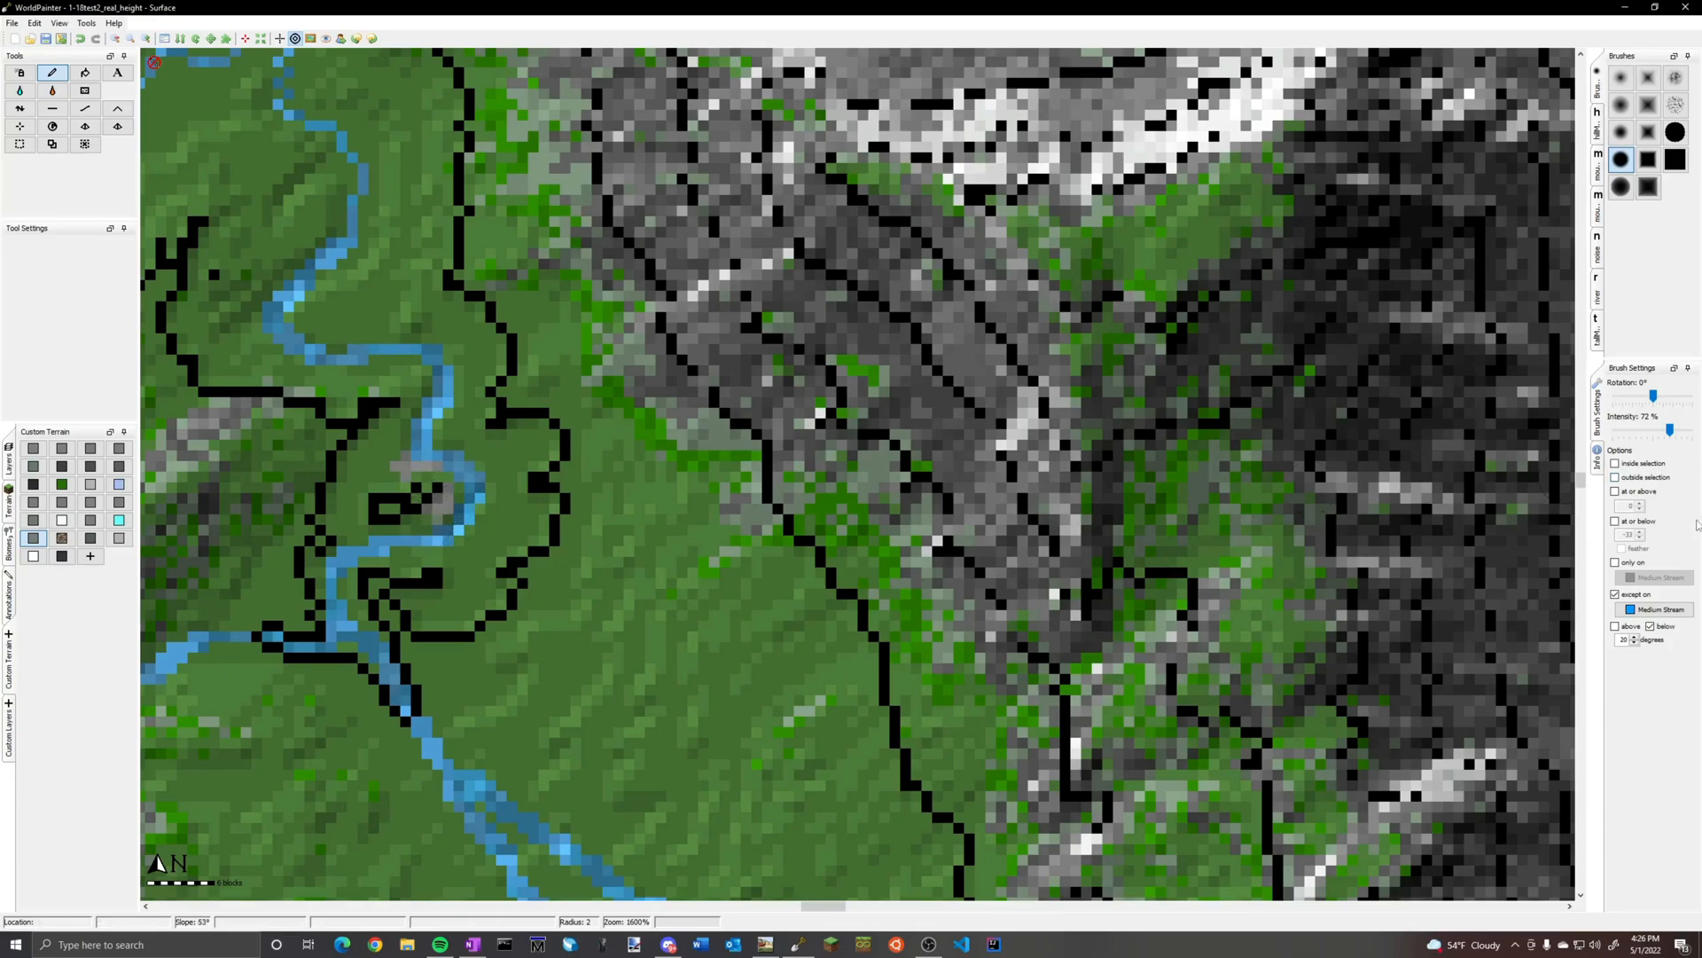
# Raise the slope limit to below 30 degrees, restrict painting to Bare Grass, and paint gravel along the inner sides of the bends
pyautogui.click(1637, 661)
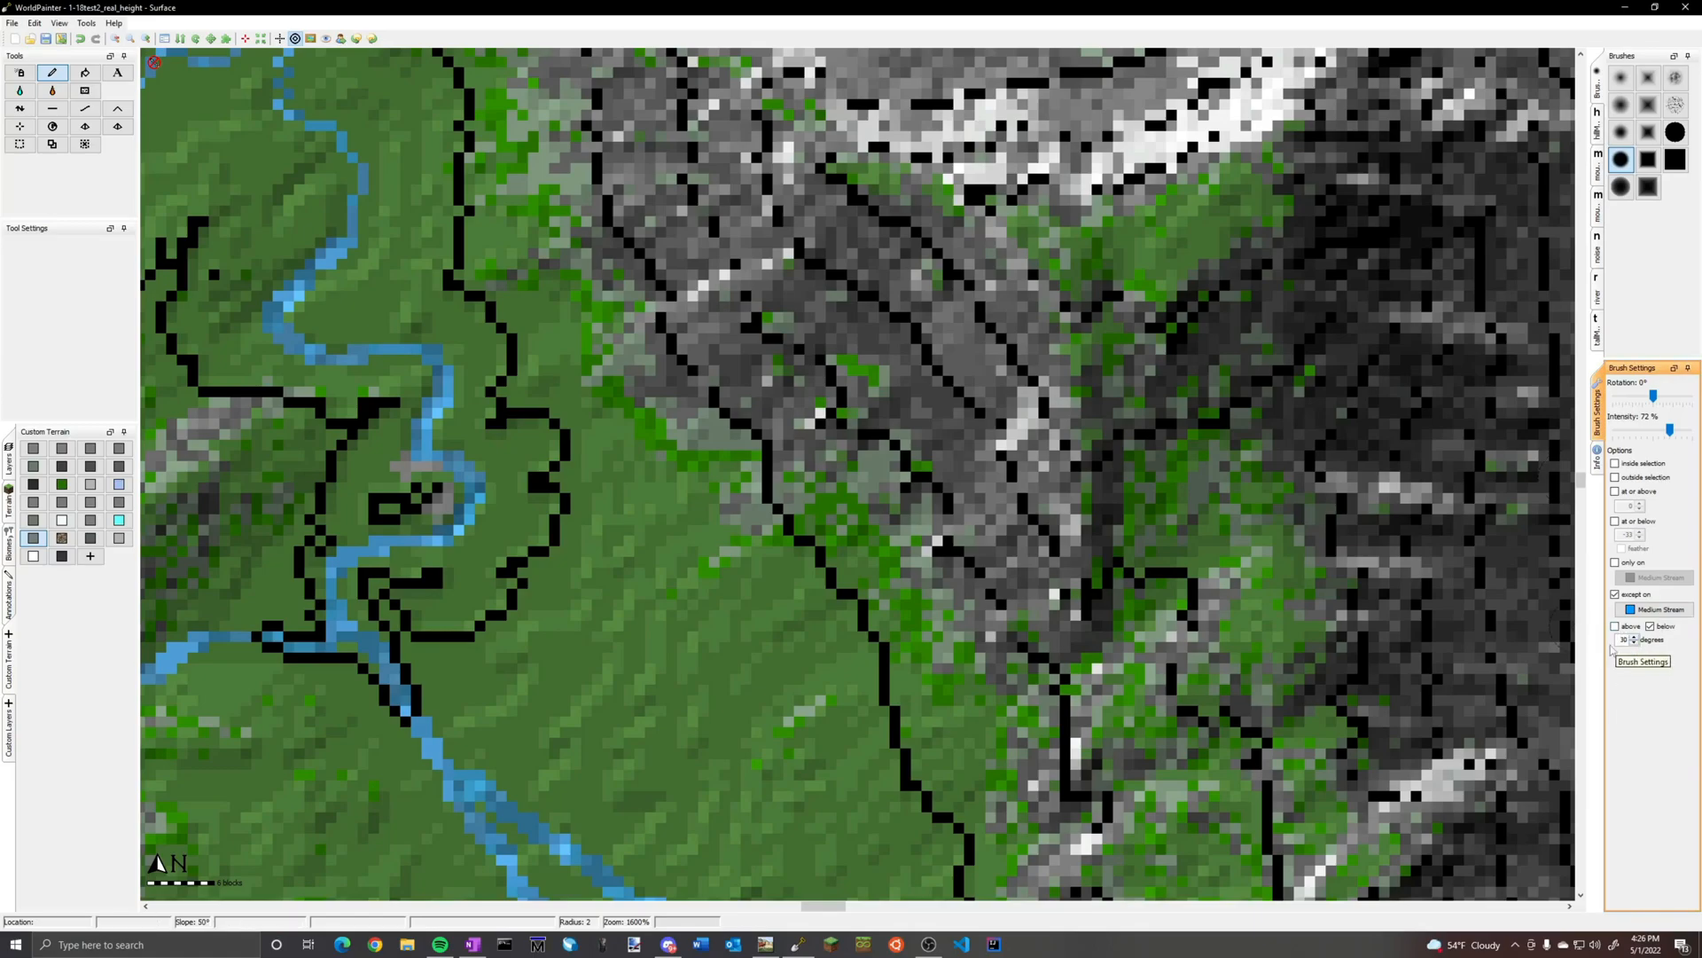
pyautogui.click(1624, 565)
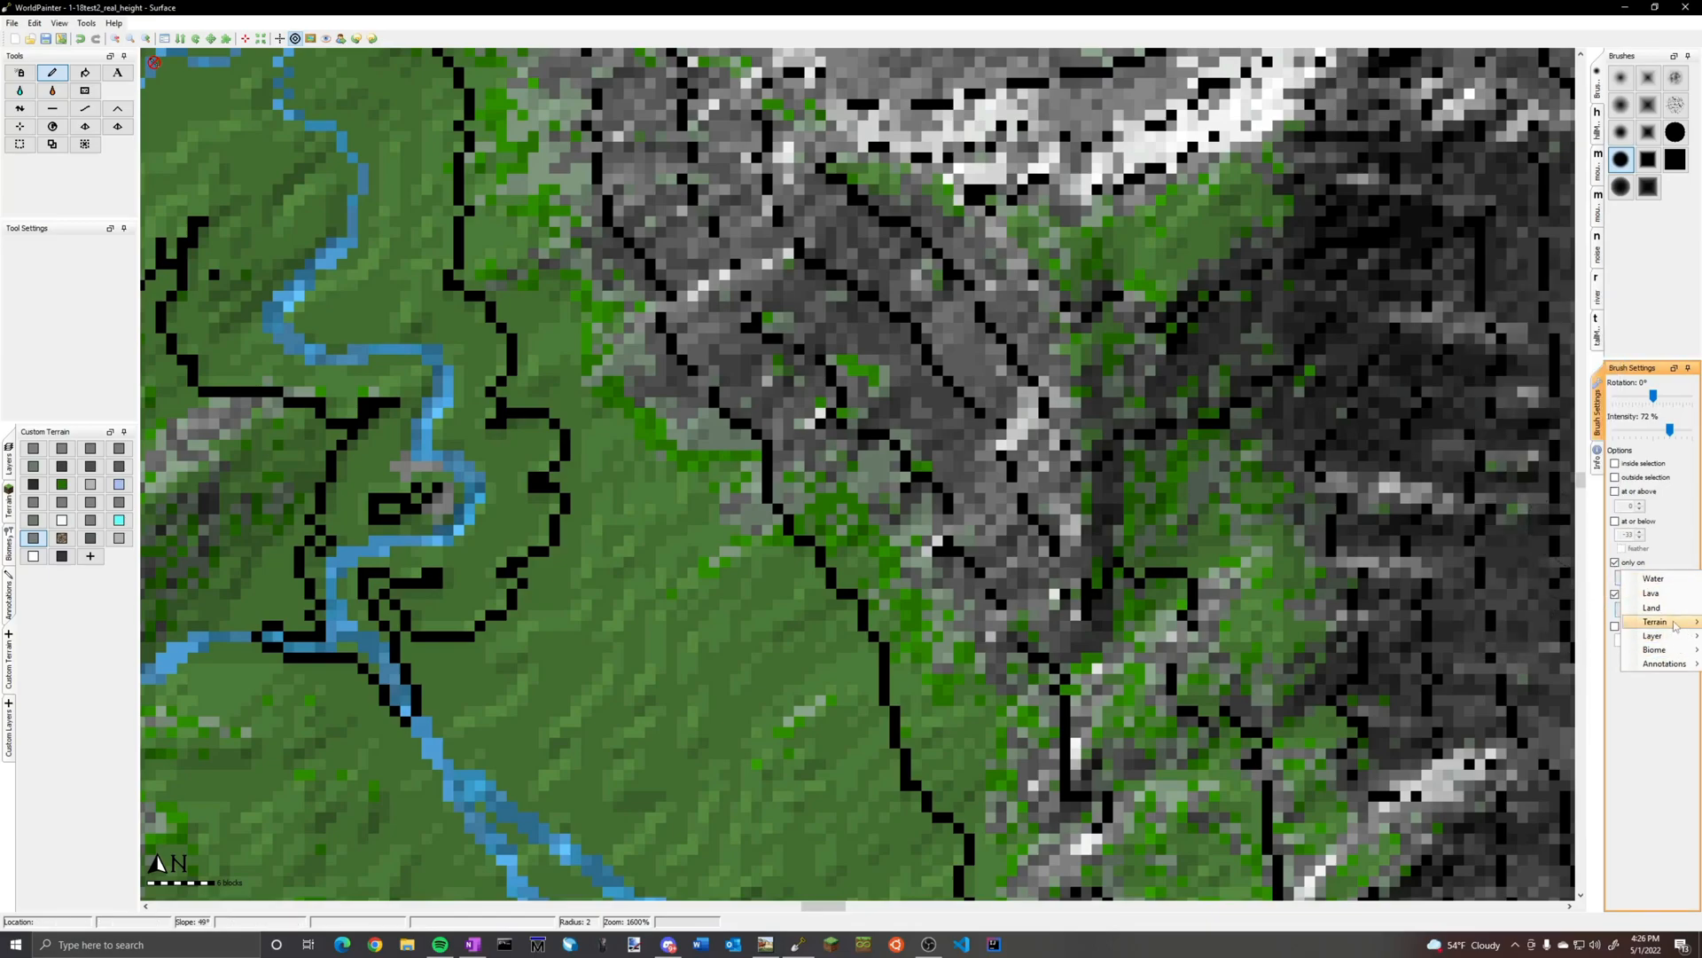
pyautogui.moveTo(1654, 621)
pyautogui.click(1508, 285)
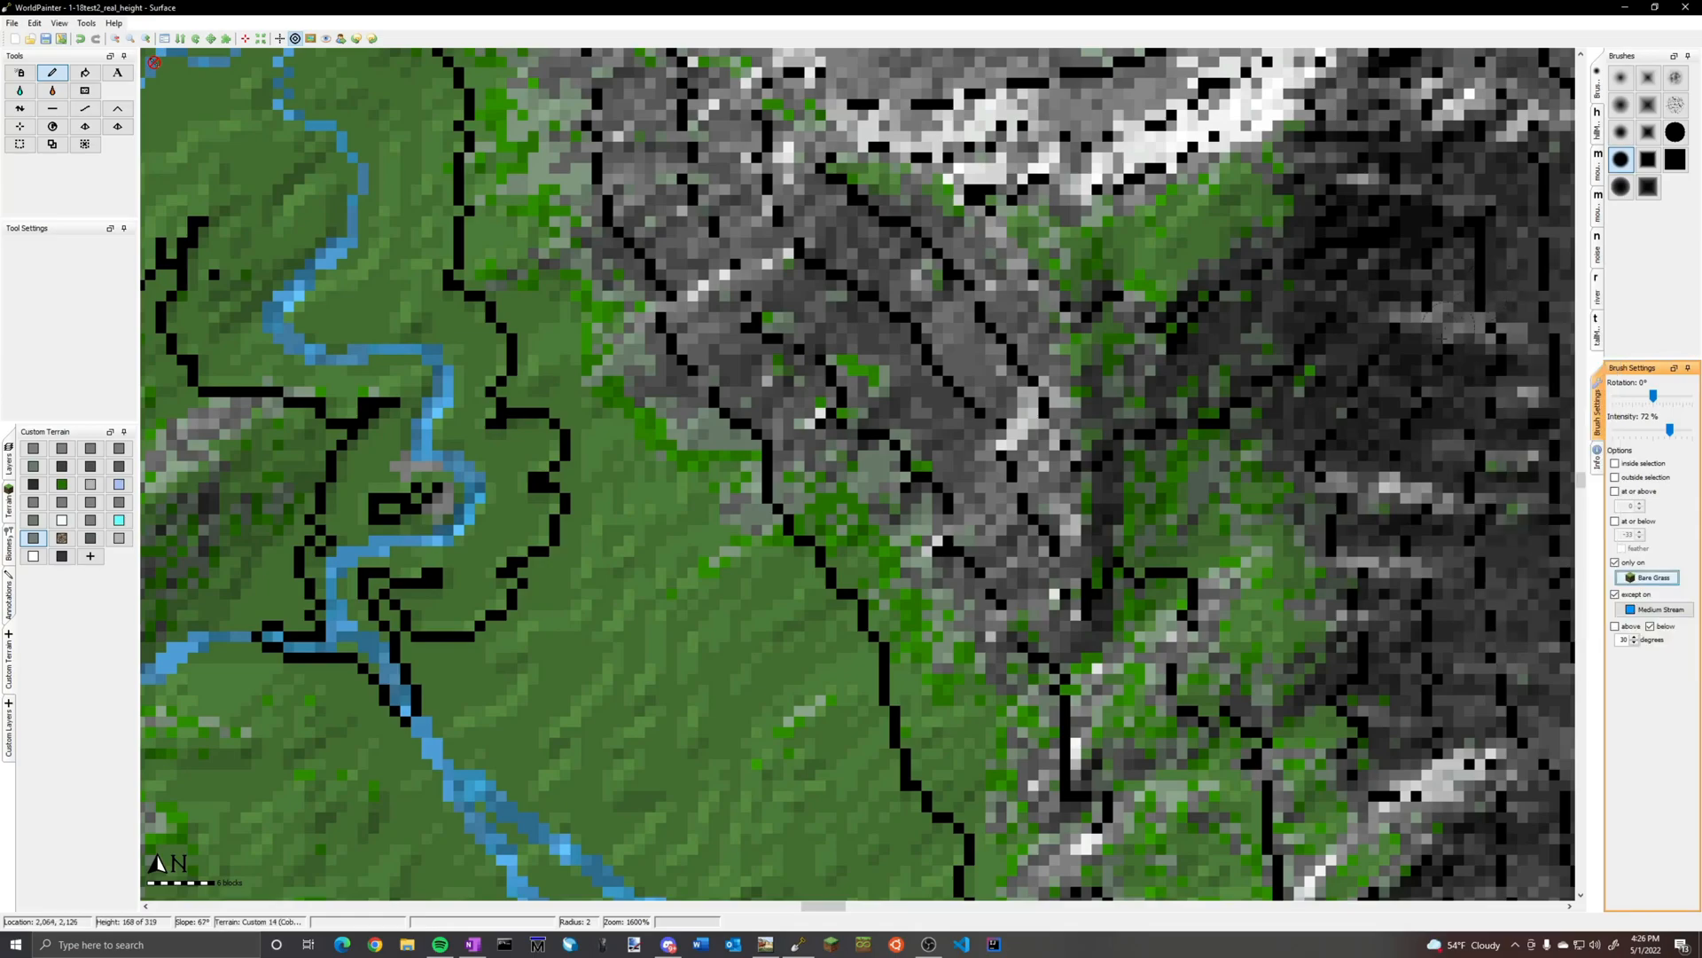
pyautogui.moveTo(415, 525)
pyautogui.mouseDown()
pyautogui.moveTo(409, 365)
pyautogui.moveTo(444, 430)
pyautogui.mouseUp()
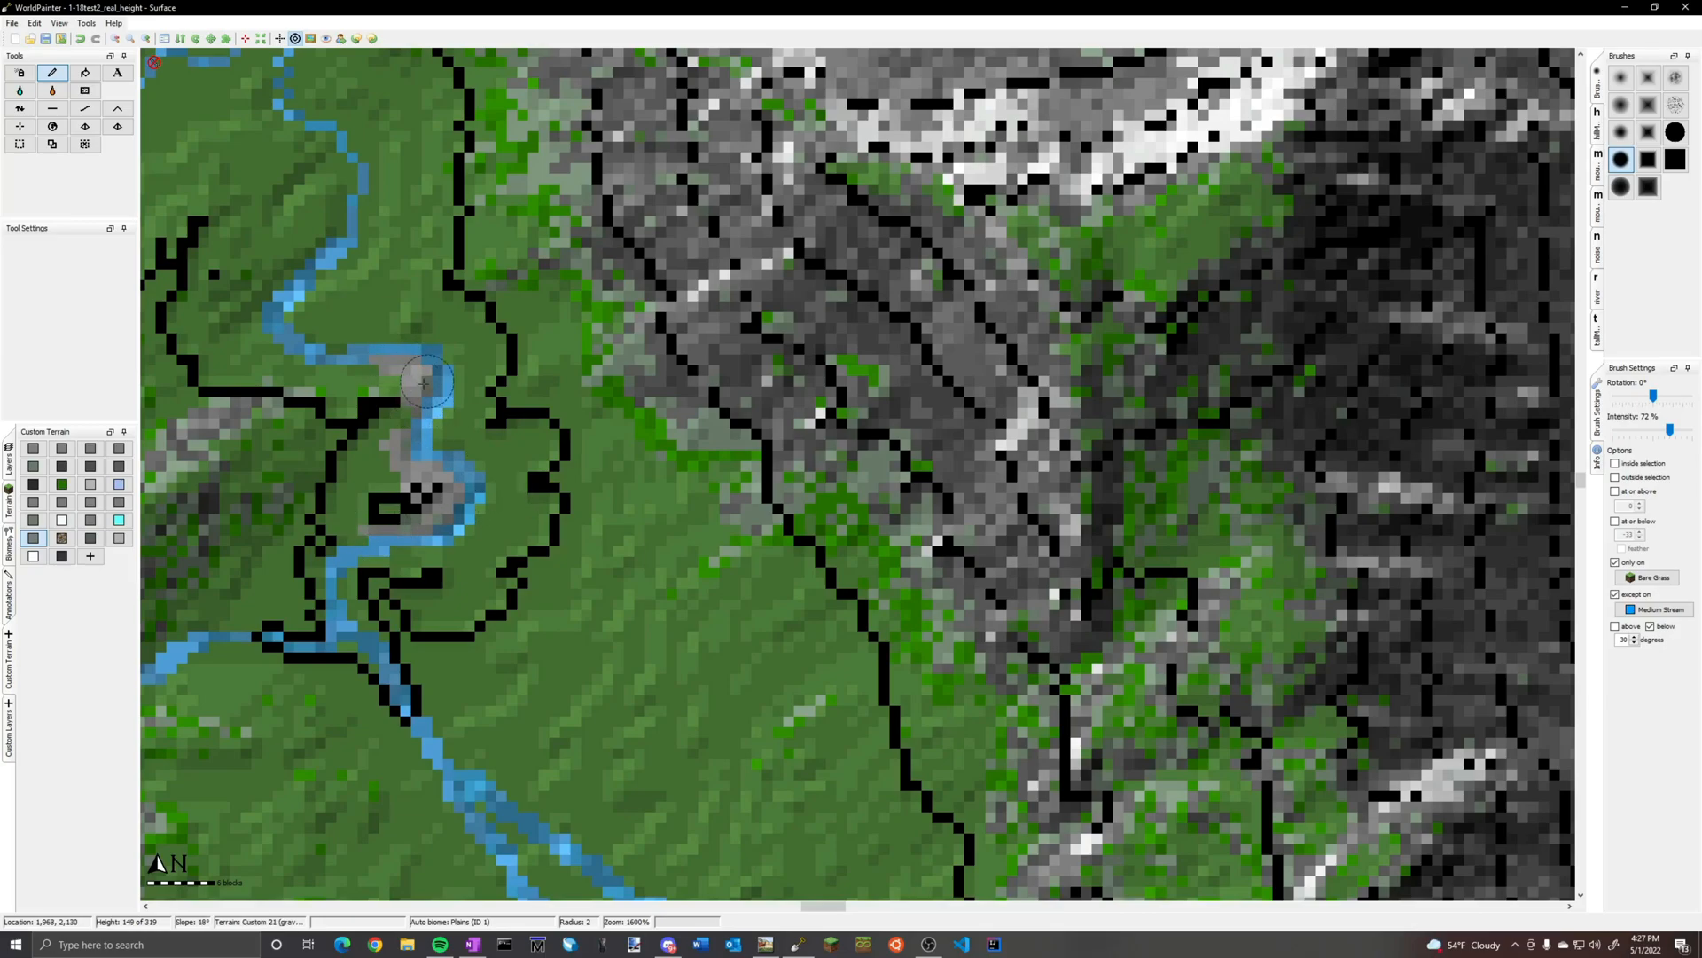
# Switch to the Edge browser and search the web for "stream"
pyautogui.scroll(-2, 425, 479)
pyautogui.click(343, 943)
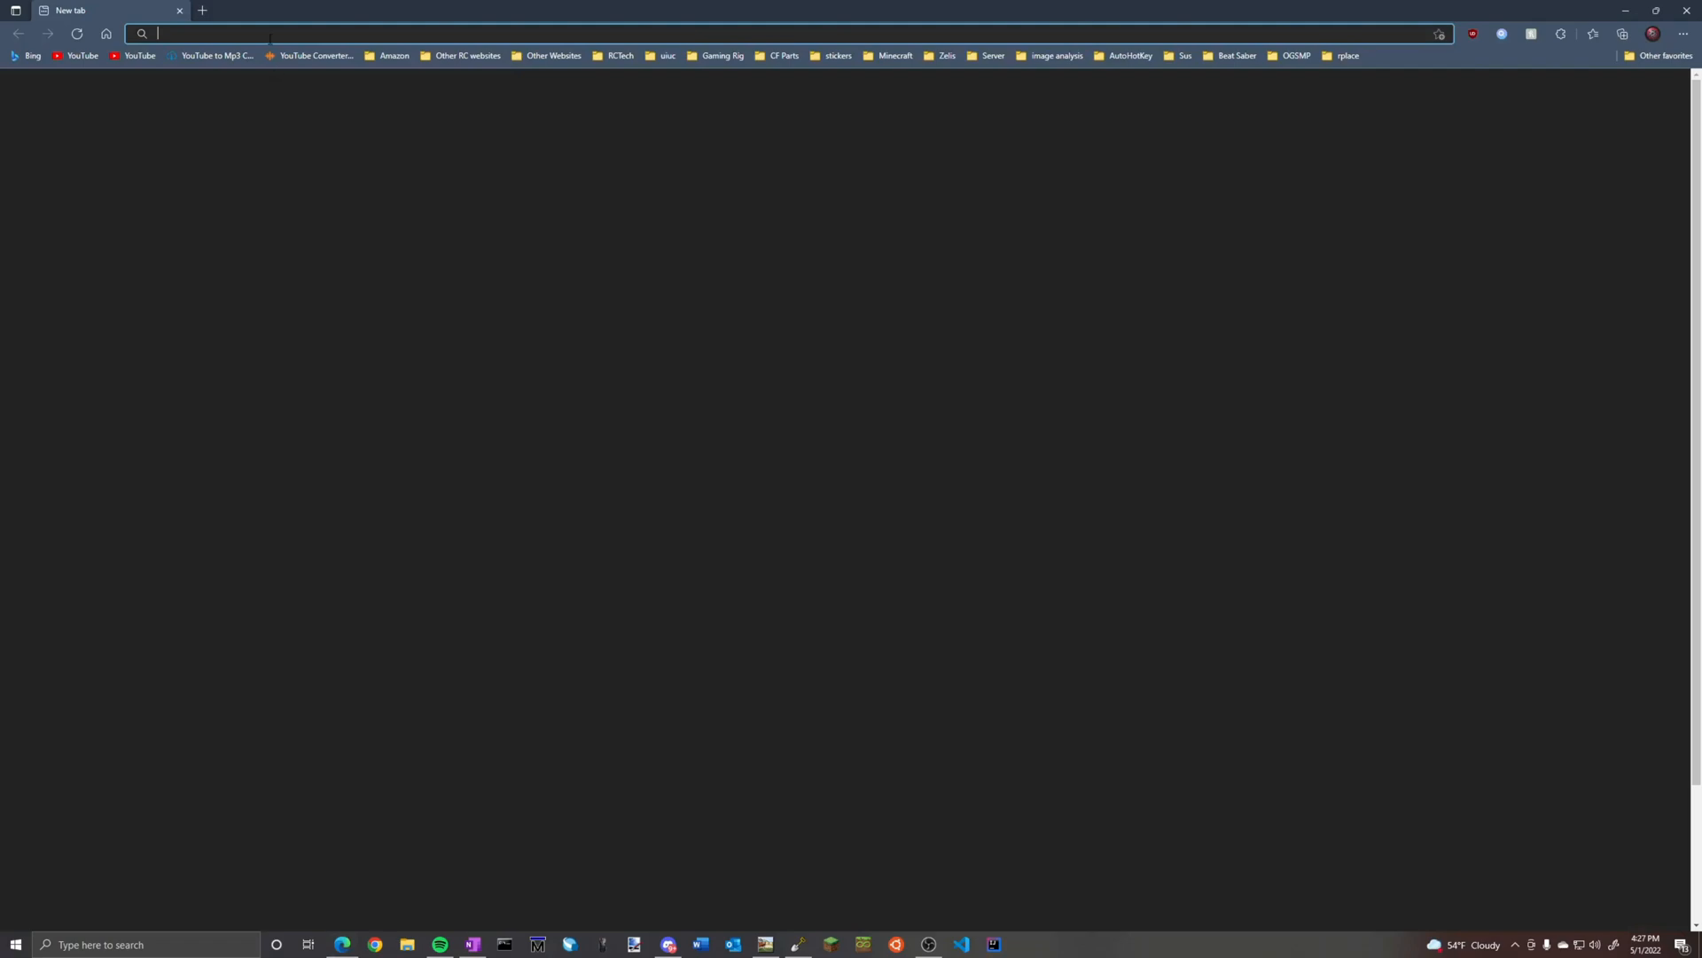
pyautogui.write('streameast')
pyautogui.press('Return')
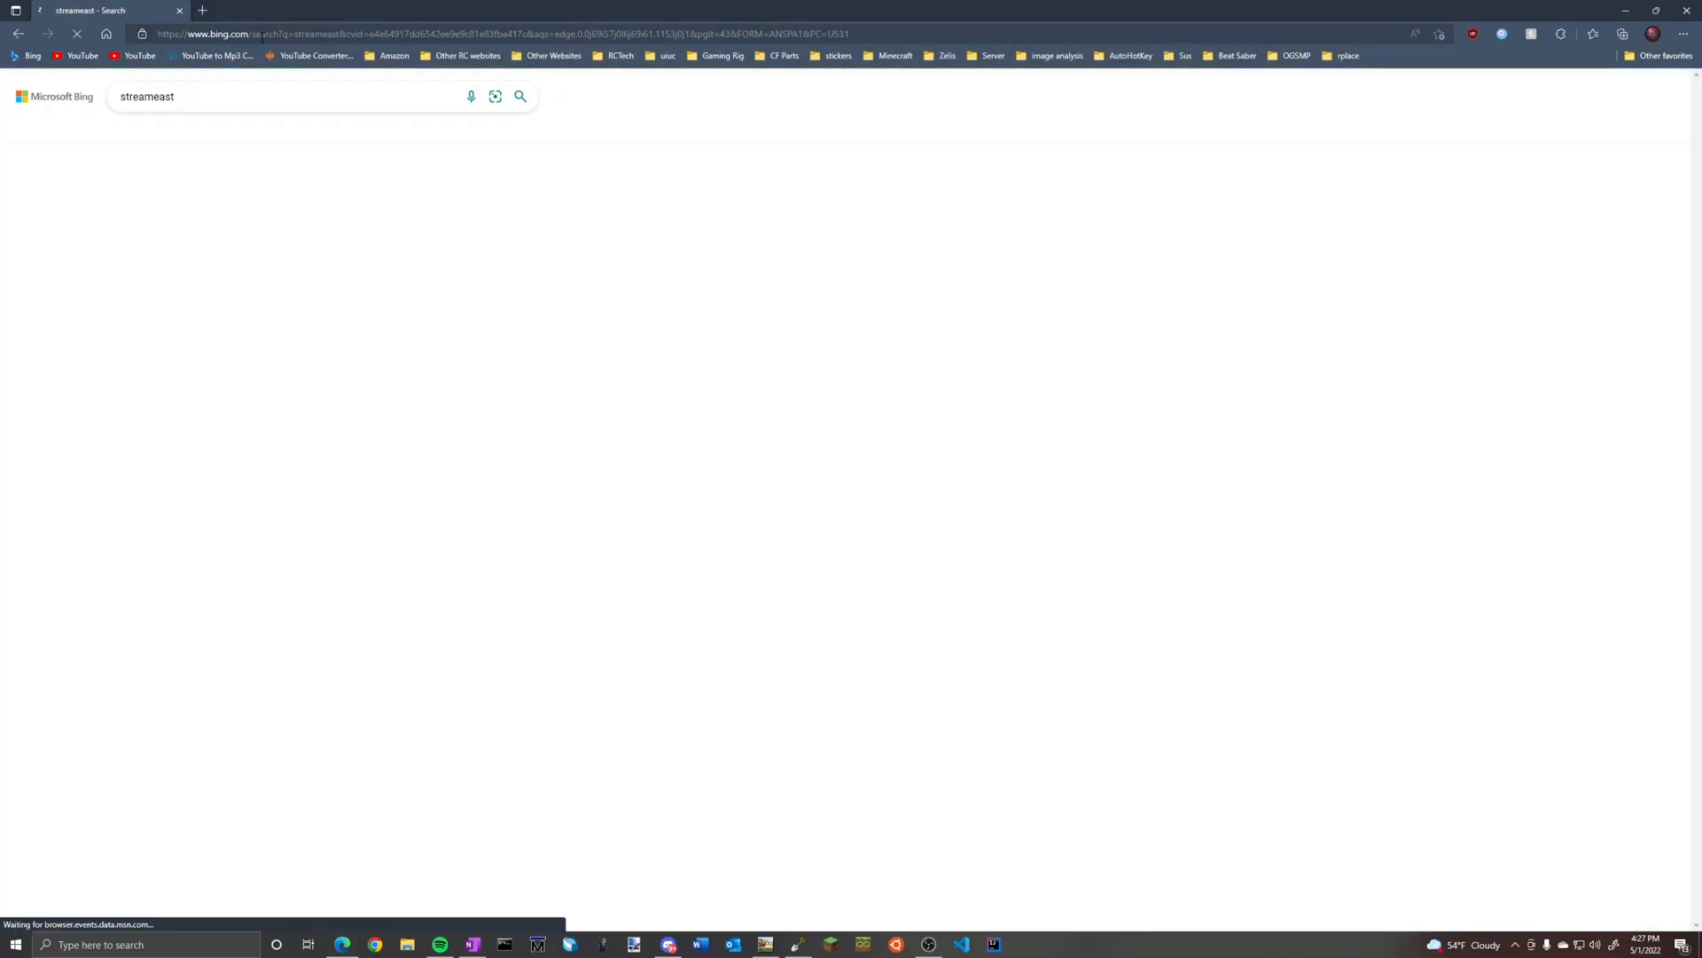
pyautogui.click(282, 111)
pyautogui.press('BackSpace')
pyautogui.press('BackSpace')
pyautogui.press('BackSpace')
pyautogui.press('BackSpace')
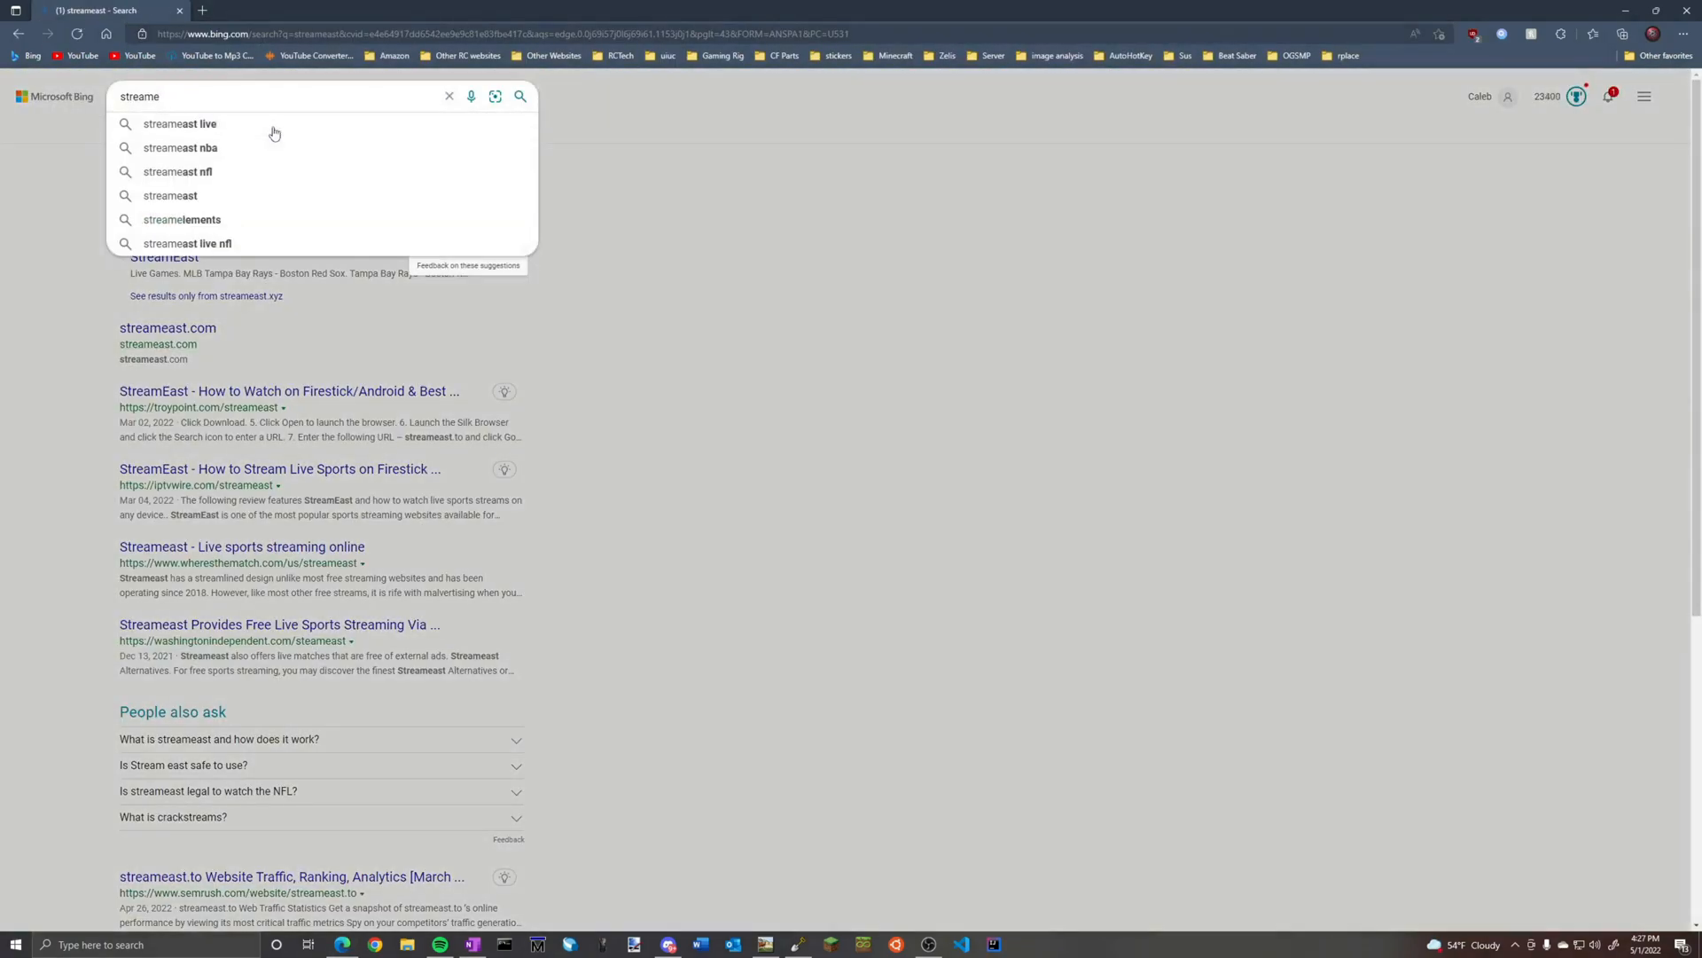
pyautogui.press('Return')
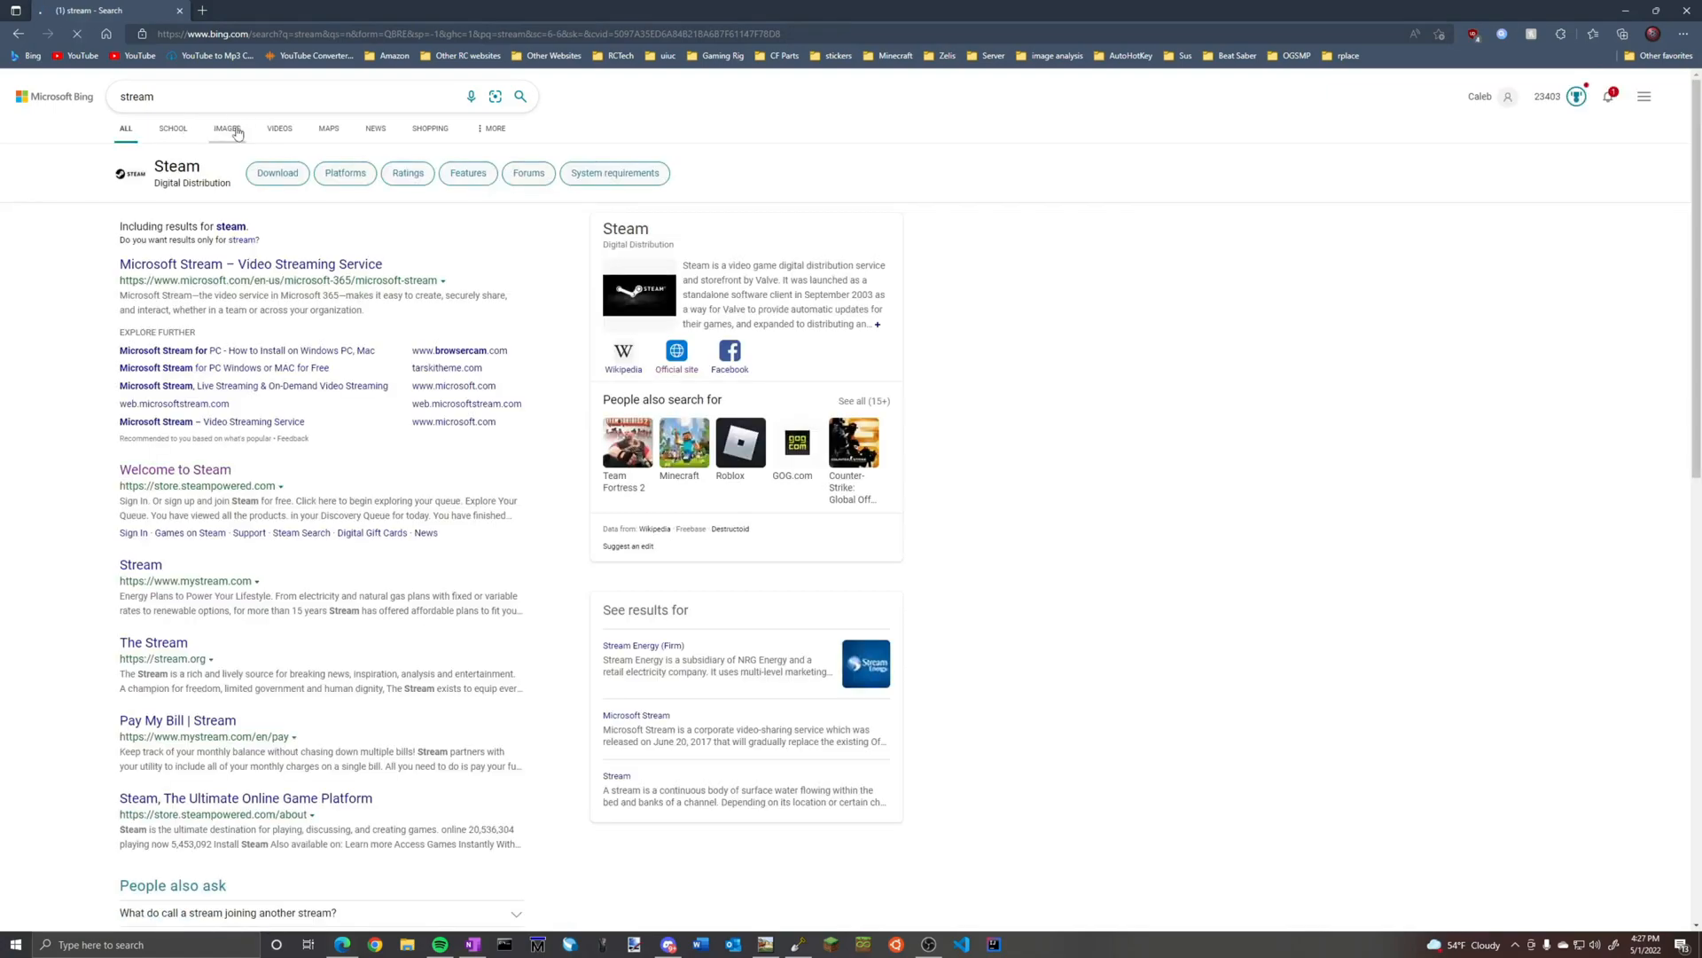
# Browse the stream photos in the image results and study where rocks and gravel lie along the banks
pyautogui.click(235, 130)
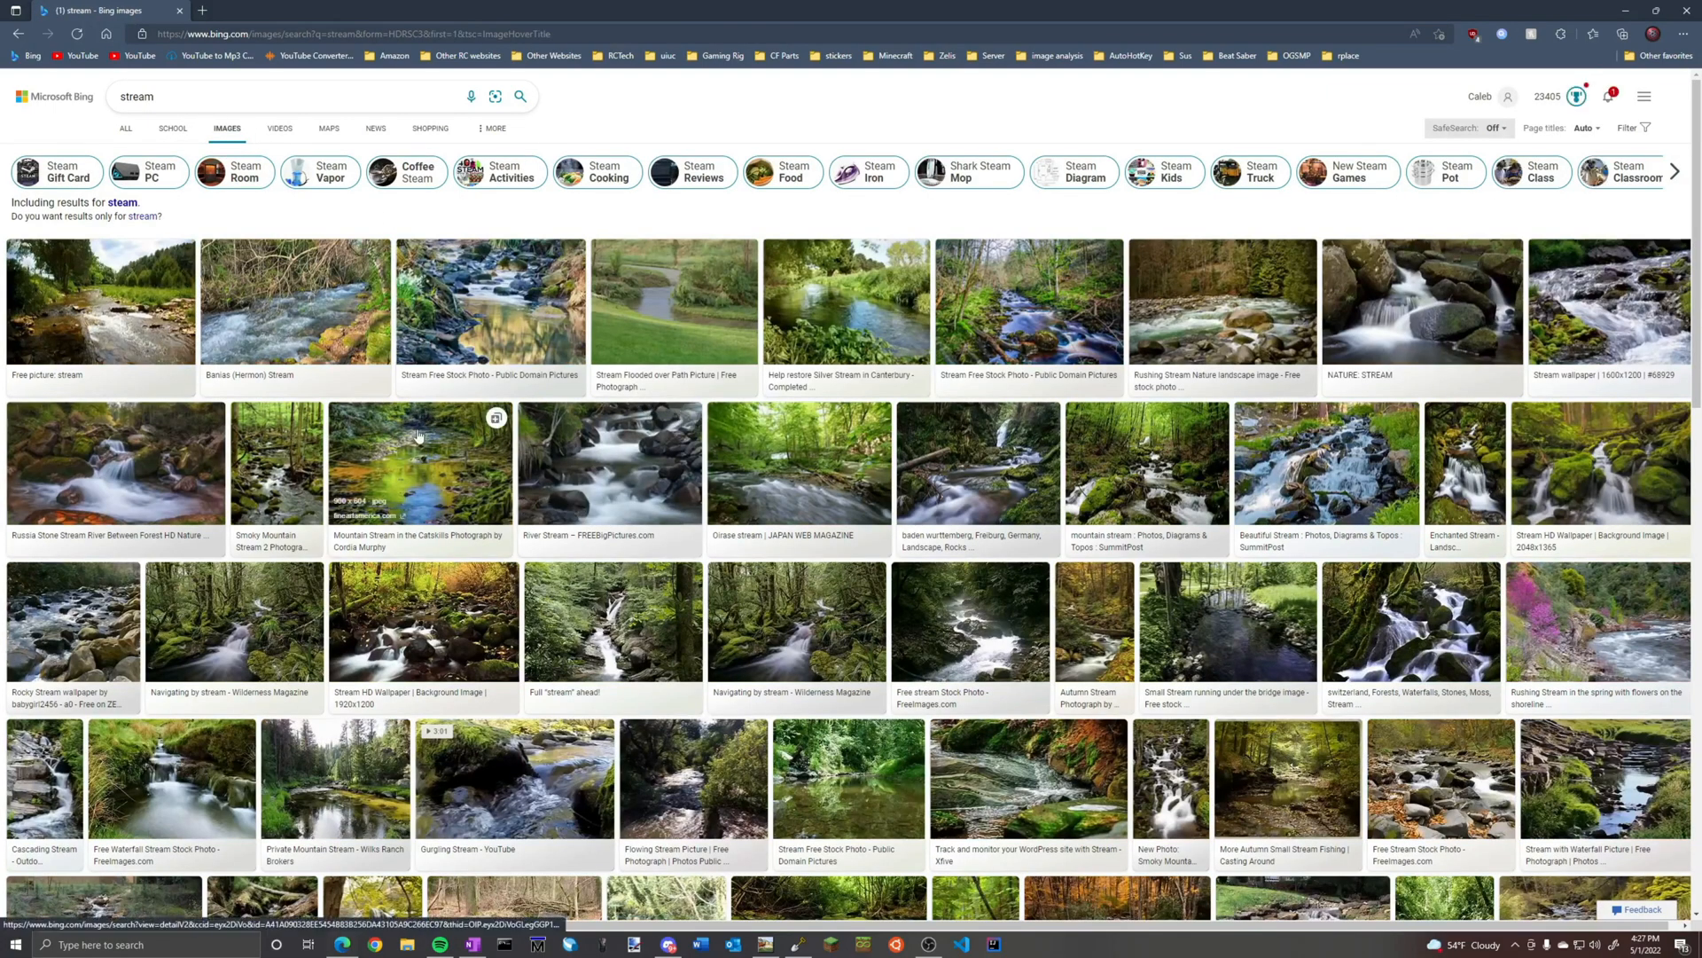
pyautogui.click(141, 315)
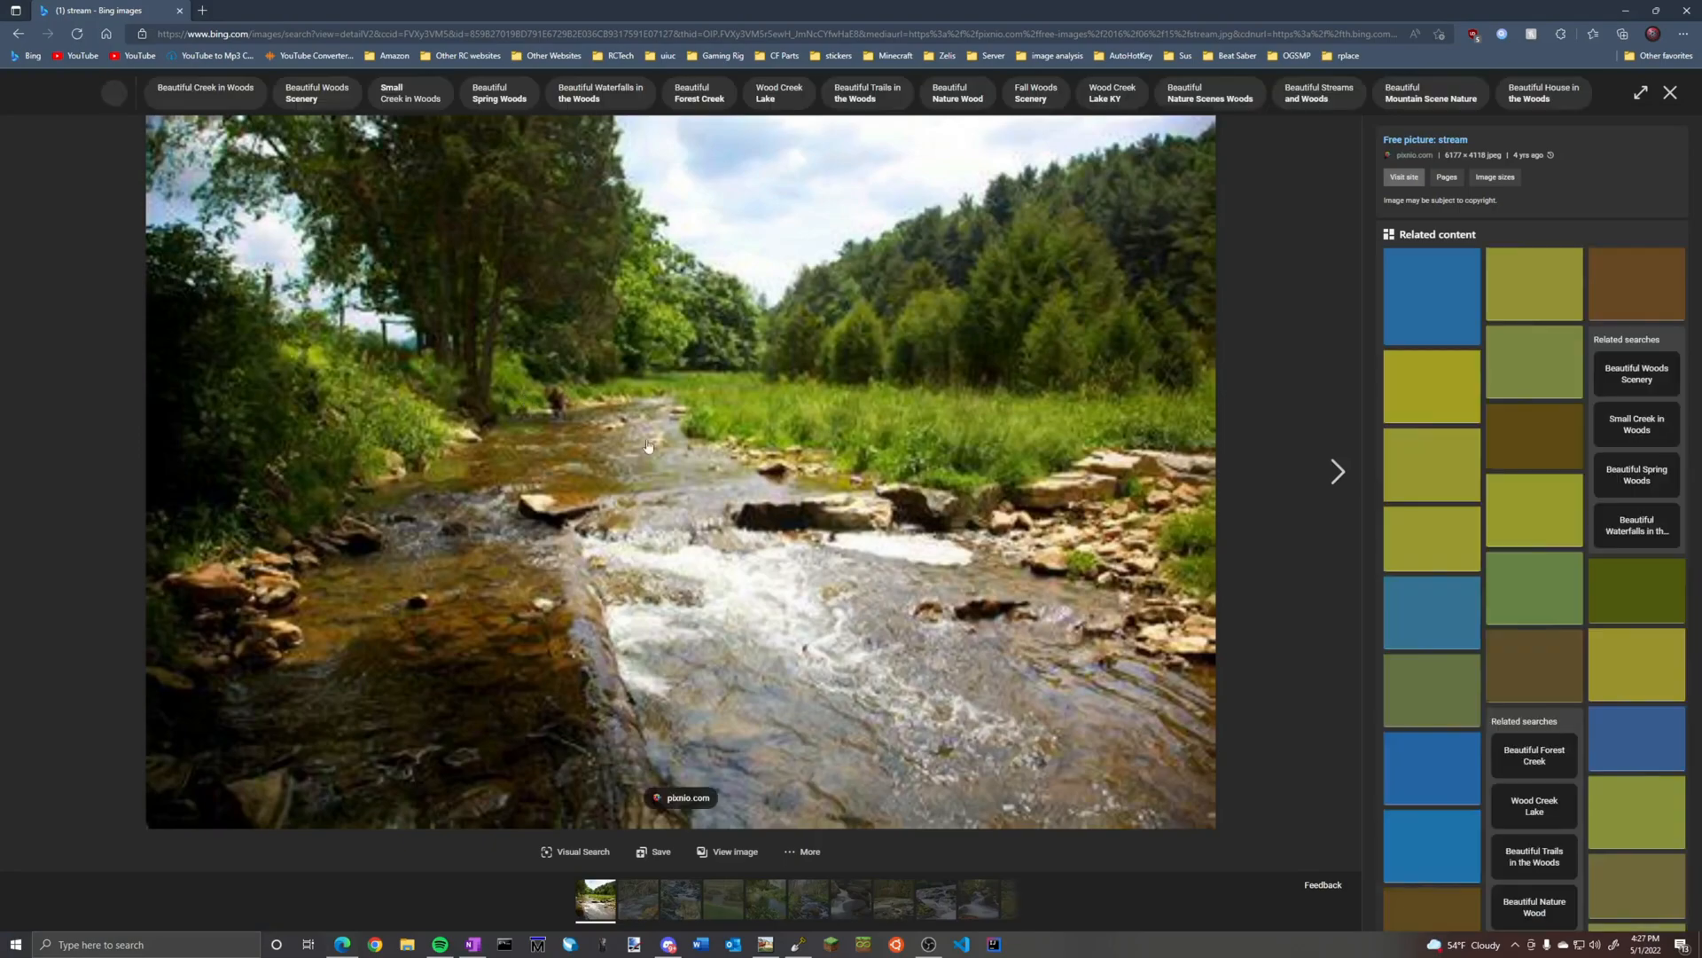
pyautogui.click(1672, 94)
pyautogui.click(1215, 312)
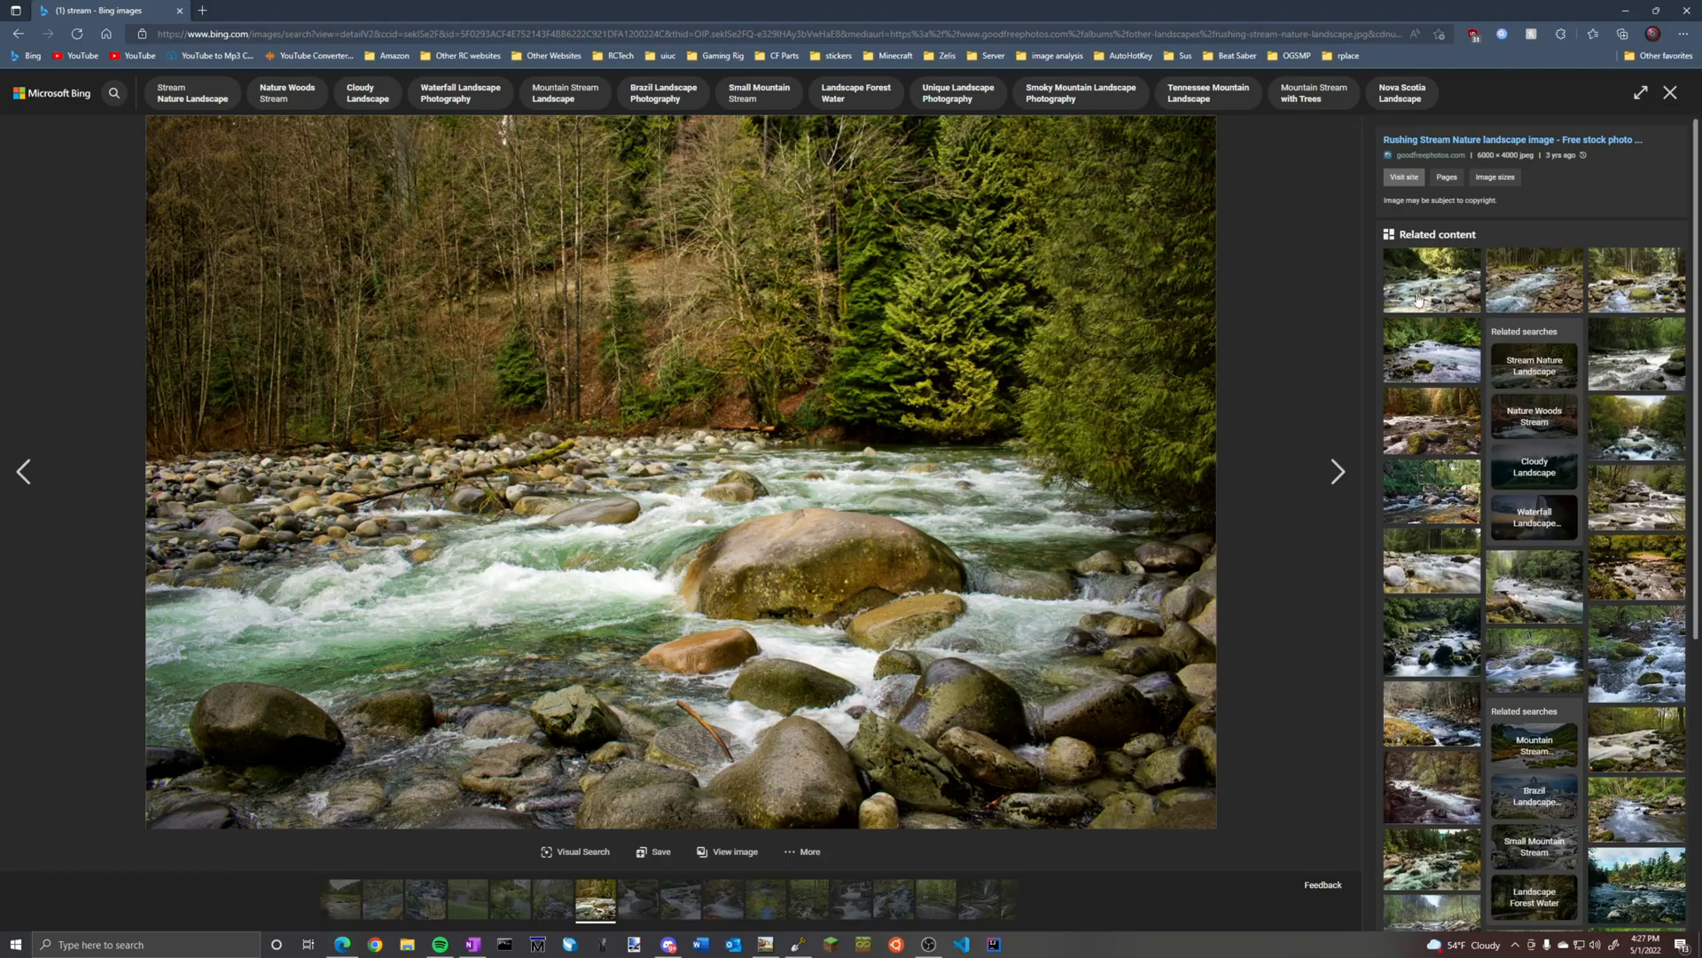
pyautogui.press('Escape')
pyautogui.scroll(-5, 1128, 574)
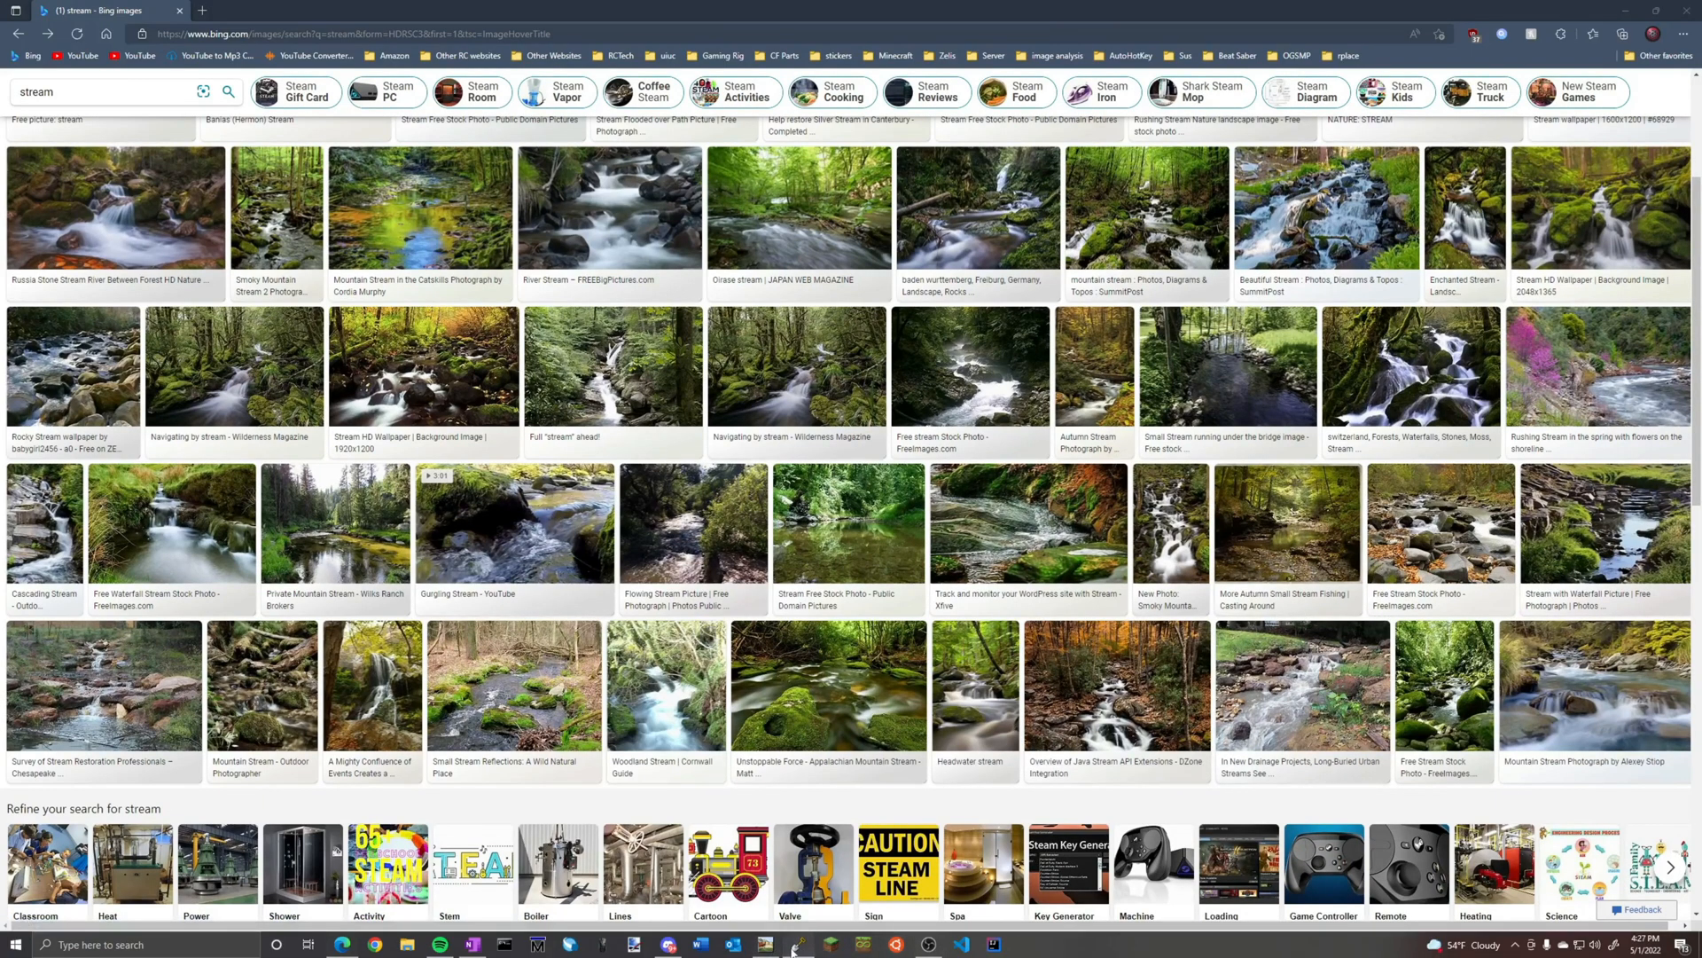
# Return to WorldPainter and undo the gravel strokes on the inner sides of the stream bends
pyautogui.hotkey('alt', 'Tab')
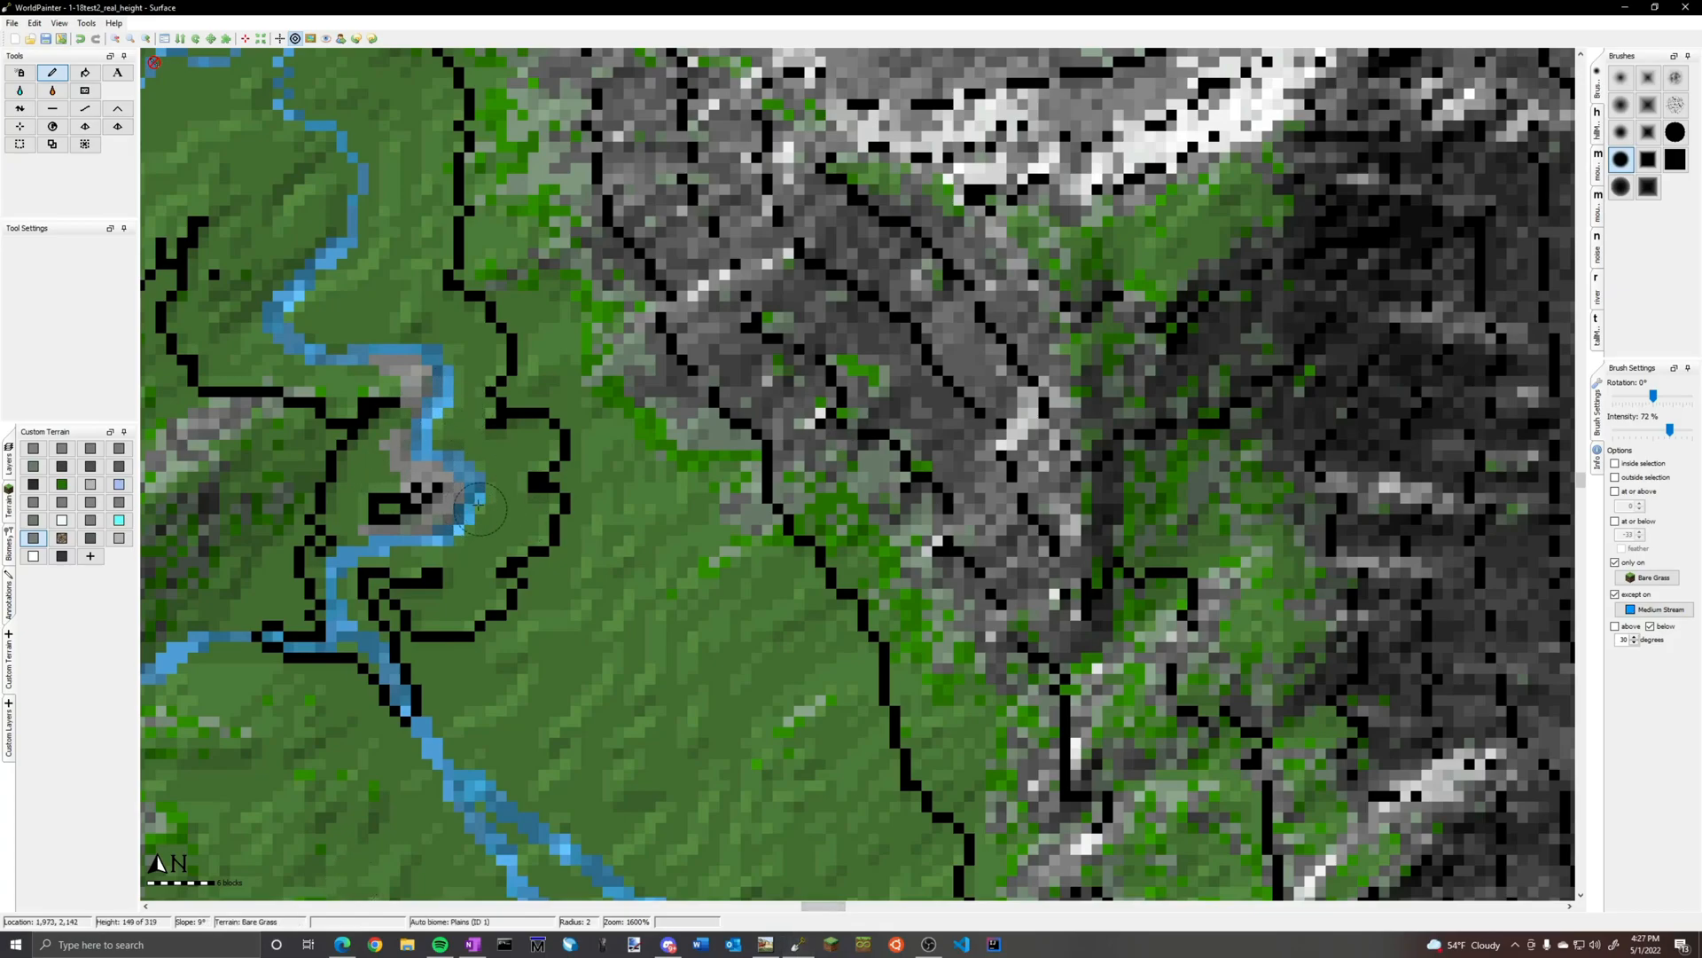
pyautogui.hotkey('ctrl', 'z')
pyautogui.hotkey('ctrl', 'z')
pyautogui.hotkey('ctrl', 'z')
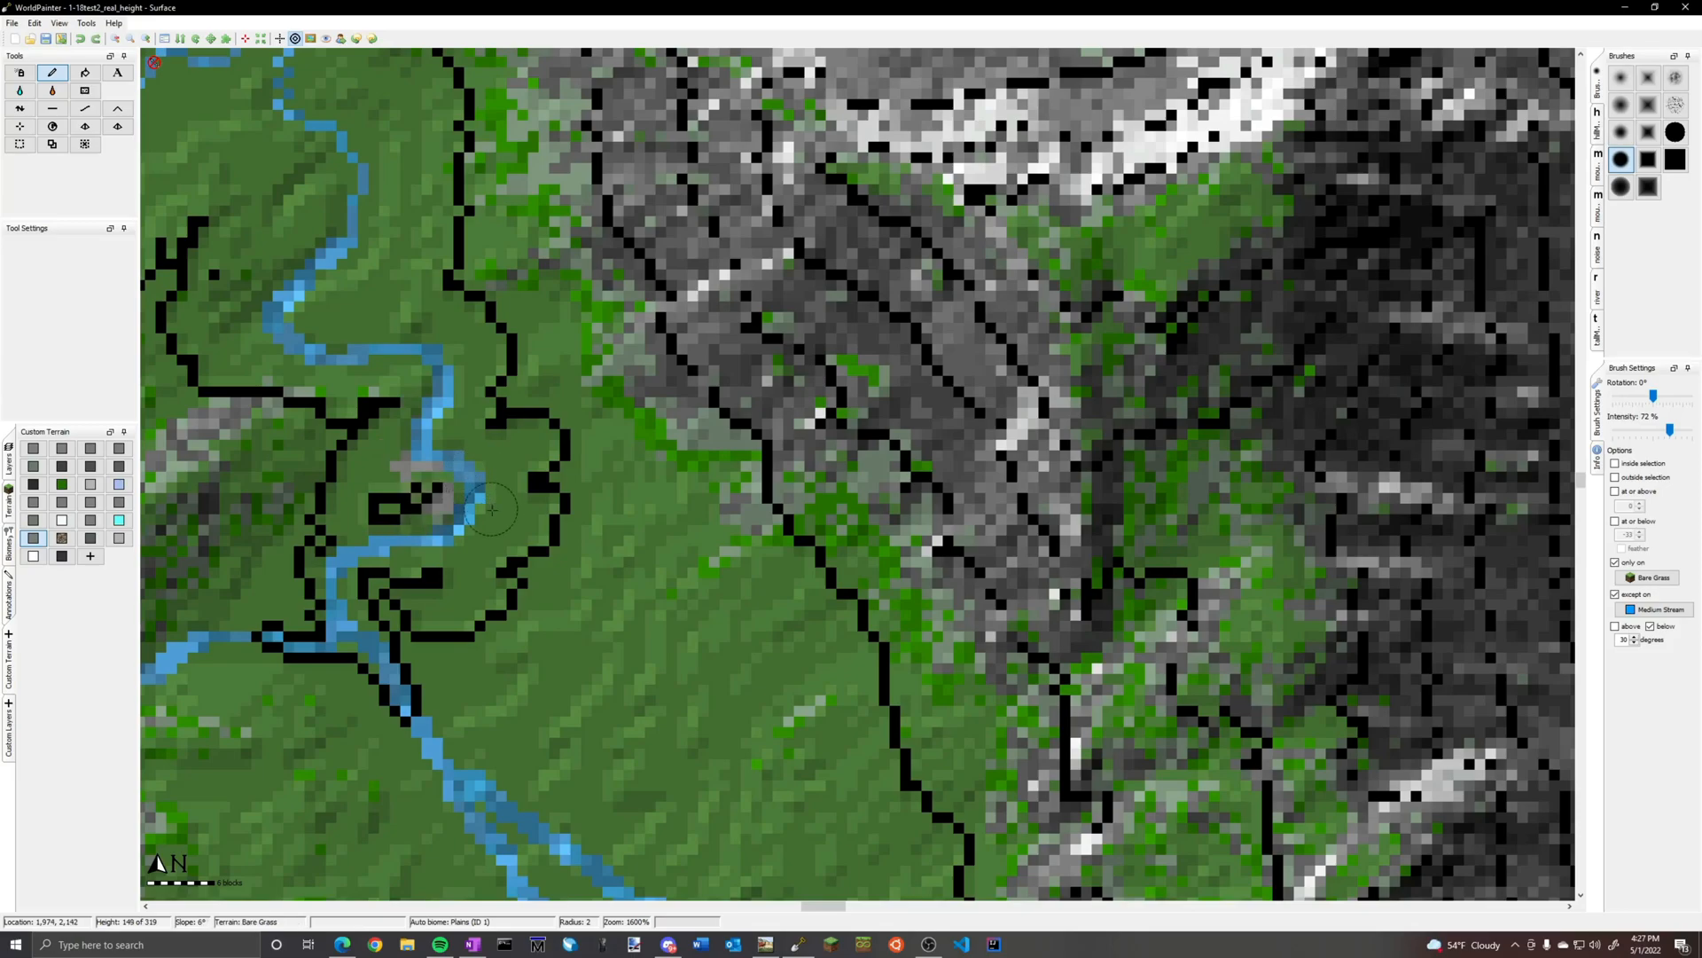
# Paint gravel with brush radius 2 on the outer banks of the winding stream's bends, continuing northward along the stream
pyautogui.click(462, 545)
pyautogui.moveTo(463, 545)
pyautogui.mouseDown()
pyautogui.moveTo(487, 479)
pyautogui.moveTo(452, 444)
pyautogui.mouseUp()
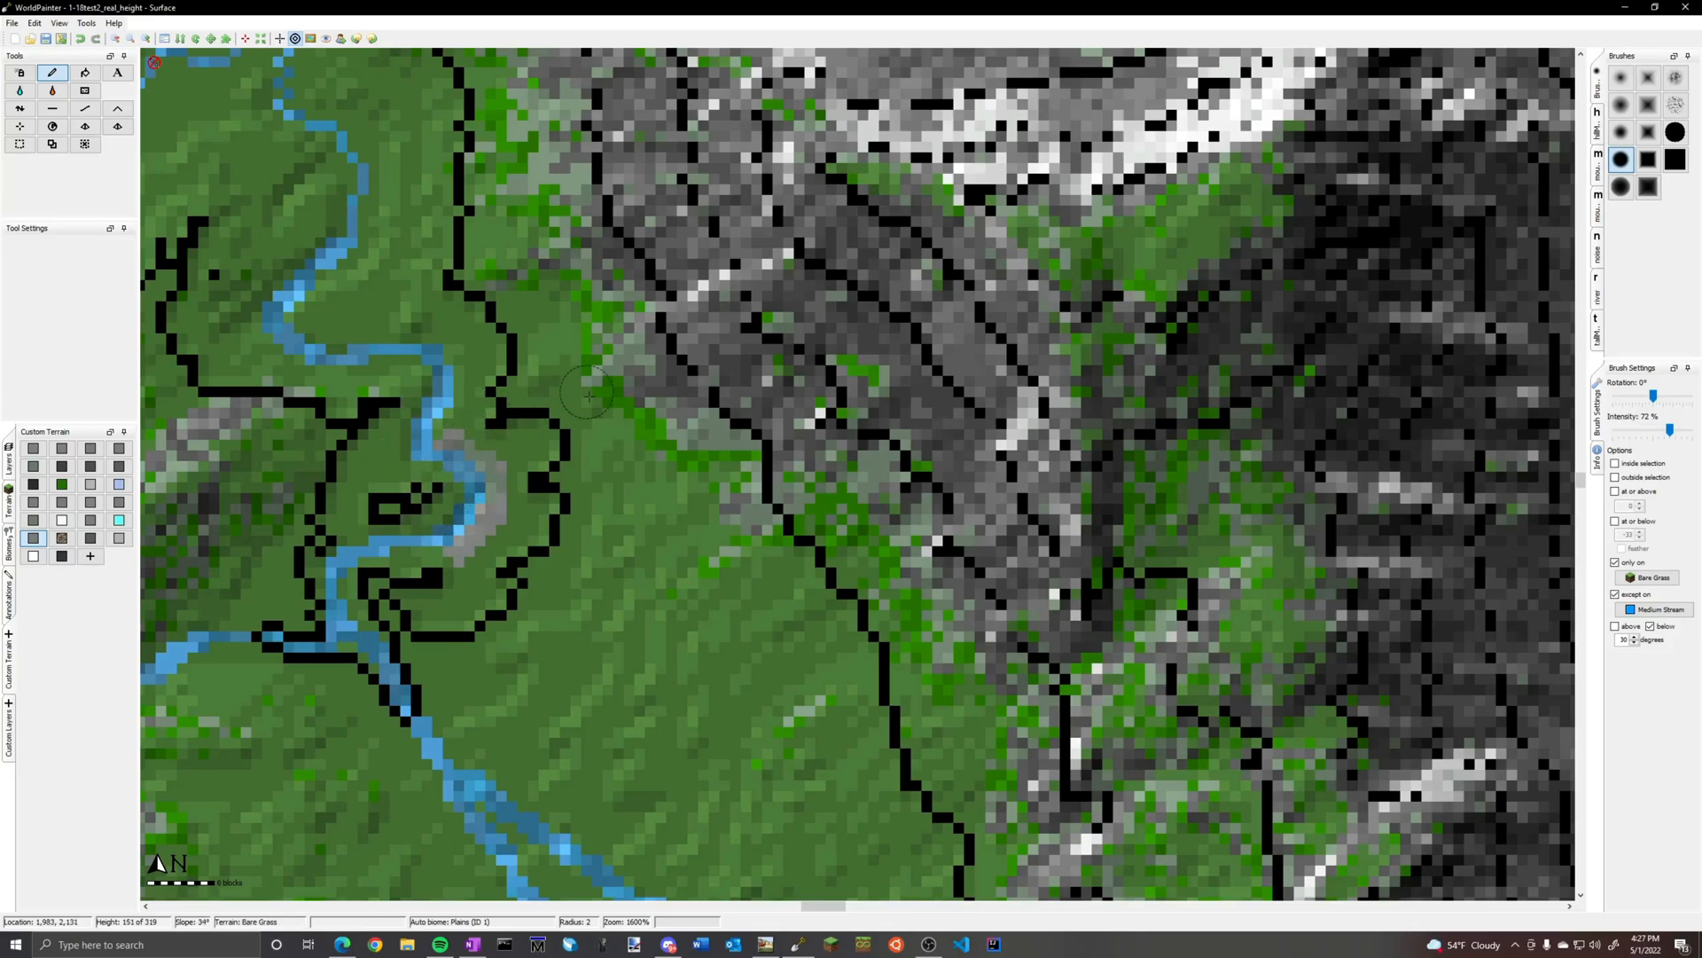
pyautogui.moveTo(455, 431)
pyautogui.mouseDown()
pyautogui.moveTo(457, 366)
pyautogui.moveTo(413, 340)
pyautogui.moveTo(435, 340)
pyautogui.moveTo(474, 424)
pyautogui.moveTo(246, 318)
pyautogui.mouseUp()
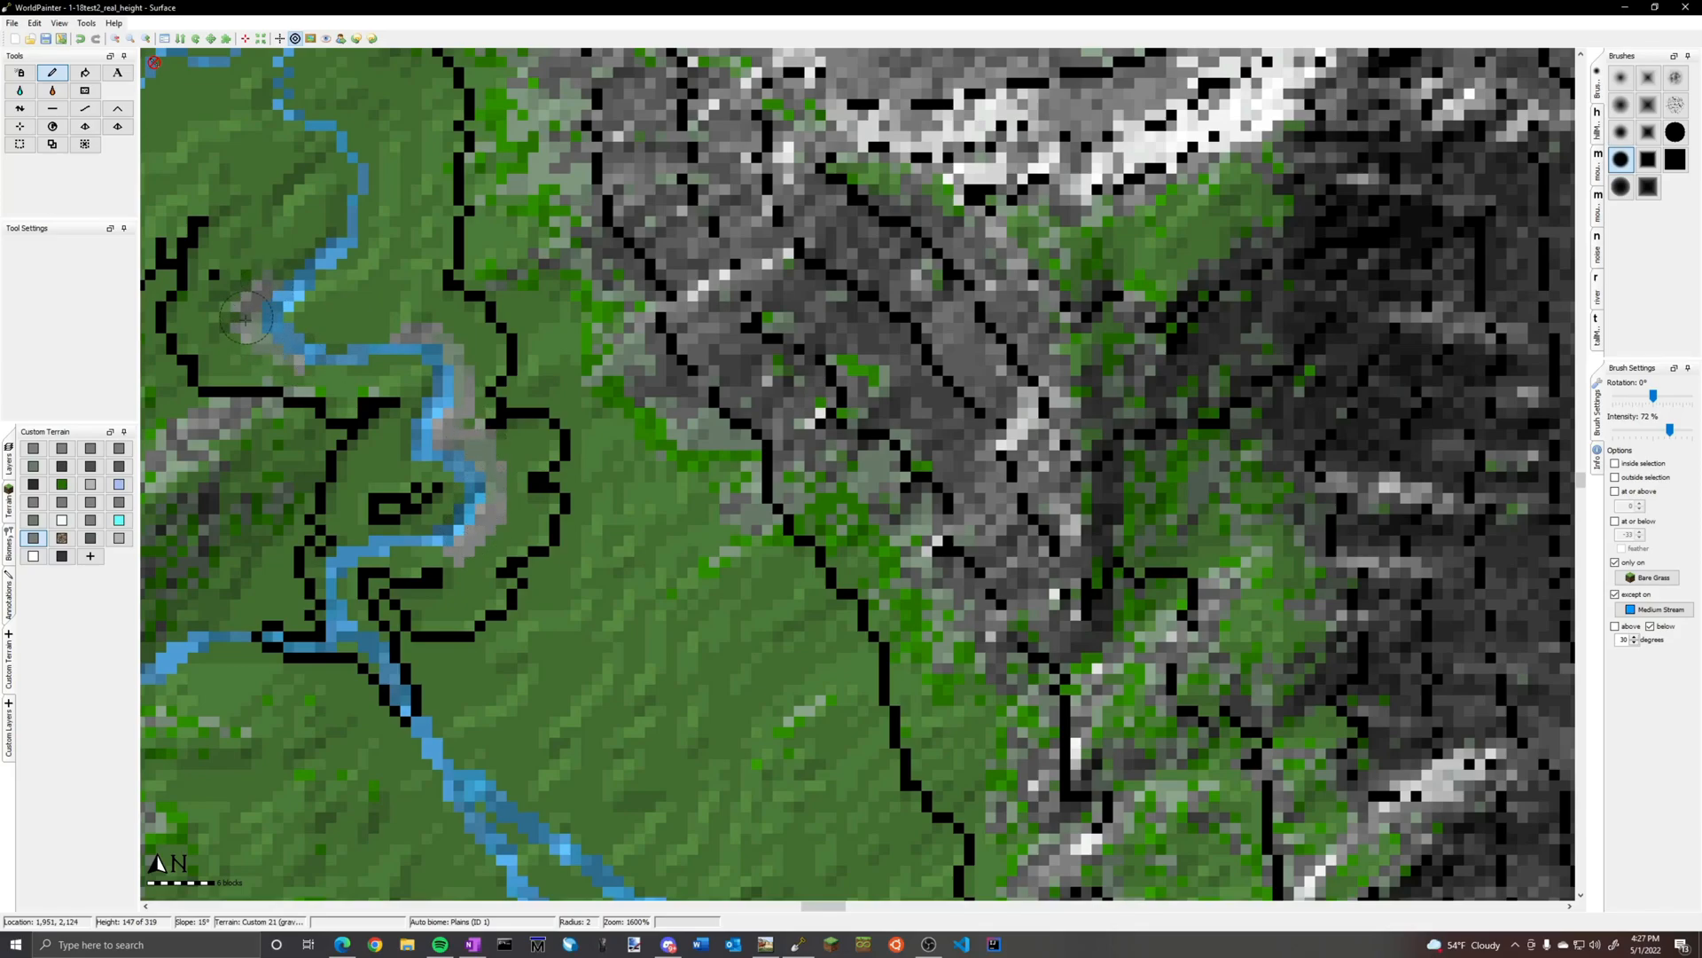
pyautogui.moveTo(357, 274); pyautogui.dragTo(532, 542, button='middle')
pyautogui.moveTo(536, 537)
pyautogui.mouseDown()
pyautogui.moveTo(542, 463)
pyautogui.moveTo(505, 400)
pyautogui.mouseUp()
pyautogui.moveTo(275, 408); pyautogui.dragTo(771, 443, button='middle')
pyautogui.moveTo(906, 389)
pyautogui.mouseDown()
pyautogui.moveTo(935, 344)
pyautogui.moveTo(864, 355)
pyautogui.moveTo(814, 397)
pyautogui.mouseUp()
pyautogui.moveTo(731, 403); pyautogui.dragTo(1234, 788, button='middle')
pyautogui.moveTo(1204, 331); pyautogui.dragTo(563, 762, button='middle')
pyautogui.moveTo(800, 360); pyautogui.dragTo(752, 469, button='middle')
pyautogui.moveTo(428, 675); pyautogui.dragTo(626, 386, button='middle')
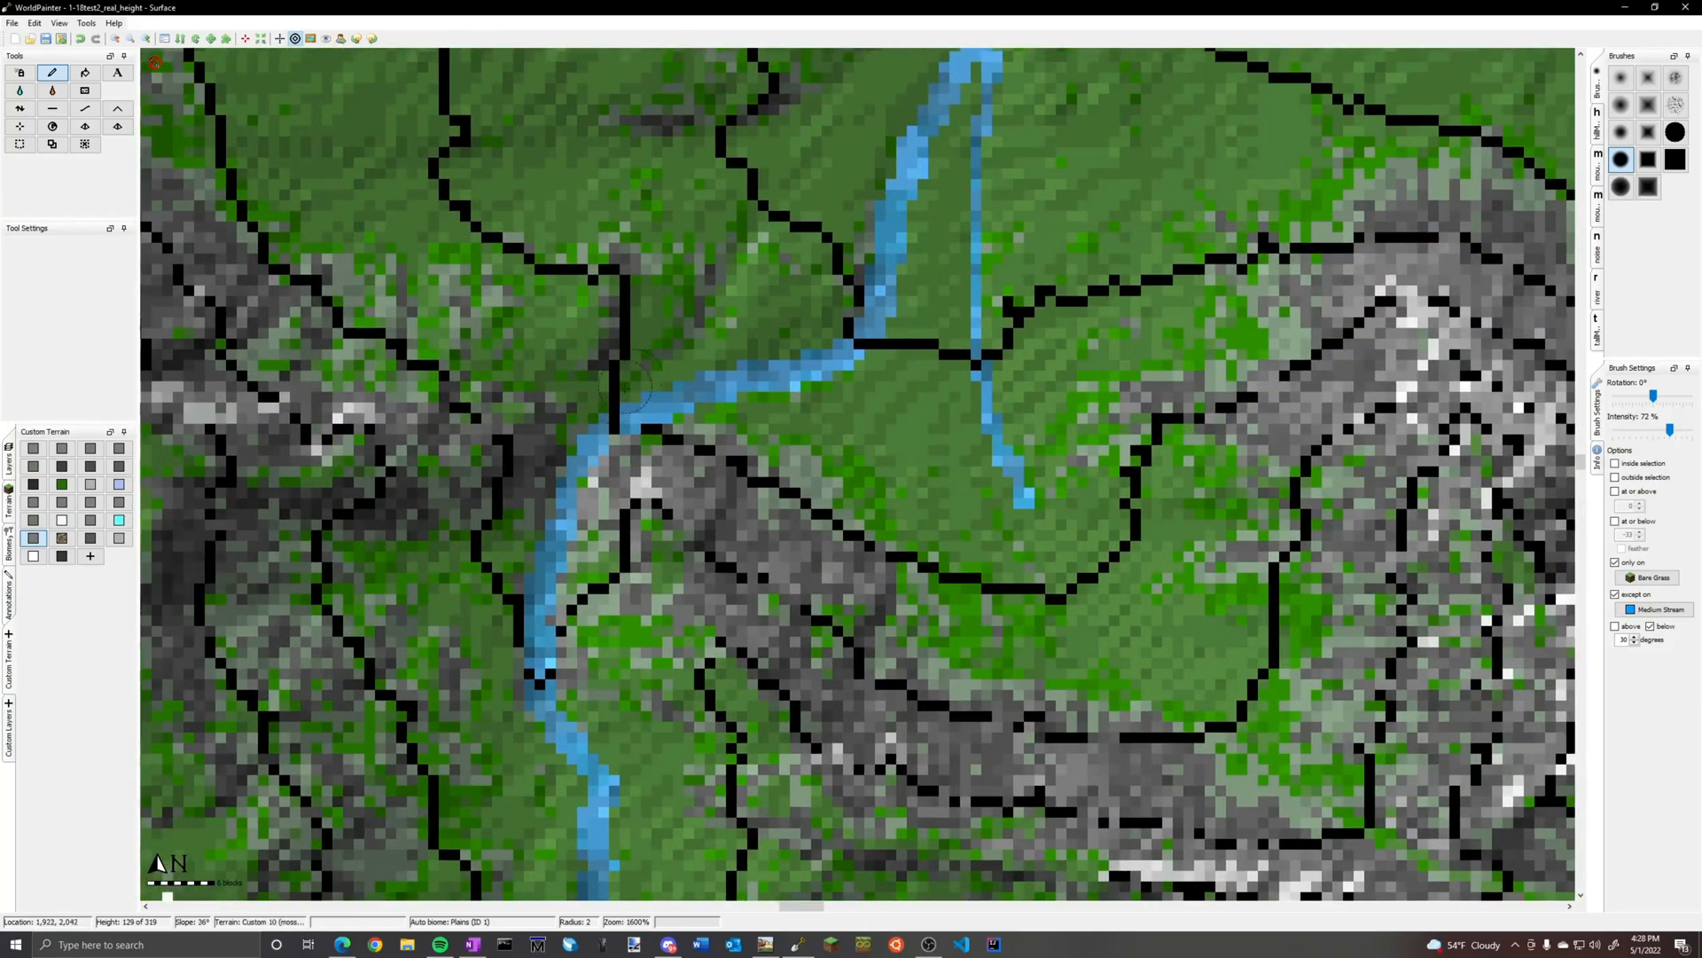
# Enlarge the brush radius to 5 and paint gravel on the bends around the stream confluence farther north, undoing the last misplaced stroke
pyautogui.moveTo(594, 472); pyautogui.dragTo(639, 642, button='middle')
pyautogui.moveTo(687, 572); pyautogui.dragTo(762, 501)
pyautogui.moveTo(782, 497); pyautogui.dragTo(303, 713, button='middle')
pyautogui.moveTo(484, 696)
pyautogui.mouseDown()
pyautogui.moveTo(526, 752)
pyautogui.moveTo(465, 709)
pyautogui.moveTo(532, 652)
pyautogui.moveTo(583, 525)
pyautogui.moveTo(564, 563)
pyautogui.moveTo(569, 526)
pyautogui.mouseUp()
pyautogui.scroll(-3, 527, 753)
pyautogui.moveTo(596, 417); pyautogui.dragTo(747, 829, button='middle')
pyautogui.moveTo(605, 510)
pyautogui.mouseDown()
pyautogui.moveTo(600, 489)
pyautogui.moveTo(662, 459)
pyautogui.mouseUp()
pyautogui.moveTo(919, 431)
pyautogui.mouseDown(button='middle')
pyautogui.moveTo(680, 527)
pyautogui.moveTo(493, 564)
pyautogui.mouseUp(button='middle')
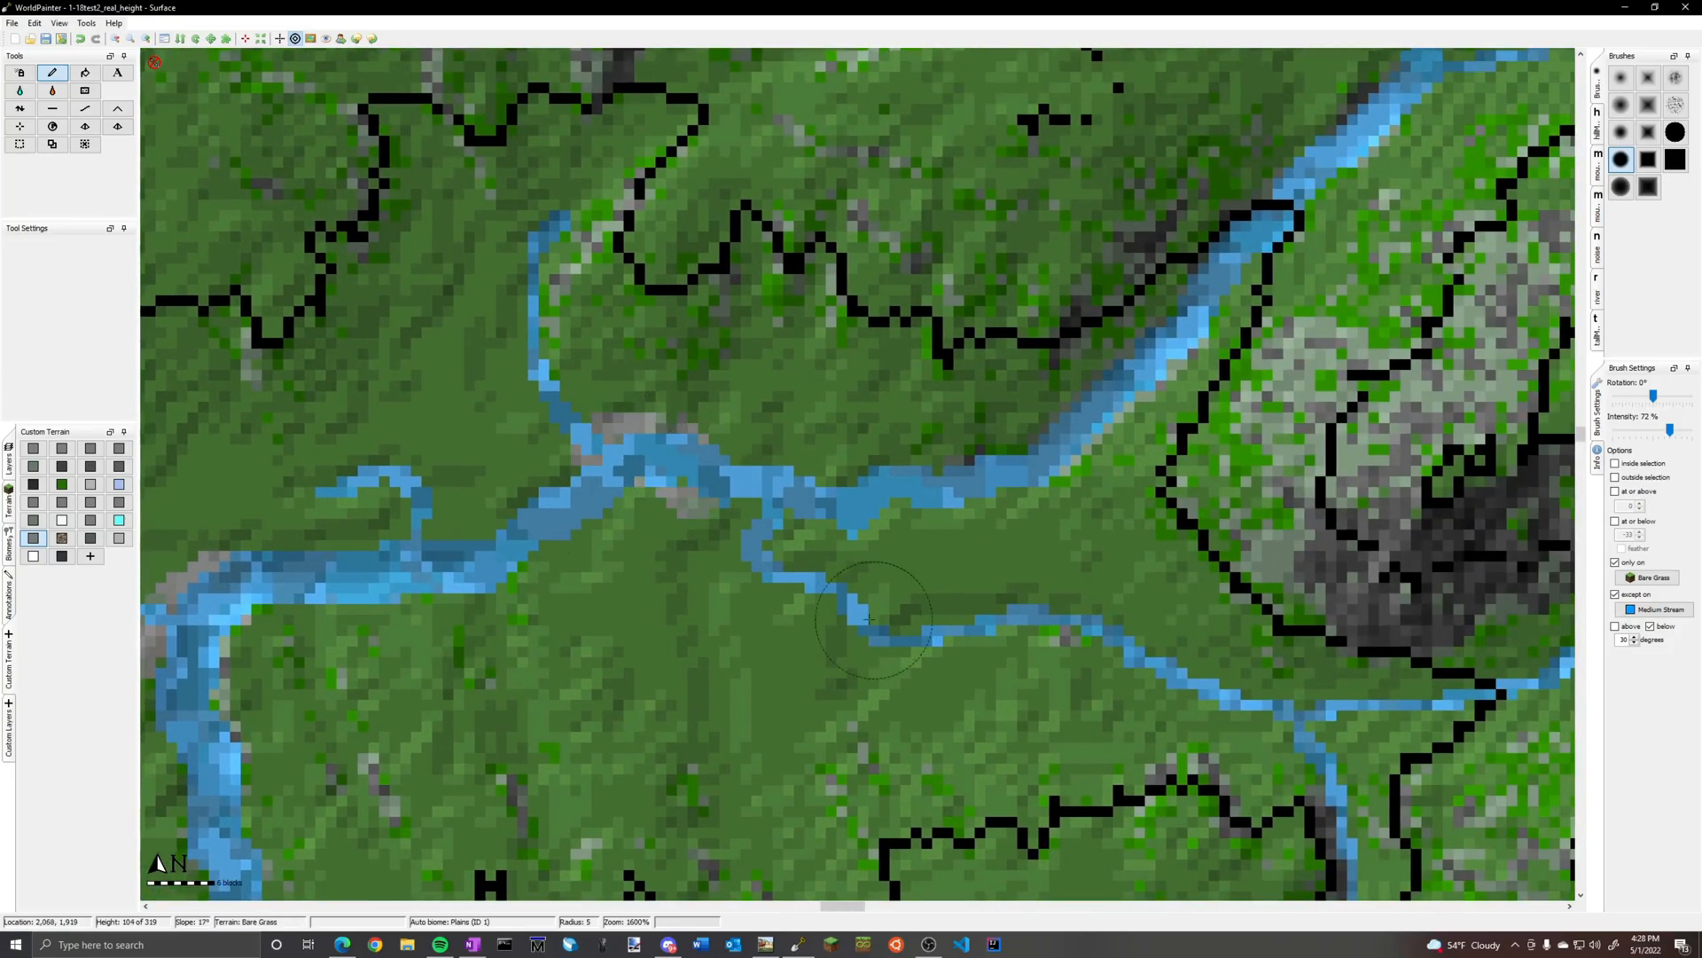
pyautogui.moveTo(869, 620); pyautogui.dragTo(893, 632)
pyautogui.hotkey('ctrl', 'z')
# Paint gravel along the outer bends of the wide meandering river in the west with brush radius 5
pyautogui.scroll(5, 853, 614)
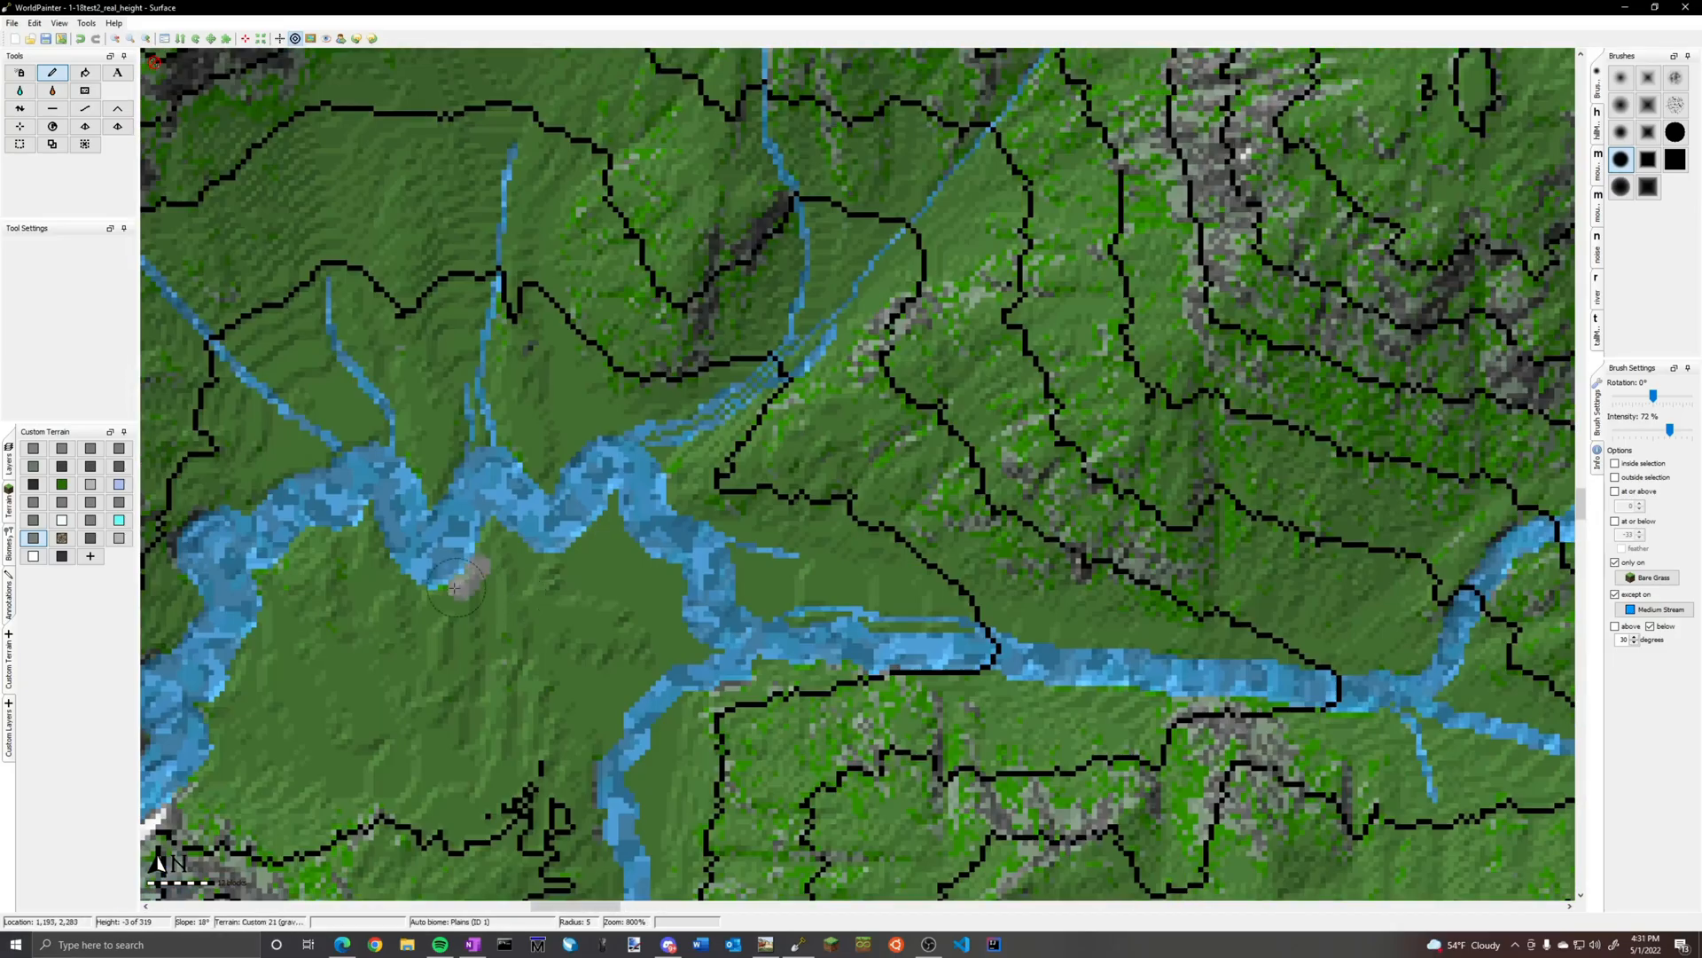
pyautogui.moveTo(390, 559); pyautogui.dragTo(470, 603)
pyautogui.moveTo(390, 444); pyautogui.dragTo(328, 464)
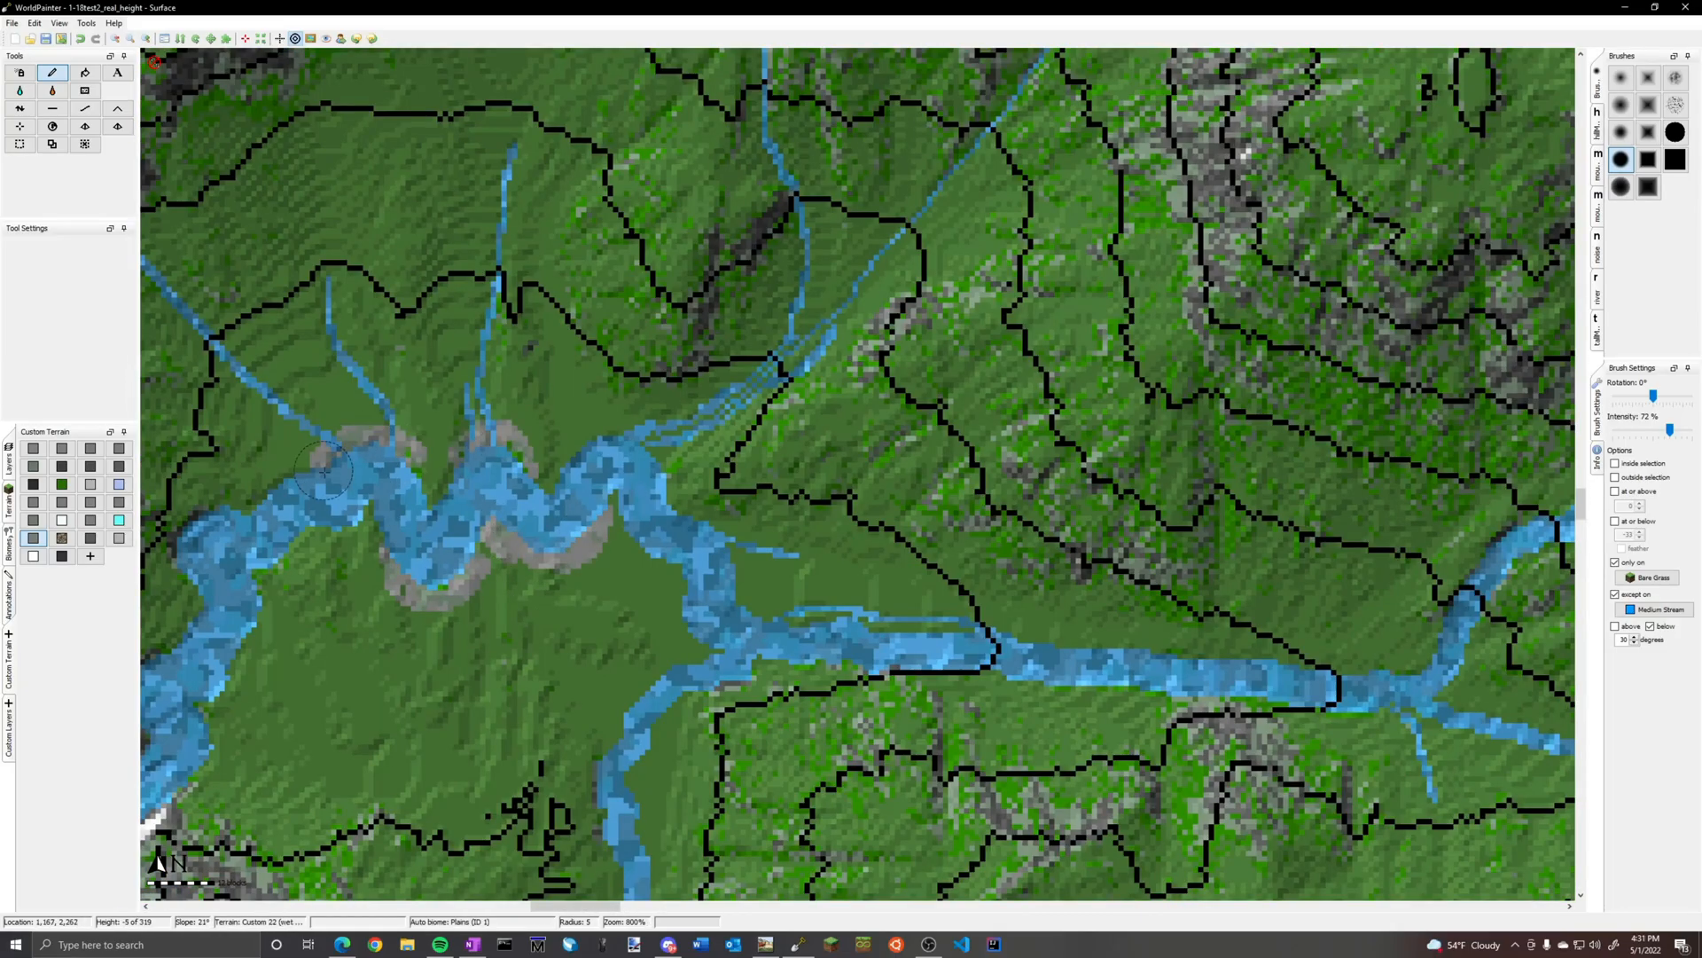
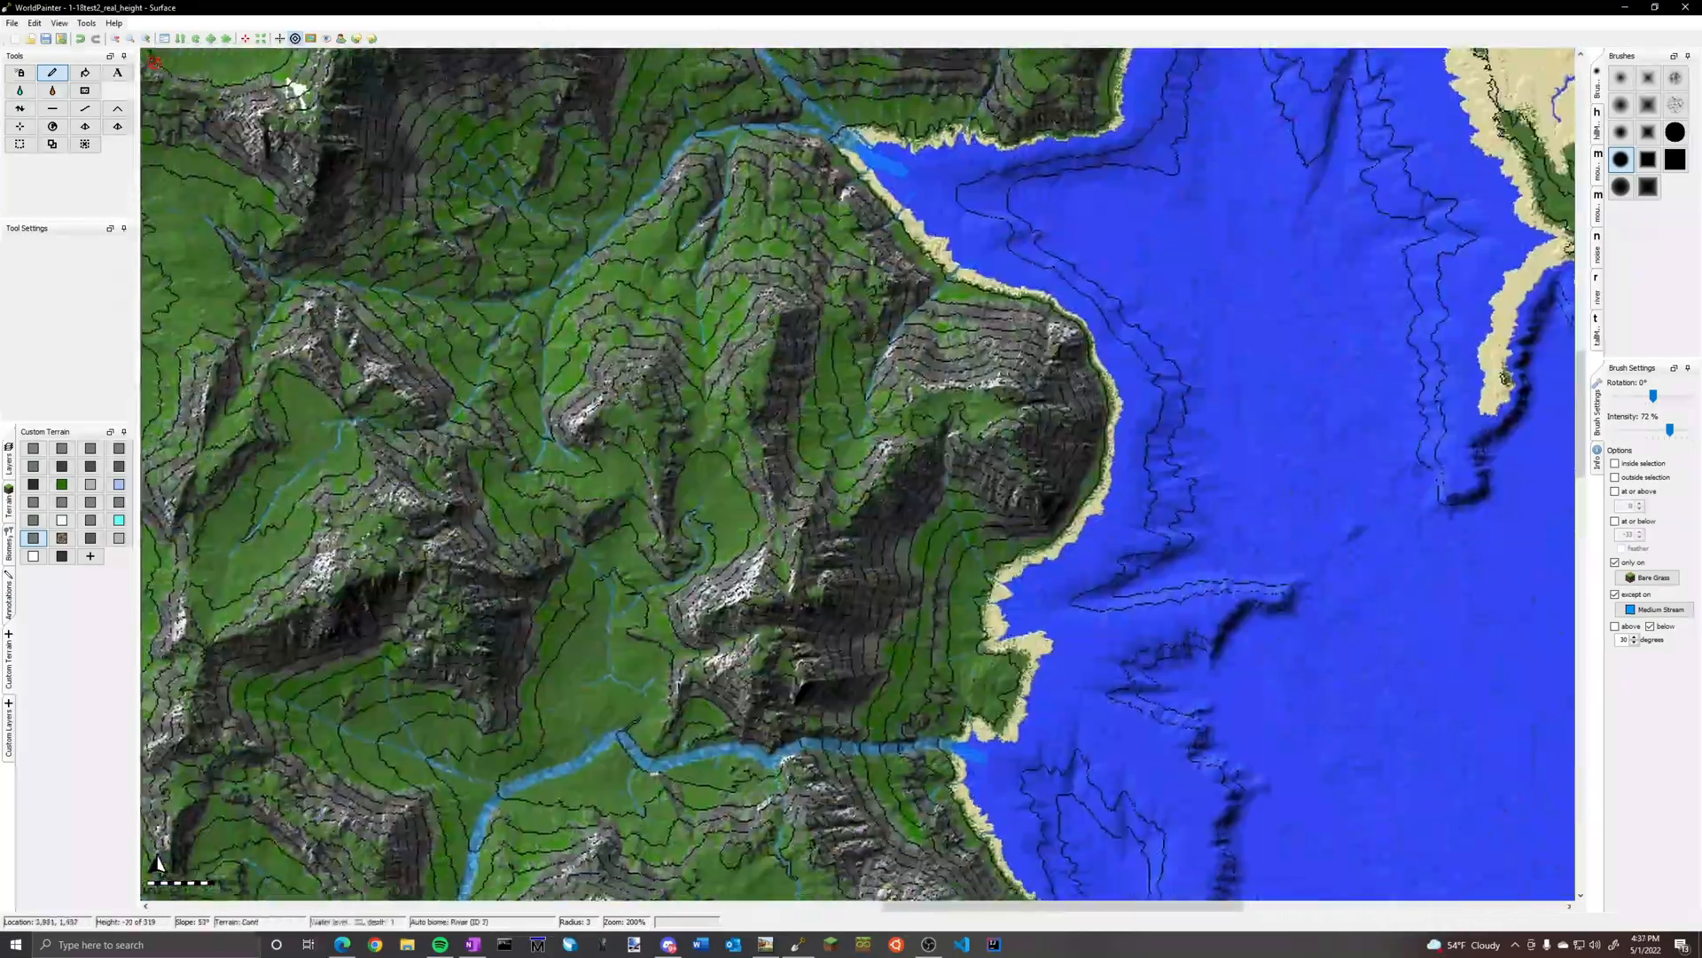
# Paint gravel with brush radius 3 around the looping stream in the northeastern mountain meadow and keep the gravel custom terrain selected
pyautogui.moveTo(622, 841); pyautogui.dragTo(849, 270, button='middle')
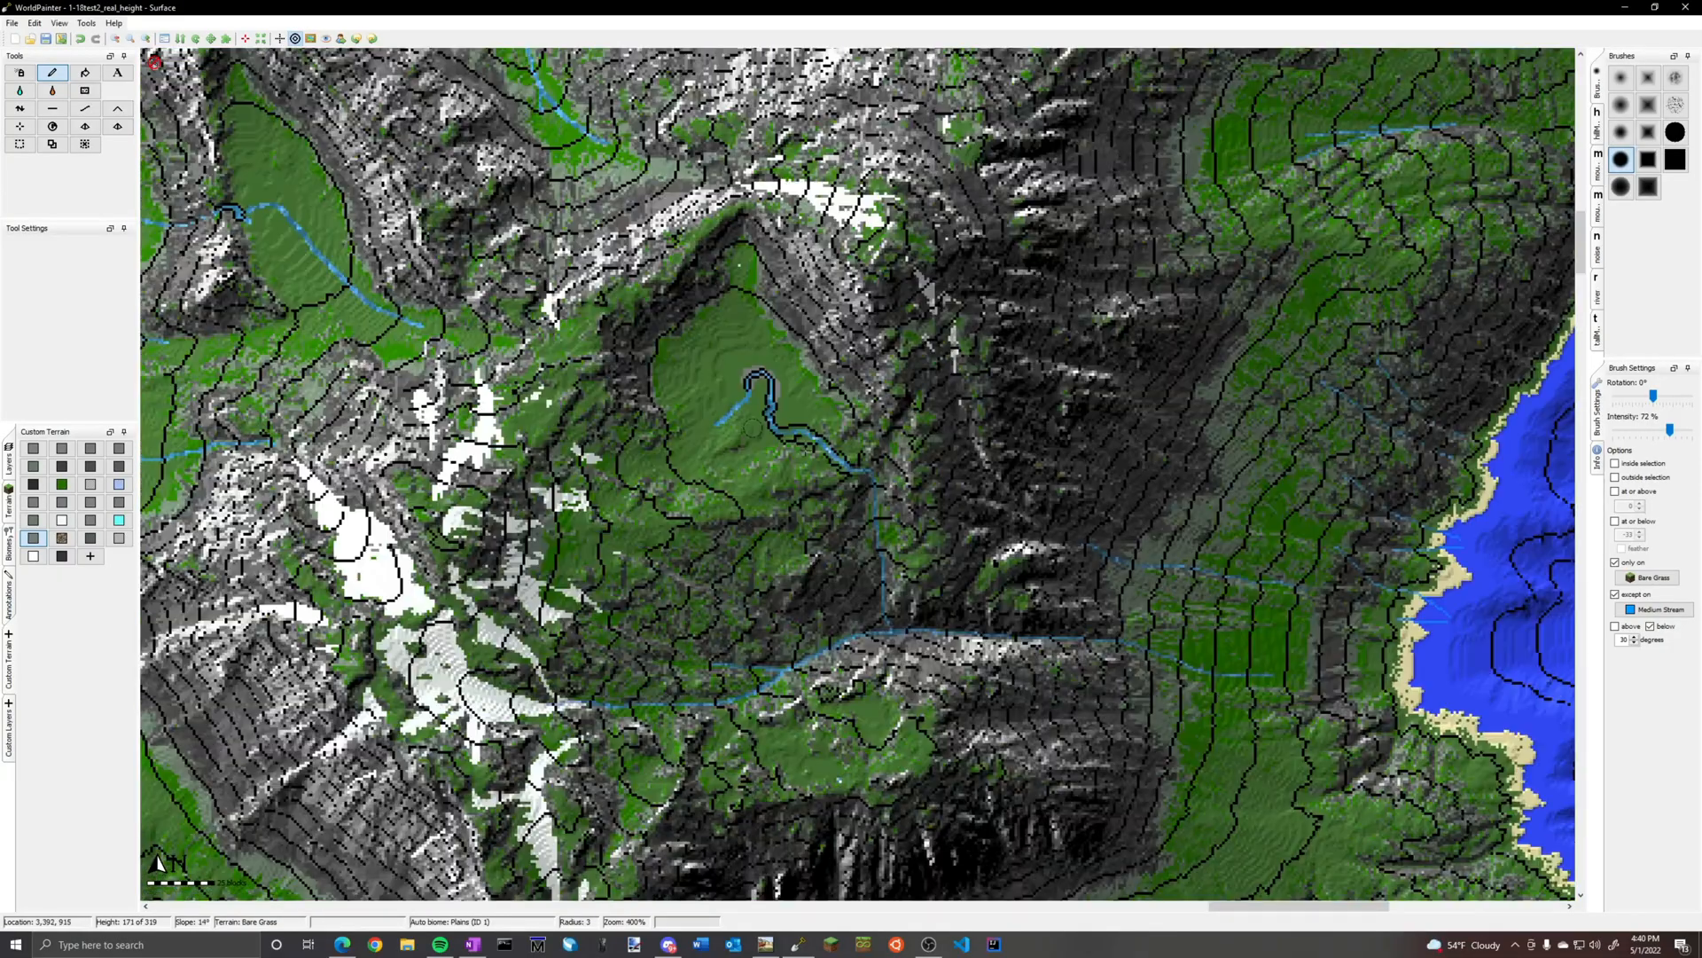
pyautogui.scroll(1, 752, 427)
pyautogui.click(9, 502)
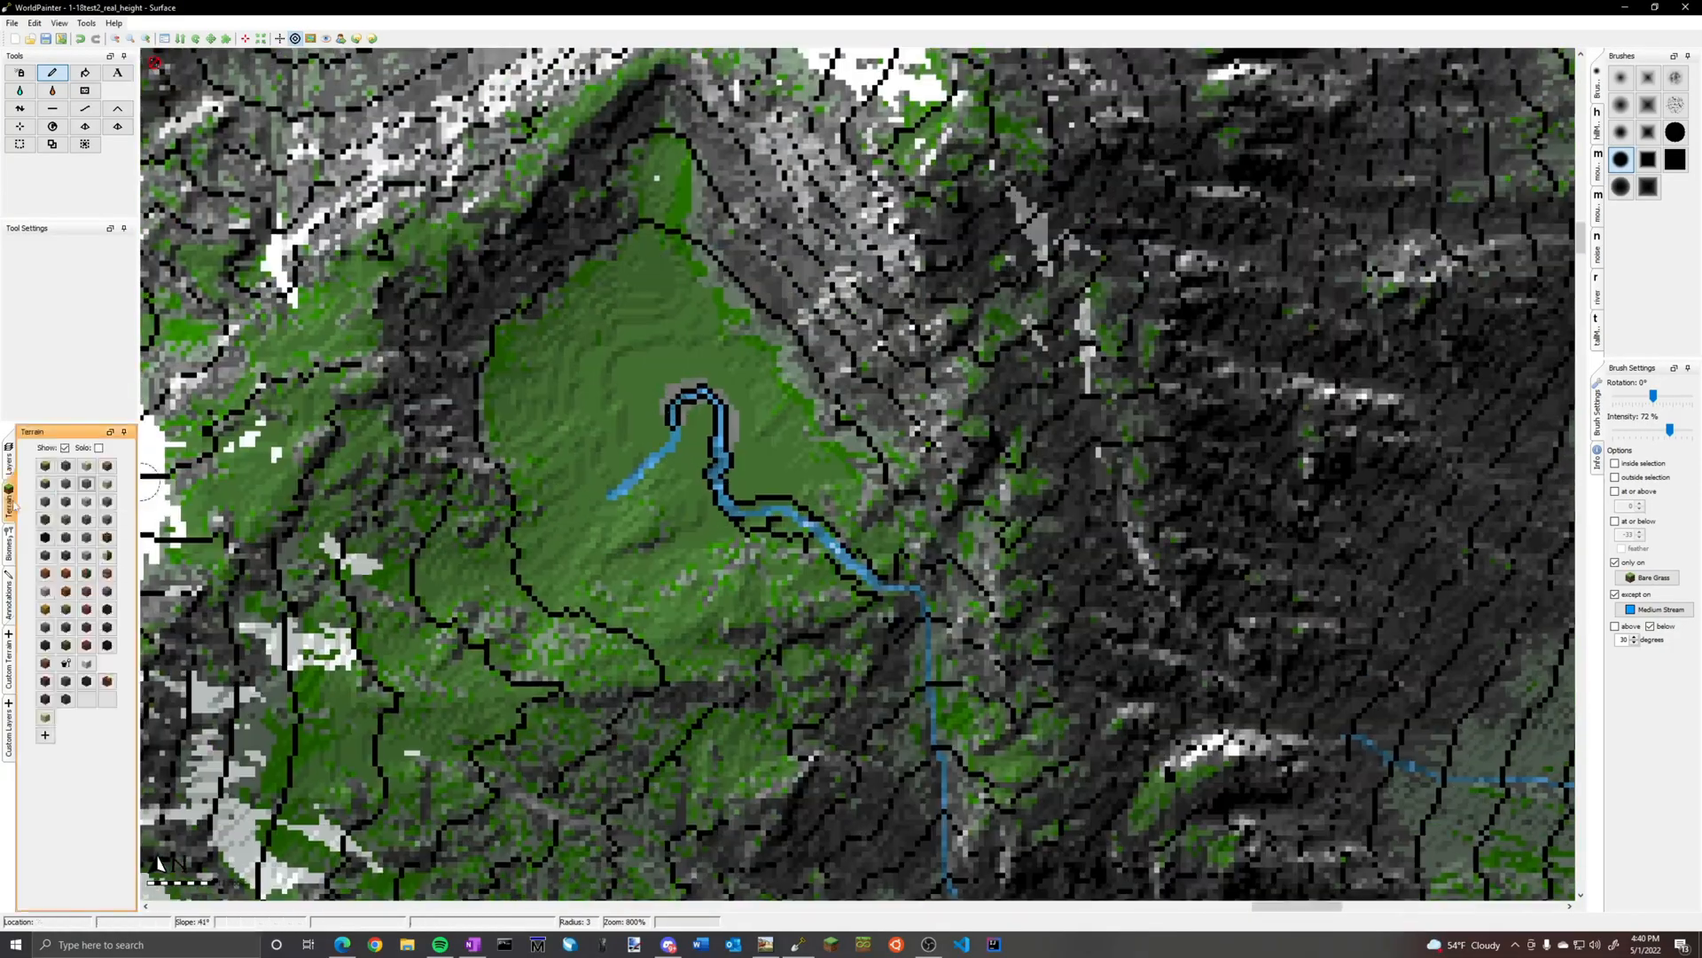
pyautogui.moveTo(628, 352); pyautogui.dragTo(703, 443)
pyautogui.click(9, 731)
pyautogui.click(9, 663)
pyautogui.click(32, 538)
# Paint gravel with brush radius 6 on the bends around the stream forks in the southwestern valley
pyautogui.scroll(-2, 638, 399)
pyautogui.moveTo(957, 262); pyautogui.dragTo(558, 668, button='middle')
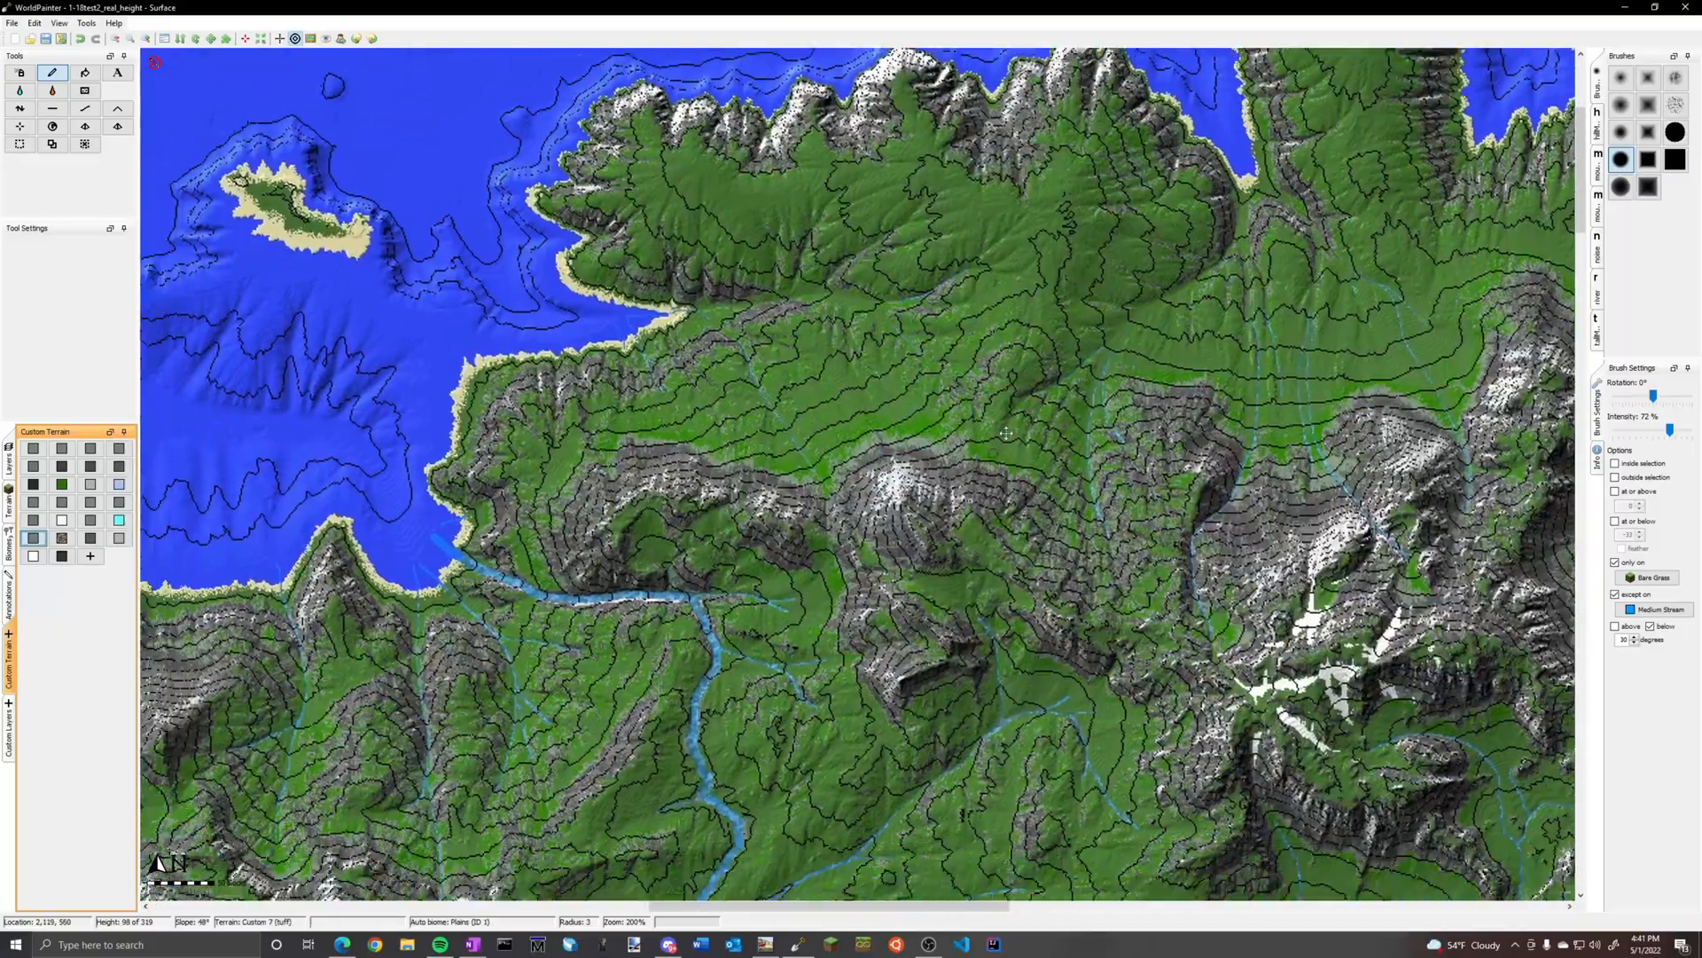
pyautogui.scroll(1, 719, 535)
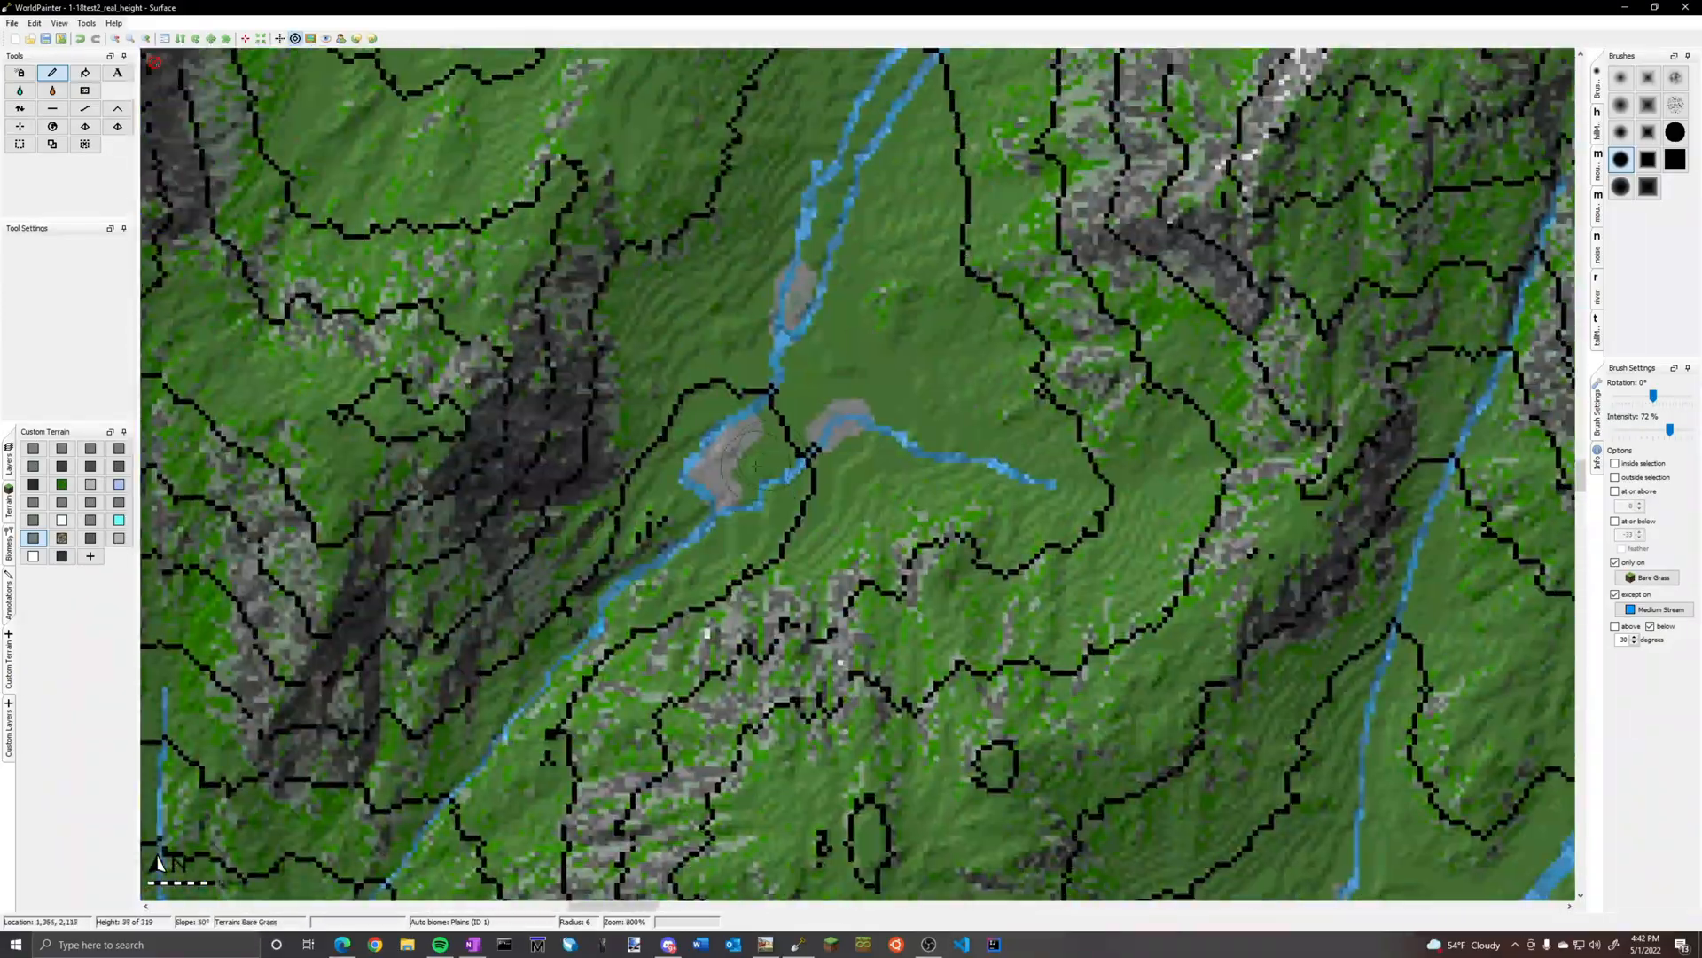
pyautogui.scroll(-5, 751, 430)
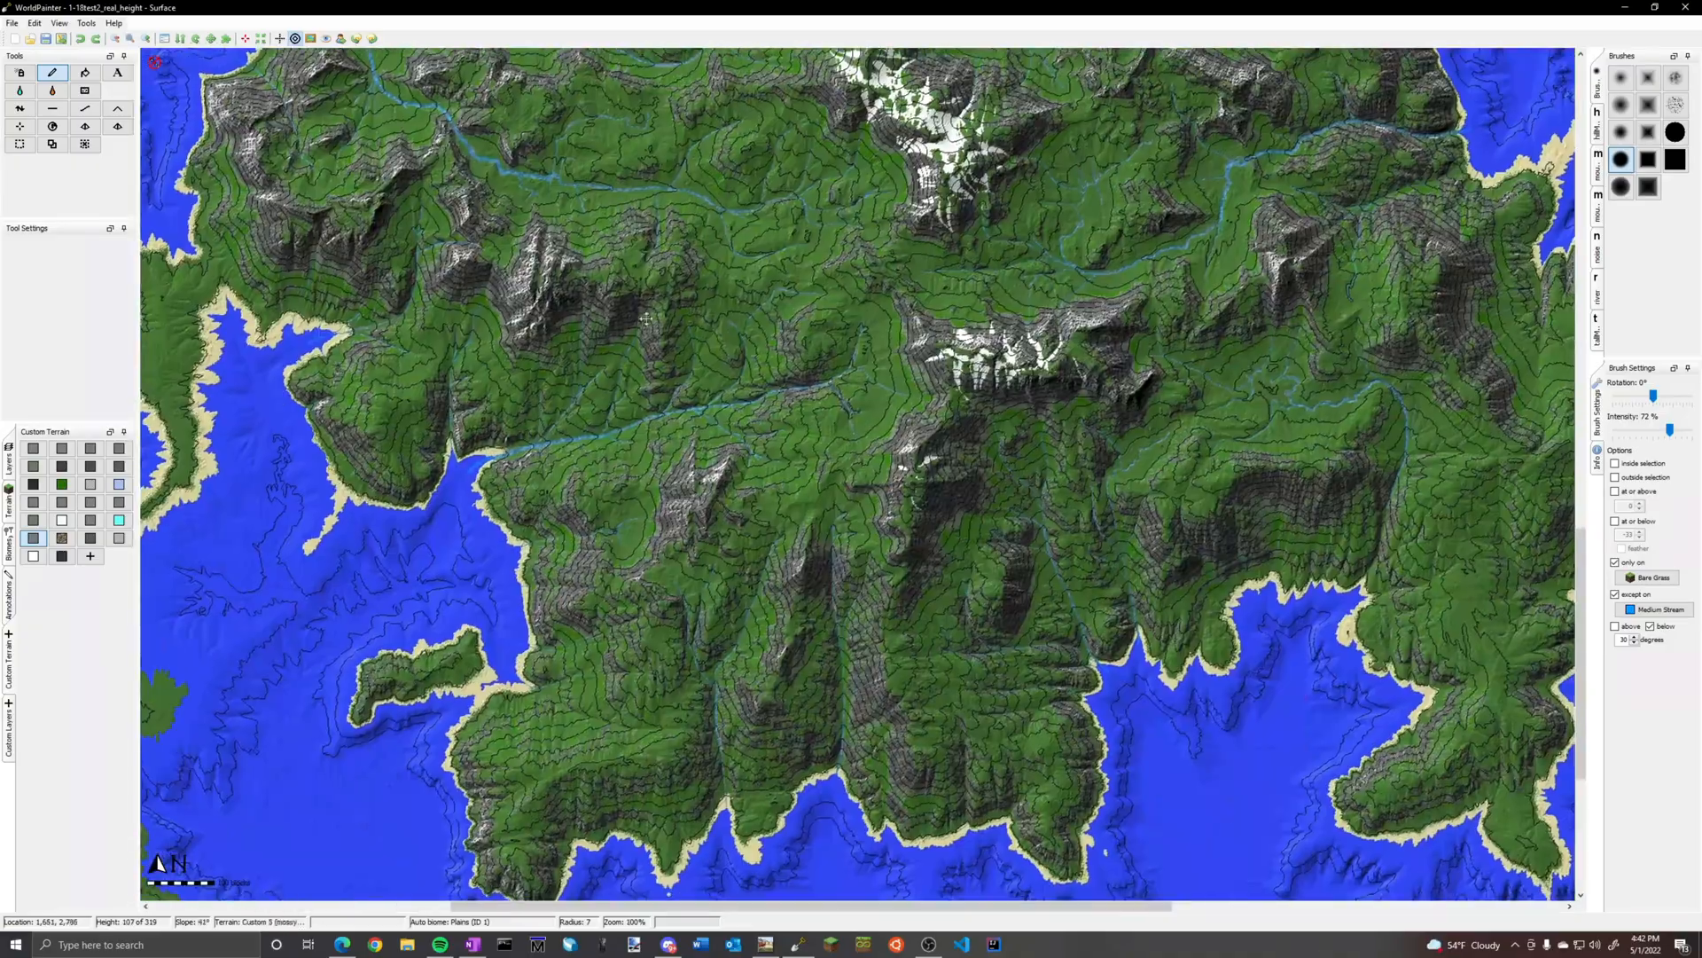
# Paint gravel with brush radius 4 on the stream bends around the confluence in the grassy valley northwest of the eastern river
pyautogui.scroll(4, 781, 564)
pyautogui.scroll(-4, 781, 564)
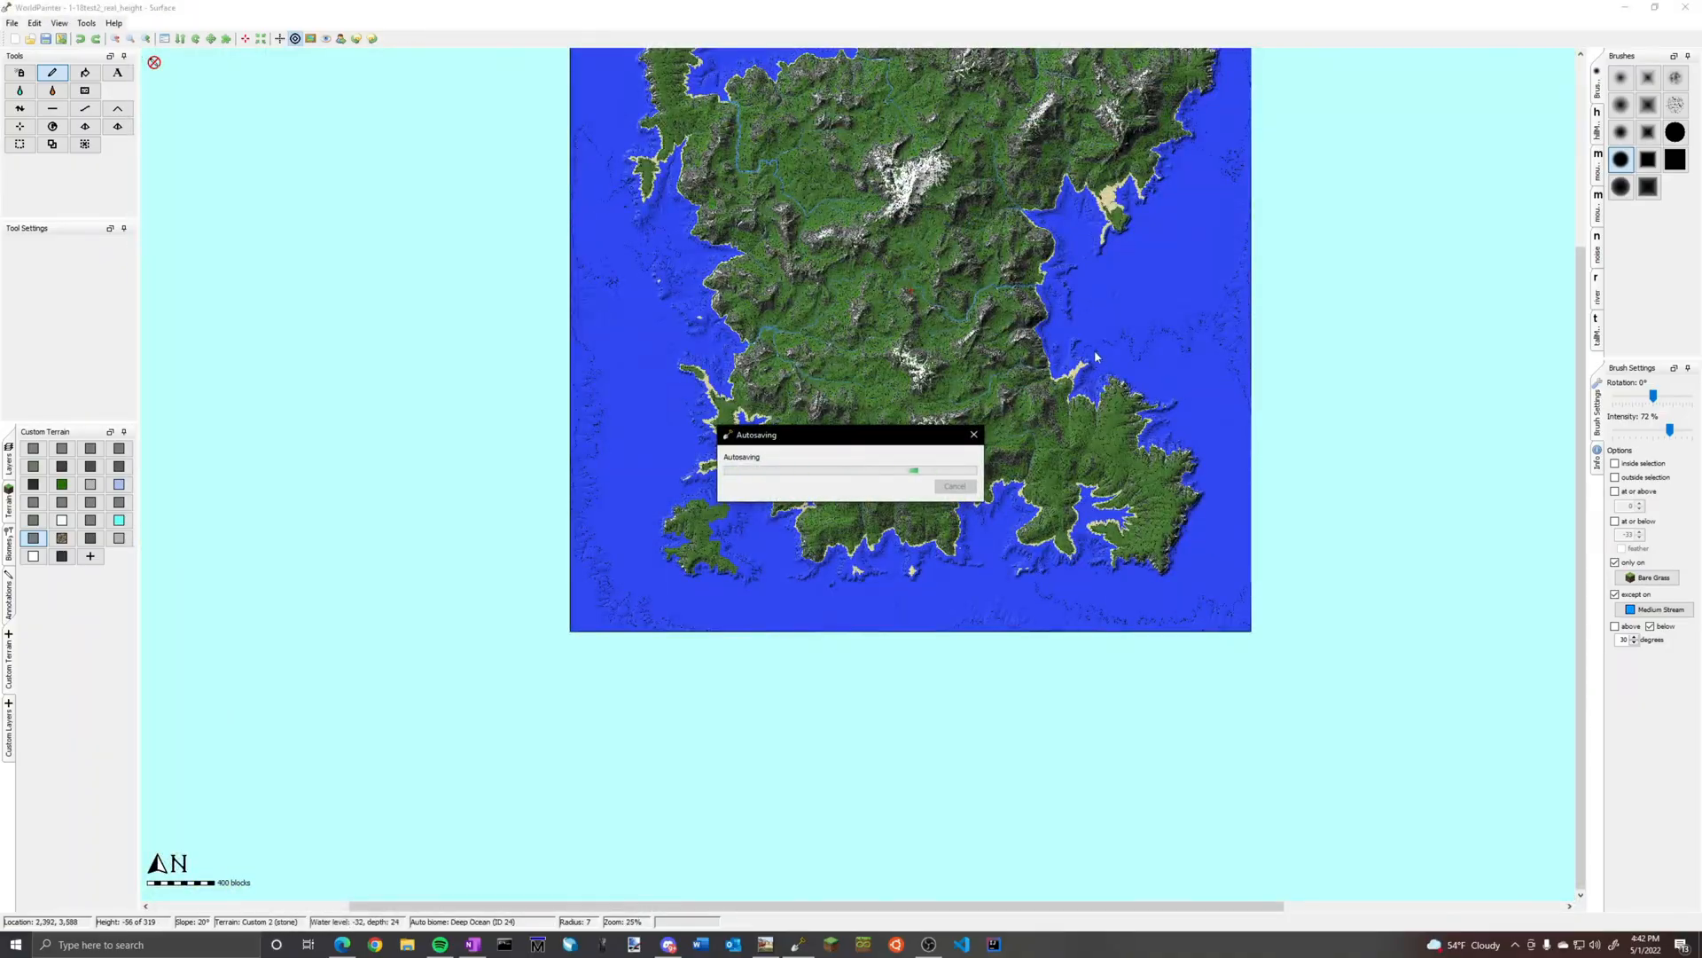
pyautogui.moveTo(1095, 356); pyautogui.dragTo(923, 554, button='middle')
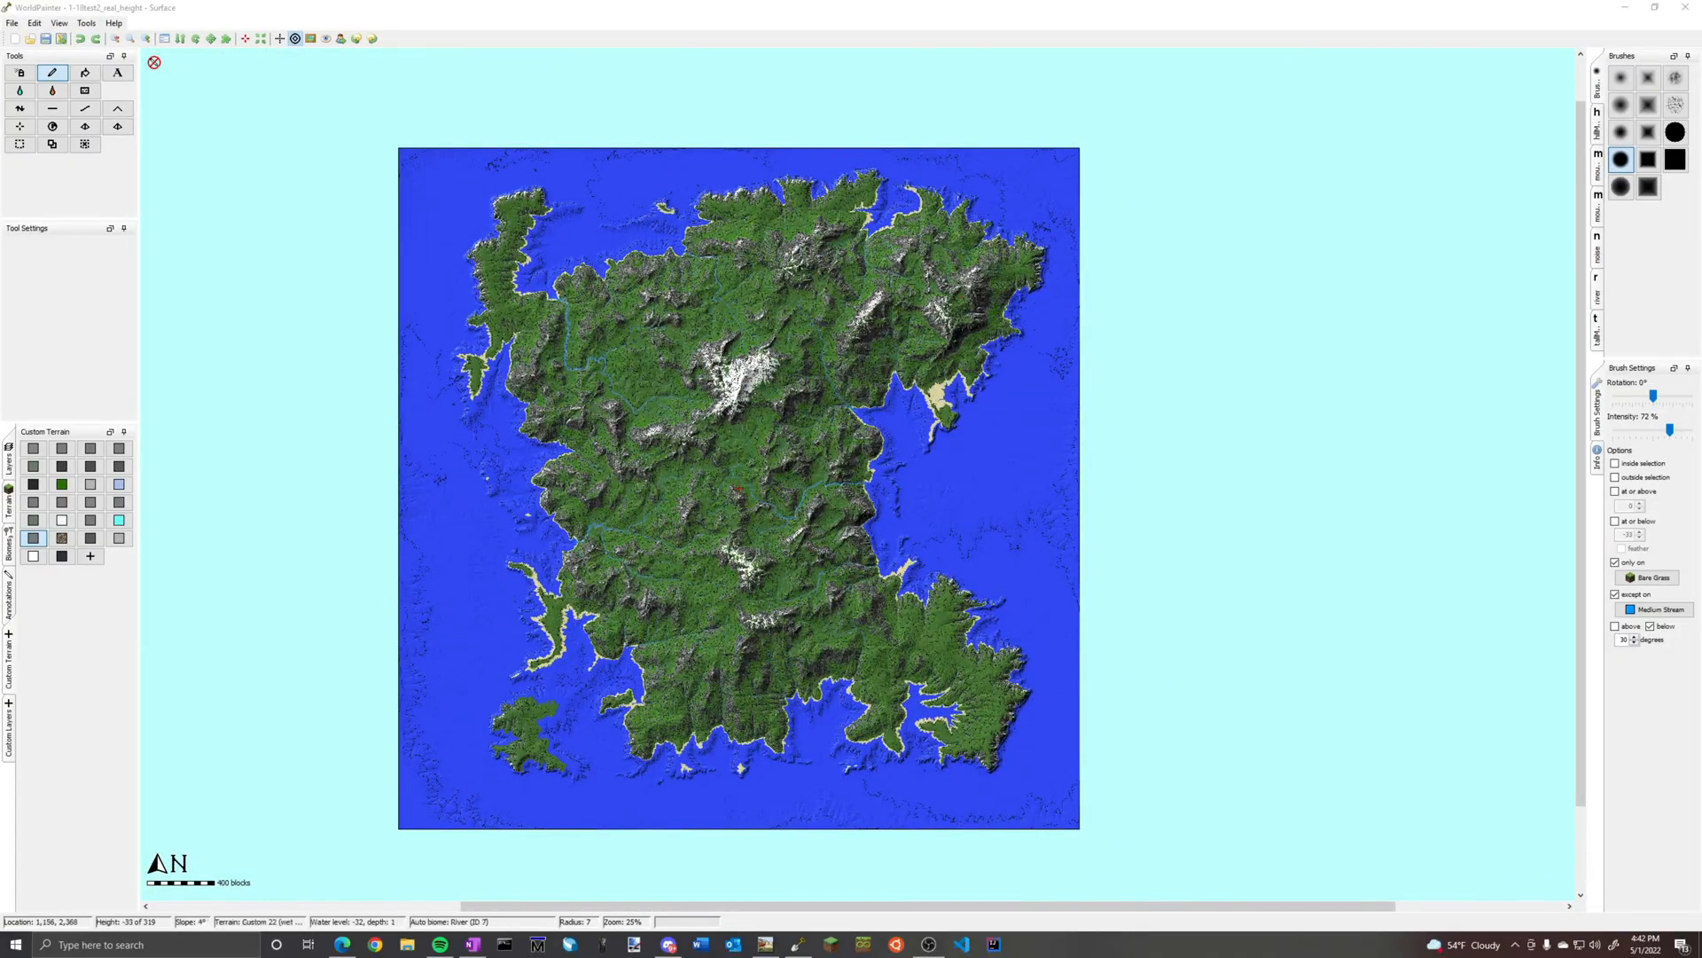
pyautogui.scroll(2, 863, 480)
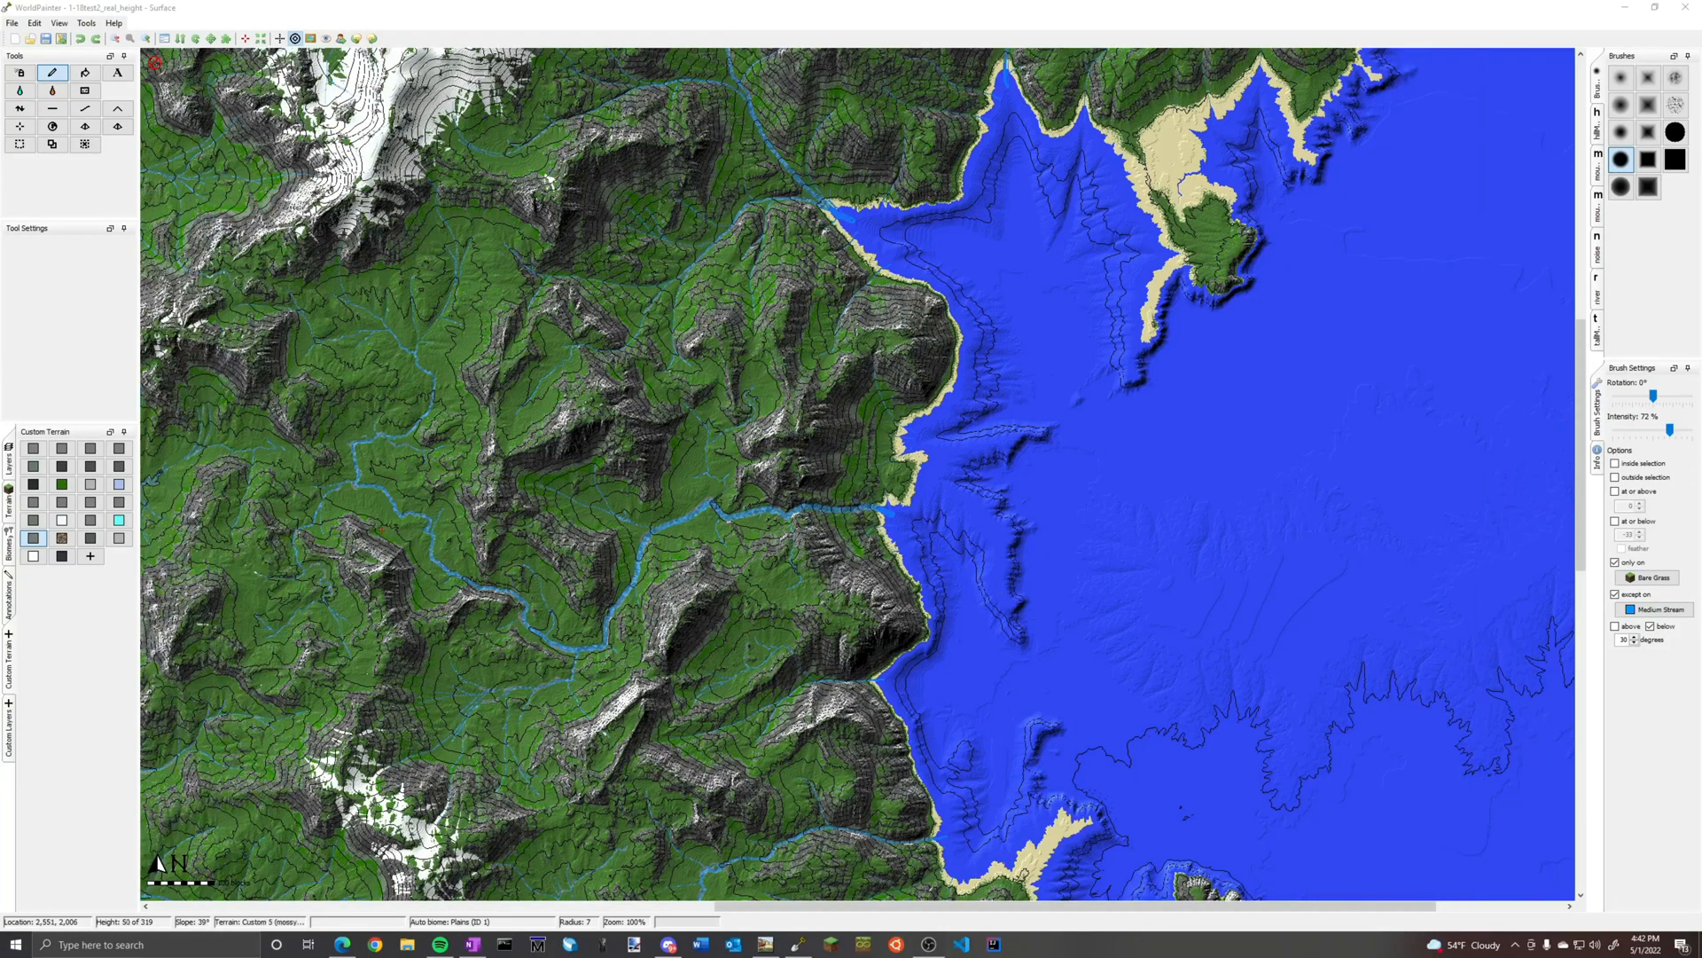
pyautogui.scroll(1, 804, 436)
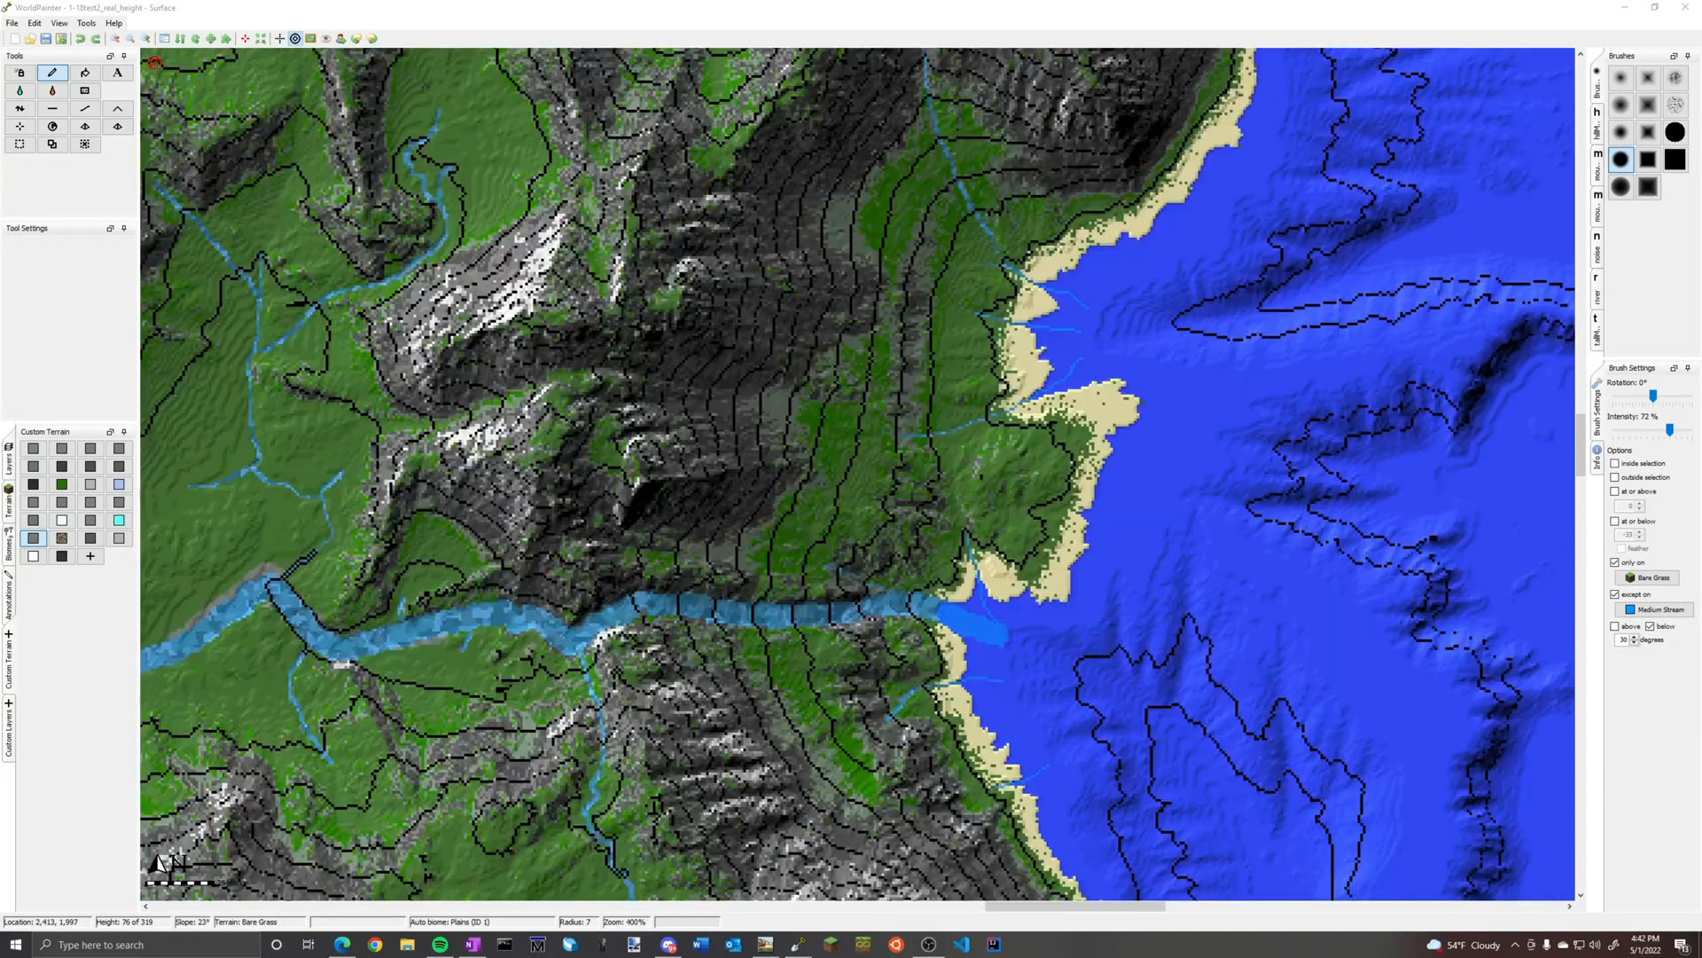
pyautogui.scroll(1, 780, 465)
pyautogui.moveTo(784, 468)
pyautogui.mouseDown(button='middle')
pyautogui.moveTo(1079, 868)
pyautogui.moveTo(1372, 639)
pyautogui.moveTo(1481, 869)
pyautogui.mouseUp(button='middle')
pyautogui.moveTo(708, 354); pyautogui.dragTo(798, 567, button='middle')
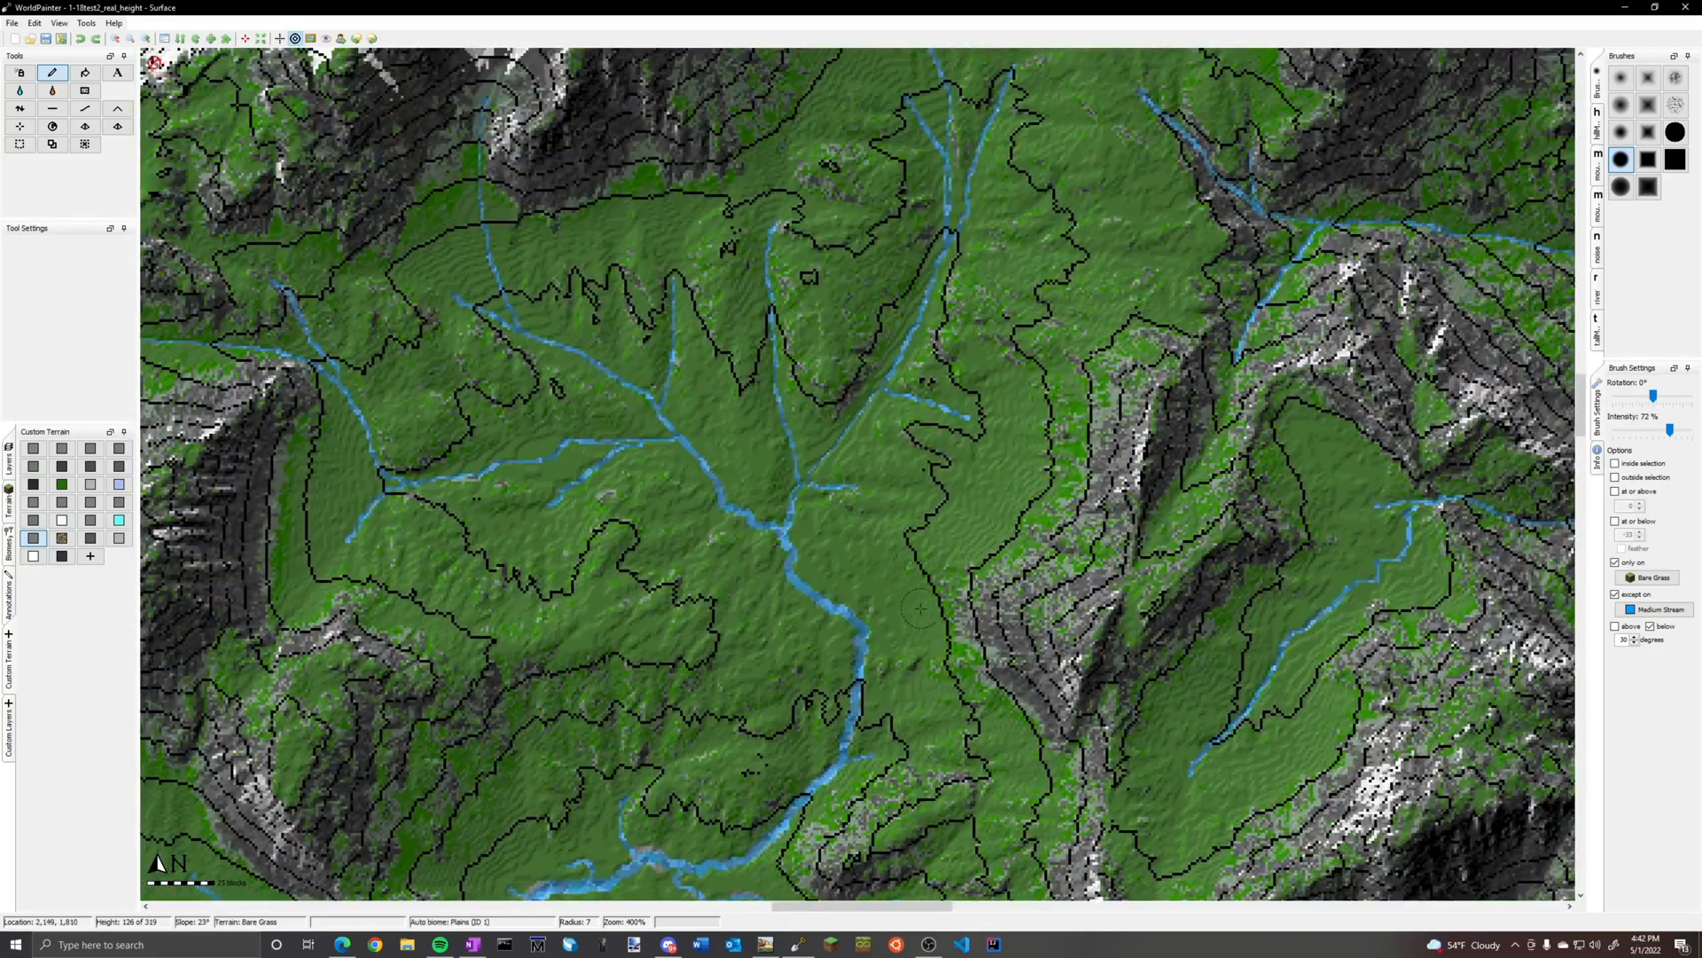
pyautogui.keyDown('ctrl'); pyautogui.scroll(1, 781, 576); pyautogui.keyUp('ctrl')
pyautogui.scroll(1, 725, 689)
pyautogui.scroll(3, 724, 689)
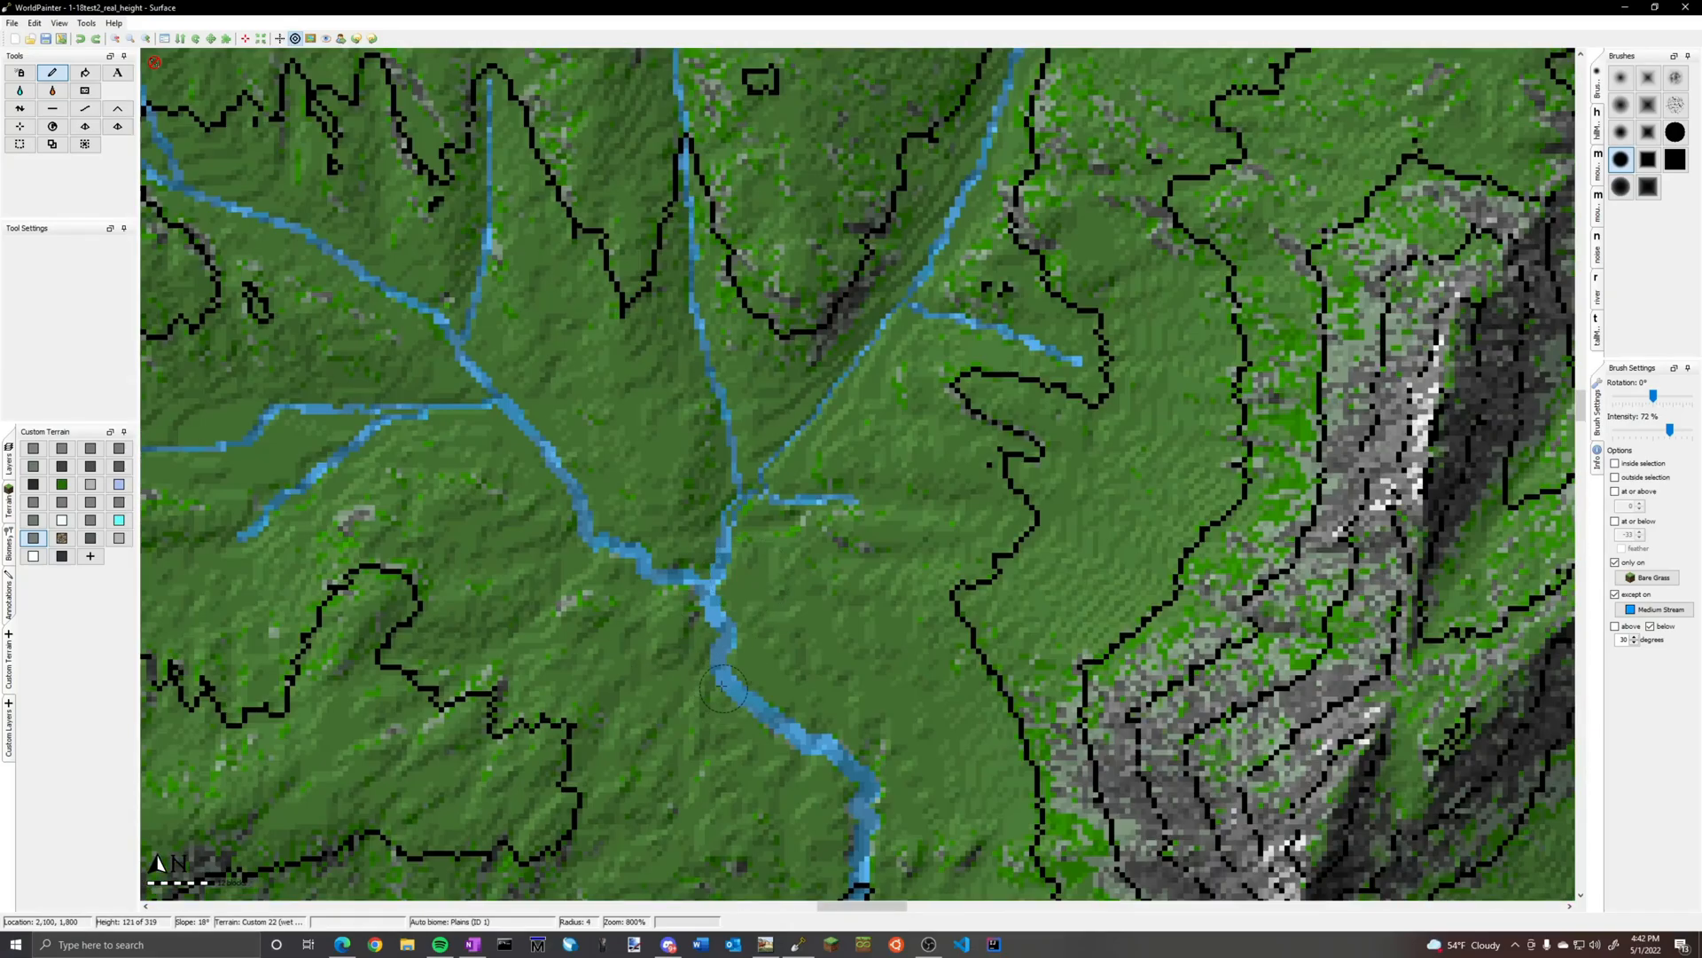
pyautogui.moveTo(726, 681)
pyautogui.mouseDown()
pyautogui.moveTo(715, 651)
pyautogui.moveTo(723, 685)
pyautogui.mouseUp()
pyautogui.moveTo(632, 534)
pyautogui.mouseDown()
pyautogui.moveTo(646, 551)
pyautogui.moveTo(623, 543)
pyautogui.mouseUp()
# Select the brown-and-grey custom terrain next to gravel for painting
pyautogui.keyDown('ctrl'); pyautogui.scroll(-2, 990, 699); pyautogui.keyUp('ctrl')
pyautogui.moveTo(1441, 889); pyautogui.dragTo(909, 573, button='middle')
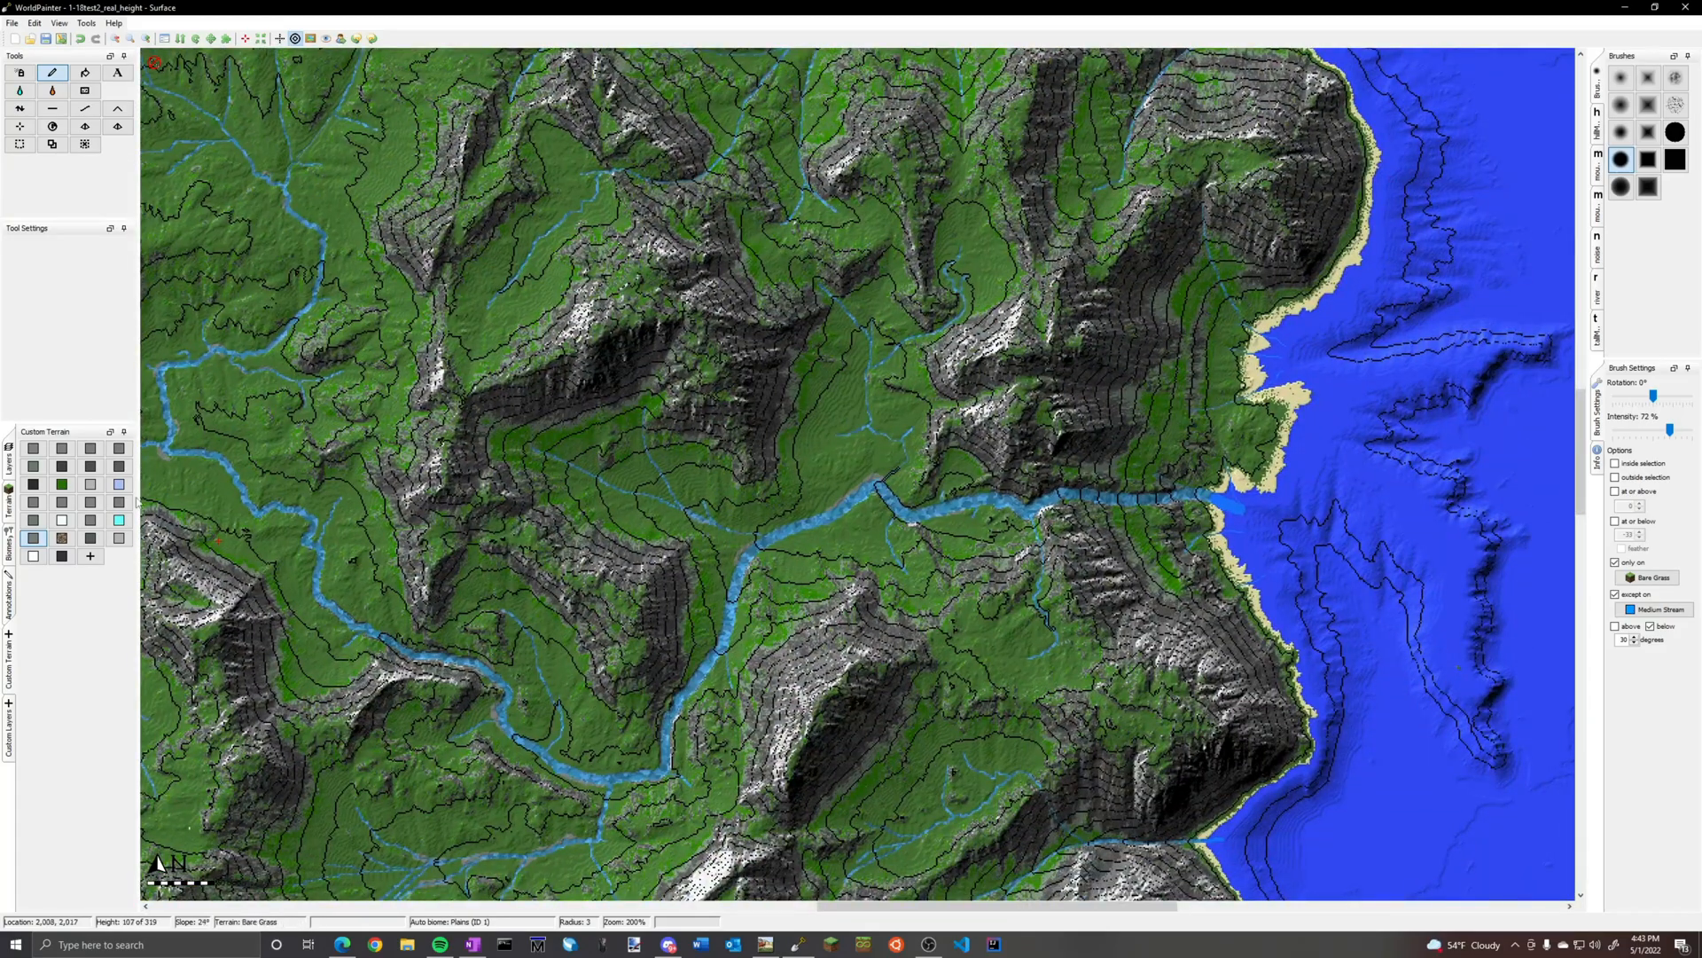
pyautogui.click(61, 538)
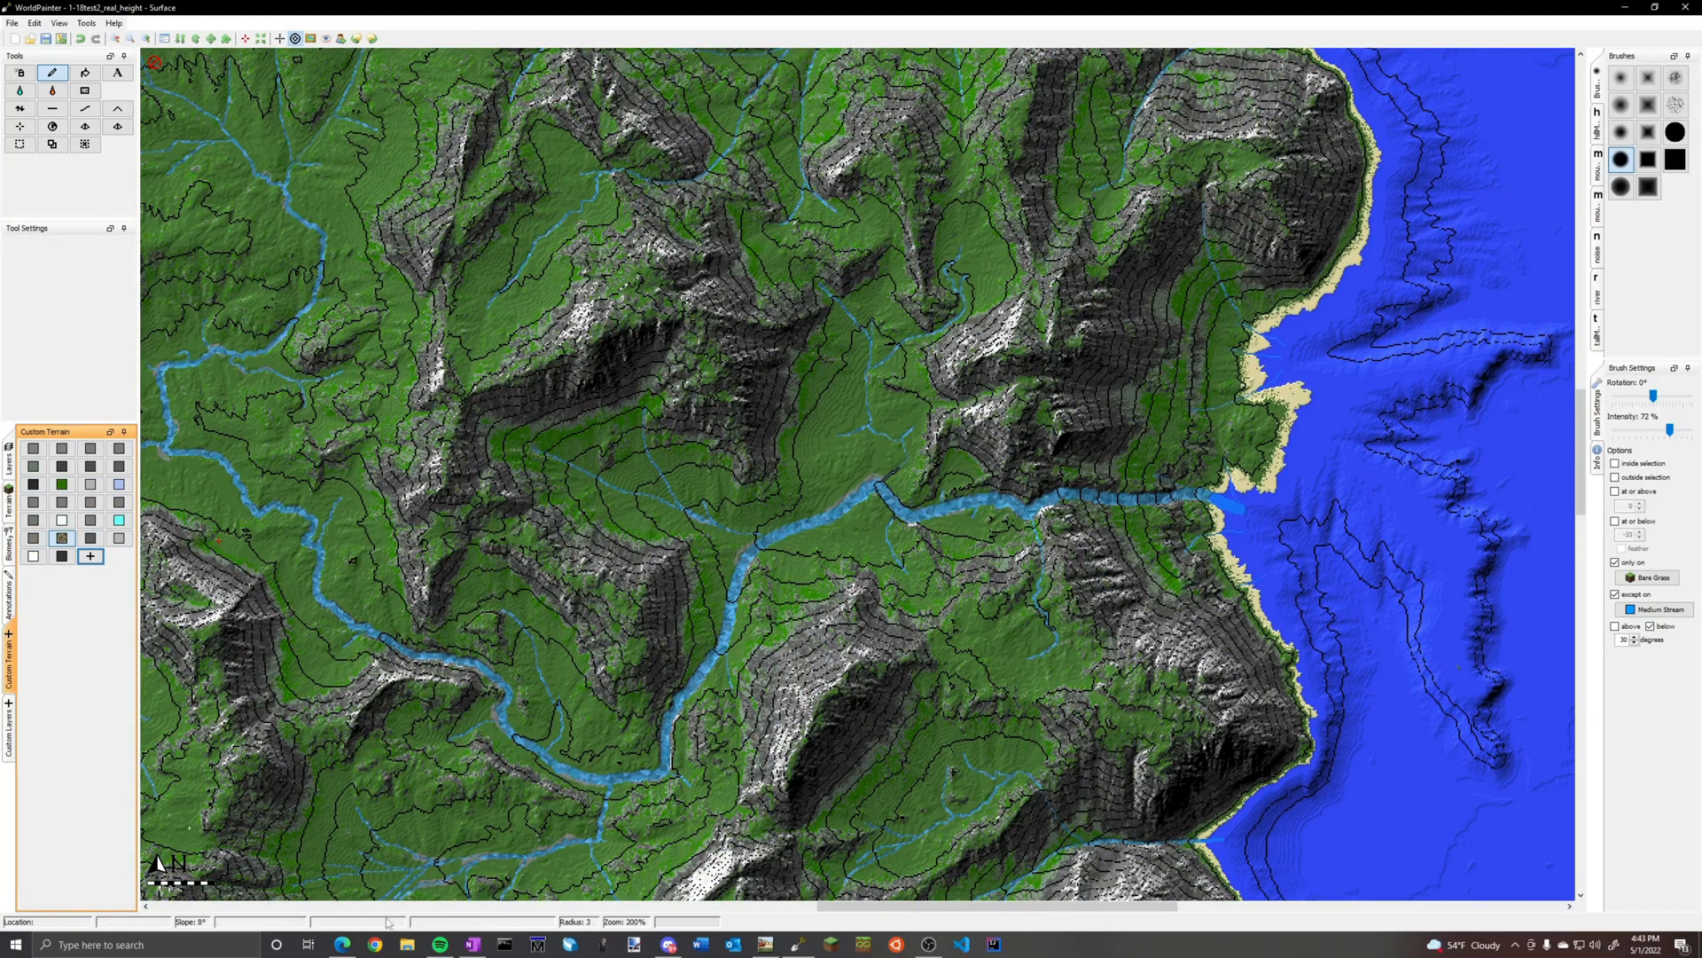
# Switch to Edge, browse the Bing image results for stream, and open the Braided Stream photo as a reference
pyautogui.click(312, 946)
pyautogui.click(339, 945)
pyautogui.scroll(-5, 550, 829)
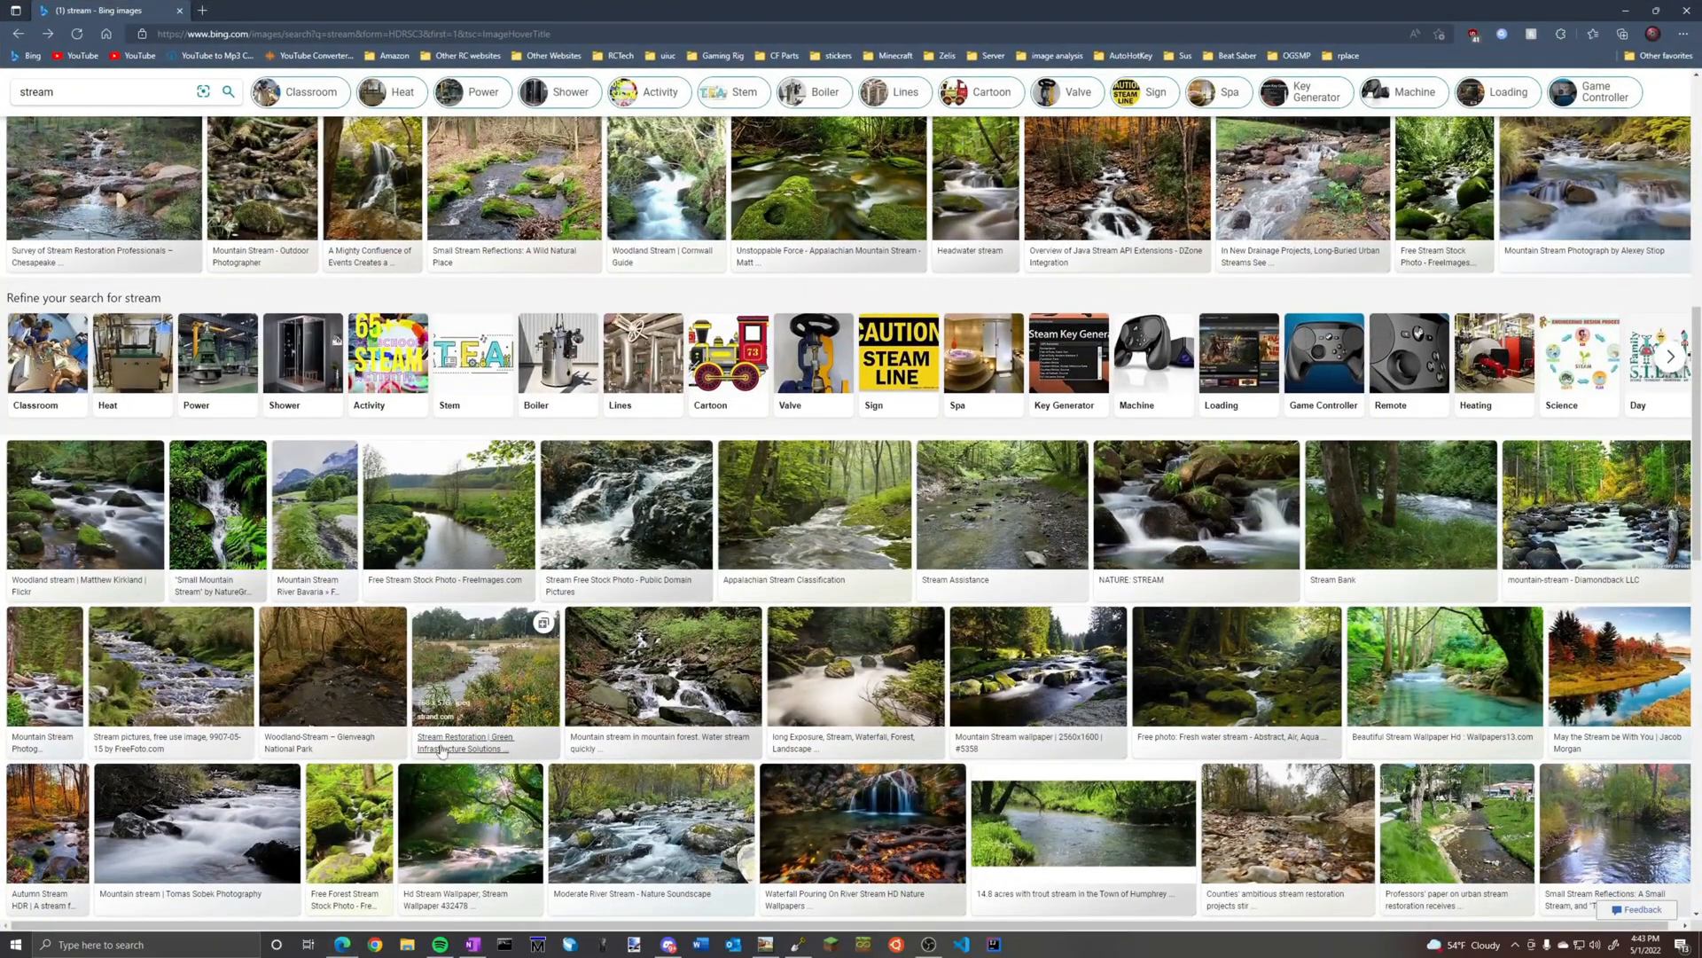
pyautogui.scroll(-4, 395, 737)
pyautogui.scroll(-3, 395, 736)
pyautogui.click(1434, 678)
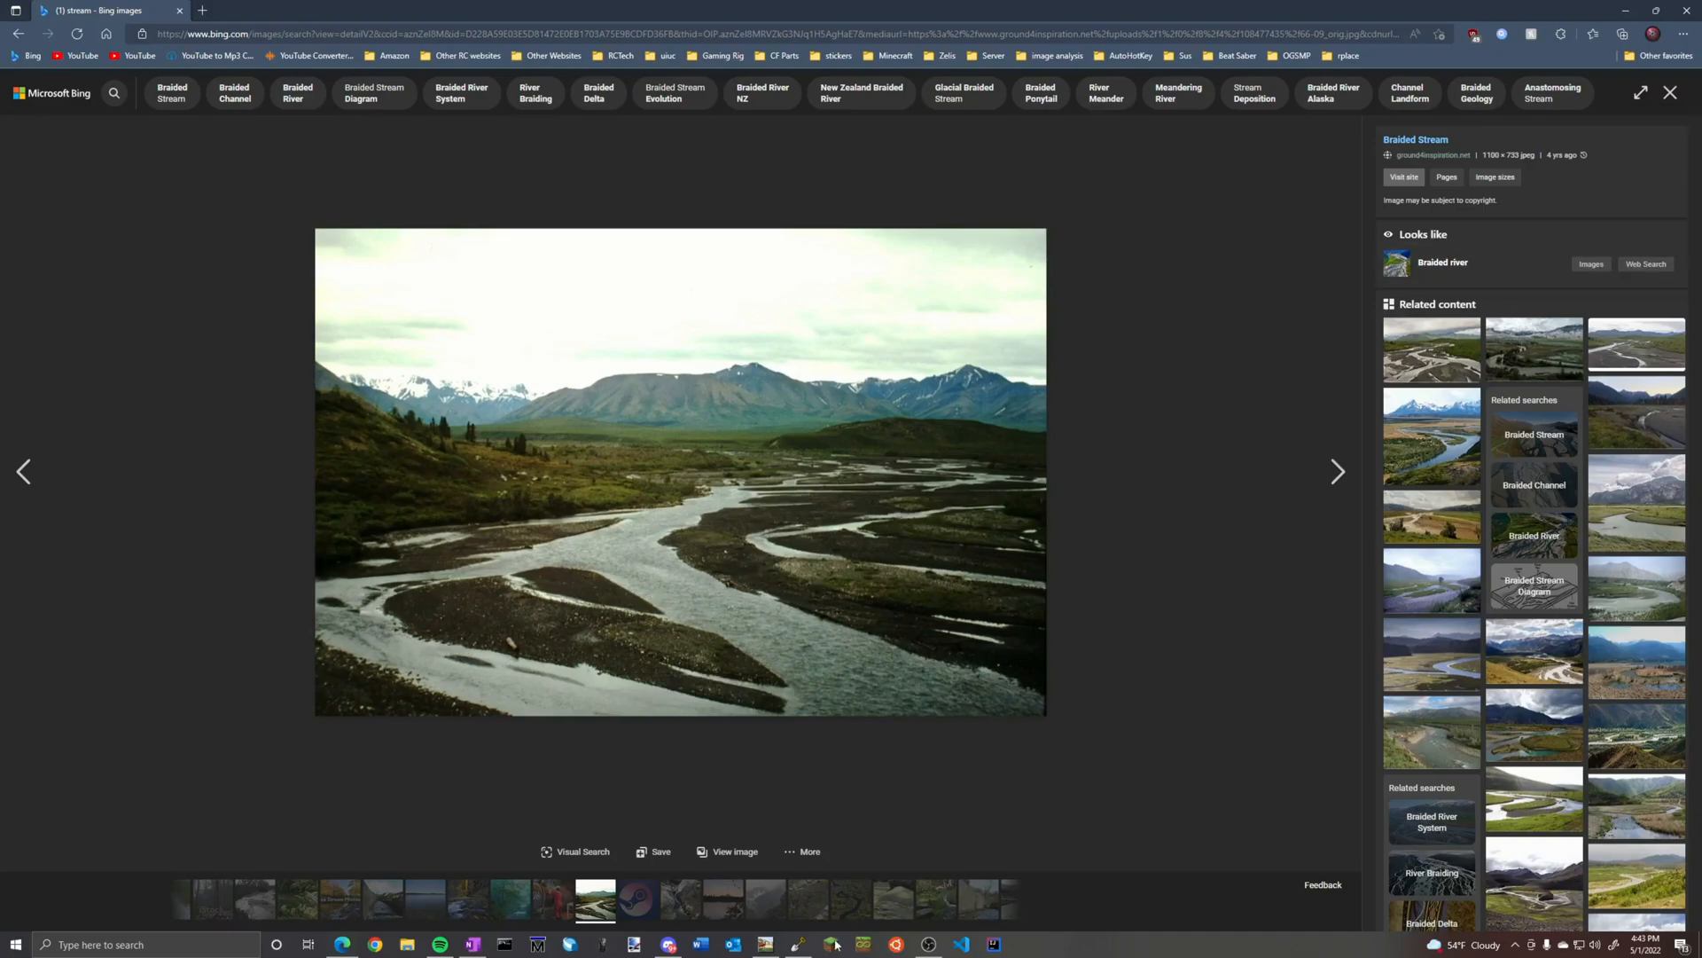
# Return to WorldPainter and paint the brown-and-grey terrain on the river's west bank just below the thin tributary with brush radius 3
pyautogui.click(798, 944)
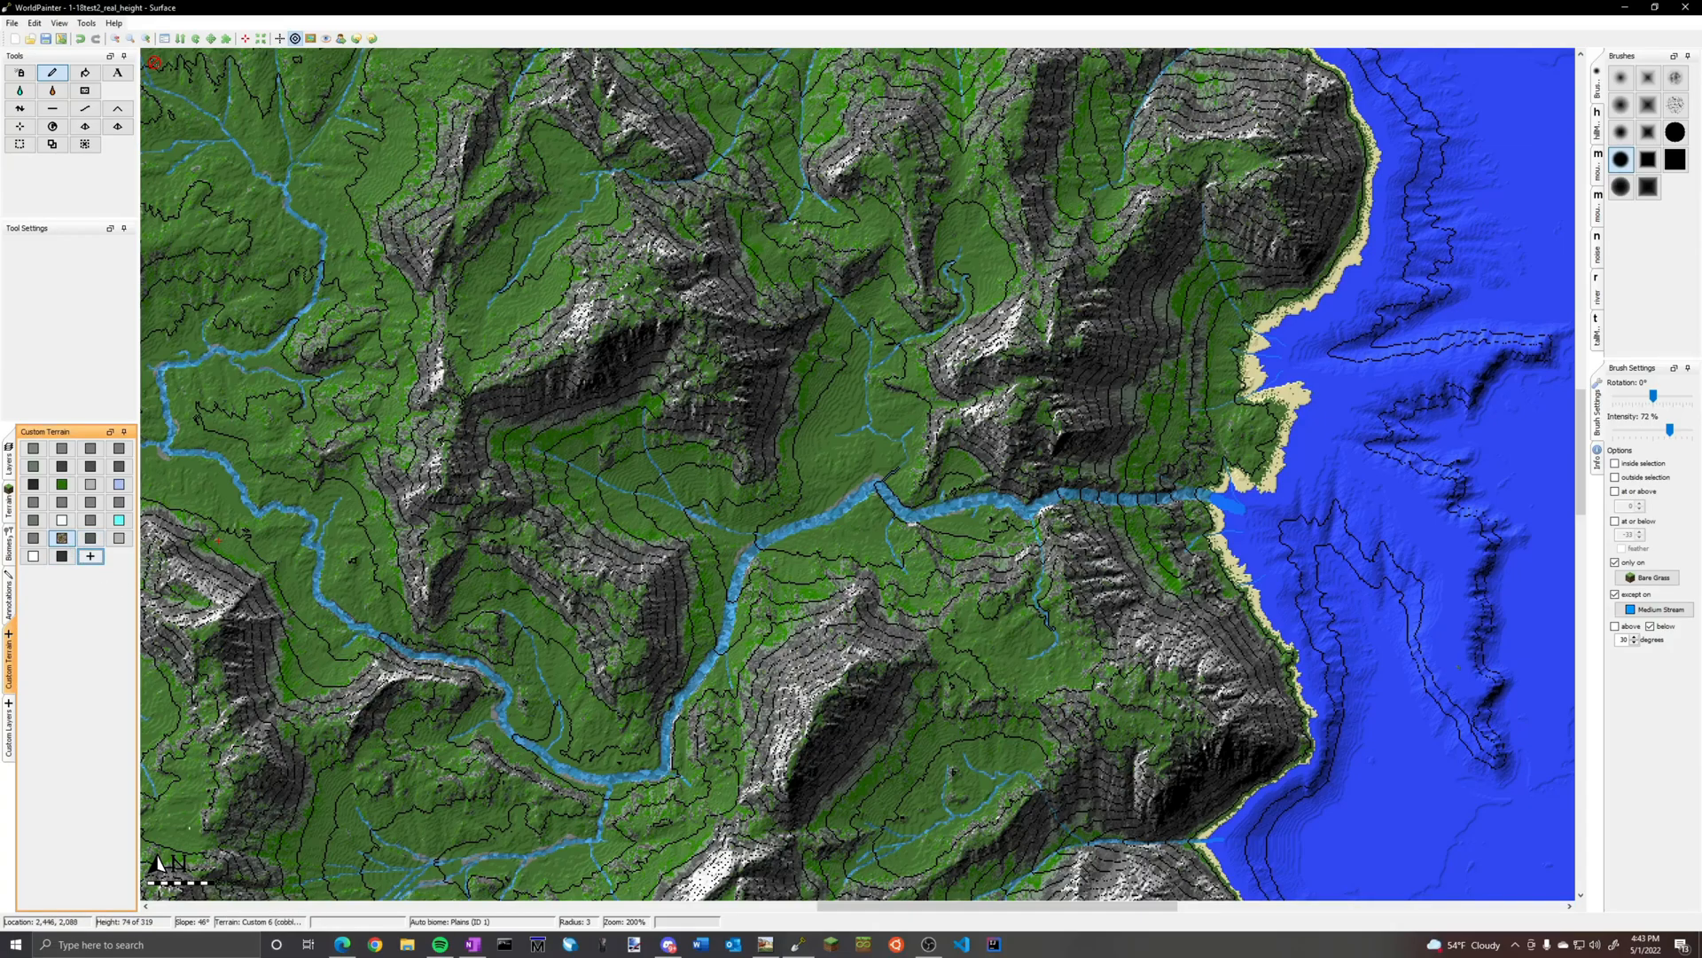
pyautogui.scroll(1, 767, 568)
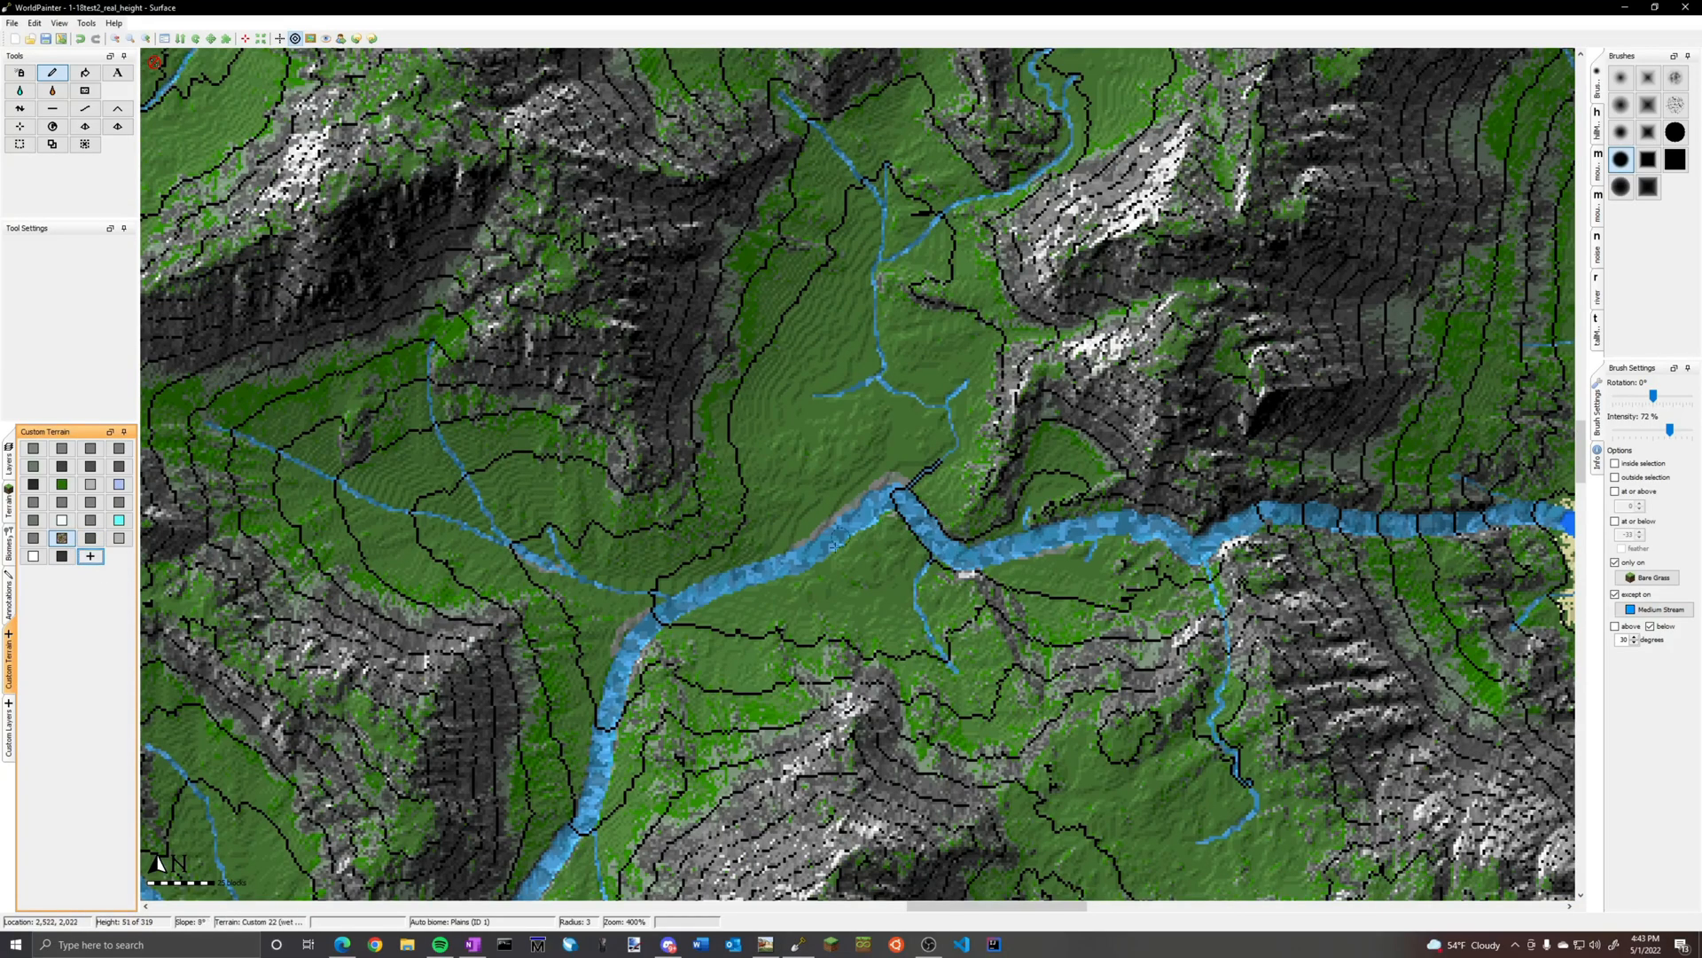
pyautogui.moveTo(1080, 552); pyautogui.dragTo(1001, 681, button='middle')
pyautogui.moveTo(659, 633); pyautogui.dragTo(1539, 477, button='middle')
pyautogui.moveTo(538, 488); pyautogui.dragTo(858, 477, button='middle')
pyautogui.scroll(1, 858, 477)
pyautogui.moveTo(709, 535); pyautogui.dragTo(585, 346, button='middle')
pyautogui.scroll(1, 792, 534)
pyautogui.moveTo(752, 545); pyautogui.dragTo(767, 657)
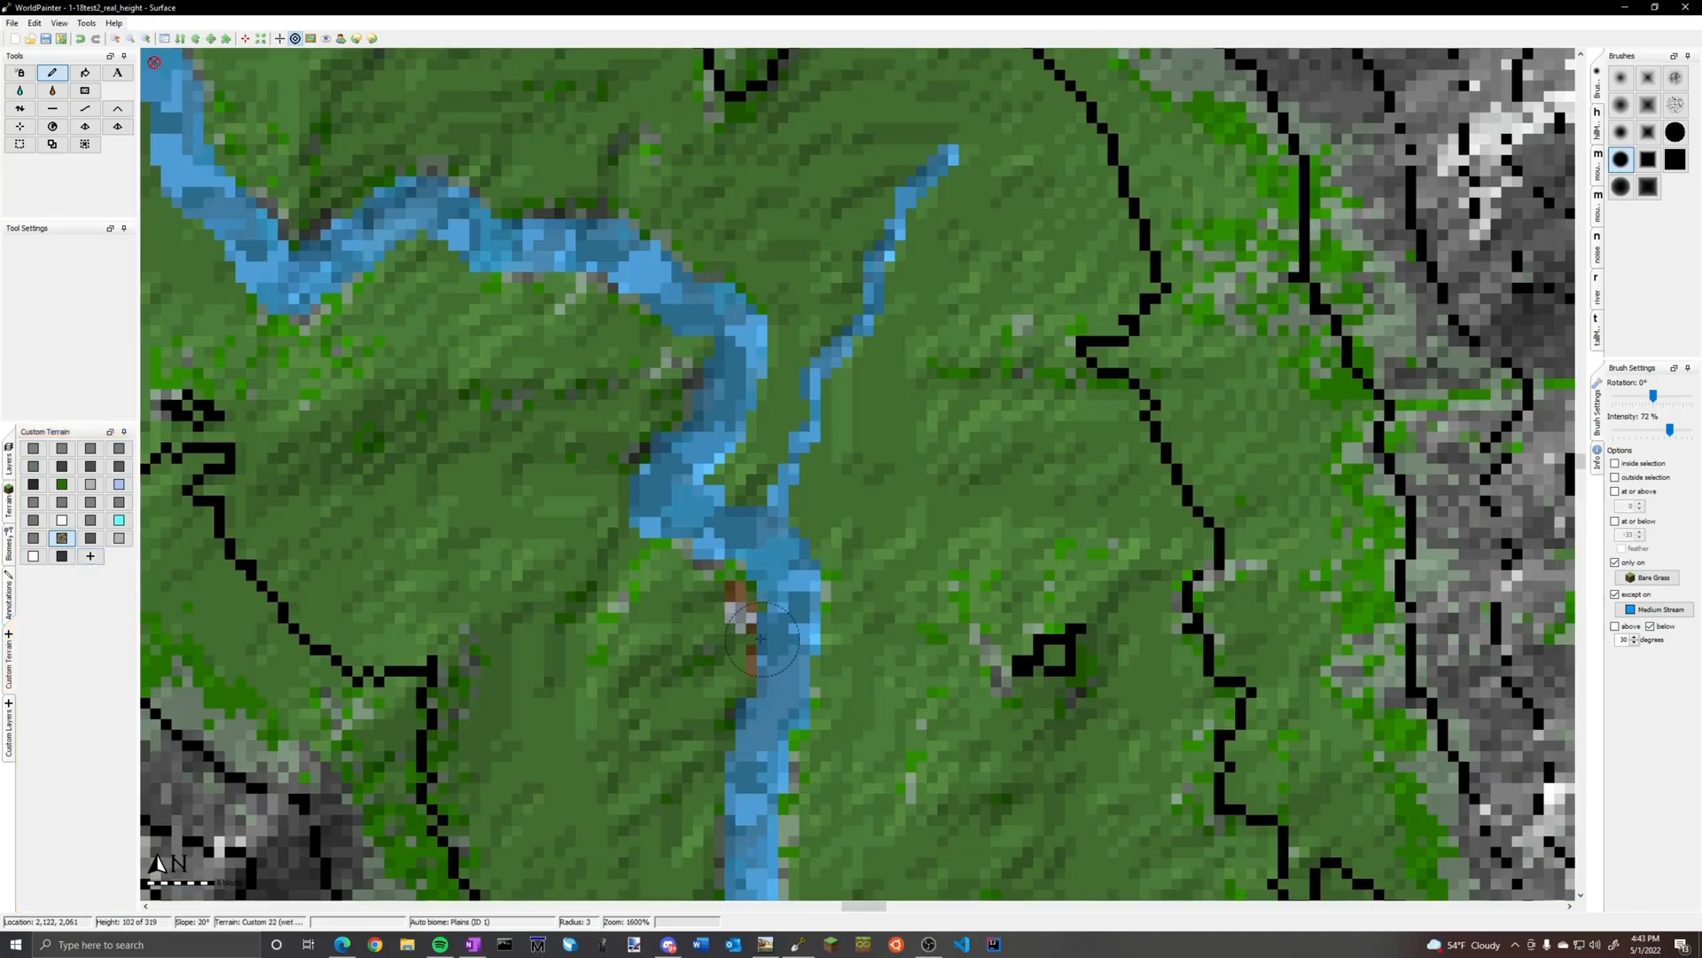
# Paint brown-and-grey patches on the gravel banks and the inner corner of the three-way river confluence farther upstream
pyautogui.scroll(1, 770, 631)
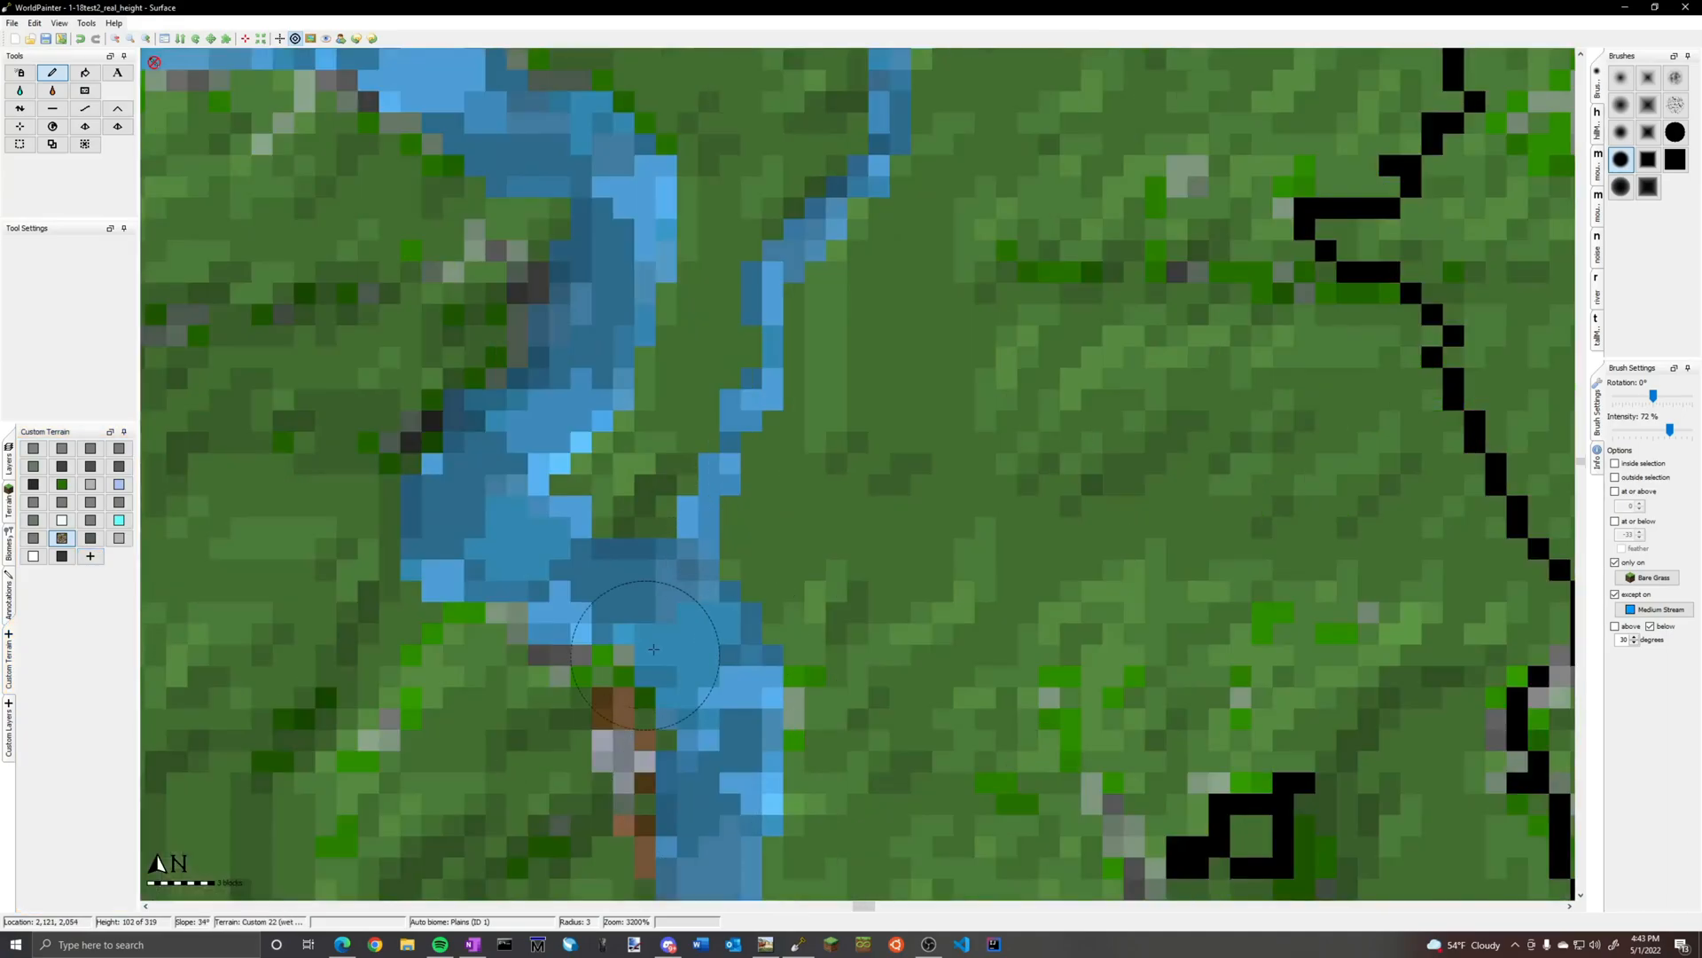
pyautogui.moveTo(623, 631); pyautogui.dragTo(642, 647, button='middle')
pyautogui.scroll(-1, 642, 647)
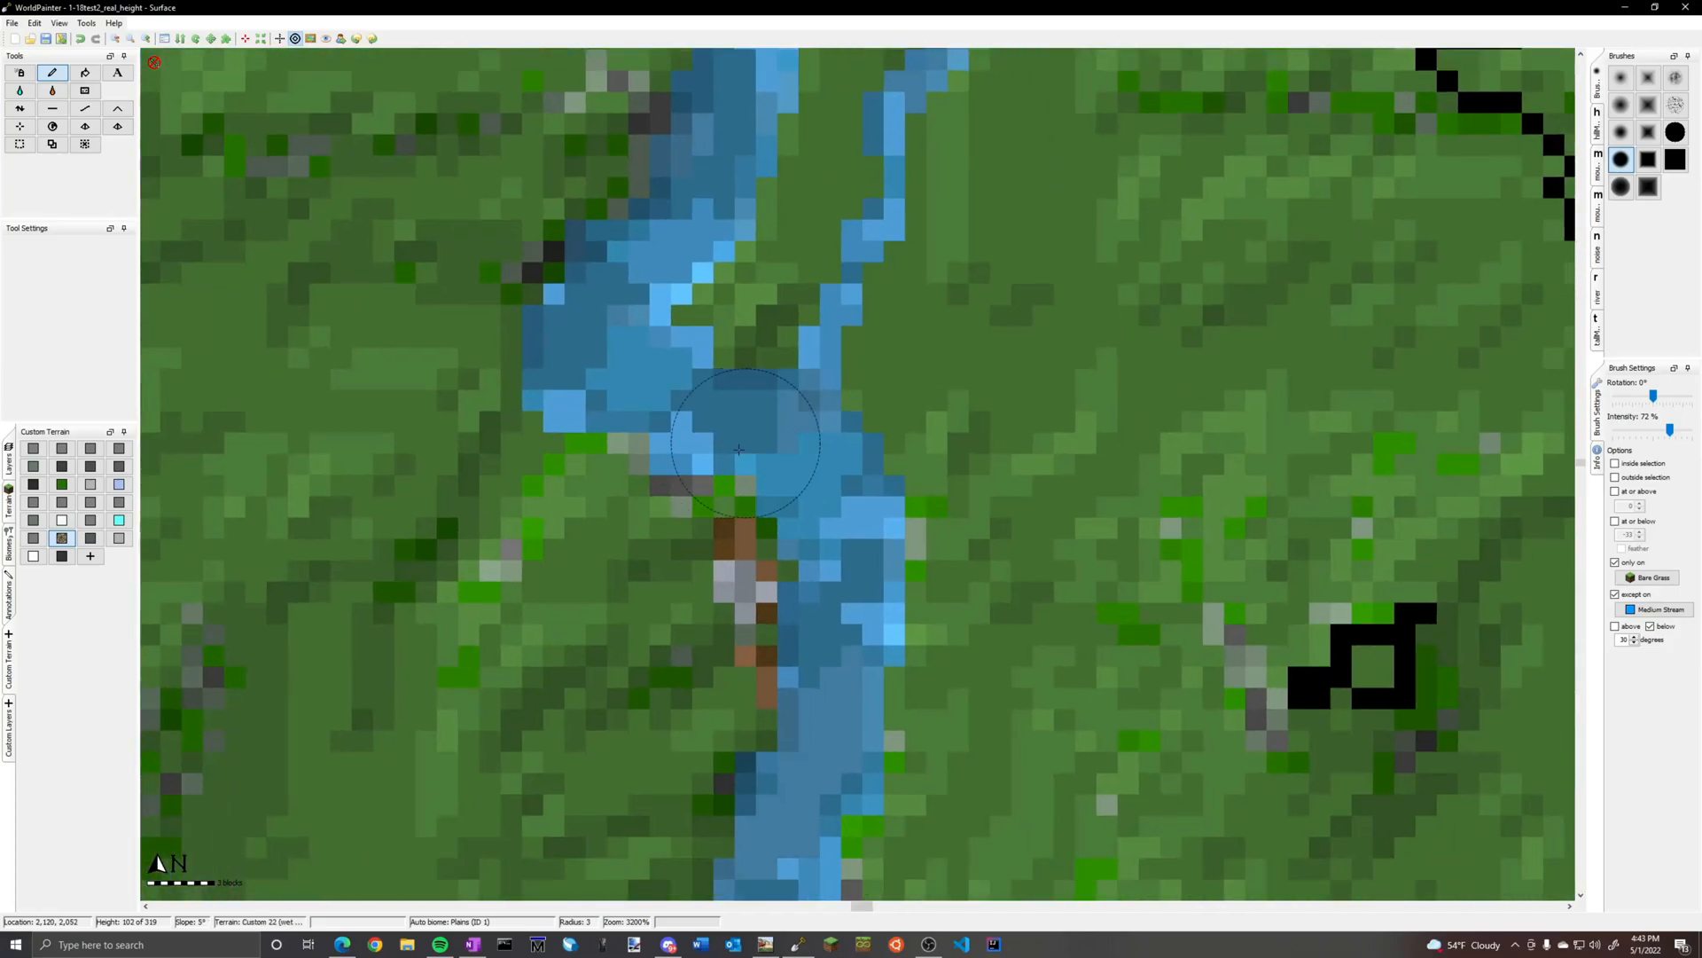
pyautogui.scroll(-1, 597, 364)
pyautogui.moveTo(304, 248); pyautogui.dragTo(988, 731, button='middle')
pyautogui.scroll(2, 777, 573)
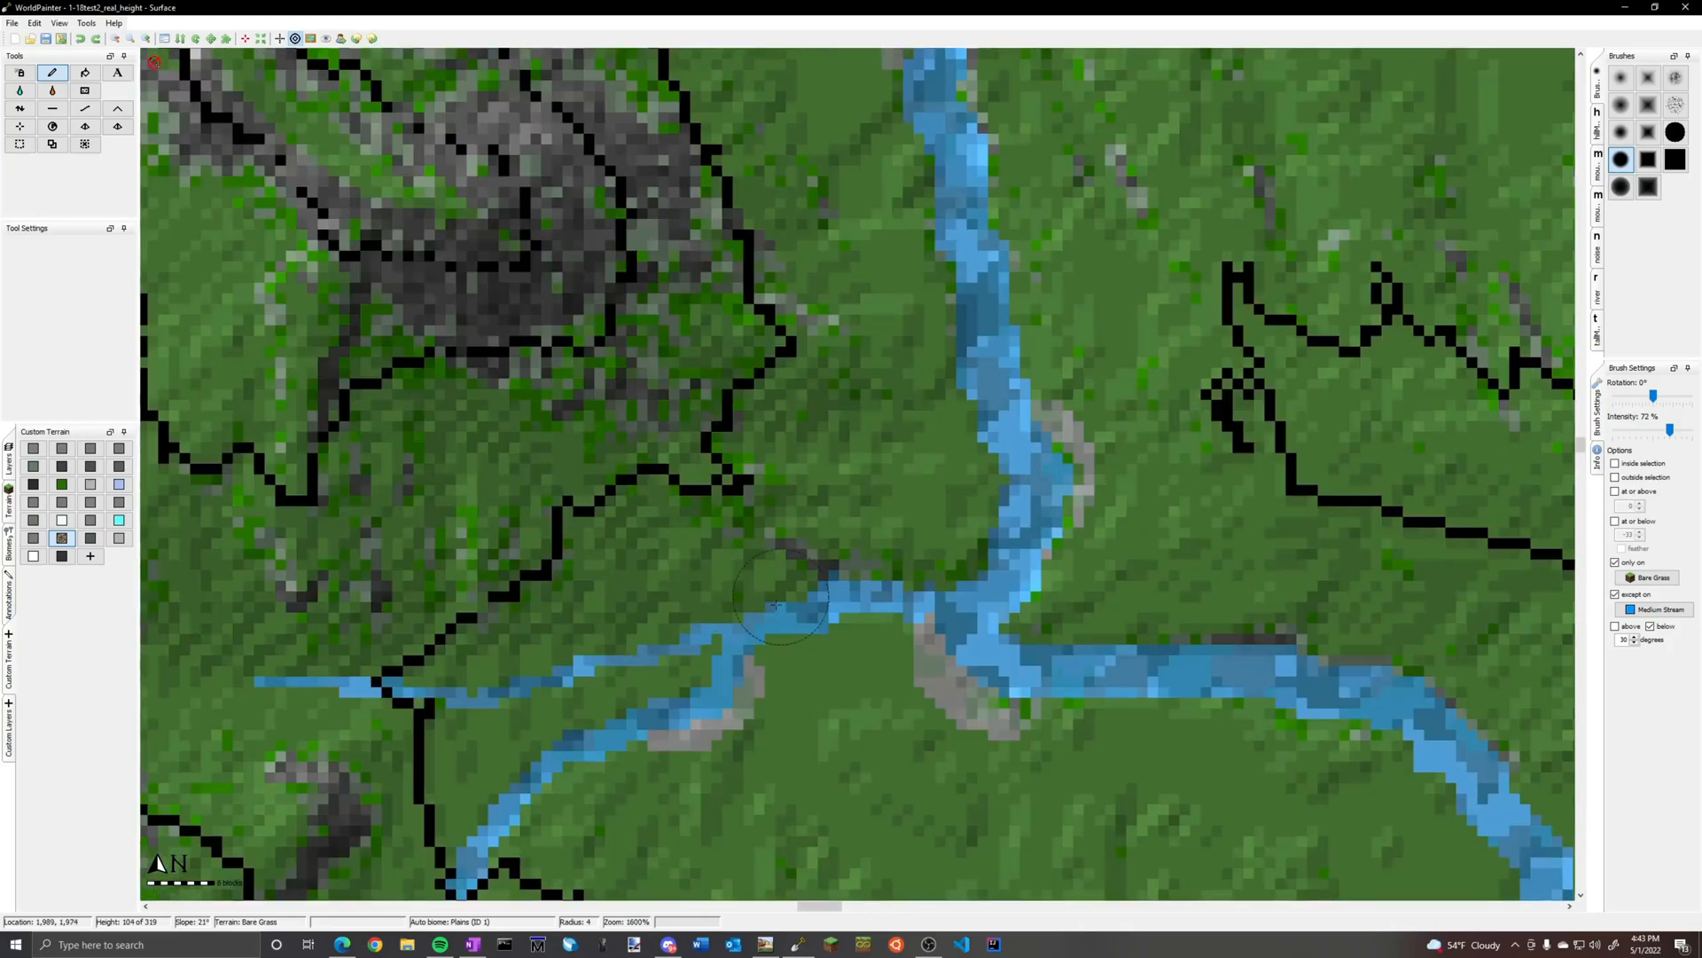
pyautogui.scroll(-2, 909, 424)
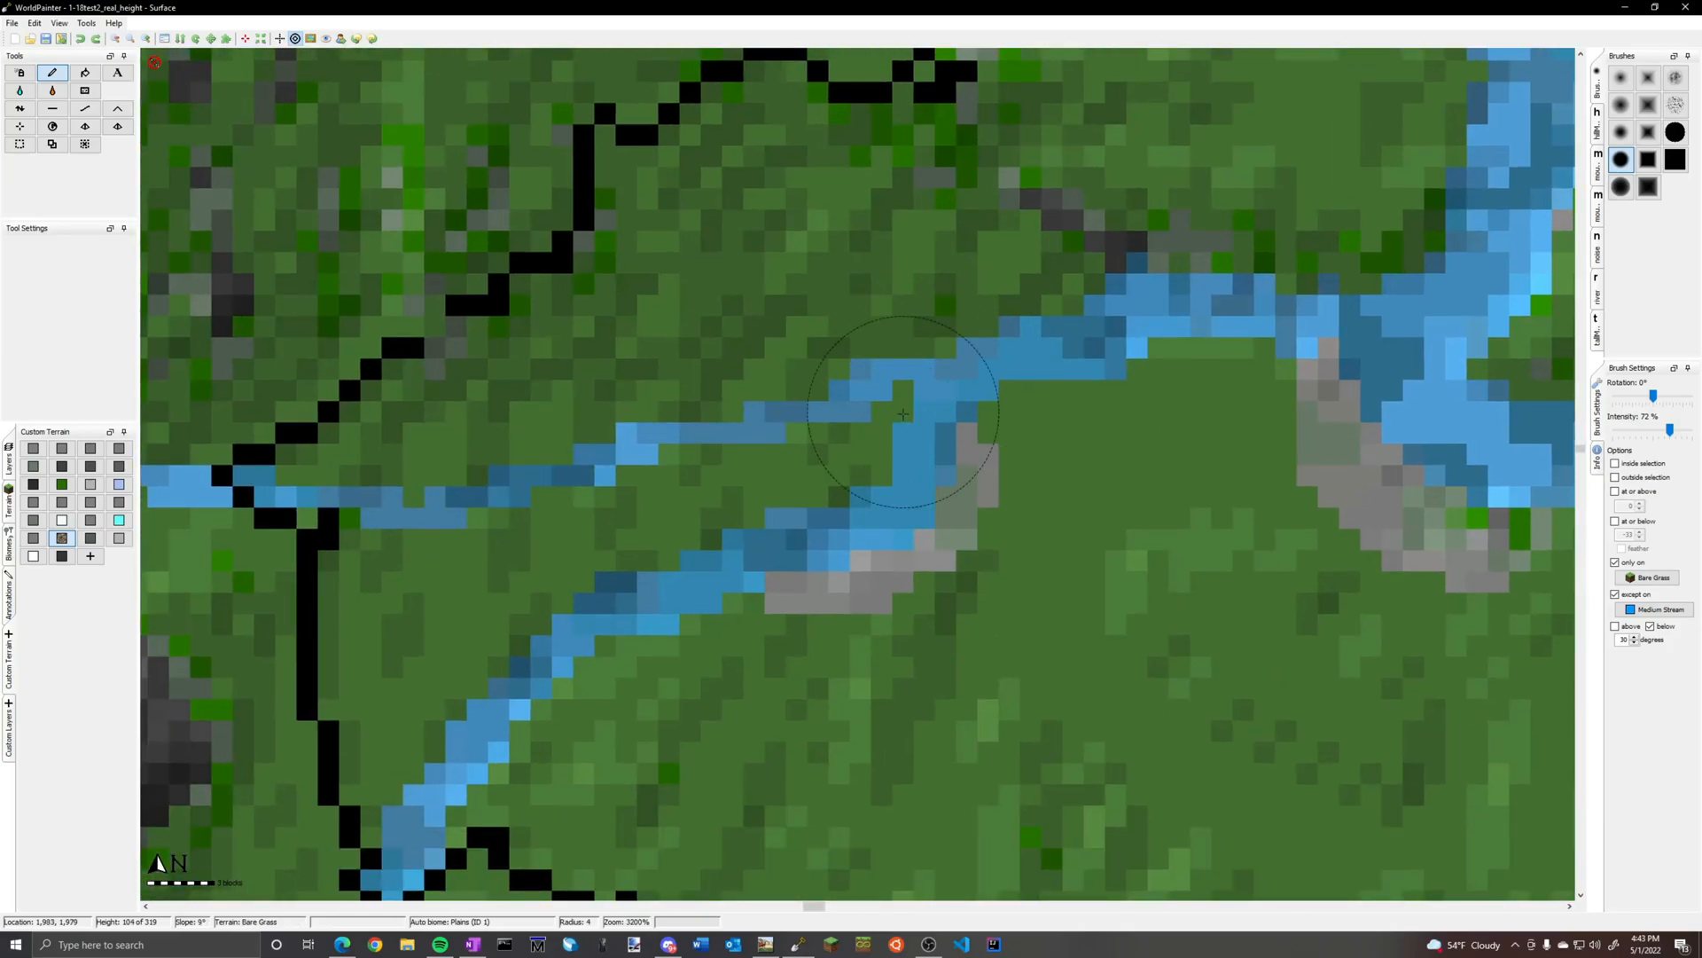
pyautogui.scroll(3, 997, 403)
pyautogui.moveTo(993, 413)
pyautogui.mouseDown()
pyautogui.moveTo(1086, 364)
pyautogui.moveTo(1281, 363)
pyautogui.moveTo(1312, 381)
pyautogui.moveTo(1180, 363)
pyautogui.moveTo(997, 406)
pyautogui.moveTo(1166, 359)
pyautogui.moveTo(1086, 397)
pyautogui.moveTo(1171, 355)
pyautogui.moveTo(1268, 368)
pyautogui.moveTo(878, 417)
pyautogui.moveTo(904, 412)
pyautogui.moveTo(824, 532)
pyautogui.moveTo(878, 395)
pyautogui.moveTo(773, 437)
pyautogui.mouseUp()
pyautogui.scroll(-1, 1137, 341)
pyautogui.moveTo(1415, 390); pyautogui.dragTo(617, 625, button='middle')
pyautogui.moveTo(696, 607); pyautogui.dragTo(706, 606)
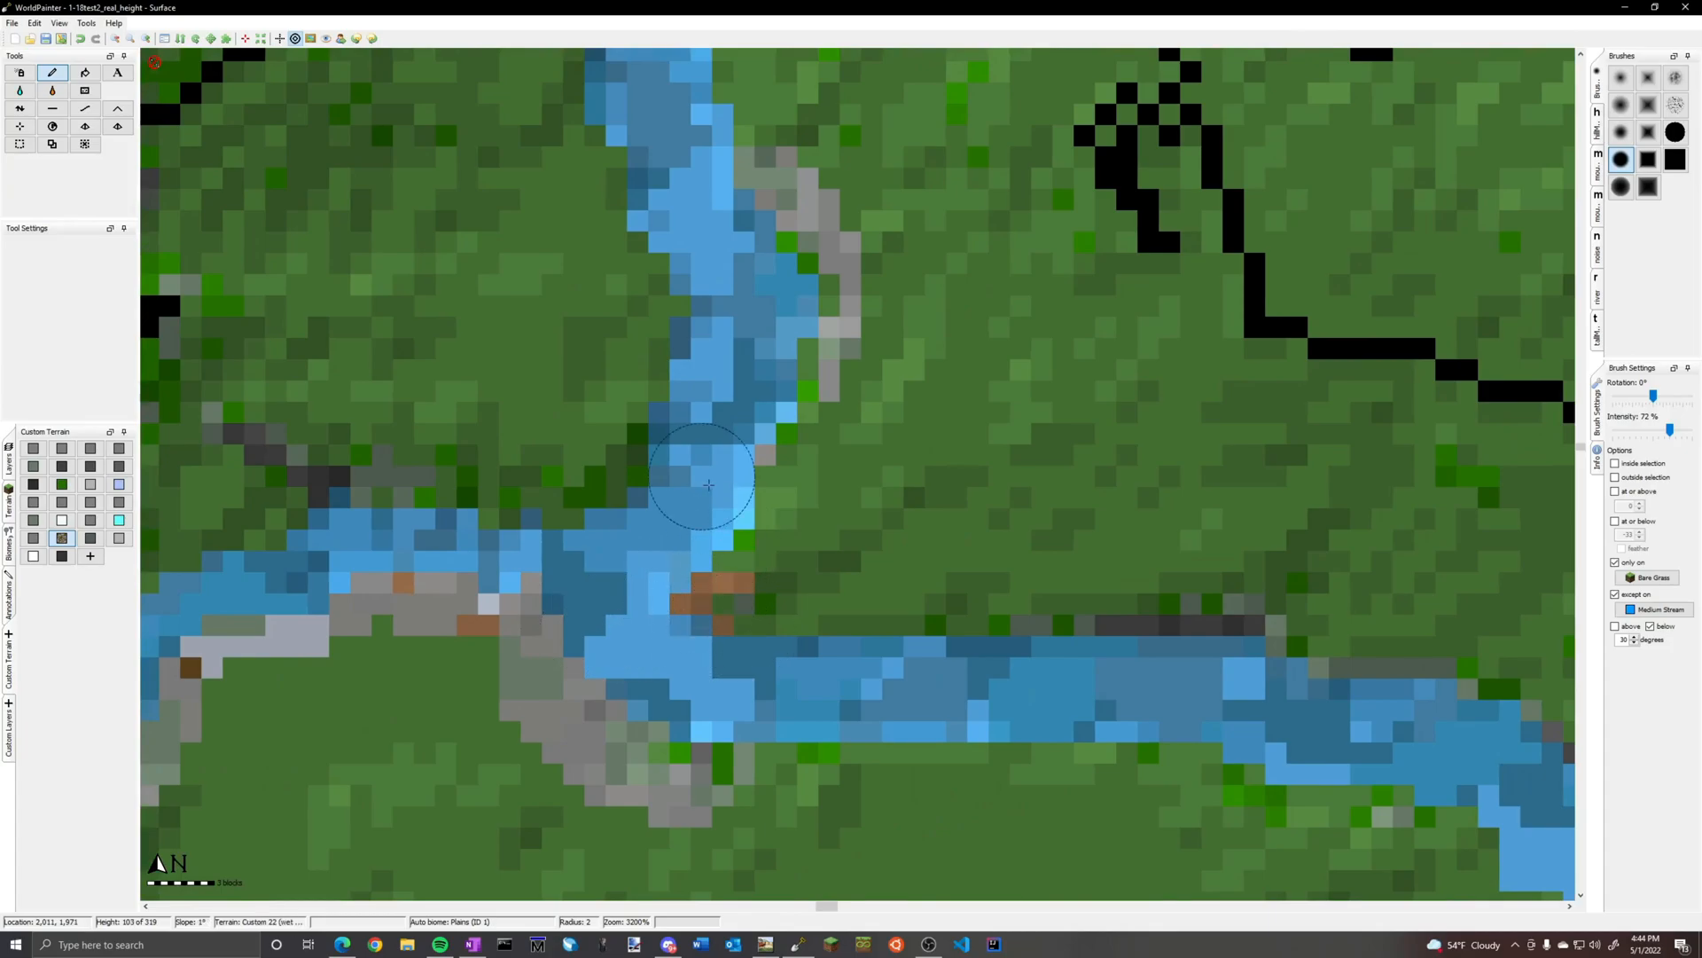
# Continue the brown-and-grey patches along the stream banks north of the three-way confluence with brush radius 2
pyautogui.keyDown('ctrl'); pyautogui.scroll(-2, 722, 493); pyautogui.keyUp('ctrl')
pyautogui.keyDown('ctrl'); pyautogui.scroll(1, 829, 428); pyautogui.keyUp('ctrl')
pyautogui.moveTo(807, 438)
pyautogui.mouseDown()
pyautogui.moveTo(762, 399)
pyautogui.moveTo(761, 342)
pyautogui.mouseUp()
pyautogui.moveTo(764, 454)
pyautogui.mouseDown()
pyautogui.moveTo(772, 390)
pyautogui.moveTo(759, 466)
pyautogui.mouseUp()
pyautogui.moveTo(739, 177); pyautogui.dragTo(705, 729, button='middle')
pyautogui.moveTo(862, 415)
pyautogui.mouseDown()
pyautogui.moveTo(979, 394)
pyautogui.moveTo(1044, 324)
pyautogui.moveTo(1033, 289)
pyautogui.moveTo(989, 347)
pyautogui.moveTo(1212, 363)
pyautogui.moveTo(1276, 424)
pyautogui.moveTo(1419, 477)
pyautogui.moveTo(1353, 476)
pyautogui.mouseUp()
pyautogui.moveTo(1319, 420); pyautogui.dragTo(529, 642, button='middle')
pyautogui.scroll(-7, 530, 642)
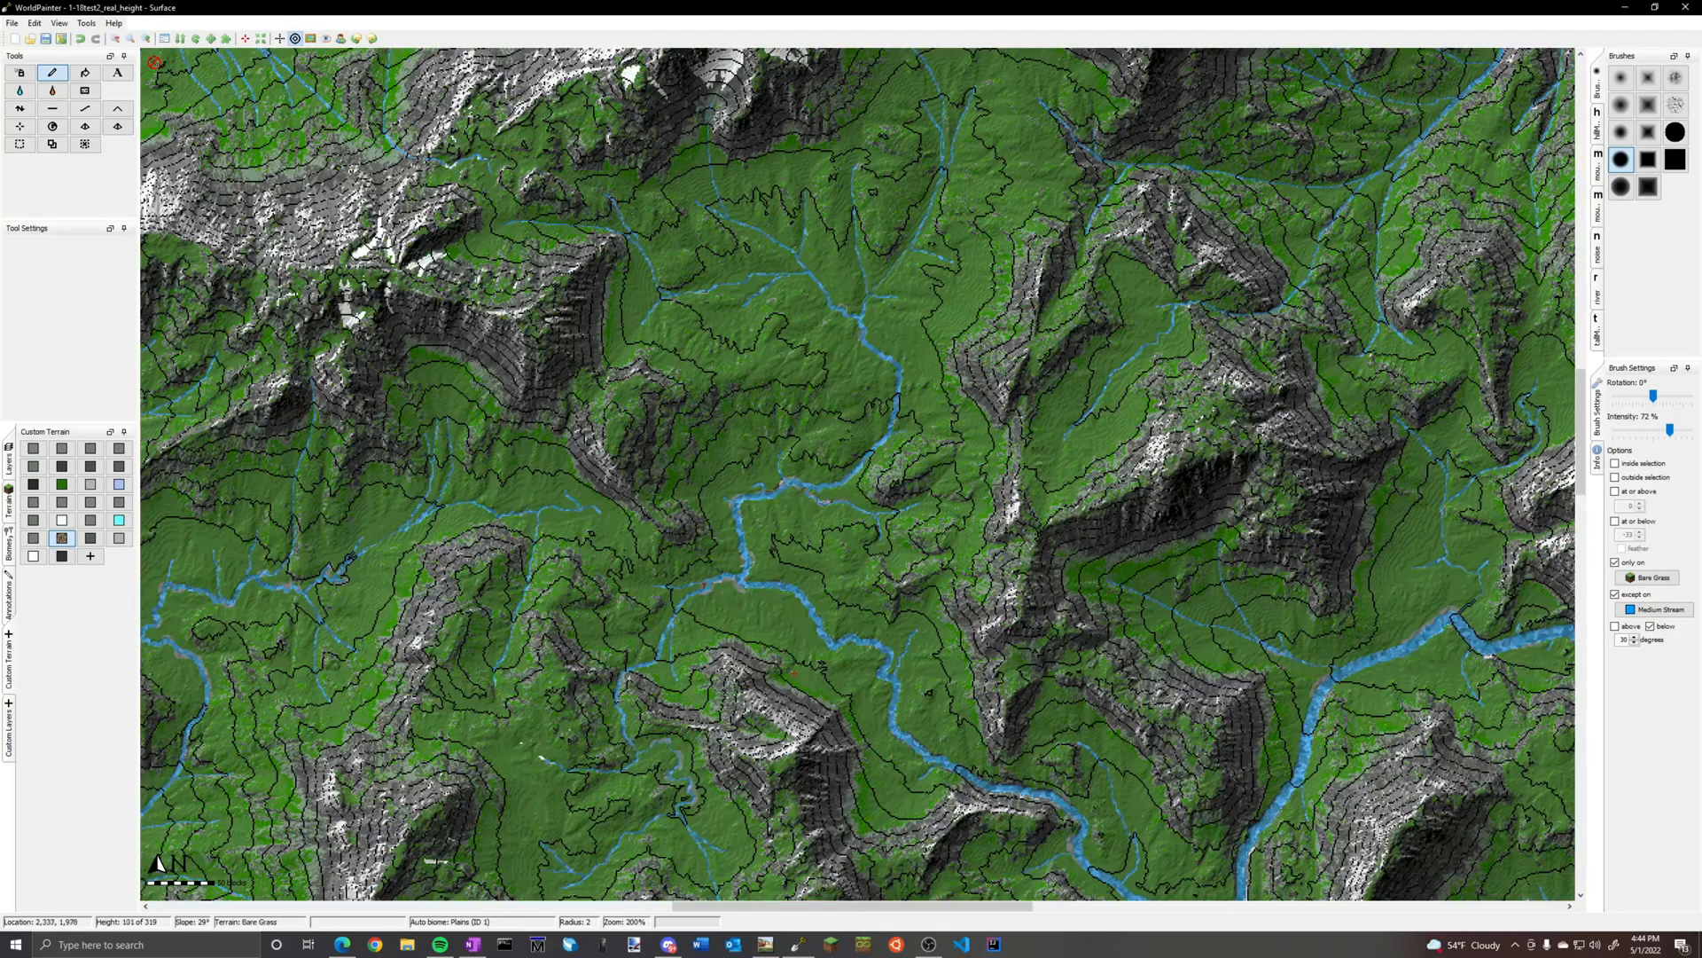
# Examine the northeastern part of the island and the painted stream in its mountain meadow
pyautogui.scroll(2, 1155, 471)
pyautogui.moveTo(1155, 471); pyautogui.dragTo(592, 779, button='middle')
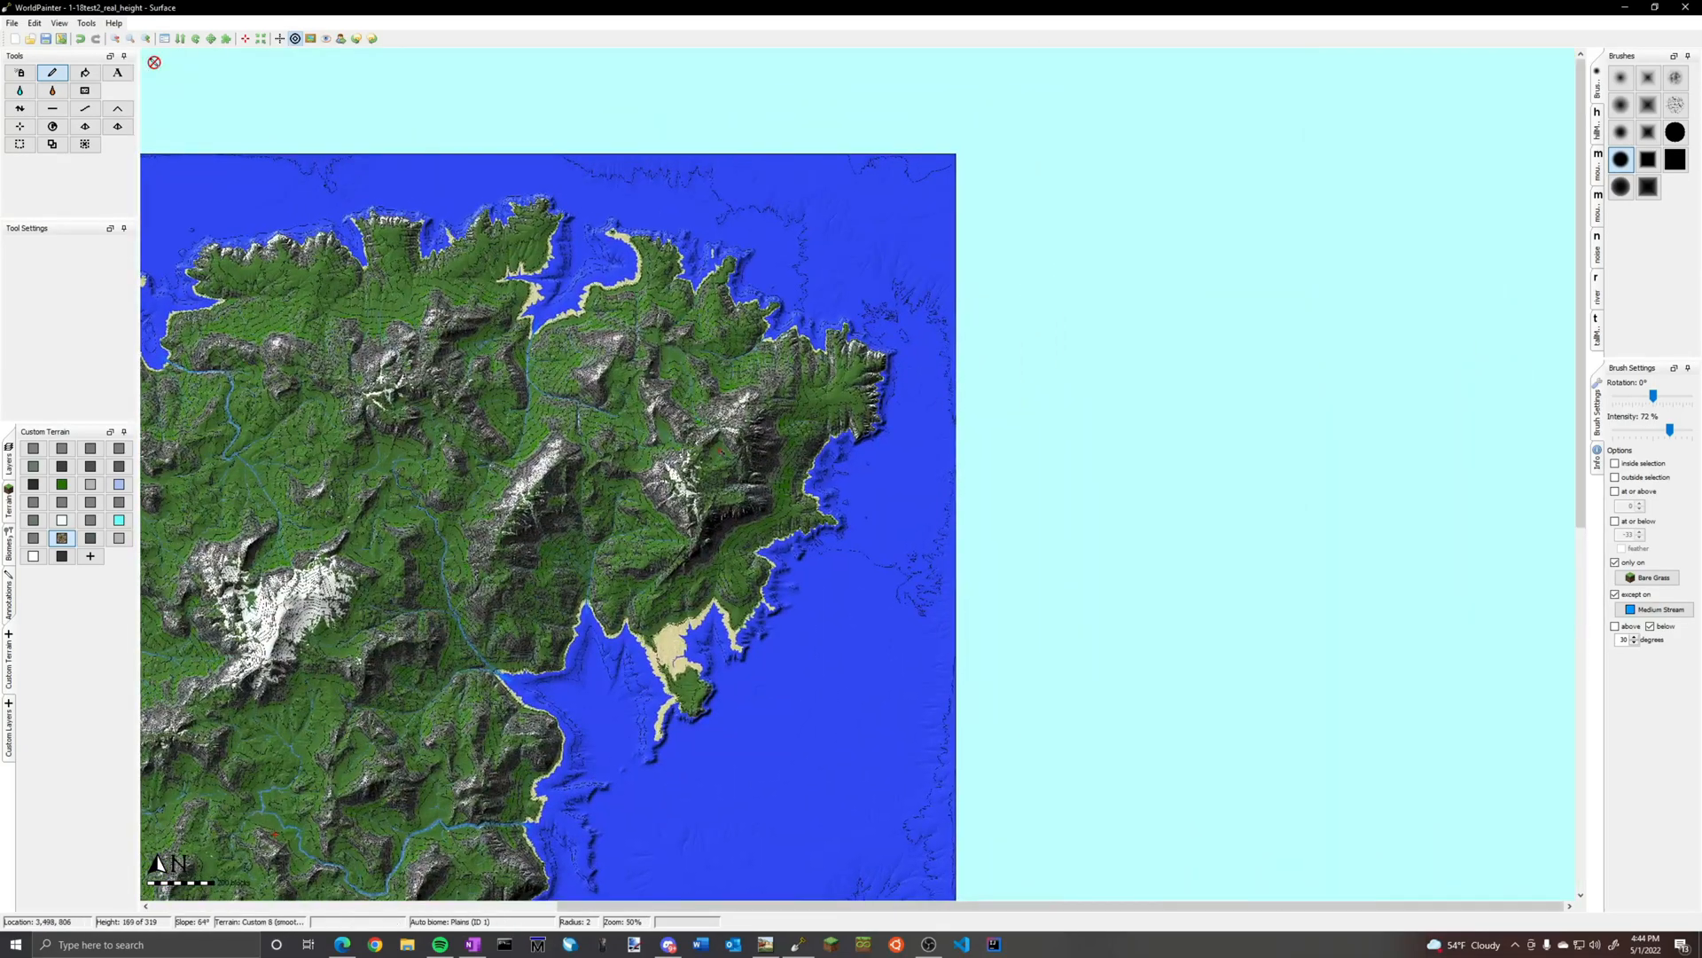
pyautogui.keyDown('ctrl'); pyautogui.scroll(2, 720, 450); pyautogui.keyUp('ctrl')
pyautogui.keyDown('ctrl'); pyautogui.scroll(1, 864, 481); pyautogui.keyUp('ctrl')
pyautogui.moveTo(403, 435); pyautogui.dragTo(1246, 522, button='middle')
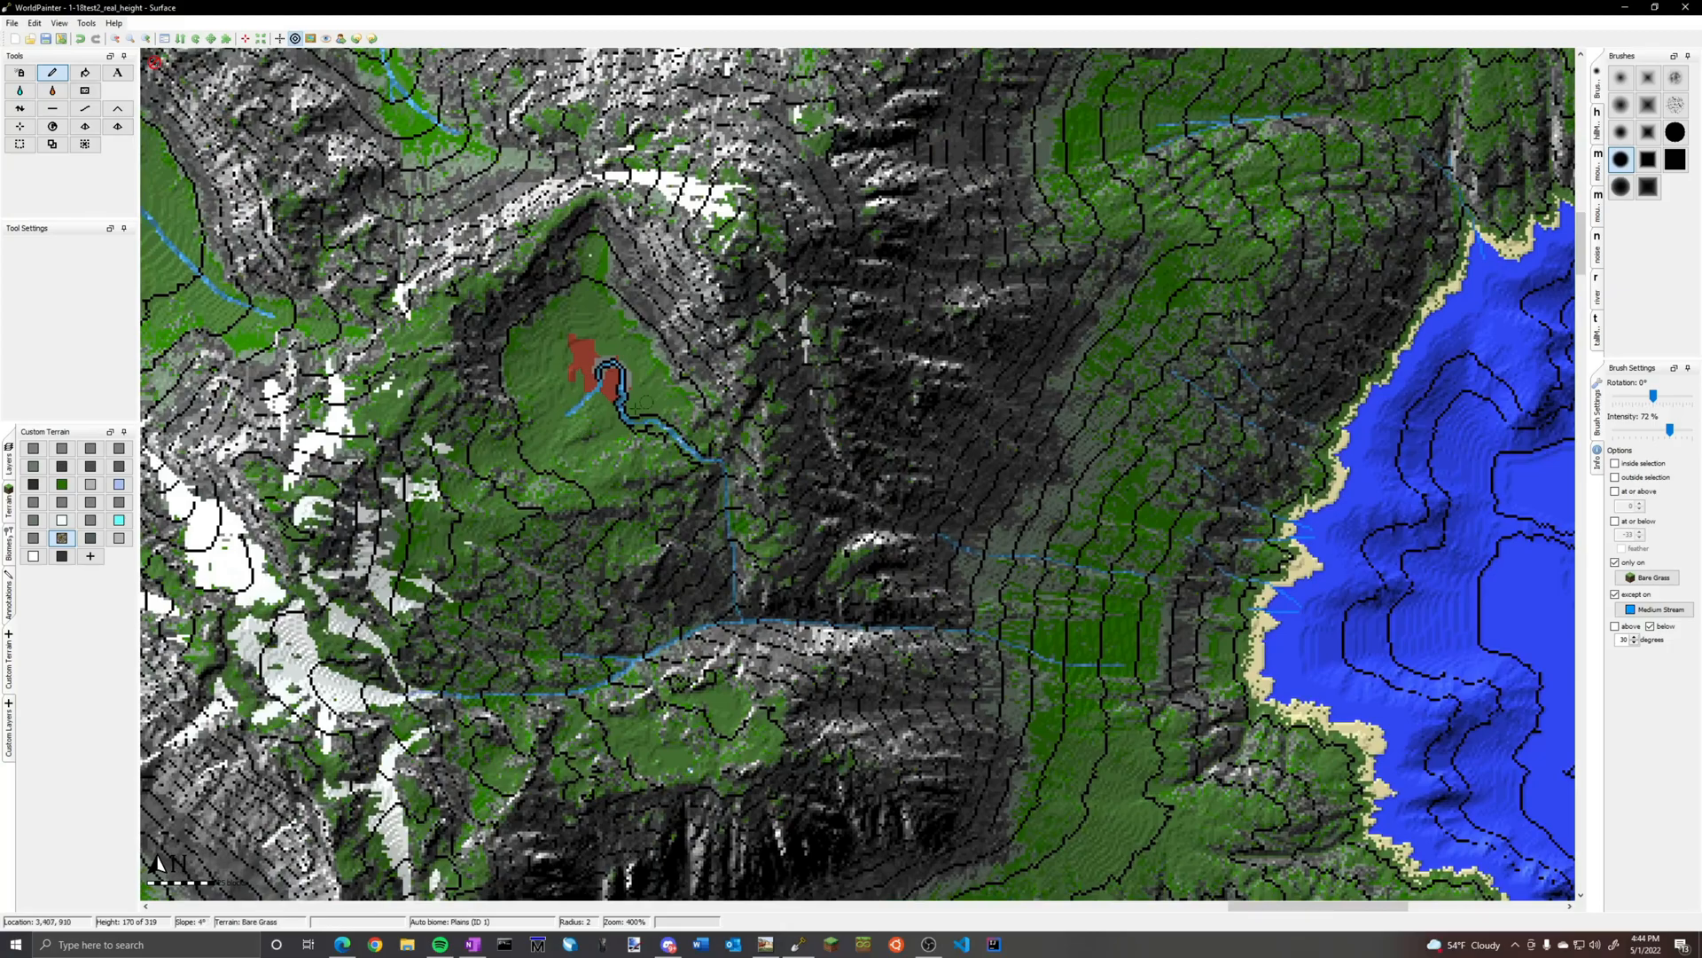
pyautogui.keyDown('ctrl'); pyautogui.scroll(-2, 600, 393); pyautogui.keyUp('ctrl')
pyautogui.moveTo(468, 318); pyautogui.dragTo(705, 436, button='middle')
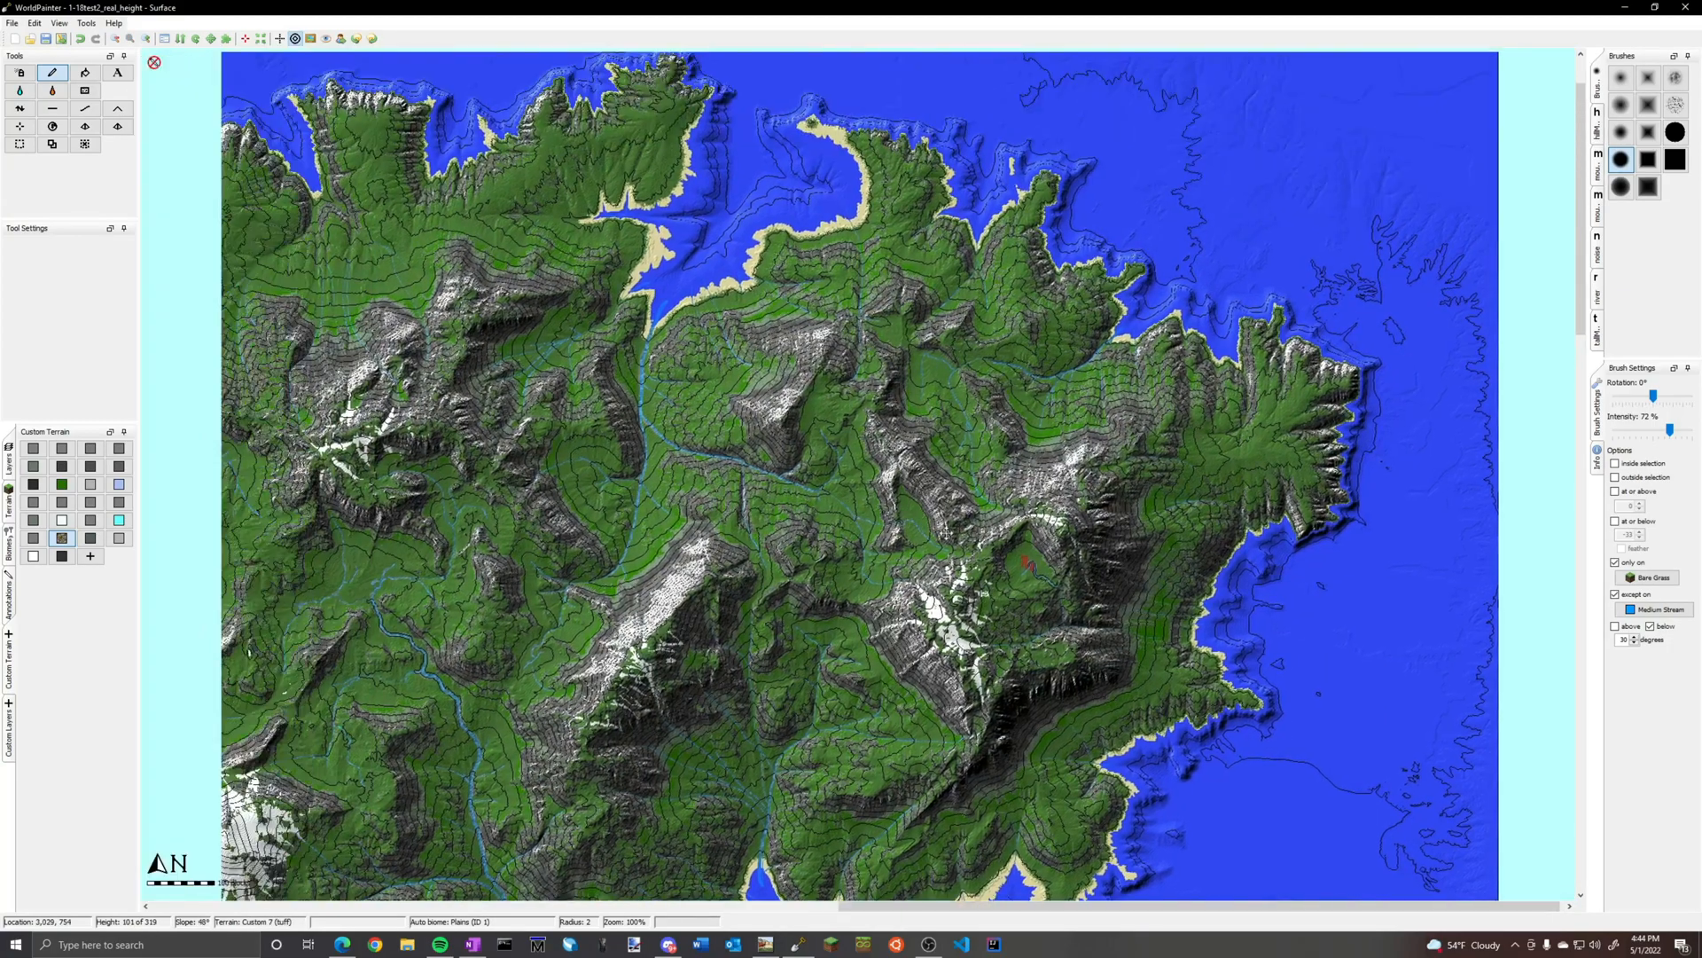
# Paint brown-and-grey patches along the banks of the upper stretch of the northwestern river with brush radius 3
pyautogui.moveTo(705, 435); pyautogui.dragTo(870, 487)
pyautogui.keyDown('ctrl'); pyautogui.scroll(1, 873, 448); pyautogui.keyUp('ctrl')
pyautogui.moveTo(569, 394); pyautogui.dragTo(1093, 688, button='middle')
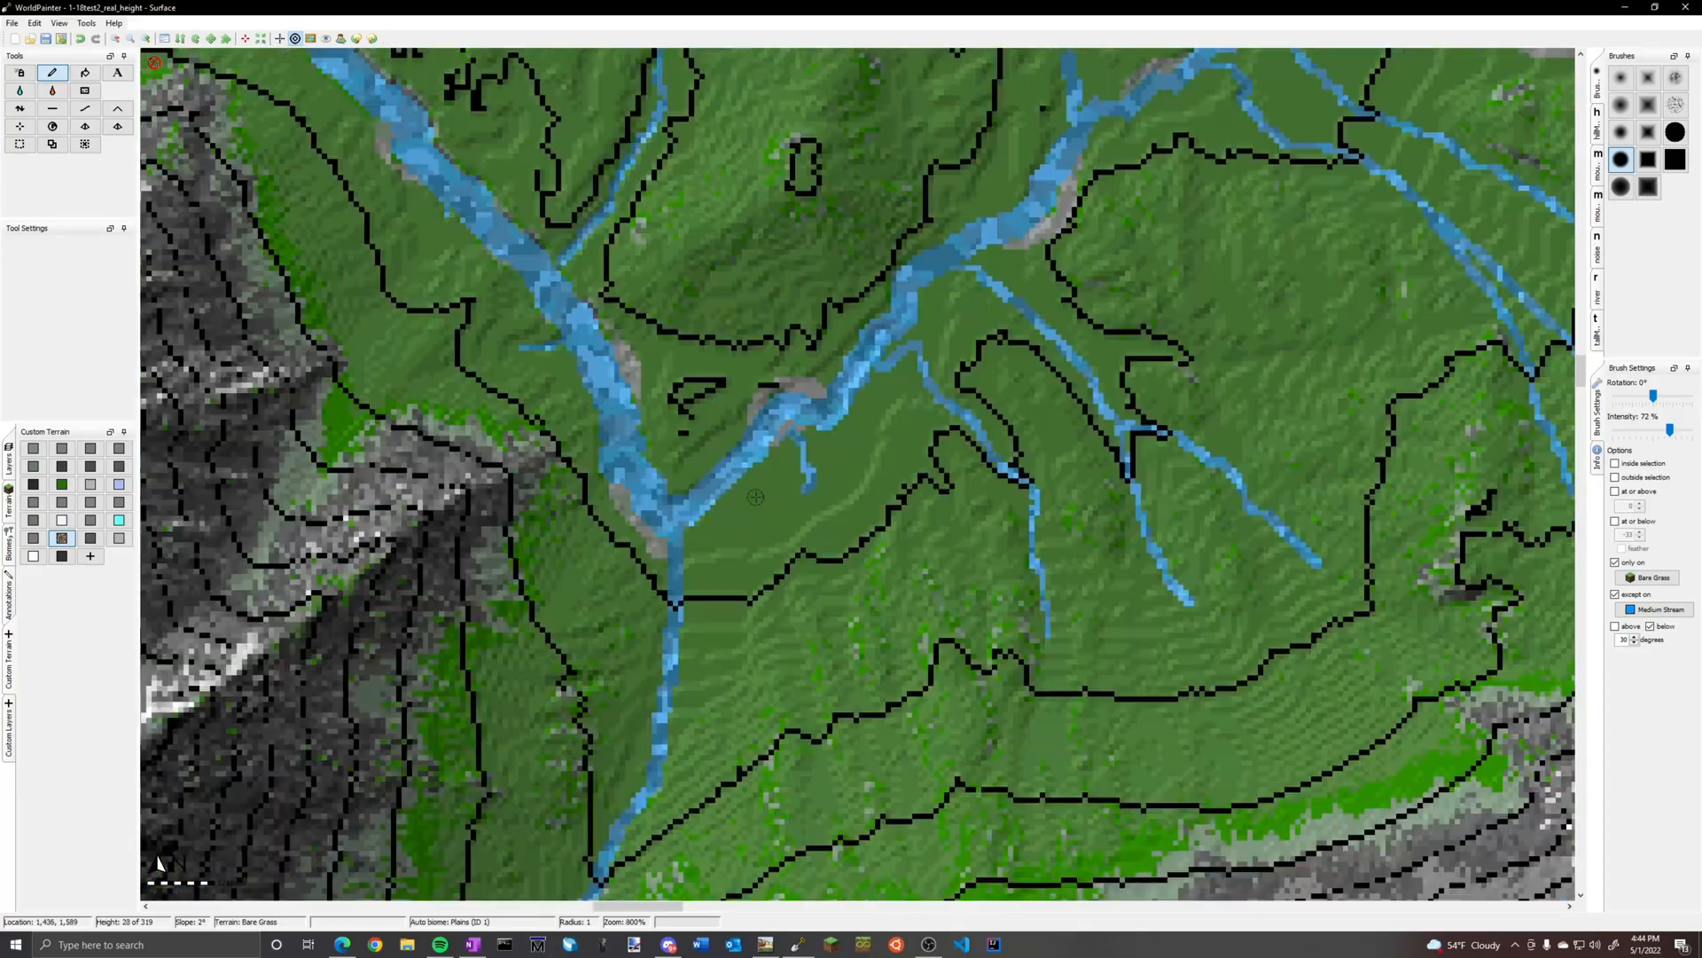
pyautogui.keyDown('ctrl'); pyautogui.scroll(1, 858, 480); pyautogui.keyUp('ctrl')
pyautogui.moveTo(665, 419); pyautogui.dragTo(769, 385)
pyautogui.moveTo(913, 226)
pyautogui.mouseDown()
pyautogui.moveTo(939, 197)
pyautogui.moveTo(985, 235)
pyautogui.mouseUp()
pyautogui.moveTo(1055, 54); pyautogui.dragTo(806, 458, button='middle')
pyautogui.moveTo(832, 452); pyautogui.dragTo(715, 525)
pyautogui.moveTo(1144, 789); pyautogui.dragTo(816, 472, button='middle')
pyautogui.moveTo(820, 472); pyautogui.dragTo(738, 378)
# Continue the brown-and-grey patches downstream along the northwestern river to the bend below its short eastern tributary
pyautogui.moveTo(497, 408); pyautogui.dragTo(1336, 322, button='middle')
pyautogui.moveTo(619, 359); pyautogui.dragTo(577, 260)
pyautogui.moveTo(567, 191); pyautogui.dragTo(974, 768, button='middle')
pyautogui.moveTo(257, 97); pyautogui.dragTo(868, 613, button='middle')
pyautogui.moveTo(688, 472)
pyautogui.mouseDown()
pyautogui.moveTo(712, 490)
pyautogui.moveTo(550, 420)
pyautogui.moveTo(478, 346)
pyautogui.moveTo(239, 226)
pyautogui.mouseUp()
pyautogui.moveTo(250, 183); pyautogui.dragTo(897, 553, button='middle')
pyautogui.moveTo(919, 379); pyautogui.dragTo(910, 500, button='middle')
pyautogui.moveTo(910, 500); pyautogui.dragTo(798, 399)
pyautogui.moveTo(798, 399); pyautogui.dragTo(787, 543, button='middle')
pyautogui.moveTo(596, 178); pyautogui.dragTo(887, 674, button='middle')
pyautogui.moveTo(779, 60); pyautogui.dragTo(578, 608, button='middle')
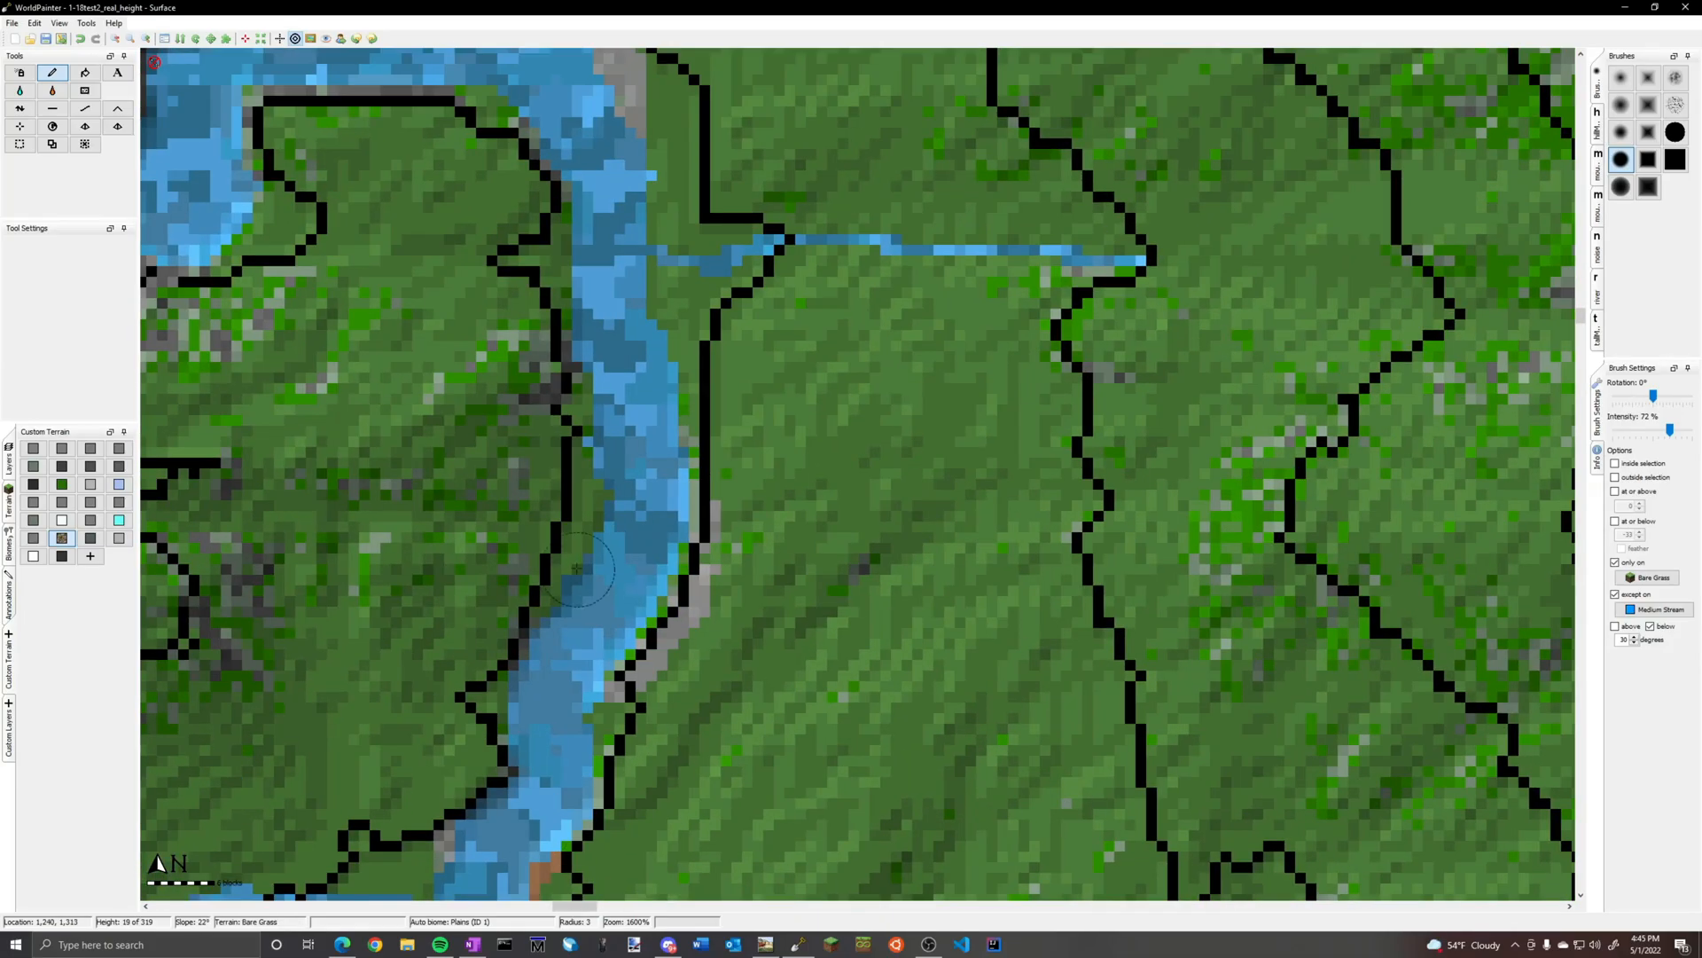
# Paint brown-and-grey patches on the banks of the river's westward bends, down to the corner where it turns north
pyautogui.moveTo(612, 151); pyautogui.dragTo(1008, 560, button='middle')
pyautogui.moveTo(920, 311); pyautogui.dragTo(1039, 209)
pyautogui.moveTo(373, 306); pyautogui.dragTo(1004, 288, button='middle')
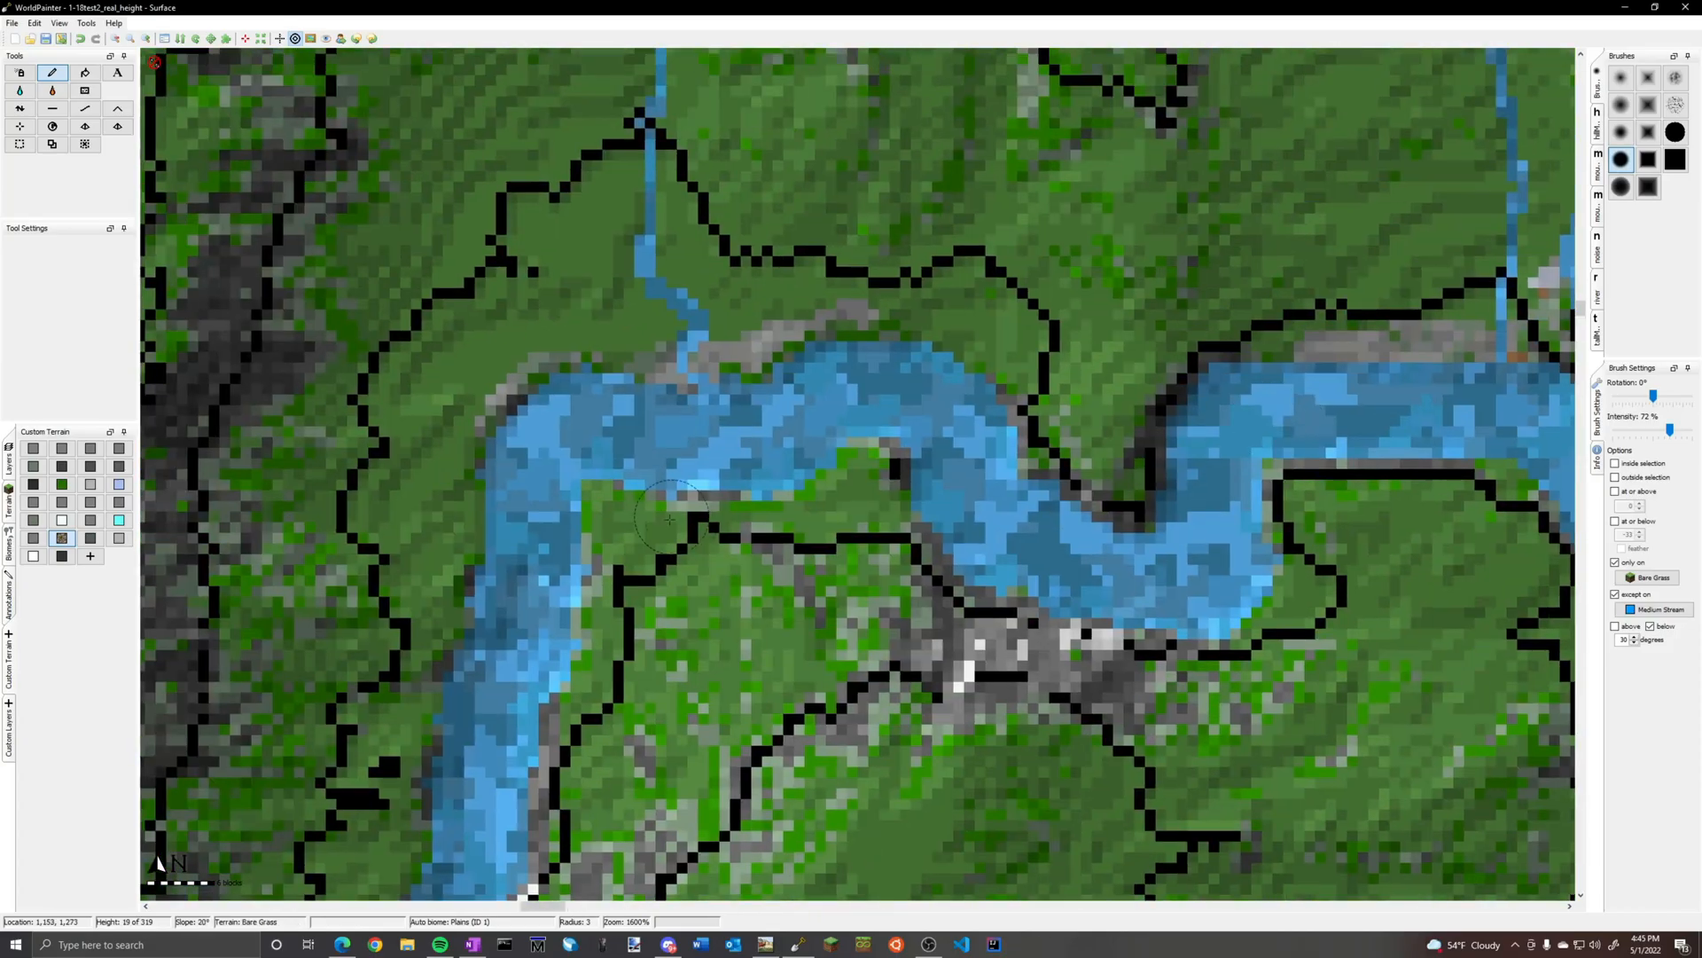
pyautogui.moveTo(667, 521); pyautogui.dragTo(610, 523)
pyautogui.moveTo(404, 878); pyautogui.dragTo(906, 450, button='middle')
pyautogui.moveTo(177, 691); pyautogui.dragTo(1054, 468, button='middle')
pyautogui.moveTo(815, 515); pyautogui.dragTo(620, 518)
pyautogui.moveTo(829, 417); pyautogui.dragTo(678, 381)
pyautogui.moveTo(532, 140); pyautogui.dragTo(798, 497, button='middle')
pyautogui.moveTo(798, 505); pyautogui.dragTo(652, 461)
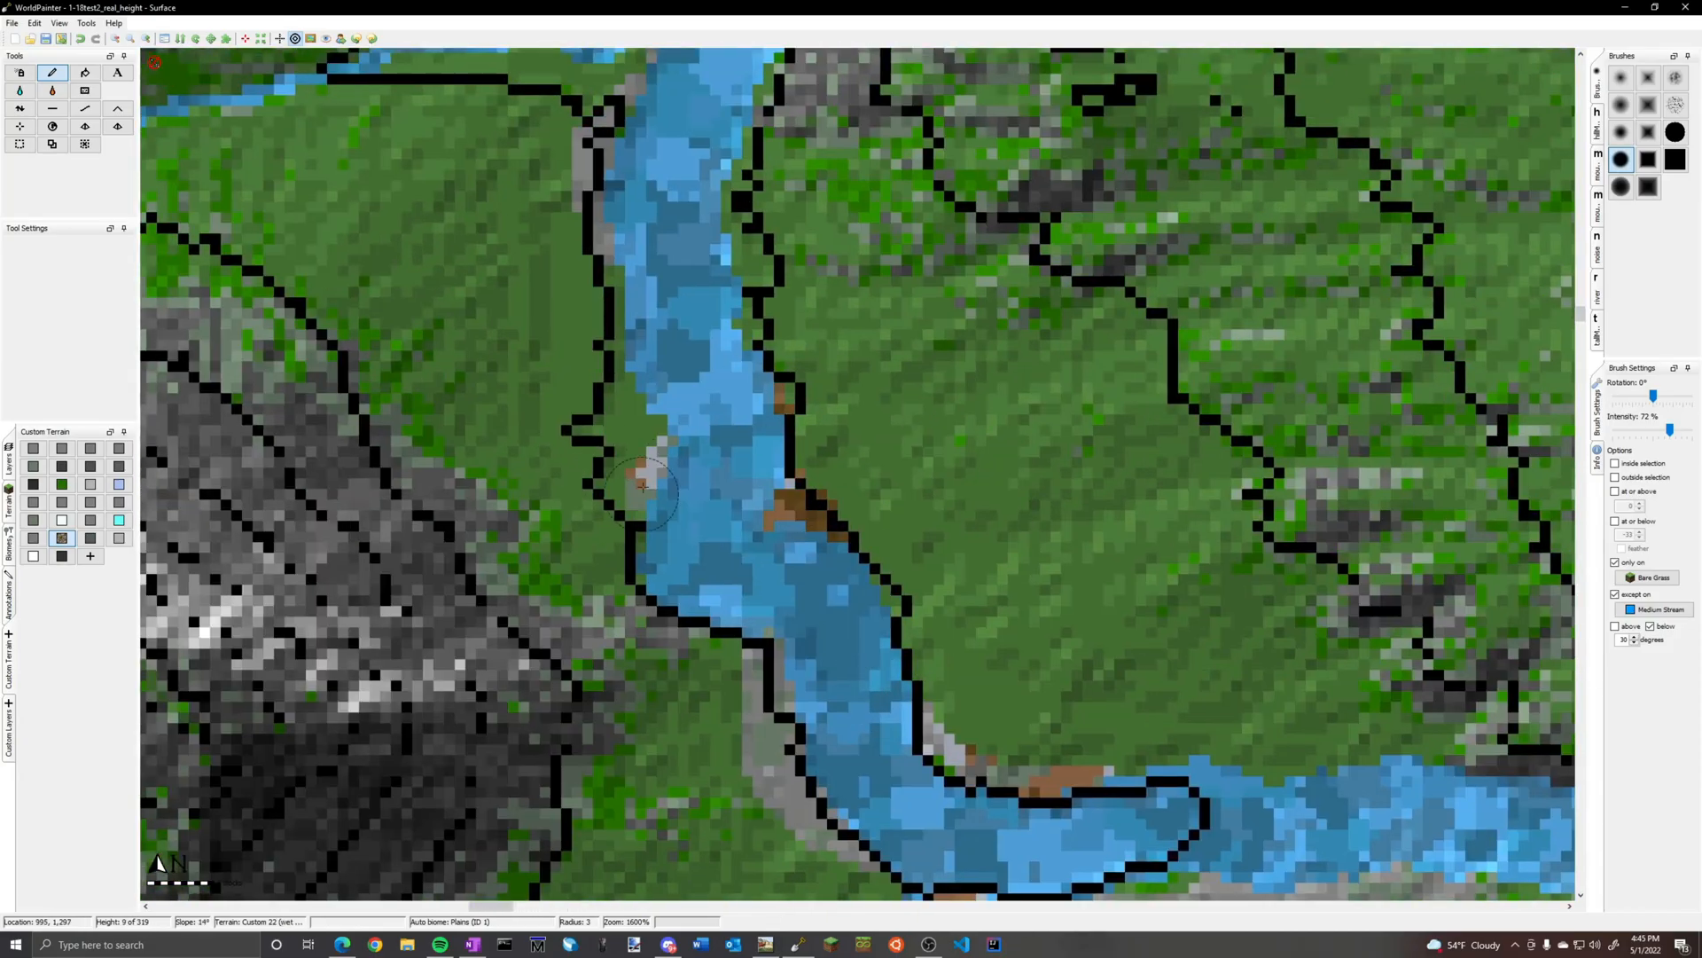
# Paint brown-and-grey patches along the river's northward stretch, including the mouths of its two eastern tributaries
pyautogui.moveTo(747, 84); pyautogui.dragTo(741, 460, button='middle')
pyautogui.moveTo(741, 142); pyautogui.dragTo(727, 540, button='middle')
pyautogui.moveTo(727, 266); pyautogui.dragTo(709, 668, button='middle')
pyautogui.moveTo(656, 745); pyautogui.dragTo(733, 209, button='middle')
pyautogui.moveTo(696, 425)
pyautogui.mouseDown()
pyautogui.moveTo(696, 572)
pyautogui.moveTo(652, 661)
pyautogui.mouseUp()
pyautogui.moveTo(780, 142); pyautogui.dragTo(547, 781, button='middle')
pyautogui.click(656, 477)
pyautogui.moveTo(611, 219); pyautogui.dragTo(578, 821, button='middle')
pyautogui.moveTo(709, 266); pyautogui.dragTo(705, 363)
pyautogui.moveTo(673, 142); pyautogui.dragTo(727, 727, button='middle')
pyautogui.click(687, 381)
pyautogui.moveTo(793, 266); pyautogui.dragTo(860, 306)
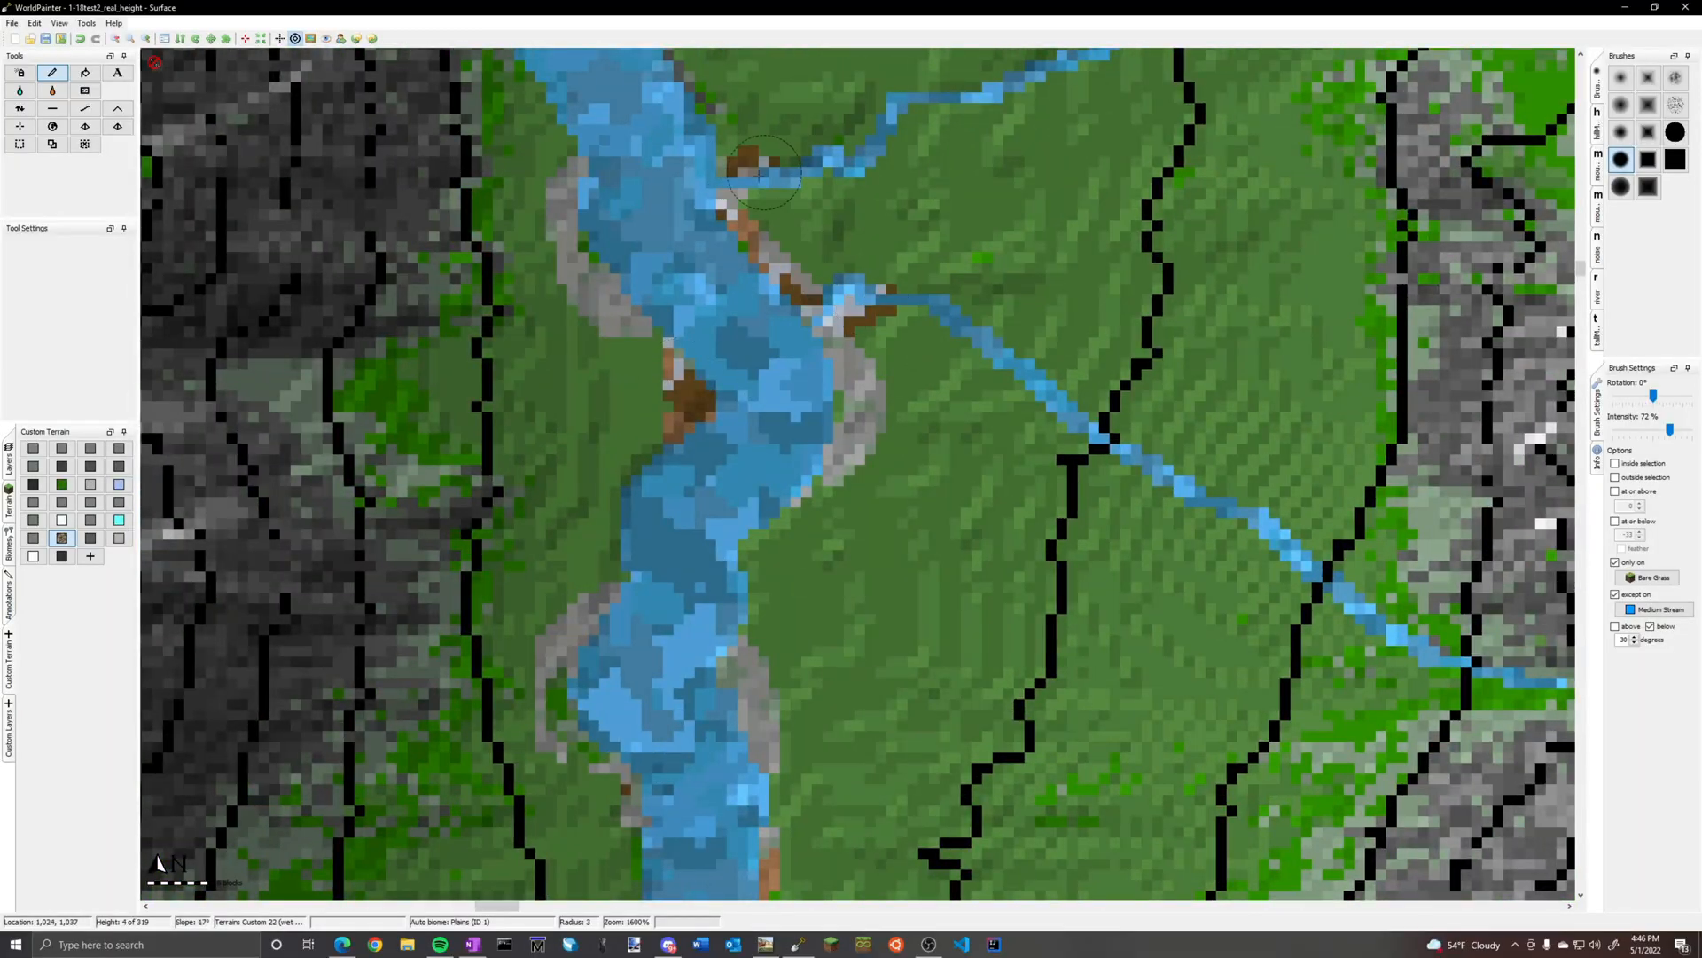
# Paint brown-and-grey patches on the last bends of the northwestern river north of the two tributary mouths
pyautogui.moveTo(754, 151); pyautogui.dragTo(780, 612, button='middle')
pyautogui.moveTo(615, 207); pyautogui.dragTo(685, 656, button='middle')
pyautogui.moveTo(665, 142); pyautogui.dragTo(803, 824, button='middle')
pyautogui.moveTo(399, 470); pyautogui.dragTo(703, 584, button='middle')
pyautogui.moveTo(679, 581); pyautogui.dragTo(736, 625)
# Paint brown-and-grey patches along both branches of the small forked stream east of the rocky ridge farther south
pyautogui.scroll(-2, 753, 540)
pyautogui.moveTo(754, 541); pyautogui.dragTo(981, 214, button='middle')
pyautogui.moveTo(895, 825); pyautogui.dragTo(939, 115, button='middle')
pyautogui.moveTo(899, 869); pyautogui.dragTo(944, 208, button='middle')
pyautogui.moveTo(1286, 709); pyautogui.dragTo(824, 266, button='middle')
pyautogui.moveTo(1241, 753); pyautogui.dragTo(808, 325, button='middle')
pyautogui.moveTo(1041, 741); pyautogui.dragTo(1241, 354, button='middle')
pyautogui.scroll(2, 1242, 354)
pyautogui.moveTo(1266, 285); pyautogui.dragTo(1334, 443)
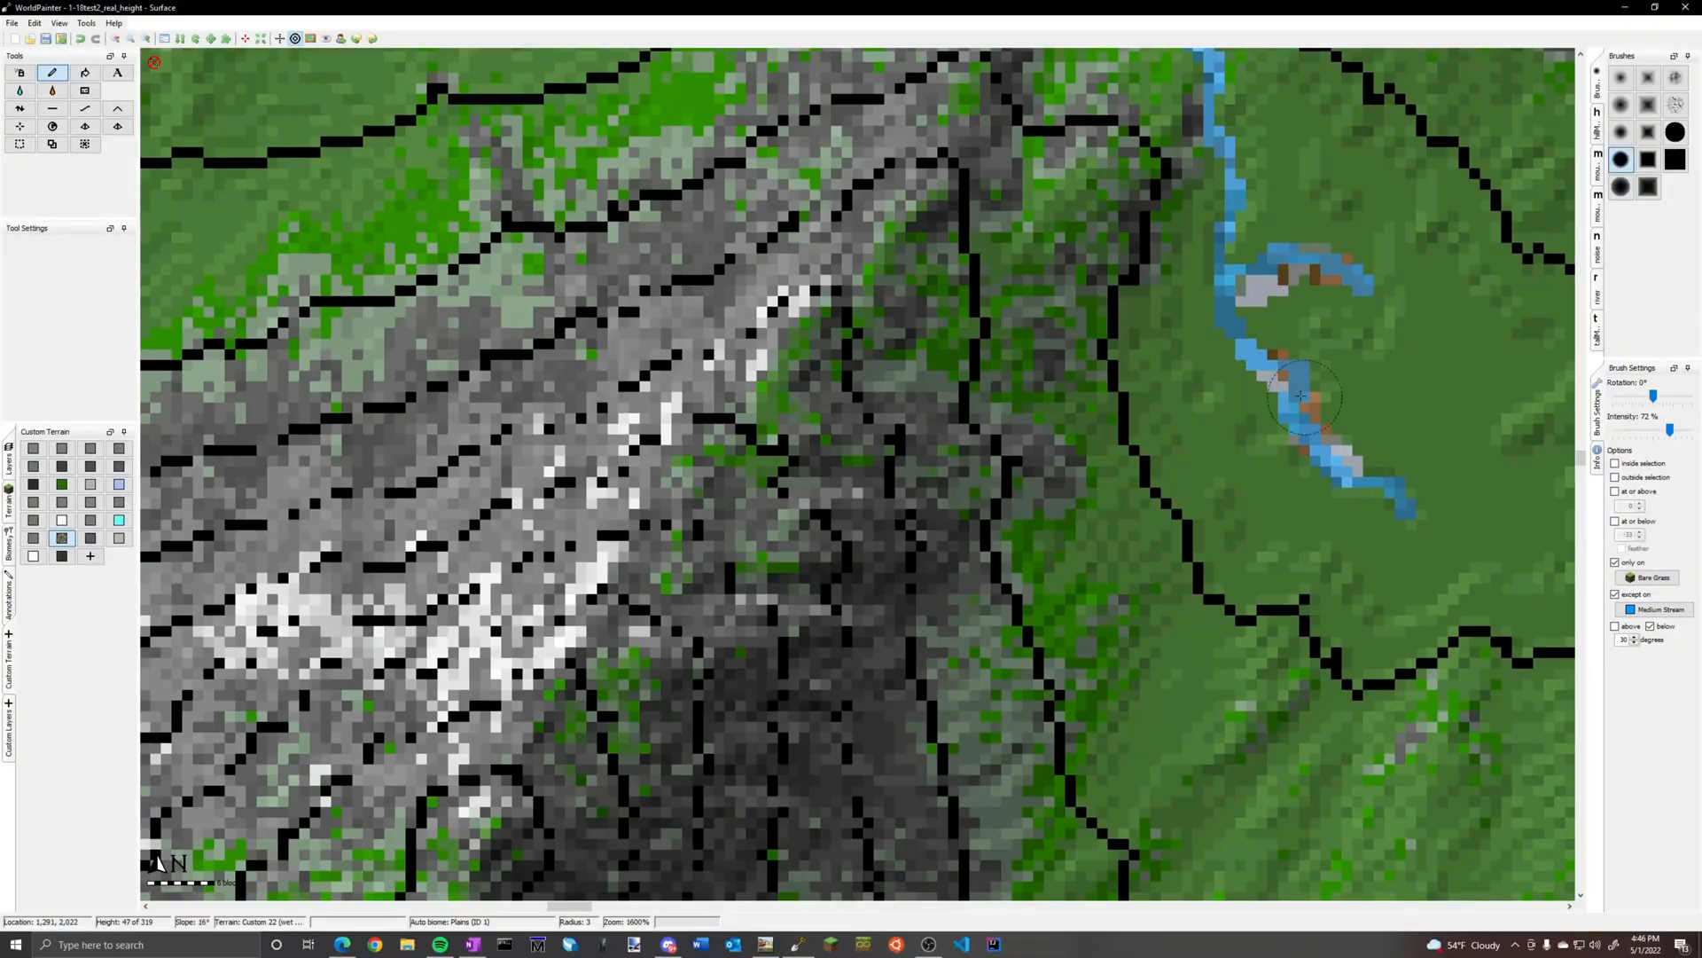
# Paint a brown-and-grey patch in the fork of the narrow stream west of the rocky ridge
pyautogui.moveTo(532, 70); pyautogui.dragTo(497, 886, button='middle')
pyautogui.moveTo(496, 342); pyautogui.dragTo(501, 390)
pyautogui.click(408, 239)
pyautogui.click(504, 399)
pyautogui.scroll(-2, 510, 412)
pyautogui.moveTo(509, 412); pyautogui.dragTo(1029, 328, button='middle')
pyautogui.moveTo(449, 475); pyautogui.dragTo(459, 299, button='middle')
pyautogui.scroll(1, 459, 299)
pyautogui.moveTo(455, 255); pyautogui.dragTo(459, 298)
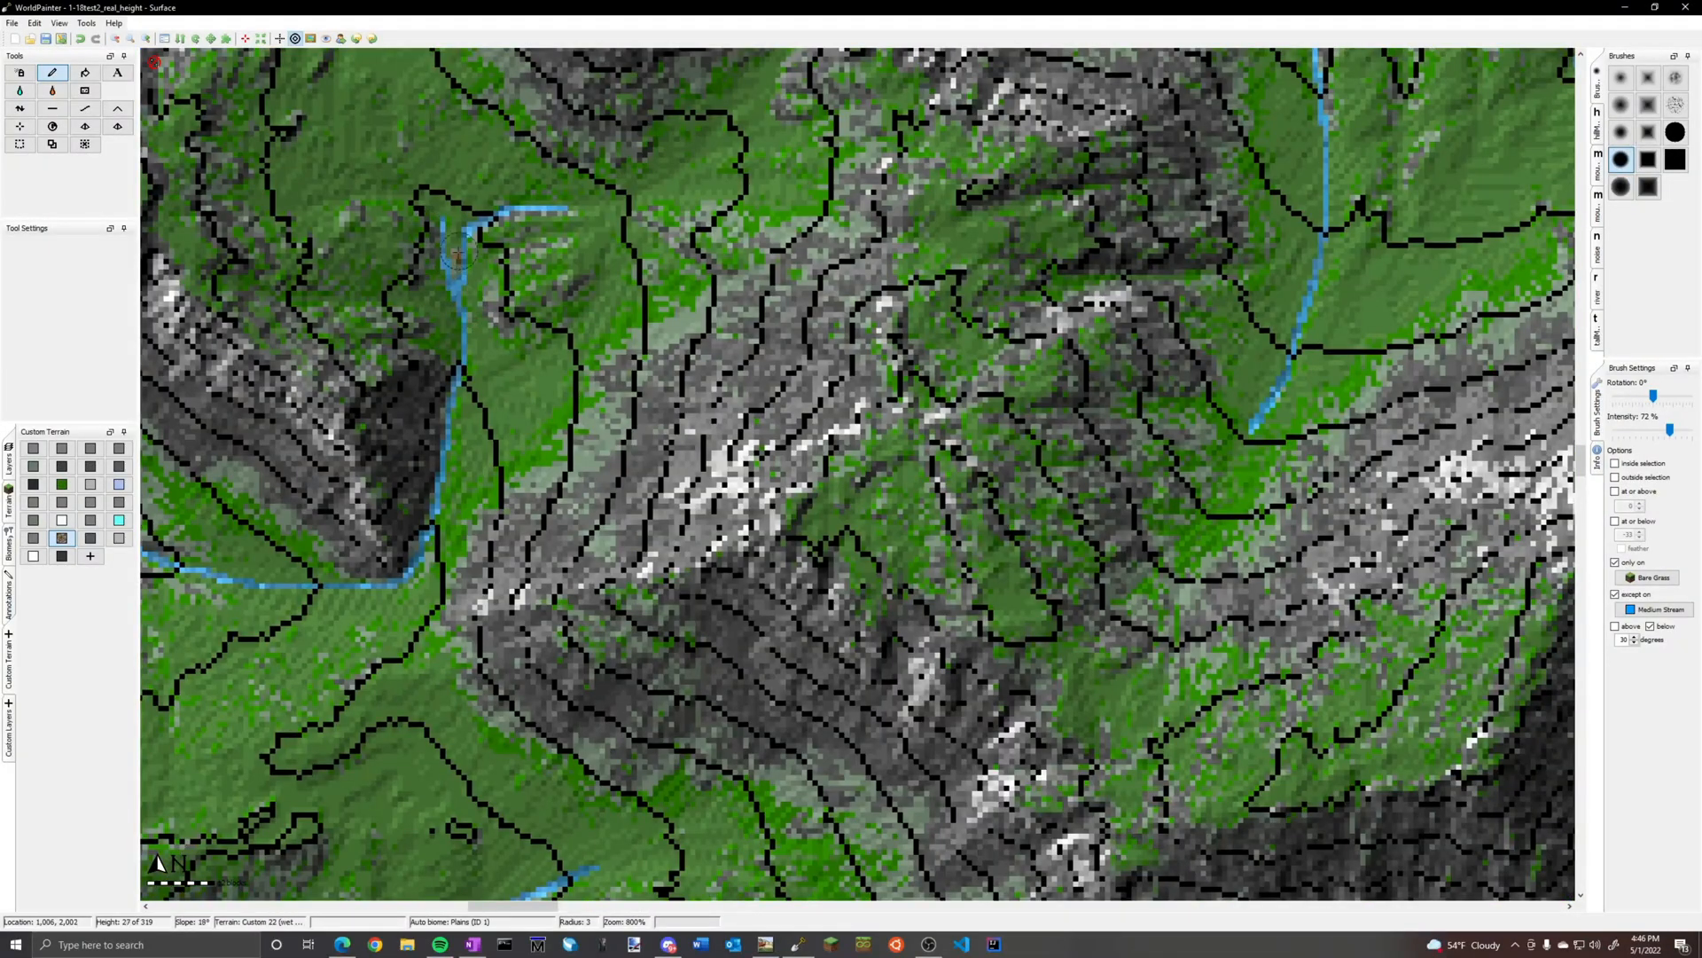
# Paint brown-and-grey patches on the bends of the wide meandering river near the southwestern coast
pyautogui.moveTo(426, 656); pyautogui.dragTo(643, 231, button='middle')
pyautogui.click(647, 602)
pyautogui.click(679, 609)
pyautogui.moveTo(696, 621); pyautogui.dragTo(691, 200, button='middle')
pyautogui.moveTo(1330, 754); pyautogui.dragTo(456, 347, button='middle')
pyautogui.moveTo(703, 436); pyautogui.dragTo(636, 464)
pyautogui.moveTo(766, 410); pyautogui.dragTo(778, 392)
pyautogui.moveTo(565, 602); pyautogui.dragTo(545, 621)
pyautogui.moveTo(523, 543); pyautogui.dragTo(534, 516)
# Add brown-and-grey patches on the meandering river's eastern arm and along the bank of its southern tributary
pyautogui.moveTo(1112, 535); pyautogui.dragTo(1178, 532)
pyautogui.moveTo(944, 660); pyautogui.dragTo(958, 484, button='middle')
pyautogui.click(958, 480)
pyautogui.moveTo(981, 506); pyautogui.dragTo(976, 523)
pyautogui.click(988, 566)
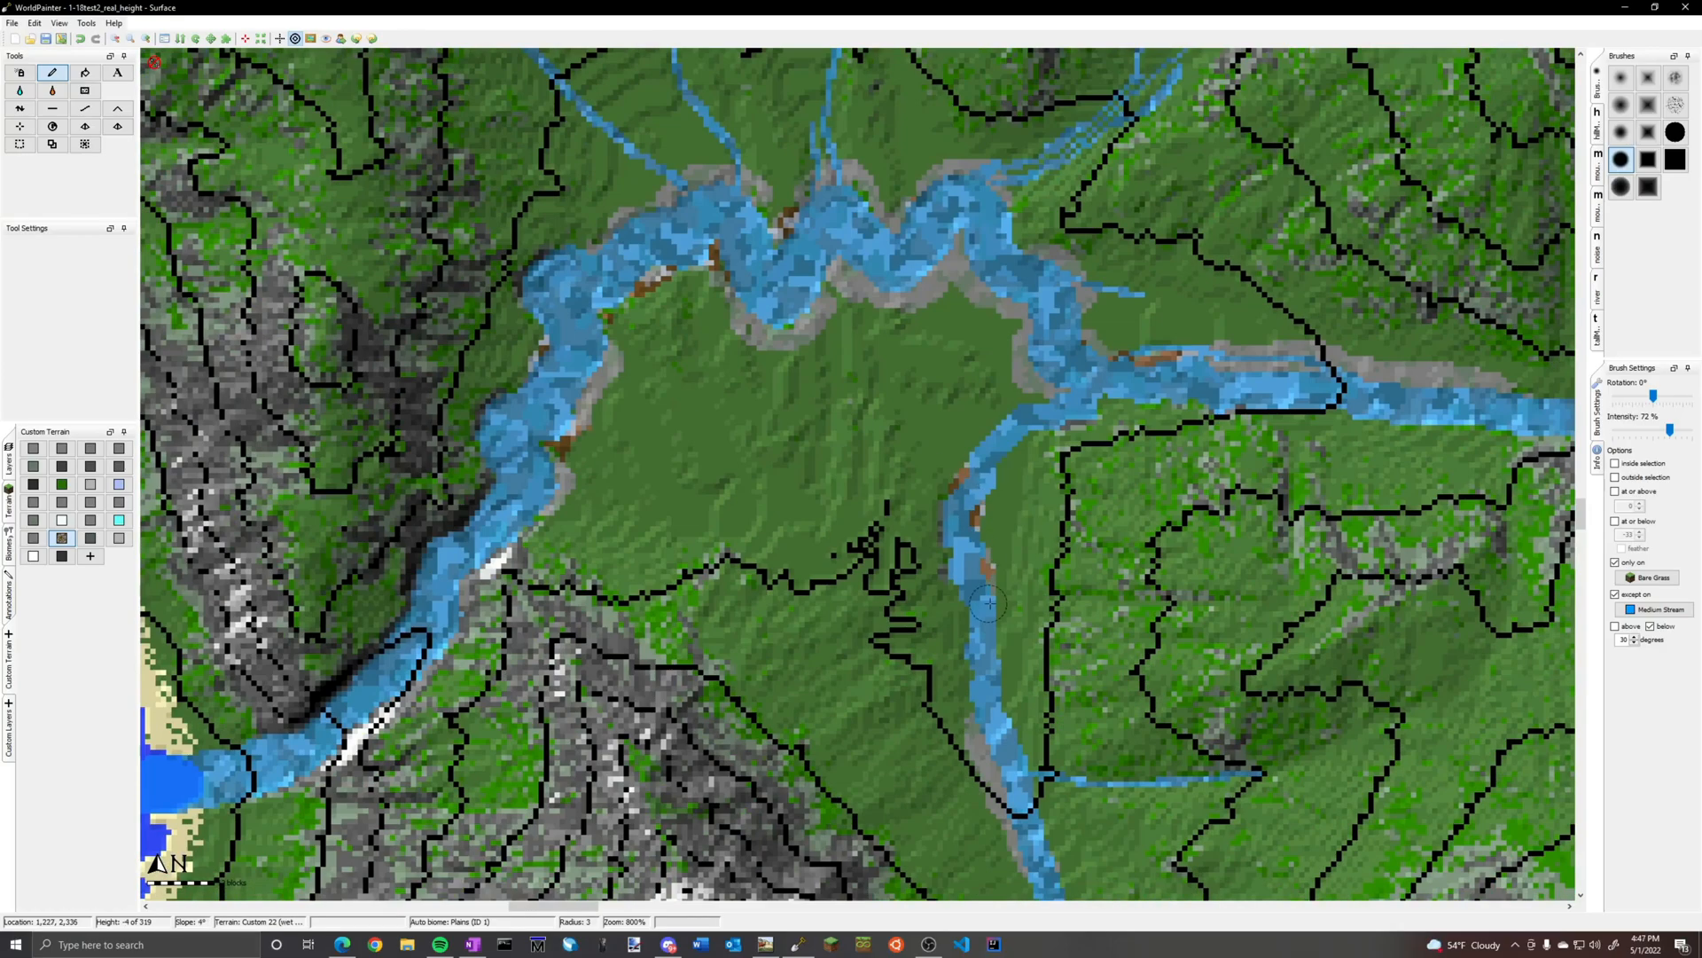
# Paint brown-and-grey patches down the banks of the meandering river's southern tributary
pyautogui.moveTo(980, 621); pyautogui.dragTo(980, 666)
pyautogui.moveTo(984, 674); pyautogui.dragTo(712, 195, button='middle')
pyautogui.scroll(1, 843, 448)
pyautogui.moveTo(750, 729); pyautogui.dragTo(755, 809)
pyautogui.moveTo(756, 824); pyautogui.dragTo(672, 407, button='middle')
pyautogui.click(726, 503)
# Add brown-and-grey patches near the tributary's side stream and on the banks of the meandering river's eastern arm
pyautogui.moveTo(647, 115)
pyautogui.mouseDown(button='middle')
pyautogui.moveTo(731, 841)
pyautogui.moveTo(677, 126)
pyautogui.moveTo(516, 859)
pyautogui.mouseUp(button='middle')
pyautogui.click(674, 453)
pyautogui.click(680, 497)
pyautogui.moveTo(501, 452); pyautogui.dragTo(399, 548)
pyautogui.moveTo(1428, 479); pyautogui.dragTo(662, 521, button='middle')
pyautogui.click(656, 523)
pyautogui.click(1136, 581)
pyautogui.click(1064, 492)
# Continue the brown-and-grey bank patches upstream along the eastern arm toward the northeast
pyautogui.moveTo(1454, 164); pyautogui.dragTo(629, 334, button='middle')
pyautogui.click(645, 321)
pyautogui.moveTo(1051, 213); pyautogui.dragTo(563, 517, button='middle')
pyautogui.click(557, 523)
pyautogui.moveTo(948, 337); pyautogui.dragTo(1009, 239)
pyautogui.moveTo(1034, 194); pyautogui.dragTo(576, 716, button='middle')
pyautogui.click(554, 616)
pyautogui.moveTo(1303, 75)
pyautogui.mouseDown(button='middle')
pyautogui.moveTo(1242, 157)
pyautogui.moveTo(798, 477)
pyautogui.mouseUp(button='middle')
pyautogui.click(817, 455)
# Paint brown-and-grey patches around the river's sharp northward bend and along its eastward run past the stream junctions
pyautogui.moveTo(1166, 76); pyautogui.dragTo(721, 883, button='middle')
pyautogui.scroll(-1, 722, 884)
pyautogui.moveTo(651, 302); pyautogui.dragTo(652, 565, button='middle')
pyautogui.click(660, 580)
pyautogui.click(700, 594)
pyautogui.click(694, 383)
pyautogui.click(862, 400)
pyautogui.click(947, 399)
pyautogui.click(1248, 406)
pyautogui.click(1302, 480)
pyautogui.click(1309, 521)
pyautogui.click(1298, 547)
# Paint brown-and-grey patches on the narrowing river's hooked bend and in the small widened pool northeast of it
pyautogui.scroll(1, 1046, 337)
pyautogui.click(1210, 192)
pyautogui.moveTo(1326, 159); pyautogui.dragTo(1008, 408, button='middle')
pyautogui.click(1002, 408)
pyautogui.moveTo(1508, 354); pyautogui.dragTo(795, 573, button='middle')
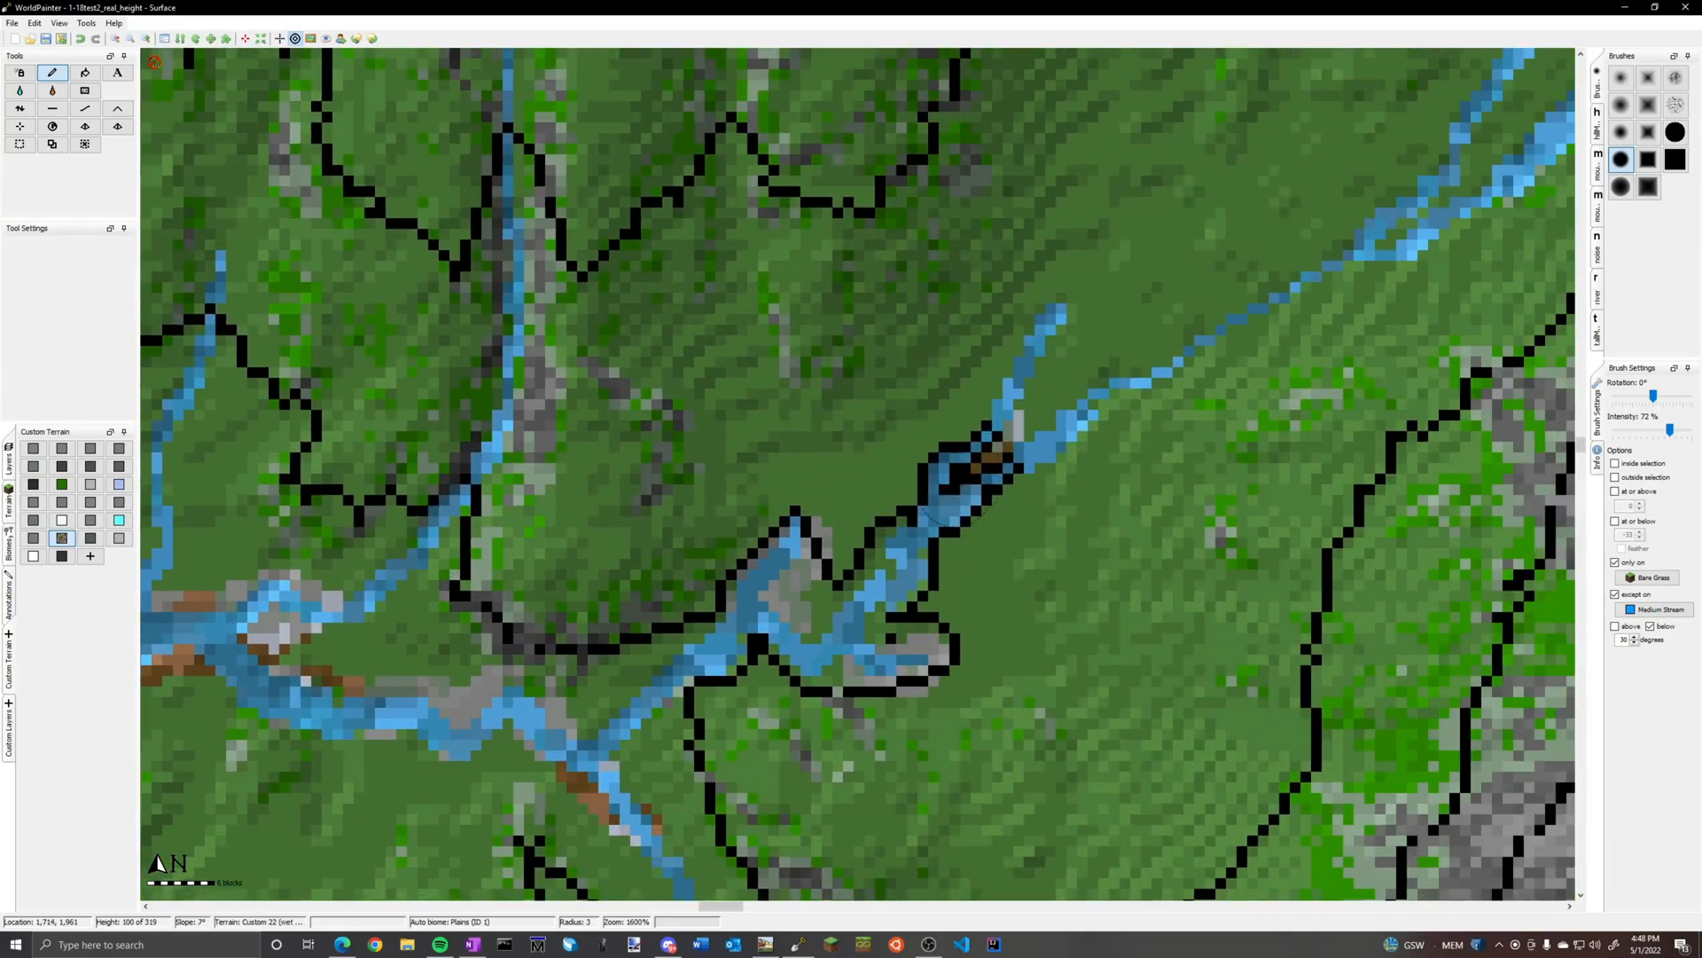
pyautogui.click(873, 569)
pyautogui.click(1011, 435)
# Paint brown-and-grey patches along the forked channels northeast of the small pool
pyautogui.moveTo(1339, 261); pyautogui.dragTo(621, 594, button='middle')
pyautogui.moveTo(623, 596); pyautogui.dragTo(962, 365)
pyautogui.moveTo(805, 409); pyautogui.dragTo(839, 351)
pyautogui.click(306, 717)
pyautogui.scroll(-2, 834, 496)
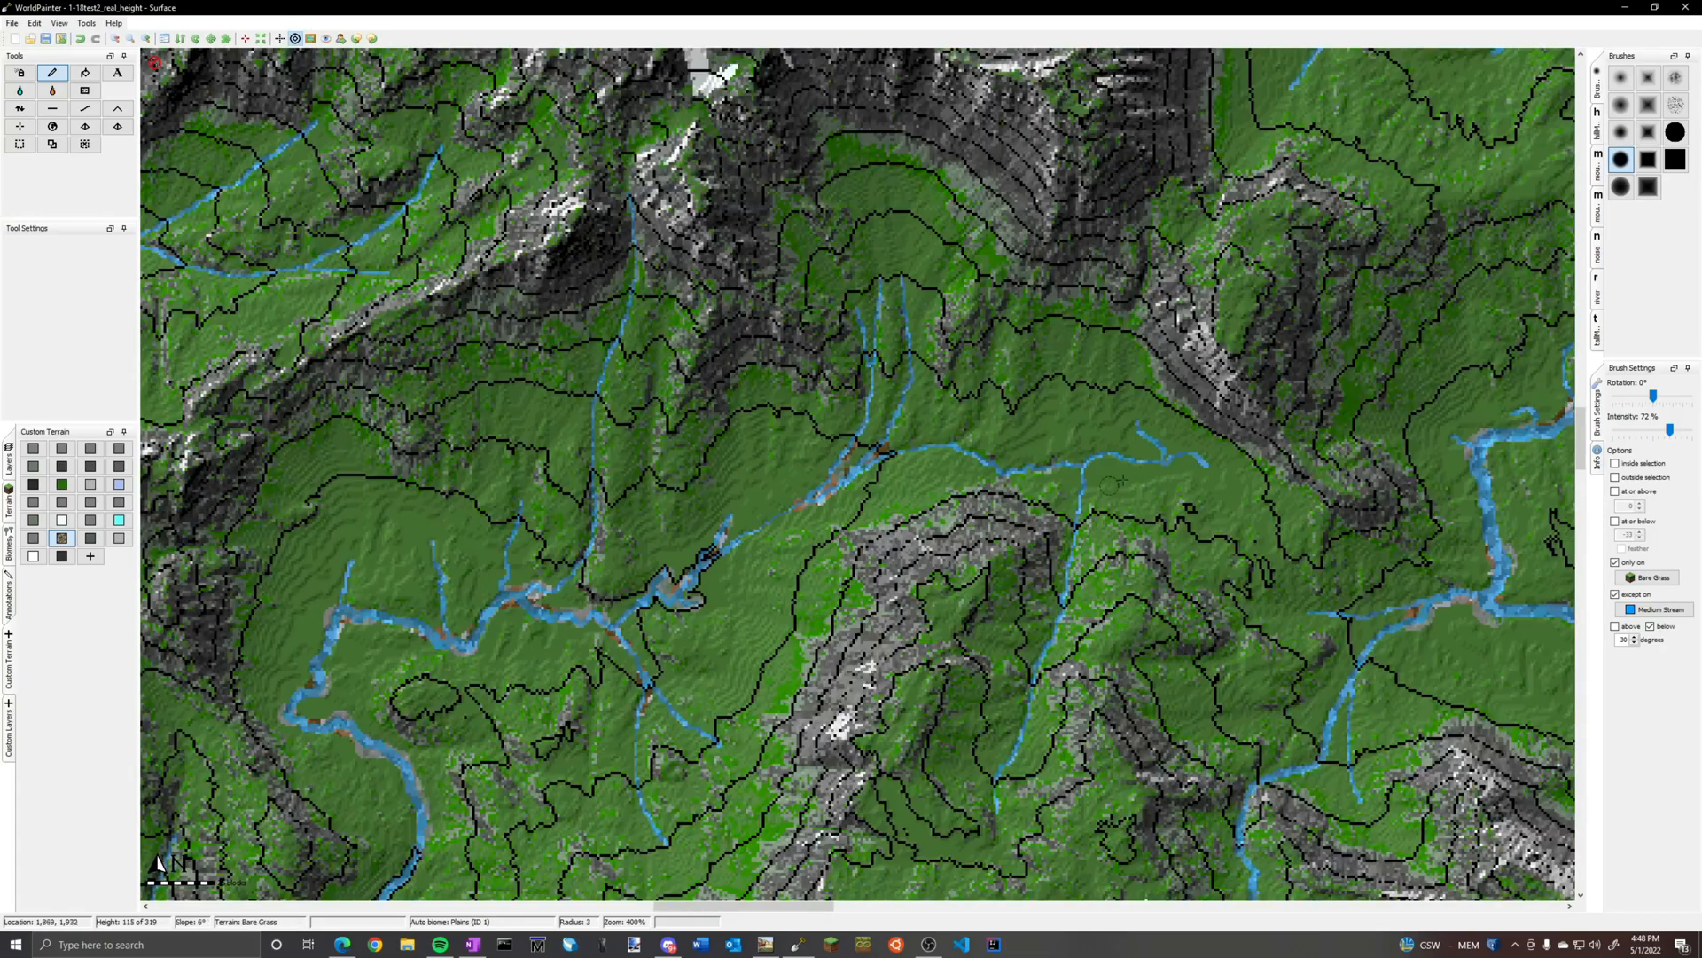
# Paint brown-and-grey patches at the stream fork beside the rocky ridge and along its southern branch
pyautogui.moveTo(1069, 483); pyautogui.dragTo(629, 498, button='middle')
pyautogui.scroll(1, 634, 498)
pyautogui.click(652, 496)
pyautogui.click(723, 494)
pyautogui.moveTo(620, 797); pyautogui.dragTo(726, 434, button='middle')
pyautogui.moveTo(589, 689); pyautogui.dragTo(573, 747)
# Paint brown-and-grey patches at the river junction east of the rocky ridge and on the neighbouring banks farther east
pyautogui.moveTo(1213, 717); pyautogui.dragTo(624, 528, button='middle')
pyautogui.click(616, 539)
pyautogui.moveTo(641, 411); pyautogui.dragTo(678, 364)
pyautogui.moveTo(989, 197); pyautogui.dragTo(368, 161, button='middle')
pyautogui.moveTo(638, 414); pyautogui.dragTo(658, 444)
pyautogui.click(913, 541)
pyautogui.moveTo(935, 477); pyautogui.dragTo(945, 562)
pyautogui.click(922, 616)
# Carry the brown-and-grey bank patches along the waterways farther southeast
pyautogui.moveTo(1046, 780); pyautogui.dragTo(514, 320, button='middle')
pyautogui.moveTo(1108, 781); pyautogui.dragTo(674, 355, button='middle')
pyautogui.moveTo(743, 420)
pyautogui.mouseDown()
pyautogui.moveTo(721, 373)
pyautogui.moveTo(743, 405)
pyautogui.mouseUp()
pyautogui.moveTo(878, 498); pyautogui.dragTo(906, 532)
pyautogui.moveTo(1149, 658); pyautogui.dragTo(1197, 644)
pyautogui.moveTo(1179, 674); pyautogui.dragTo(887, 525, button='middle')
pyautogui.moveTo(767, 750); pyautogui.dragTo(754, 740)
pyautogui.click(787, 720)
# Add brown-and-grey patches to the stream bends back to the west and south
pyautogui.moveTo(787, 720); pyautogui.dragTo(1501, 377, button='middle')
pyautogui.moveTo(1199, 444); pyautogui.dragTo(1183, 446)
pyautogui.moveTo(976, 456); pyautogui.dragTo(913, 468)
pyautogui.keyDown('ctrl'); pyautogui.scroll(-3, 785, 604); pyautogui.keyUp('ctrl')
pyautogui.moveTo(786, 605); pyautogui.dragTo(814, 293, button='middle')
pyautogui.keyDown('ctrl'); pyautogui.scroll(3, 922, 585); pyautogui.keyUp('ctrl')
pyautogui.moveTo(742, 409); pyautogui.dragTo(713, 299)
# Paint brown-and-grey patches along the adjoining river stretch, working from its northern bends down to the southwest
pyautogui.moveTo(719, 283); pyautogui.dragTo(630, 593, button='middle')
pyautogui.click(683, 470)
pyautogui.moveTo(782, 433); pyautogui.dragTo(776, 404)
pyautogui.moveTo(692, 745); pyautogui.dragTo(973, 285, button='middle')
pyautogui.moveTo(703, 557); pyautogui.dragTo(796, 586)
pyautogui.moveTo(825, 656); pyautogui.dragTo(851, 641)
pyautogui.moveTo(1045, 710); pyautogui.dragTo(940, 496, button='middle')
pyautogui.moveTo(936, 487); pyautogui.dragTo(906, 501)
# Paint brown-and-grey patches on the river bends between the narrow western streams and on the small gravel island
pyautogui.moveTo(1338, 390); pyautogui.dragTo(802, 555, button='middle')
pyautogui.moveTo(985, 453); pyautogui.dragTo(1035, 445)
pyautogui.moveTo(1162, 381); pyautogui.dragTo(1227, 351)
pyautogui.moveTo(1344, 270); pyautogui.dragTo(689, 576, button='middle')
pyautogui.moveTo(829, 164); pyautogui.dragTo(718, 447, button='middle')
pyautogui.moveTo(717, 461); pyautogui.dragTo(712, 424)
pyautogui.moveTo(789, 330); pyautogui.dragTo(814, 323)
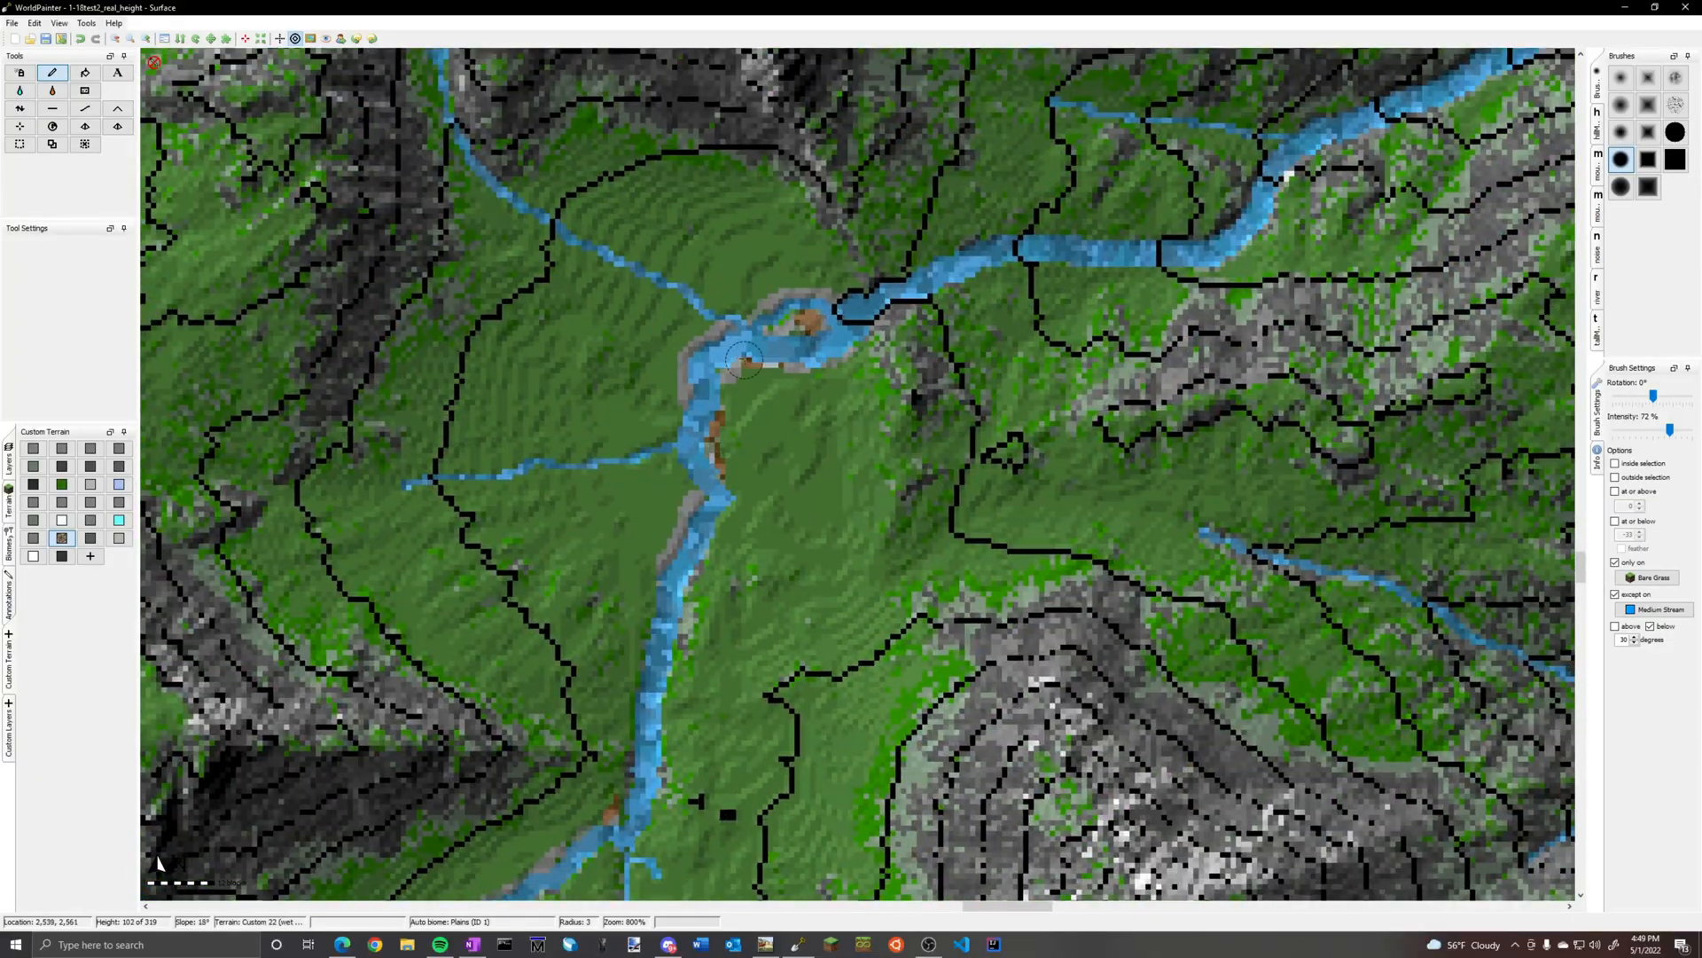
# Paint brown-and-grey patches along the stream banks in the valley southeast of the gravel island
pyautogui.moveTo(1179, 177); pyautogui.dragTo(697, 394, button='middle')
pyautogui.keyDown('ctrl'); pyautogui.scroll(-1, 798, 355); pyautogui.keyUp('ctrl')
pyautogui.moveTo(1193, 432); pyautogui.dragTo(831, 252, button='middle')
pyautogui.moveTo(692, 797); pyautogui.dragTo(1002, 270, button='middle')
pyautogui.moveTo(691, 798); pyautogui.dragTo(1002, 270, button='middle')
pyautogui.keyDown('ctrl'); pyautogui.scroll(1, 857, 474); pyautogui.keyUp('ctrl')
pyautogui.moveTo(612, 431); pyautogui.dragTo(626, 416)
pyautogui.moveTo(851, 448); pyautogui.dragTo(943, 499)
pyautogui.click(921, 613)
pyautogui.moveTo(923, 610); pyautogui.dragTo(919, 574)
pyautogui.click(940, 629)
# Extend the brown-and-grey patches along the same southeastern valley's eastern and central banks
pyautogui.click(1071, 679)
pyautogui.moveTo(1266, 640); pyautogui.dragTo(1298, 632)
pyautogui.click(1401, 608)
pyautogui.moveTo(1021, 681); pyautogui.dragTo(994, 672)
pyautogui.click(1040, 668)
pyautogui.moveTo(781, 645); pyautogui.dragTo(764, 638)
# Paint brown-and-grey patches on the small forked basin stream and where a tributary meets the wide straight river
pyautogui.keyDown('ctrl'); pyautogui.scroll(-2, 558, 503); pyautogui.keyUp('ctrl')
pyautogui.moveTo(559, 503); pyautogui.dragTo(1418, 425, button='middle')
pyautogui.moveTo(248, 718); pyautogui.dragTo(939, 594, button='middle')
pyautogui.keyDown('ctrl'); pyautogui.scroll(2, 939, 594); pyautogui.keyUp('ctrl')
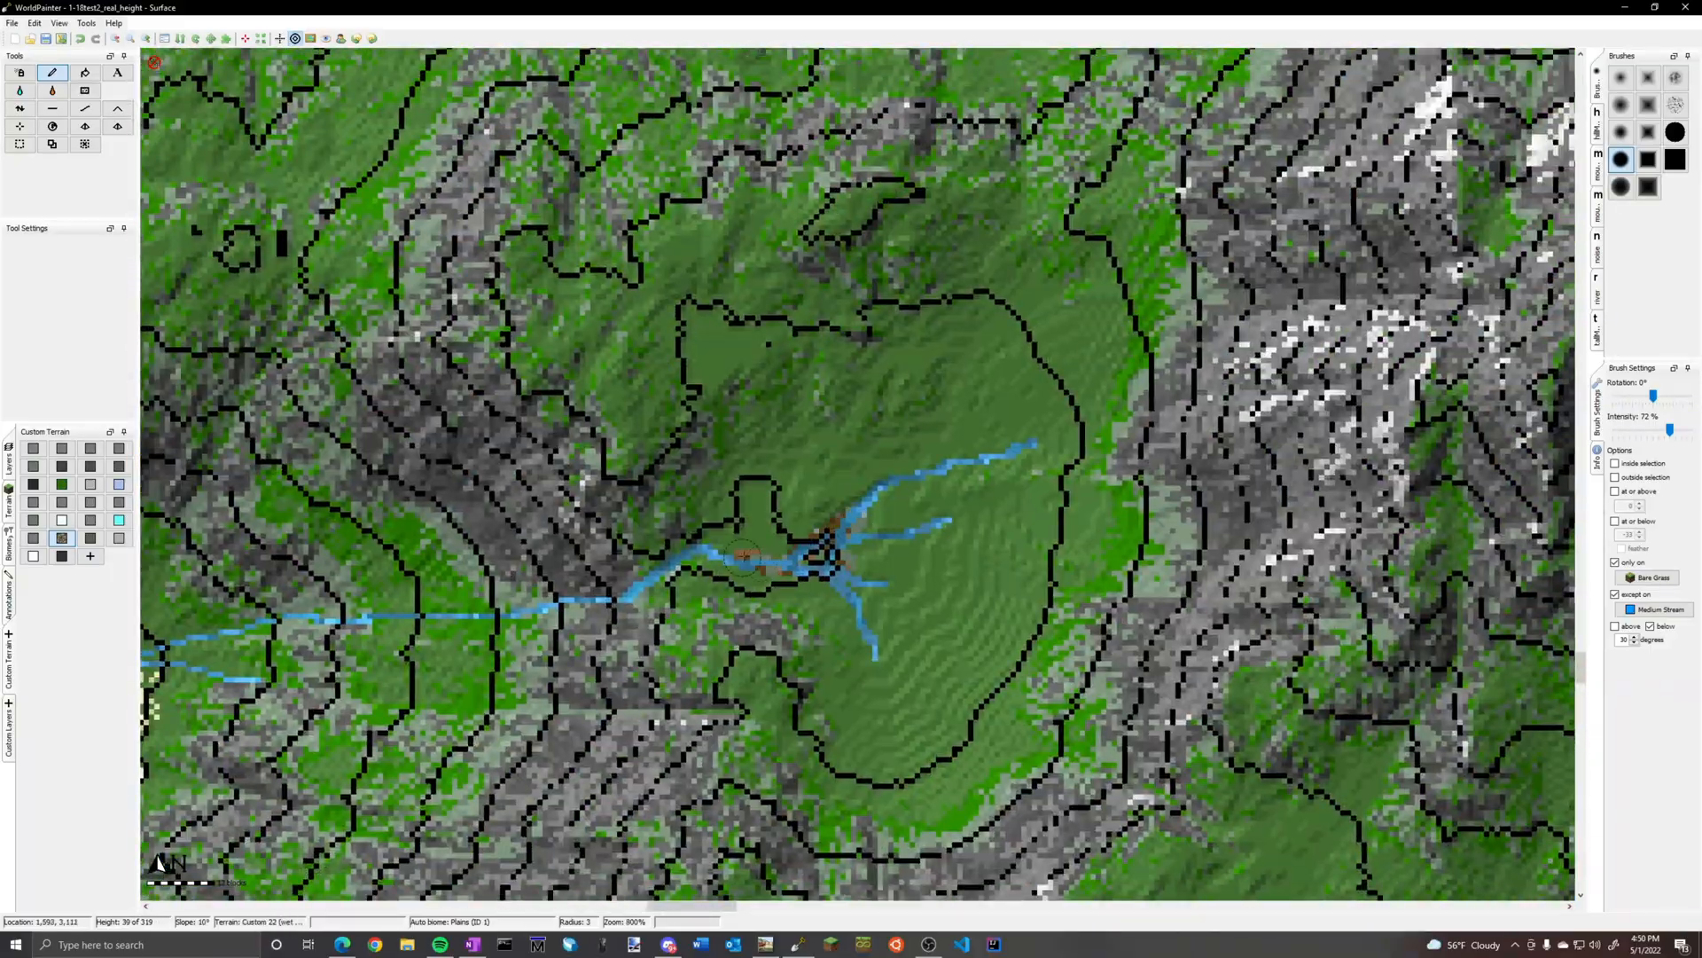
pyautogui.keyDown('ctrl'); pyautogui.scroll(-2, 743, 556); pyautogui.keyUp('ctrl')
pyautogui.keyDown('ctrl'); pyautogui.scroll(2, 753, 394); pyautogui.keyUp('ctrl')
pyautogui.moveTo(703, 824); pyautogui.dragTo(798, 416, button='middle')
pyautogui.moveTo(803, 413); pyautogui.dragTo(768, 421)
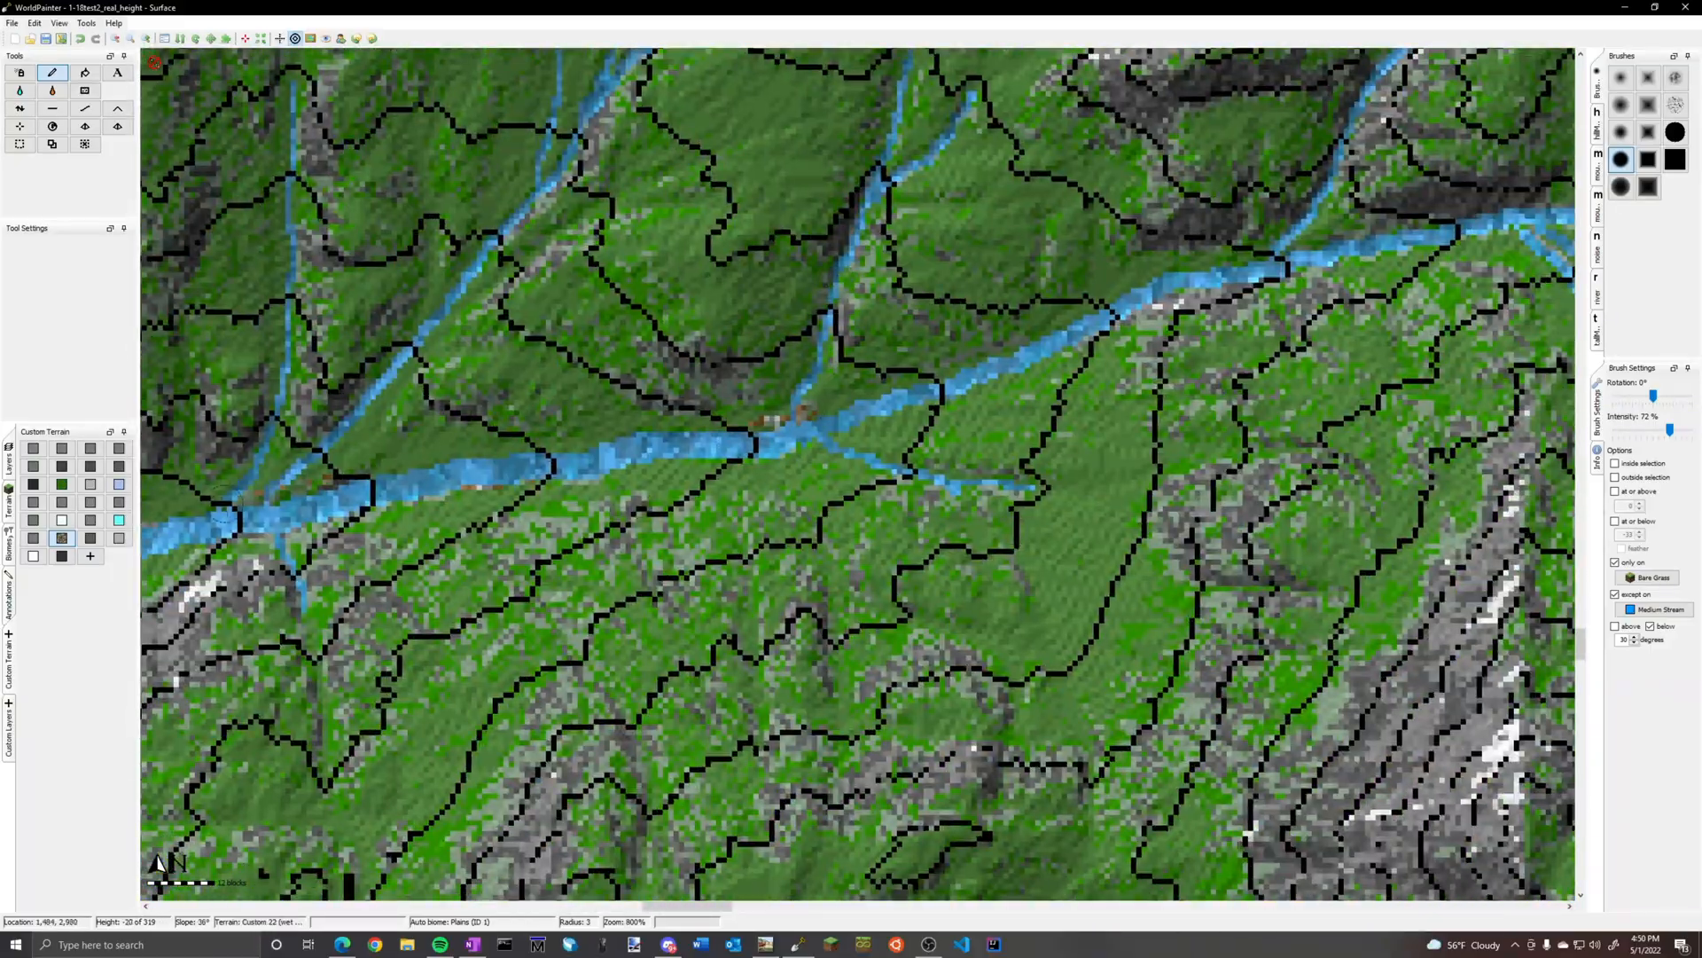
# Paint brown-and-grey patches around the northern stream confluences and on the bends of the nearby winding river
pyautogui.keyDown('ctrl'); pyautogui.scroll(-2, 853, 432); pyautogui.keyUp('ctrl')
pyautogui.moveTo(727, 224); pyautogui.dragTo(837, 600, button='middle')
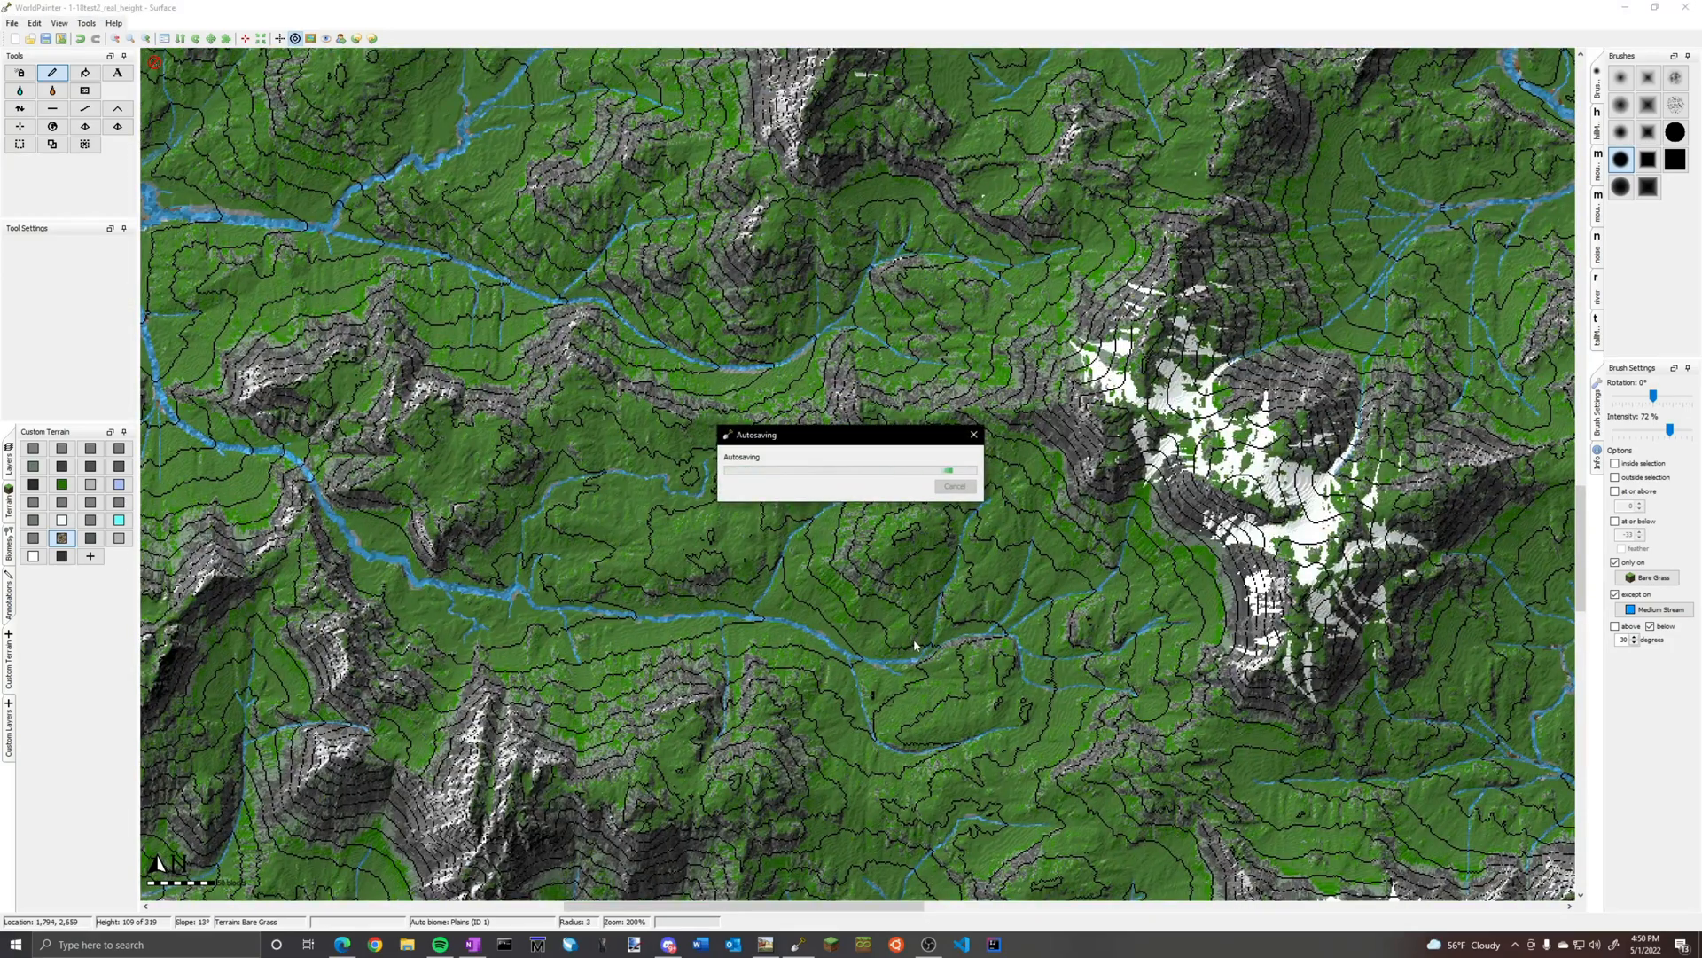
pyautogui.keyDown('ctrl'); pyautogui.scroll(2, 914, 639); pyautogui.keyUp('ctrl')
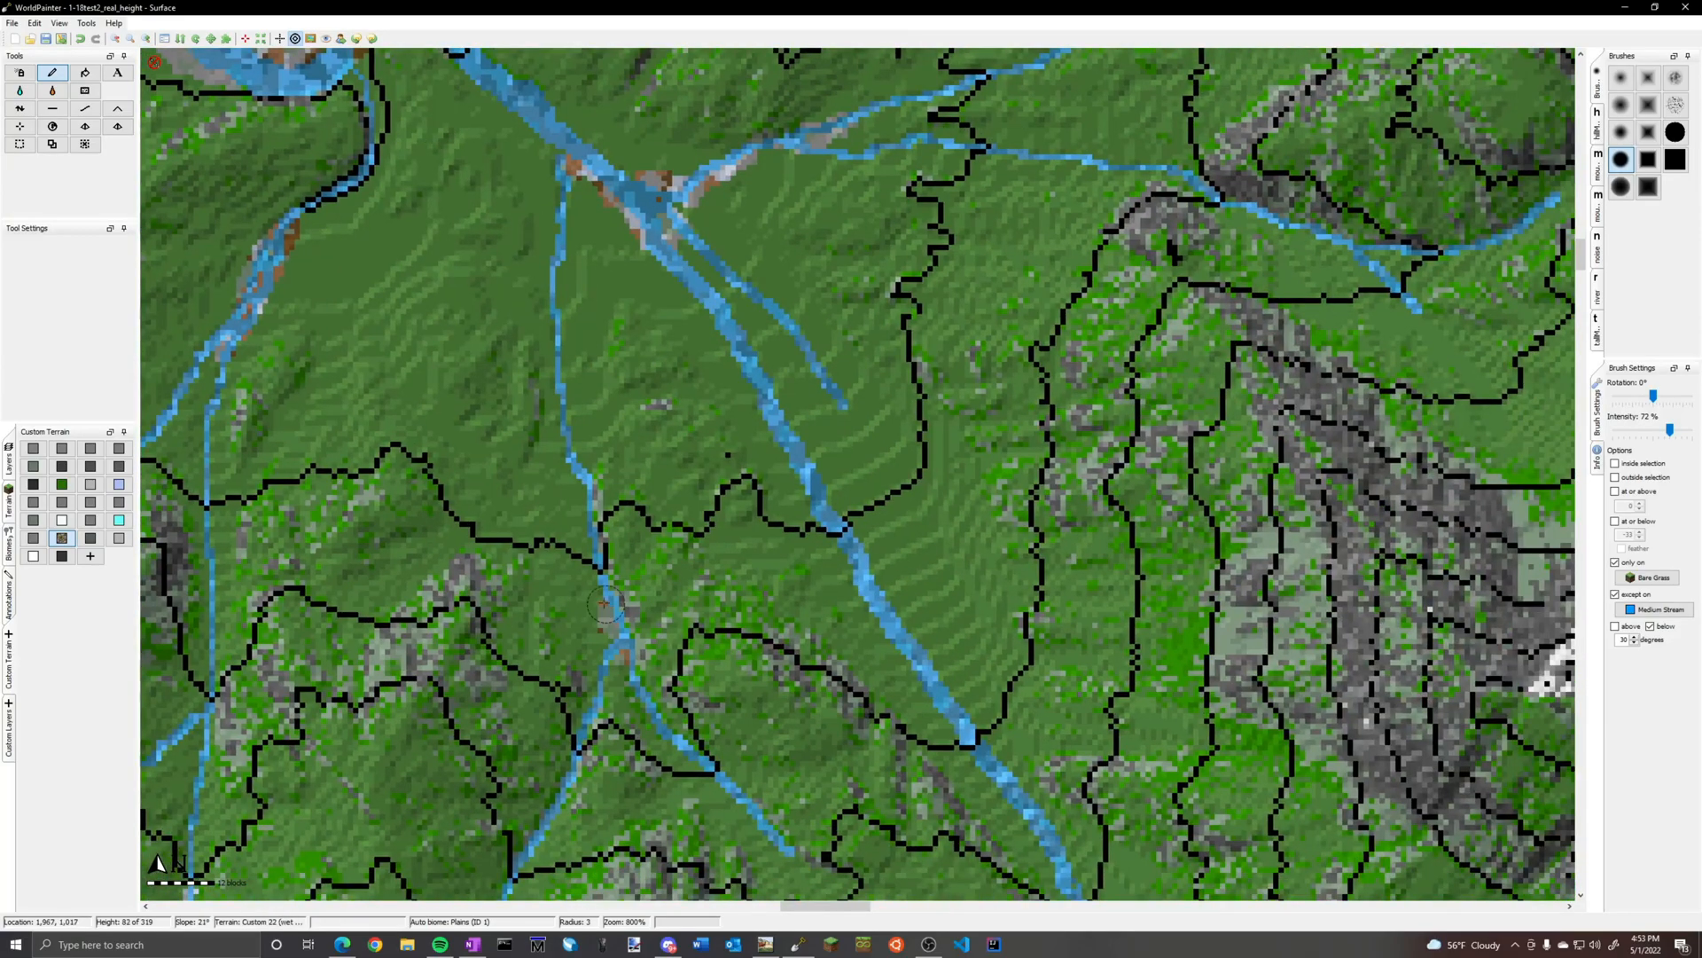
pyautogui.moveTo(1063, 66); pyautogui.dragTo(879, 478, button='middle')
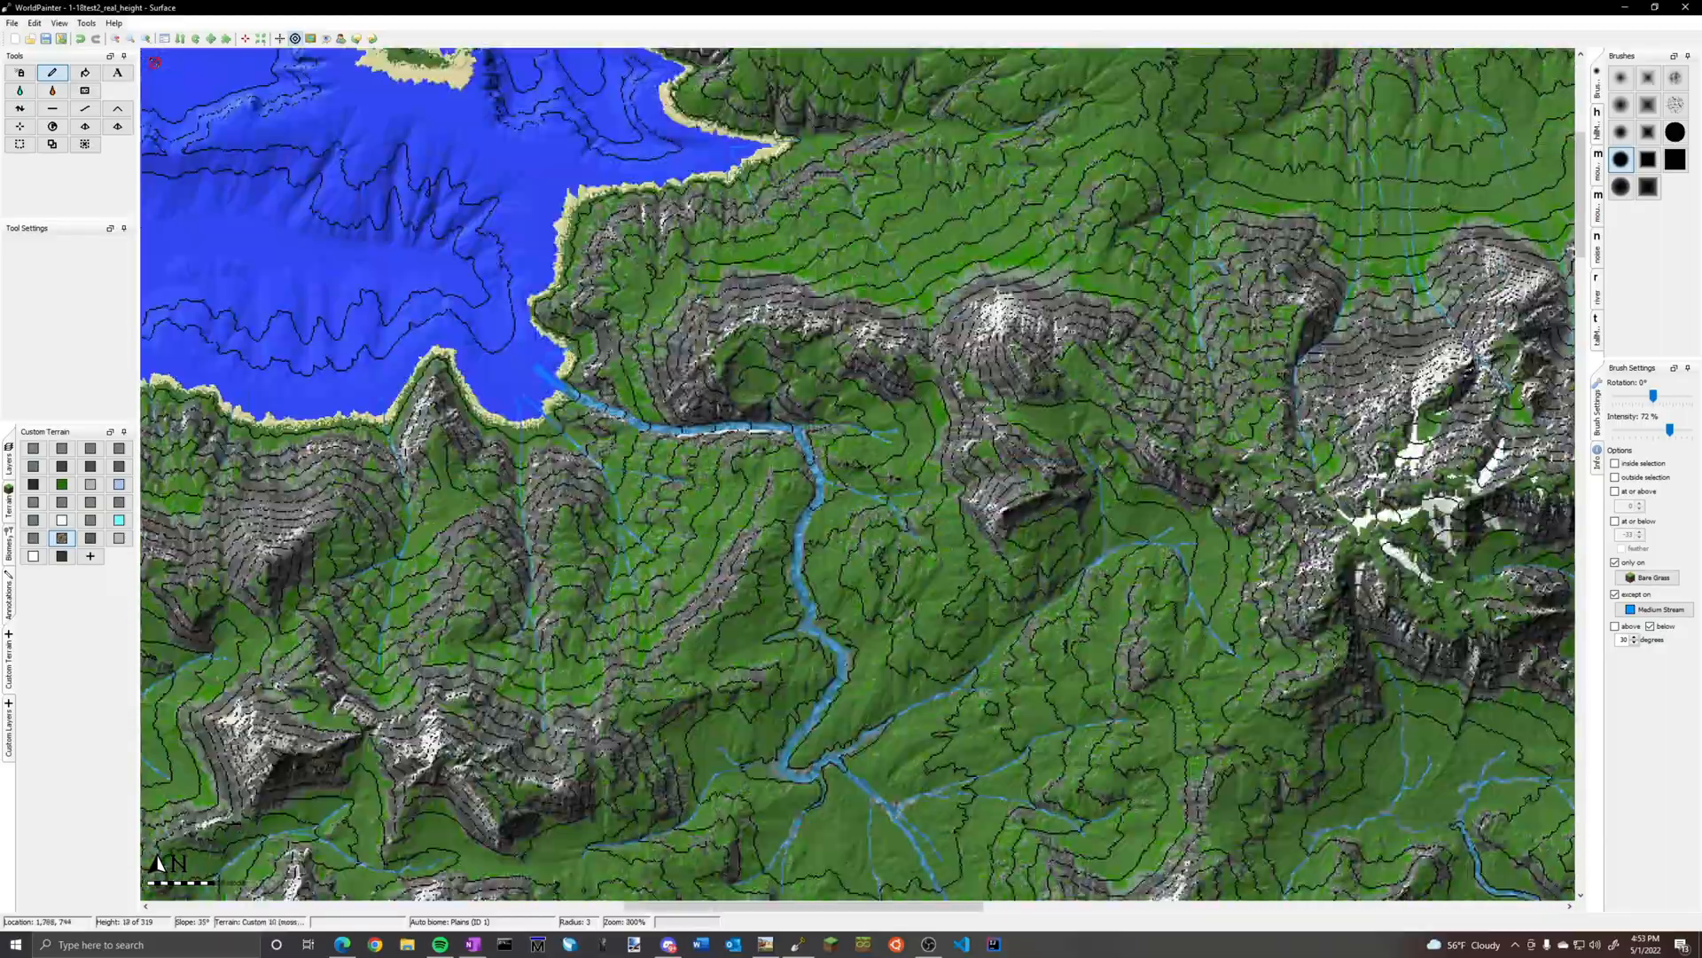
pyautogui.moveTo(642, 550); pyautogui.dragTo(1035, 206, button='middle')
# Paint brown-and-grey patches at the wide eastern river's sharp bend and along the narrow streams in the hills to its north
pyautogui.scroll(-1, 686, 187)
pyautogui.moveTo(1067, 346); pyautogui.dragTo(575, 367, button='middle')
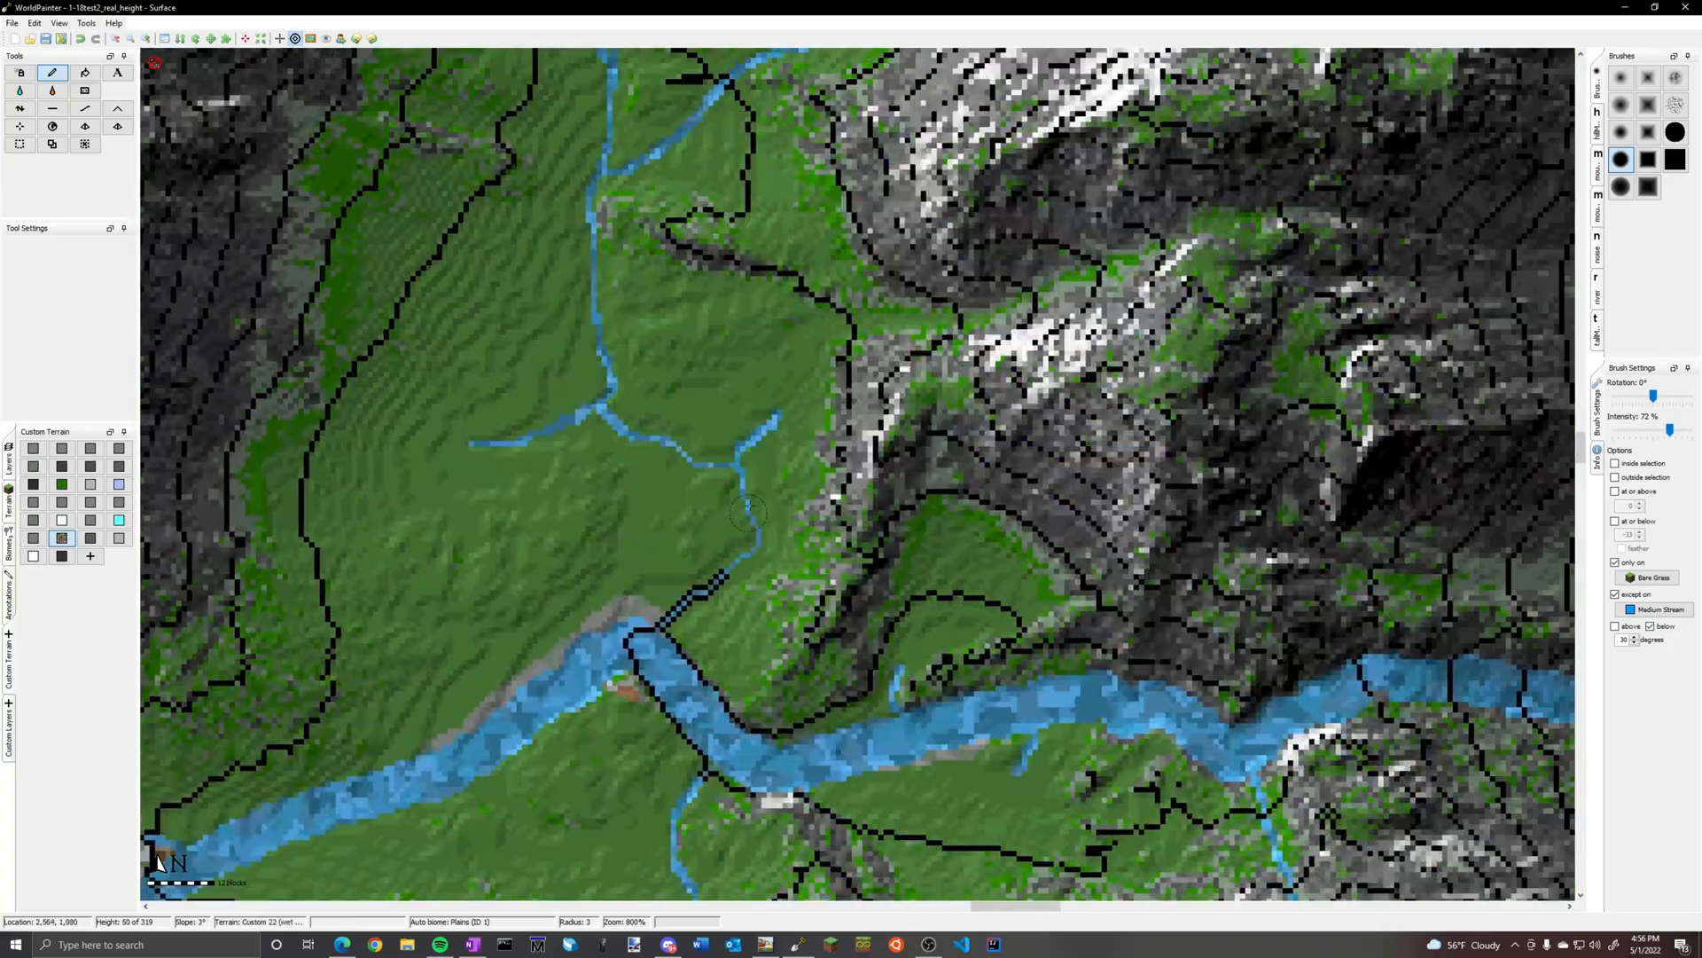
pyautogui.moveTo(604, 353); pyautogui.dragTo(656, 704, button='middle')
pyautogui.moveTo(1207, 303); pyautogui.dragTo(835, 557, button='middle')
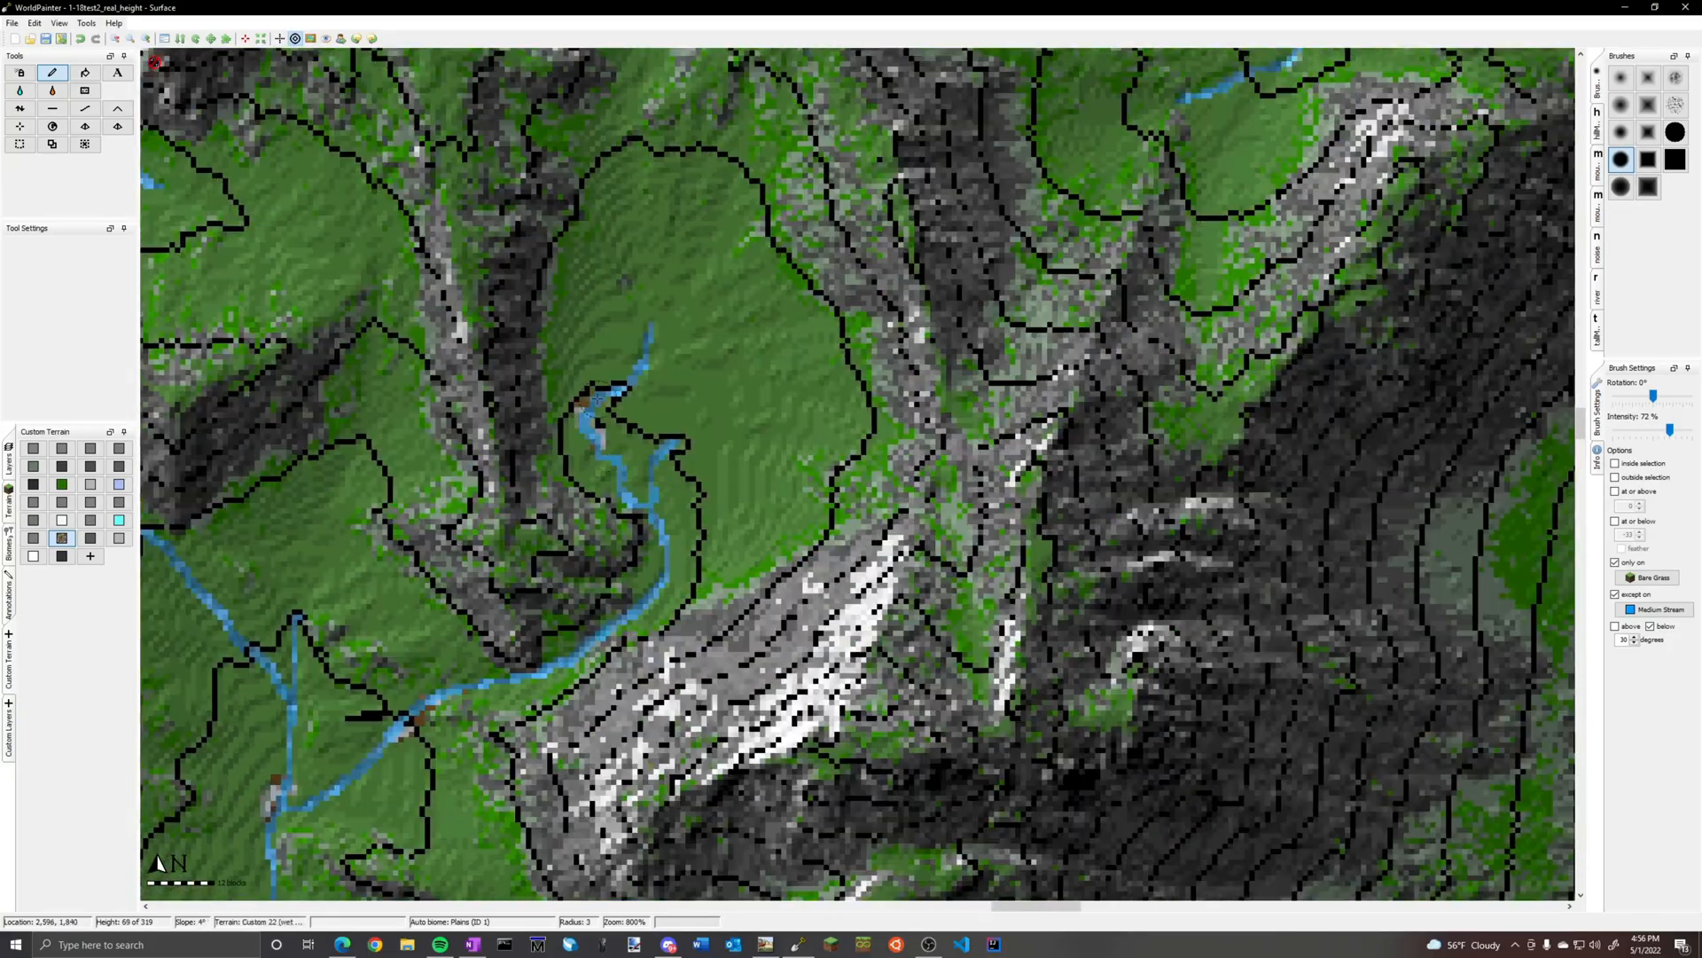
# Examine the streams through the eastern mountains and the river near the beach for banks needing sediment patches
pyautogui.keyDown('ctrl'); pyautogui.scroll(-1, 834, 557); pyautogui.keyUp('ctrl')
pyautogui.keyDown('ctrl'); pyautogui.scroll(-1, 834, 557); pyautogui.keyUp('ctrl')
pyautogui.moveTo(927, 359); pyautogui.dragTo(943, 691, button='middle')
pyautogui.moveTo(280, 348)
pyautogui.mouseDown(button='middle')
pyautogui.moveTo(439, 338)
pyautogui.moveTo(783, 490)
pyautogui.mouseUp(button='middle')
pyautogui.keyDown('ctrl'); pyautogui.scroll(2, 783, 490); pyautogui.keyUp('ctrl')
pyautogui.moveTo(856, 515); pyautogui.dragTo(1006, 477)
pyautogui.keyDown('ctrl'); pyautogui.scroll(-2, 1006, 477); pyautogui.keyUp('ctrl')
pyautogui.moveTo(1006, 477); pyautogui.dragTo(597, 601, button='middle')
pyautogui.keyDown('ctrl'); pyautogui.scroll(2, 1321, 227); pyautogui.keyUp('ctrl')
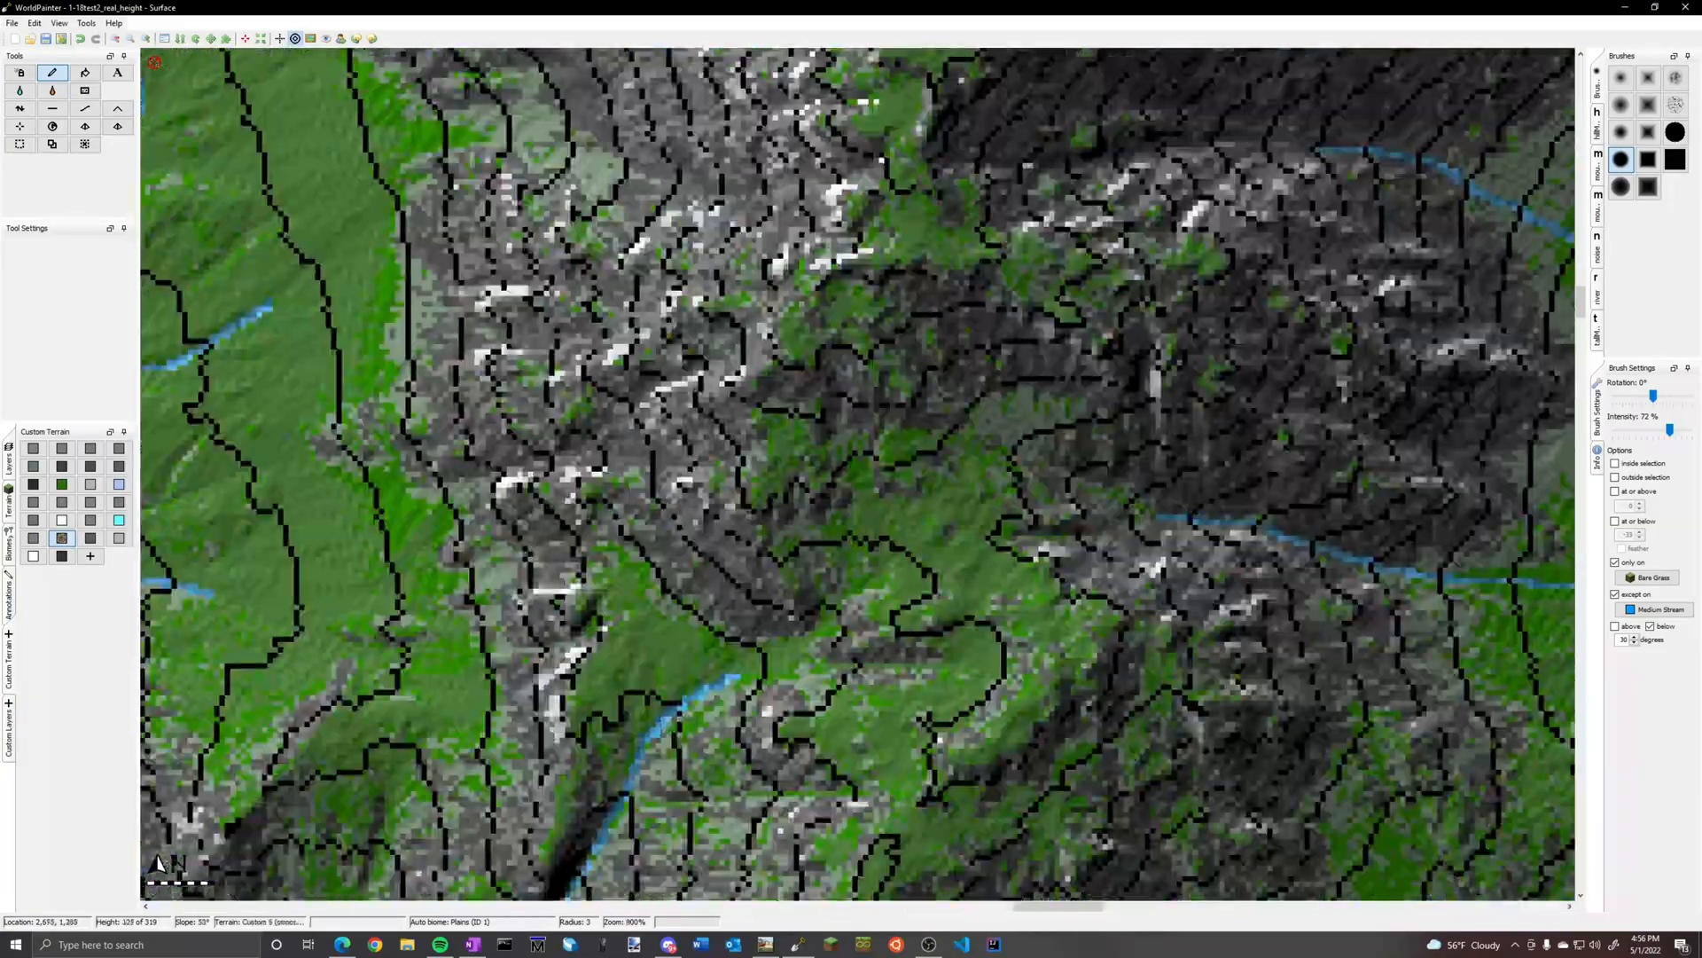
pyautogui.moveTo(567, 824); pyautogui.dragTo(883, 97, button='middle')
pyautogui.moveTo(564, 568); pyautogui.dragTo(534, 550)
pyautogui.keyDown('ctrl'); pyautogui.scroll(-2, 552, 585); pyautogui.keyUp('ctrl')
pyautogui.moveTo(552, 585); pyautogui.dragTo(386, 424, button='middle')
pyautogui.moveTo(447, 625); pyautogui.dragTo(865, 378, button='middle')
pyautogui.keyDown('ctrl'); pyautogui.scroll(2, 865, 378); pyautogui.keyUp('ctrl')
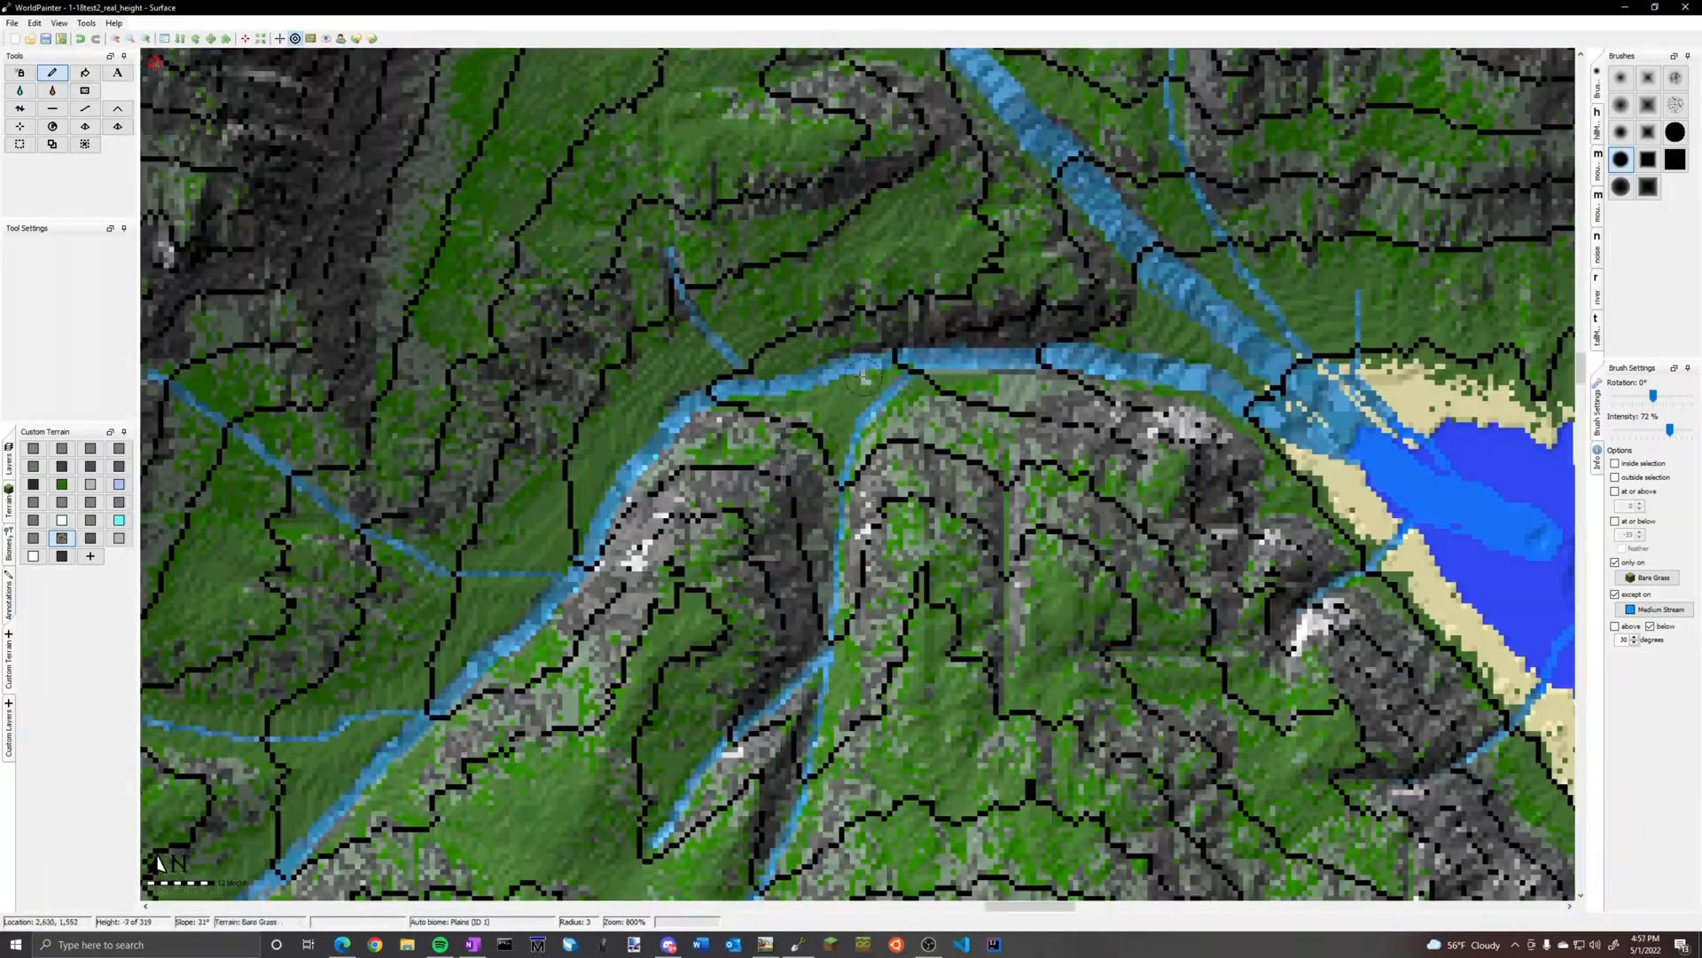
pyautogui.keyDown('ctrl'); pyautogui.scroll(-2, 587, 574); pyautogui.keyUp('ctrl')
pyautogui.moveTo(586, 575); pyautogui.dragTo(503, 576, button='middle')
pyautogui.keyDown('ctrl'); pyautogui.scroll(2, 337, 559); pyautogui.keyUp('ctrl')
pyautogui.moveTo(1086, 141)
pyautogui.mouseDown(button='middle')
pyautogui.moveTo(337, 558)
pyautogui.moveTo(810, 432)
pyautogui.mouseUp(button='middle')
pyautogui.moveTo(705, 487)
pyautogui.mouseDown()
pyautogui.moveTo(720, 406)
pyautogui.moveTo(674, 785)
pyautogui.mouseUp()
# Paint brown-and-grey patches around the looped stream in the northern basin and along its eastern and western branches
pyautogui.keyDown('ctrl'); pyautogui.scroll(-2, 726, 623); pyautogui.keyUp('ctrl')
pyautogui.moveTo(726, 623); pyautogui.dragTo(1064, 623, button='middle')
pyautogui.moveTo(798, 620); pyautogui.dragTo(1220, 576, button='middle')
pyautogui.moveTo(621, 354); pyautogui.dragTo(712, 6, button='middle')
pyautogui.keyDown('ctrl'); pyautogui.scroll(2, 1316, 382); pyautogui.keyUp('ctrl')
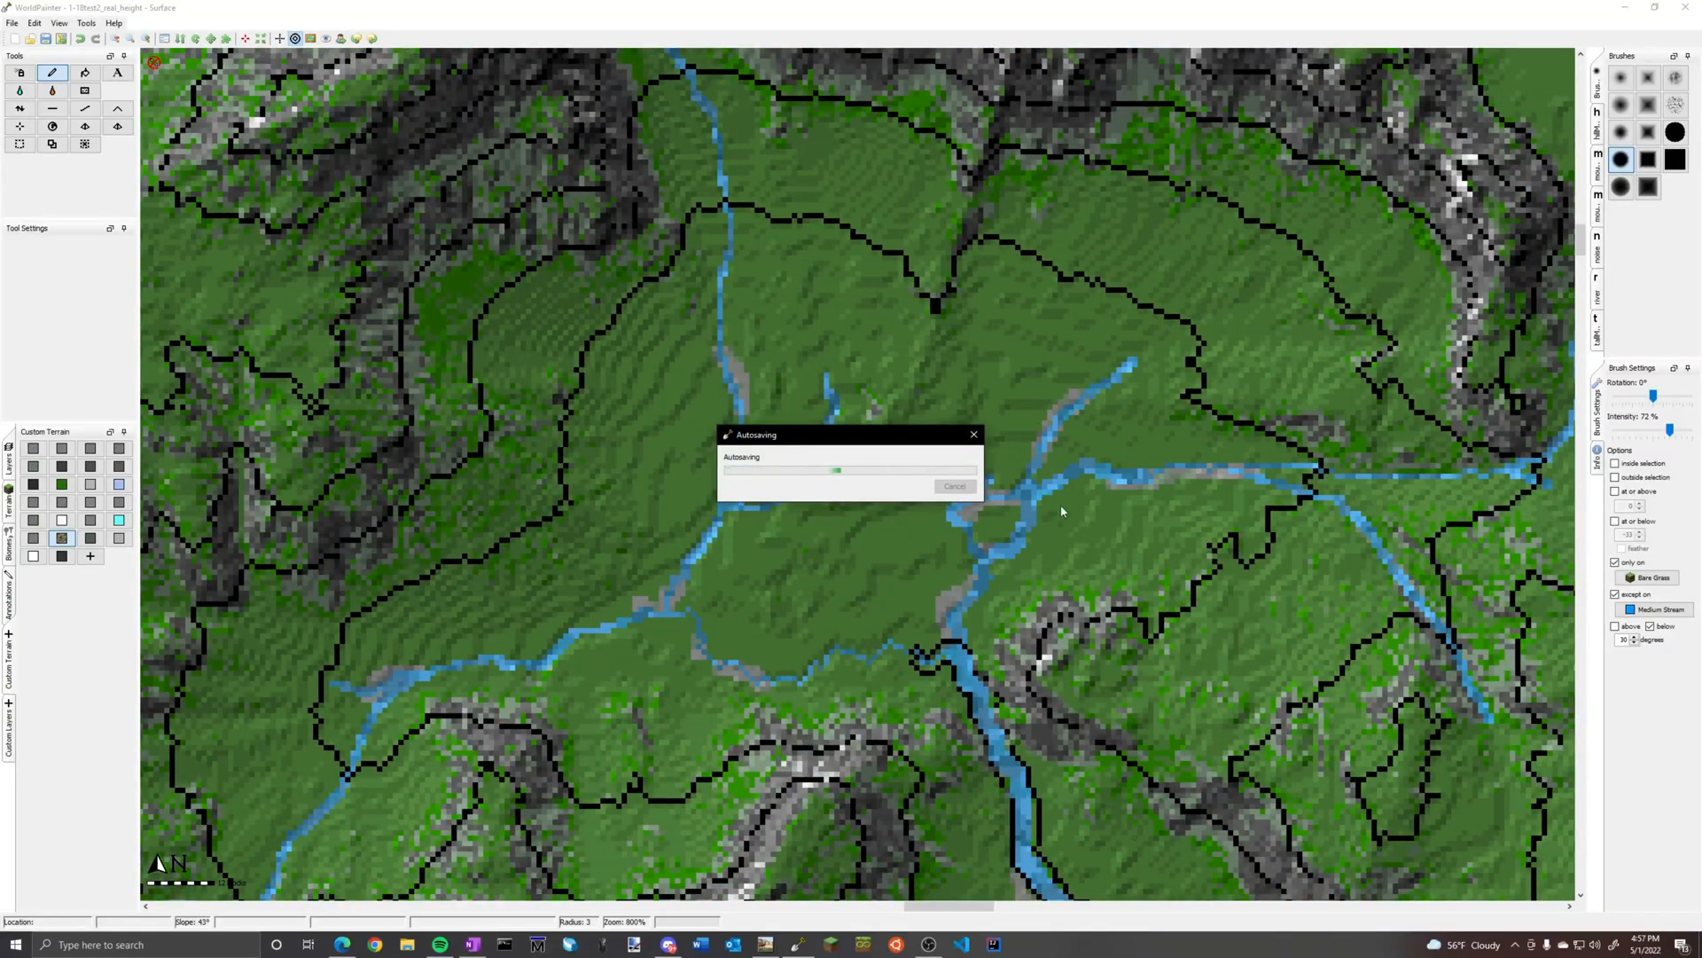
pyautogui.moveTo(1103, 488); pyautogui.dragTo(534, 389, button='middle')
pyautogui.keyDown('ctrl'); pyautogui.scroll(1, 534, 389); pyautogui.keyUp('ctrl')
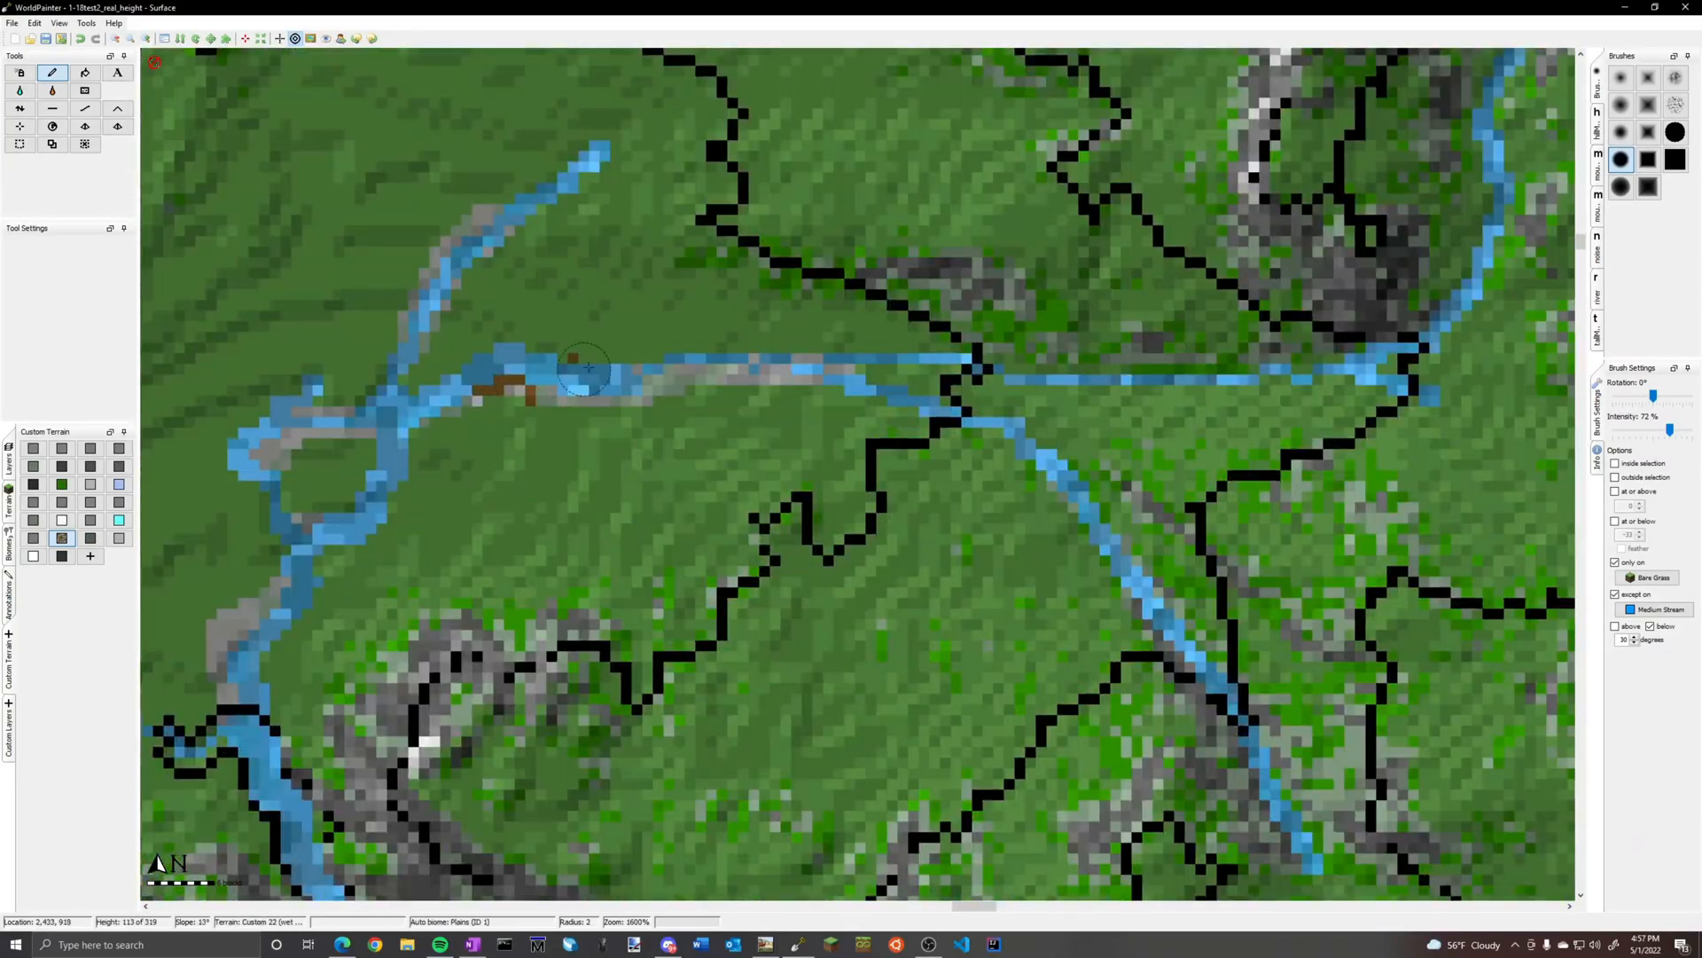
pyautogui.moveTo(319, 533); pyautogui.dragTo(777, 331, button='middle')
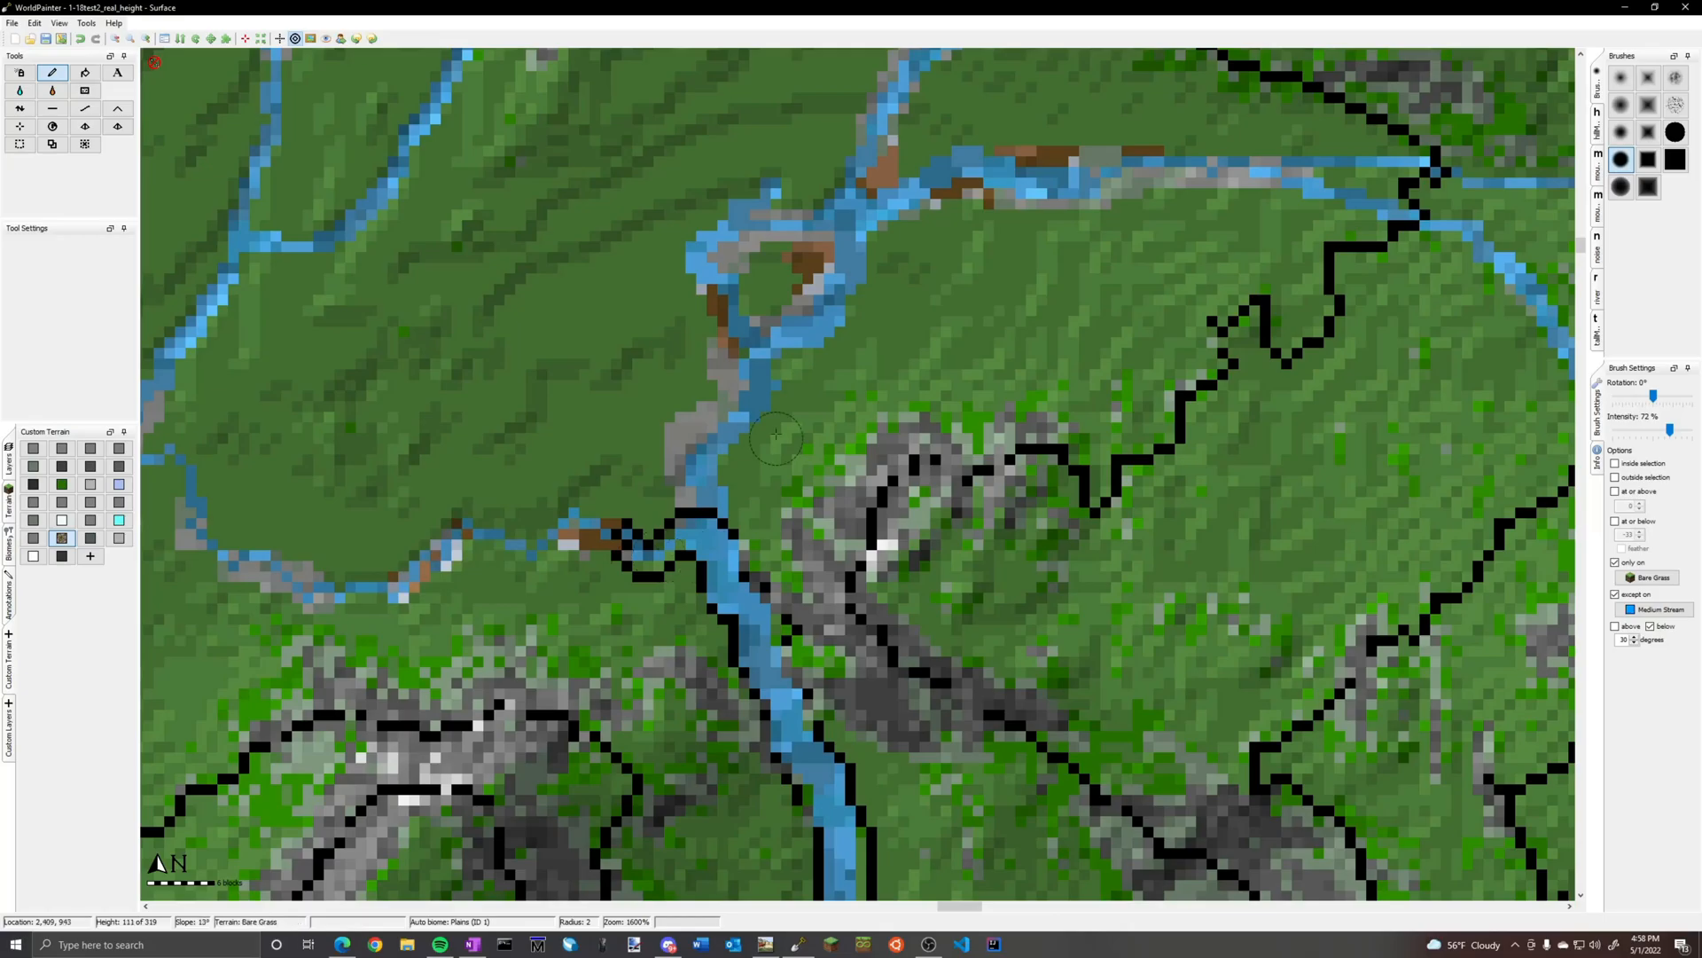
pyautogui.keyDown('ctrl'); pyautogui.scroll(-1, 534, 499); pyautogui.keyUp('ctrl')
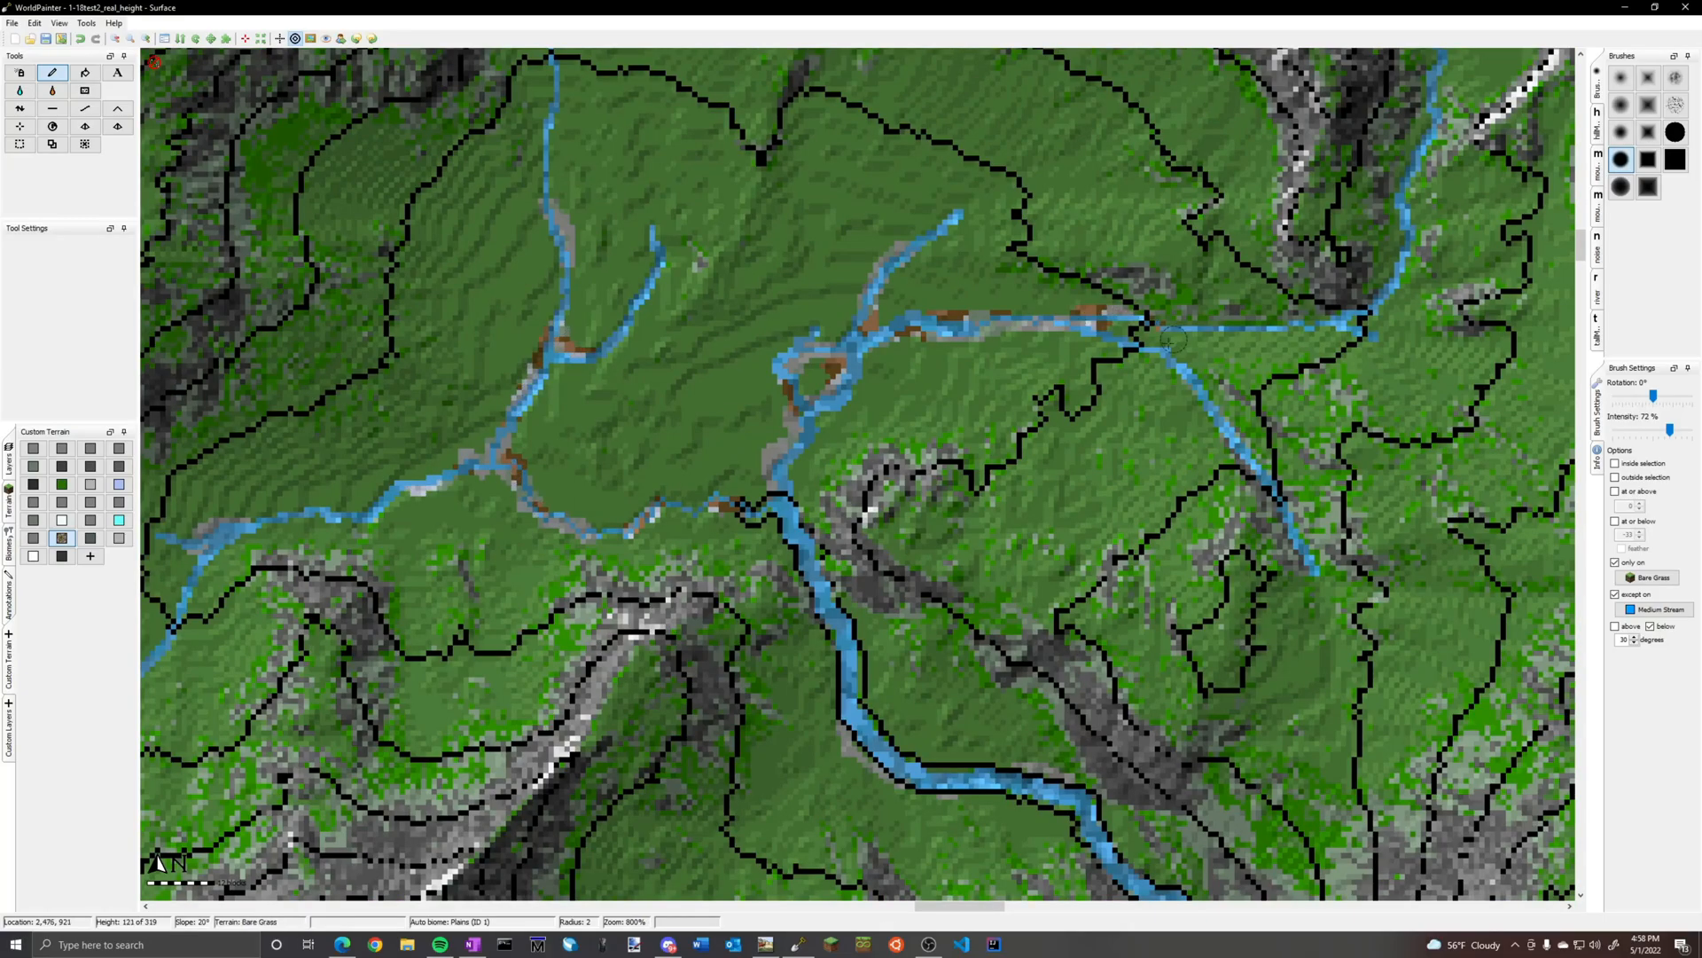
# Paint small brown-and-grey patches on the narrow river in the valley northwest of the snowy ridge
pyautogui.keyDown('ctrl'); pyautogui.scroll(-1, 1179, 336); pyautogui.keyUp('ctrl')
pyautogui.keyDown('ctrl'); pyautogui.scroll(1, 554, 735); pyautogui.keyUp('ctrl')
pyautogui.keyDown('ctrl'); pyautogui.scroll(-1, 554, 735); pyautogui.keyUp('ctrl')
pyautogui.moveTo(1339, 67); pyautogui.dragTo(1112, 388, button='middle')
pyautogui.keyDown('ctrl'); pyautogui.scroll(2, 725, 433); pyautogui.keyUp('ctrl')
pyautogui.moveTo(927, 543); pyautogui.dragTo(864, 465)
pyautogui.keyDown('ctrl'); pyautogui.scroll(-2, 884, 530); pyautogui.keyUp('ctrl')
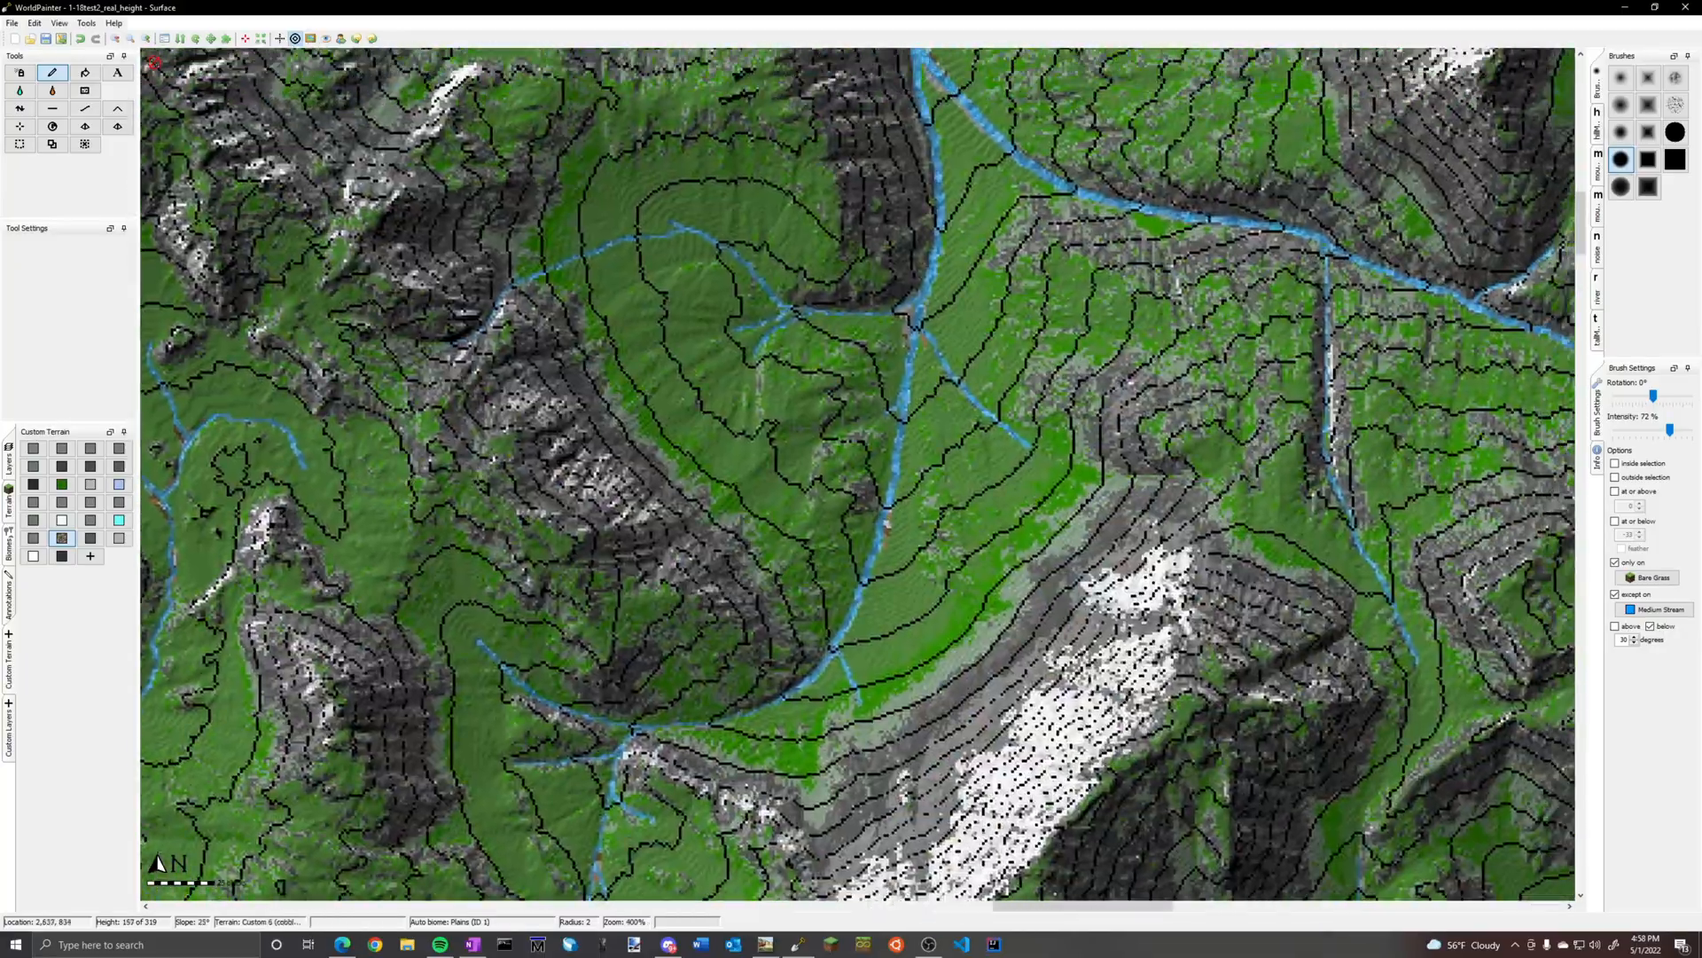
# Examine the streams through the northern valleys and on both sides of the snowy ridges for banks still needing sediment patches
pyautogui.moveTo(1143, 186); pyautogui.dragTo(873, 506, button='middle')
pyautogui.moveTo(382, 204); pyautogui.dragTo(844, 503, button='middle')
pyautogui.keyDown('ctrl'); pyautogui.scroll(1, 842, 499); pyautogui.keyUp('ctrl')
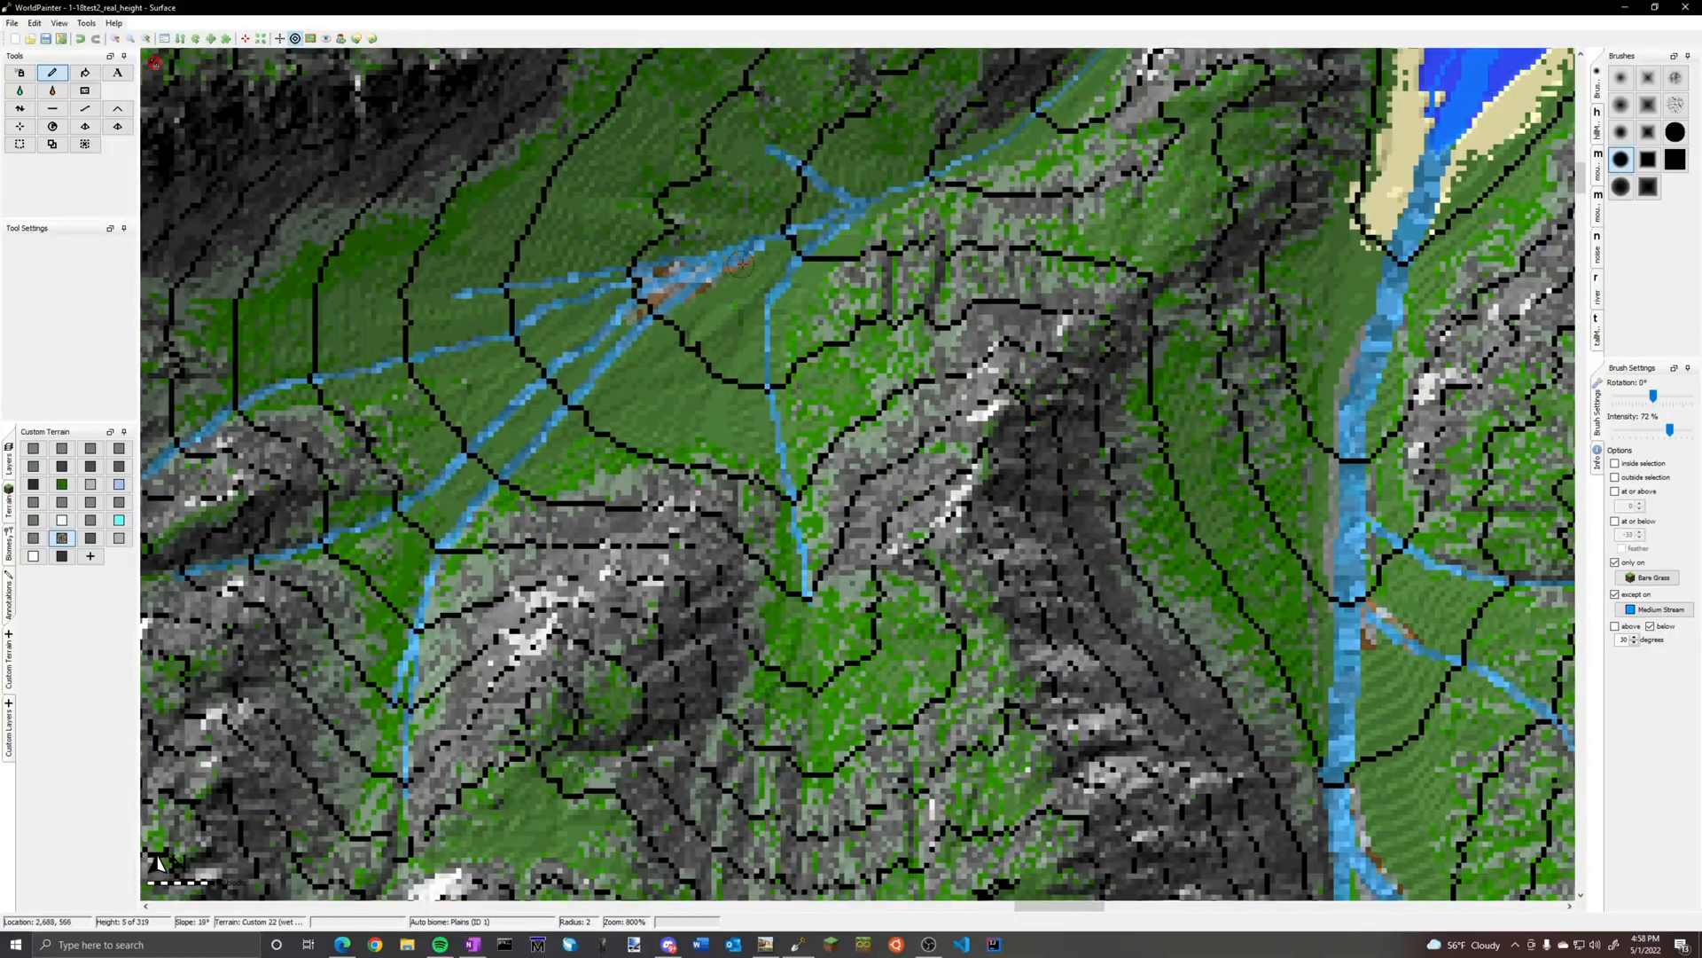
pyautogui.scroll(-1, 884, 201)
pyautogui.keyDown('ctrl'); pyautogui.scroll(-1, 884, 200); pyautogui.keyUp('ctrl')
pyautogui.moveTo(883, 201); pyautogui.dragTo(1455, 372, button='middle')
pyautogui.moveTo(373, 852); pyautogui.dragTo(893, 350, button='middle')
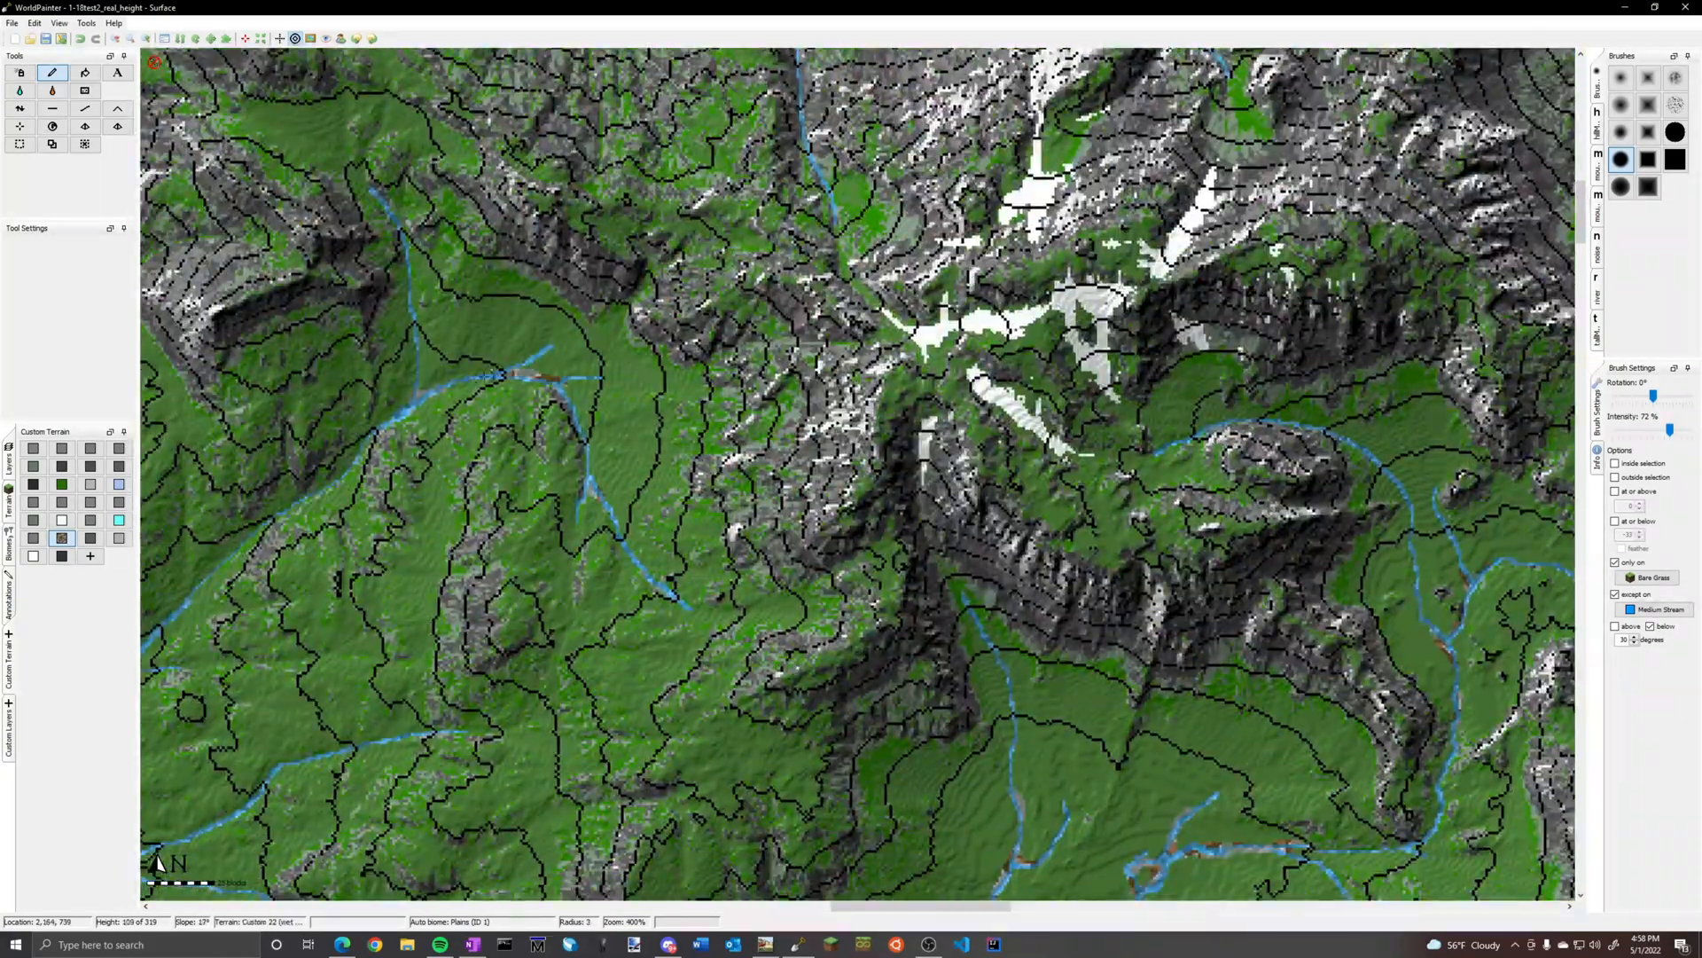
pyautogui.moveTo(567, 762); pyautogui.dragTo(1219, 301, button='middle')
pyautogui.keyDown('ctrl'); pyautogui.scroll(-1, 887, 444); pyautogui.keyUp('ctrl')
# Paint small brown-and-grey patches along the lower bends of the narrow stream ending in the enclosed grassy valley
pyautogui.keyDown('ctrl'); pyautogui.scroll(-1, 887, 443); pyautogui.keyUp('ctrl')
pyautogui.moveTo(568, 497); pyautogui.dragTo(931, 381, button='middle')
pyautogui.moveTo(621, 824)
pyautogui.mouseDown(button='middle')
pyautogui.moveTo(786, 286)
pyautogui.moveTo(532, 550)
pyautogui.mouseUp(button='middle')
pyautogui.keyDown('ctrl'); pyautogui.scroll(1, 798, 443); pyautogui.keyUp('ctrl')
# Examine the remaining streams around the snowy eastern mountains, including the hooked stream with the red patch in the mountain basin
pyautogui.keyDown('ctrl'); pyautogui.scroll(-1, 798, 443); pyautogui.keyUp('ctrl')
pyautogui.moveTo(1152, 355); pyautogui.dragTo(532, 532, button='middle')
pyautogui.keyDown('ctrl'); pyautogui.scroll(2, 780, 496); pyautogui.keyUp('ctrl')
pyautogui.keyDown('ctrl'); pyautogui.scroll(1, 789, 487); pyautogui.keyUp('ctrl')
pyautogui.moveTo(788, 488); pyautogui.dragTo(773, 551)
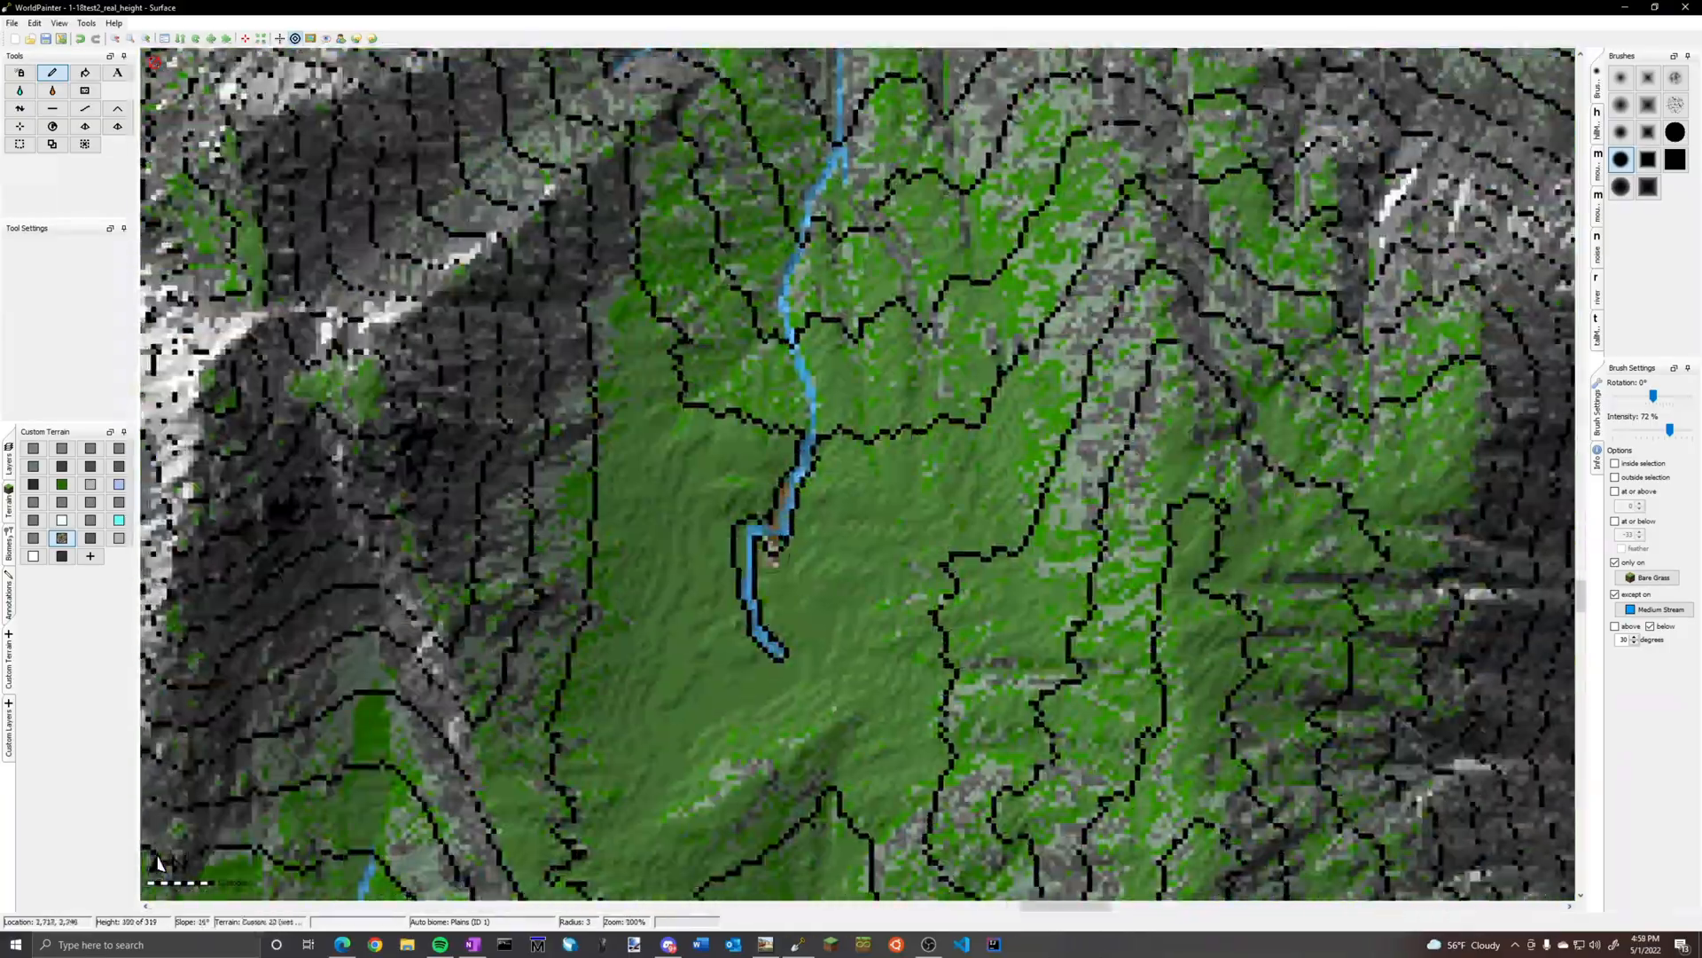
pyautogui.keyDown('ctrl'); pyautogui.scroll(-2, 811, 532); pyautogui.keyUp('ctrl')
pyautogui.keyDown('ctrl'); pyautogui.scroll(-2, 811, 532); pyautogui.keyUp('ctrl')
pyautogui.moveTo(789, 204); pyautogui.dragTo(798, 532, button='middle')
pyautogui.keyDown('ctrl'); pyautogui.scroll(1, 798, 532); pyautogui.keyUp('ctrl')
pyautogui.keyDown('ctrl'); pyautogui.scroll(1, 798, 293); pyautogui.keyUp('ctrl')
pyautogui.moveTo(798, 292); pyautogui.dragTo(639, 443, button='middle')
pyautogui.keyDown('ctrl'); pyautogui.scroll(1, 854, 487); pyautogui.keyUp('ctrl')
pyautogui.keyDown('ctrl'); pyautogui.scroll(-2, 854, 488); pyautogui.keyUp('ctrl')
pyautogui.moveTo(940, 394); pyautogui.dragTo(842, 649, button='middle')
pyautogui.moveTo(1343, 328); pyautogui.dragTo(877, 551, button='middle')
pyautogui.keyDown('ctrl'); pyautogui.scroll(3, 869, 532); pyautogui.keyUp('ctrl')
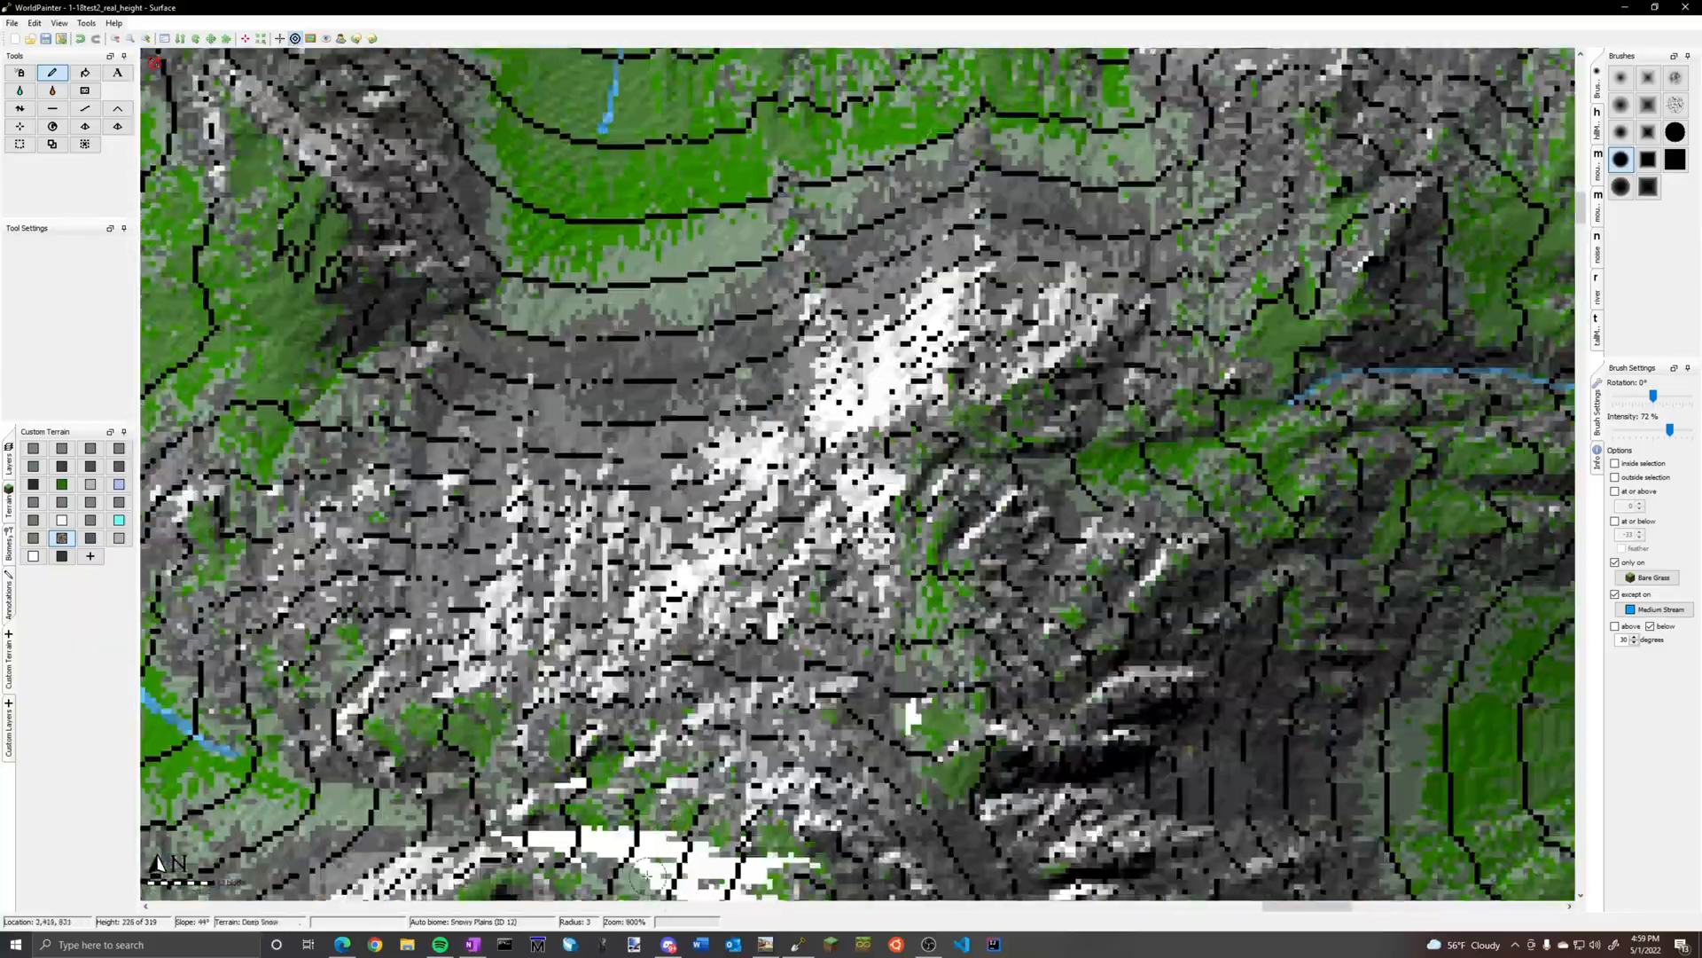
pyautogui.moveTo(611, 807); pyautogui.dragTo(864, 146, button='middle')
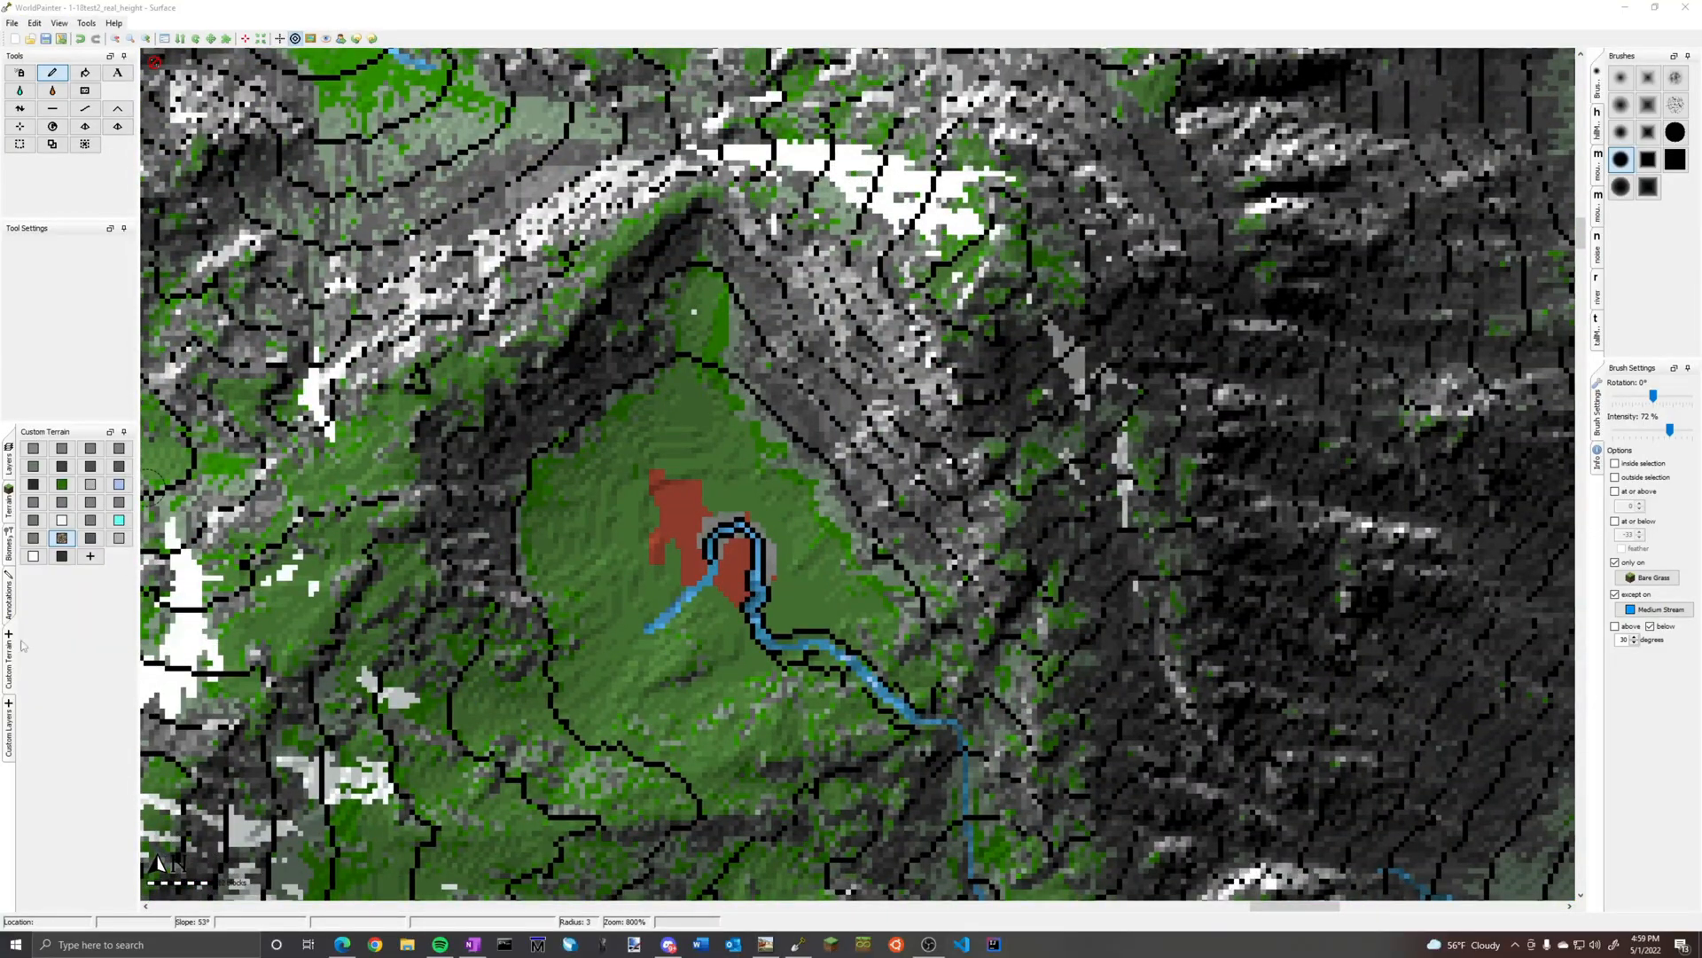
pyautogui.keyDown('ctrl'); pyautogui.scroll(-2, 798, 501); pyautogui.keyUp('ctrl')
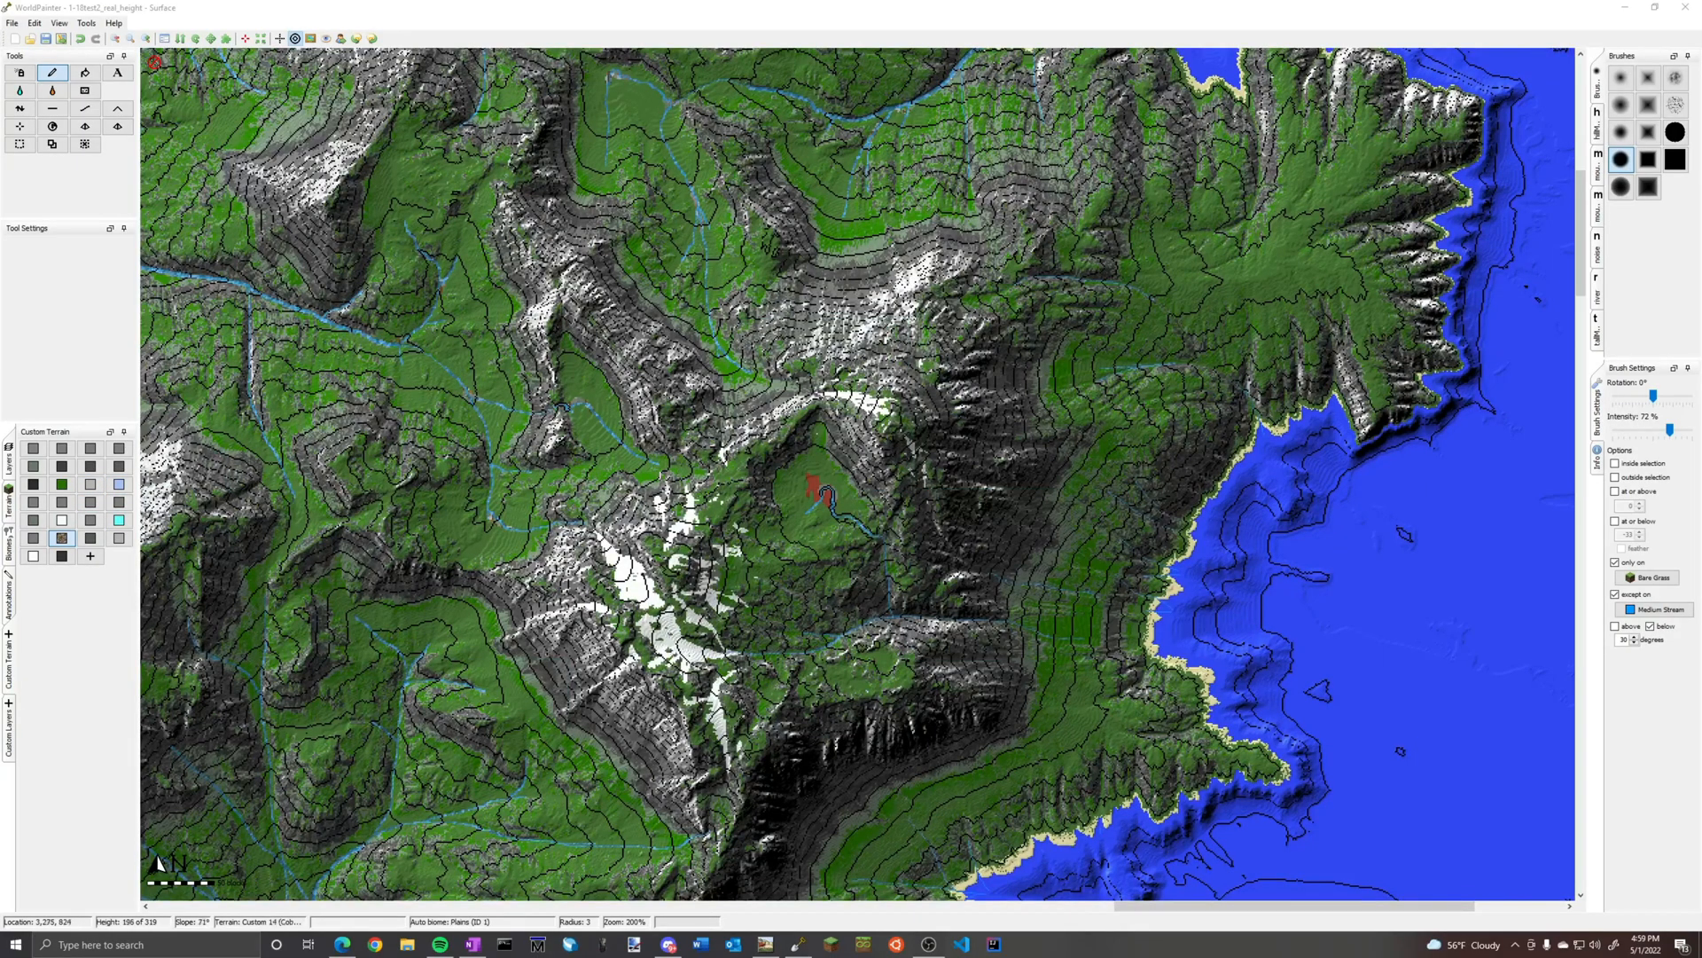
pyautogui.keyDown('ctrl'); pyautogui.scroll(3, 820, 625); pyautogui.keyUp('ctrl')
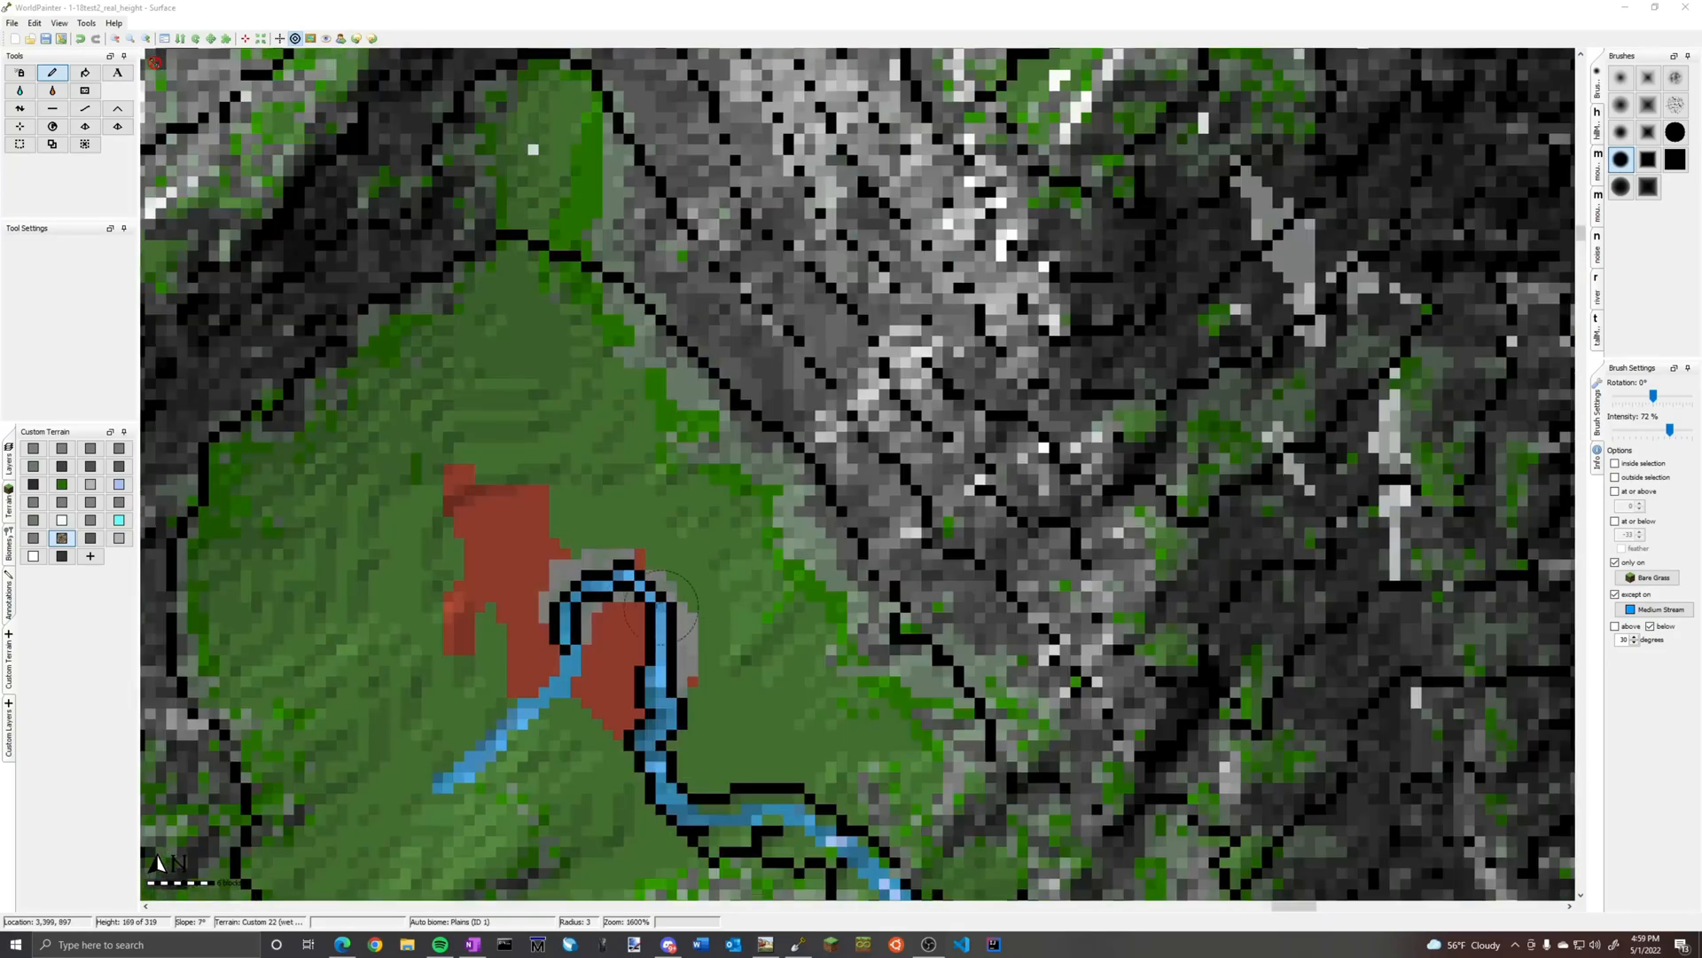
pyautogui.moveTo(522, 647); pyautogui.dragTo(646, 430, button='middle')
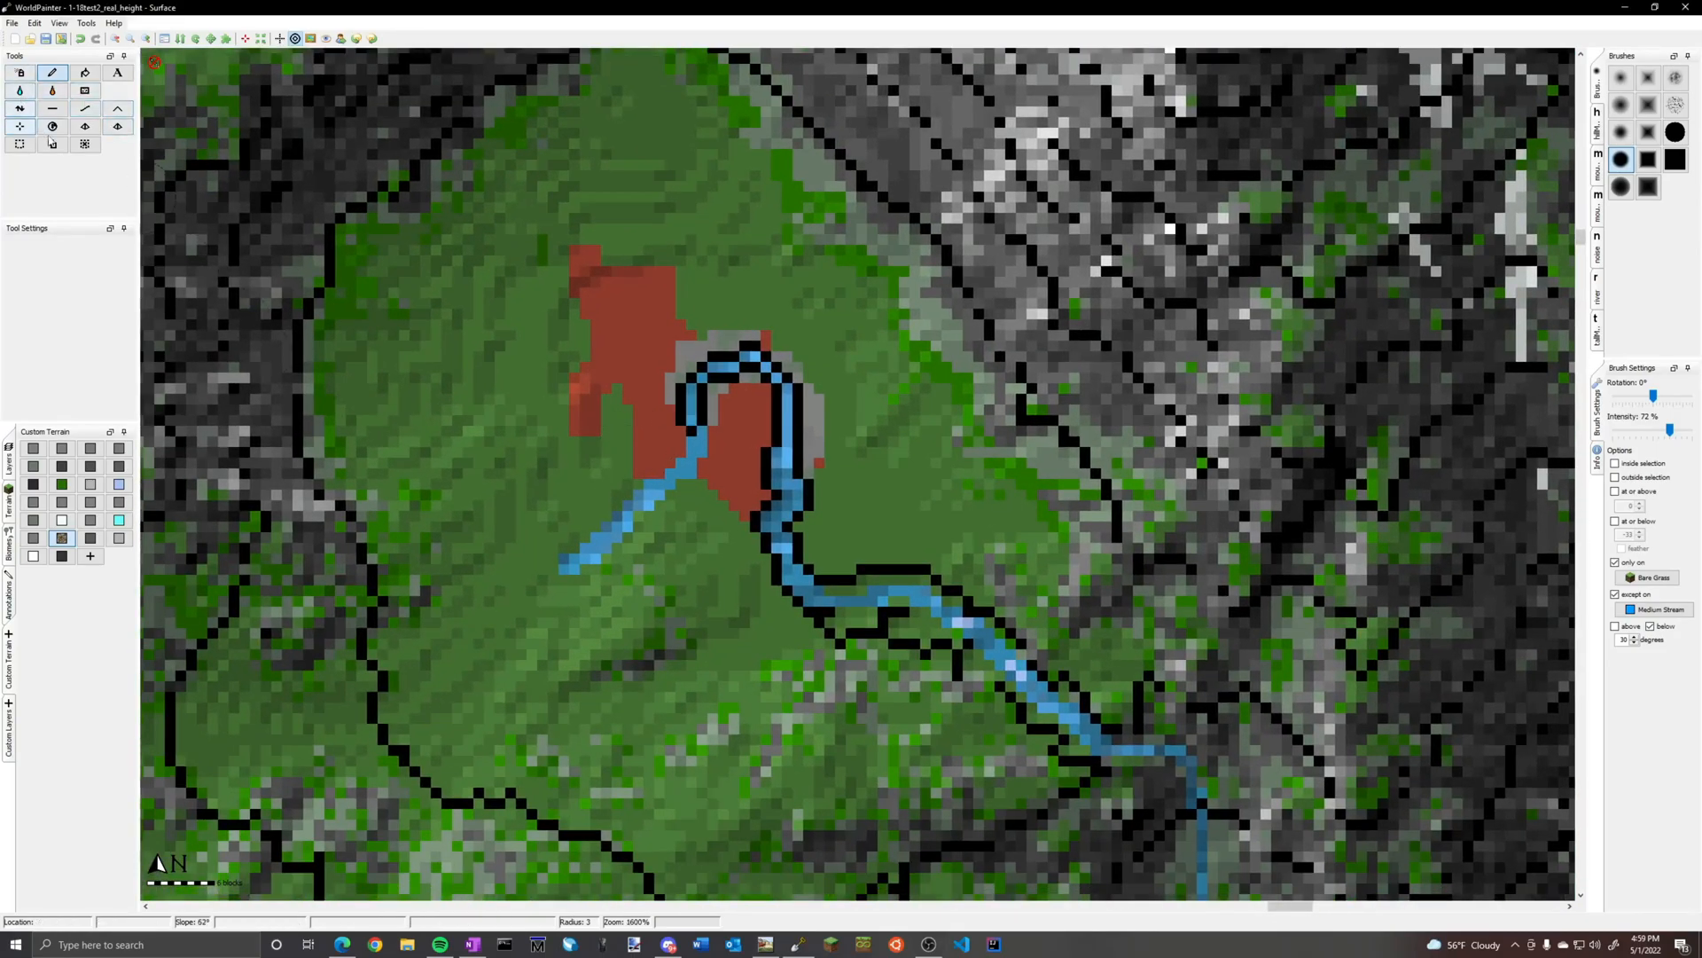
# Cover the red and grey patches around the hooked stream with Bare Grass, using a solid round brush without only-on or except-on filters
pyautogui.click(11, 506)
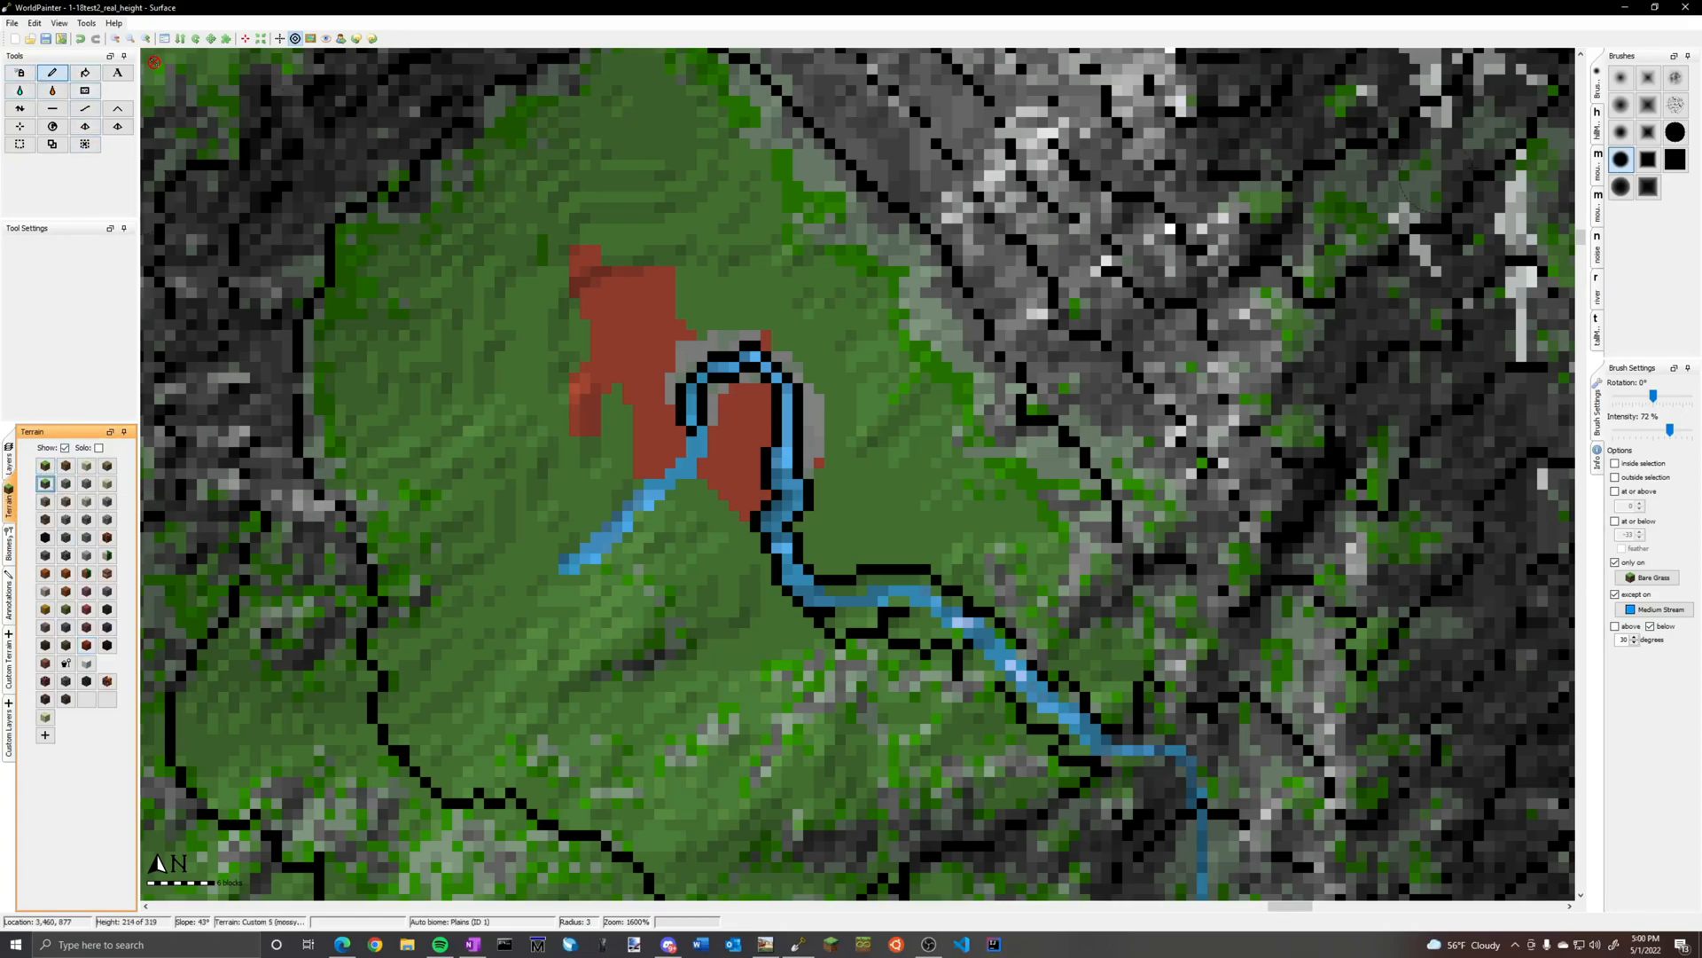
pyautogui.click(1674, 132)
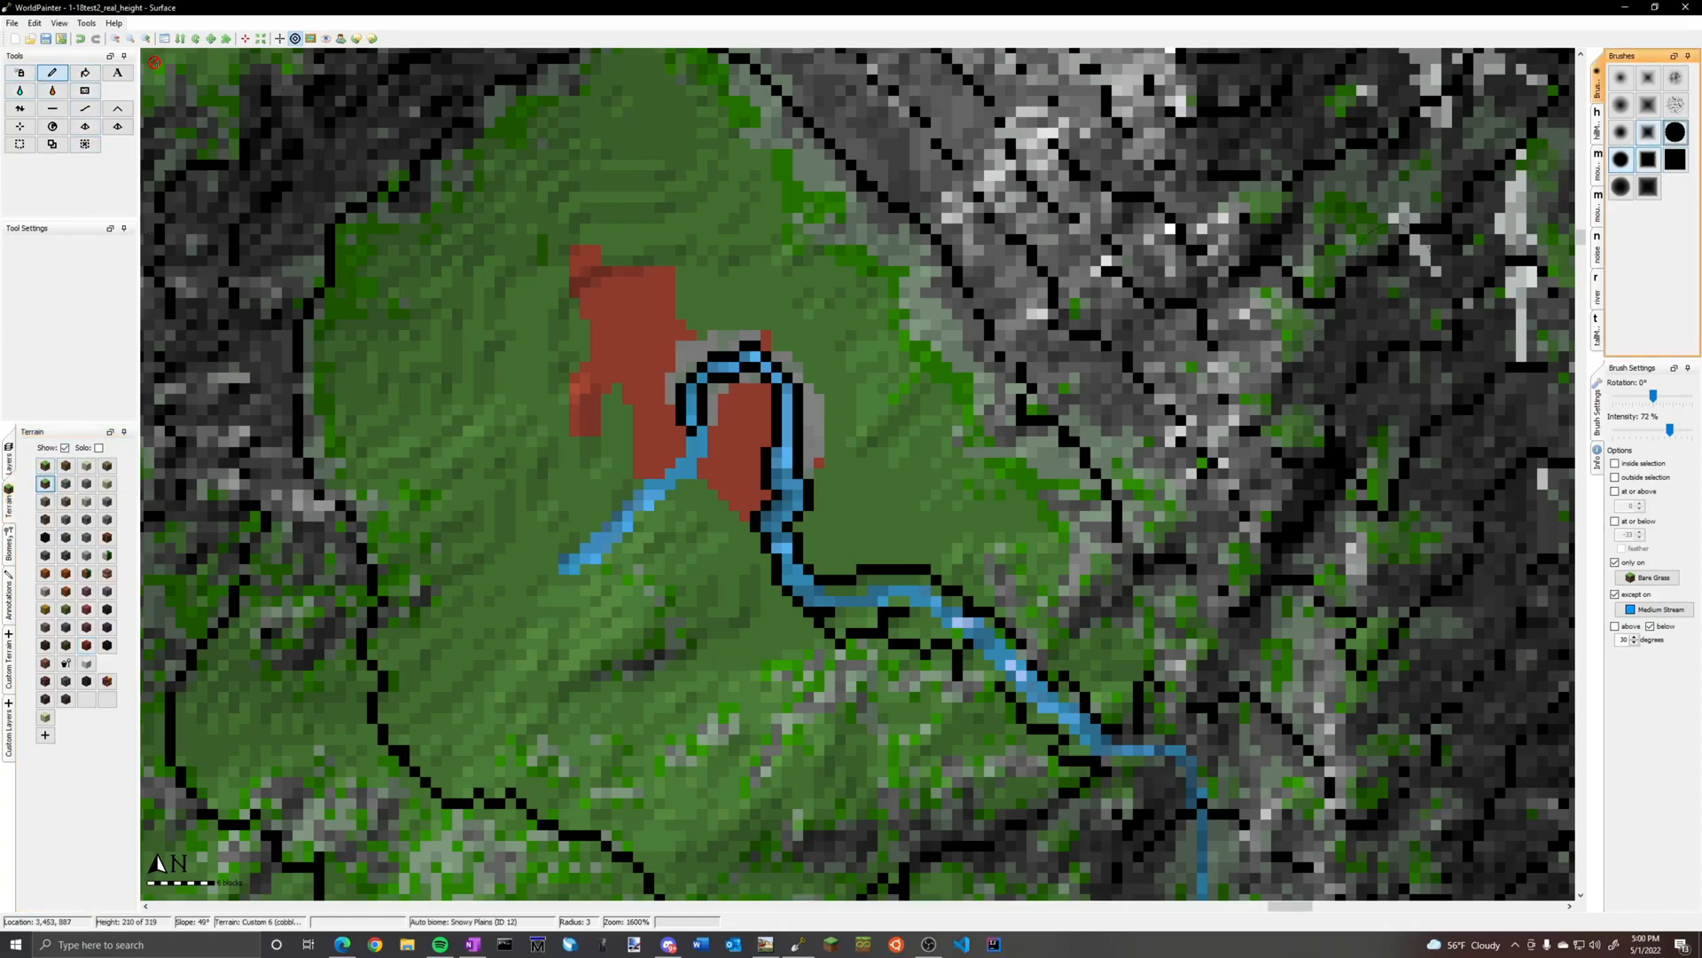
pyautogui.click(1620, 595)
pyautogui.click(1618, 562)
pyautogui.scroll(-7, 628, 470)
pyautogui.moveTo(627, 472)
pyautogui.mouseDown()
pyautogui.moveTo(639, 381)
pyautogui.moveTo(780, 417)
pyautogui.moveTo(777, 513)
pyautogui.mouseUp()
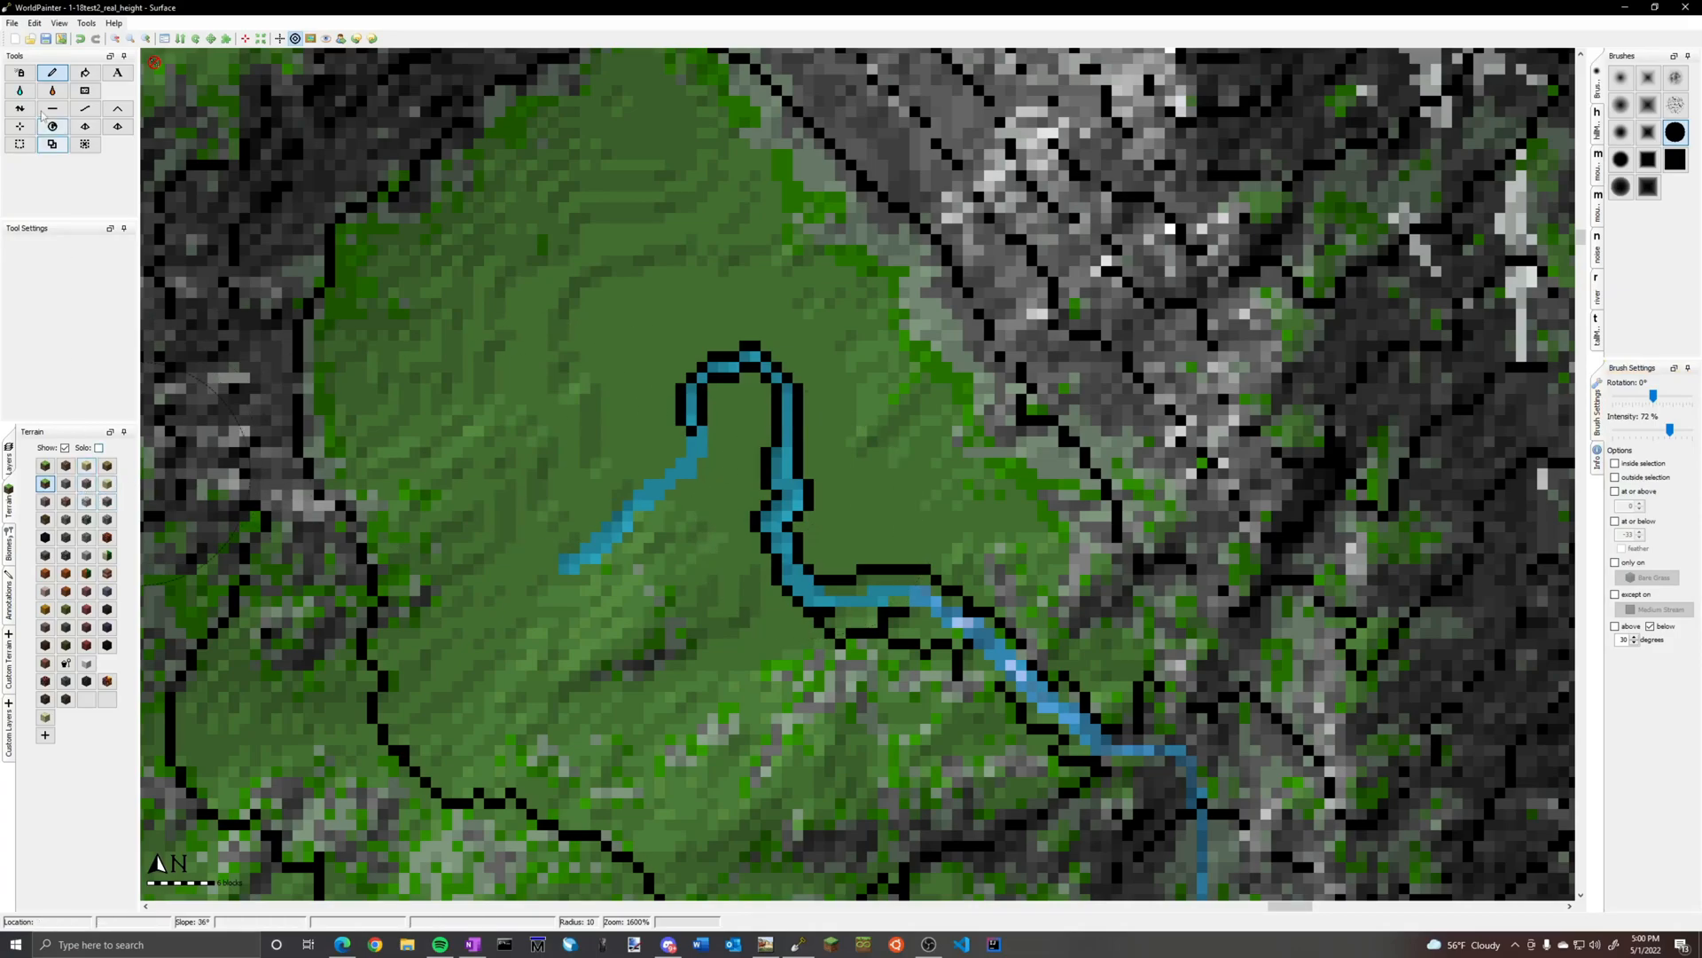
# Erase the Medium Stream layer from the hooked upper course in the basin, keeping the stretch that leaves it to the southeast
pyautogui.click(9, 678)
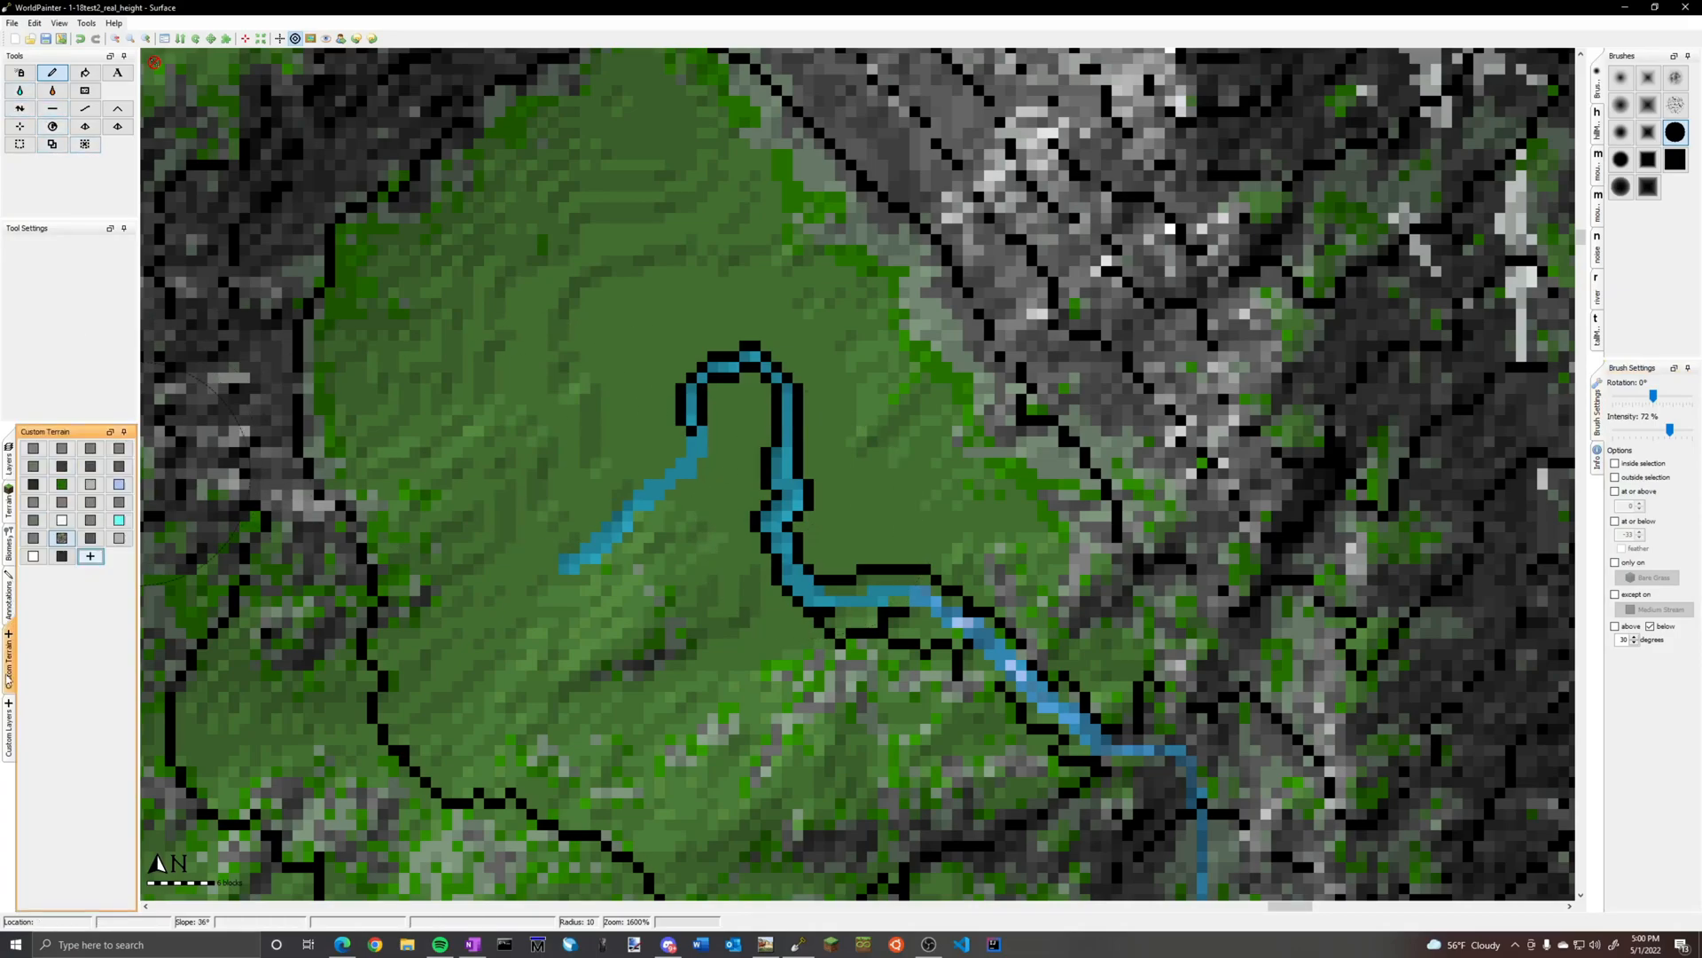
pyautogui.click(9, 727)
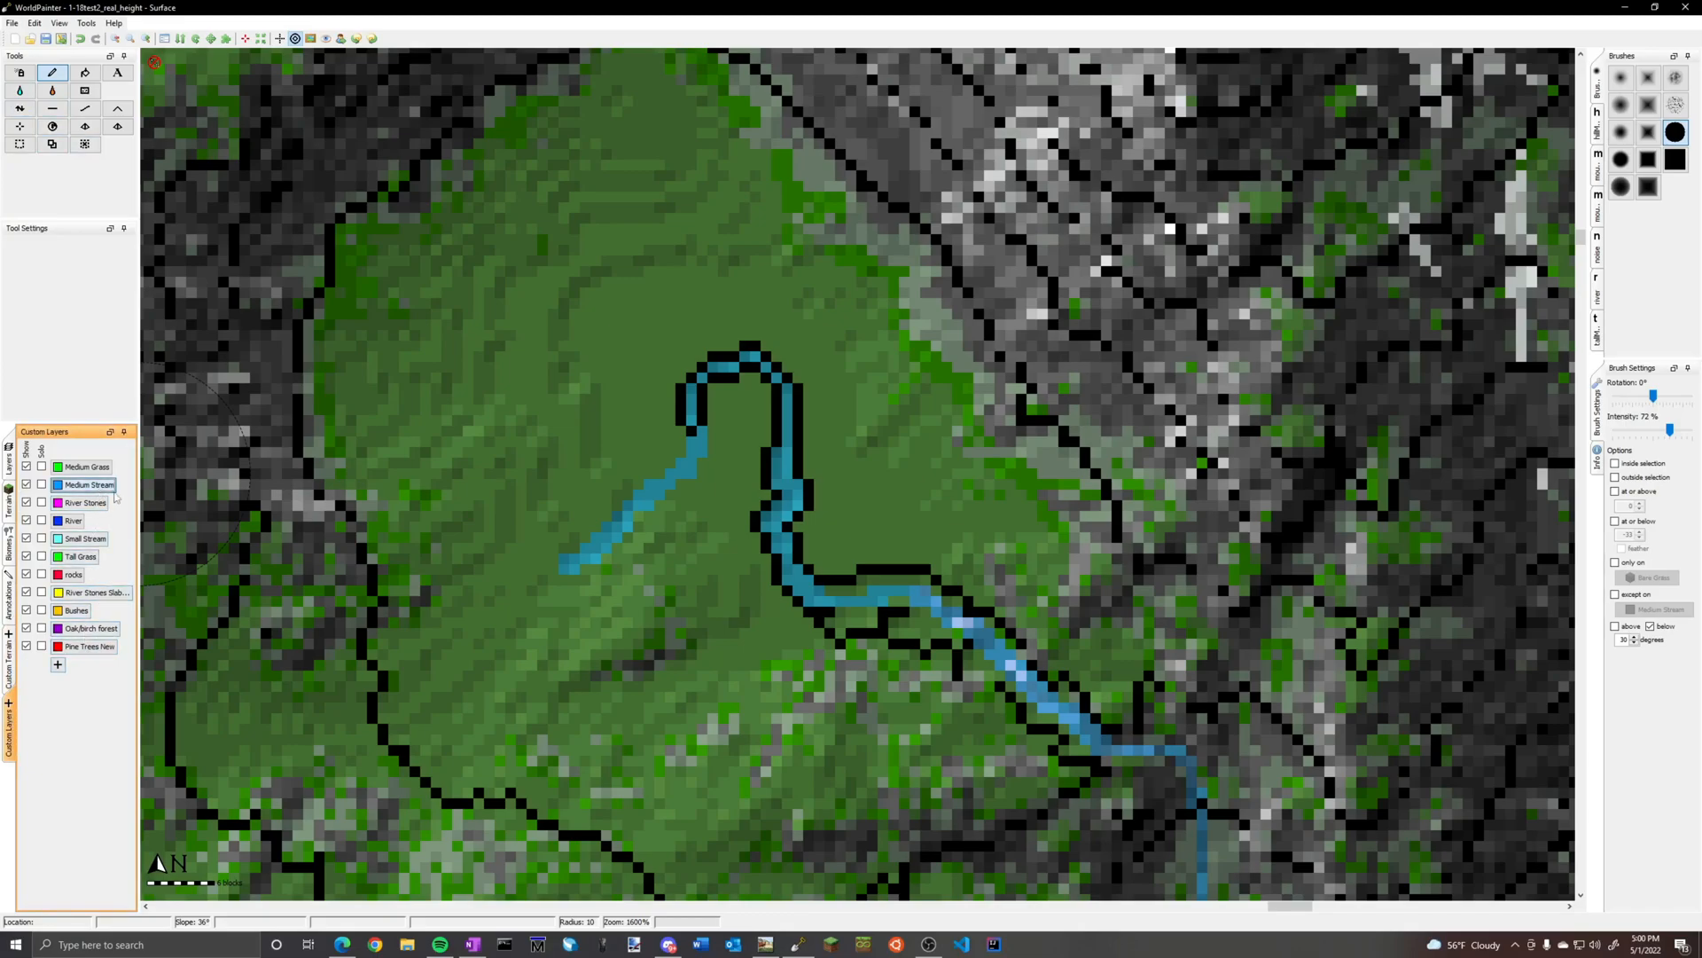
pyautogui.moveTo(657, 443)
pyautogui.mouseDown(button='right')
pyautogui.moveTo(700, 416)
pyautogui.moveTo(736, 497)
pyautogui.moveTo(780, 532)
pyautogui.moveTo(814, 528)
pyautogui.mouseUp(button='right')
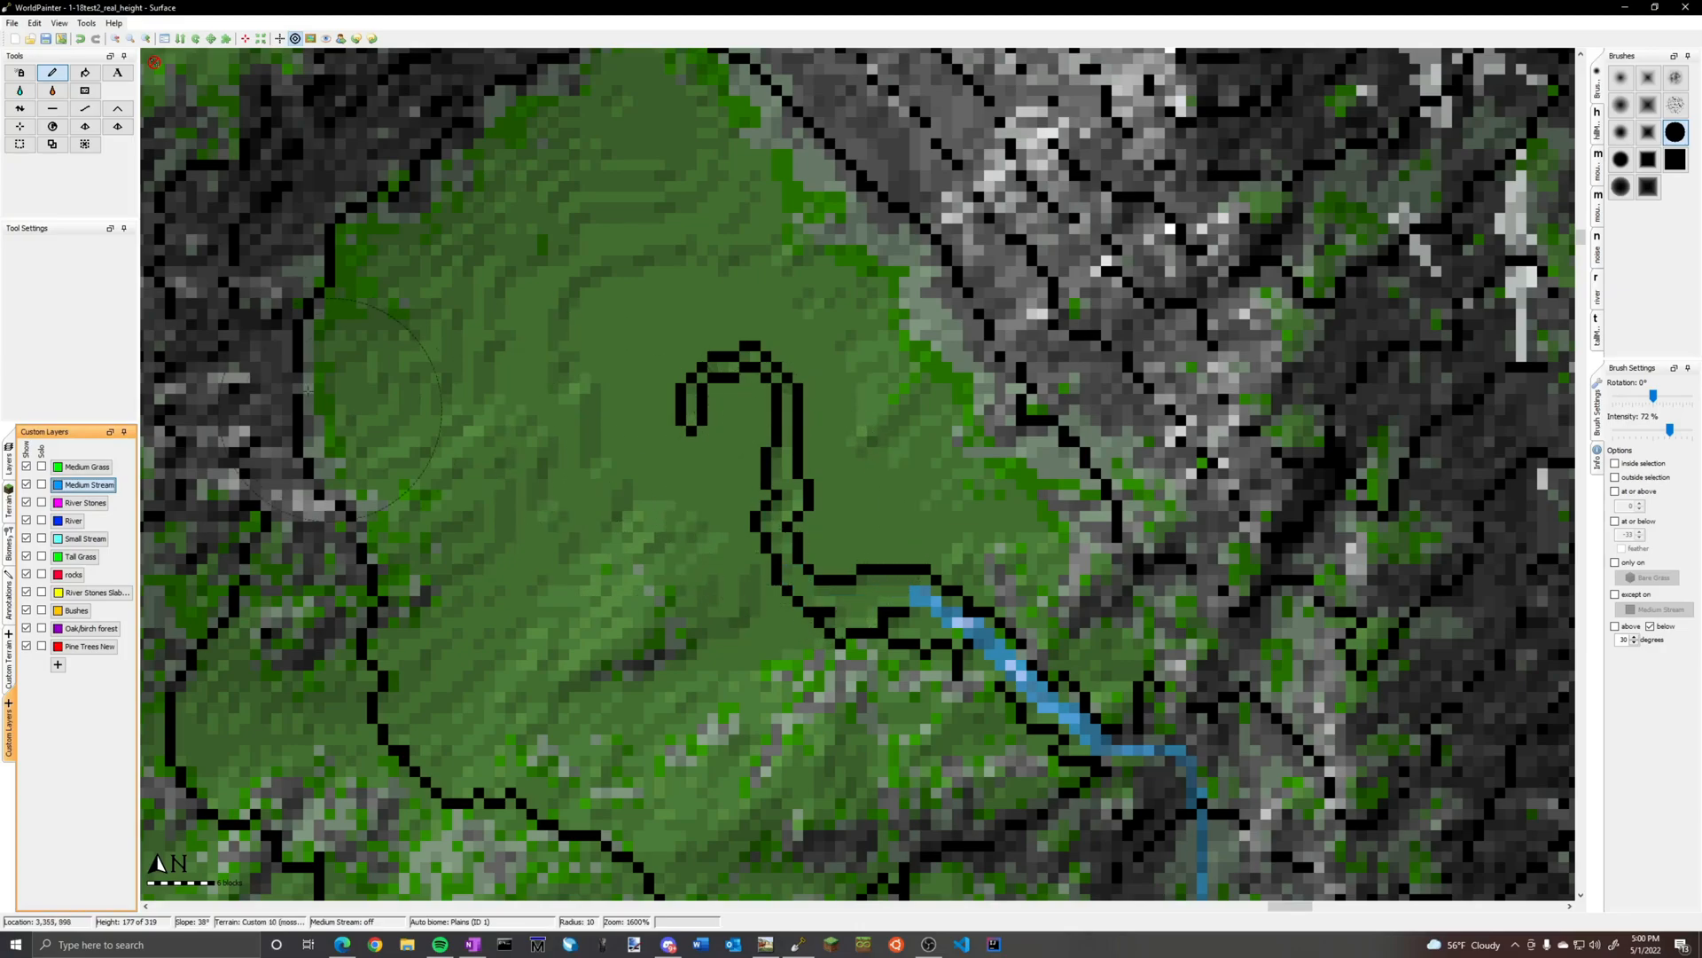
# Smooth the basin floor at radius 10 and 50% intensity to remove the carved channel of the erased stream
pyautogui.click(92, 111)
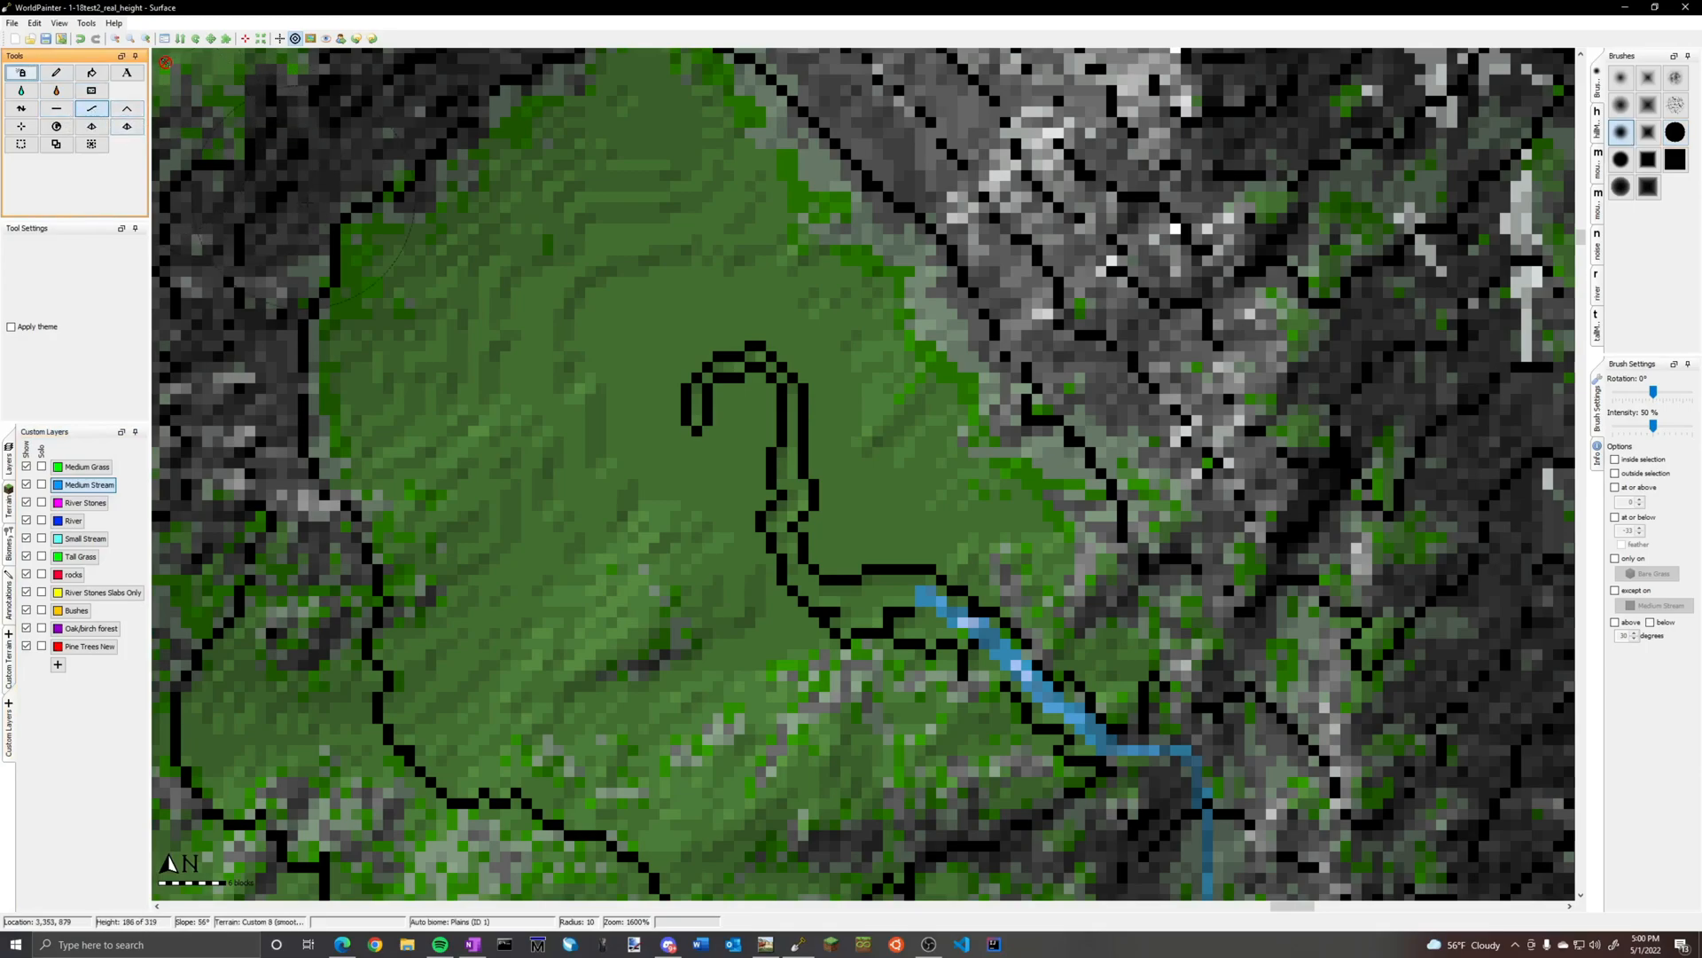
pyautogui.scroll(-1, 513, 277)
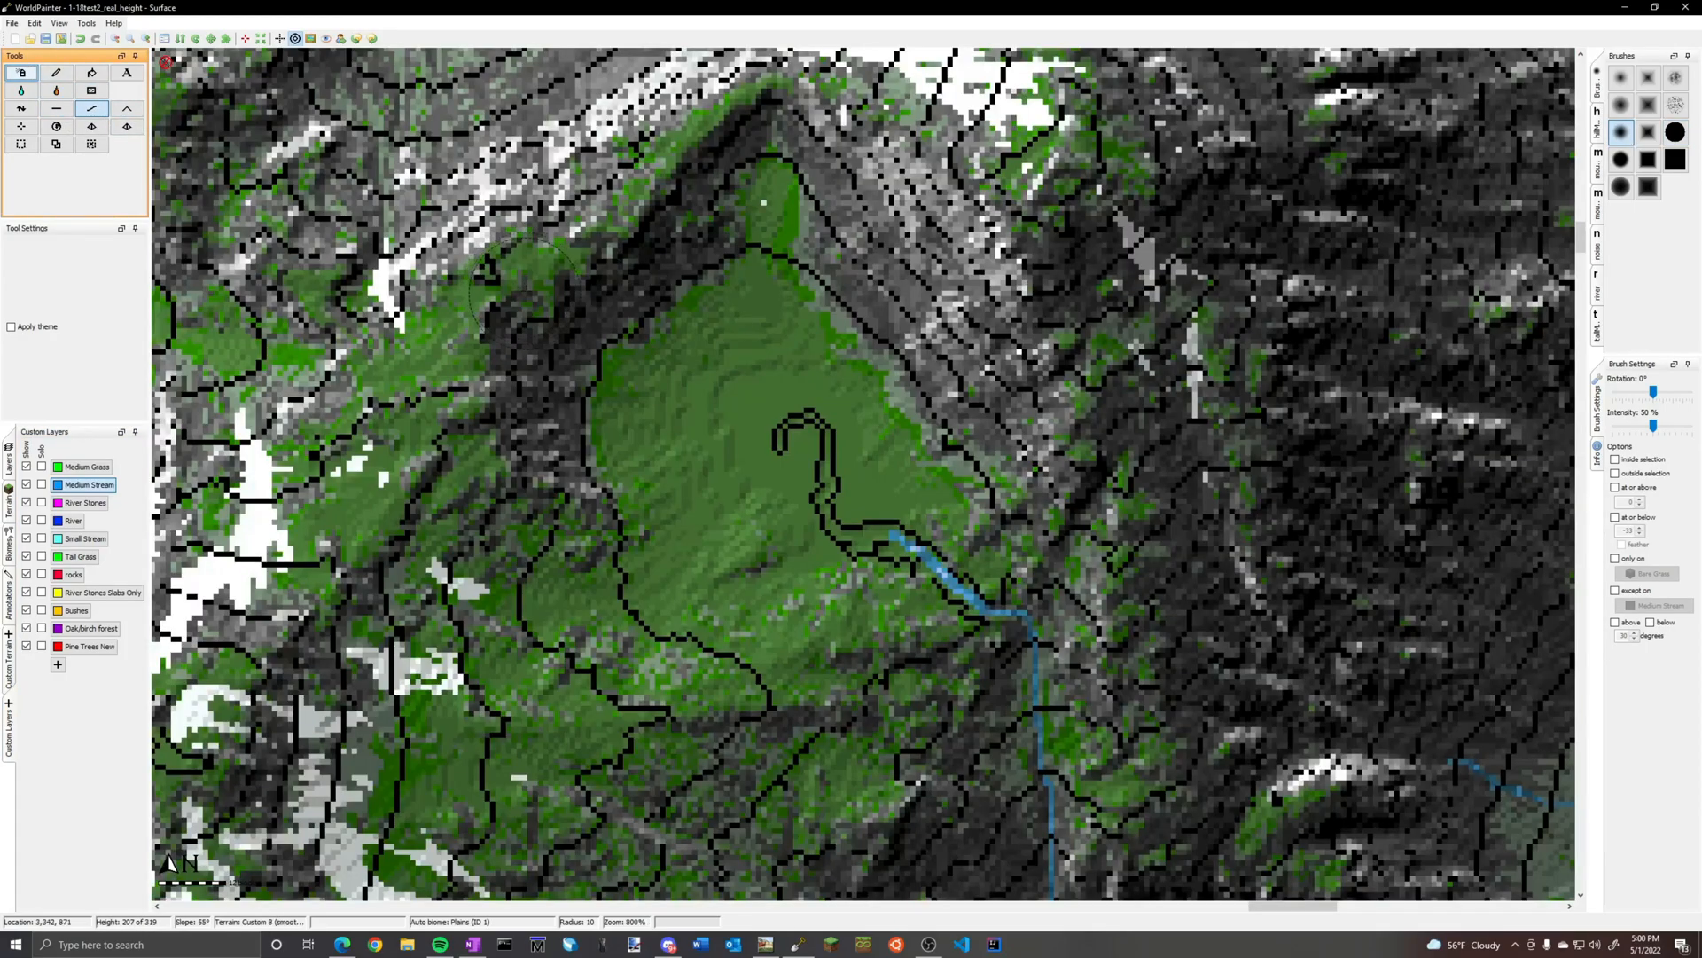
pyautogui.hotkey('ctrl', 'z')
pyautogui.hotkey('ctrl', 'z')
pyautogui.keyDown('ctrl'); pyautogui.scroll(1, 426, 346); pyautogui.keyUp('ctrl')
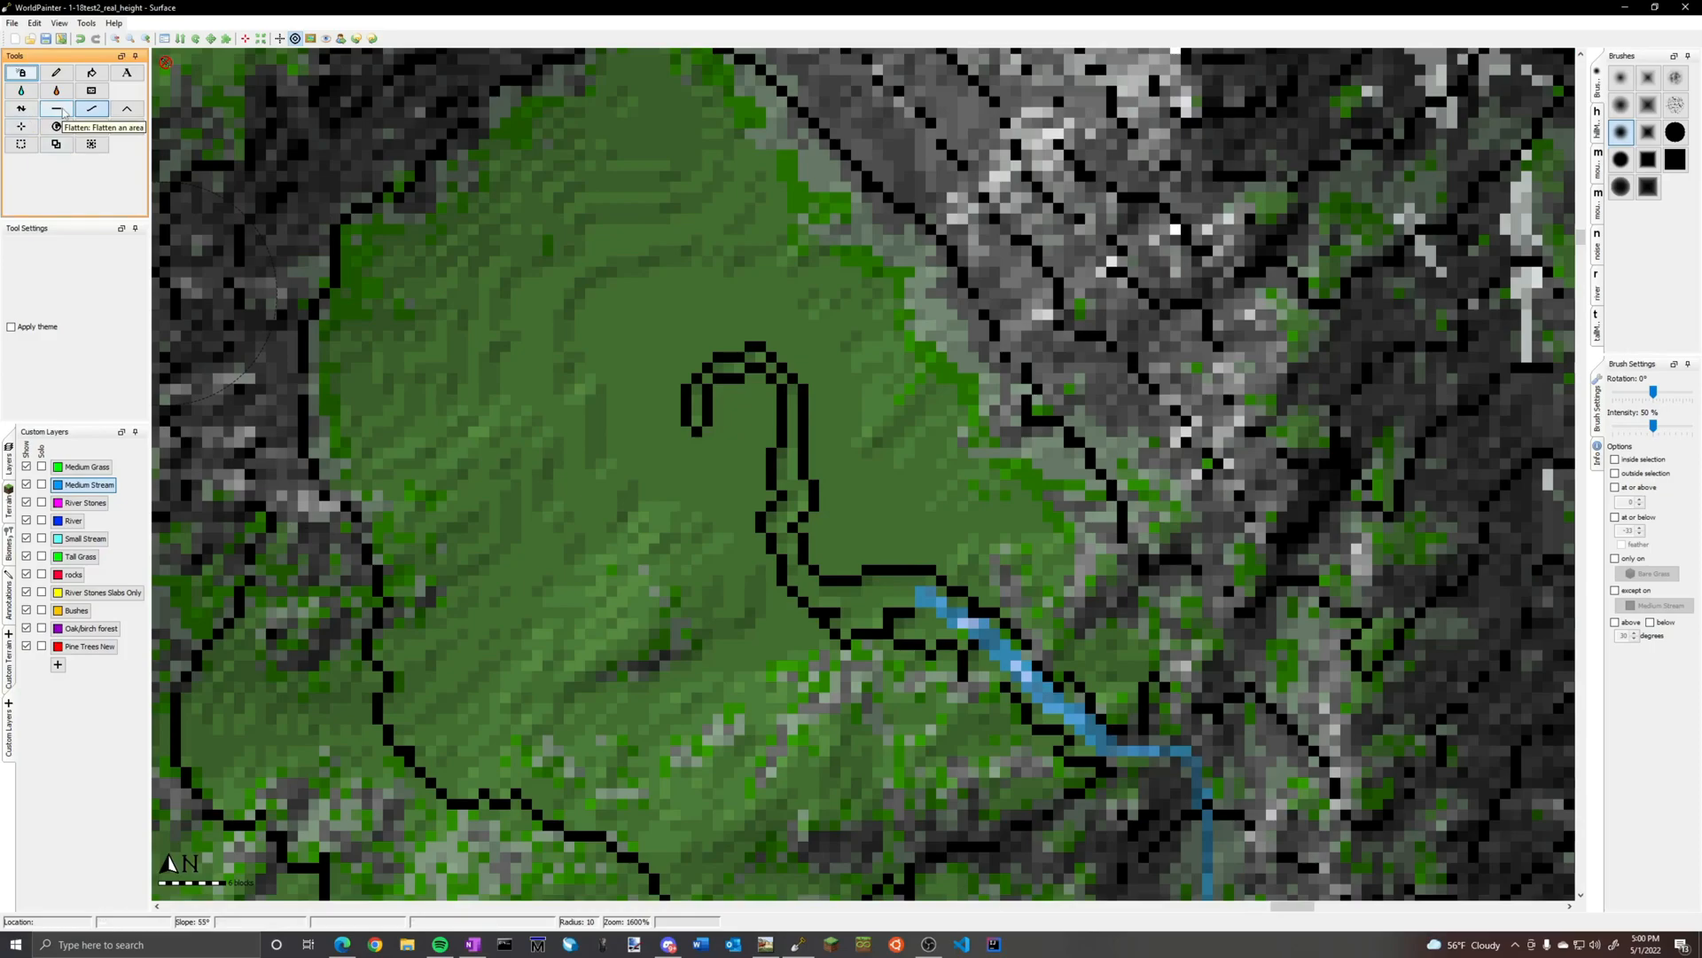
pyautogui.moveTo(540, 426)
pyautogui.mouseDown()
pyautogui.moveTo(589, 301)
pyautogui.moveTo(709, 284)
pyautogui.moveTo(784, 479)
pyautogui.moveTo(880, 551)
pyautogui.moveTo(829, 546)
pyautogui.moveTo(840, 436)
pyautogui.moveTo(748, 537)
pyautogui.moveTo(647, 596)
pyautogui.moveTo(659, 583)
pyautogui.mouseUp()
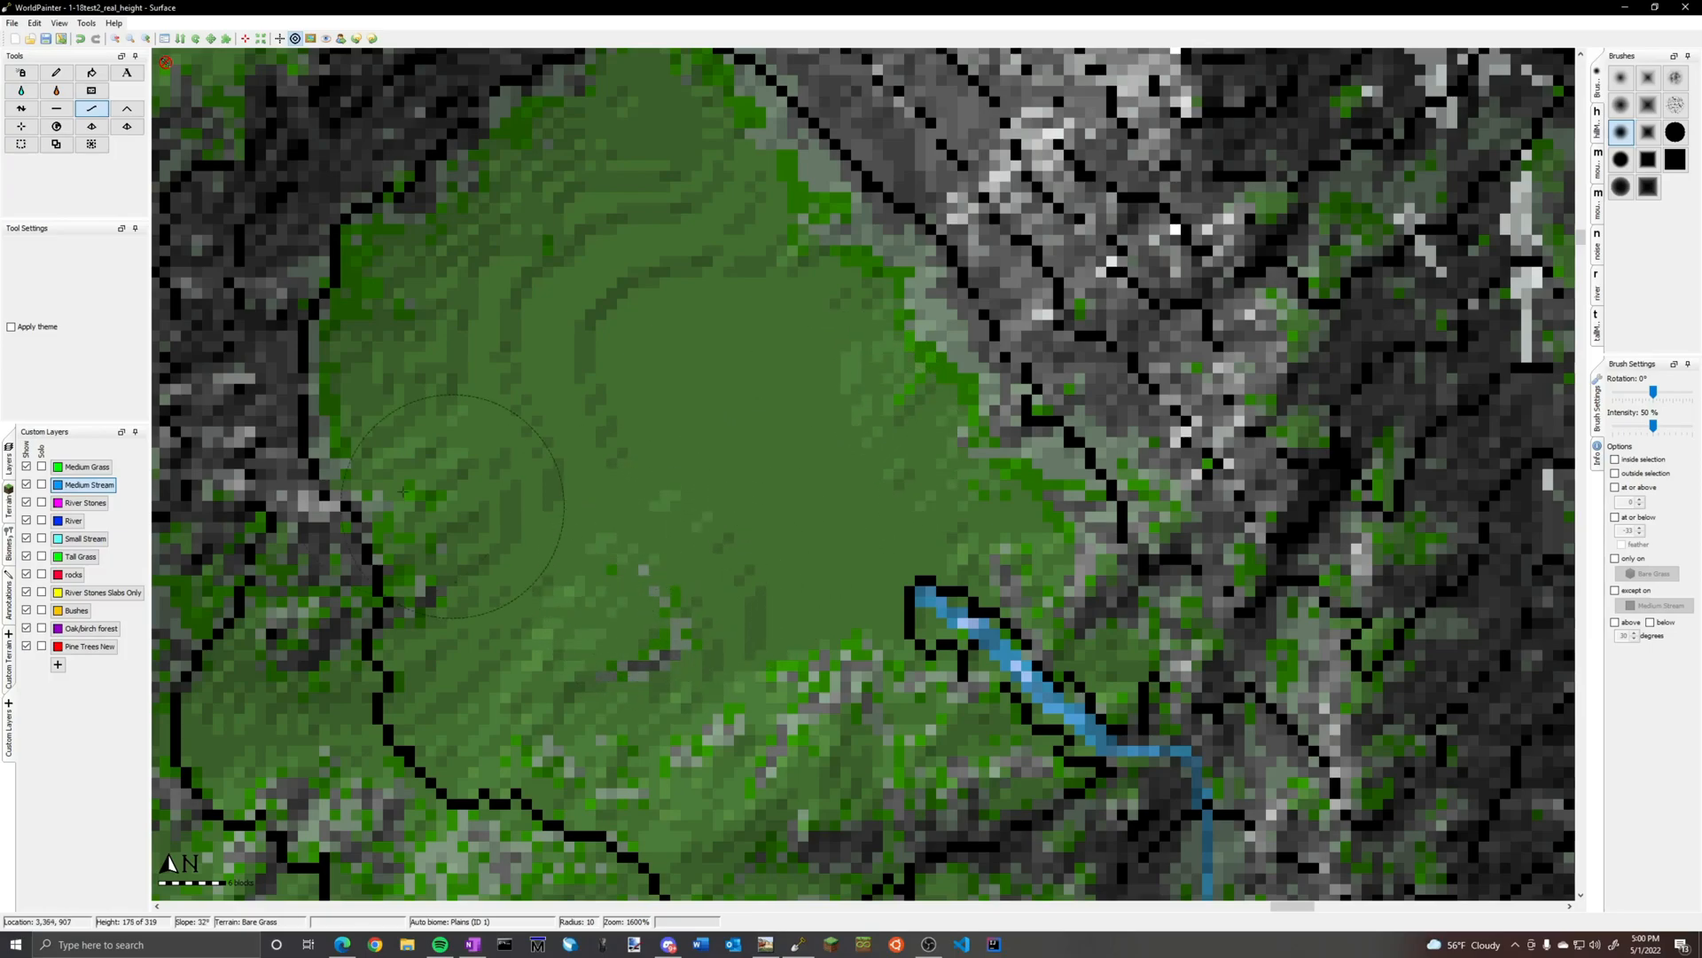
# Paint Bare Grass over the grey specks in the southern part of the smoothed basin
pyautogui.click(56, 72)
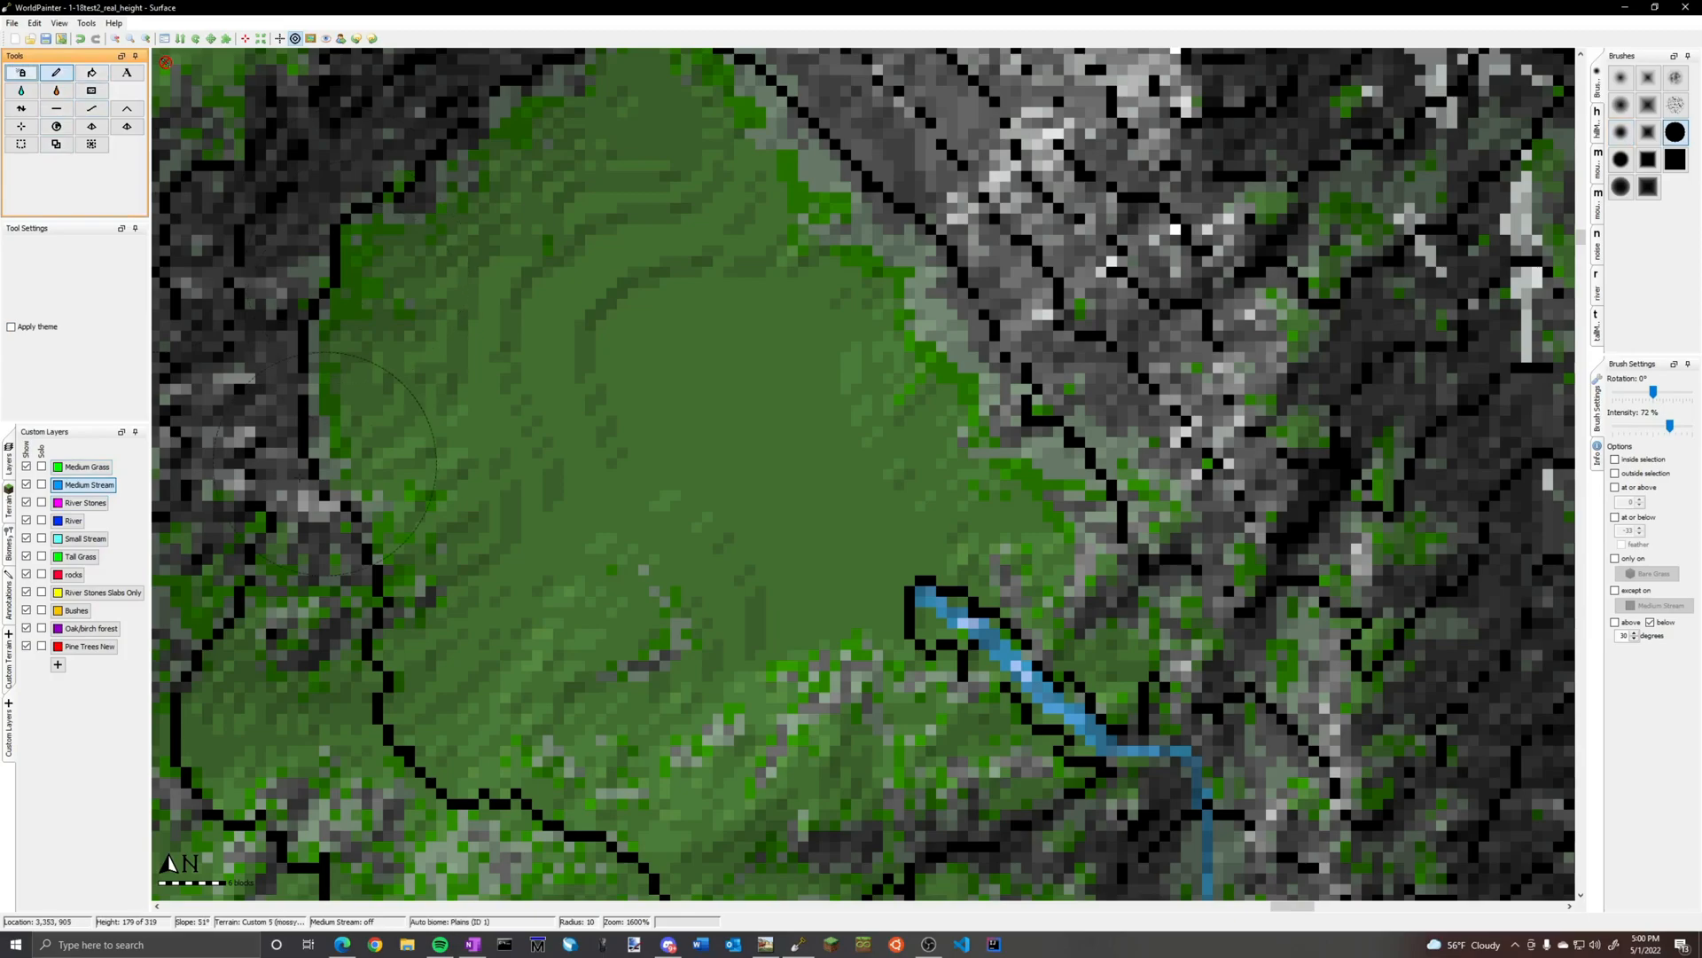
pyautogui.click(9, 501)
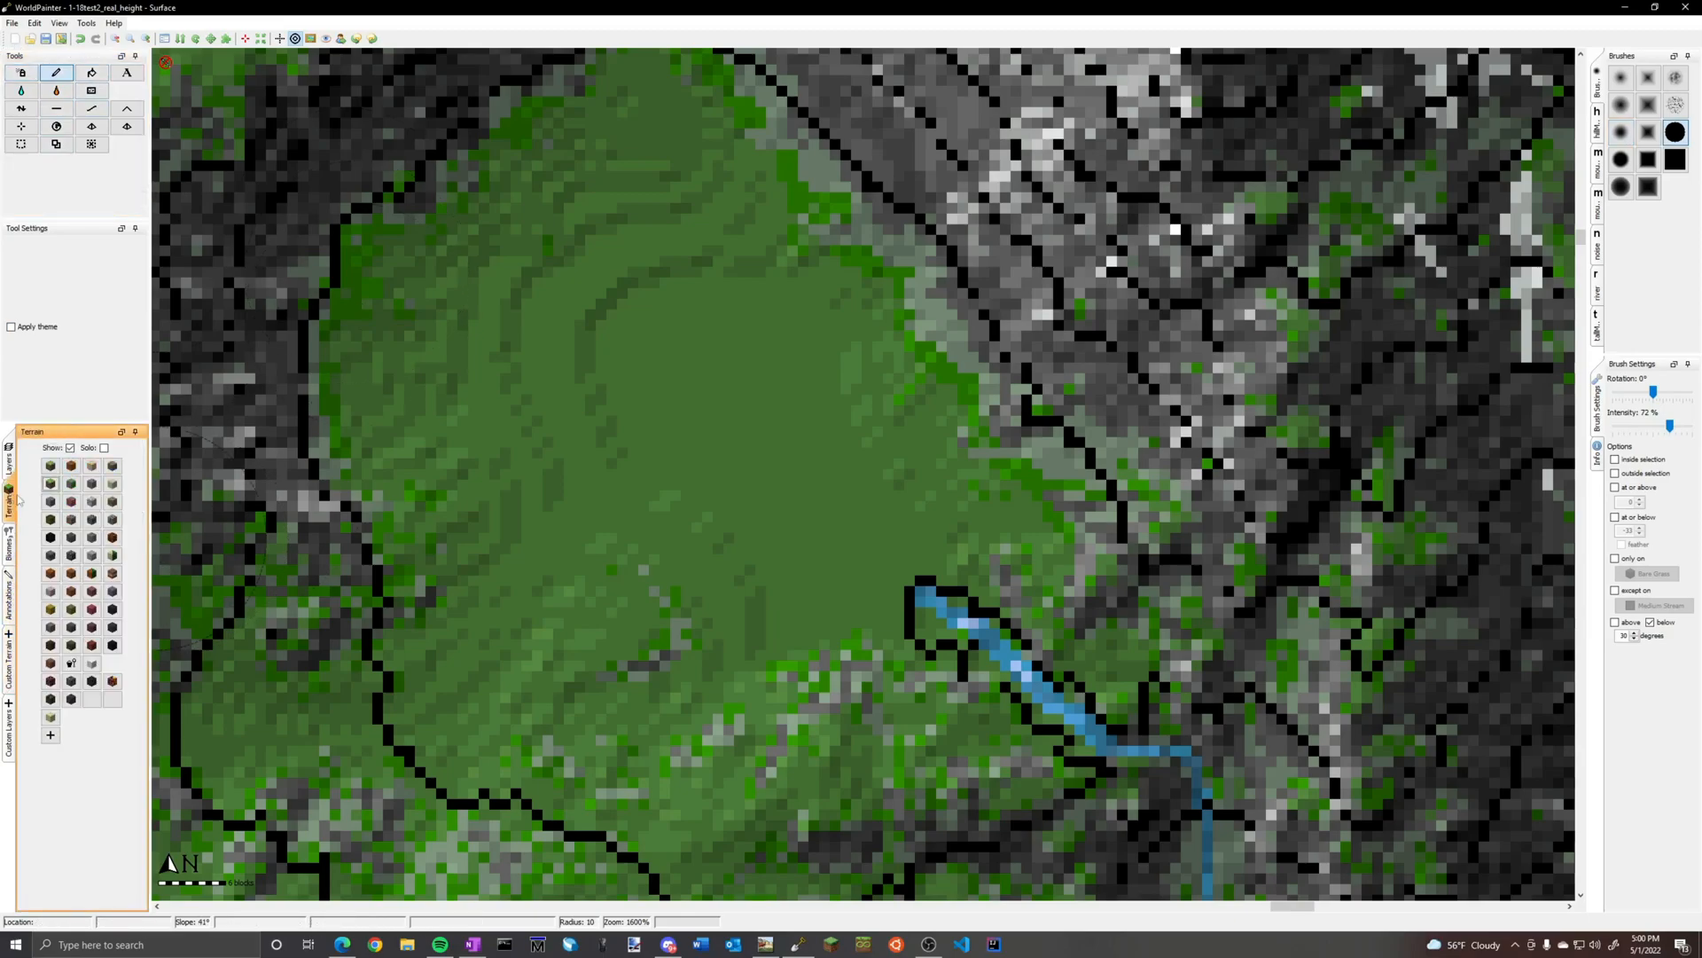
pyautogui.click(51, 484)
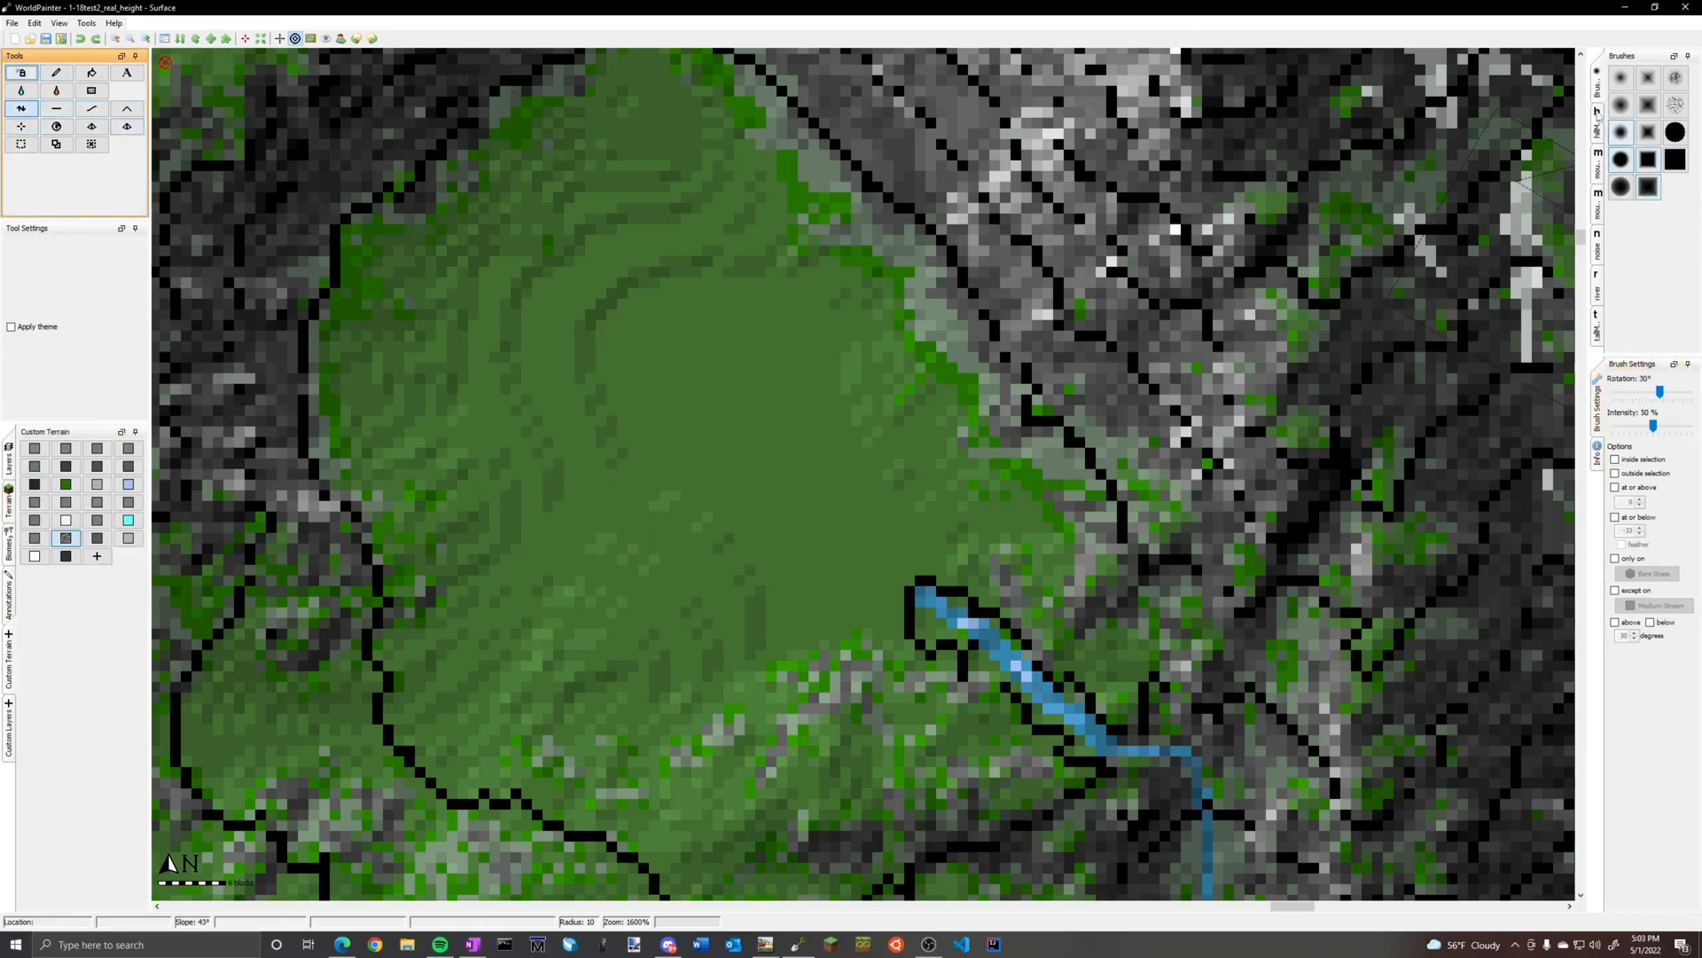
# Raise a ridge running northwest to southeast across the basin with a mountainRange brush rotated to -45° at 50% intensity
pyautogui.click(1599, 164)
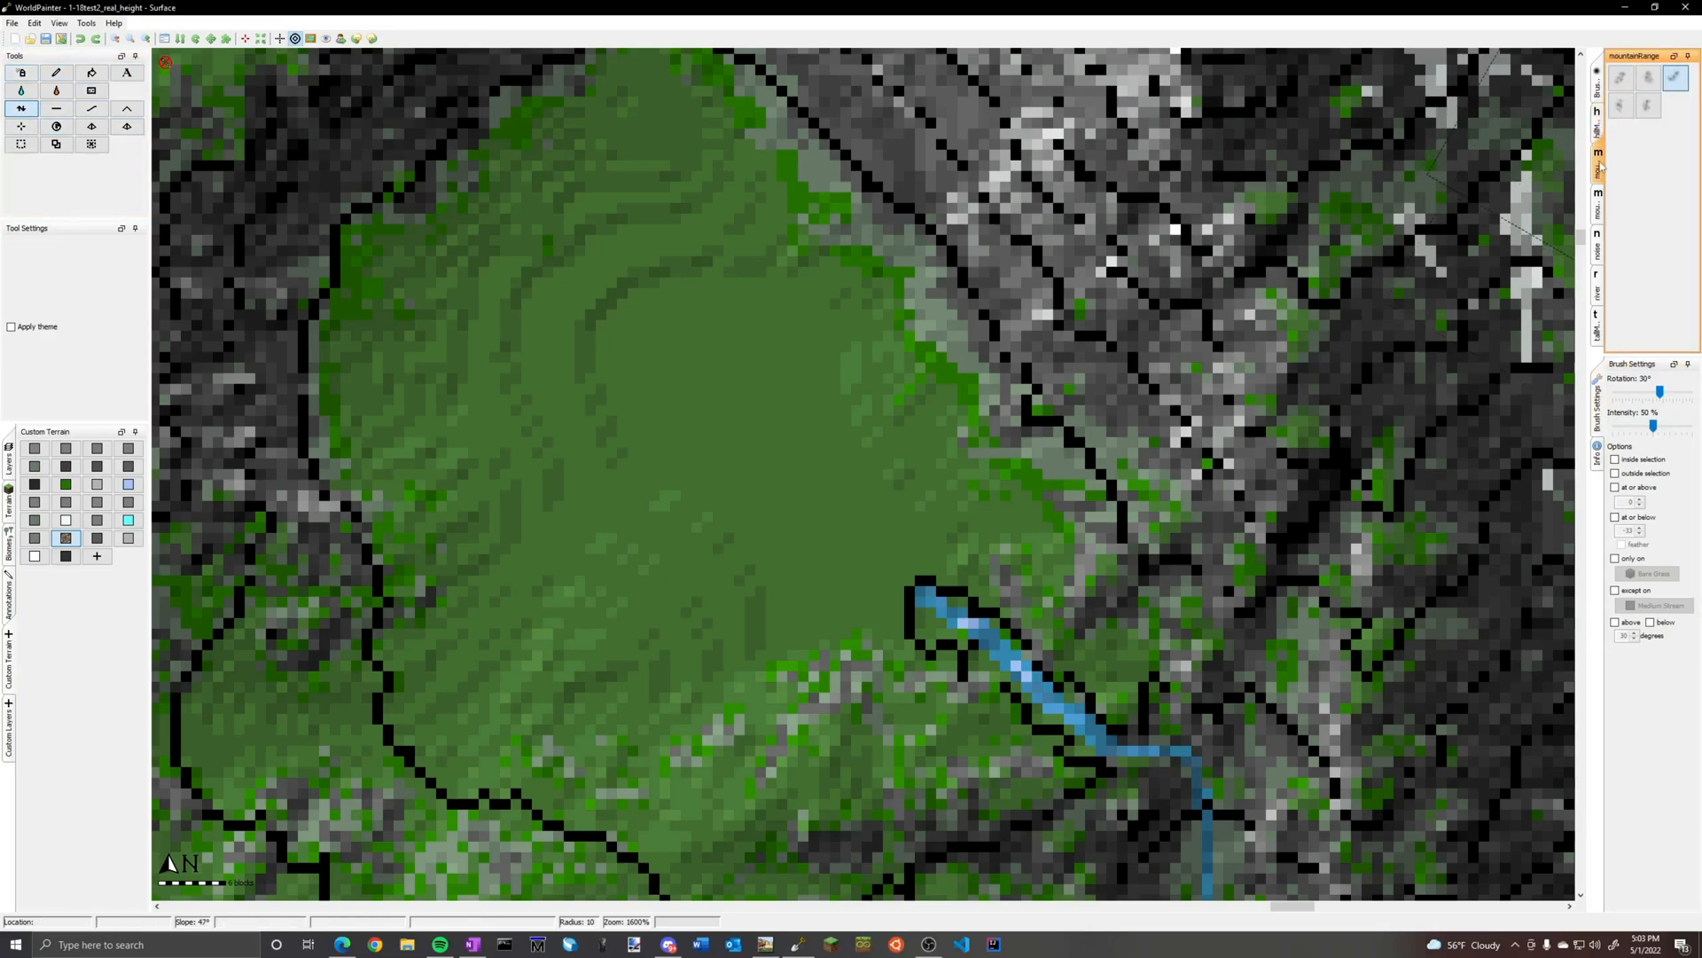
pyautogui.keyDown('alt'); pyautogui.scroll(-2, 686, 432); pyautogui.keyUp('alt')
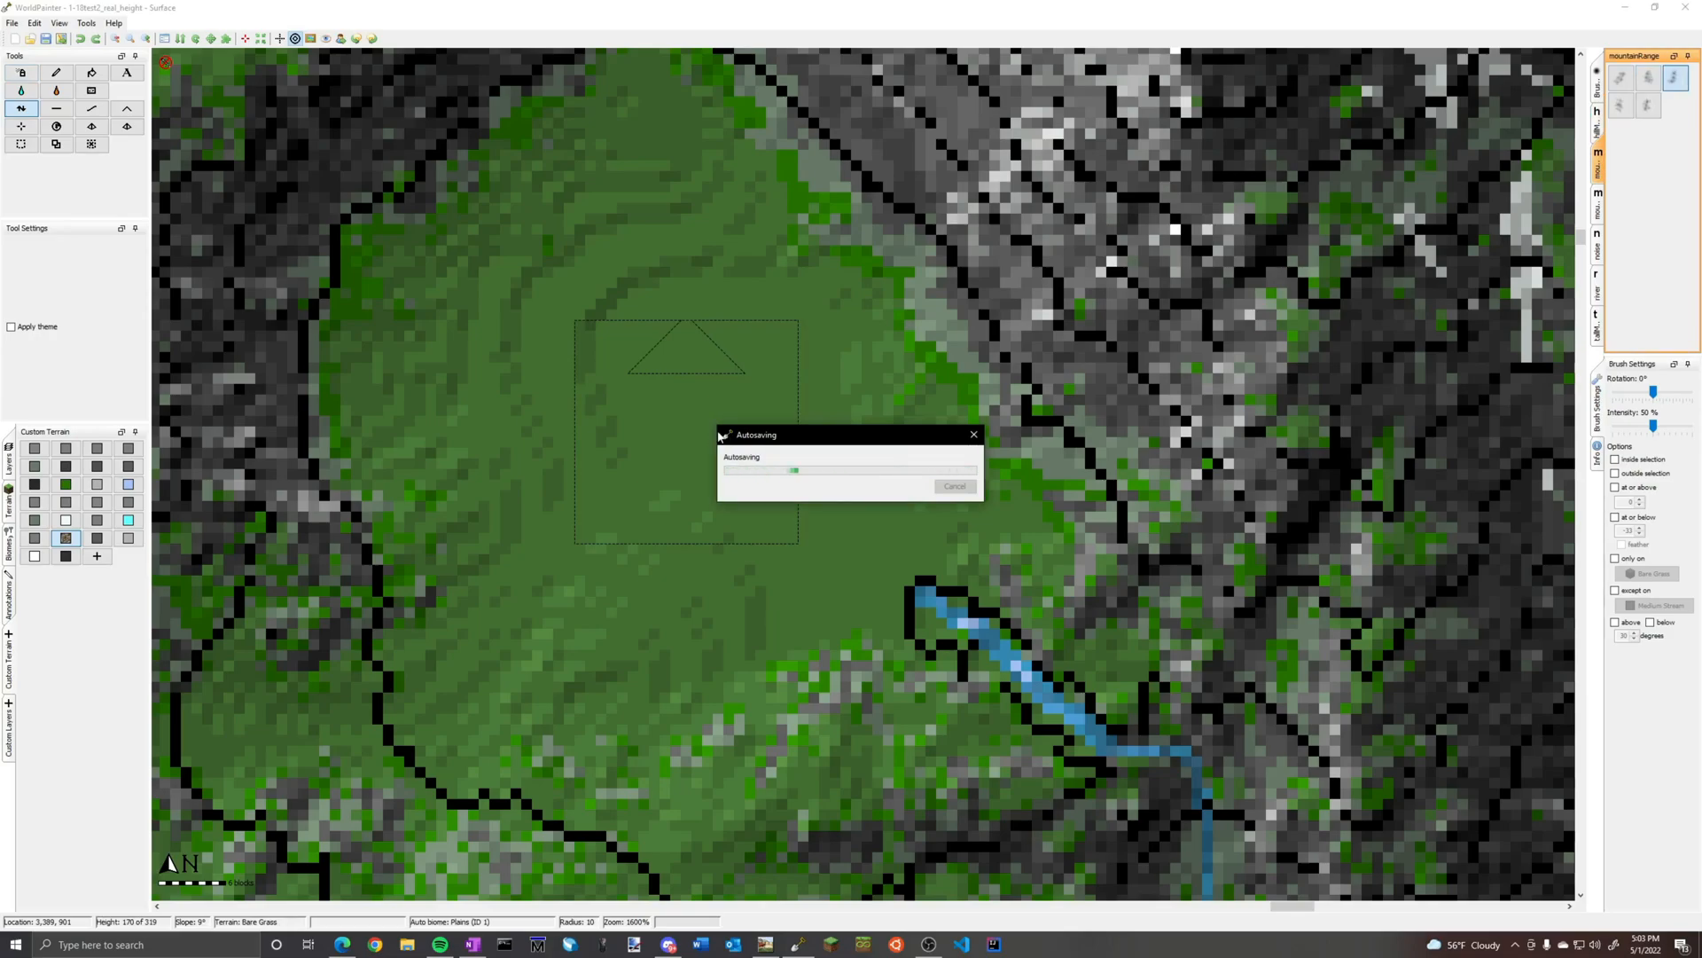
pyautogui.keyDown('alt'); pyautogui.scroll(-3, 747, 464); pyautogui.keyUp('alt')
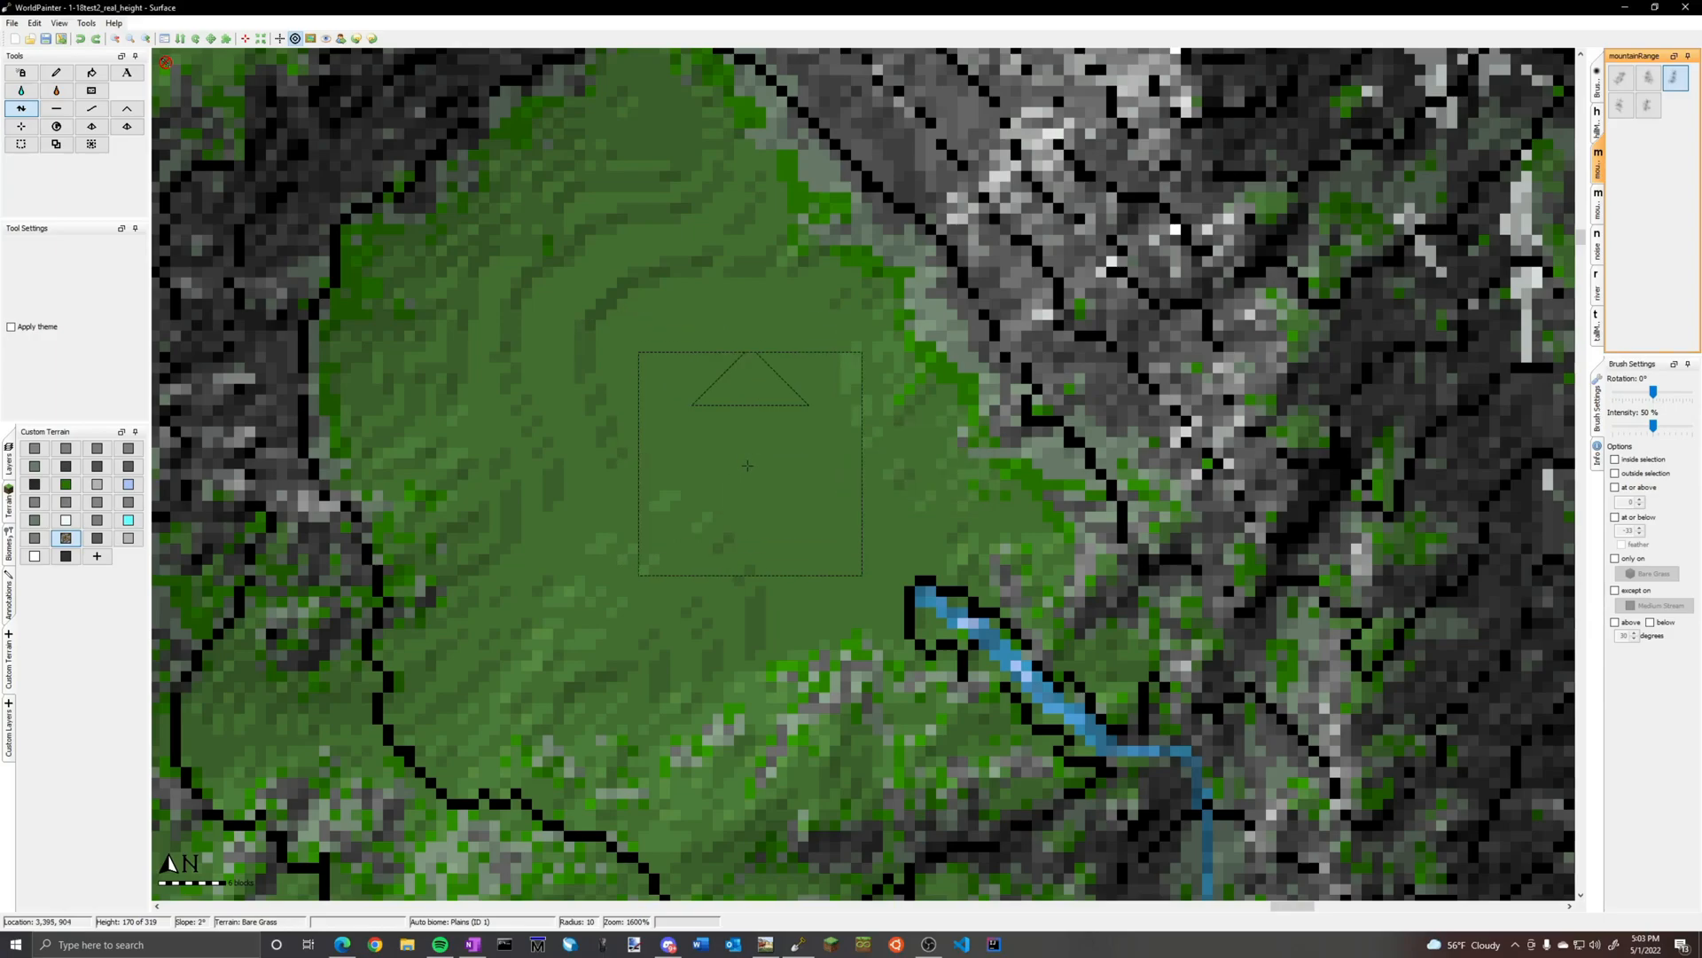
pyautogui.scroll(7, 748, 465)
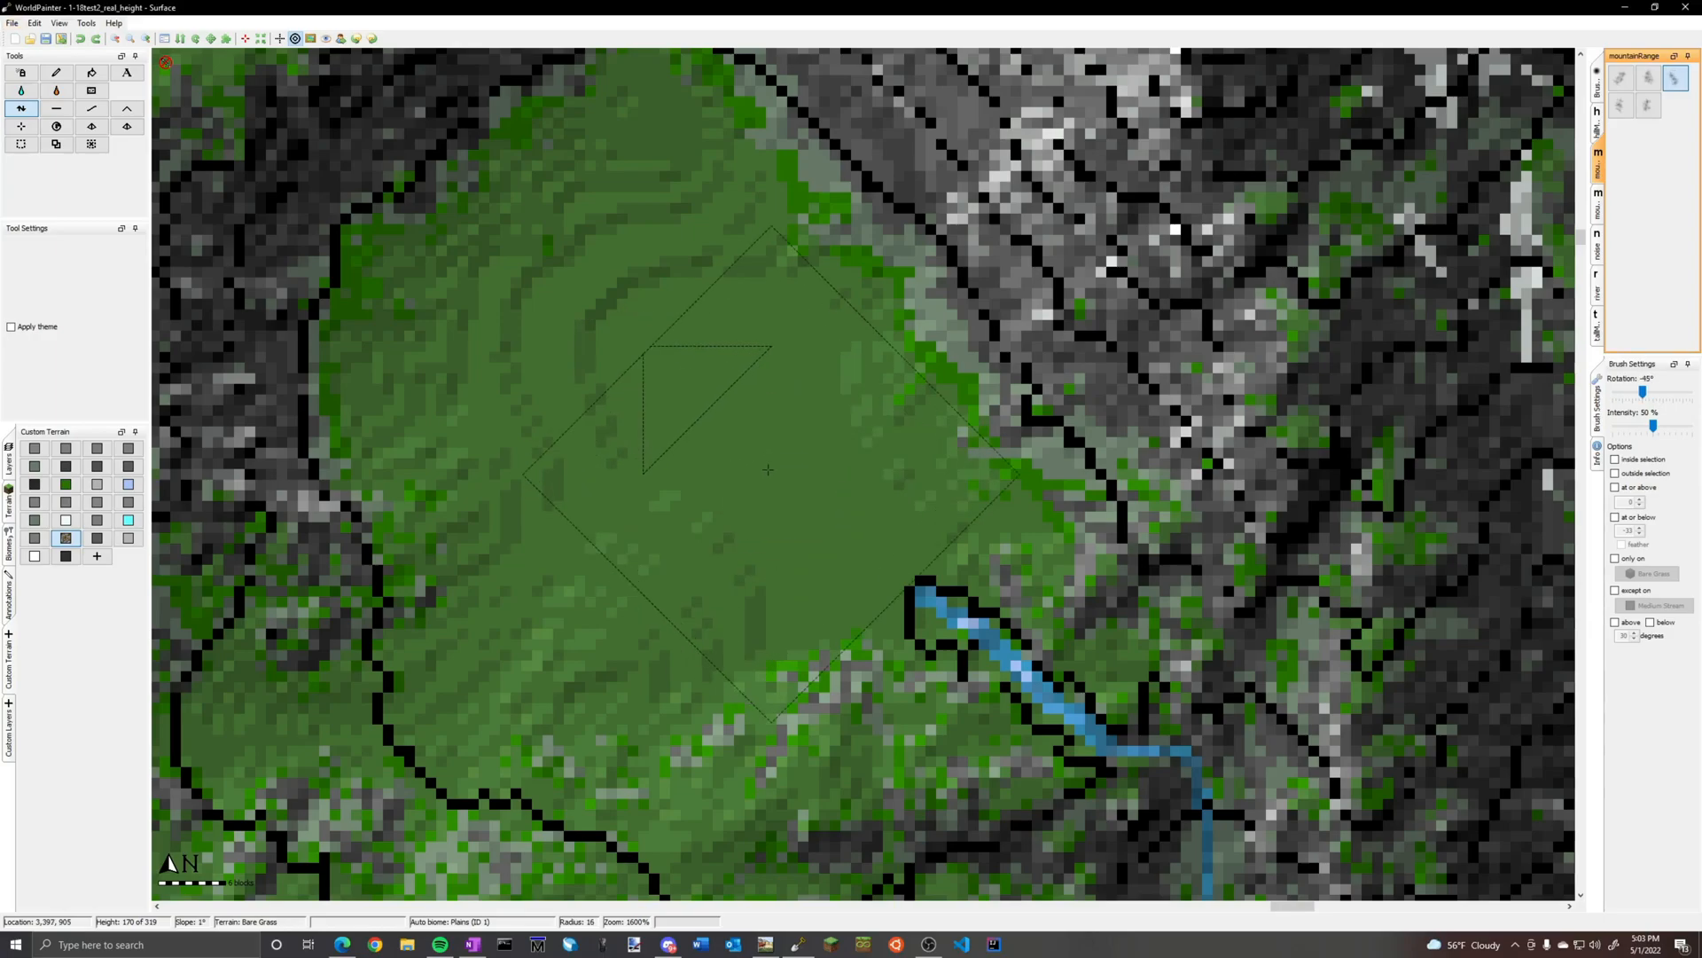
pyautogui.moveTo(766, 452)
pyautogui.mouseDown()
pyautogui.moveTo(771, 429)
pyautogui.moveTo(780, 454)
pyautogui.moveTo(709, 340)
pyautogui.moveTo(753, 451)
pyautogui.mouseUp()
pyautogui.keyDown('alt'); pyautogui.scroll(-4, 754, 450); pyautogui.keyUp('alt')
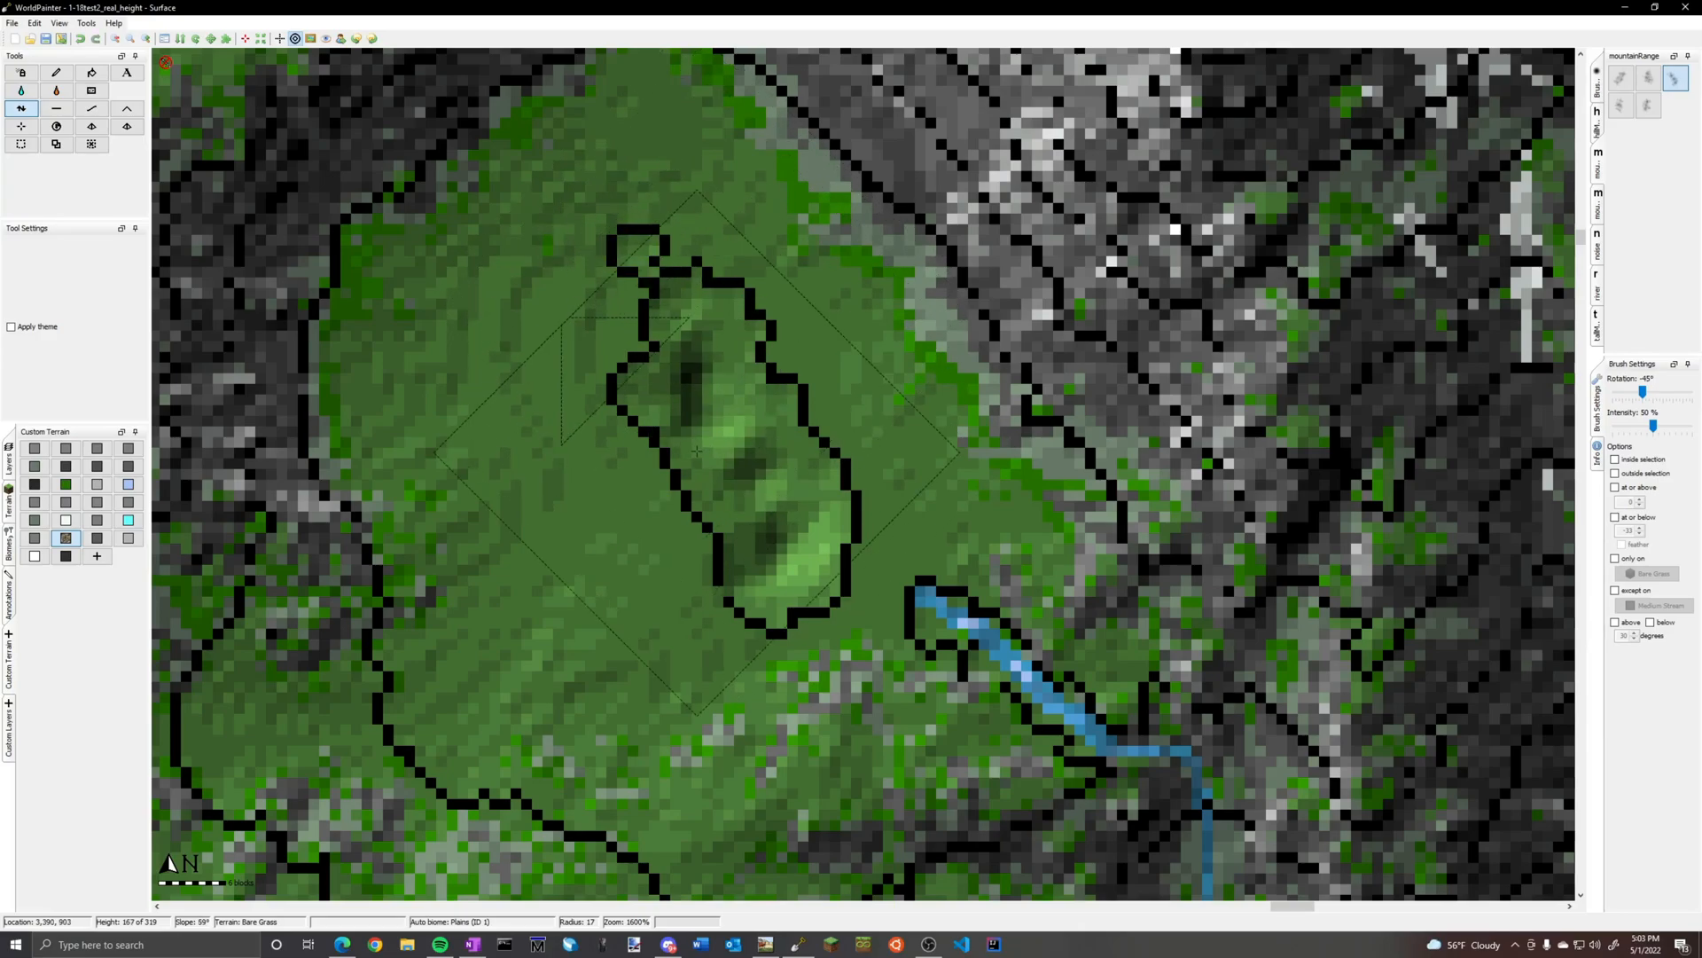
# Raise a second ridge branching southwest from the first and extend their northern tip with the brush at -15° and radius 9
pyautogui.moveTo(654, 498); pyautogui.dragTo(609, 578)
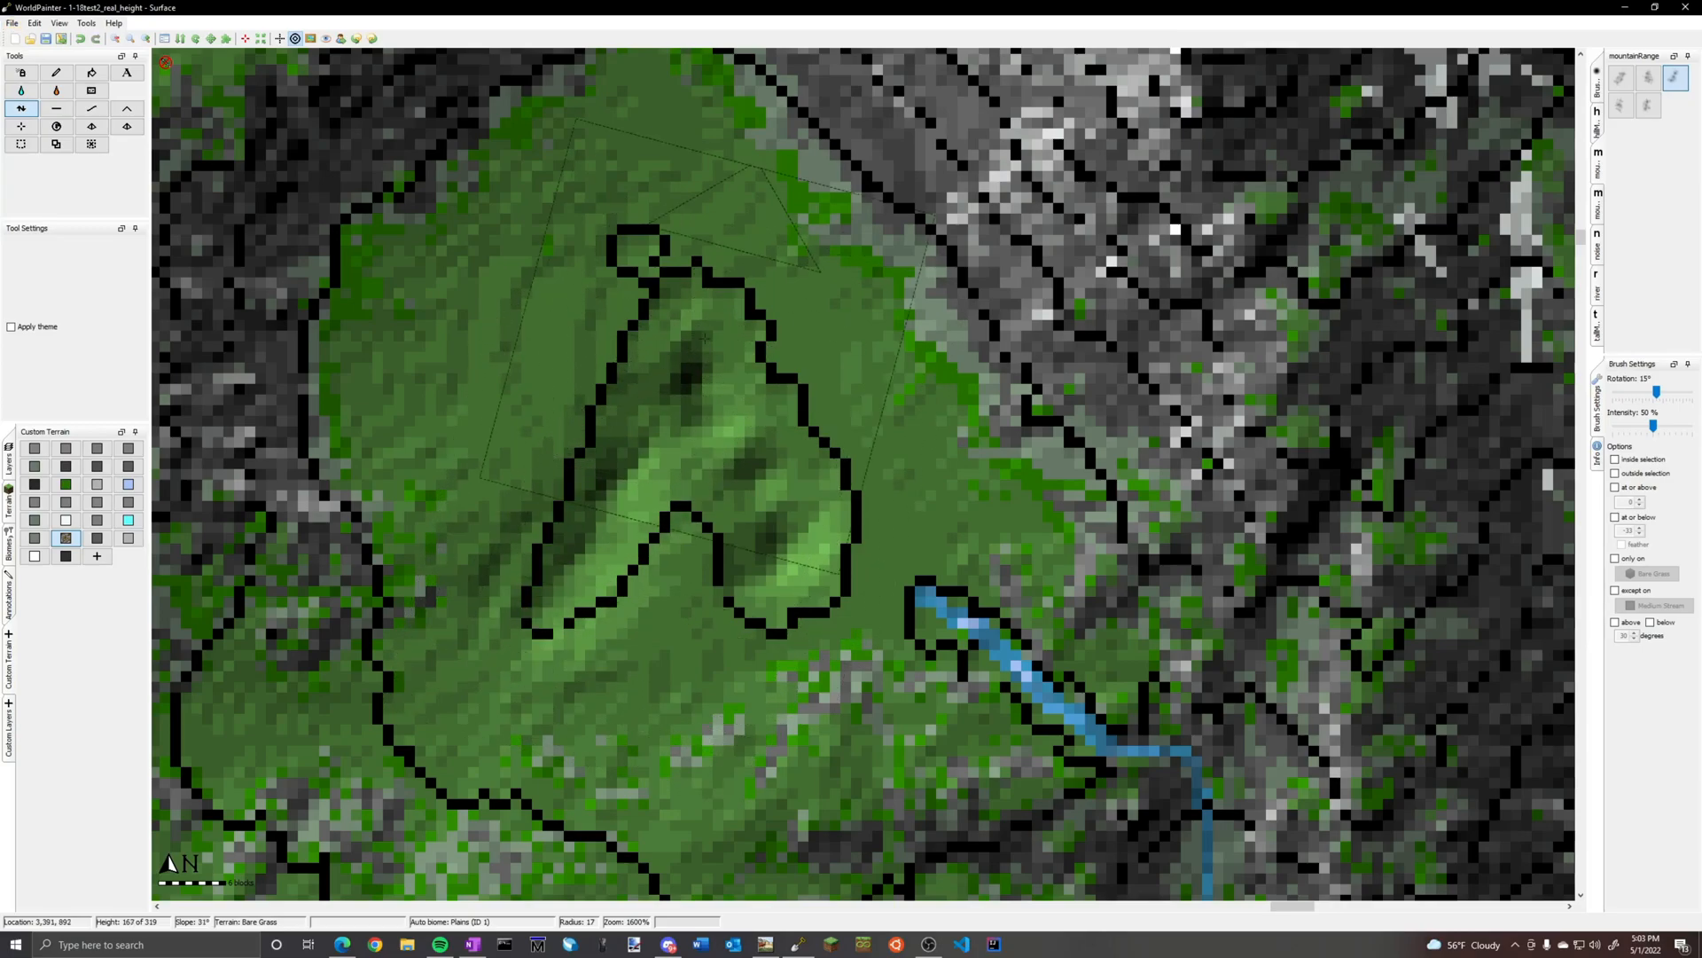
pyautogui.scroll(-4, 660, 304)
pyautogui.scroll(-2, 661, 303)
pyautogui.keyDown('alt'); pyautogui.scroll(-2, 660, 305); pyautogui.keyUp('alt')
pyautogui.moveTo(661, 304); pyautogui.dragTo(663, 275)
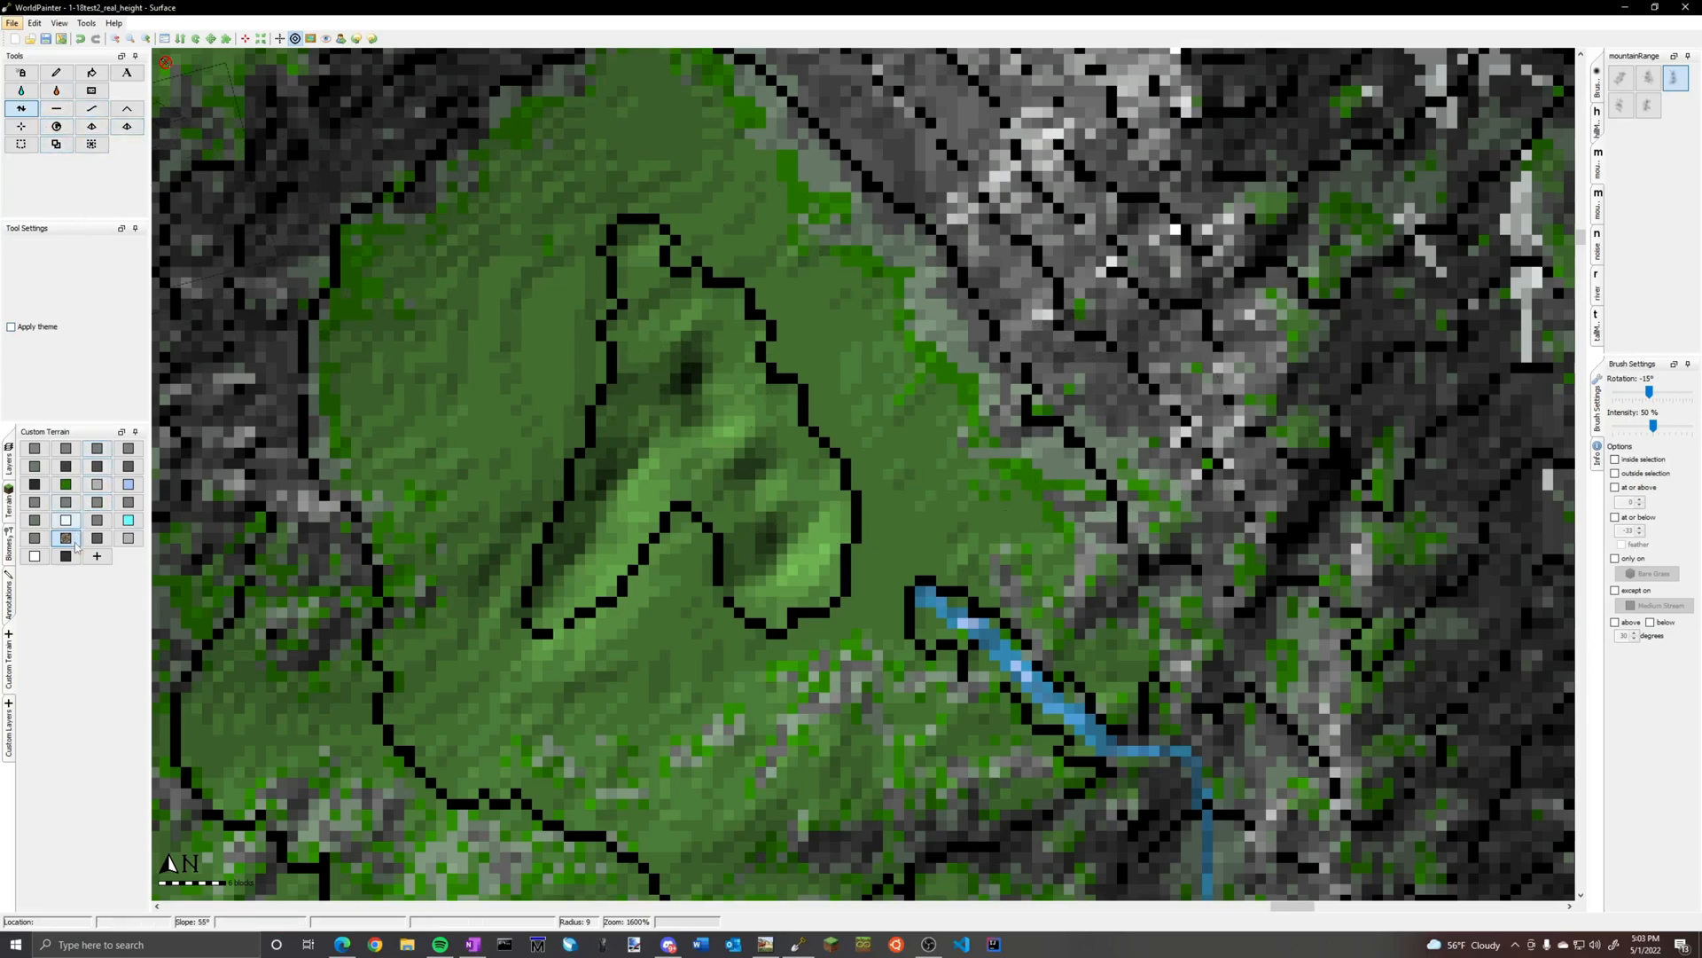
# Paint the whole sculpted hollow in the basin with the wet sediment-like terrain Custom 22 at radius 9
pyautogui.click(82, 576)
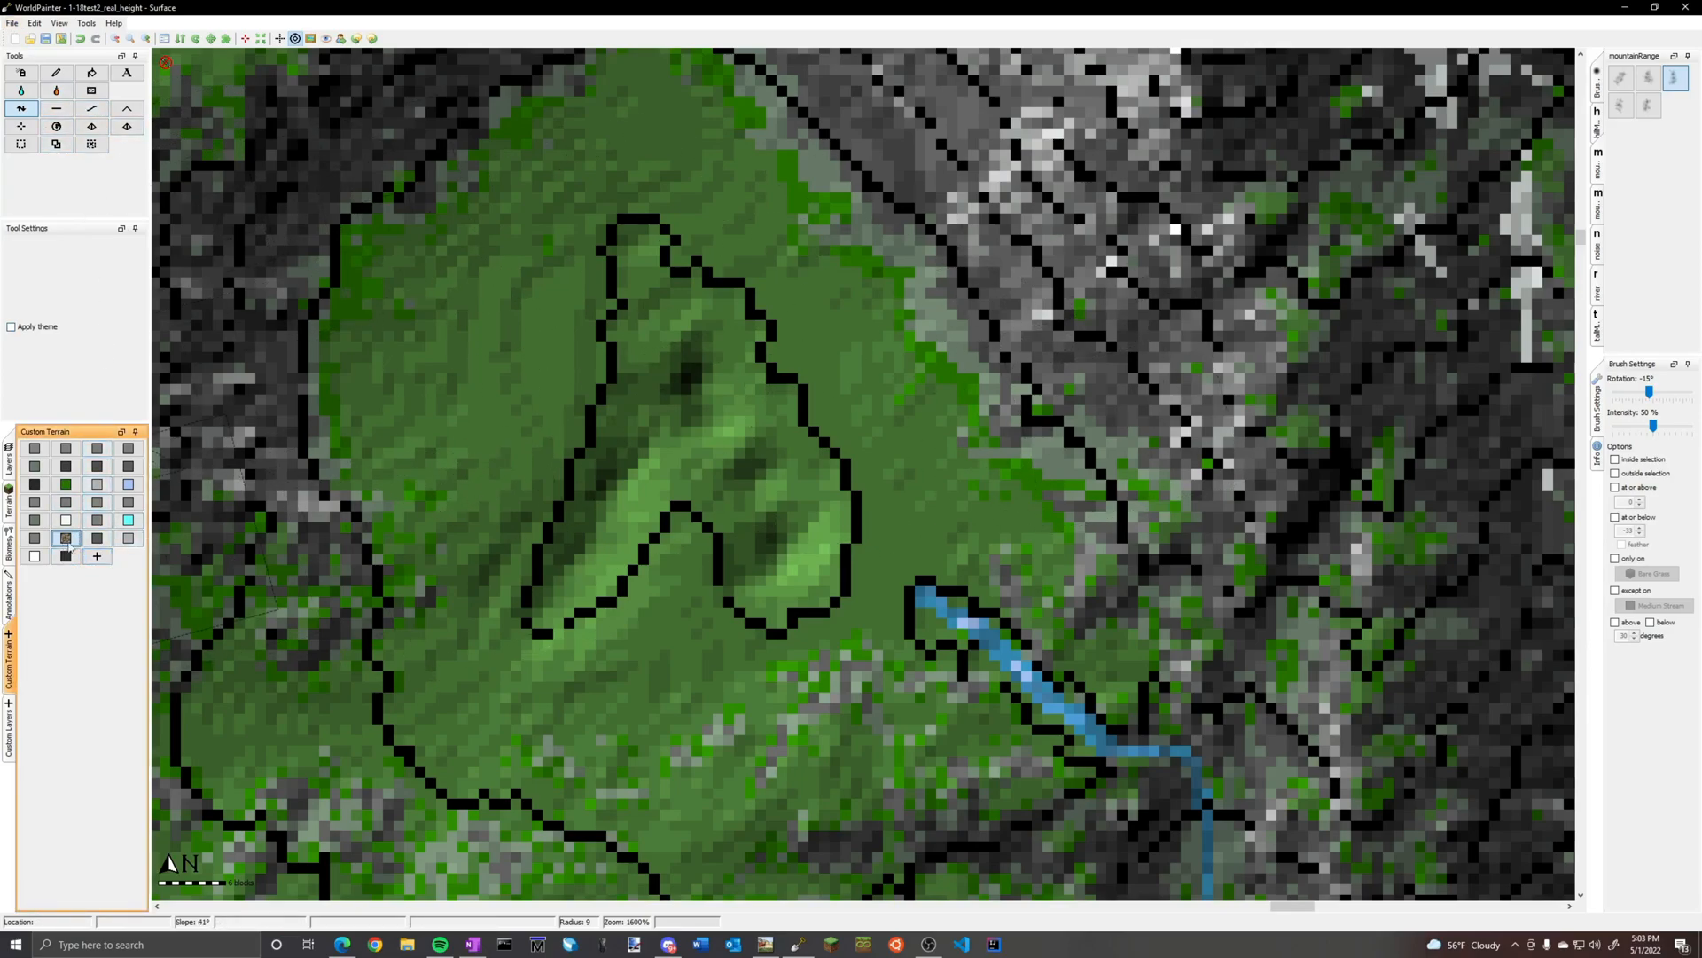
pyautogui.click(1597, 86)
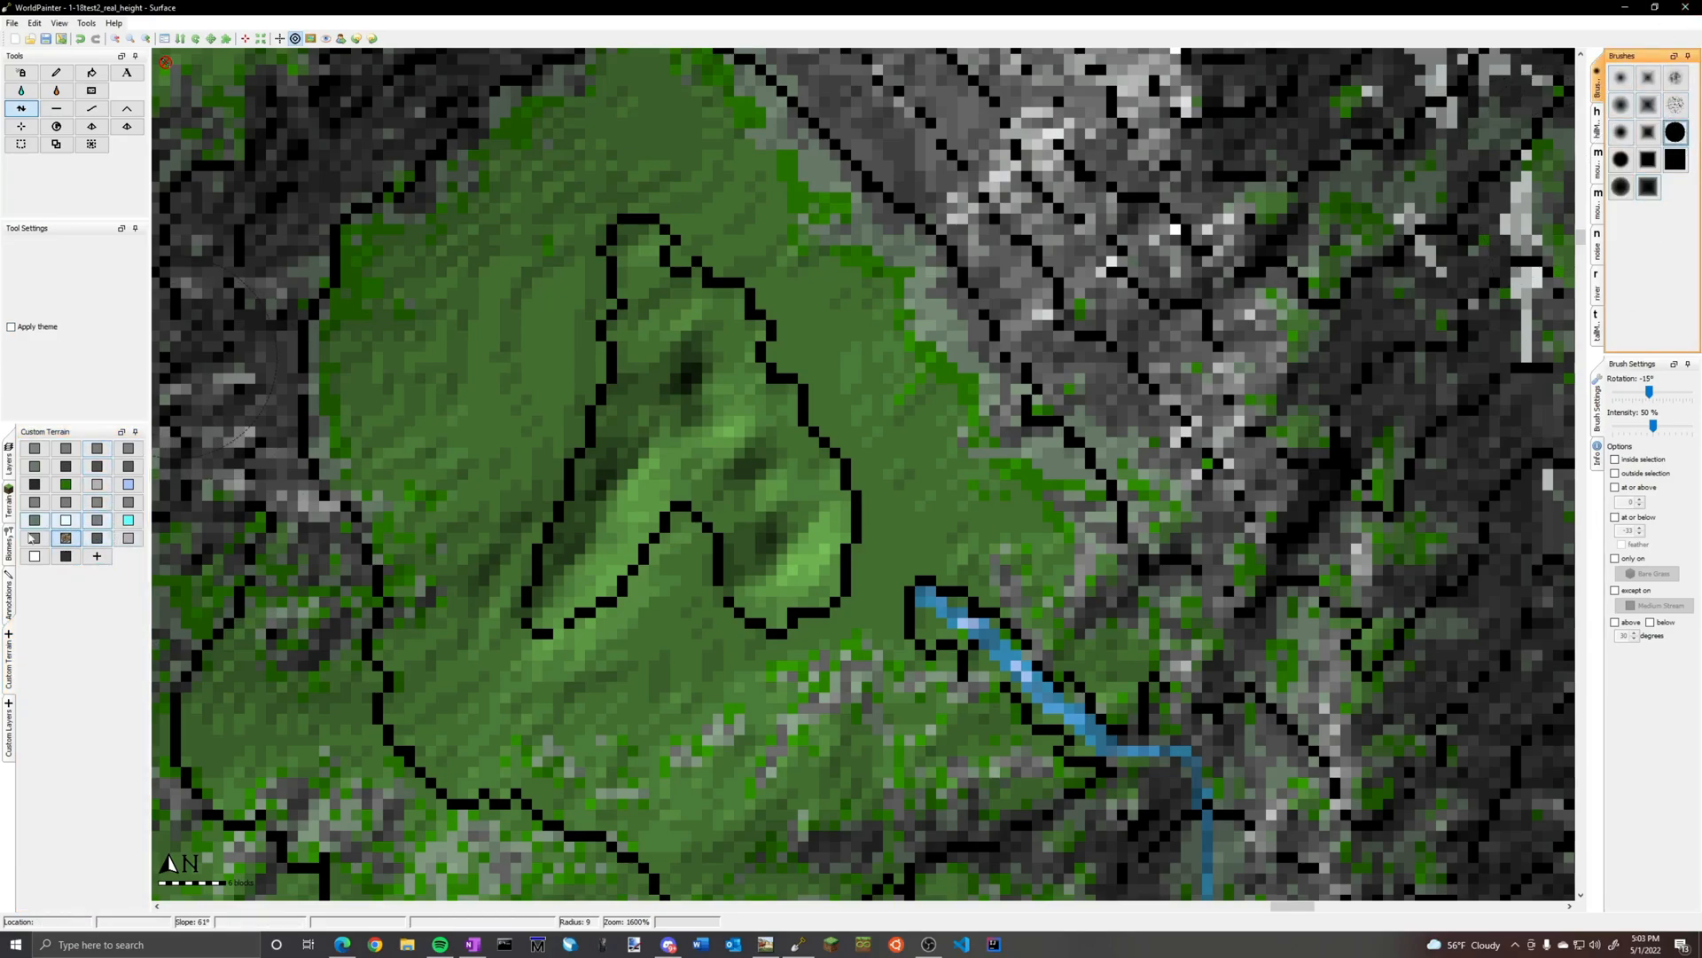
pyautogui.click(7, 512)
pyautogui.click(9, 548)
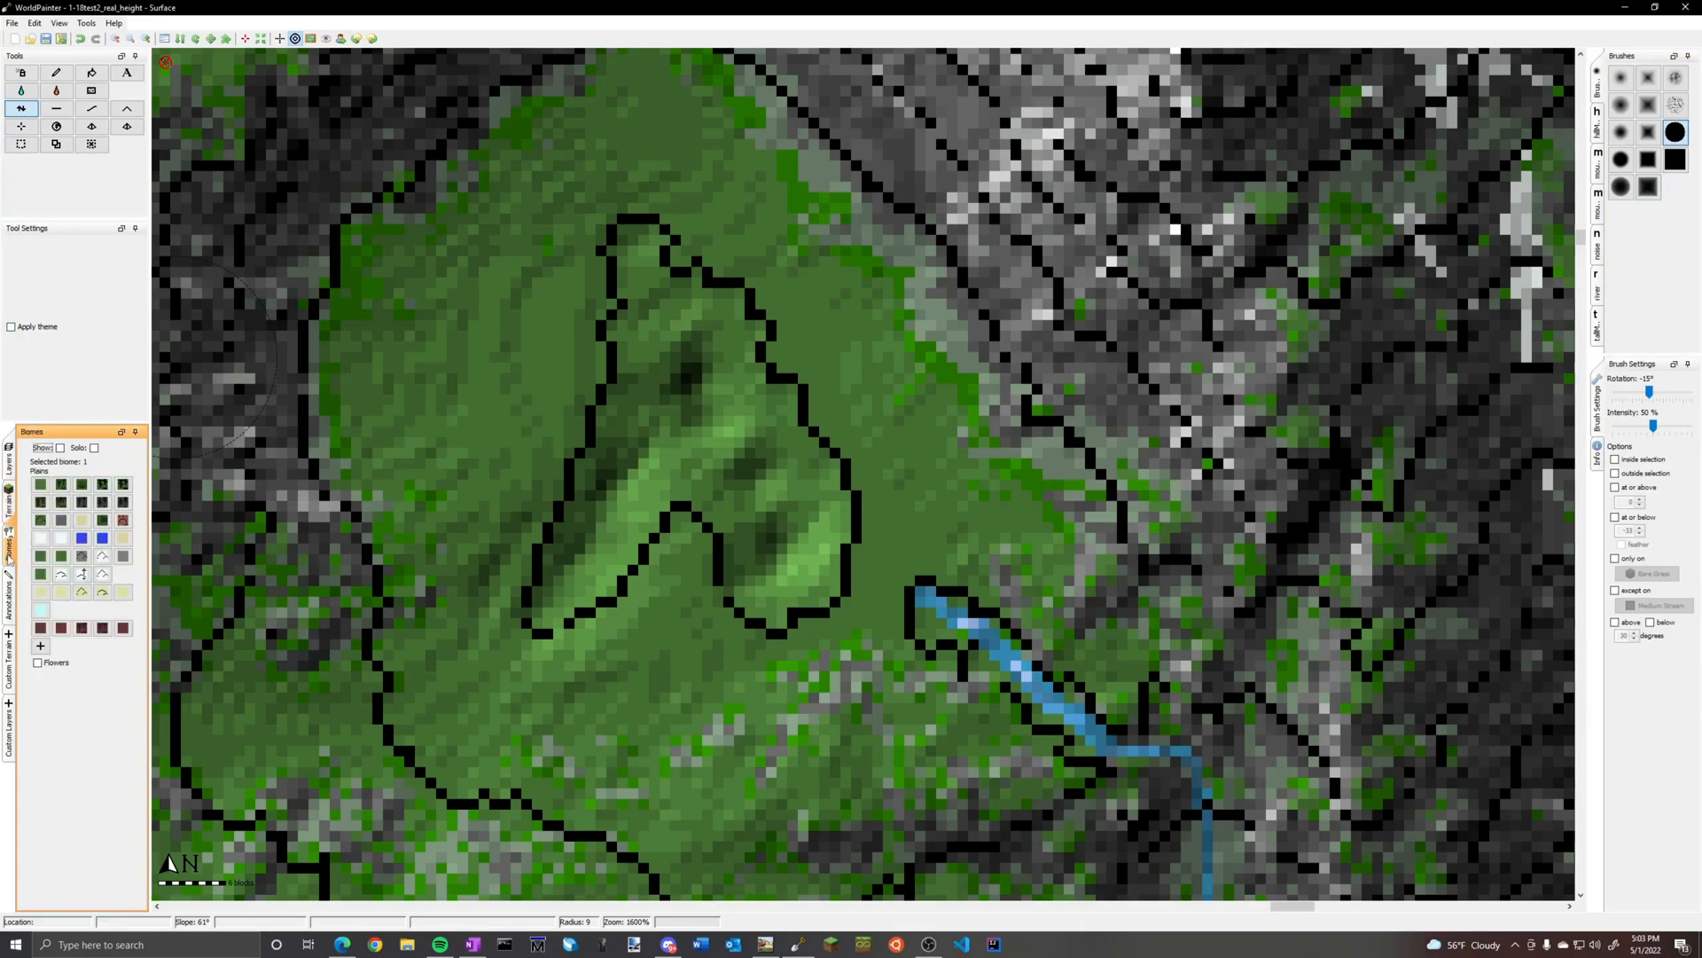
pyautogui.click(11, 601)
pyautogui.click(11, 505)
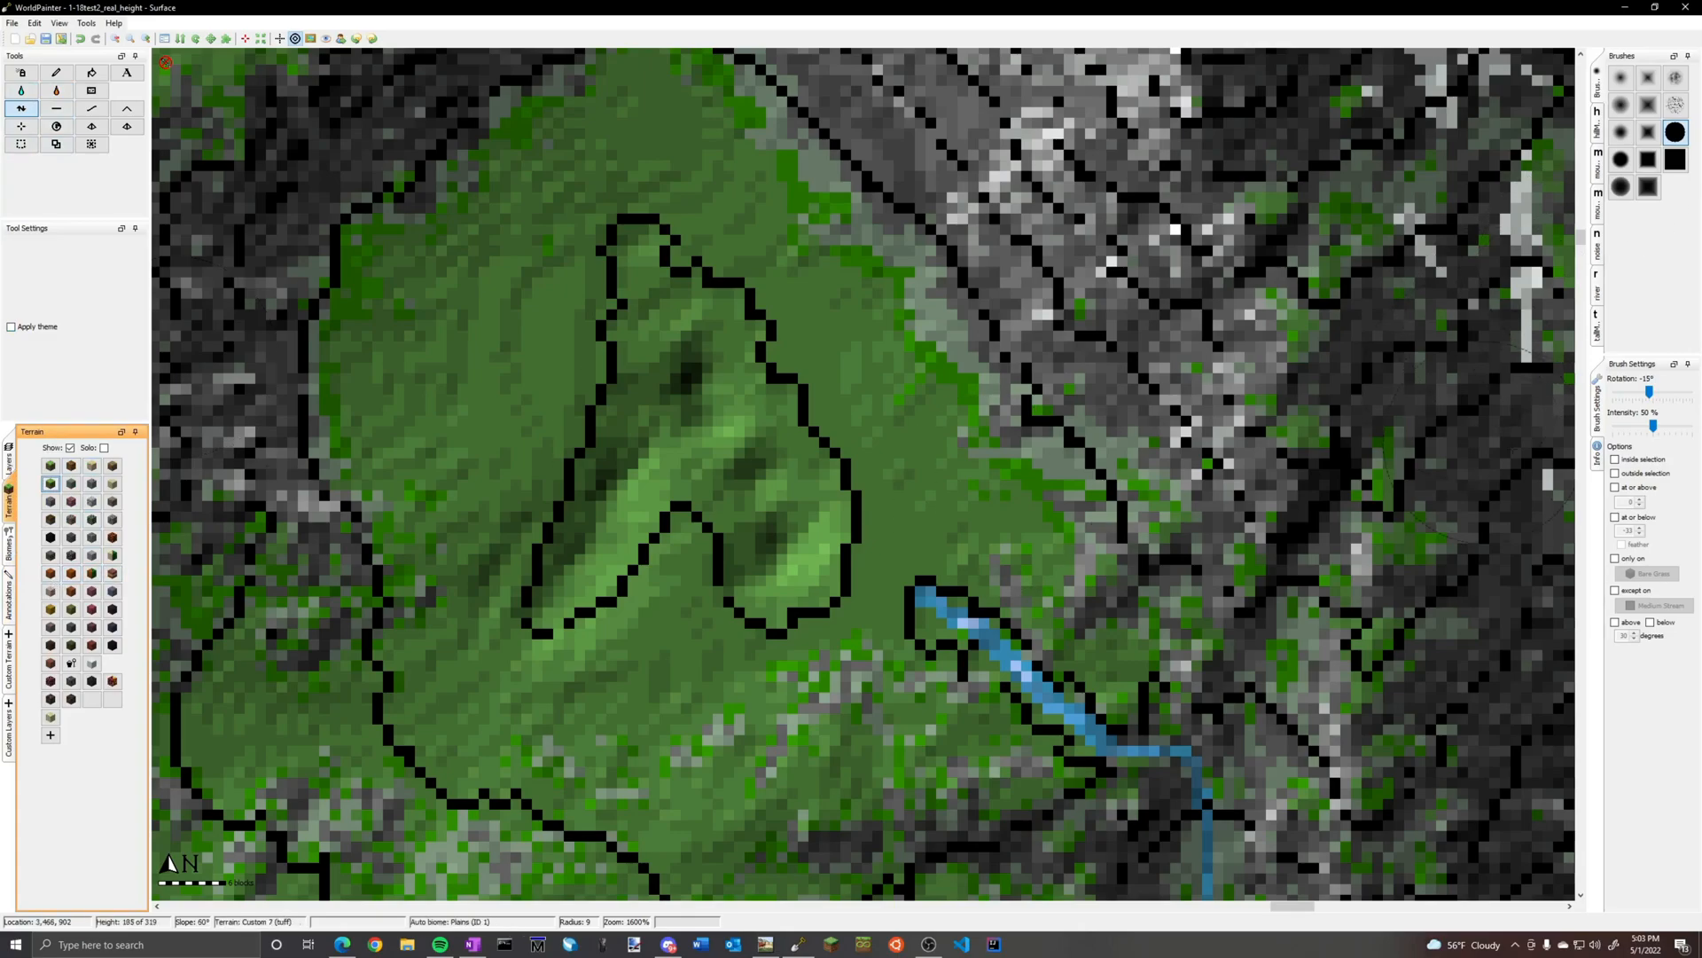
pyautogui.click(11, 732)
pyautogui.click(11, 665)
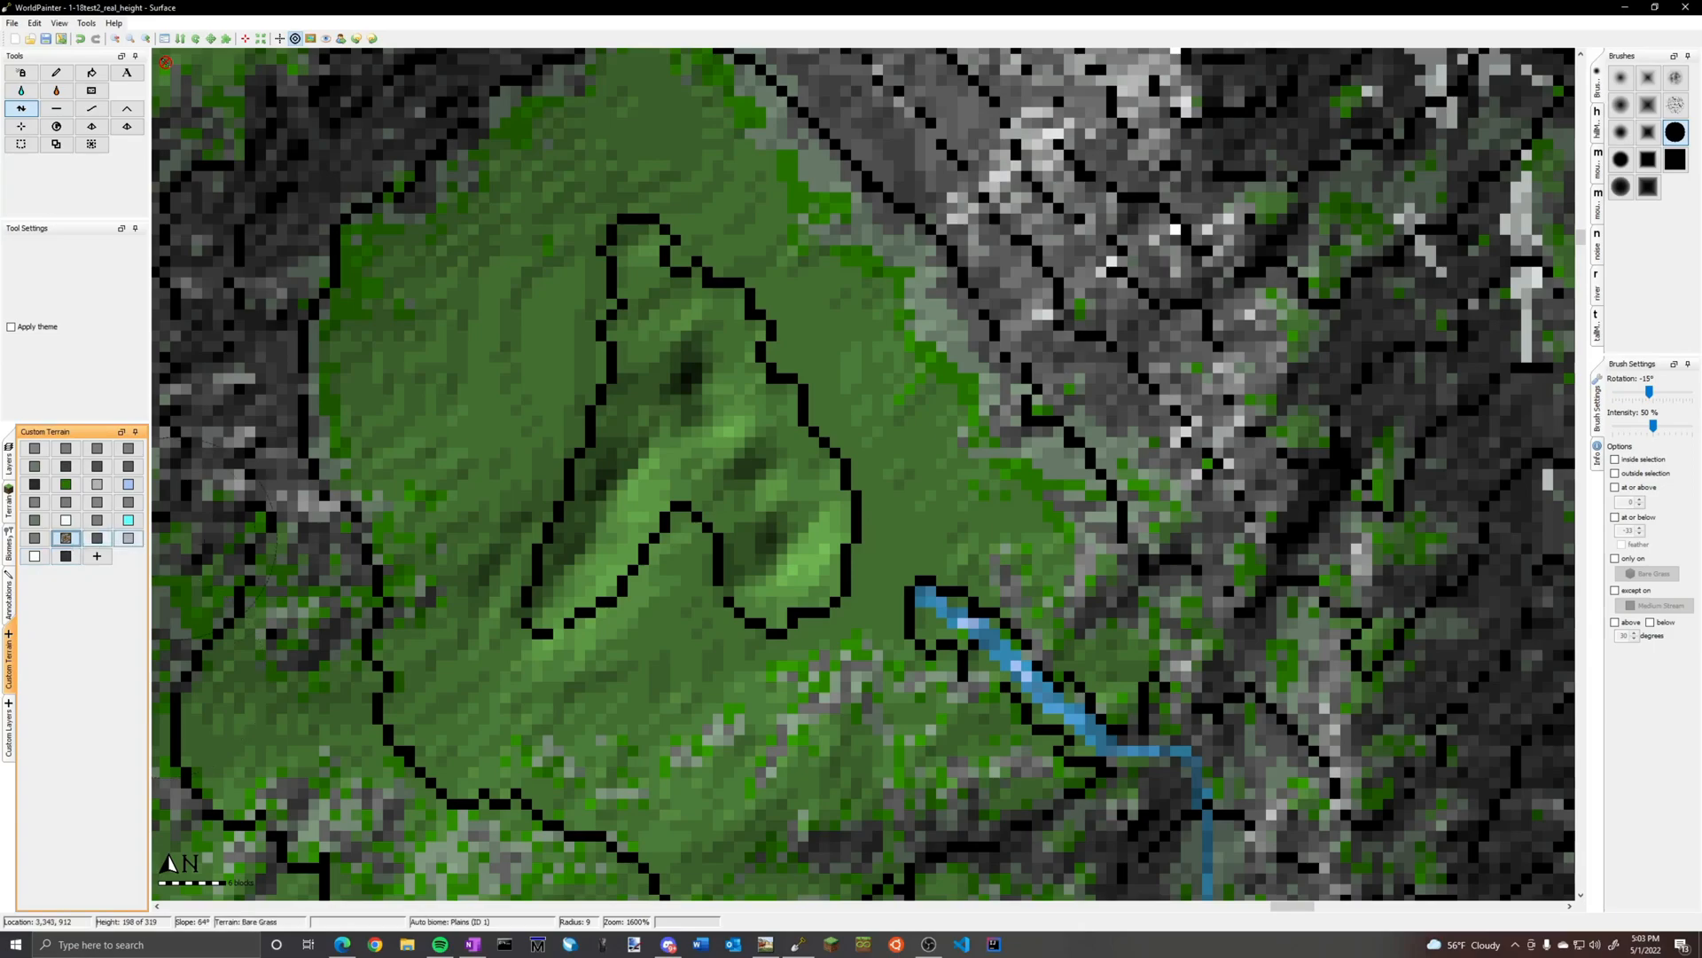
pyautogui.moveTo(771, 532)
pyautogui.mouseDown()
pyautogui.moveTo(704, 470)
pyautogui.moveTo(654, 455)
pyautogui.moveTo(567, 612)
pyautogui.moveTo(541, 523)
pyautogui.moveTo(647, 301)
pyautogui.moveTo(667, 297)
pyautogui.moveTo(762, 443)
pyautogui.moveTo(798, 576)
pyautogui.moveTo(847, 620)
pyautogui.moveTo(785, 472)
pyautogui.moveTo(864, 416)
pyautogui.moveTo(798, 373)
pyautogui.moveTo(616, 420)
pyautogui.mouseUp()
pyautogui.click(59, 75)
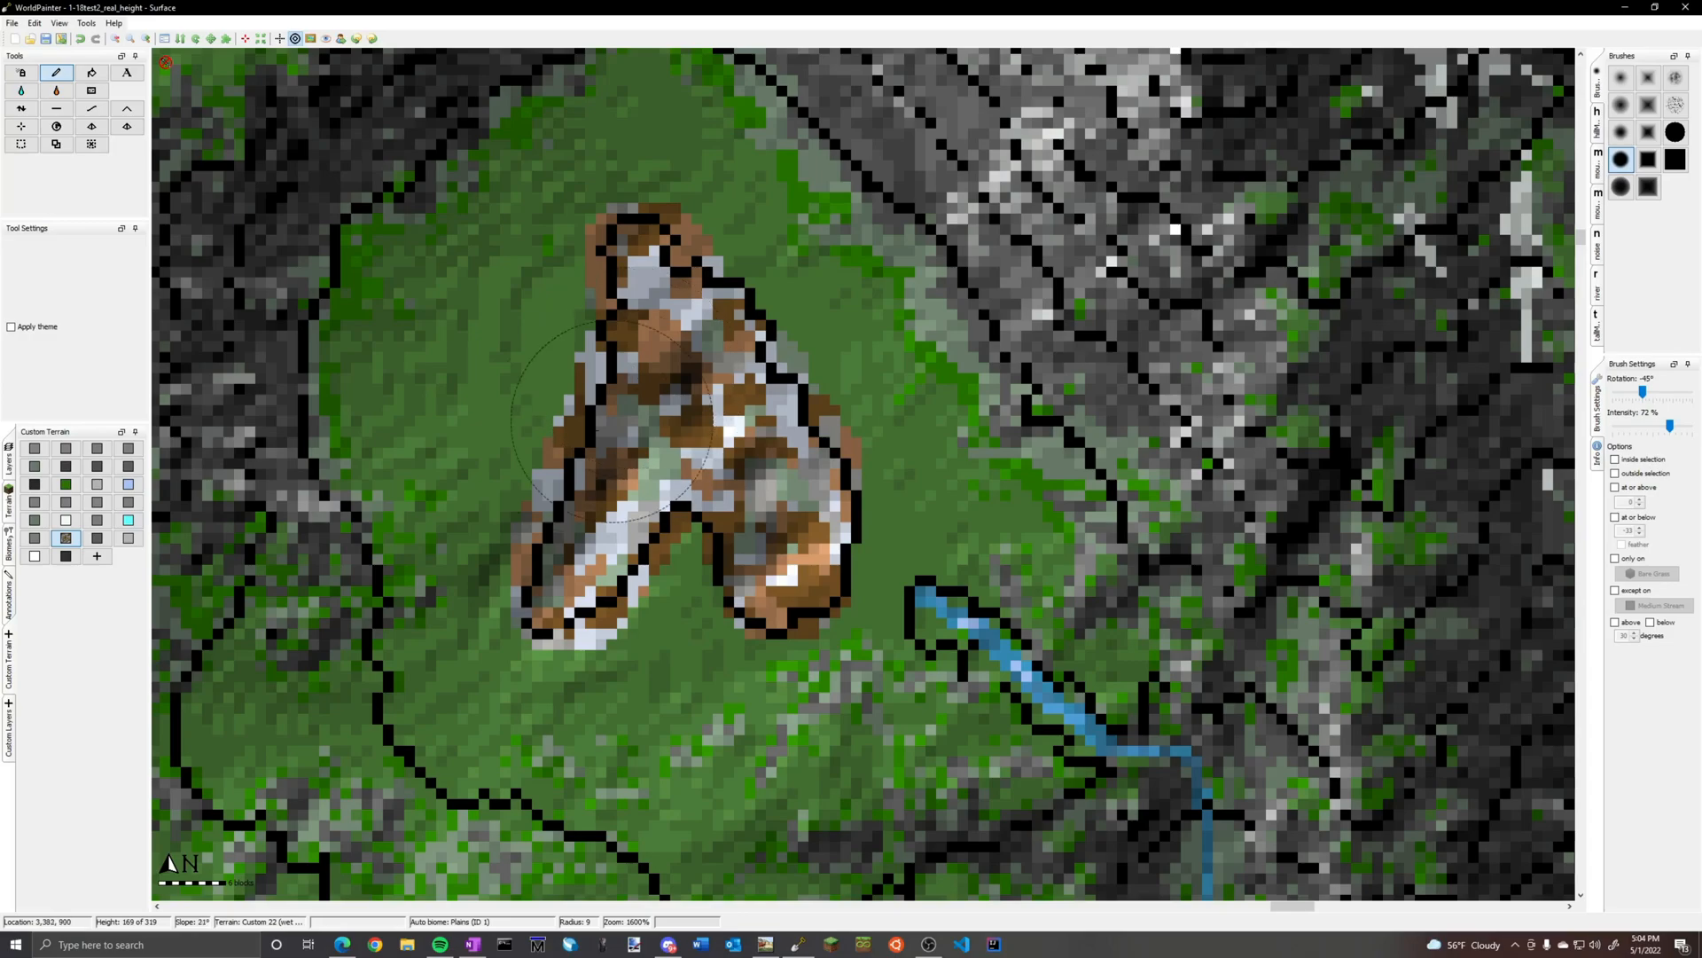
# Paint Sand along the northern, eastern and inner southern rim of the hollow with a radius 2 brush
pyautogui.click(8, 501)
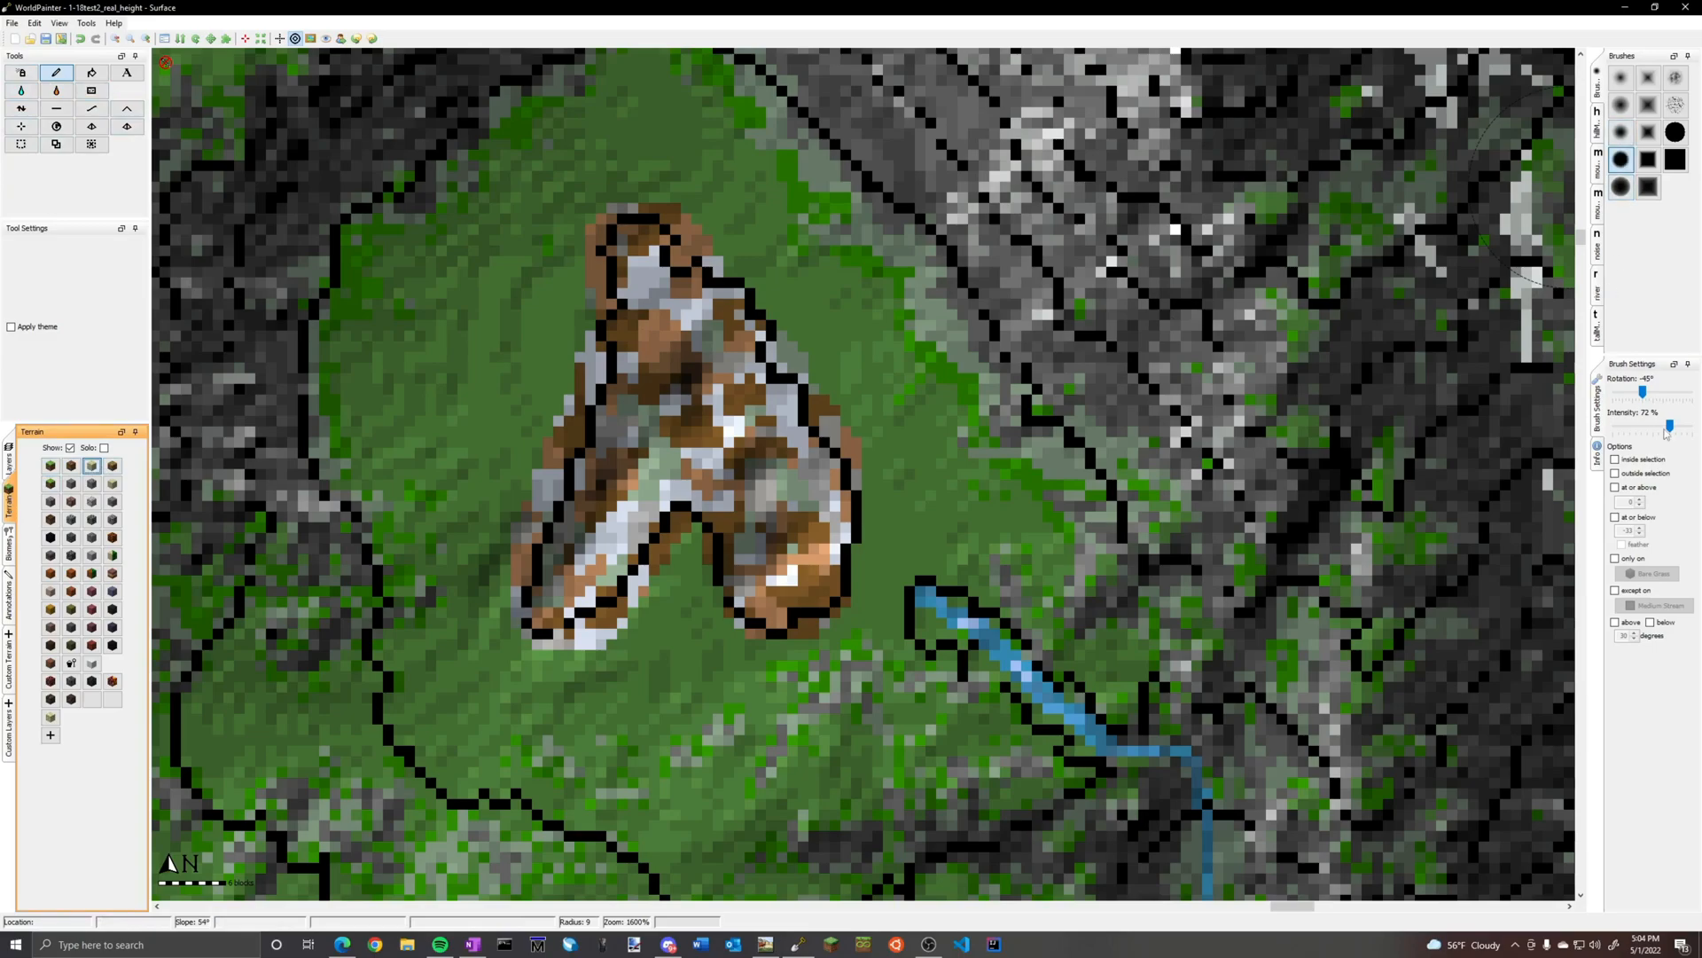
pyautogui.scroll(-7, 679, 401)
pyautogui.moveTo(632, 305)
pyautogui.mouseDown()
pyautogui.moveTo(601, 272)
pyautogui.moveTo(617, 215)
pyautogui.moveTo(674, 220)
pyautogui.moveTo(760, 315)
pyautogui.moveTo(842, 466)
pyautogui.mouseUp()
pyautogui.moveTo(709, 502)
pyautogui.mouseDown()
pyautogui.moveTo(616, 558)
pyautogui.moveTo(558, 461)
pyautogui.moveTo(601, 411)
pyautogui.mouseUp()
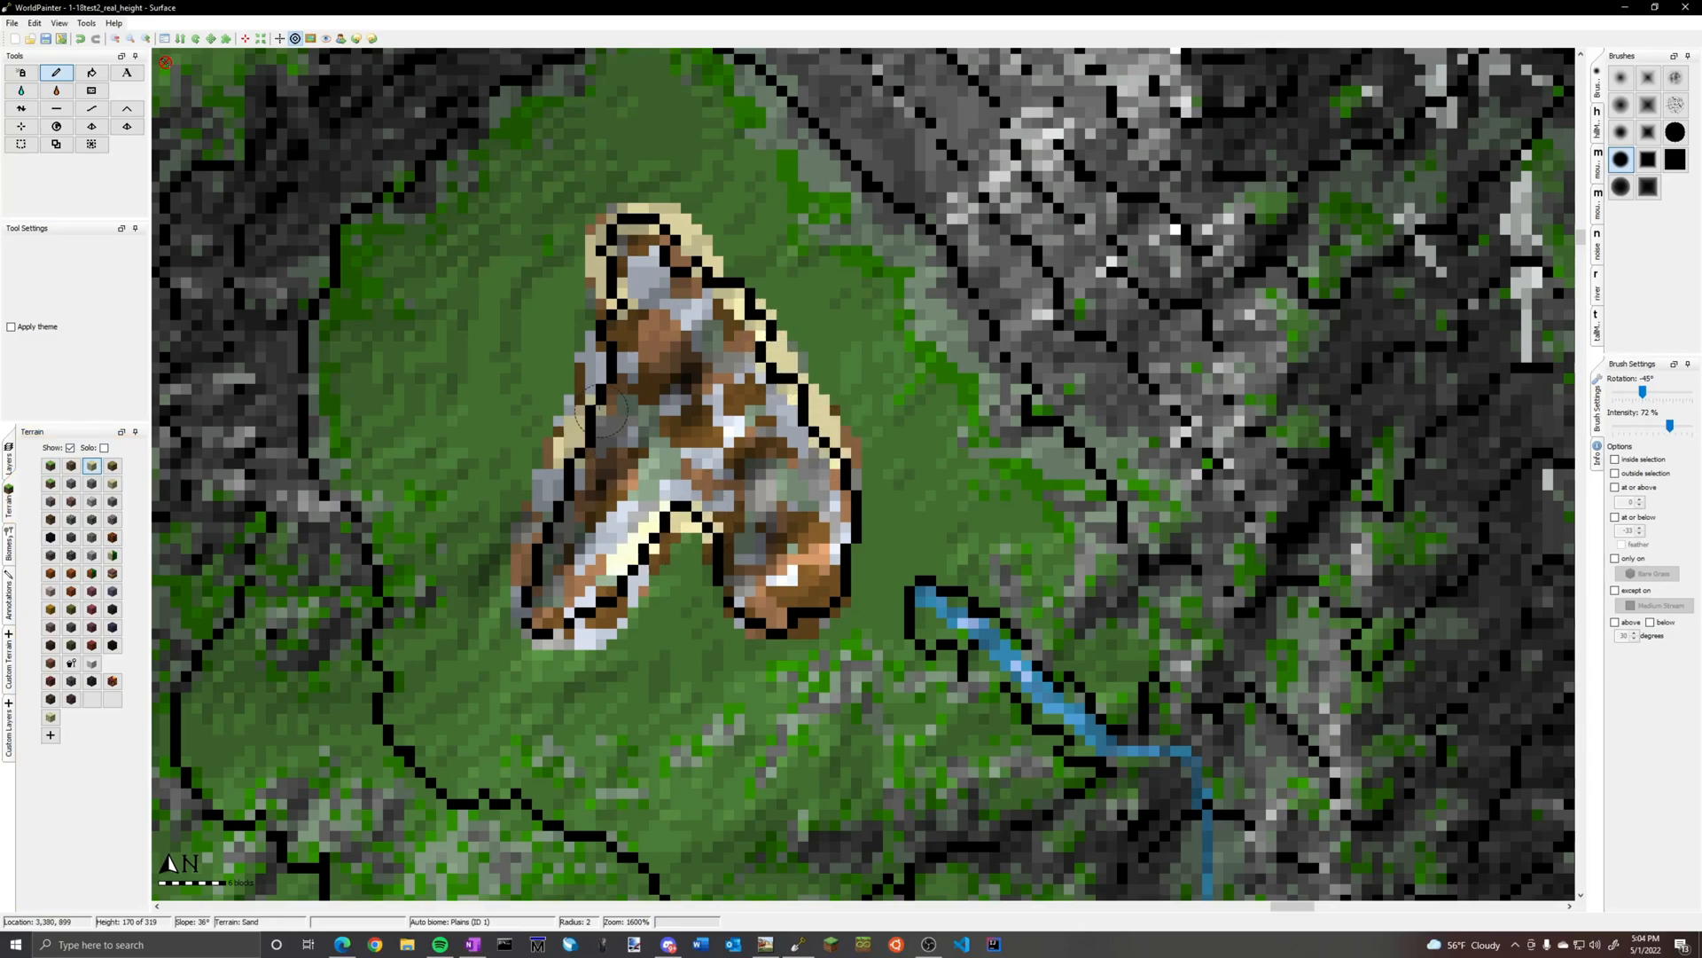
# Trim the hollow's outer western, southern and northeastern edges by painting Bare Grass over the excess brown and sand terrain
pyautogui.click(51, 483)
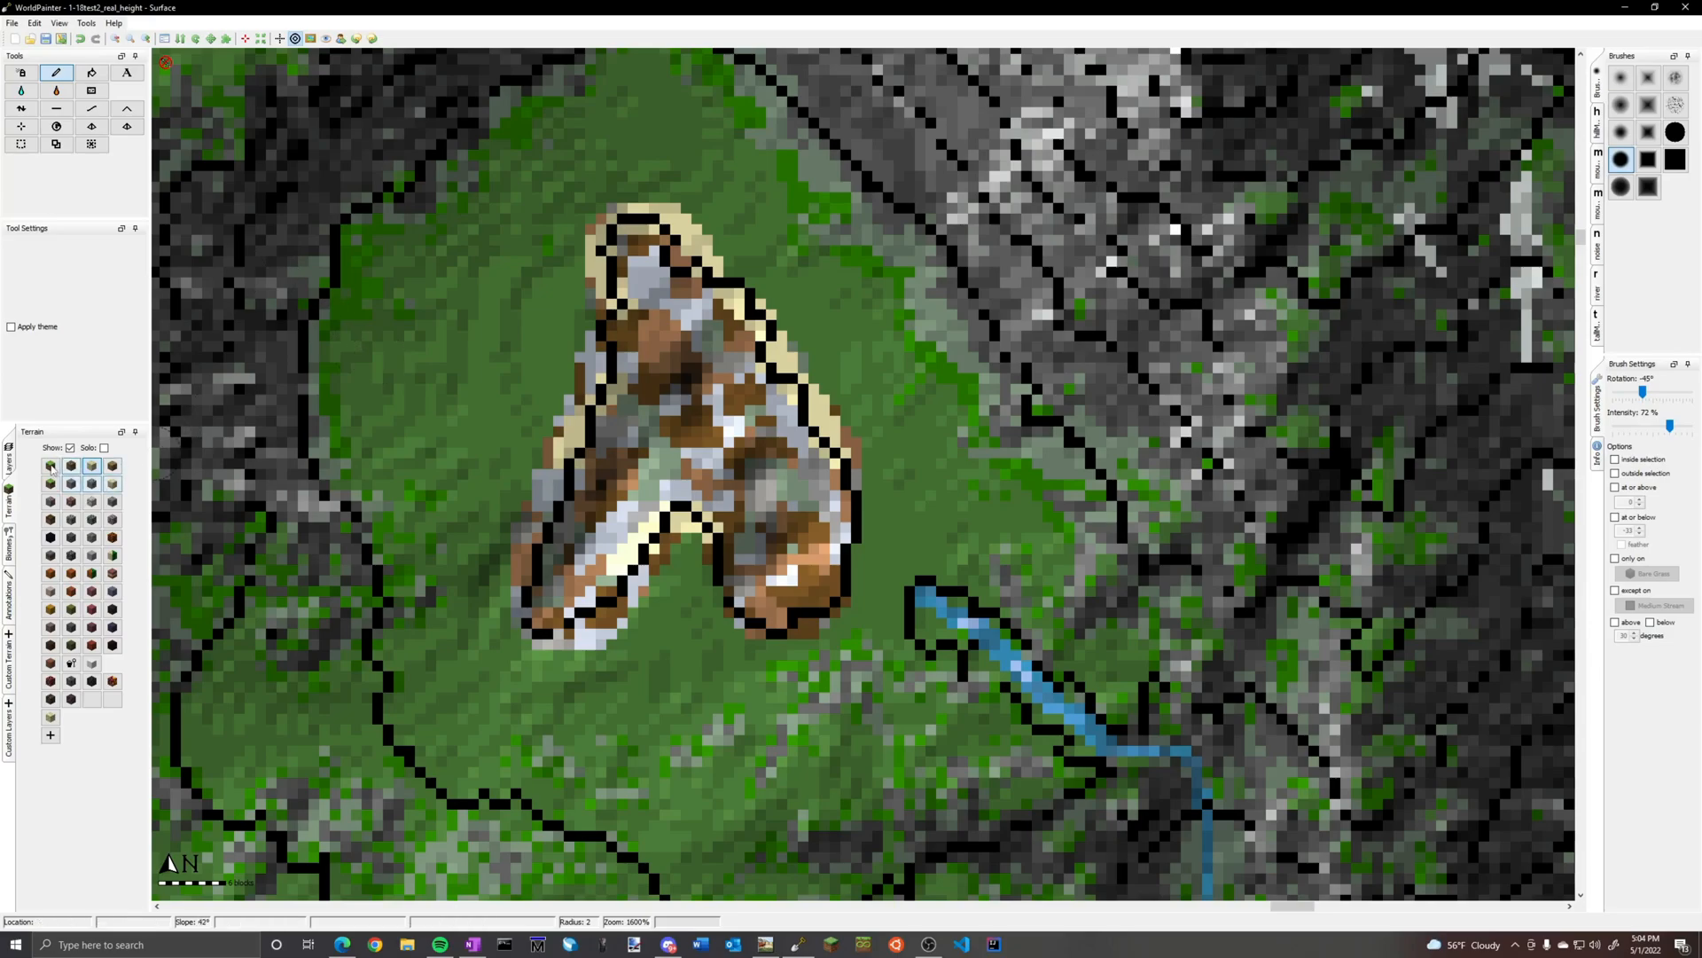
pyautogui.moveTo(521, 561); pyautogui.dragTo(566, 432)
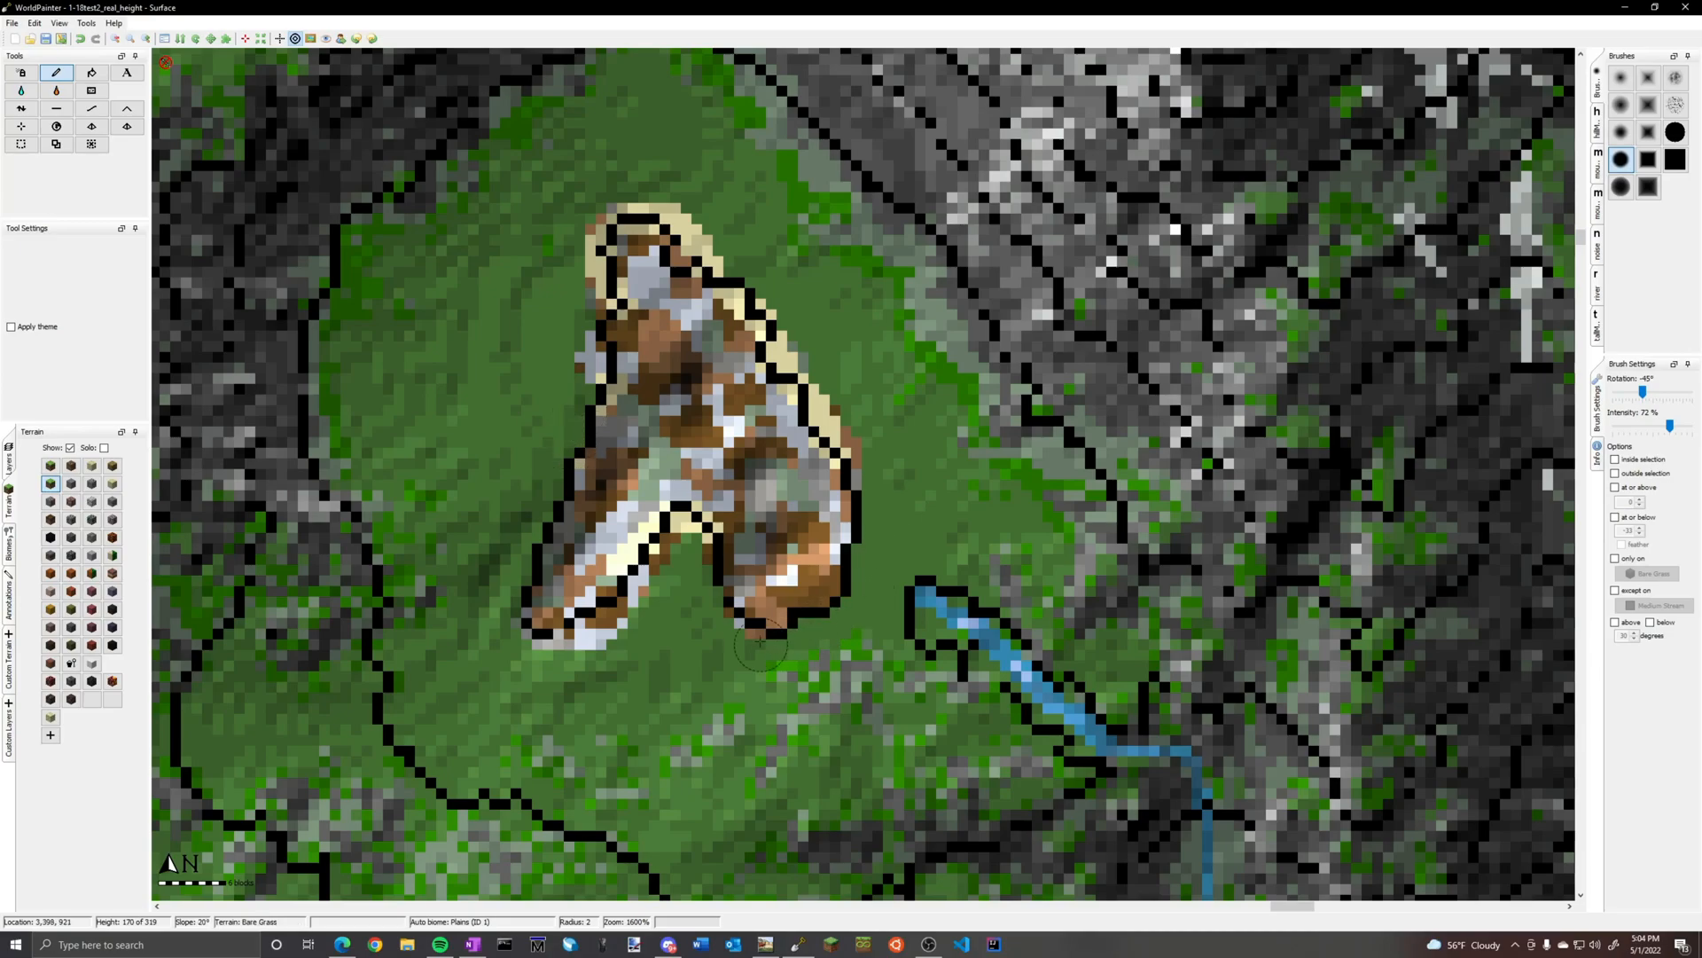
pyautogui.moveTo(708, 605)
pyautogui.mouseDown()
pyautogui.moveTo(563, 645)
pyautogui.moveTo(636, 611)
pyautogui.mouseUp()
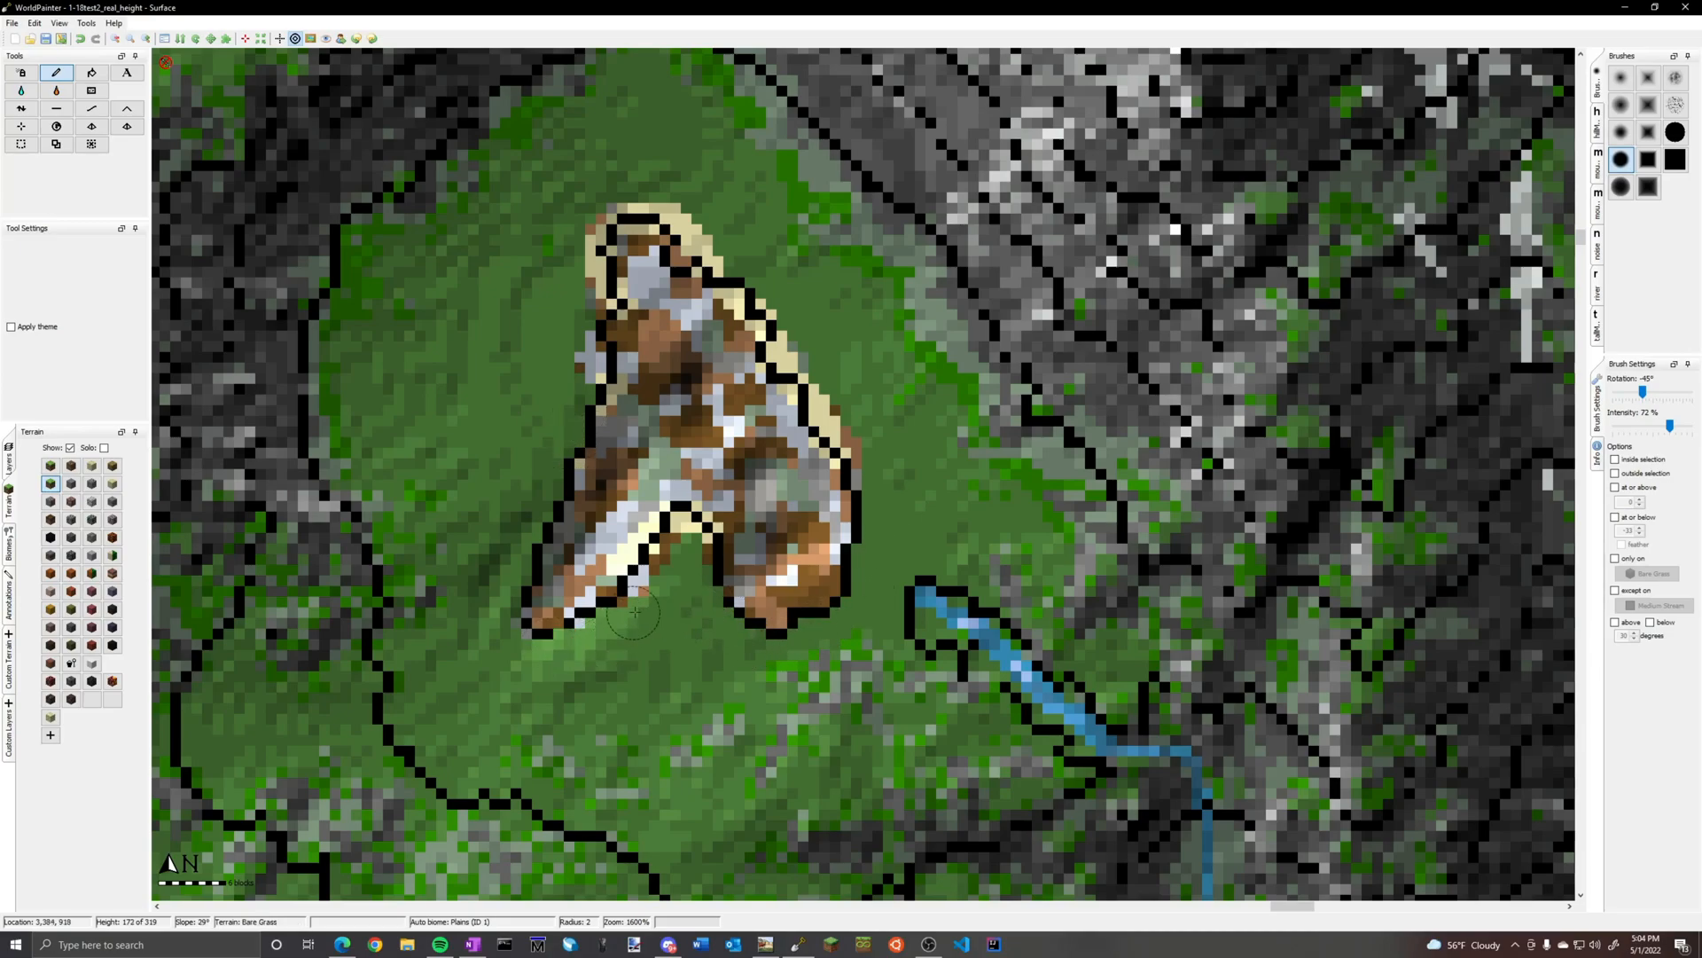
pyautogui.moveTo(743, 303); pyautogui.dragTo(697, 238)
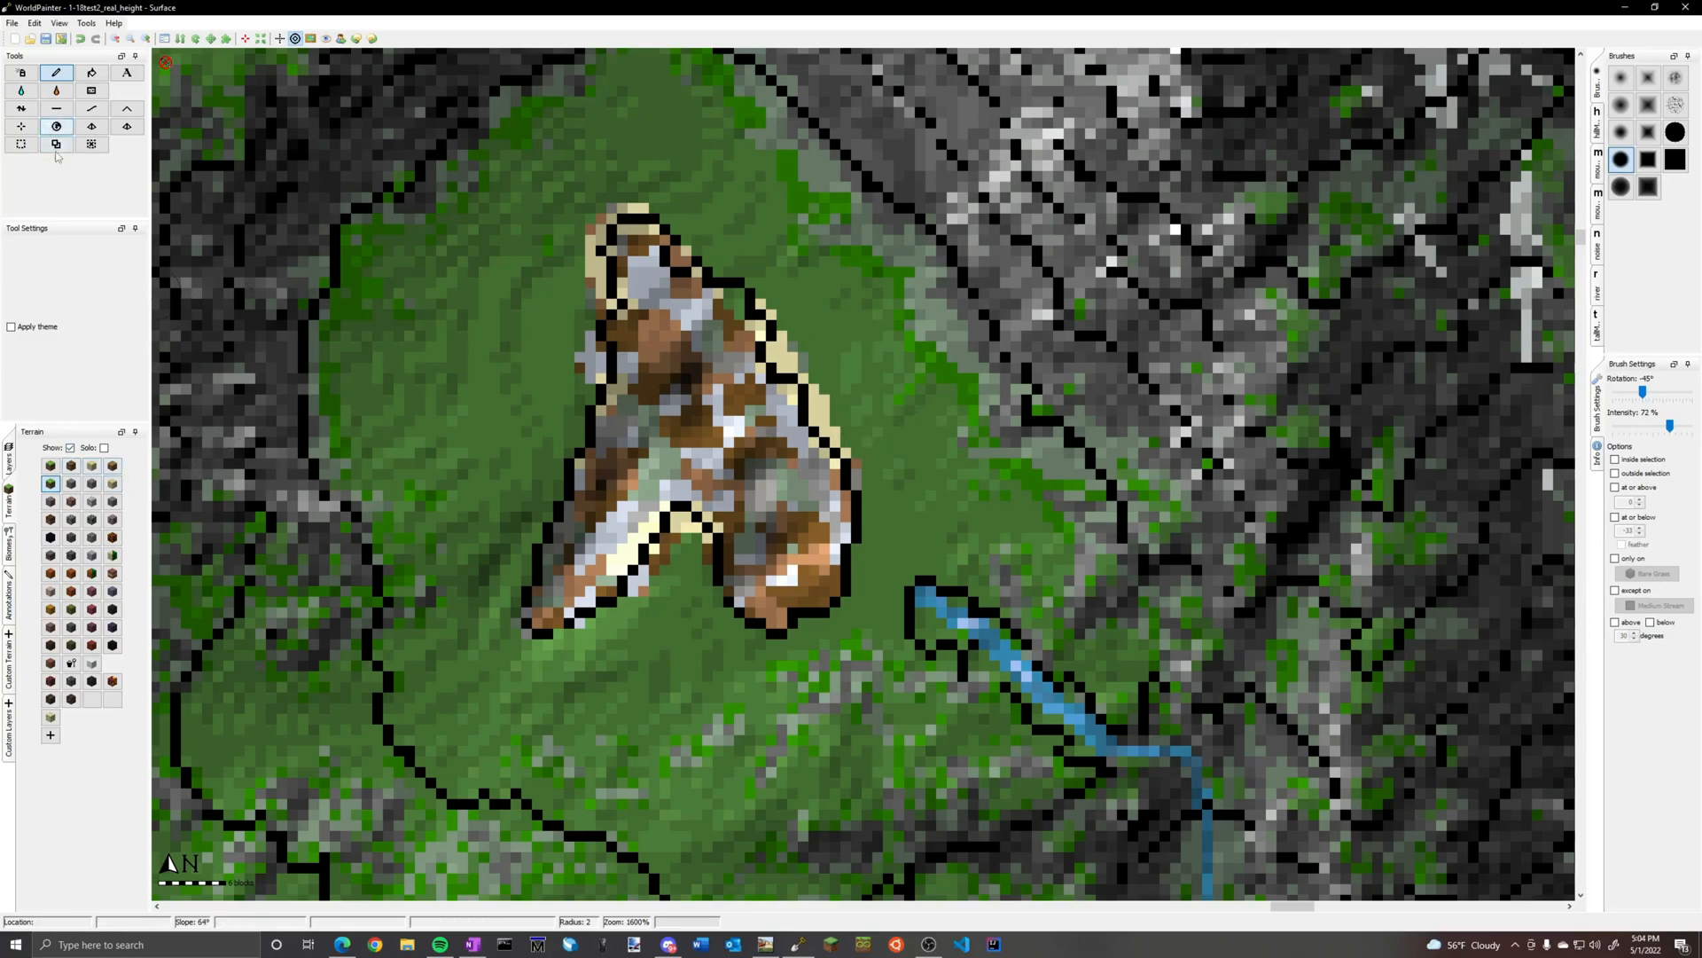
# Paint a Sand patch on the hollow's northeastern rim and flood the hollow with water to form a lake
pyautogui.click(92, 466)
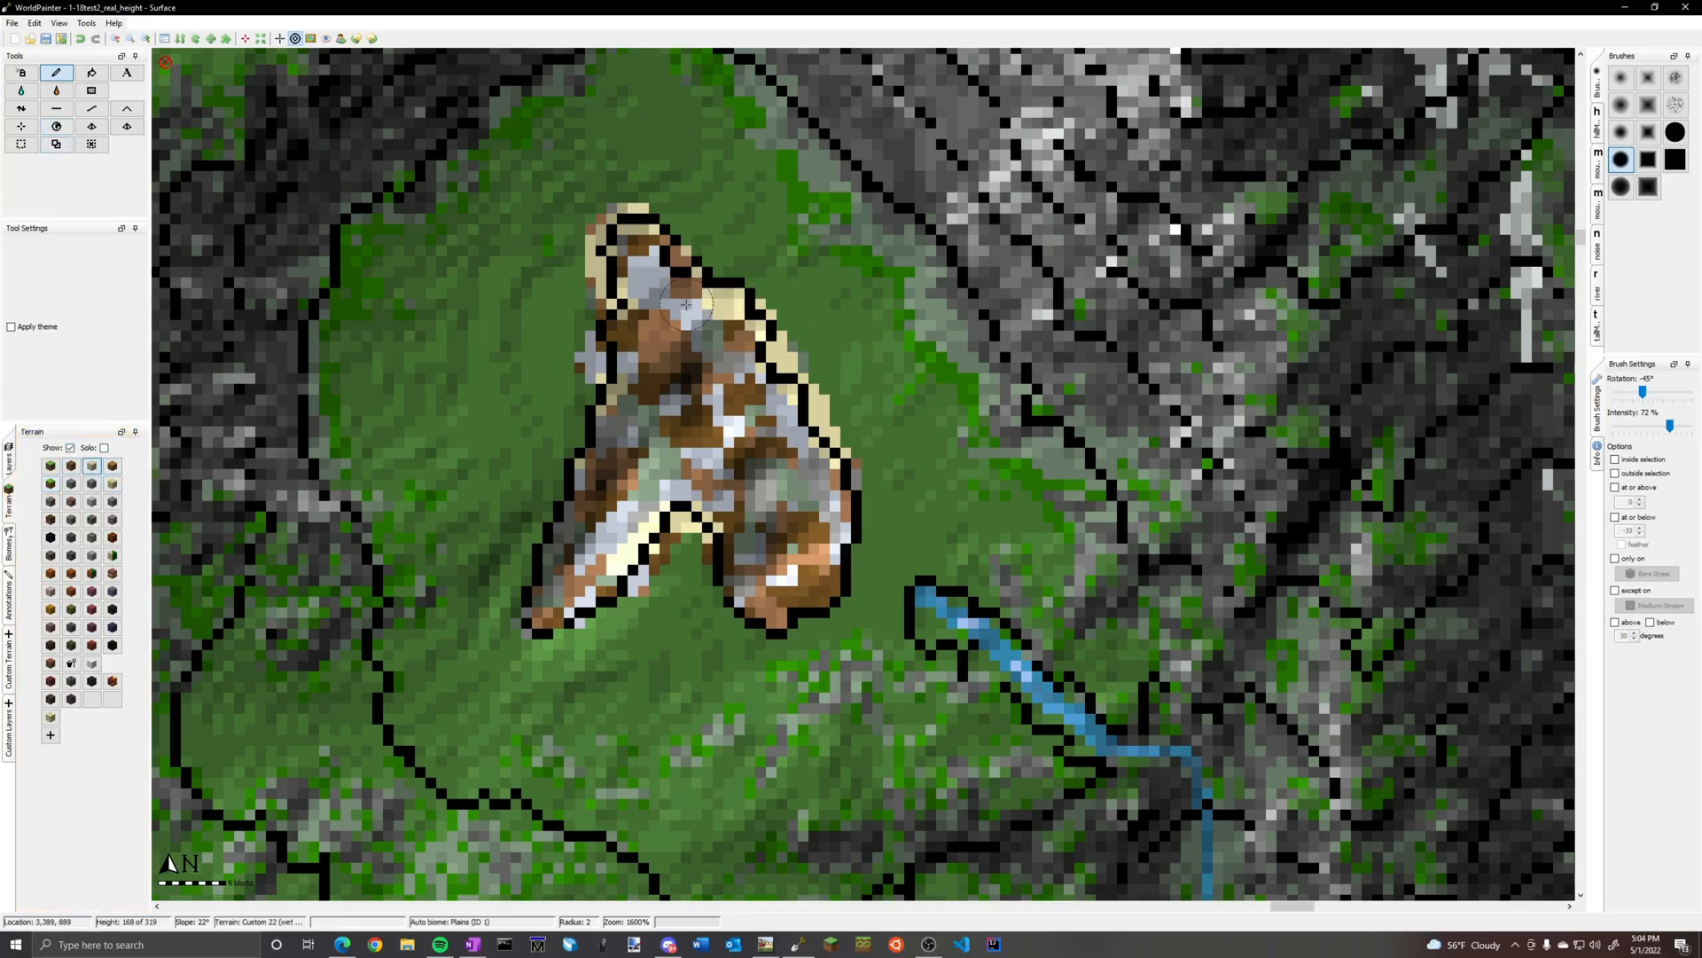
pyautogui.click(21, 90)
pyautogui.click(906, 472)
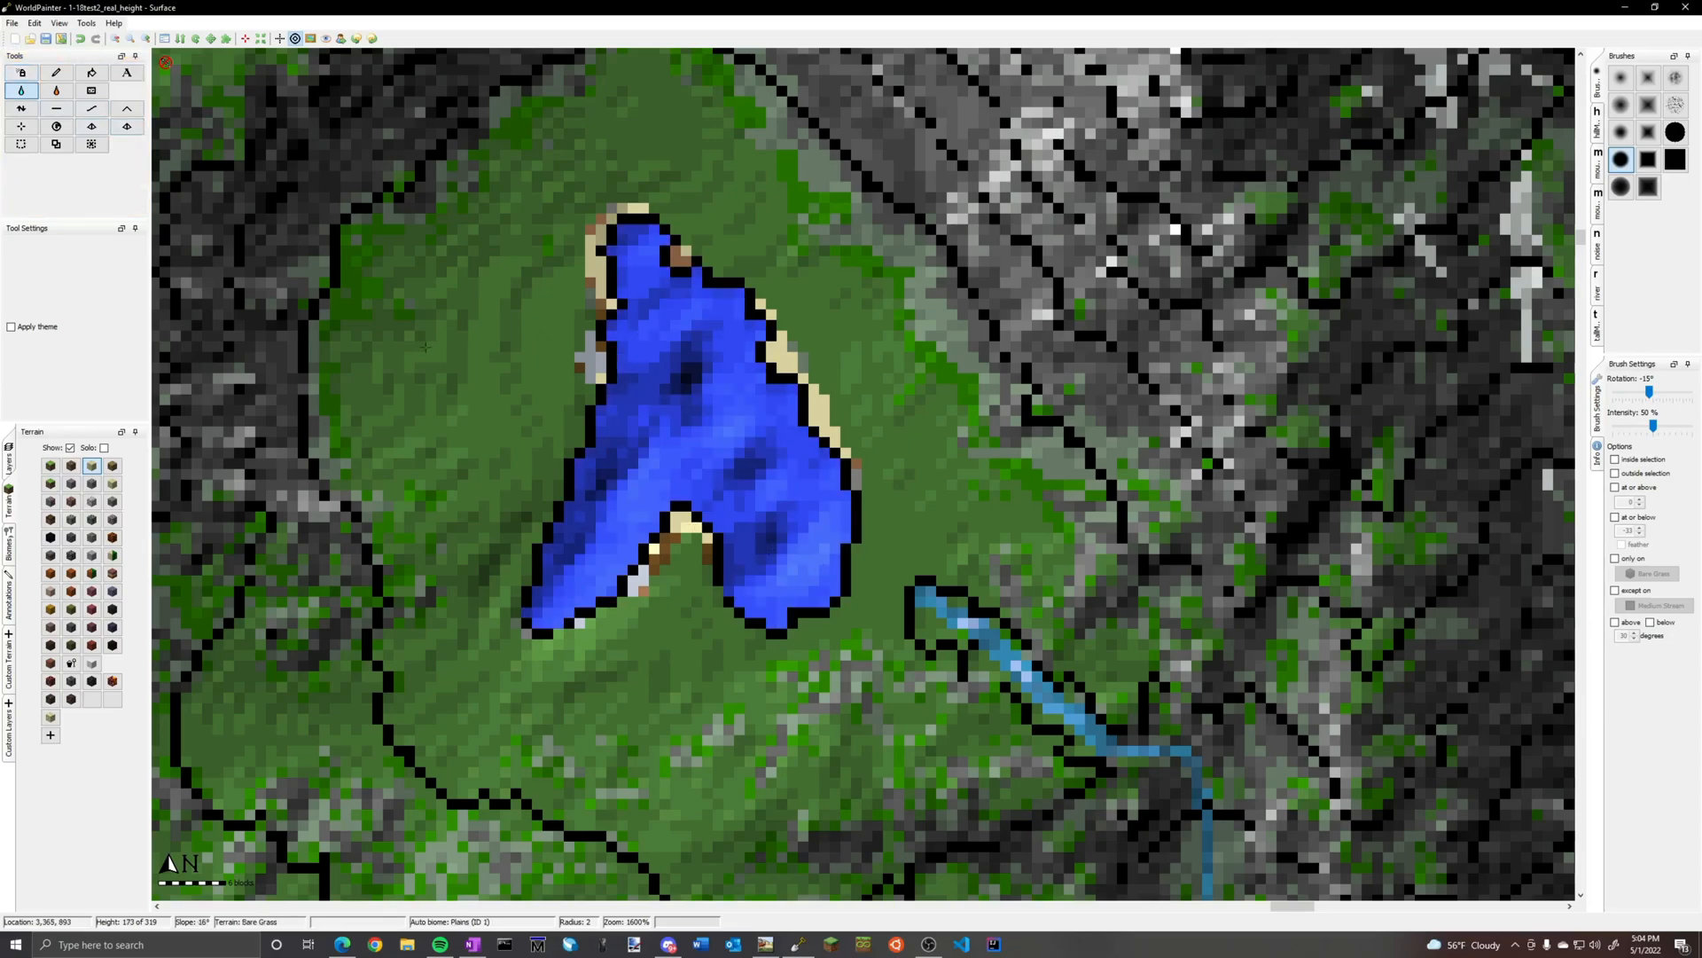
# Spray Sand along the lake's western shore and around its southern inlet at radius 2 and 72% intensity
pyautogui.click(51, 483)
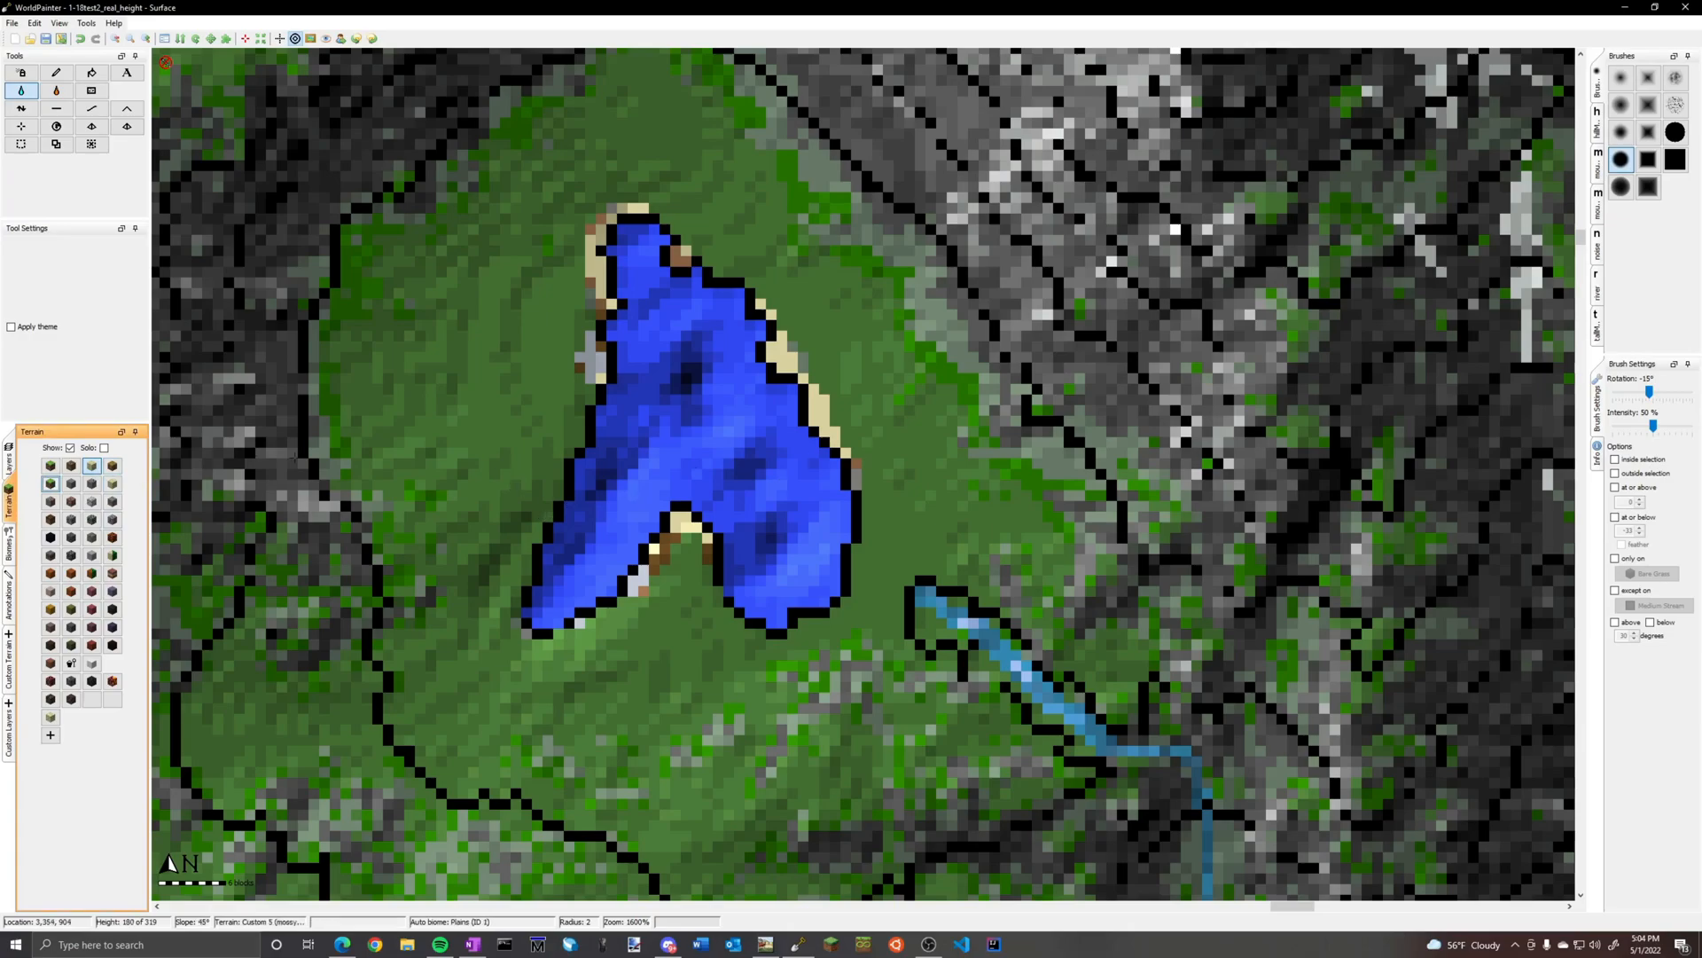
pyautogui.click(30, 73)
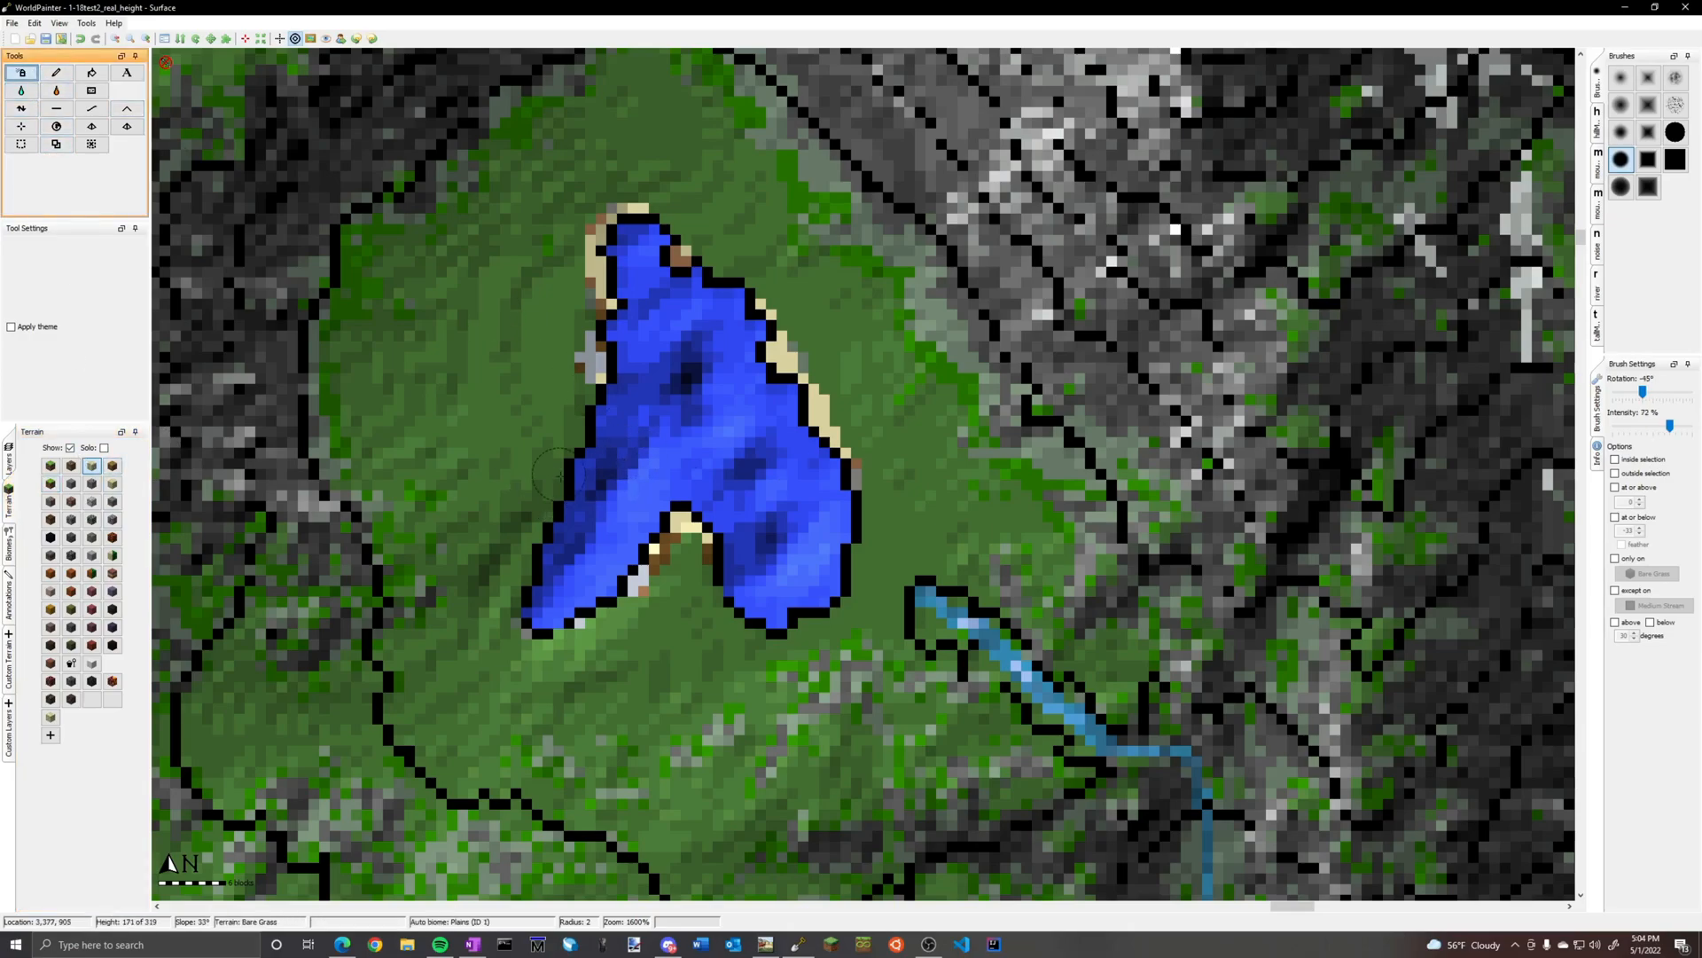
pyautogui.click(546, 506)
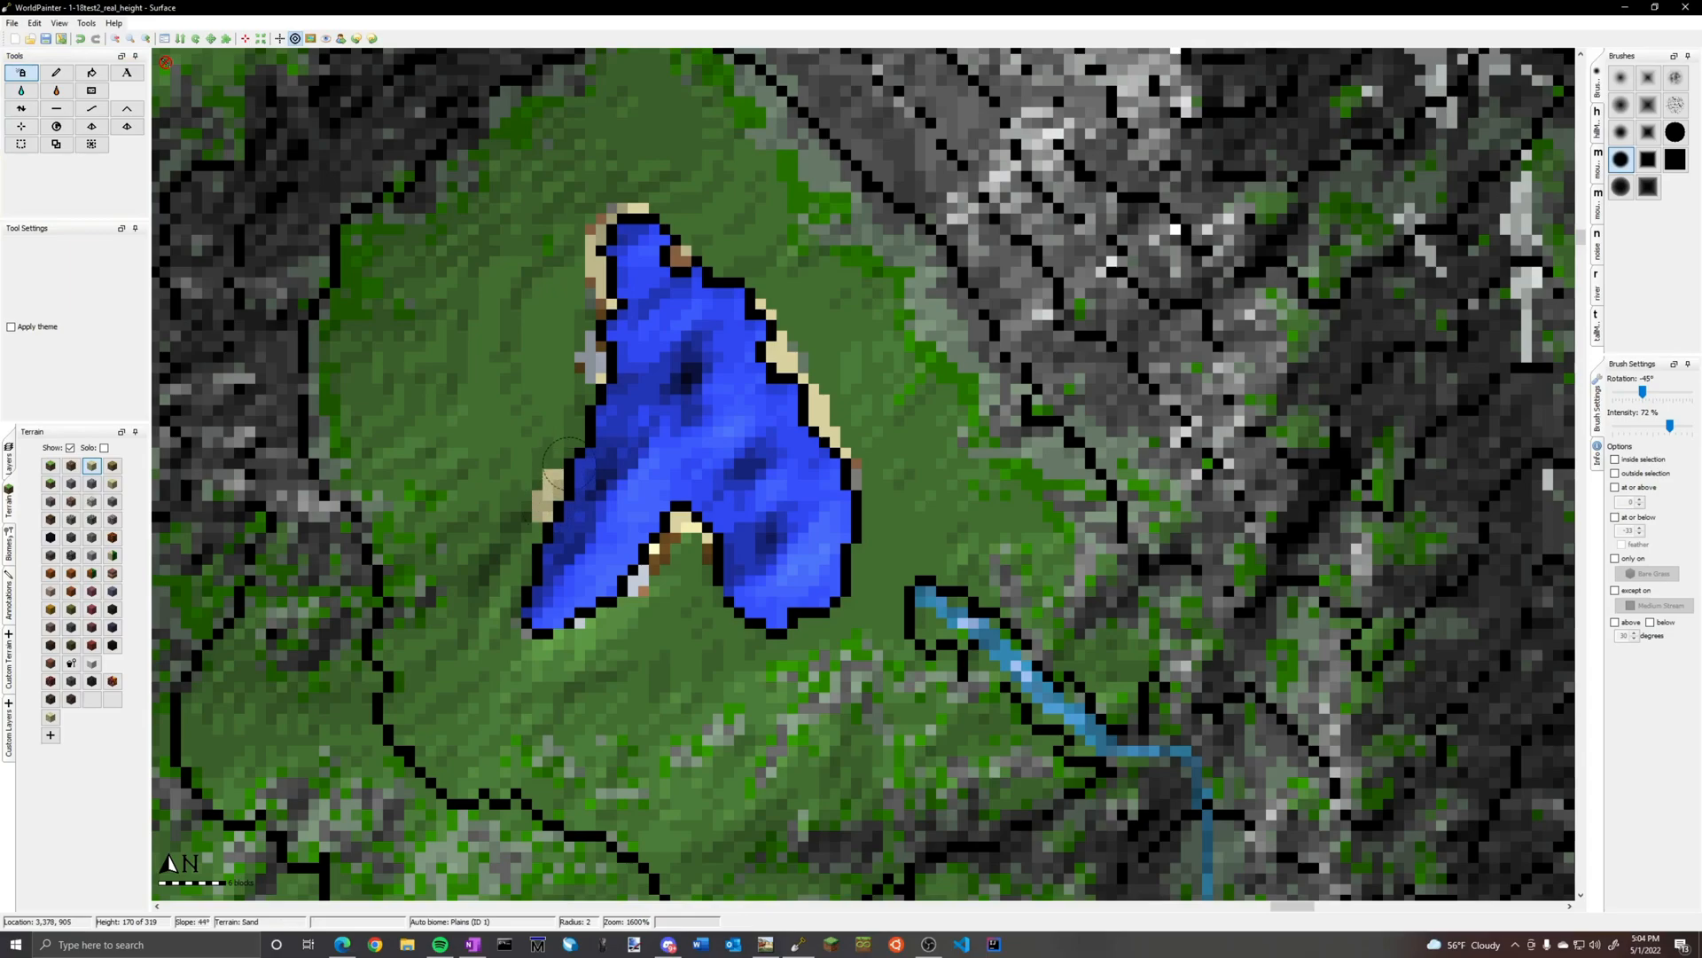
pyautogui.moveTo(572, 439); pyautogui.dragTo(522, 603)
pyautogui.moveTo(764, 636)
pyautogui.mouseDown()
pyautogui.moveTo(703, 605)
pyautogui.moveTo(739, 612)
pyautogui.moveTo(715, 581)
pyautogui.mouseUp()
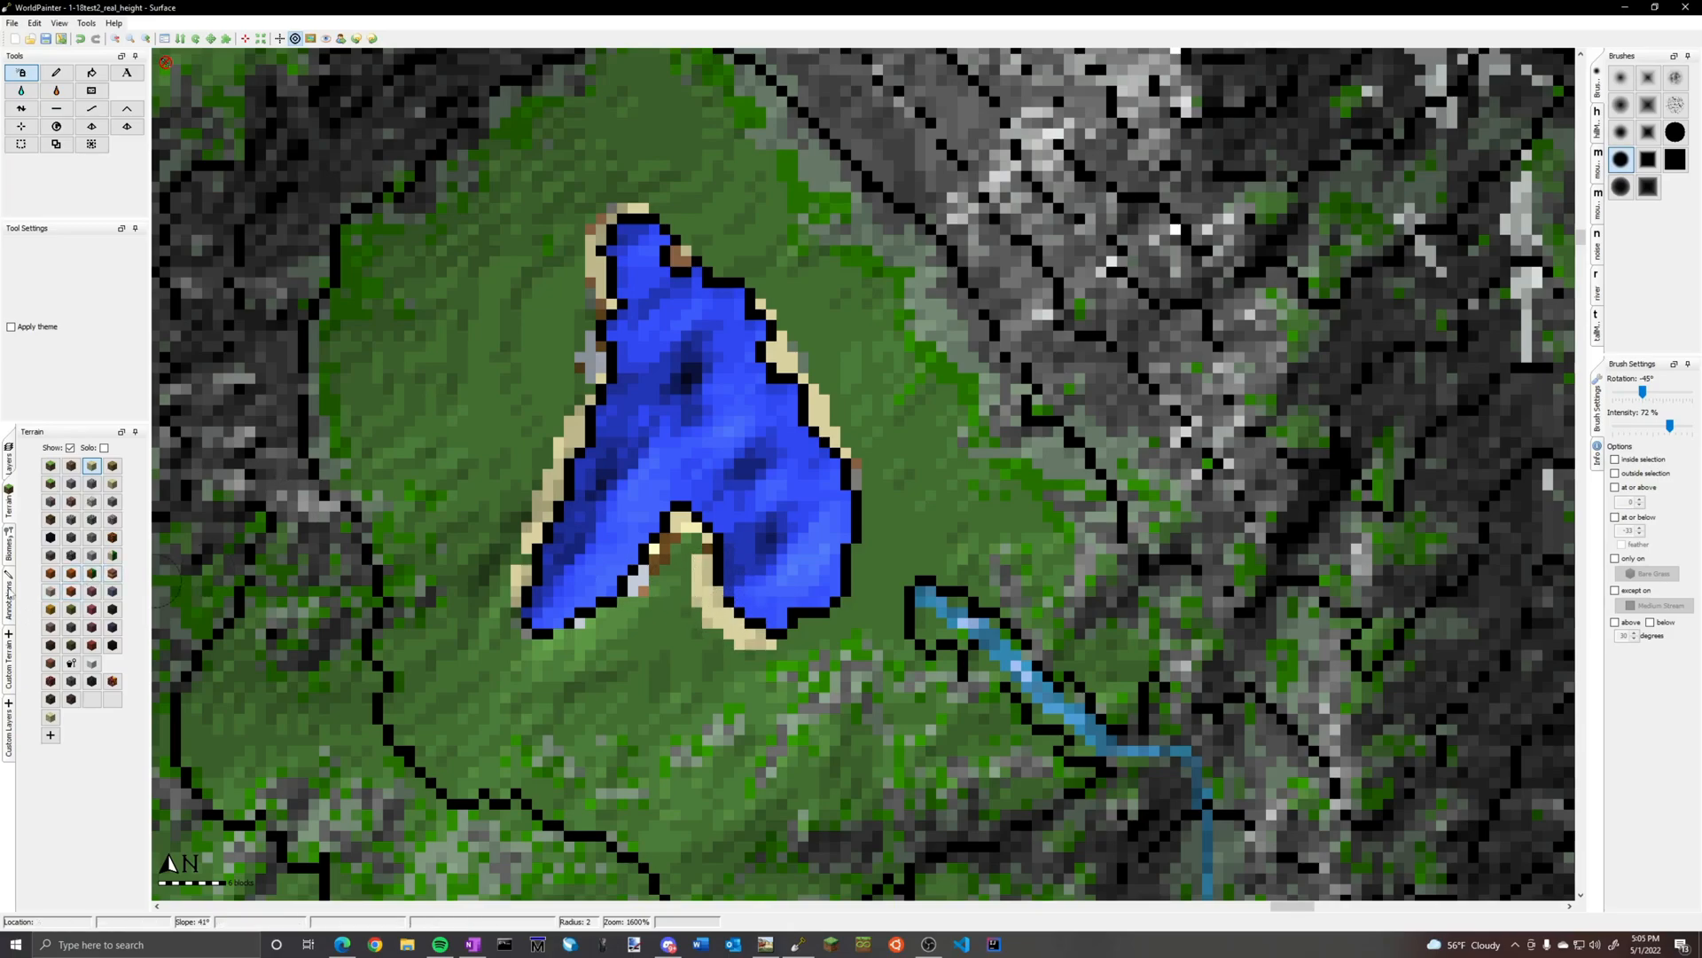
# Paint the Medium Stream layer at radius 1 to connect the existing stream to the lake's southeastern shore
pyautogui.click(10, 510)
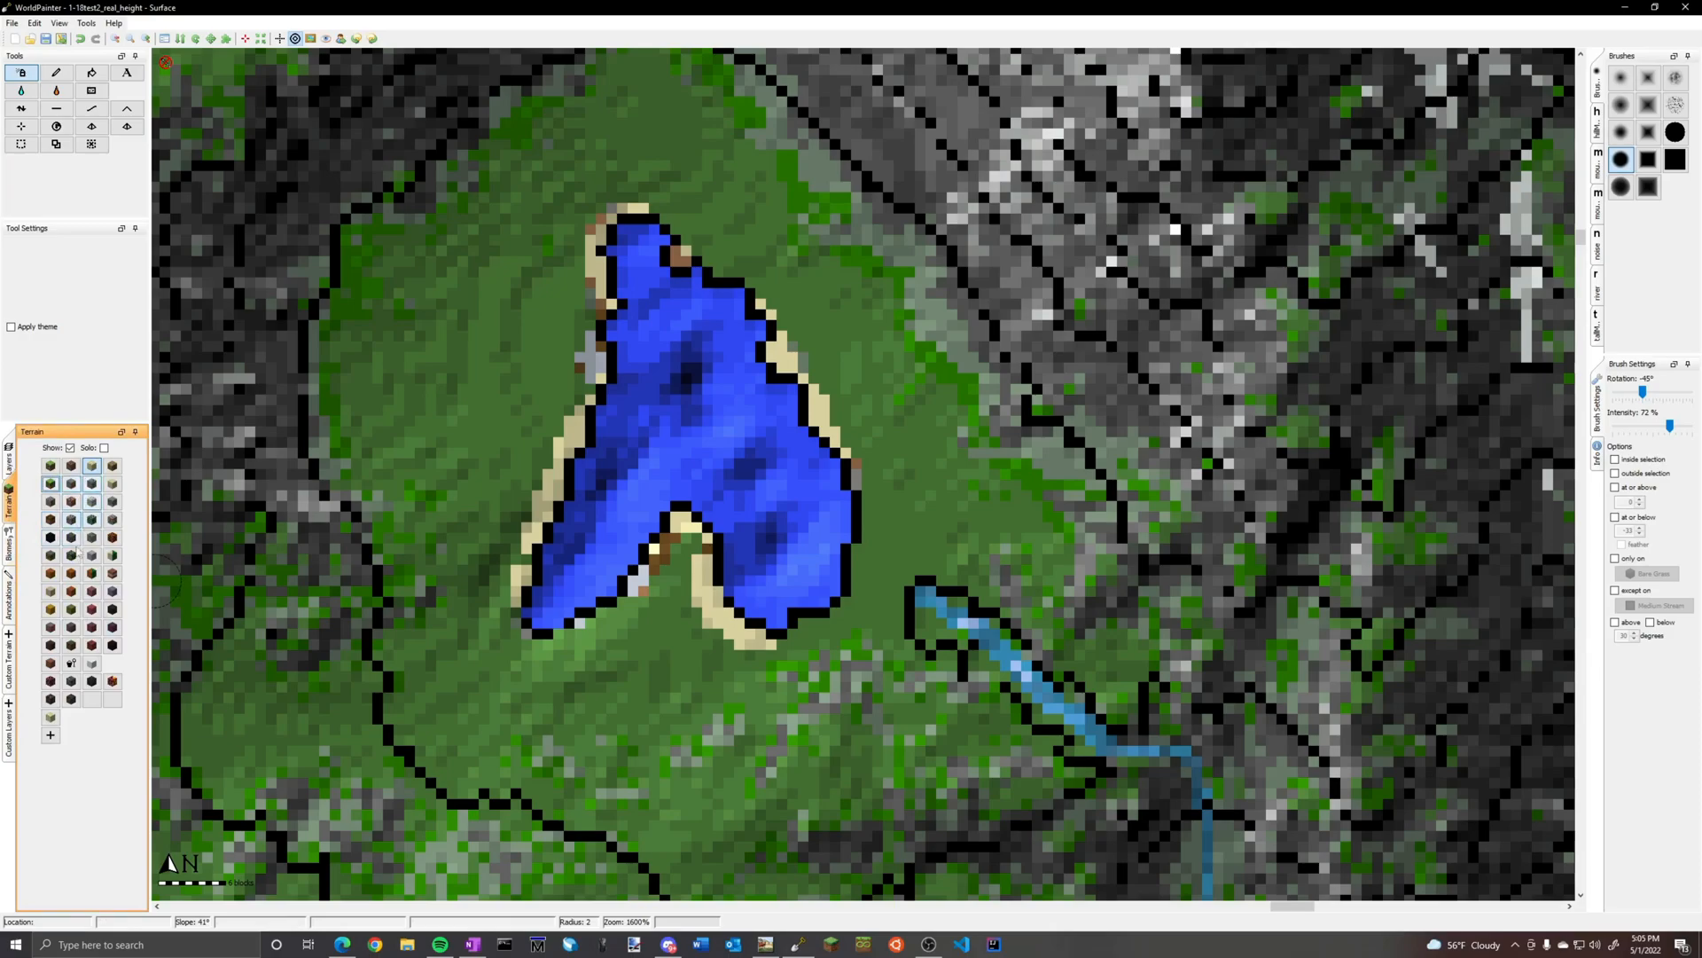
pyautogui.click(9, 661)
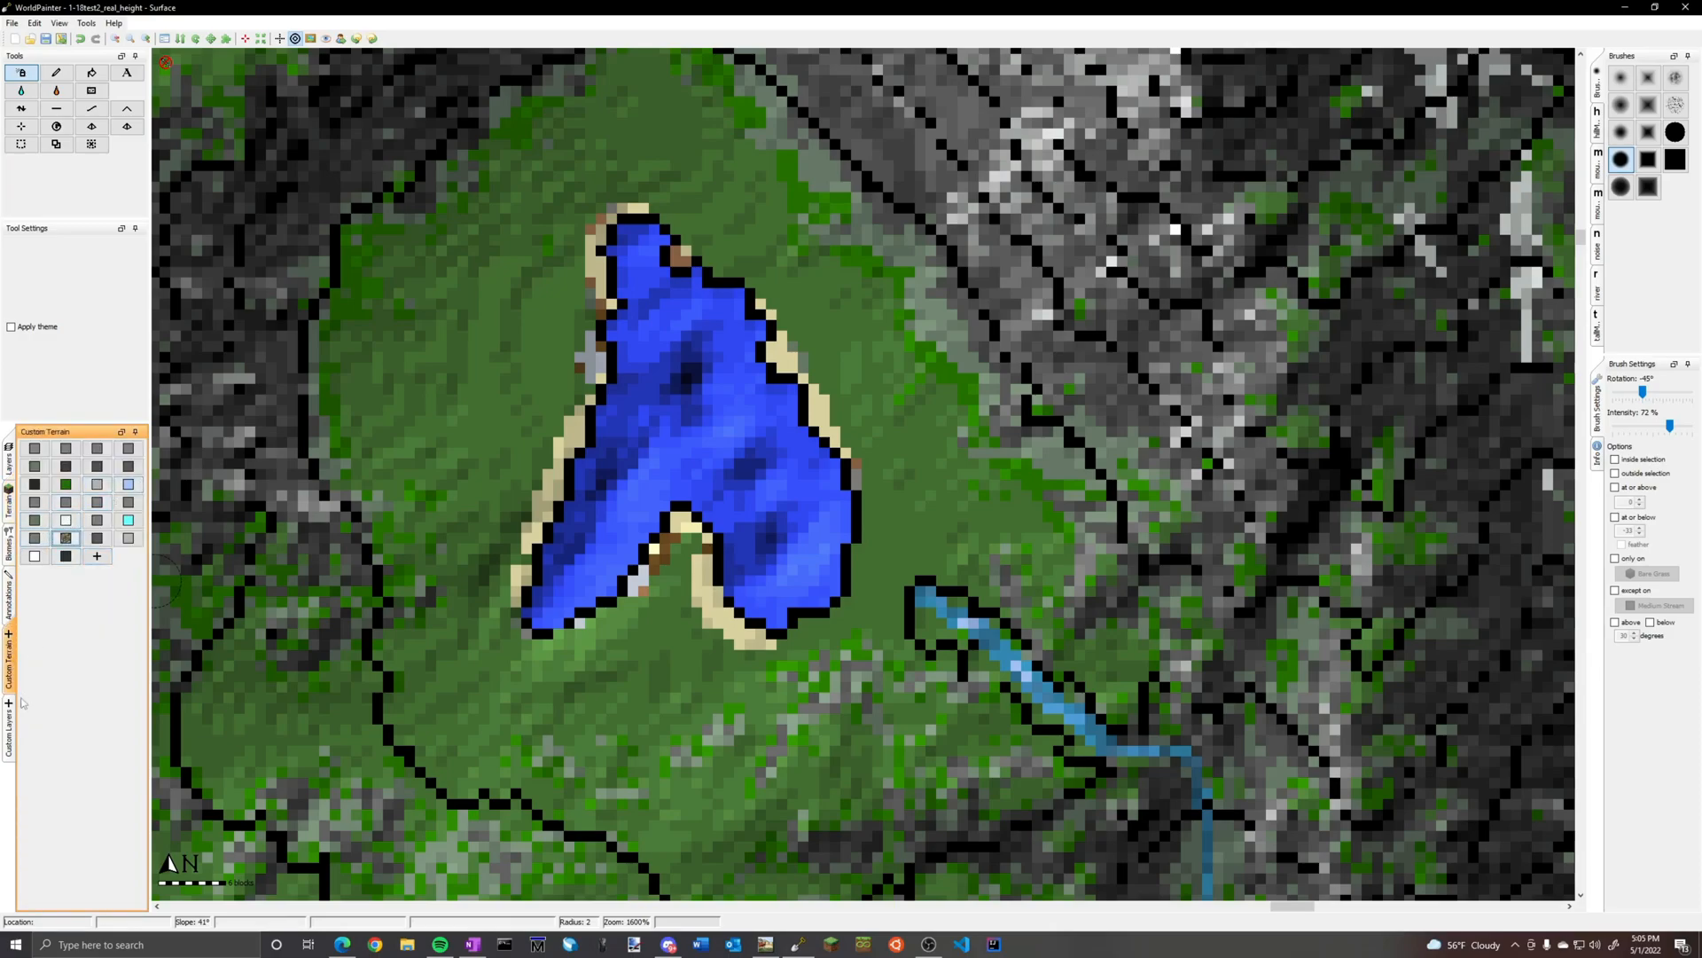
pyautogui.click(11, 722)
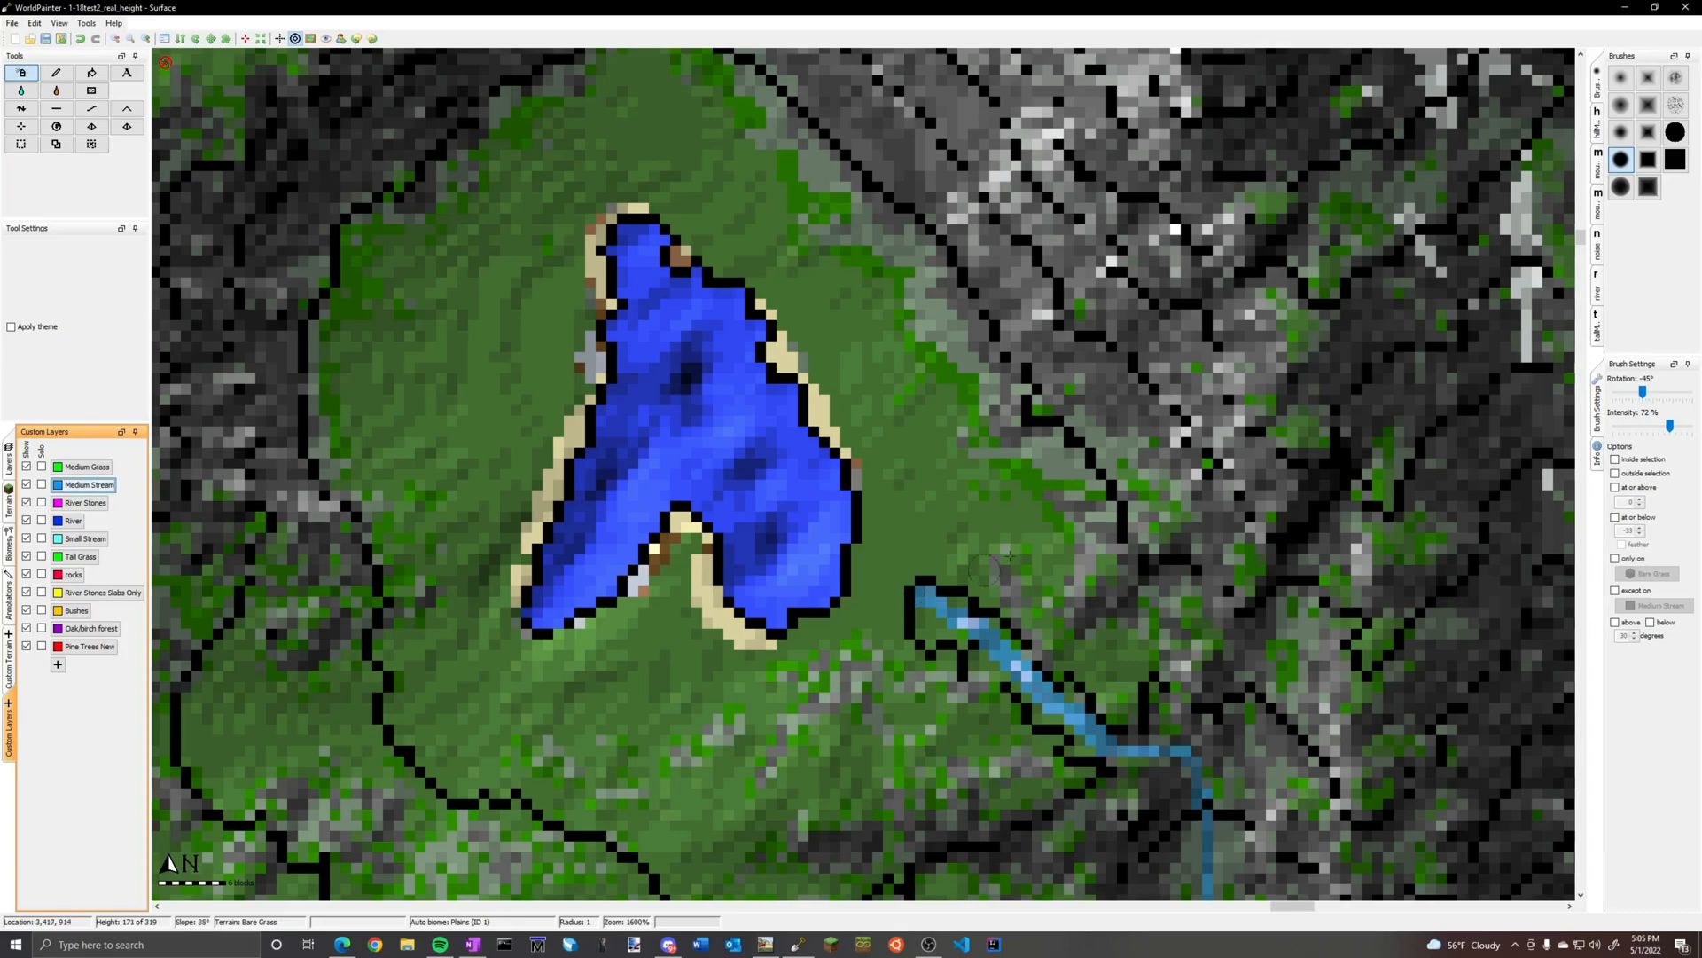
pyautogui.click(1675, 132)
pyautogui.click(56, 73)
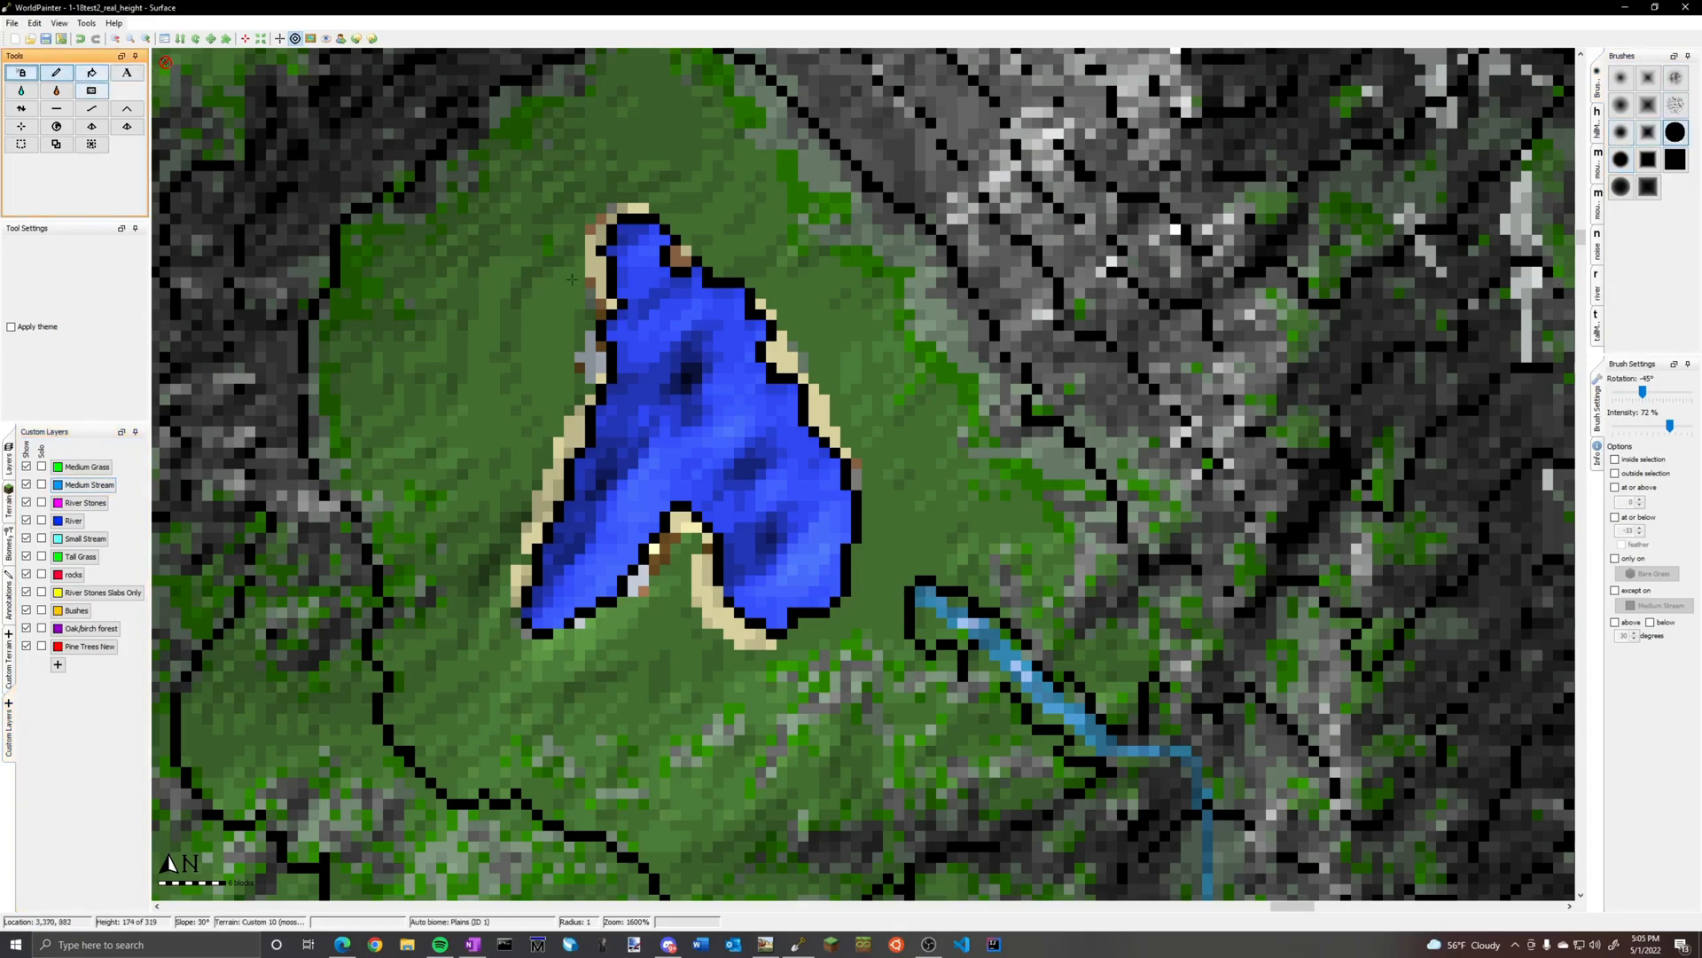
pyautogui.moveTo(903, 582); pyautogui.dragTo(885, 581)
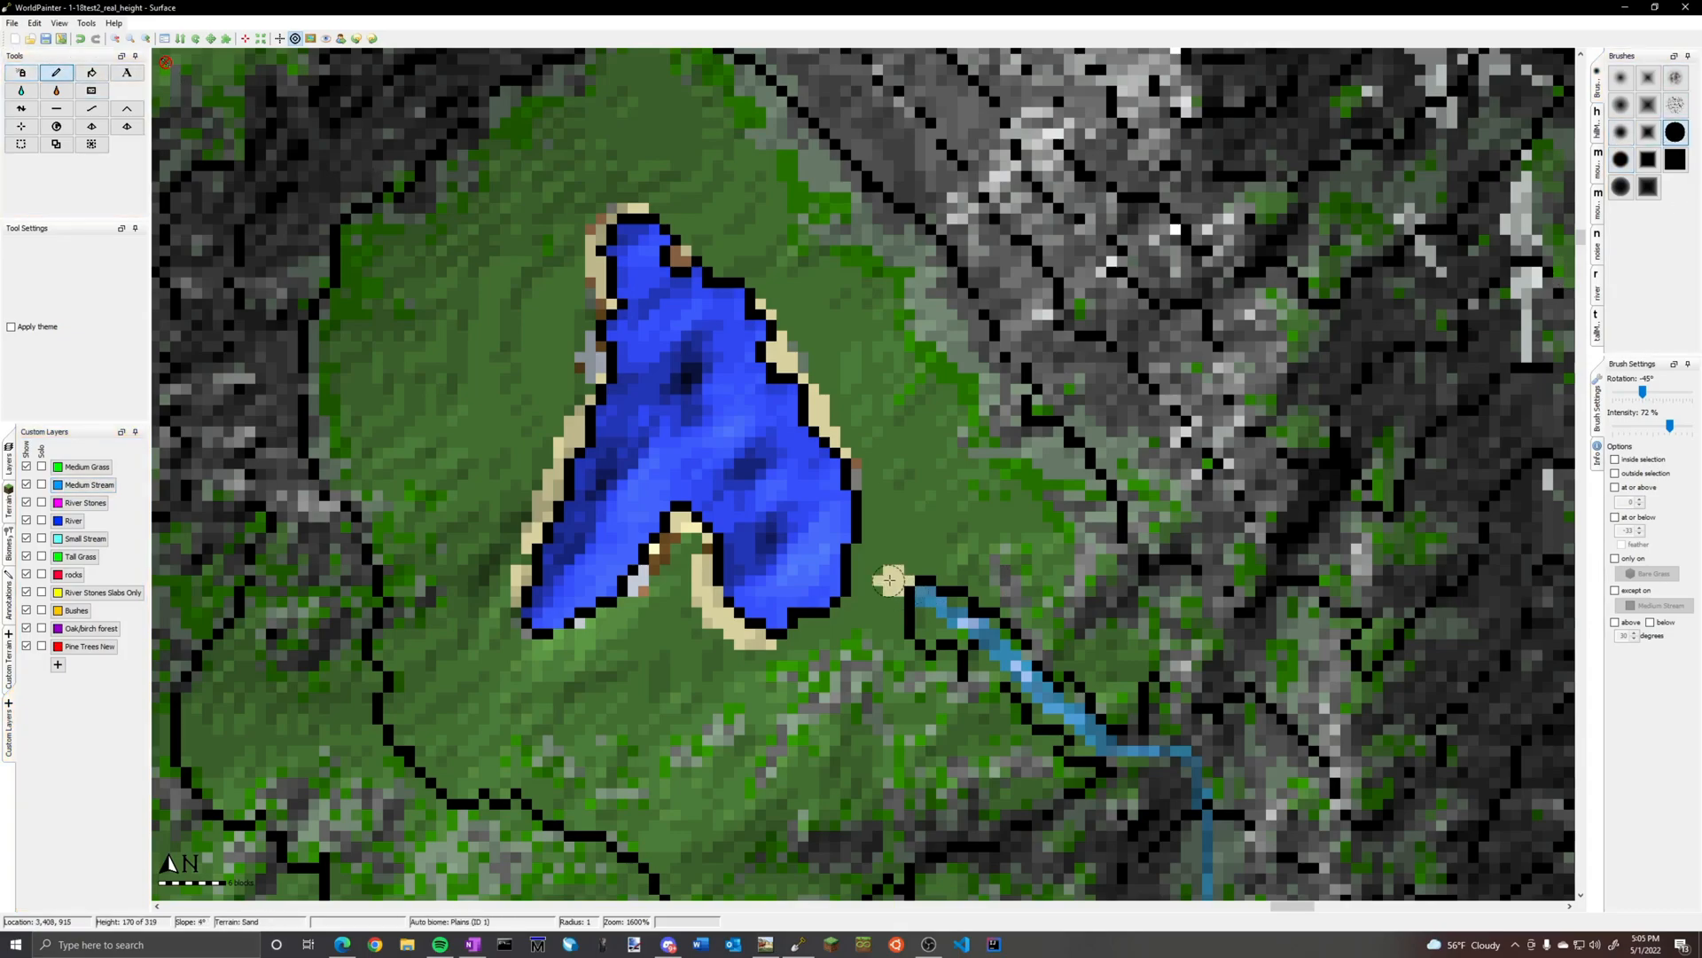
pyautogui.click(89, 485)
pyautogui.moveTo(908, 585); pyautogui.dragTo(831, 557)
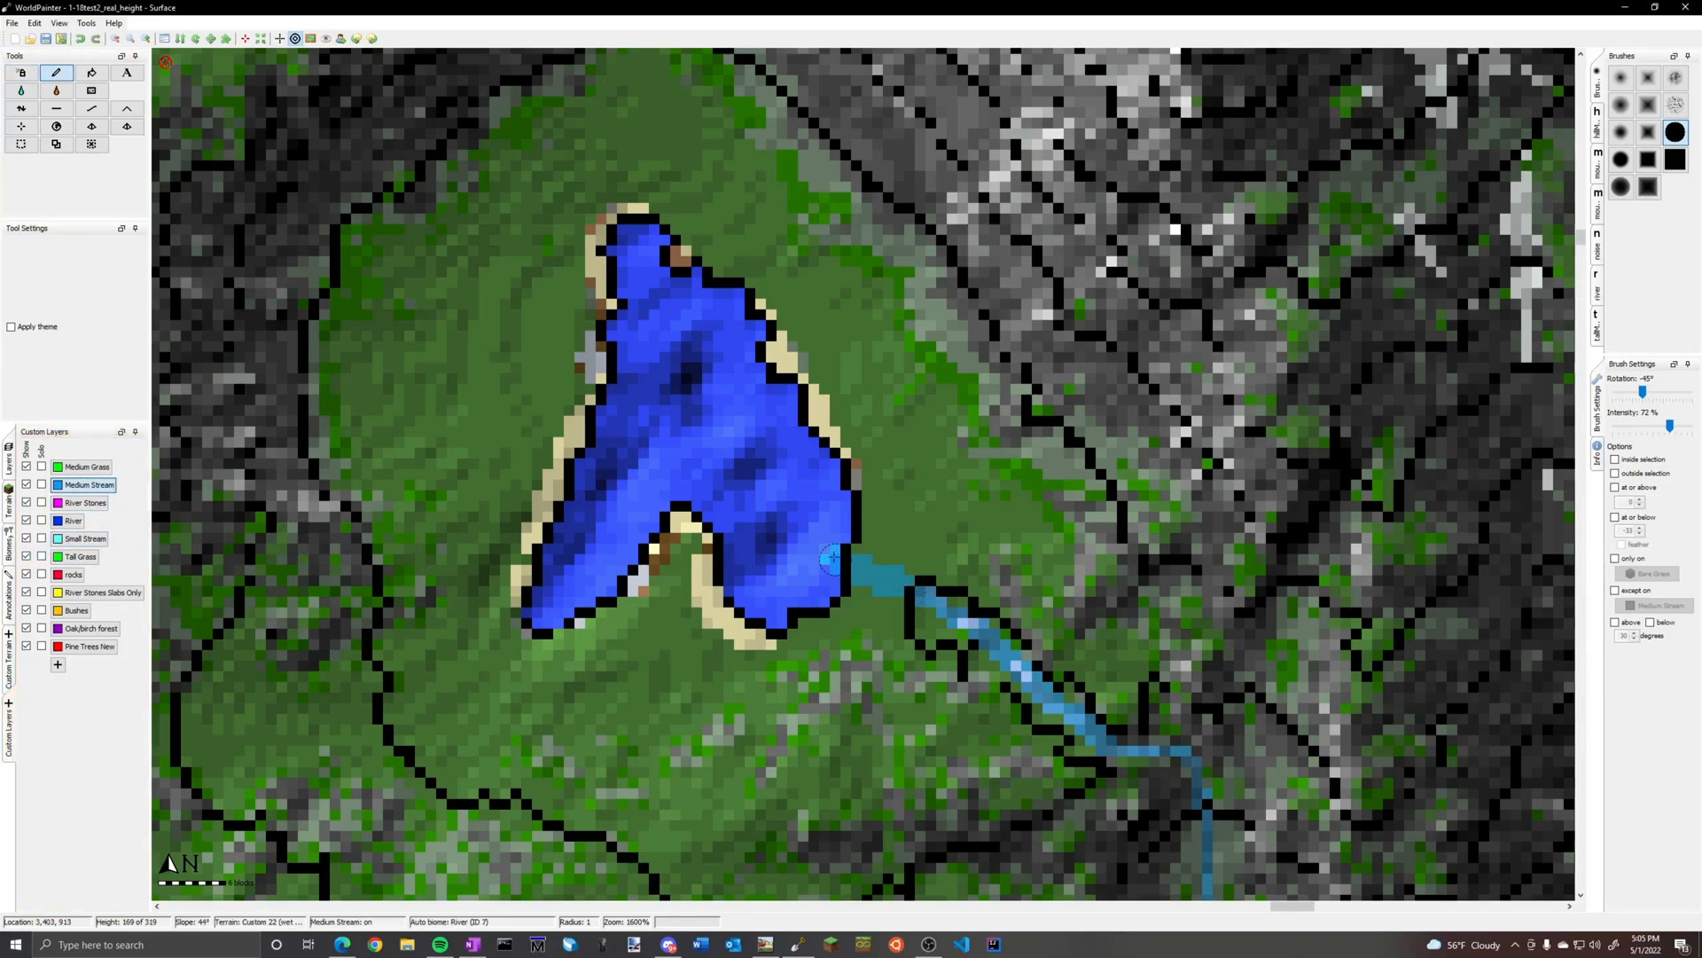
# Examine the rivers, snowy peaks, beaches and coastline across the island, ending with an overview of the entire map
pyautogui.scroll(-2, 904, 559)
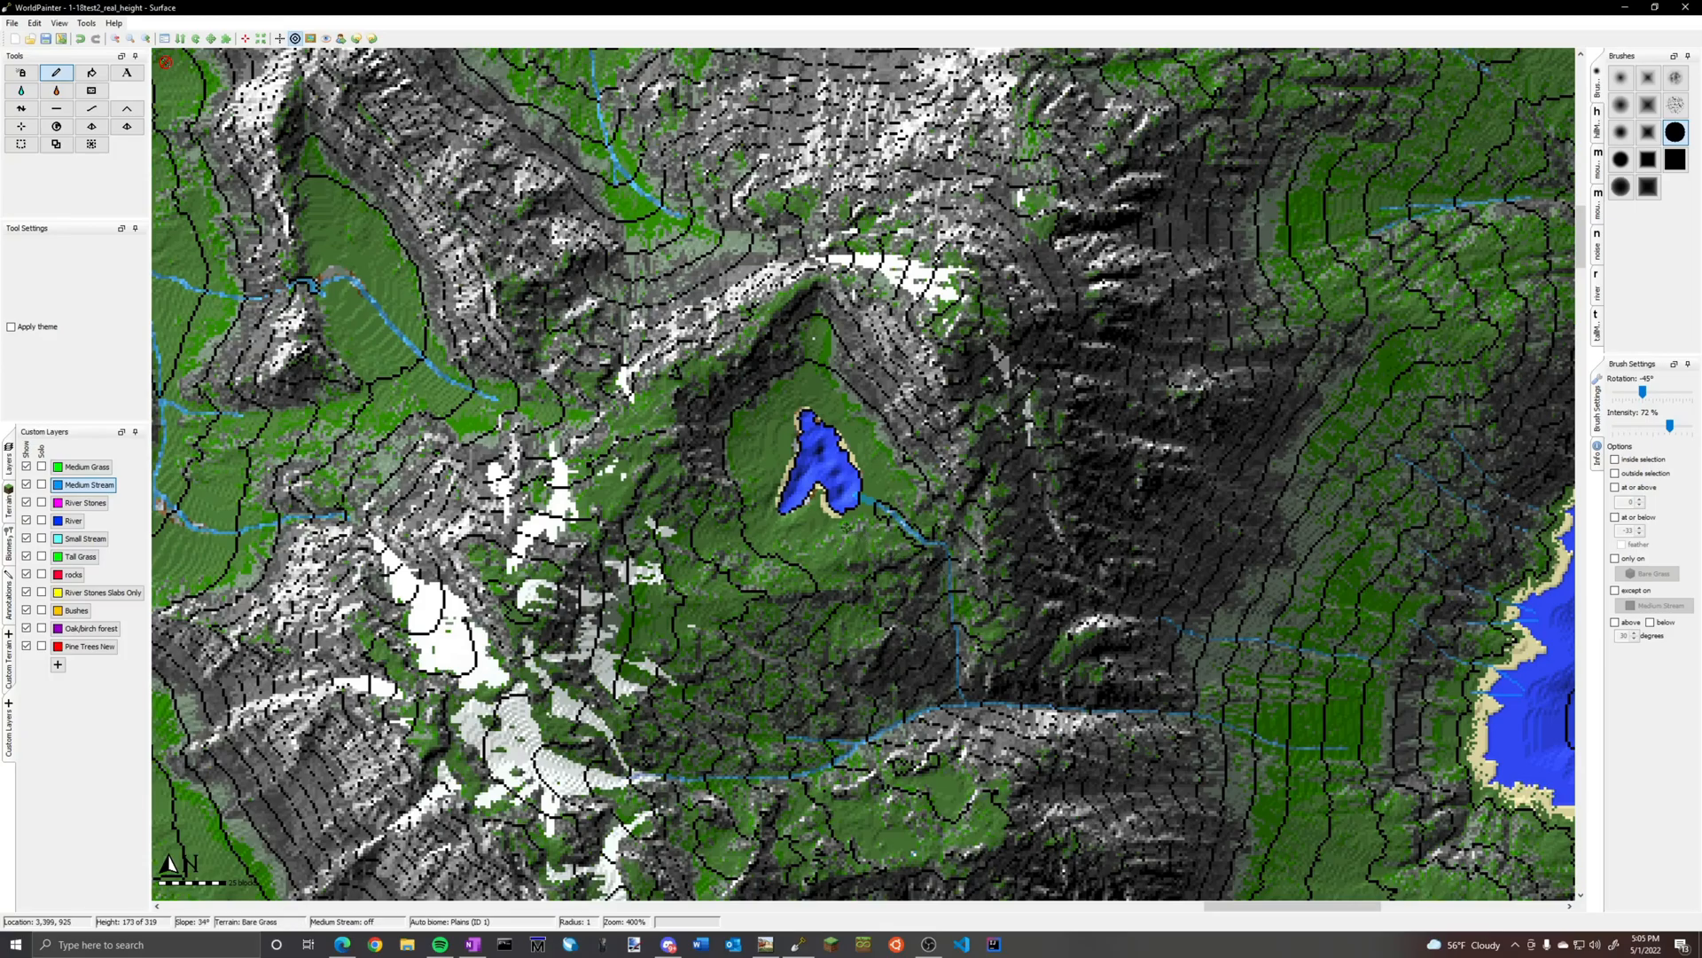
pyautogui.scroll(-2, 845, 526)
pyautogui.scroll(-1, 845, 526)
pyautogui.moveTo(657, 564); pyautogui.dragTo(719, 497, button='middle')
pyautogui.scroll(1, 863, 469)
pyautogui.moveTo(863, 469); pyautogui.dragTo(1532, 317, button='middle')
pyautogui.moveTo(812, 501); pyautogui.dragTo(1274, 354, button='middle')
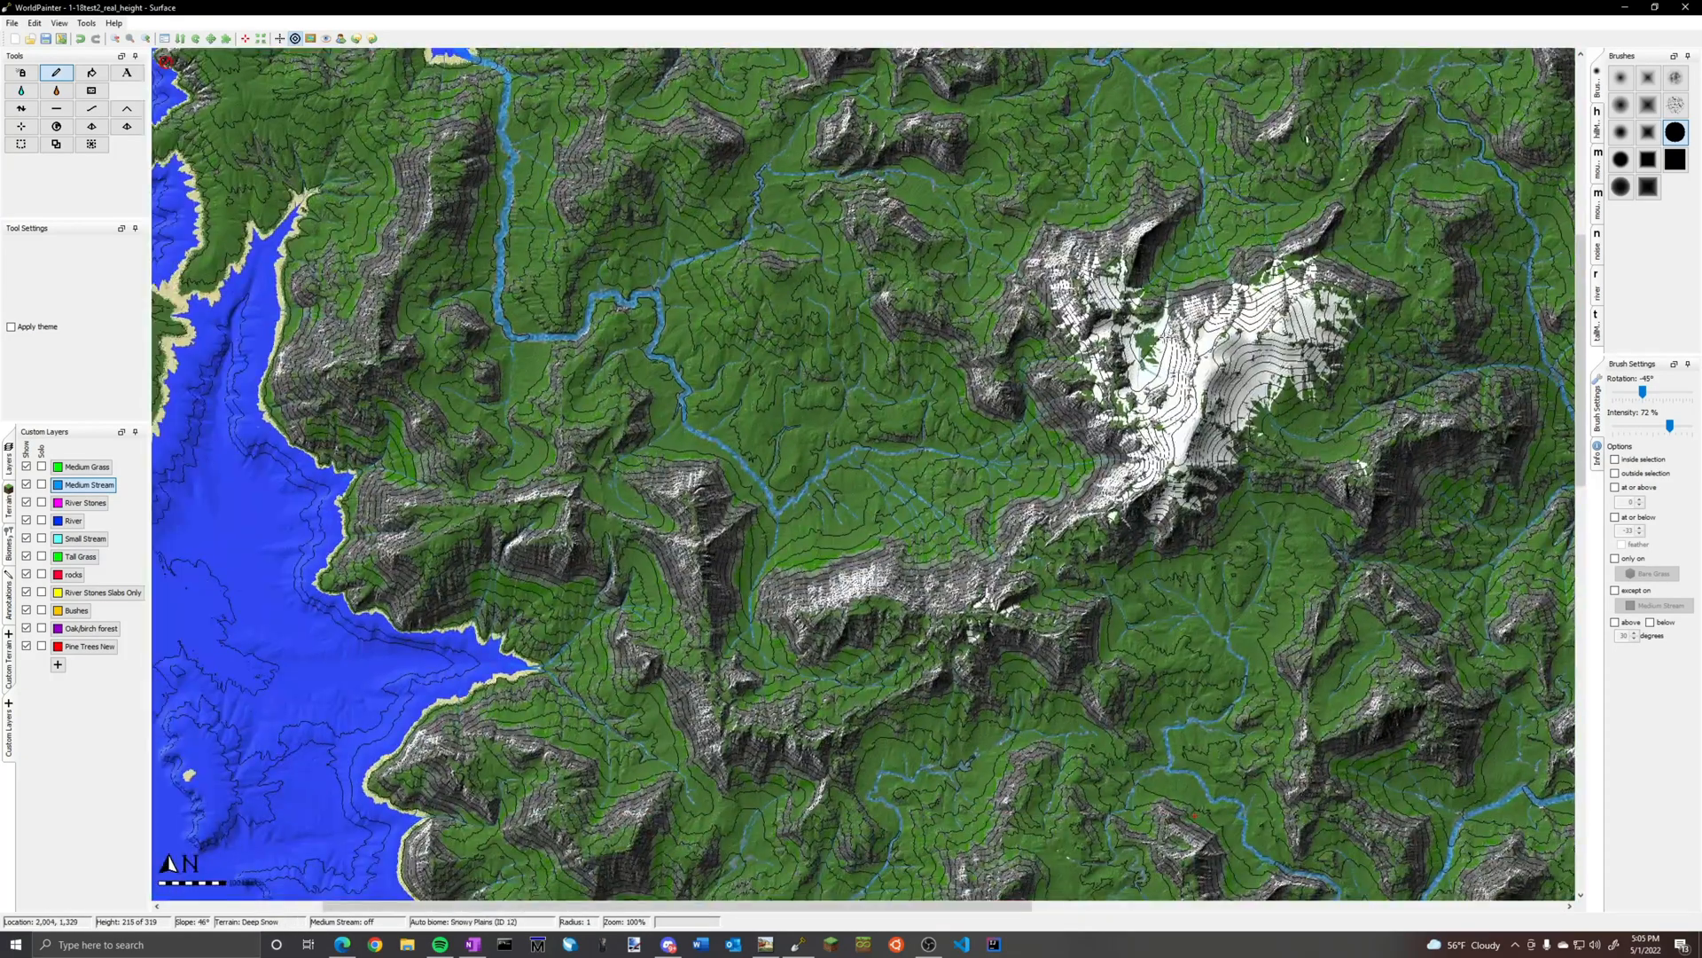
pyautogui.moveTo(964, 501); pyautogui.dragTo(851, 158, button='middle')
pyautogui.moveTo(1139, 496)
pyautogui.mouseDown(button='middle')
pyautogui.moveTo(964, 214)
pyautogui.moveTo(957, 618)
pyautogui.moveTo(931, 692)
pyautogui.mouseUp(button='middle')
pyautogui.moveTo(664, 416)
pyautogui.mouseDown(button='middle')
pyautogui.moveTo(648, 731)
pyautogui.moveTo(586, 911)
pyautogui.mouseUp(button='middle')
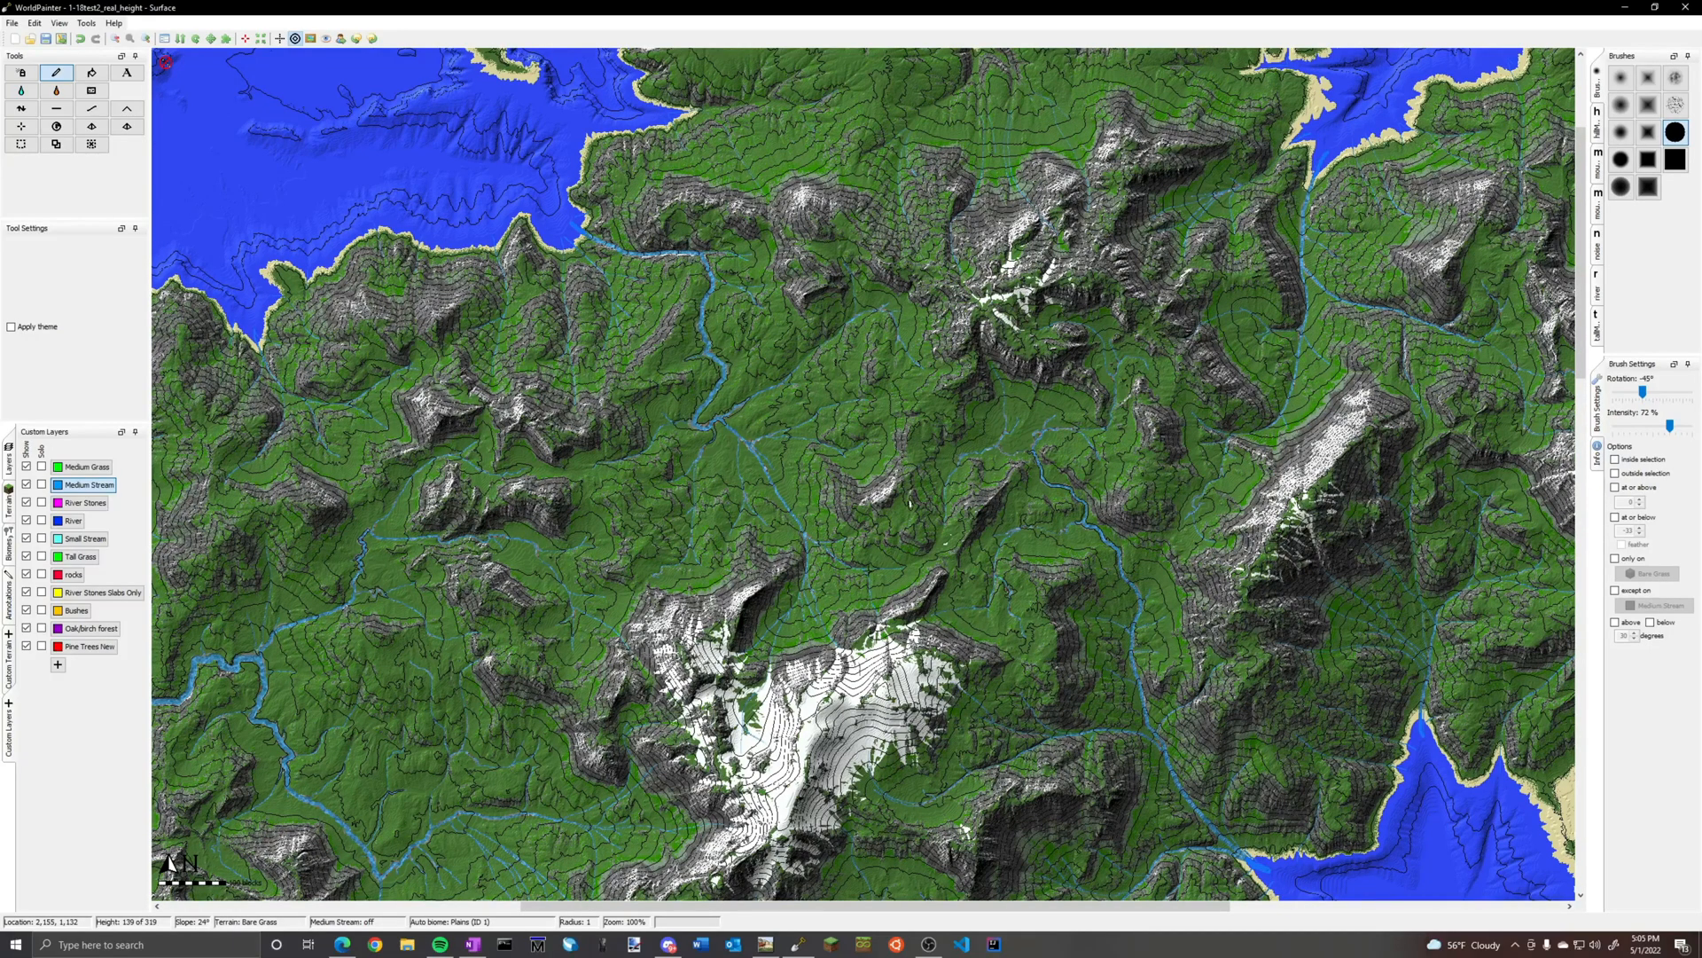
pyautogui.moveTo(993, 355); pyautogui.dragTo(1124, 131, button='middle')
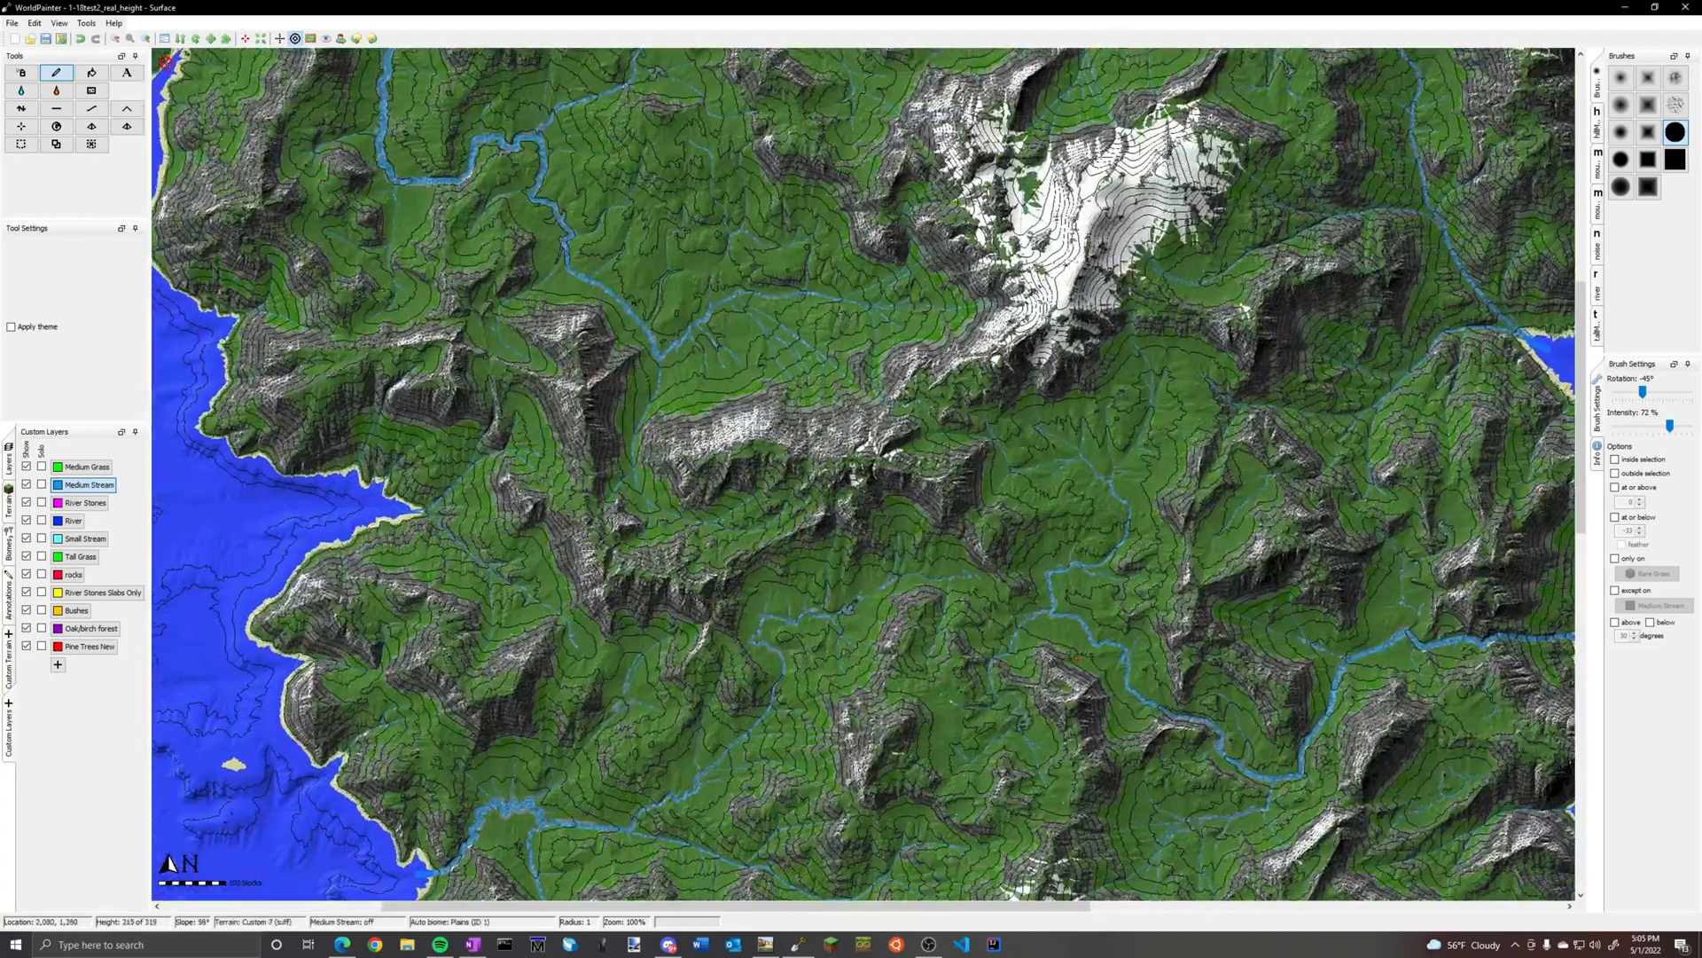
pyautogui.moveTo(1101, 536); pyautogui.dragTo(1008, 238, button='middle')
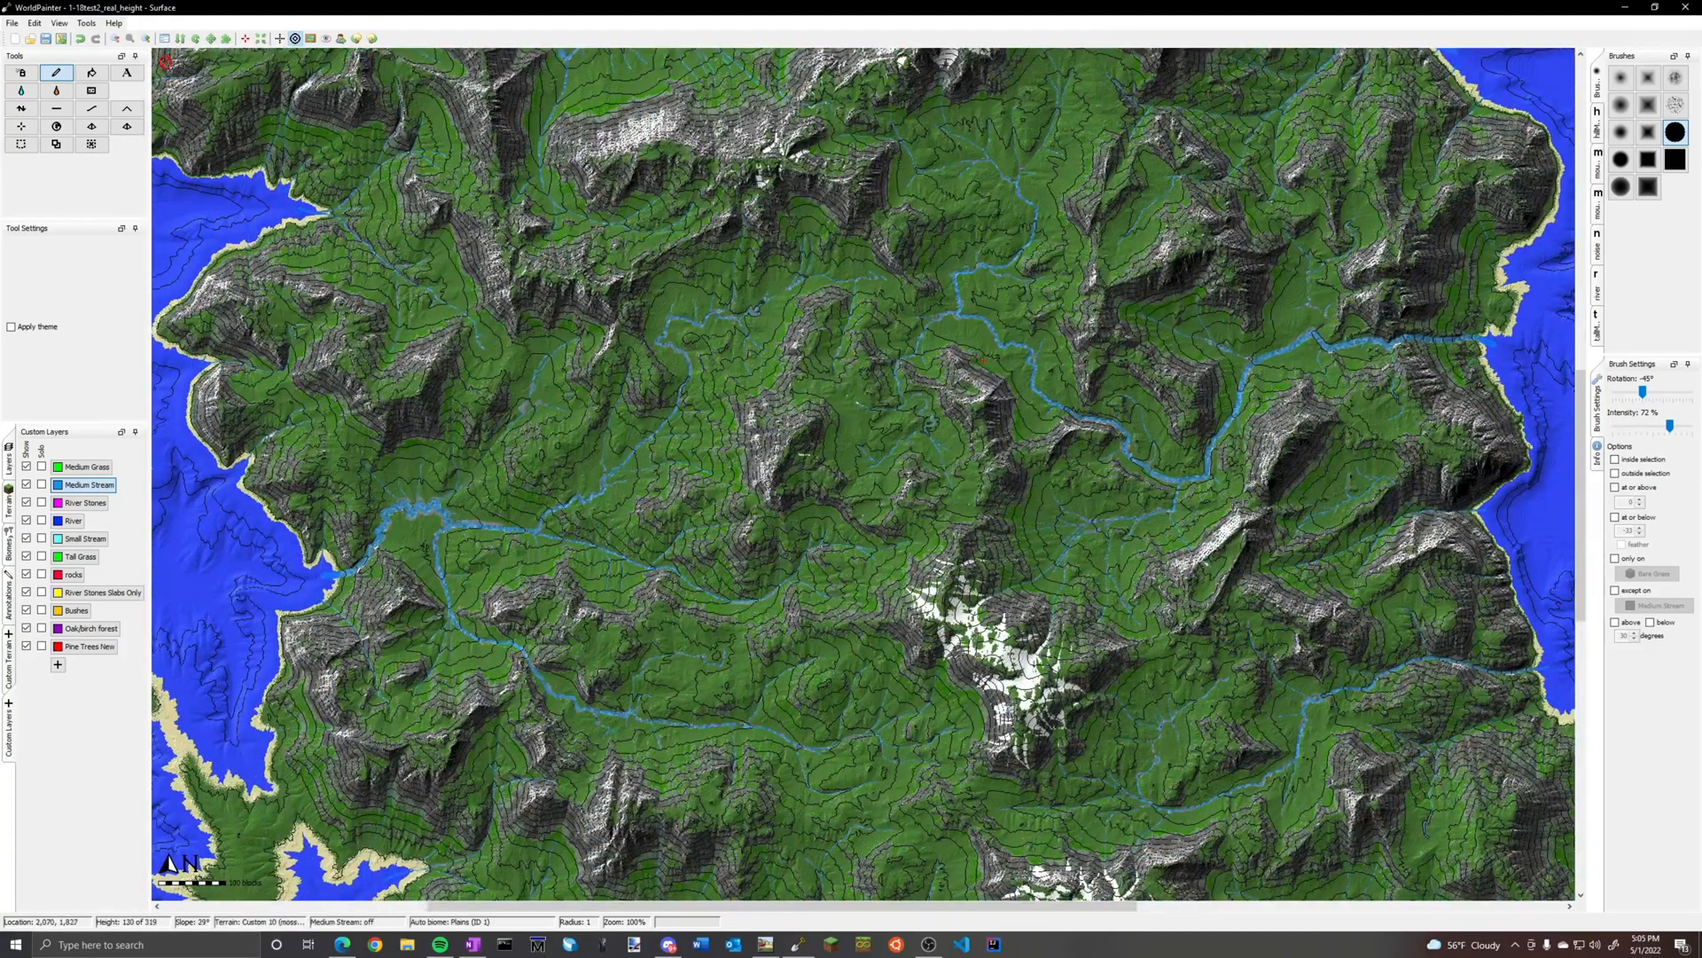
pyautogui.moveTo(1066, 528); pyautogui.dragTo(1067, 174, button='middle')
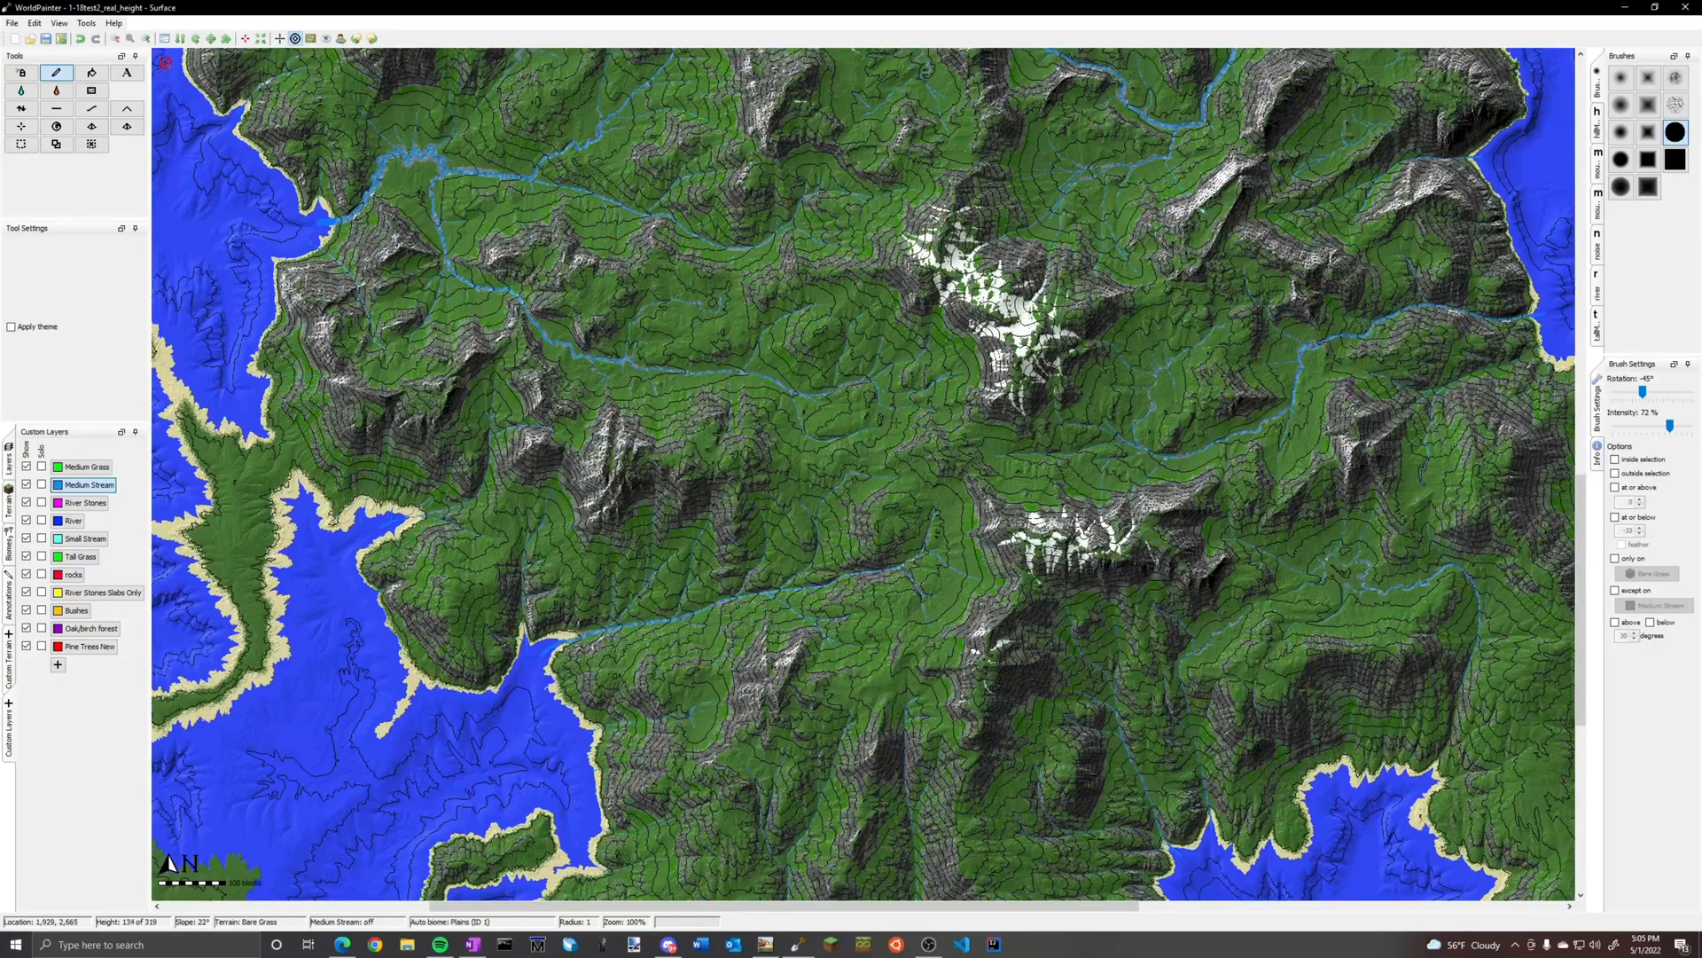
pyautogui.scroll(2, 914, 458)
pyautogui.scroll(-2, 984, 329)
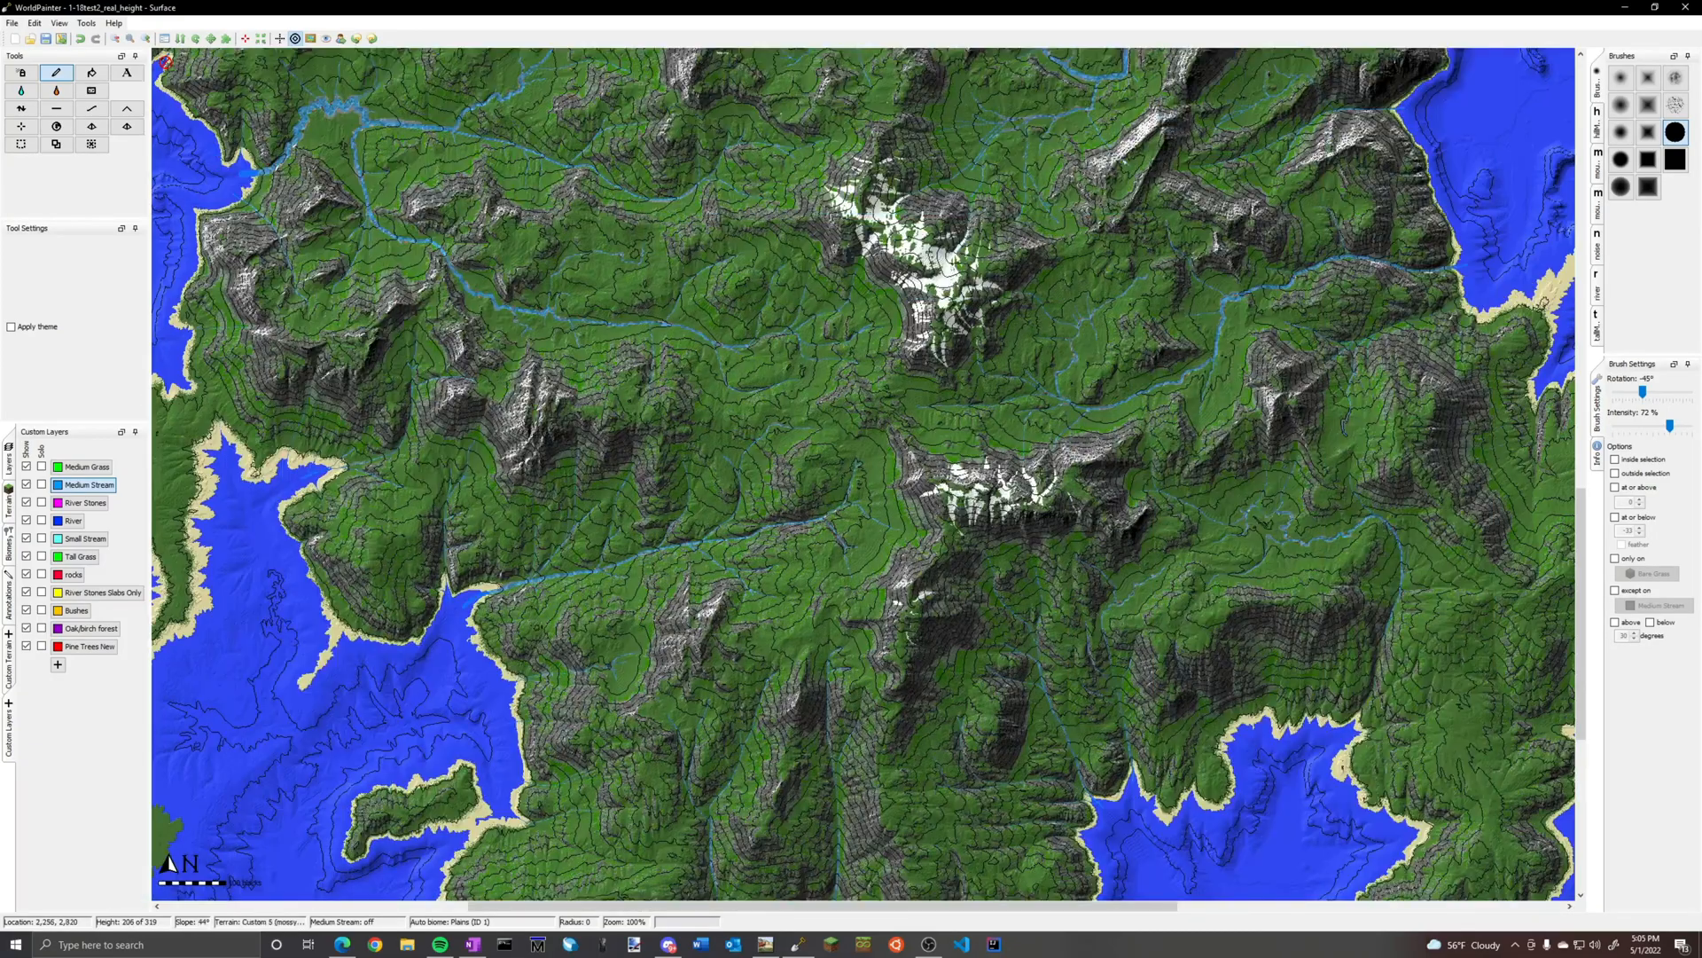
pyautogui.scroll(-2, 1011, 474)
pyautogui.moveTo(1115, 360); pyautogui.dragTo(1009, 519, button='middle')
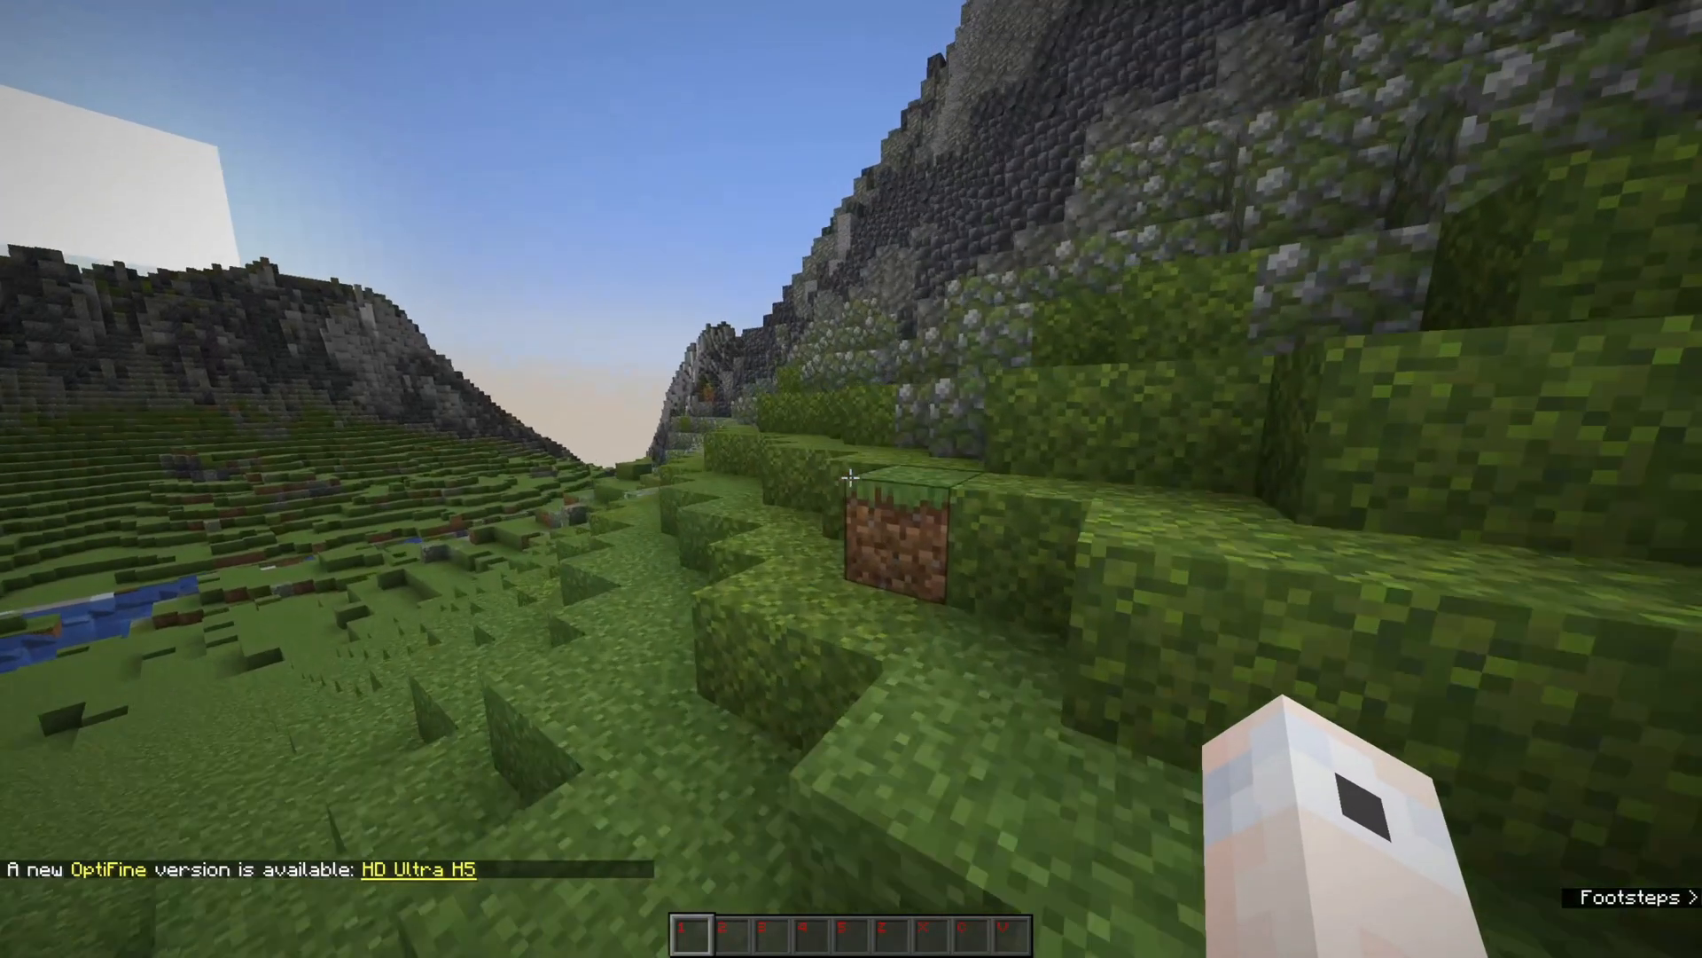
# Switch to Minecraft, fly through the exported world's river valleys and mountains, and change to Spectator Mode
pyautogui.press('w')
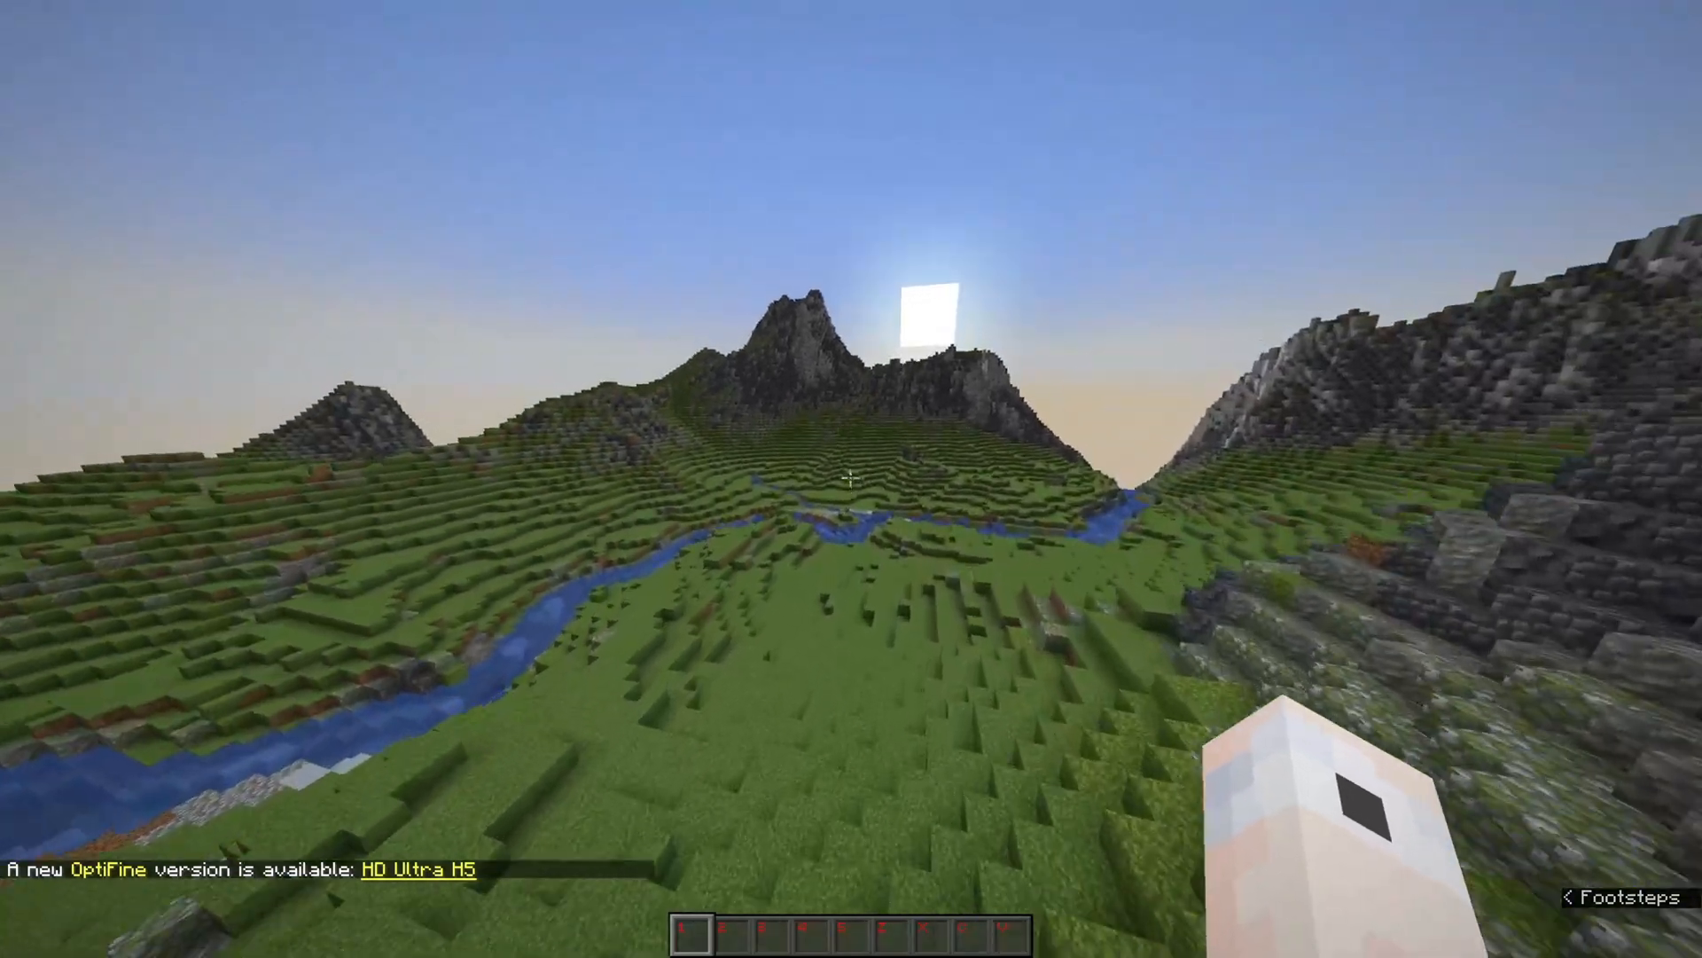
pyautogui.press('w')
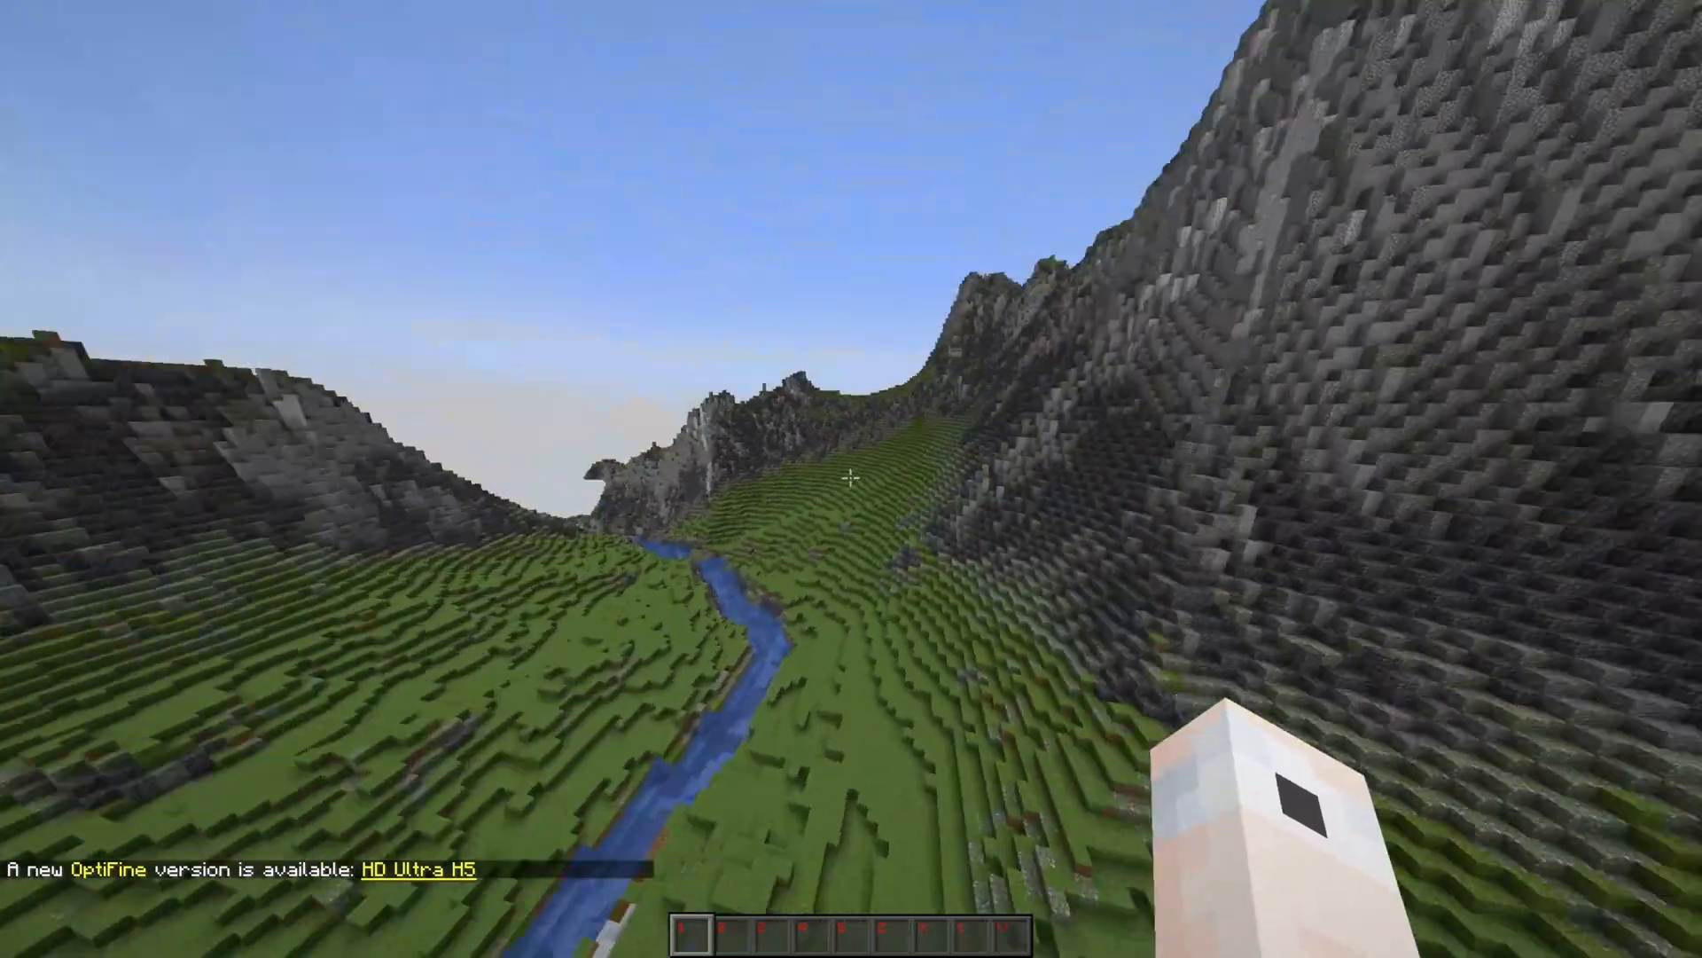
pyautogui.press('w')
pyautogui.hotkey('F3', 'n')
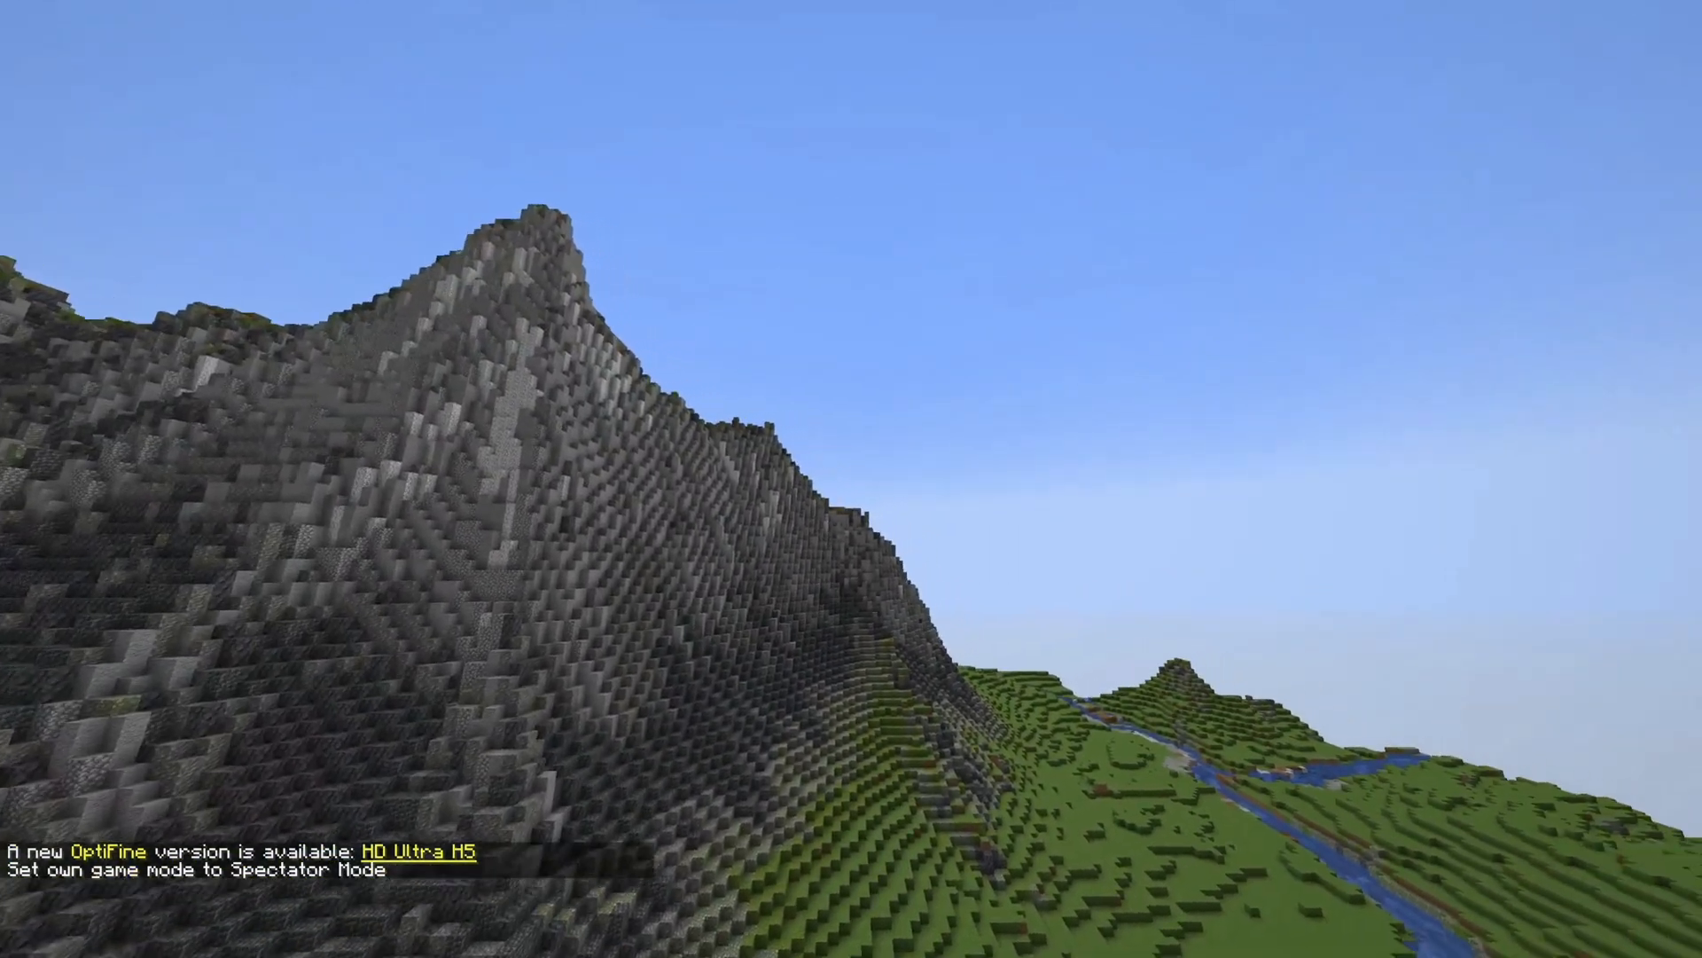
# Fly over the mountain ridges, river valleys and snowy peaks to examine the exported terrain
pyautogui.press('w')
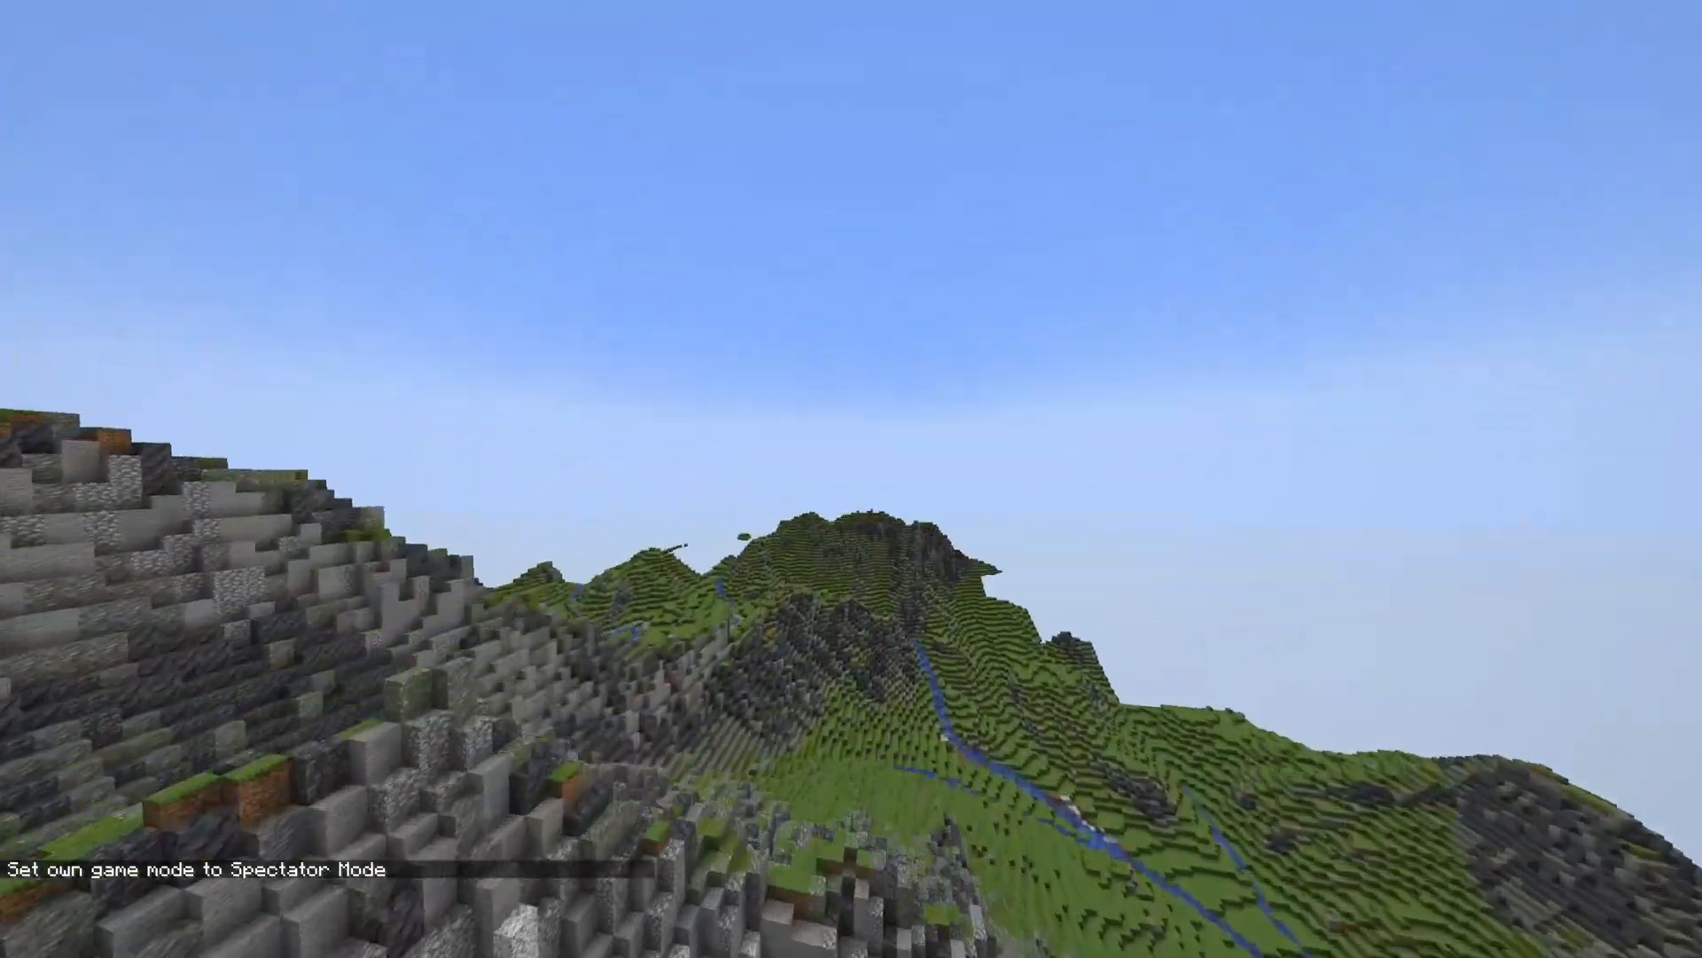
pyautogui.press('w')
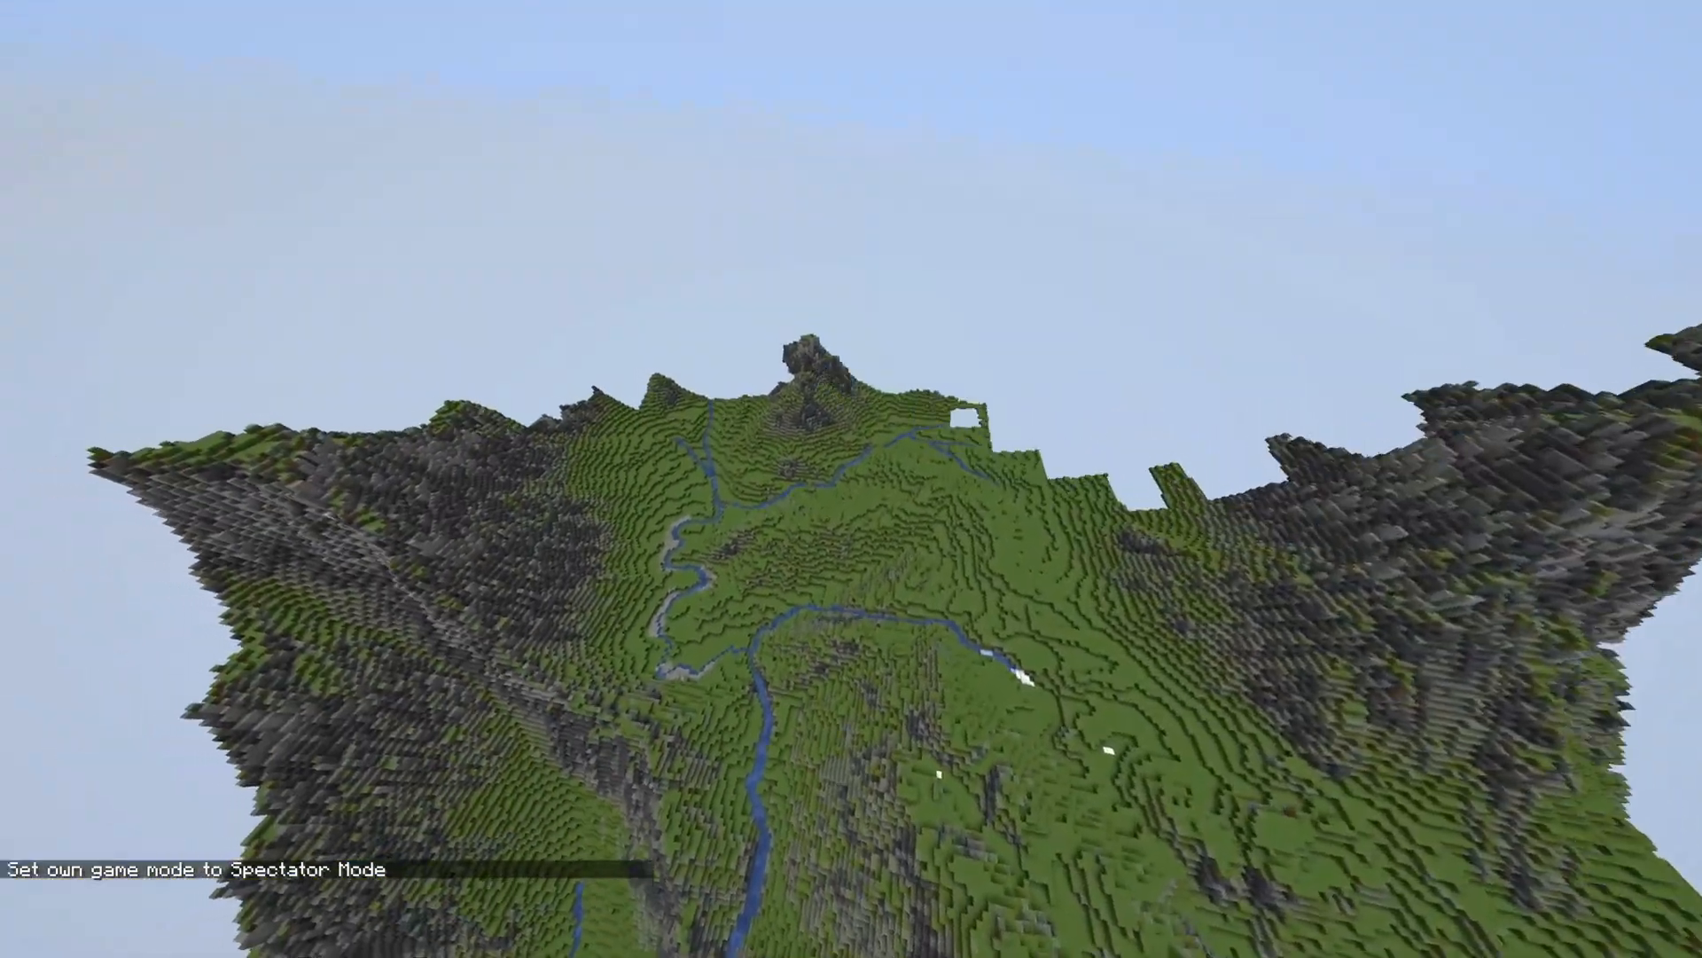
pyautogui.press('w')
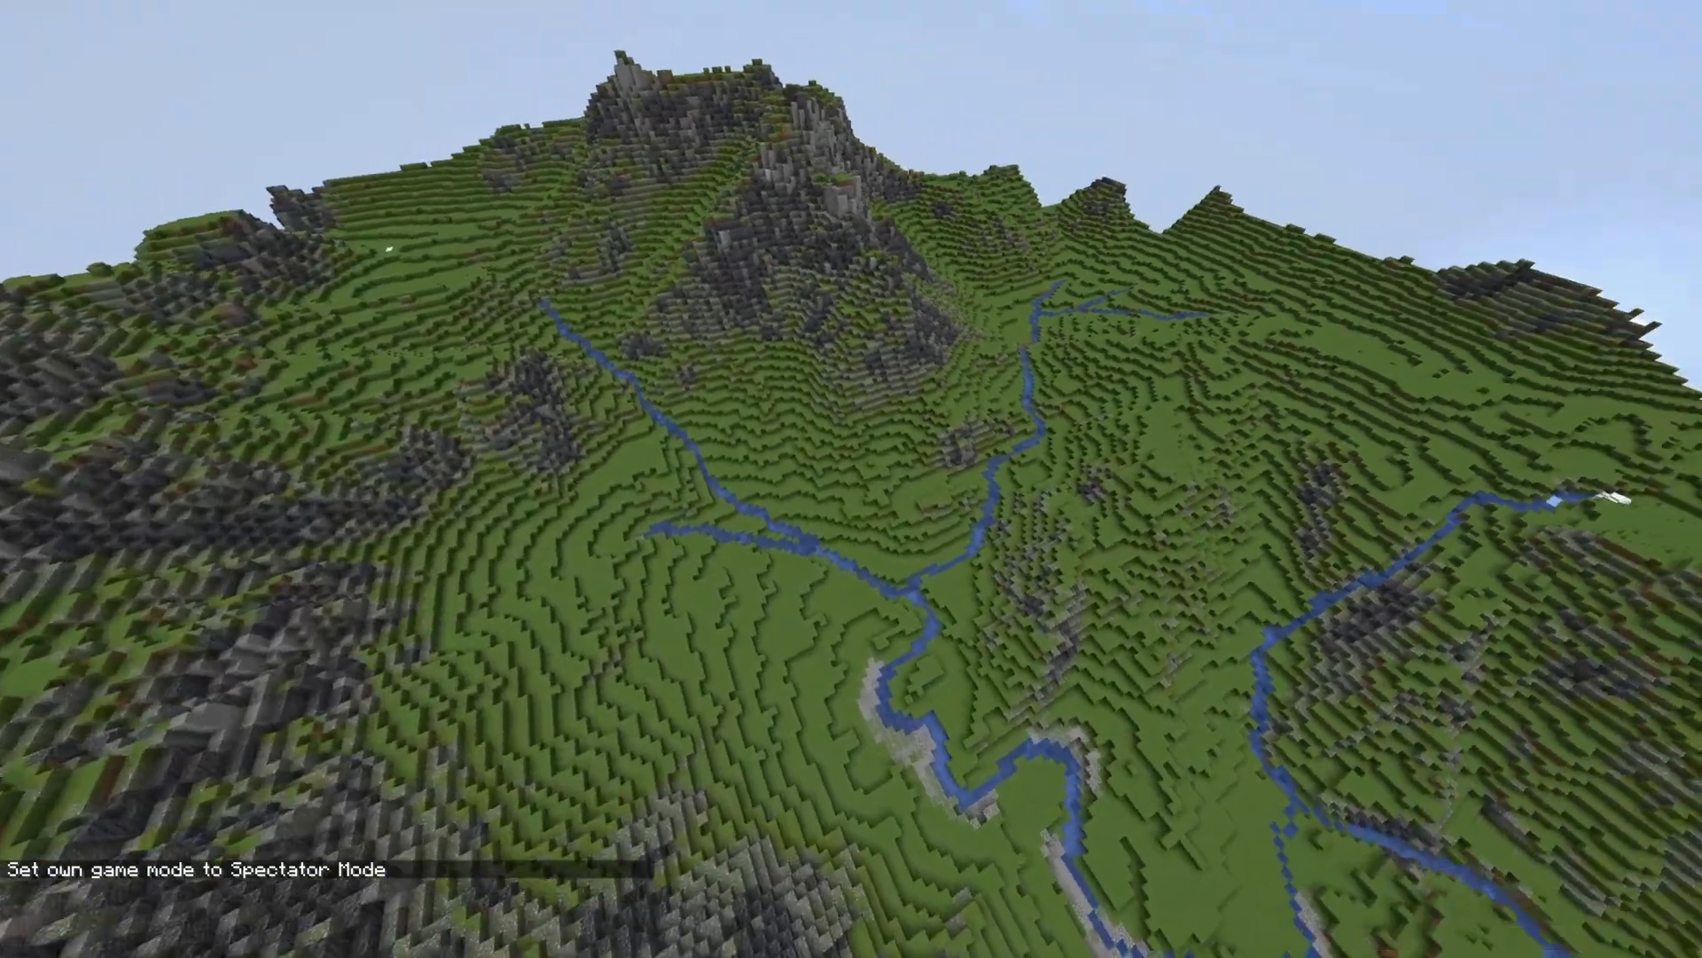
pyautogui.press('w')
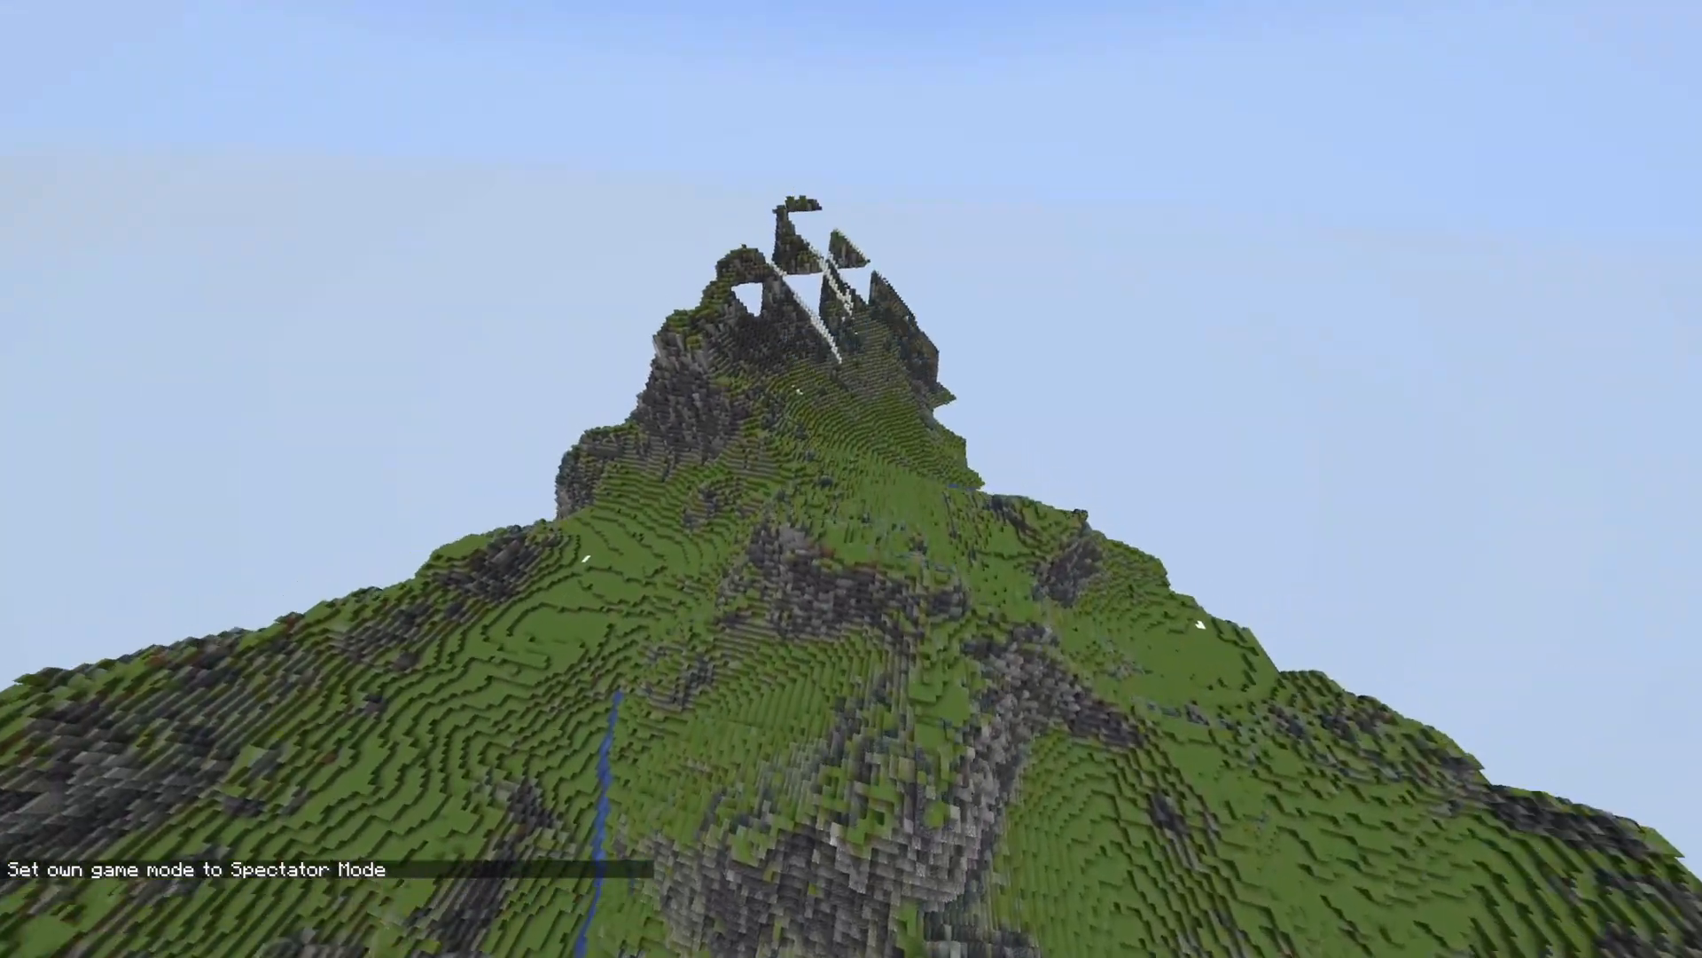
pyautogui.press('w')
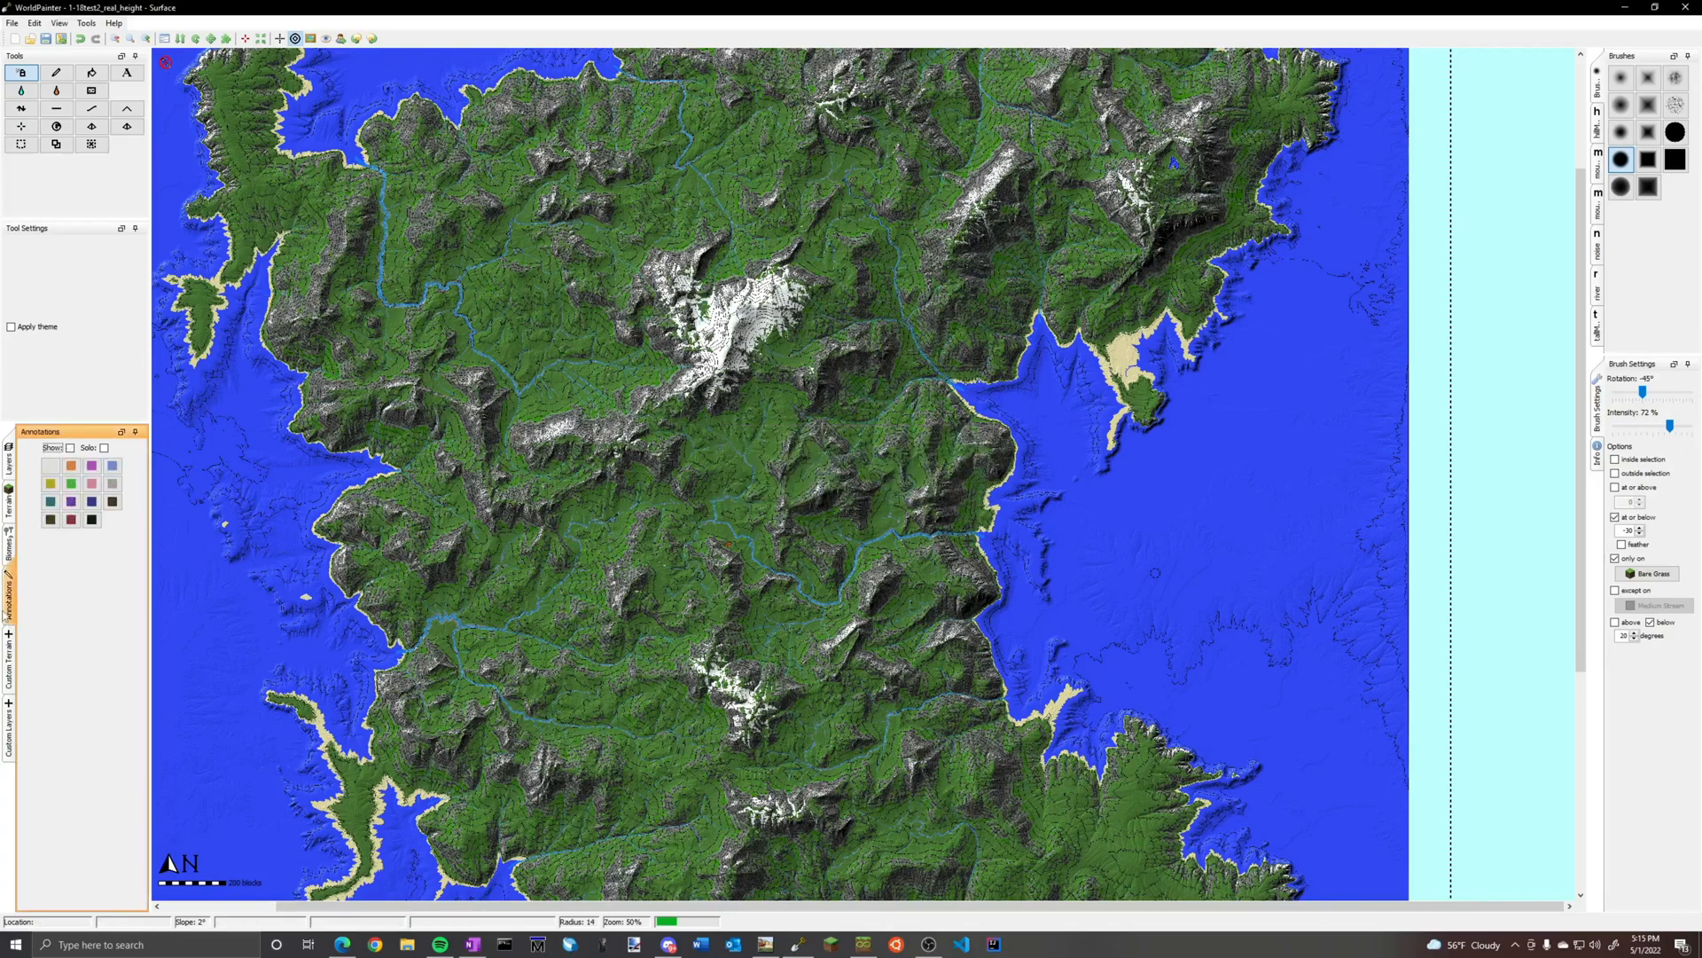
# Switch to WorldPainter and review the plant percentages of the Medium Grass custom layer
pyautogui.click(9, 546)
pyautogui.click(10, 729)
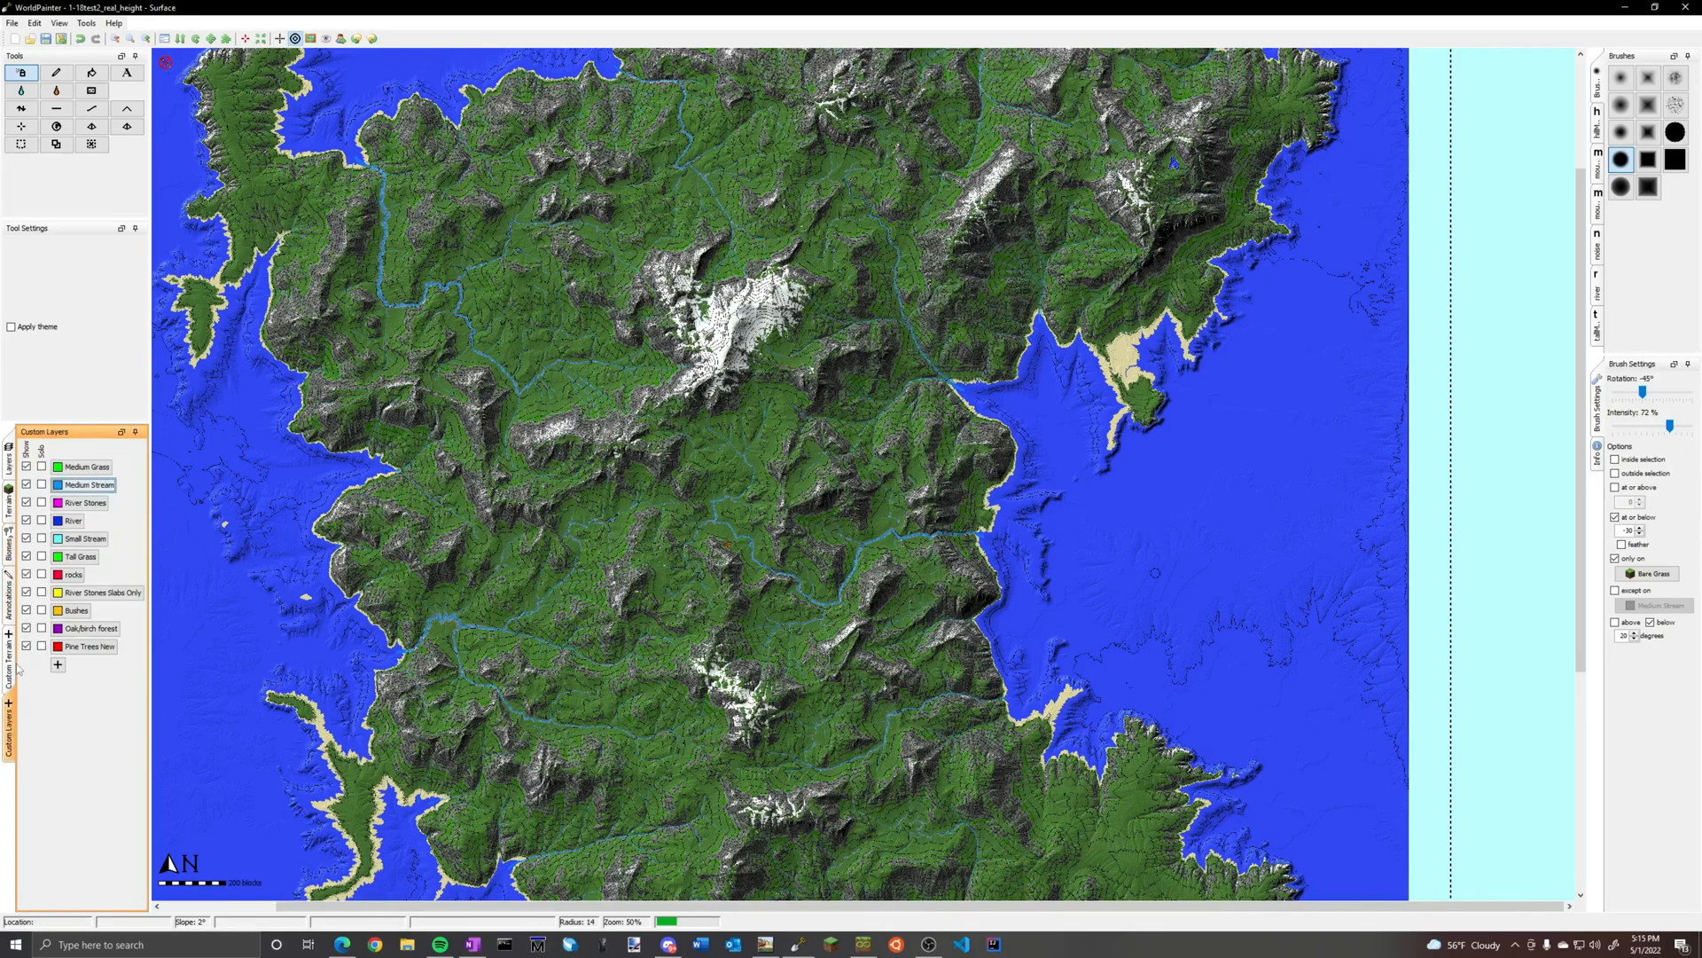
pyautogui.click(86, 467)
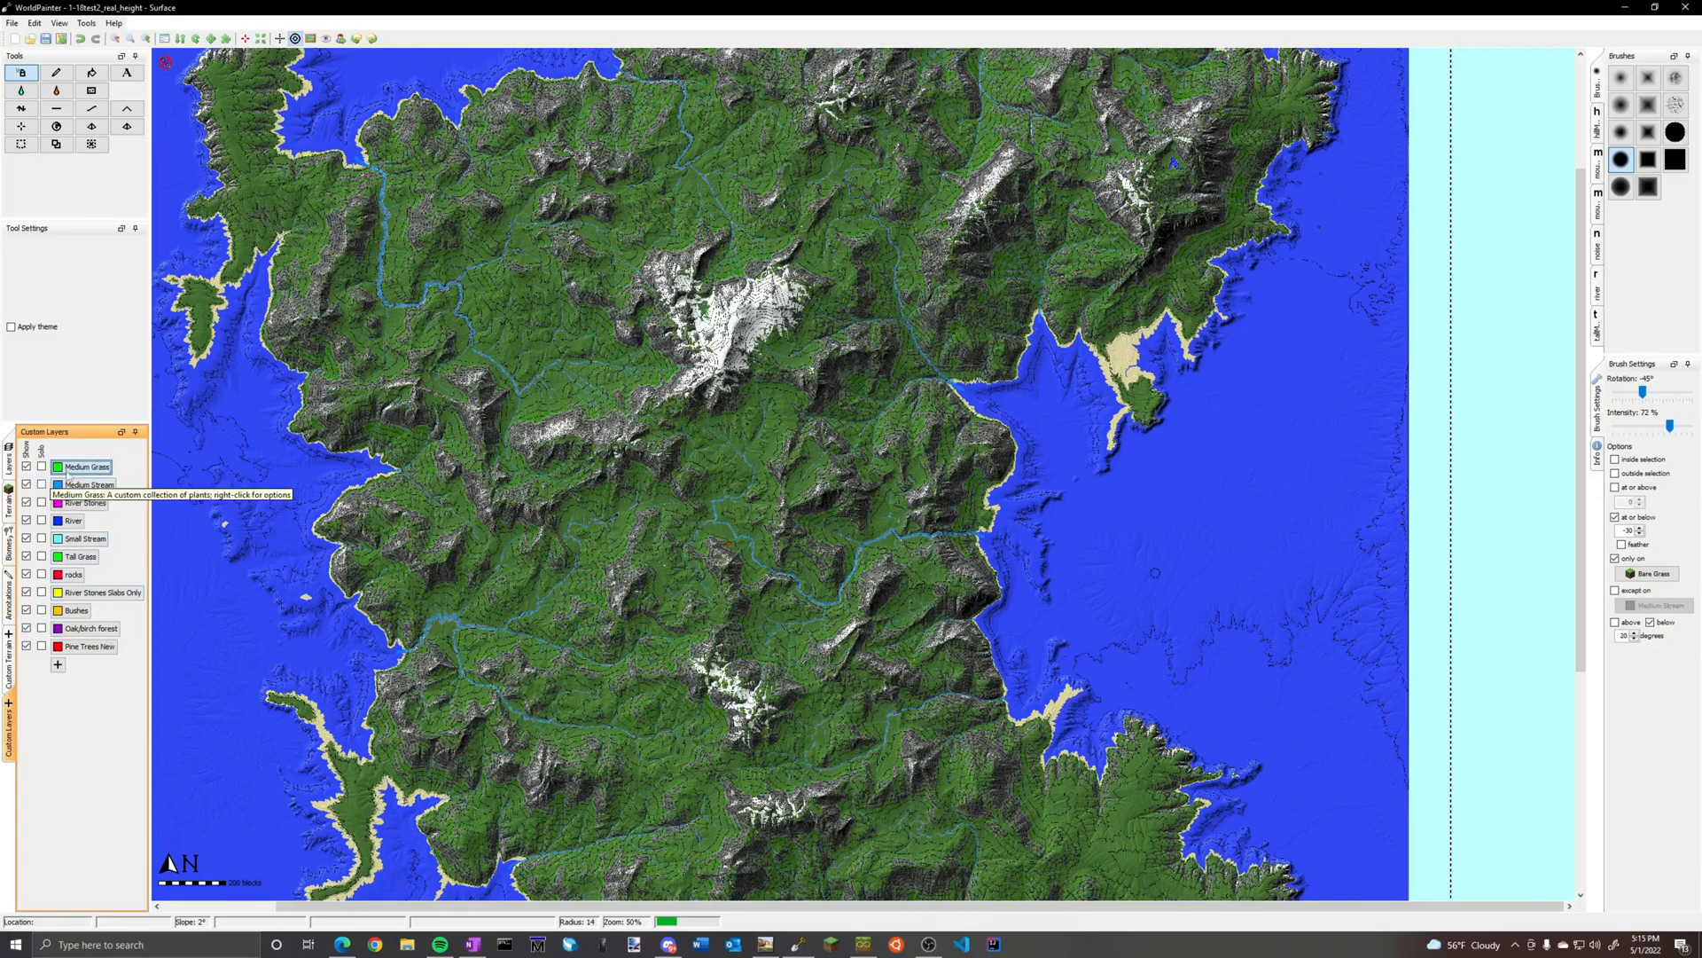
pyautogui.rightClick(110, 466)
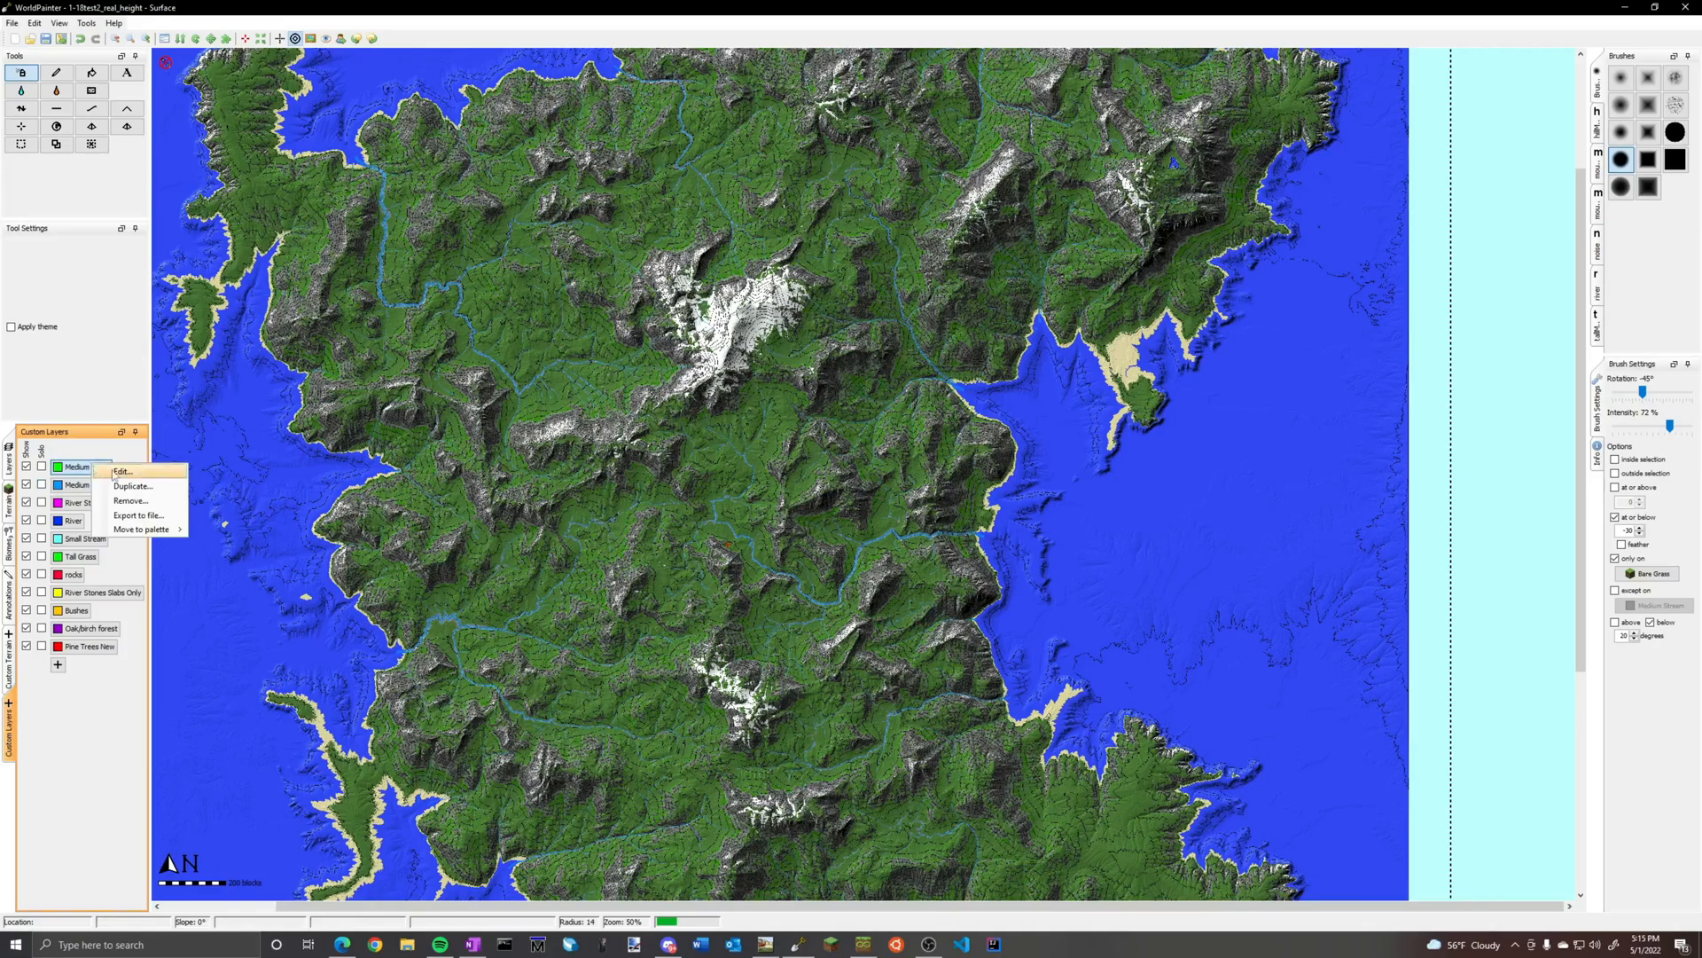
pyautogui.click(123, 470)
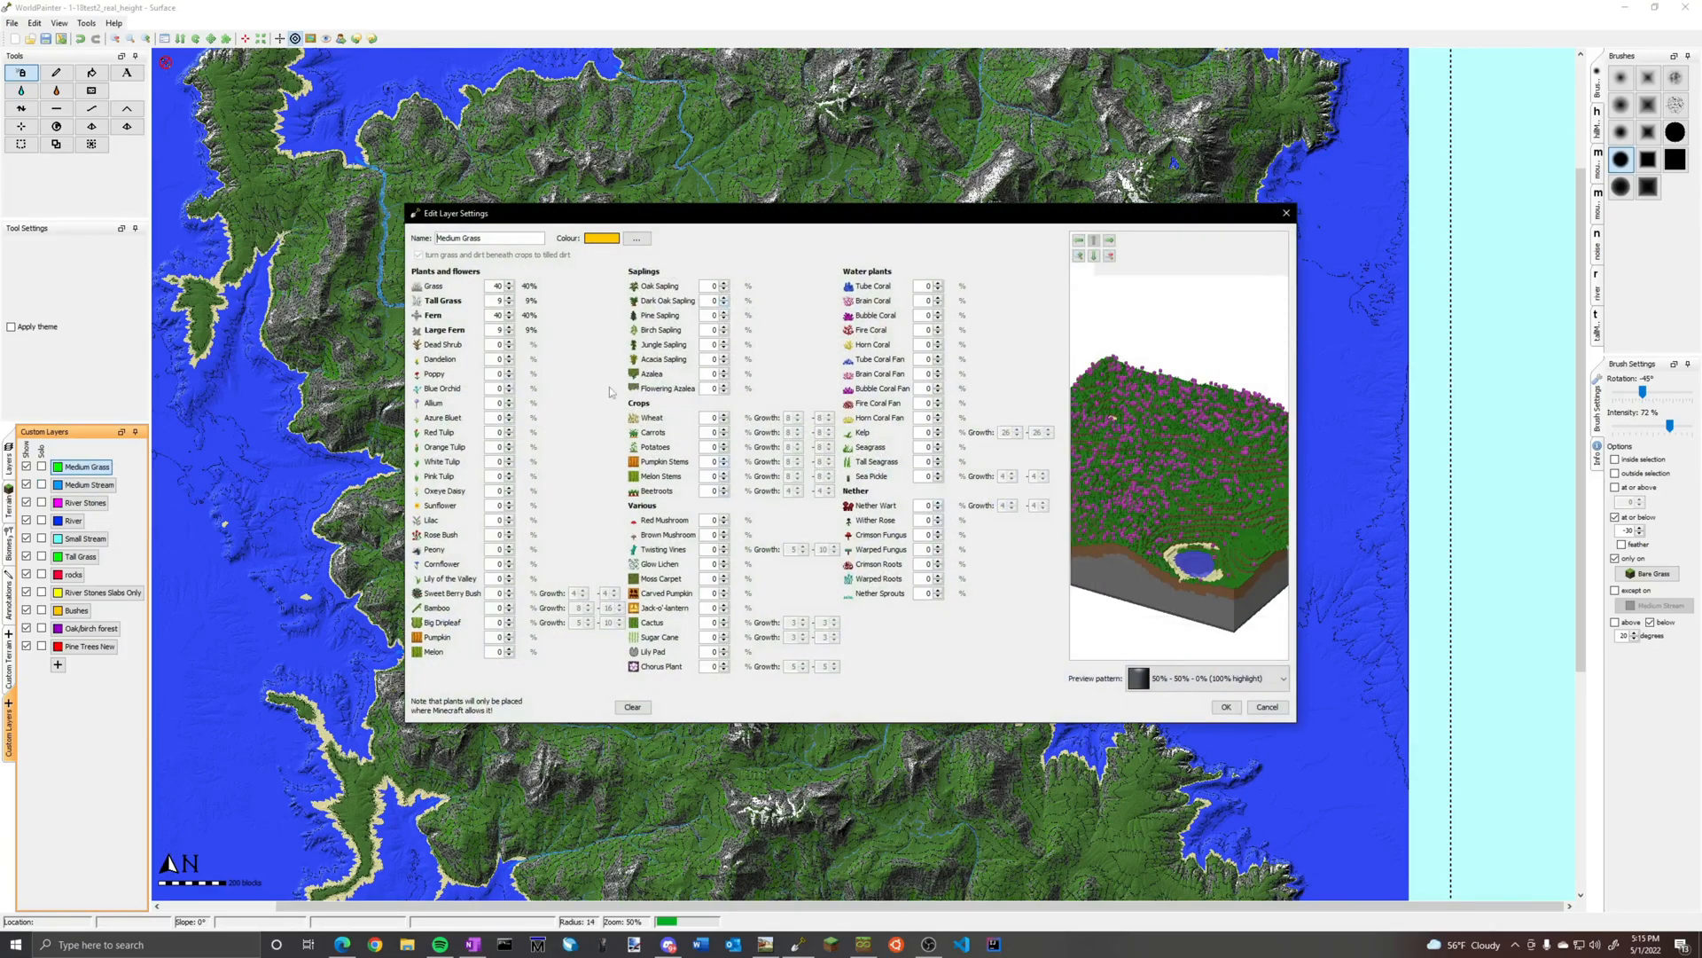
pyautogui.click(1227, 707)
# Review the plant percentages of the Tall Grass custom layer
pyautogui.rightClick(79, 565)
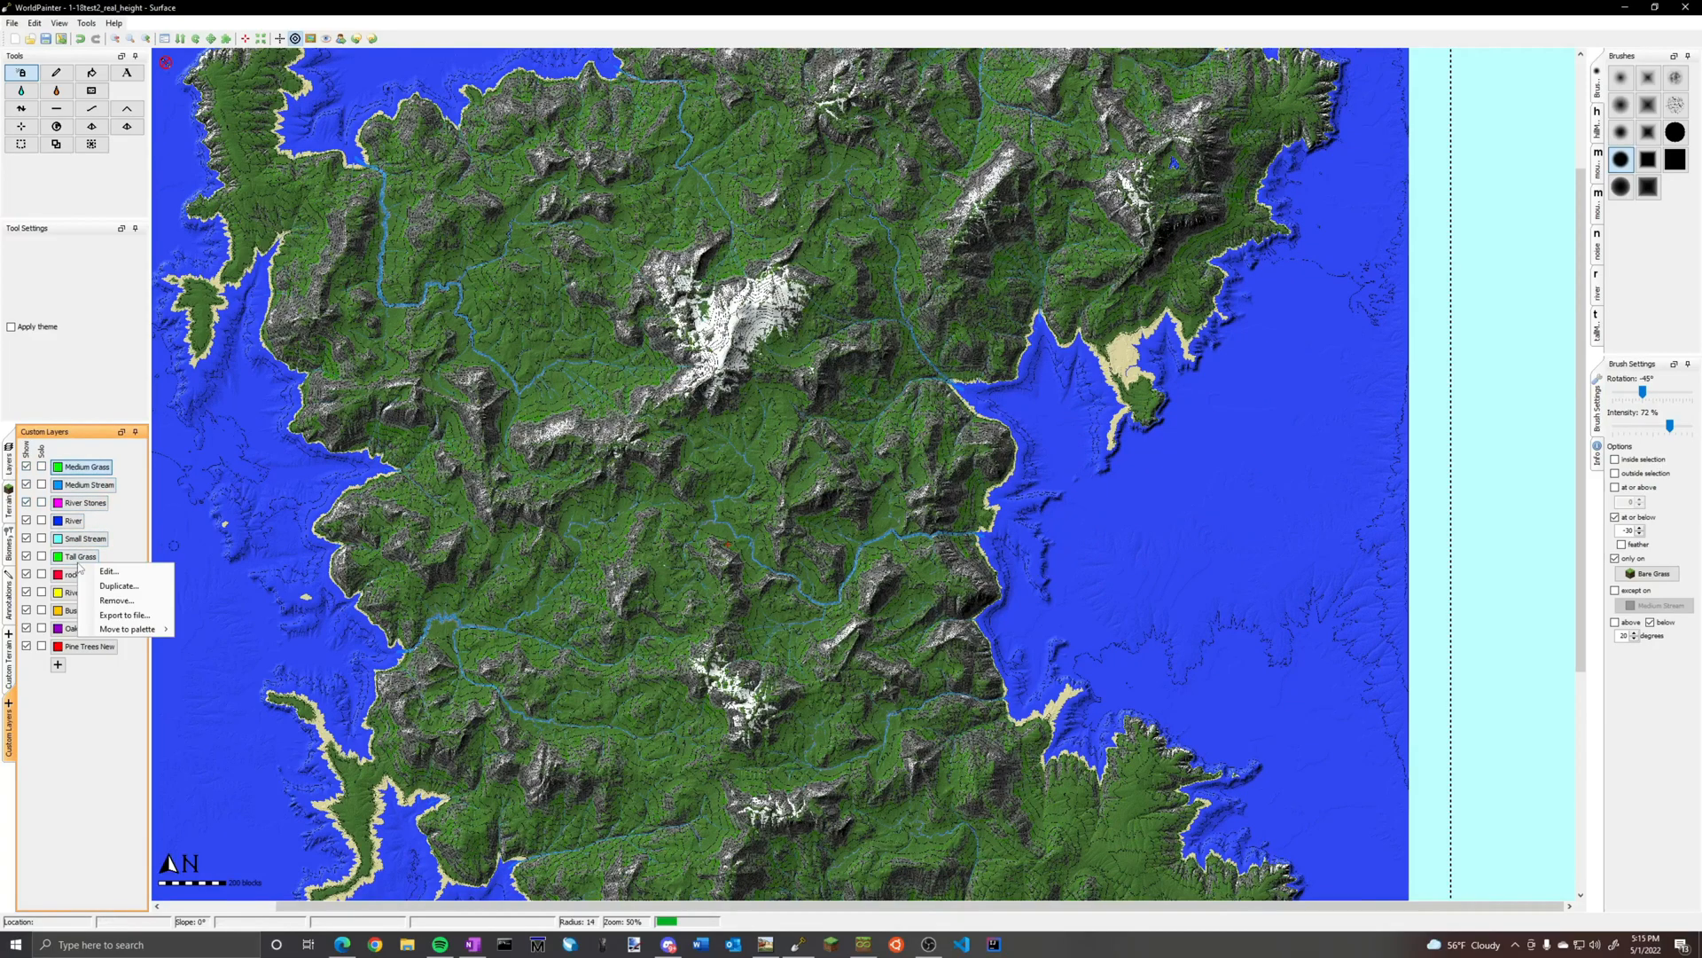
pyautogui.click(79, 558)
pyautogui.rightClick(80, 565)
pyautogui.click(109, 571)
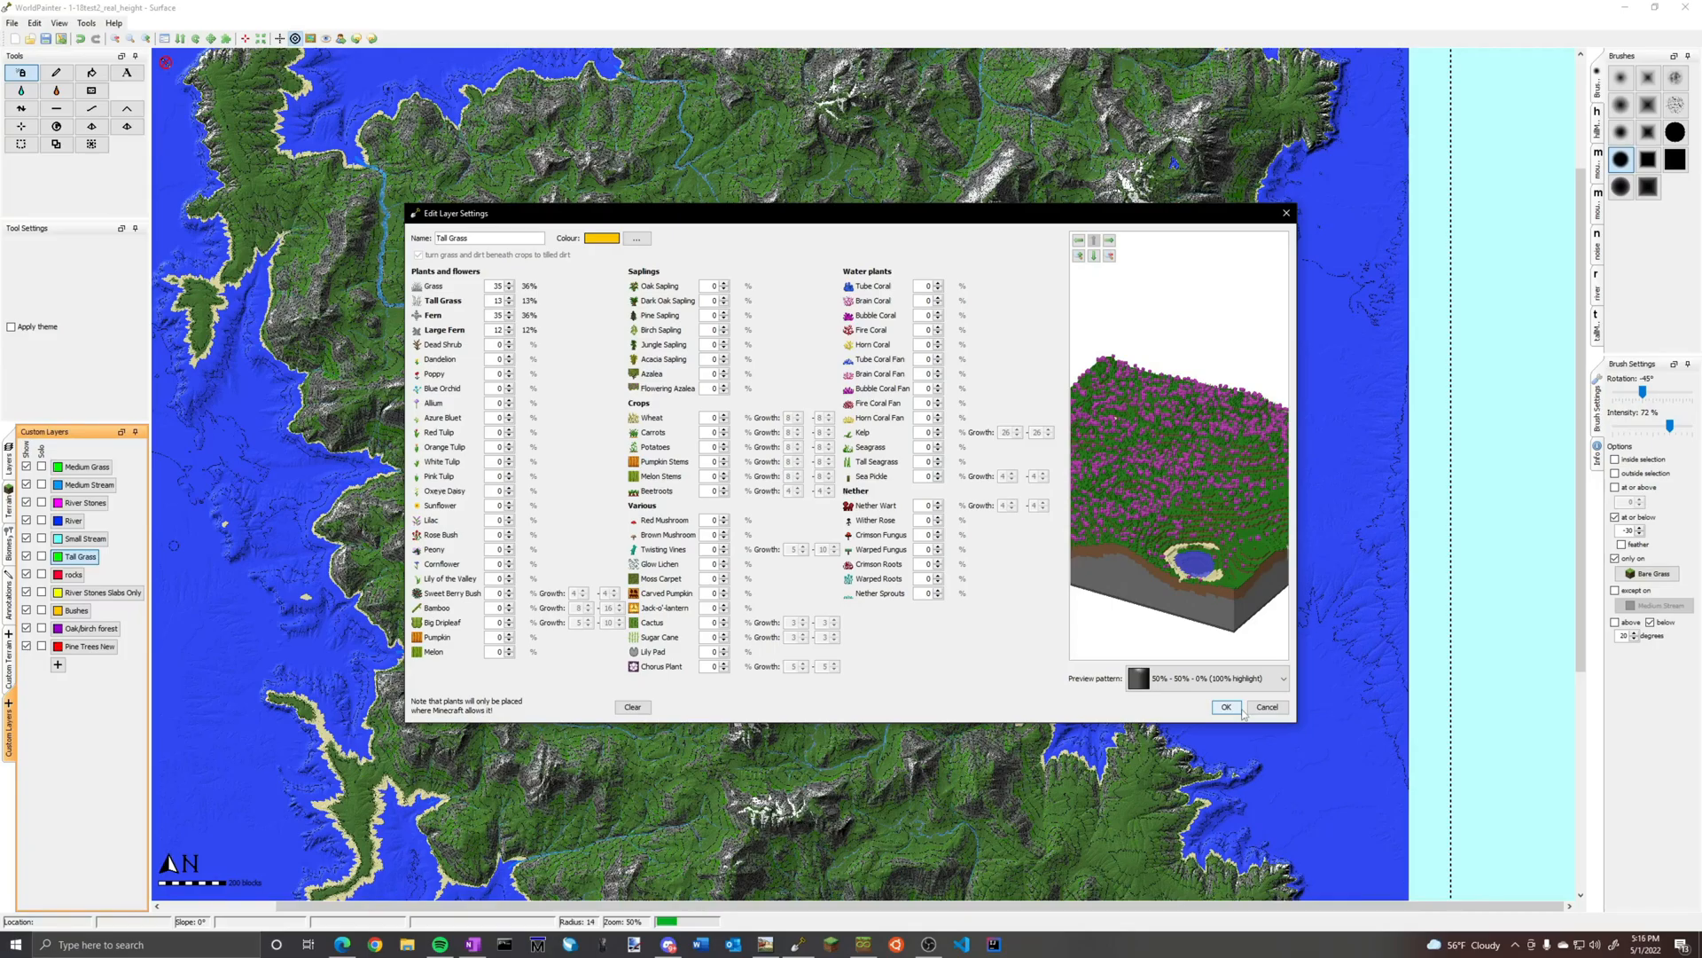
pyautogui.click(1240, 709)
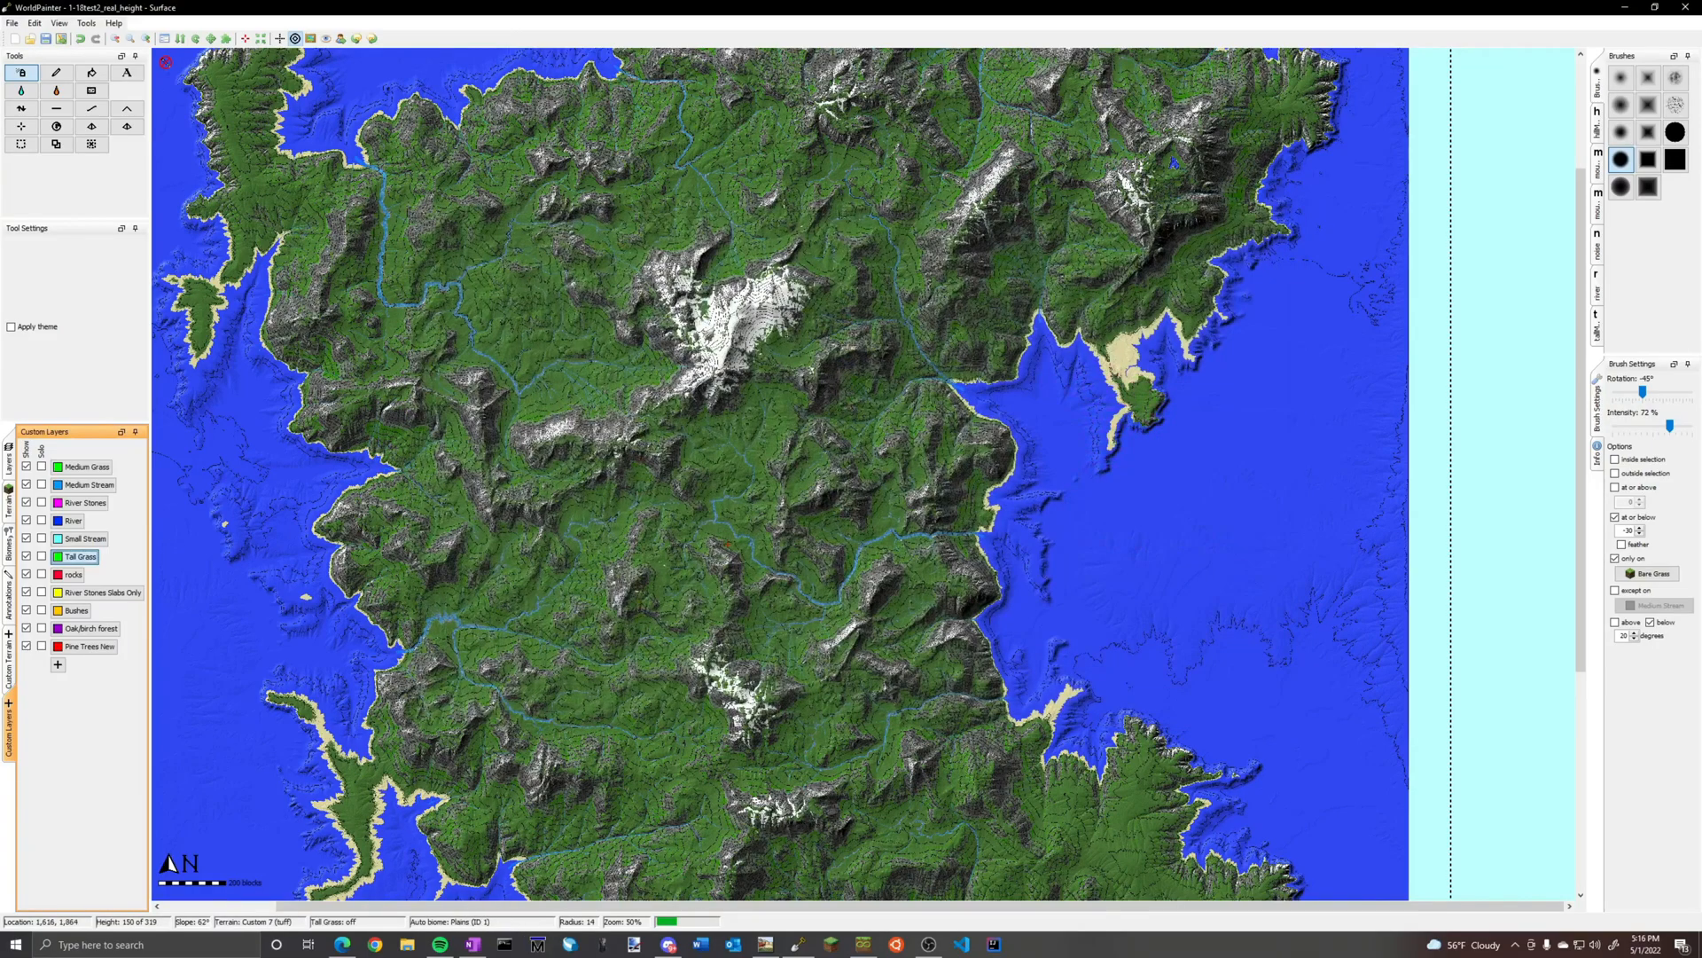
pyautogui.scroll(1, 802, 487)
pyautogui.scroll(1, 866, 479)
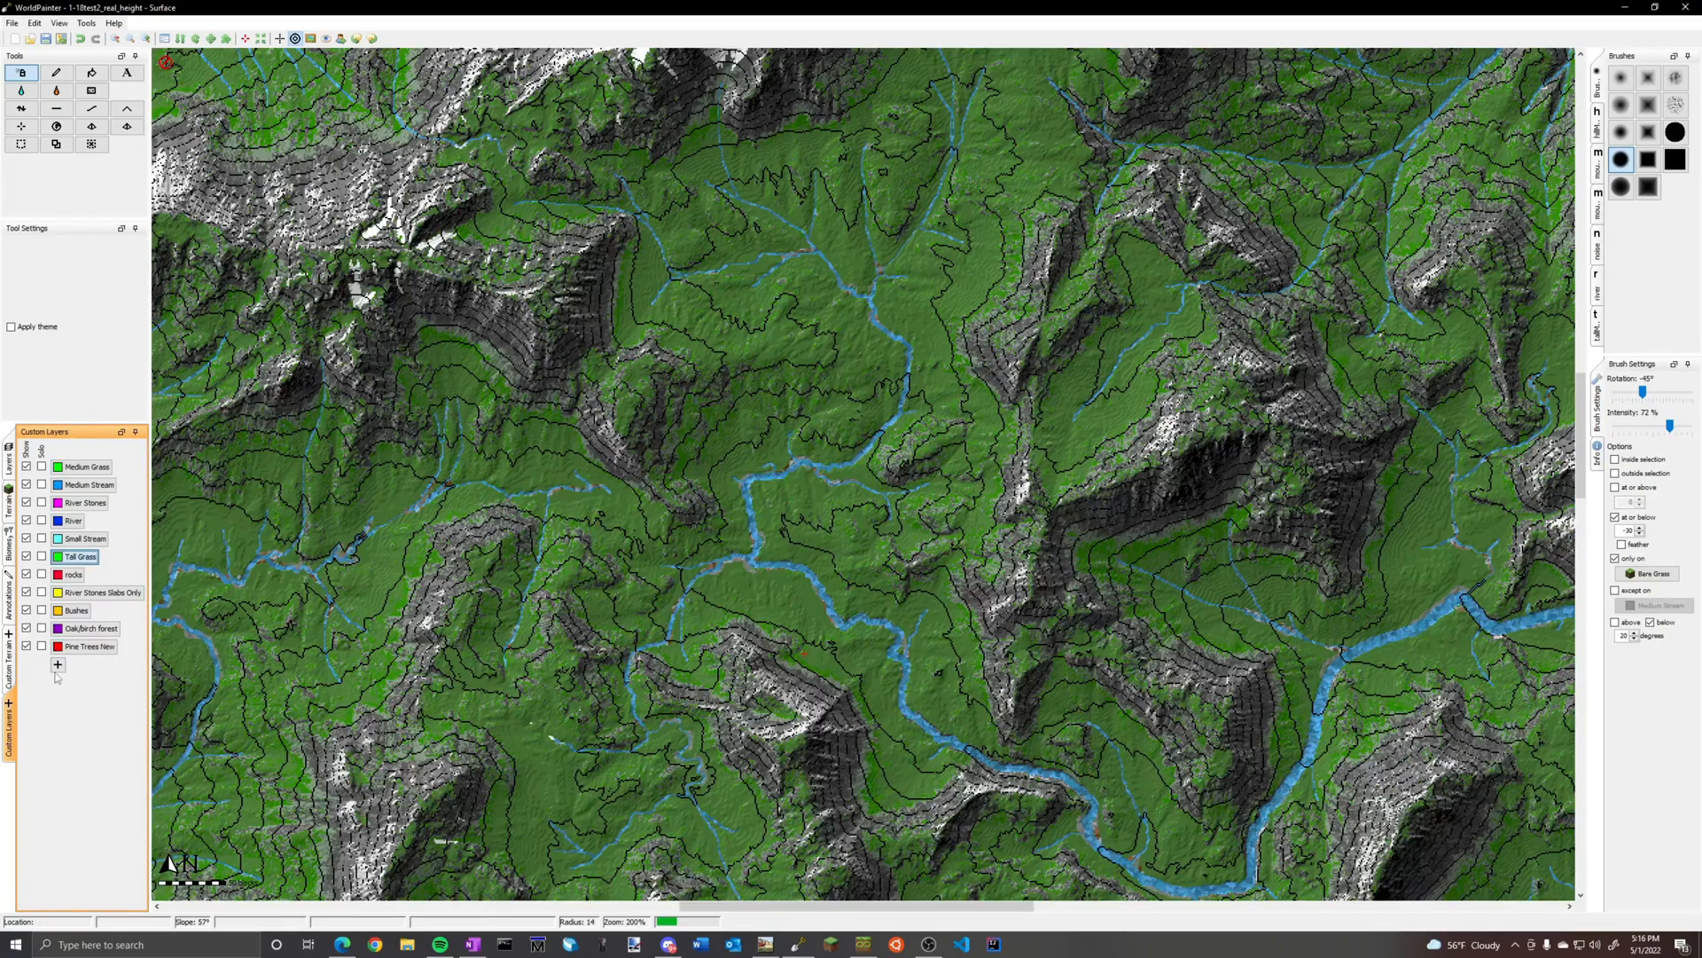
pyautogui.click(58, 664)
pyautogui.click(210, 665)
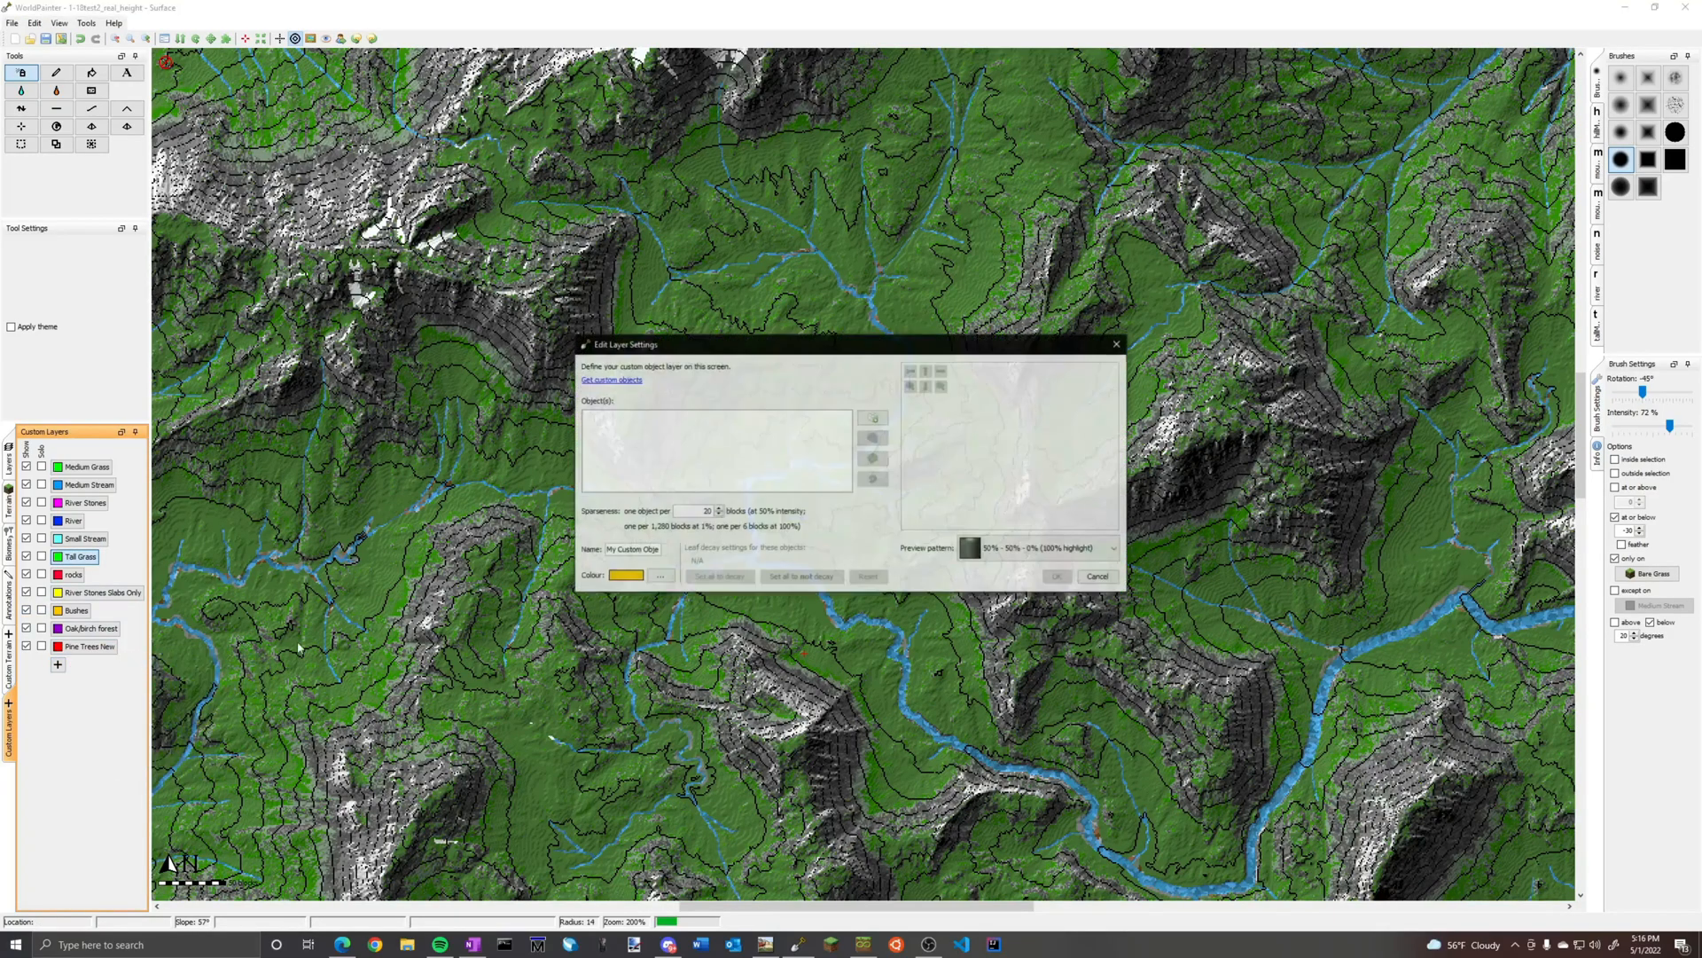
pyautogui.click(1116, 344)
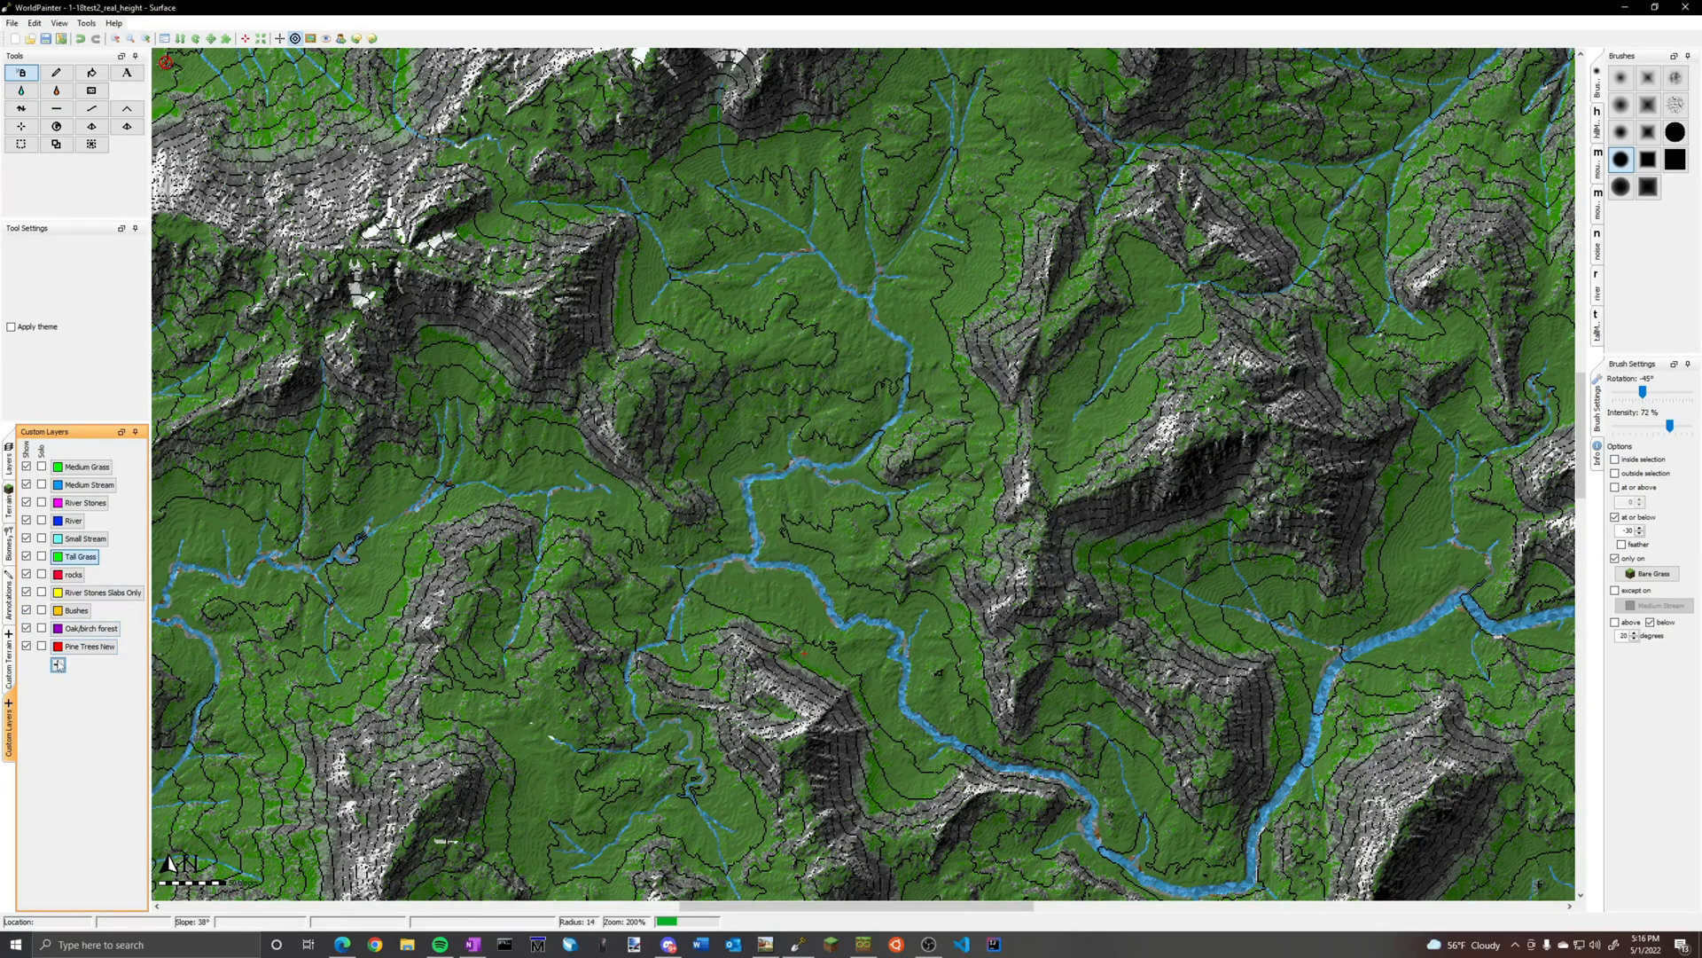
pyautogui.click(58, 665)
pyautogui.click(125, 686)
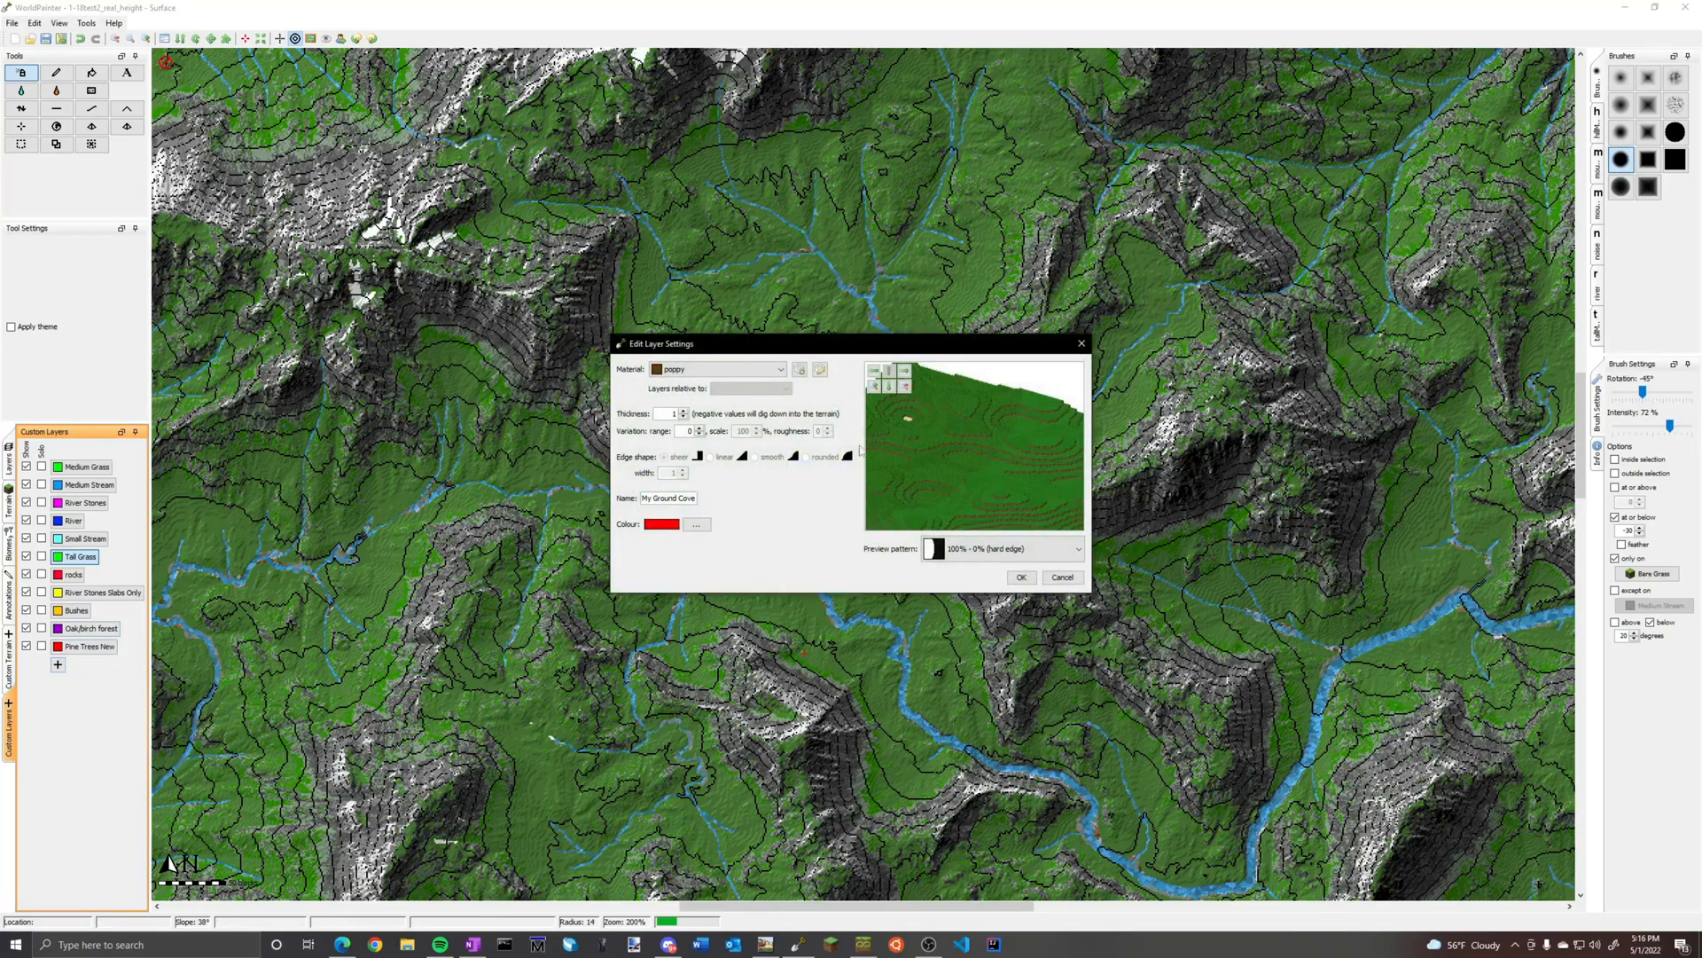
pyautogui.click(744, 372)
pyautogui.click(1081, 343)
pyautogui.click(1081, 343)
# Start a new custom plants layer named River Plants with a green colour
pyautogui.click(57, 664)
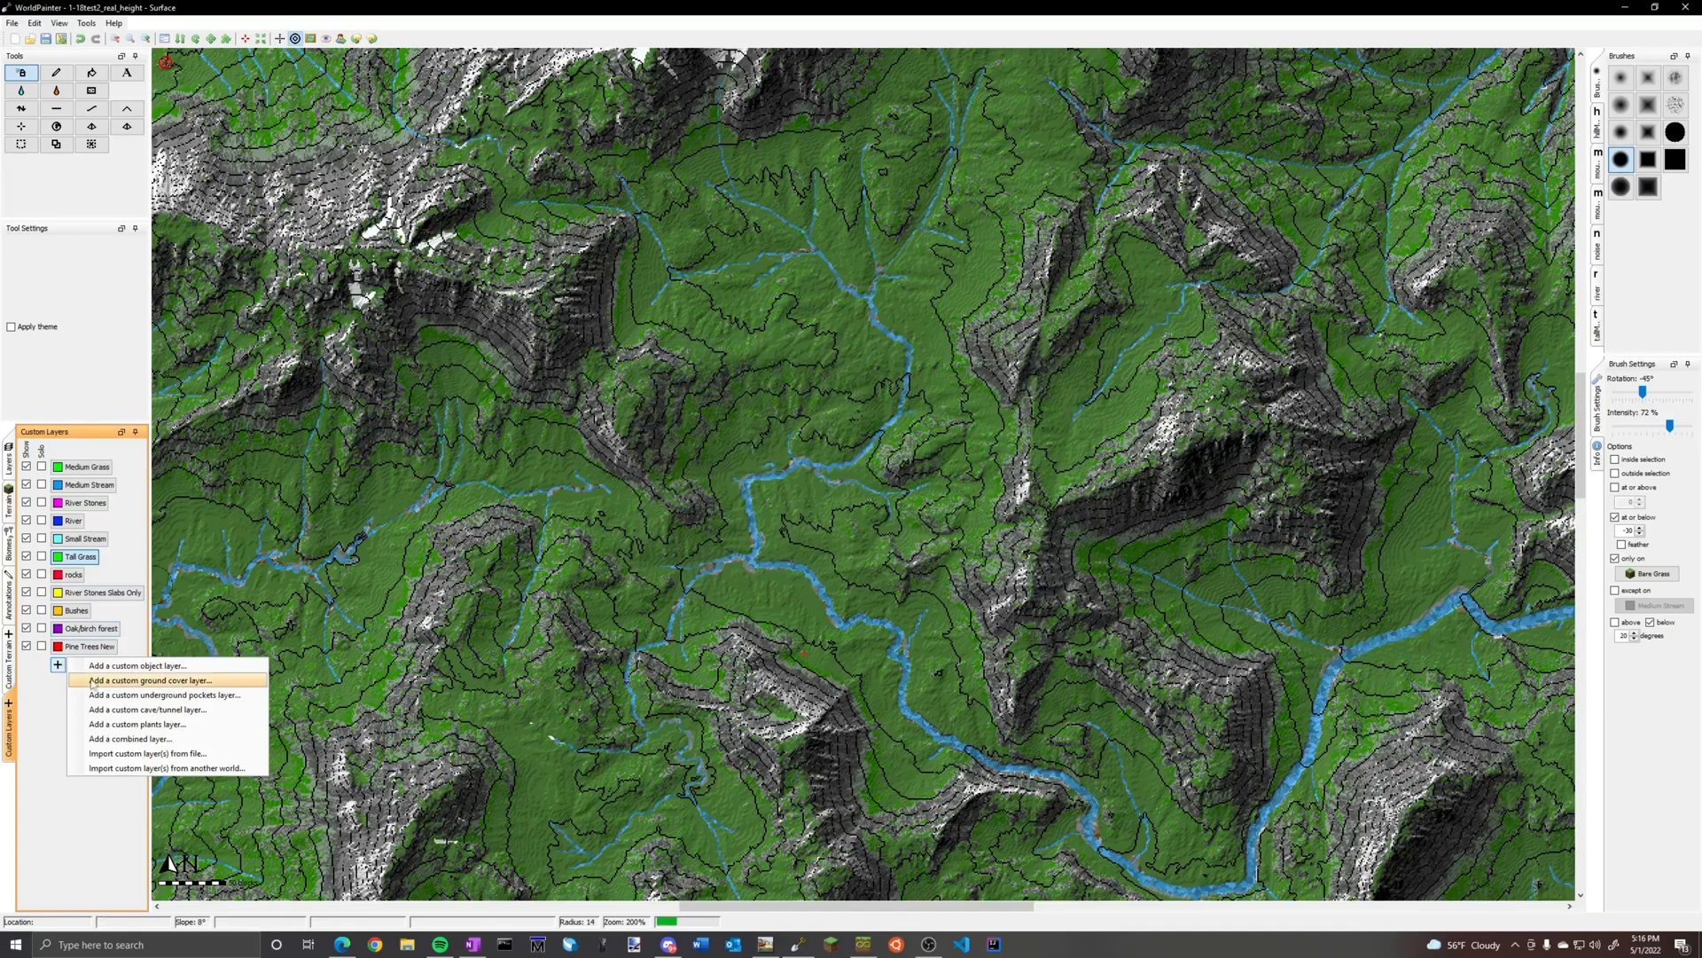
pyautogui.click(138, 725)
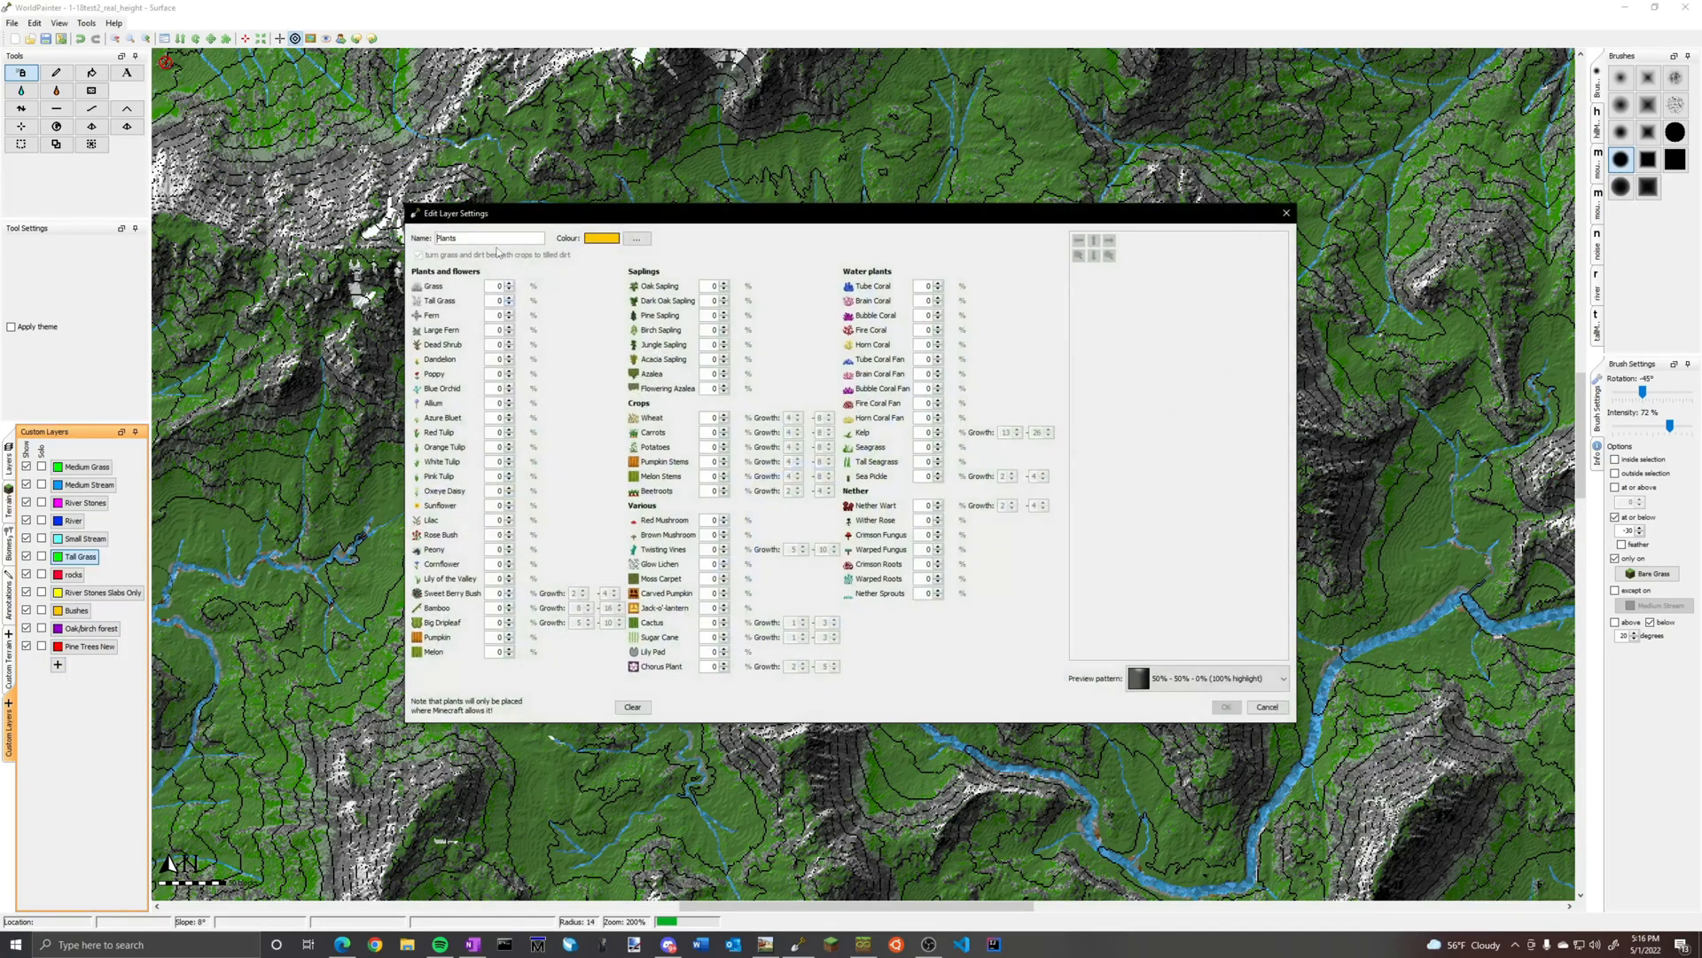
pyautogui.doubleClick(485, 239)
pyautogui.write('River Plants')
pyautogui.click(637, 238)
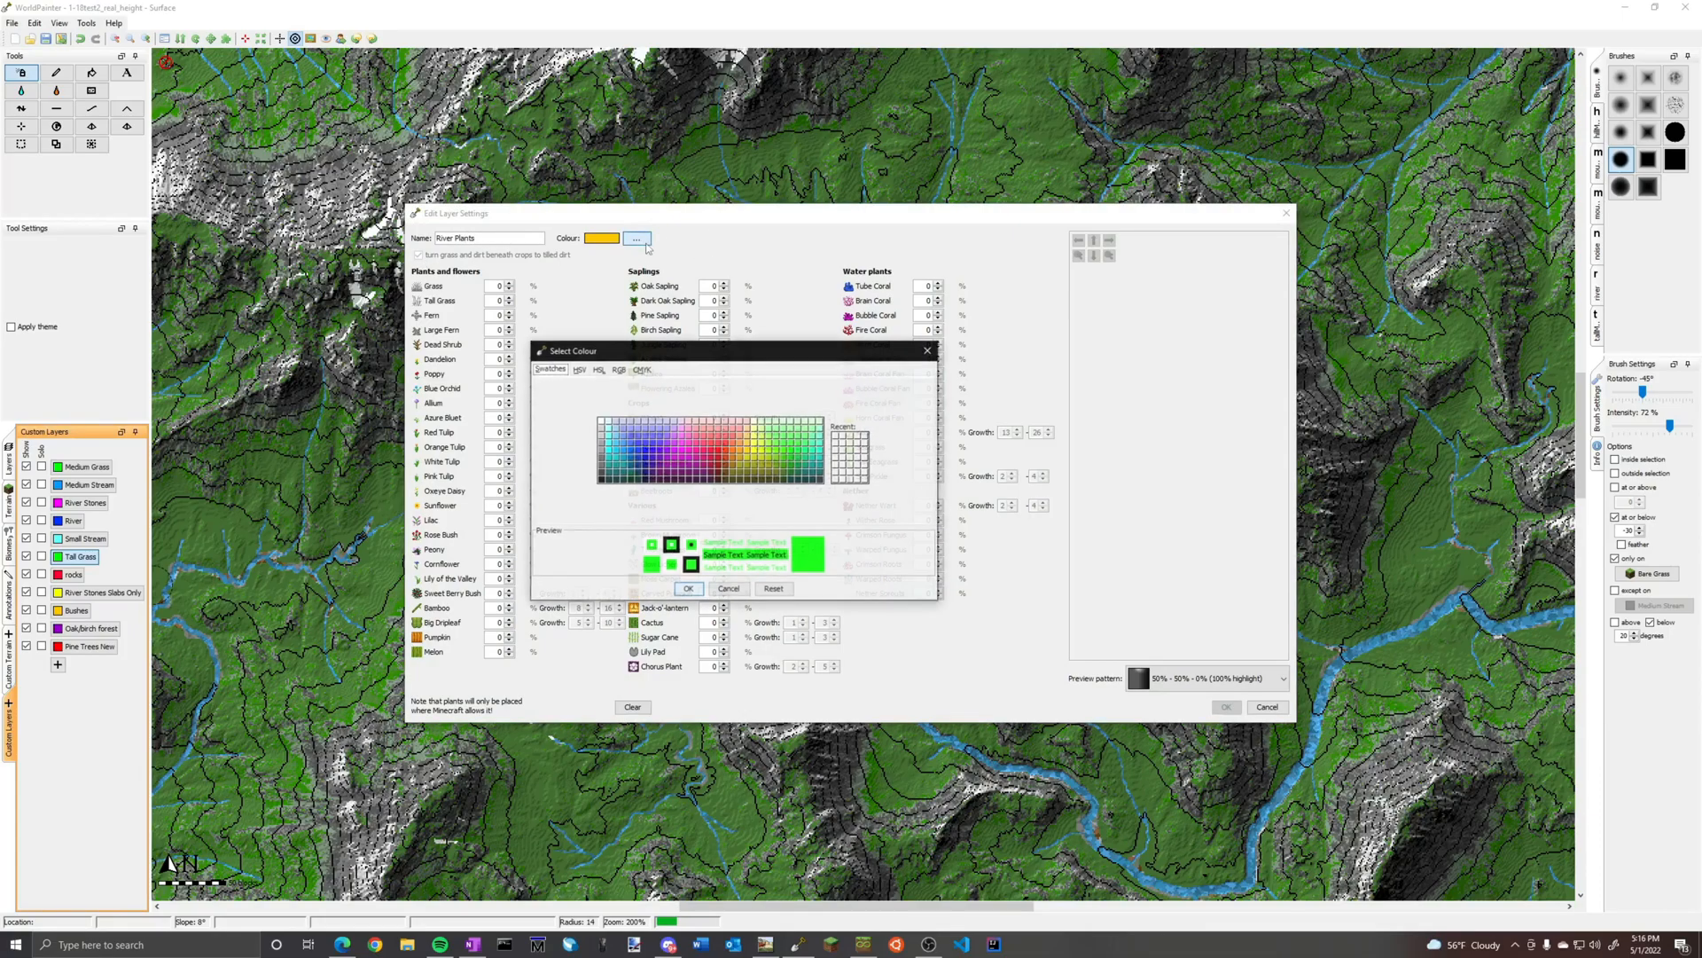
pyautogui.click(685, 589)
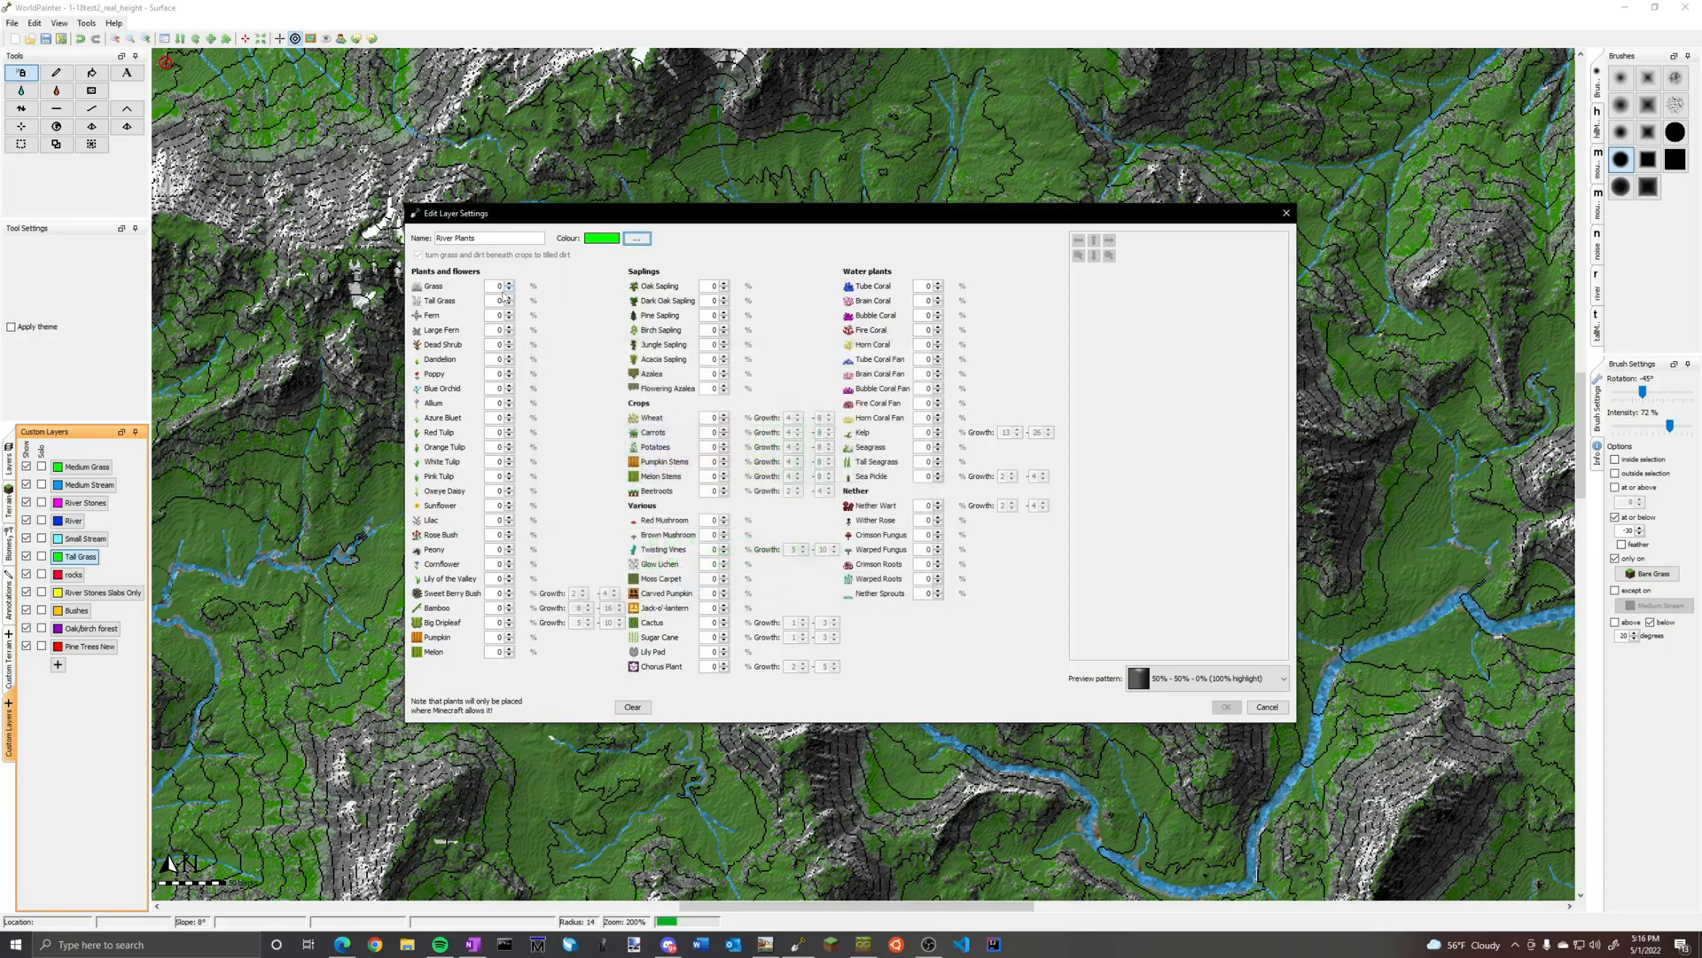
# Set River Plants to Azalea 4 and Flowering Azalea 2, with Grass, Tall Grass, Fern and Large Fern at 1 each
pyautogui.click(724, 372)
pyautogui.click(725, 386)
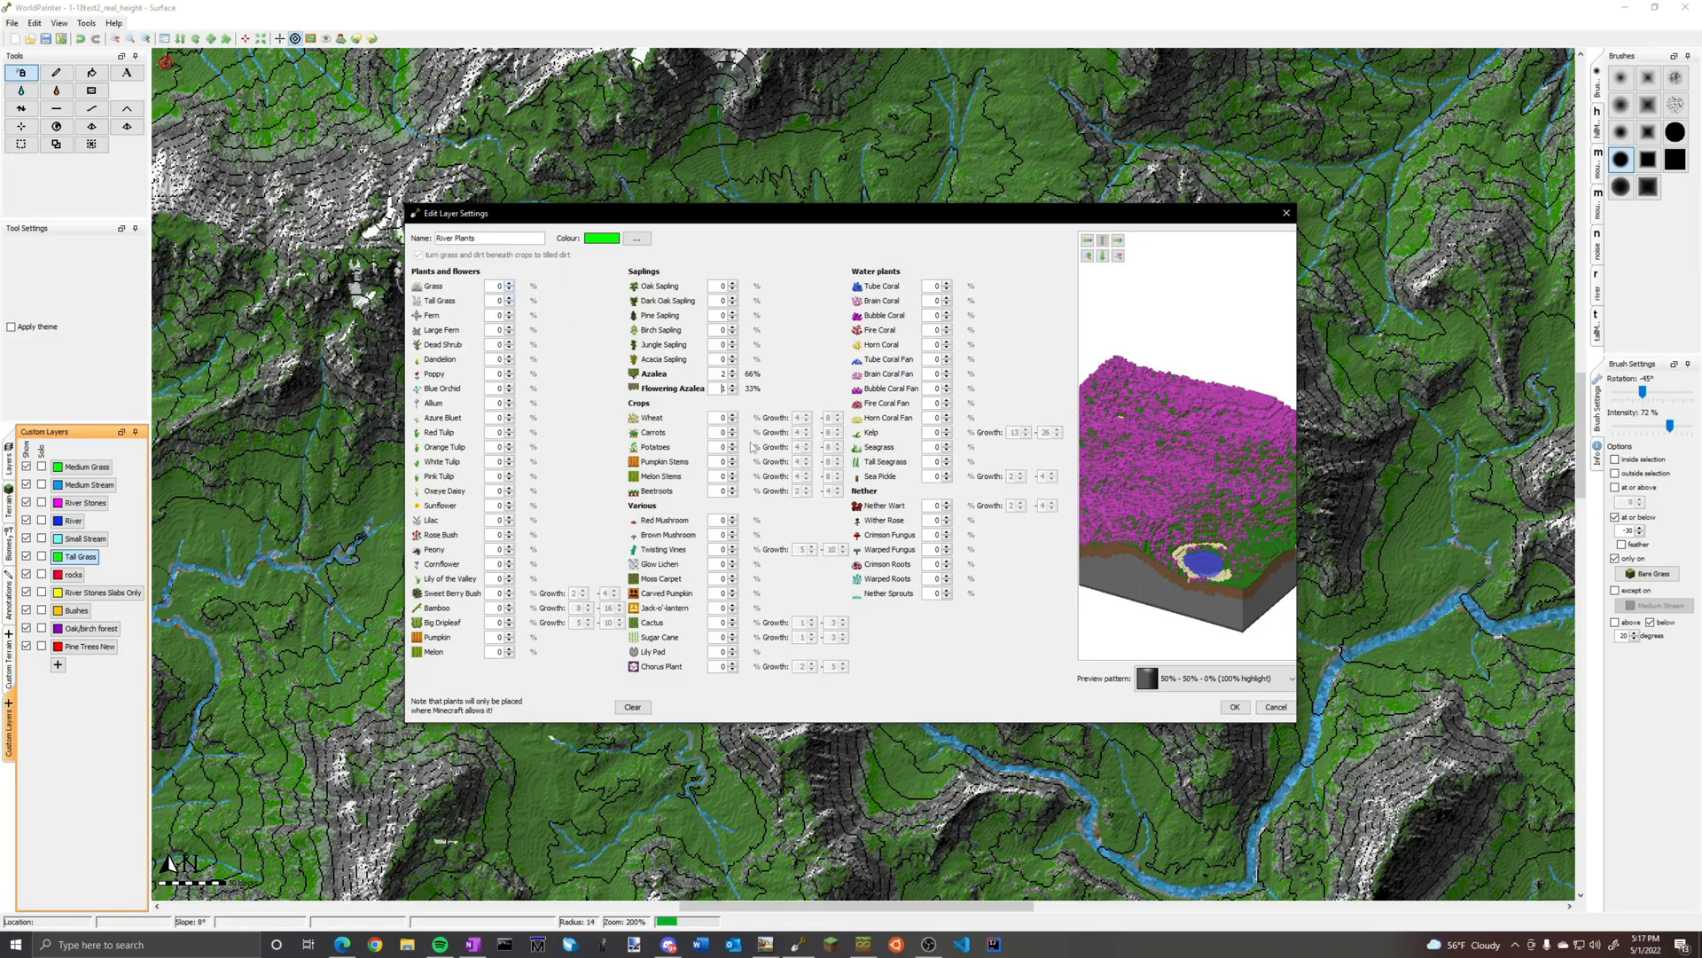
pyautogui.click(733, 393)
pyautogui.click(509, 298)
pyautogui.click(510, 312)
pyautogui.click(510, 327)
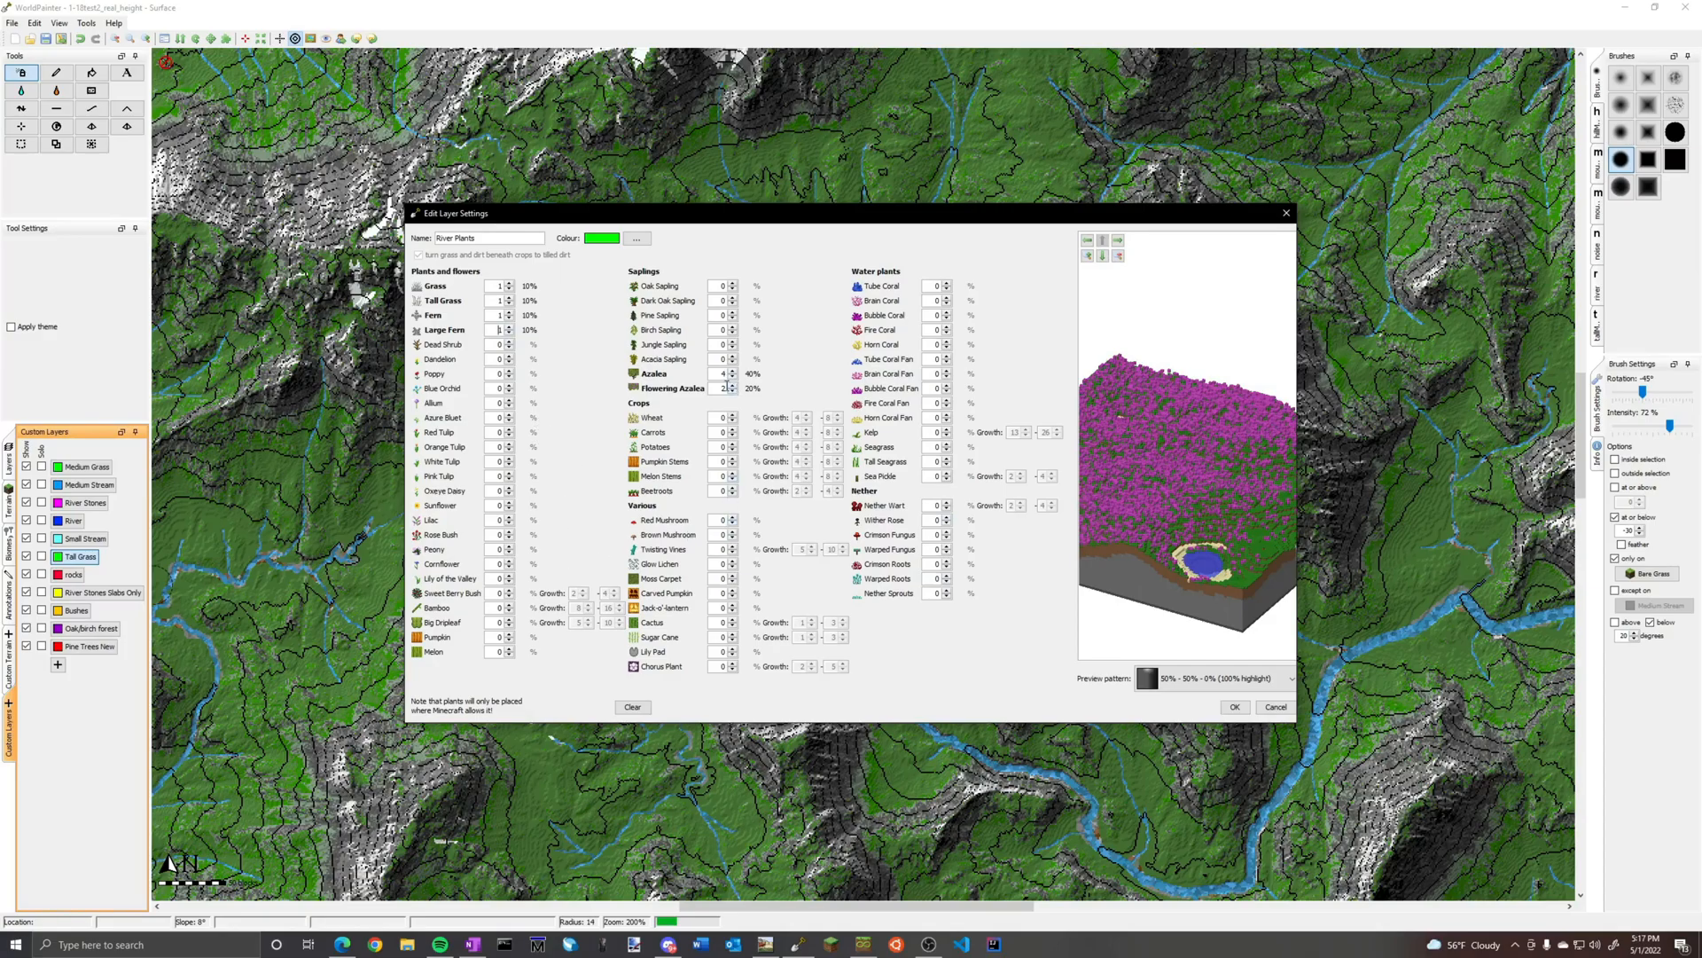
# Add Moss Carpet at 2 to the River Plants mix and save the layer
pyautogui.click(732, 576)
pyautogui.click(733, 372)
pyautogui.click(732, 377)
pyautogui.click(733, 392)
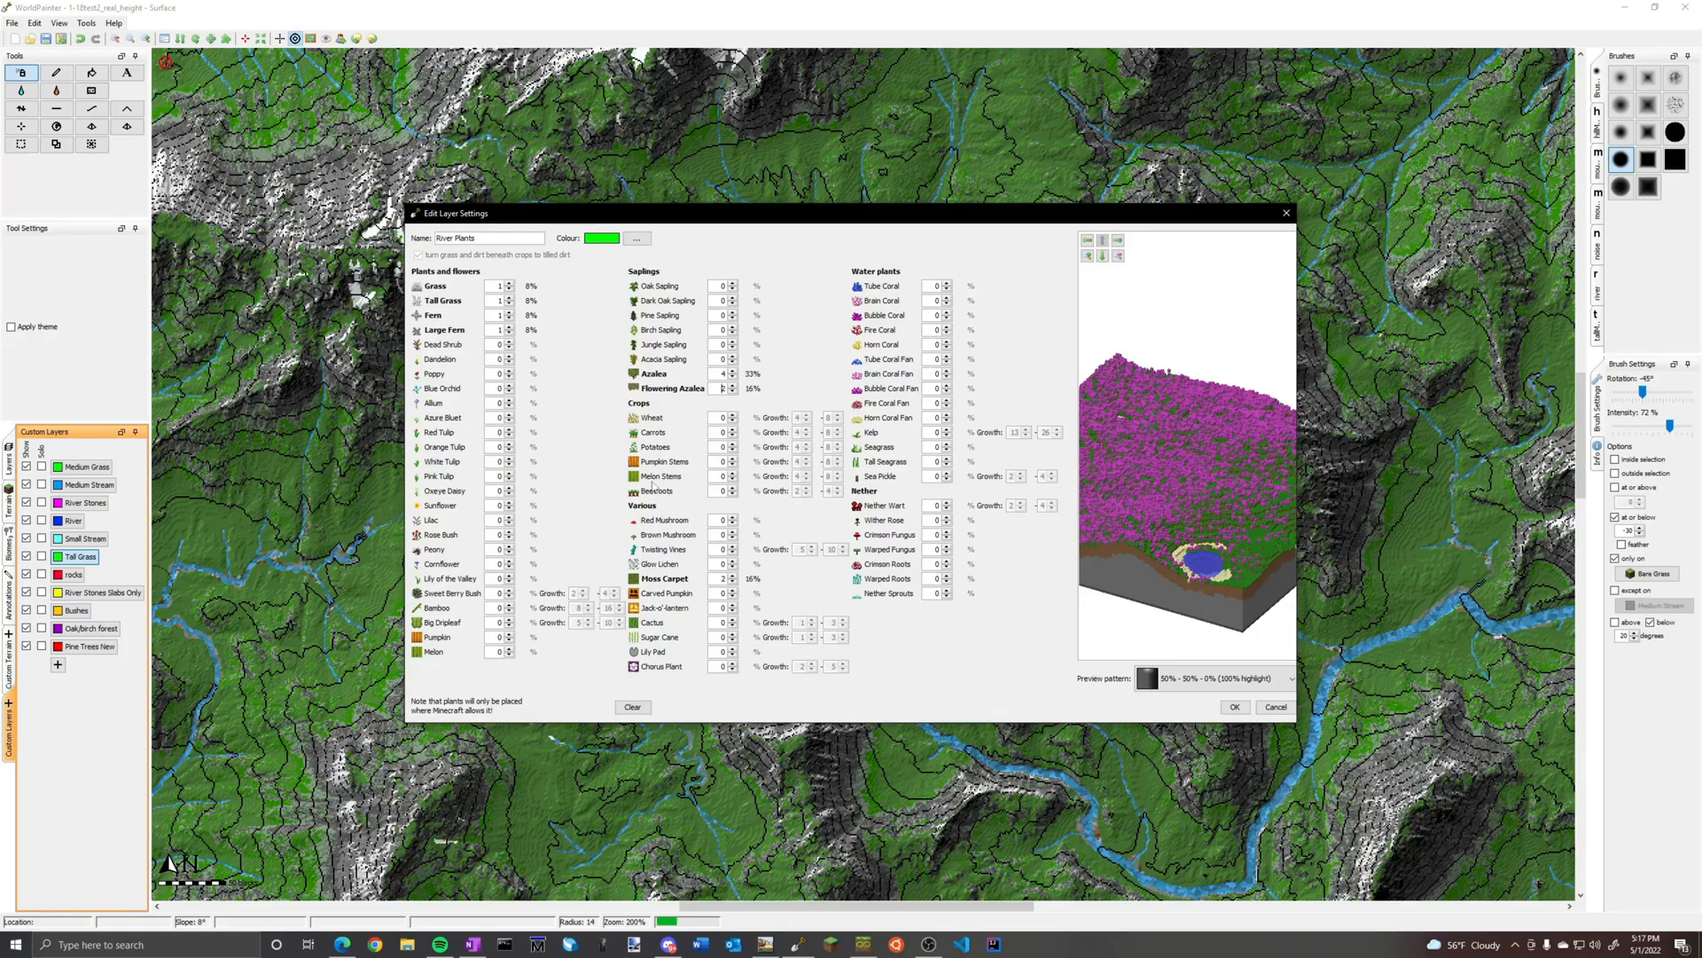
pyautogui.click(1237, 708)
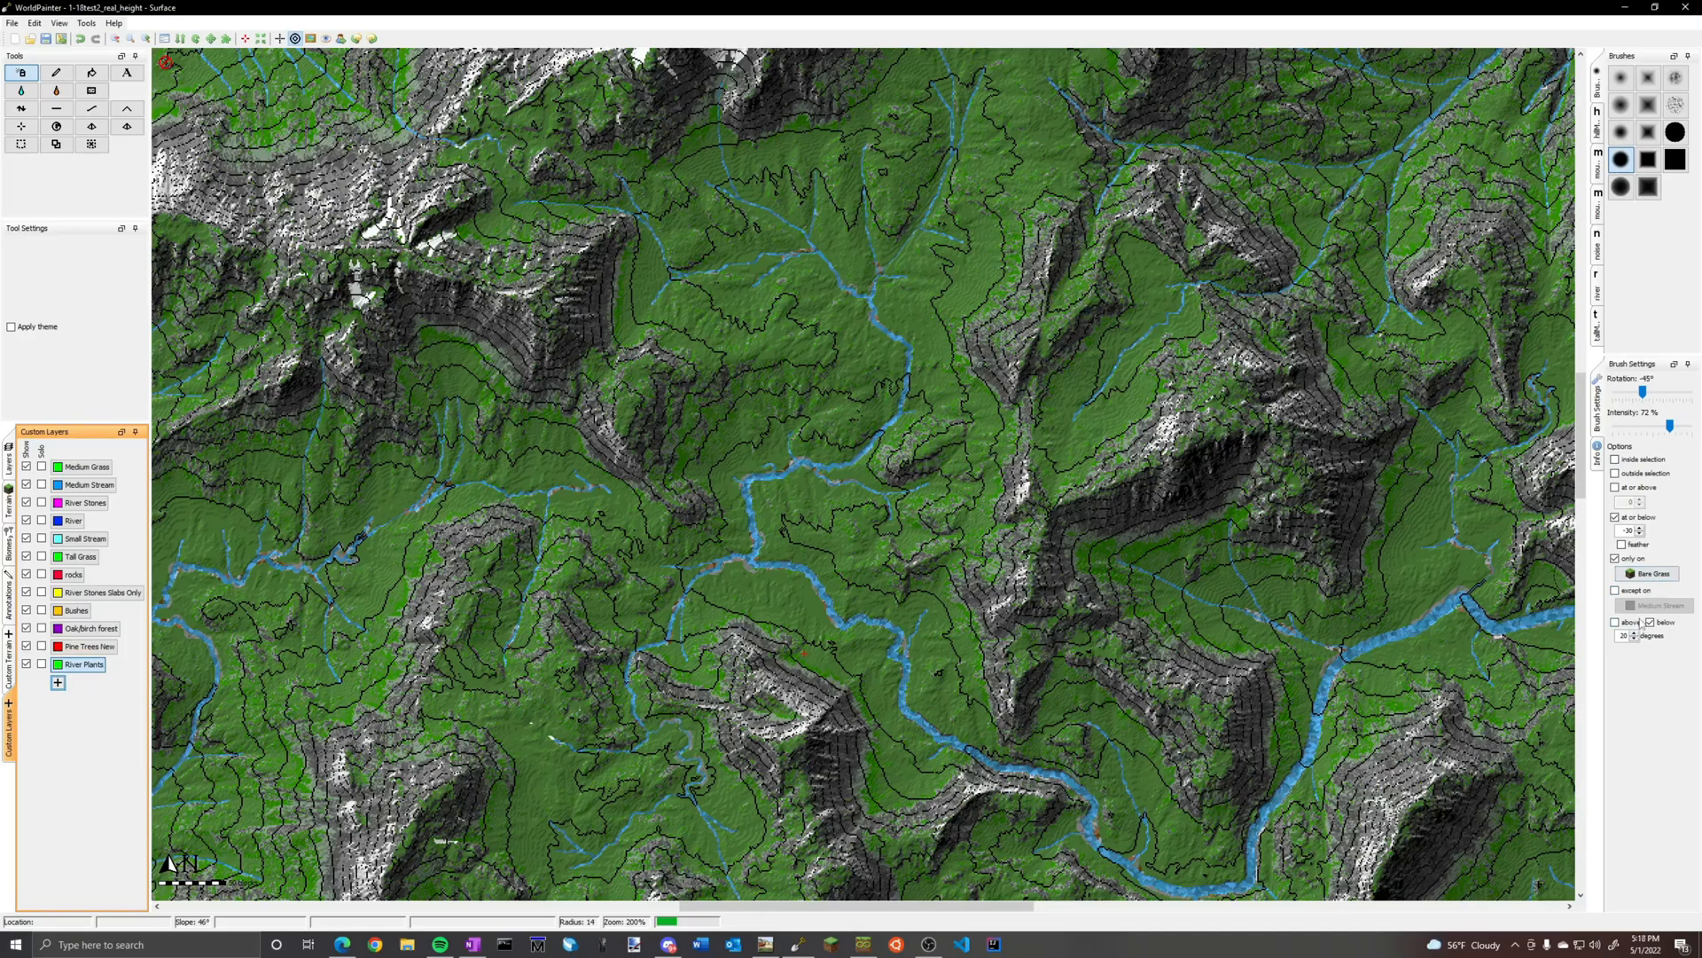
# Exclude Medium Stream from the brush, remove its upper height limit, and reduce it to 22% intensity and radius 7
pyautogui.click(1643, 559)
pyautogui.click(1629, 591)
pyautogui.click(1615, 517)
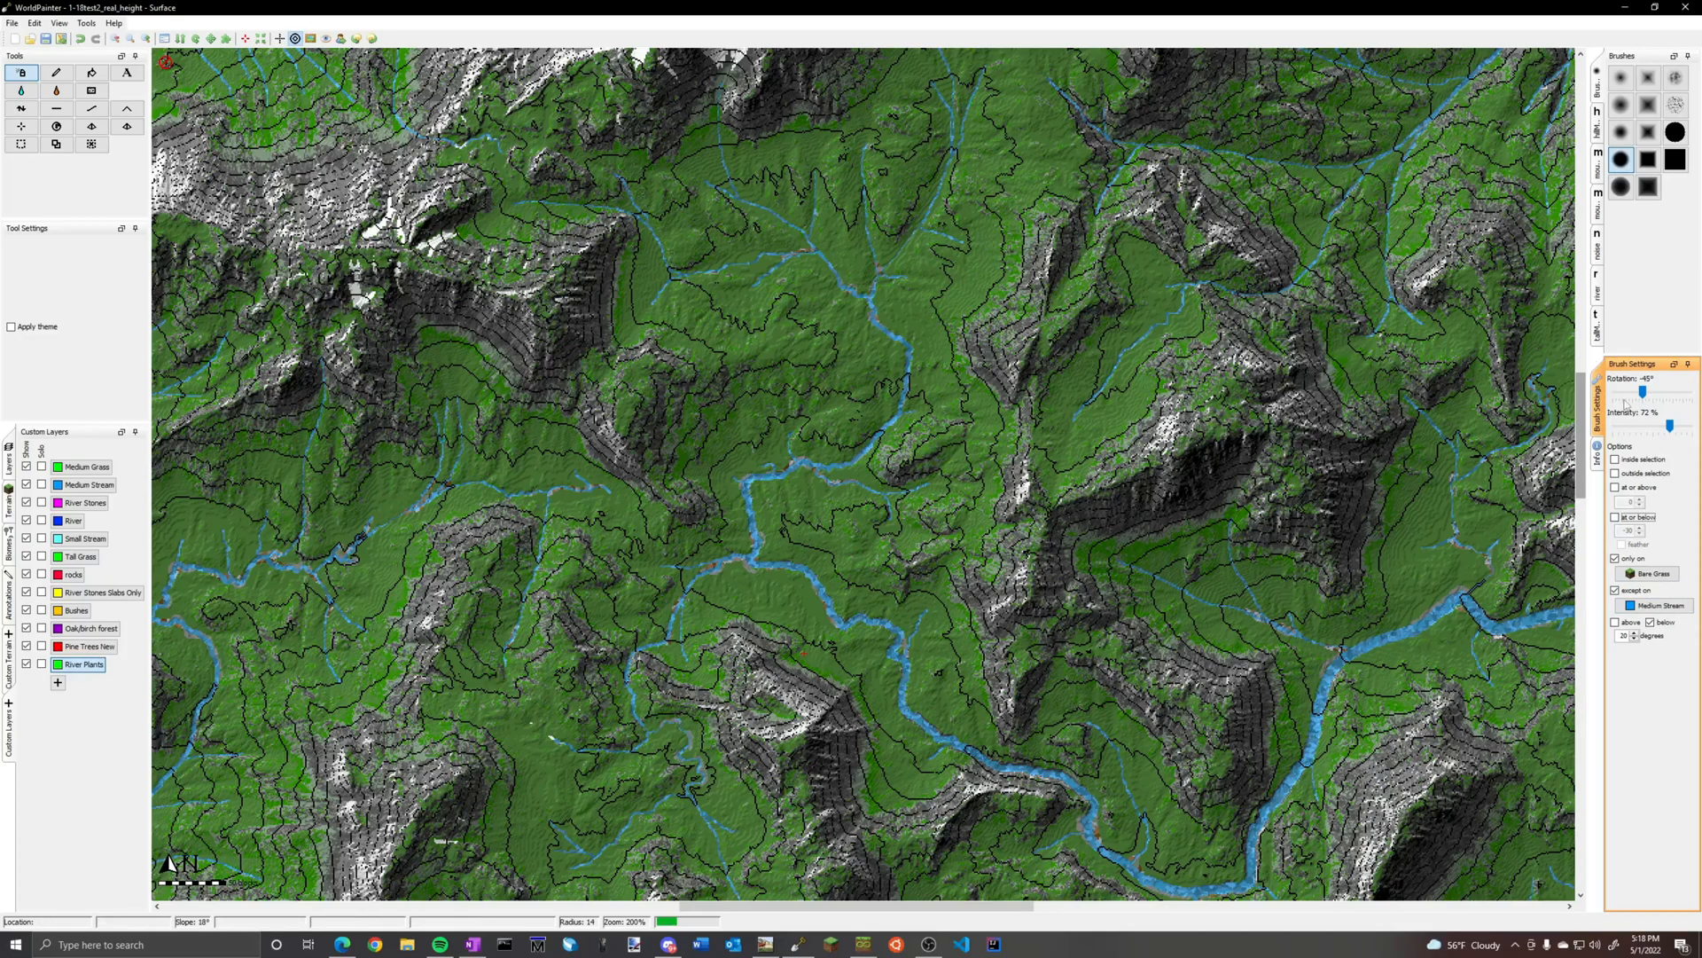
pyautogui.moveTo(1669, 425); pyautogui.dragTo(1631, 431)
pyautogui.keyDown('ctrl'); pyautogui.scroll(1, 732, 599); pyautogui.keyUp('ctrl')
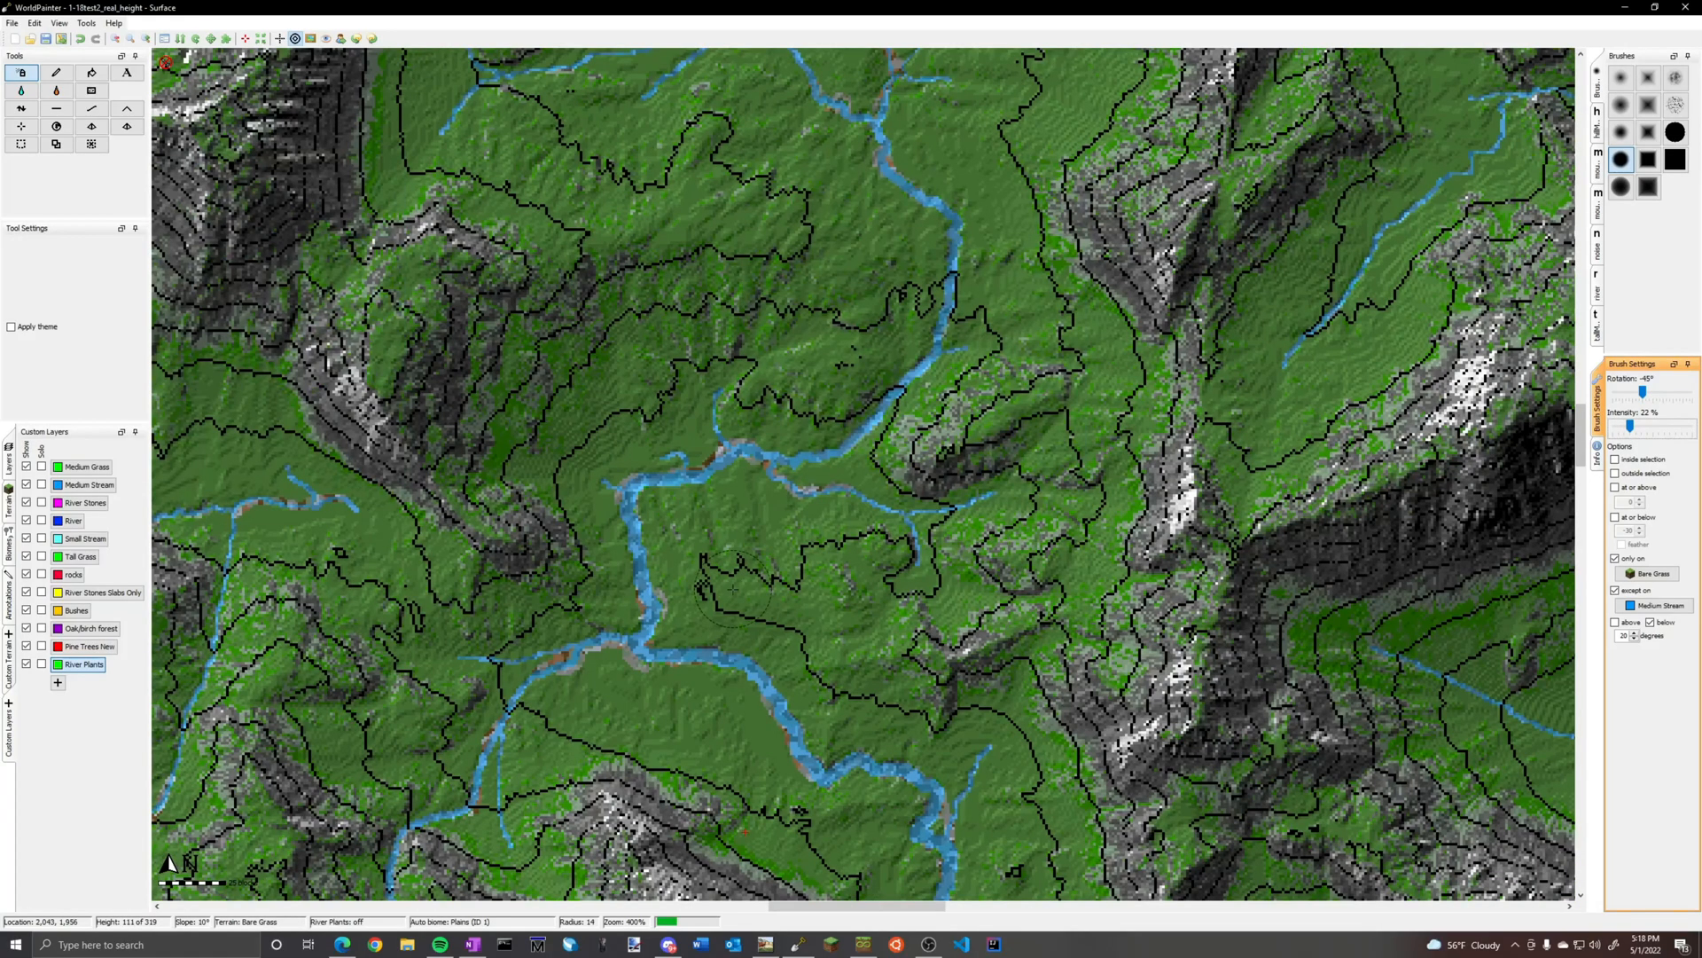
pyautogui.keyDown('ctrl'); pyautogui.scroll(2, 635, 535); pyautogui.keyUp('ctrl')
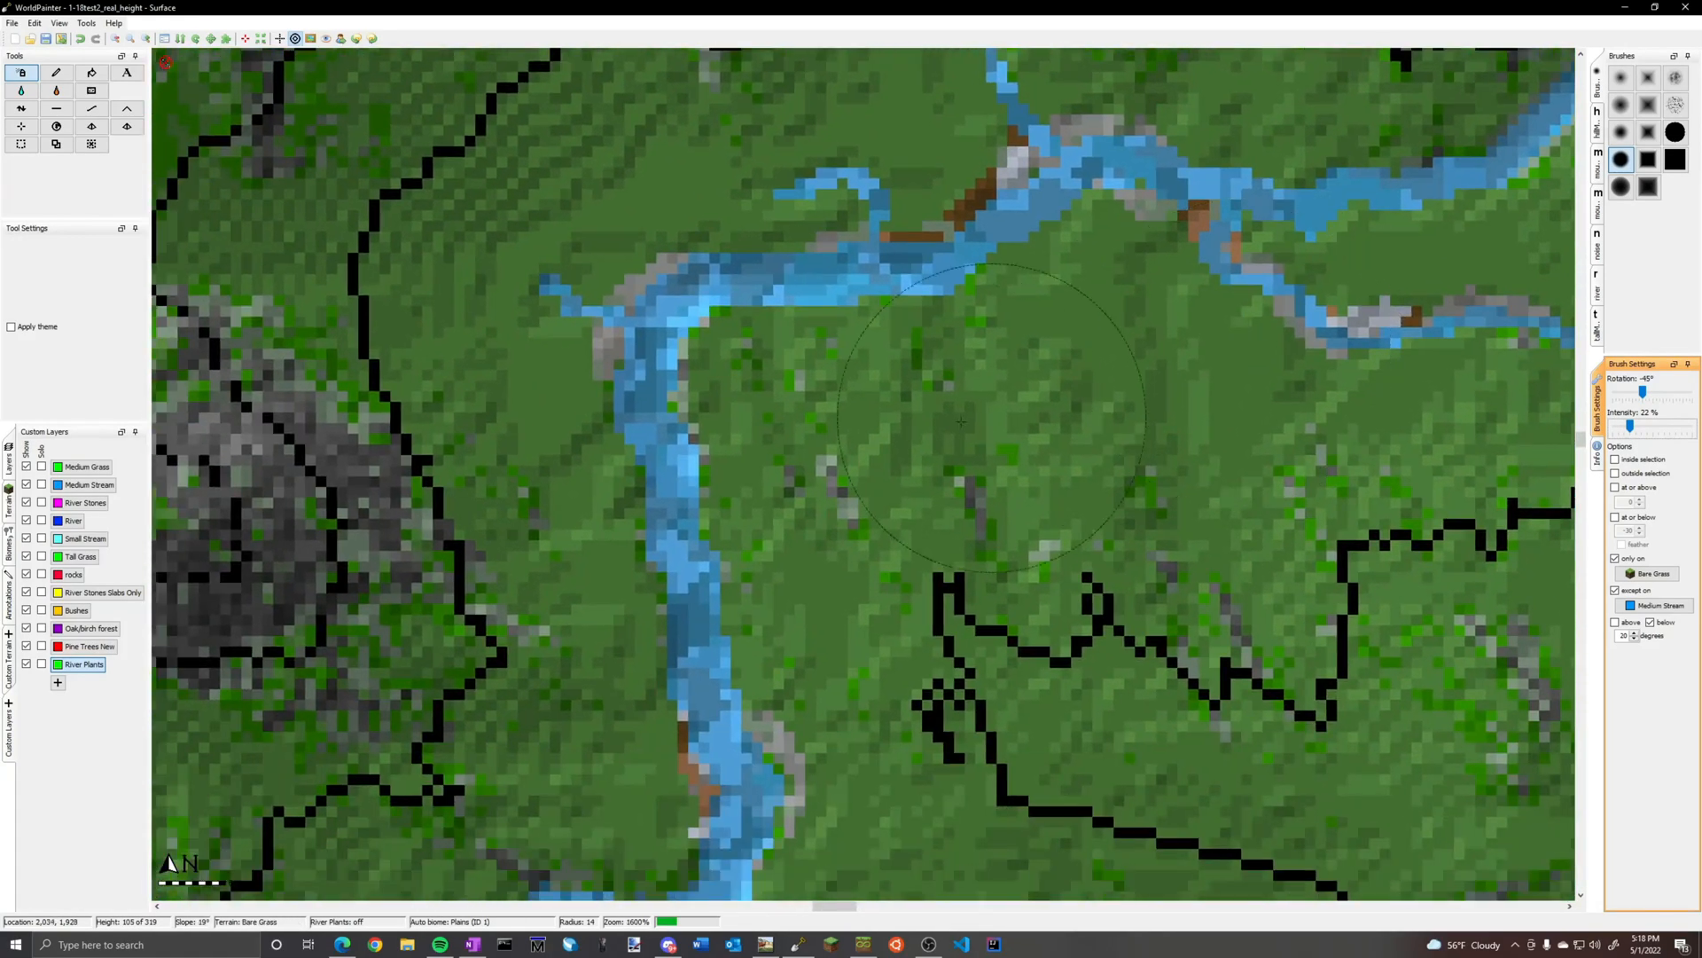
pyautogui.scroll(-1, 682, 436)
# Paint River Plants at 22% intensity along both banks of the bending central stream and its branches
pyautogui.moveTo(674, 439); pyautogui.dragTo(656, 444)
pyautogui.hotkey('ctrl', 'z')
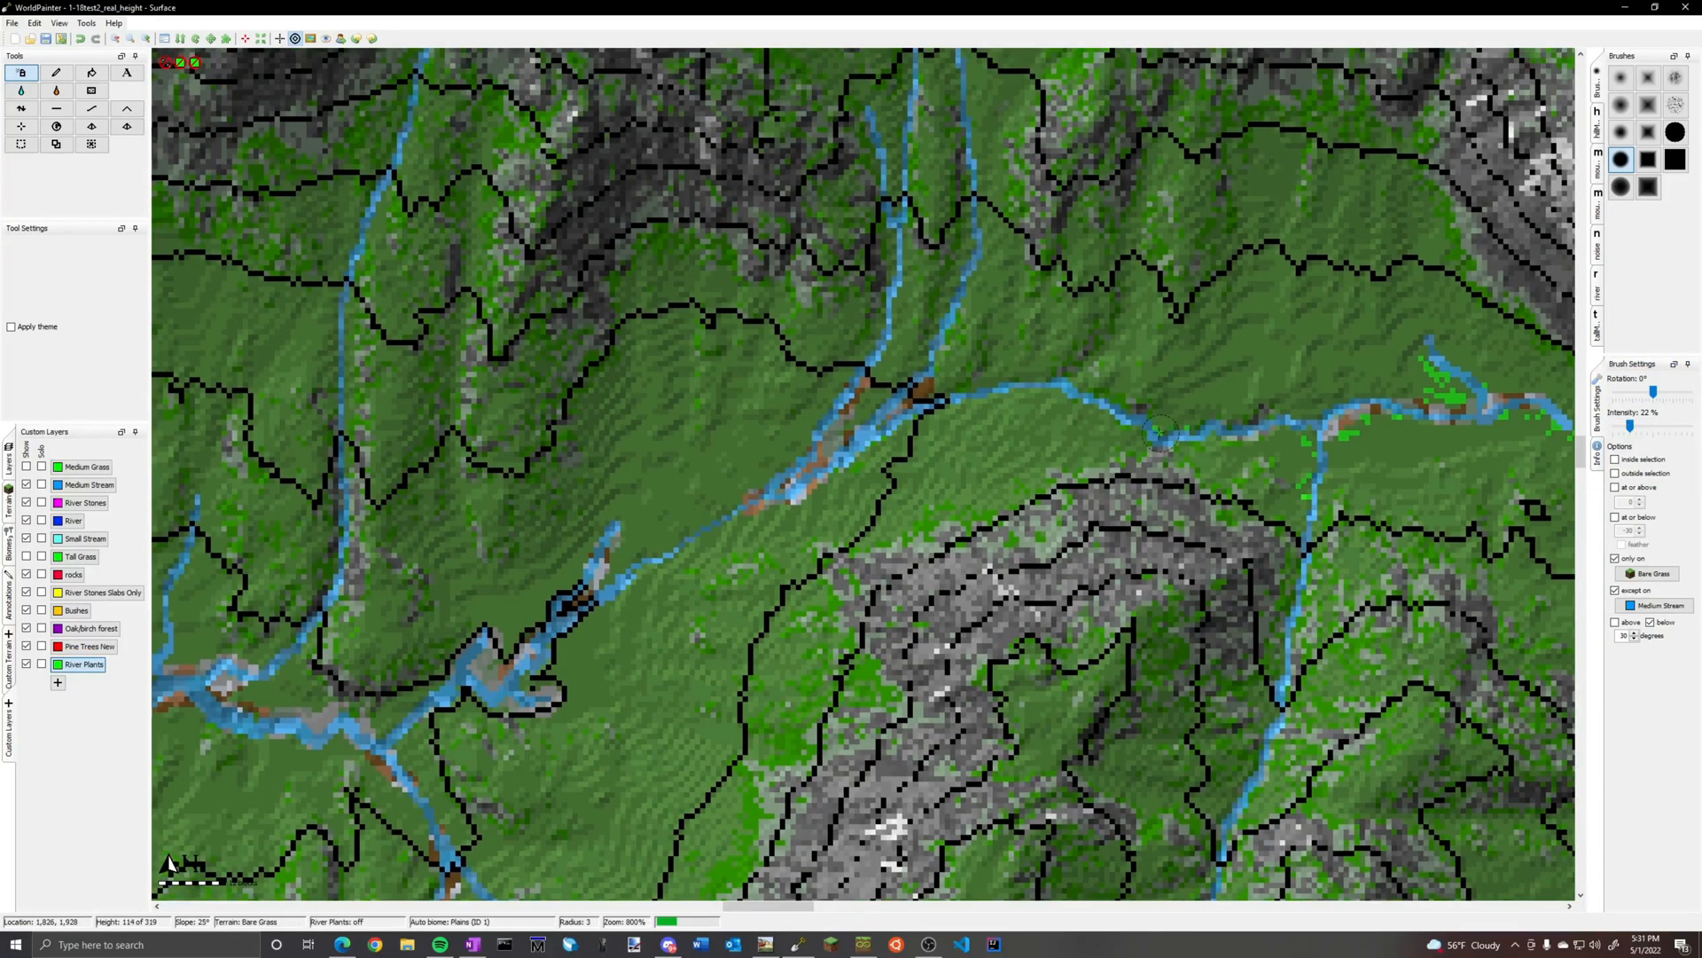
pyautogui.moveTo(1160, 432)
pyautogui.mouseDown()
pyautogui.moveTo(849, 427)
pyautogui.moveTo(605, 578)
pyautogui.moveTo(537, 679)
pyautogui.moveTo(399, 720)
pyautogui.mouseUp()
pyautogui.moveTo(399, 720); pyautogui.dragTo(459, 436, button='middle')
pyautogui.moveTo(459, 437)
pyautogui.mouseDown()
pyautogui.moveTo(536, 612)
pyautogui.moveTo(390, 448)
pyautogui.mouseUp()
pyautogui.moveTo(390, 448); pyautogui.dragTo(709, 558, button='middle')
pyautogui.moveTo(709, 557); pyautogui.dragTo(440, 557)
pyautogui.moveTo(231, 543); pyautogui.dragTo(774, 474, button='middle')
pyautogui.moveTo(774, 475)
pyautogui.mouseDown()
pyautogui.moveTo(706, 658)
pyautogui.moveTo(808, 703)
pyautogui.mouseUp()
pyautogui.moveTo(785, 670); pyautogui.dragTo(603, 478, button='middle')
pyautogui.moveTo(674, 861); pyautogui.dragTo(649, 379, button='middle')
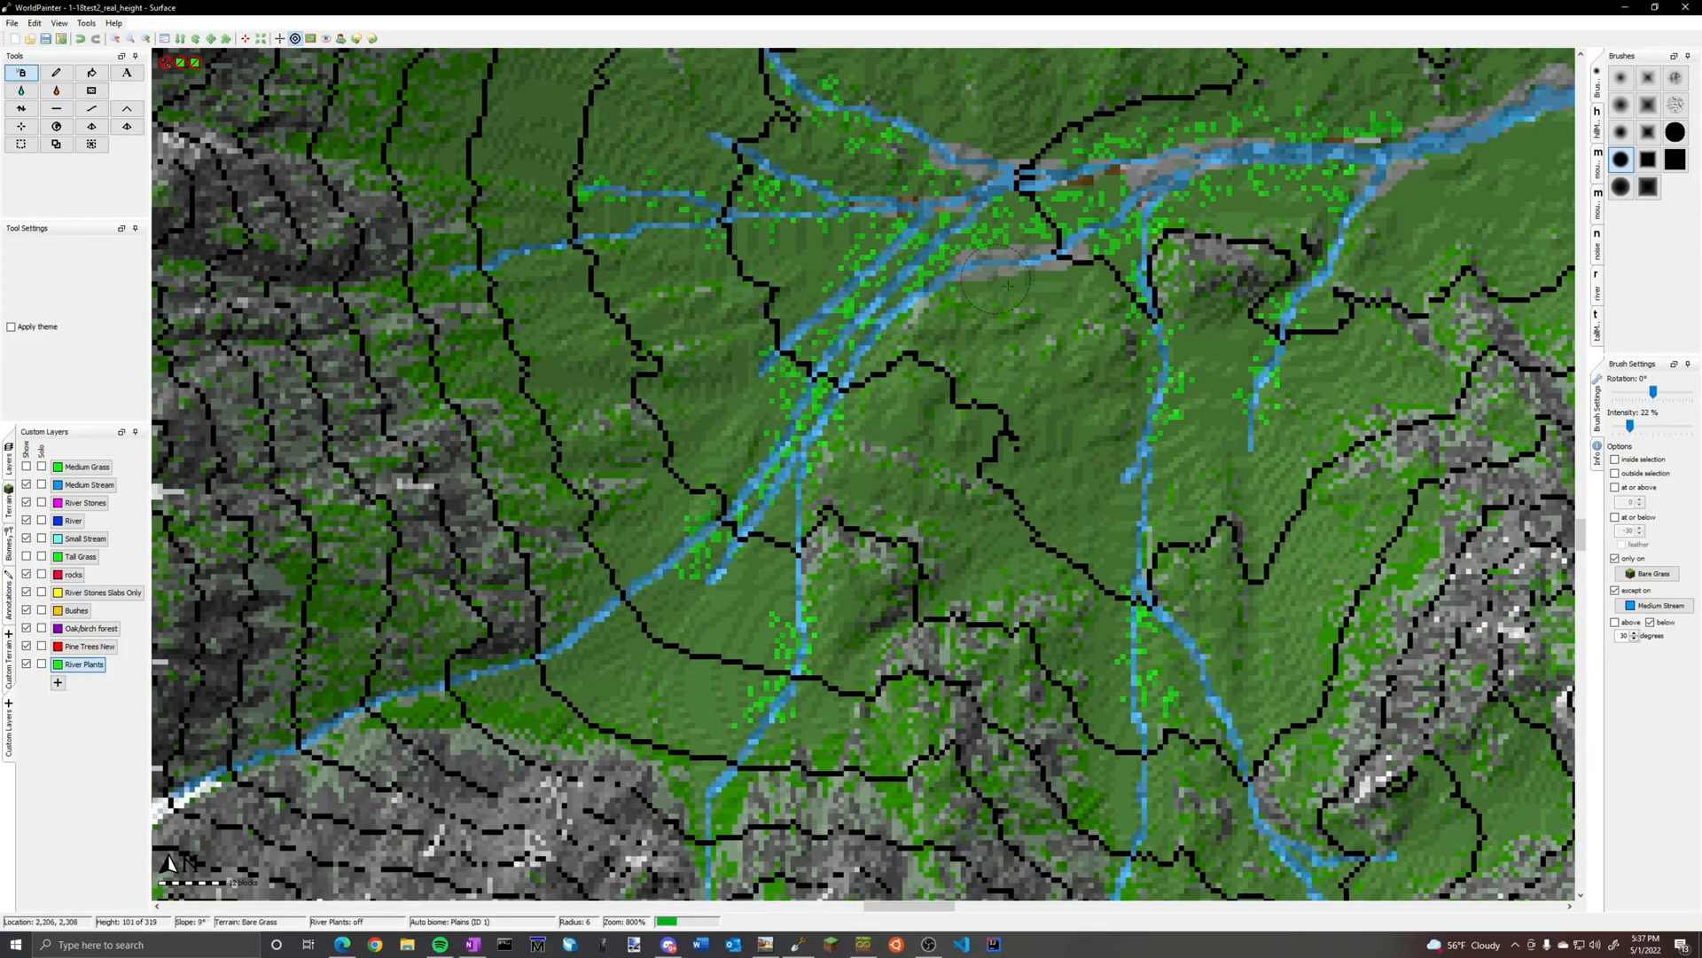
# Paint River Plants at radius 6 along the main river's banks and the parallel tributaries running down to it
pyautogui.keyDown('ctrl'); pyautogui.scroll(-3, 929, 233); pyautogui.keyUp('ctrl')
pyautogui.moveTo(943, 564); pyautogui.dragTo(958, 782, button='middle')
pyautogui.scroll(2, 873, 308)
pyautogui.scroll(1, 580, 239)
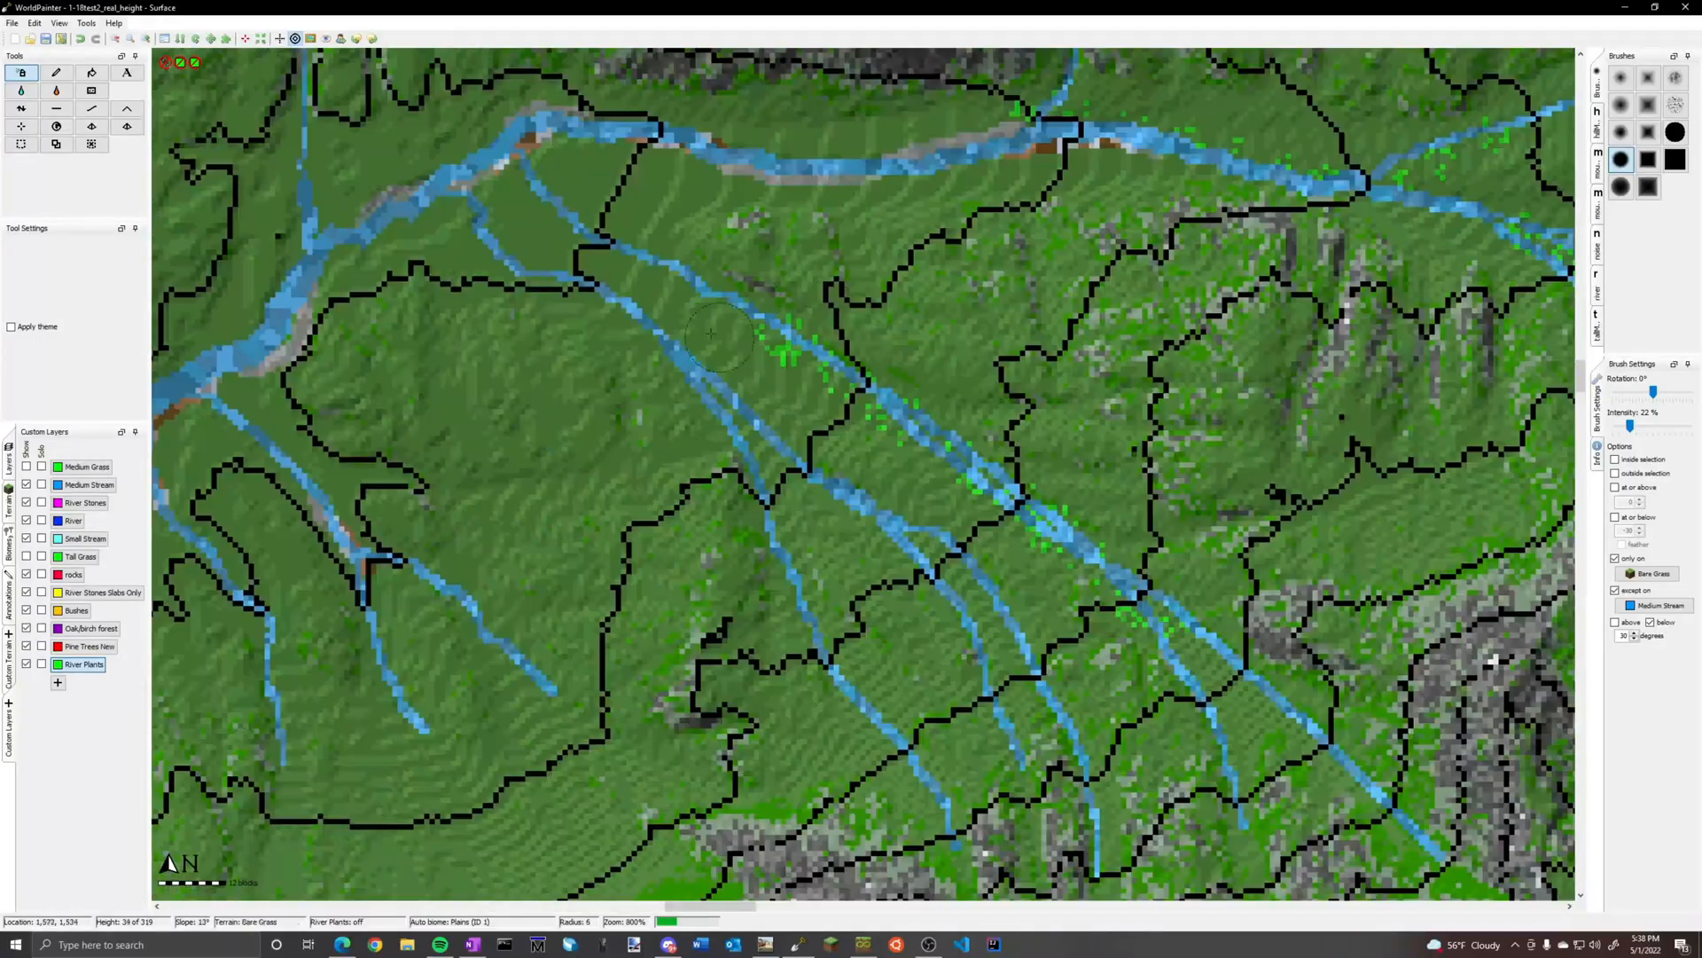
pyautogui.moveTo(523, 183); pyautogui.dragTo(940, 168)
pyautogui.moveTo(452, 222); pyautogui.dragTo(975, 360, button='middle')
pyautogui.moveTo(975, 360)
pyautogui.mouseDown()
pyautogui.moveTo(851, 373)
pyautogui.moveTo(812, 577)
pyautogui.mouseUp()
pyautogui.moveTo(621, 603); pyautogui.dragTo(1006, 363, button='middle')
pyautogui.scroll(-1, 1006, 362)
pyautogui.moveTo(1006, 363); pyautogui.dragTo(1028, 337)
pyautogui.moveTo(709, 754); pyautogui.dragTo(1031, 89, button='middle')
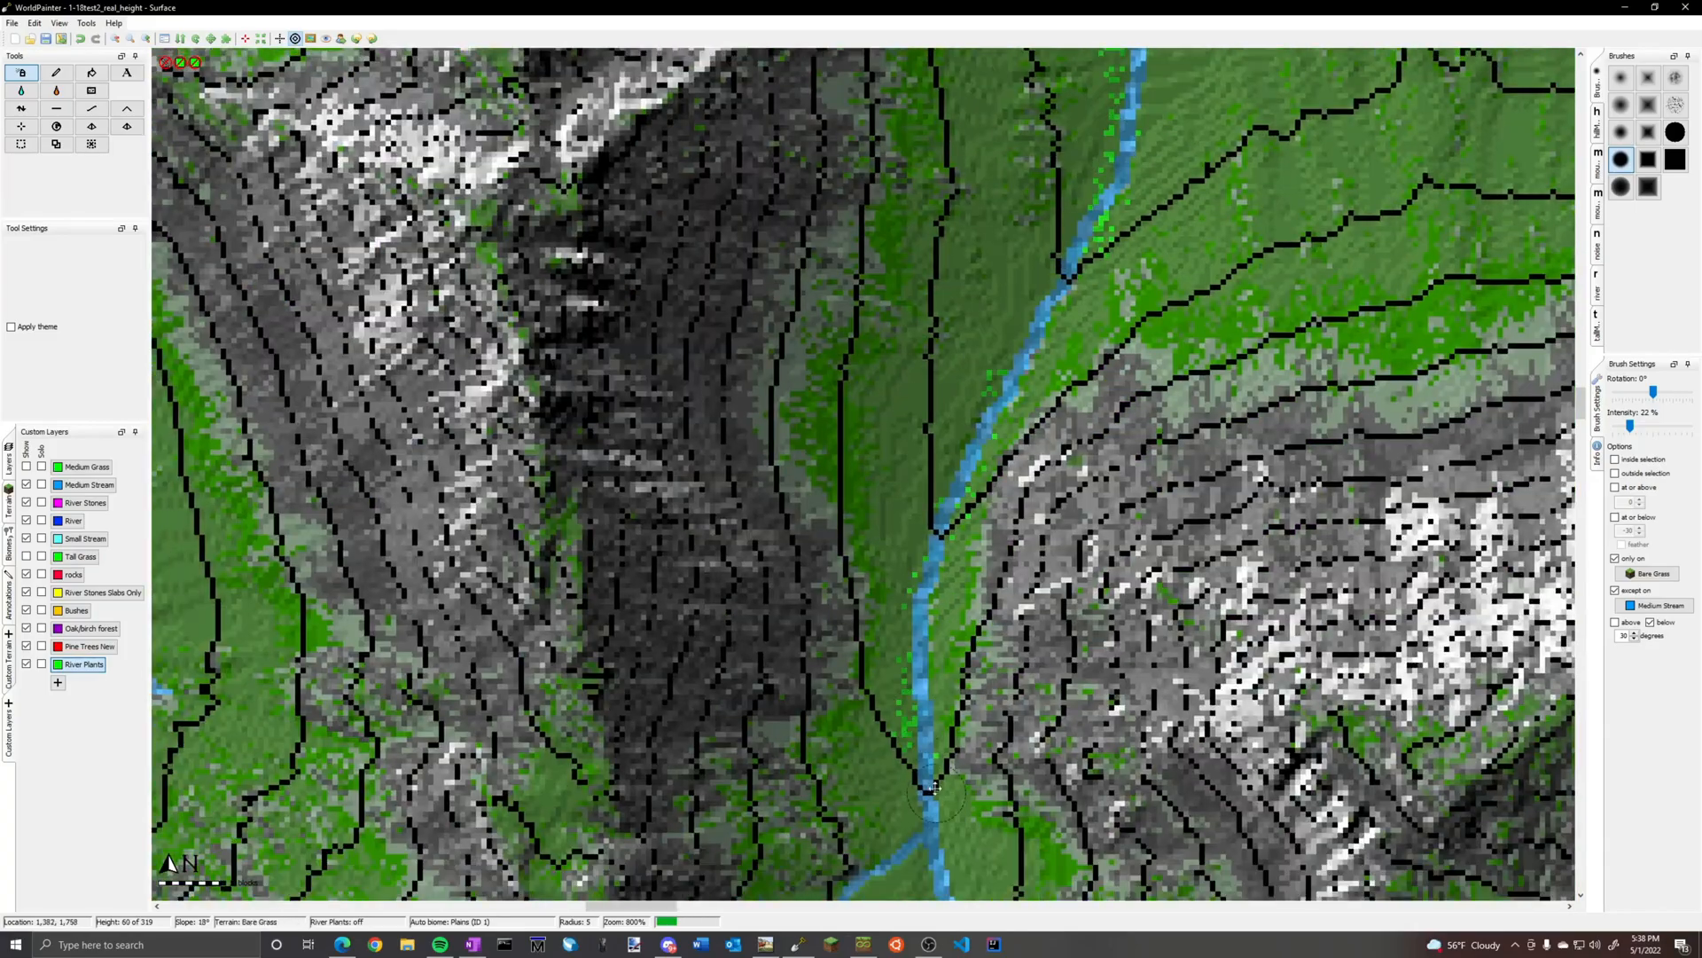
# Paint River Plants at radius 5 along the narrow mountain-valley stream, the diagonal river and its side streams
pyautogui.moveTo(958, 727); pyautogui.dragTo(1010, 246, button='middle')
pyautogui.moveTo(965, 107); pyautogui.dragTo(1110, 690)
pyautogui.moveTo(1241, 177); pyautogui.dragTo(1179, 842, button='middle')
pyautogui.moveTo(958, 160); pyautogui.dragTo(886, 843, button='middle')
pyautogui.moveTo(620, 337); pyautogui.dragTo(936, 686, button='middle')
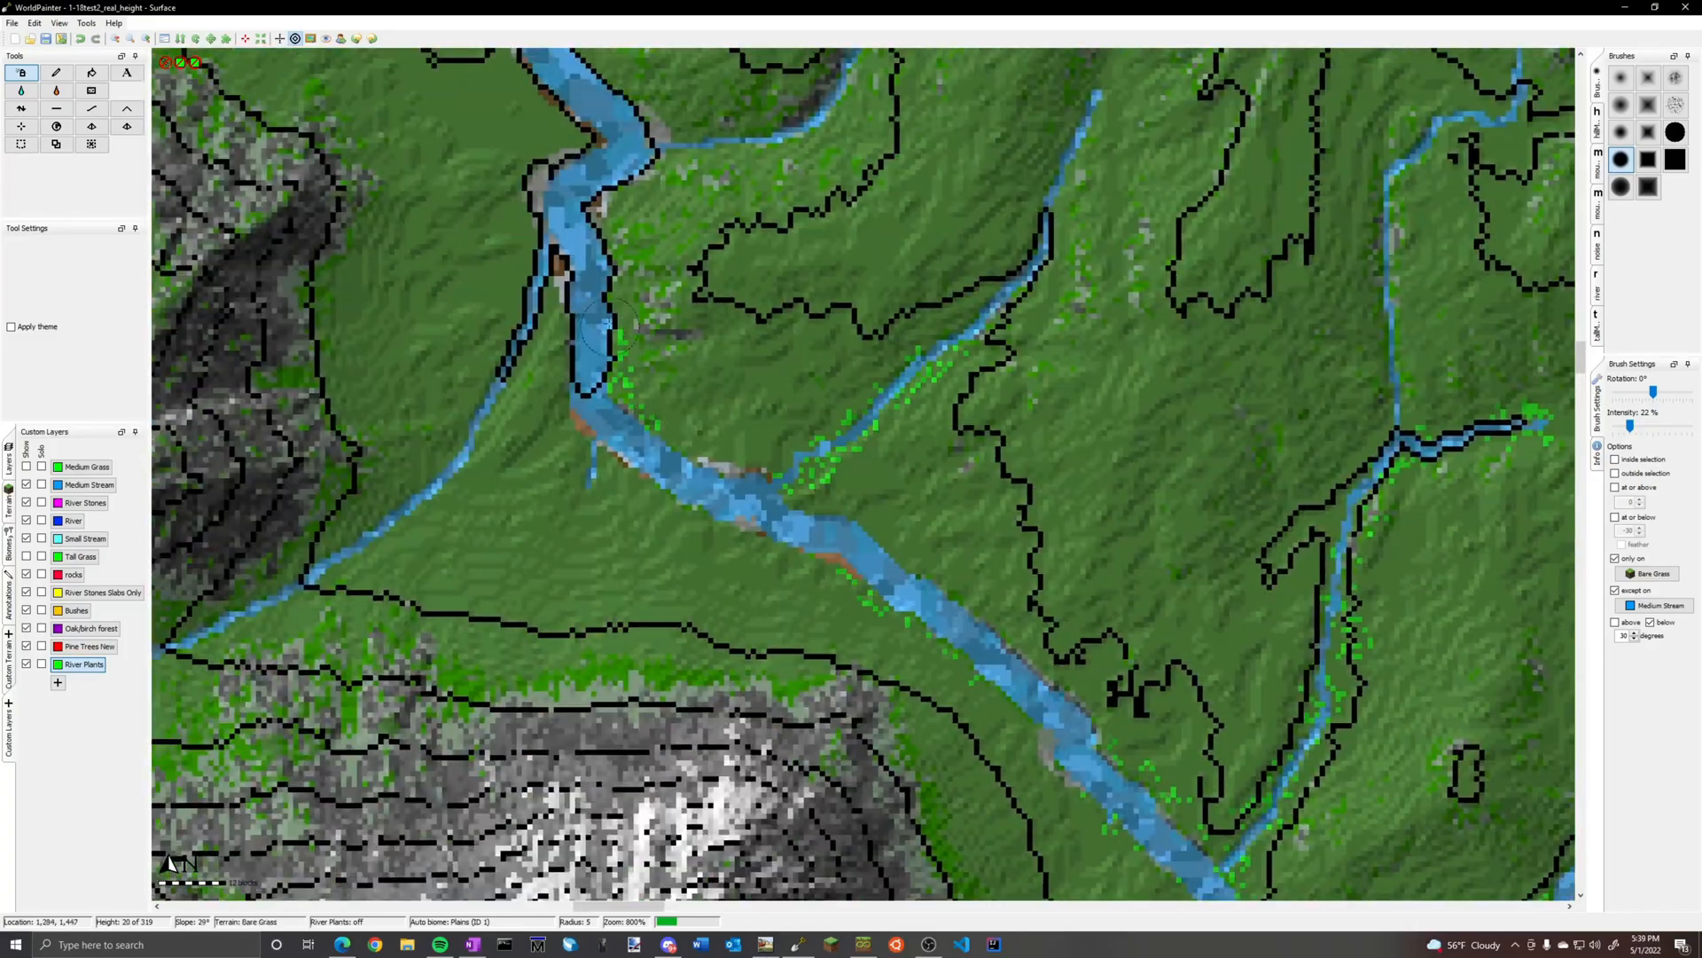
pyautogui.moveTo(603, 146); pyautogui.dragTo(831, 645, button='middle')
pyautogui.moveTo(485, 294); pyautogui.dragTo(655, 822, button='middle')
pyautogui.moveTo(953, 492); pyautogui.dragTo(787, 359)
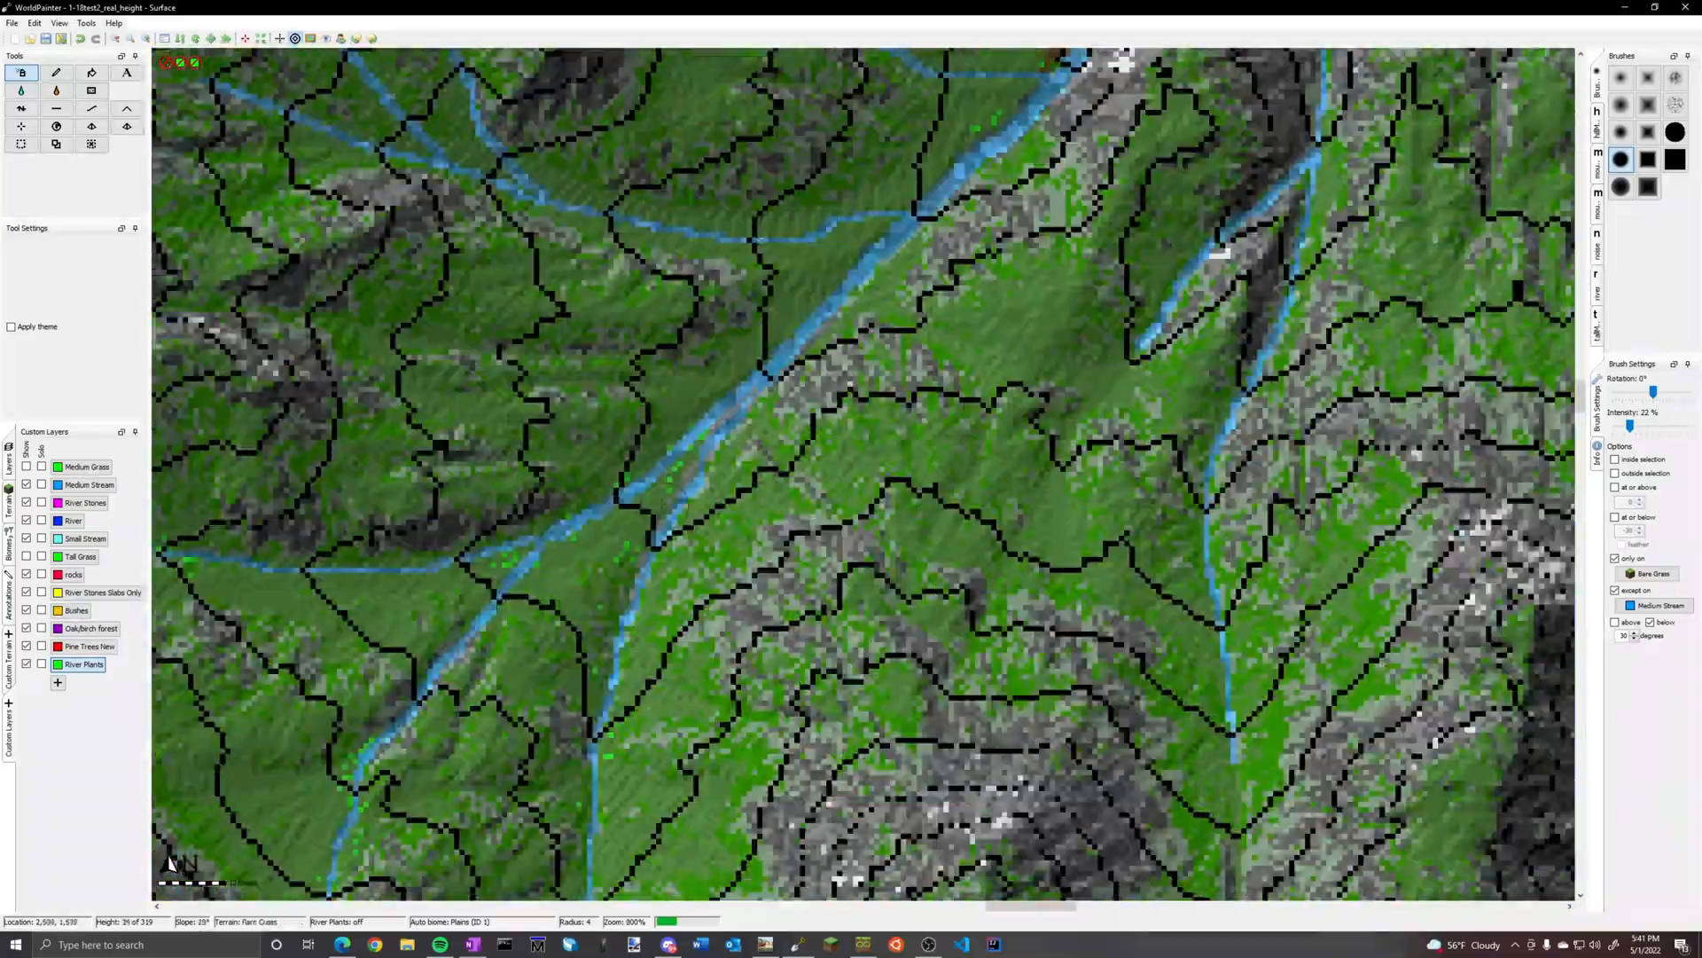
# Paint River Plants with a radius of 4 to 5 along the winding valley river, its side streams and the streams around the snowy ridge
pyautogui.moveTo(1153, 160); pyautogui.dragTo(496, 798, button='middle')
pyautogui.moveTo(665, 221); pyautogui.dragTo(1091, 696, button='middle')
pyautogui.moveTo(754, 222); pyautogui.dragTo(1011, 638, button='middle')
pyautogui.moveTo(842, 222); pyautogui.dragTo(905, 705, button='middle')
pyautogui.moveTo(894, 372); pyautogui.dragTo(903, 307)
pyautogui.moveTo(842, 178); pyautogui.dragTo(834, 787, button='middle')
pyautogui.moveTo(550, 266); pyautogui.dragTo(1099, 639, button='middle')
pyautogui.moveTo(754, 203); pyautogui.dragTo(887, 594, button='middle')
pyautogui.moveTo(753, 549)
pyautogui.mouseDown()
pyautogui.moveTo(567, 546)
pyautogui.moveTo(657, 337)
pyautogui.mouseUp()
pyautogui.moveTo(638, 520); pyautogui.dragTo(991, 410, button='middle')
pyautogui.moveTo(1312, 266); pyautogui.dragTo(504, 529, button='middle')
pyautogui.moveTo(532, 429); pyautogui.dragTo(382, 559)
pyautogui.moveTo(958, 177); pyautogui.dragTo(612, 562, button='middle')
pyautogui.moveTo(887, 426); pyautogui.dragTo(700, 346)
pyautogui.moveTo(576, 470); pyautogui.dragTo(536, 355)
pyautogui.moveTo(496, 177); pyautogui.dragTo(726, 543, button='middle')
pyautogui.moveTo(731, 567); pyautogui.dragTo(684, 493)
pyautogui.moveTo(1153, 550); pyautogui.dragTo(582, 476, button='middle')
pyautogui.moveTo(1108, 532); pyautogui.dragTo(537, 459, button='middle')
pyautogui.moveTo(798, 701); pyautogui.dragTo(780, 252, button='middle')
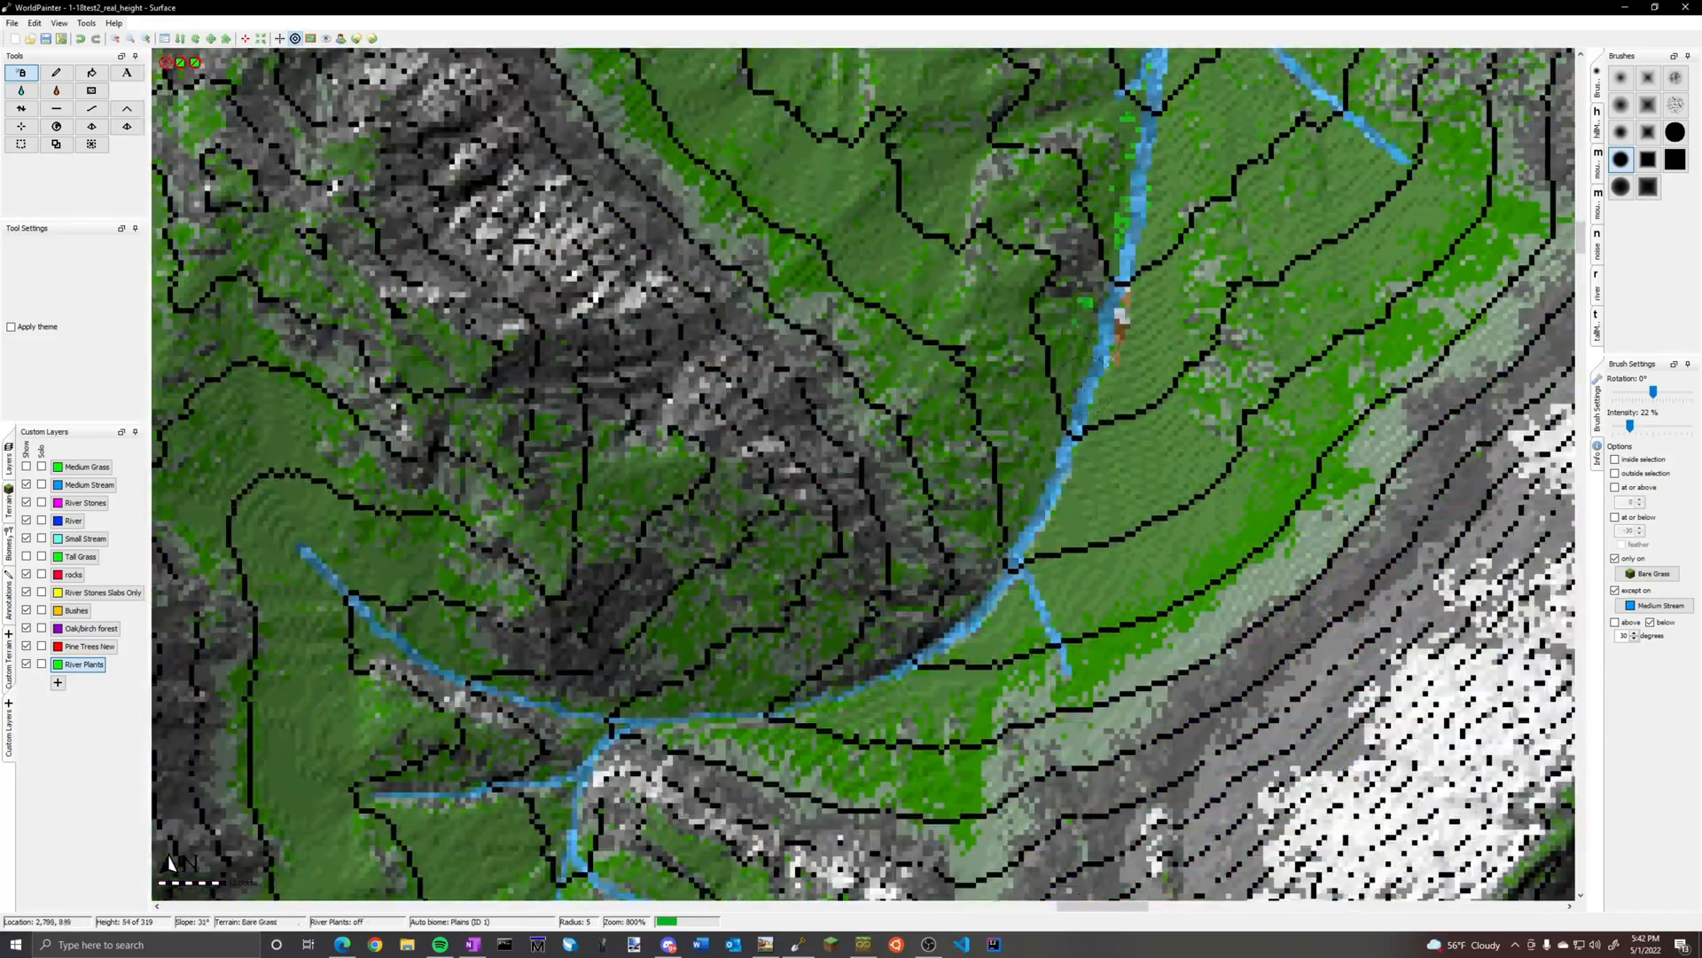
# Paint River Plants at radius 5 along the curved stream below the rocky slopes and the hooked stream in the neighbouring valley
pyautogui.moveTo(1108, 221); pyautogui.dragTo(546, 708, button='middle')
pyautogui.moveTo(691, 204); pyautogui.dragTo(585, 683, button='middle')
pyautogui.moveTo(546, 425); pyautogui.dragTo(788, 603)
pyautogui.moveTo(709, 230); pyautogui.dragTo(779, 652, button='middle')
pyautogui.moveTo(634, 576); pyautogui.dragTo(599, 239)
pyautogui.scroll(-2, 849, 402)
pyautogui.scroll(2, 579, 316)
pyautogui.moveTo(620, 523); pyautogui.dragTo(967, 364)
pyautogui.scroll(-3, 902, 542)
pyautogui.scroll(3, 1335, 567)
pyautogui.moveTo(852, 461); pyautogui.dragTo(1064, 374)
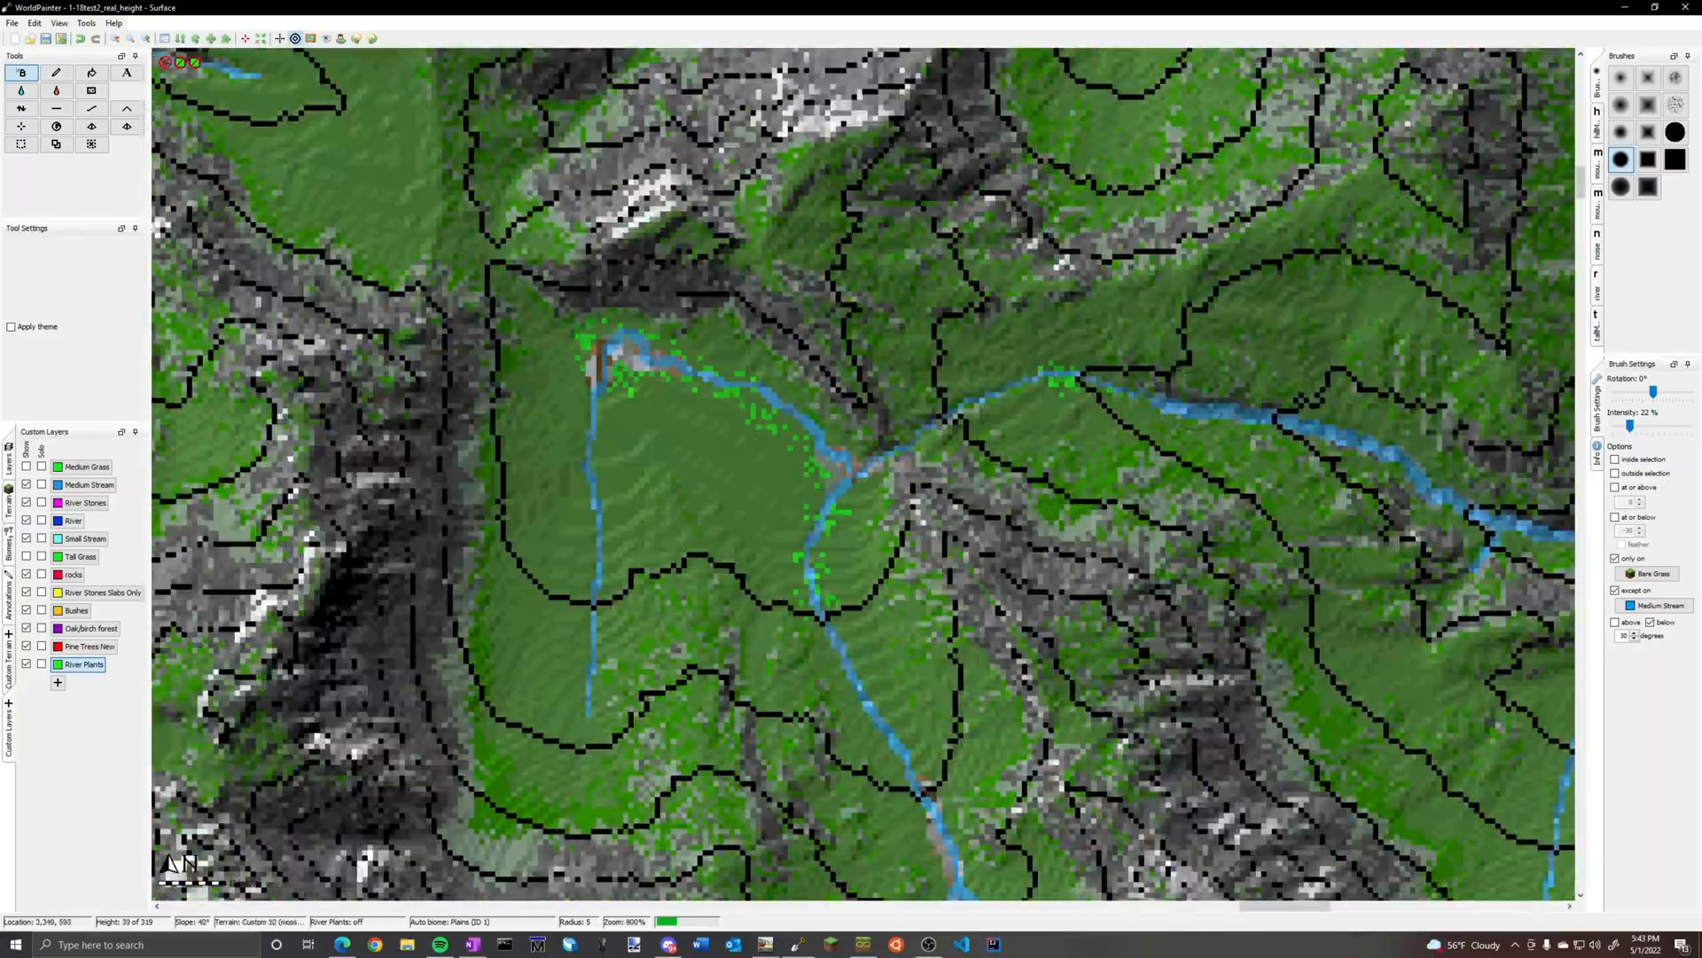
# Paint River Plants at radius 4 along the valley branches and around the small mountain lake and its outlet stream
pyautogui.moveTo(1510, 651); pyautogui.dragTo(612, 612, button='middle')
pyautogui.keyDown('ctrl'); pyautogui.scroll(-3, 1036, 431); pyautogui.keyUp('ctrl')
pyautogui.keyDown('ctrl'); pyautogui.scroll(3, 1071, 833); pyautogui.keyUp('ctrl')
pyautogui.moveTo(651, 169); pyautogui.dragTo(975, 758, button='middle')
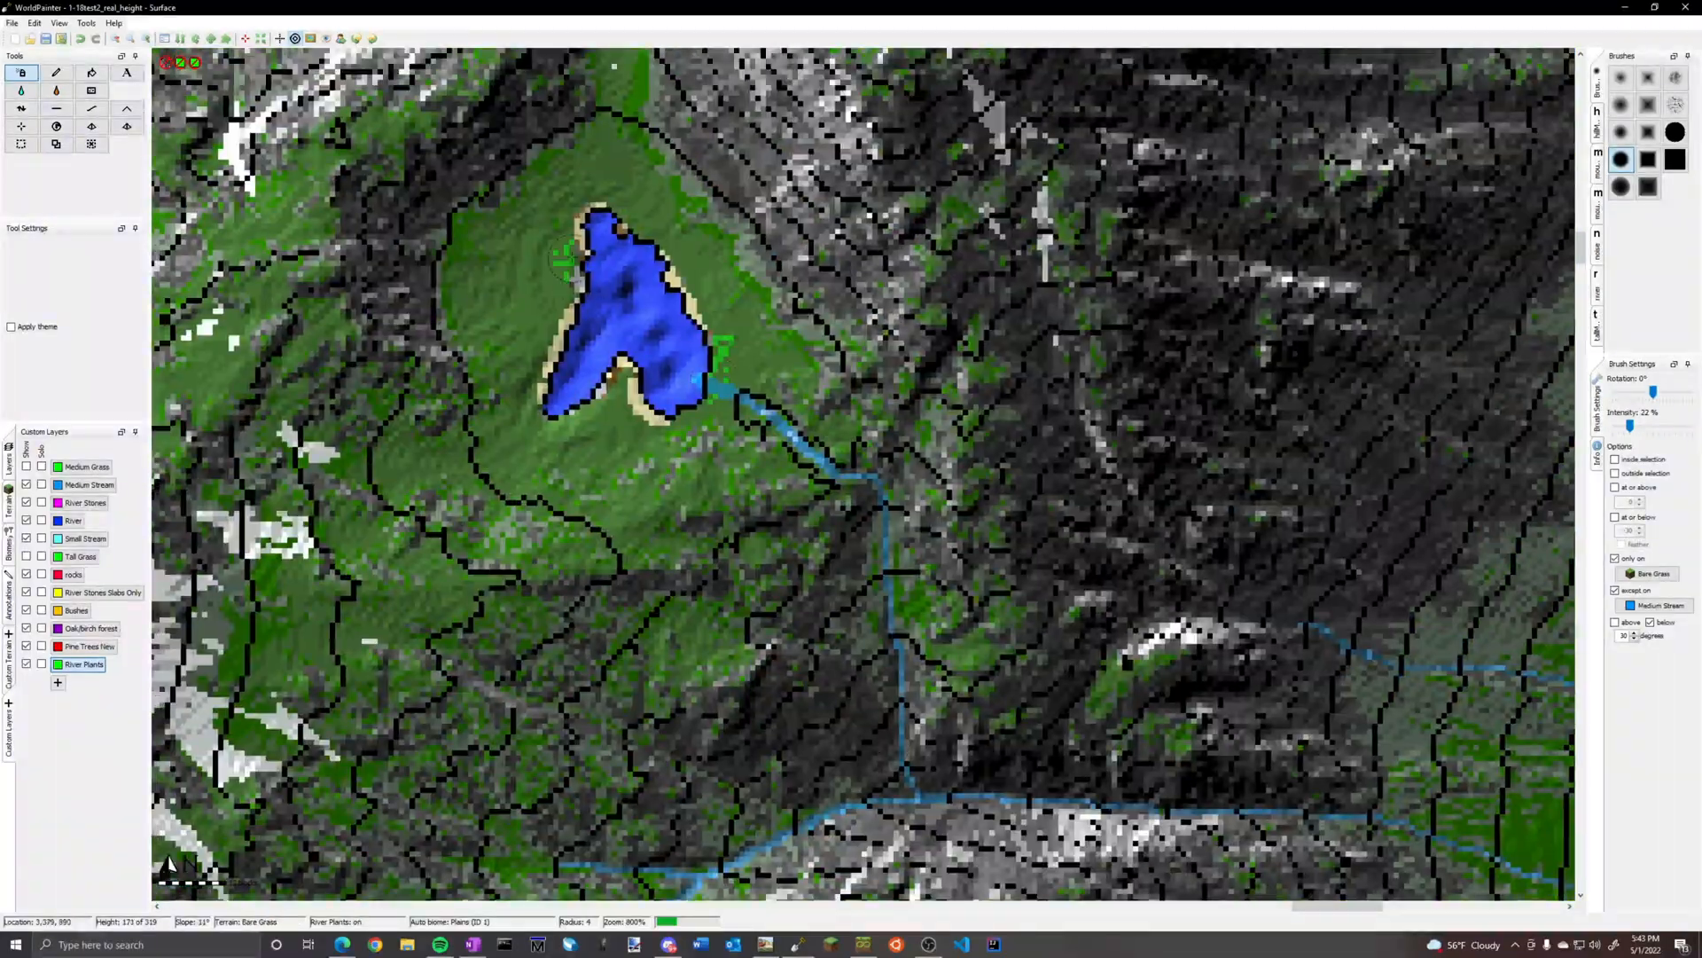
pyautogui.moveTo(974, 581); pyautogui.dragTo(510, 191, button='middle')
# Paint River Plants at radius 7 along the fanned-out streams that join the river just above the narrow bay
pyautogui.scroll(-2, 510, 191)
pyautogui.scroll(-2, 576, 693)
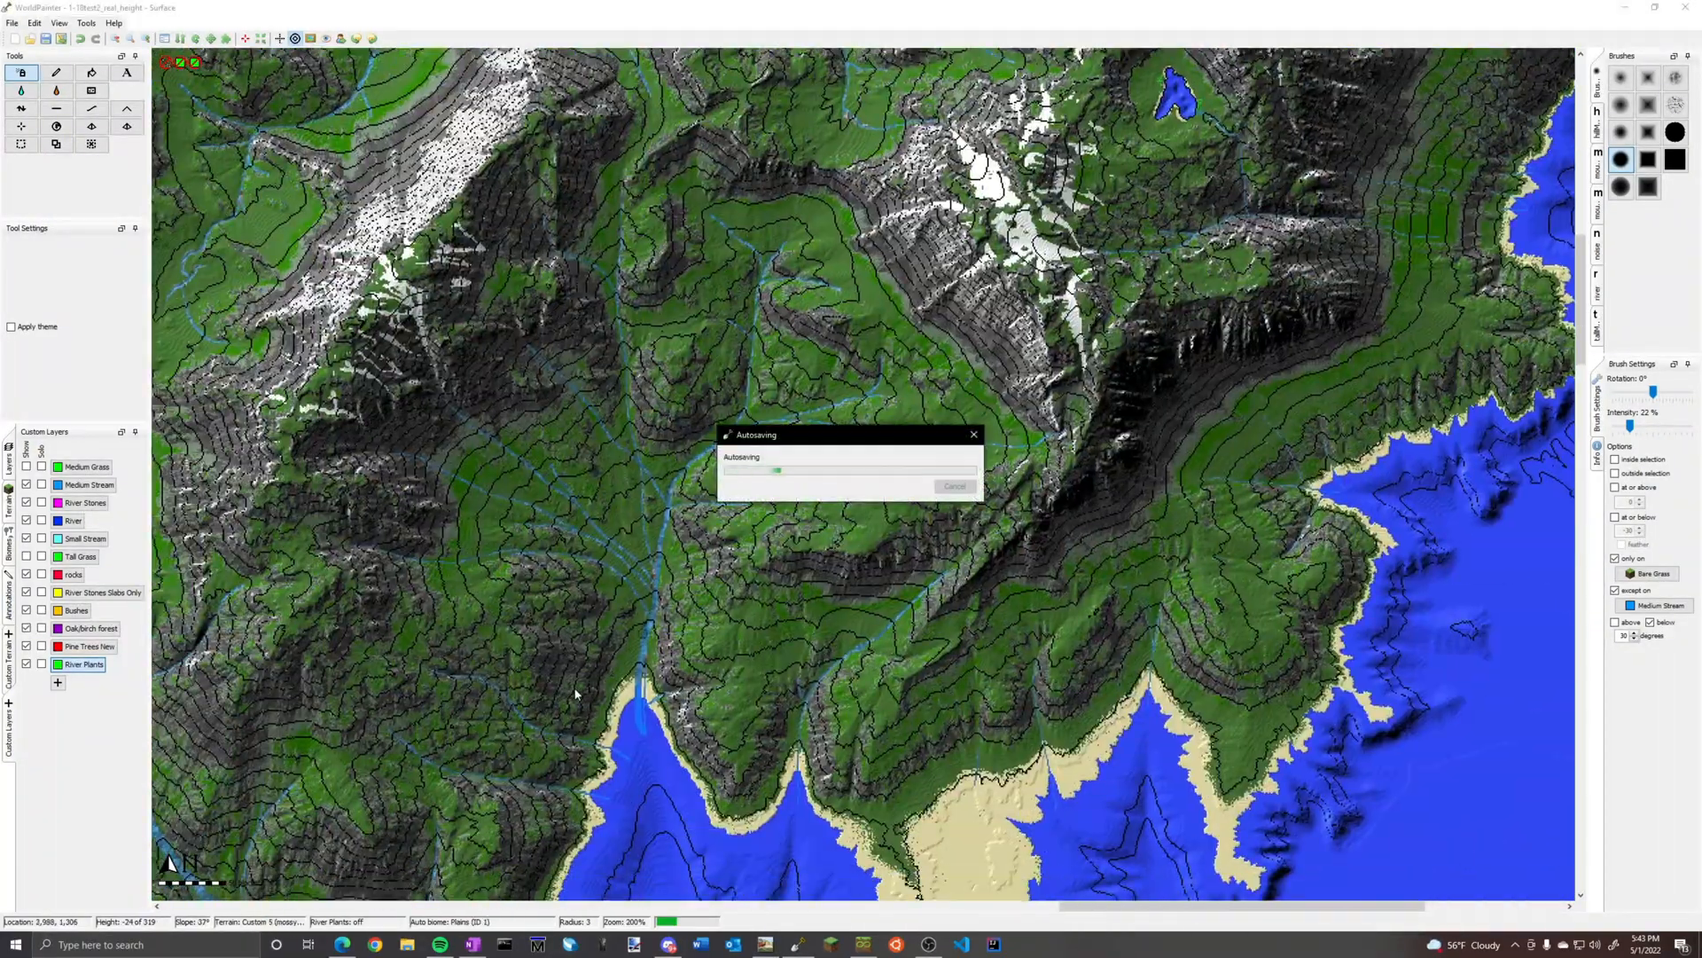
pyautogui.keyDown('ctrl'); pyautogui.scroll(2, 657, 589); pyautogui.keyUp('ctrl')
pyautogui.scroll(4, 576, 470)
pyautogui.moveTo(532, 426); pyautogui.dragTo(612, 506)
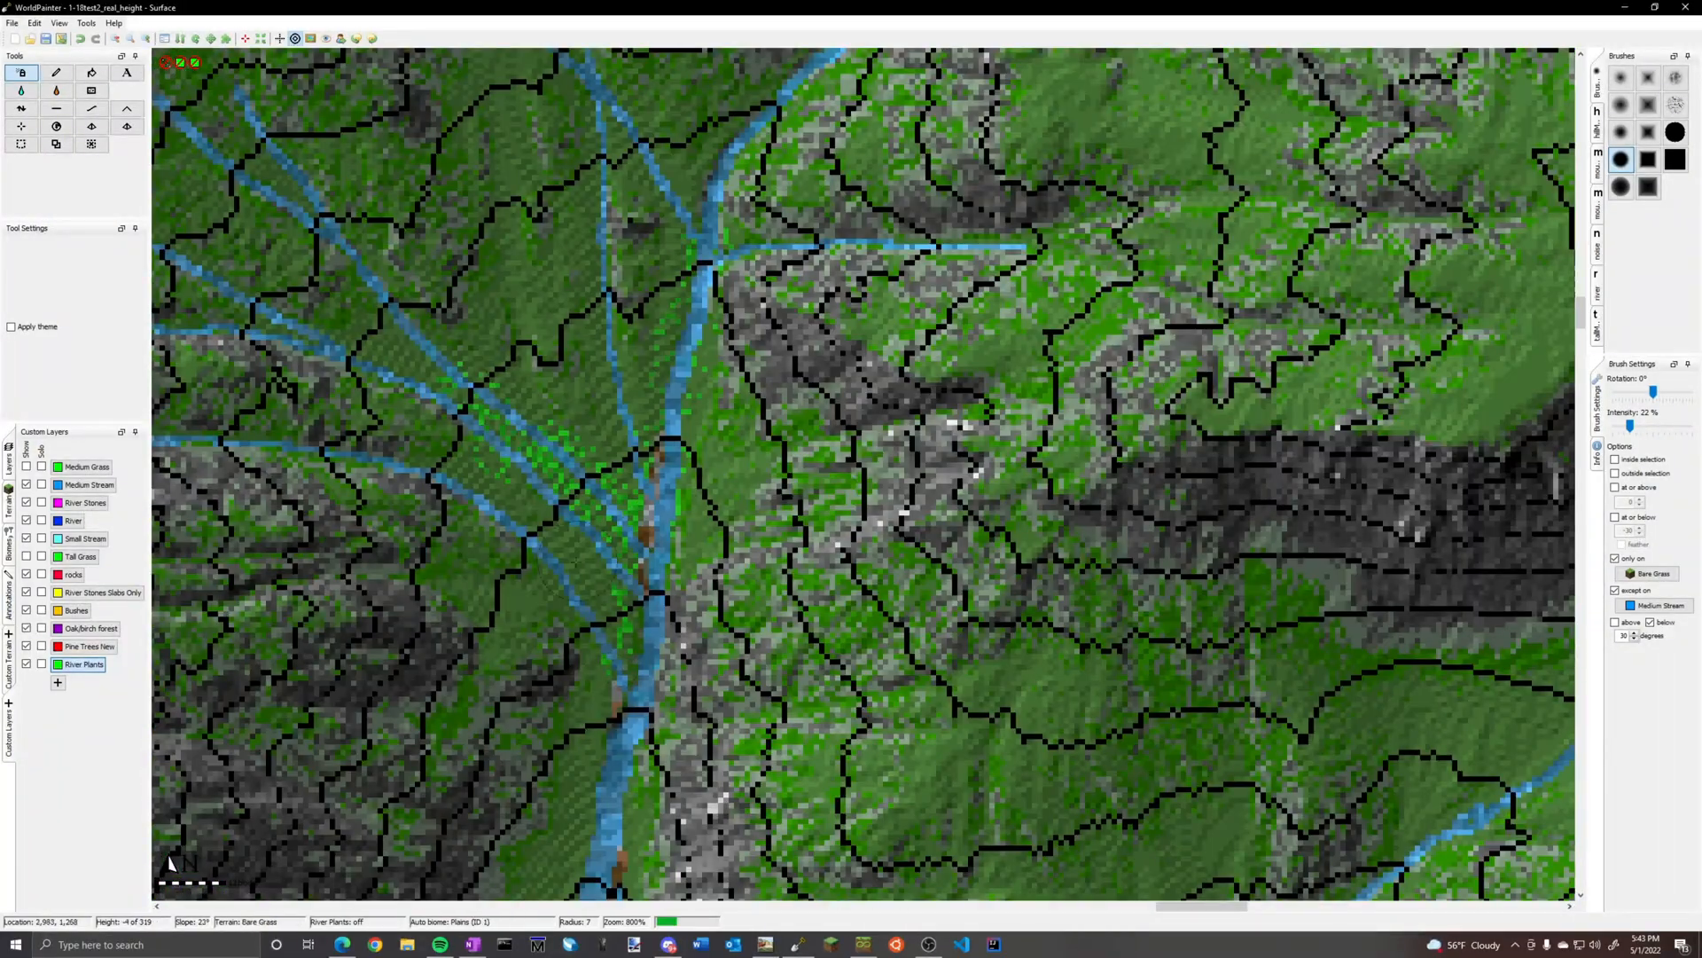
pyautogui.keyDown('ctrl'); pyautogui.scroll(-1, 611, 496); pyautogui.keyUp('ctrl')
pyautogui.moveTo(612, 497); pyautogui.dragTo(1061, 878, button='middle')
# Paint River Plants at radius 6 along the valley stream and its winding side branches beside the rocky ridge
pyautogui.moveTo(257, 244); pyautogui.dragTo(895, 478, button='middle')
pyautogui.keyDown('ctrl'); pyautogui.scroll(1, 889, 478); pyautogui.keyUp('ctrl')
pyautogui.keyDown('ctrl'); pyautogui.scroll(-2, 946, 391); pyautogui.keyUp('ctrl')
pyautogui.keyDown('ctrl'); pyautogui.scroll(1, 355, 851); pyautogui.keyUp('ctrl')
pyautogui.scroll(-1, 355, 851)
pyautogui.keyDown('ctrl'); pyautogui.scroll(1, 805, 385); pyautogui.keyUp('ctrl')
pyautogui.keyDown('ctrl'); pyautogui.scroll(-2, 806, 532); pyautogui.keyUp('ctrl')
pyautogui.keyDown('ctrl'); pyautogui.scroll(2, 724, 390); pyautogui.keyUp('ctrl')
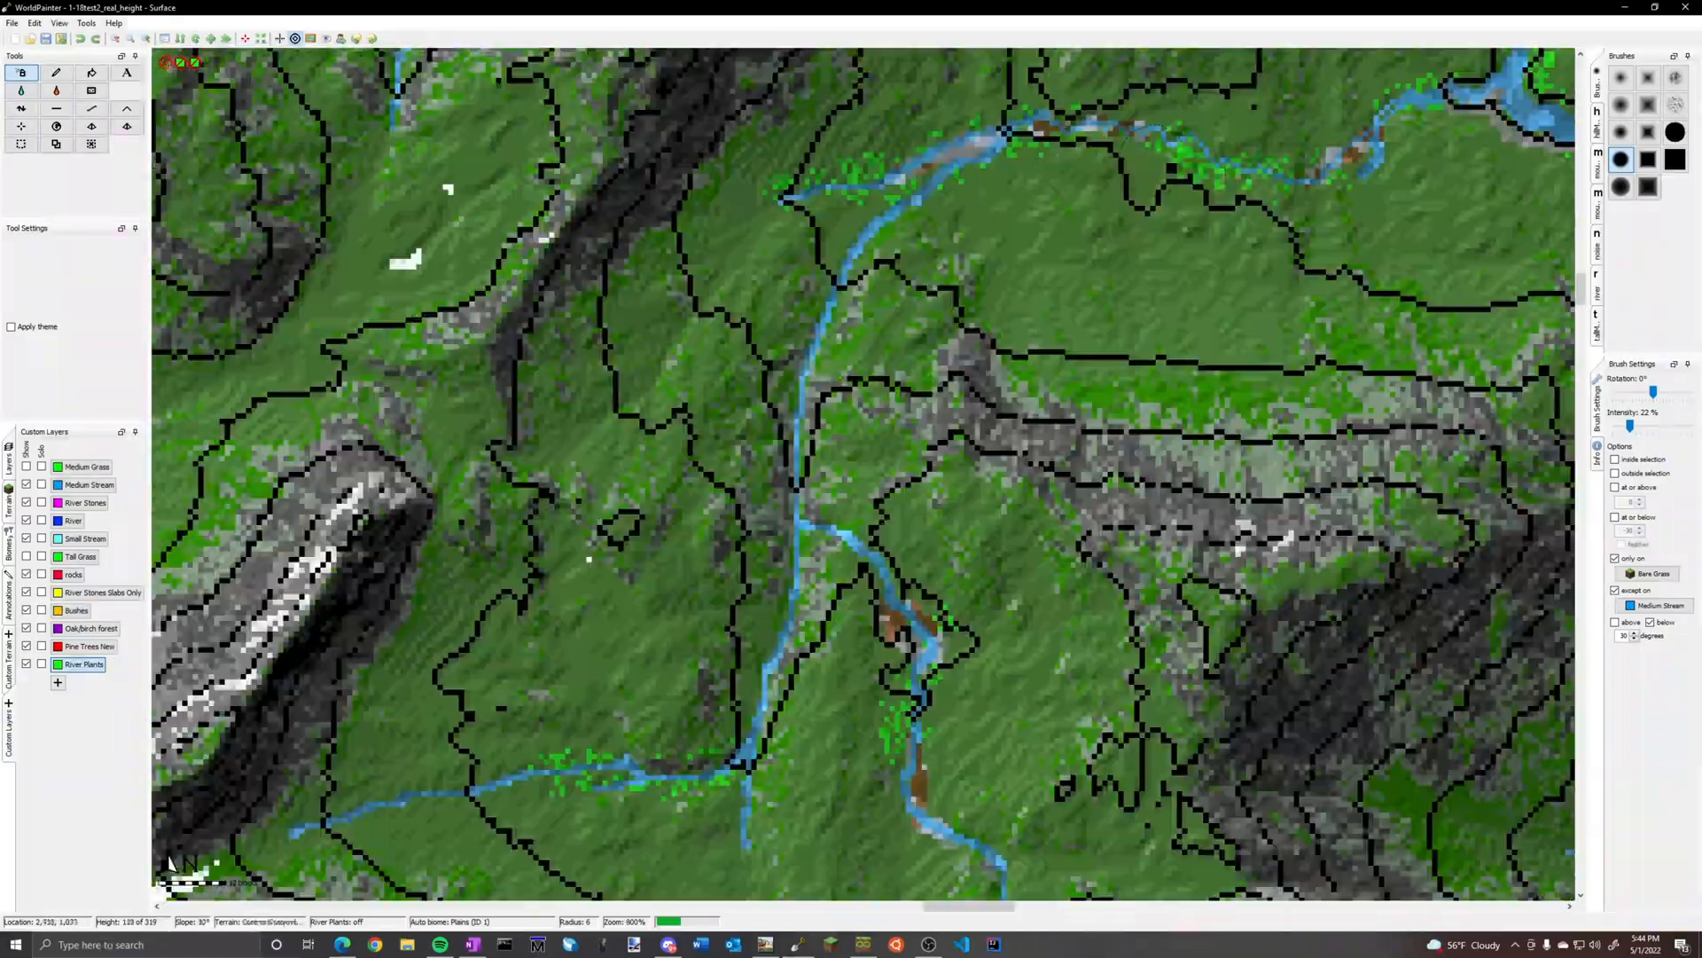
pyautogui.keyDown('ctrl'); pyautogui.scroll(-1, 724, 390); pyautogui.keyUp('ctrl')
pyautogui.moveTo(443, 221); pyautogui.dragTo(1276, 753, button='middle')
# Paint River Plants along the remaining rivers and side streams around the snowy central mountain
pyautogui.keyDown('ctrl'); pyautogui.scroll(-1, 879, 475); pyautogui.keyUp('ctrl')
pyautogui.keyDown('ctrl'); pyautogui.scroll(1, 159, 852); pyautogui.keyUp('ctrl')
pyautogui.moveTo(160, 851); pyautogui.dragTo(614, 374, button='middle')
pyautogui.moveTo(576, 497); pyautogui.dragTo(580, 656)
pyautogui.keyDown('ctrl'); pyautogui.scroll(-1, 580, 656); pyautogui.keyUp('ctrl')
pyautogui.moveTo(580, 656); pyautogui.dragTo(1241, 372, button='middle')
pyautogui.moveTo(1064, 754)
pyautogui.mouseDown(button='middle')
pyautogui.moveTo(886, 399)
pyautogui.moveTo(1268, 766)
pyautogui.mouseUp(button='middle')
pyautogui.keyDown('ctrl'); pyautogui.scroll(1, 887, 532); pyautogui.keyUp('ctrl')
pyautogui.keyDown('ctrl'); pyautogui.scroll(-1, 887, 354); pyautogui.keyUp('ctrl')
pyautogui.keyDown('ctrl'); pyautogui.scroll(-1, 887, 443); pyautogui.keyUp('ctrl')
pyautogui.moveTo(887, 354); pyautogui.dragTo(913, 754, button='middle')
pyautogui.moveTo(1242, 399); pyautogui.dragTo(641, 582, button='middle')
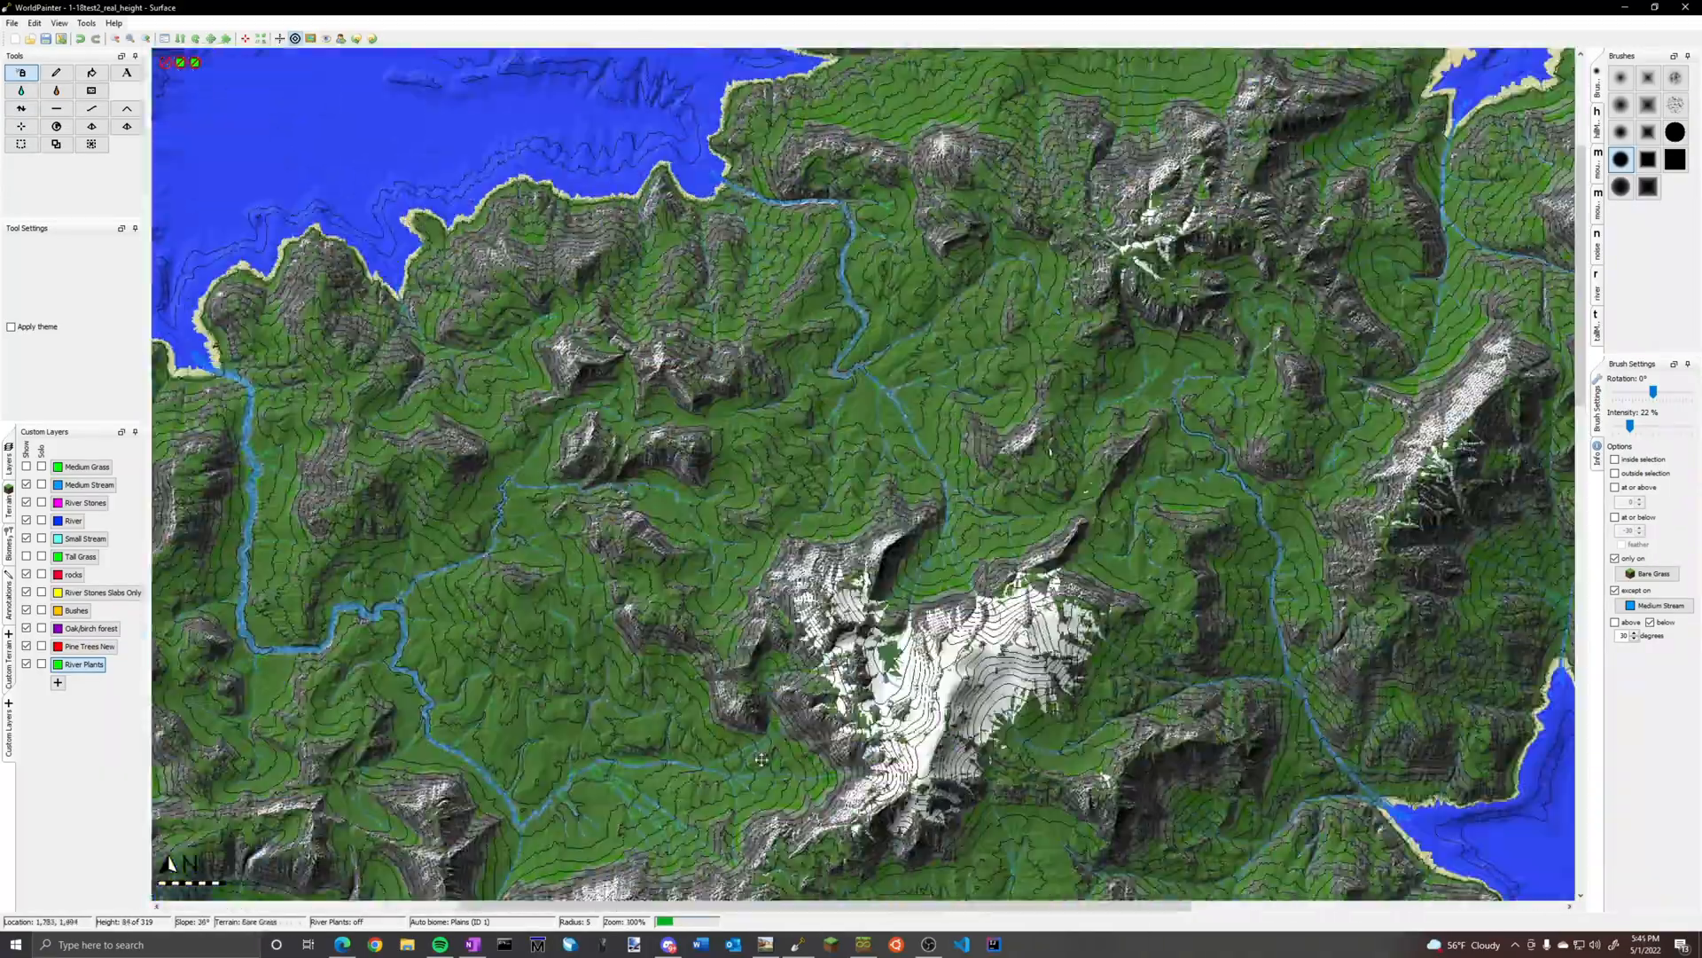
pyautogui.moveTo(1241, 753); pyautogui.dragTo(583, 374, button='middle')
pyautogui.keyDown('ctrl'); pyautogui.scroll(1, 864, 474); pyautogui.keyUp('ctrl')
pyautogui.moveTo(603, 798); pyautogui.dragTo(1216, 146, button='middle')
pyautogui.keyDown('ctrl'); pyautogui.scroll(1, 864, 474); pyautogui.keyUp('ctrl')
pyautogui.moveTo(532, 717)
pyautogui.mouseDown()
pyautogui.moveTo(665, 717)
pyautogui.moveTo(667, 703)
pyautogui.mouseUp()
pyautogui.keyDown('ctrl'); pyautogui.scroll(-1, 864, 474); pyautogui.keyUp('ctrl')
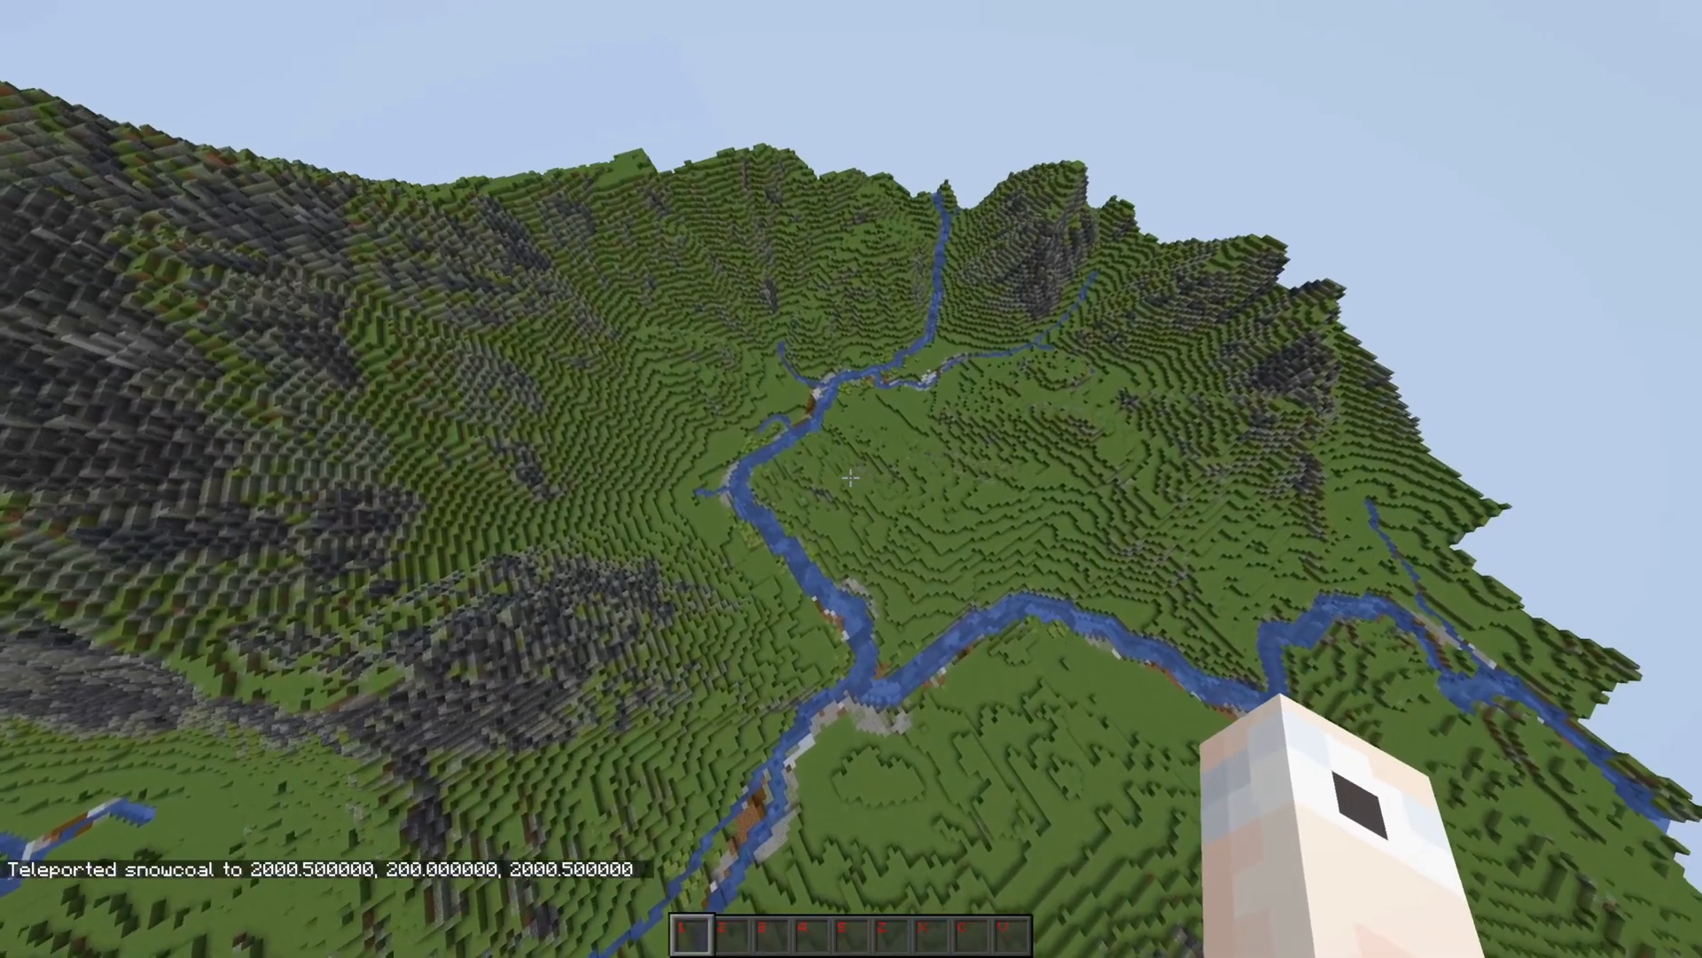
# Switch to Minecraft and fly along the exported rivers to examine the stream banks and their plants
pyautogui.press('w')
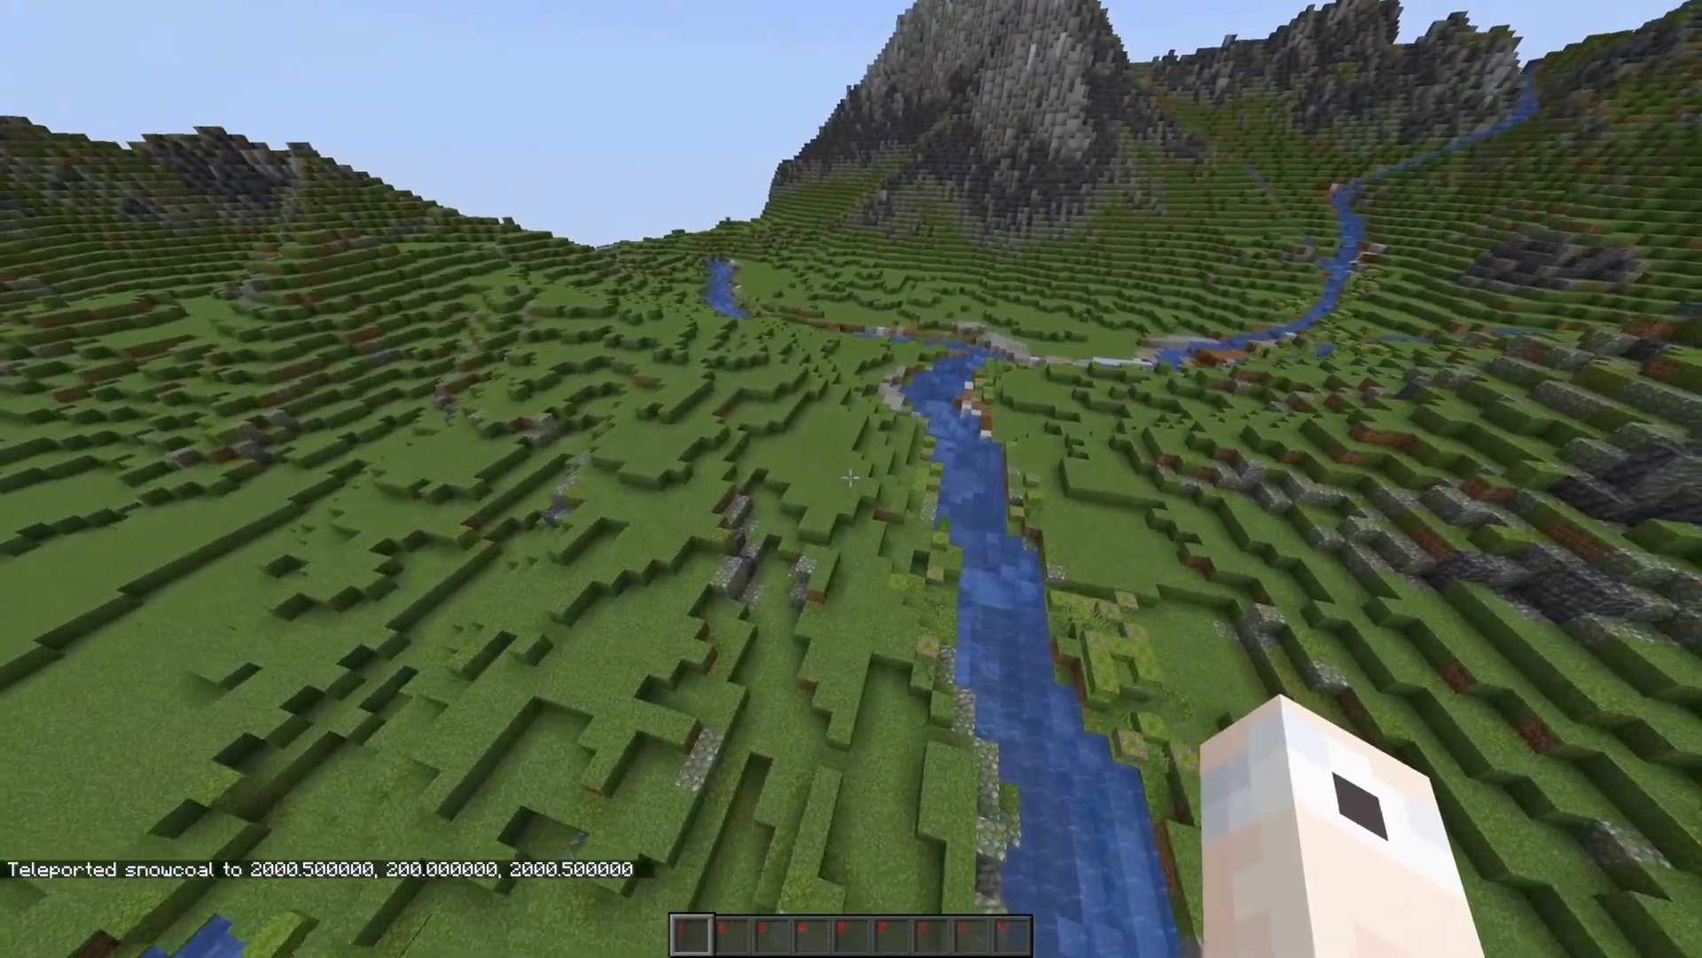
pyautogui.press('w')
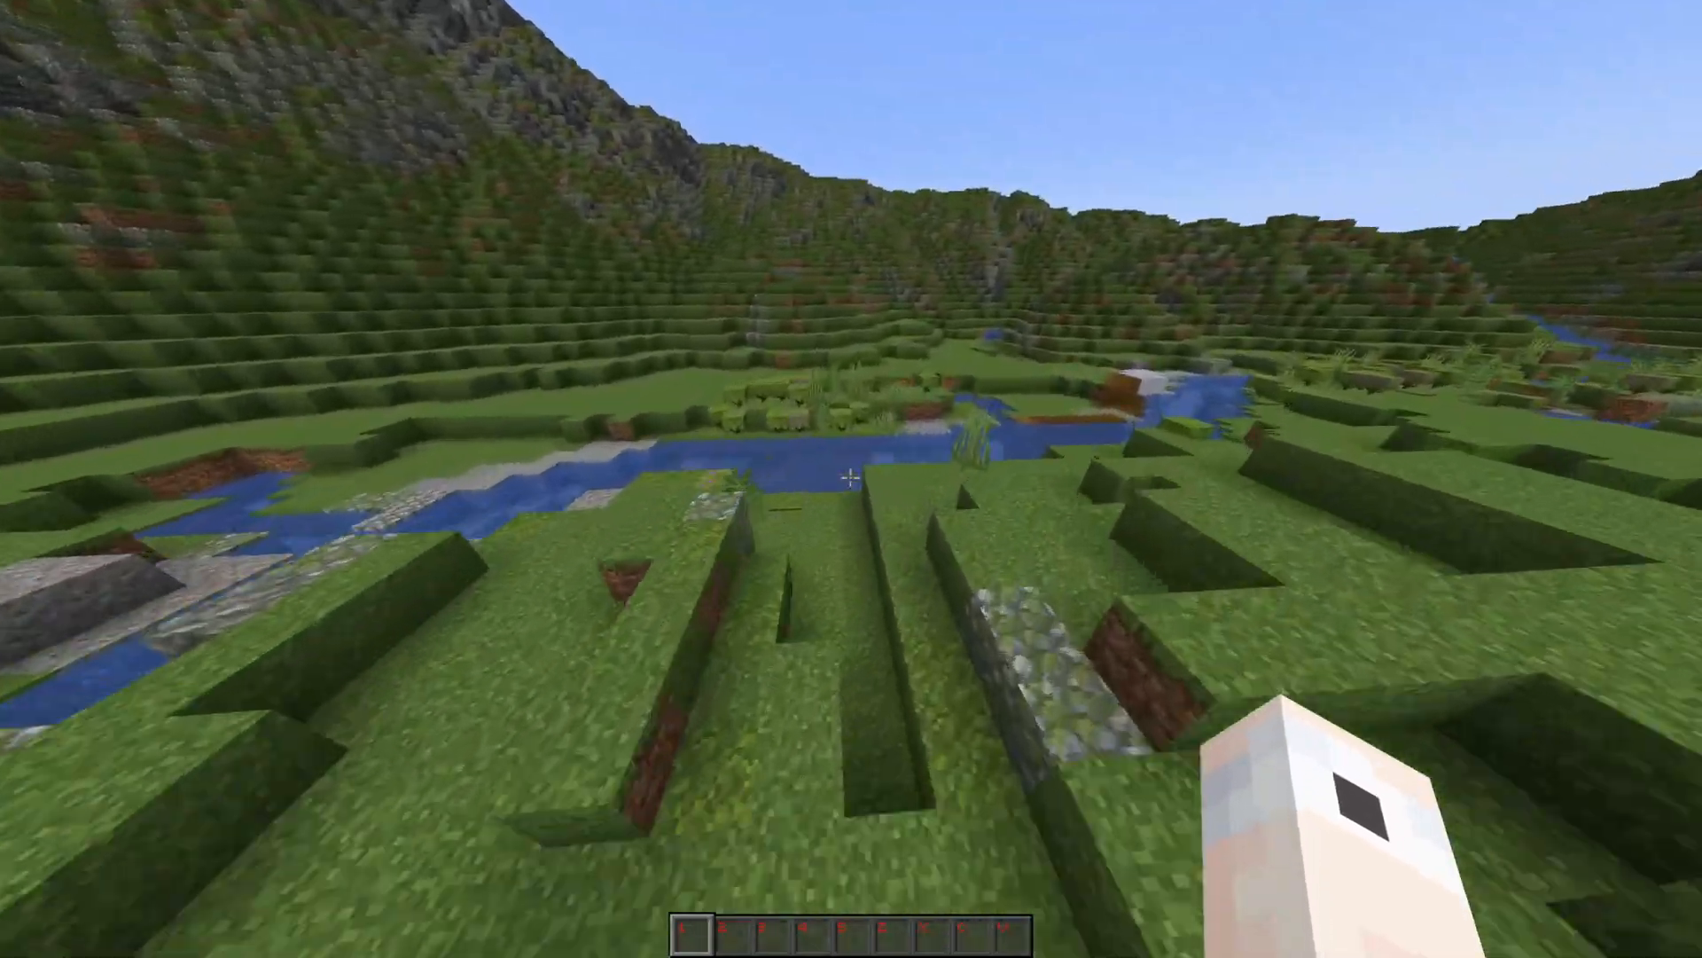
pyautogui.press('w')
pyautogui.press('w')
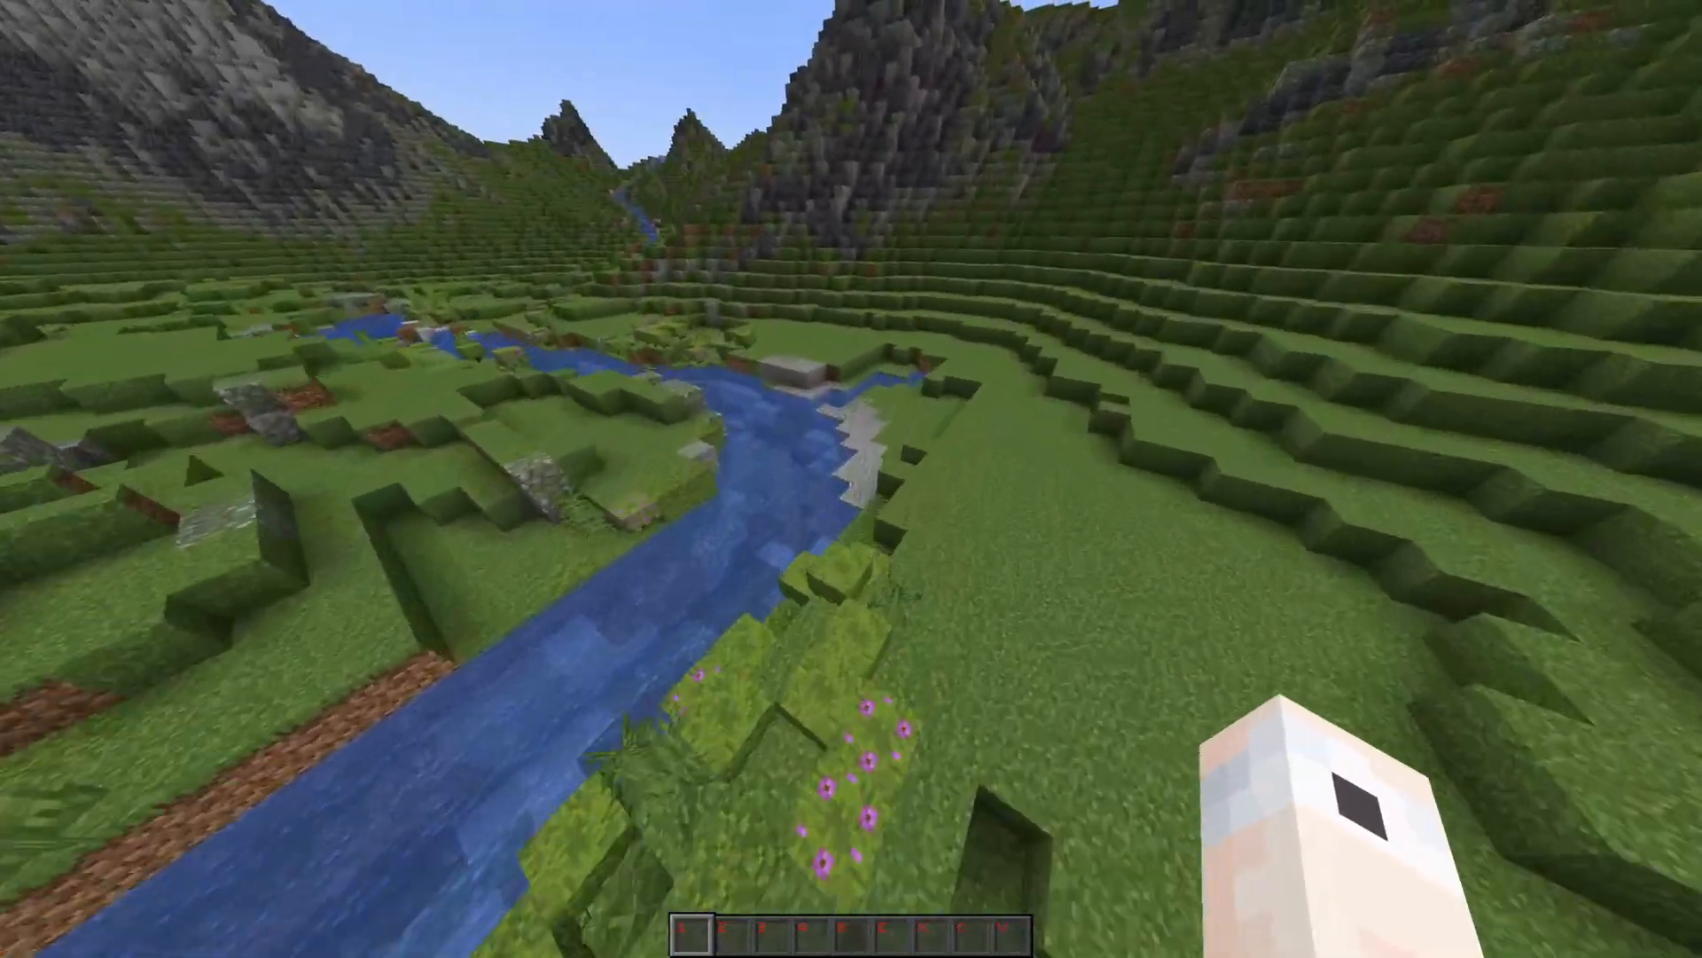
pyautogui.press('d')
pyautogui.press('w')
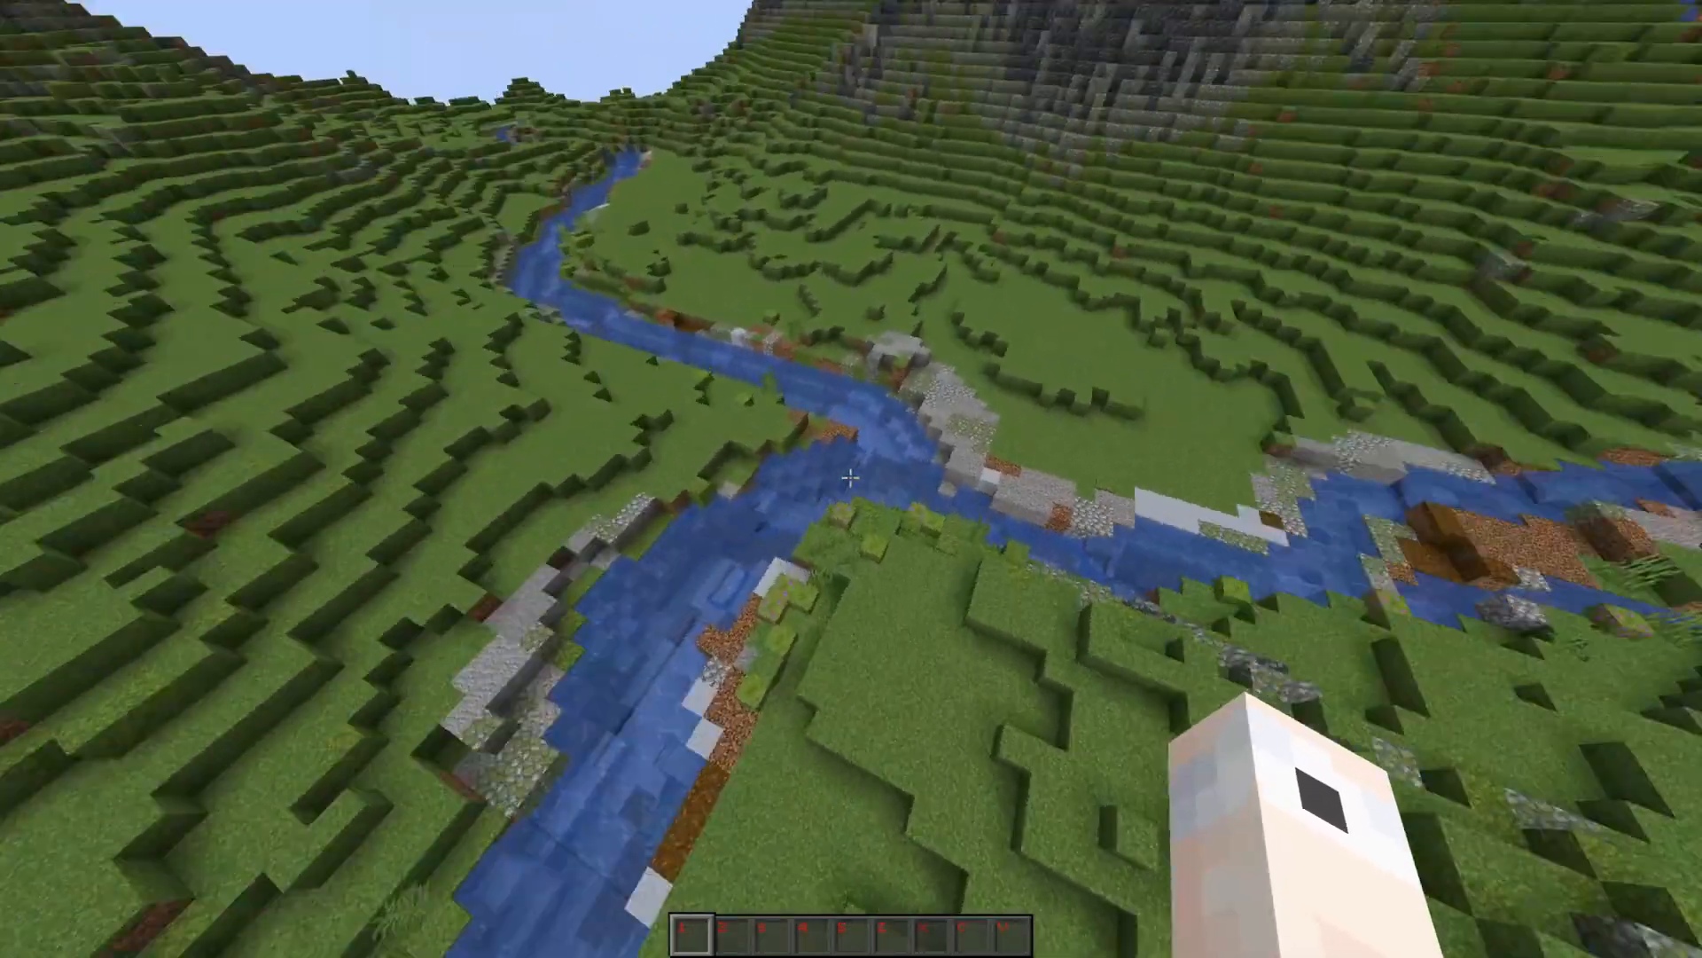
pyautogui.press('w')
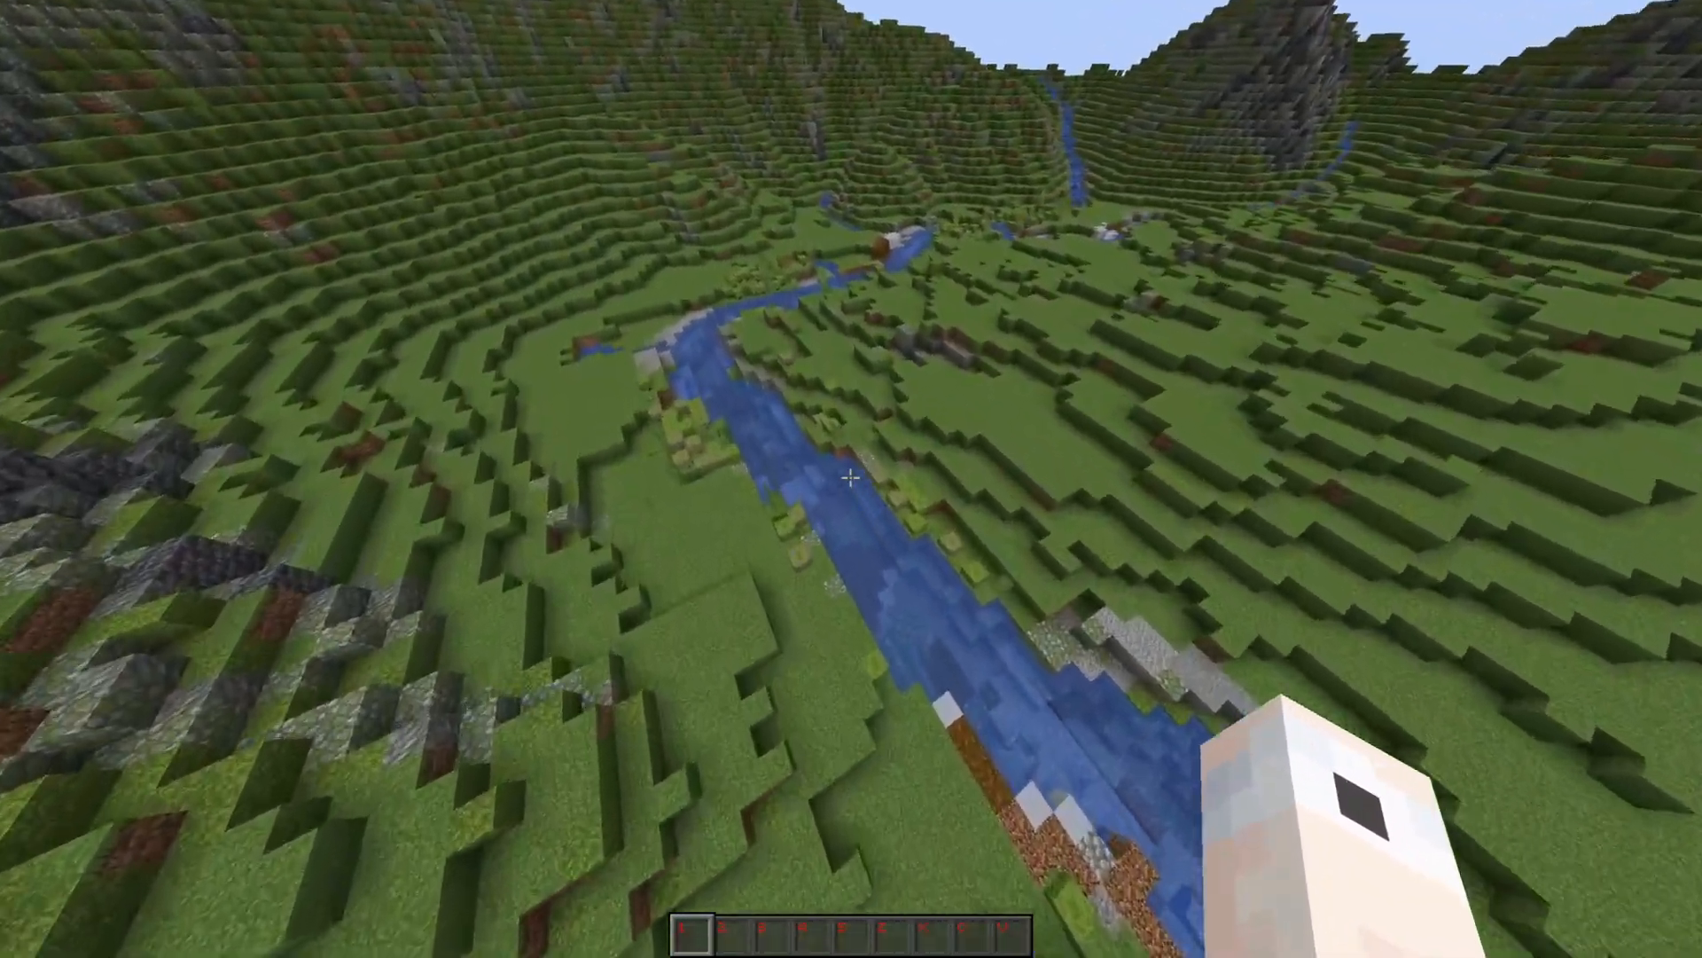
pyautogui.press('w')
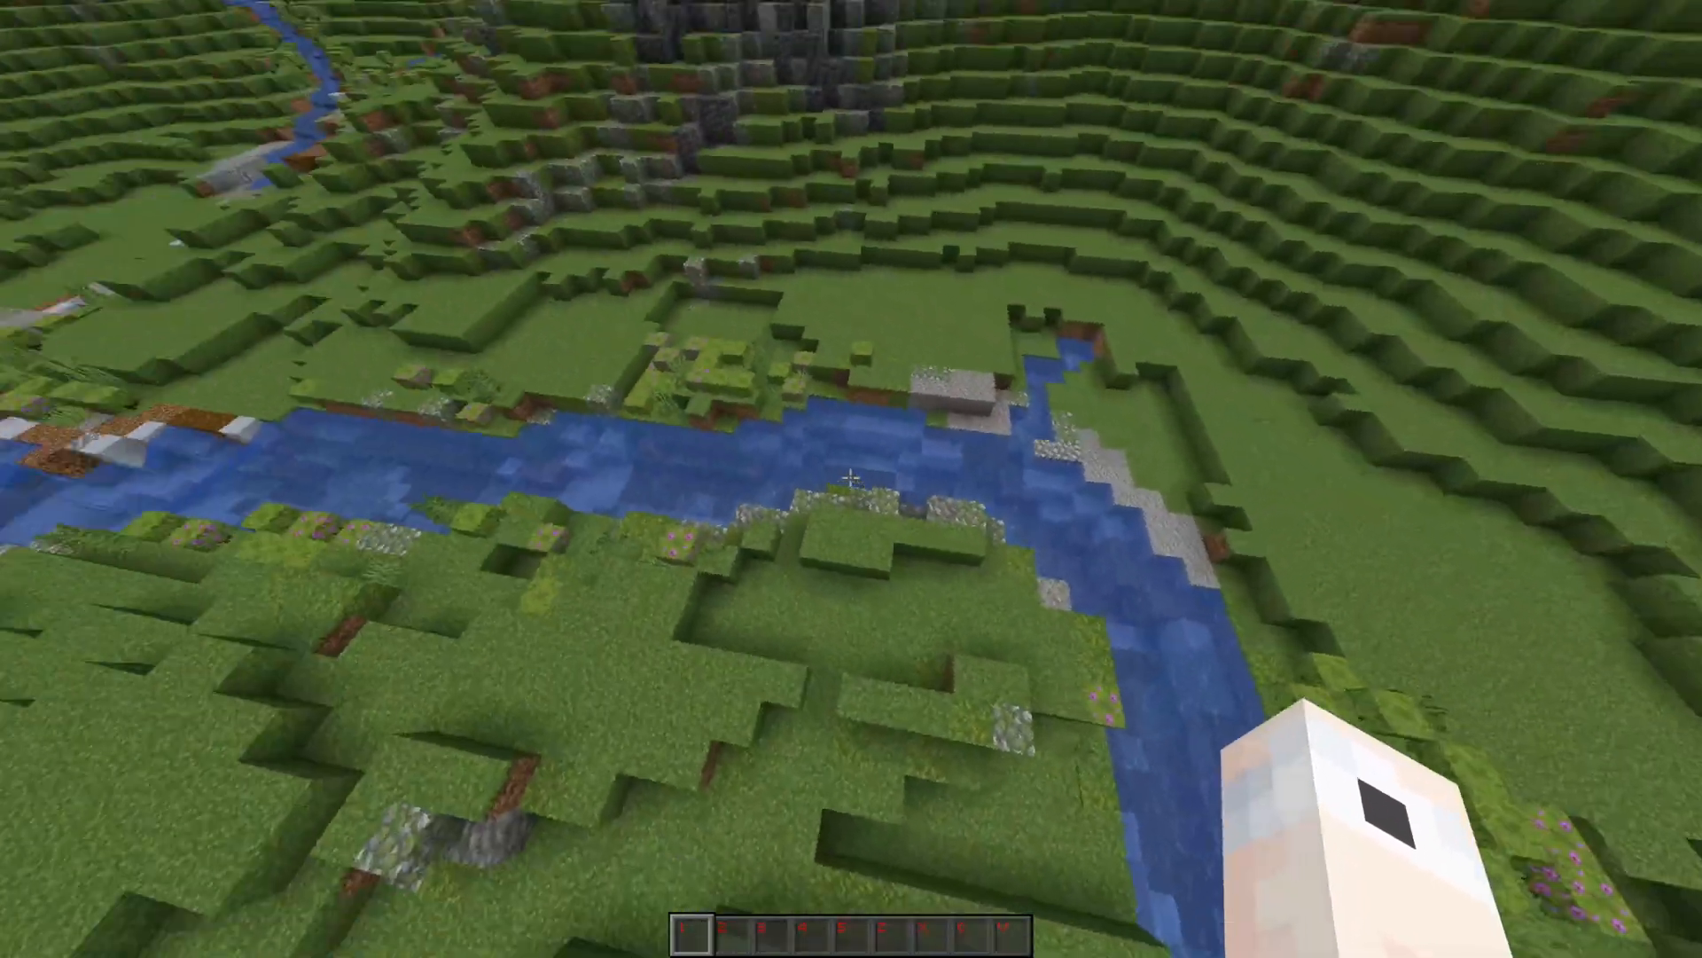
pyautogui.press('w')
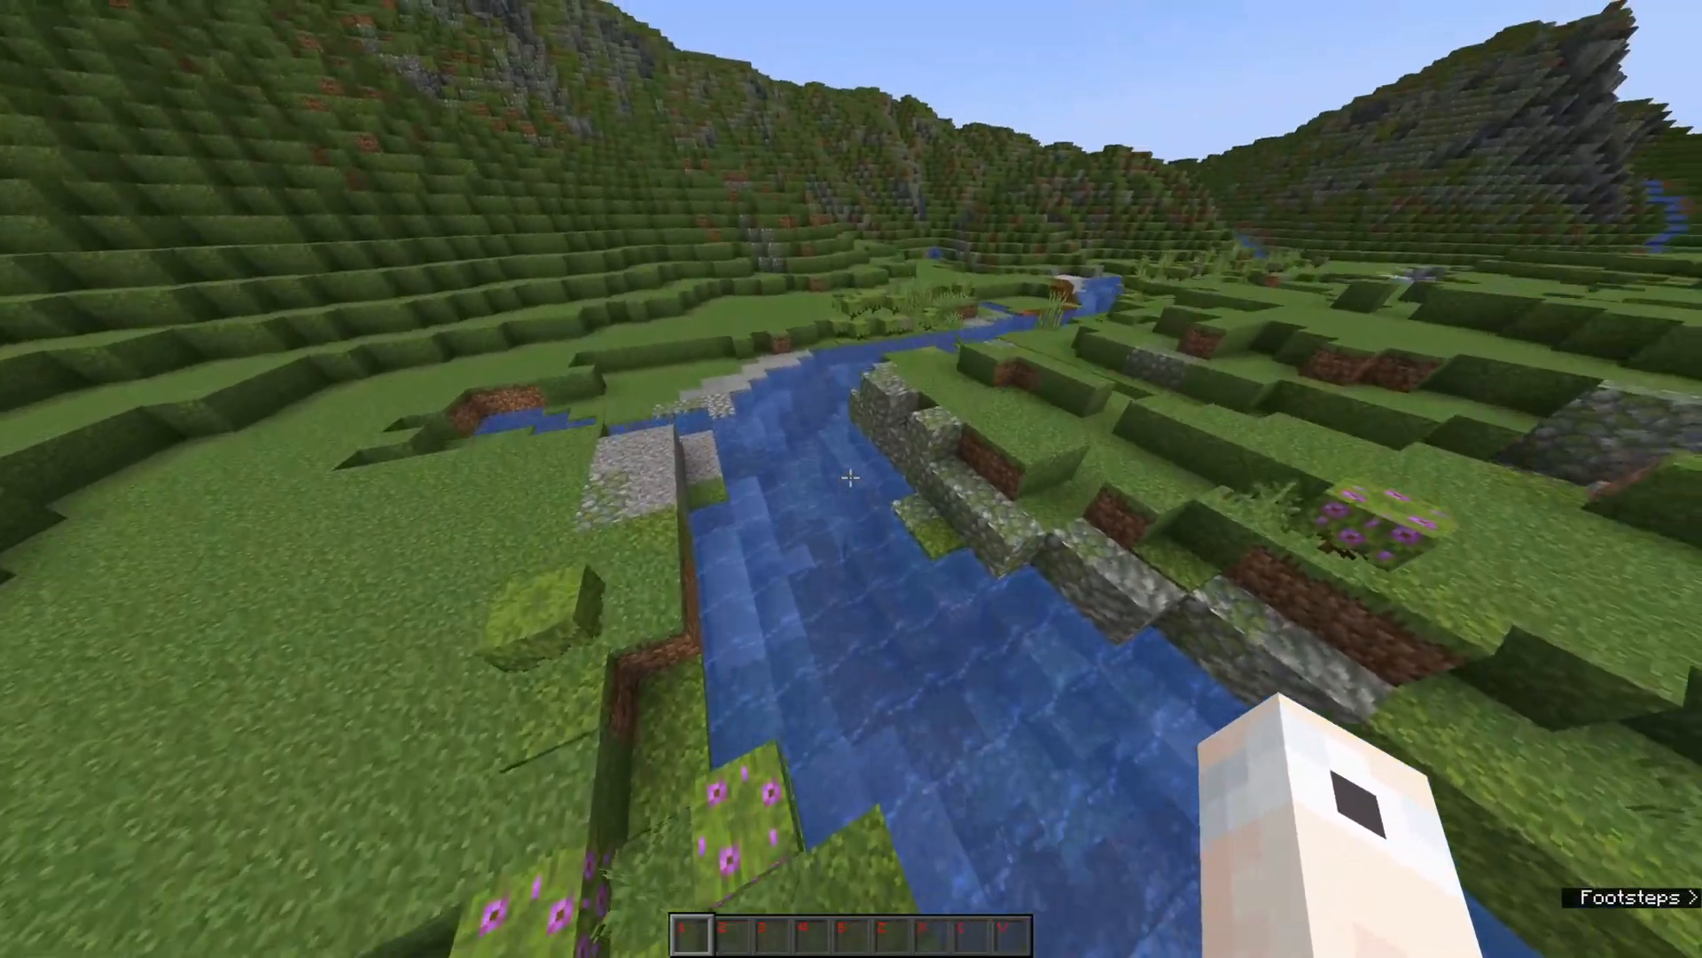
pyautogui.press('space')
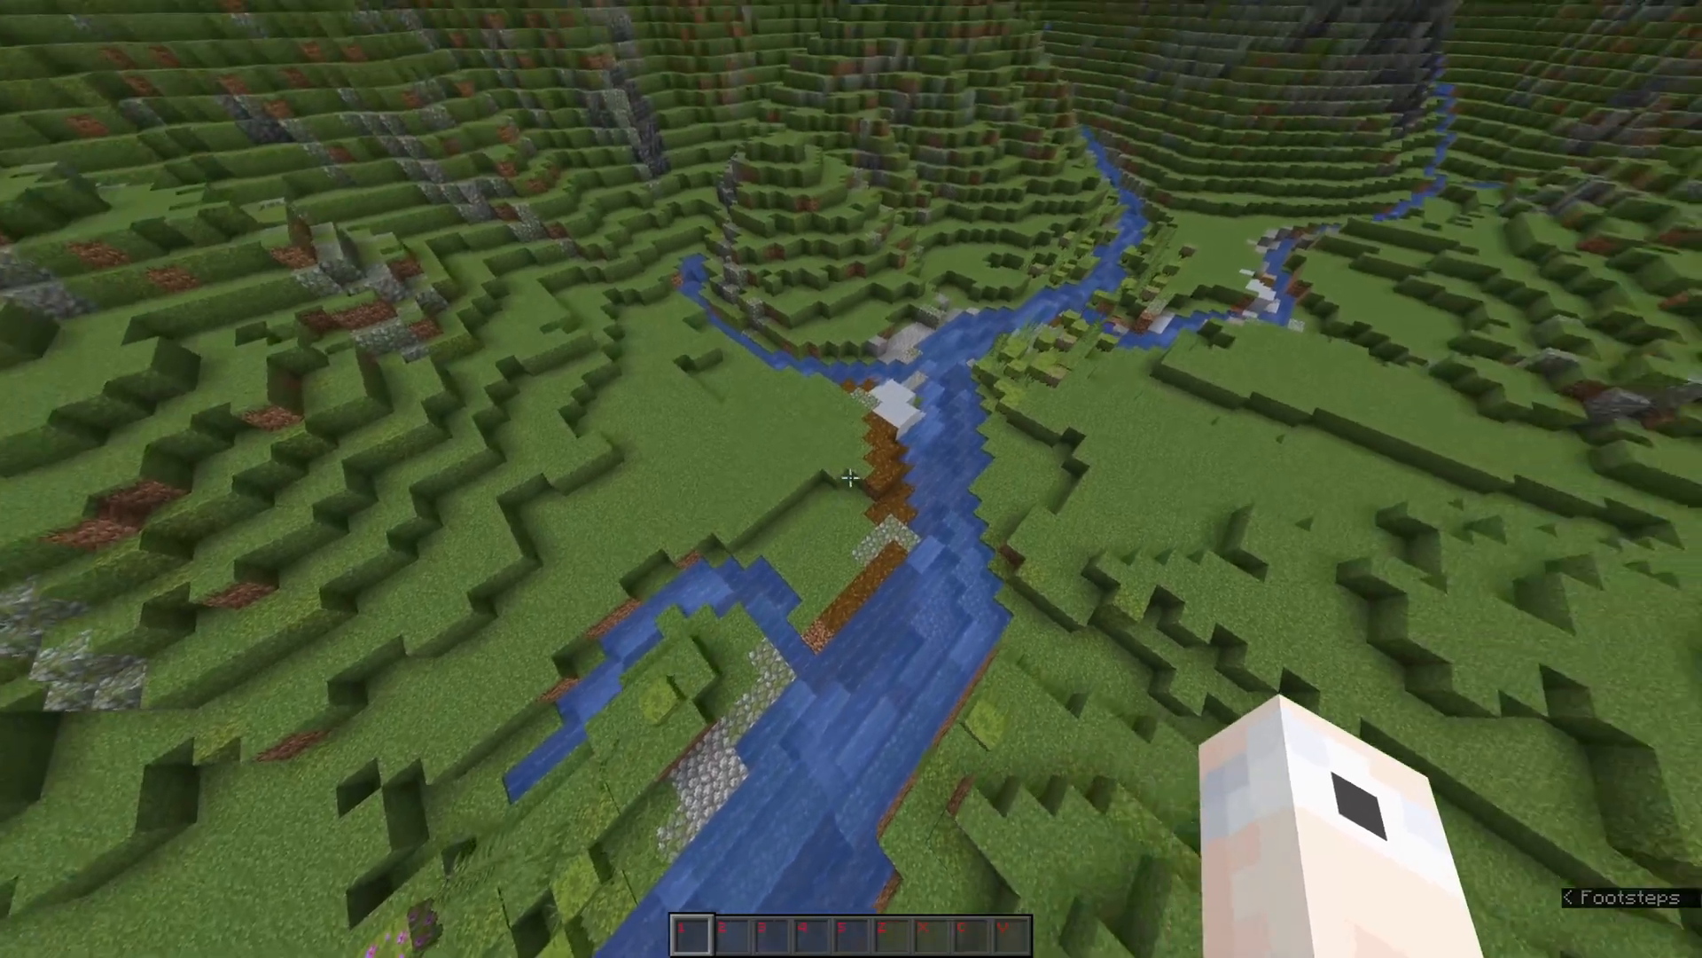
pyautogui.press('d')
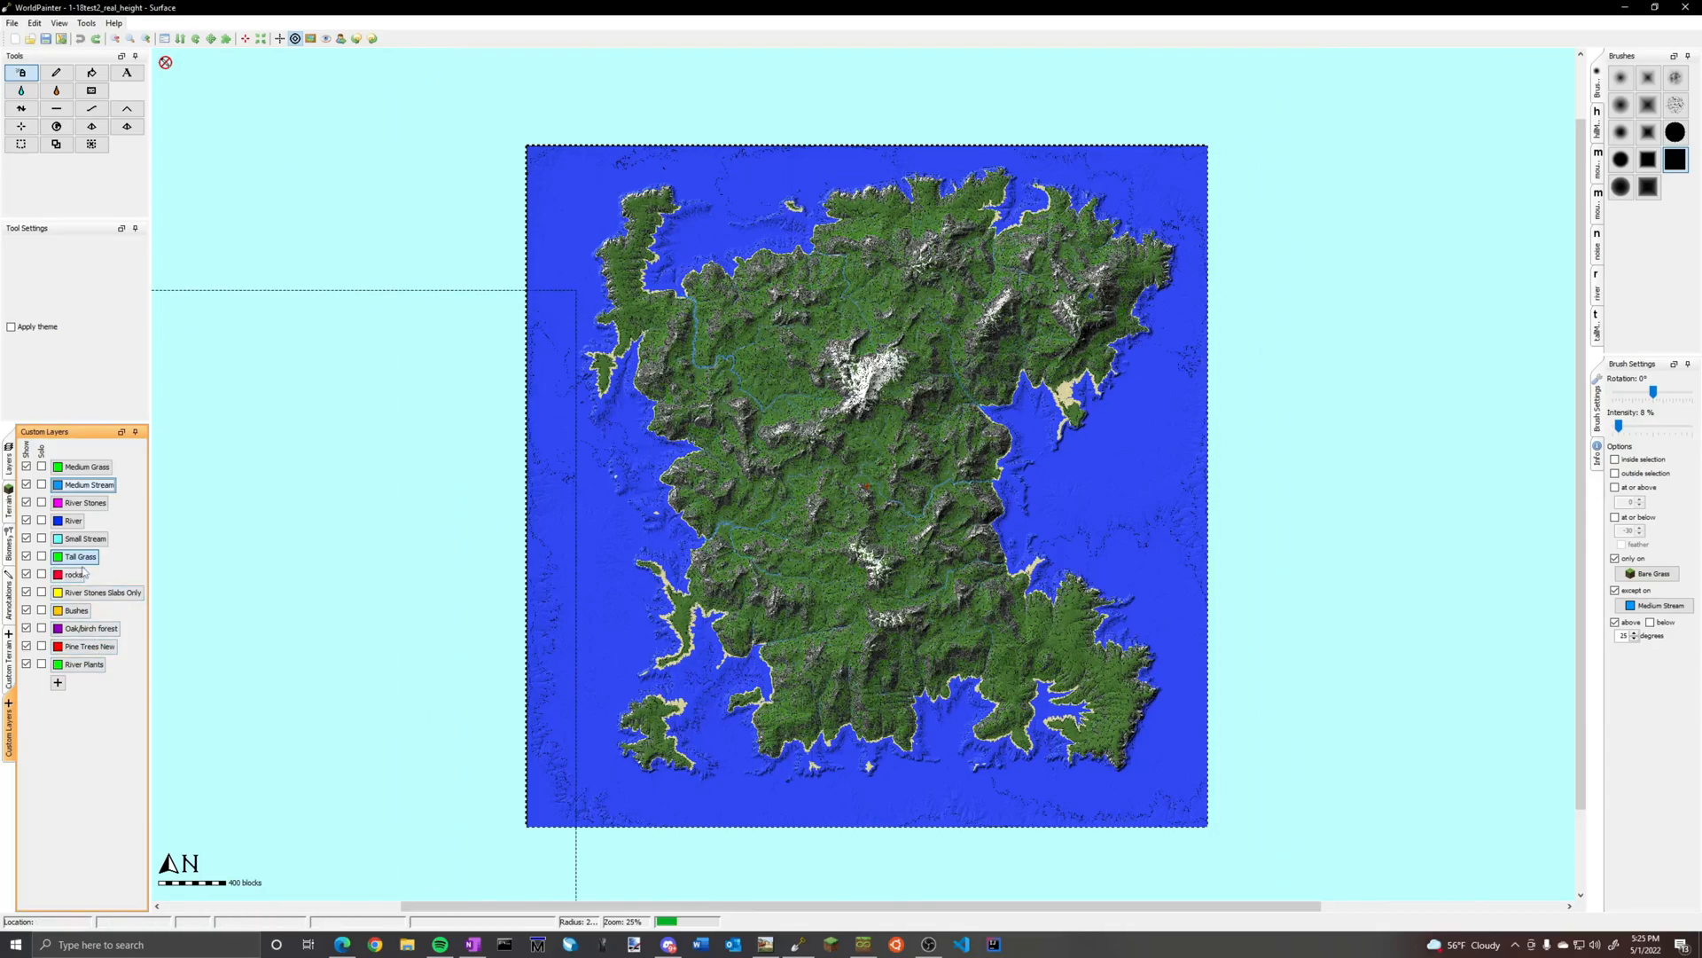
# Cover the island with Tall Grass at 15% intensity below 25 degrees and 8% intensity above 25 degrees
pyautogui.moveTo(1627, 426); pyautogui.dragTo(1627, 434)
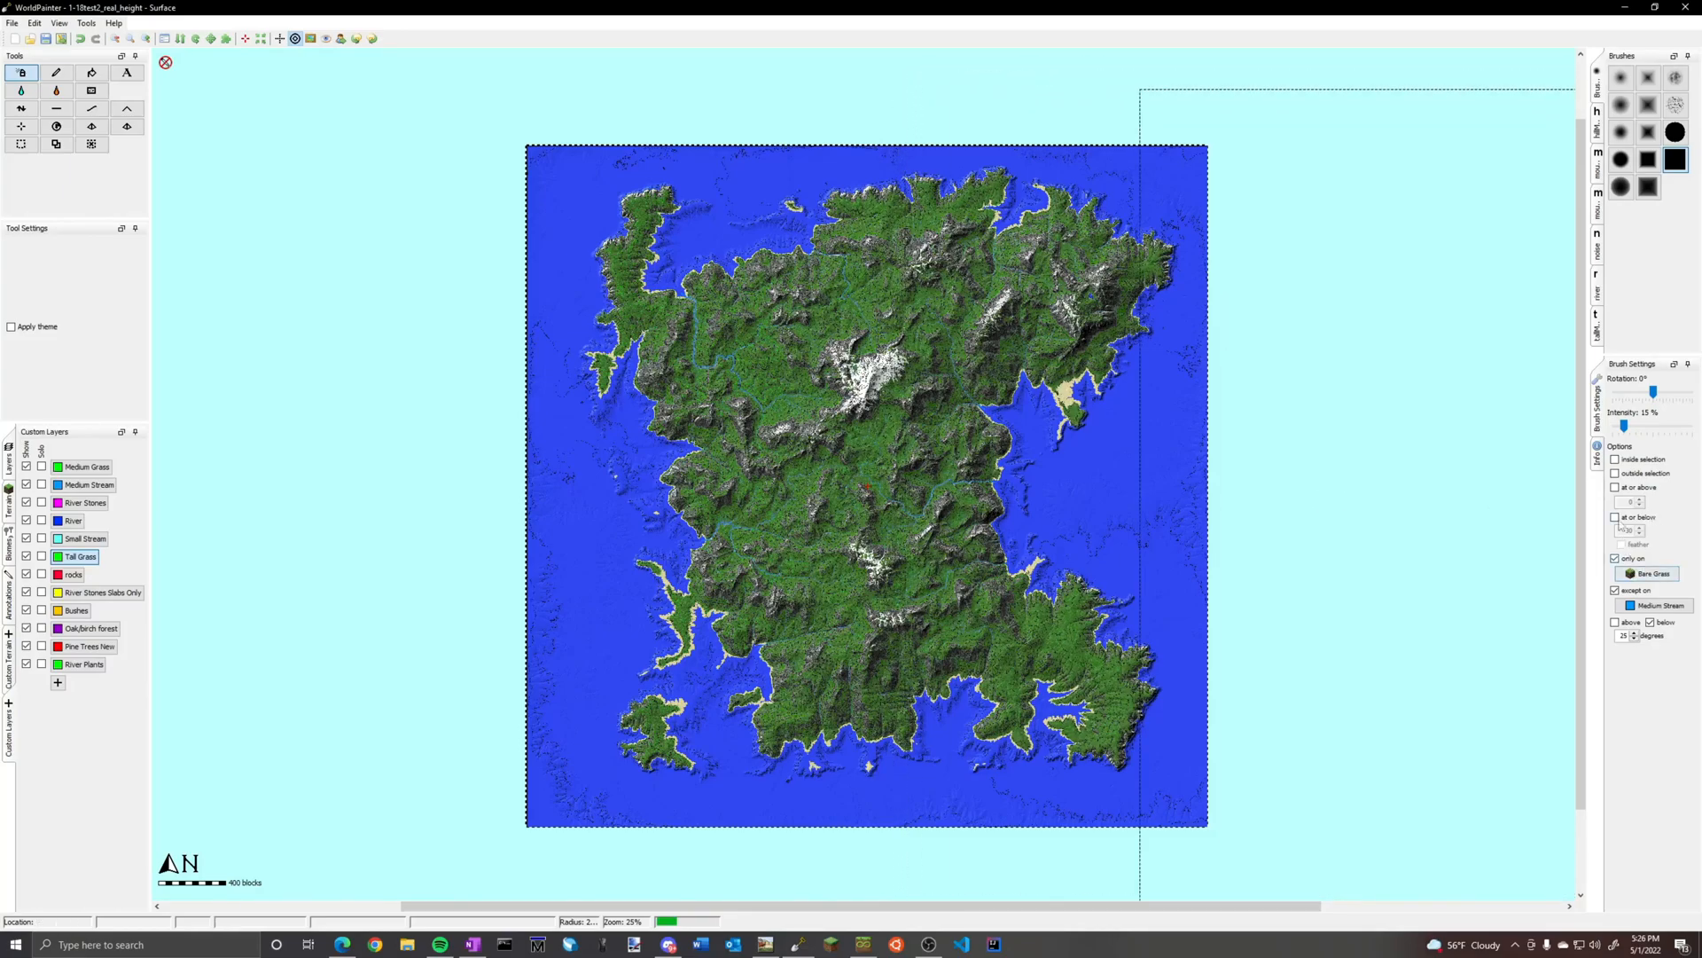
pyautogui.moveTo(1625, 427); pyautogui.dragTo(1619, 427)
pyautogui.click(1615, 621)
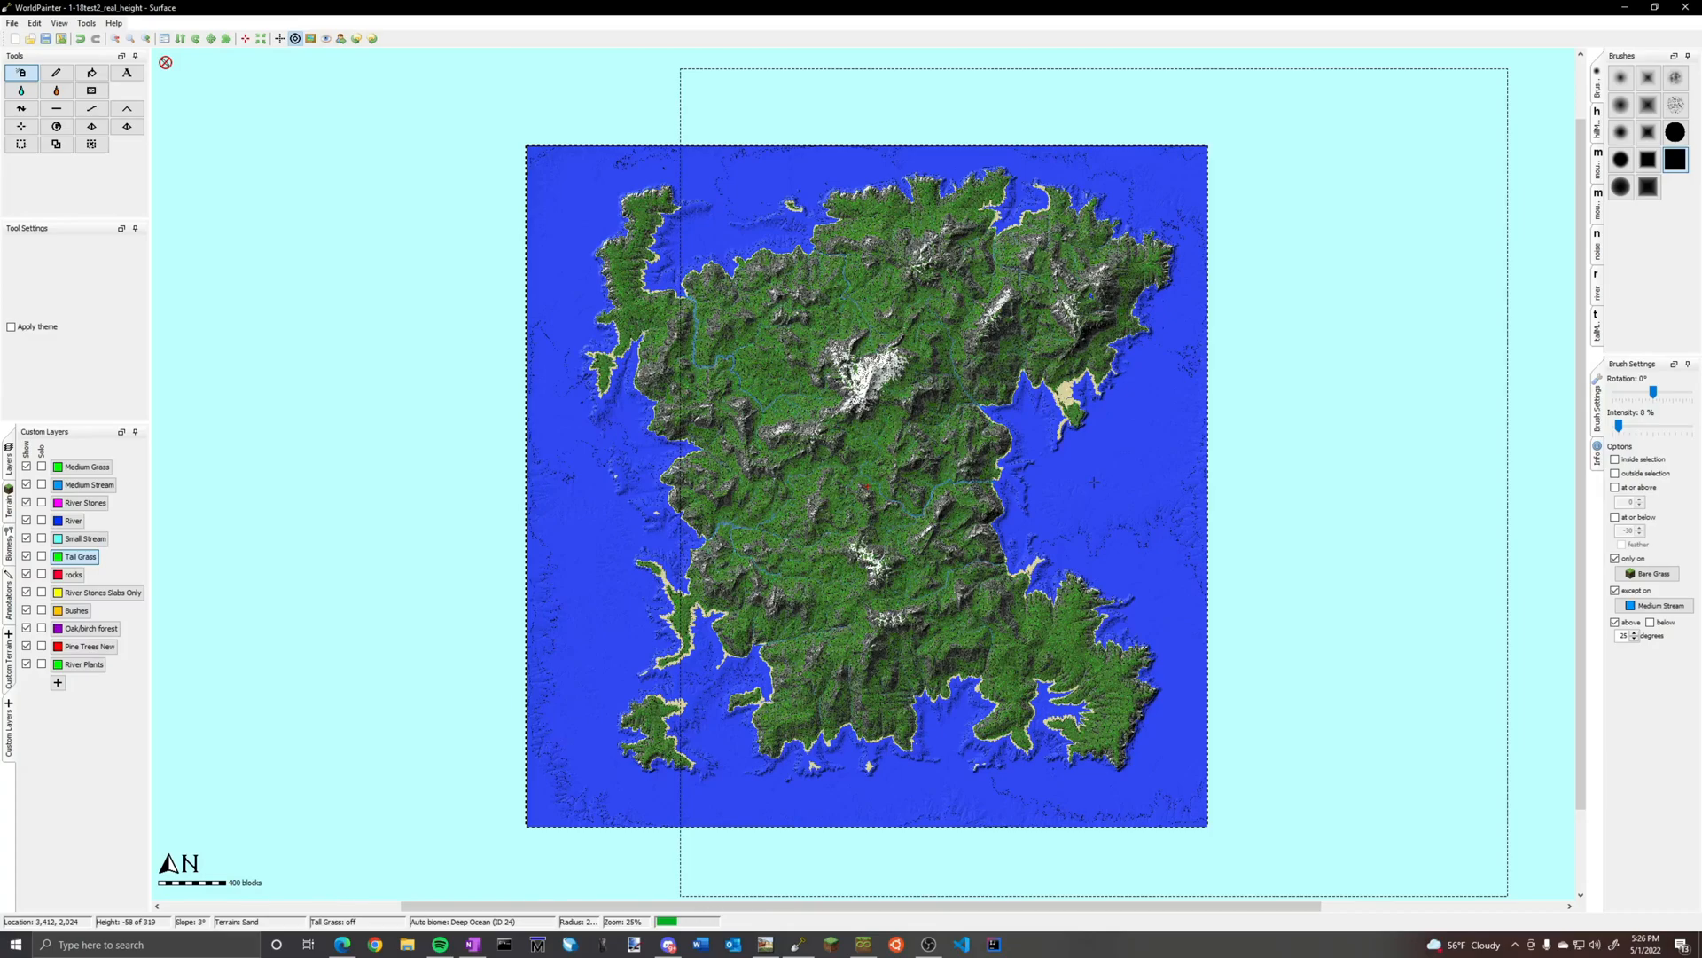
# Cover the island with Medium Grass at 29% intensity below 25 degrees and at a lower intensity above 25 degrees
pyautogui.click(89, 484)
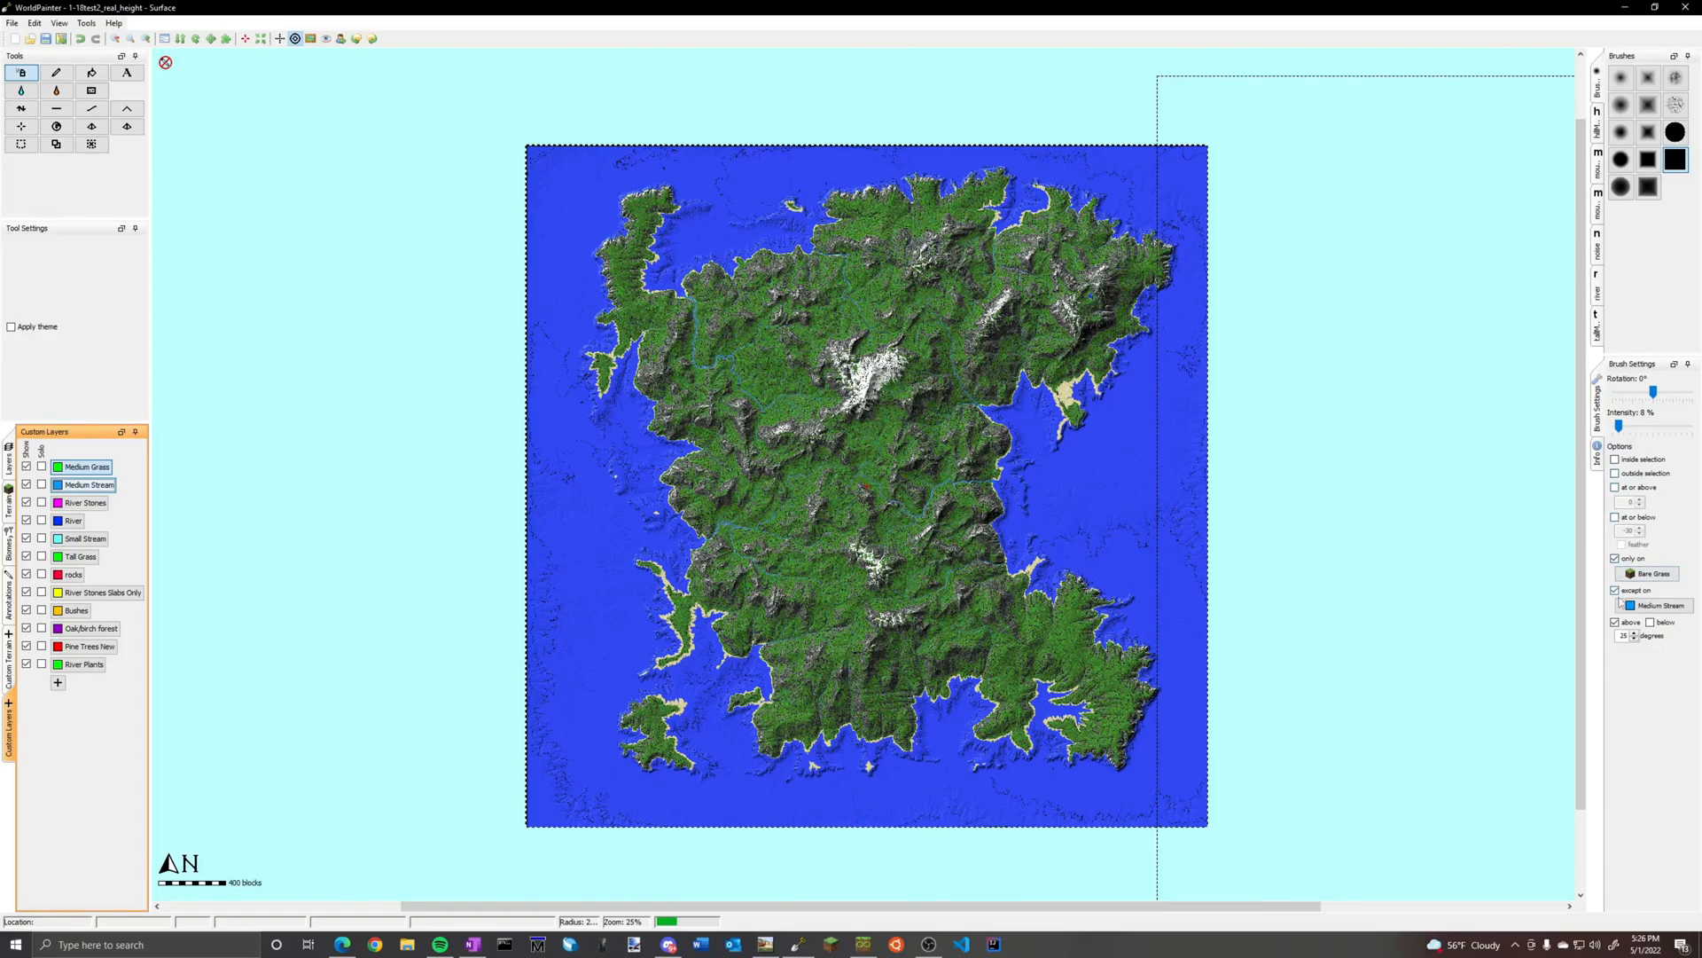
pyautogui.moveTo(1619, 427); pyautogui.dragTo(1640, 432)
pyautogui.click(1650, 622)
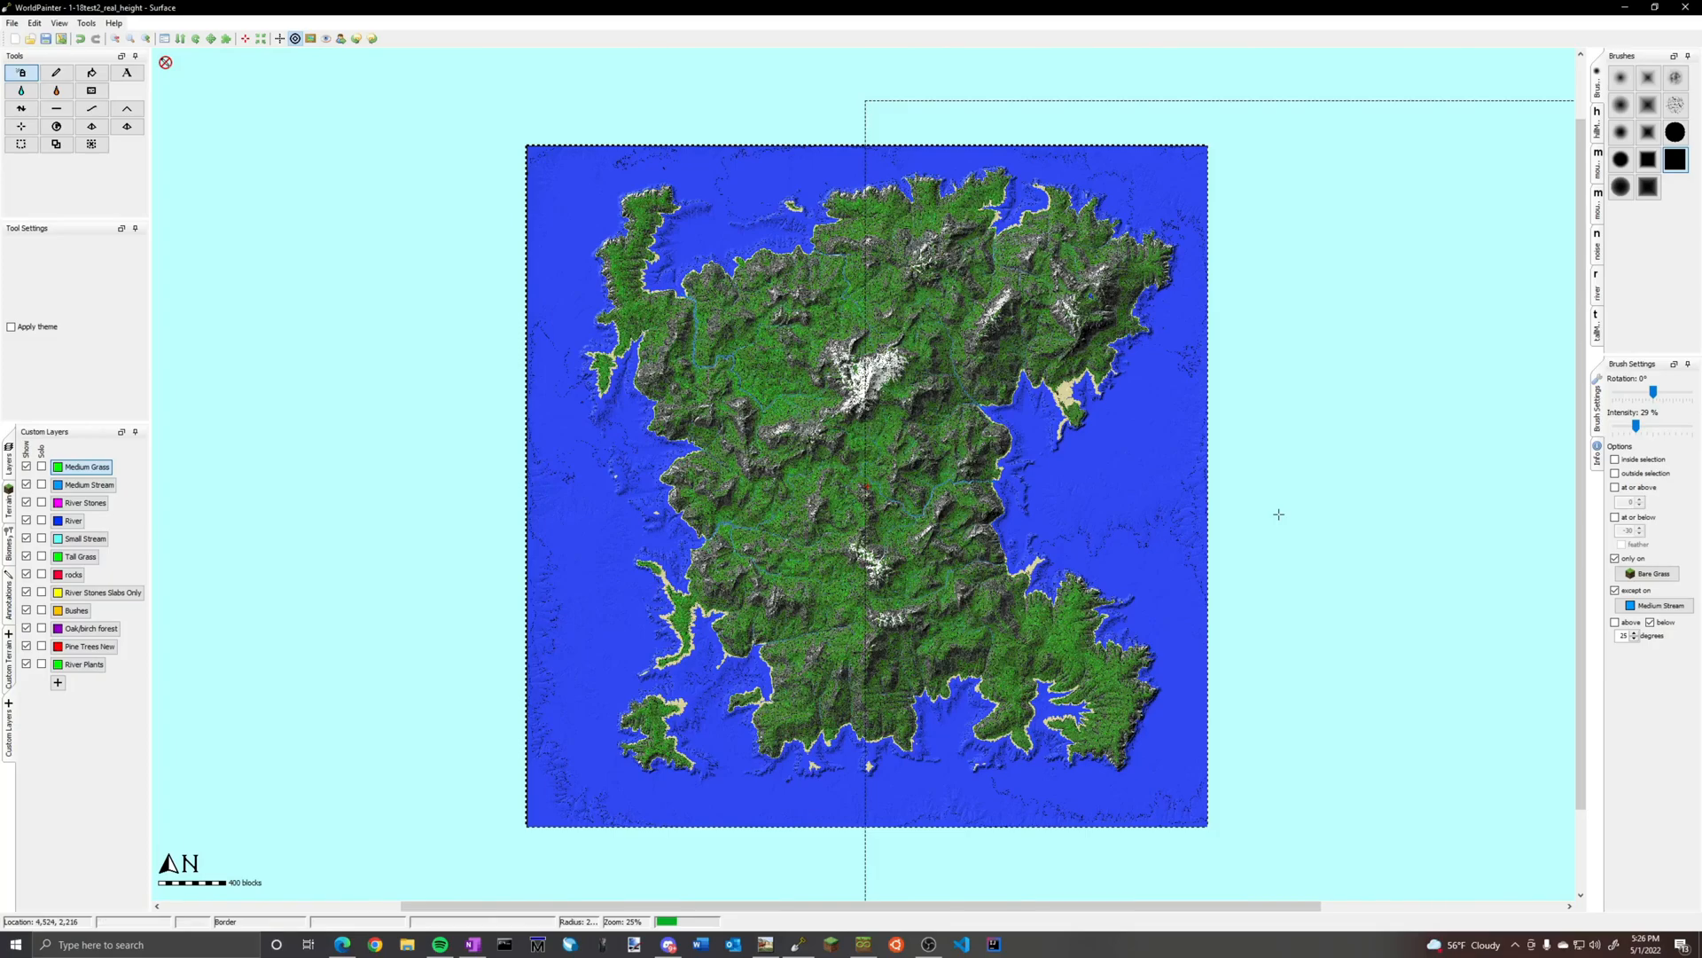
pyautogui.click(1616, 623)
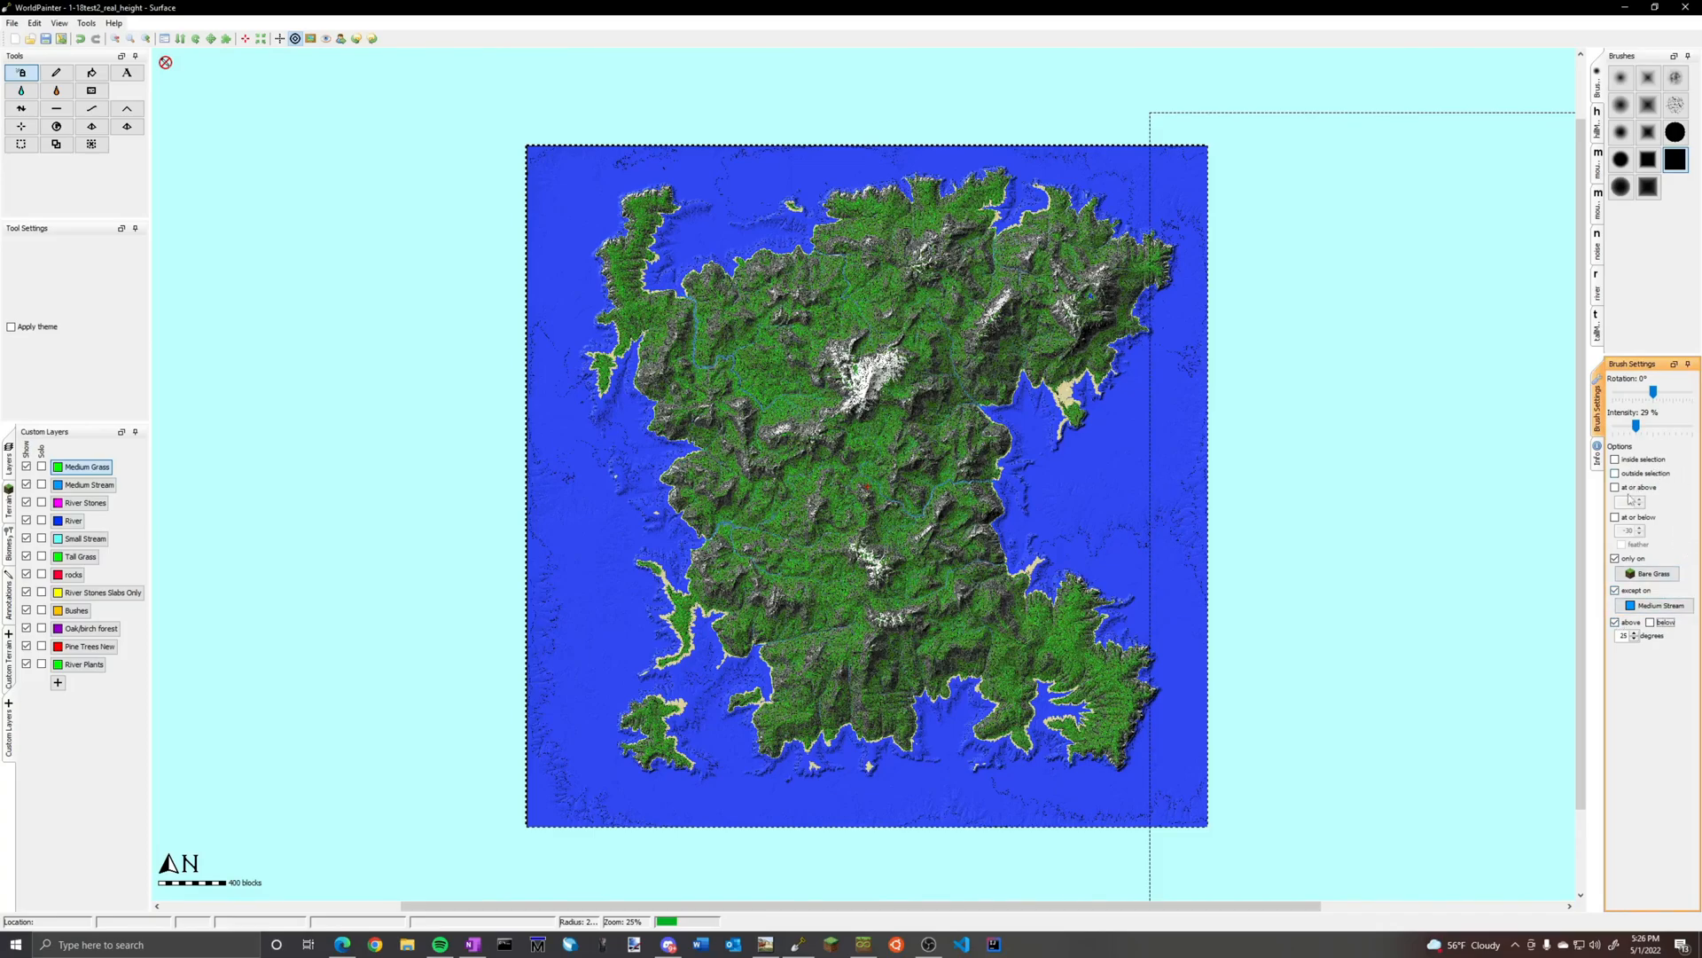
pyautogui.moveTo(1634, 423); pyautogui.dragTo(1615, 425)
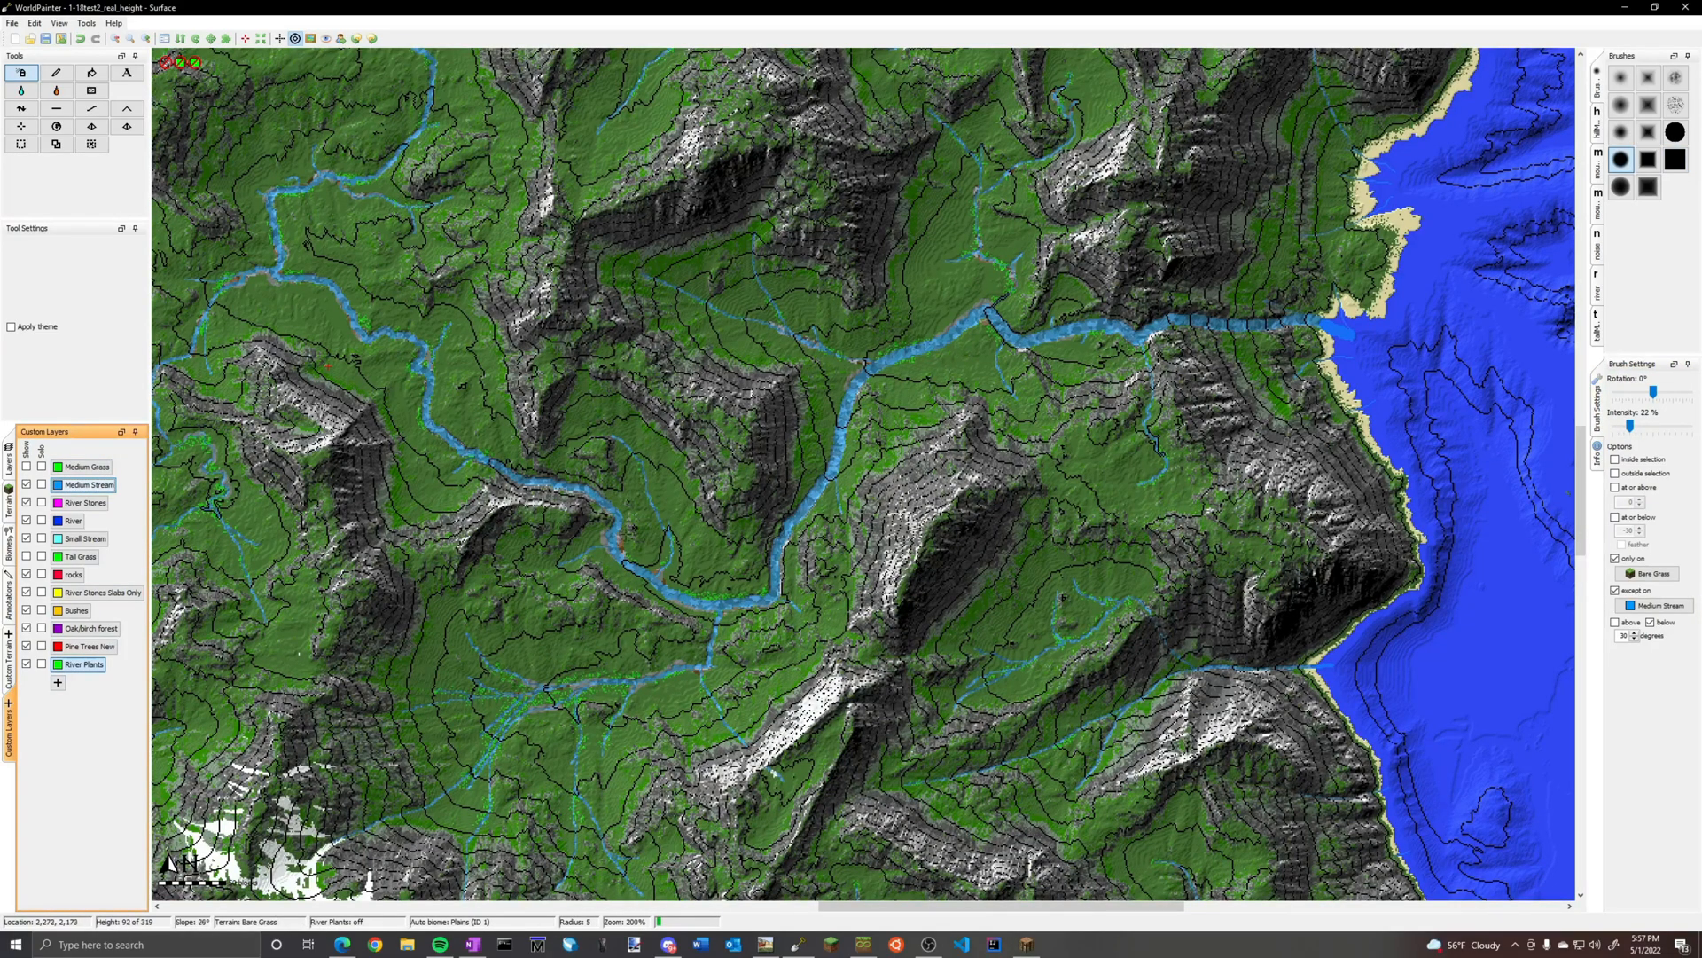
# Review the plant mix in the River Plants layer settings without changing it
pyautogui.rightClick(81, 669)
pyautogui.click(110, 675)
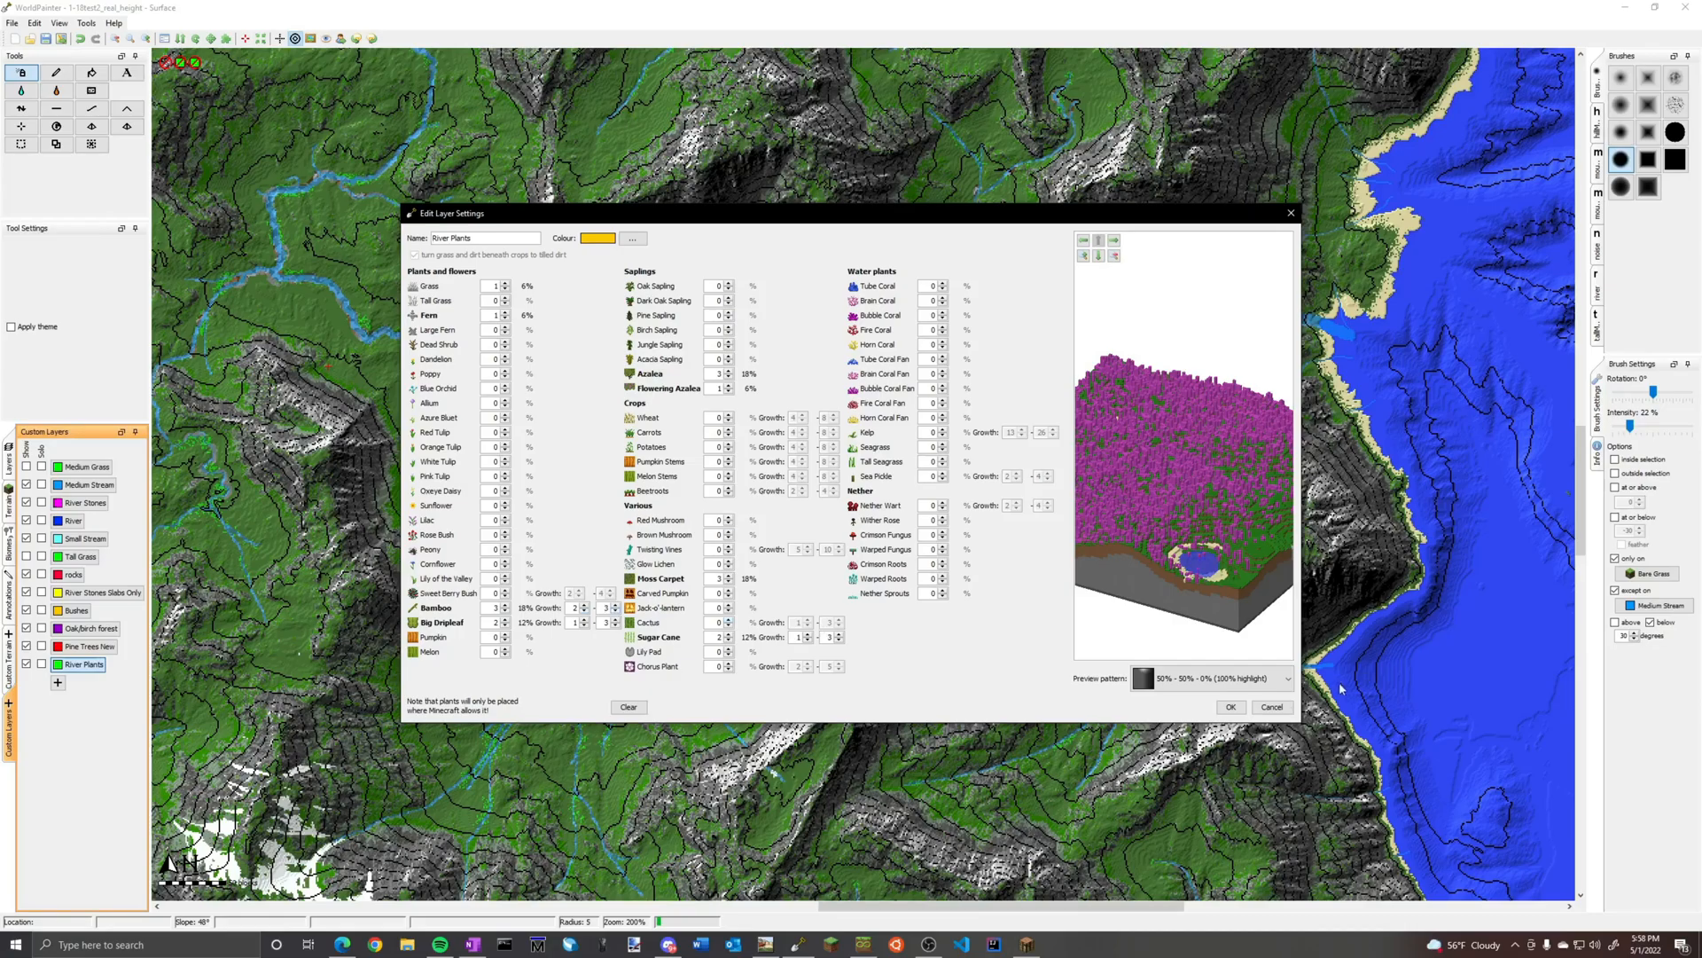
pyautogui.click(1272, 707)
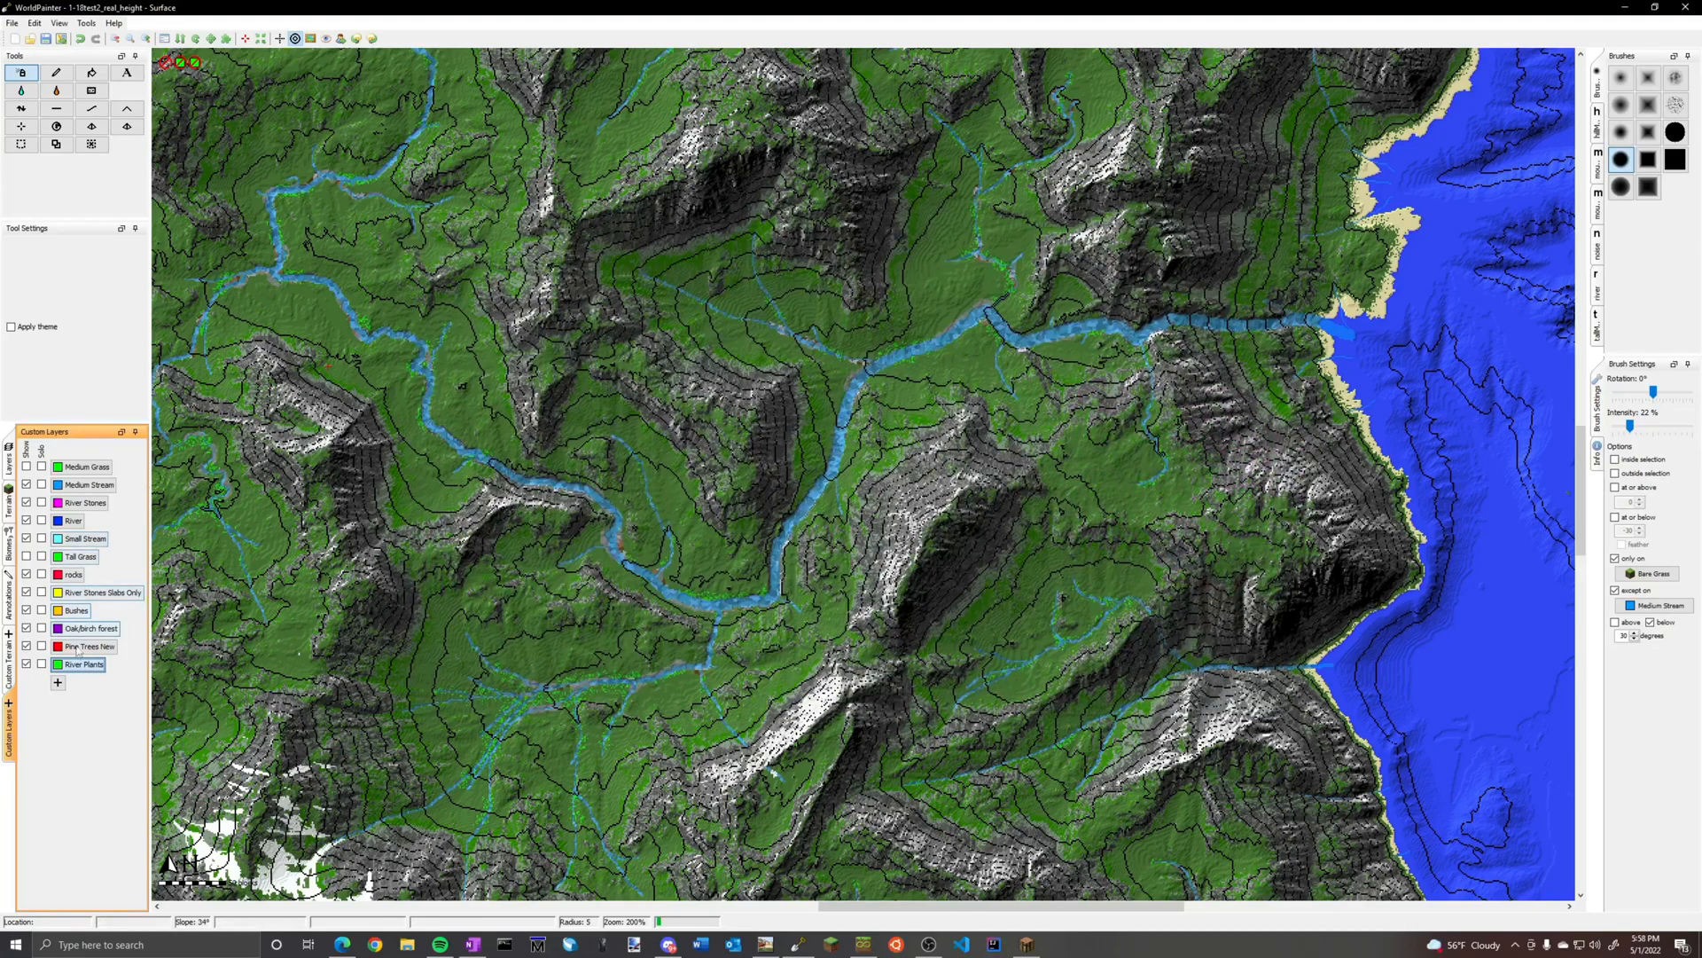
# Open the Pine Trees New layer settings and inspect the a_b_0 tree and an extra-small tree near the end of the object list
pyautogui.rightClick(78, 649)
pyautogui.click(111, 657)
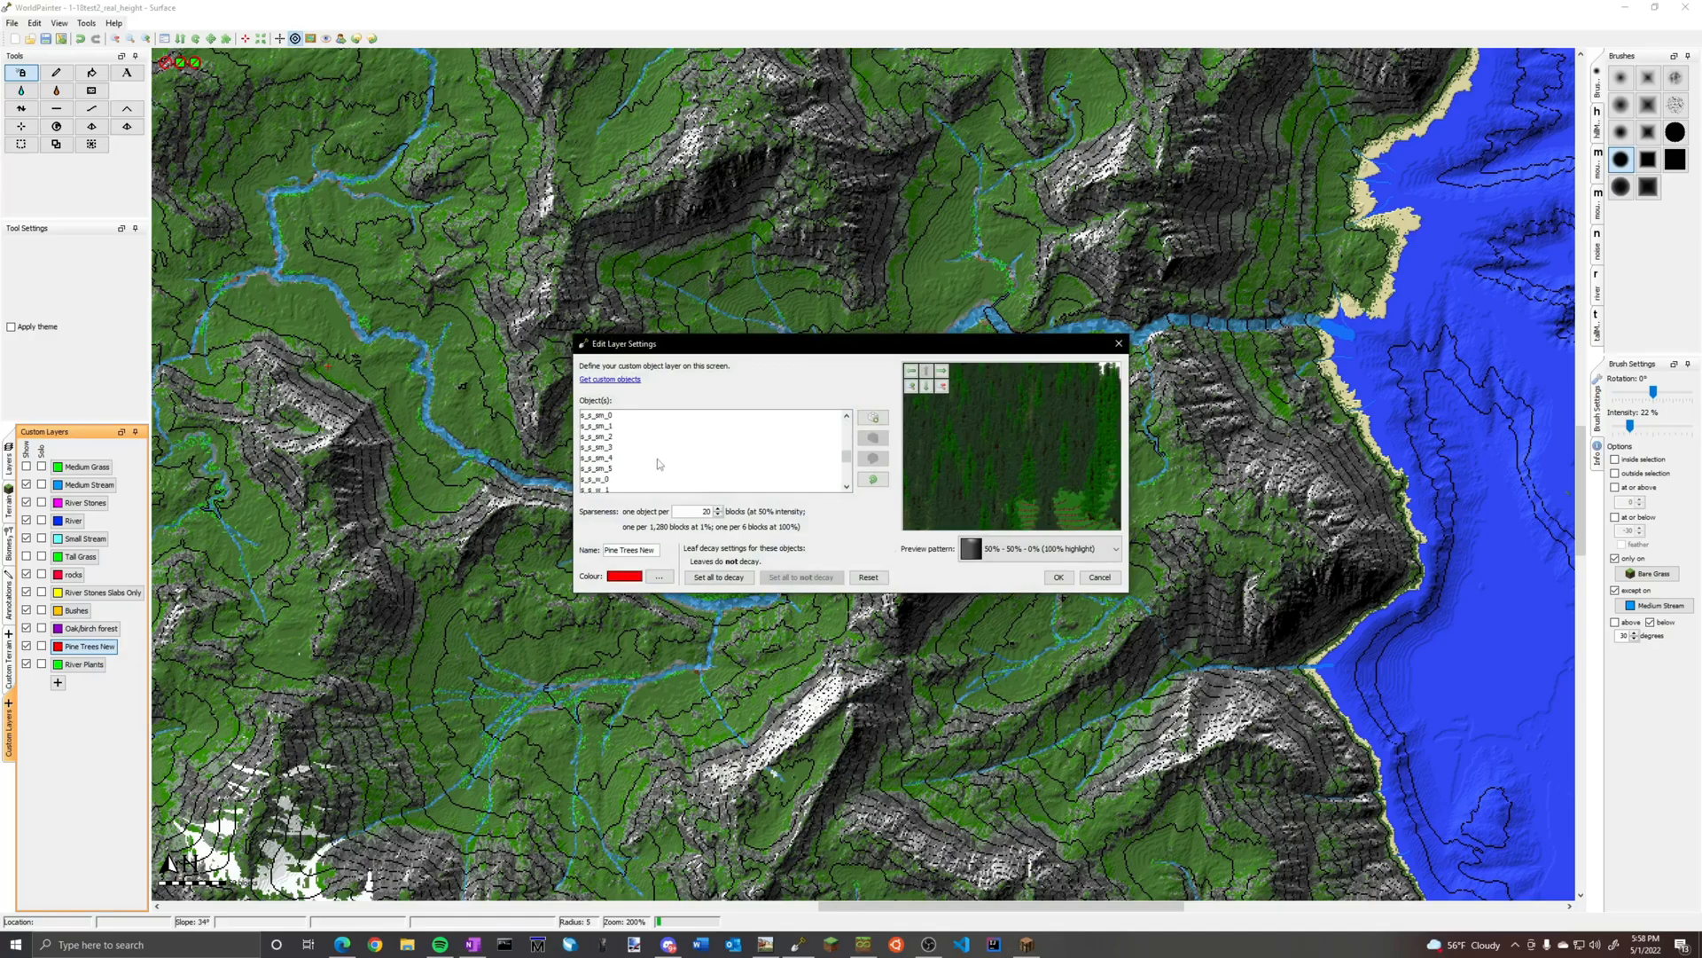
pyautogui.doubleClick(609, 416)
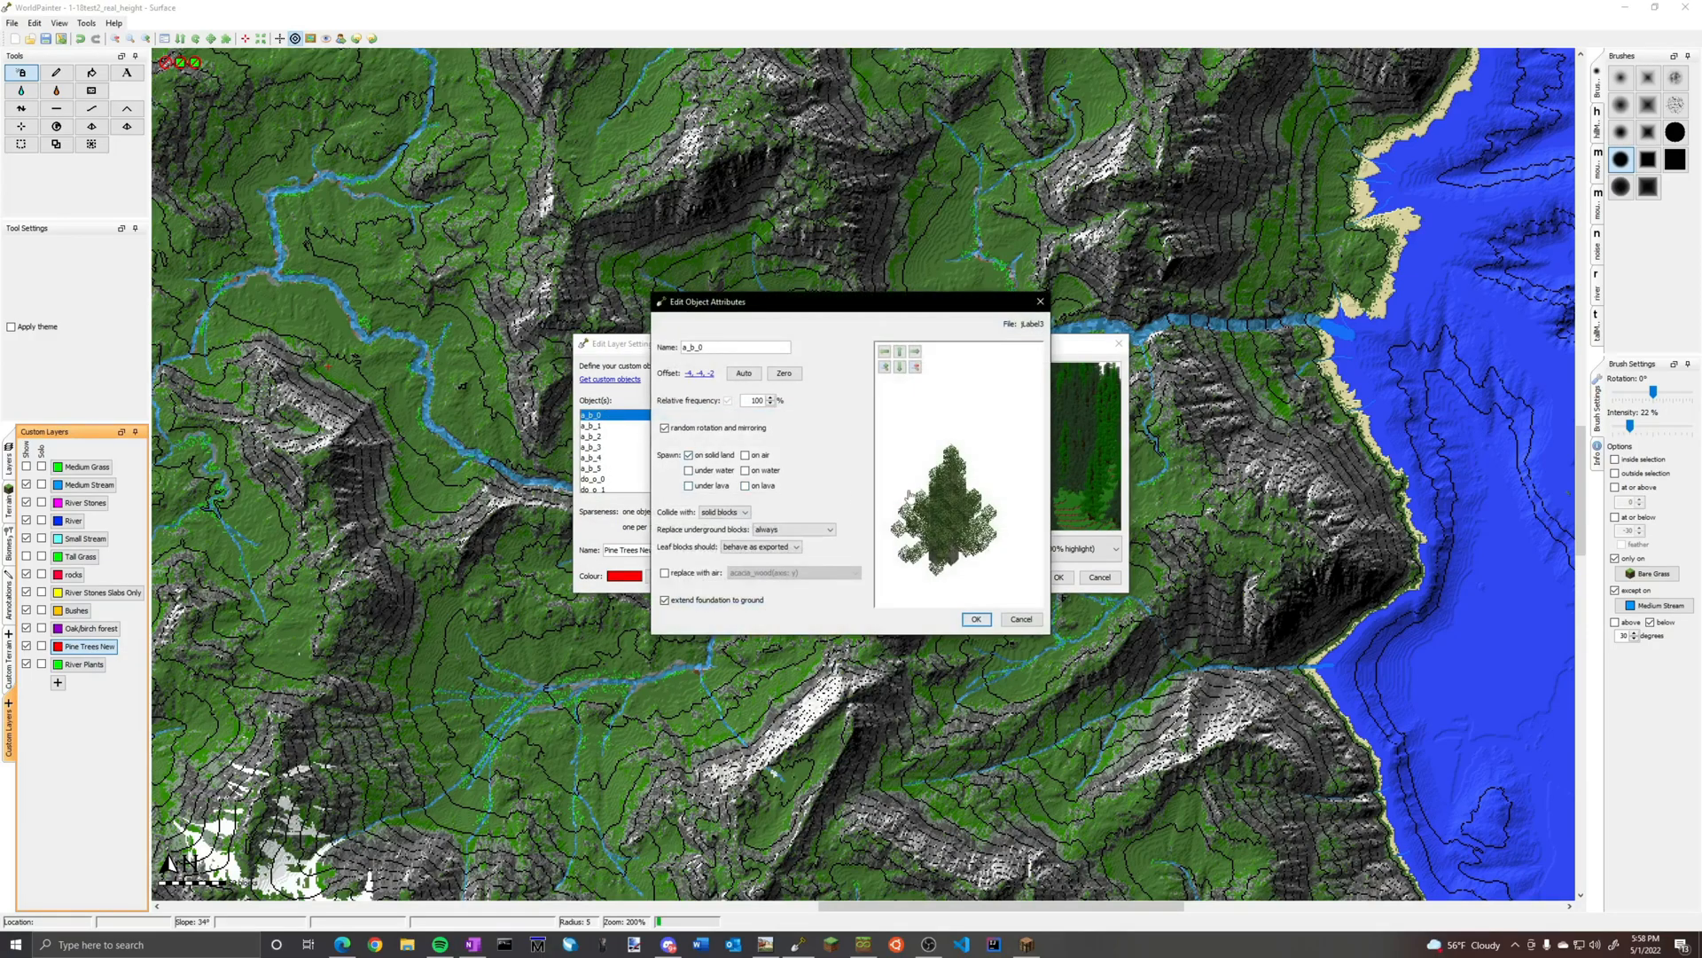
pyautogui.click(1040, 302)
pyautogui.scroll(-10, 630, 473)
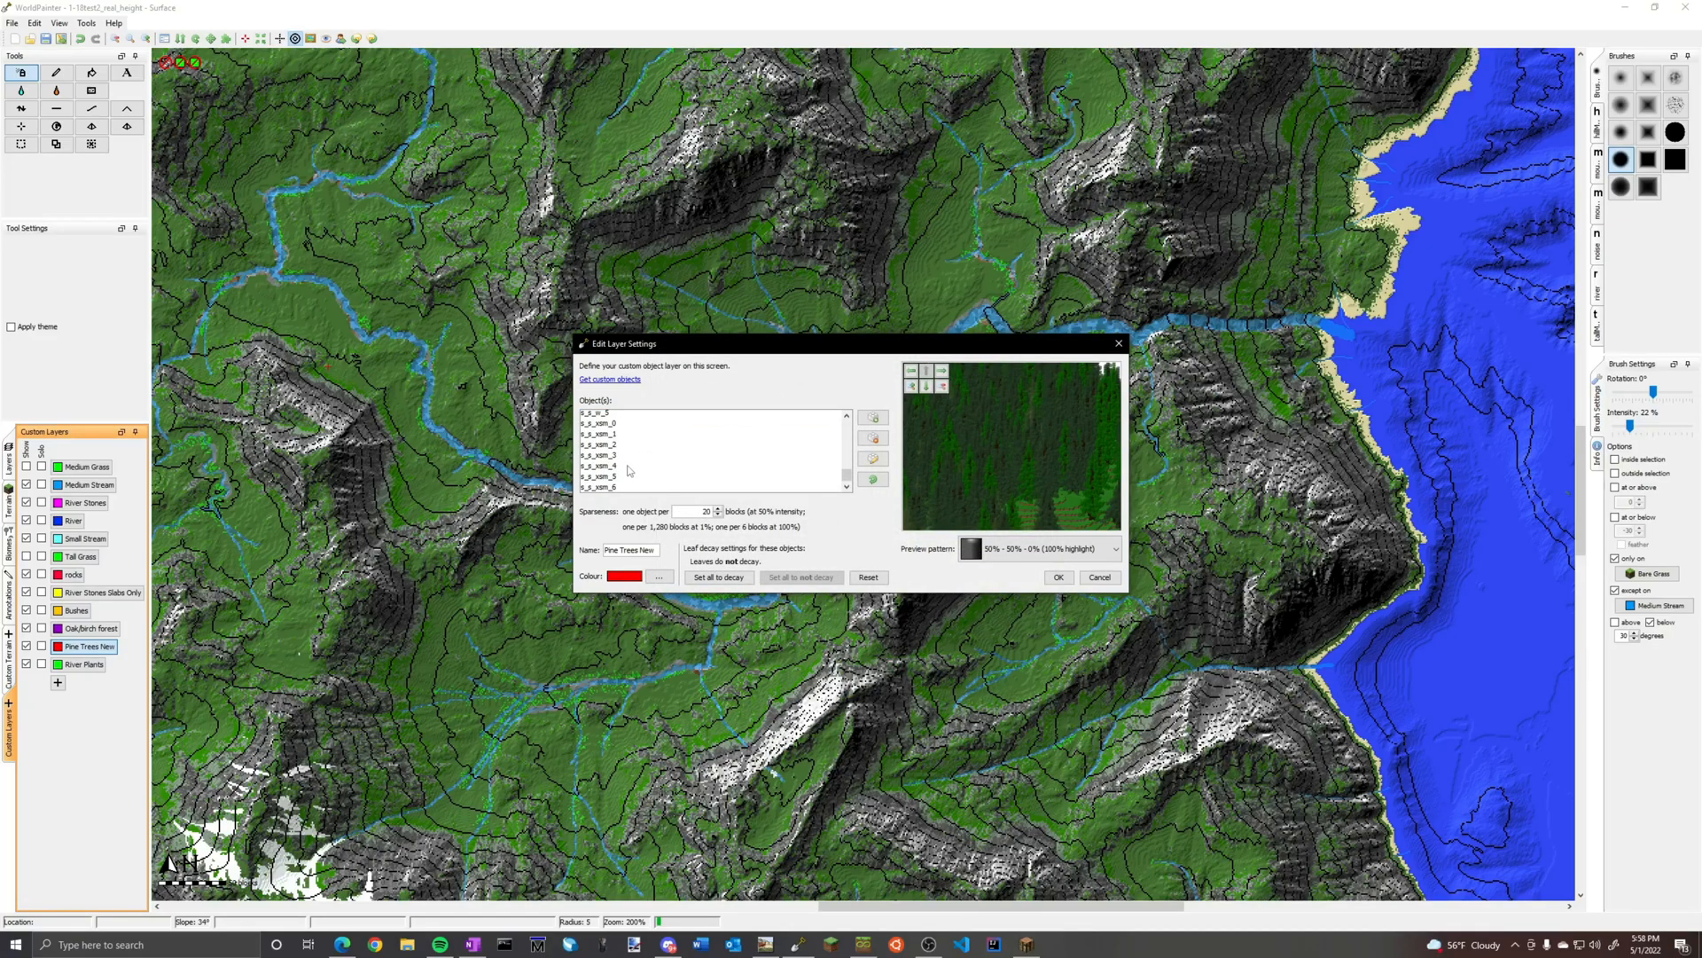
pyautogui.doubleClick(629, 467)
pyautogui.click(1040, 302)
# Examine the Pine Trees New forest preview from several angles and accept the layer settings
pyautogui.scroll(5, 708, 443)
pyautogui.scroll(5, 709, 443)
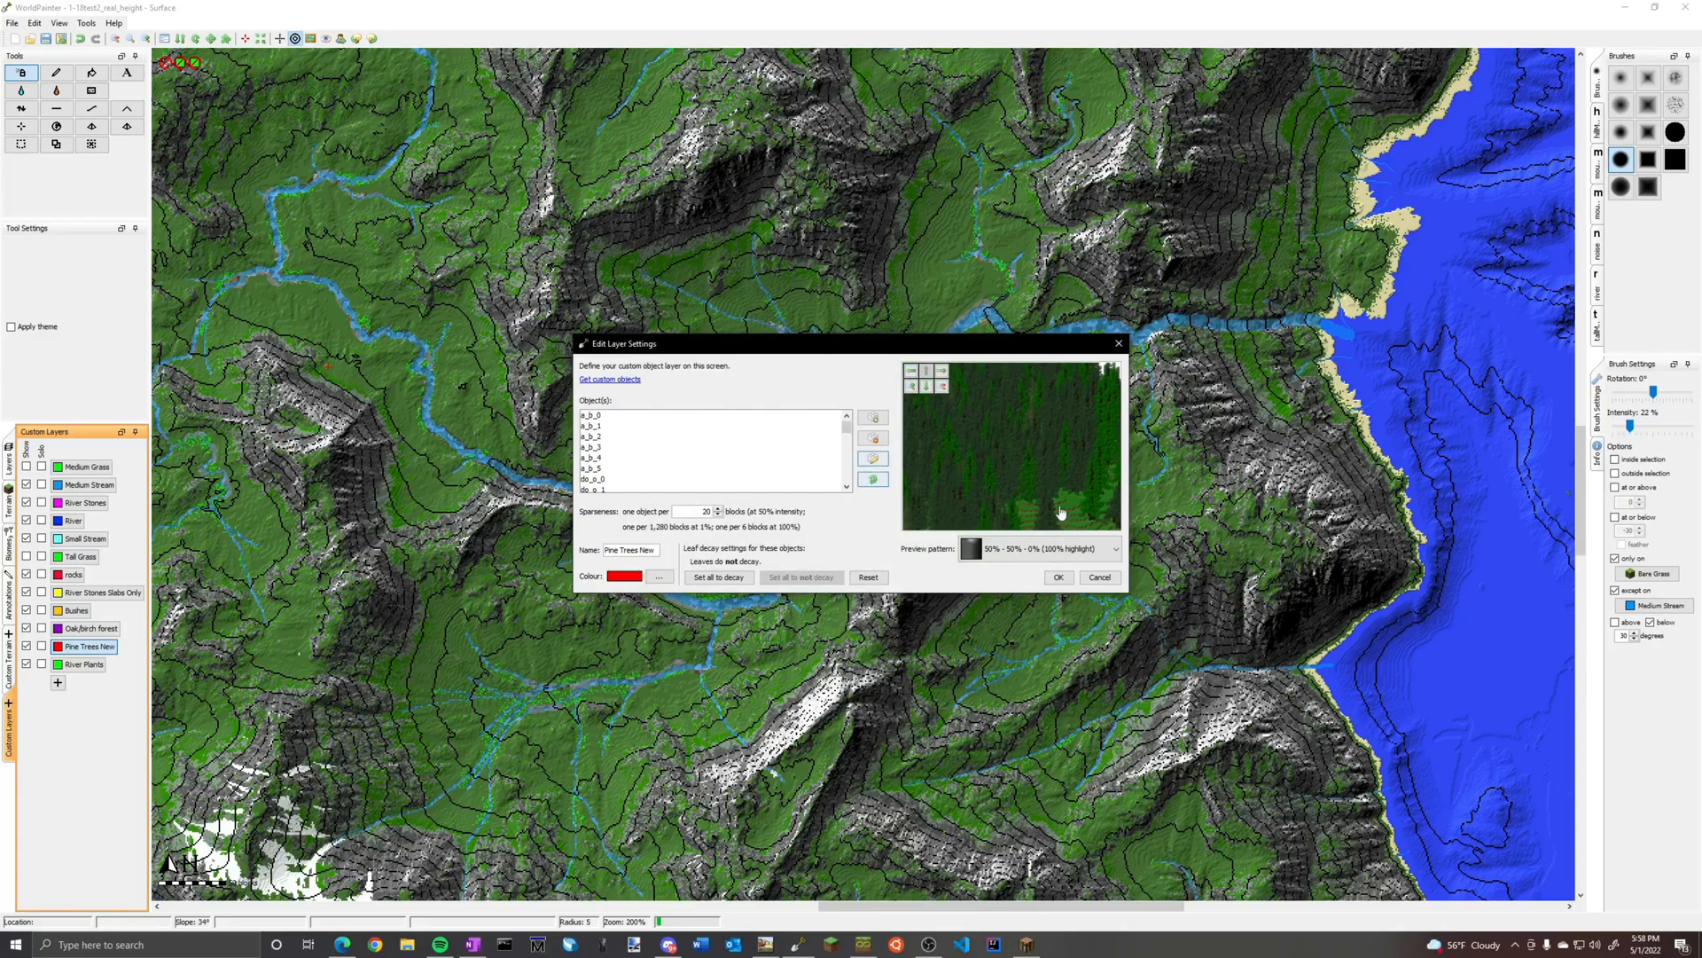
pyautogui.moveTo(1029, 452); pyautogui.dragTo(1006, 486)
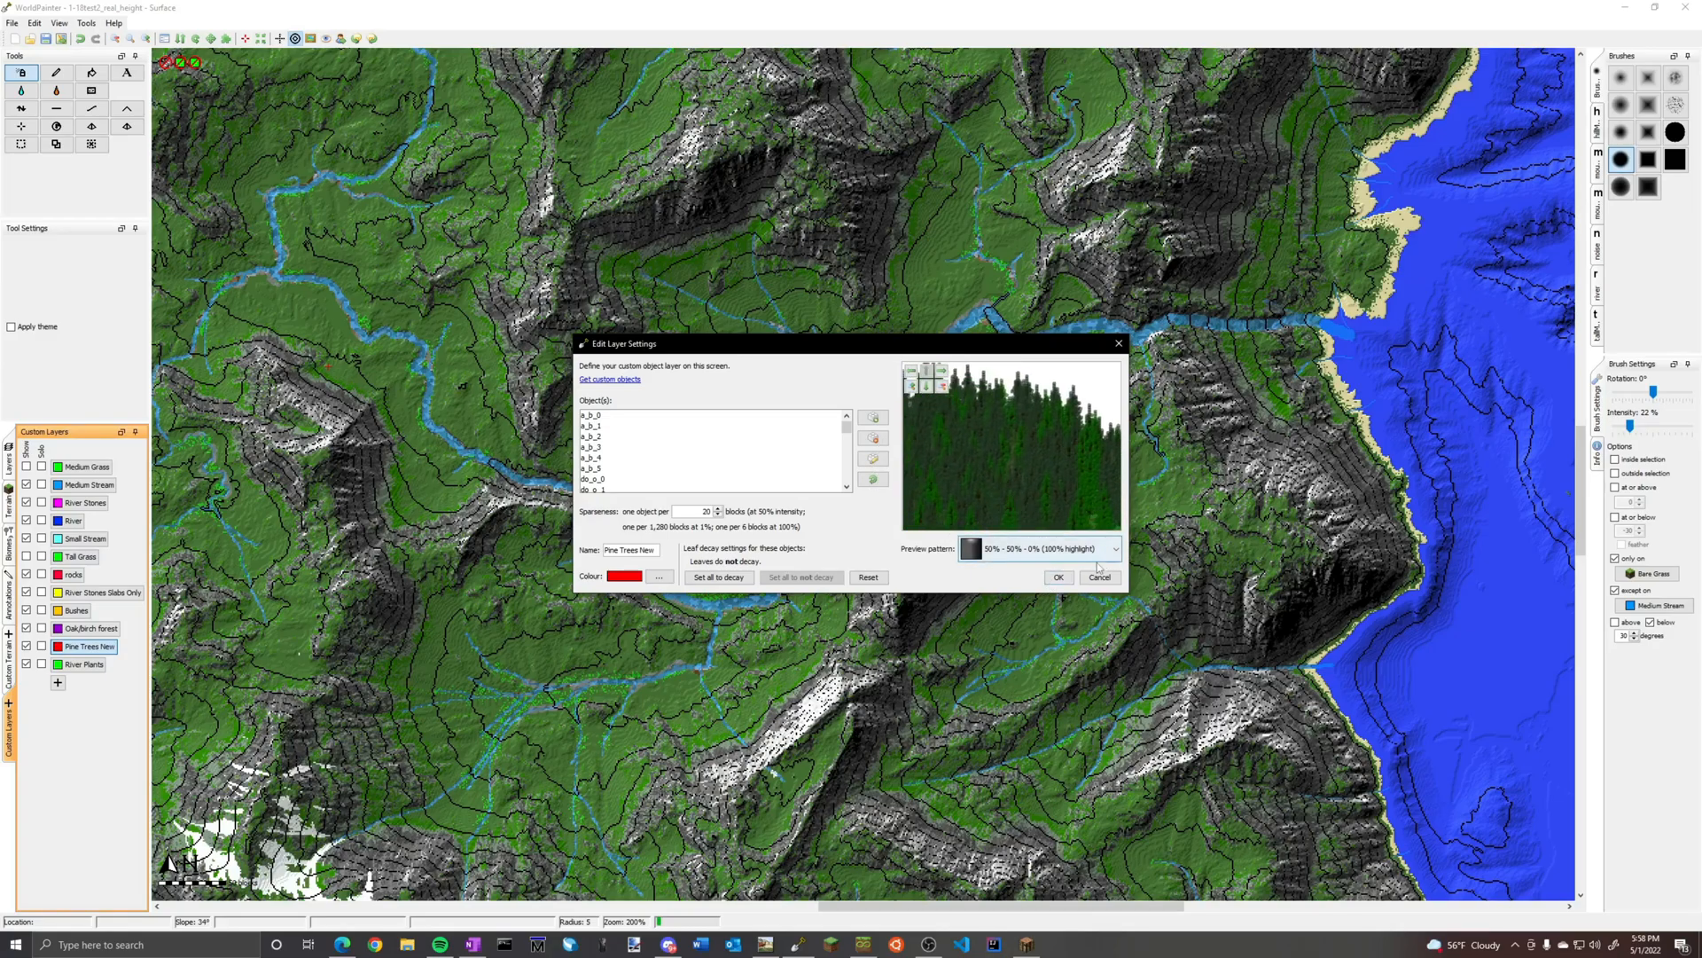
pyautogui.scroll(1, 988, 427)
pyautogui.scroll(2, 984, 419)
pyautogui.moveTo(984, 419); pyautogui.dragTo(1028, 592)
pyautogui.moveTo(1019, 414); pyautogui.dragTo(1030, 524)
pyautogui.moveTo(976, 436); pyautogui.dragTo(1009, 466)
pyautogui.scroll(-2, 1009, 465)
pyautogui.scroll(1, 1045, 453)
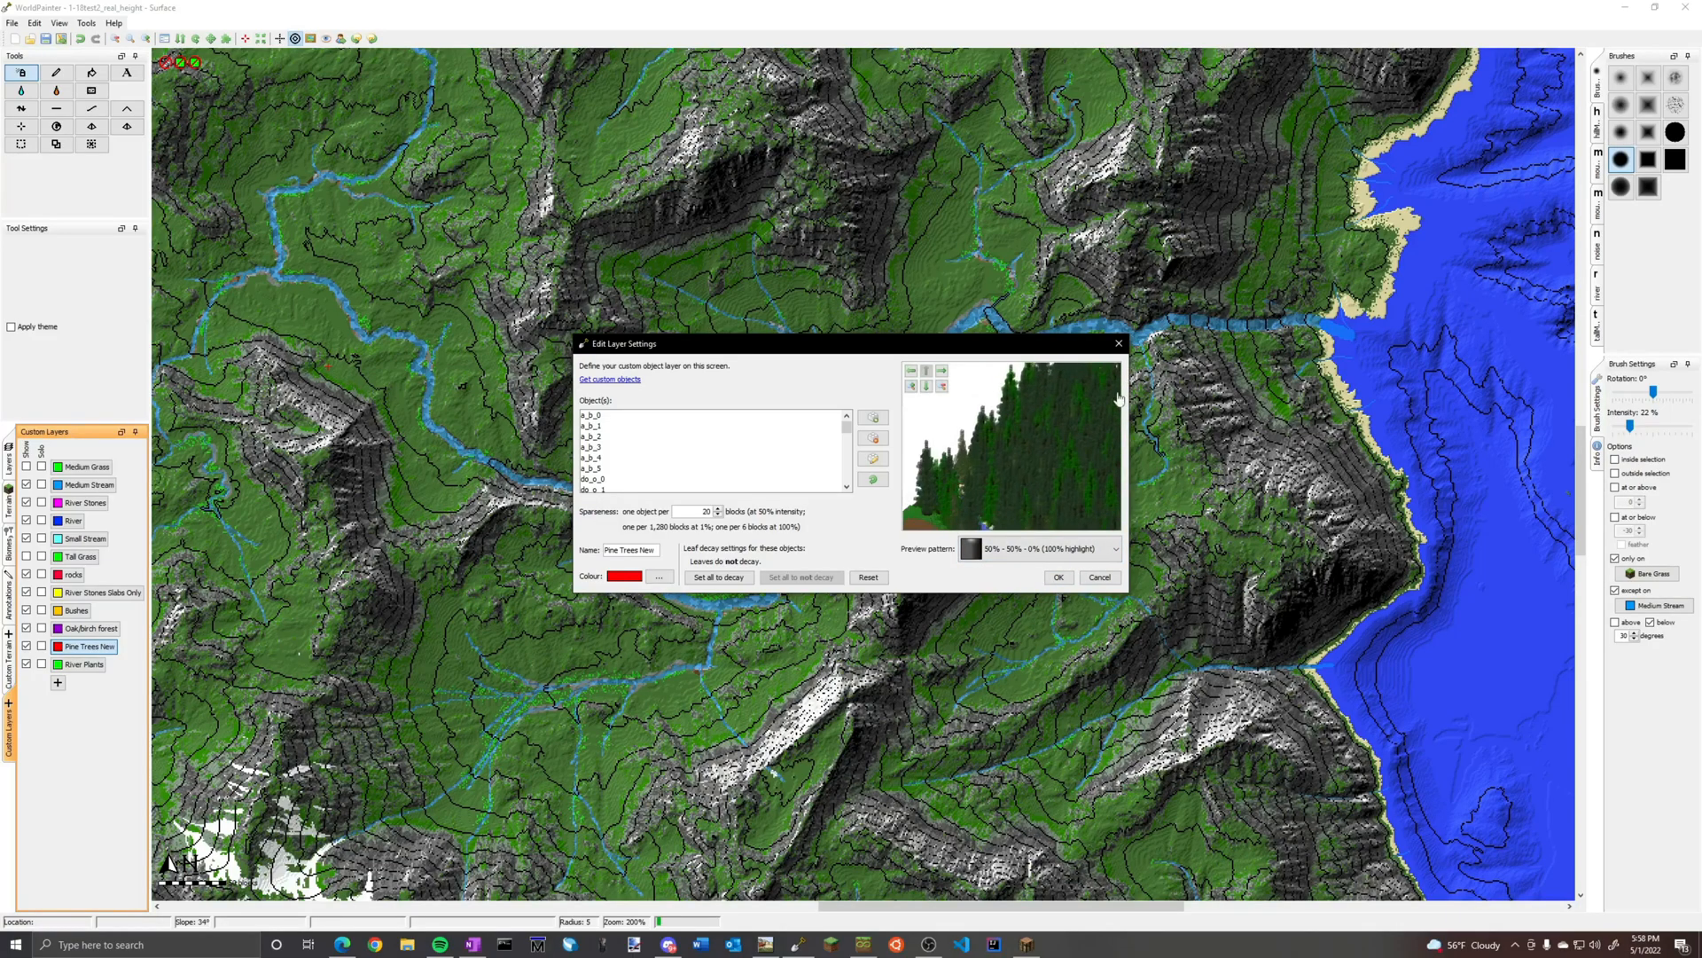
pyautogui.click(1057, 577)
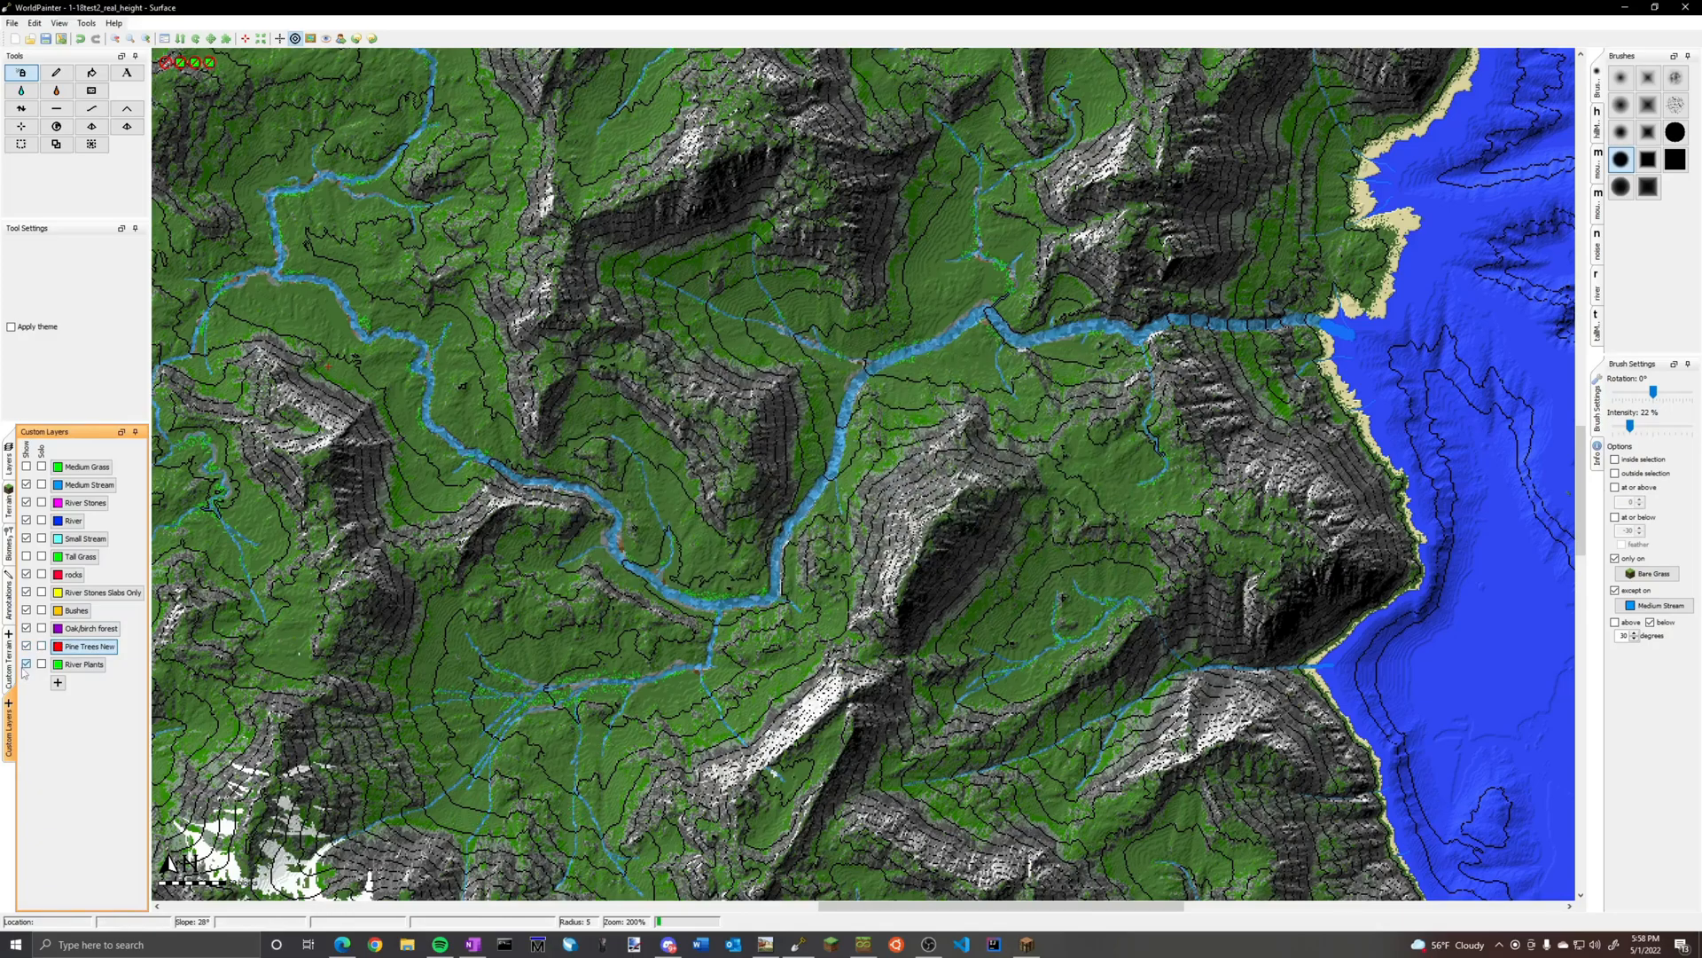
# Hide the River Plants layer on the map with Pine Trees New as the active layer
pyautogui.scroll(-2, 692, 572)
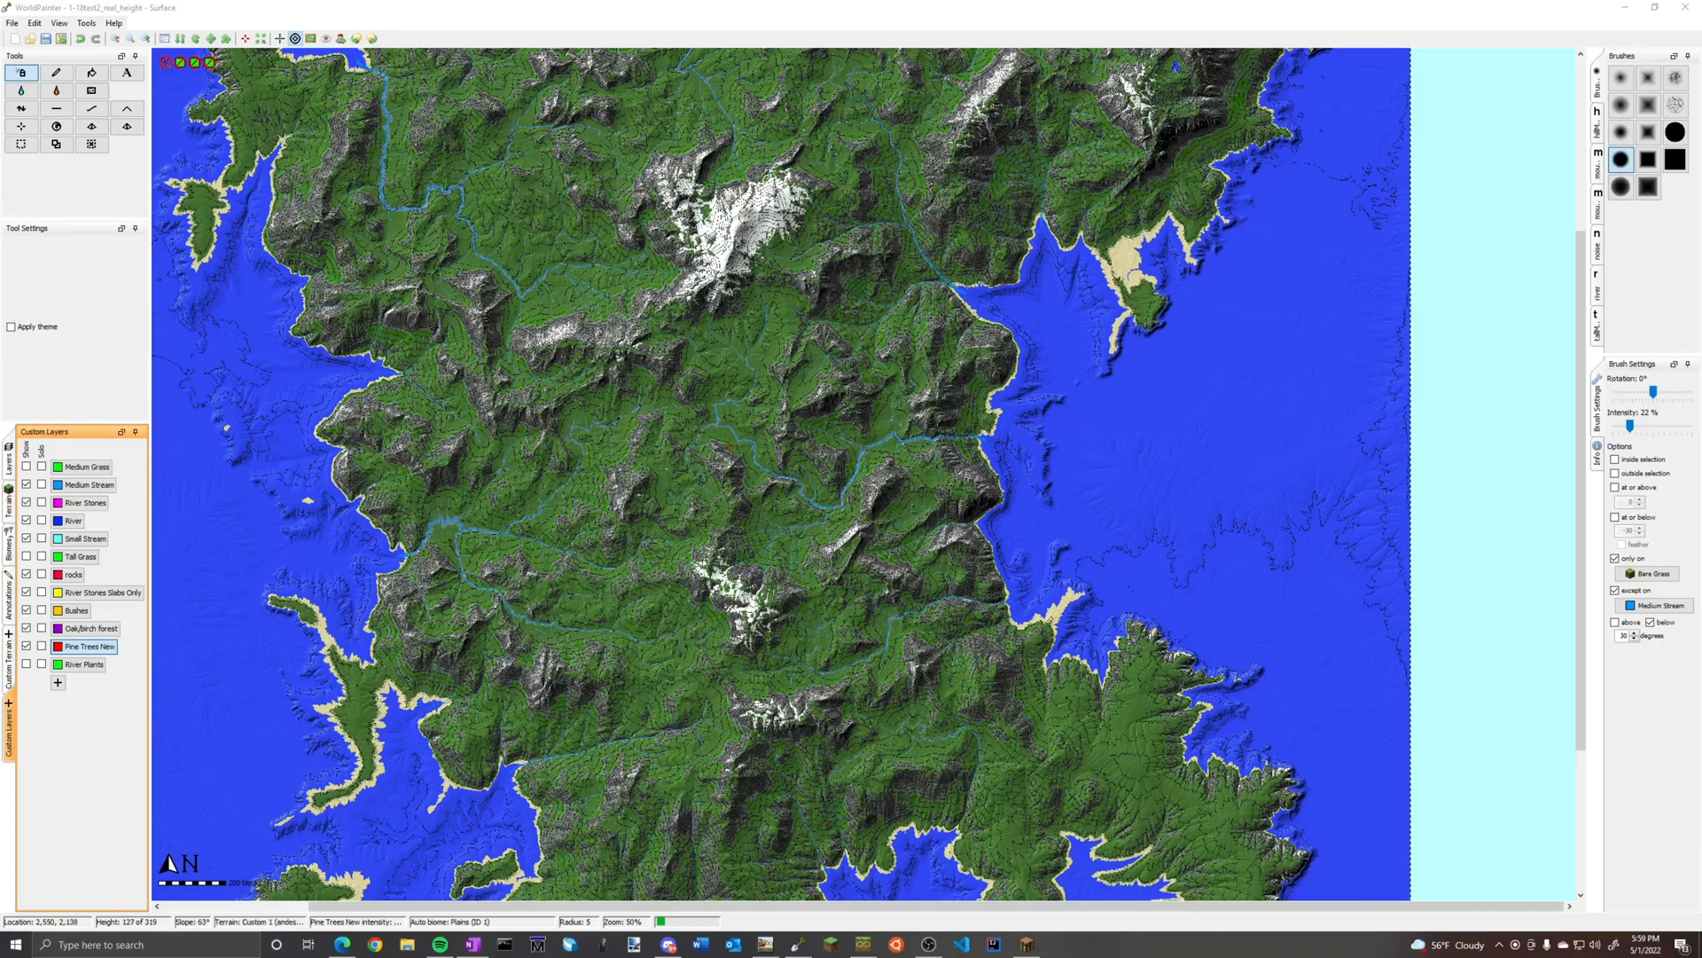
pyautogui.scroll(1, 727, 445)
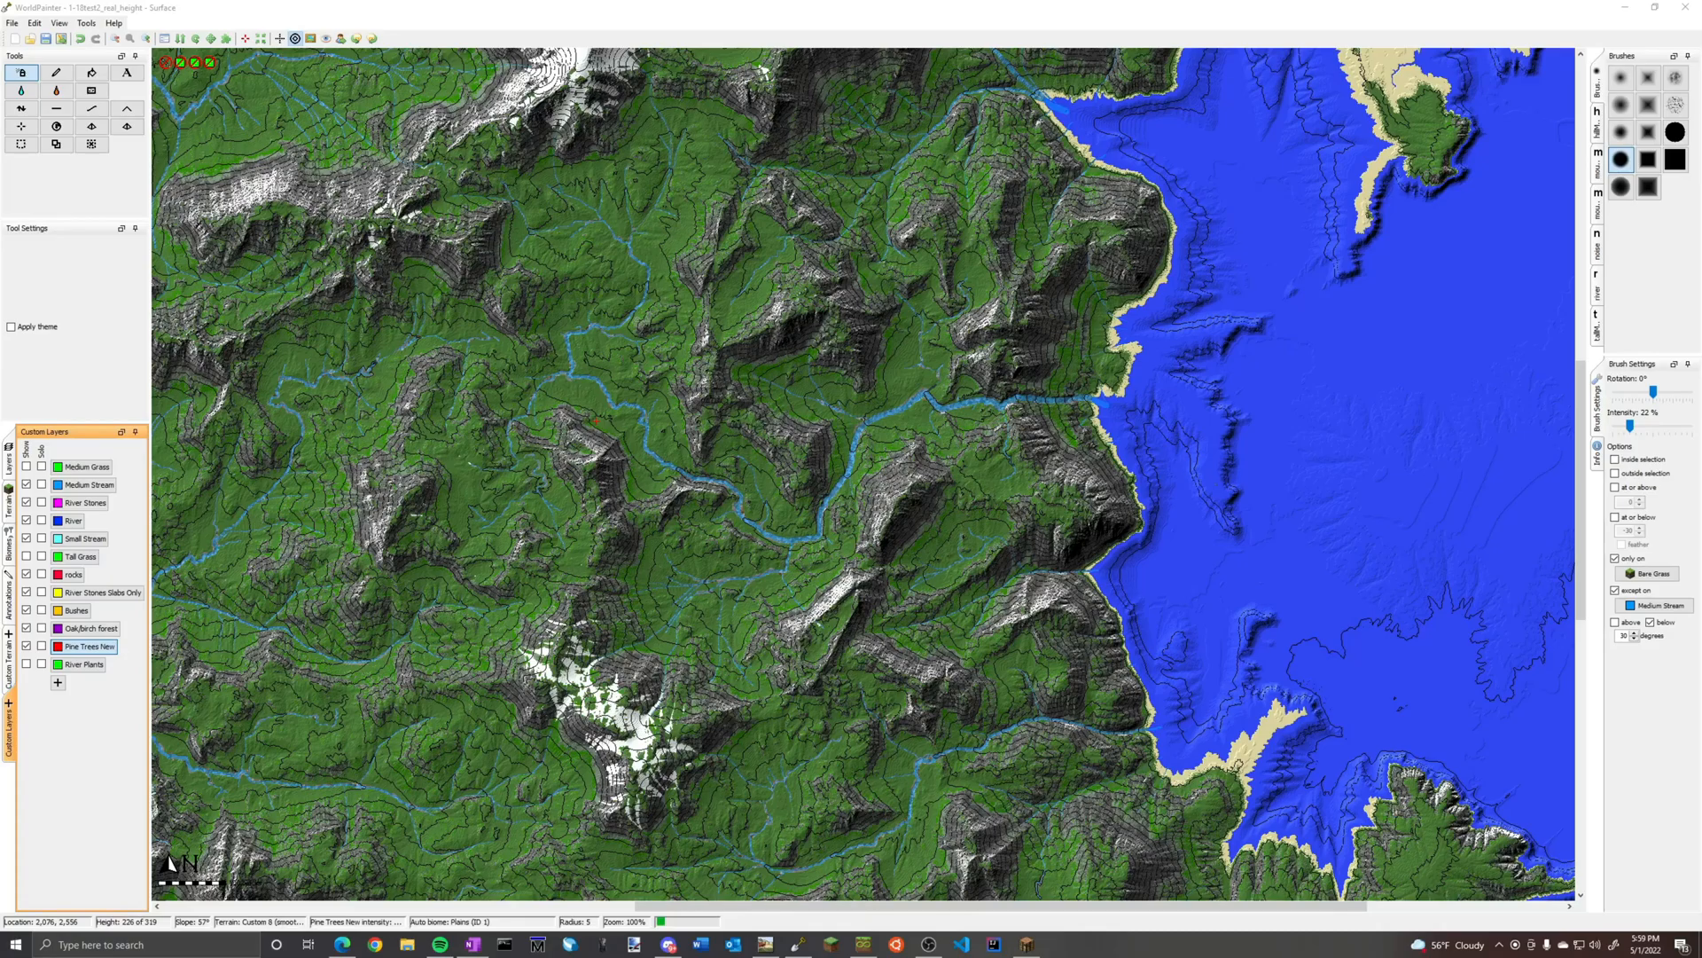
pyautogui.moveTo(596, 422); pyautogui.dragTo(813, 717, button='middle')
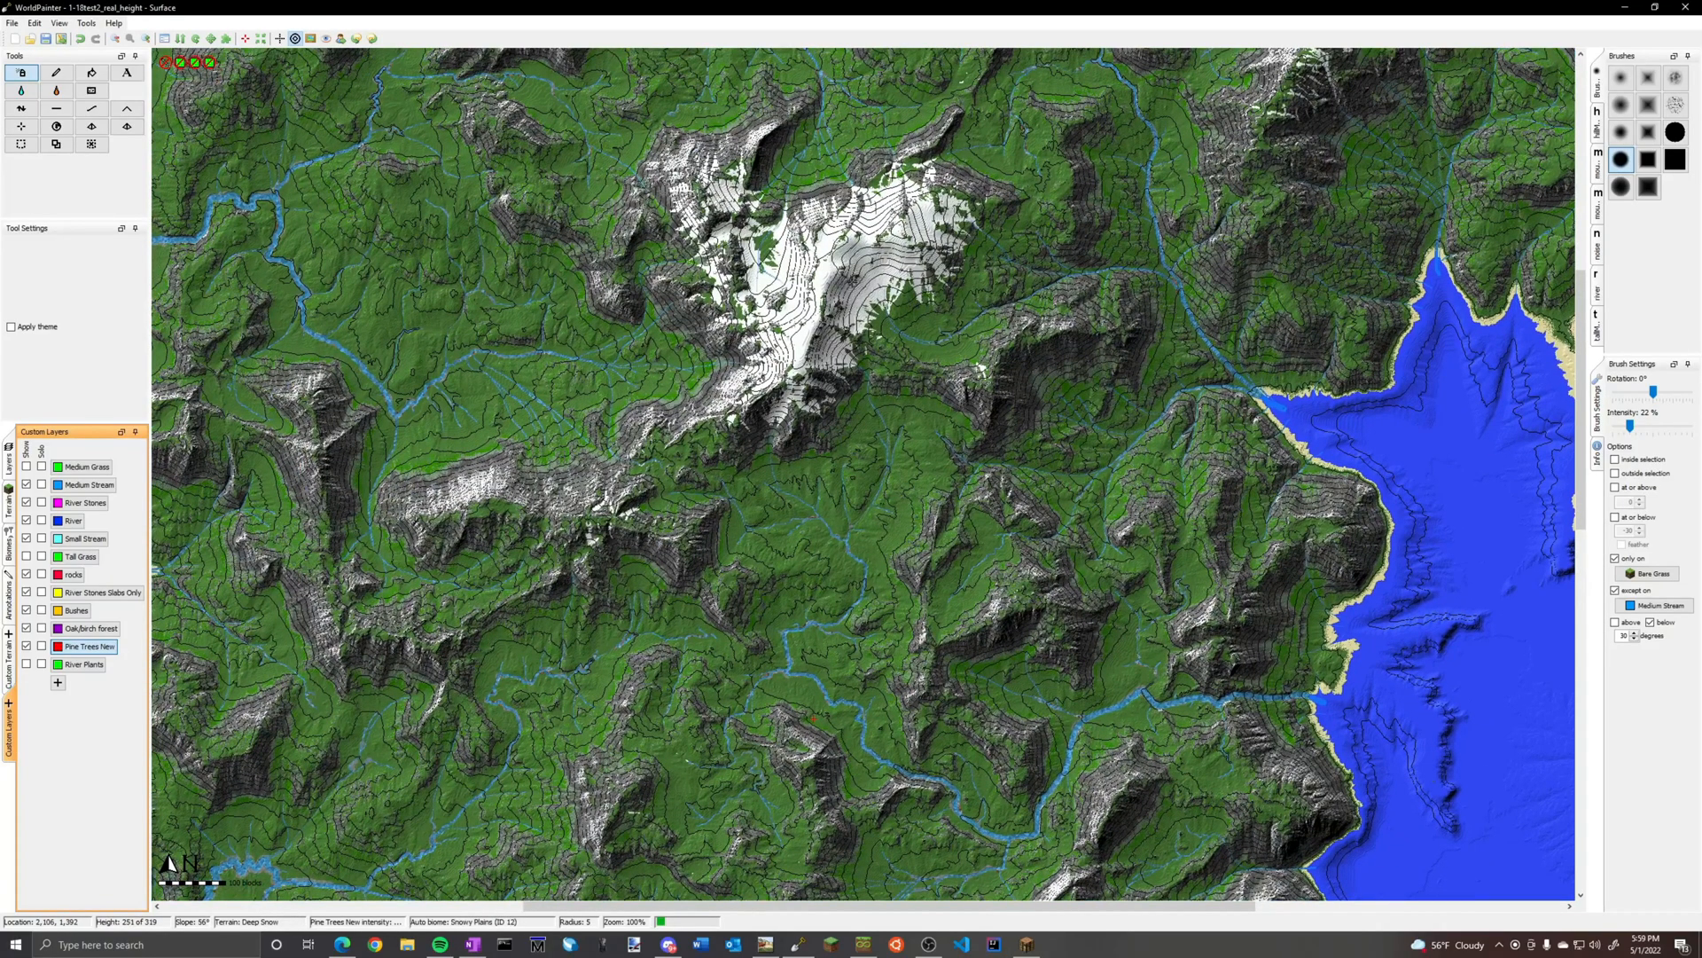
# Limit the brush to heights at or below 250 and slopes below 40 degrees, and remove its Bare Grass restriction
pyautogui.click(1614, 518)
pyautogui.write('25')
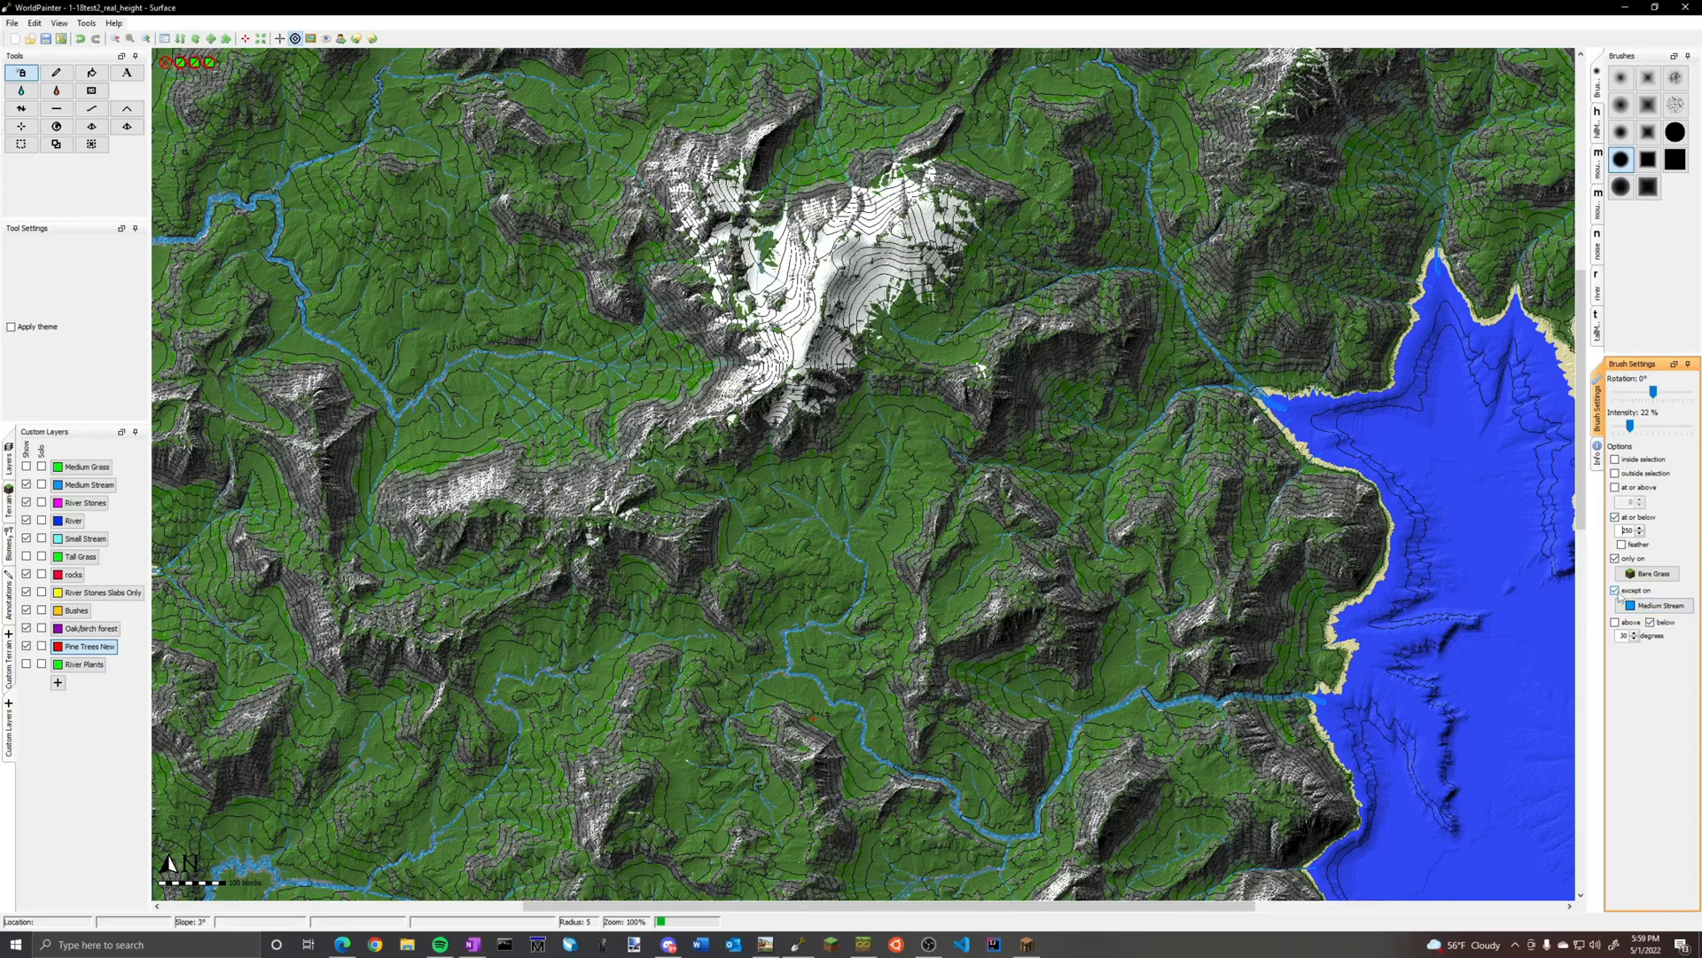
pyautogui.click(1615, 559)
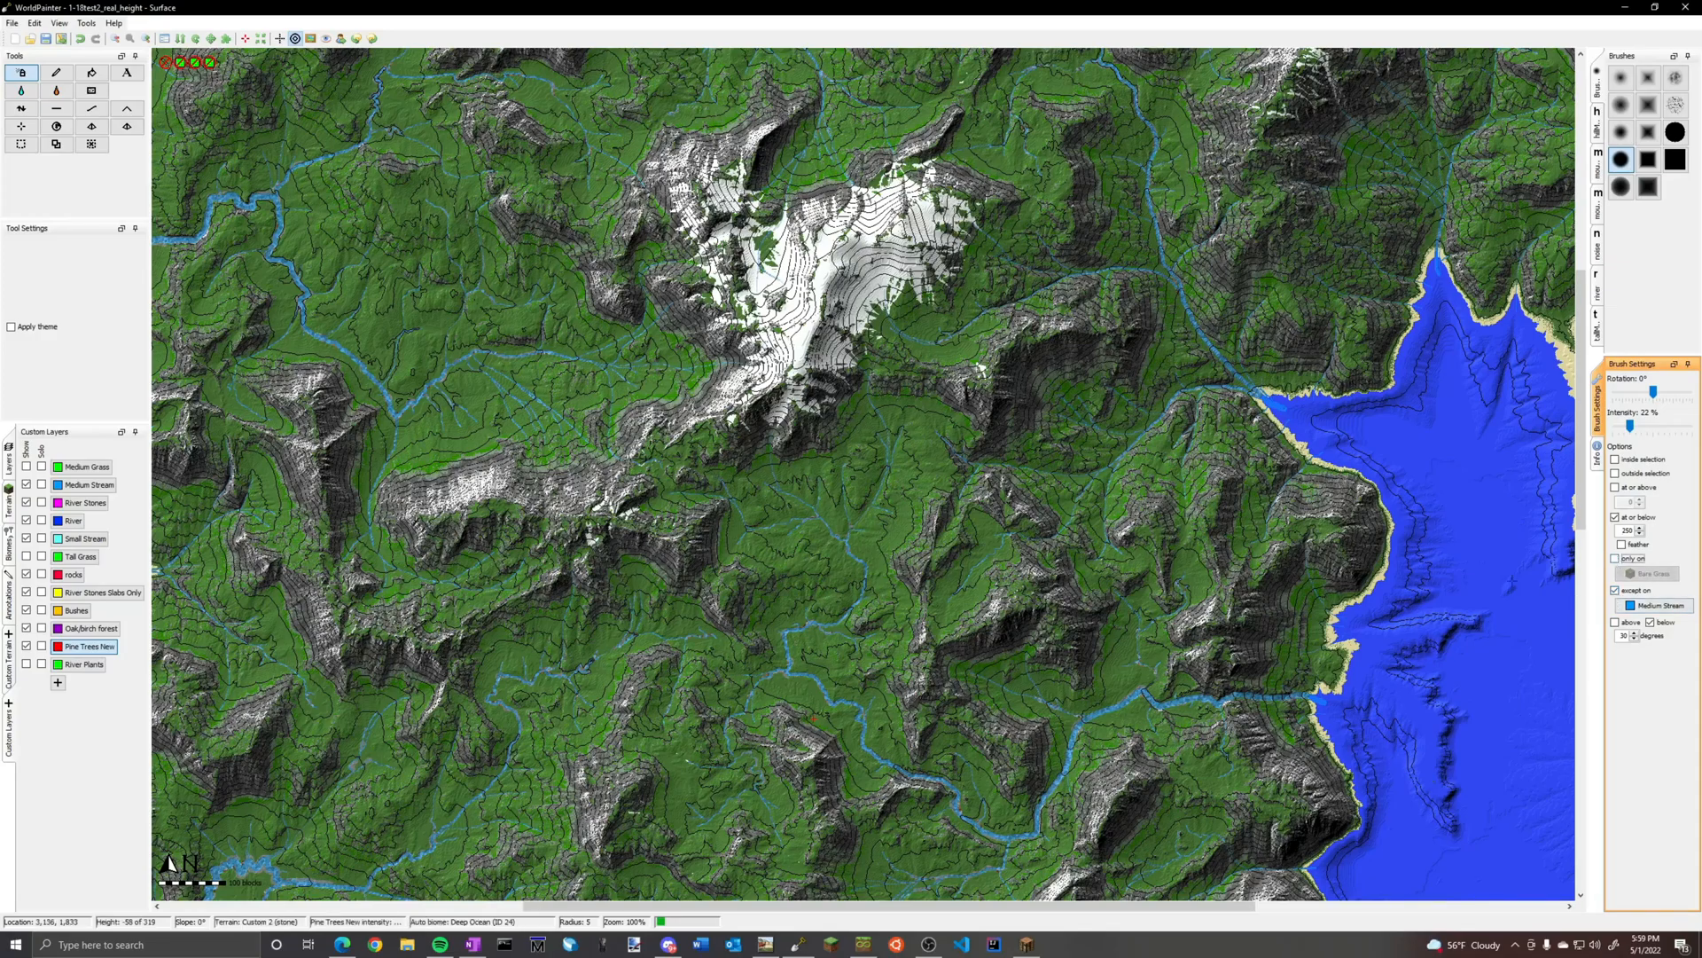
pyautogui.scroll(2, 814, 716)
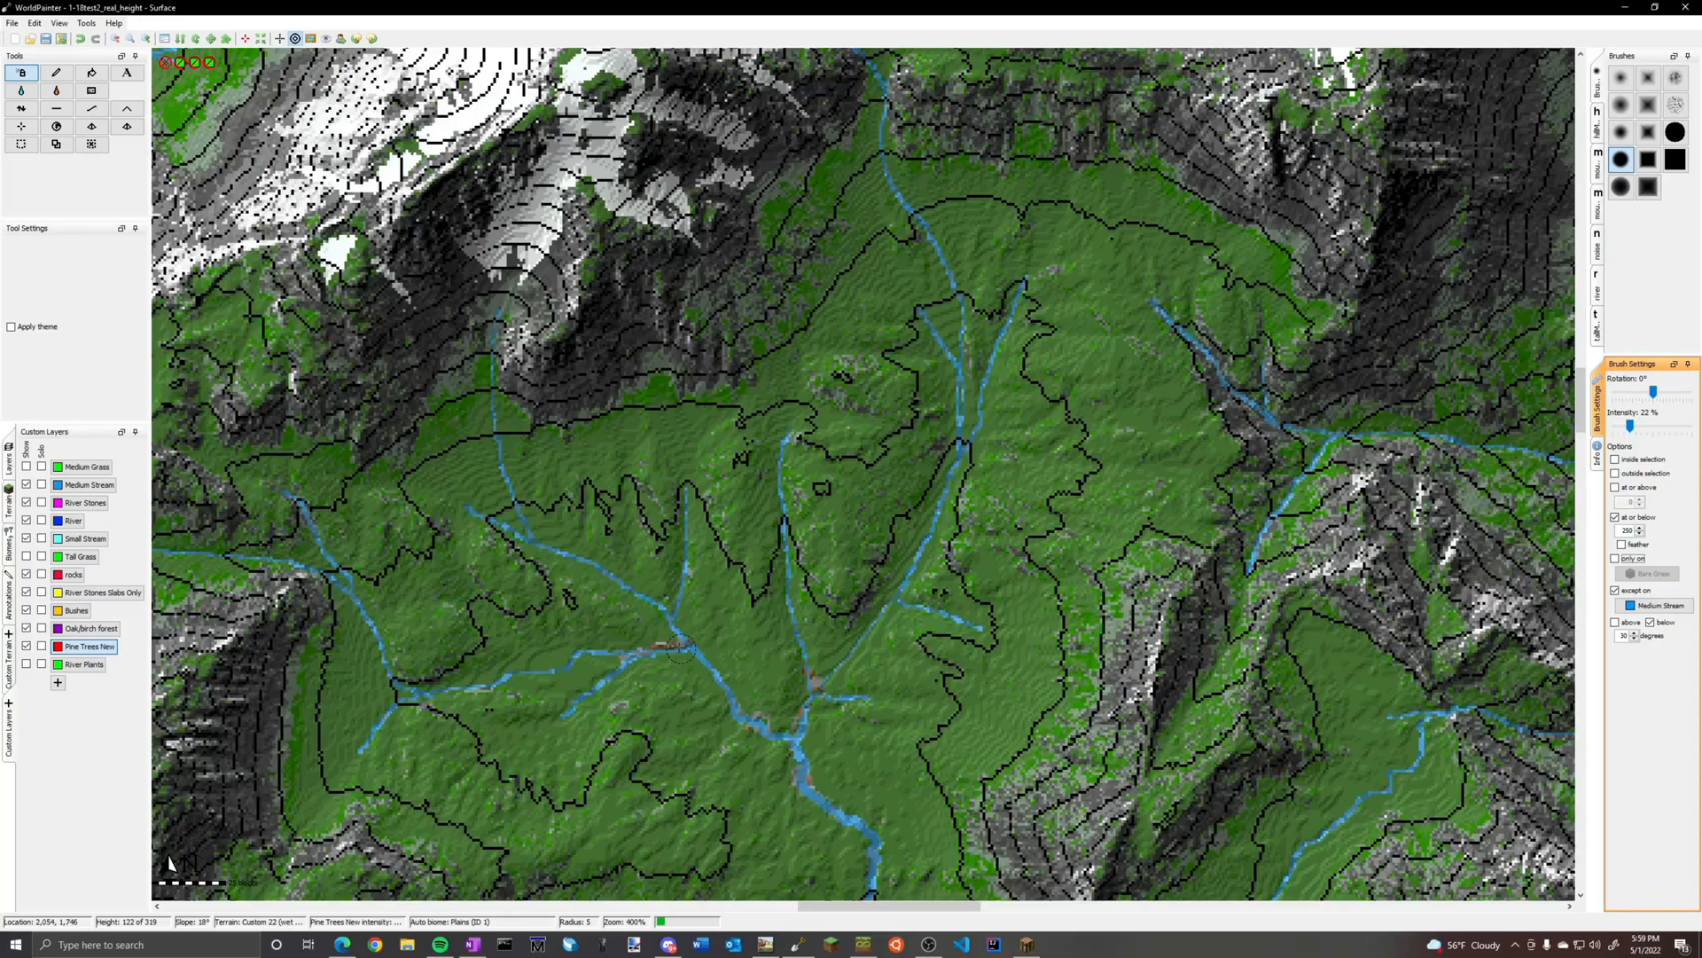
pyautogui.scroll(1, 680, 648)
pyautogui.moveTo(492, 789); pyautogui.dragTo(703, 637, button='middle')
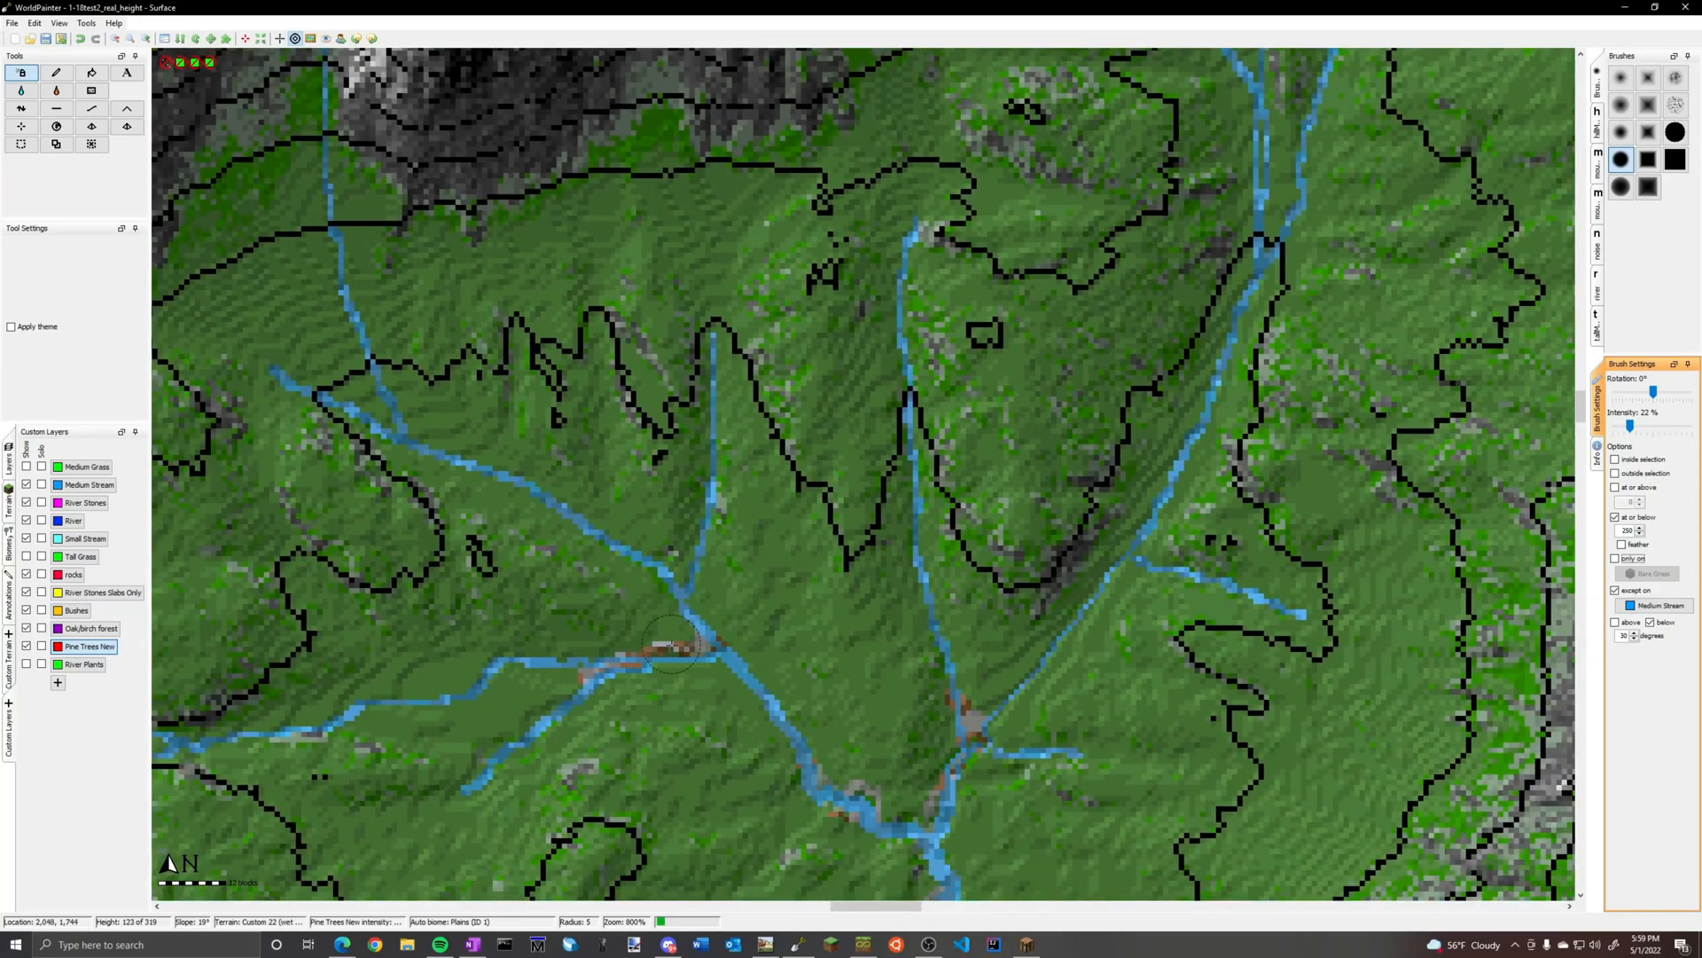
pyautogui.scroll(-1, 713, 637)
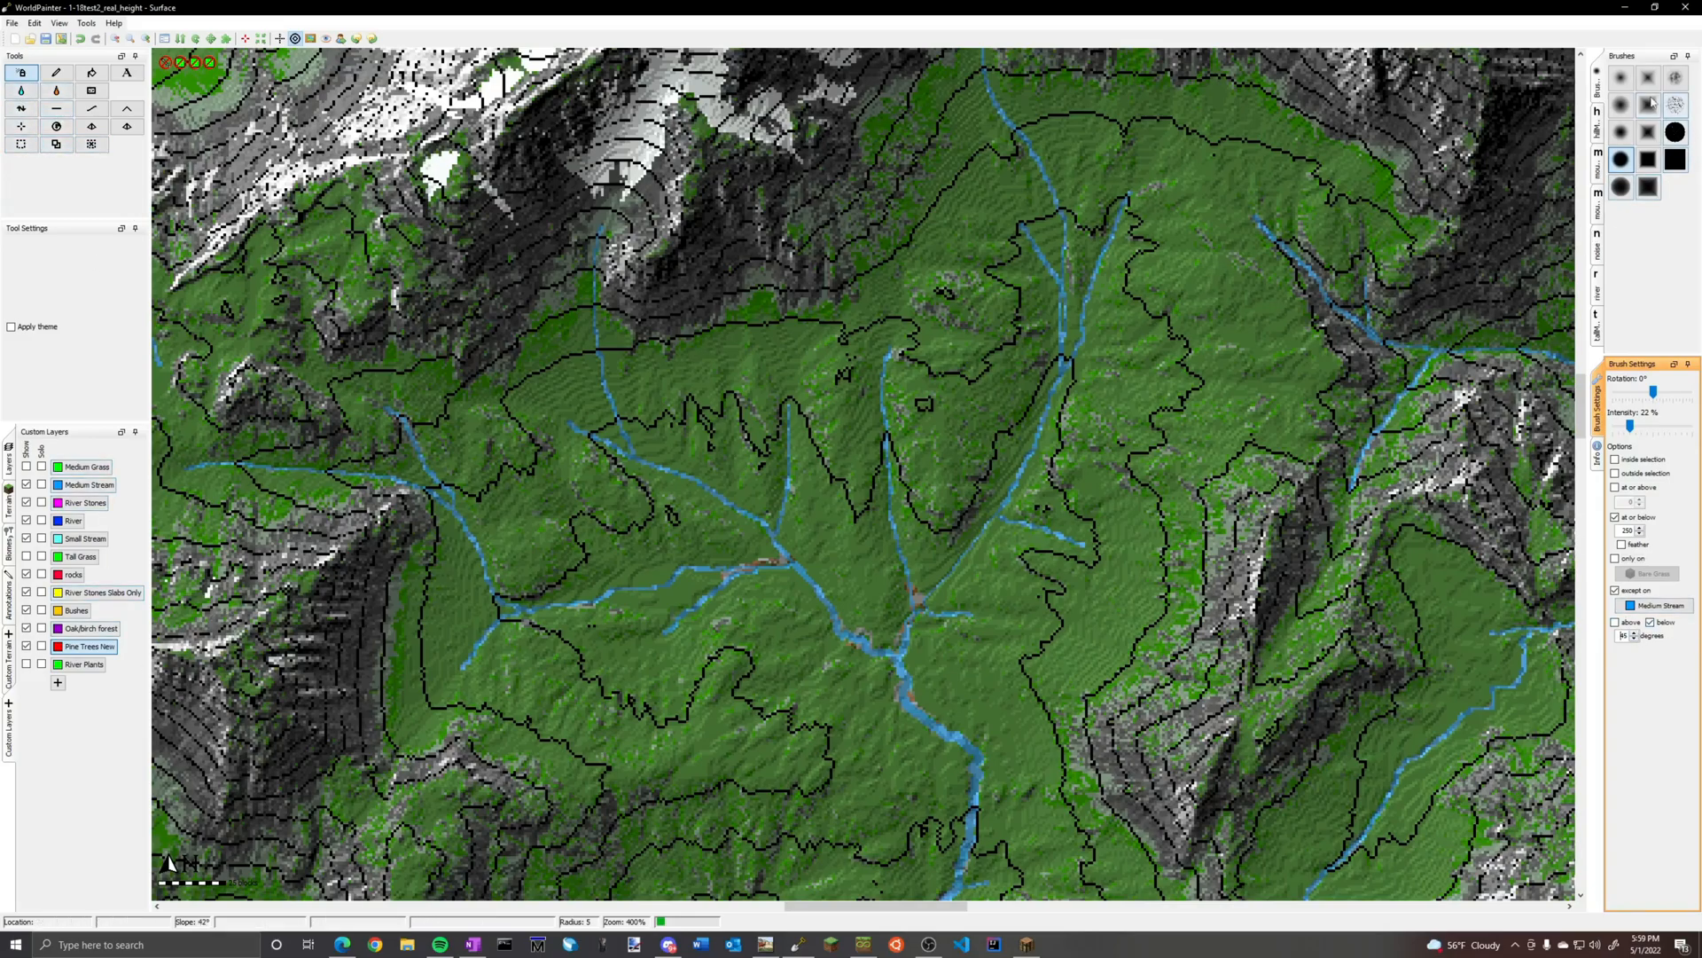
# Choose a soft round brush and enlarge its radius to 79
pyautogui.click(1621, 133)
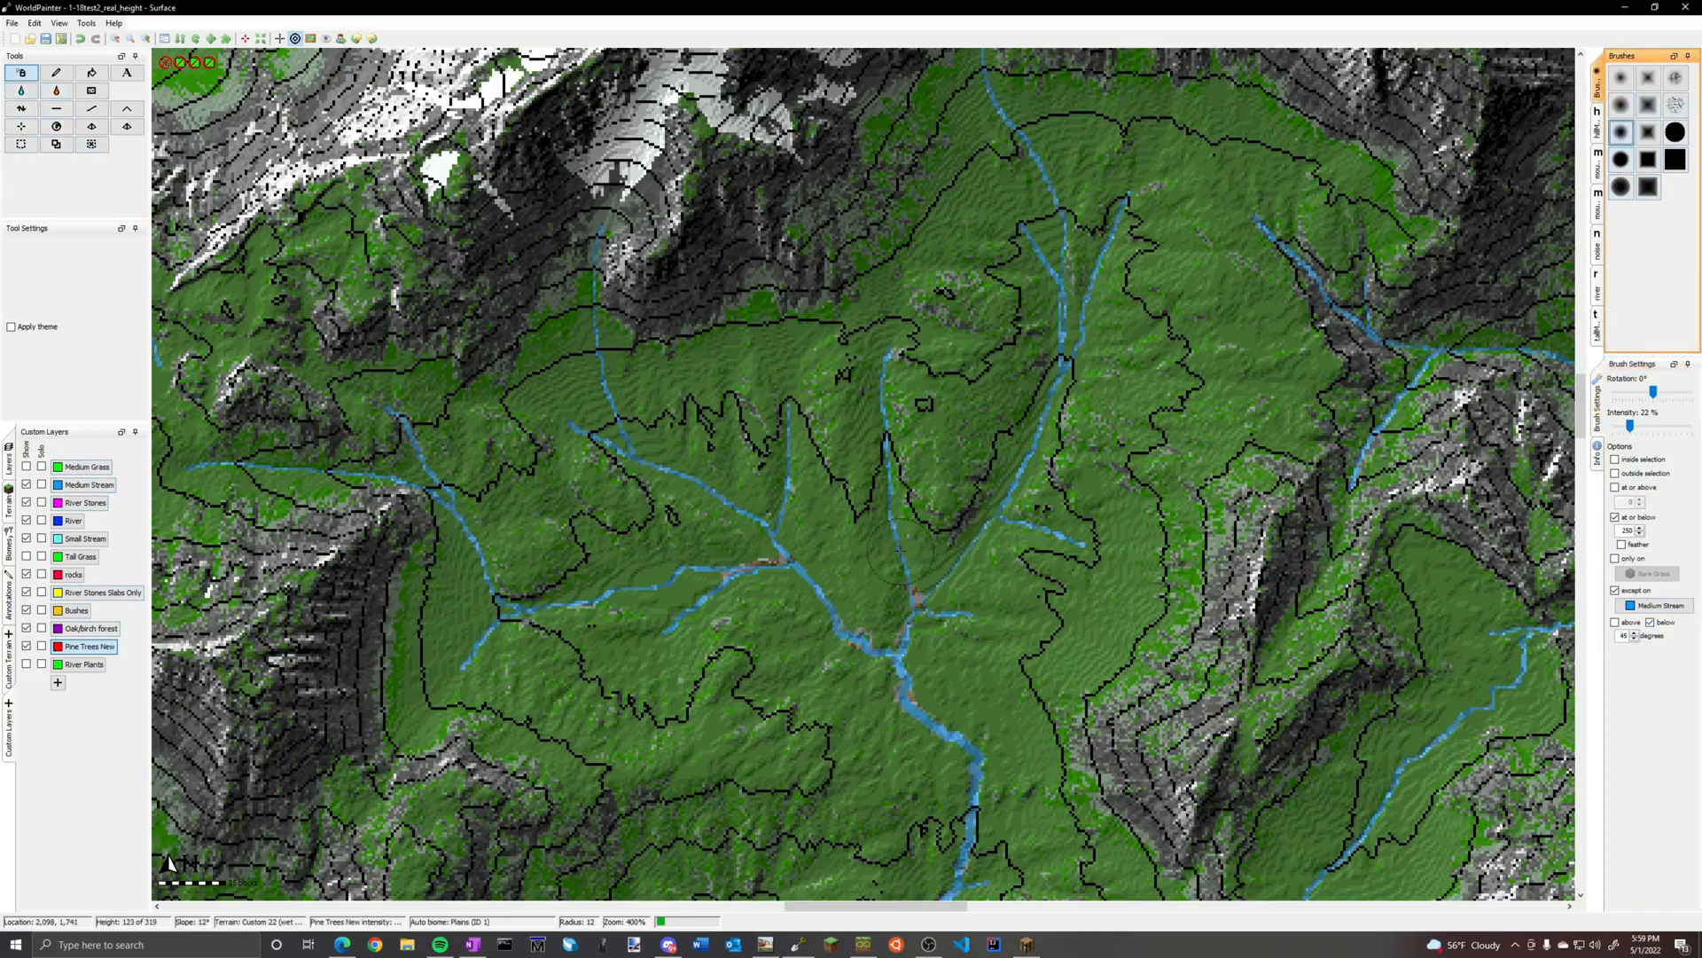
pyautogui.scroll(-3, 938, 593)
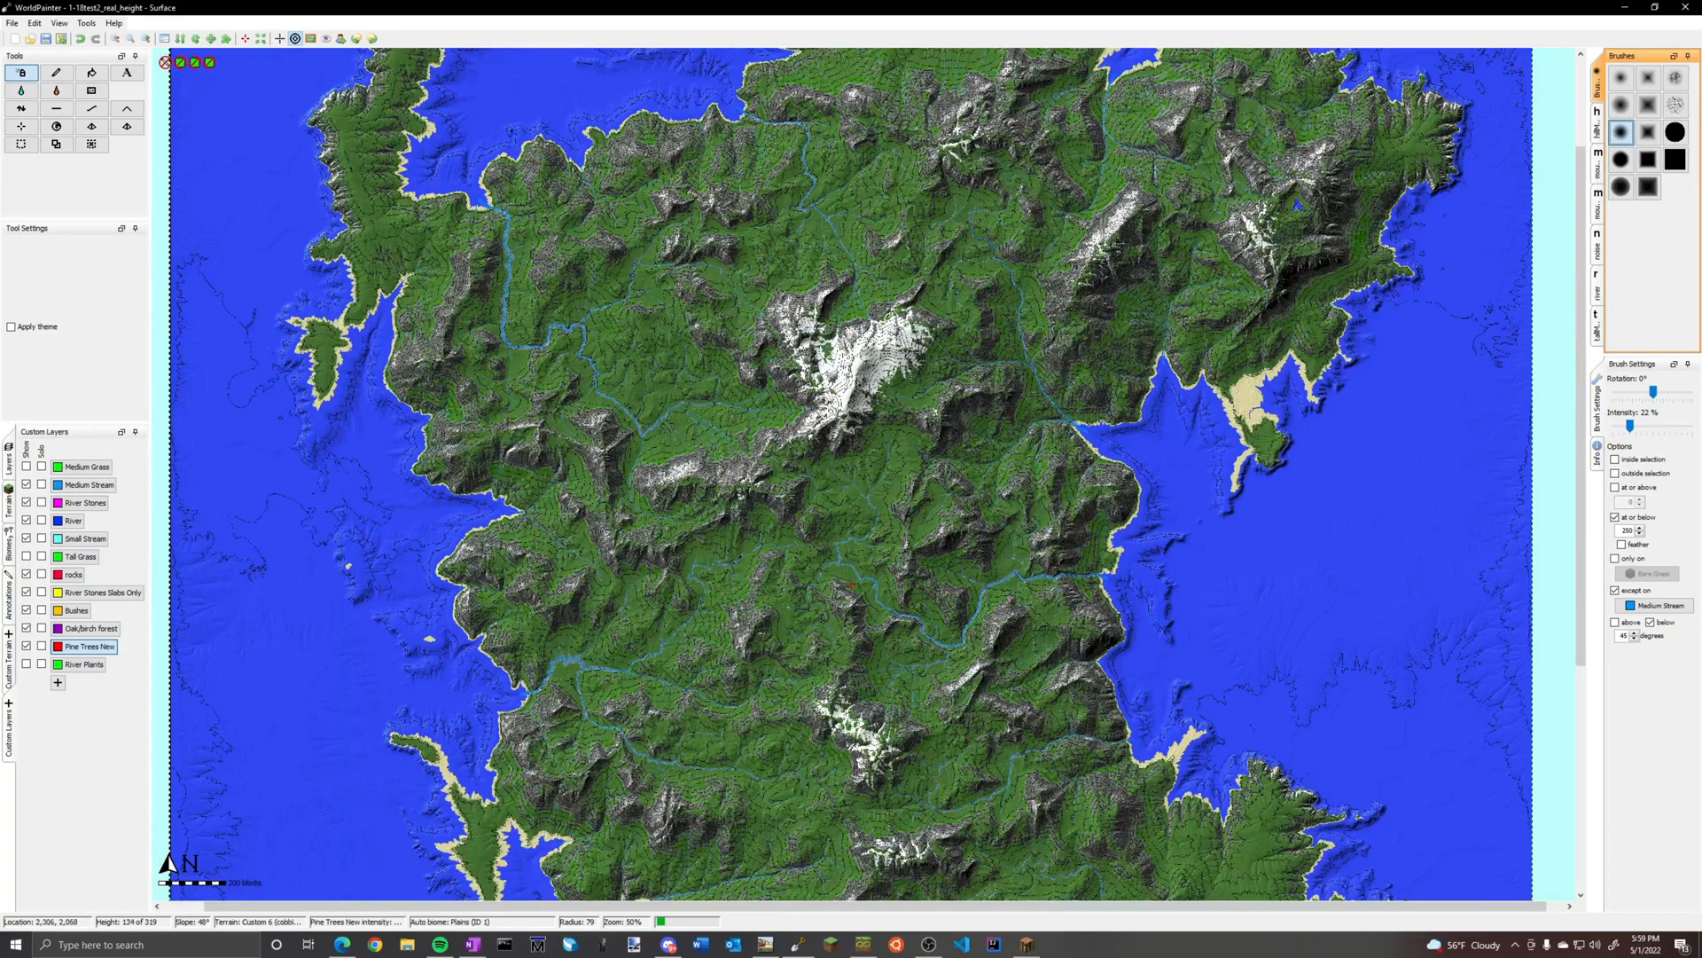
pyautogui.scroll(1, 849, 586)
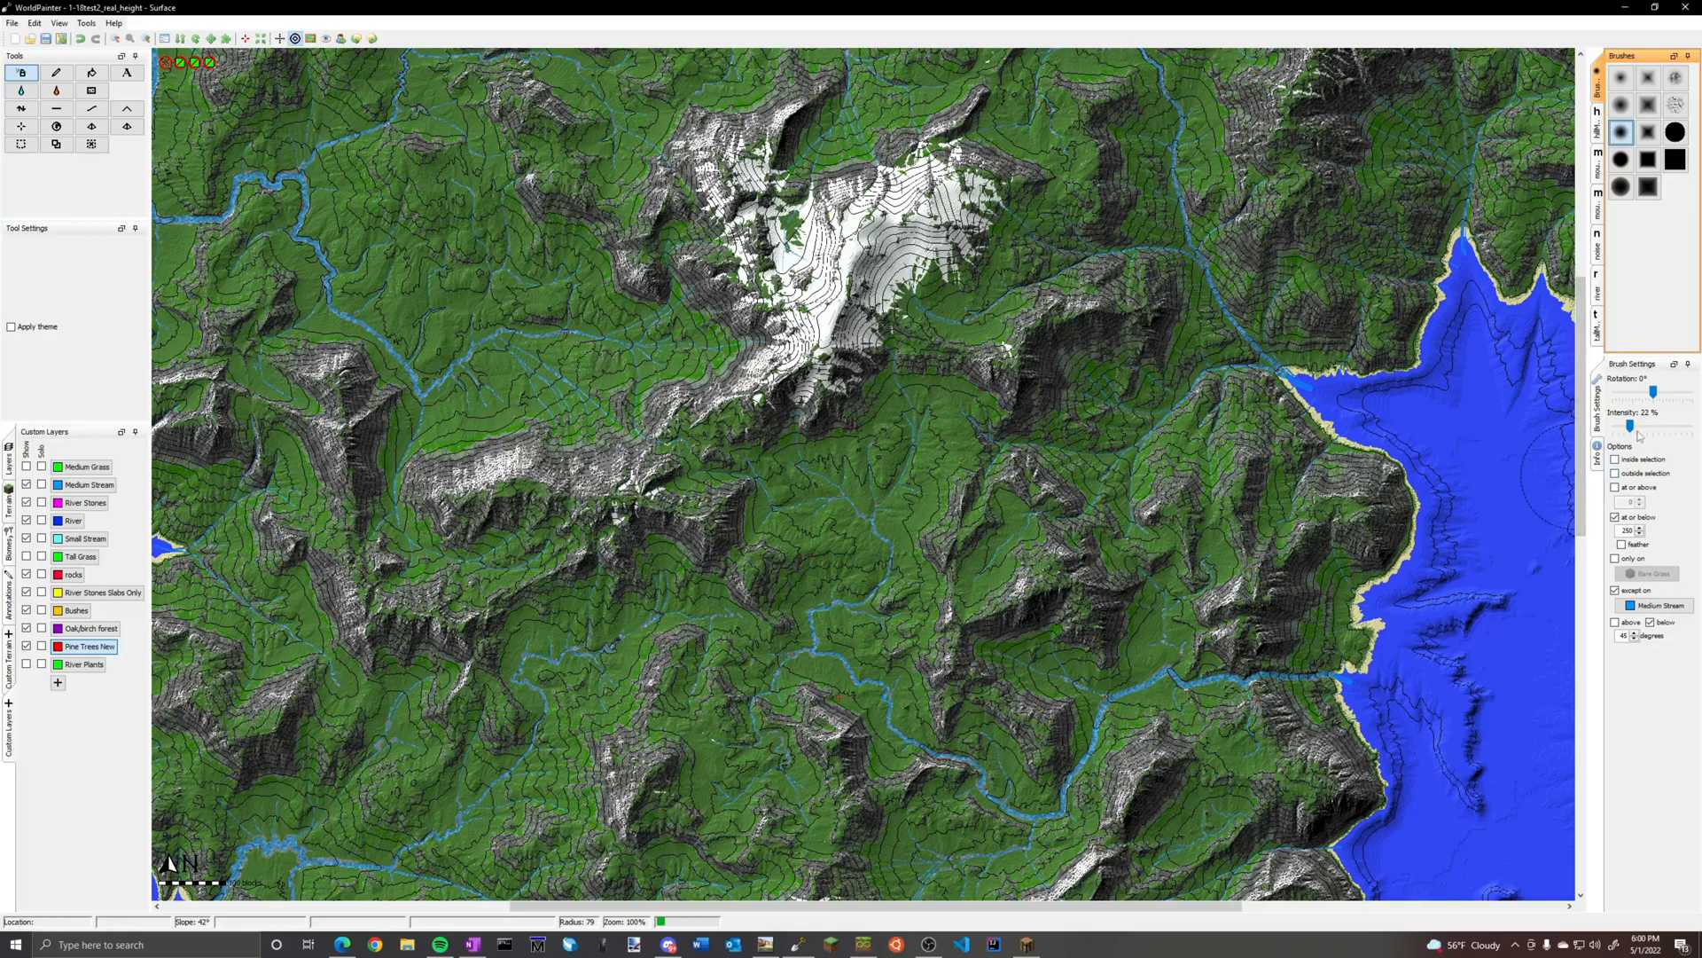
# Check the forest preview in the Pine Trees New layer settings and close them without changes
pyautogui.rightClick(92, 646)
pyautogui.click(124, 654)
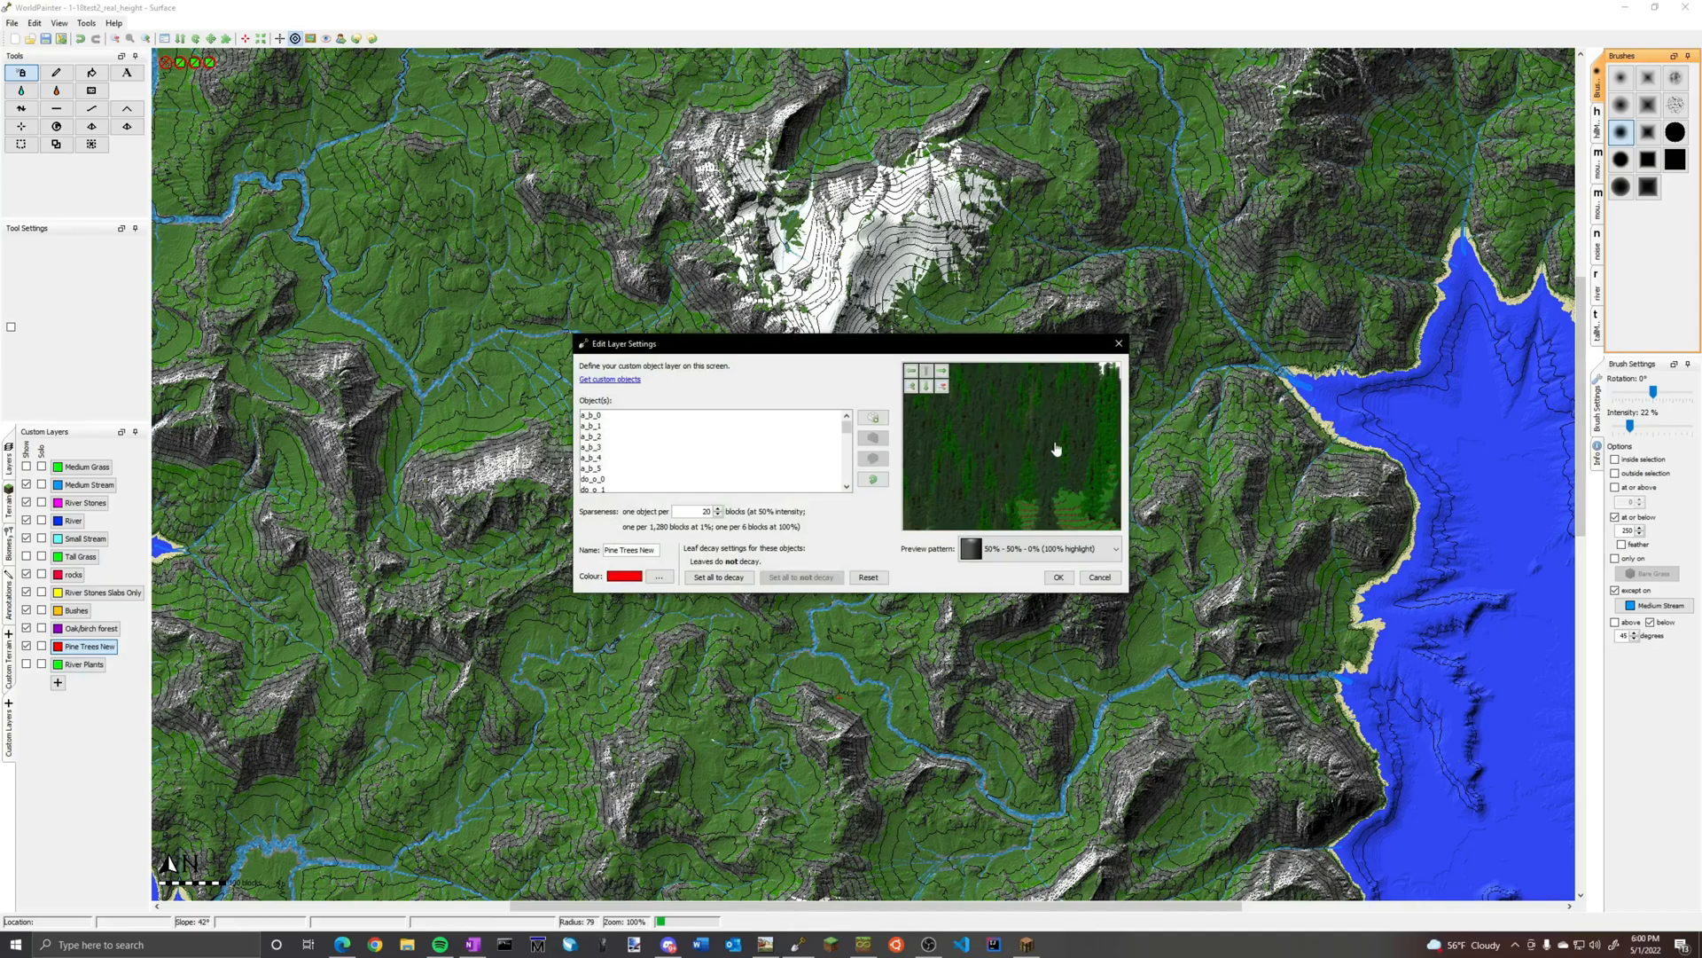
pyautogui.click(1119, 343)
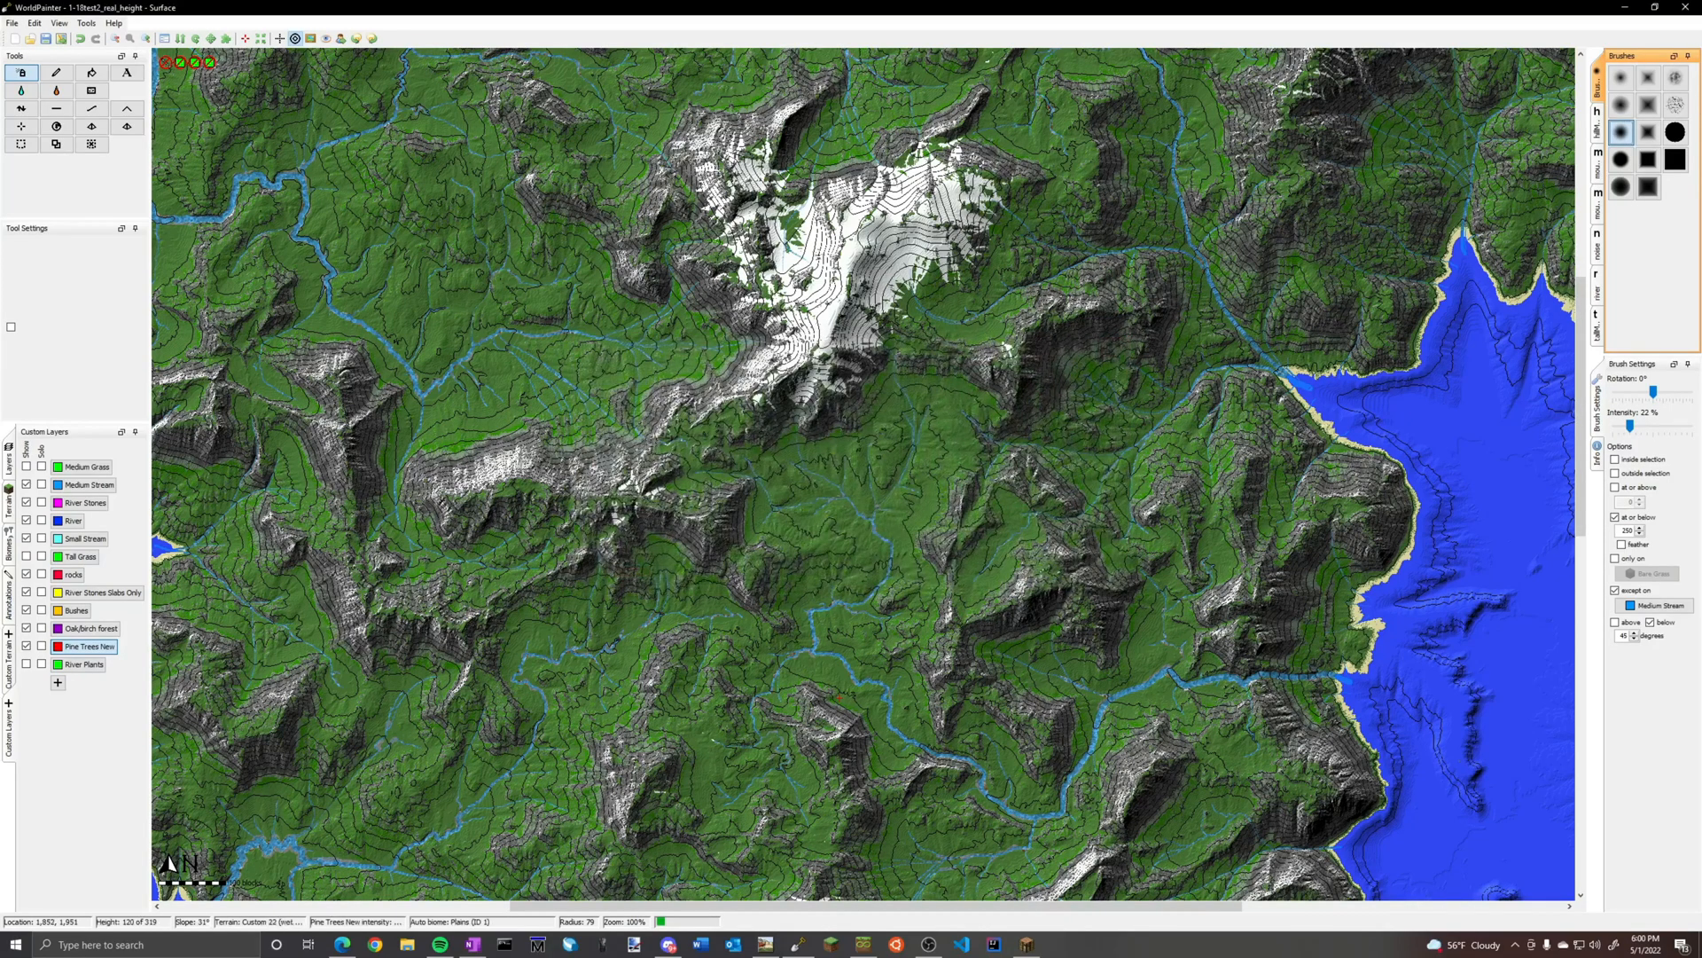
# Set the brush intensity to 36% and paint Pine Trees New in the stream valley south of the central snowy mountain
pyautogui.keyDown('ctrl'); pyautogui.scroll(1, 876, 598); pyautogui.keyUp('ctrl')
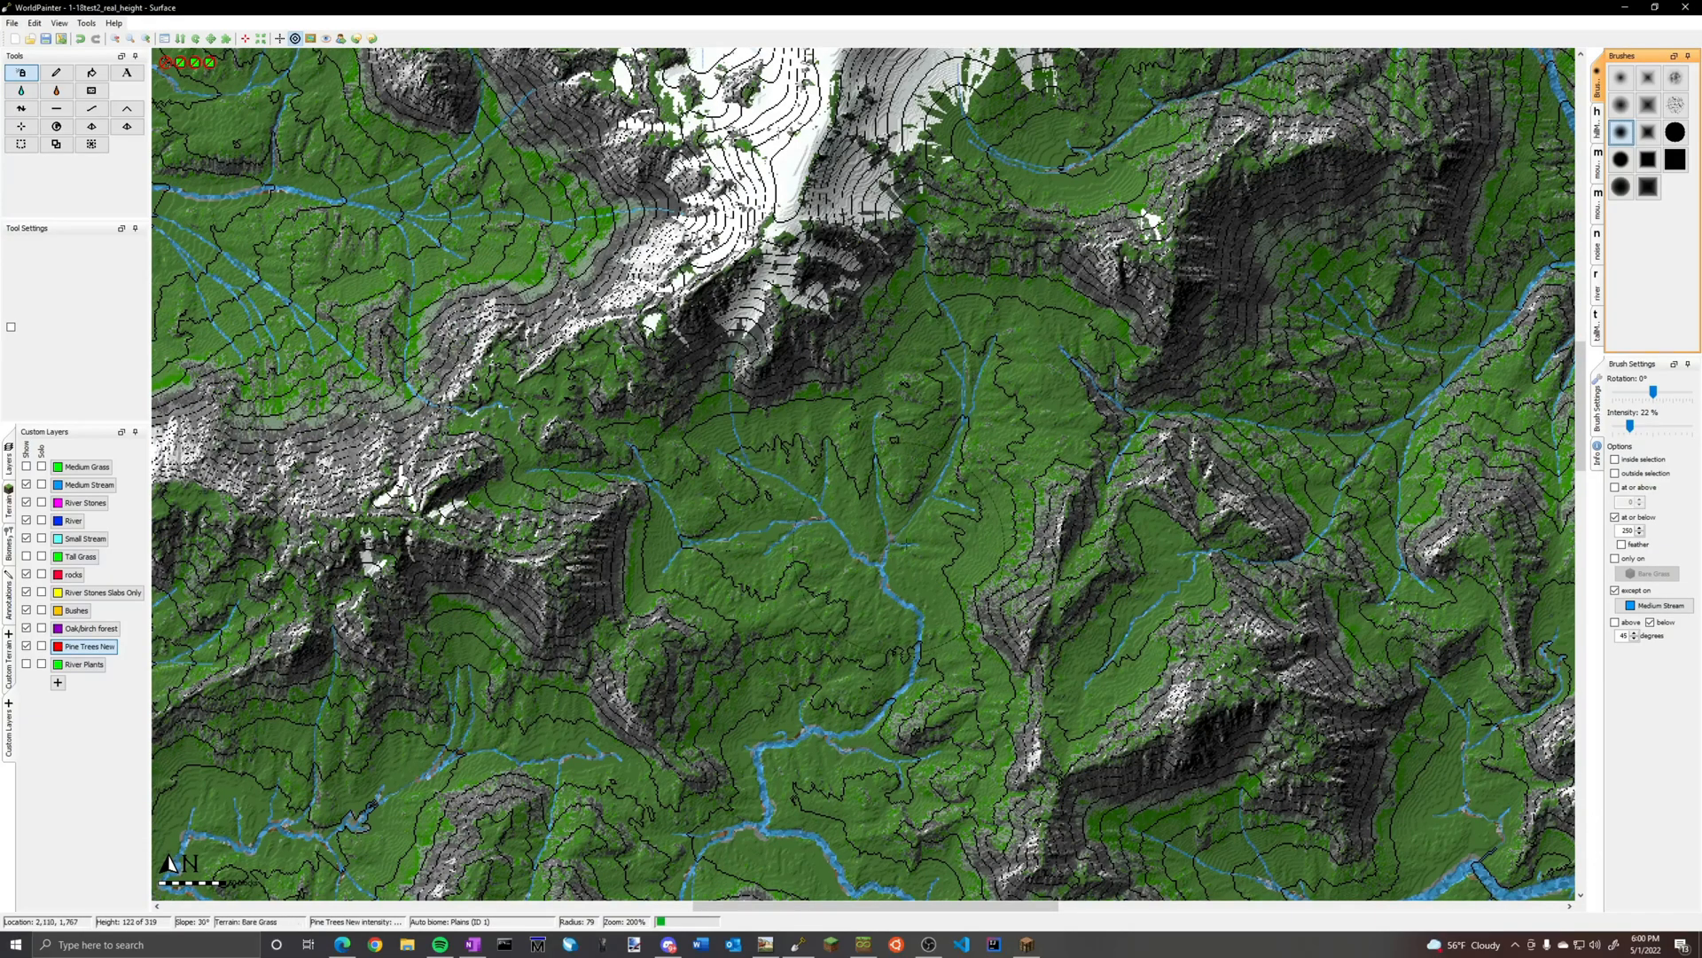
pyautogui.click(1634, 428)
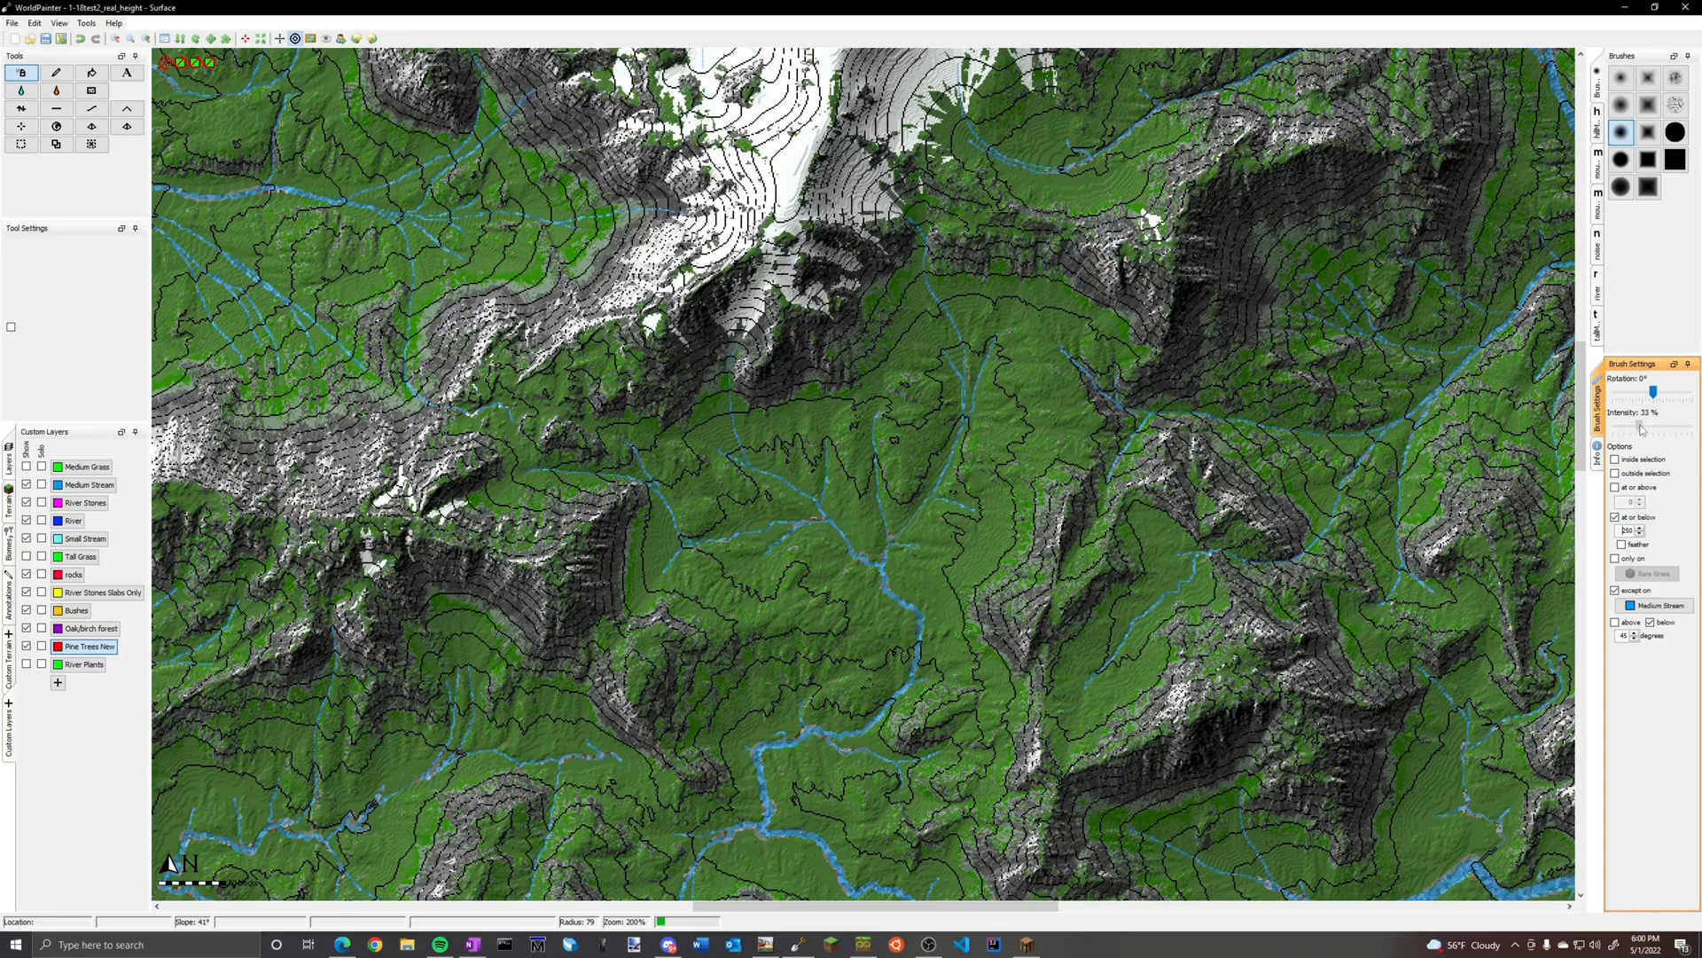
pyautogui.moveTo(1642, 429); pyautogui.dragTo(1643, 429)
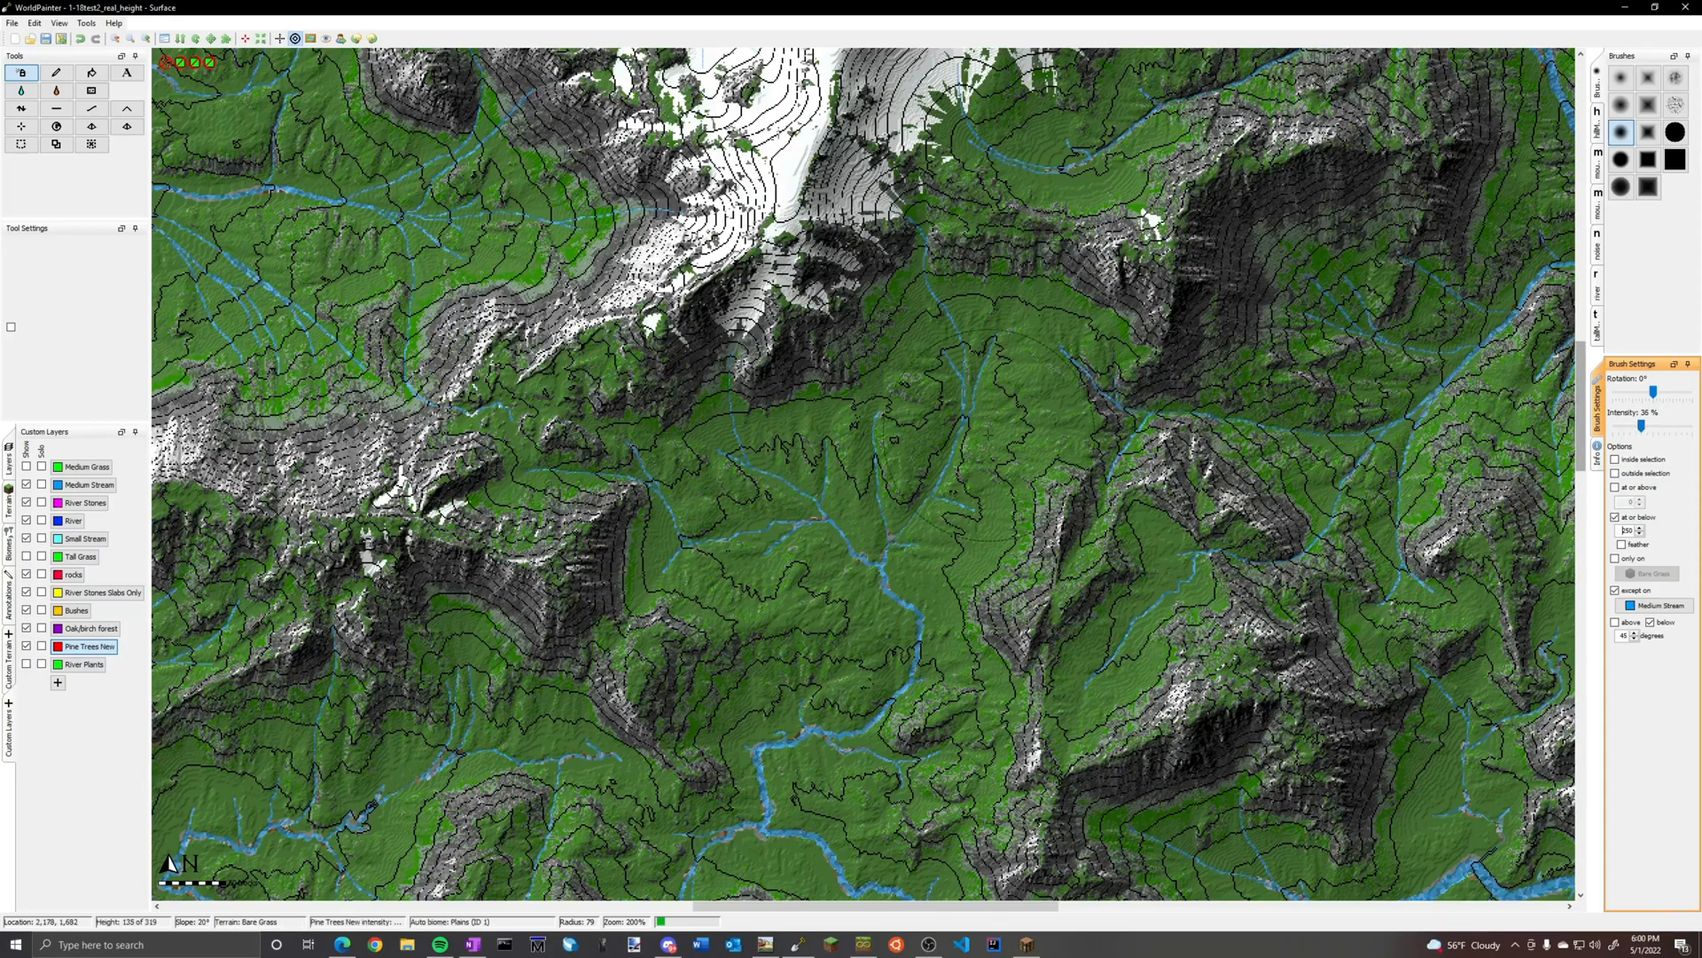
pyautogui.moveTo(989, 382); pyautogui.dragTo(942, 527)
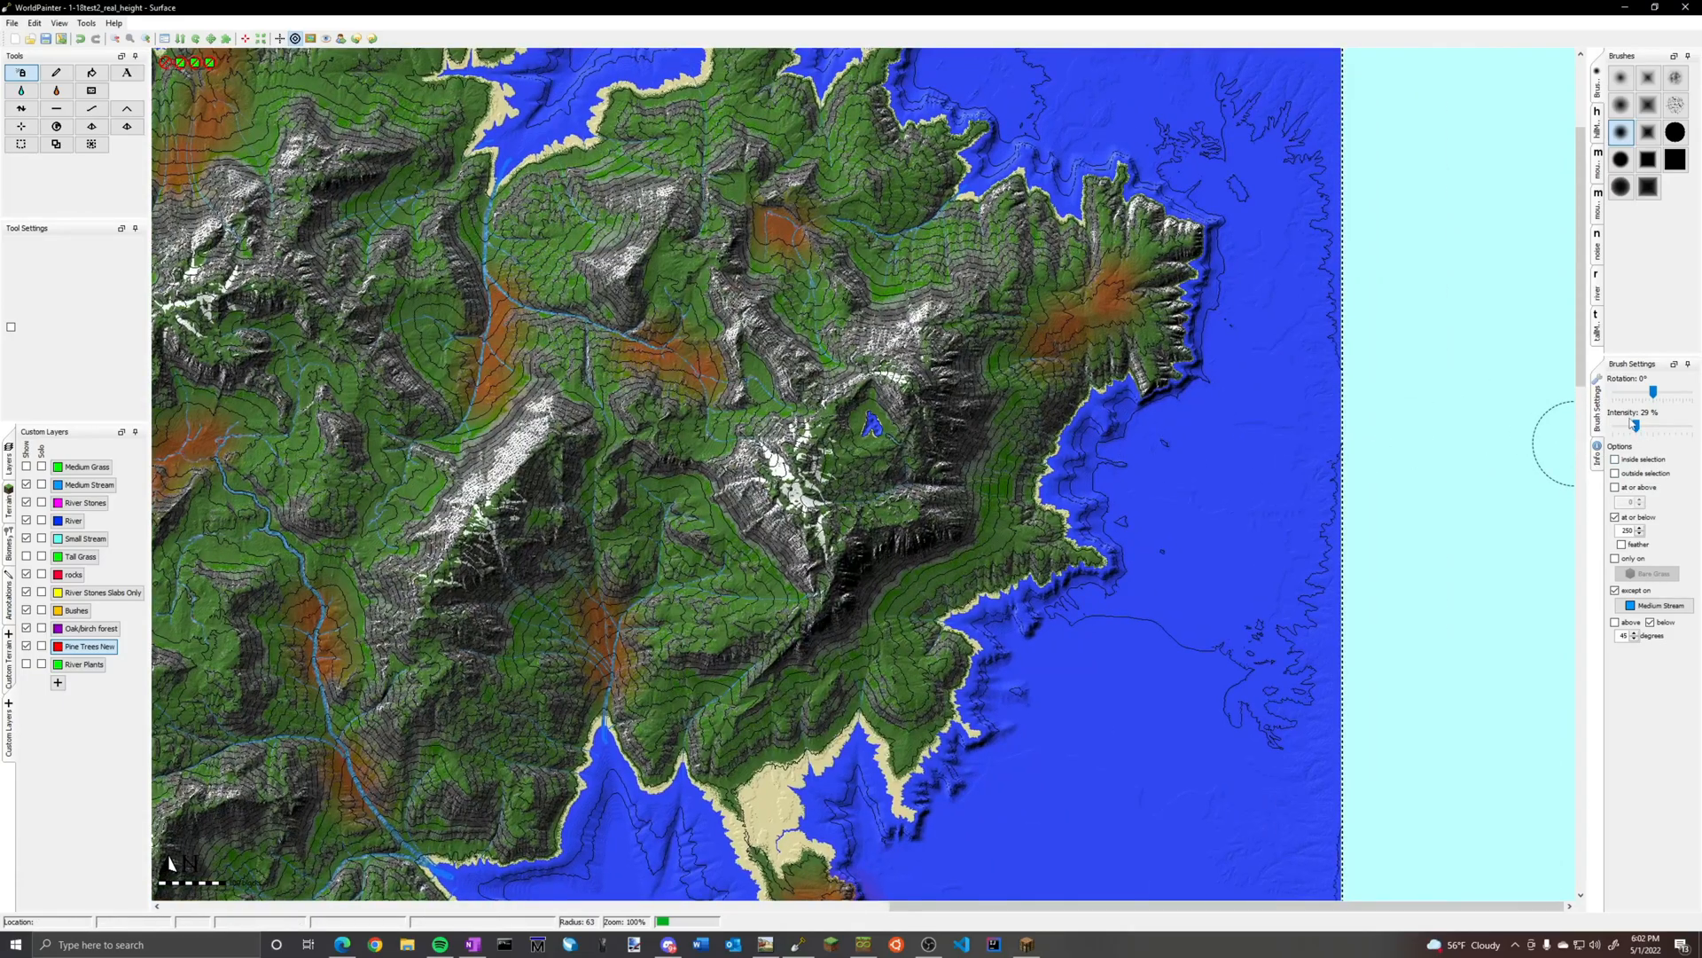
# Lower the brush intensity to 22% and paint Pine Trees New patches along the northern and western rivers, valleys and peninsula
pyautogui.moveTo(1638, 428); pyautogui.dragTo(1627, 432)
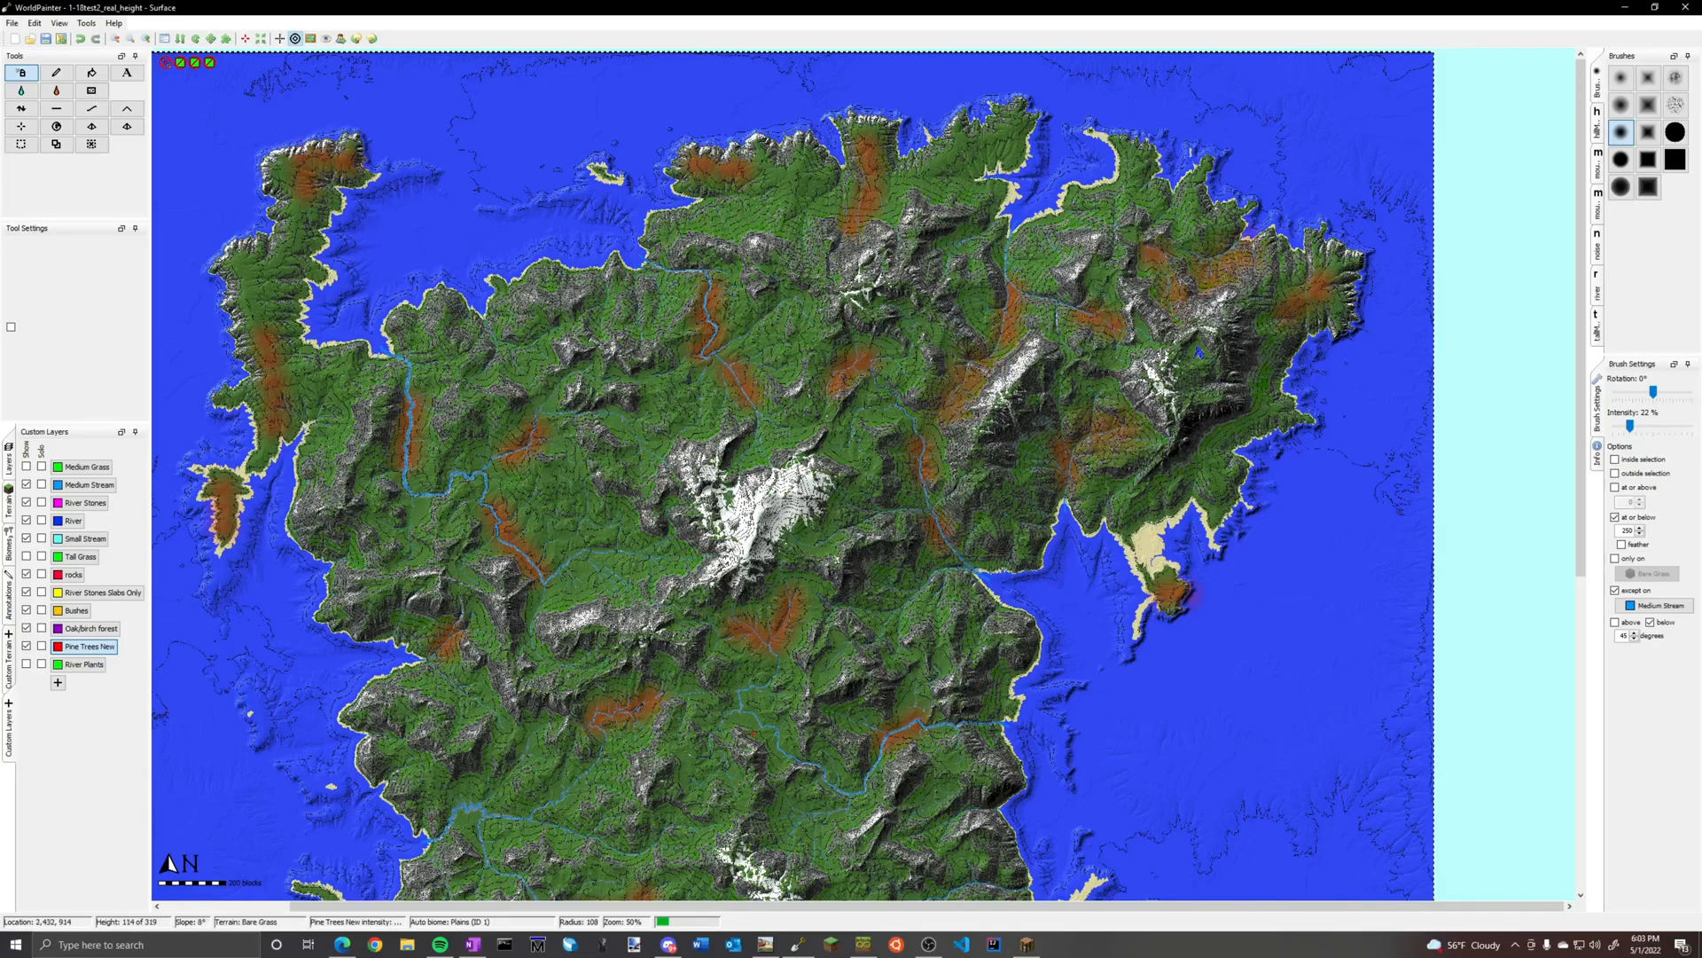
pyautogui.moveTo(654, 557); pyautogui.dragTo(572, 564)
pyautogui.moveTo(569, 457); pyautogui.dragTo(427, 474)
pyautogui.moveTo(303, 384); pyautogui.dragTo(306, 250)
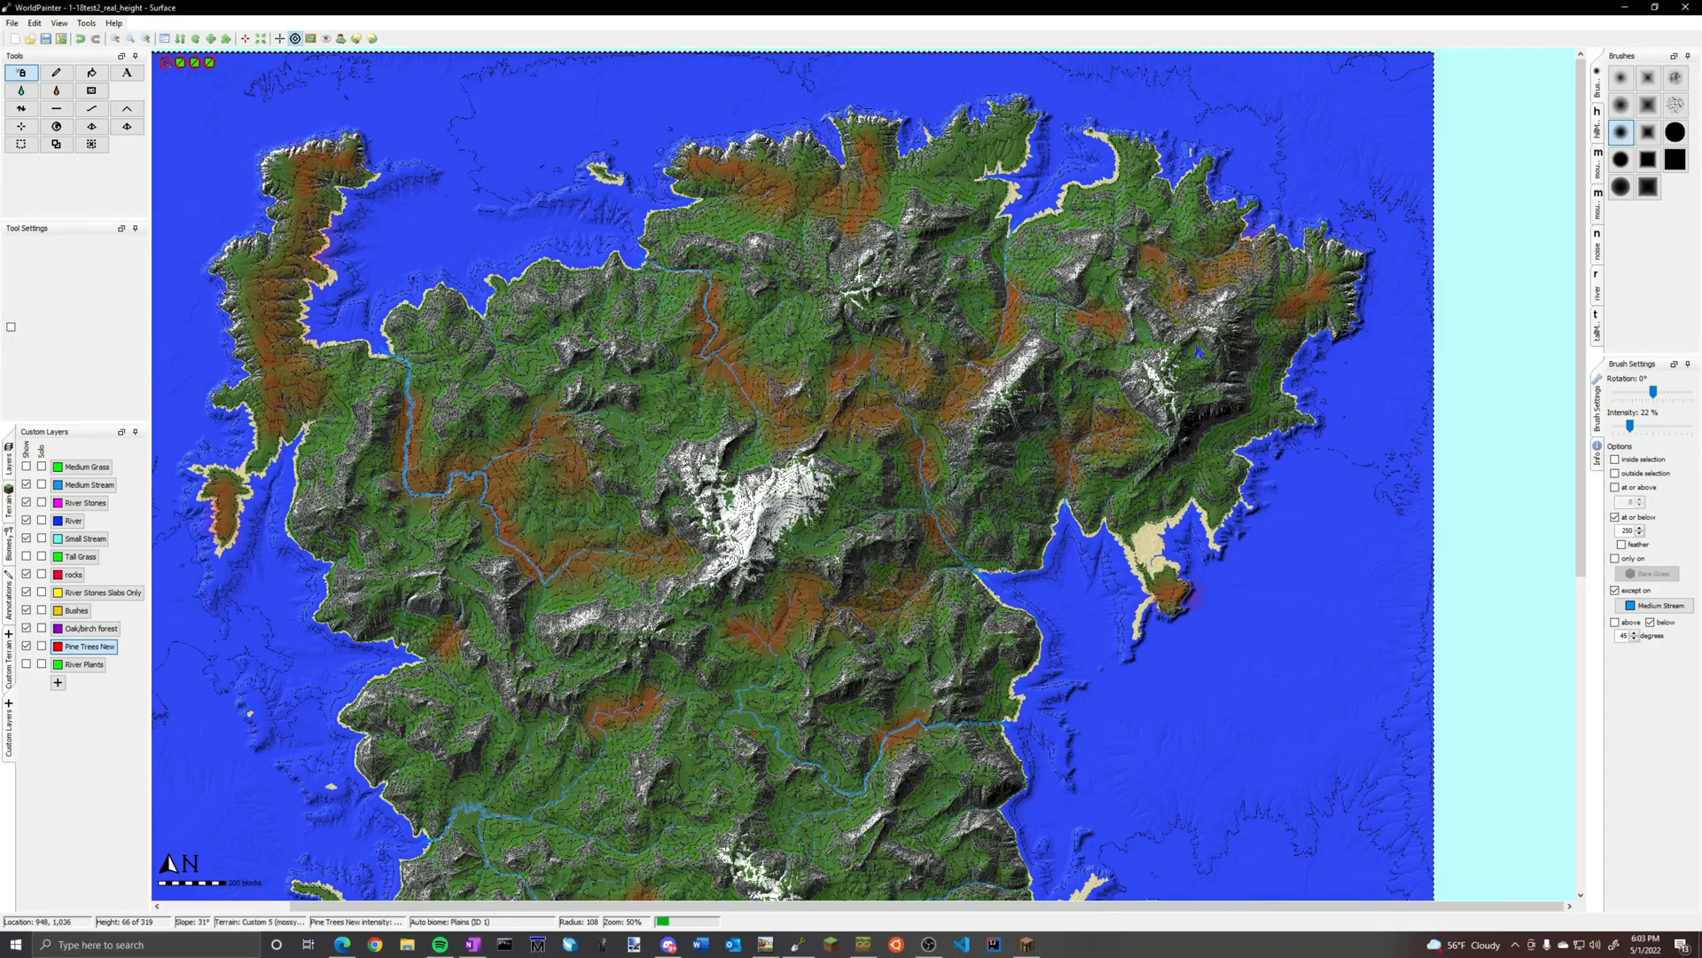
pyautogui.moveTo(350, 316); pyautogui.dragTo(634, 109, button='middle')
pyautogui.moveTo(822, 548); pyautogui.dragTo(767, 612)
pyautogui.moveTo(767, 612); pyautogui.dragTo(681, 357, button='middle')
pyautogui.moveTo(834, 448); pyautogui.dragTo(984, 515)
pyautogui.moveTo(701, 524); pyautogui.dragTo(752, 568)
pyautogui.moveTo(597, 564); pyautogui.dragTo(554, 620)
pyautogui.moveTo(554, 767); pyautogui.dragTo(525, 736)
pyautogui.moveTo(782, 780); pyautogui.dragTo(809, 796)
pyautogui.moveTo(1207, 589); pyautogui.dragTo(1204, 658)
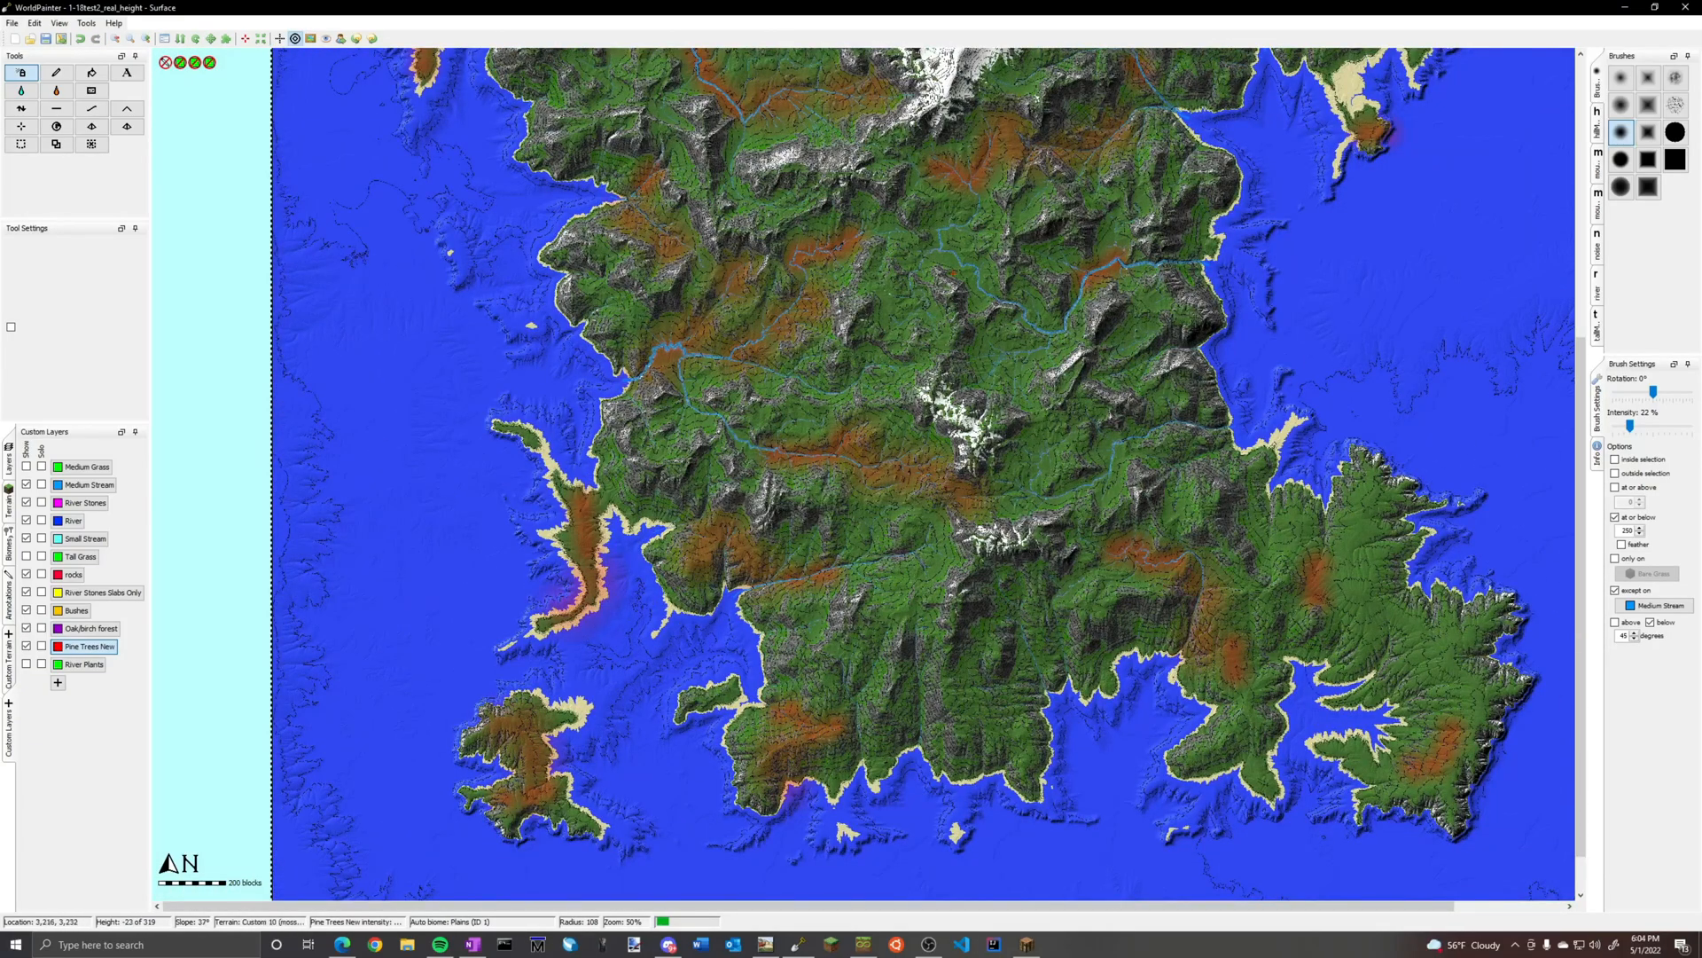
# Extend the Pine Trees New patches across the valleys and coasts of the island's southern part
pyautogui.moveTo(1334, 576); pyautogui.dragTo(1366, 519)
pyautogui.moveTo(1109, 444); pyautogui.dragTo(812, 520, button='middle')
pyautogui.keyDown('ctrl'); pyautogui.scroll(1, 1188, 798); pyautogui.keyUp('ctrl')
pyautogui.moveTo(1050, 589); pyautogui.dragTo(1095, 532)
pyautogui.keyDown('ctrl'); pyautogui.scroll(-1, 1073, 559); pyautogui.keyUp('ctrl')
pyautogui.moveTo(798, 222); pyautogui.dragTo(1051, 696, button='middle')
pyautogui.moveTo(936, 686); pyautogui.dragTo(867, 743)
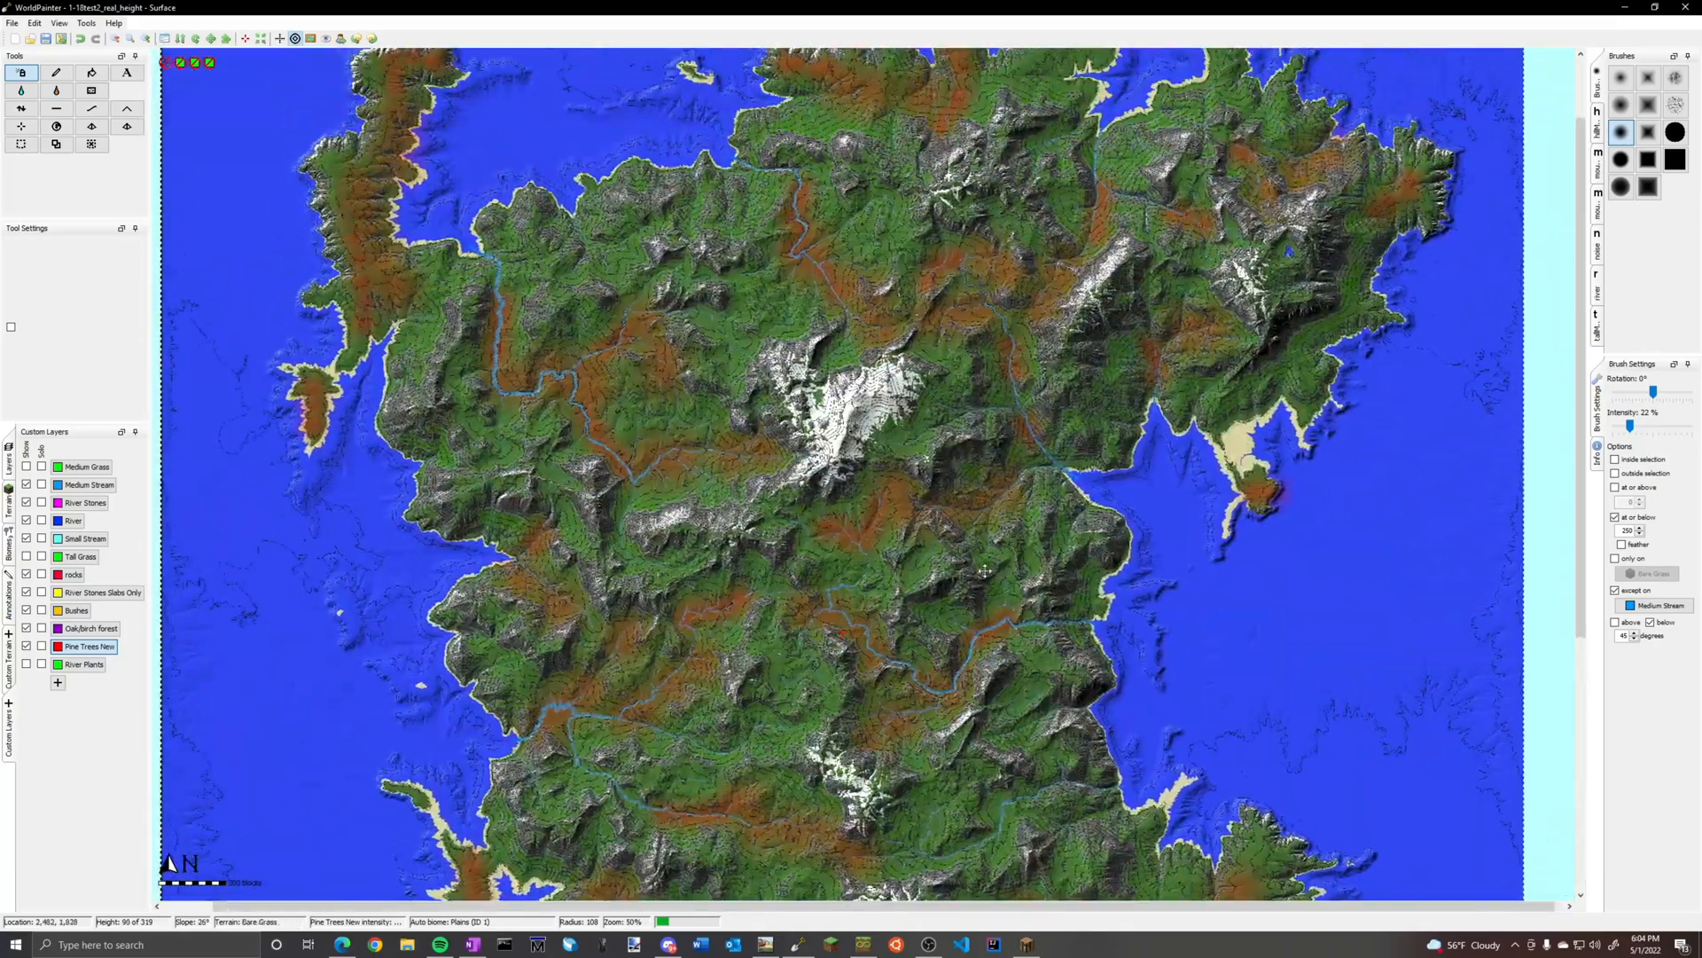
# Fill more valleys around the central and northeastern mountains with Pine Trees New, linking the existing forest patches
pyautogui.moveTo(975, 444); pyautogui.dragTo(937, 643, button='middle')
pyautogui.moveTo(1024, 280); pyautogui.dragTo(971, 280)
pyautogui.moveTo(1155, 365); pyautogui.dragTo(1155, 394)
pyautogui.moveTo(1239, 568); pyautogui.dragTo(1188, 276, button='middle')
pyautogui.moveTo(883, 773); pyautogui.dragTo(803, 450, button='middle')
pyautogui.moveTo(849, 425); pyautogui.dragTo(849, 470)
pyautogui.moveTo(804, 449); pyautogui.dragTo(864, 652, button='middle')
pyautogui.moveTo(1004, 383); pyautogui.dragTo(1001, 410)
pyautogui.moveTo(864, 652); pyautogui.dragTo(860, 452, button='middle')
pyautogui.moveTo(1011, 674); pyautogui.dragTo(1022, 718)
pyautogui.keyDown('ctrl'); pyautogui.scroll(-1, 851, 481); pyautogui.keyUp('ctrl')
pyautogui.keyDown('ctrl'); pyautogui.scroll(1, 907, 178); pyautogui.keyUp('ctrl')
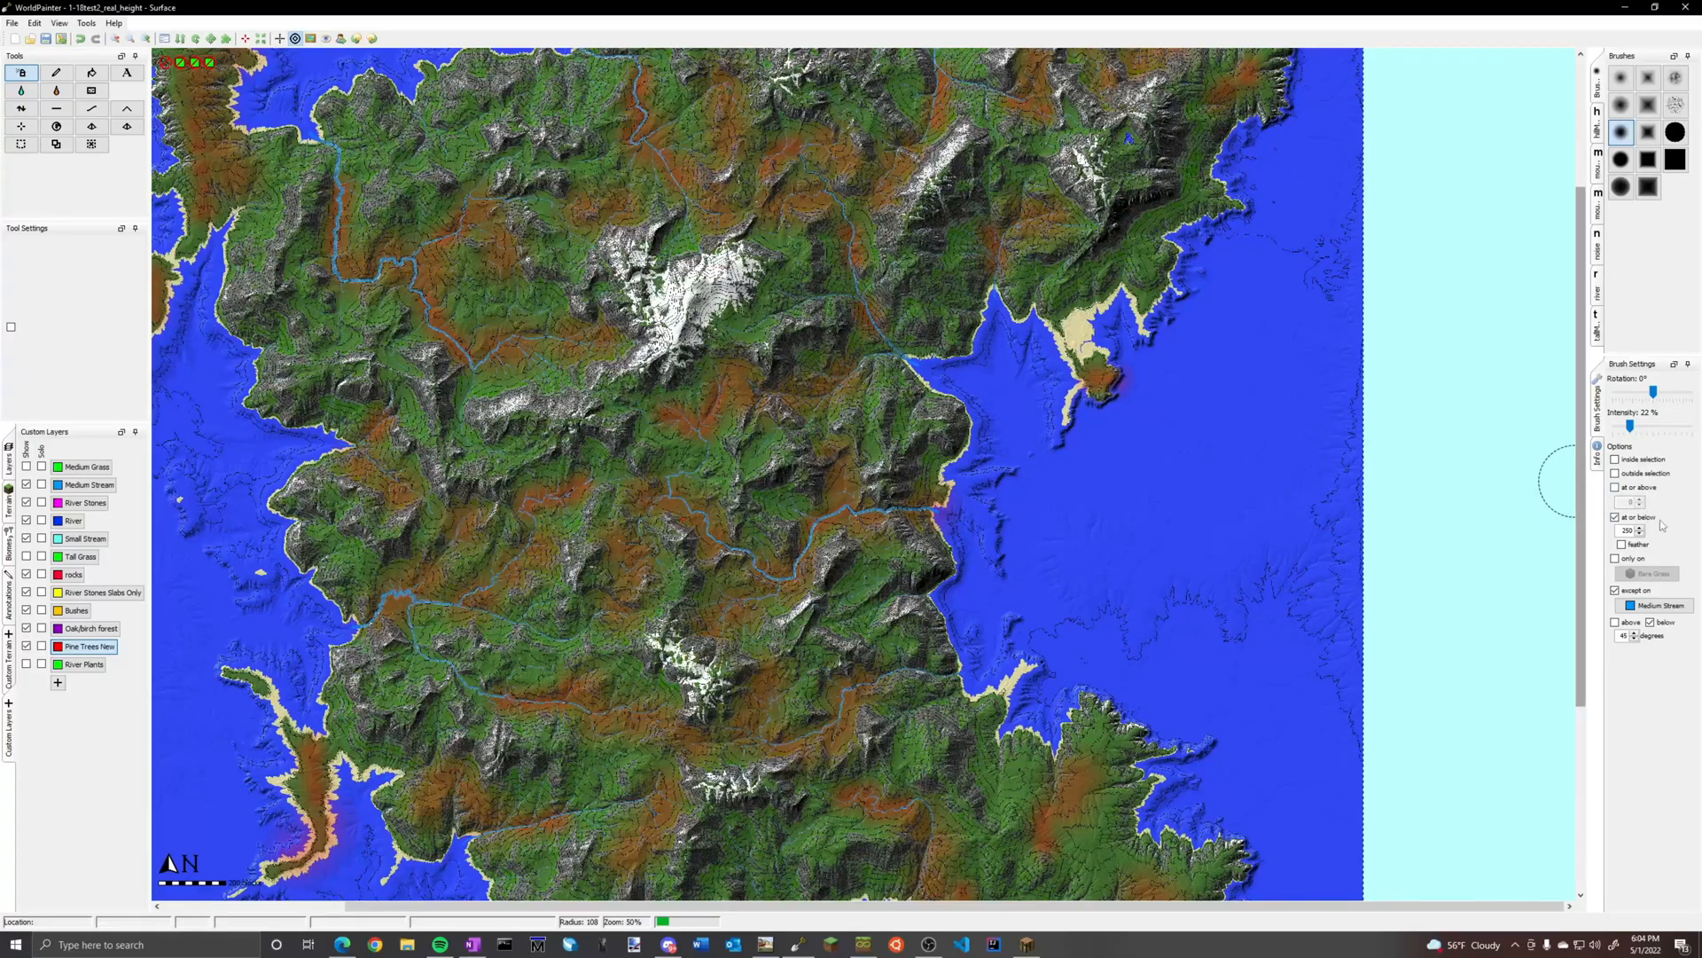
# Lower the brush intensity to 15% and spread sparse Pine Trees New cover over the remaining green areas of the island
pyautogui.click(1629, 427)
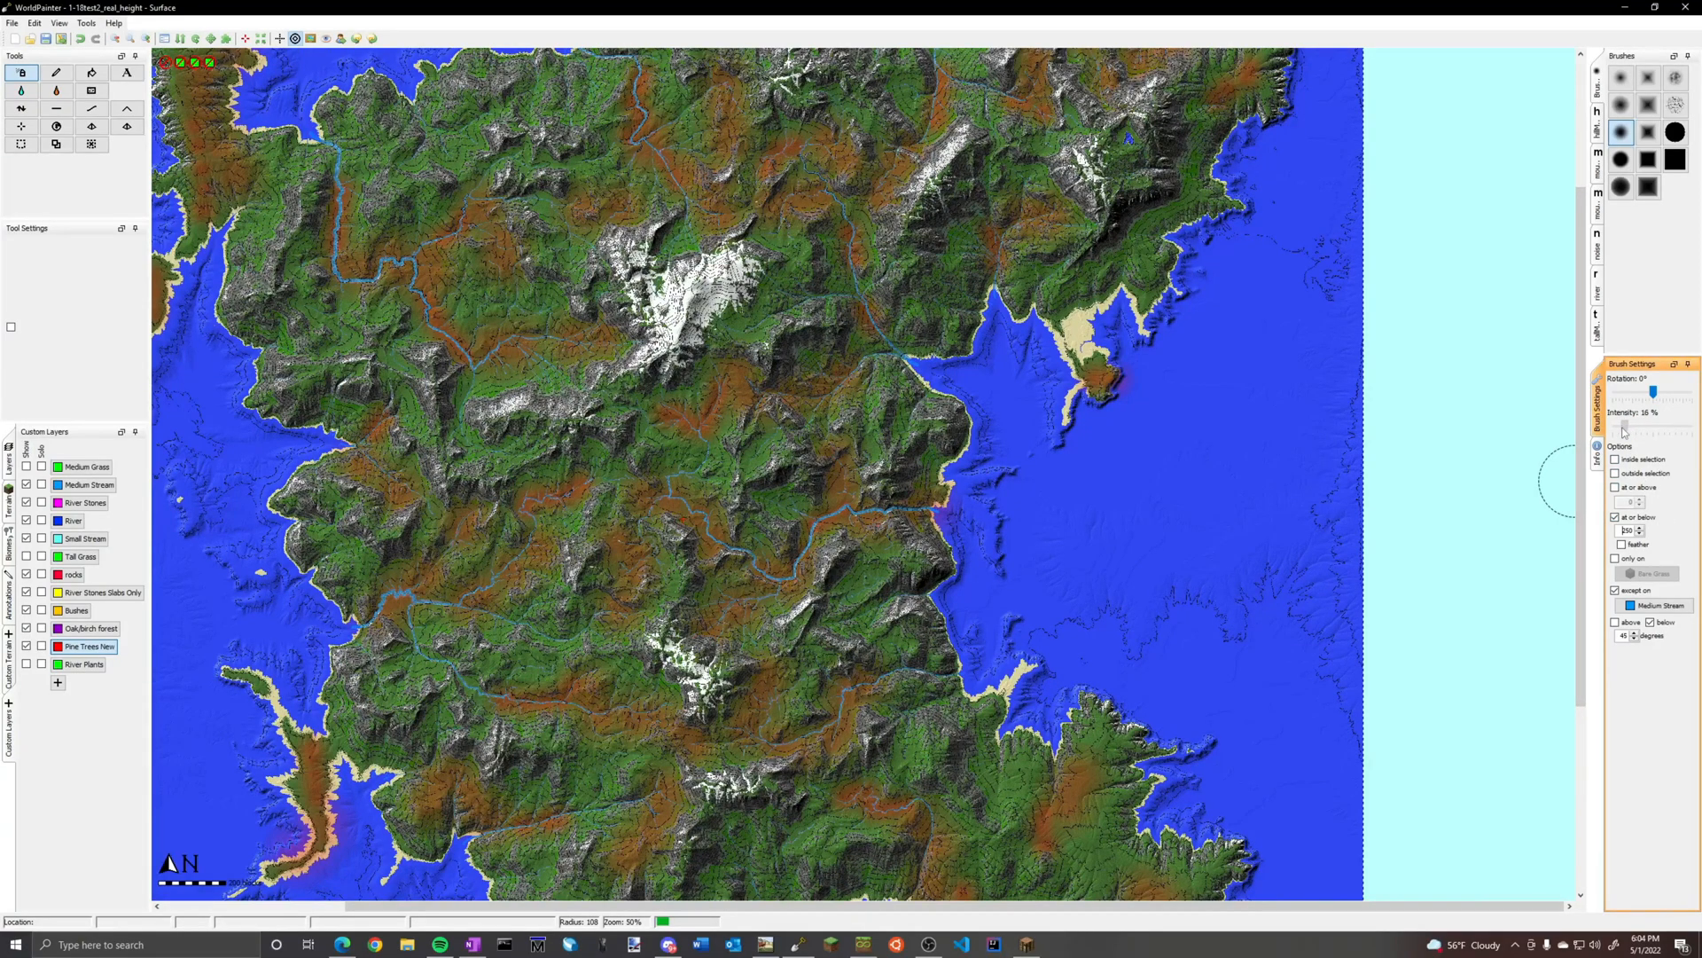
pyautogui.moveTo(1620, 430); pyautogui.dragTo(1623, 431)
pyautogui.moveTo(909, 479)
pyautogui.mouseDown(button='middle')
pyautogui.moveTo(1091, 588)
pyautogui.moveTo(1357, 650)
pyautogui.mouseUp(button='middle')
pyautogui.keyDown('ctrl'); pyautogui.scroll(1, 871, 466); pyautogui.keyUp('ctrl')
pyautogui.moveTo(656, 479); pyautogui.dragTo(816, 568)
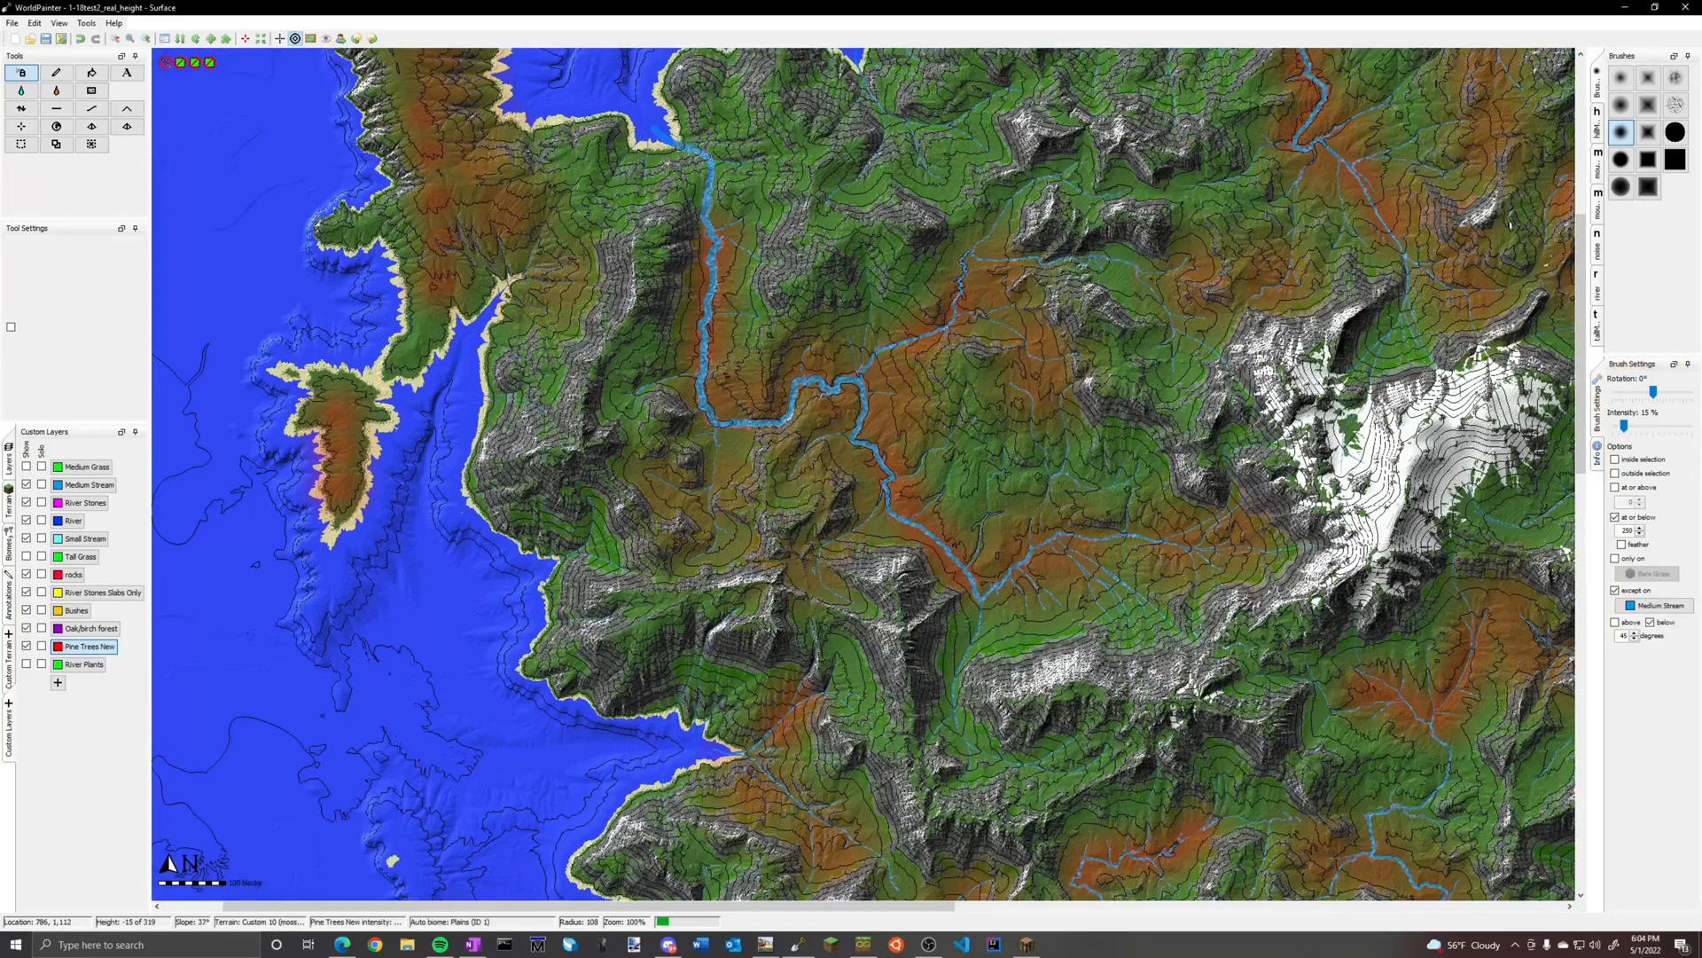
pyautogui.moveTo(710, 195); pyautogui.dragTo(780, 654, button='middle')
pyautogui.moveTo(390, 656); pyautogui.dragTo(514, 213)
pyautogui.moveTo(1161, 550); pyautogui.dragTo(1454, 359)
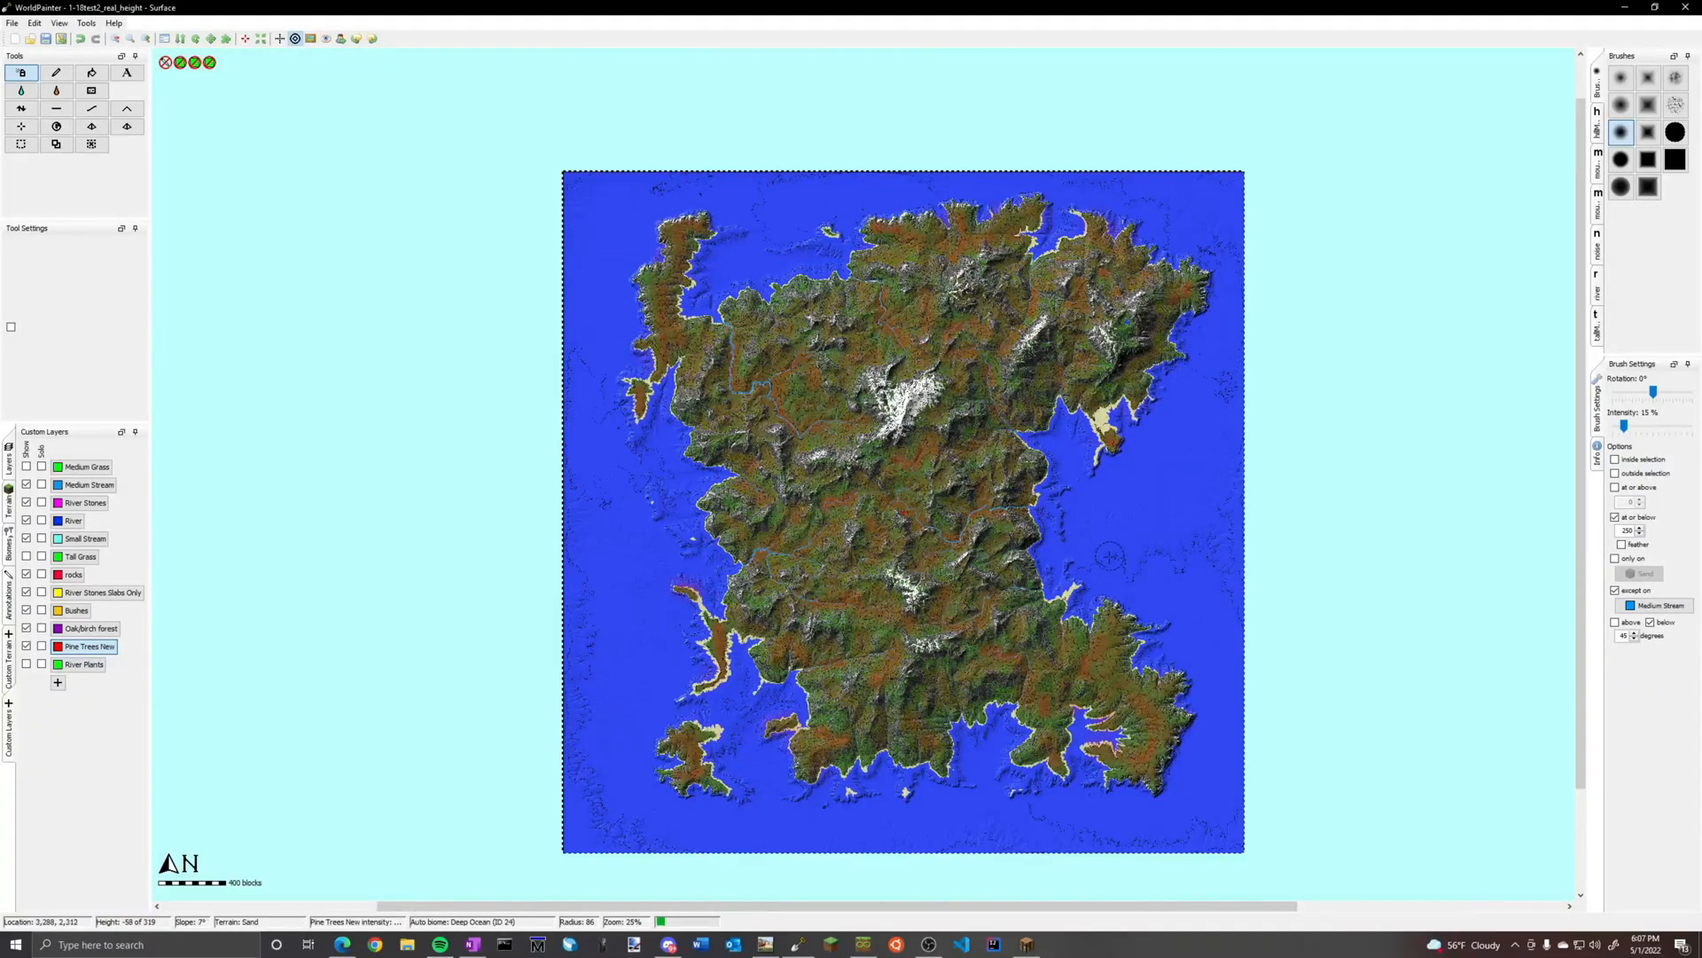
pyautogui.moveTo(1046, 570); pyautogui.dragTo(882, 565, button='middle')
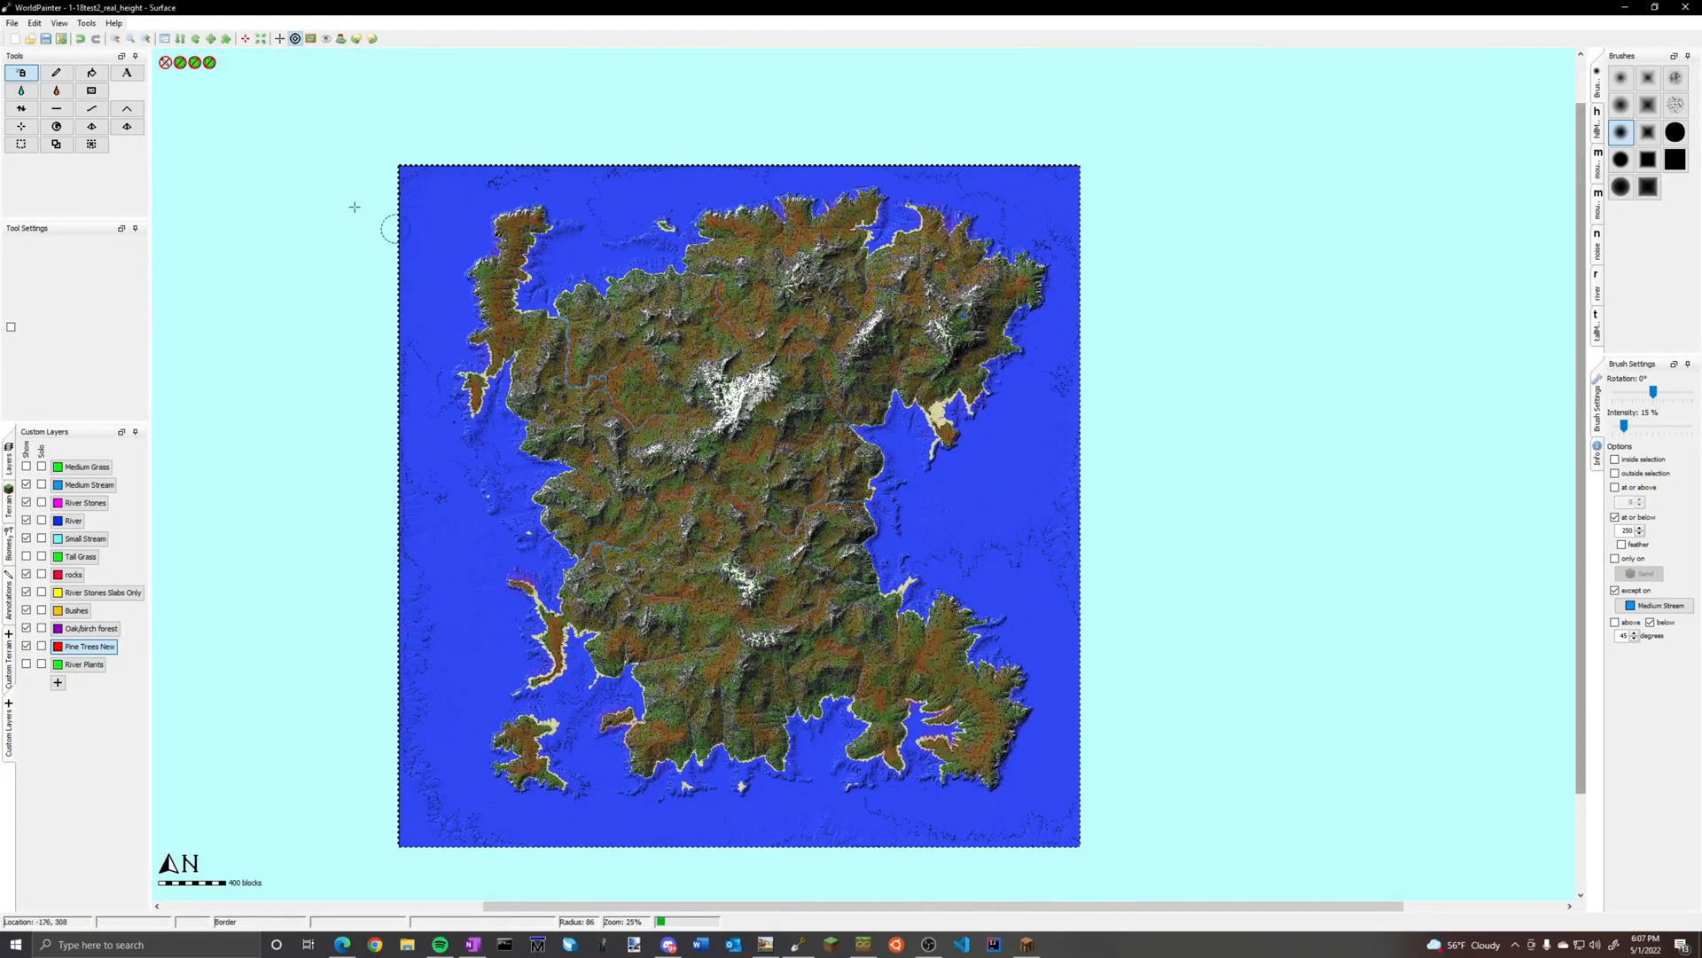
# Clear Pine Trees New from the beaches using the Pencil with a large square brush limited to Sand, and switch off all brush limits
pyautogui.click(55, 79)
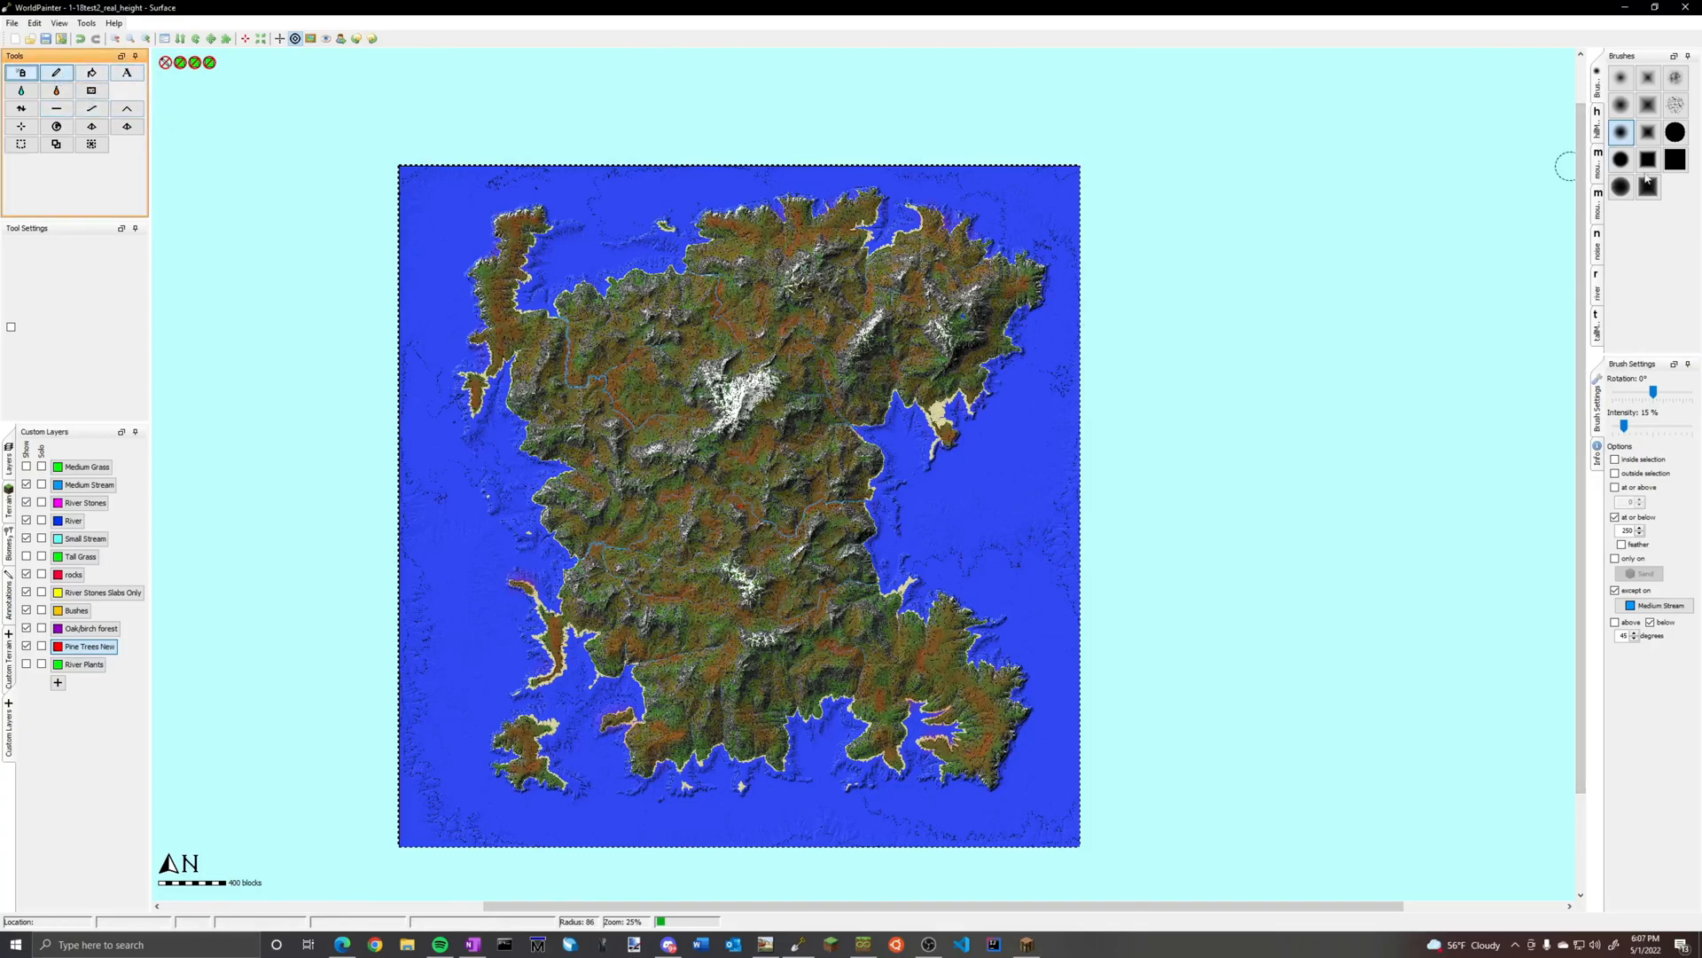
pyautogui.click(1673, 165)
pyautogui.scroll(-20, 700, 539)
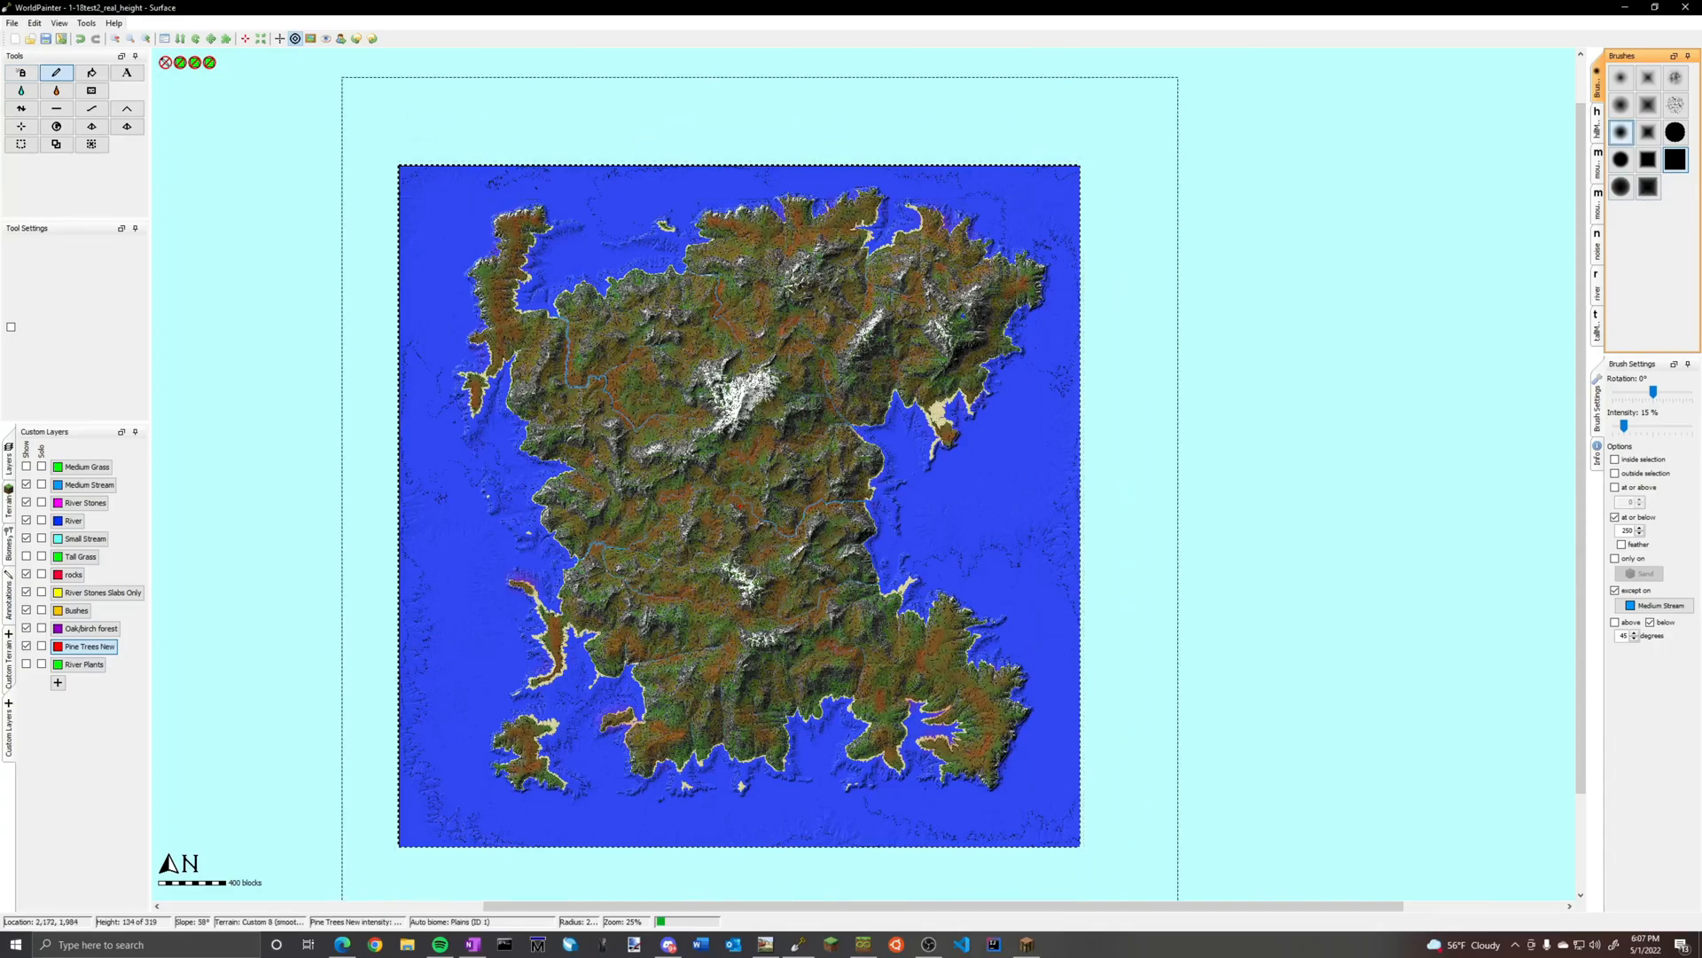
pyautogui.click(1615, 559)
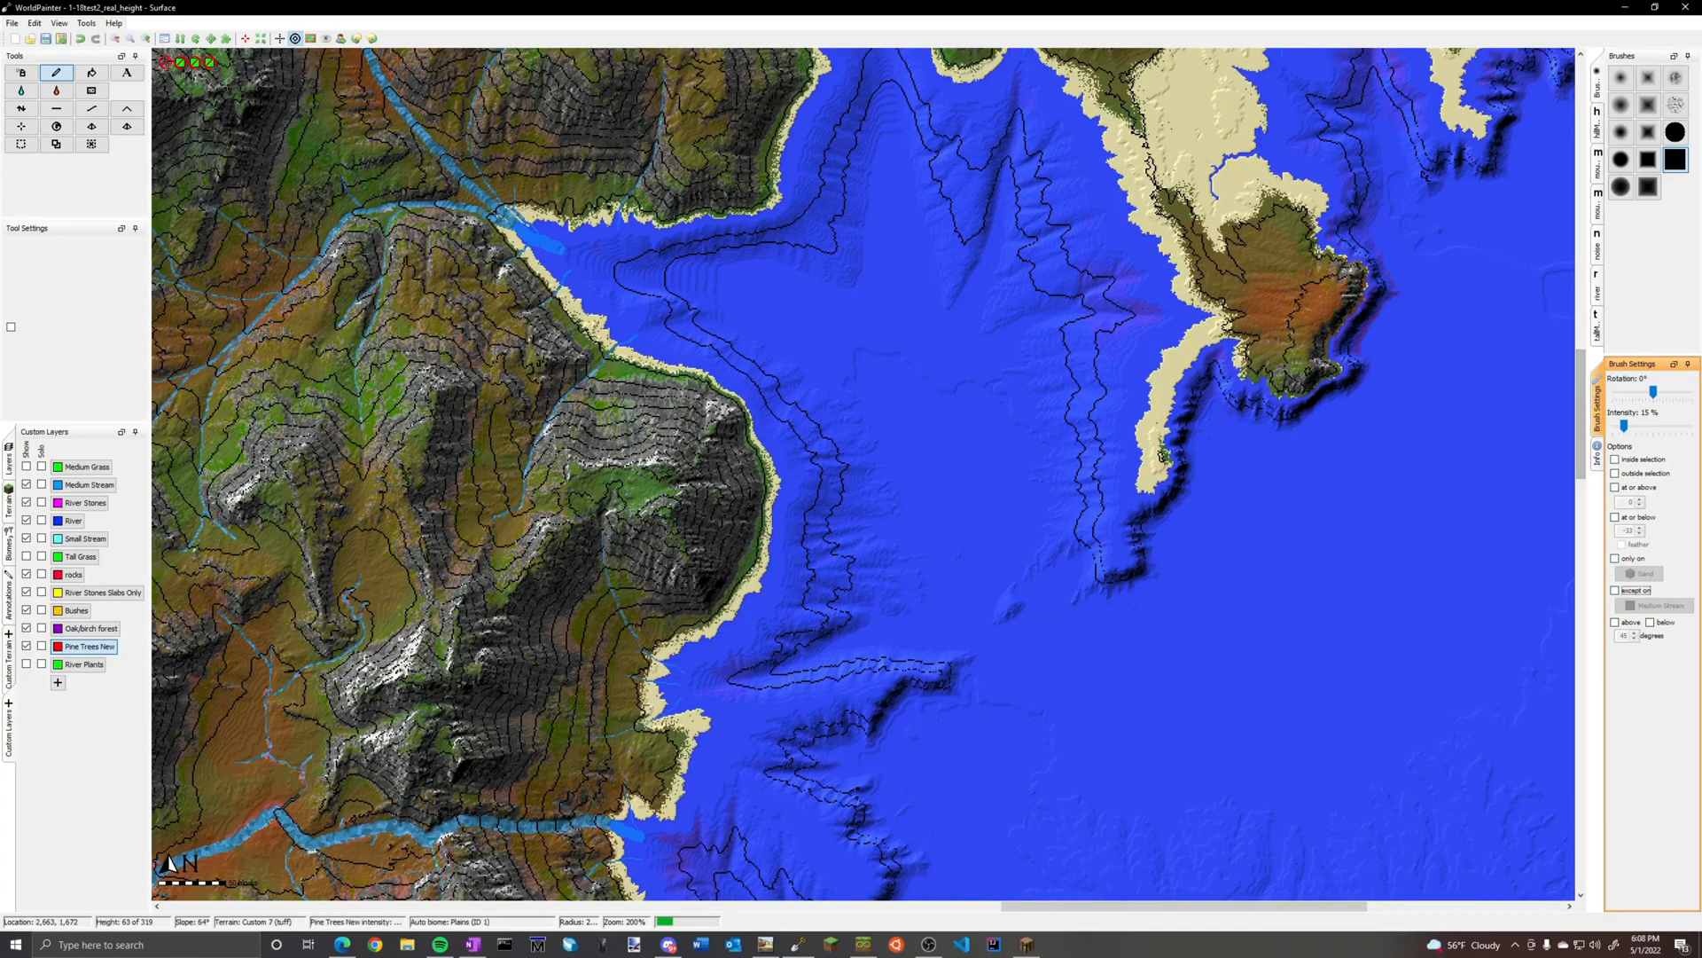
pyautogui.keyDown('ctrl'); pyautogui.scroll(-3, 434, 373); pyautogui.keyUp('ctrl')
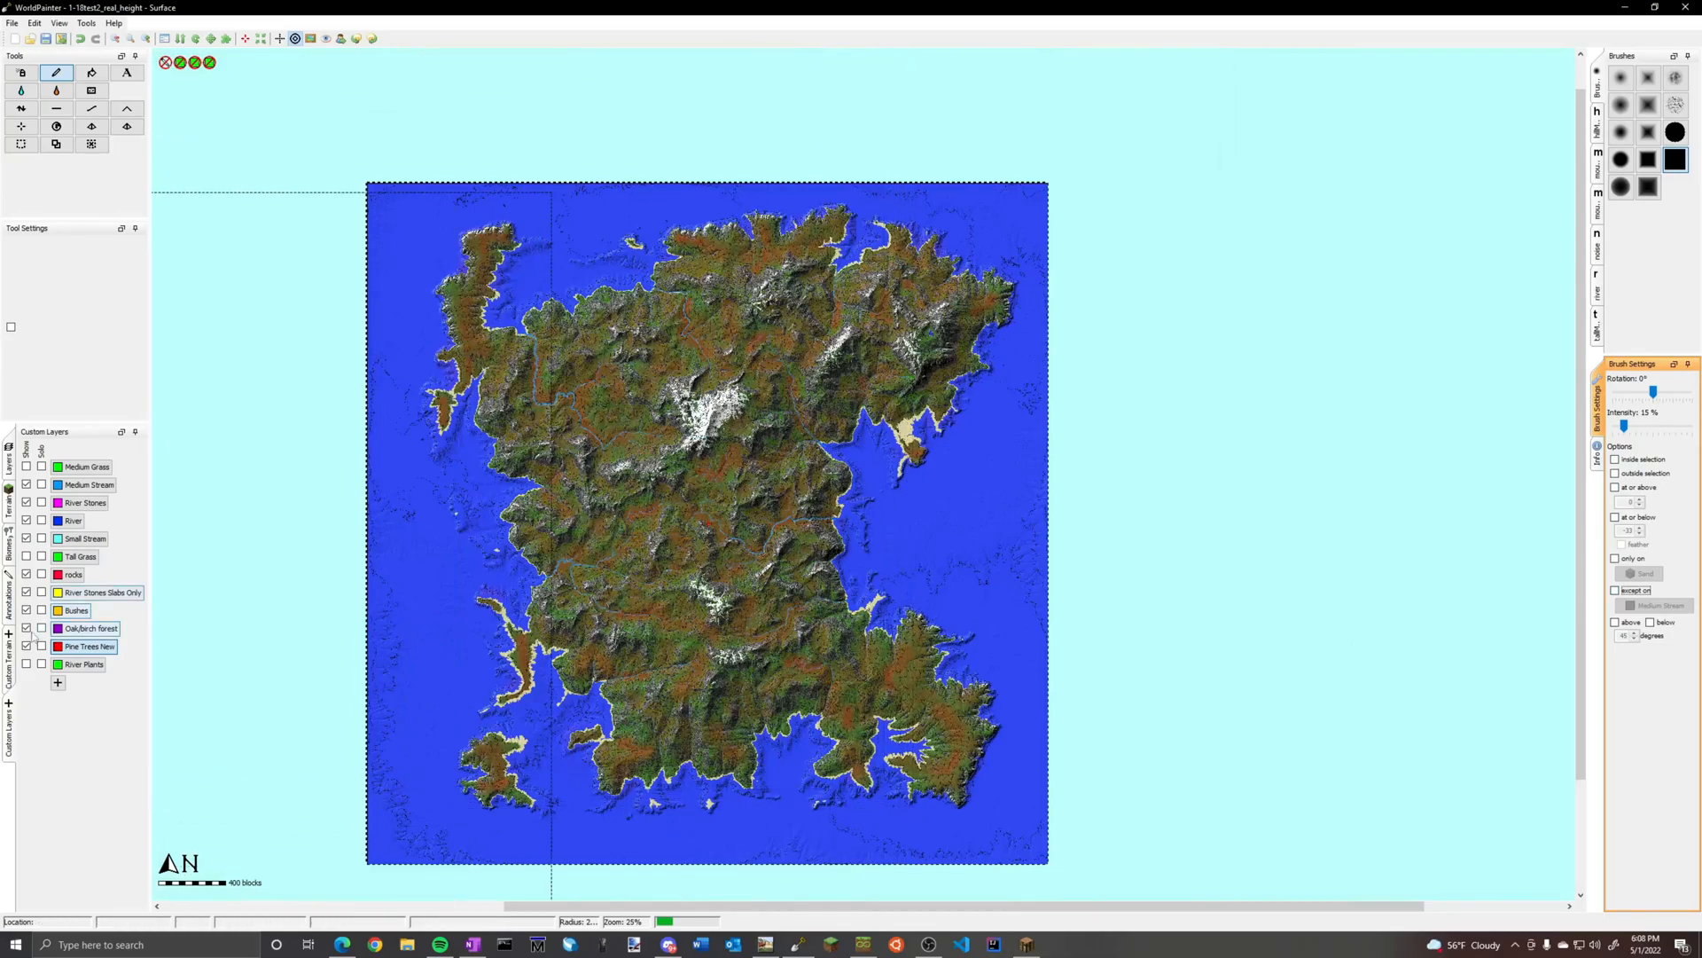
# Hide the Pine Trees New layer on the map and make the rocks layer active
pyautogui.click(27, 646)
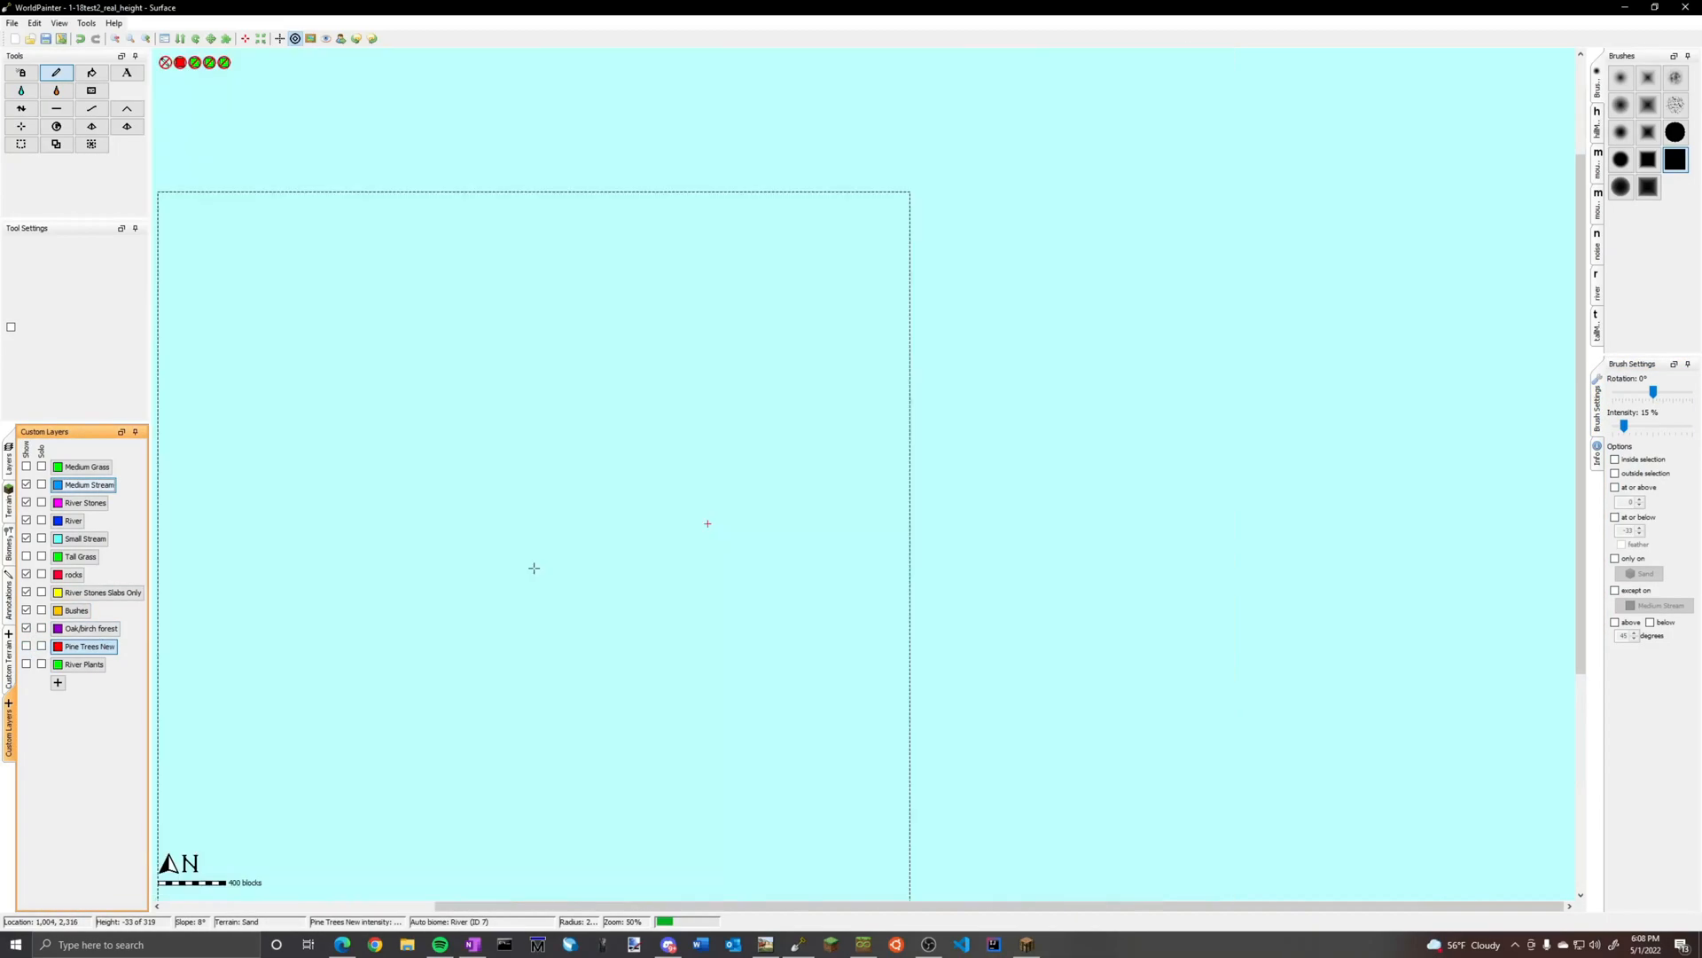
pyautogui.click(74, 575)
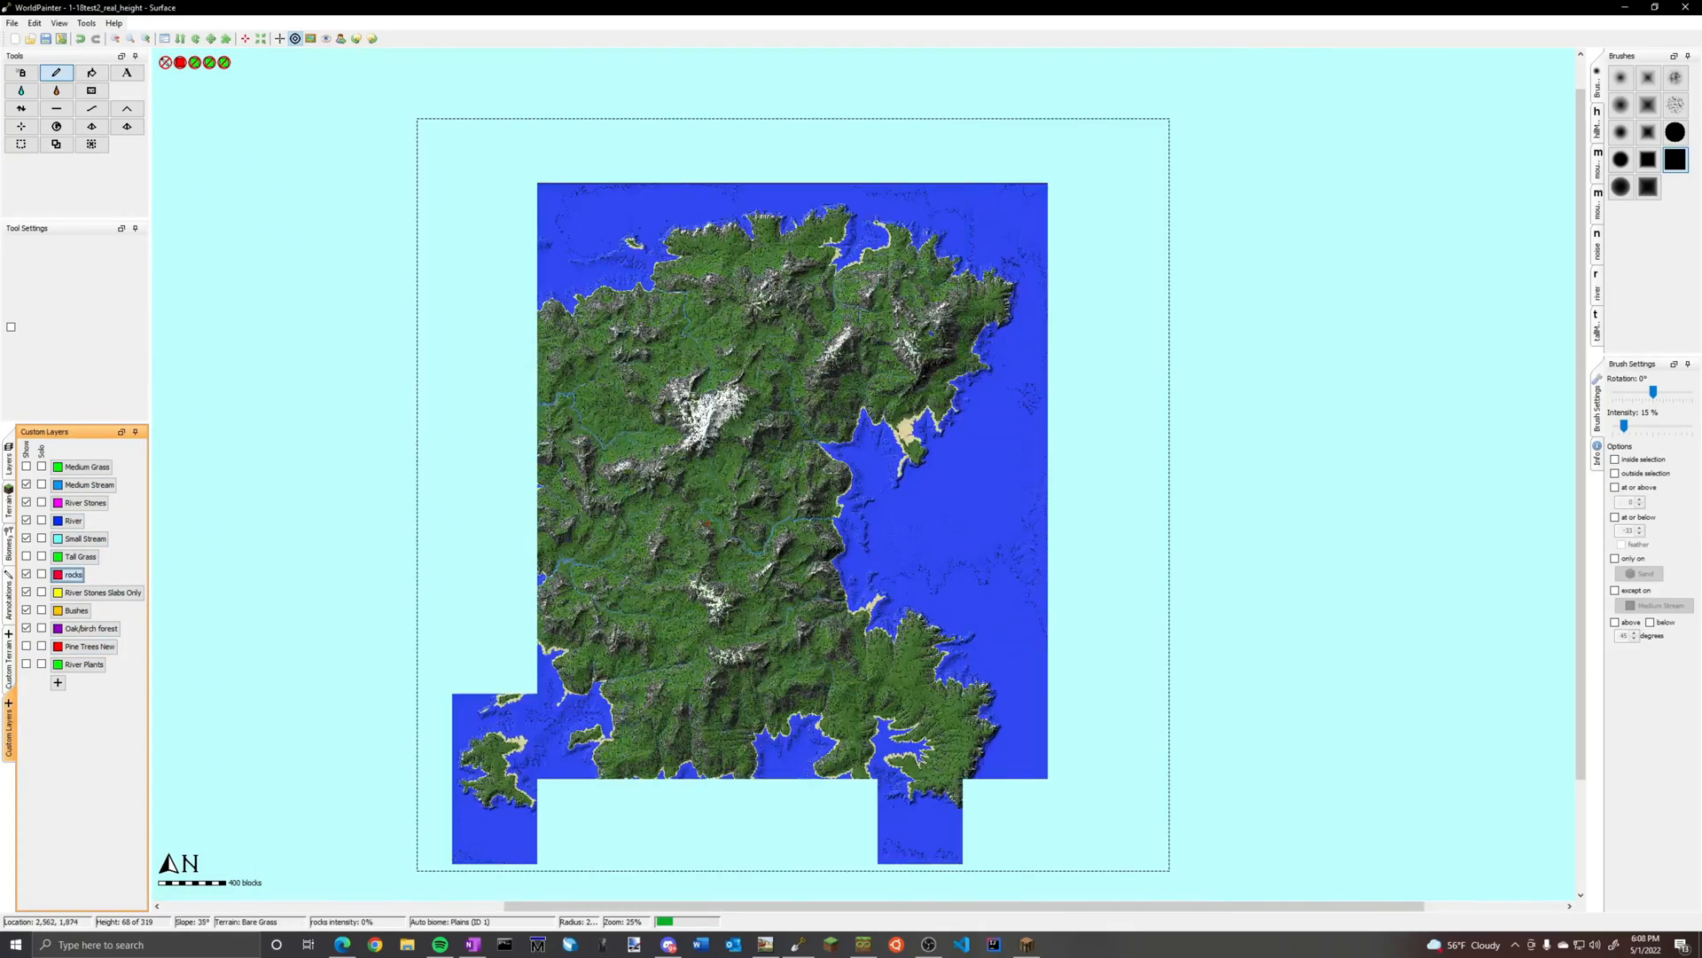
pyautogui.moveTo(596, 498); pyautogui.dragTo(764, 457, button='middle')
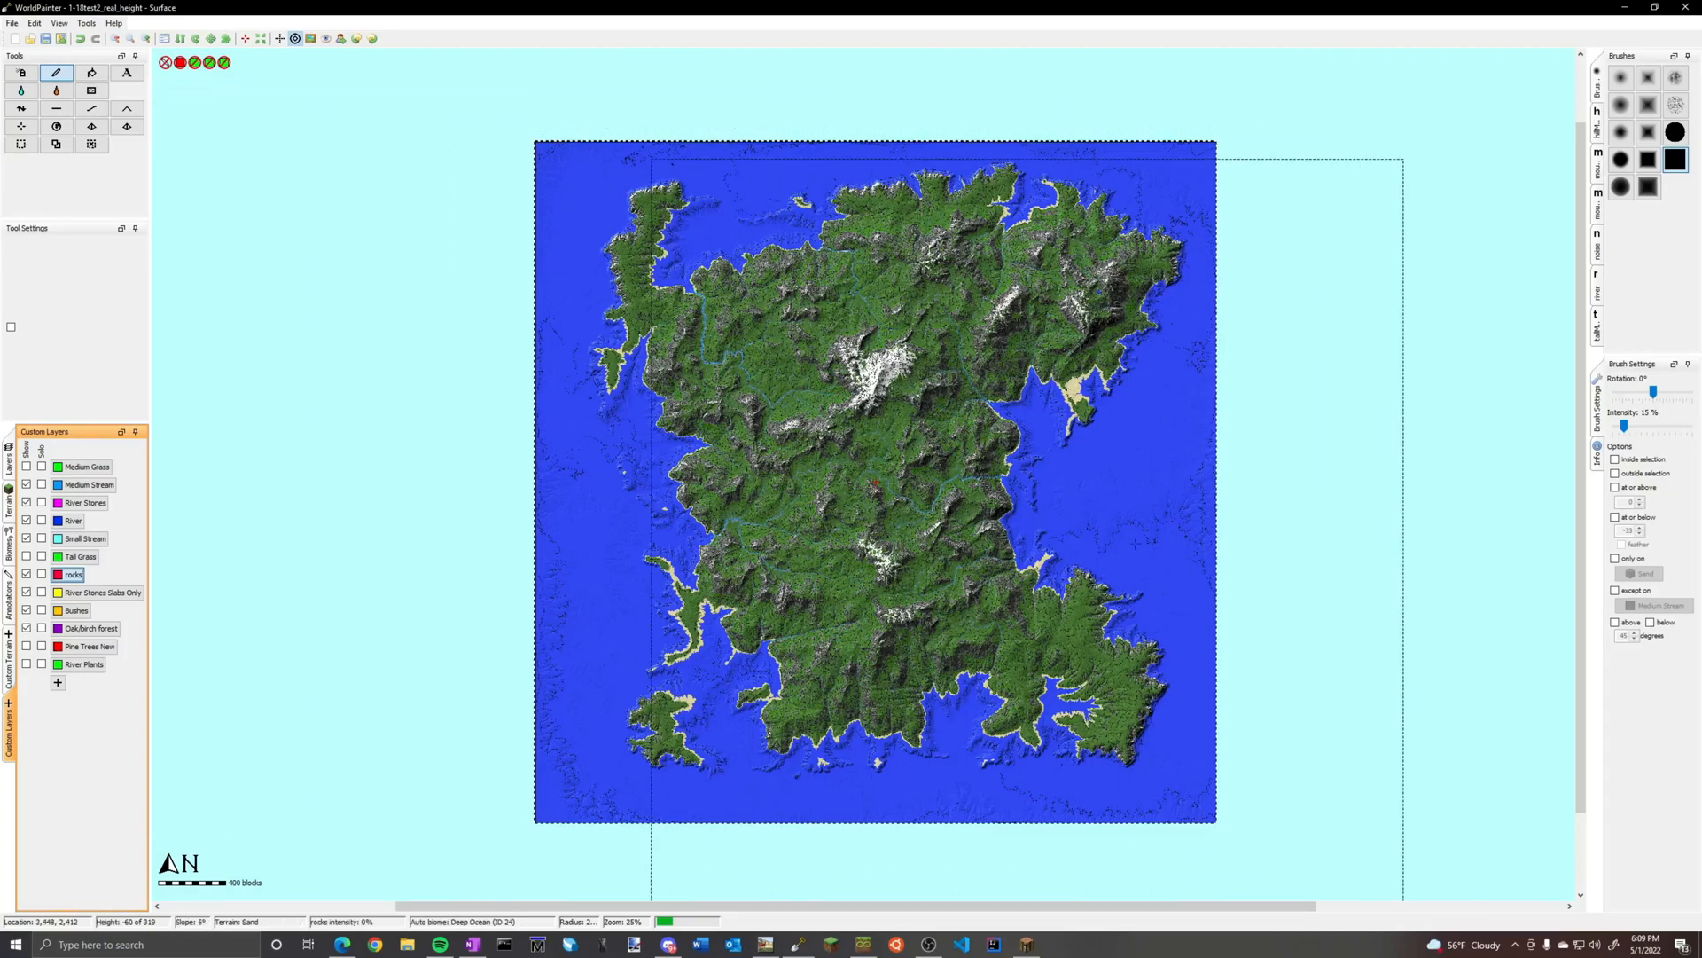
# Set the brush intensity to 8% and restrict painting to Bare Grass terrain
pyautogui.click(1624, 428)
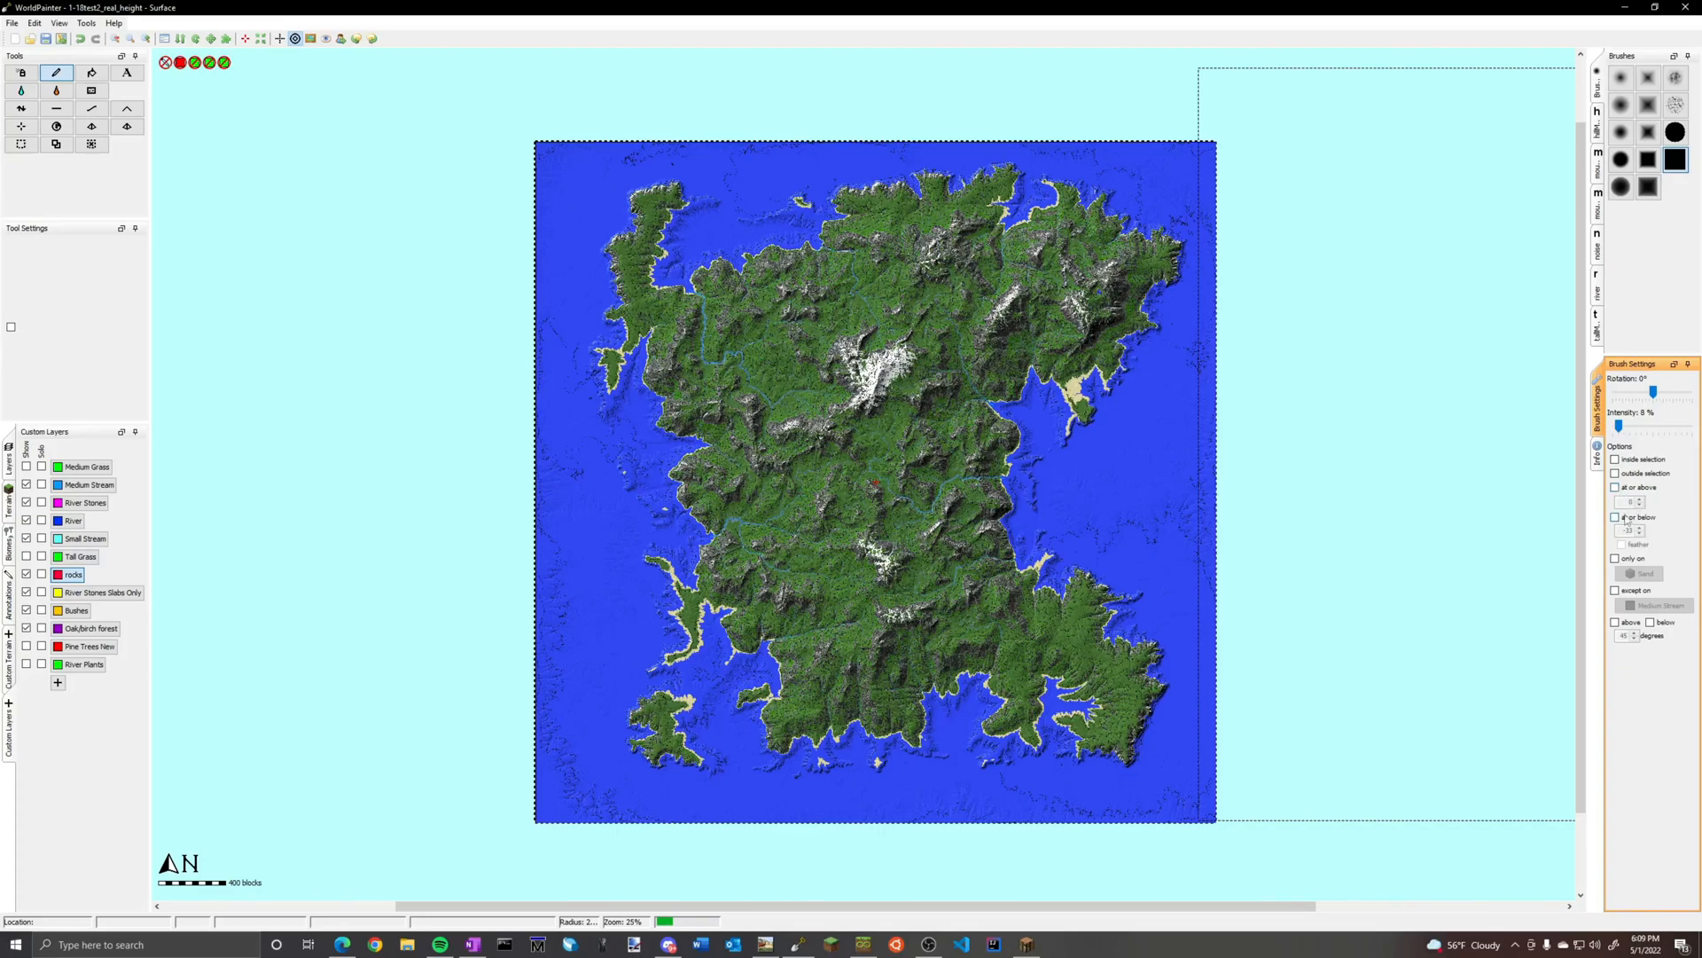
pyautogui.click(1616, 558)
pyautogui.click(1644, 573)
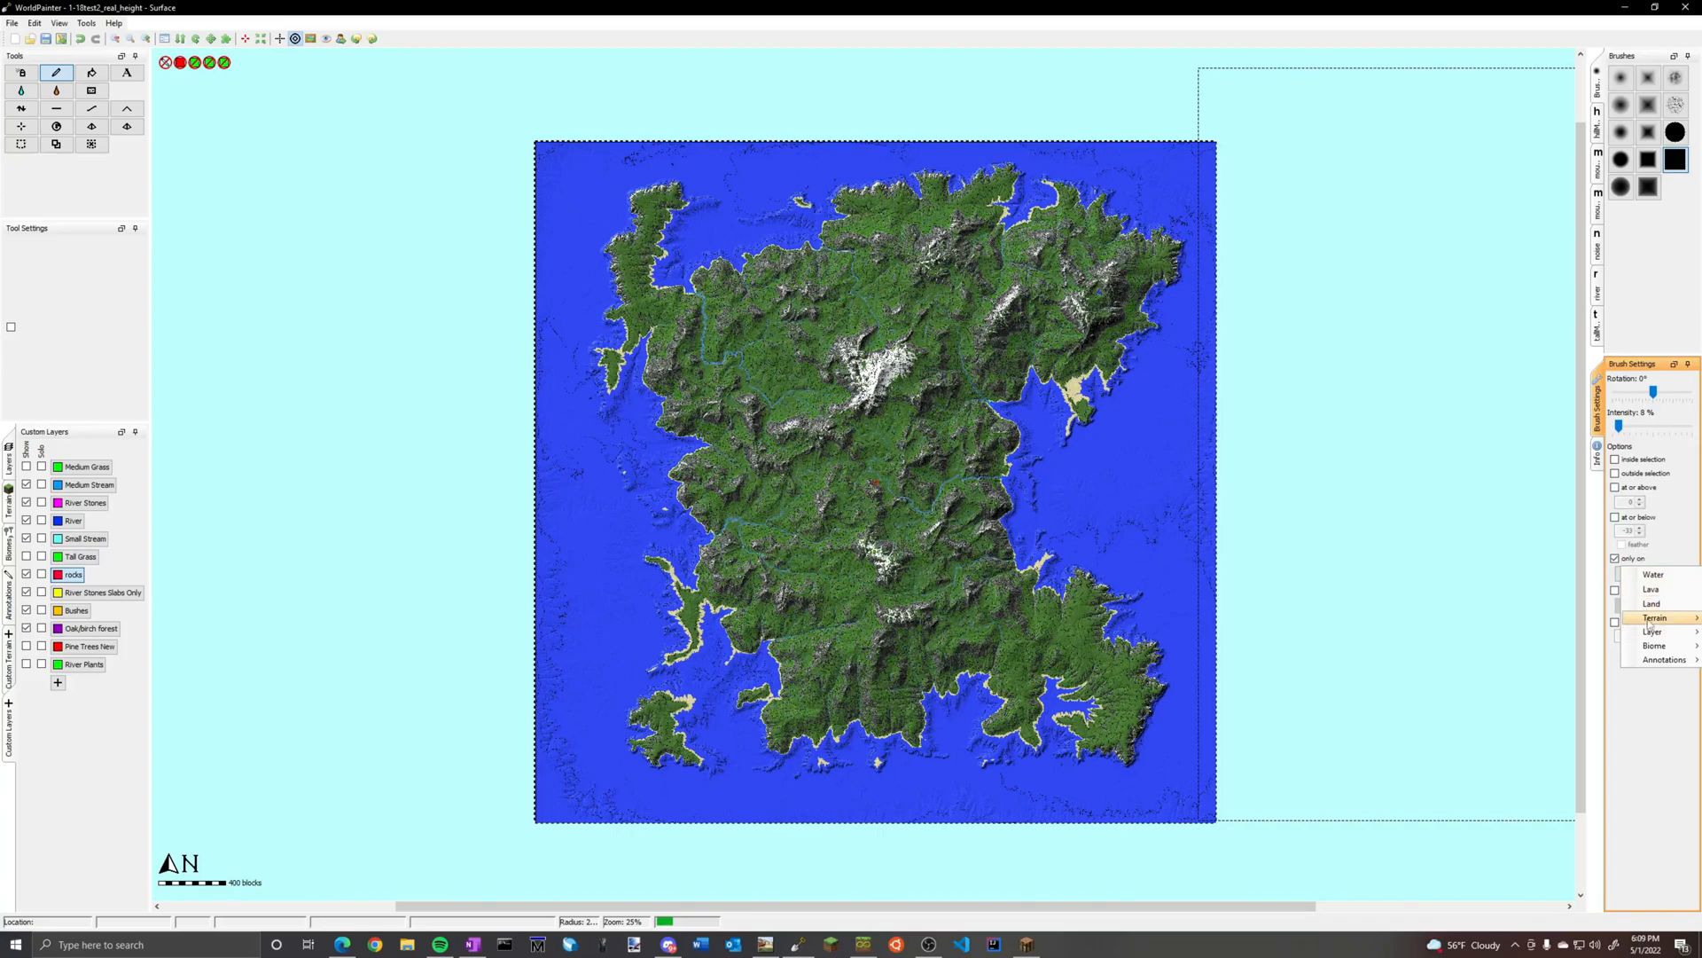
pyautogui.moveTo(1657, 618)
pyautogui.click(1508, 282)
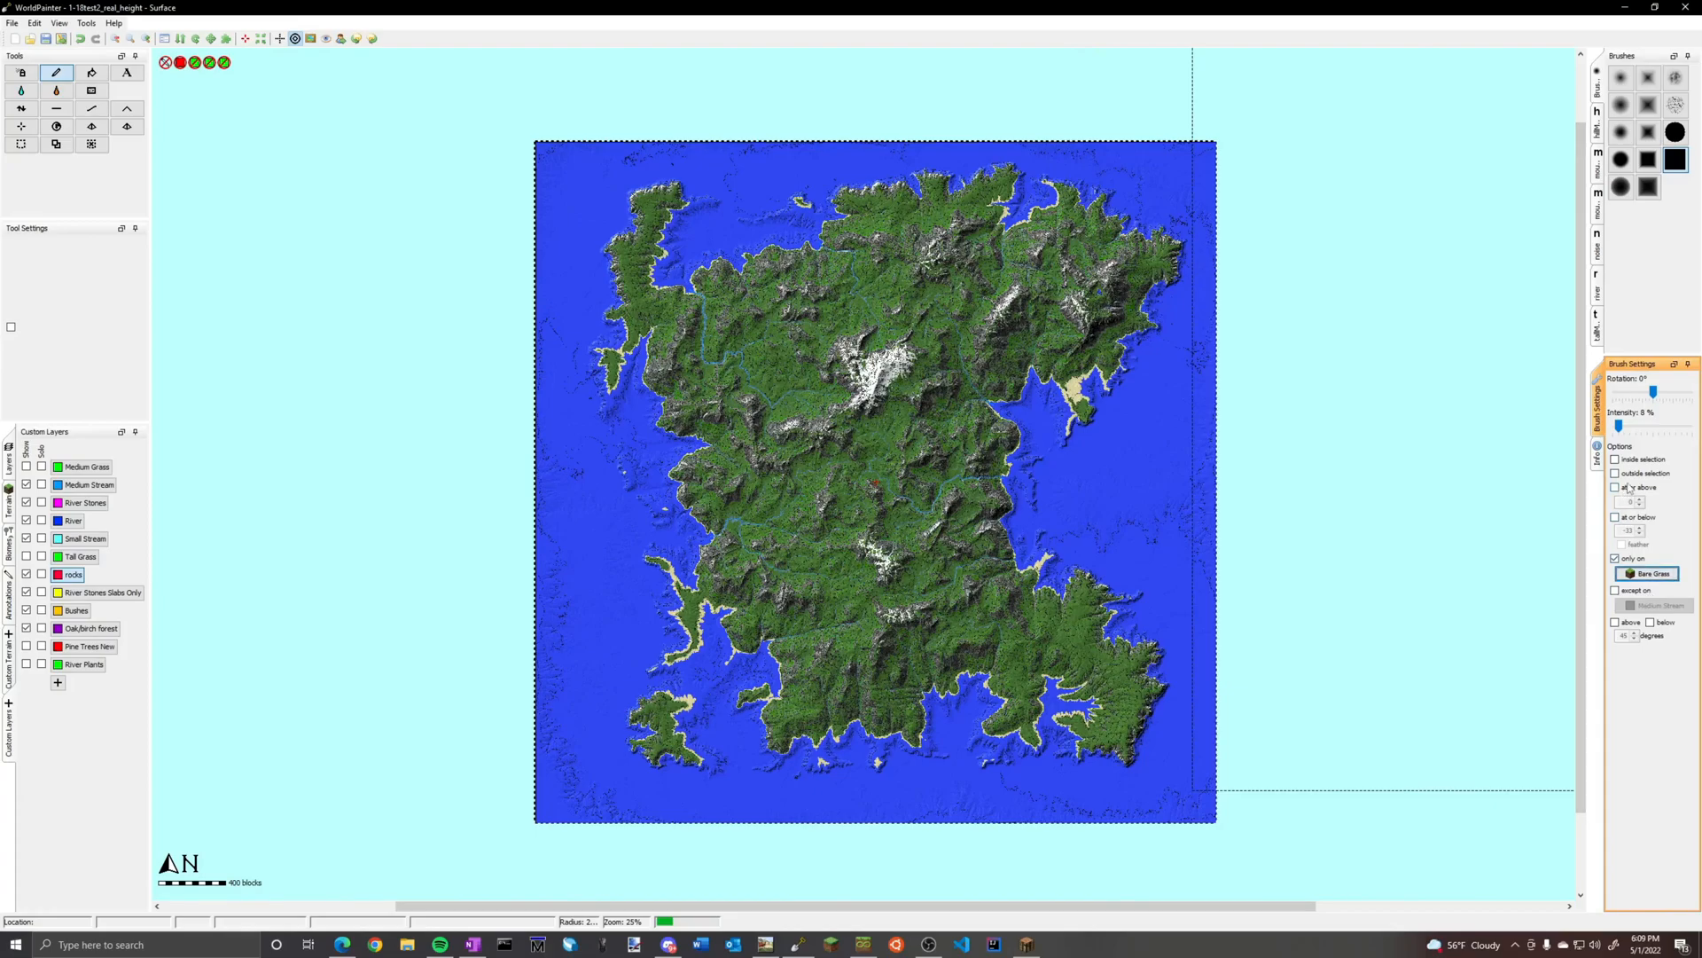
# Limit the brush to slopes below 25 degrees, exclude Medium Stream, and spray the rocks layer over the whole island
pyautogui.click(1649, 623)
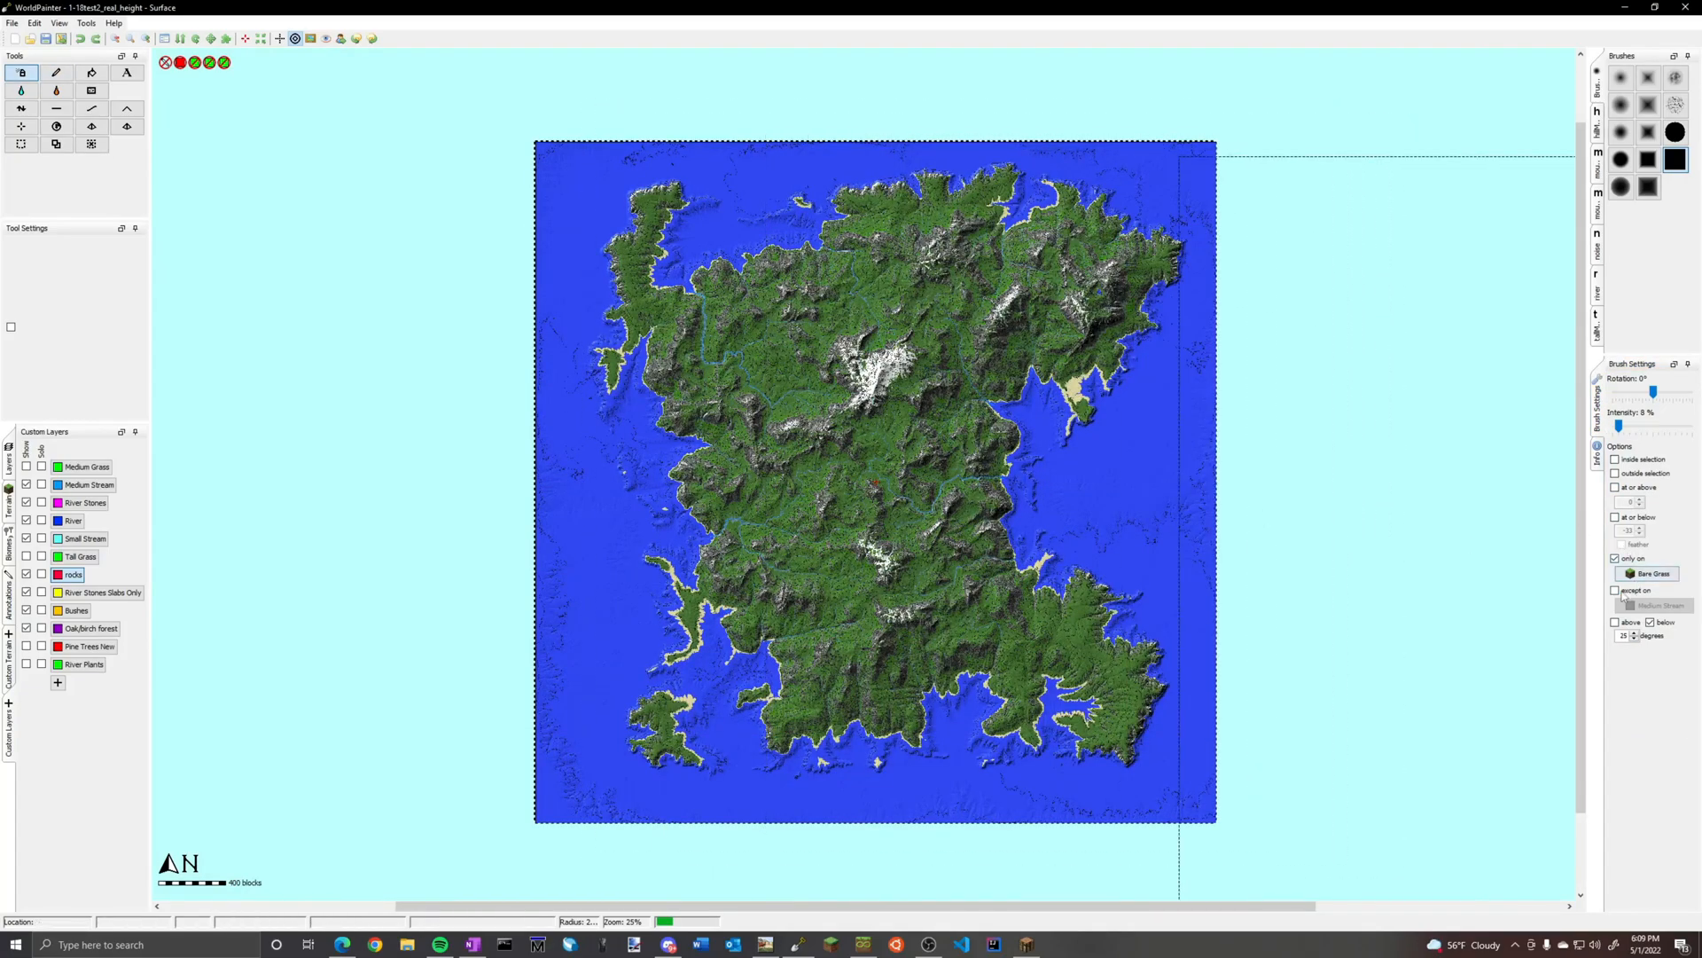
pyautogui.click(1614, 591)
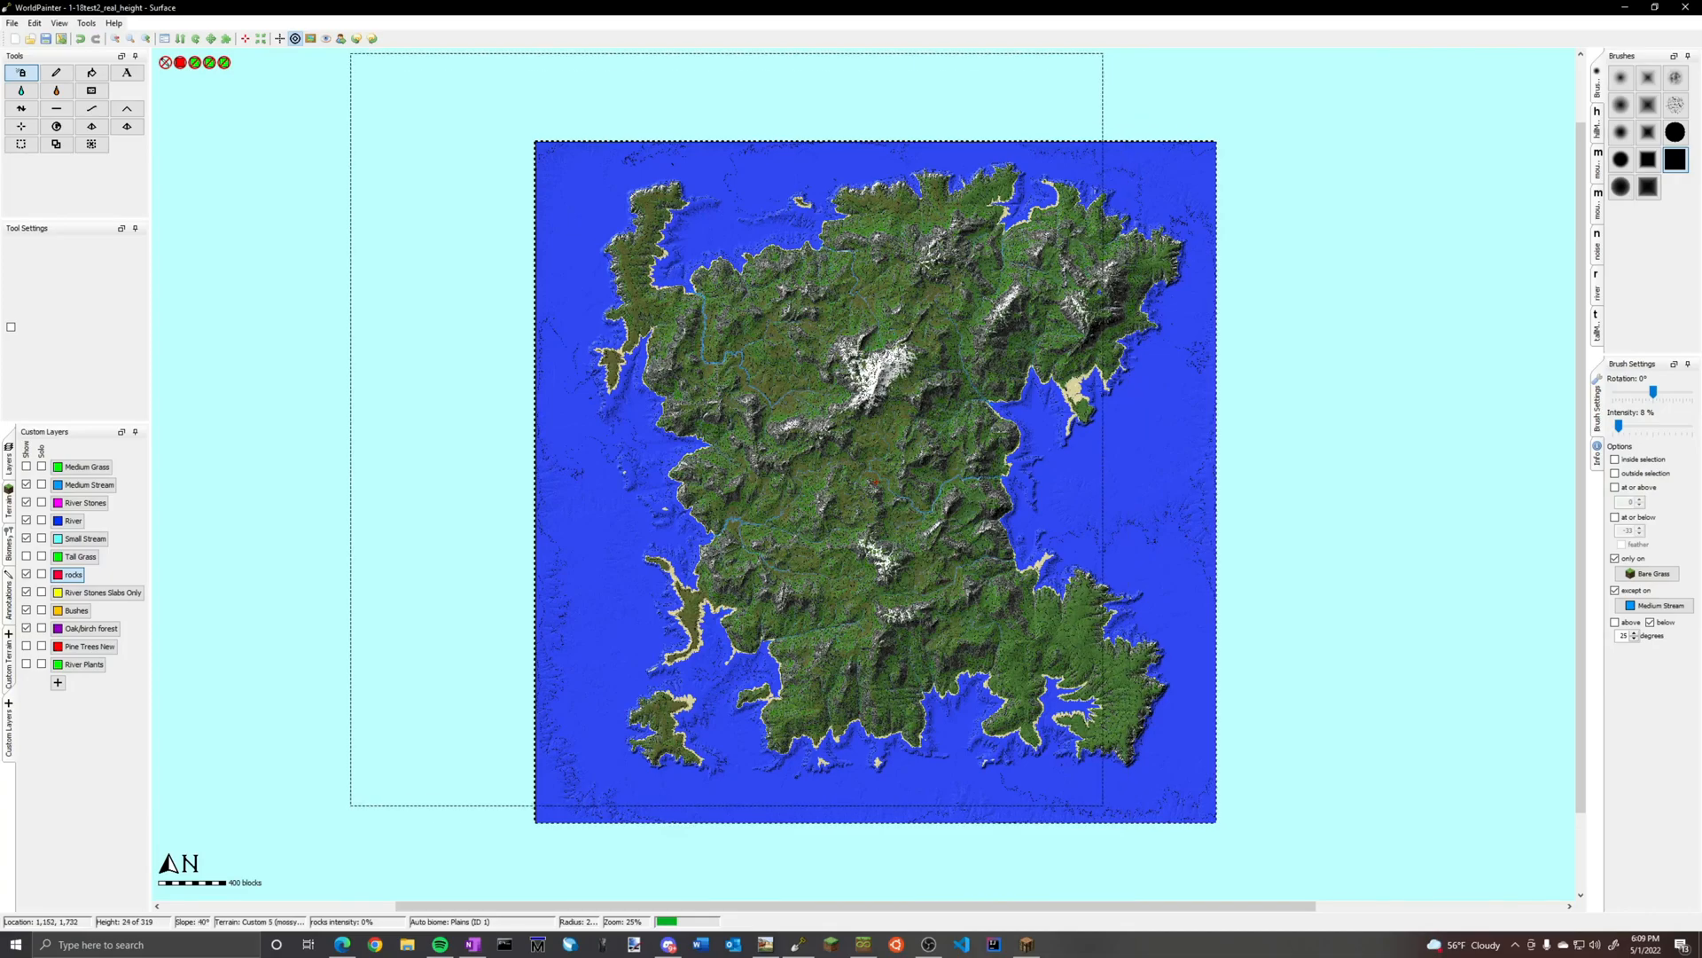
pyautogui.scroll(1, 613, 329)
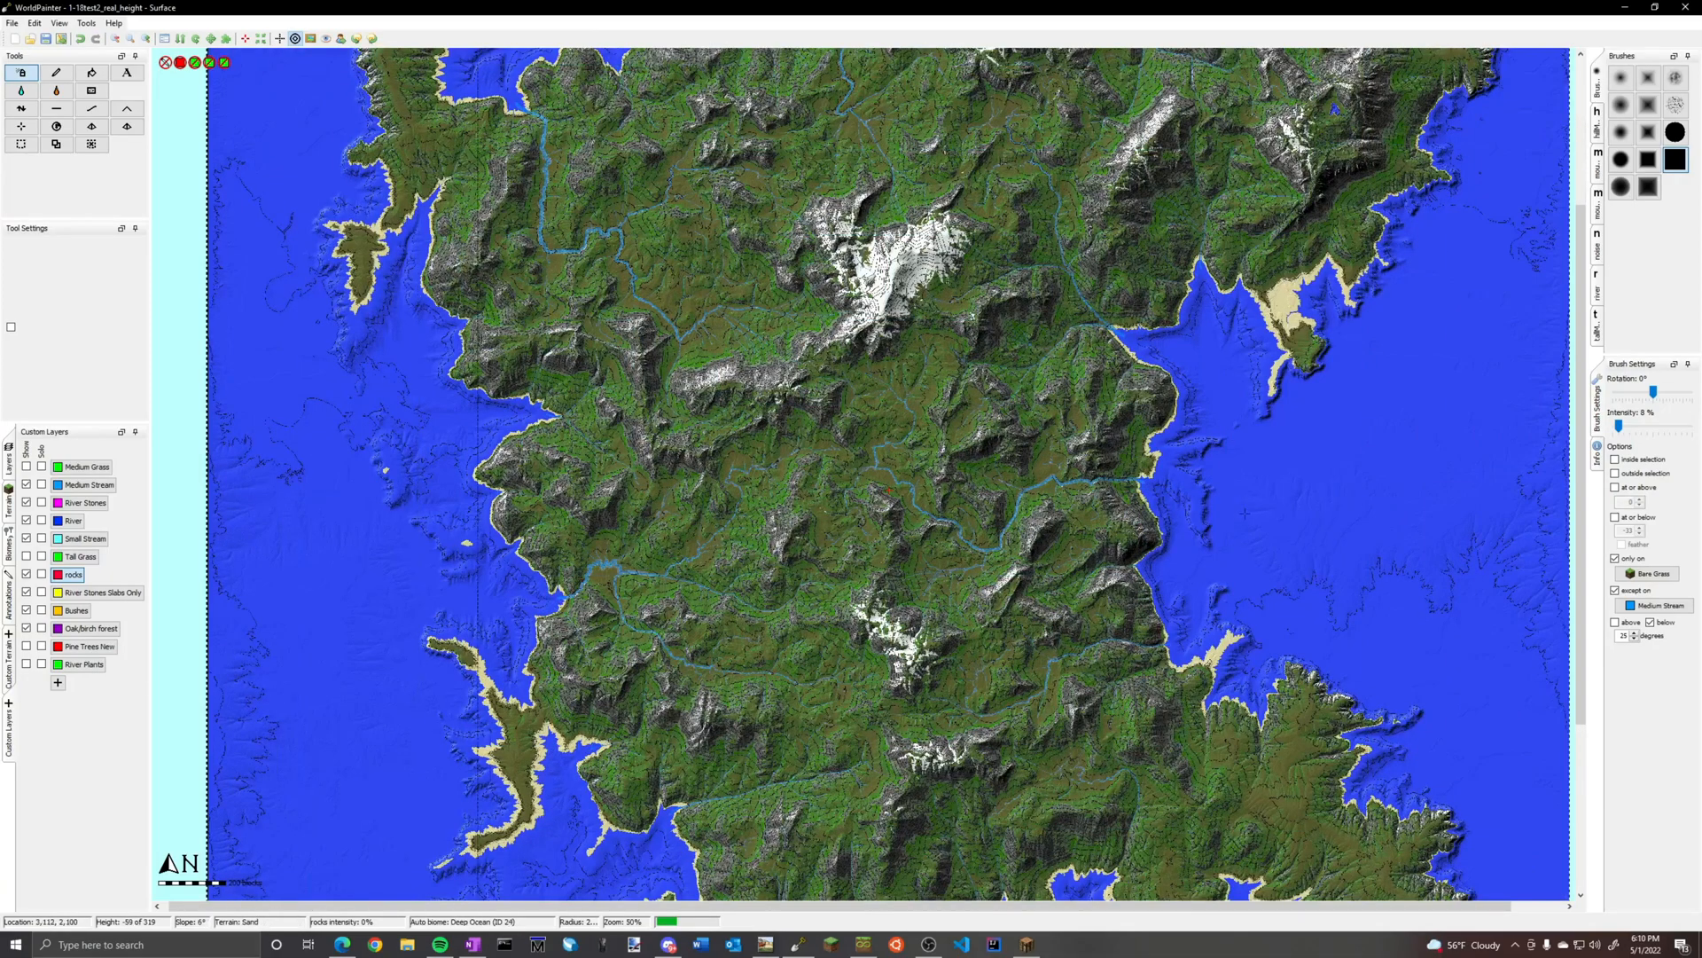
# Hide the rocks, Small Stream and River layers on the map
pyautogui.scroll(1, 888, 488)
pyautogui.moveTo(1423, 514); pyautogui.dragTo(507, 681, button='middle')
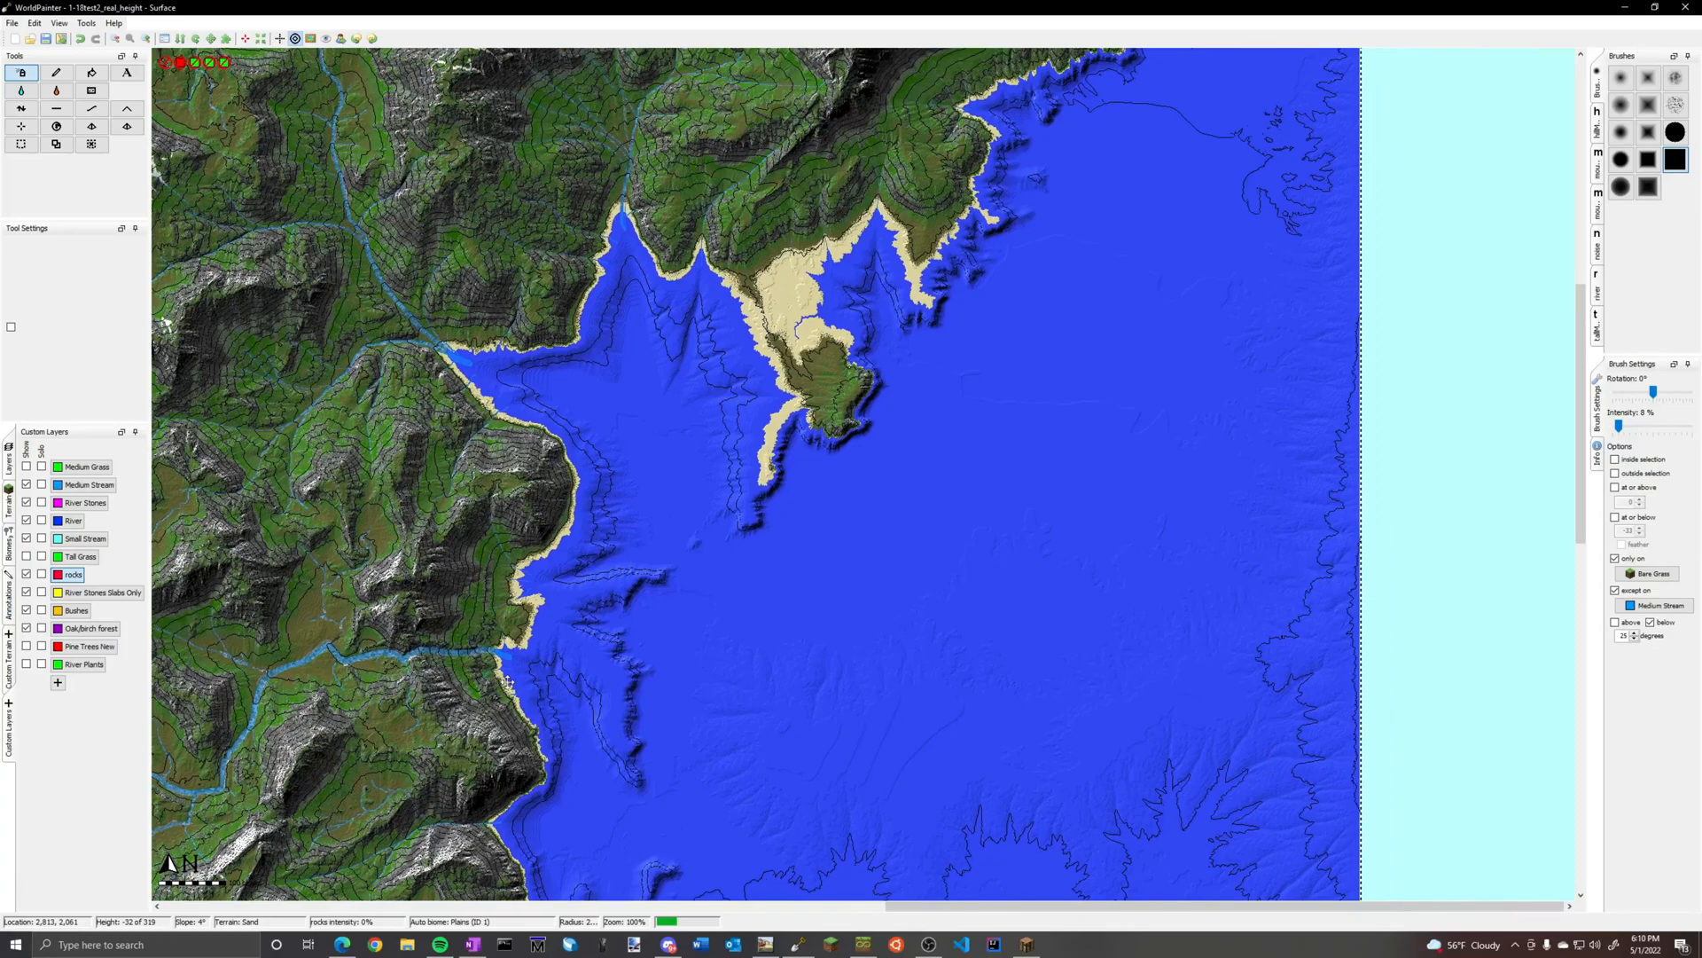
pyautogui.scroll(1, 858, 475)
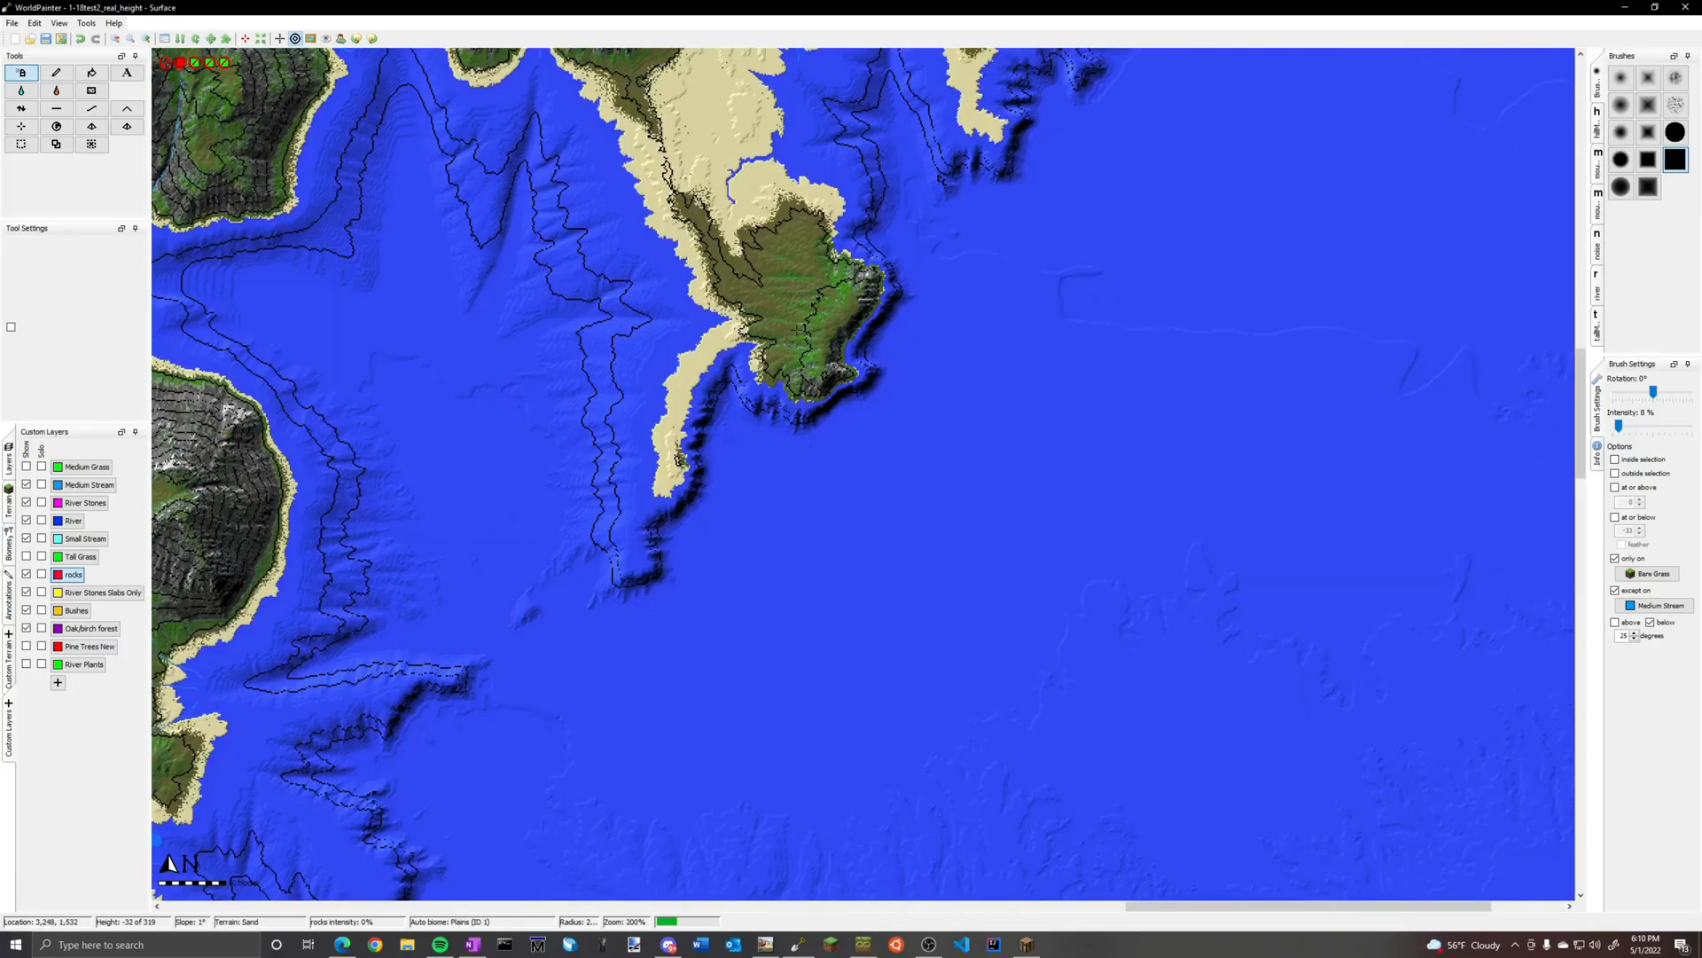
pyautogui.scroll(-4, 538, 517)
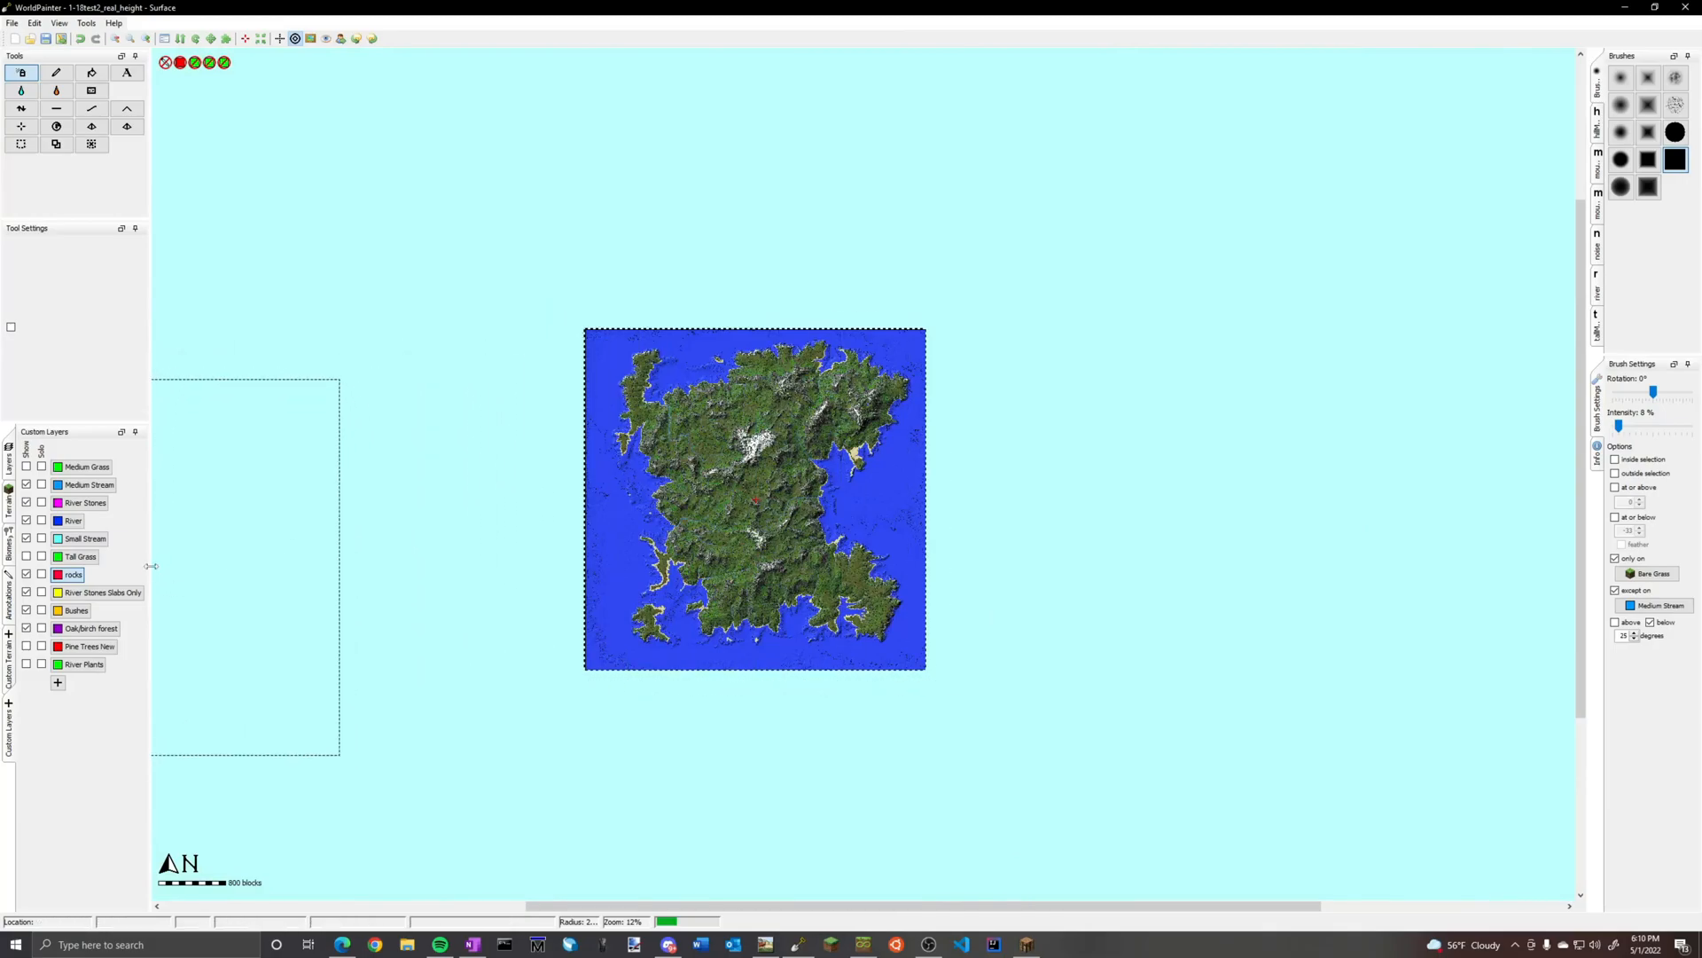
pyautogui.click(26, 574)
pyautogui.click(85, 540)
pyautogui.click(26, 538)
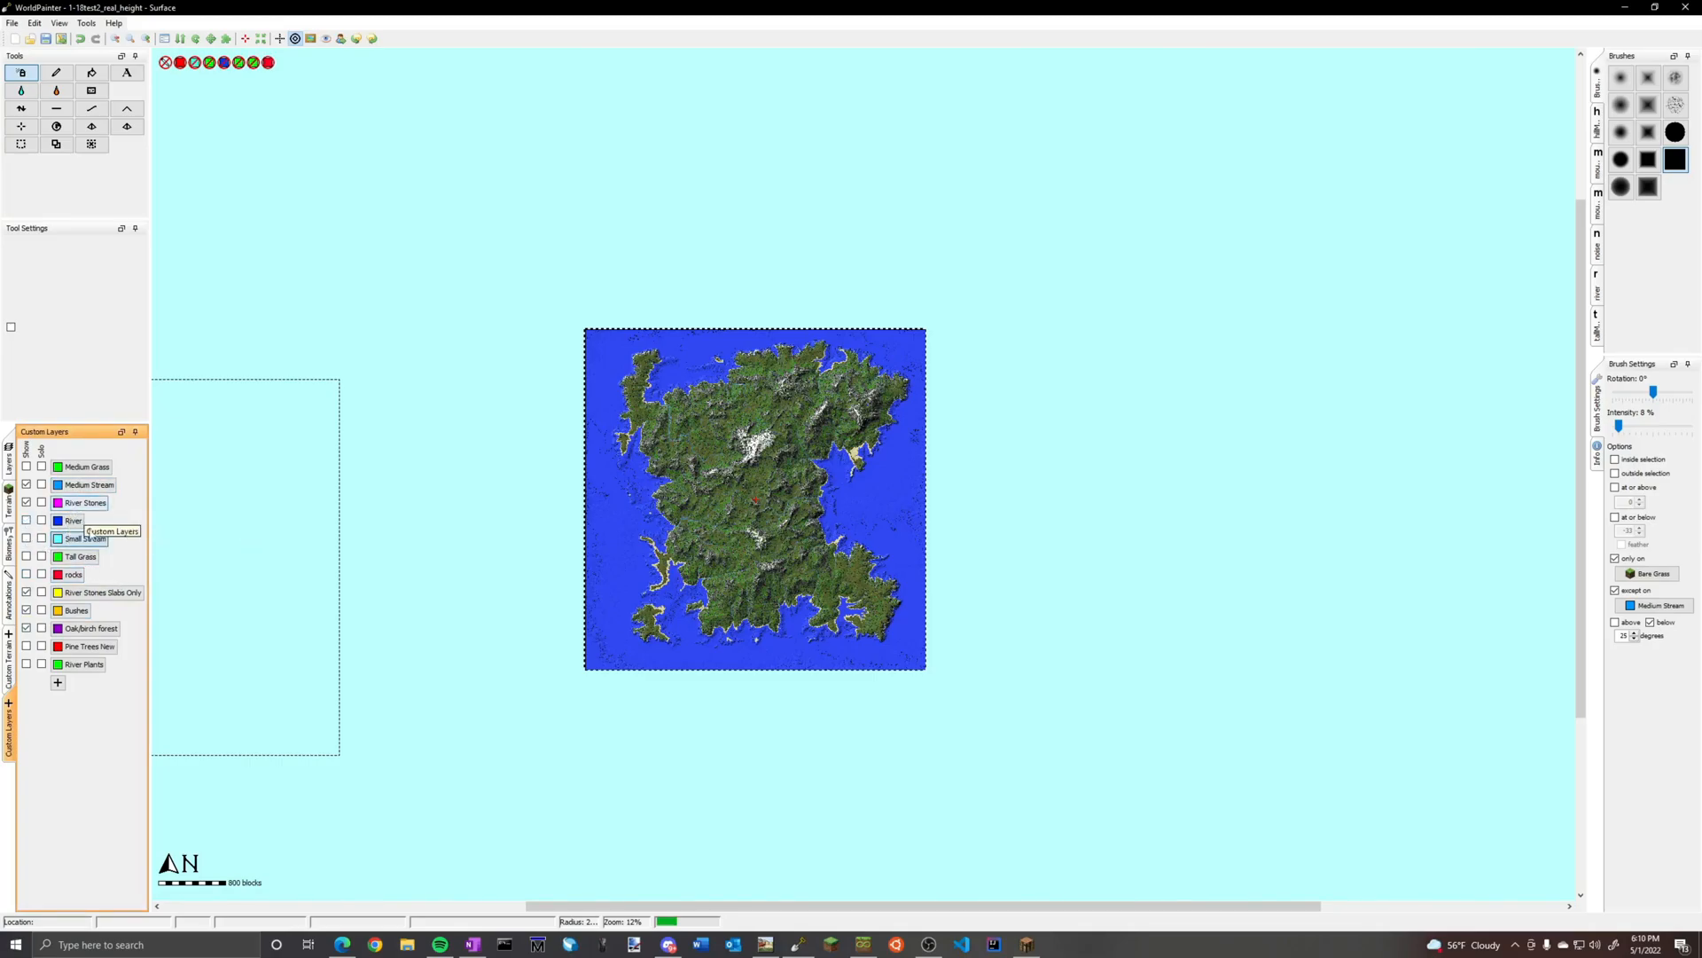
# Inspect the River Stones Slabs Only layer settings and its river_rock5 object, and close them without changes
pyautogui.rightClick(108, 599)
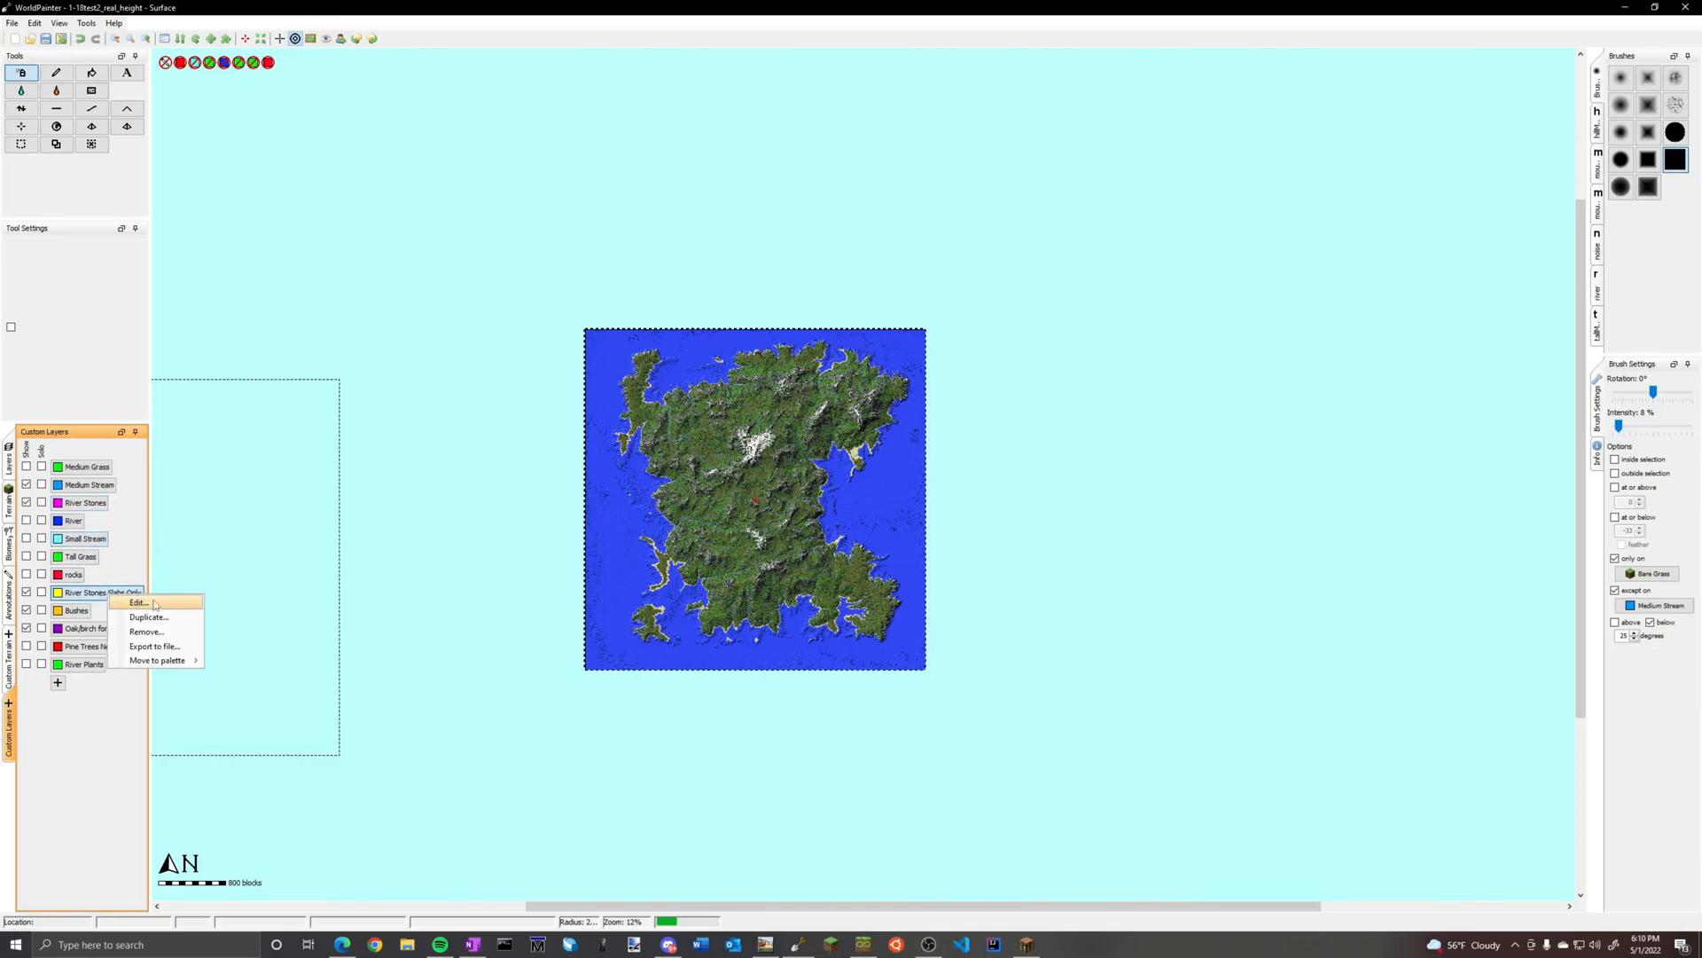
pyautogui.click(140, 603)
pyautogui.click(608, 416)
pyautogui.click(608, 424)
pyautogui.doubleClick(609, 417)
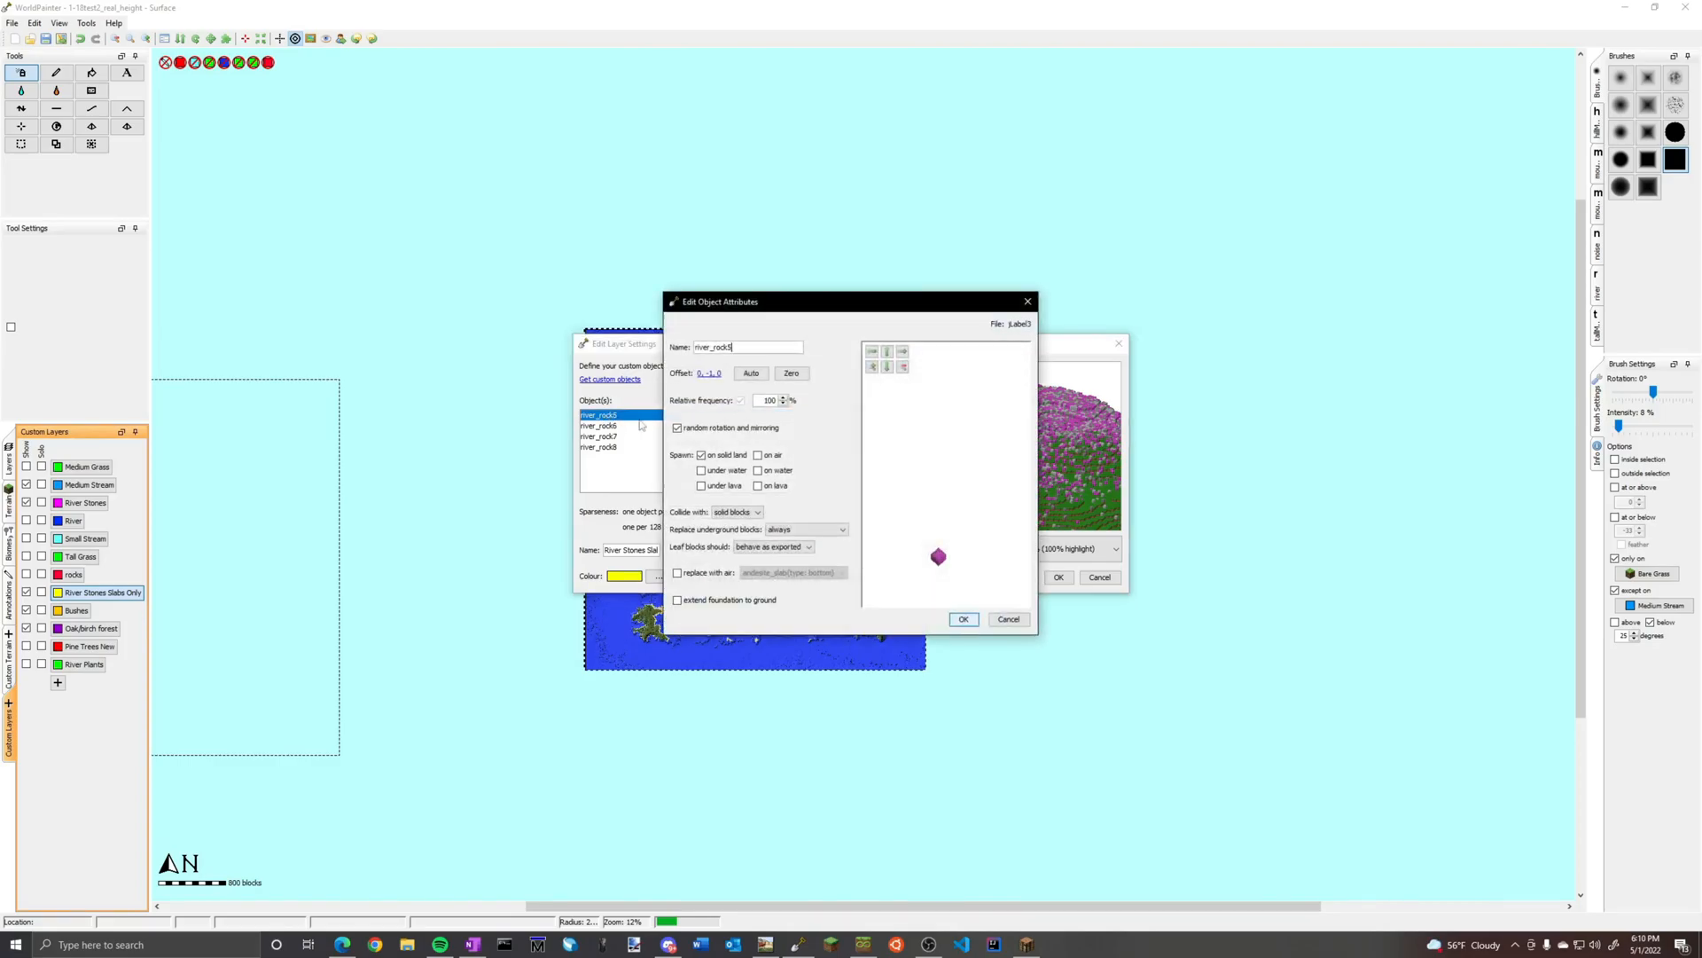
pyautogui.moveTo(947, 567); pyautogui.dragTo(967, 498)
pyautogui.click(1027, 302)
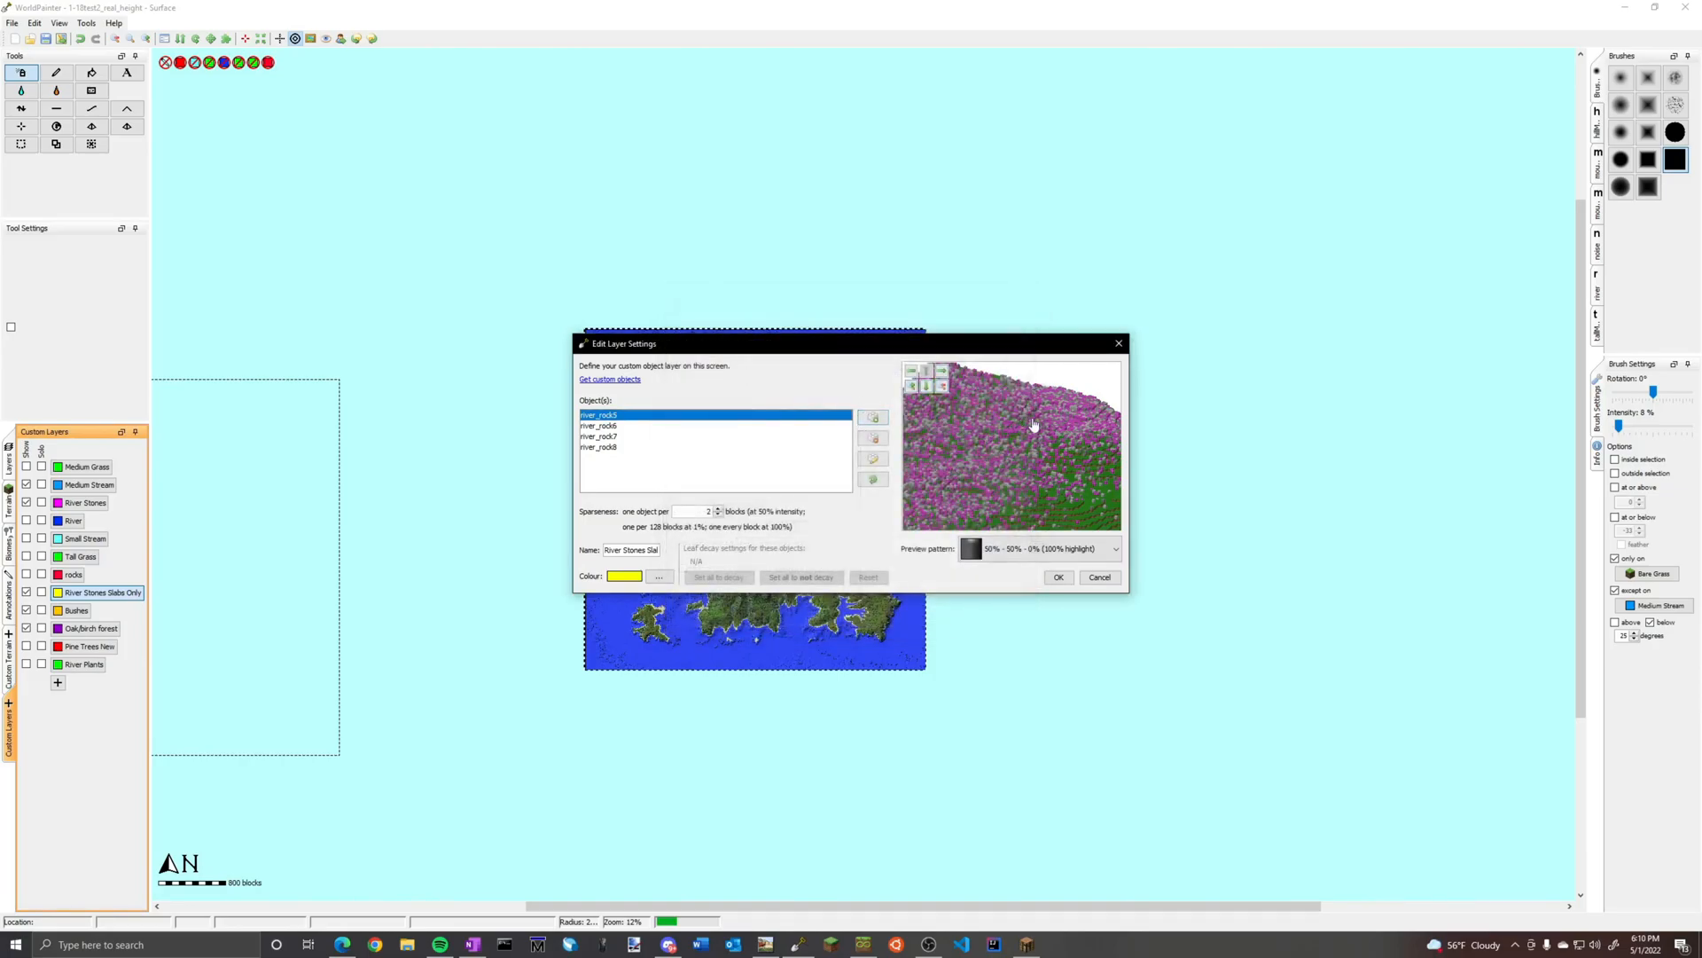
pyautogui.click(1118, 343)
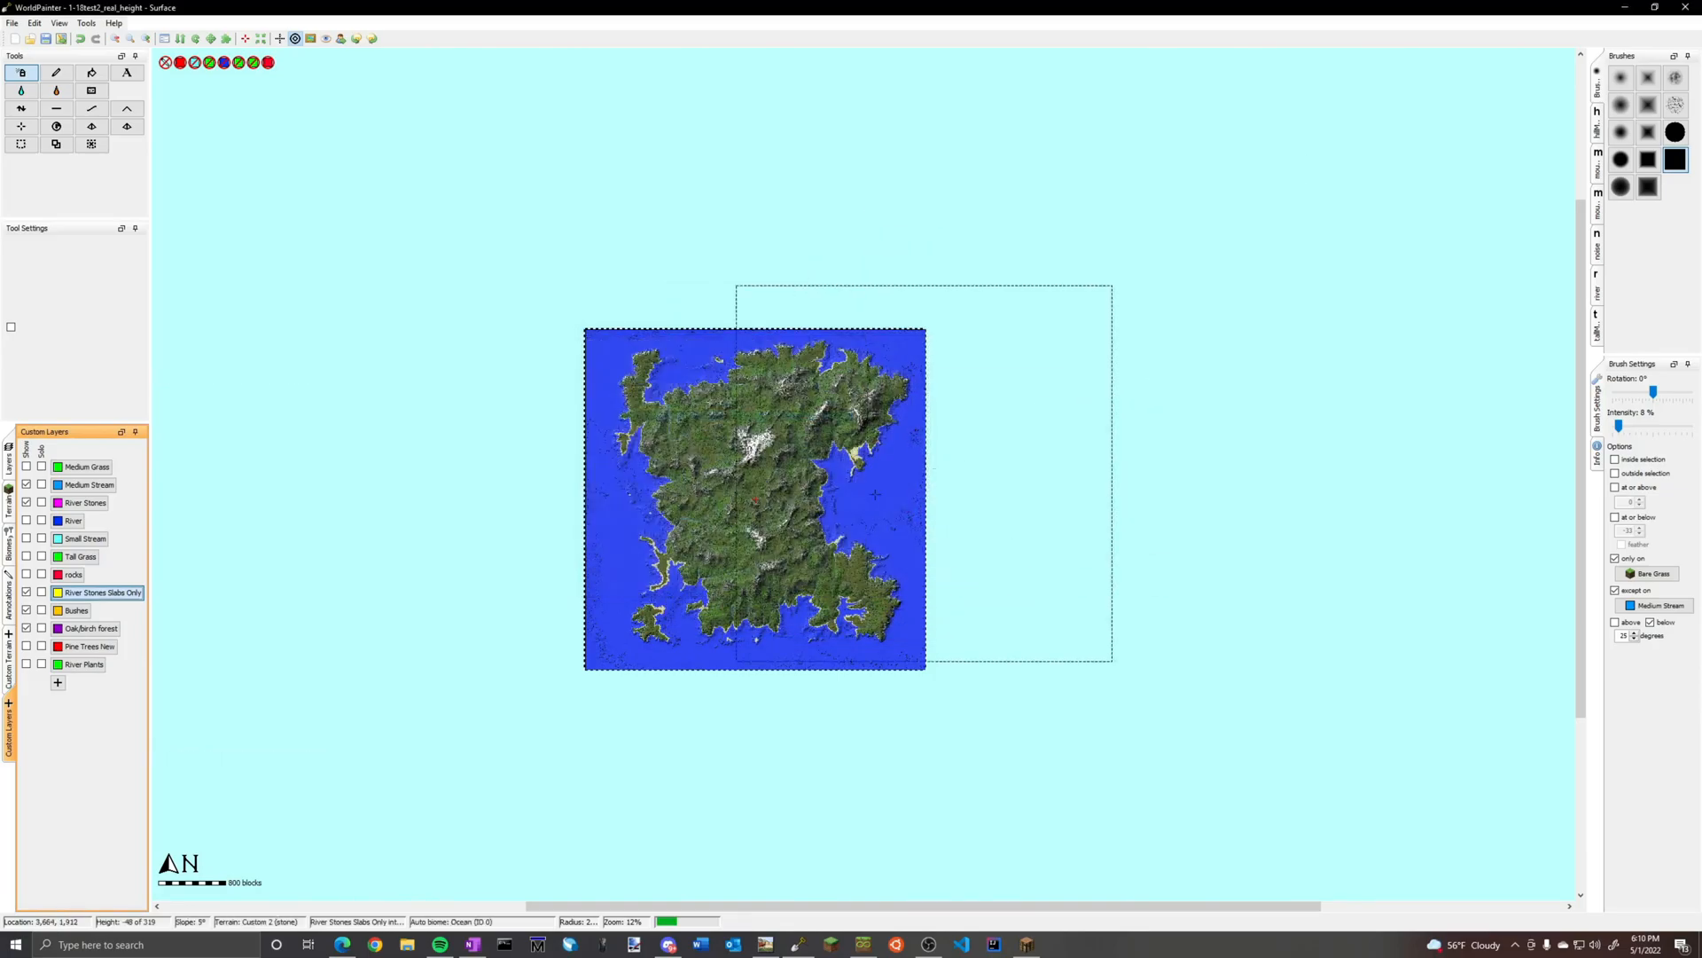
# Review the object list of the River Stones layer and close its settings unchanged
pyautogui.scroll(1, 736, 530)
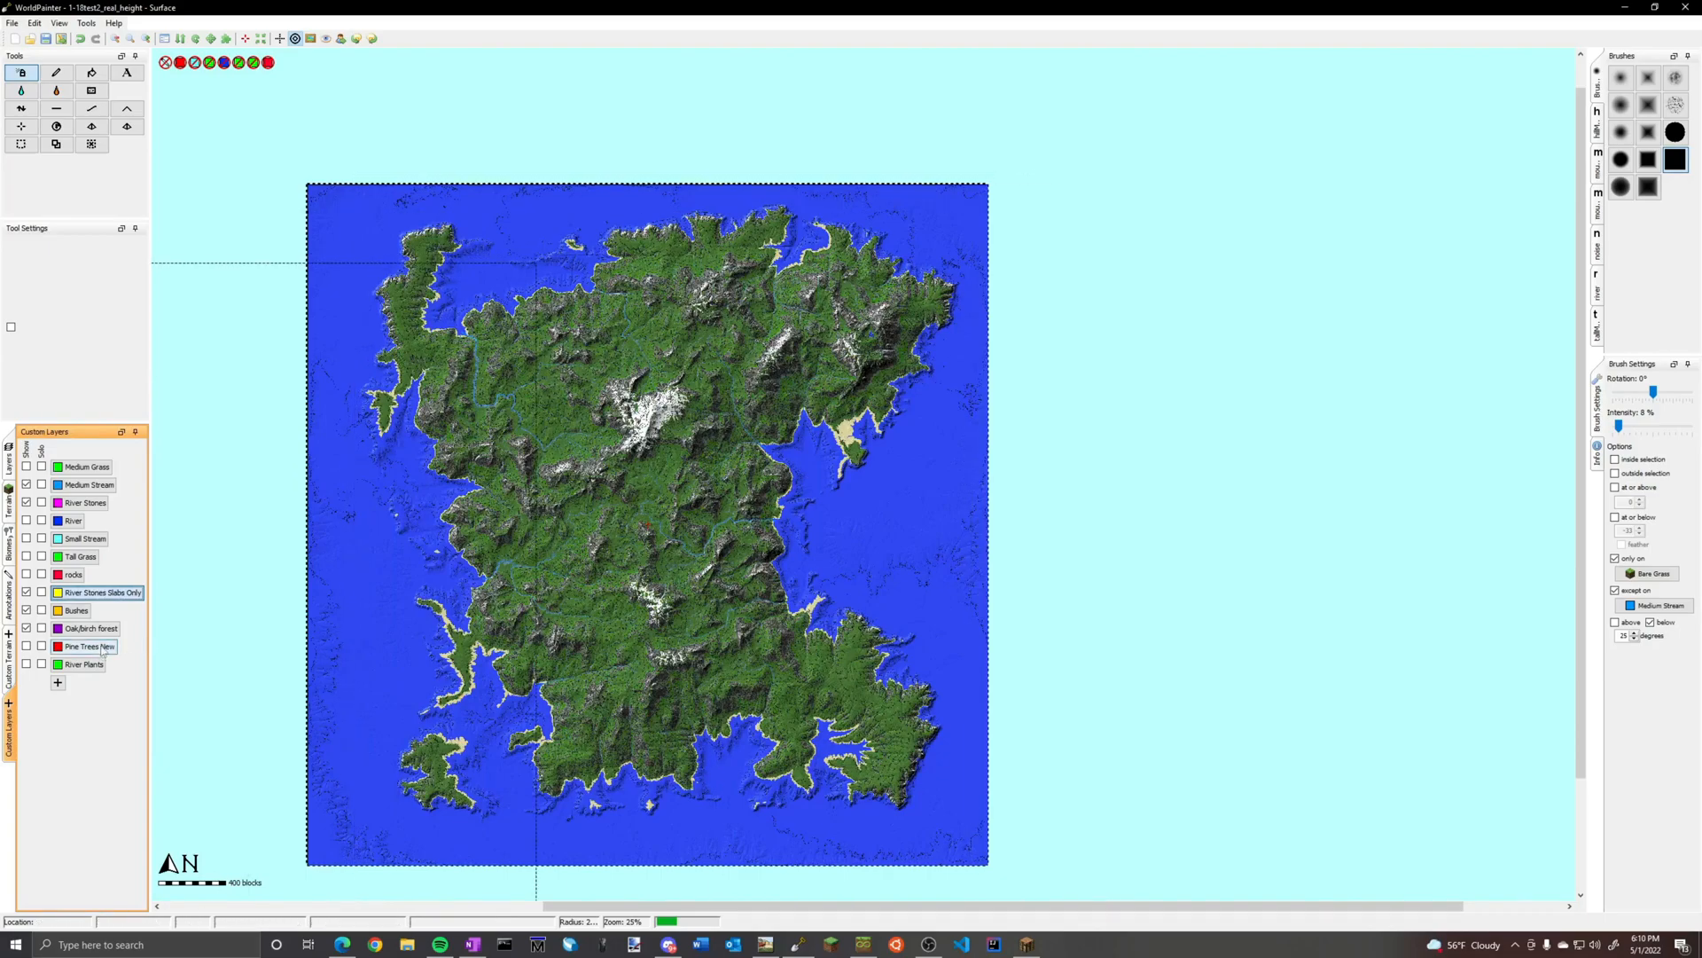
pyautogui.rightClick(92, 508)
pyautogui.click(111, 516)
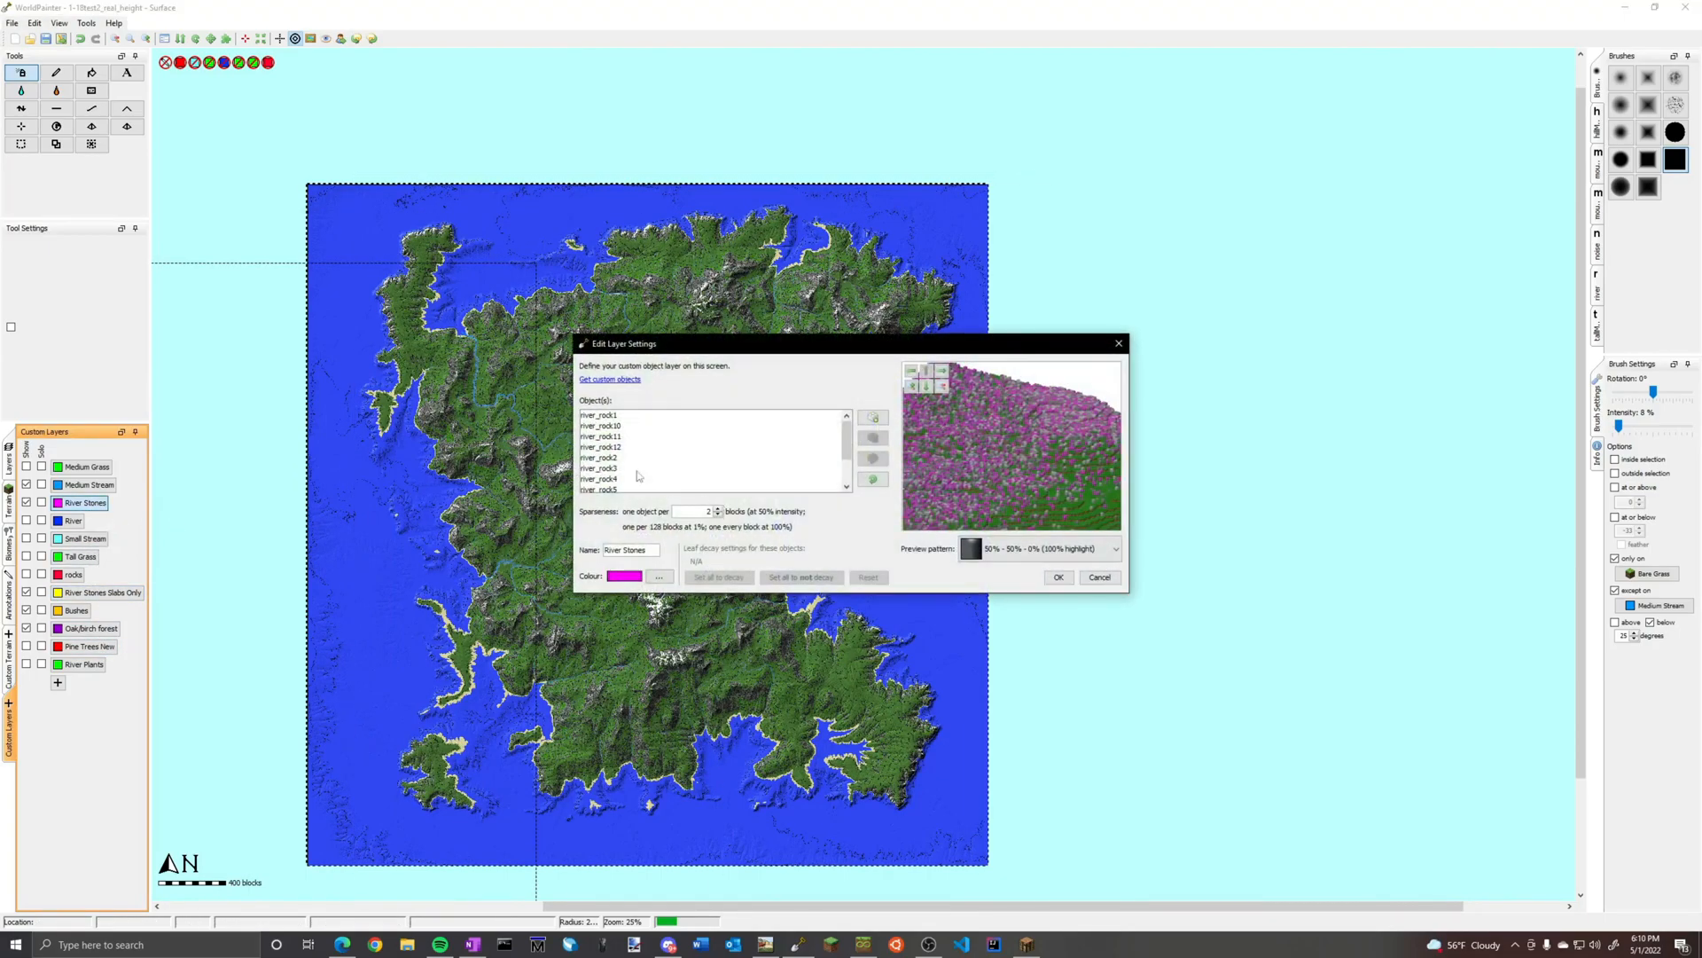
pyautogui.scroll(2, 626, 445)
pyautogui.click(1119, 343)
# Make River Stones Slabs Only the active layer and restrict the brush to the custom gravel riverbed terrain
pyautogui.click(105, 593)
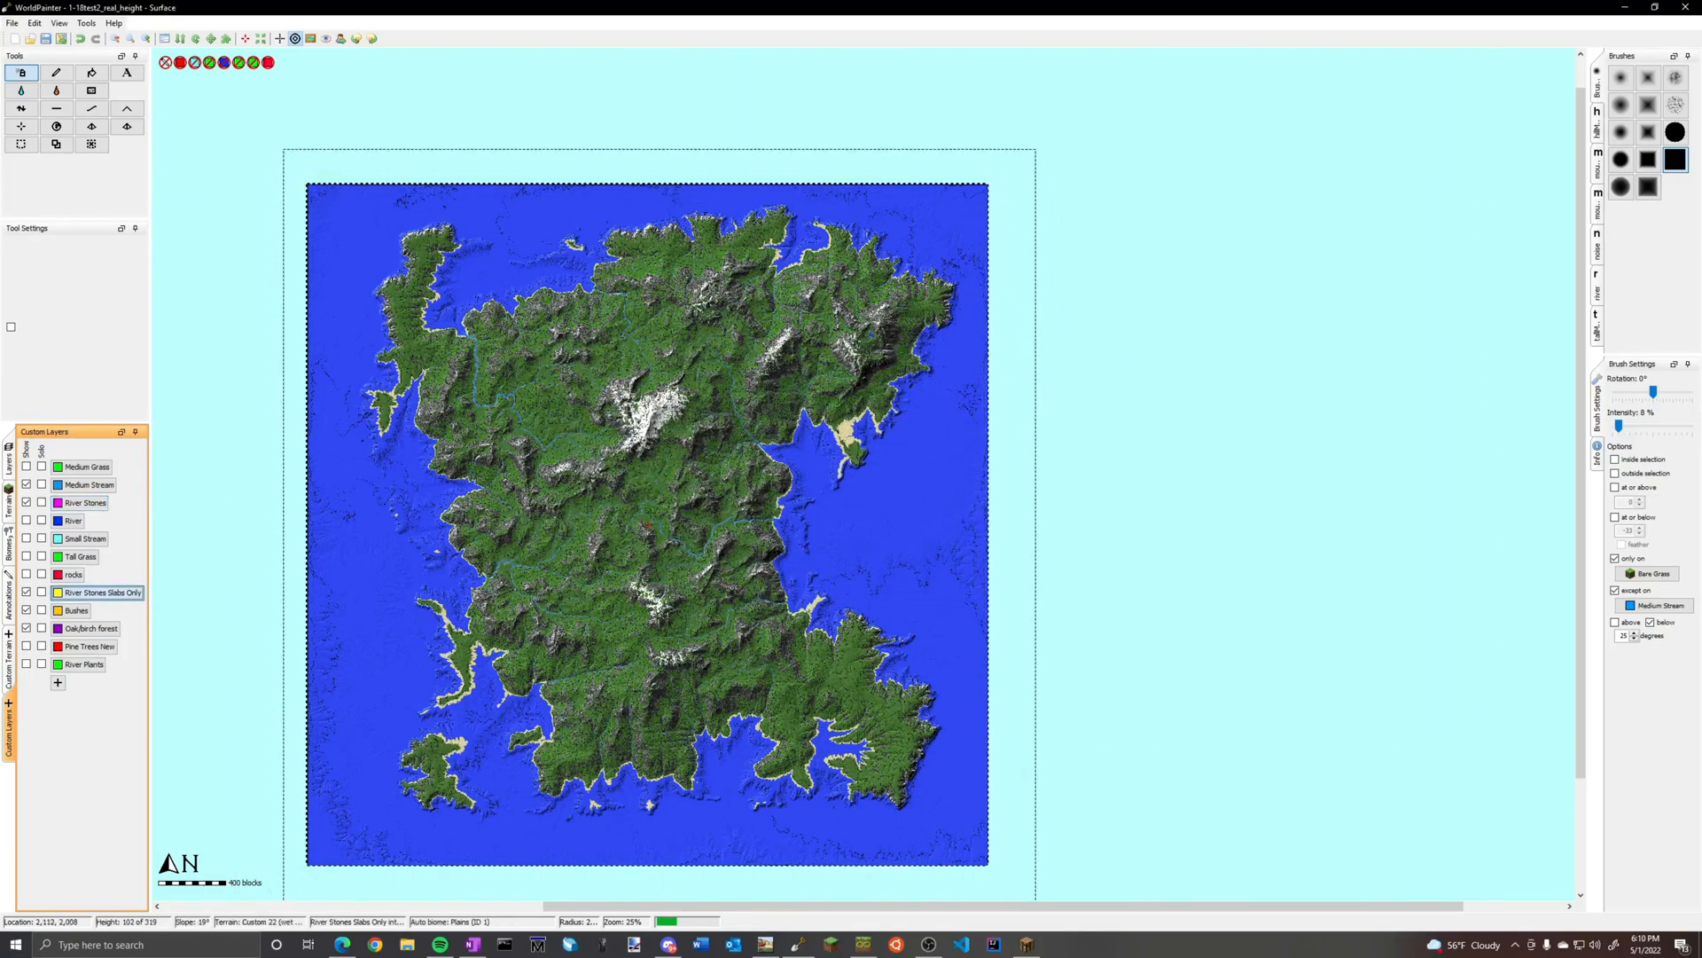
pyautogui.click(1653, 576)
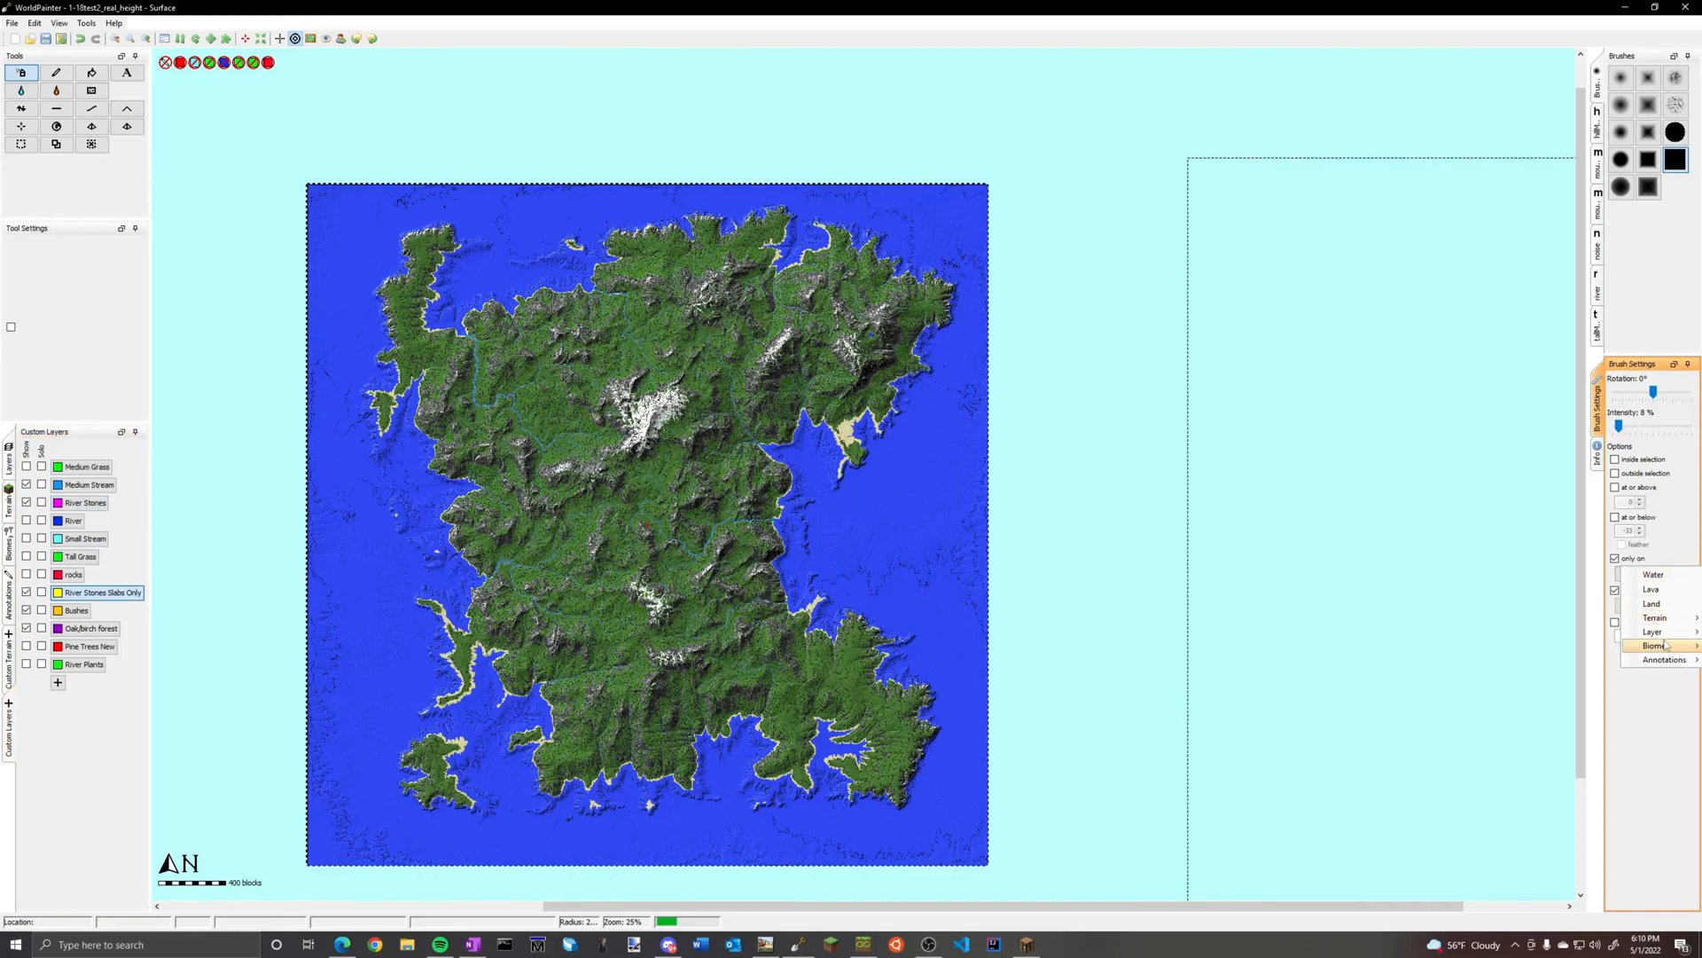
pyautogui.moveTo(1657, 631)
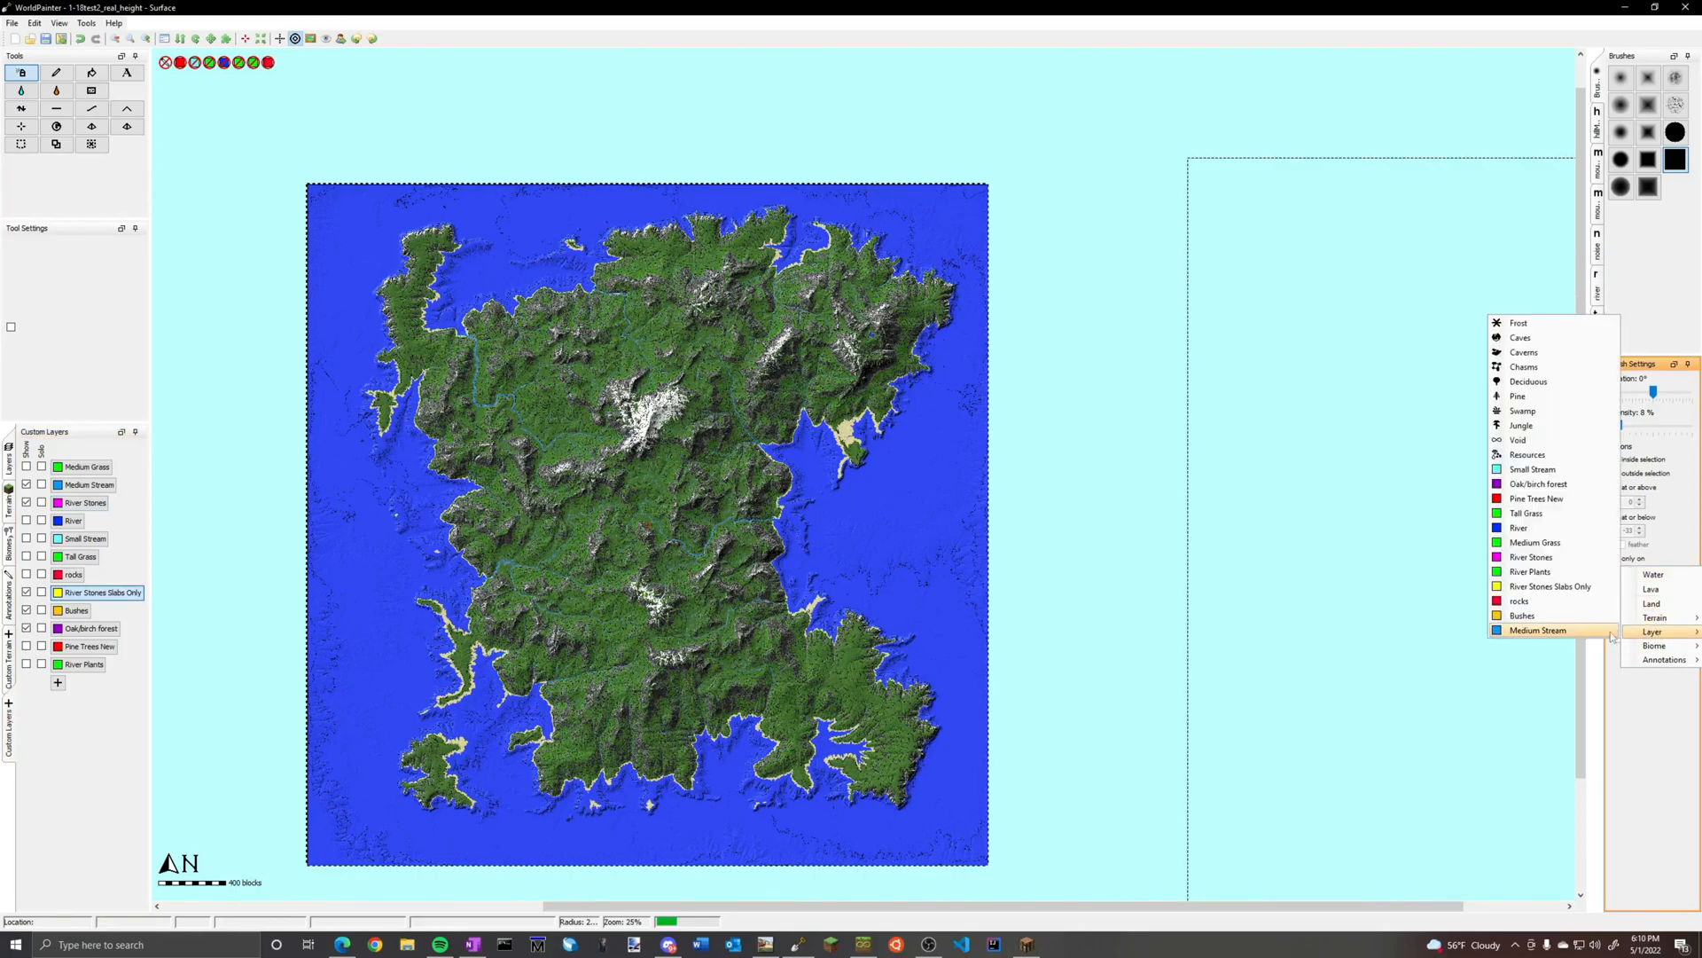
pyautogui.moveTo(1543, 616)
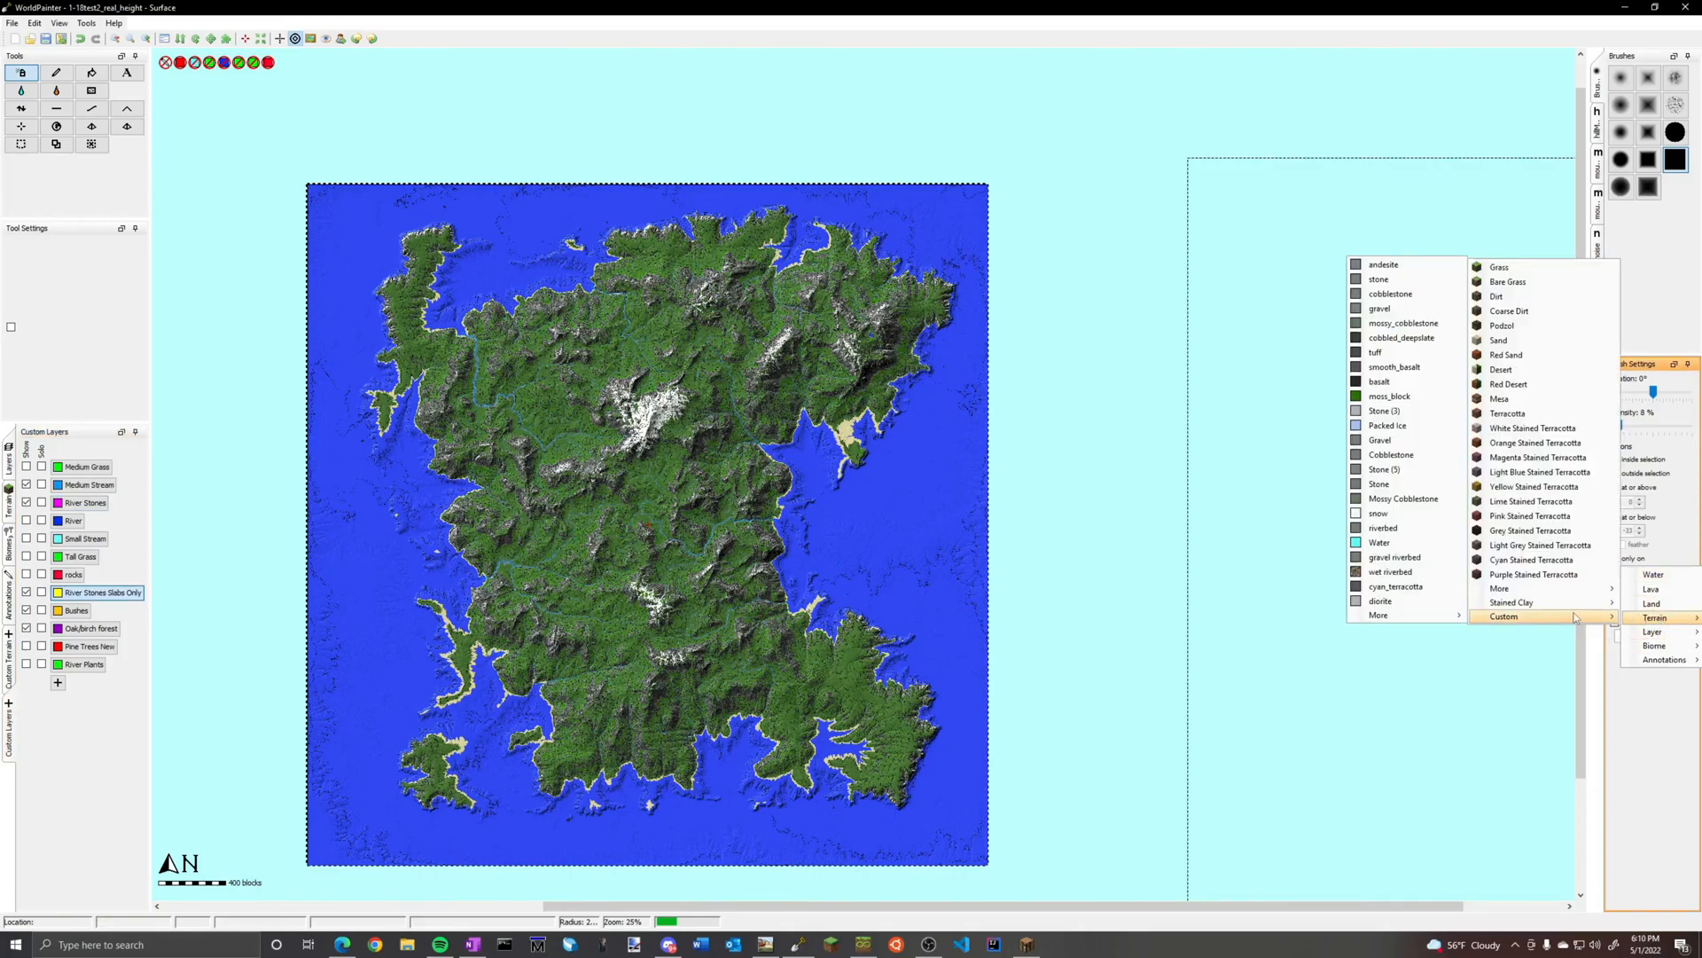
pyautogui.click(1398, 557)
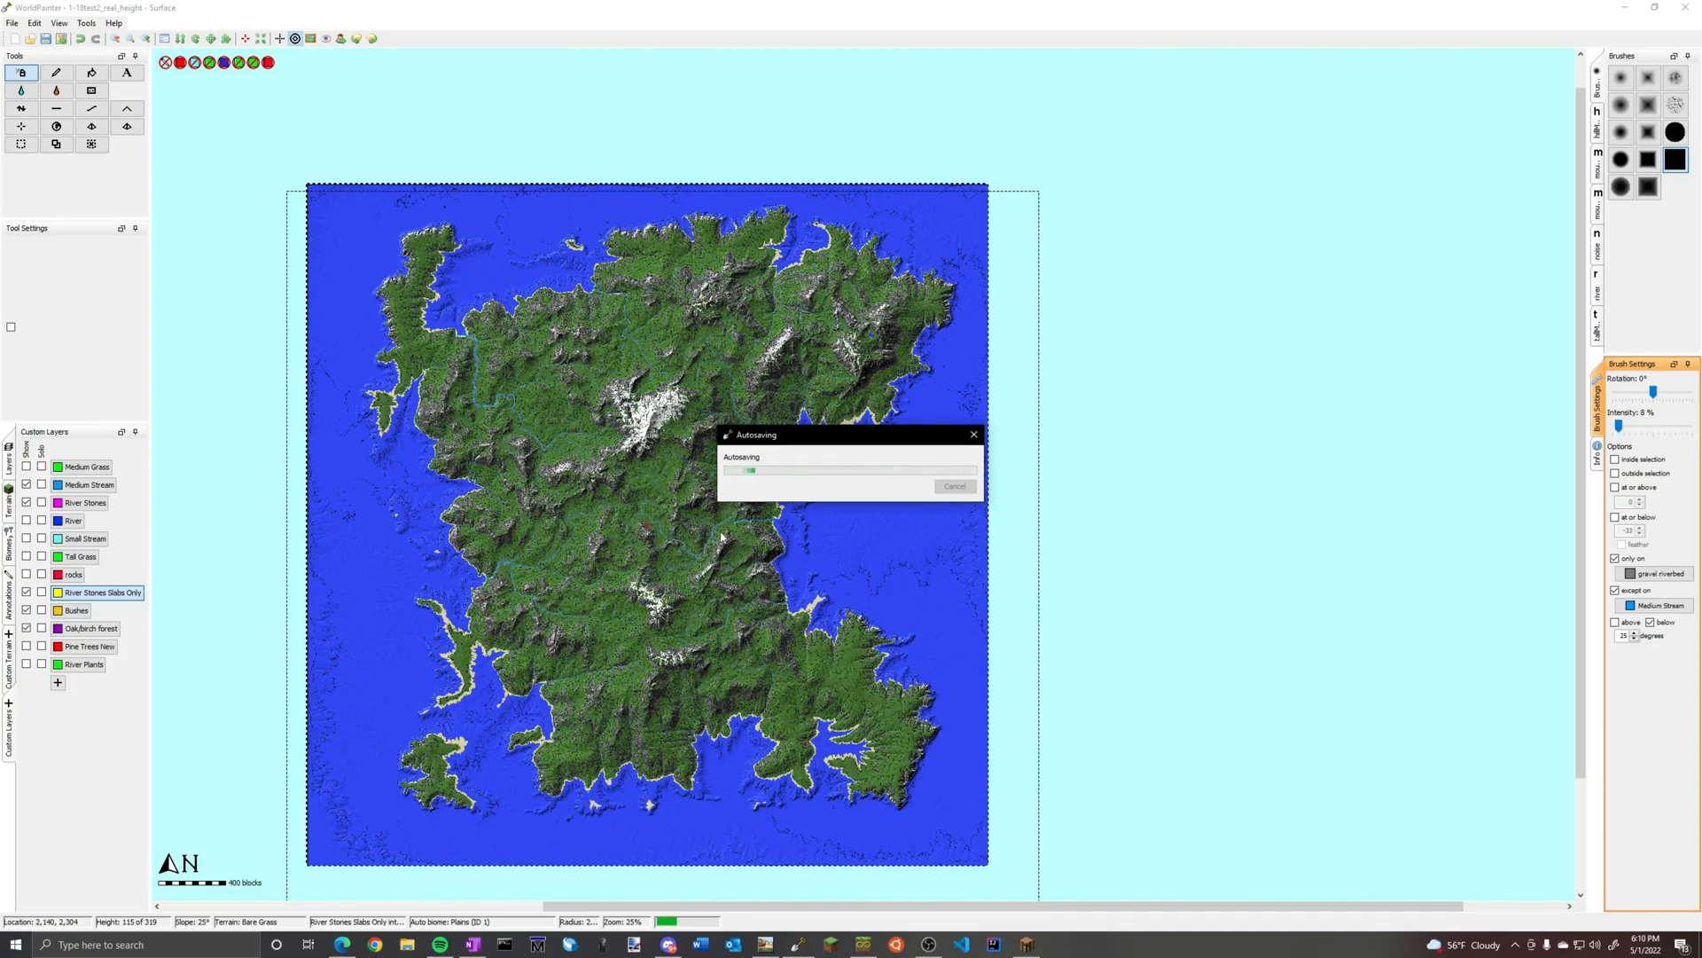
# Turn off the brush's slope limit and Medium Stream exclusion, and set its intensity to 22%
pyautogui.scroll(1, 432, 576)
pyautogui.keyDown('ctrl'); pyautogui.scroll(2, 702, 523); pyautogui.keyUp('ctrl')
pyautogui.moveTo(596, 548); pyautogui.dragTo(1351, 562, button='middle')
pyautogui.moveTo(516, 655); pyautogui.dragTo(806, 394, button='middle')
pyautogui.keyDown('ctrl'); pyautogui.scroll(1, 855, 575); pyautogui.keyUp('ctrl')
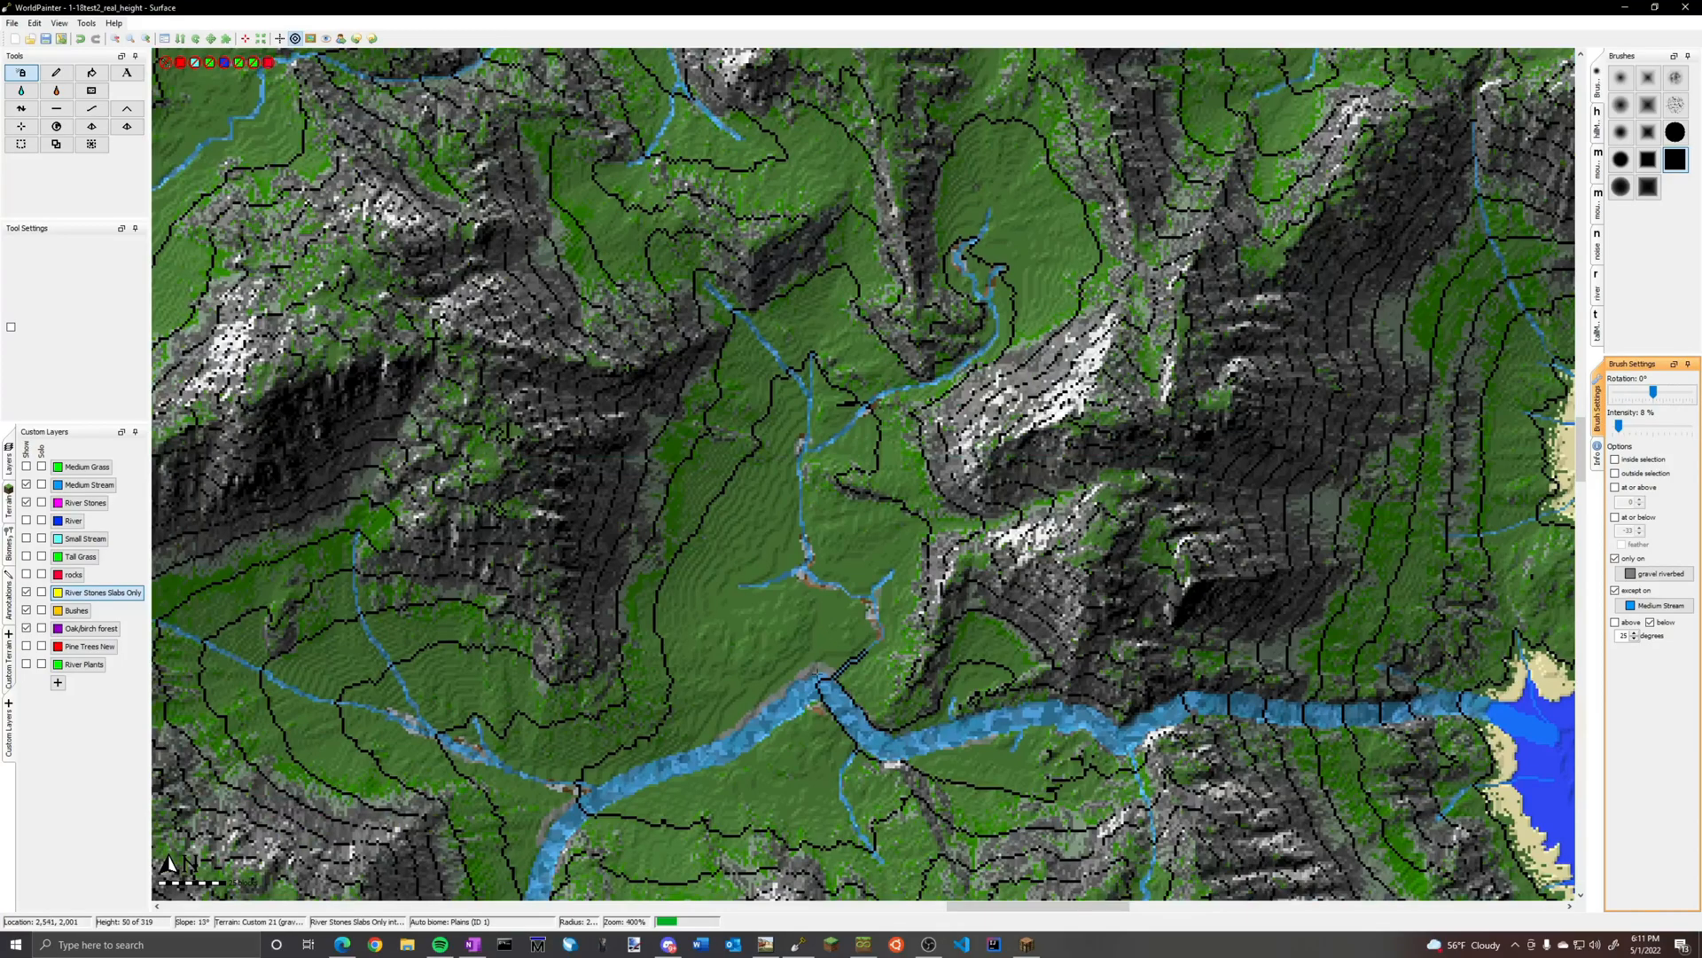
pyautogui.keyDown('ctrl'); pyautogui.scroll(-4, 745, 658); pyautogui.keyUp('ctrl')
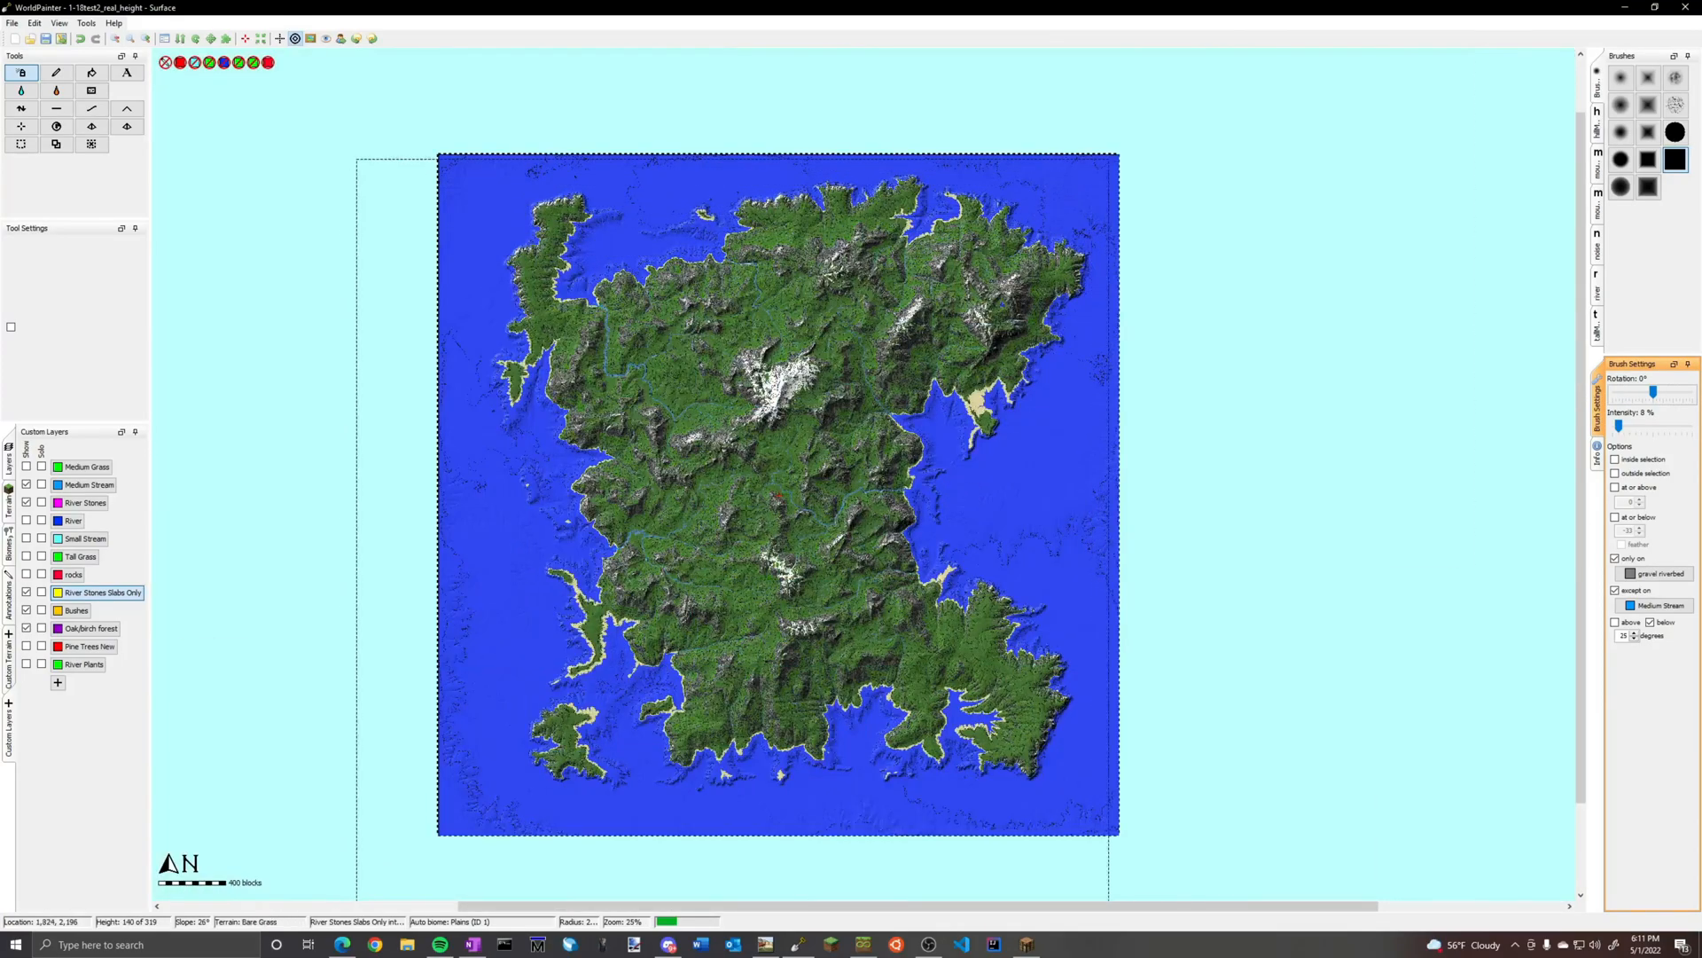
pyautogui.click(1650, 623)
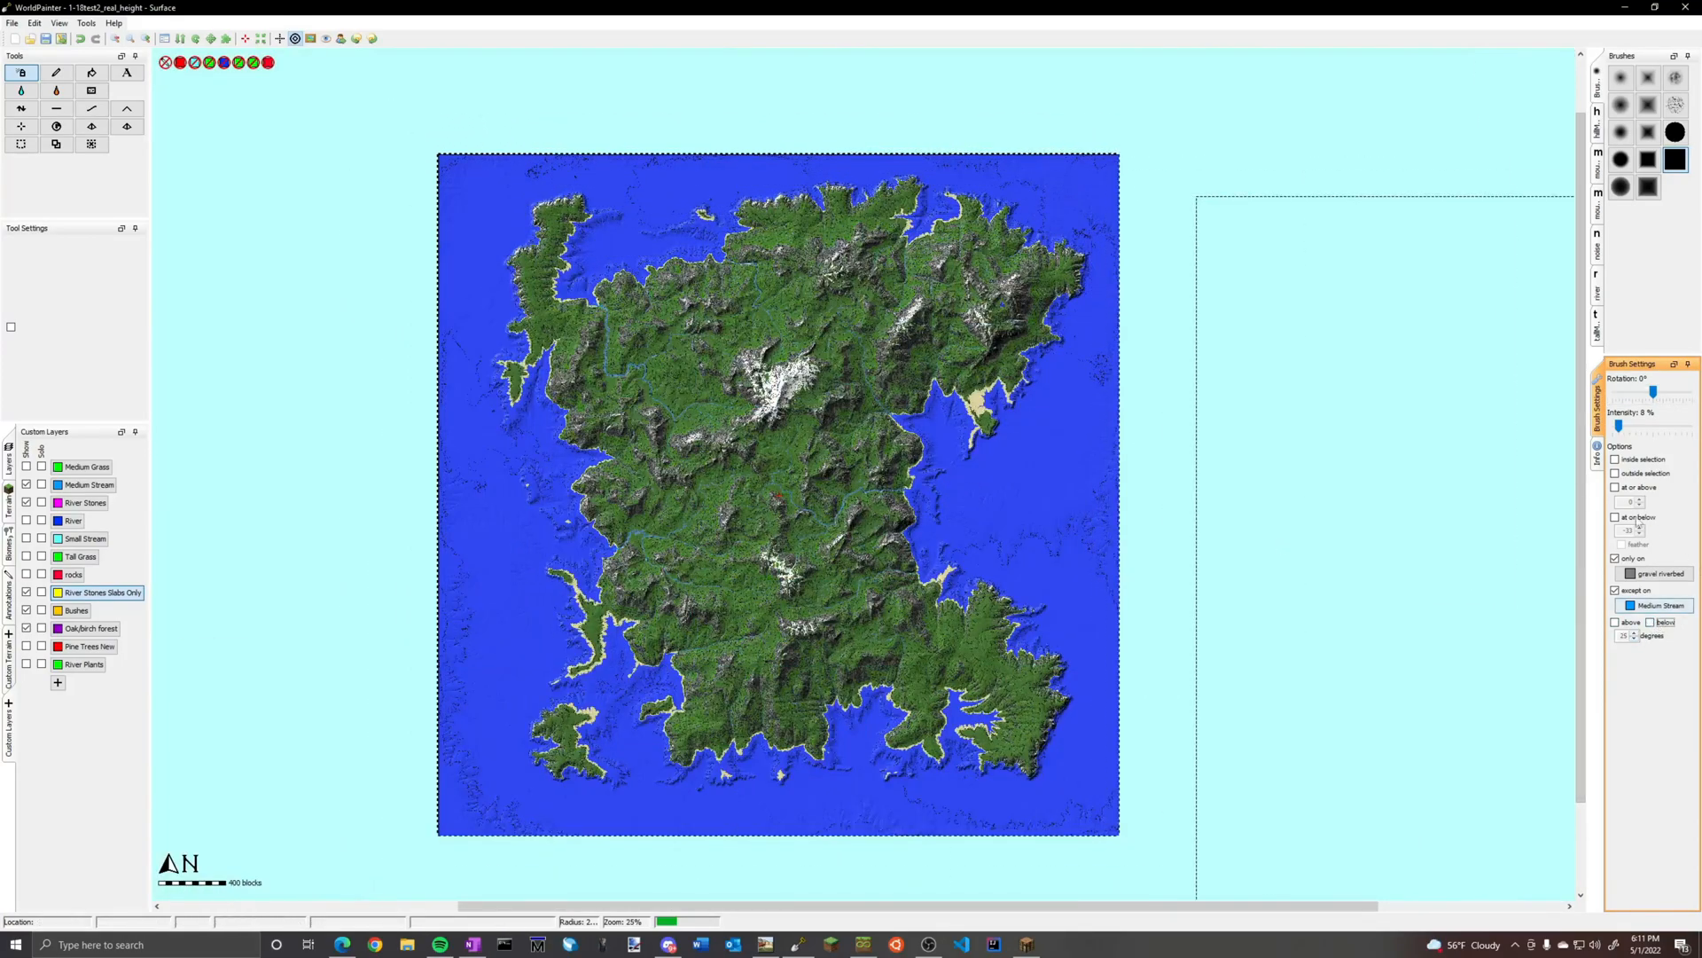
pyautogui.click(1615, 590)
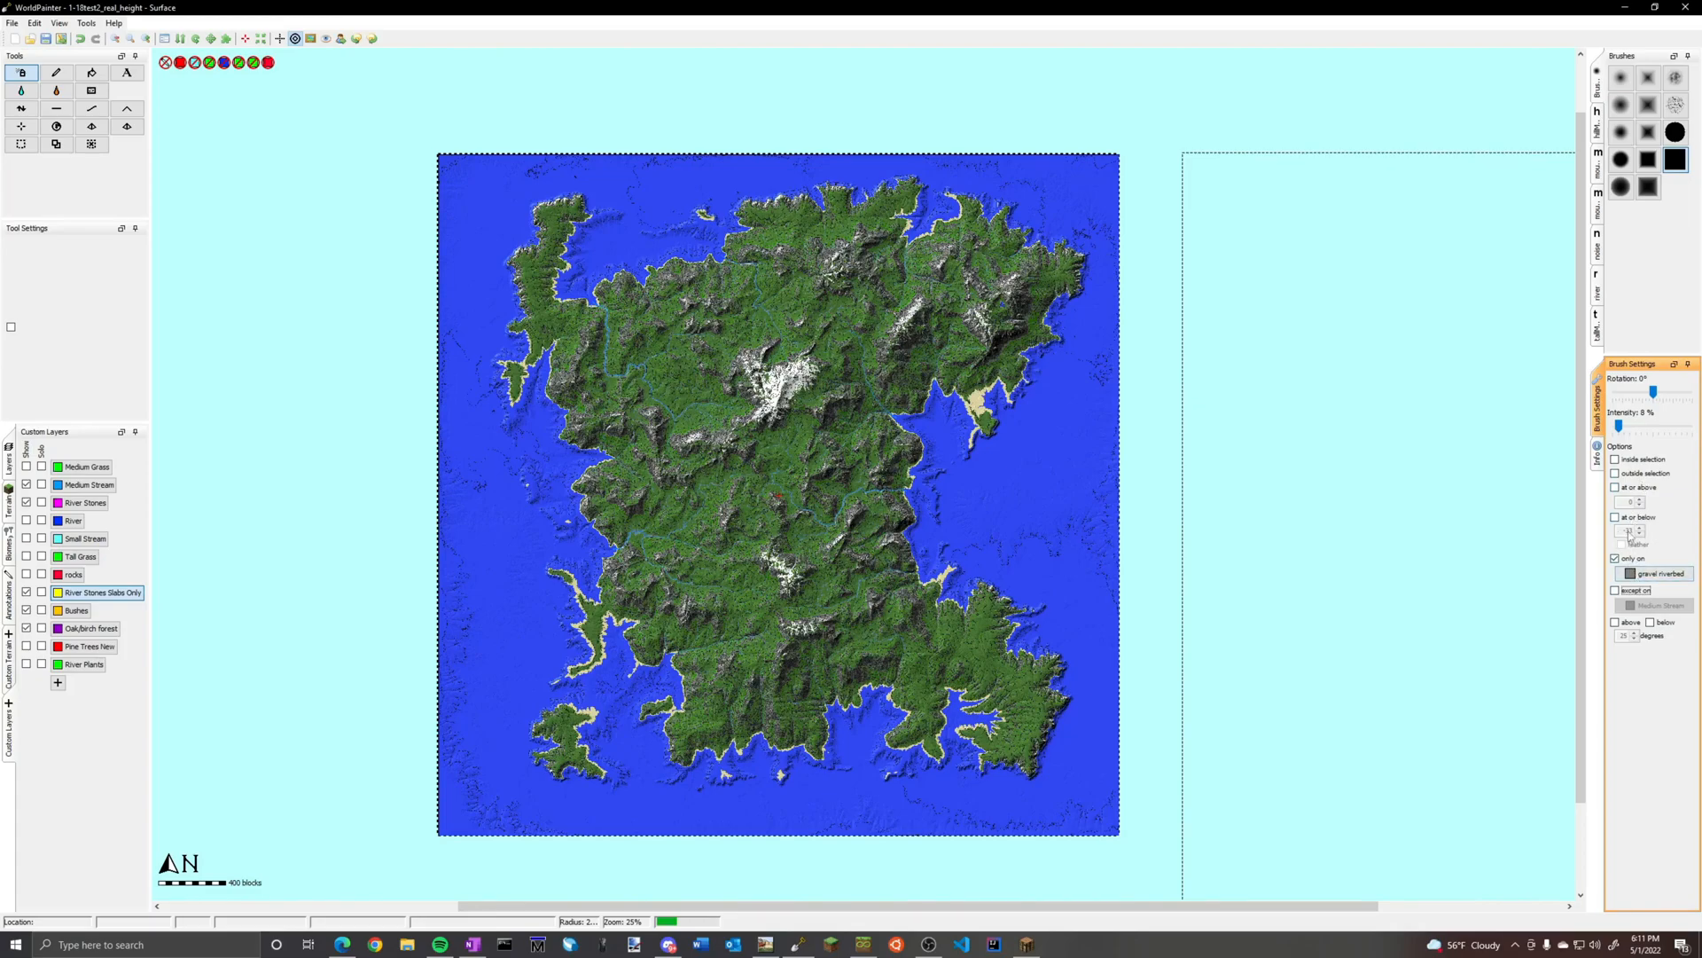
pyautogui.moveTo(1620, 427); pyautogui.dragTo(1630, 428)
# Check the density preview of the River Stones Slabs Only layer and close its settings unchanged
pyautogui.rightClick(104, 592)
pyautogui.click(128, 601)
pyautogui.moveTo(1002, 443); pyautogui.dragTo(1054, 407)
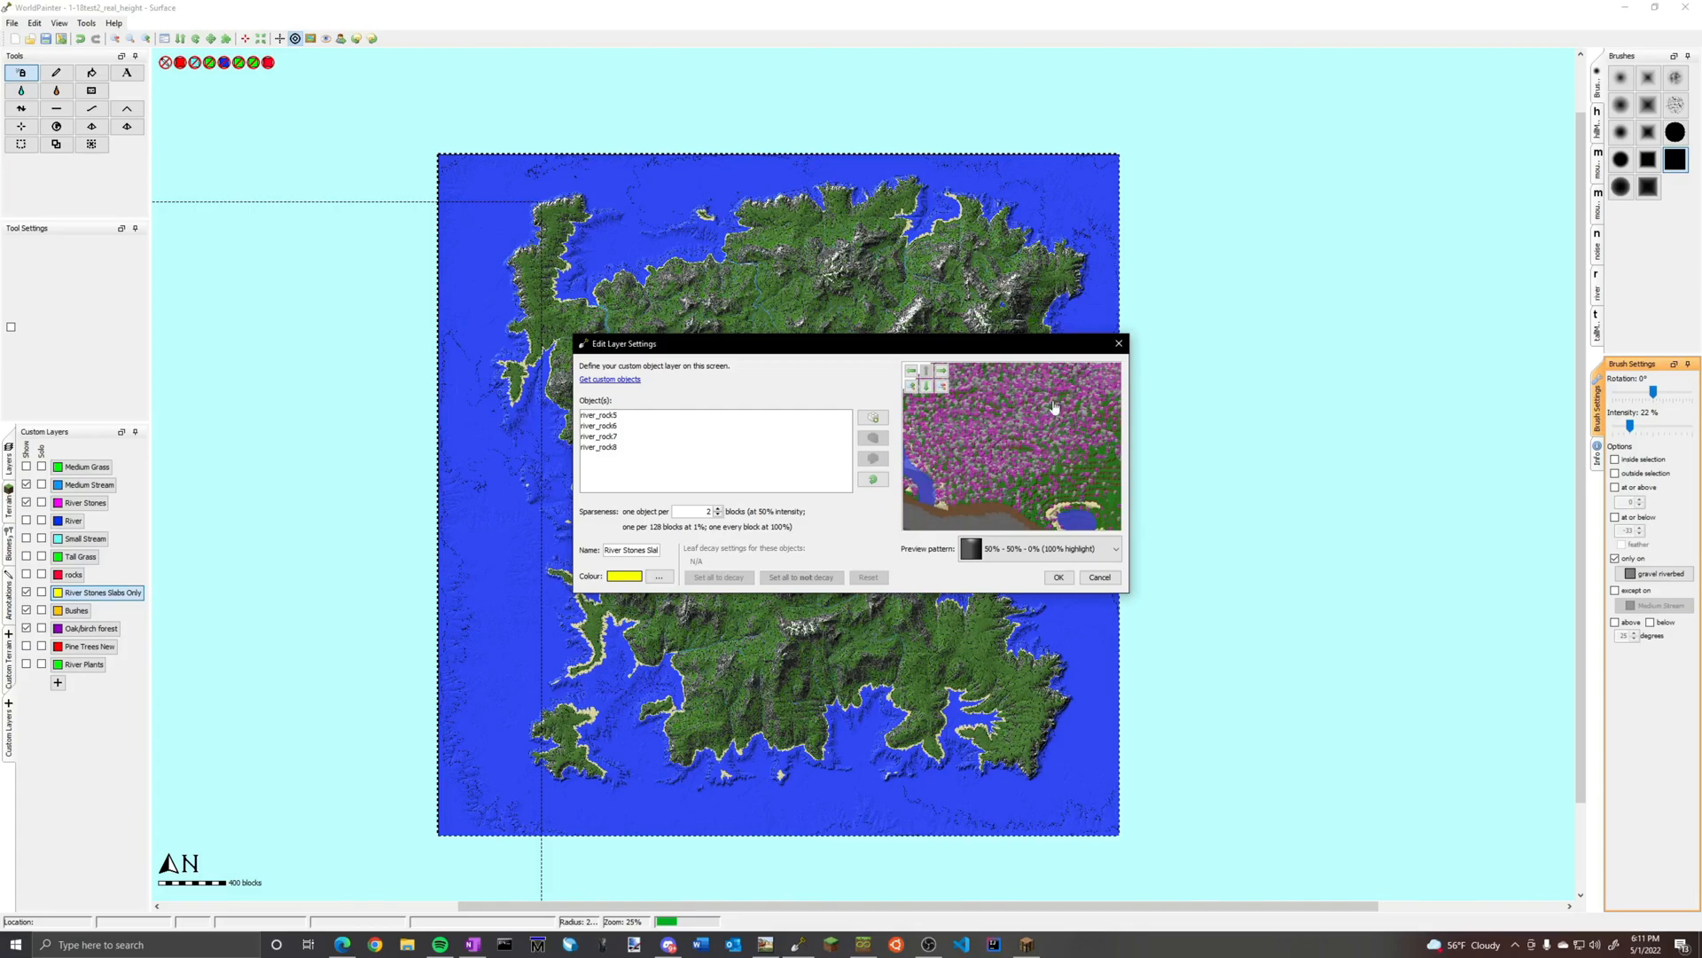
pyautogui.click(1119, 343)
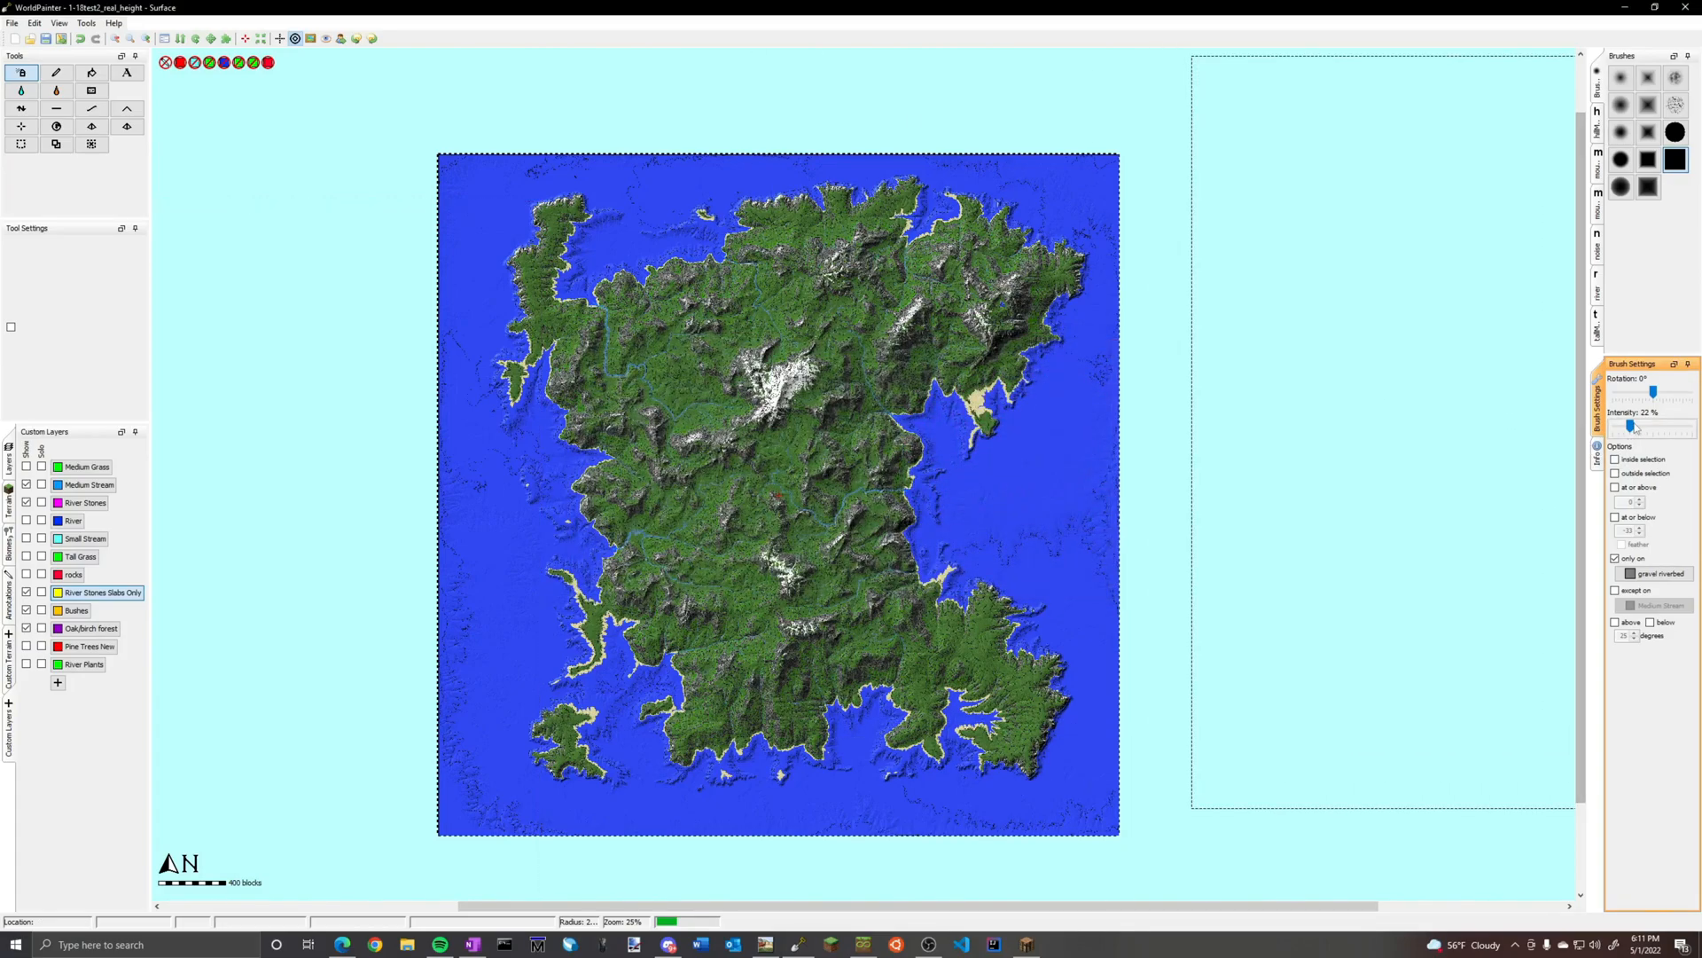
# Spray River Stones Slabs Only over the island at 22% intensity, limited to gravel riverbed, and check the streams up close
pyautogui.moveTo(1638, 429); pyautogui.dragTo(1630, 428)
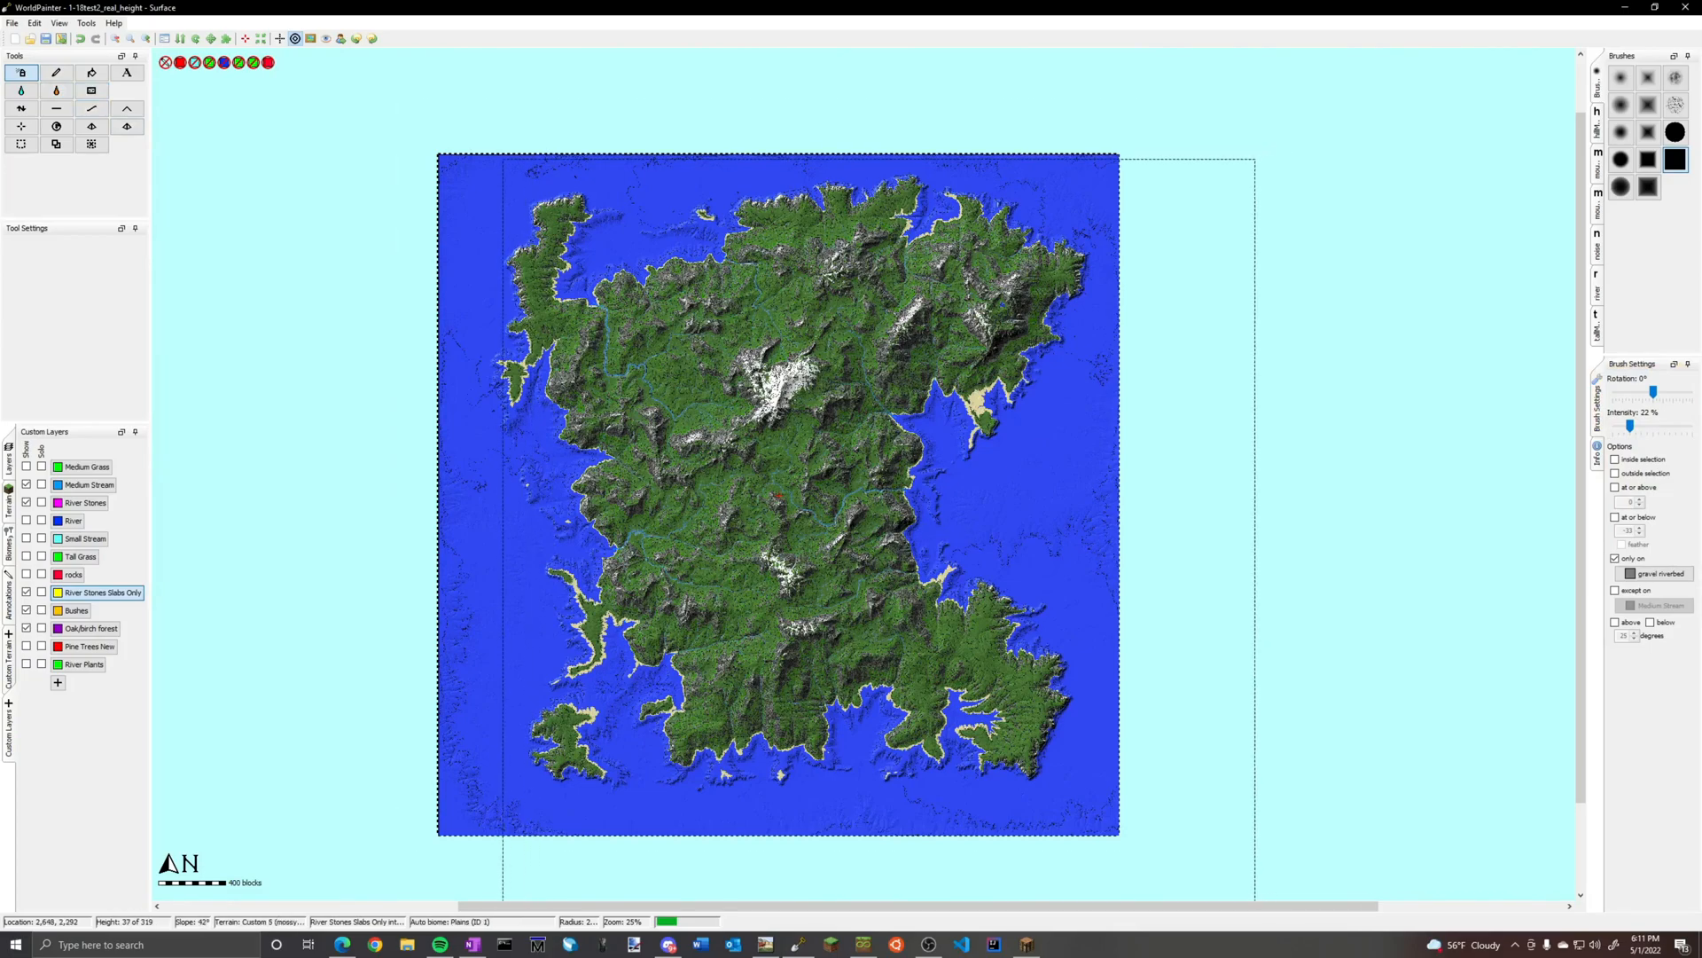
pyautogui.keyDown('ctrl'); pyautogui.scroll(1, 858, 523); pyautogui.keyUp('ctrl')
pyautogui.scroll(3, 838, 474)
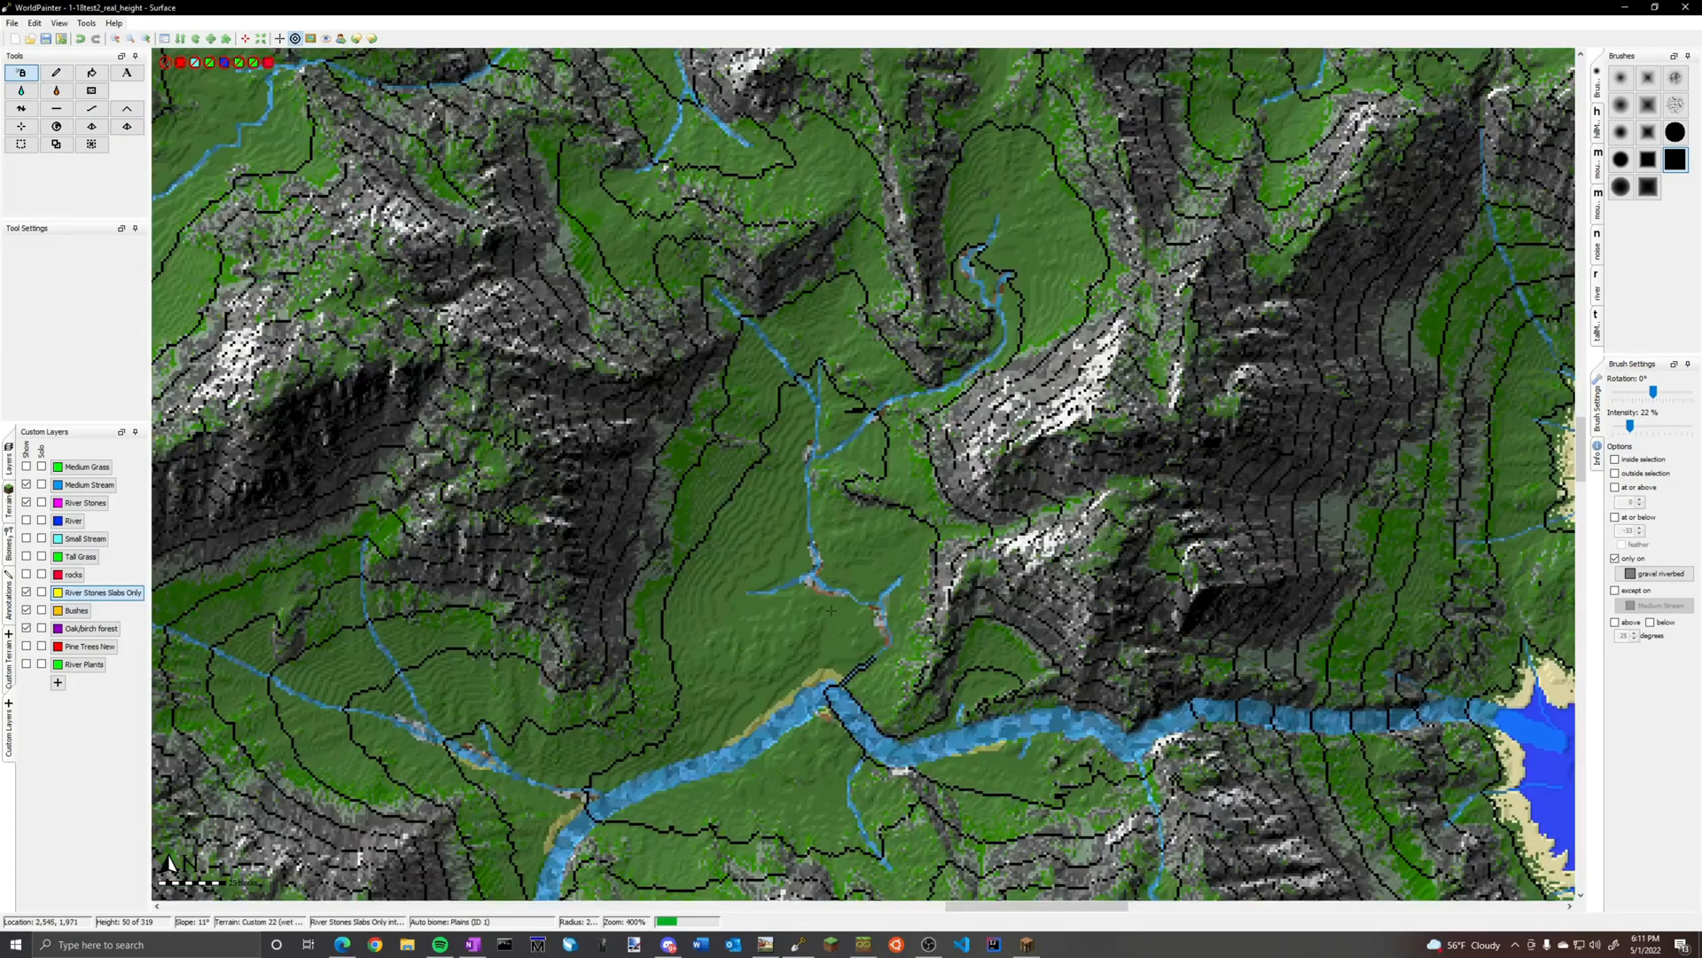
pyautogui.scroll(1, 814, 697)
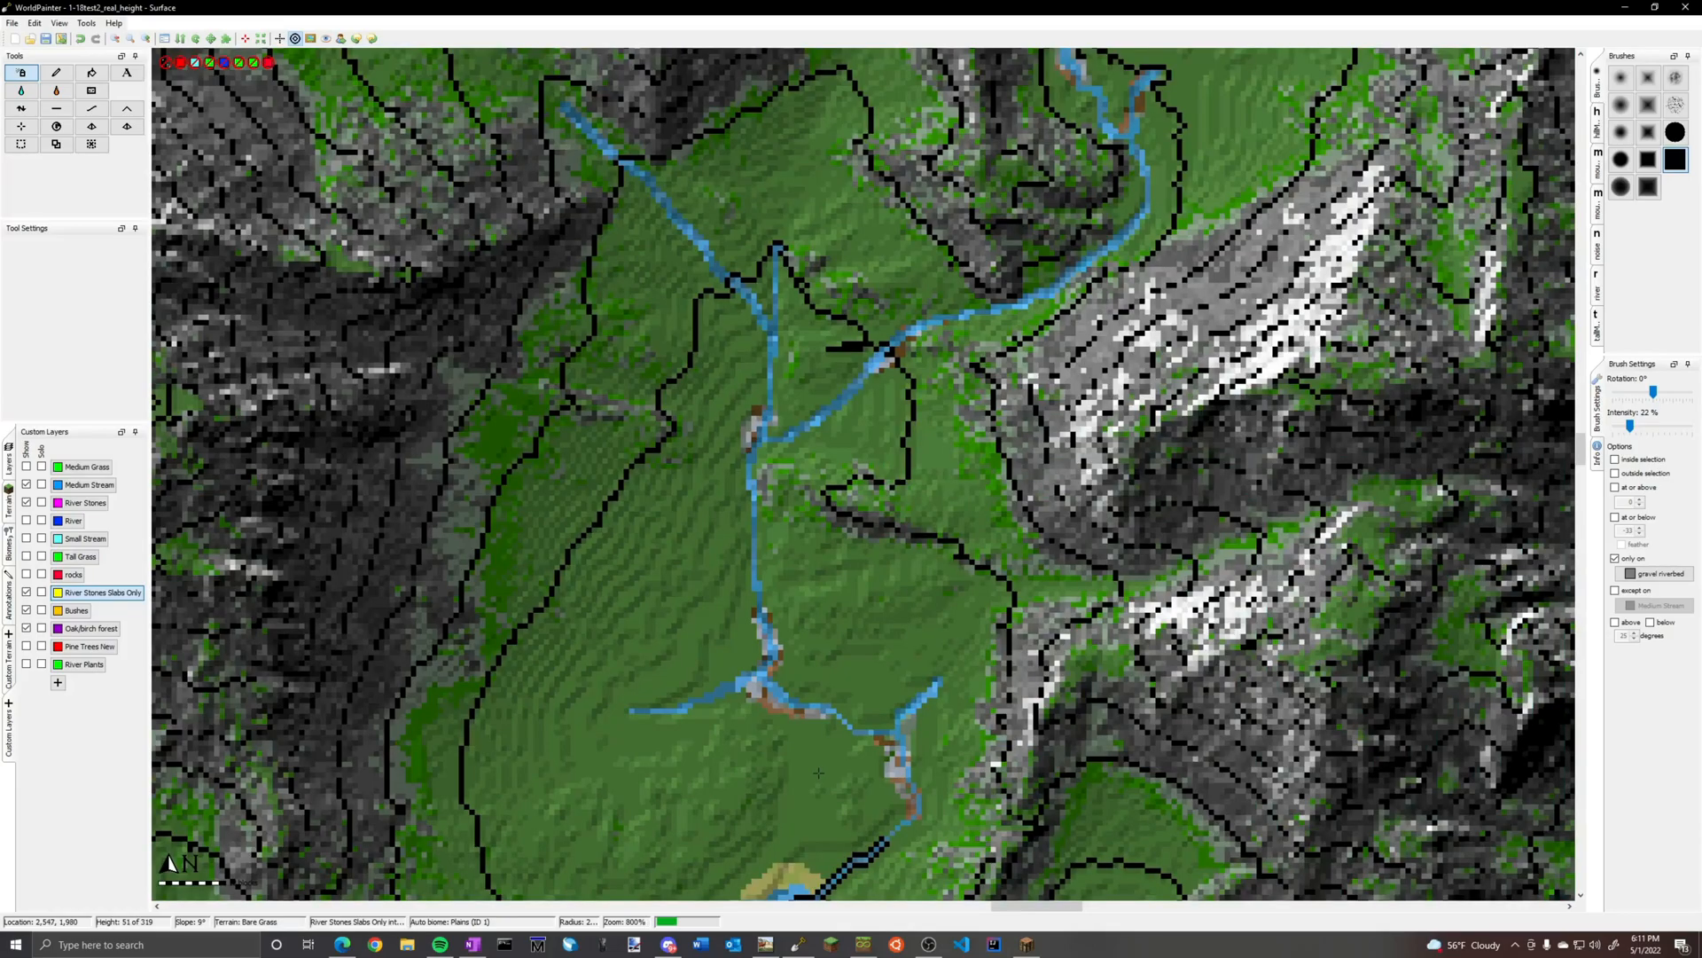
pyautogui.scroll(-3, 819, 773)
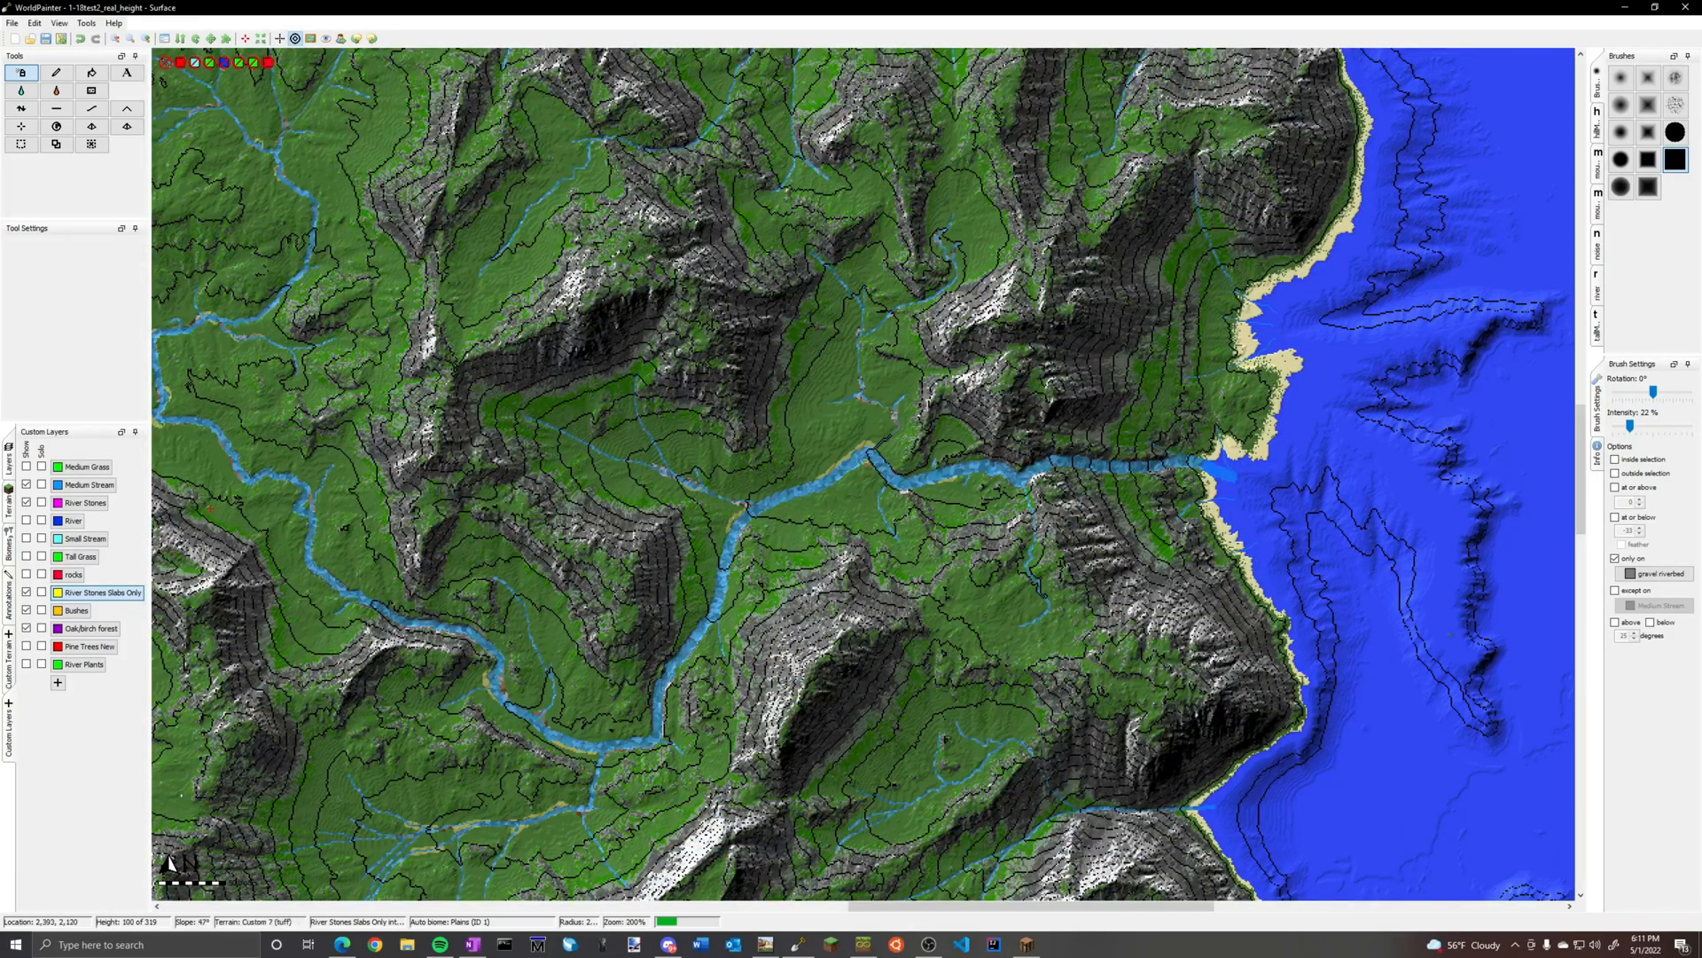
pyautogui.scroll(-4, 797, 397)
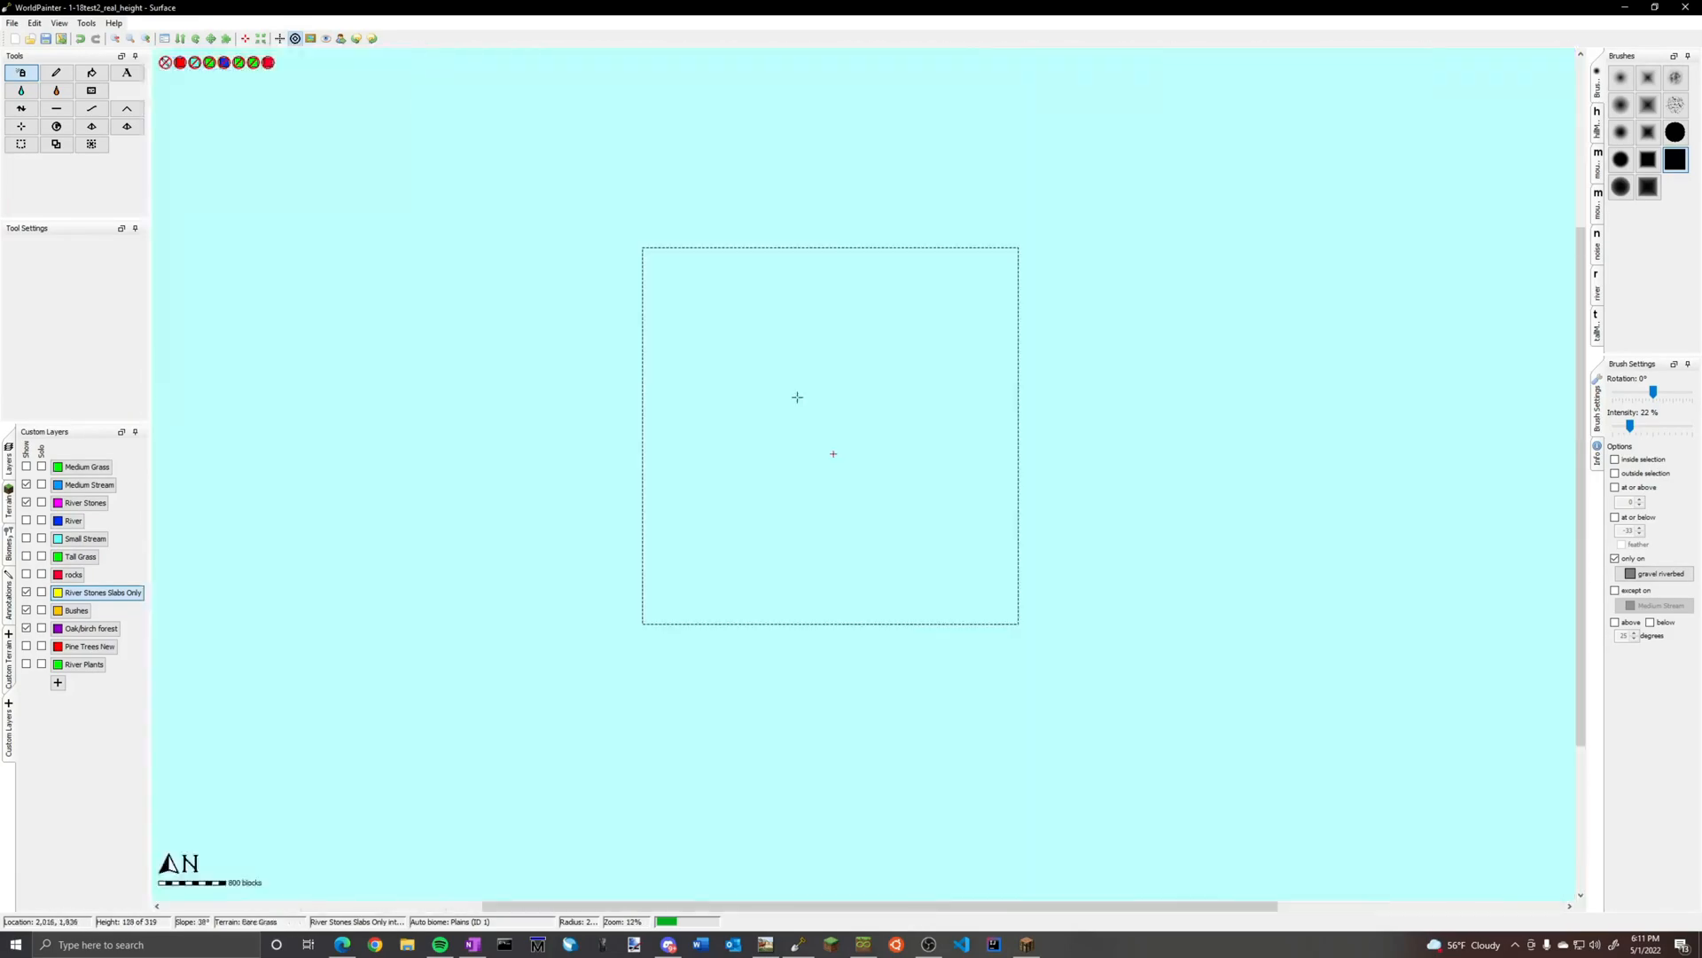
# Hide the River Stones Slabs Only and River Stones layers on the map
pyautogui.click(27, 592)
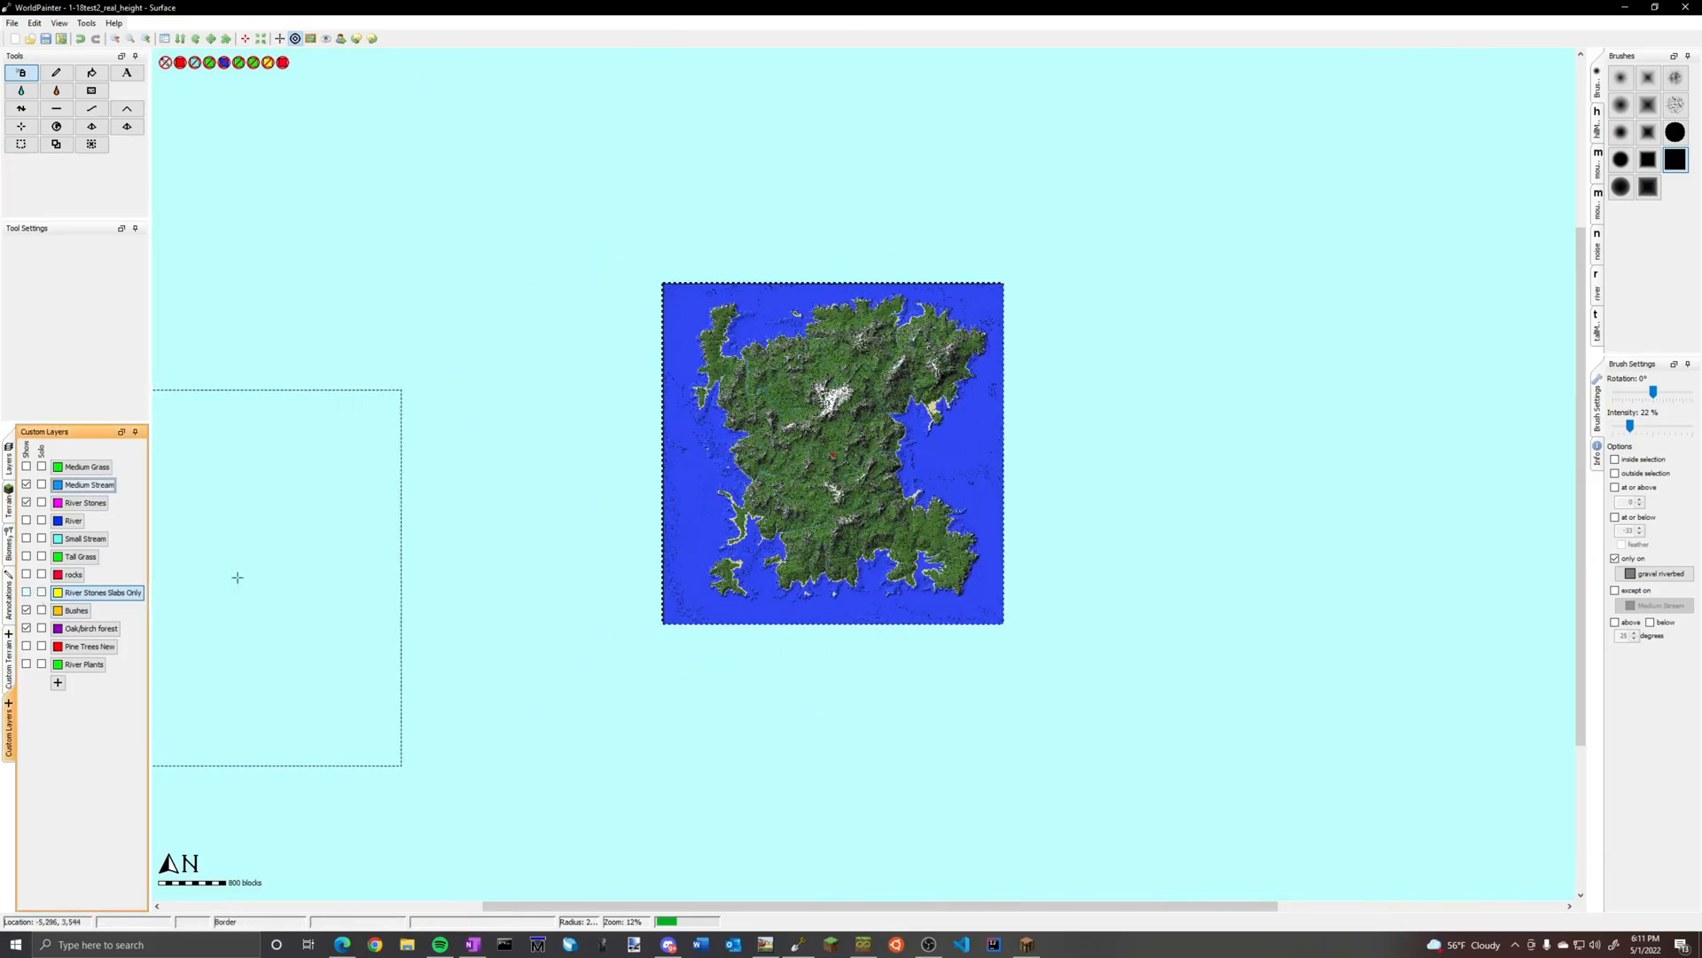
pyautogui.scroll(1, 862, 477)
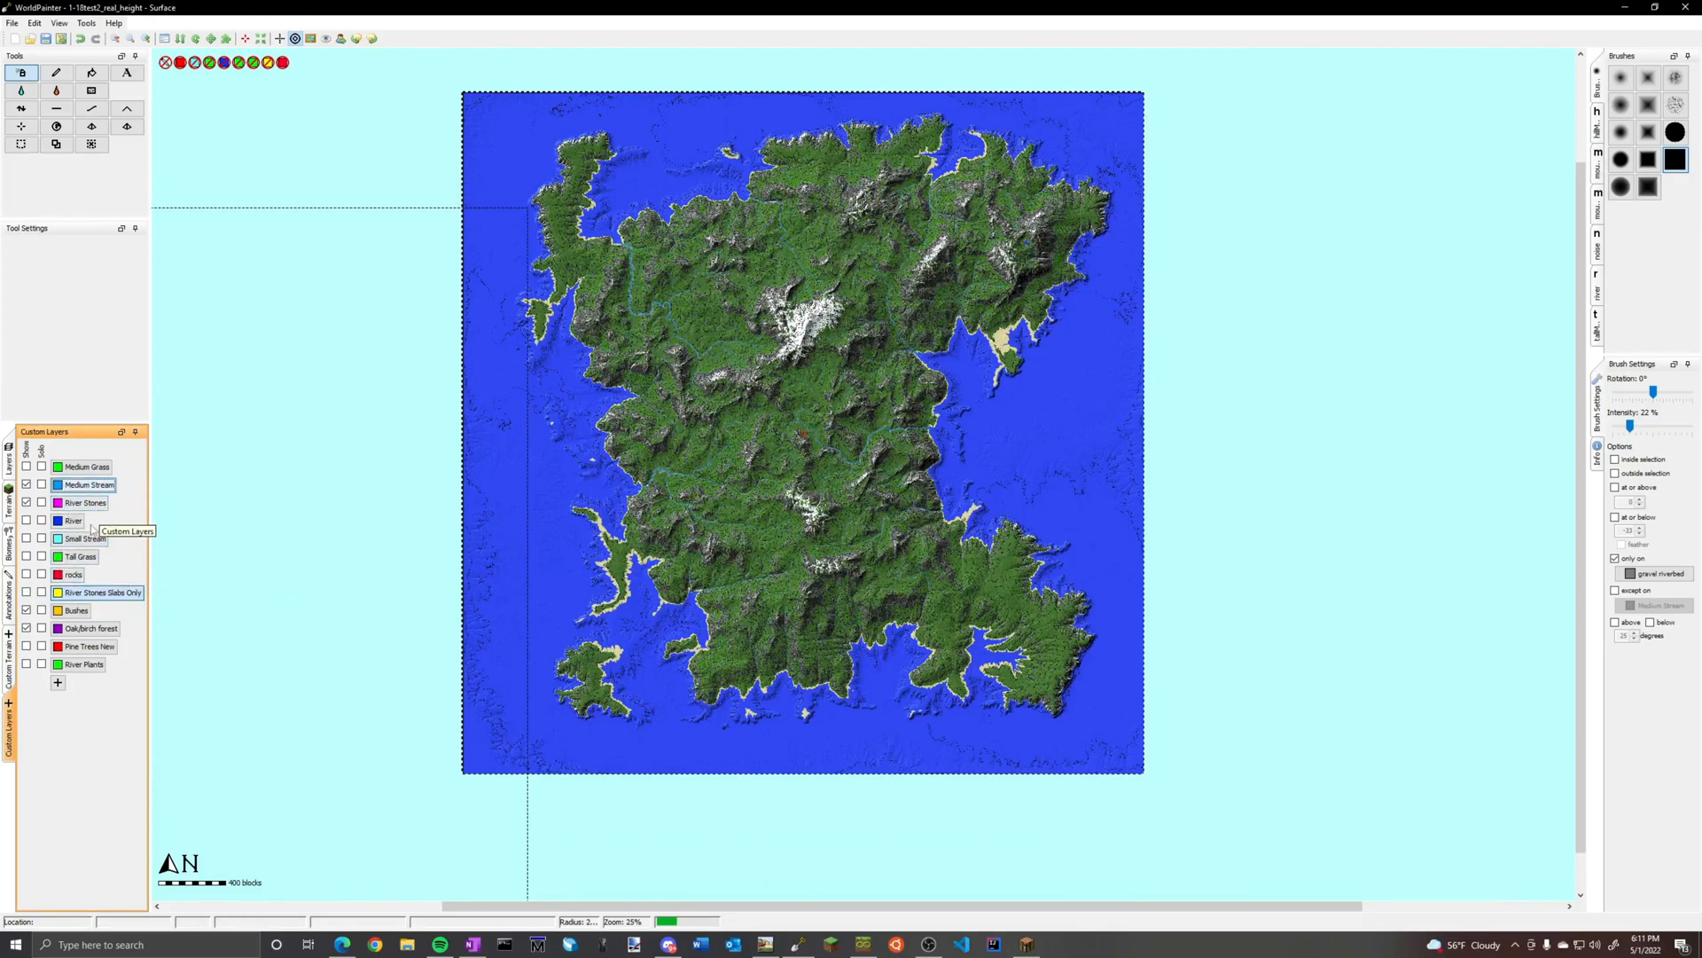
pyautogui.click(25, 501)
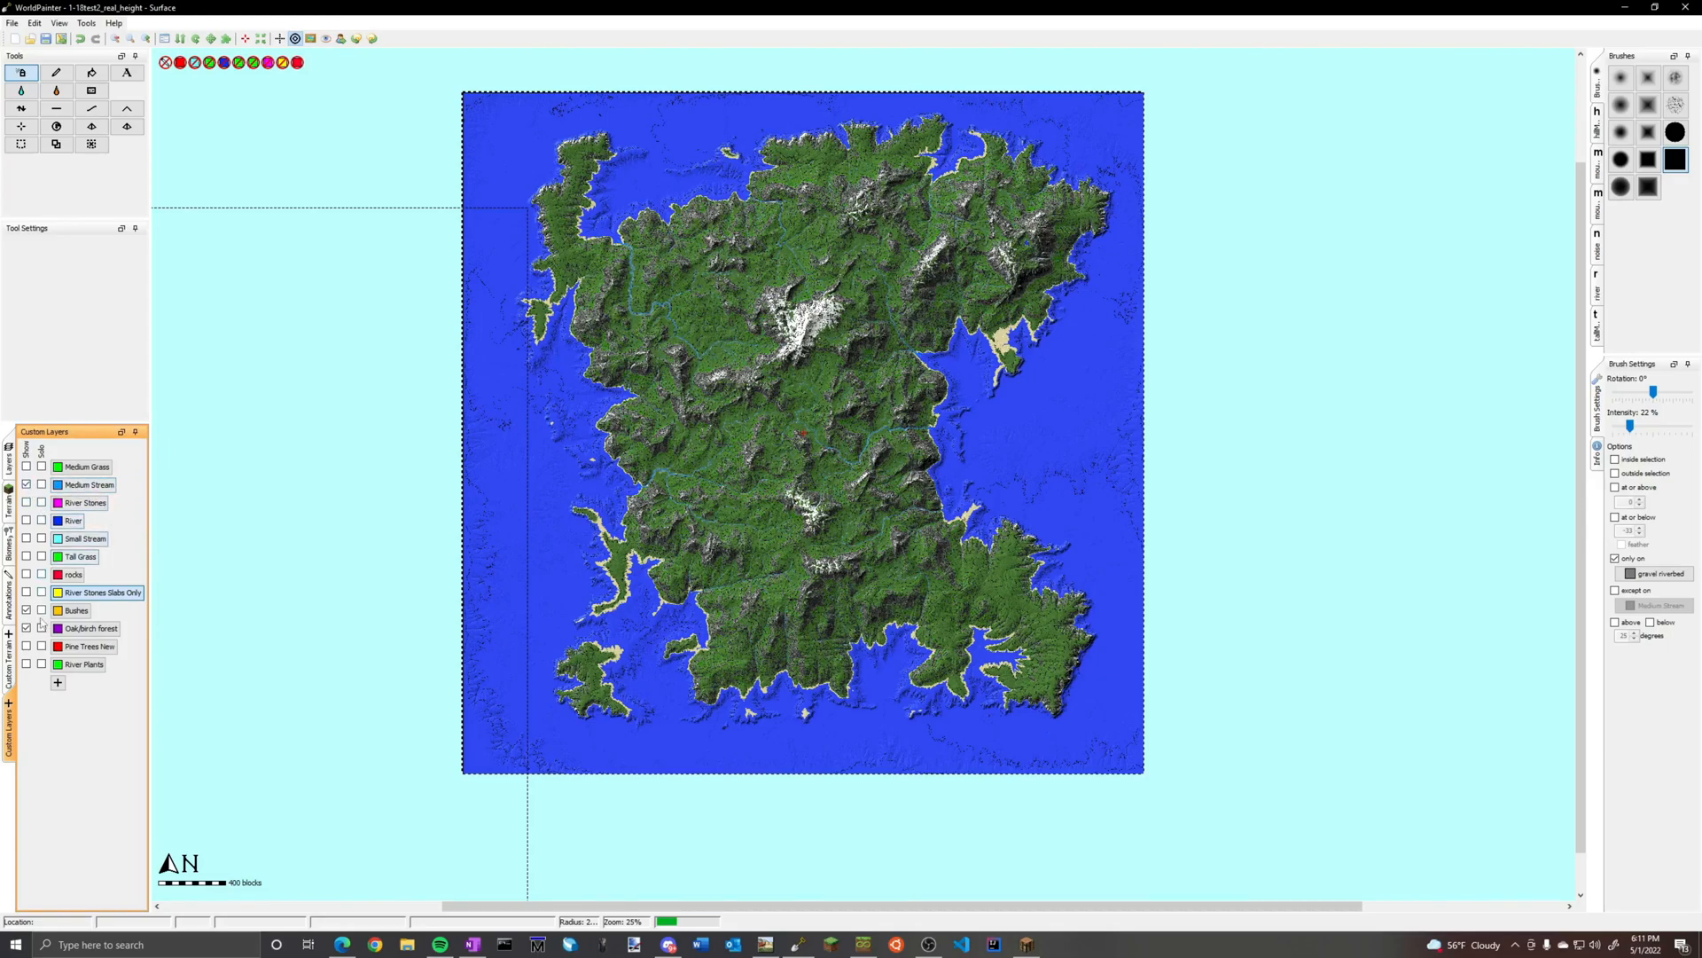
# Examine the Bushes layer's objects and preview, and close its settings without changes
pyautogui.rightClick(76, 611)
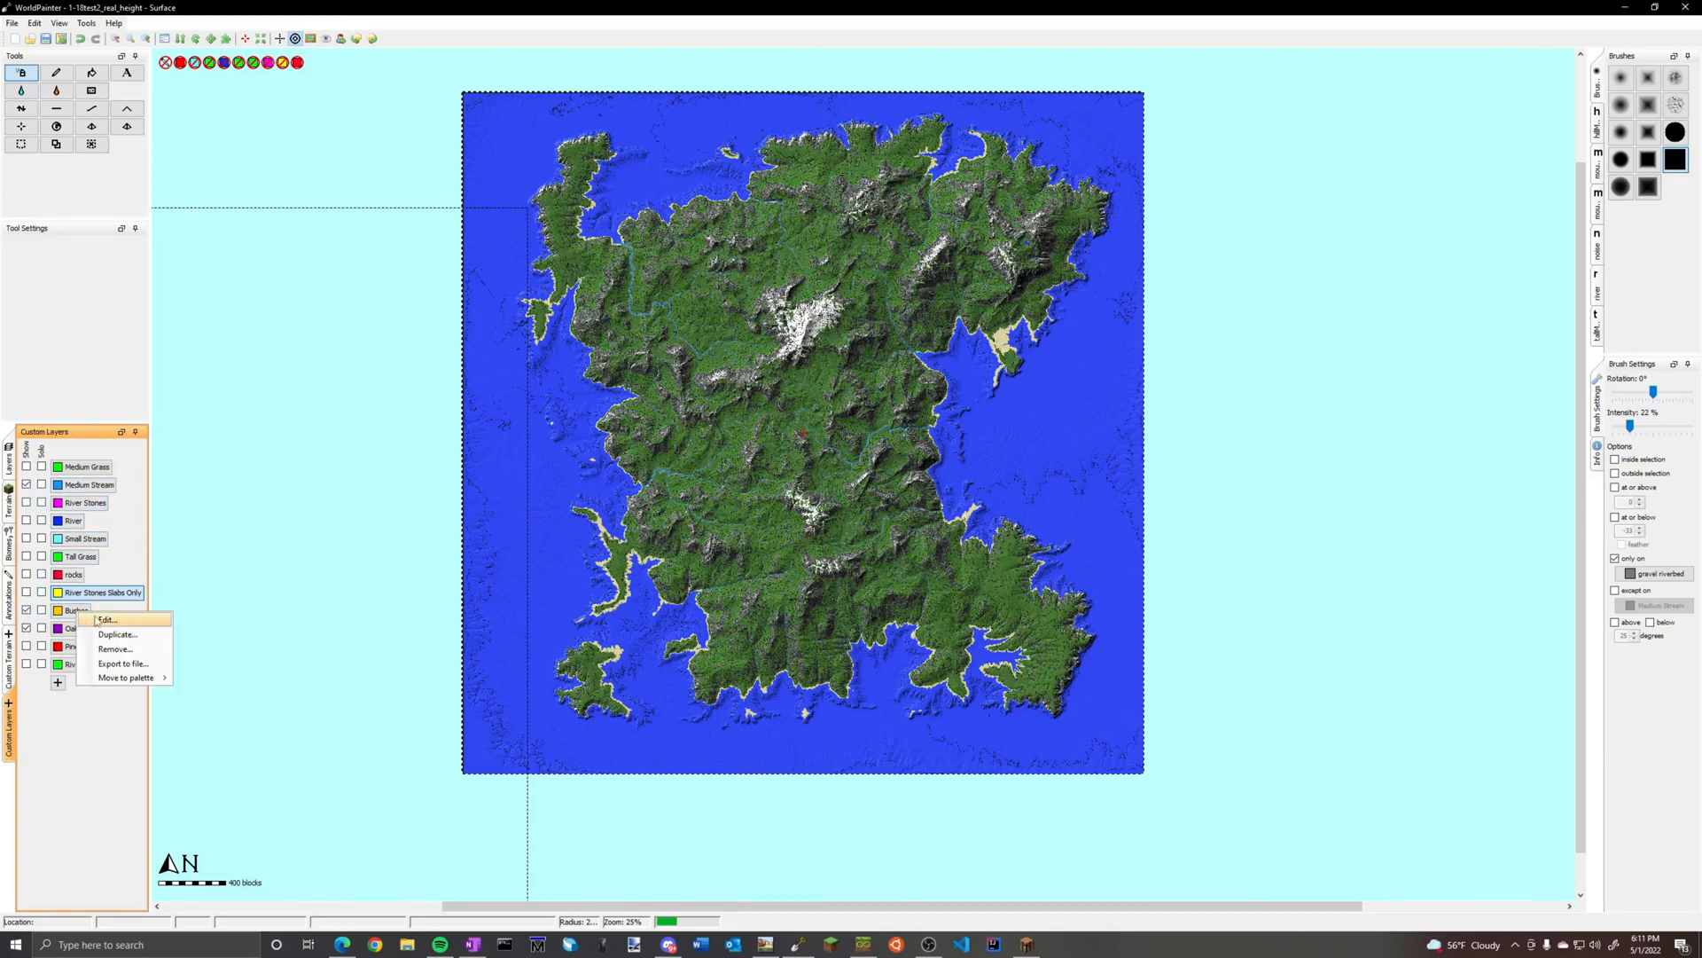
pyautogui.click(97, 619)
pyautogui.moveTo(1005, 447); pyautogui.dragTo(1000, 453)
pyautogui.scroll(2, 1028, 462)
pyautogui.scroll(-2, 1031, 463)
pyautogui.scroll(-3, 1031, 462)
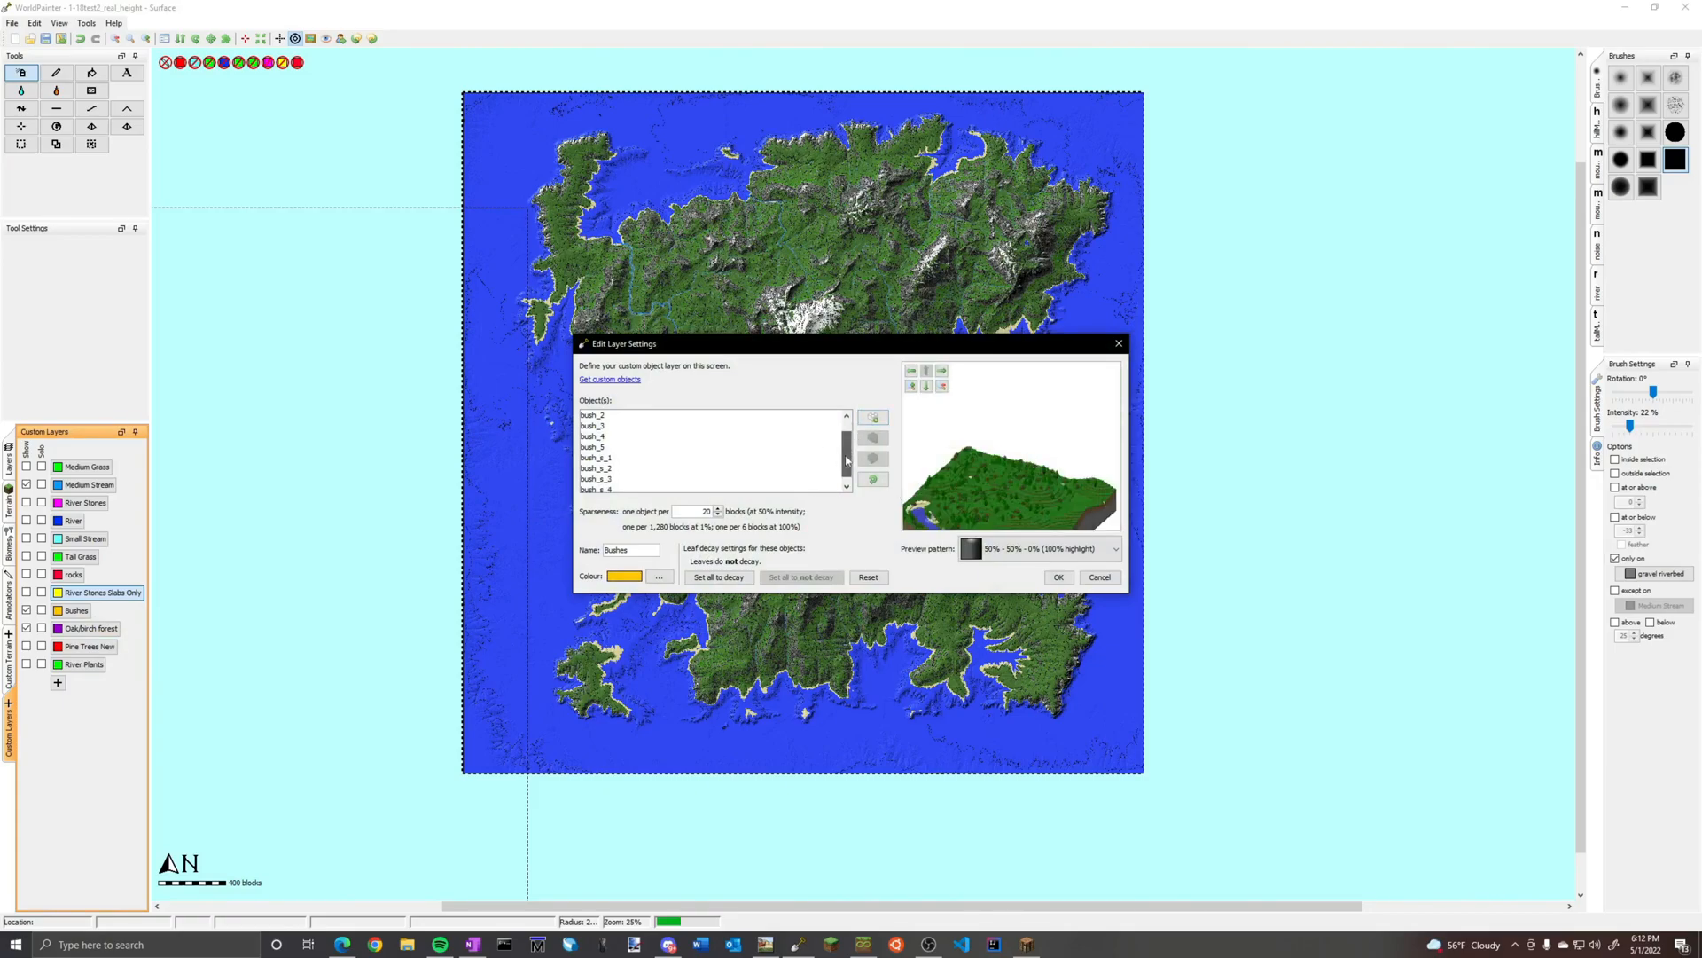
pyautogui.click(1119, 343)
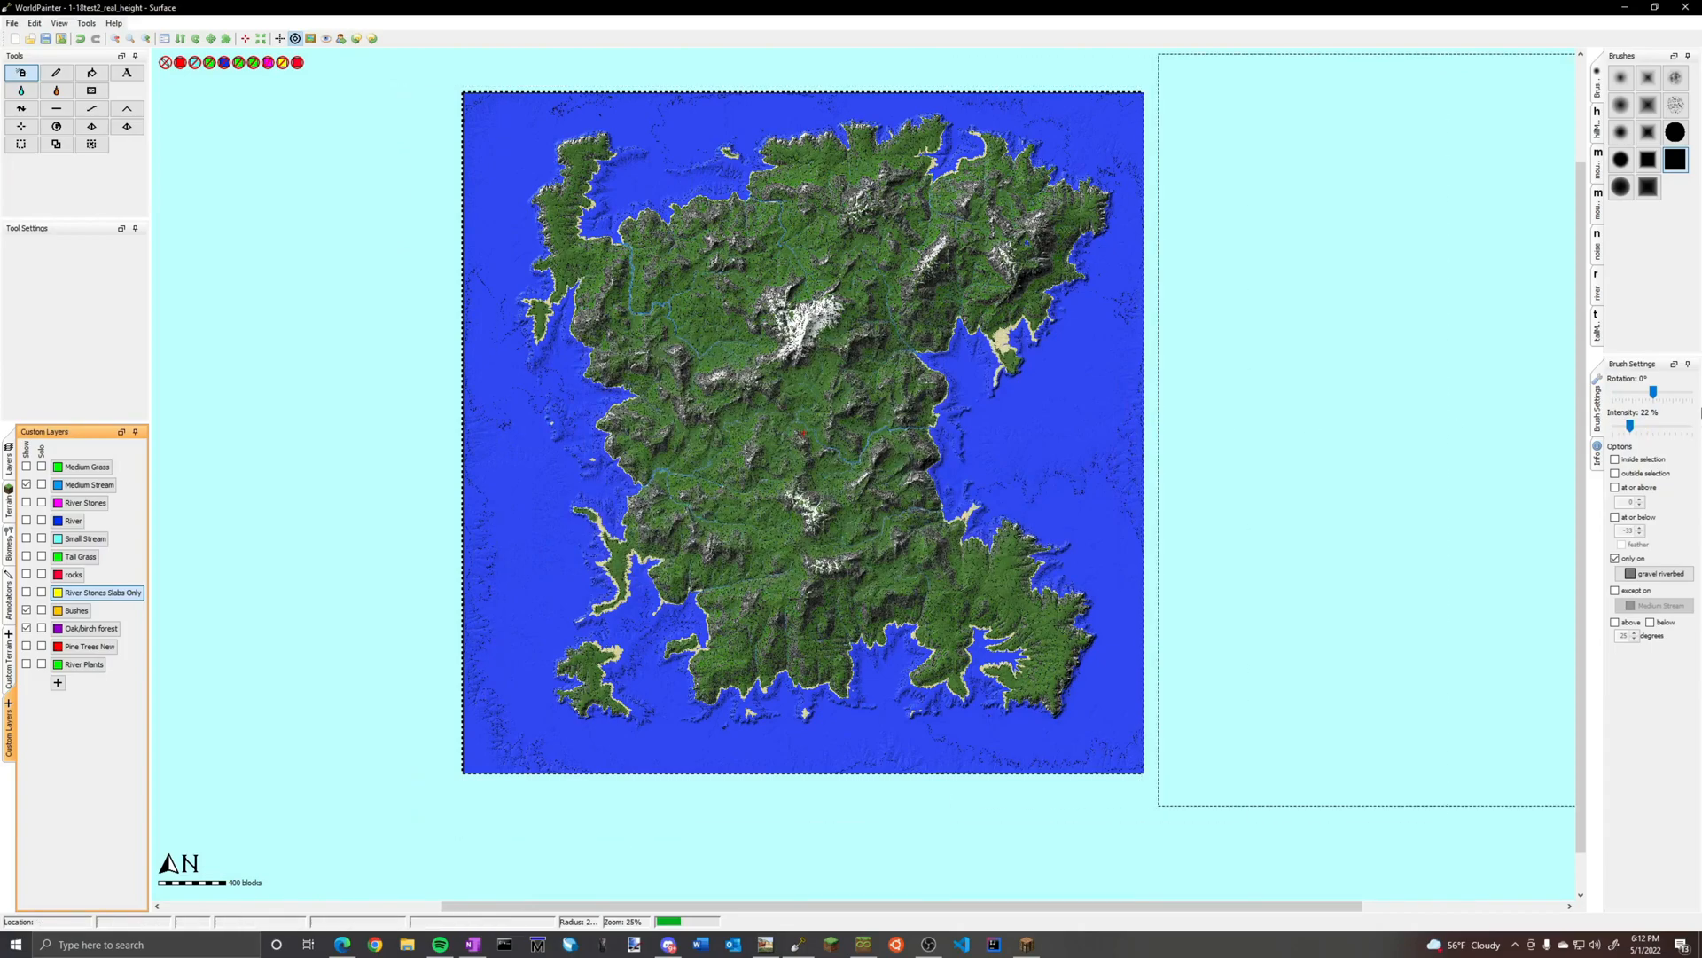
# Set the brush to 8% intensity and limit it to Bare Grass terrain on slopes below 25 degrees
pyautogui.click(1629, 427)
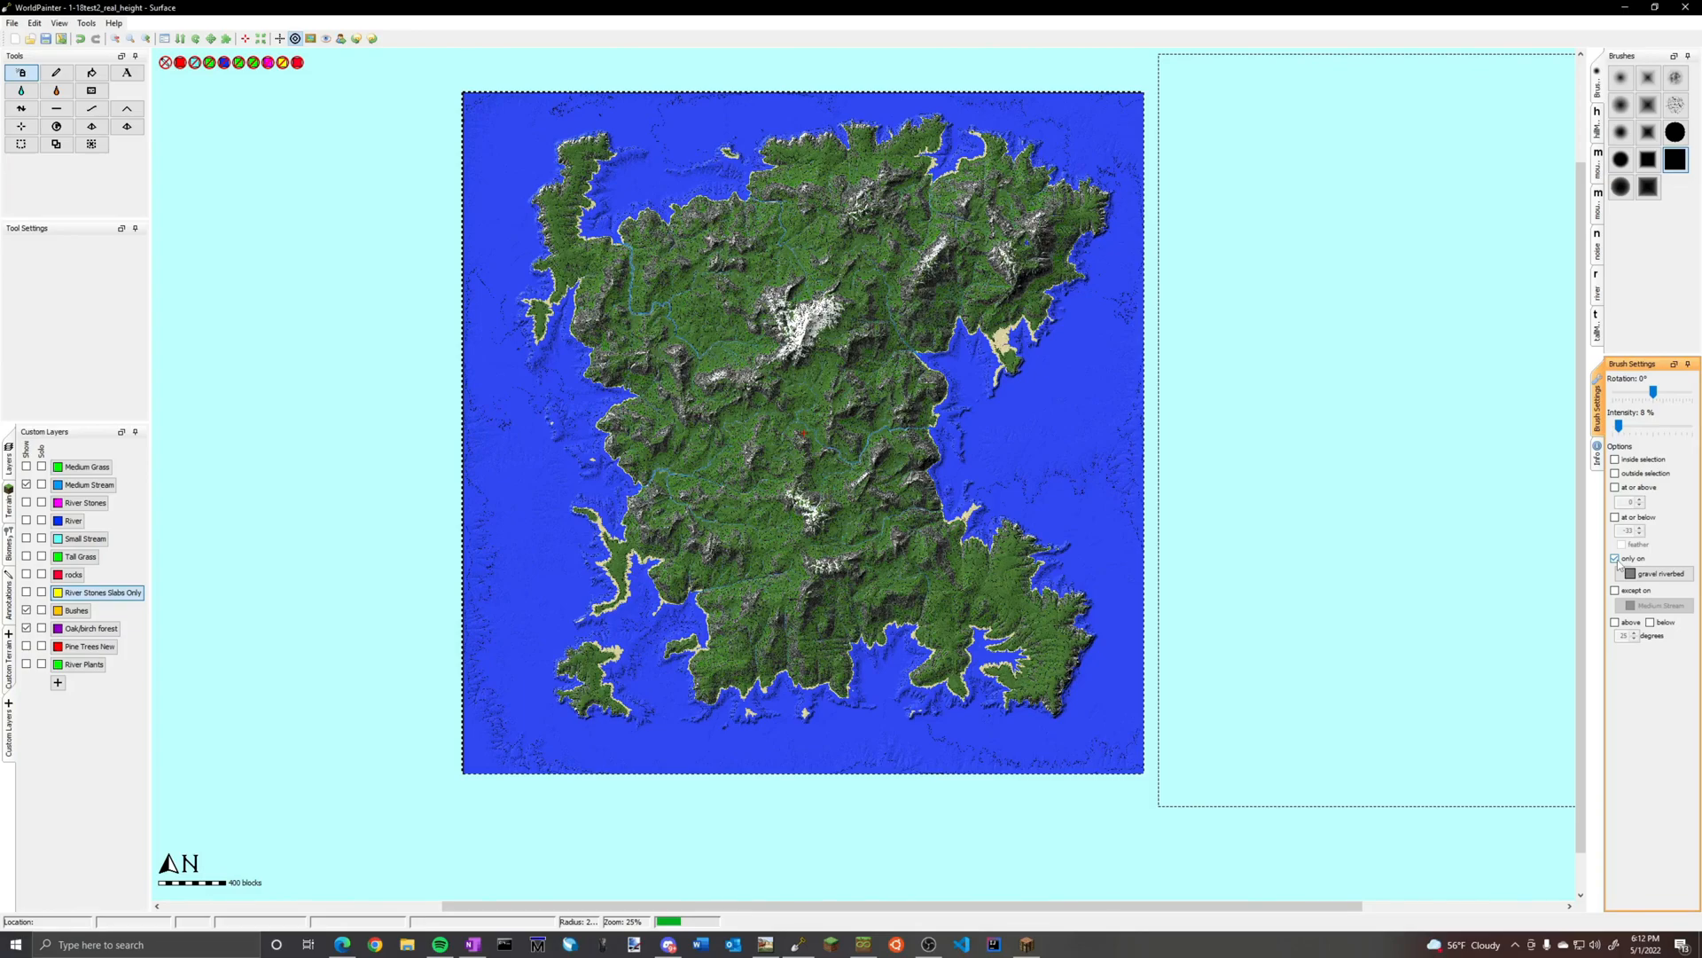
pyautogui.click(1654, 574)
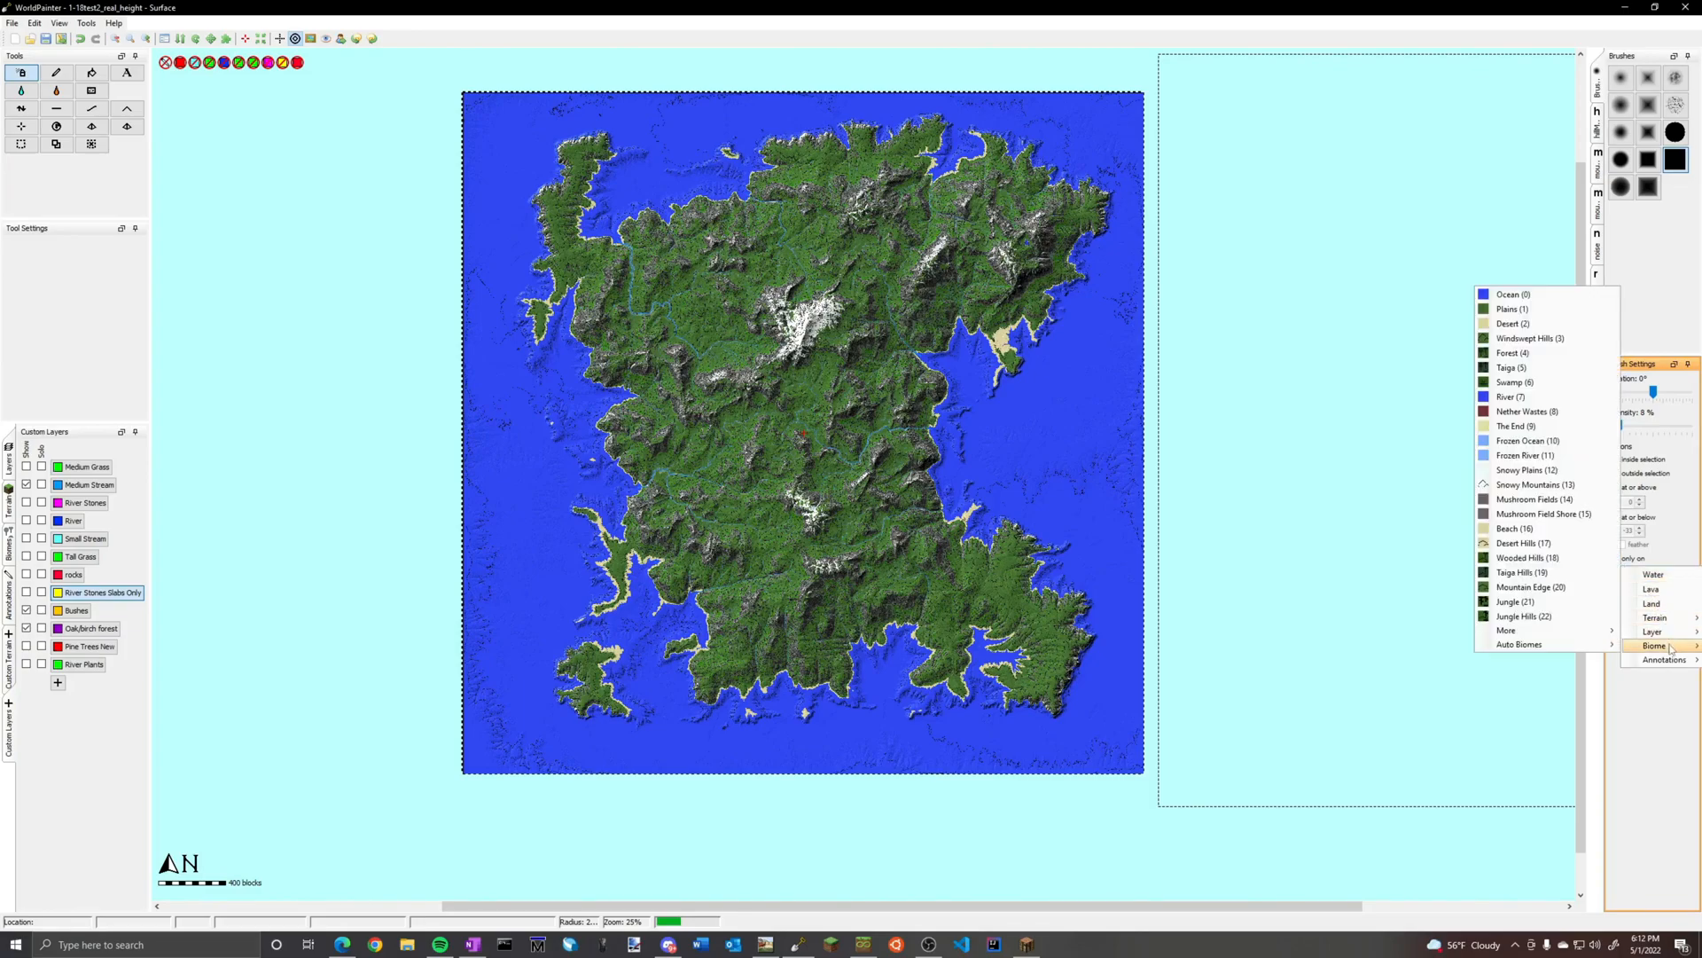
pyautogui.moveTo(1660, 632)
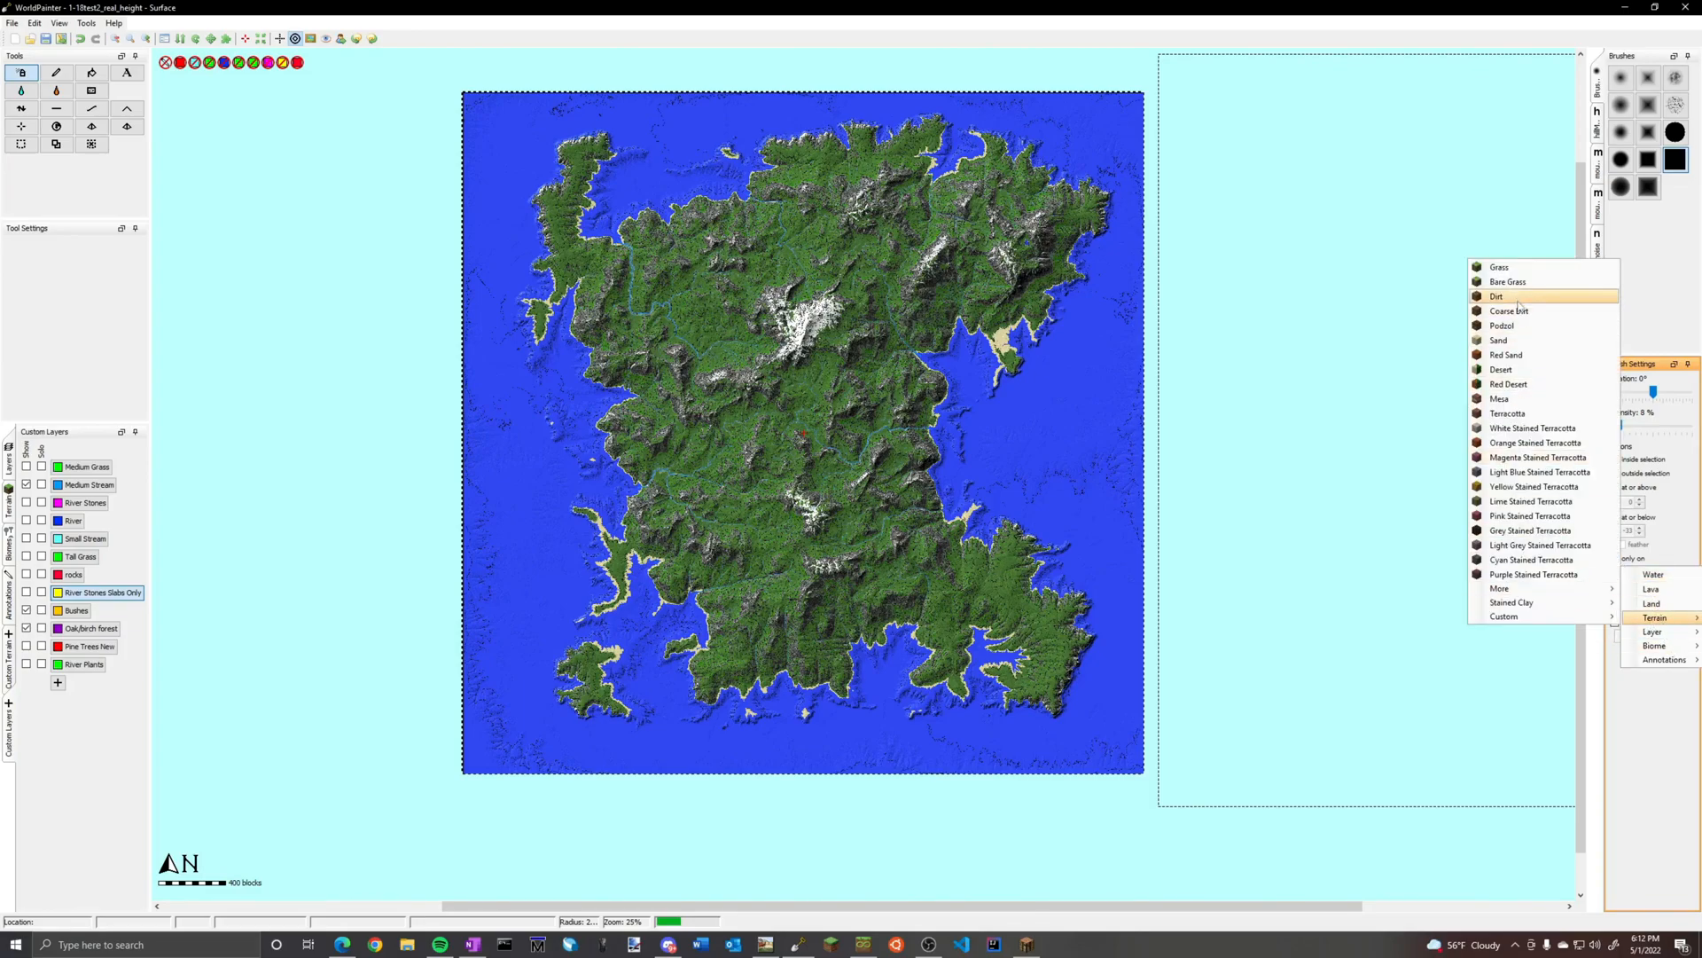
pyautogui.click(1492, 284)
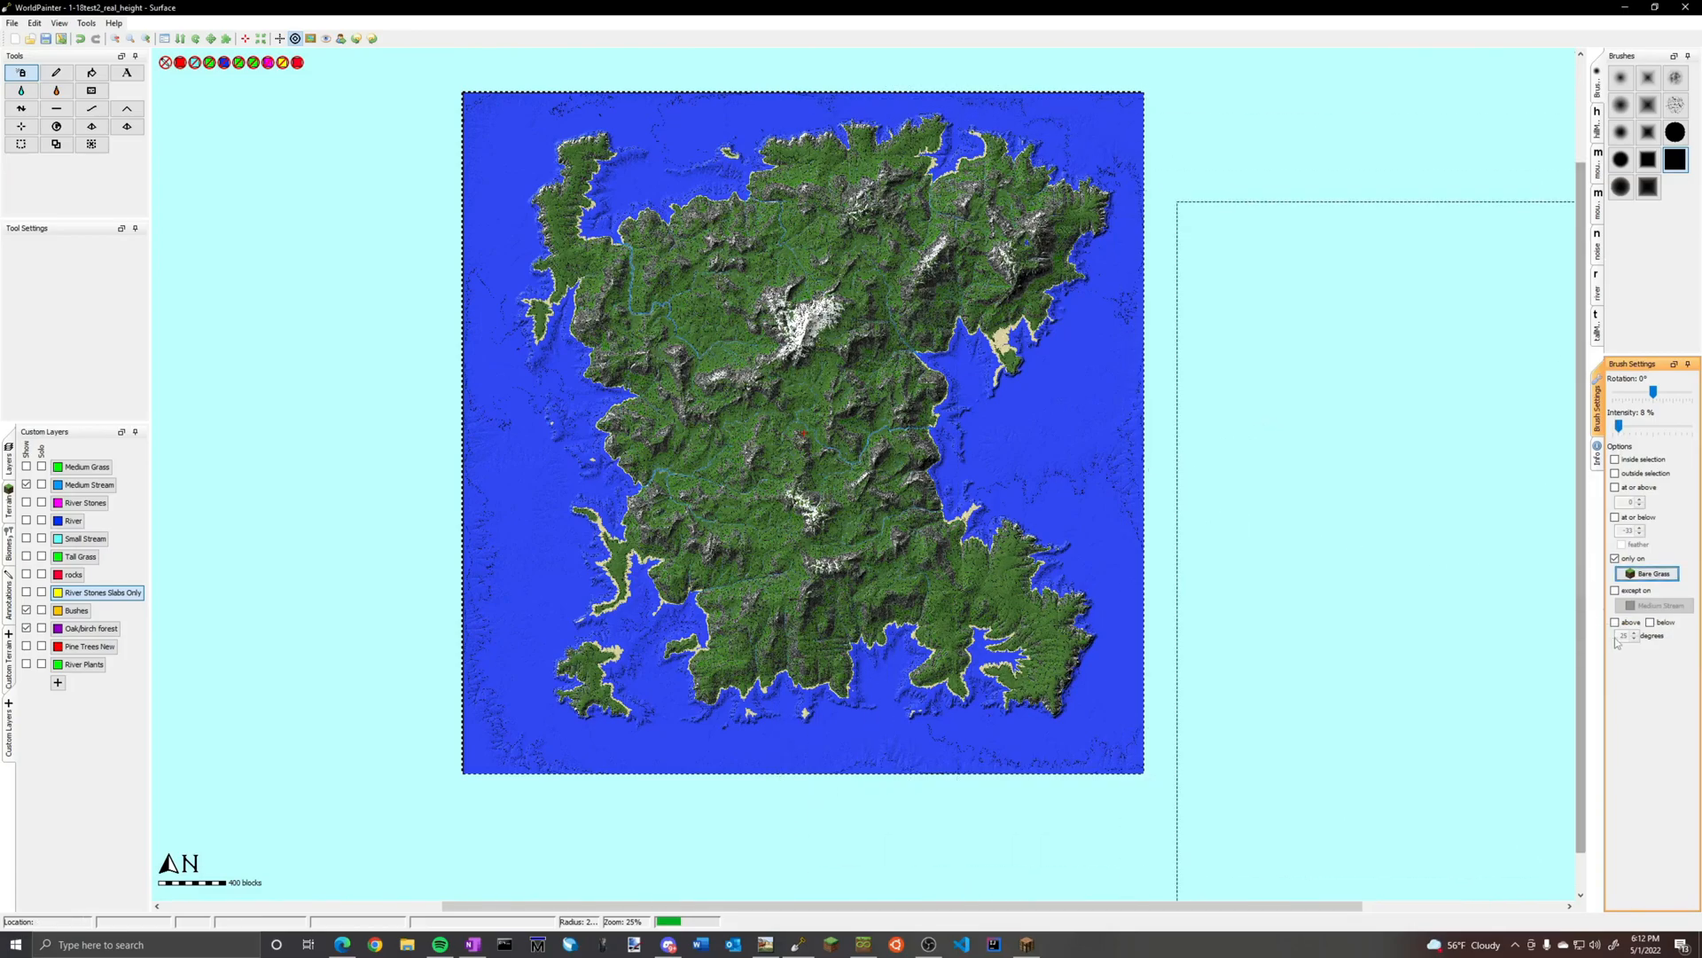
pyautogui.click(1650, 621)
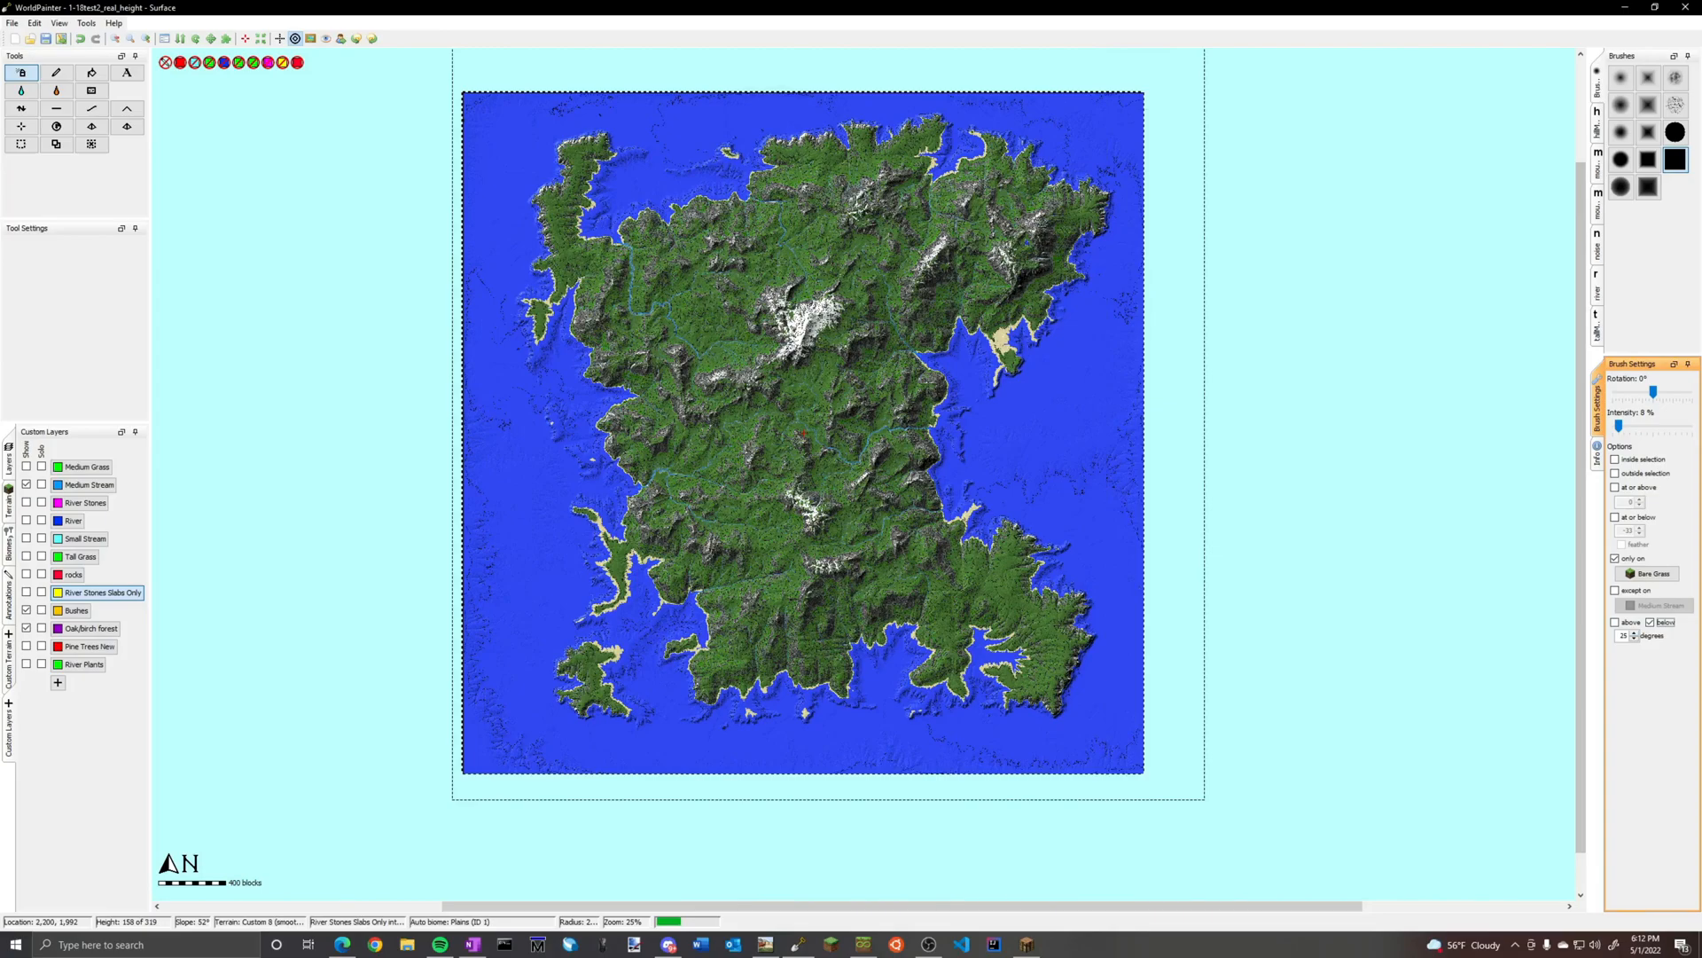
pyautogui.click(830, 422)
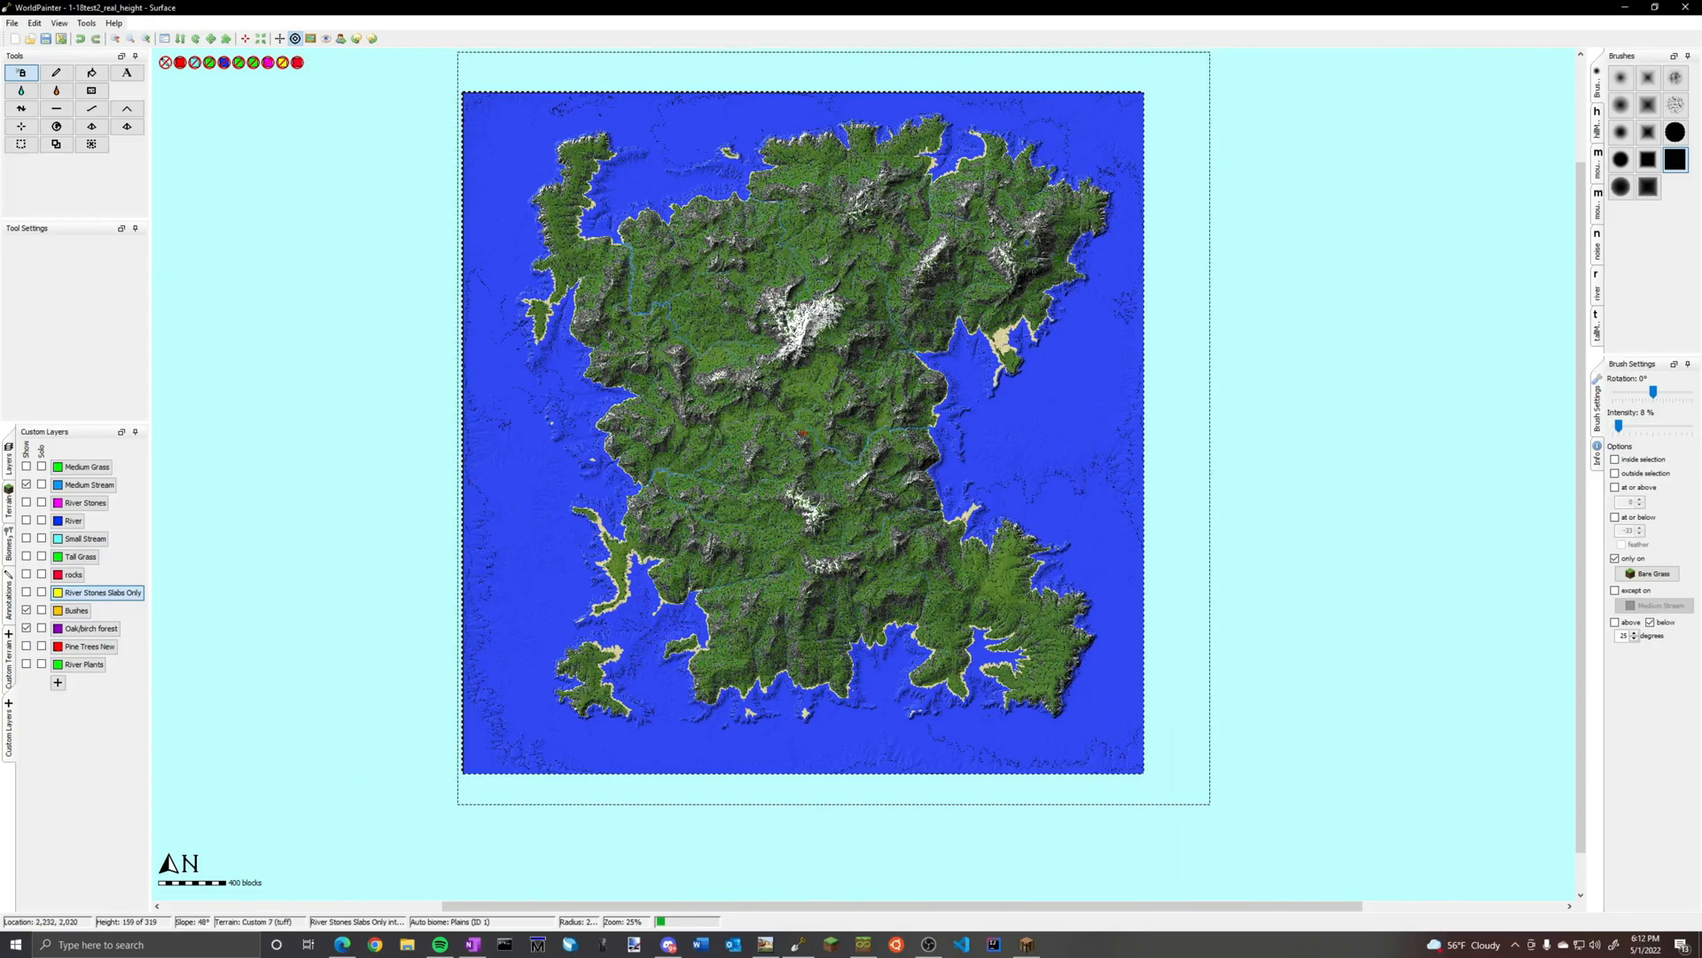
pyautogui.hotkey('ctrl', '+')
pyautogui.hotkey('ctrl', '-')
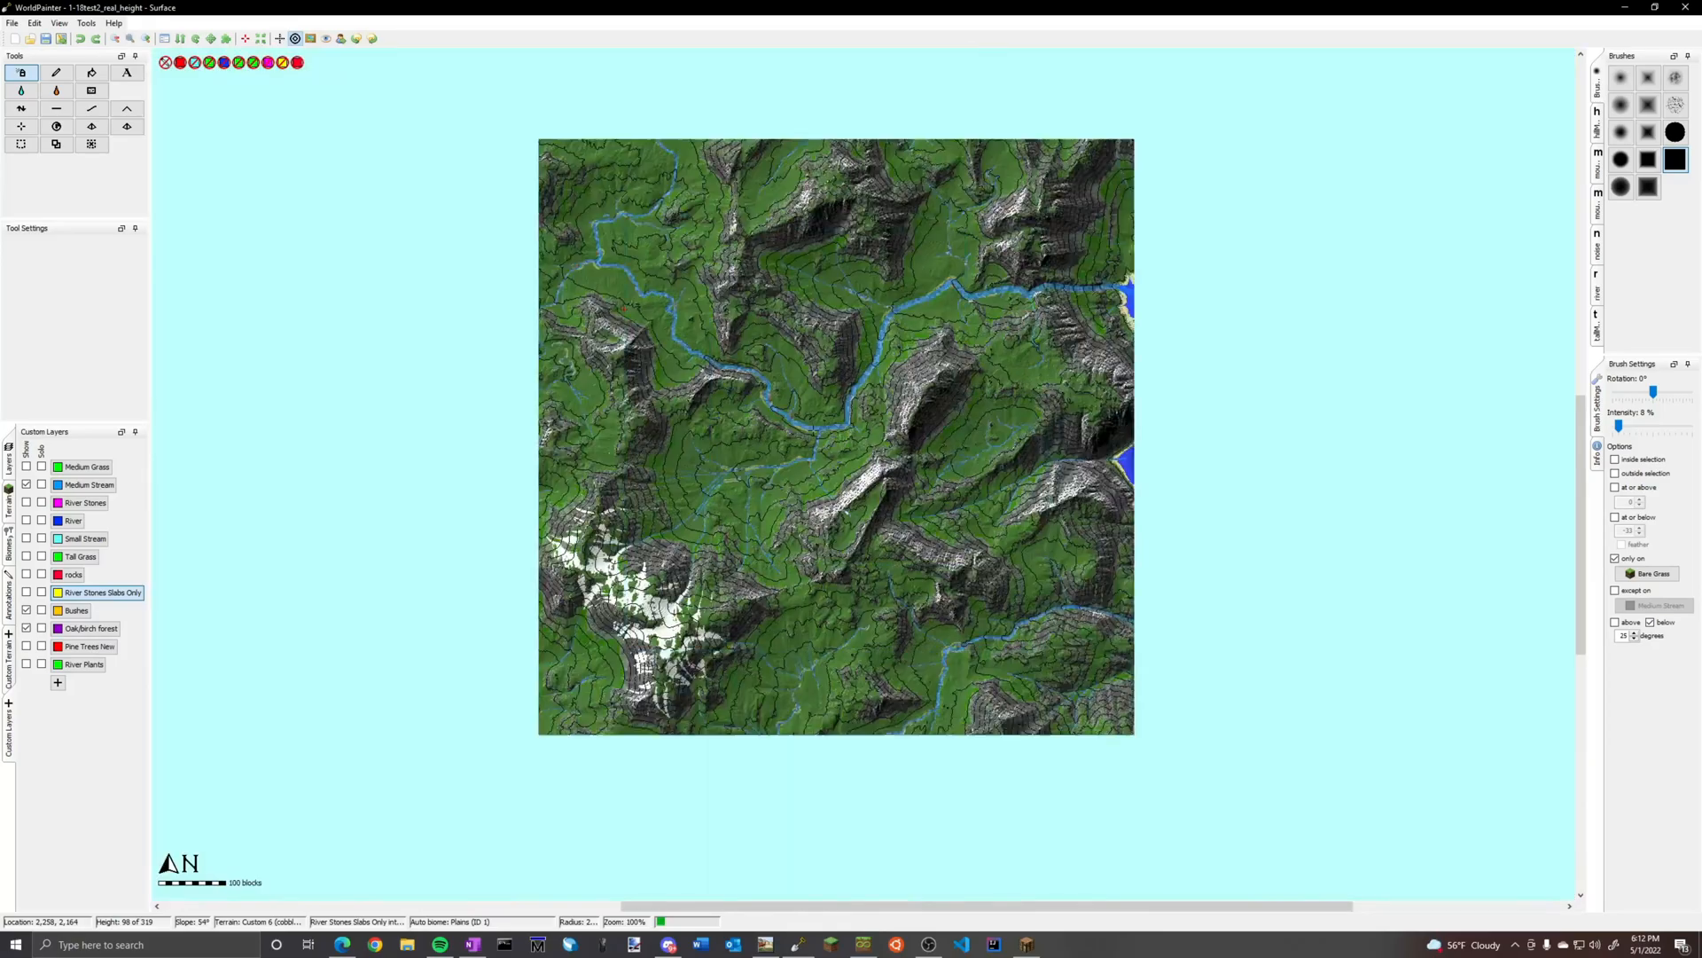
# Spray the Bushes layer over the whole island and check its distribution up close
pyautogui.click(77, 610)
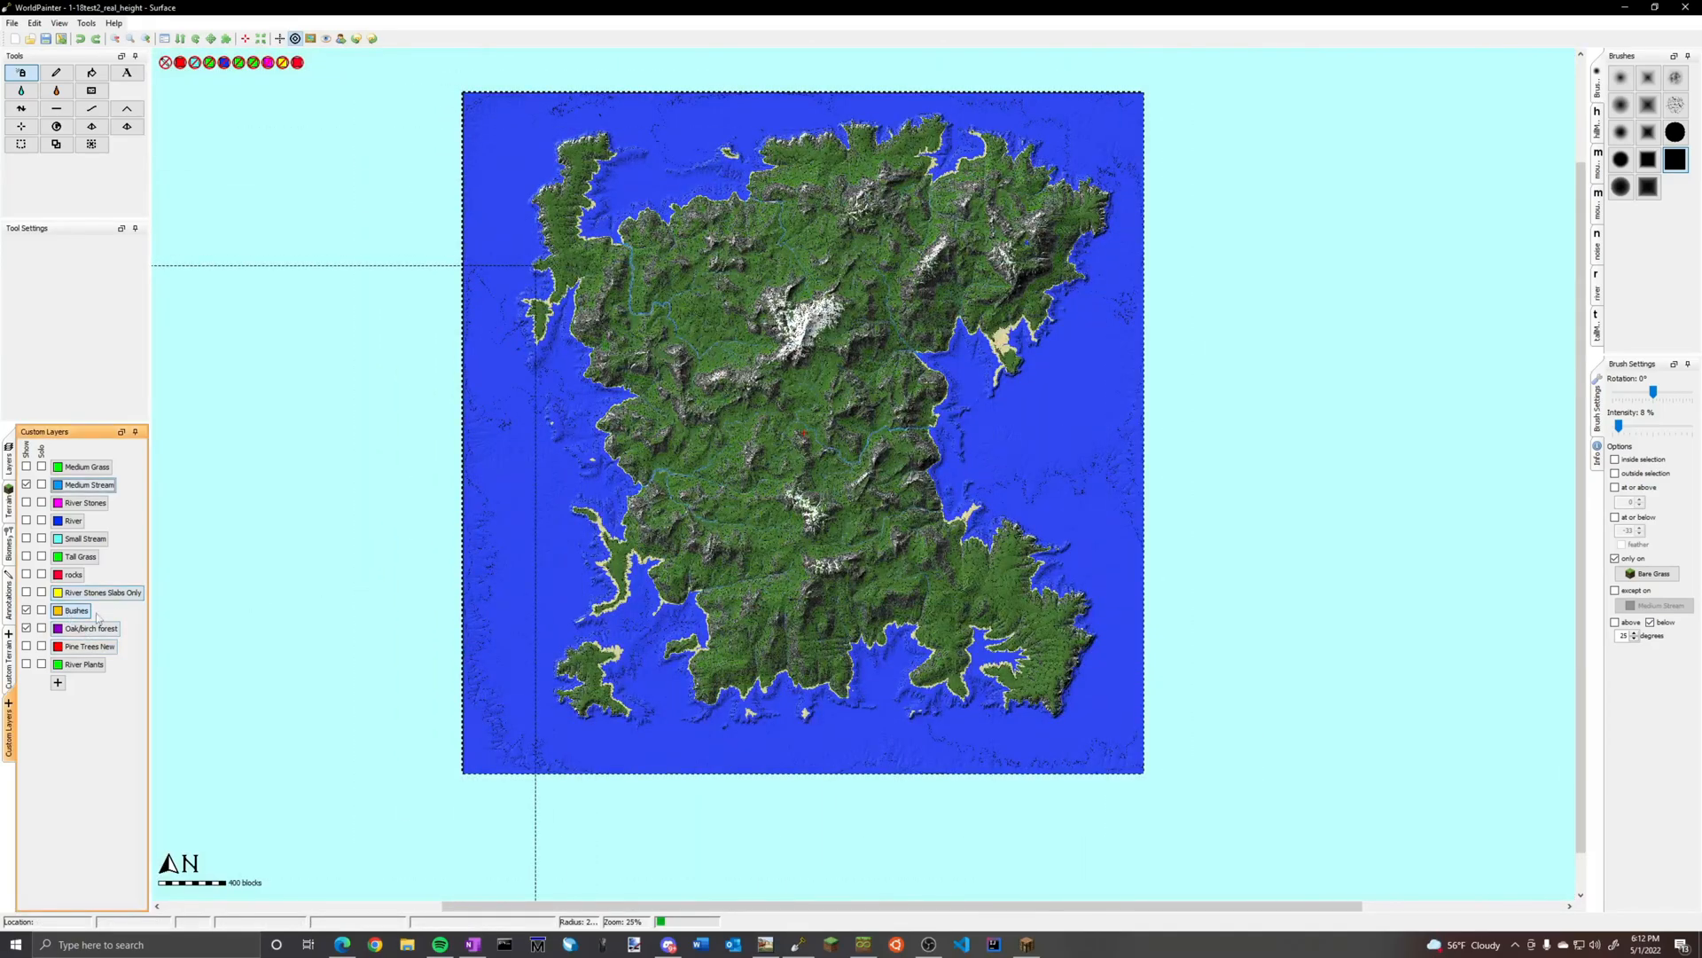
pyautogui.click(798, 437)
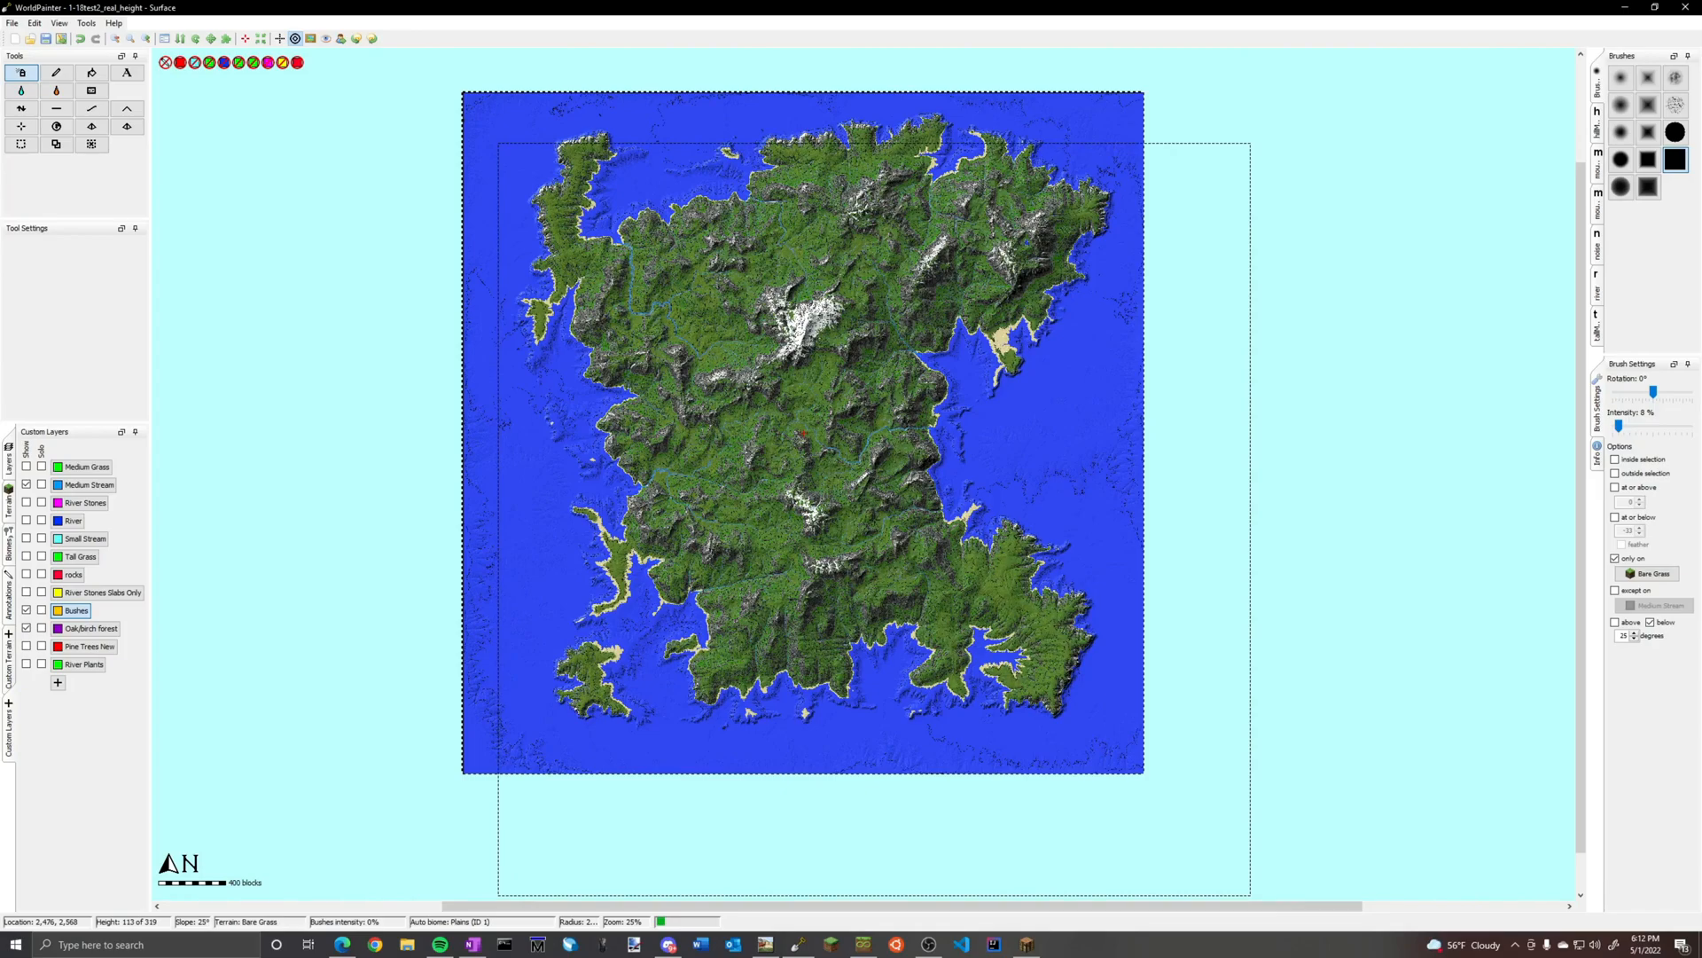
pyautogui.scroll(1, 802, 434)
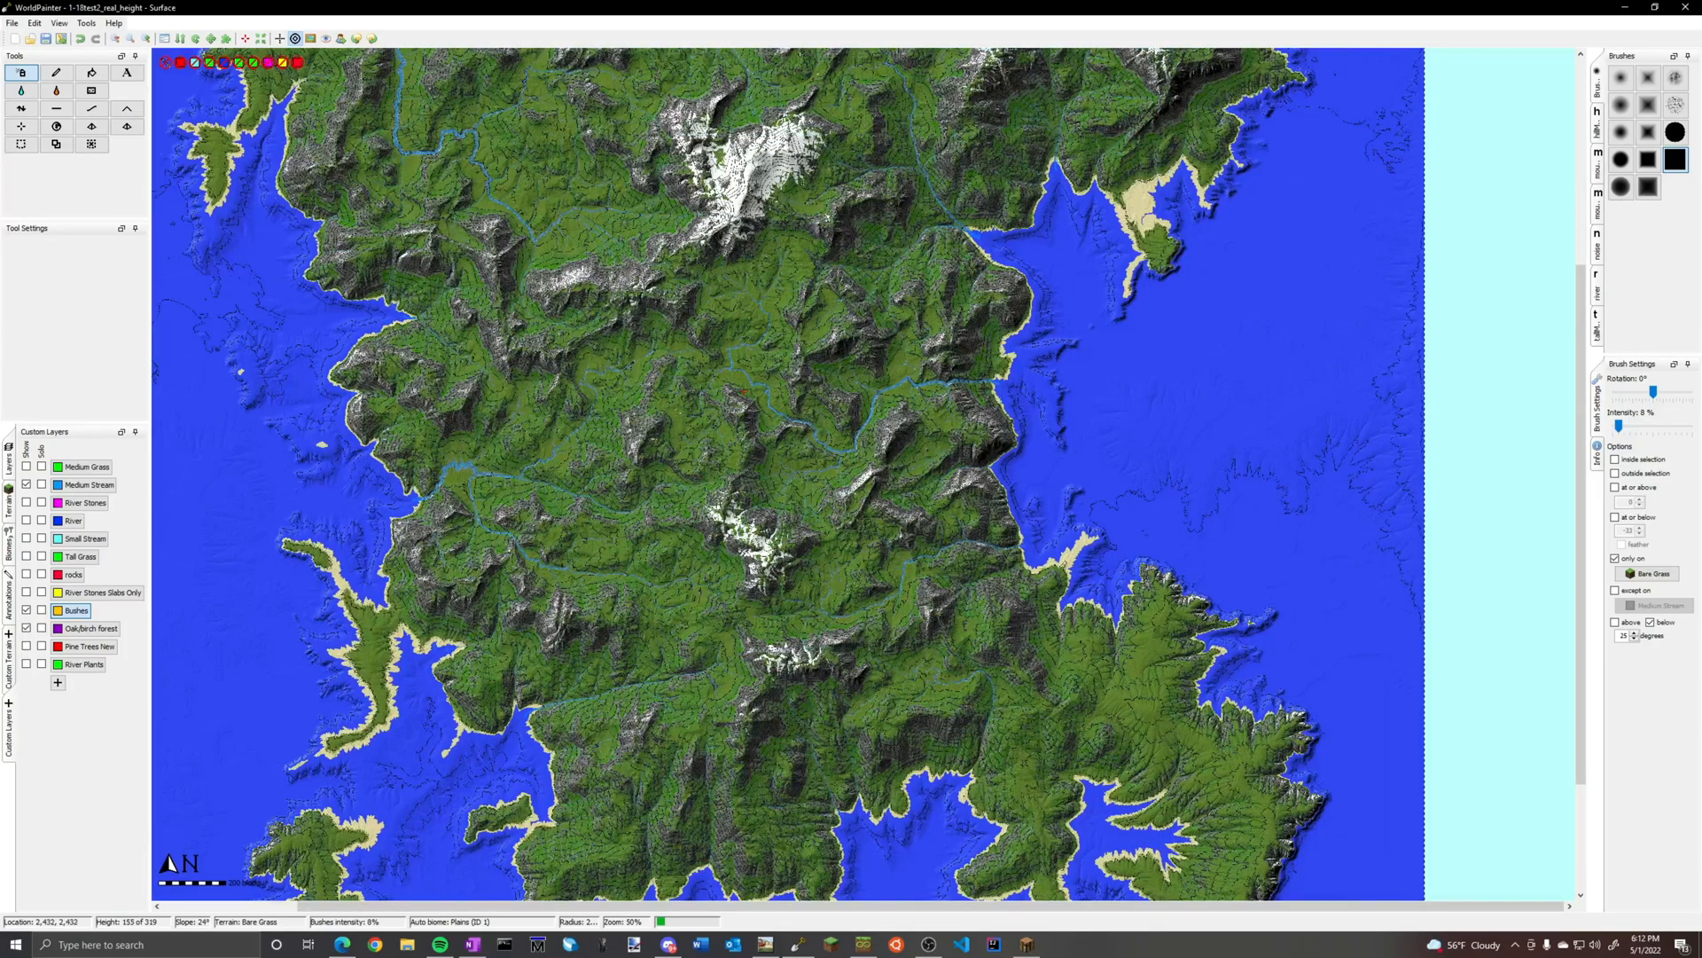
# Open the export settings for a Minecraft world and show the export order of the custom layers
pyautogui.click(13, 23)
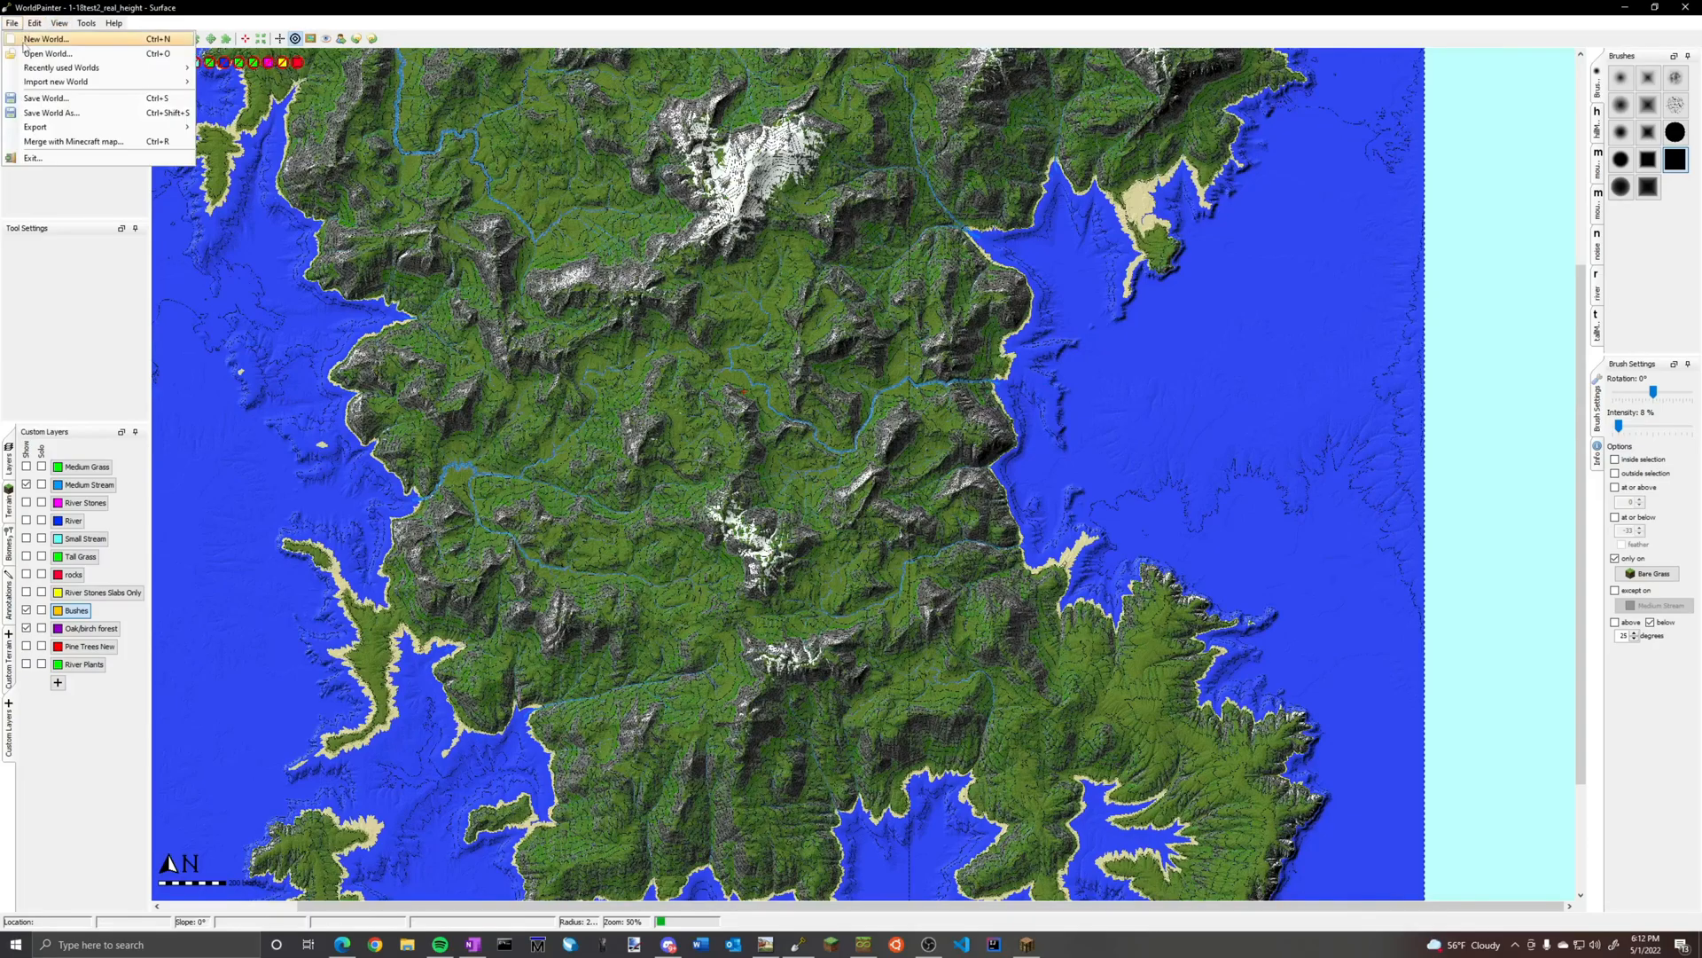
pyautogui.moveTo(54, 127)
pyautogui.click(257, 129)
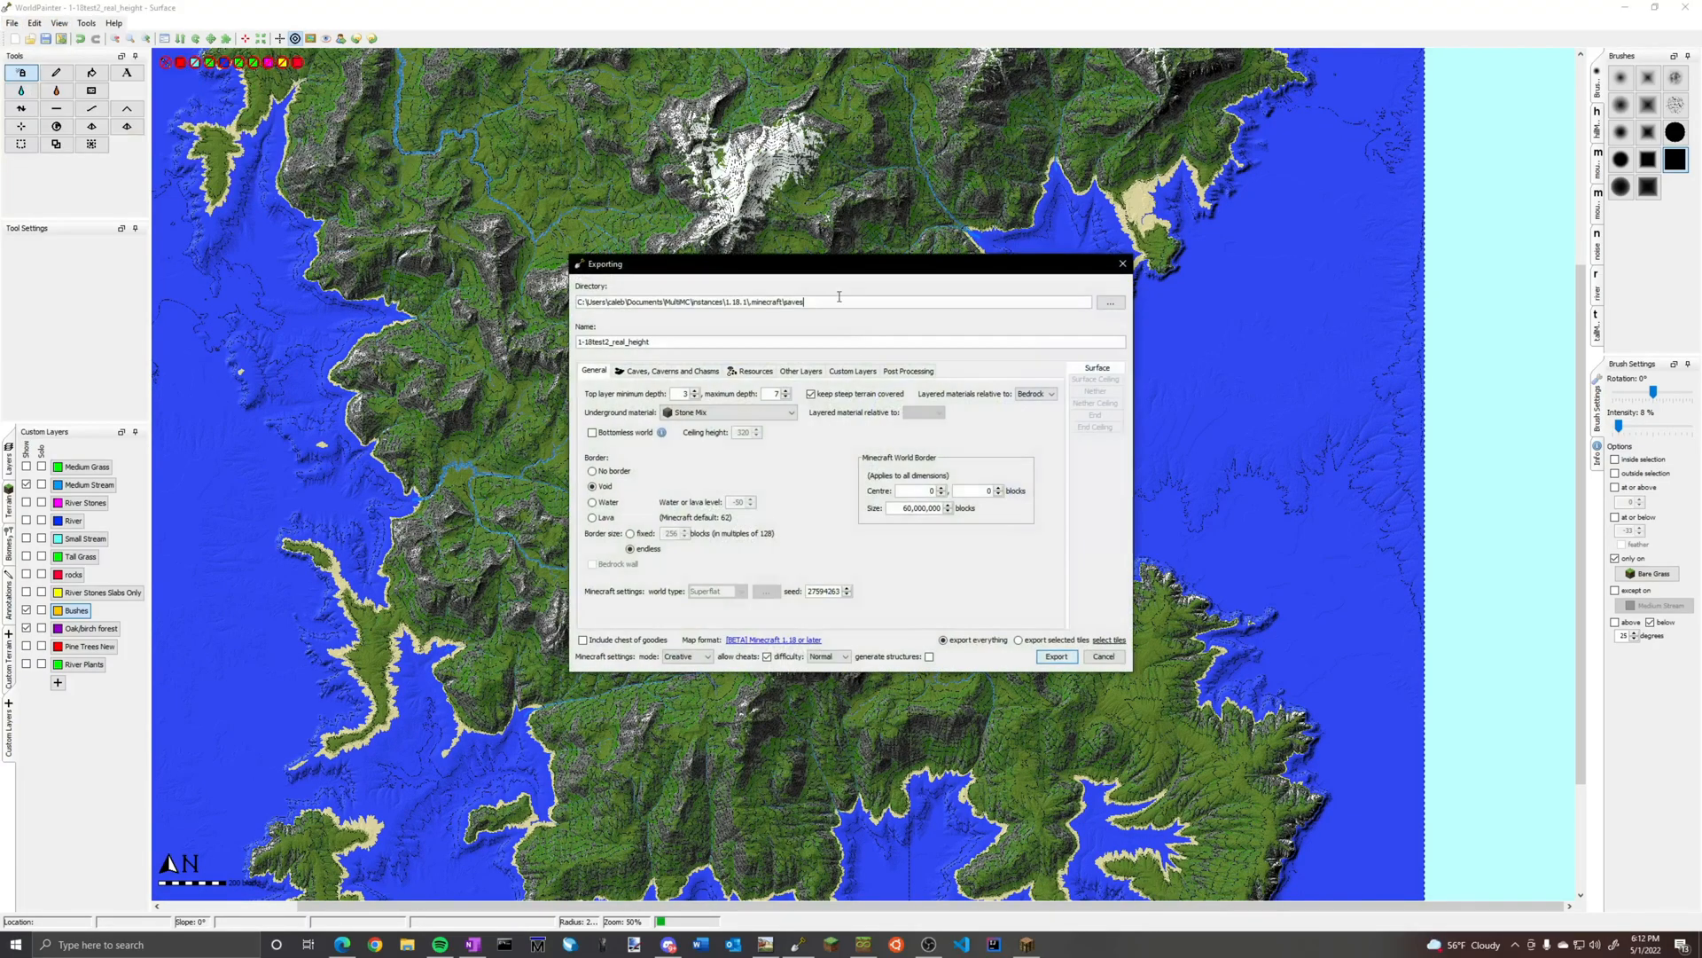
pyautogui.click(801, 371)
pyautogui.click(855, 373)
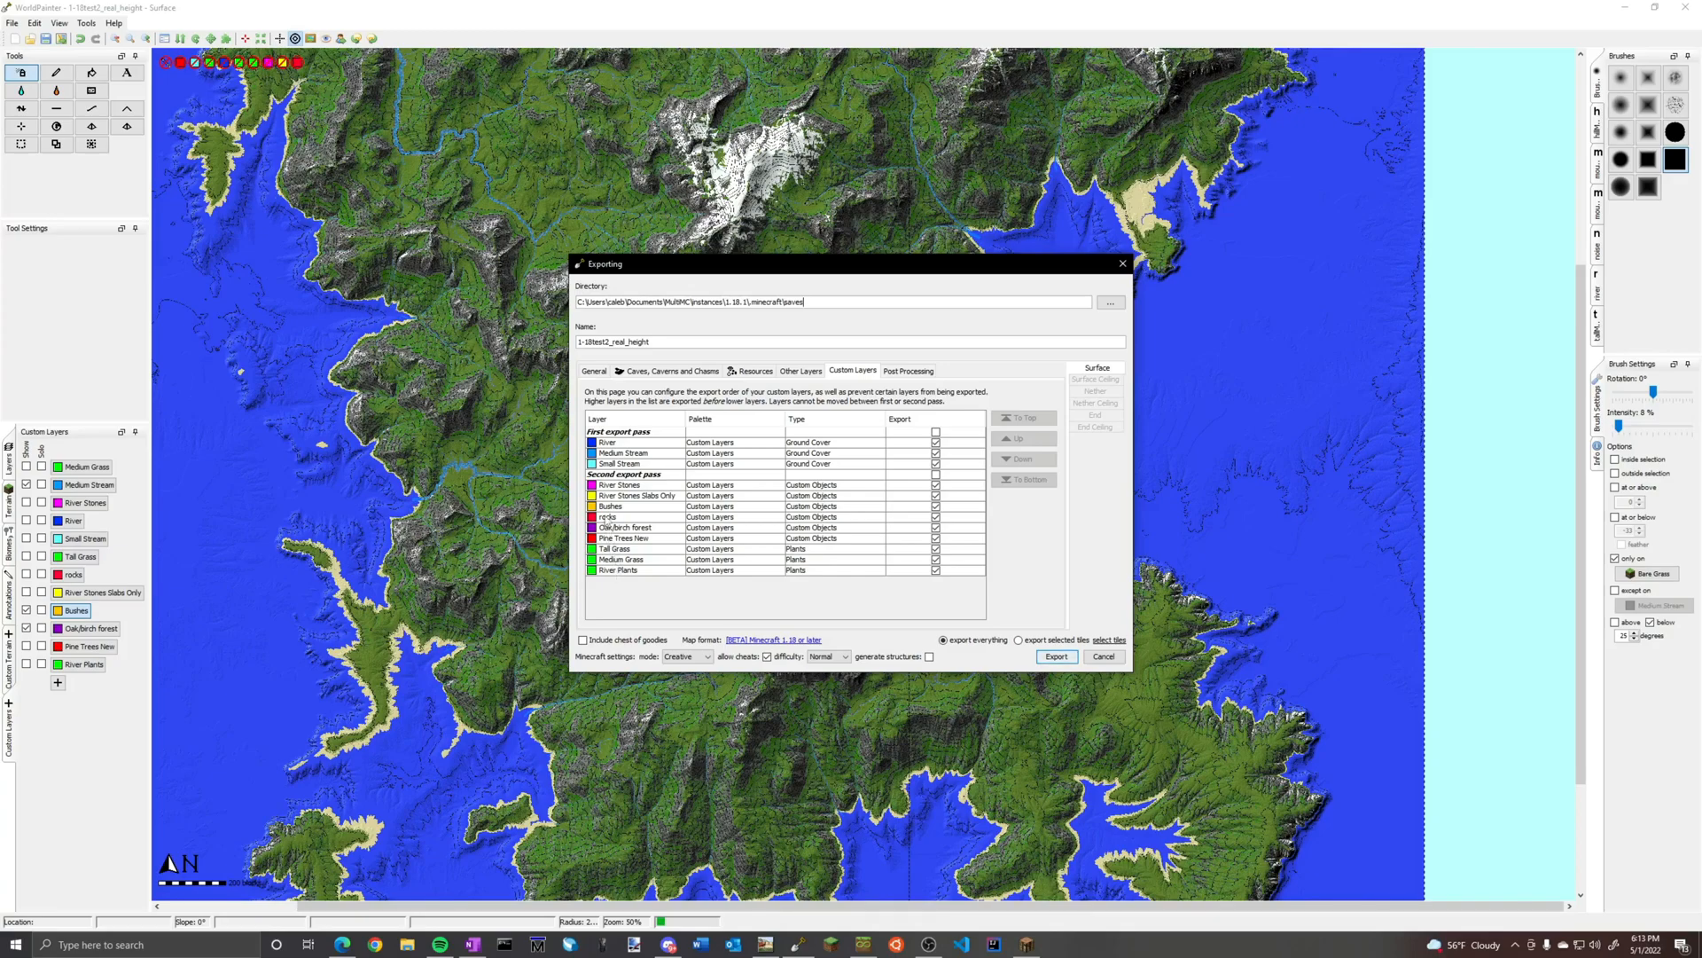
# Move Pine Trees New up in the second export pass so it sits between rocks and Oak/birch forest
pyautogui.click(624, 538)
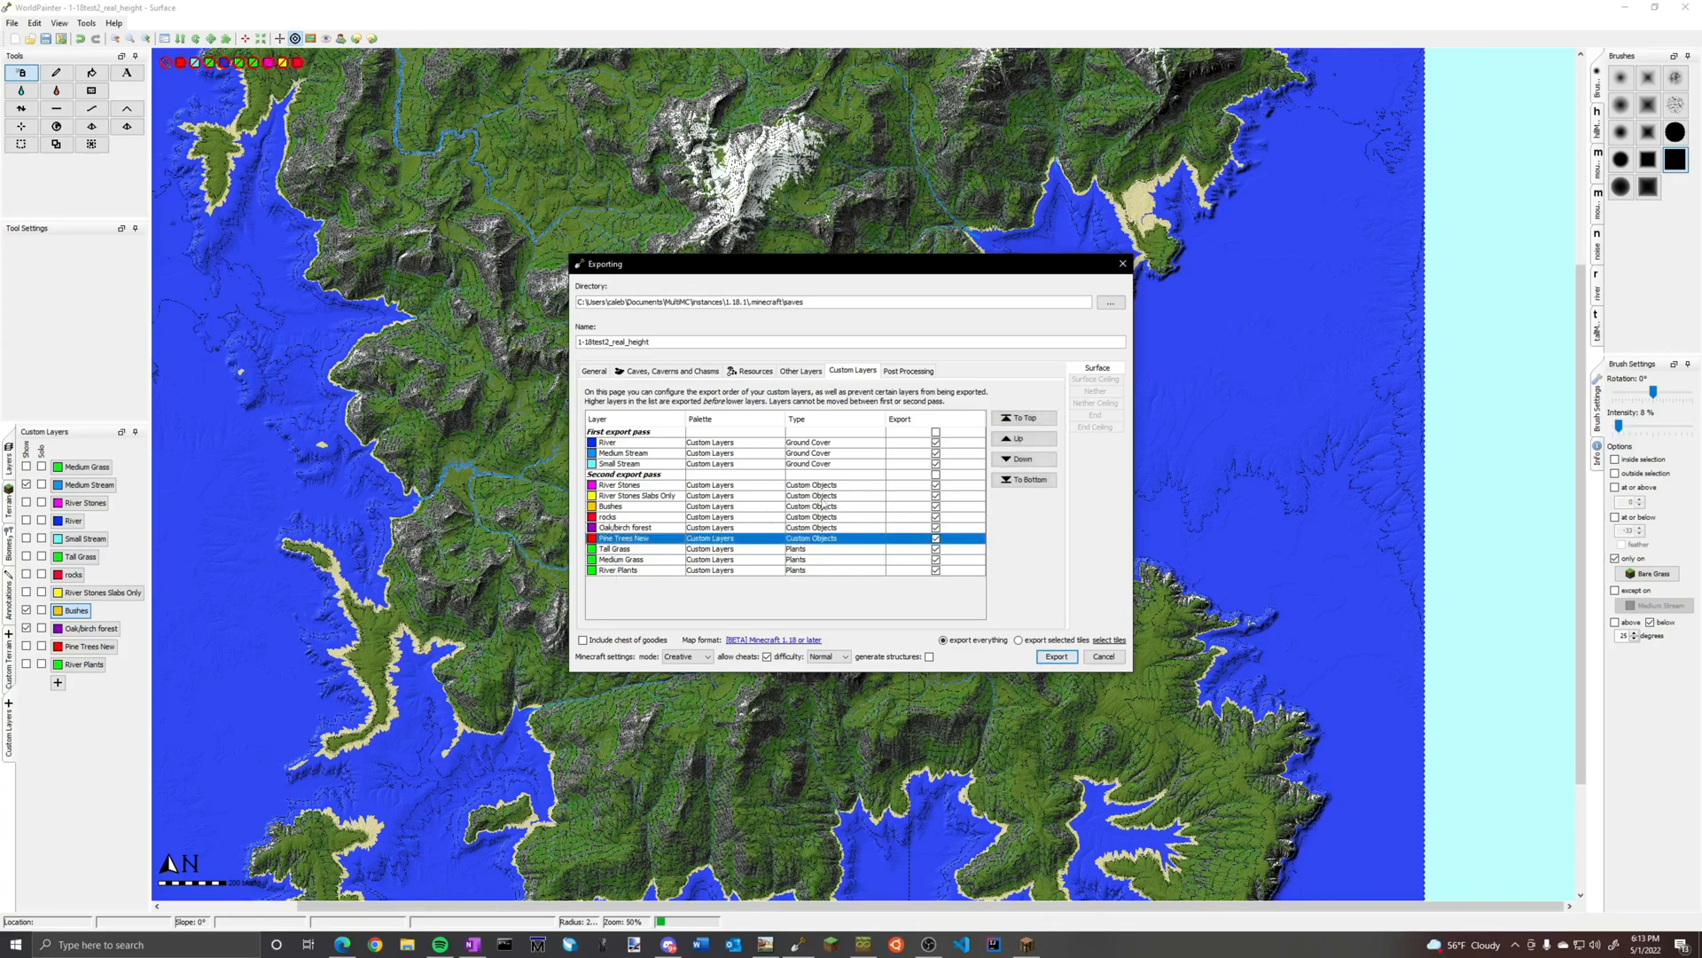
pyautogui.click(1024, 438)
pyautogui.click(1024, 438)
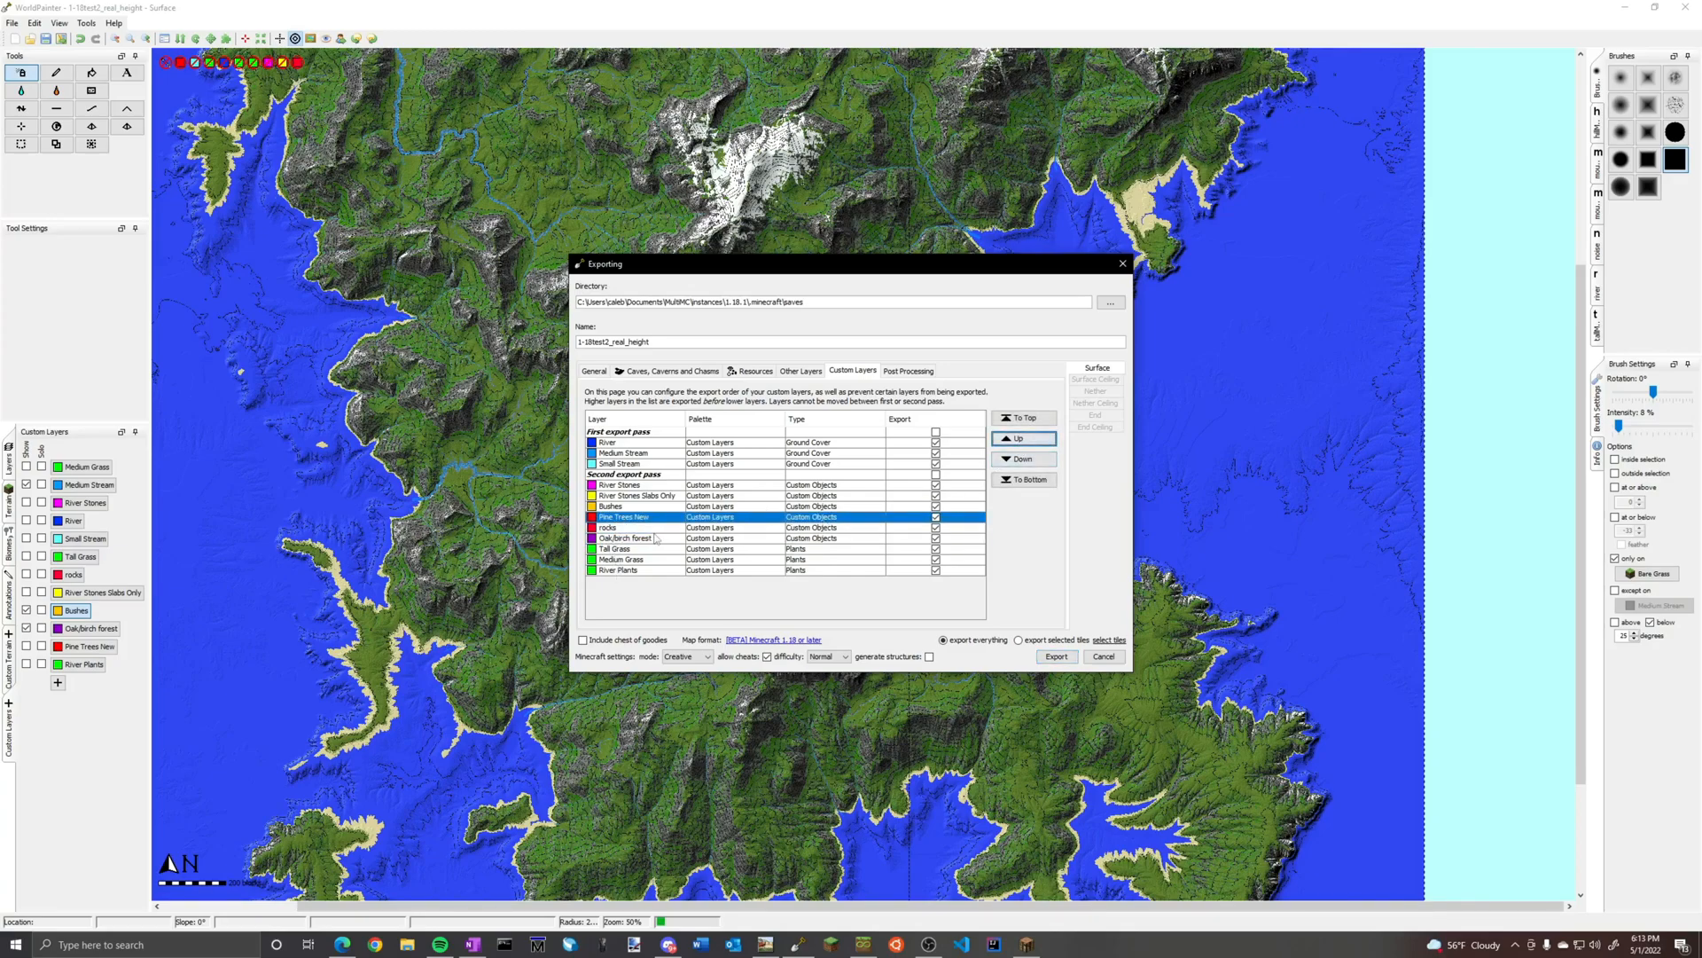
pyautogui.click(1034, 440)
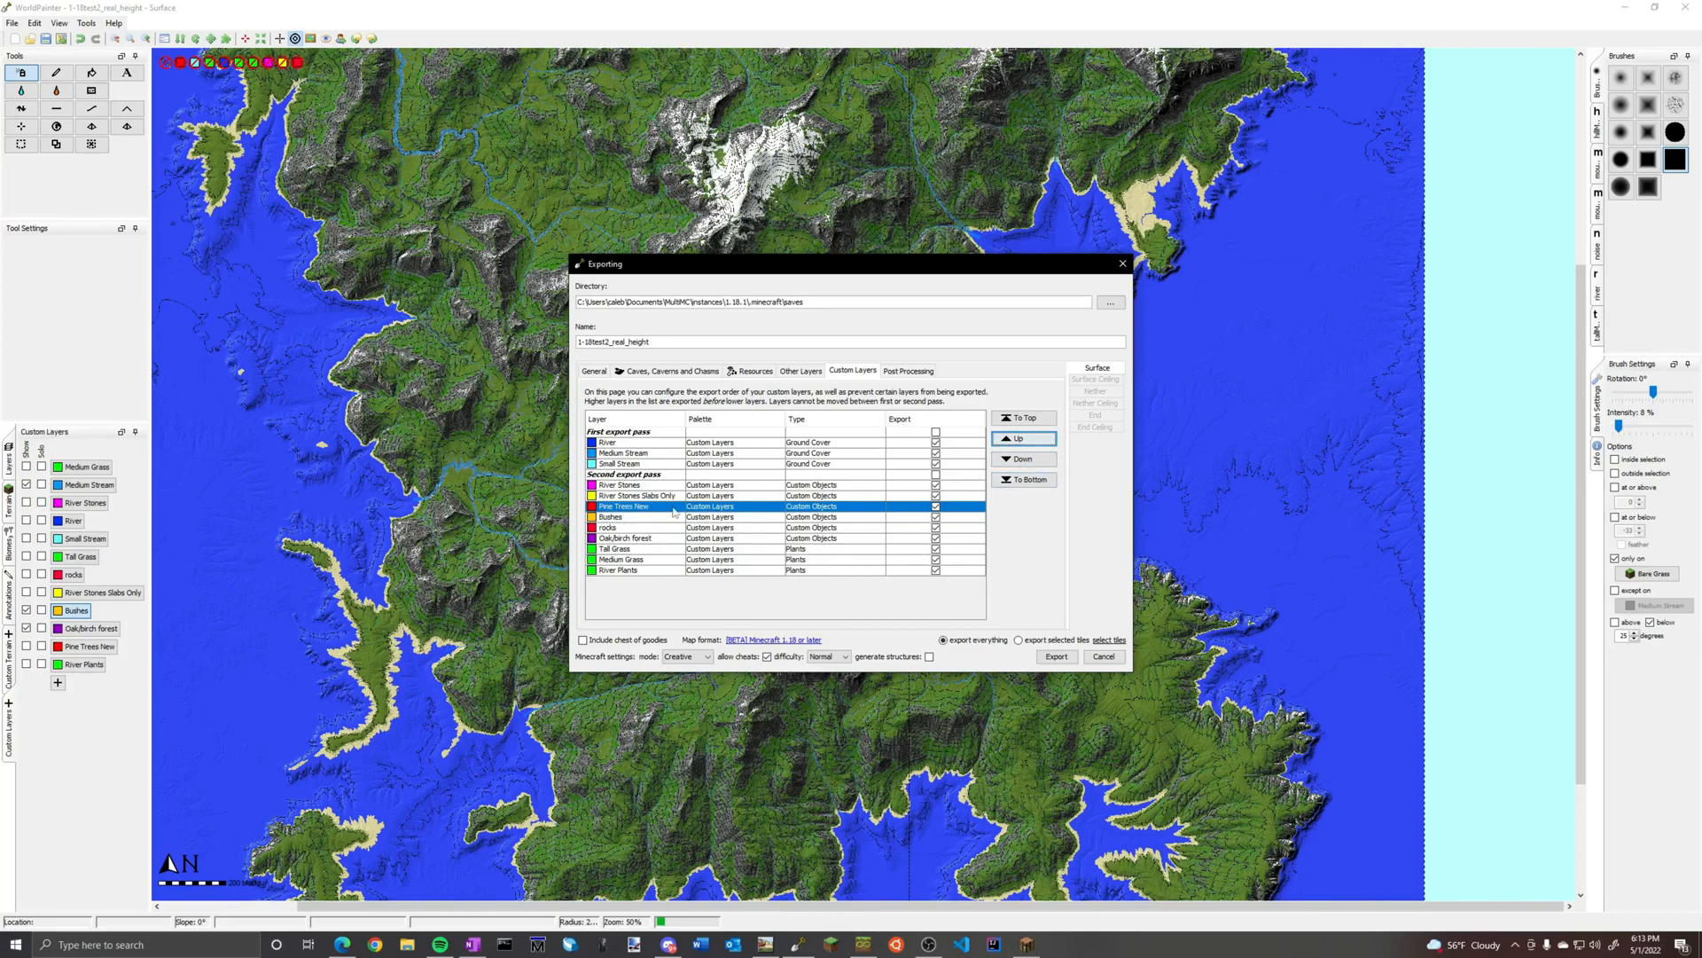
pyautogui.click(1036, 460)
pyautogui.click(1020, 463)
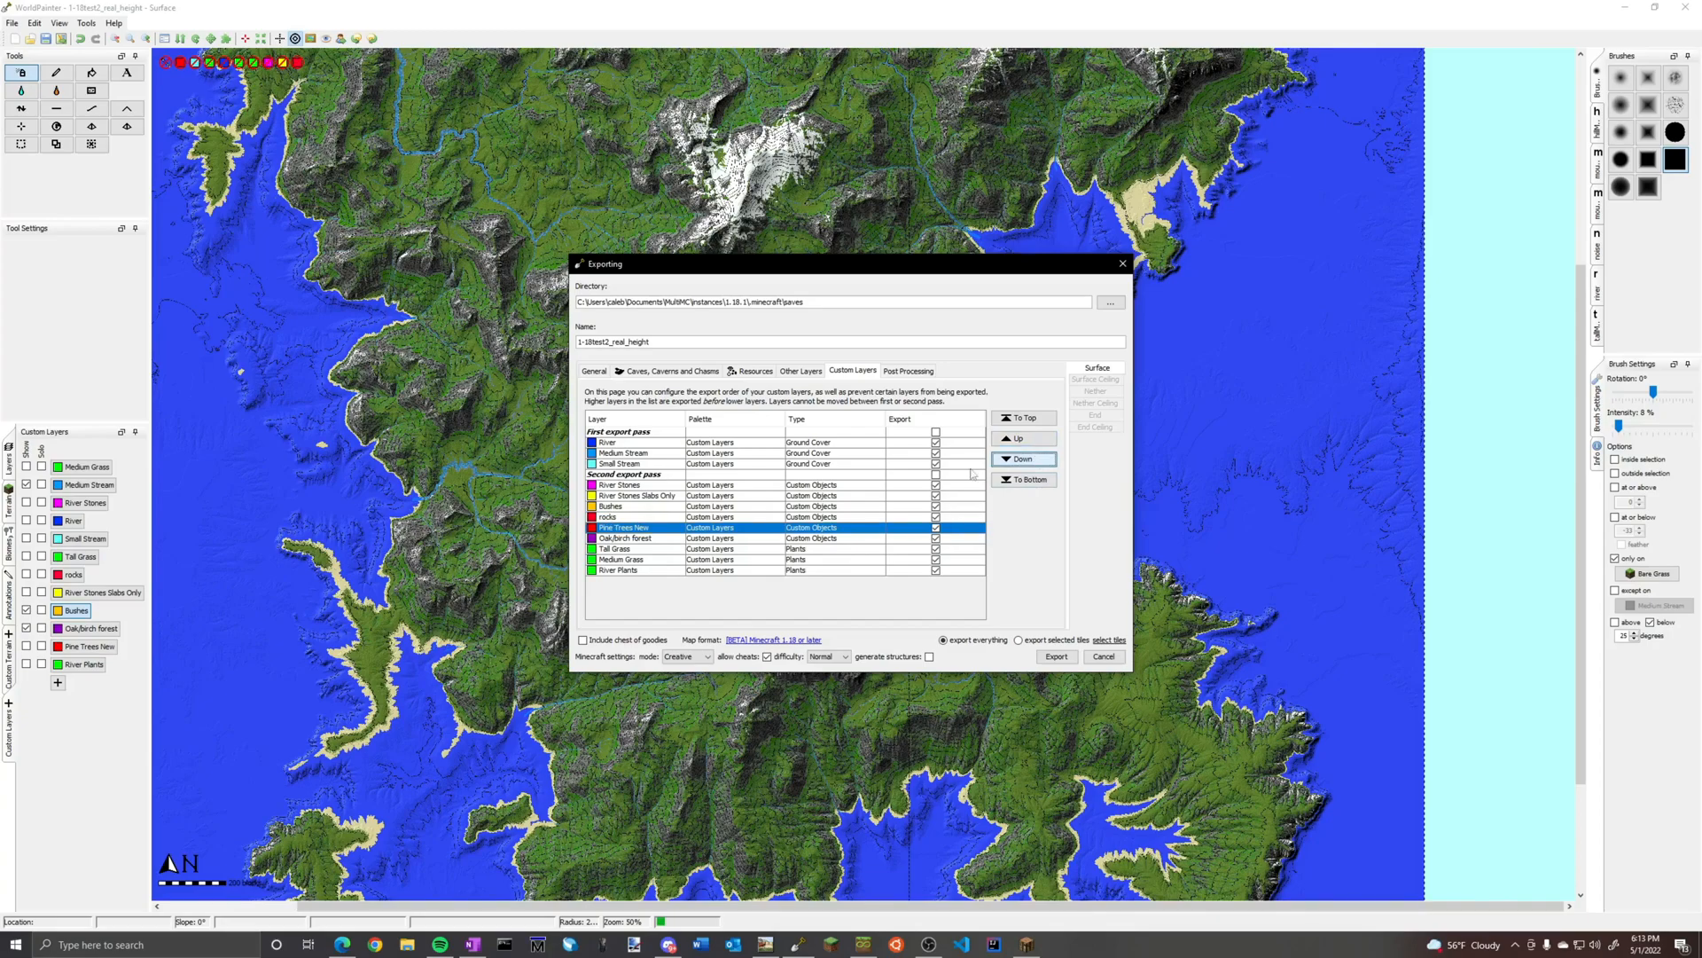
# Examine the second-pass export order of the River Stones Slabs Only, Bushes and rocks layers
pyautogui.click(624, 517)
pyautogui.click(622, 507)
pyautogui.moveTo(629, 512); pyautogui.dragTo(630, 516)
pyautogui.click(631, 516)
pyautogui.click(634, 508)
pyautogui.click(634, 515)
pyautogui.click(634, 508)
pyautogui.click(636, 498)
pyautogui.click(638, 489)
pyautogui.click(643, 496)
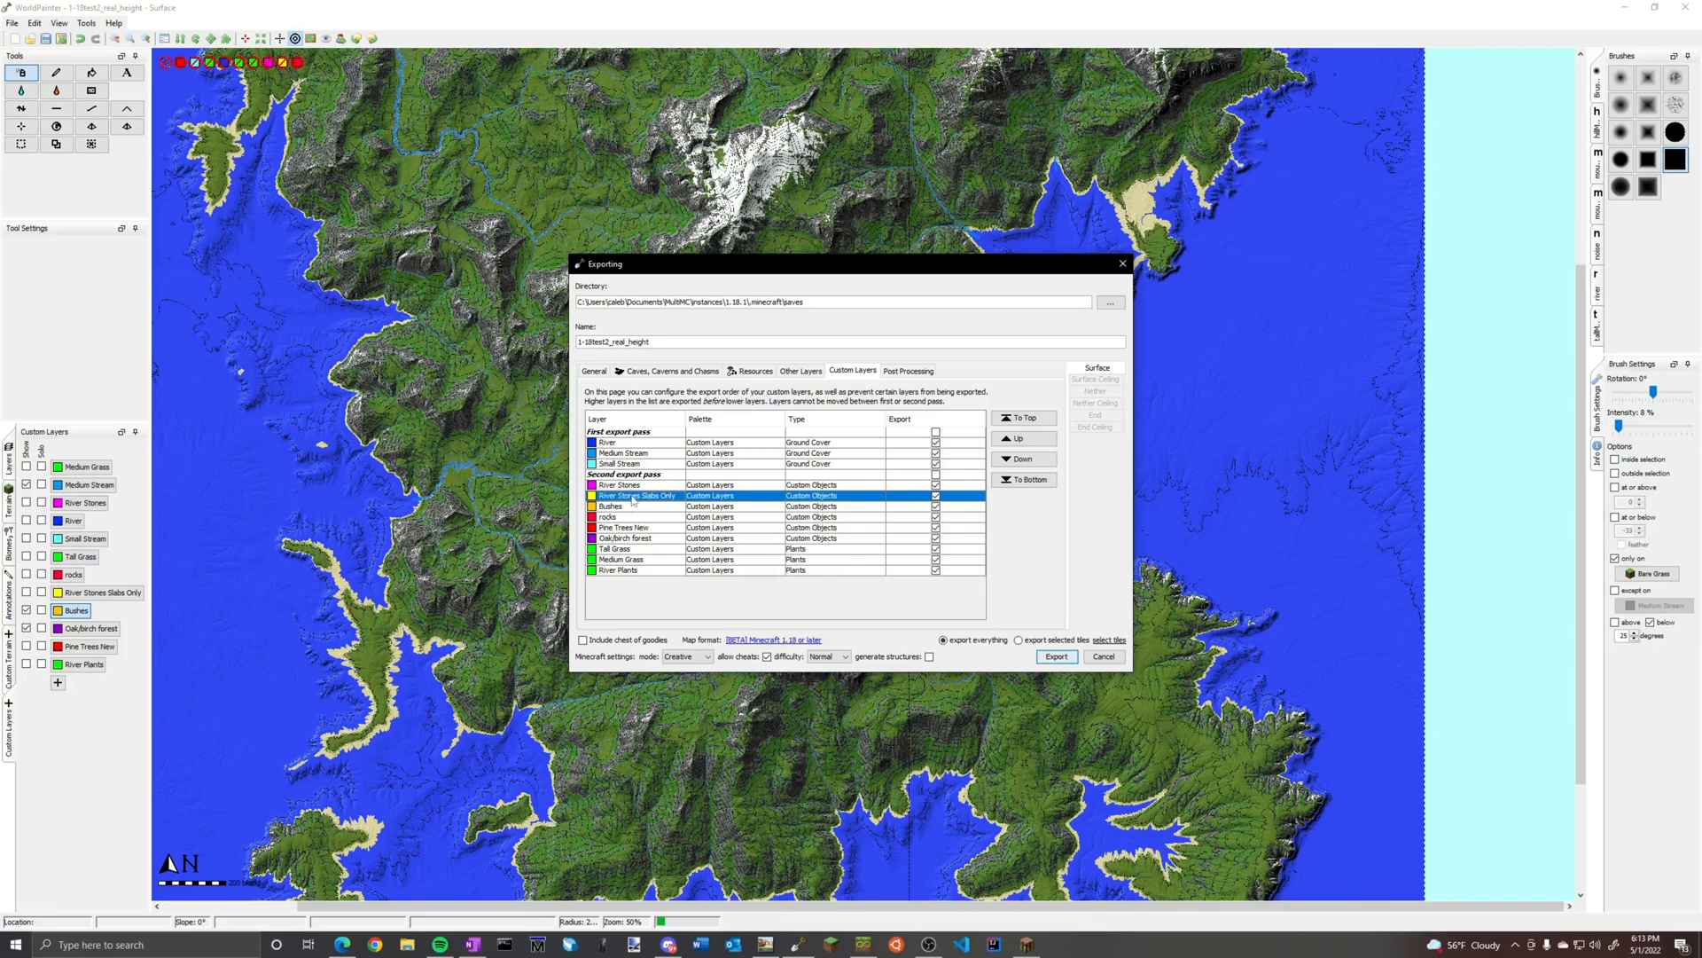
pyautogui.click(633, 518)
pyautogui.click(633, 508)
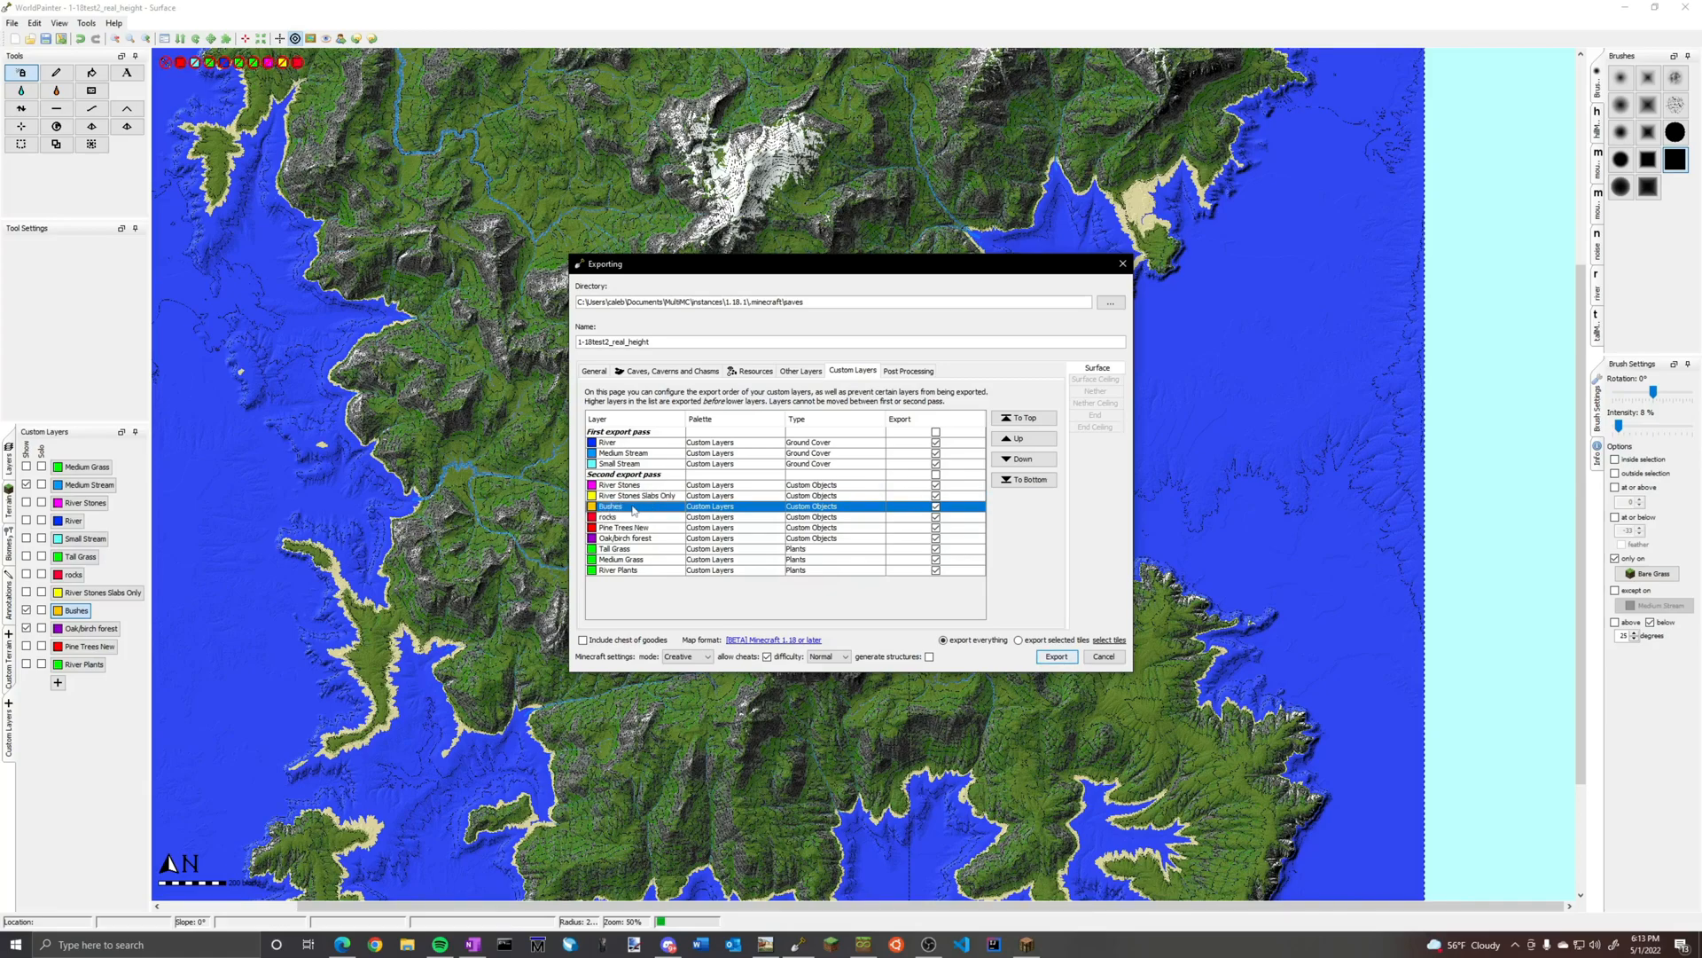
# Check the Oak/birch forest and plant layers at the end of the export order, and export the world
pyautogui.click(633, 539)
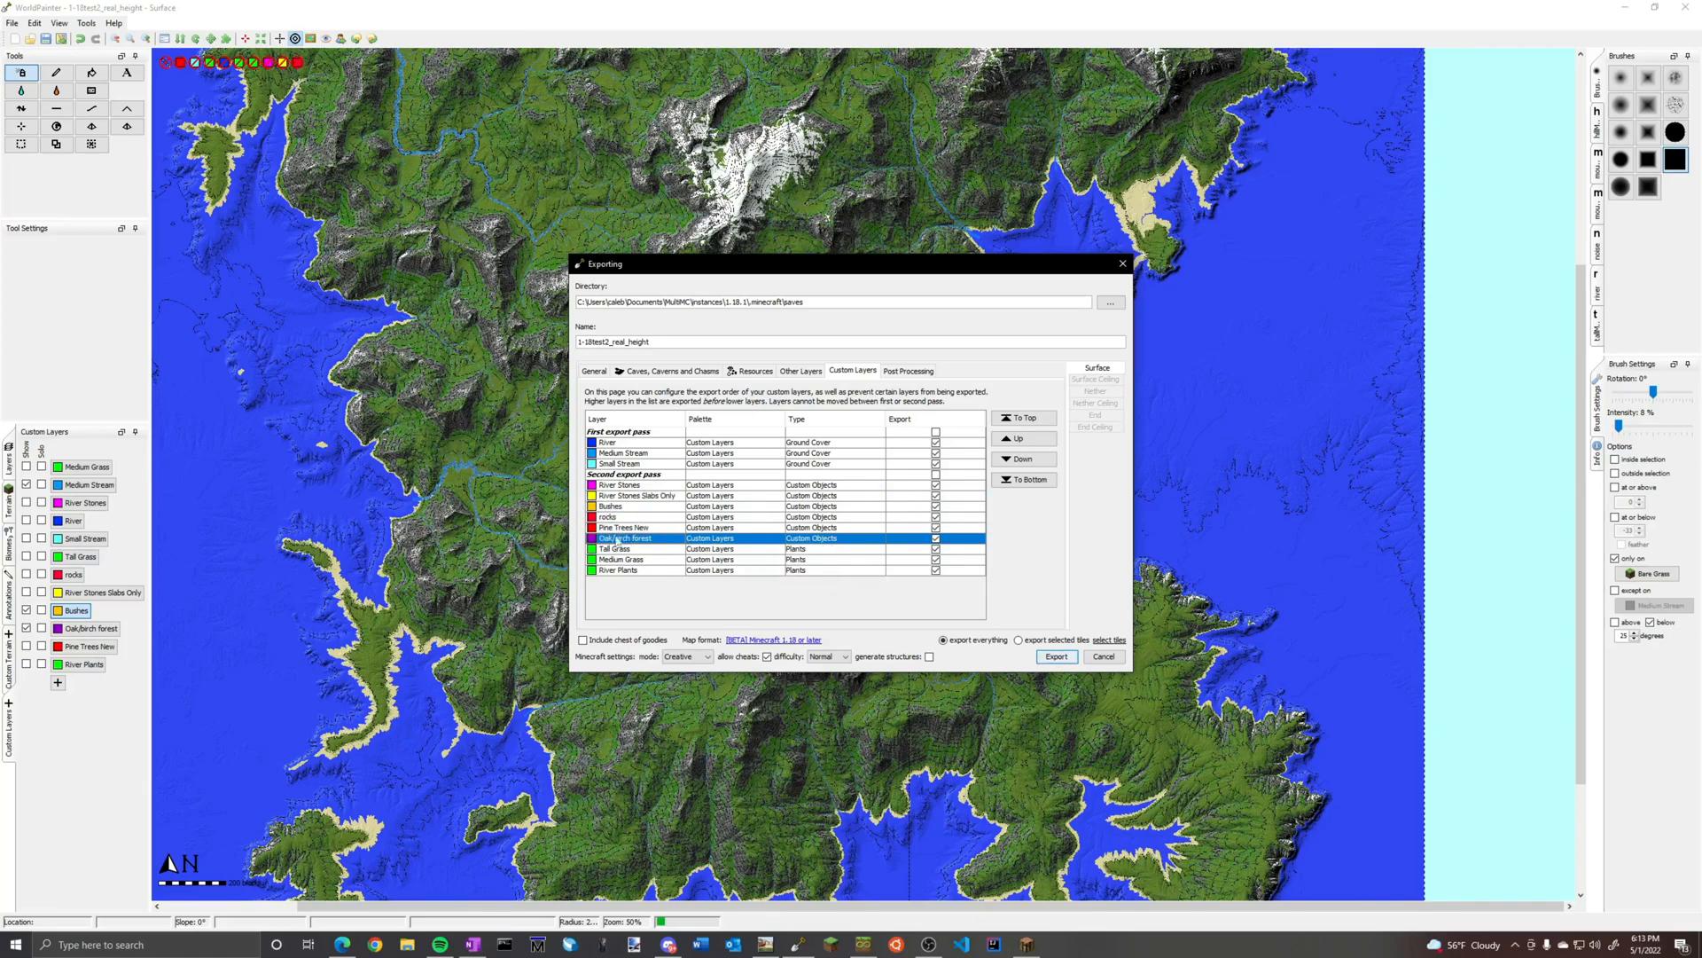
pyautogui.press('Down')
pyautogui.press('Down')
pyautogui.press('Down')
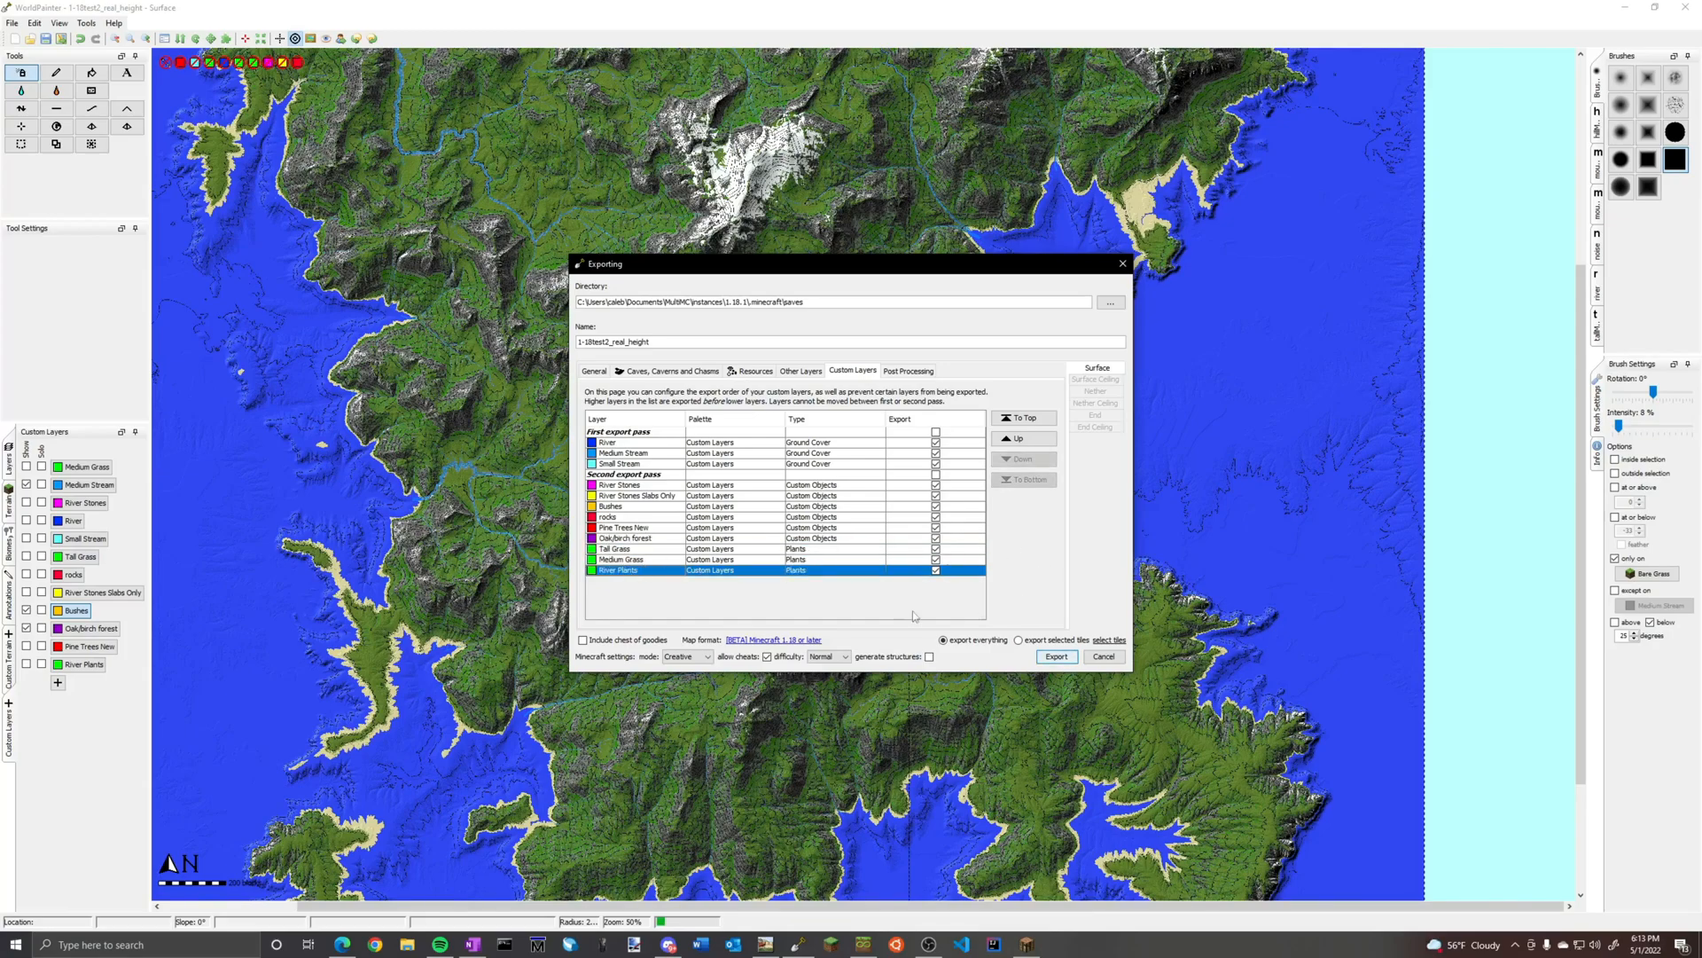
pyautogui.click(1058, 657)
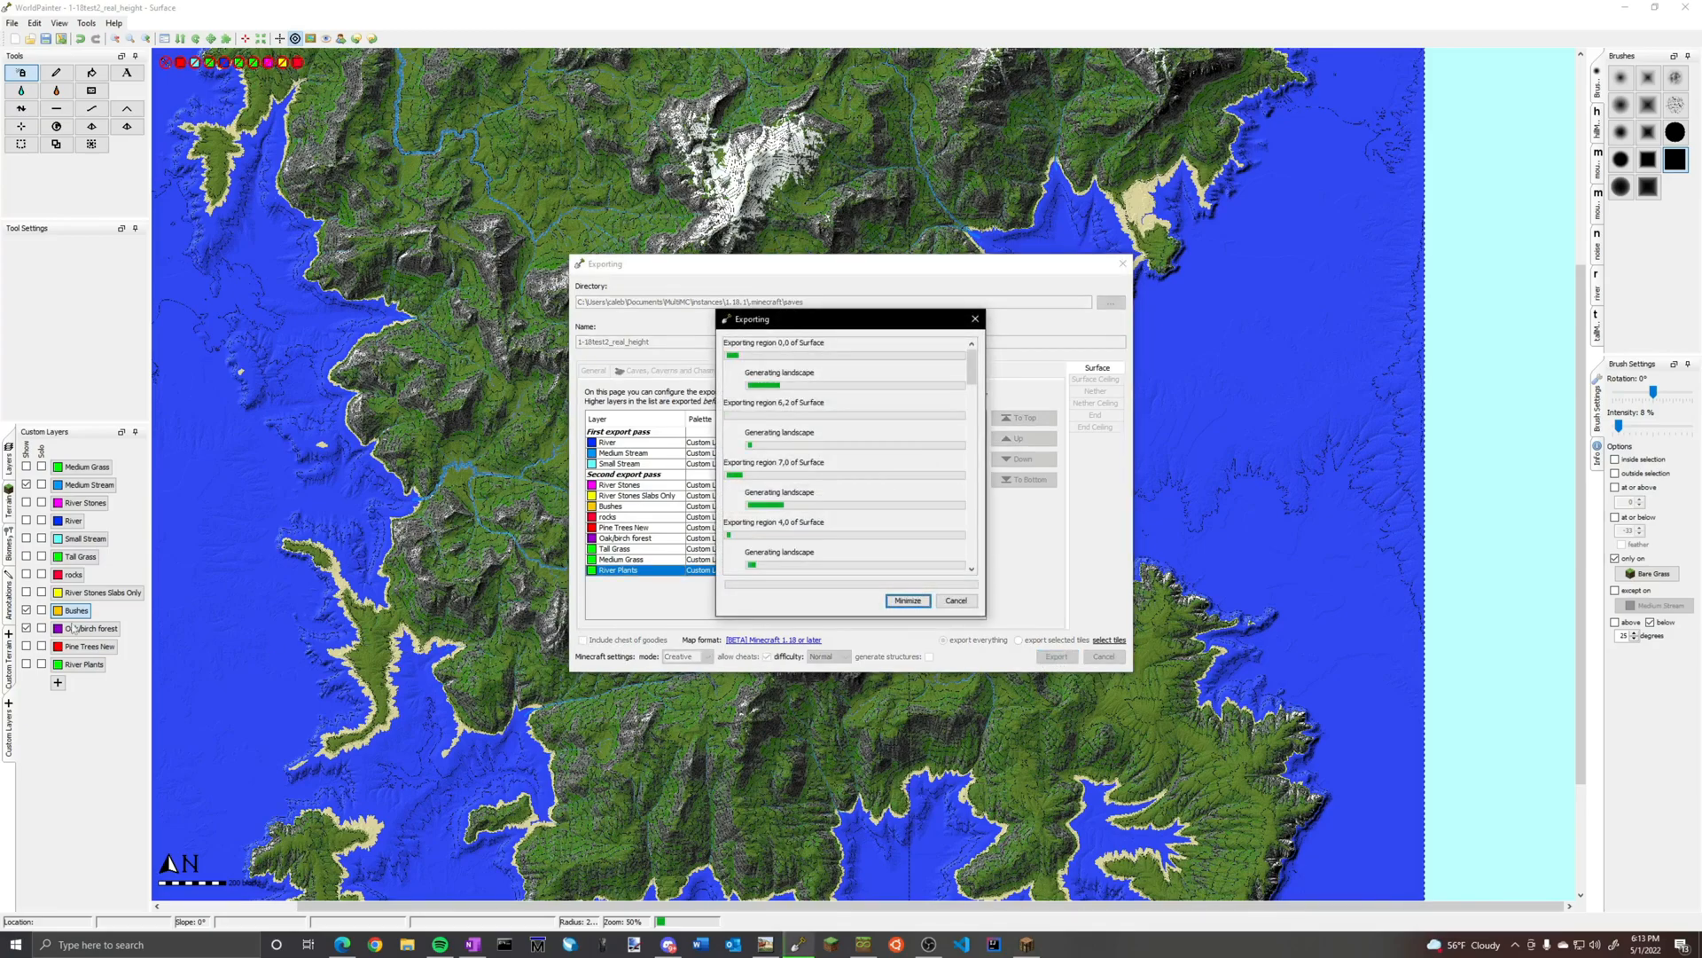